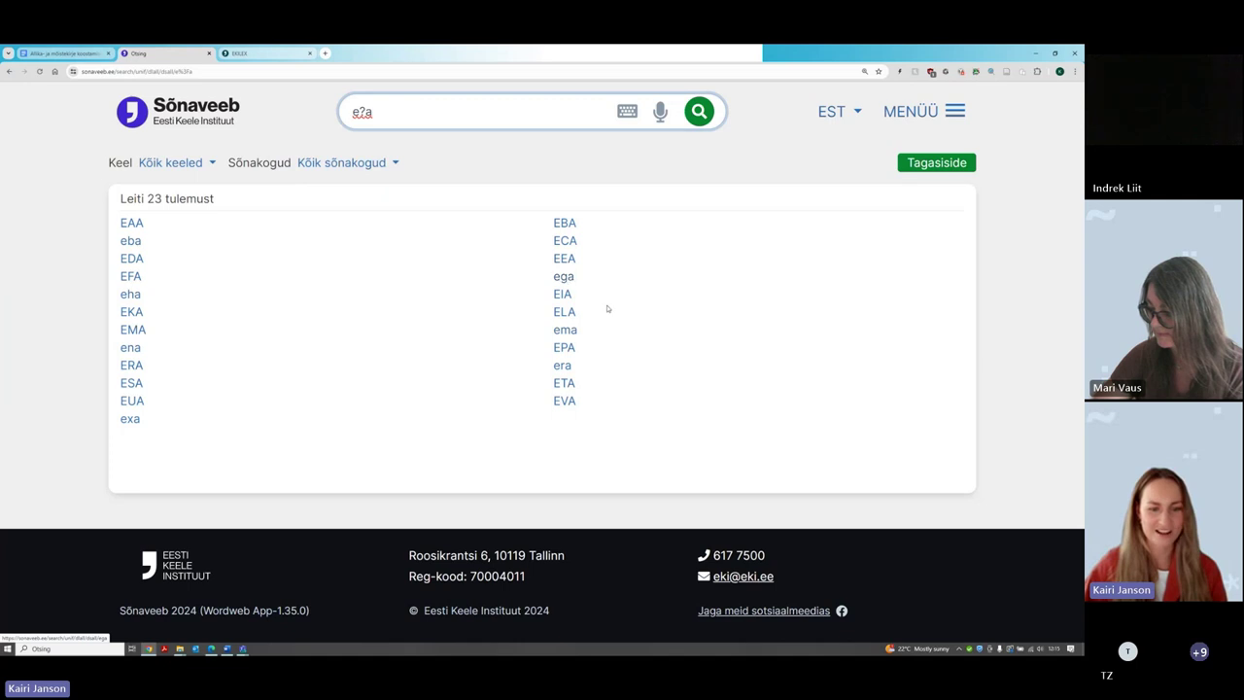
Open the EAA dictionary entry from the e?a results and scroll through it and back up
{"action": "left_click", "coordinate": [132, 222]}
{"action": "scroll", "coordinate": [35, 216], "scroll_direction": "down", "scroll_amount": 3}
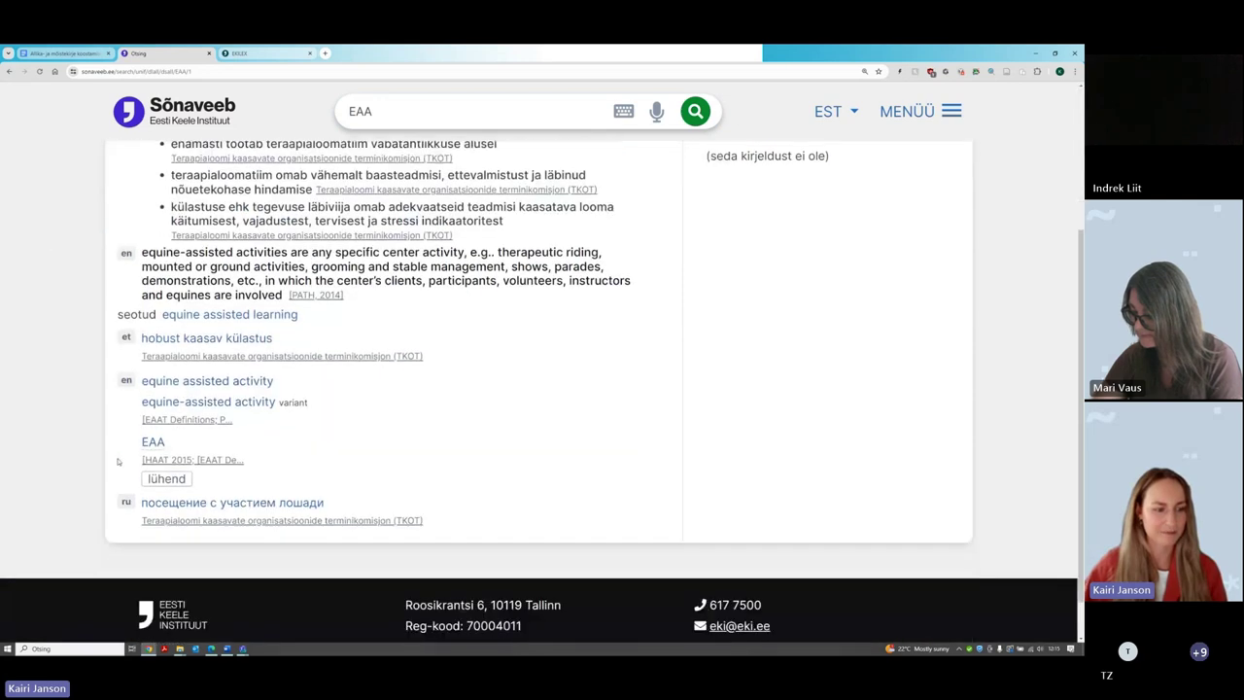
{"action": "scroll", "coordinate": [180, 437], "scroll_direction": "up", "scroll_amount": 3}
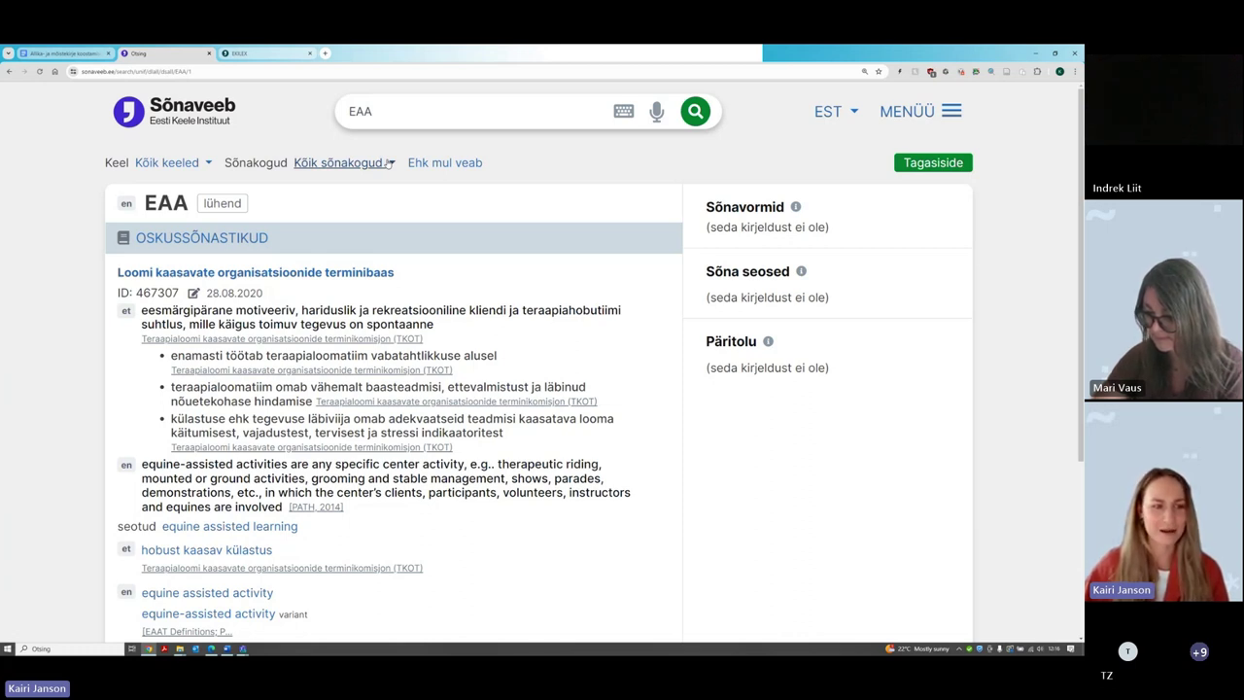
{"action": "left_click", "coordinate": [389, 163]}
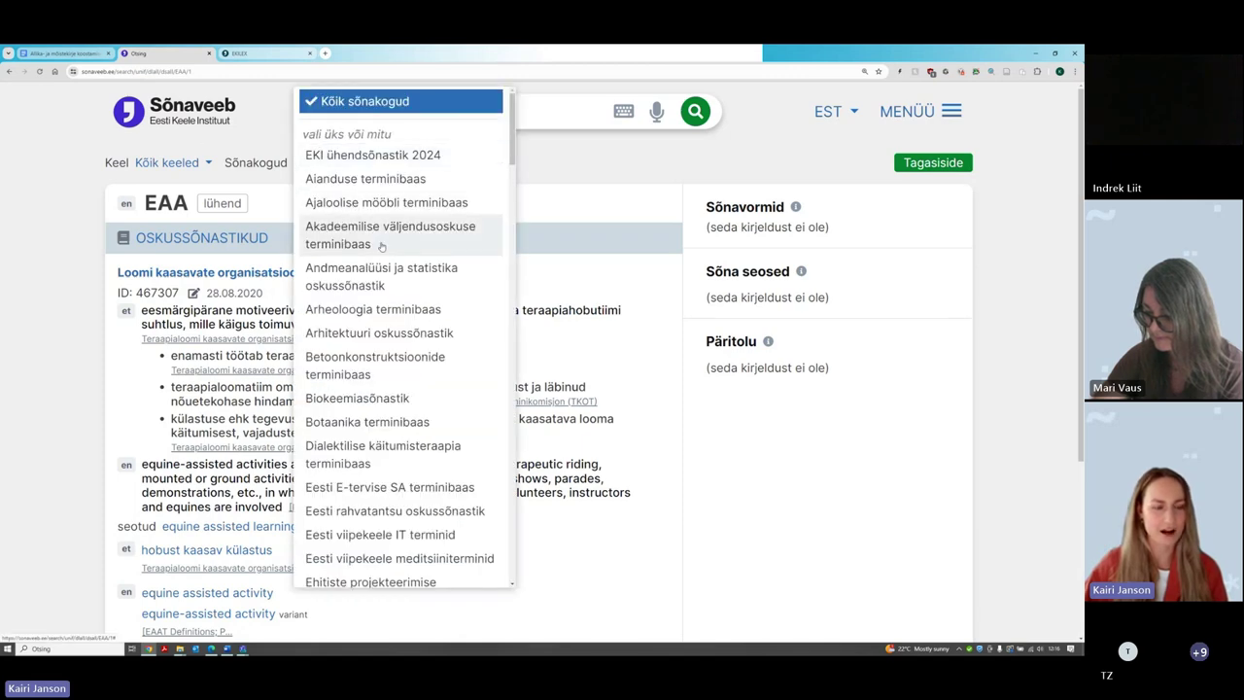
{"action": "scroll", "coordinate": [387, 292], "scroll_direction": "down", "scroll_amount": 5}
{"action": "scroll", "coordinate": [390, 348], "scroll_direction": "down", "scroll_amount": 10}
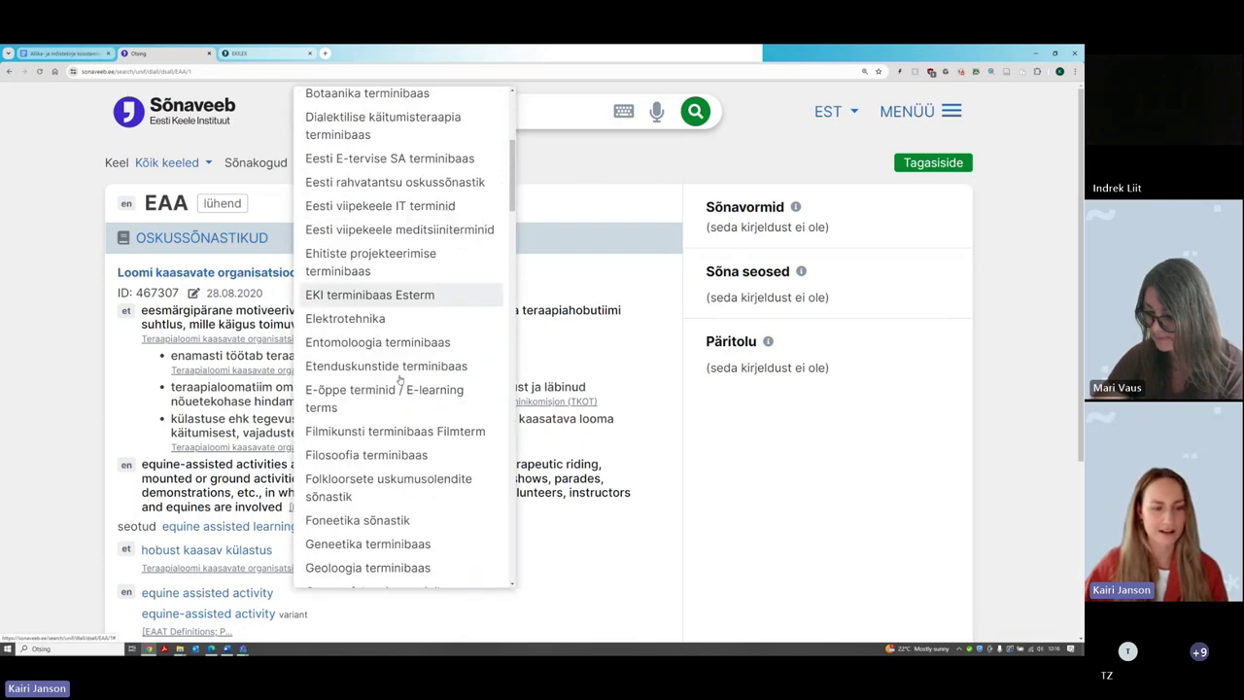
{"action": "scroll", "coordinate": [457, 243], "scroll_direction": "up", "scroll_amount": 15}
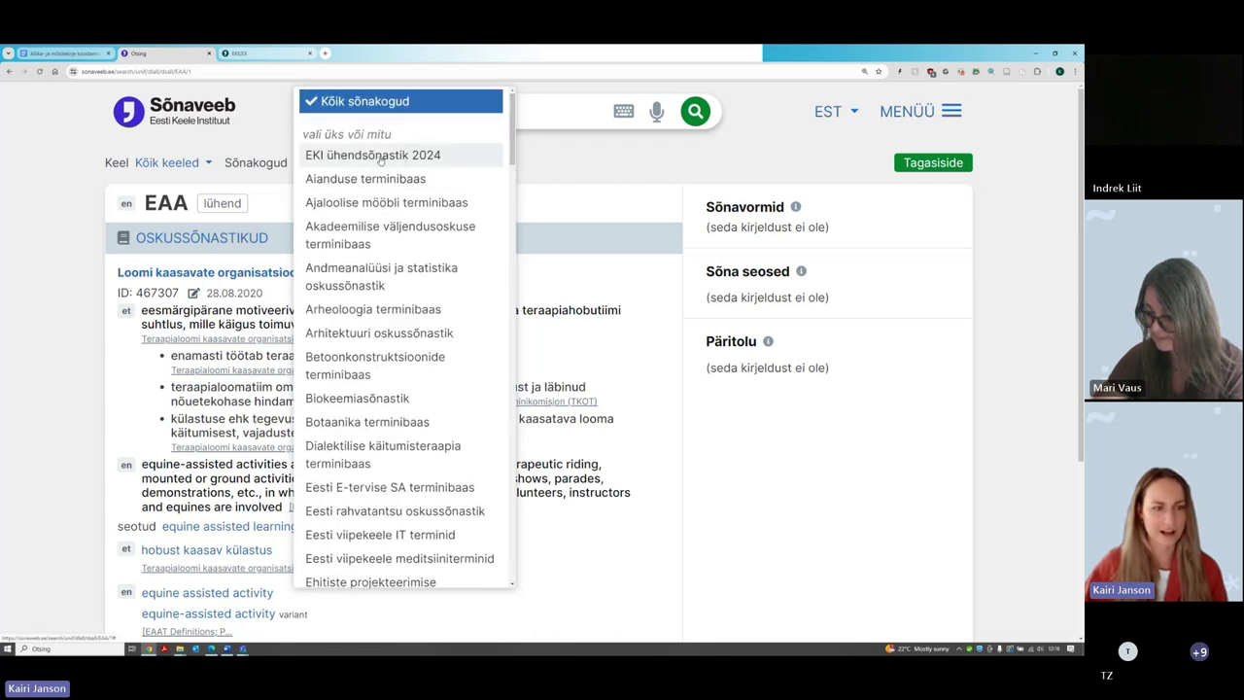
{"action": "scroll", "coordinate": [402, 291], "scroll_direction": "down", "scroll_amount": 5}
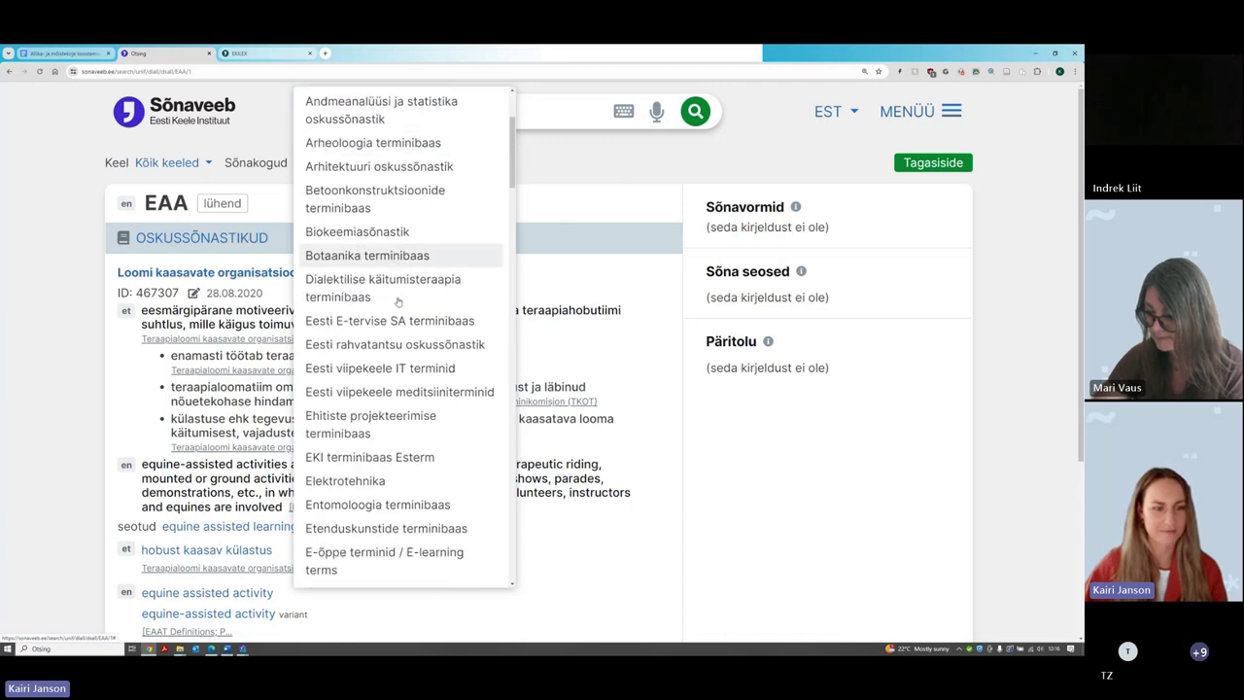
{"action": "left_click", "coordinate": [10, 216]}
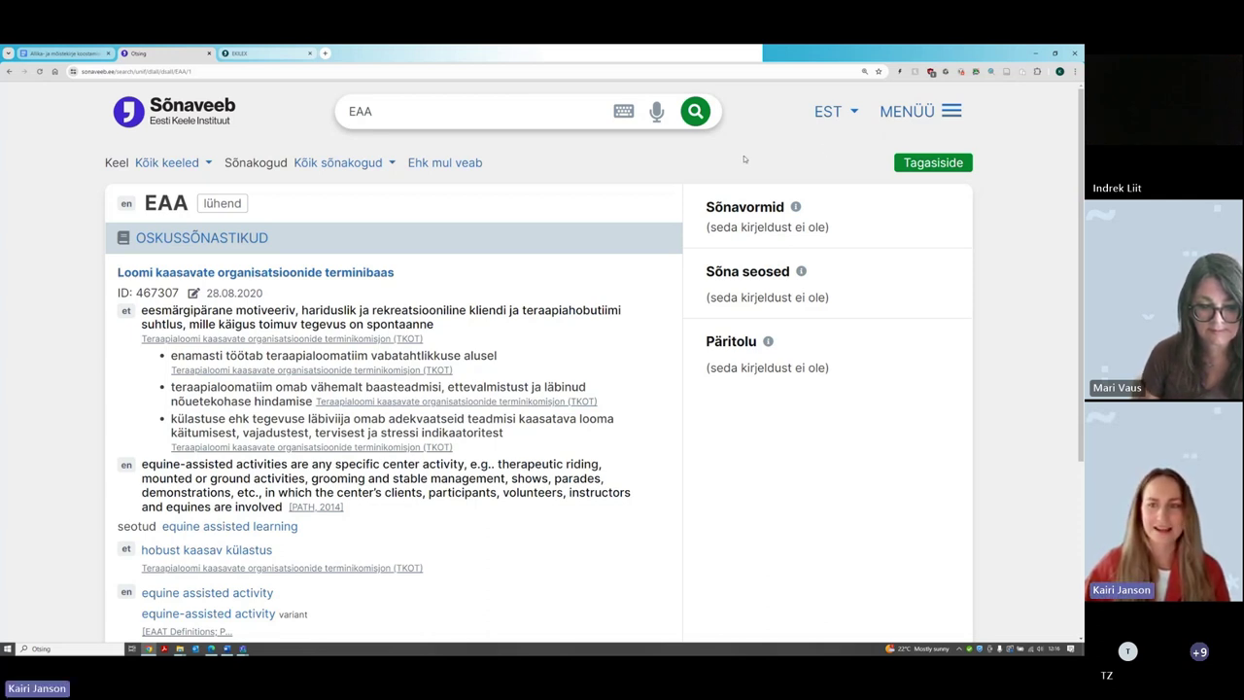
Go to MENÜÜ > Portaalist > SÕNAKOGUD and browse the dictionary and terminology collections list
{"action": "left_click", "coordinate": [952, 113]}
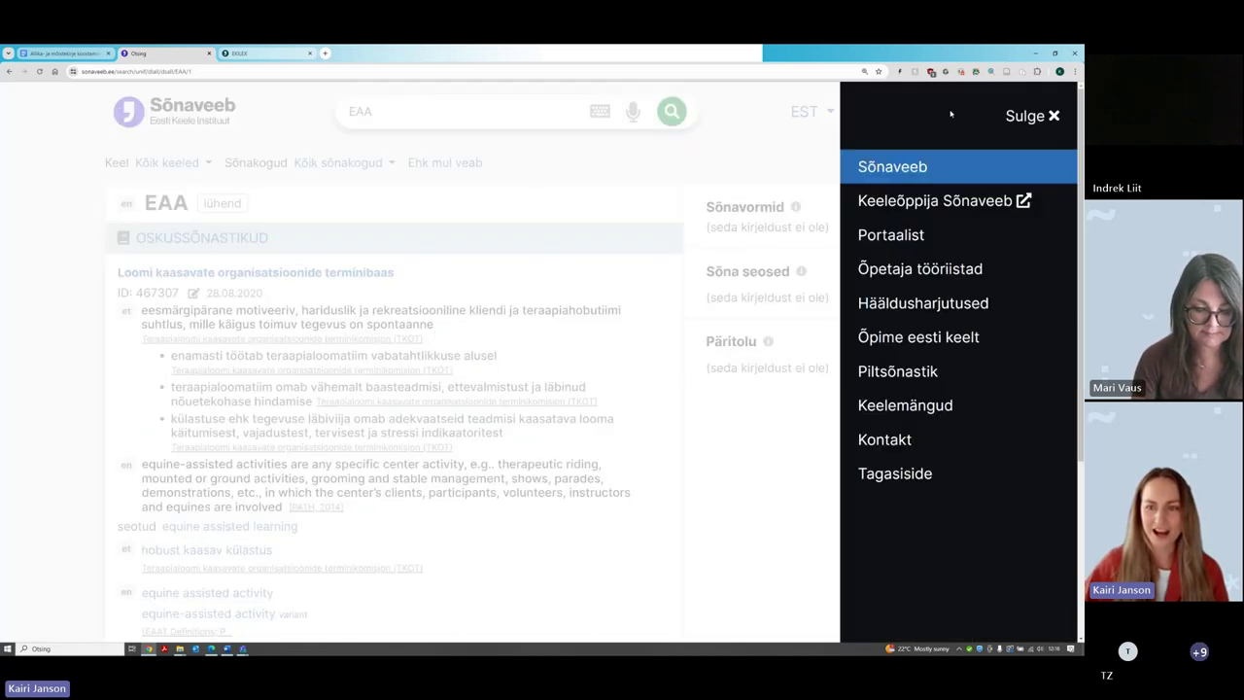
{"action": "left_click", "coordinate": [887, 238]}
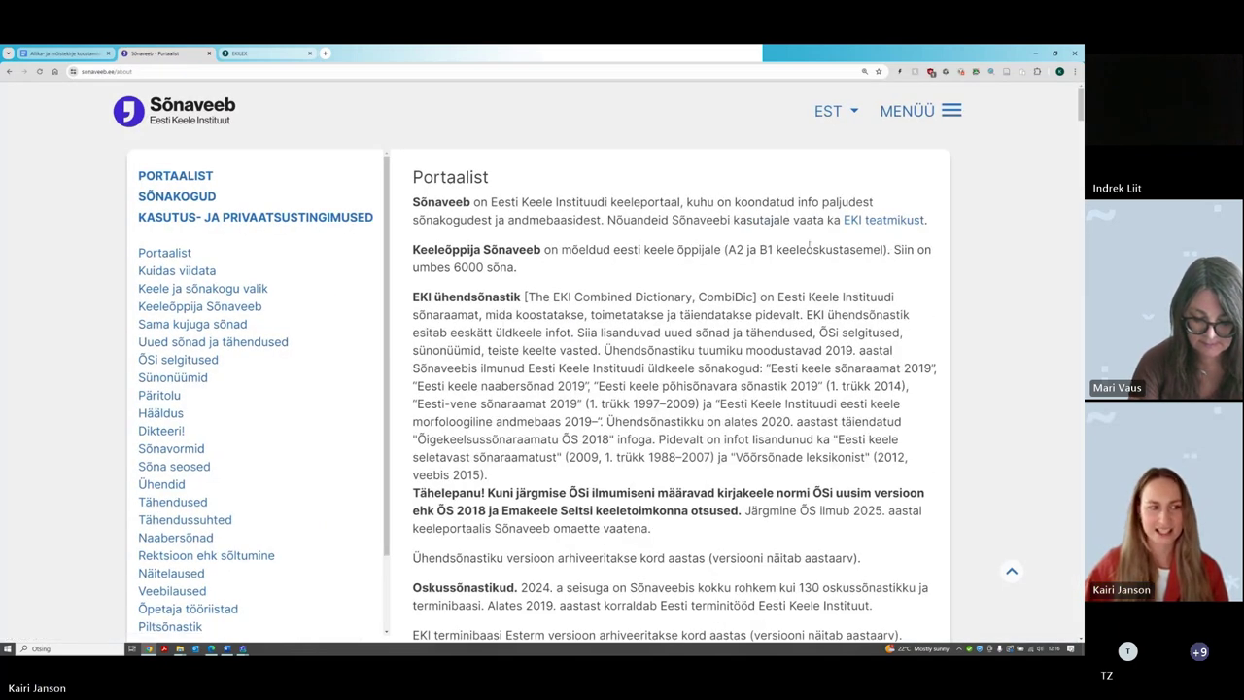
{"action": "left_click", "coordinate": [168, 197]}
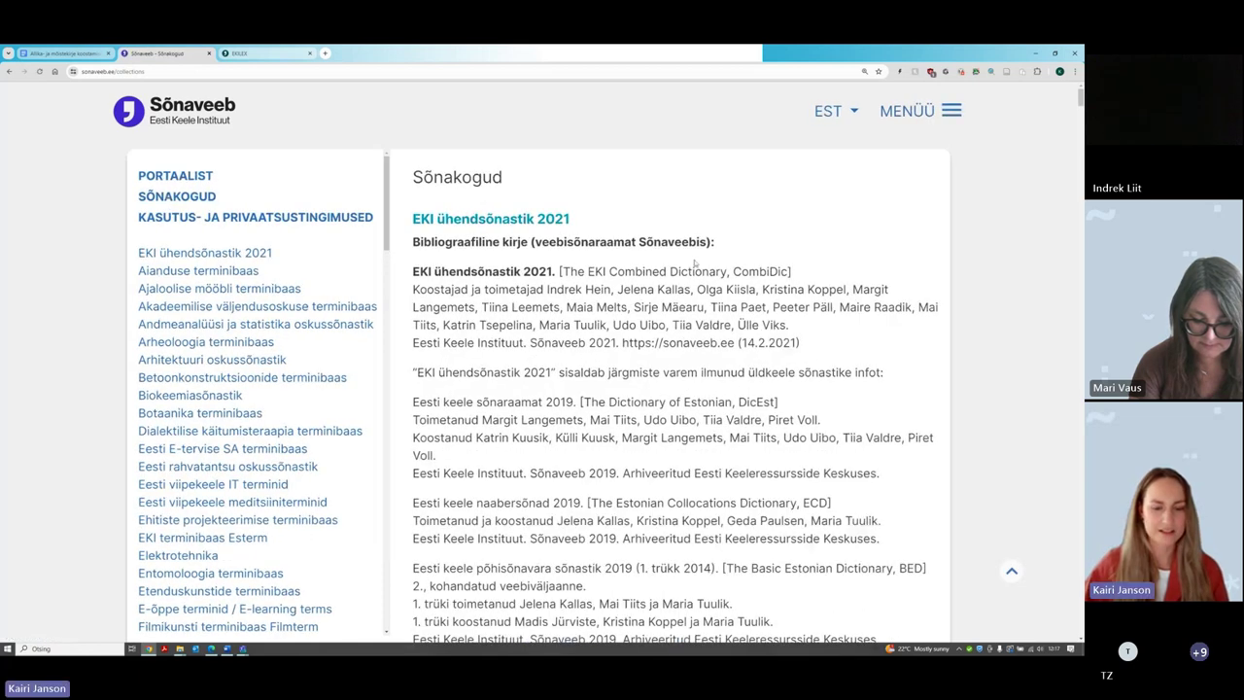
{"action": "scroll", "coordinate": [697, 263], "scroll_direction": "down", "scroll_amount": 2}
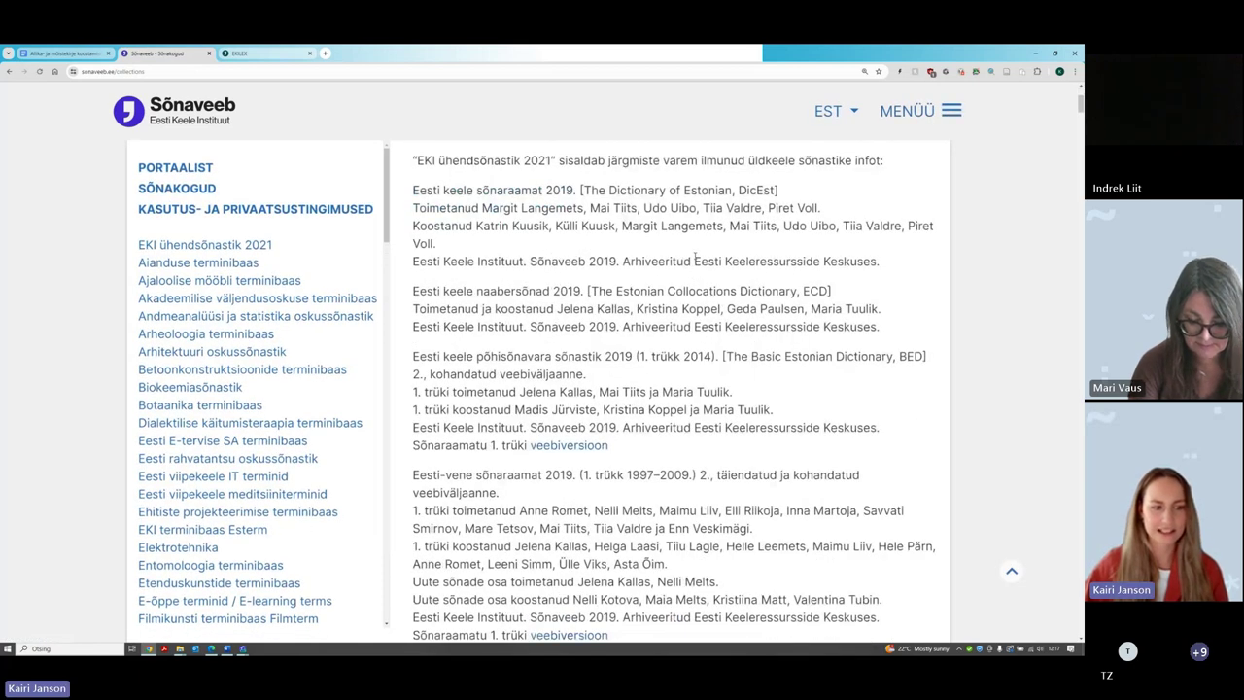
{"action": "scroll", "coordinate": [696, 257], "scroll_direction": "down", "scroll_amount": 4}
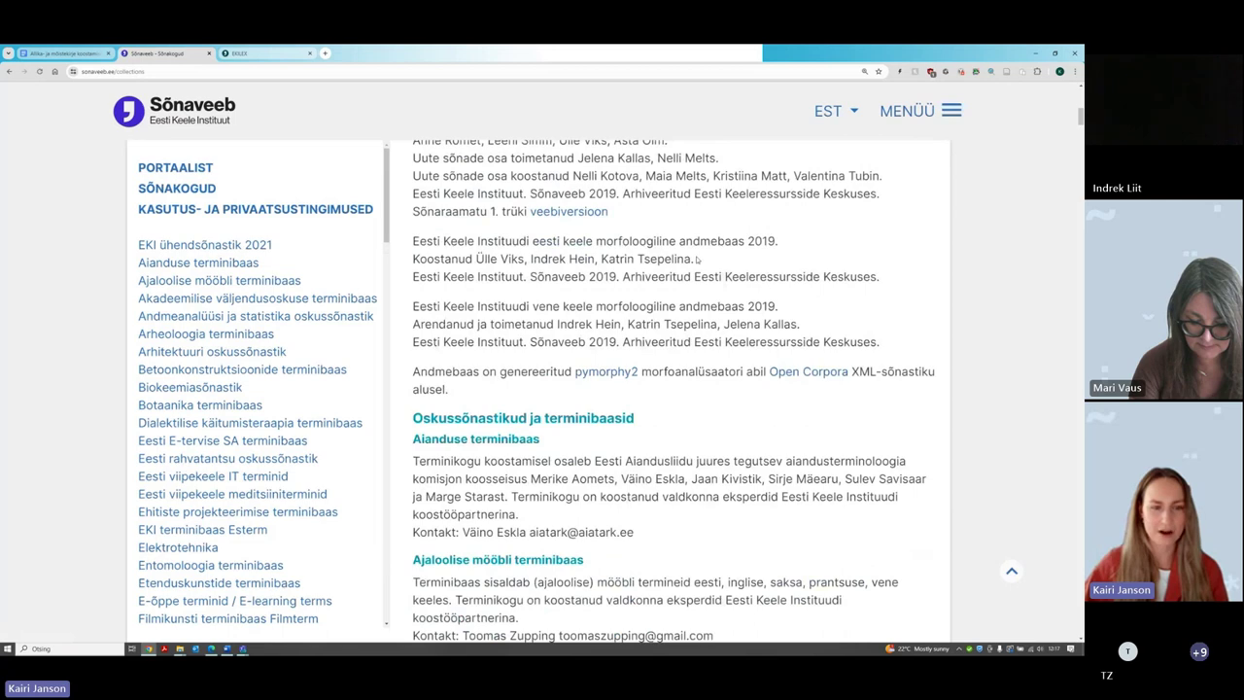
{"action": "scroll", "coordinate": [697, 259], "scroll_direction": "up", "scroll_amount": 3}
{"action": "scroll", "coordinate": [692, 263], "scroll_direction": "up", "scroll_amount": 2}
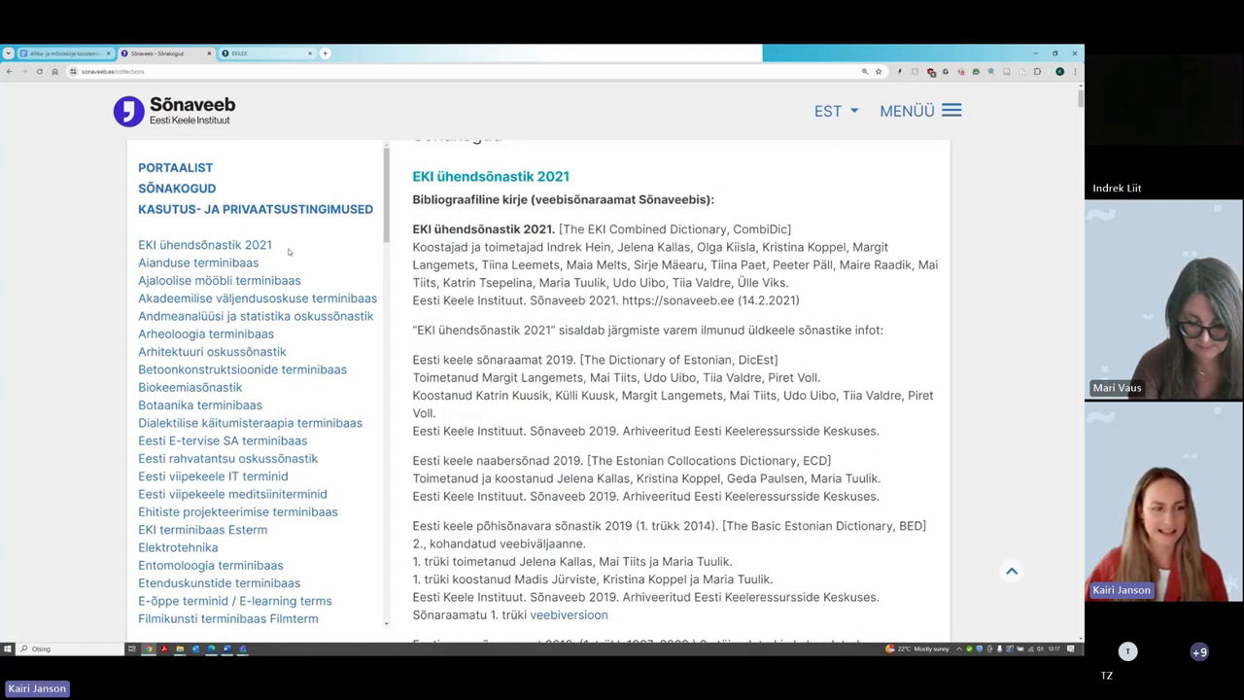
{"action": "scroll", "coordinate": [205, 264], "scroll_direction": "down", "scroll_amount": 3}
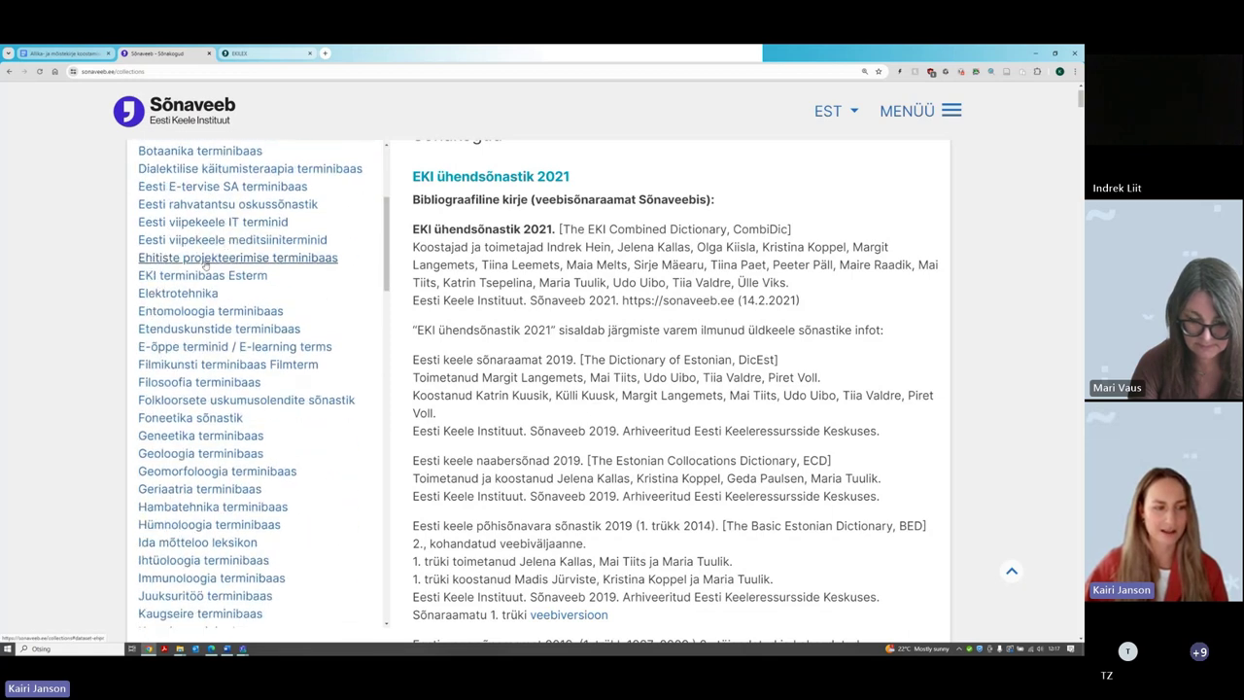
{"action": "scroll", "coordinate": [206, 282], "scroll_direction": "down", "scroll_amount": 3}
{"action": "scroll", "coordinate": [327, 322], "scroll_direction": "down", "scroll_amount": 2}
{"action": "scroll", "coordinate": [327, 323], "scroll_direction": "down", "scroll_amount": 5}
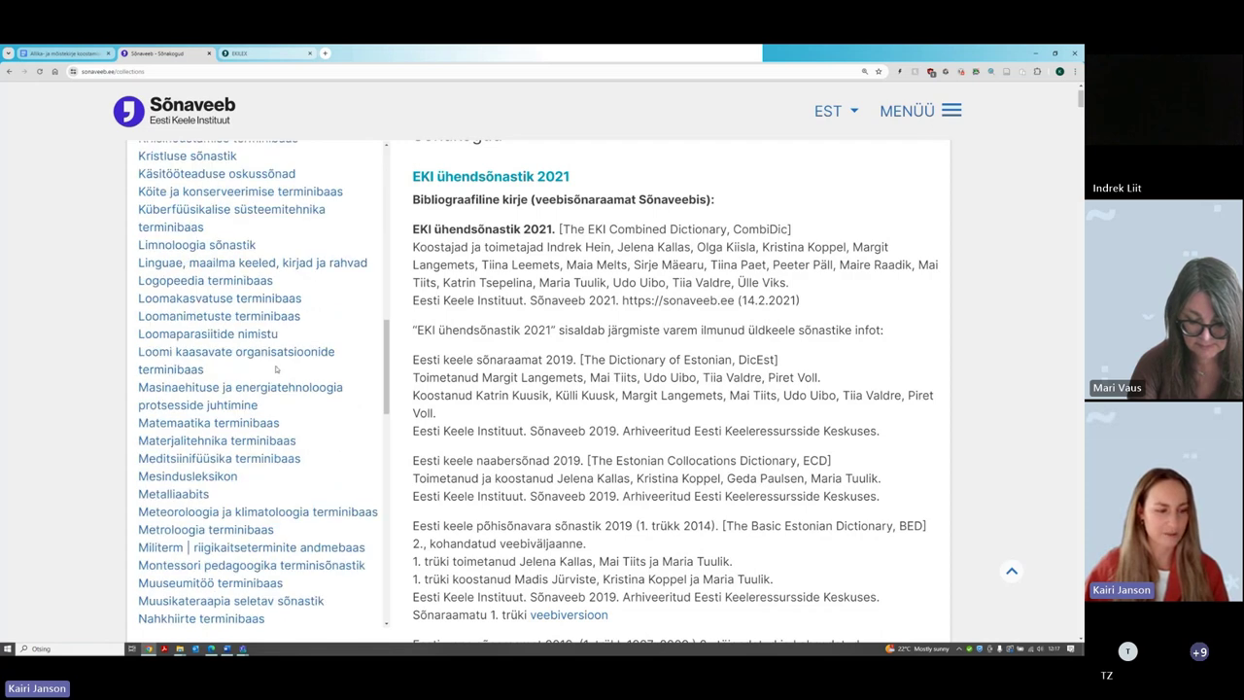
{"action": "scroll", "coordinate": [276, 369], "scroll_direction": "down", "scroll_amount": 4}
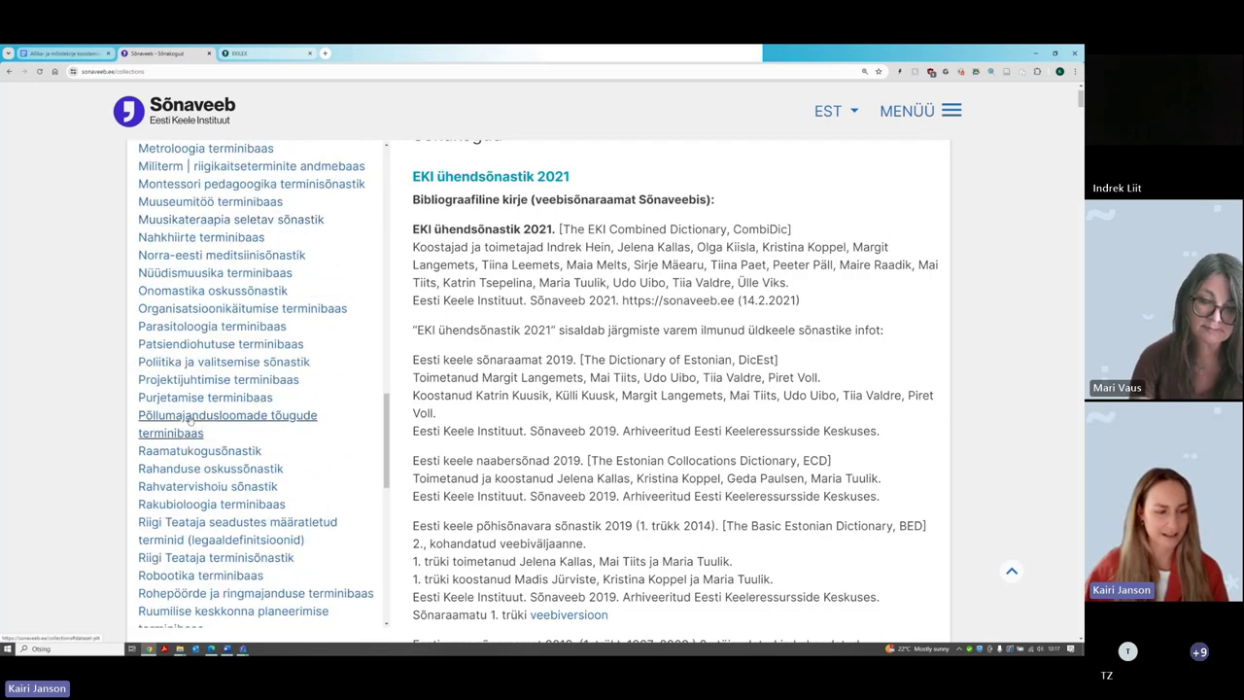
{"action": "scroll", "coordinate": [190, 418], "scroll_direction": "down", "scroll_amount": 4}
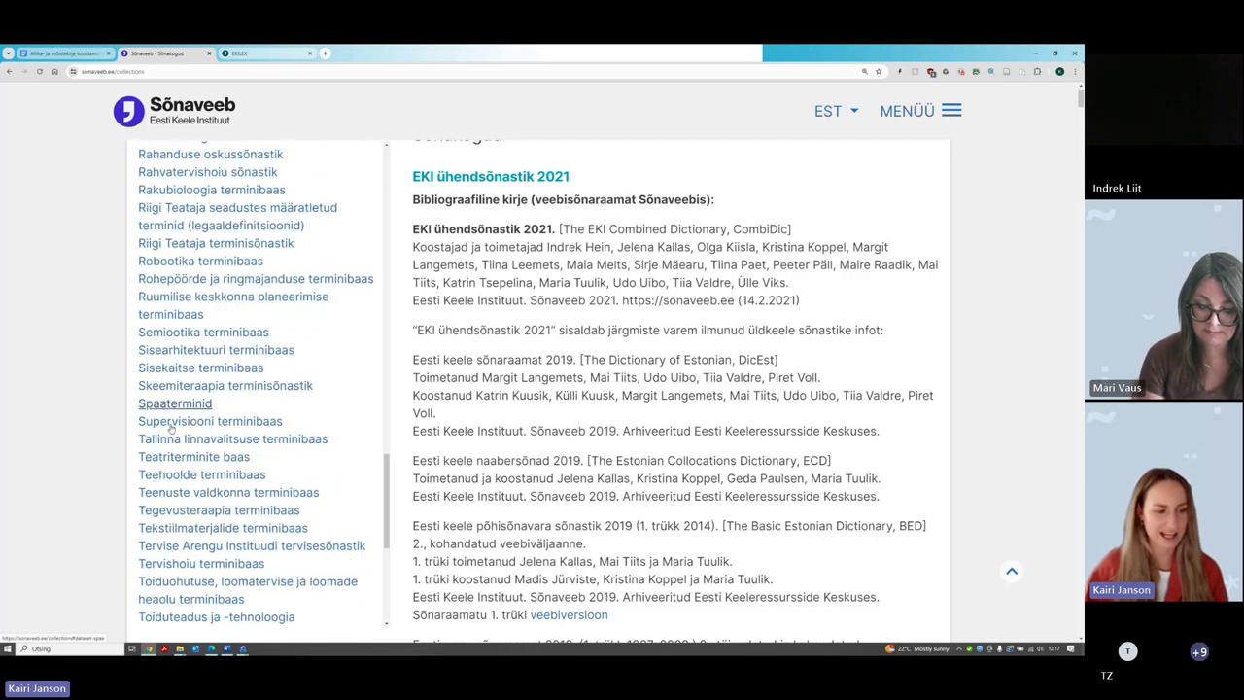
{"action": "scroll", "coordinate": [170, 427], "scroll_direction": "down", "scroll_amount": 1}
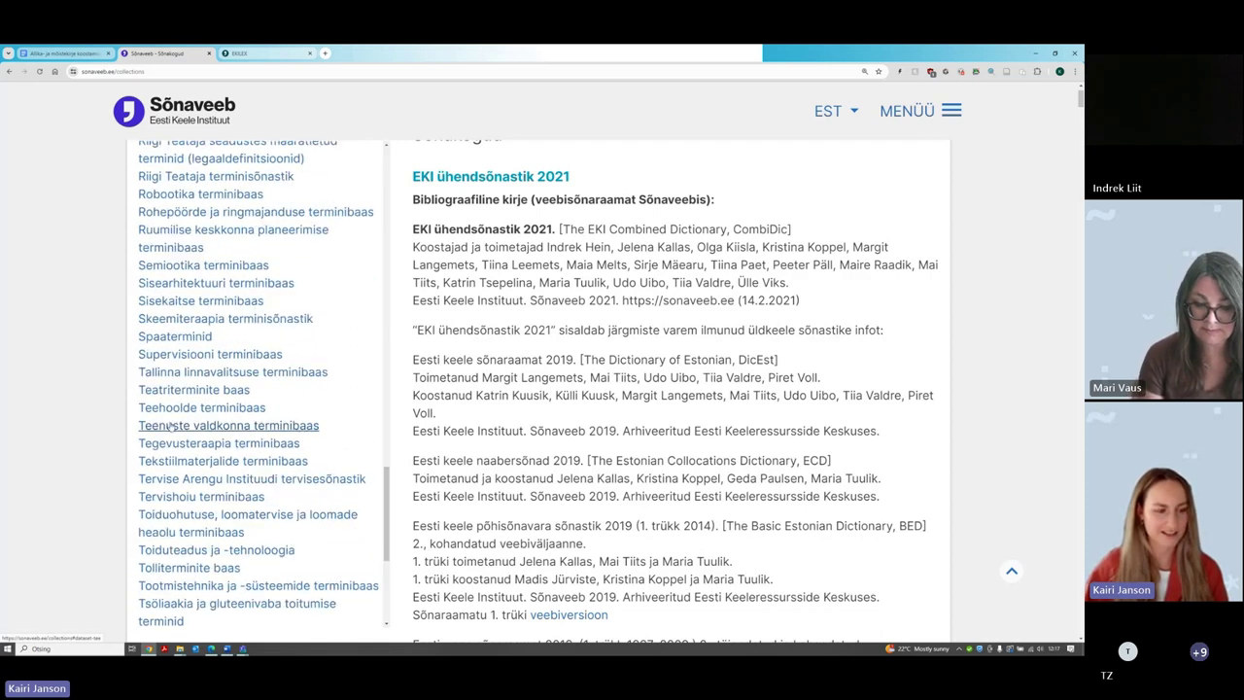
Read the Teatriterminite baas description and its contact details, then return to the Sõnaveeb home page
{"action": "left_click", "coordinate": [243, 389]}
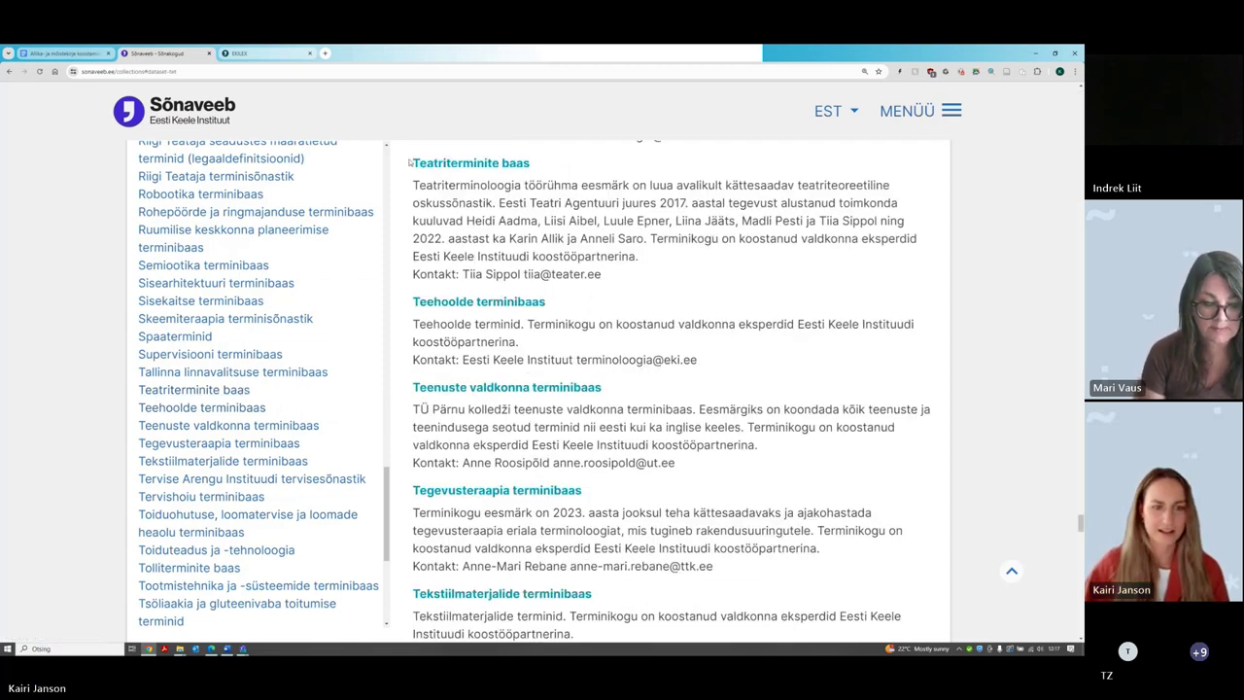
{"action": "left_click_drag", "start_coordinate": [415, 184], "coordinate": [379, 282]}
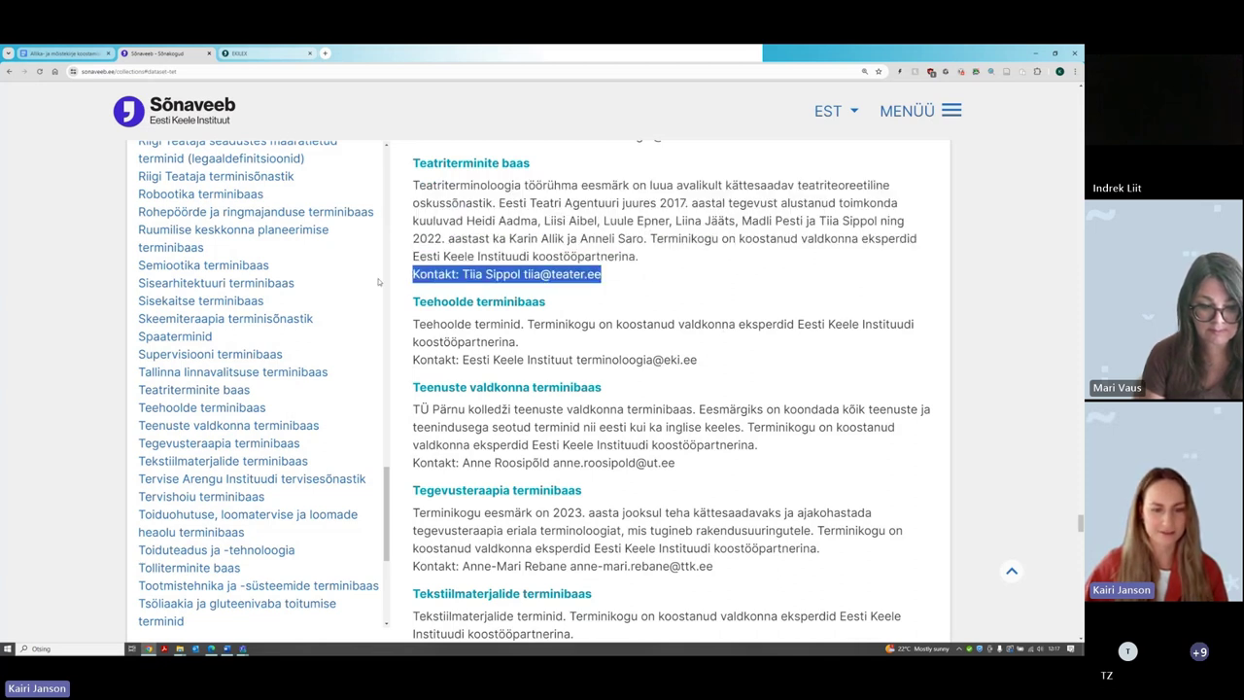
{"action": "scroll", "coordinate": [729, 425], "scroll_direction": "down", "scroll_amount": 1}
{"action": "scroll", "coordinate": [675, 375], "scroll_direction": "up", "scroll_amount": 2}
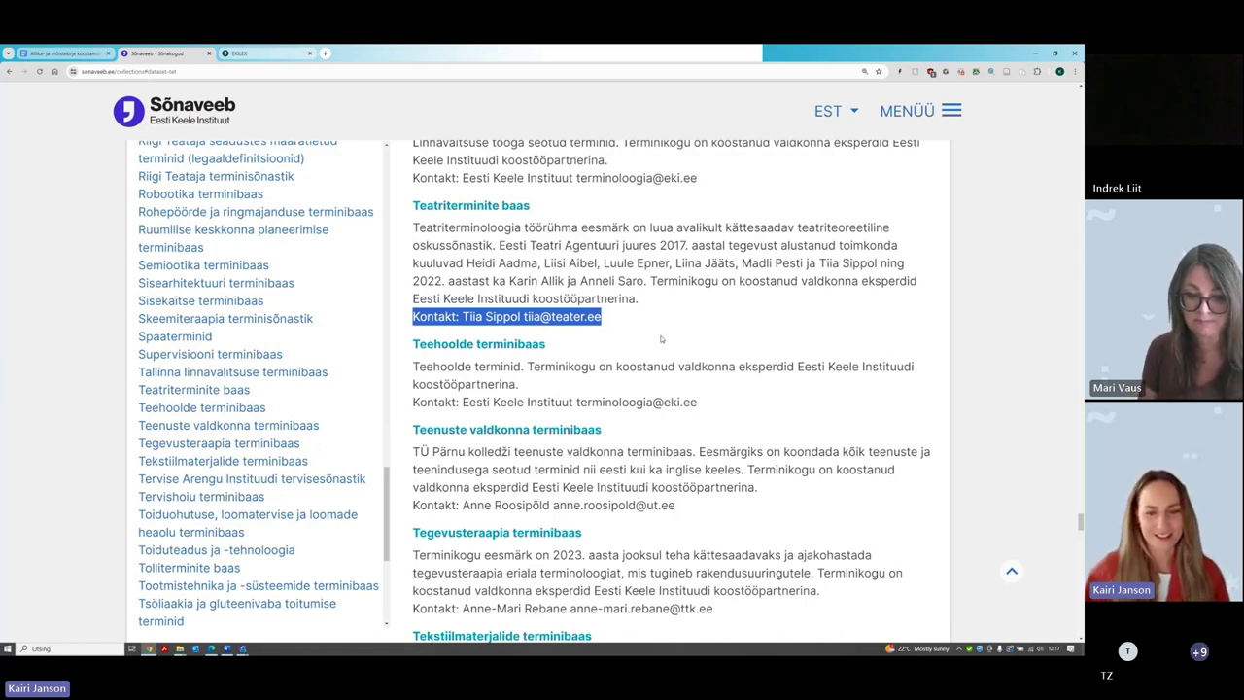
{"action": "left_click", "coordinate": [649, 281]}
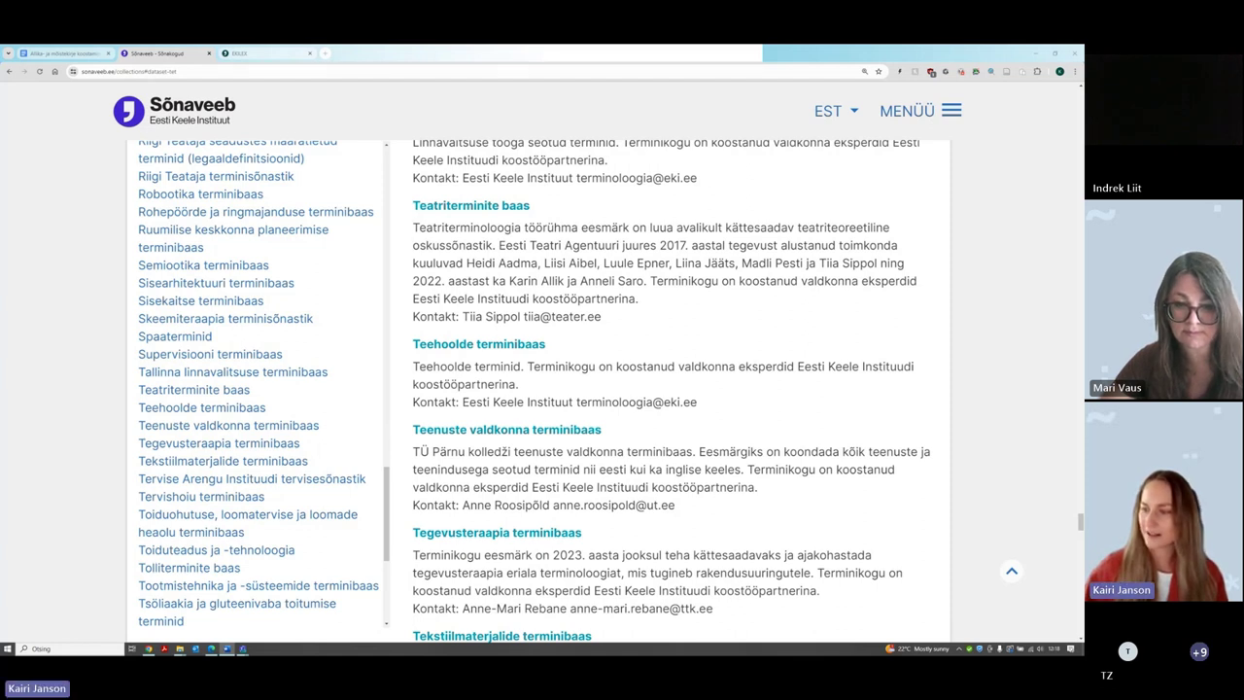
{"action": "left_click", "coordinate": [216, 107]}
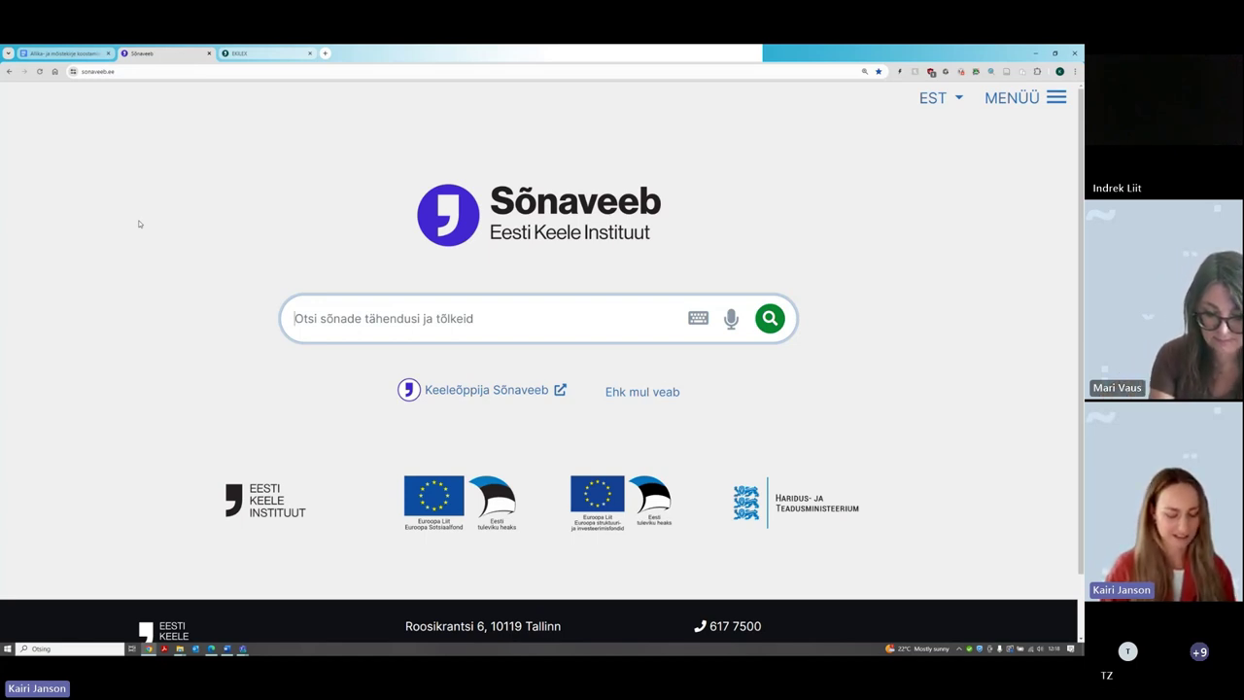
Search for 'kaal' and compare its kaalikas, linen and weighing-scale meanings
{"action": "type", "text": "kaal"}
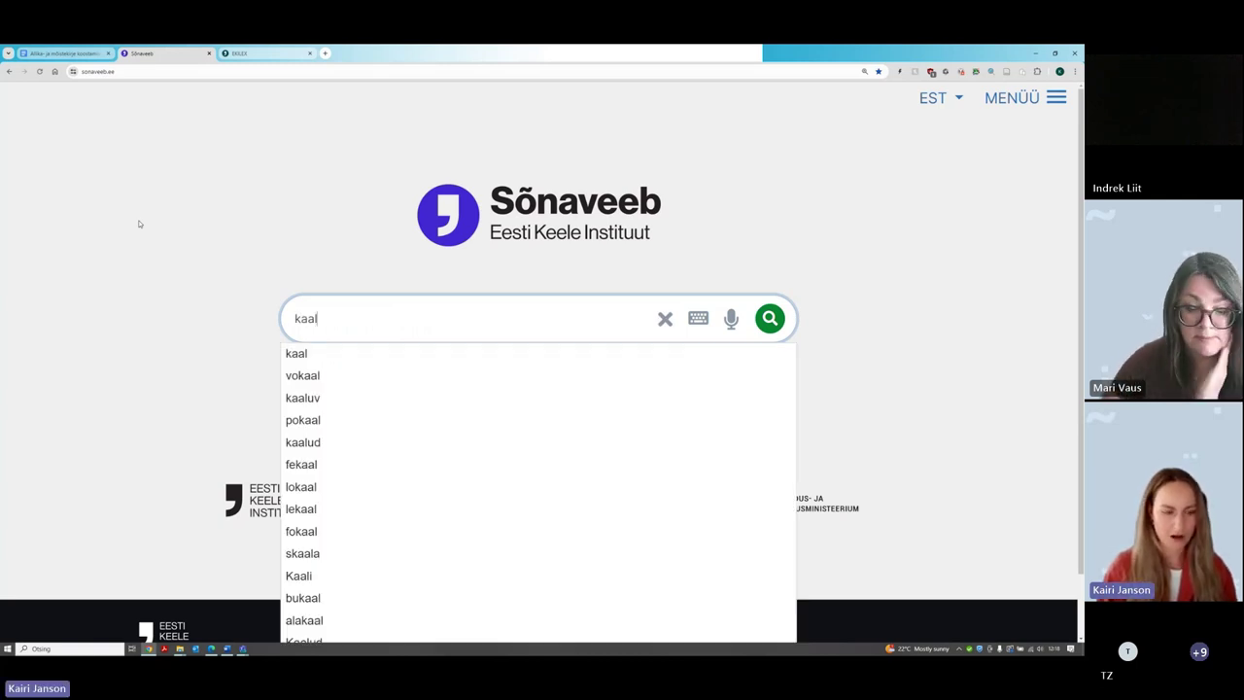
{"action": "key", "text": "Return"}
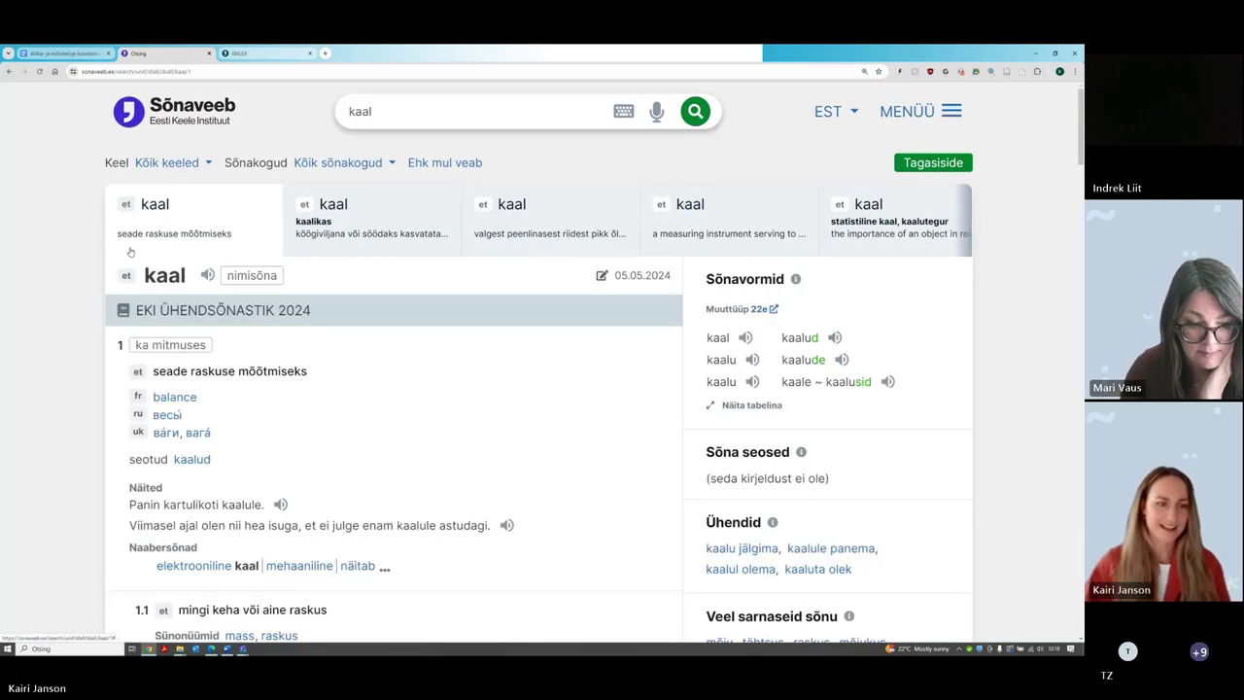
{"action": "left_click", "coordinate": [348, 238]}
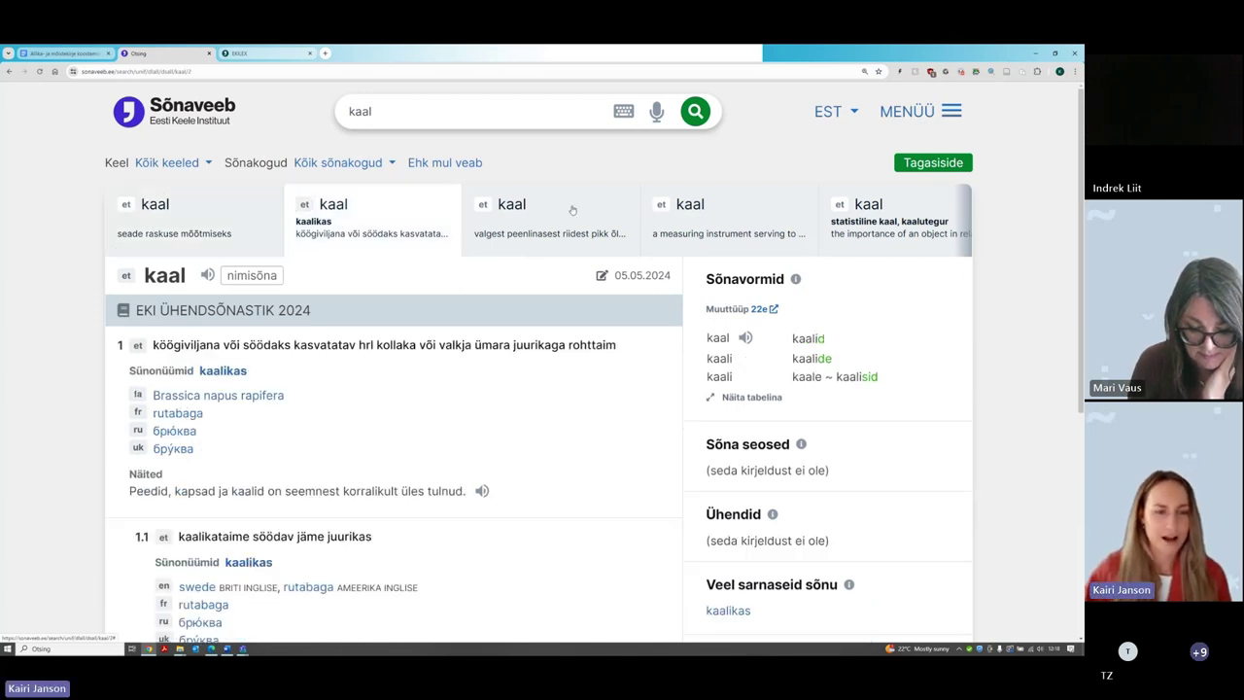
{"action": "left_click", "coordinate": [572, 209]}
{"action": "left_click", "coordinate": [316, 208]}
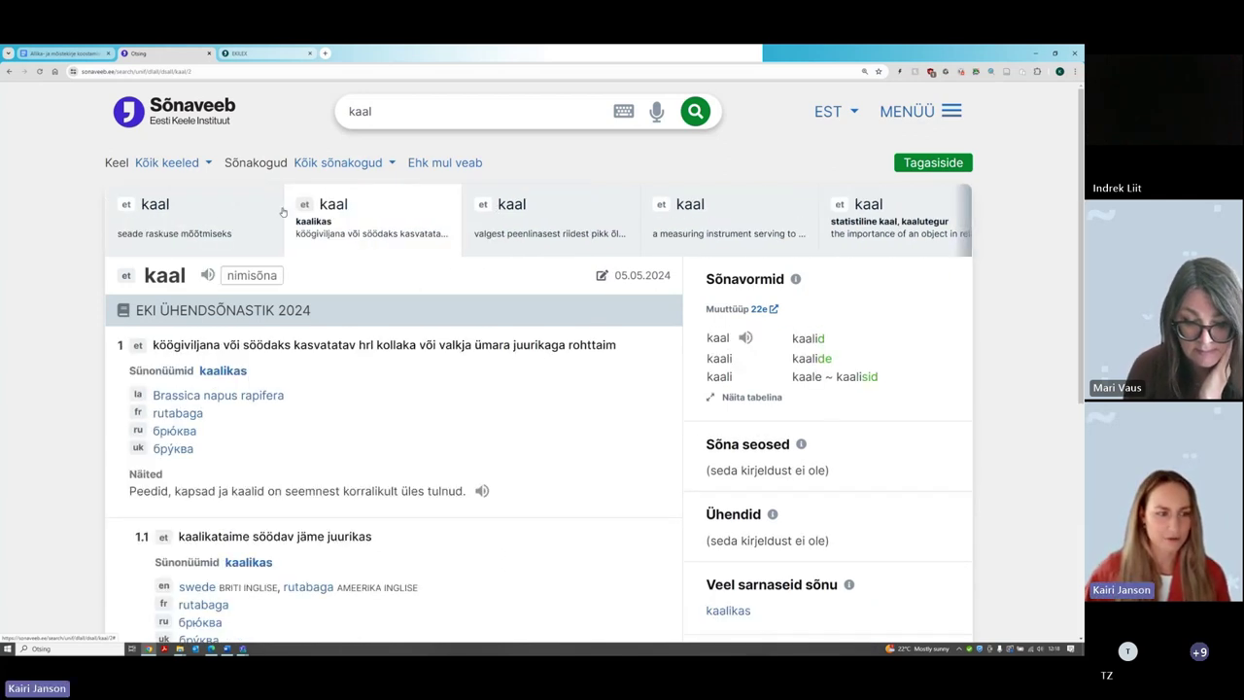
{"action": "left_click", "coordinate": [206, 217]}
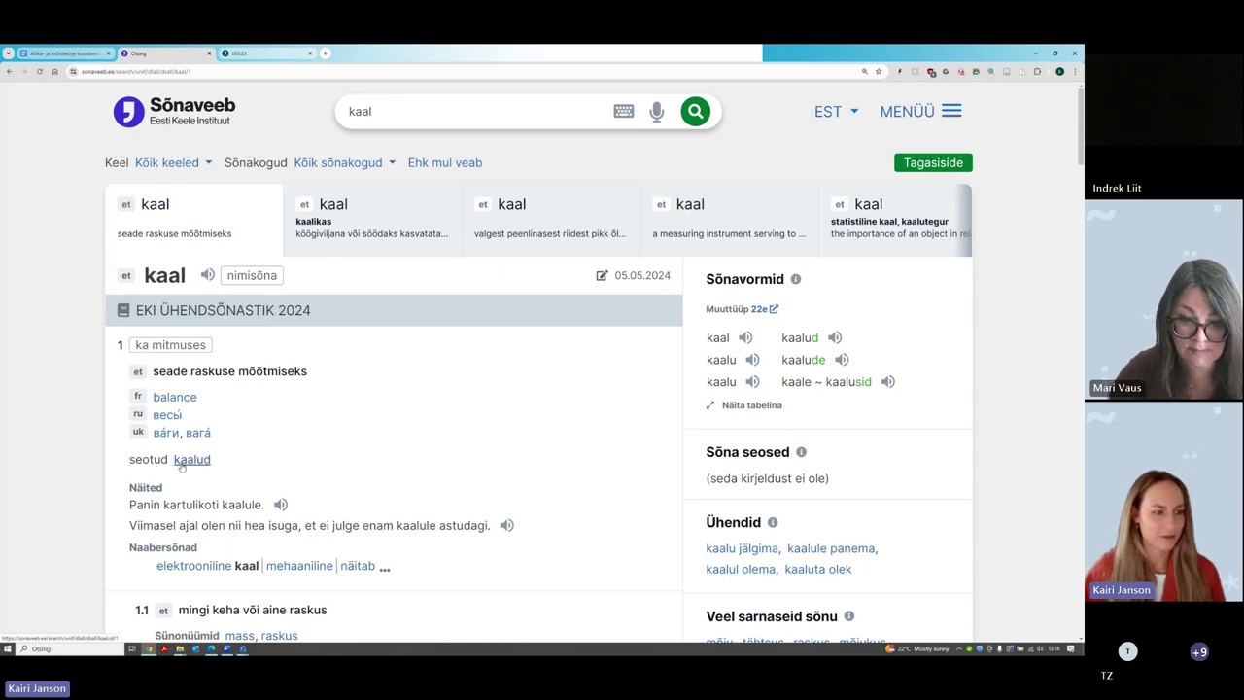
Highlight the definition 'seade raskuse mõõtmiseks', scroll the Oskussõnastikud entries, then jump back to the top
{"action": "left_click_drag", "start_coordinate": [153, 371], "coordinate": [266, 397]}
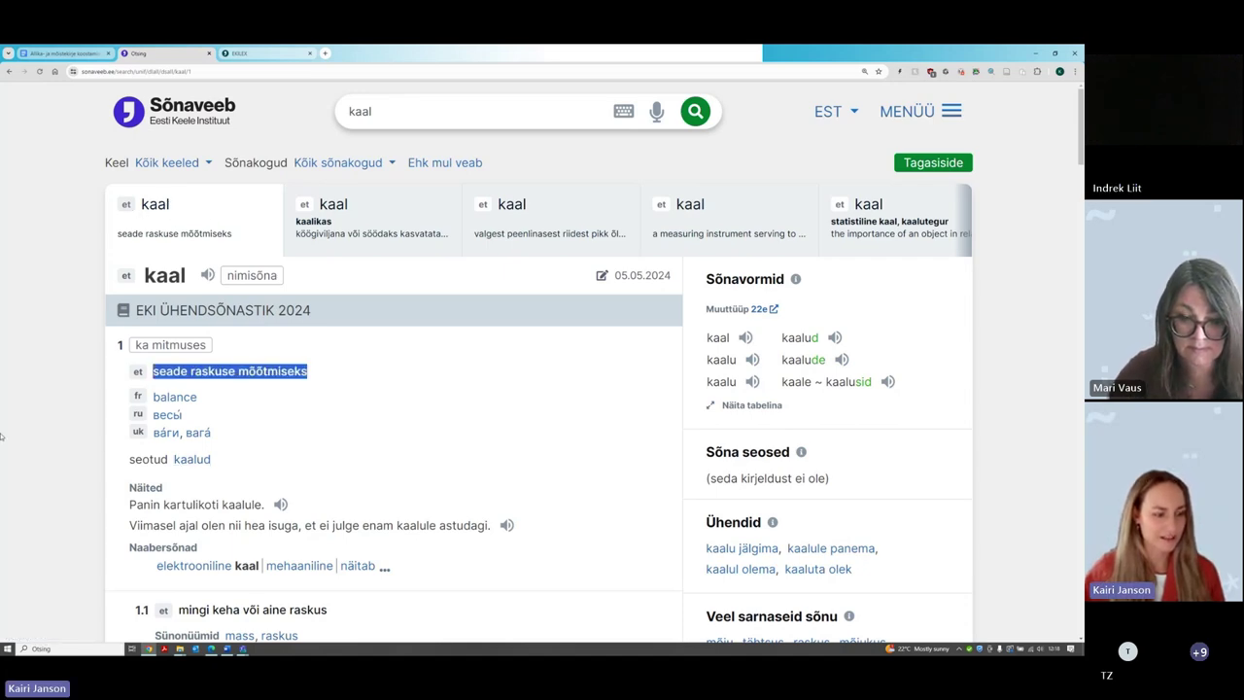
{"action": "scroll", "coordinate": [3, 438], "scroll_direction": "down", "scroll_amount": 6}
{"action": "scroll", "coordinate": [3, 437], "scroll_direction": "down", "scroll_amount": 10}
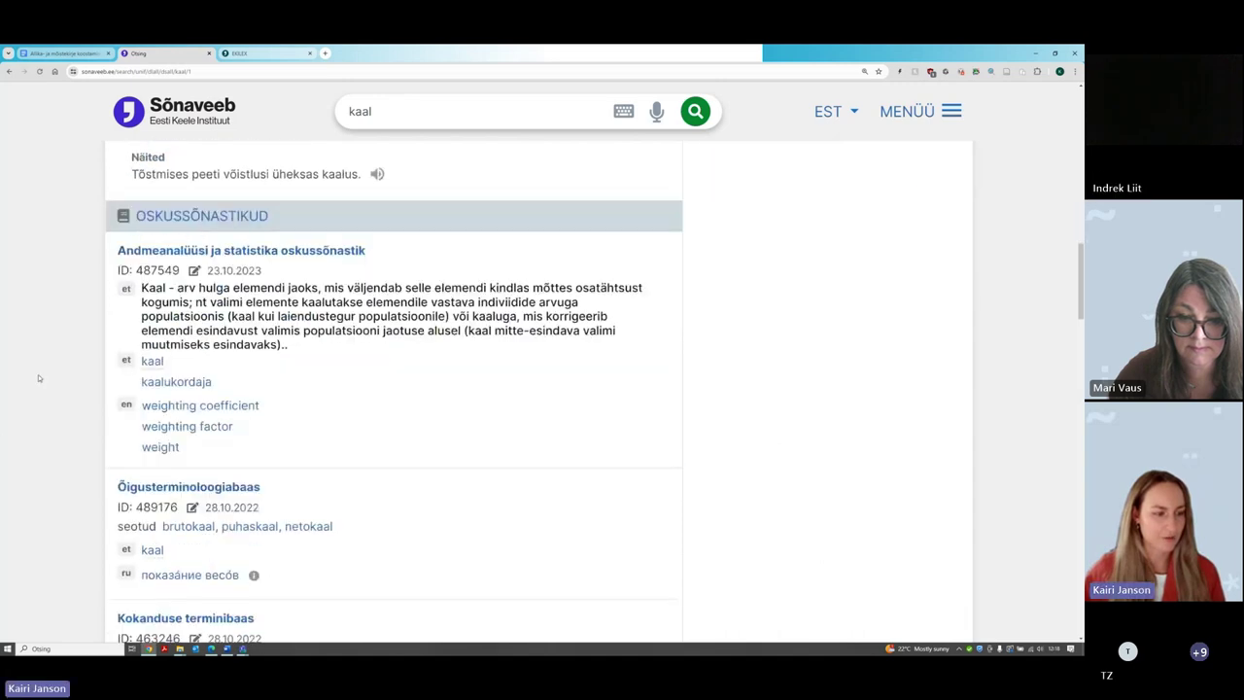
{"action": "scroll", "coordinate": [283, 432], "scroll_direction": "down", "scroll_amount": 4}
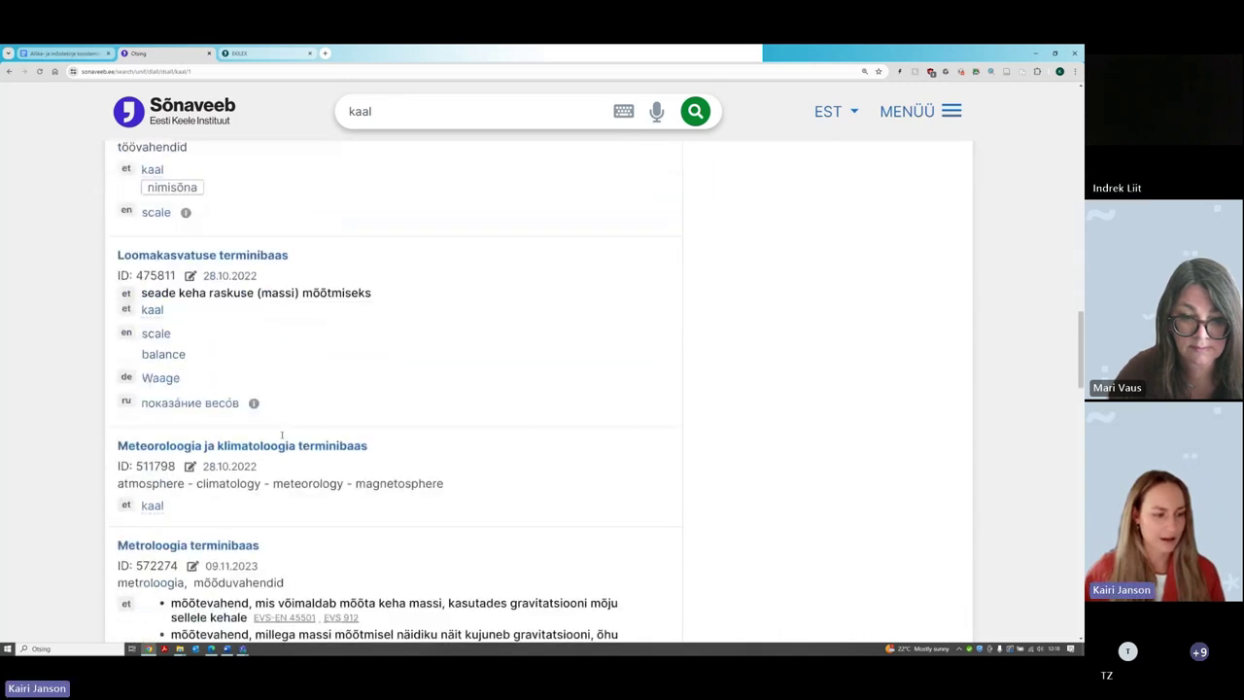
{"action": "scroll", "coordinate": [197, 421], "scroll_direction": "down", "scroll_amount": 2}
{"action": "scroll", "coordinate": [196, 421], "scroll_direction": "down", "scroll_amount": 3}
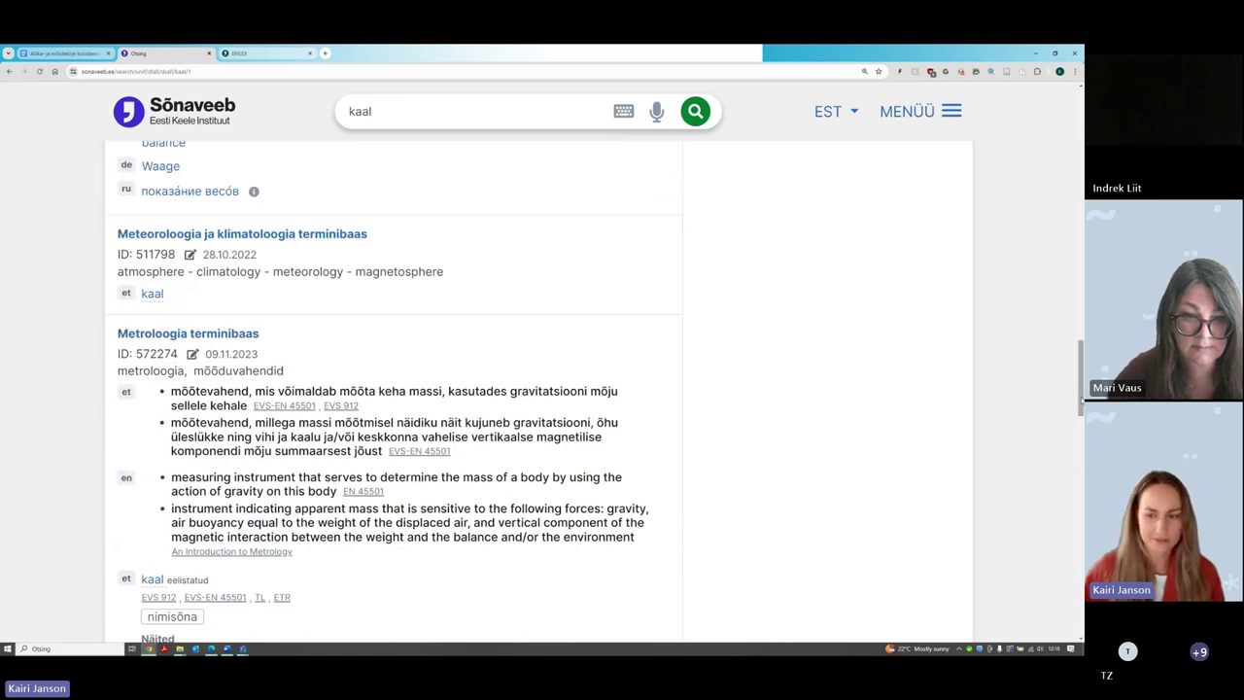
{"action": "left_click", "coordinate": [152, 579]}
{"action": "left_click", "coordinate": [383, 240]}
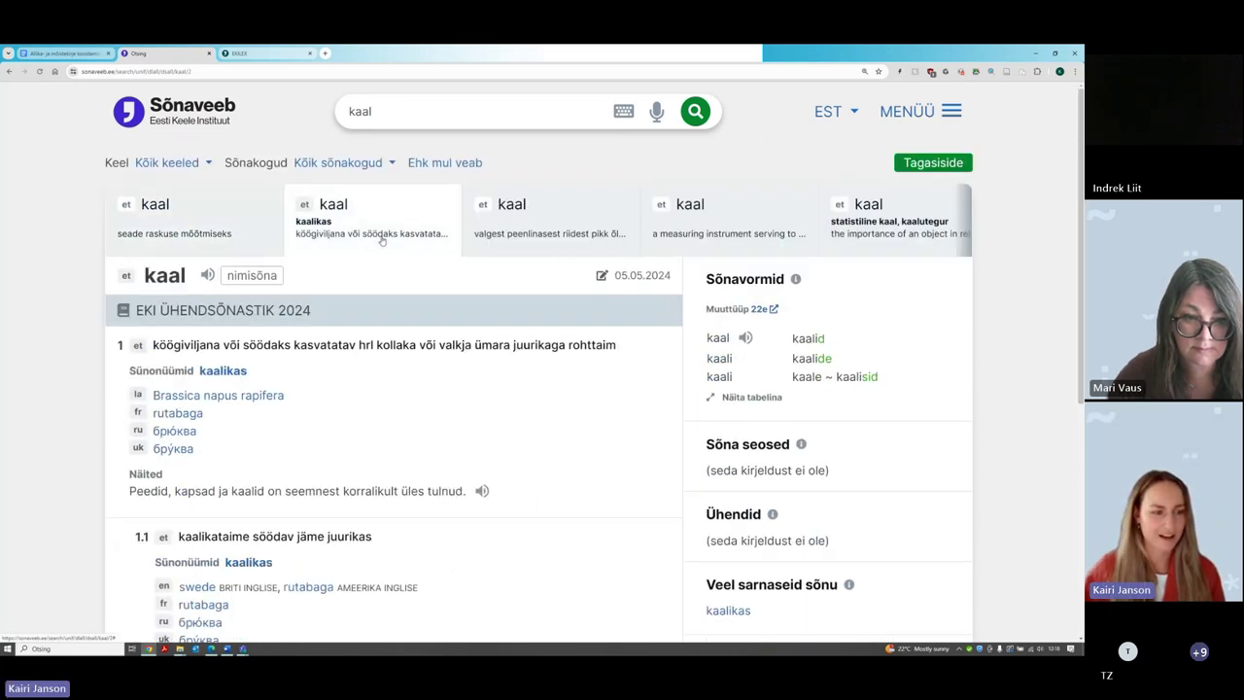
{"action": "scroll", "coordinate": [4, 389], "scroll_direction": "down", "scroll_amount": 3}
{"action": "scroll", "coordinate": [12, 409], "scroll_direction": "up", "scroll_amount": 2}
{"action": "scroll", "coordinate": [14, 415], "scroll_direction": "up", "scroll_amount": 1}
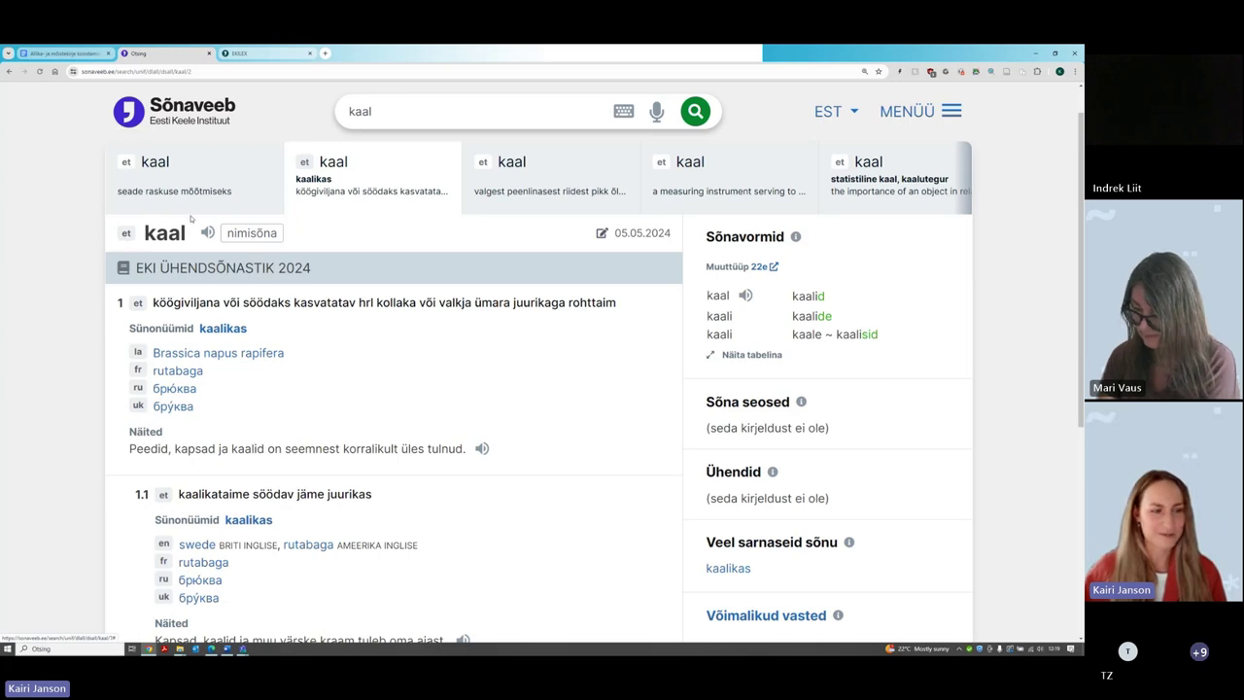
{"action": "left_click", "coordinate": [550, 175]}
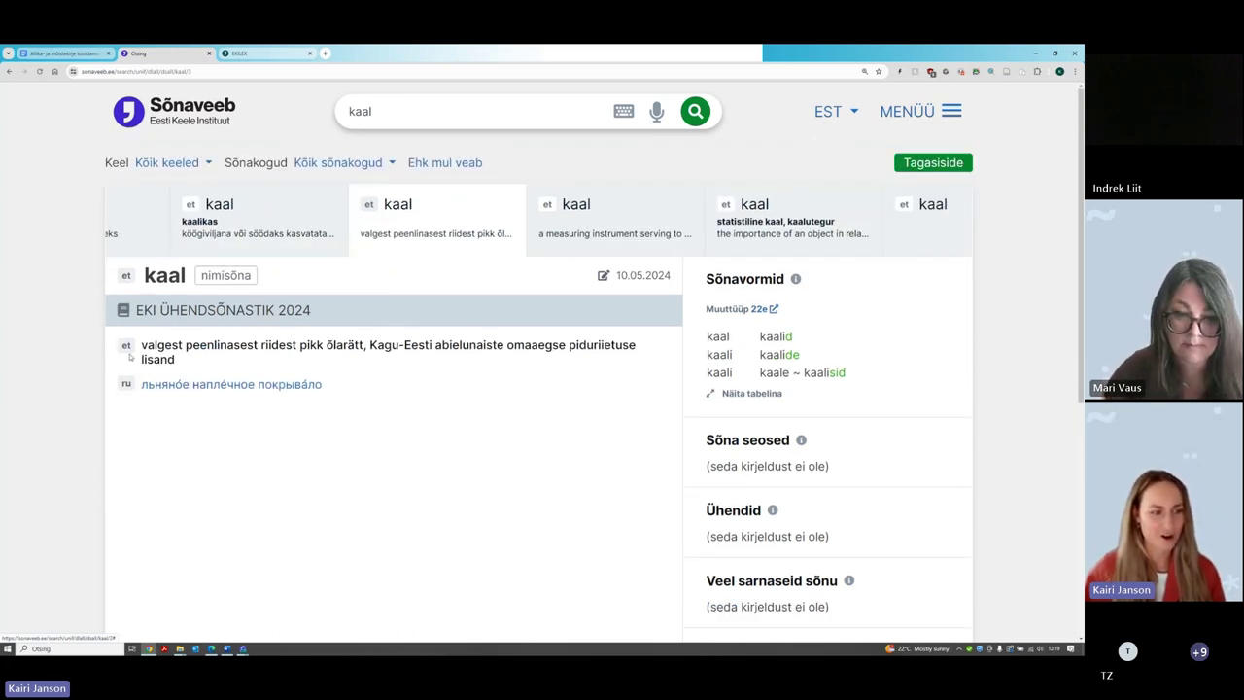
{"action": "left_click_drag", "start_coordinate": [141, 343], "coordinate": [364, 332]}
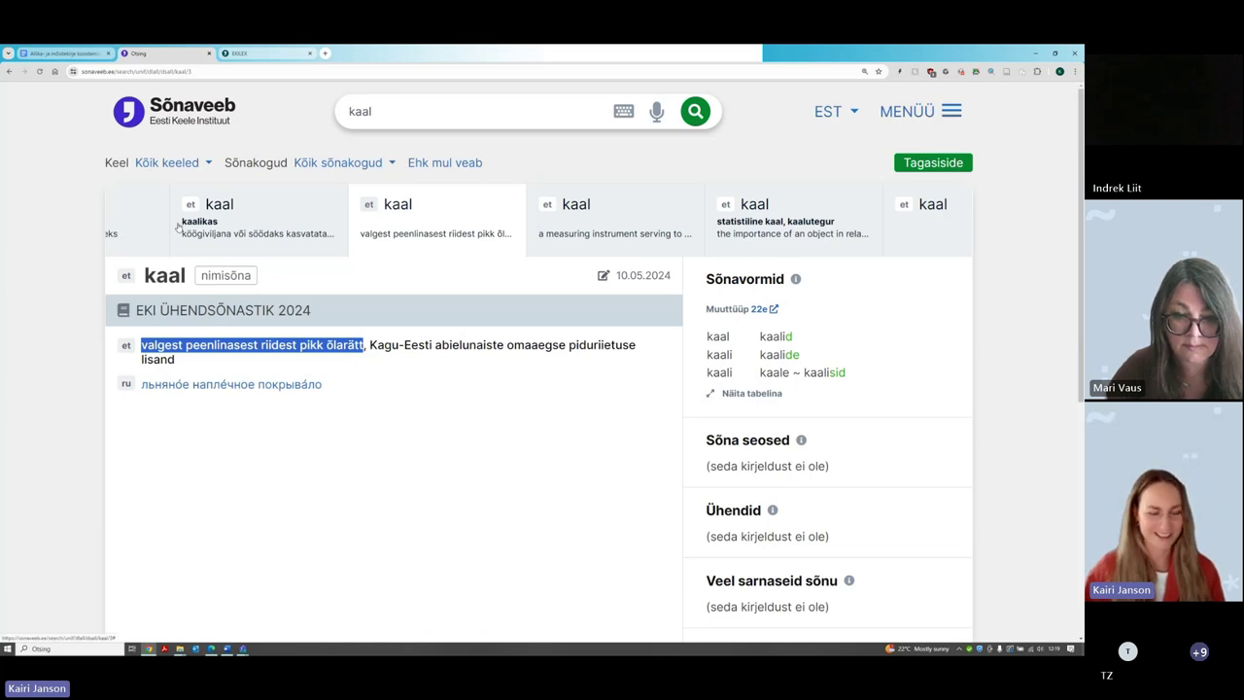
{"action": "left_click", "coordinate": [156, 226]}
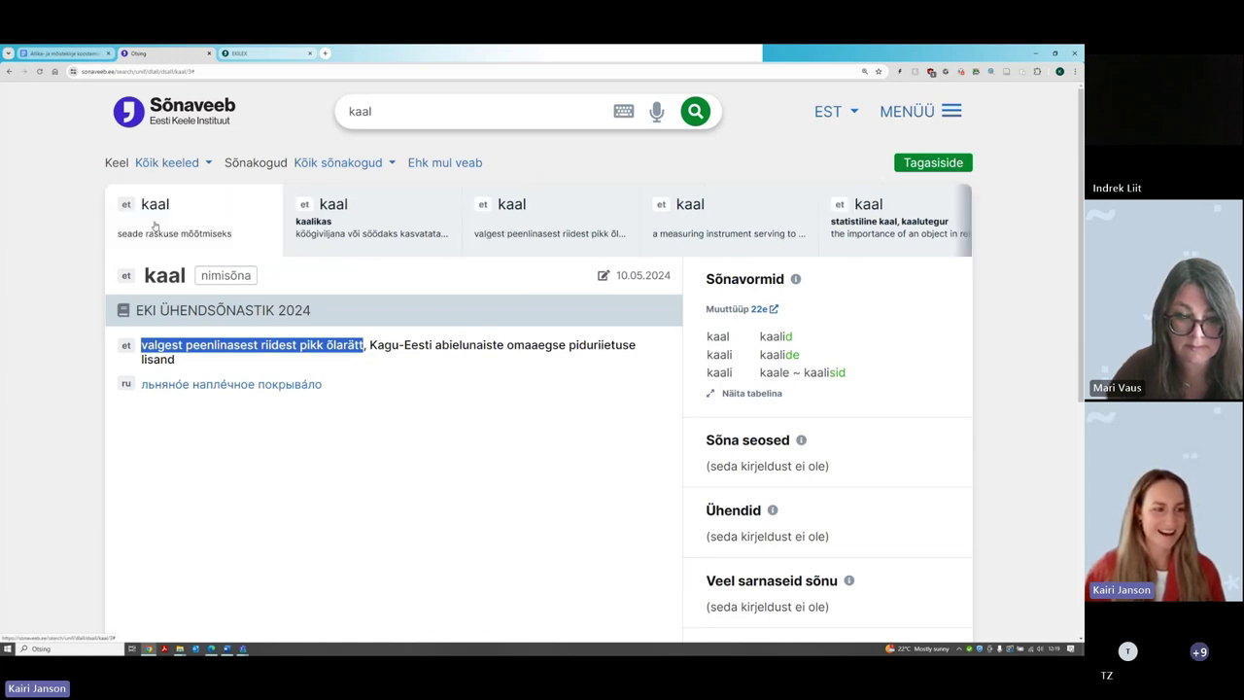
{"action": "left_click", "coordinate": [358, 213]}
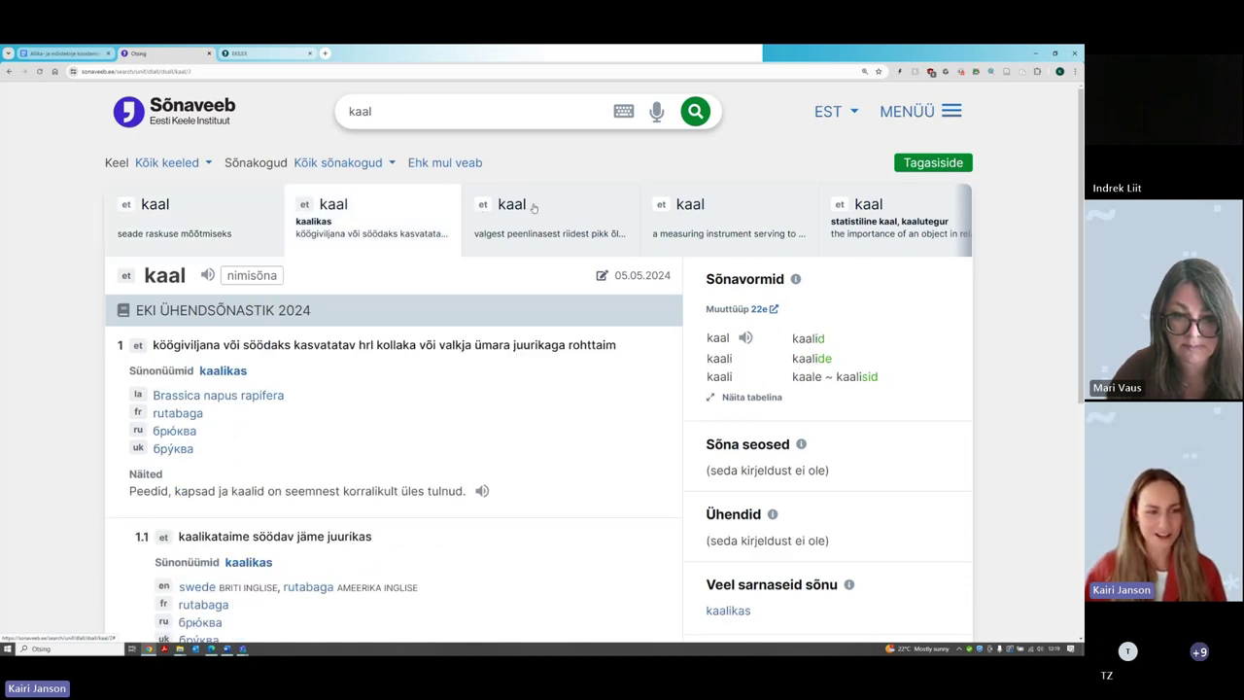
{"action": "left_click", "coordinate": [533, 207]}
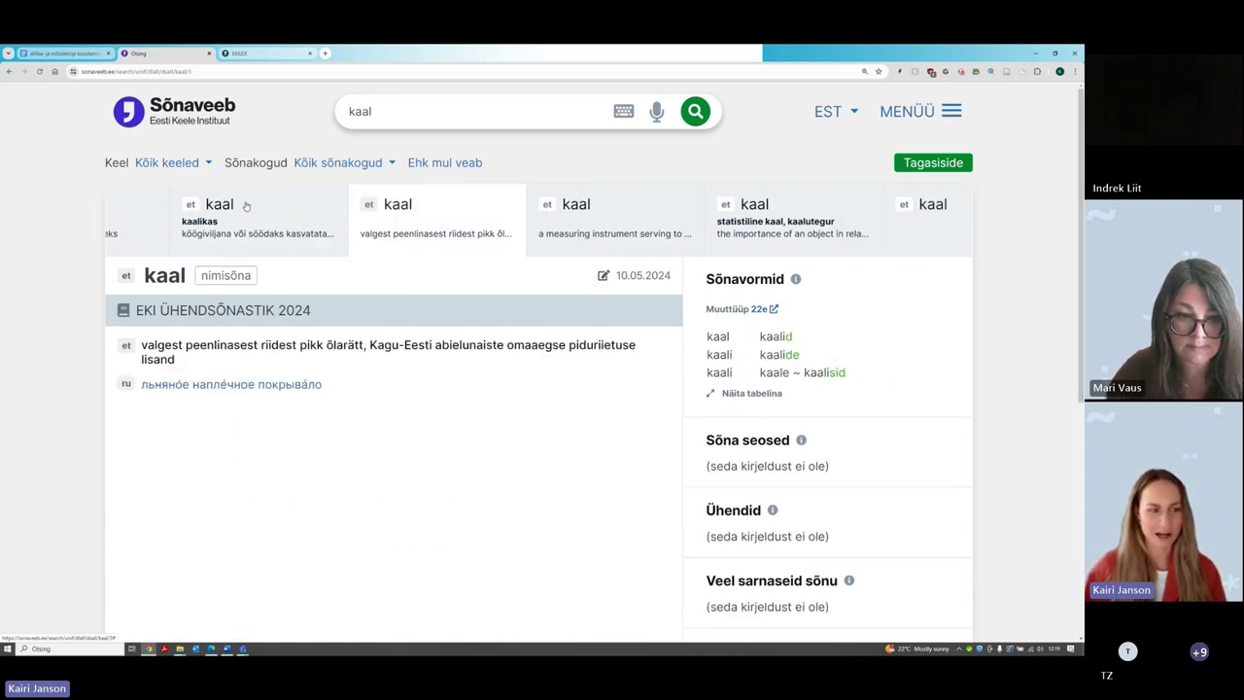
{"action": "left_click", "coordinate": [201, 210]}
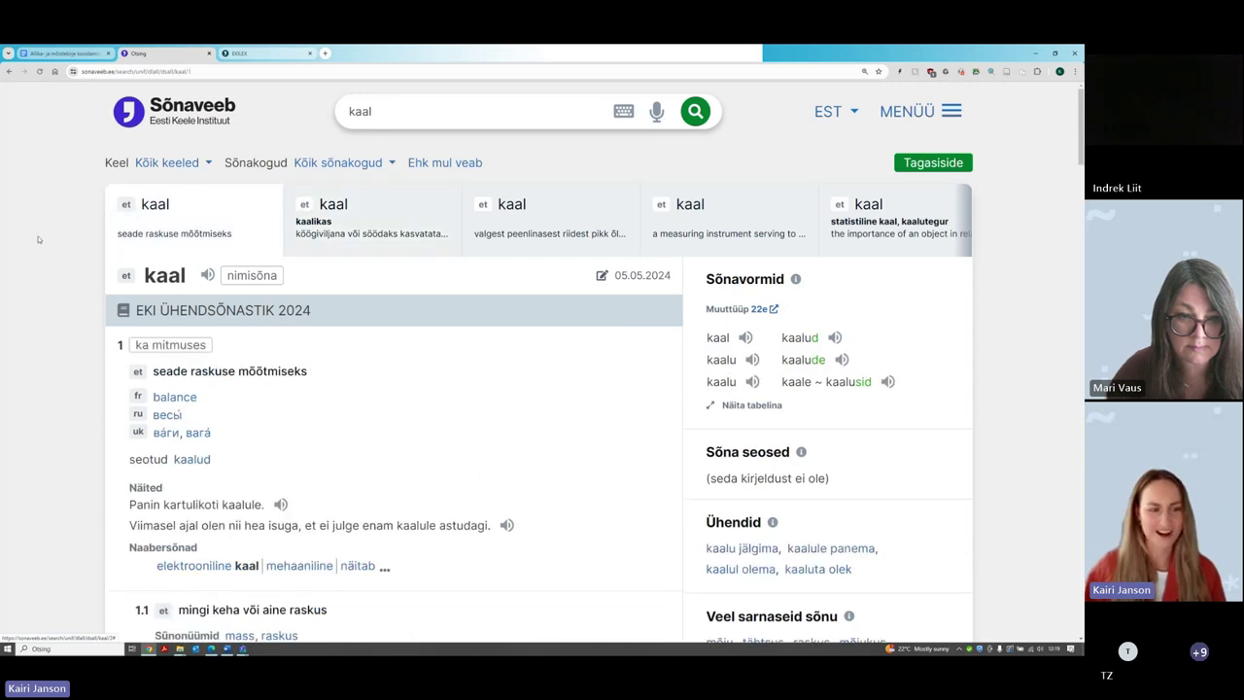
{"action": "scroll", "coordinate": [333, 398], "scroll_direction": "down", "scroll_amount": 5}
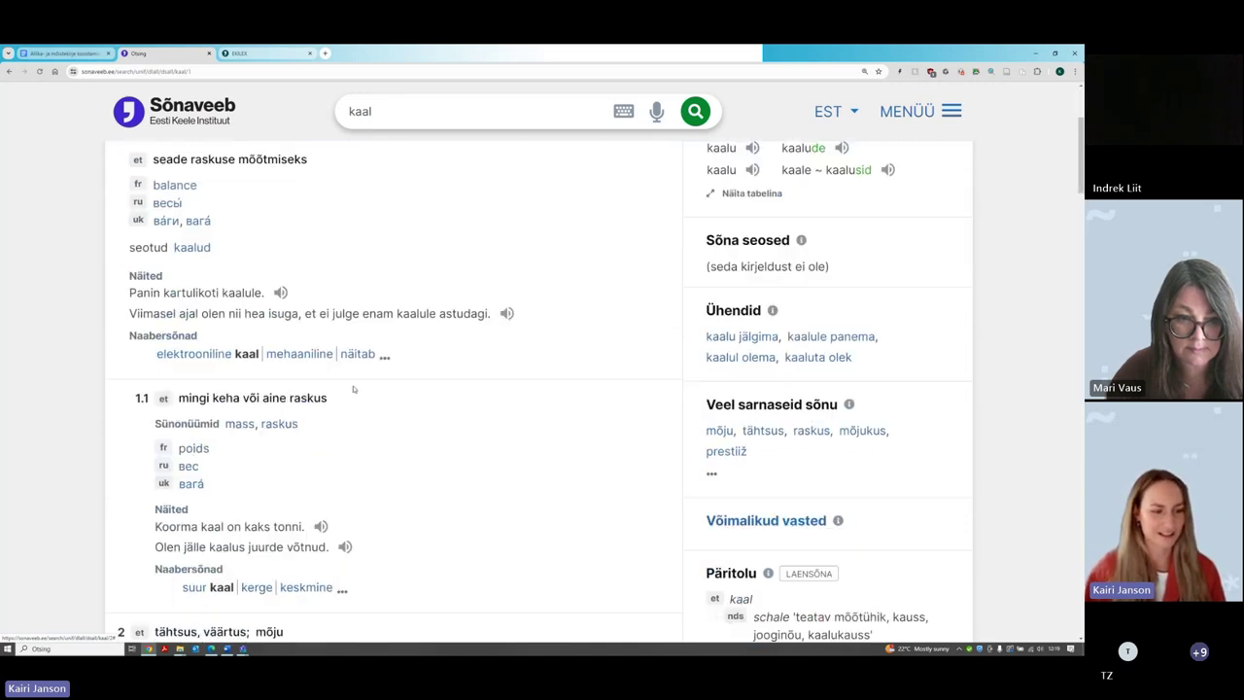
{"action": "scroll", "coordinate": [343, 402], "scroll_direction": "up", "scroll_amount": 5}
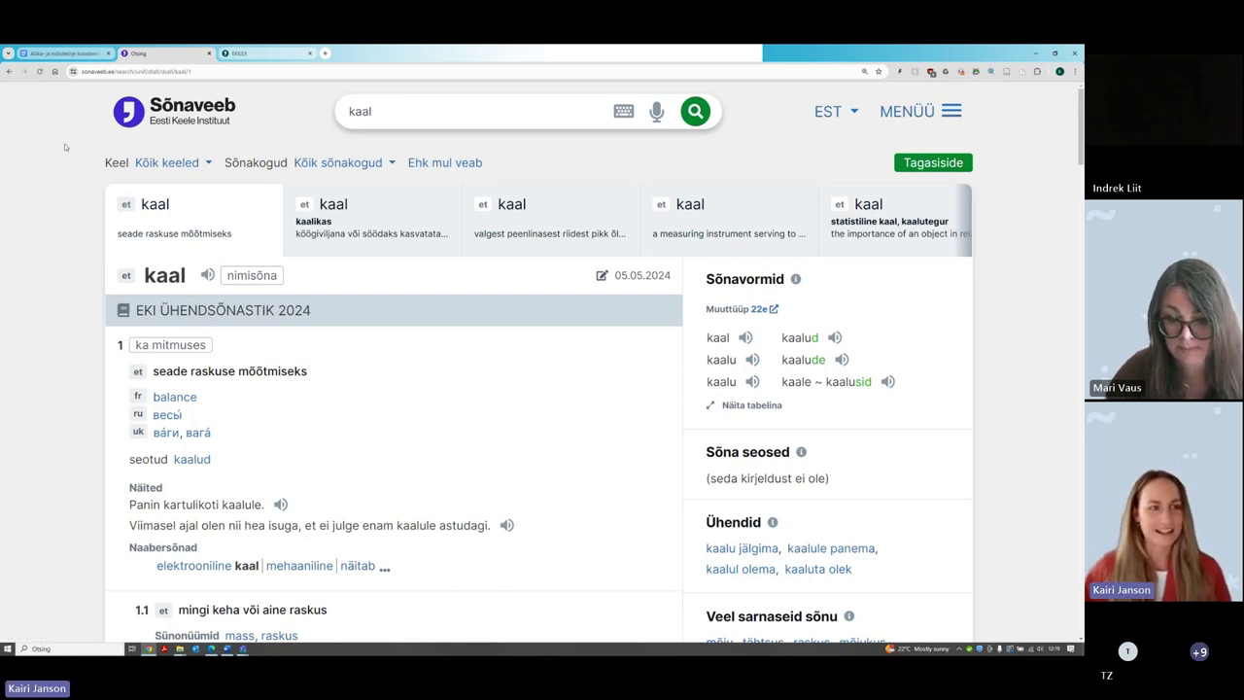
{"action": "left_click", "coordinate": [257, 56]}
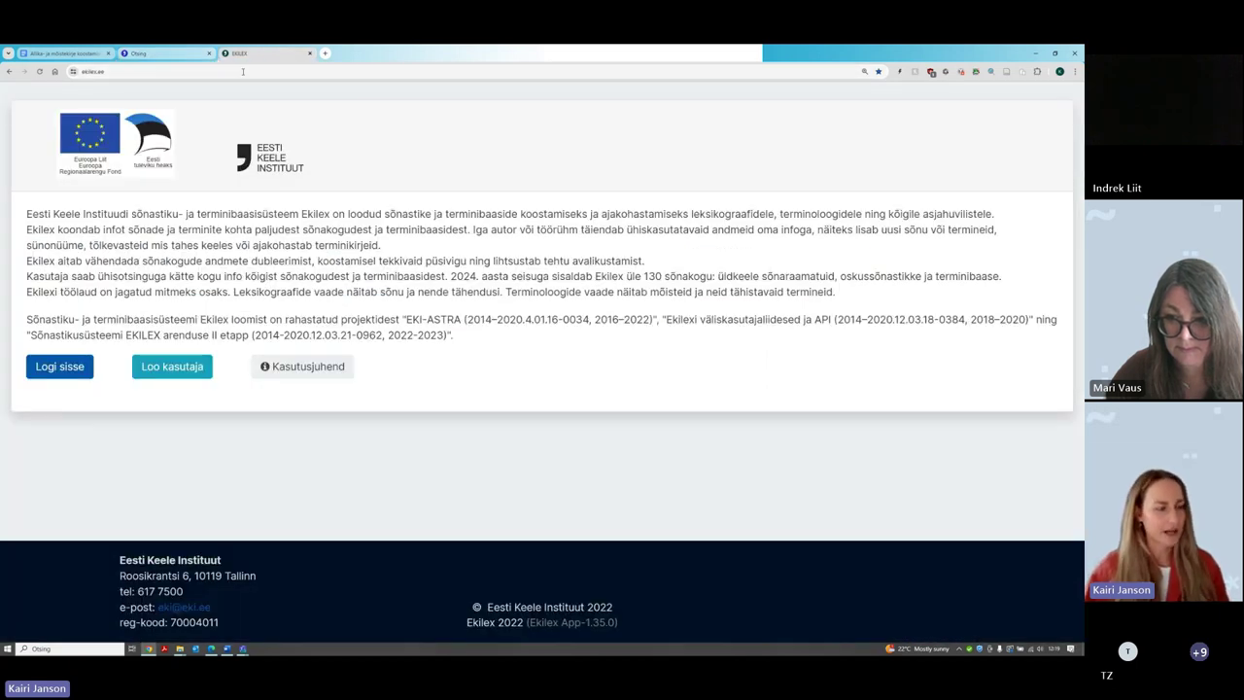
{"action": "left_click", "coordinate": [243, 71]}
{"action": "key", "text": "ctrl+c"}
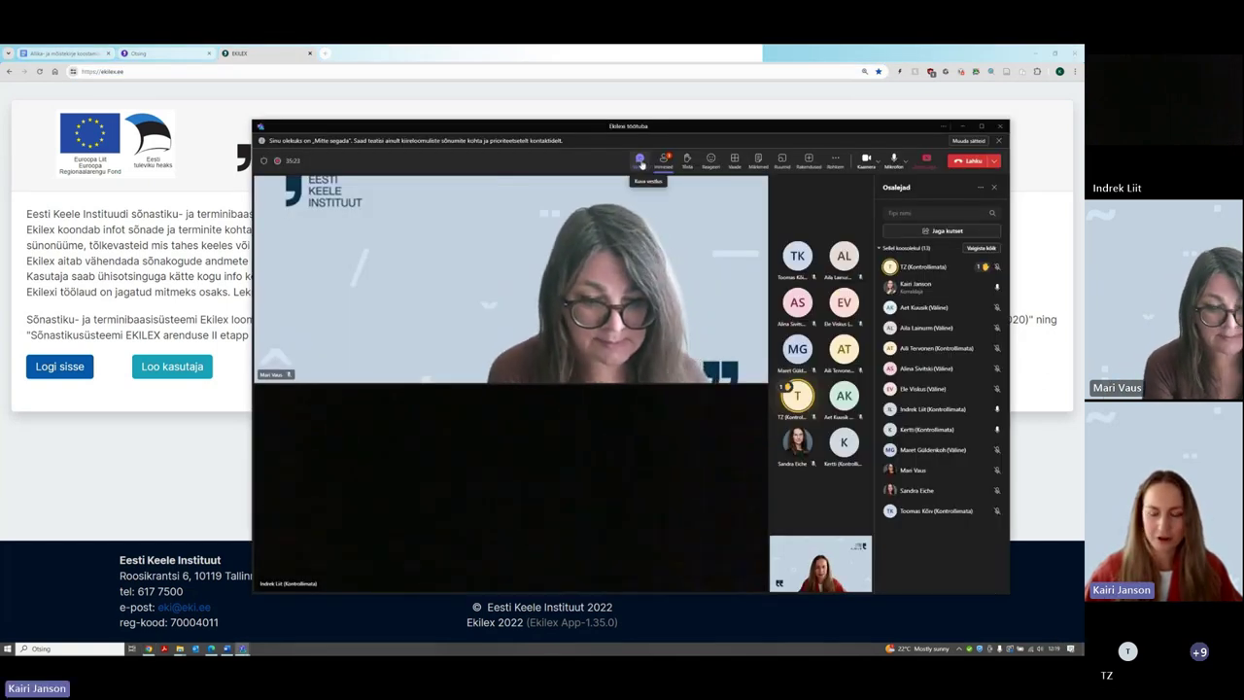
{"action": "left_click", "coordinate": [640, 163]}
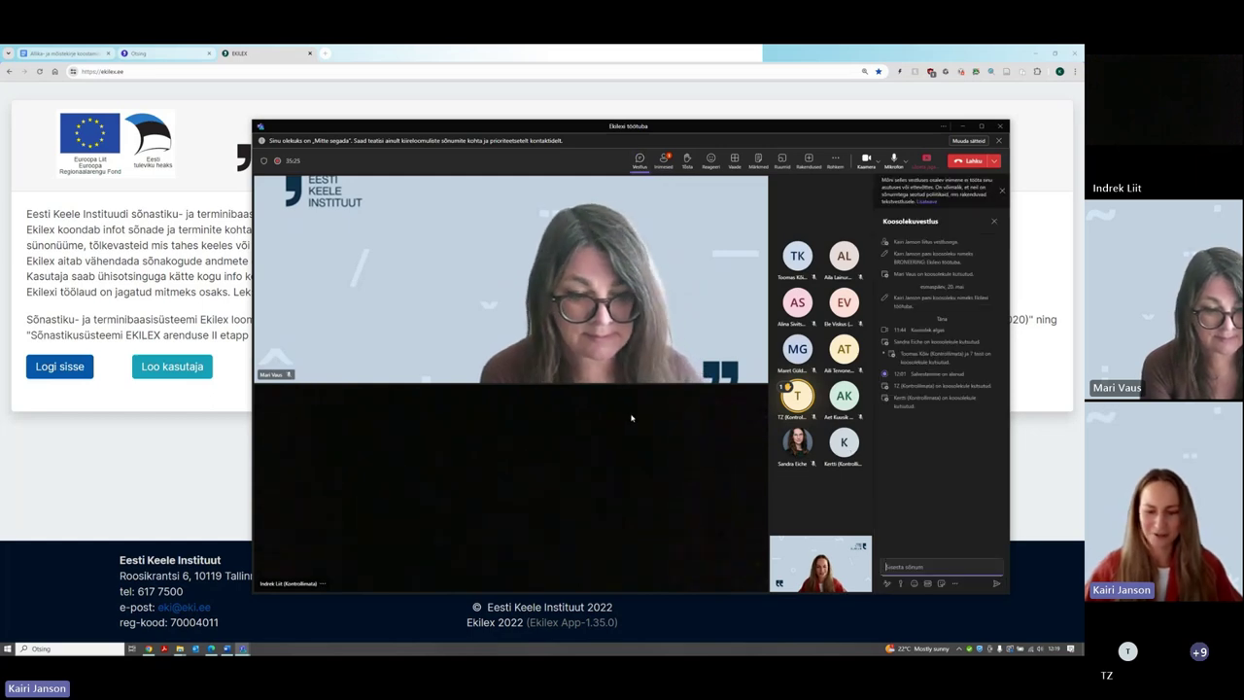
{"action": "key", "text": "ctrl+v"}
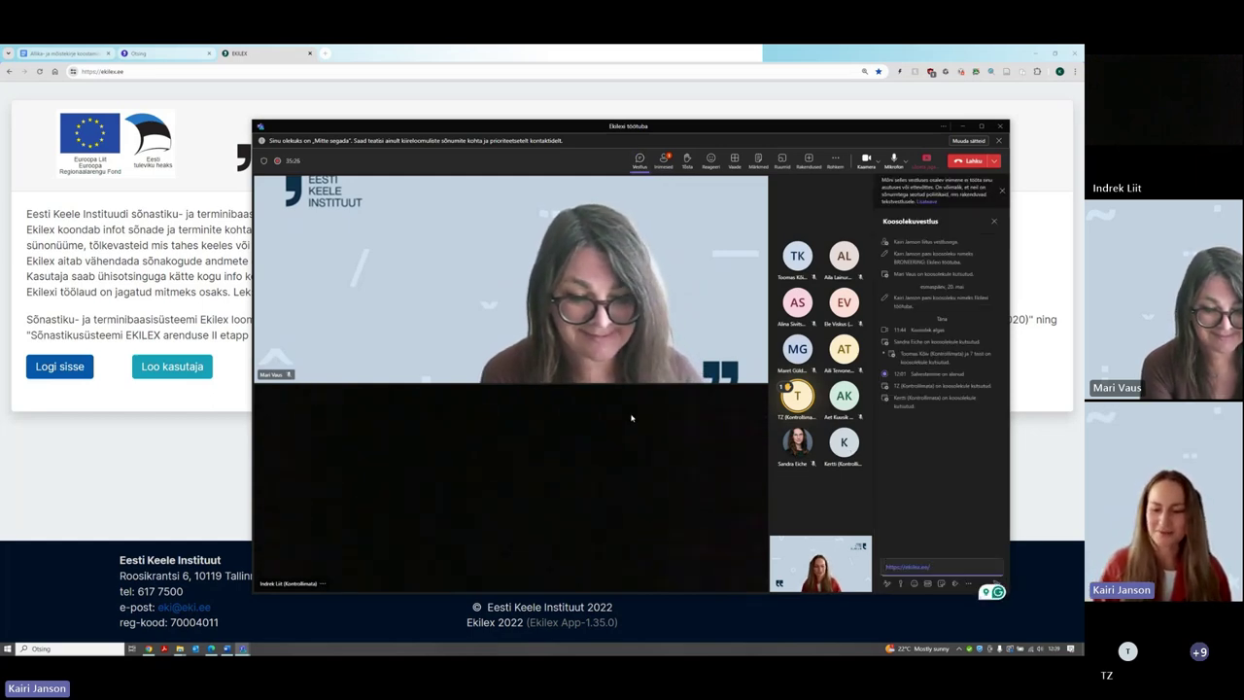
{"action": "key", "text": "Return"}
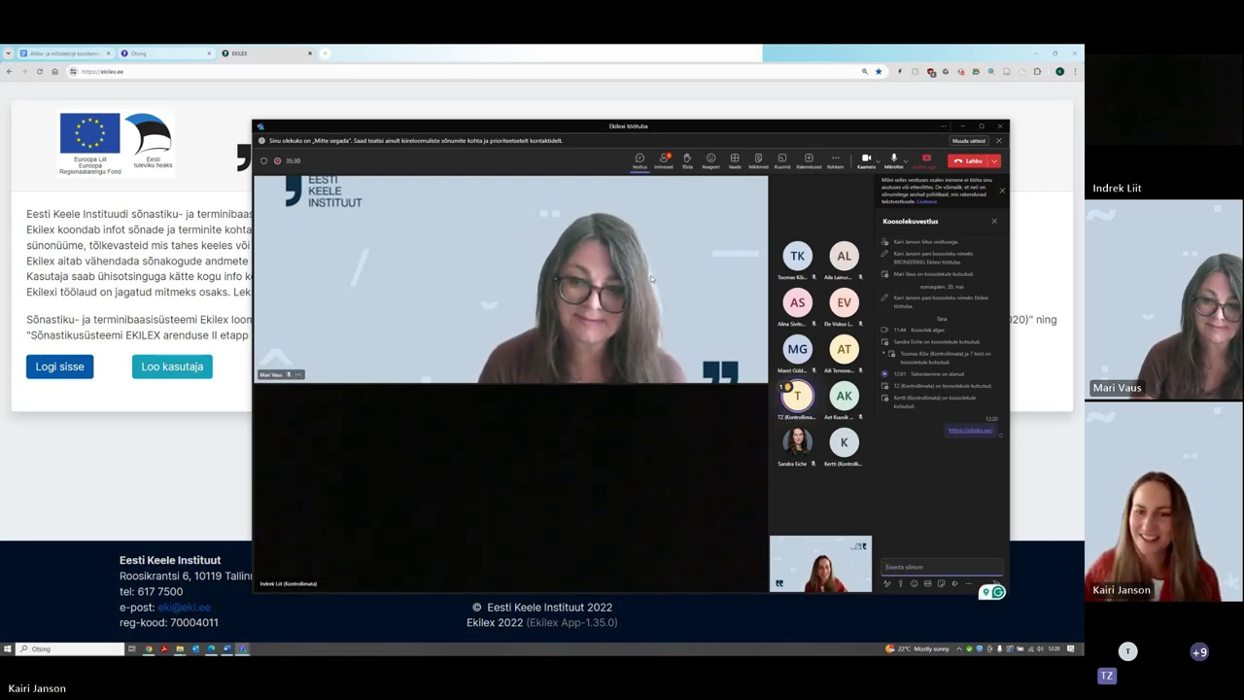
{"action": "left_click", "coordinate": [962, 126]}
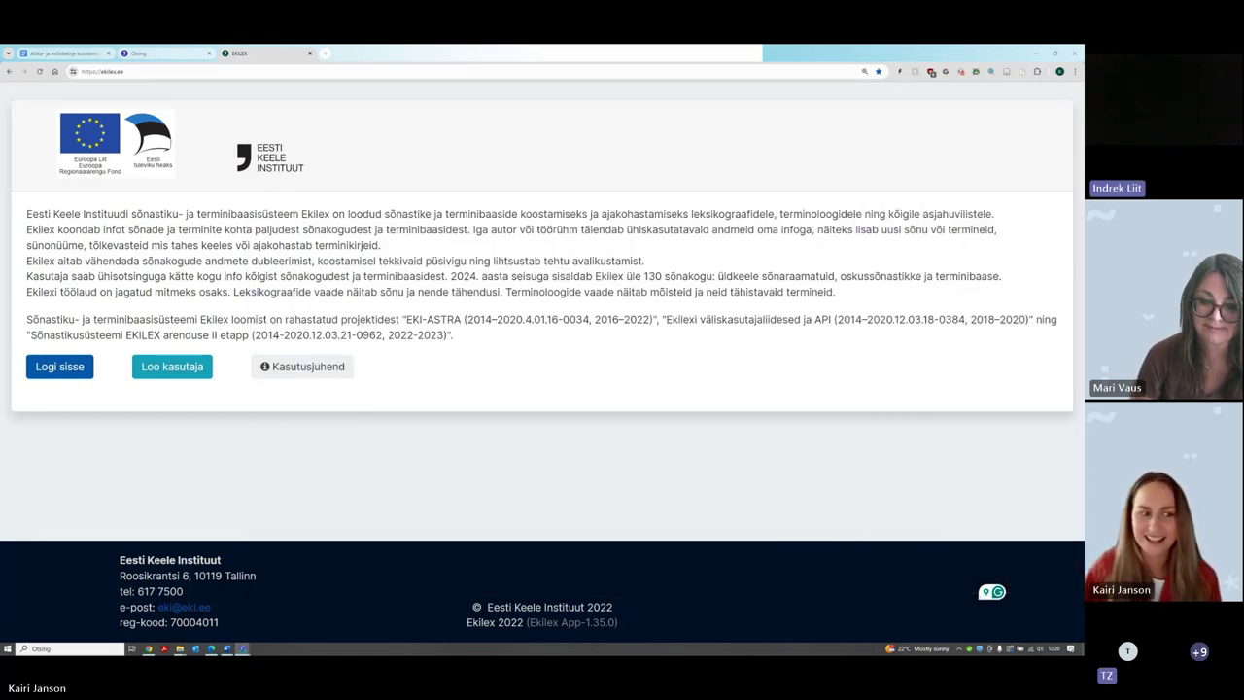
Return to the Sõnaveeb kaal results and view the third meaning, the linen shawl
{"action": "left_click", "coordinate": [163, 53]}
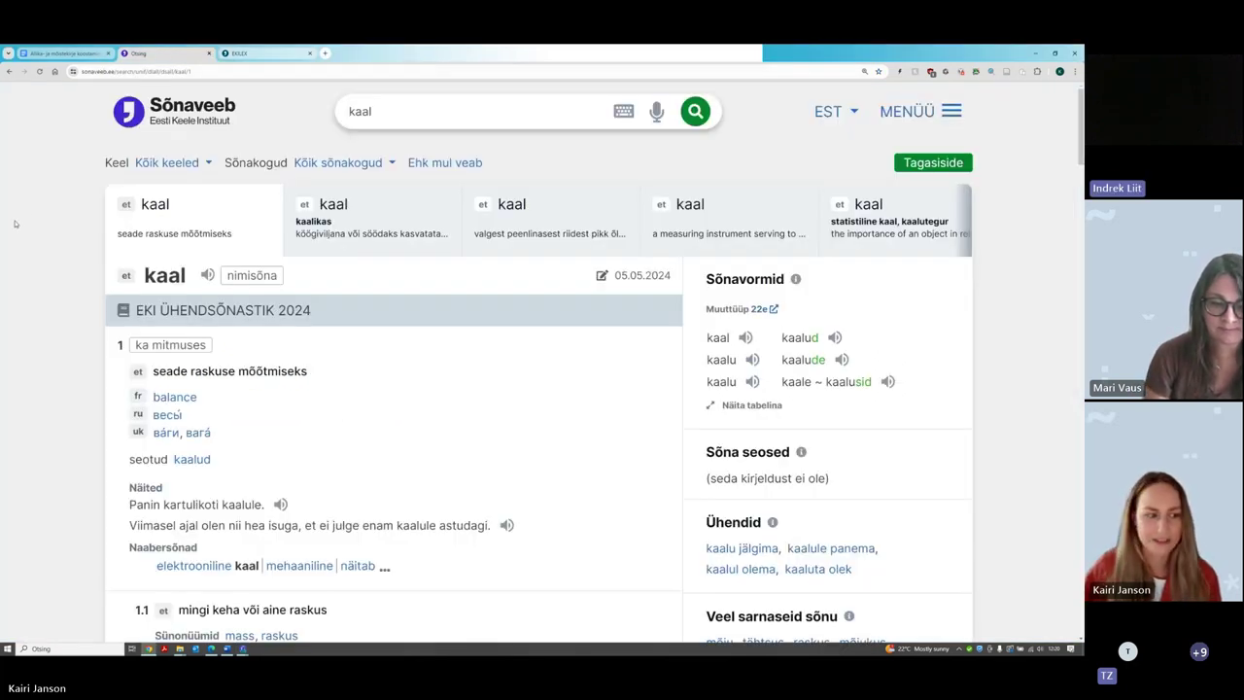
{"action": "scroll", "coordinate": [166, 383], "scroll_direction": "down", "scroll_amount": 1}
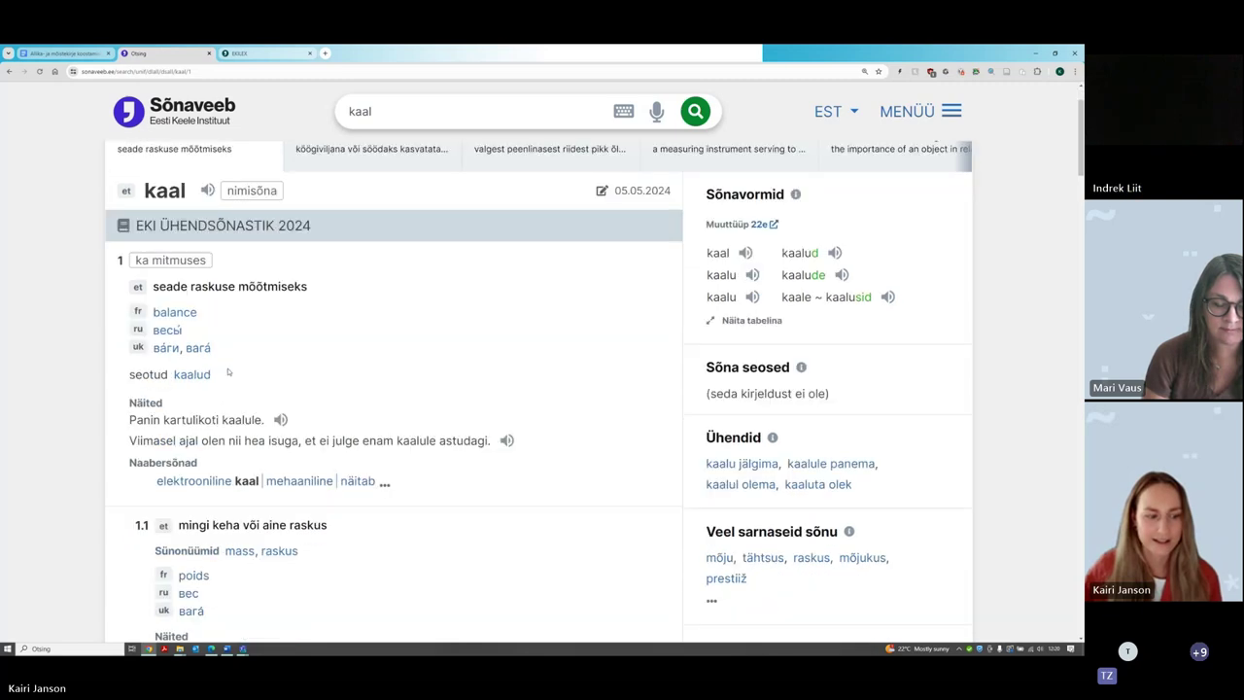
{"action": "scroll", "coordinate": [550, 180], "scroll_direction": "up", "scroll_amount": 1}
{"action": "left_click", "coordinate": [549, 219]}
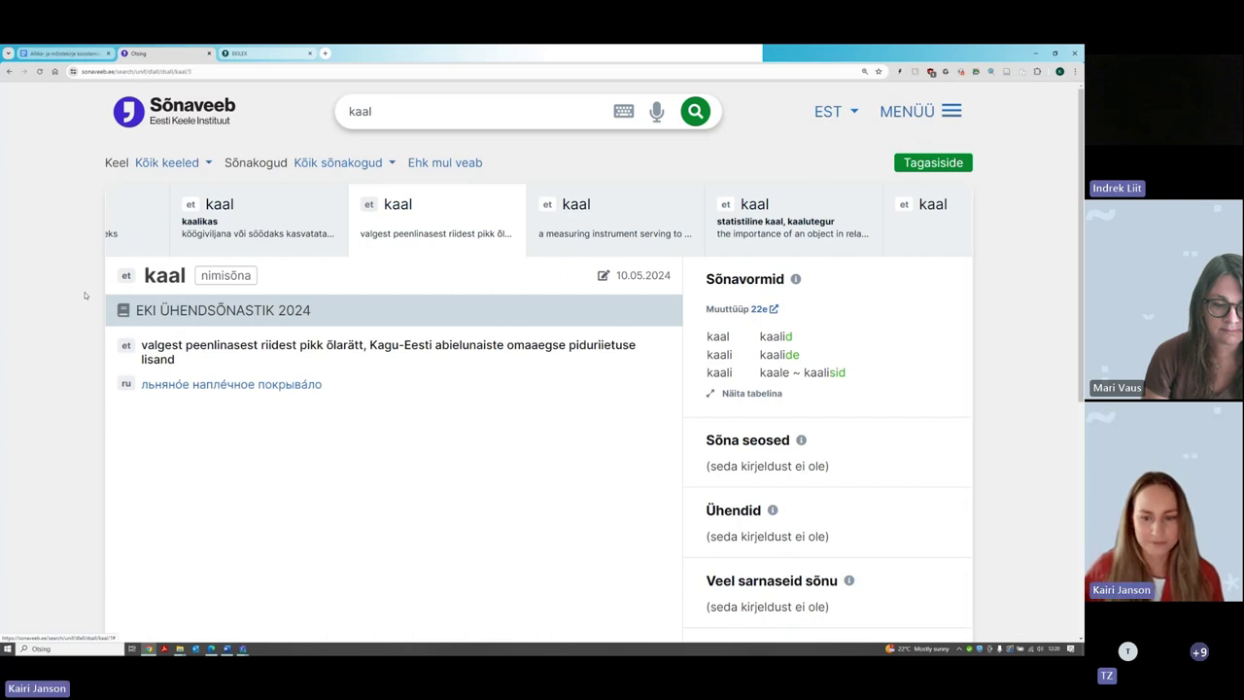
{"action": "scroll", "coordinate": [505, 408], "scroll_direction": "down", "scroll_amount": 3}
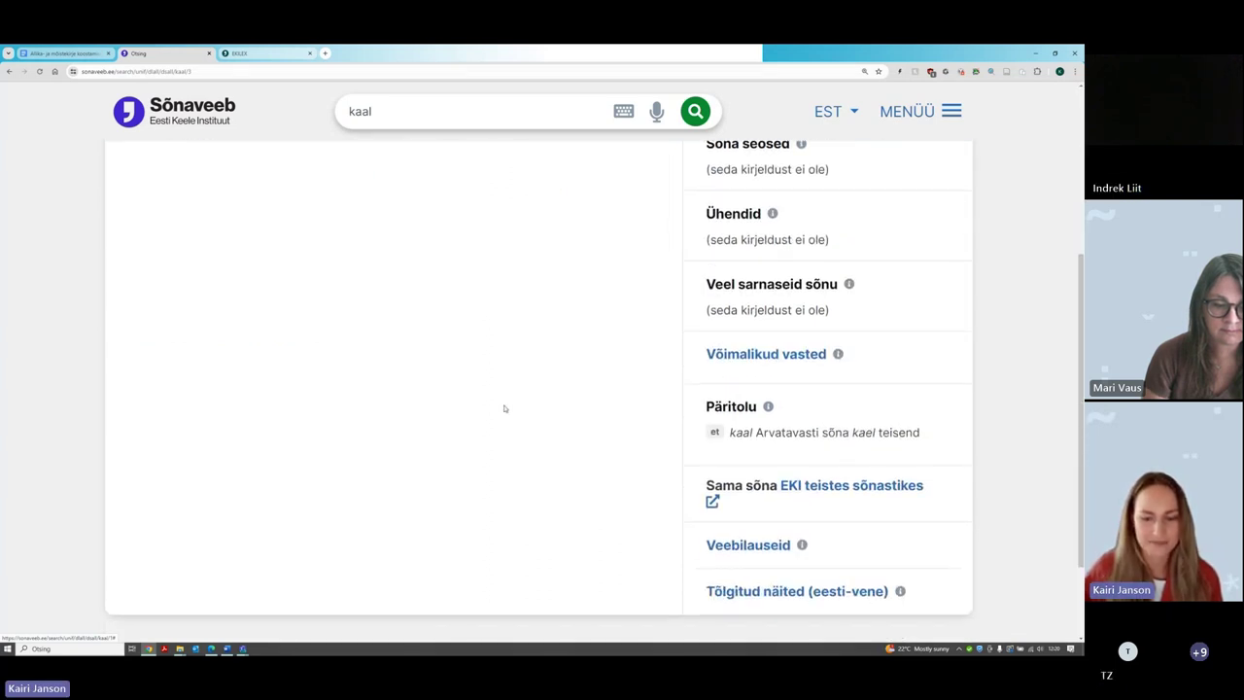
{"action": "scroll", "coordinate": [504, 408], "scroll_direction": "up", "scroll_amount": 3}
Compare the kaalikas, weighing-device and linen meanings, ending on the kaalikas sense
{"action": "left_click", "coordinate": [302, 245]}
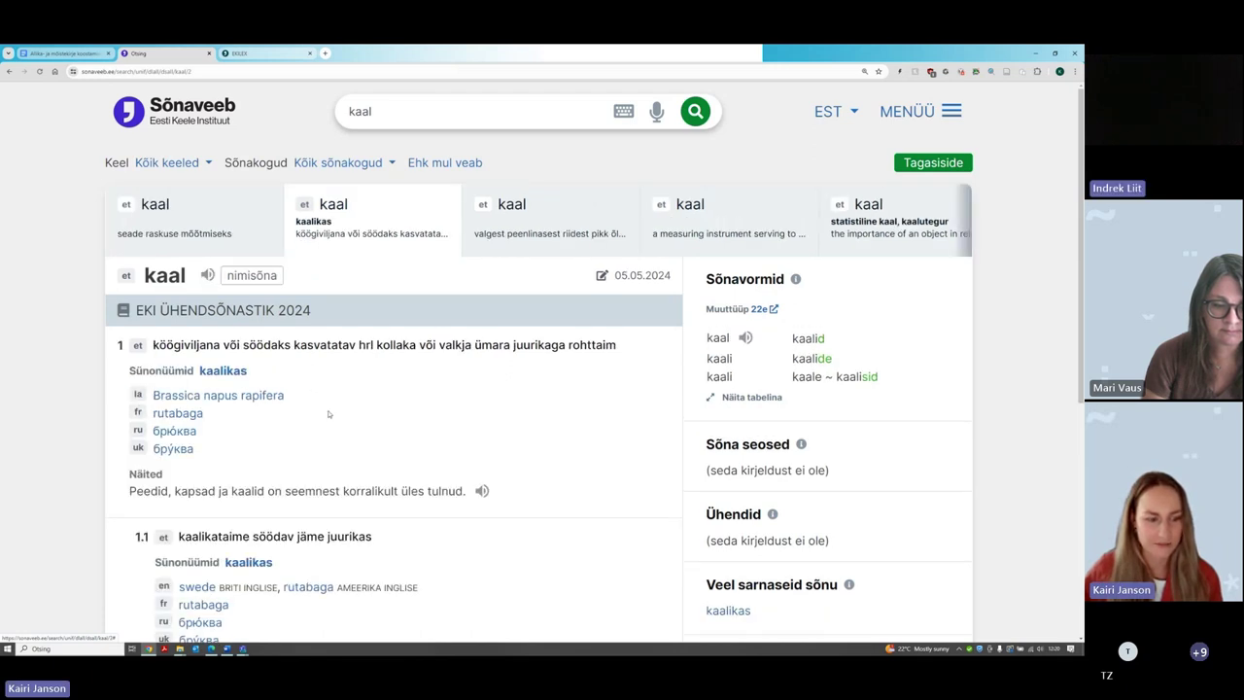
{"action": "scroll", "coordinate": [331, 418], "scroll_direction": "down", "scroll_amount": 3}
{"action": "scroll", "coordinate": [336, 424], "scroll_direction": "up", "scroll_amount": 3}
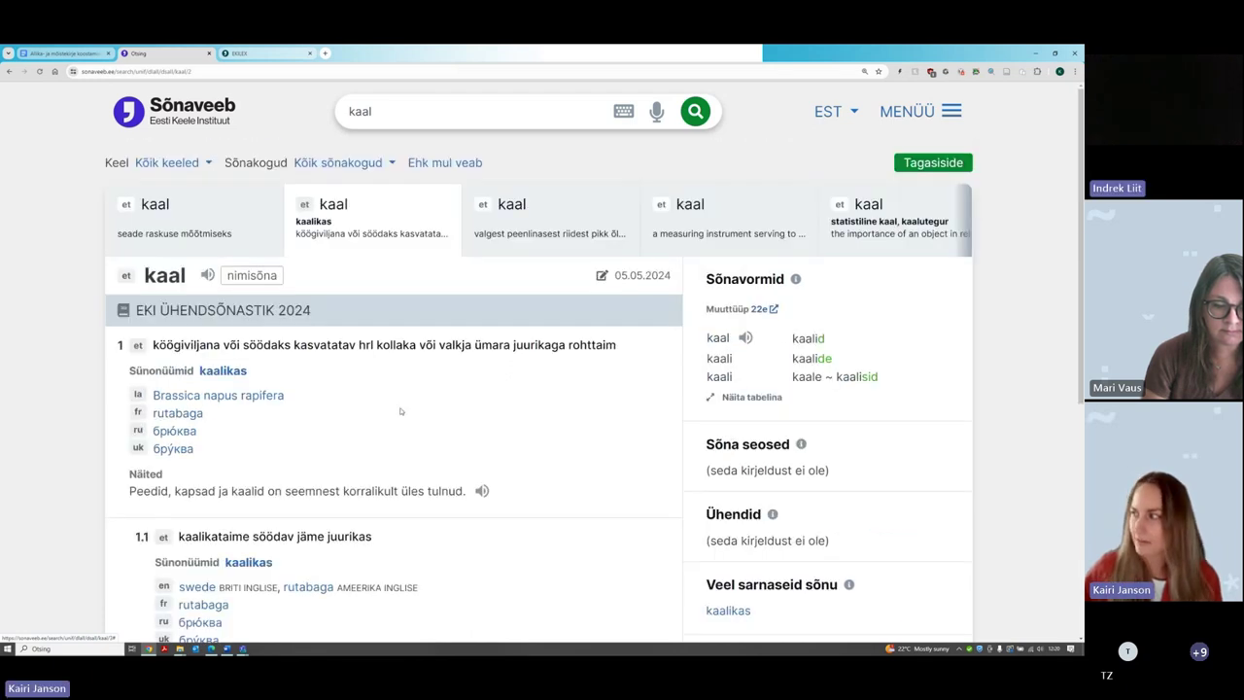
{"action": "left_click", "coordinate": [223, 231]}
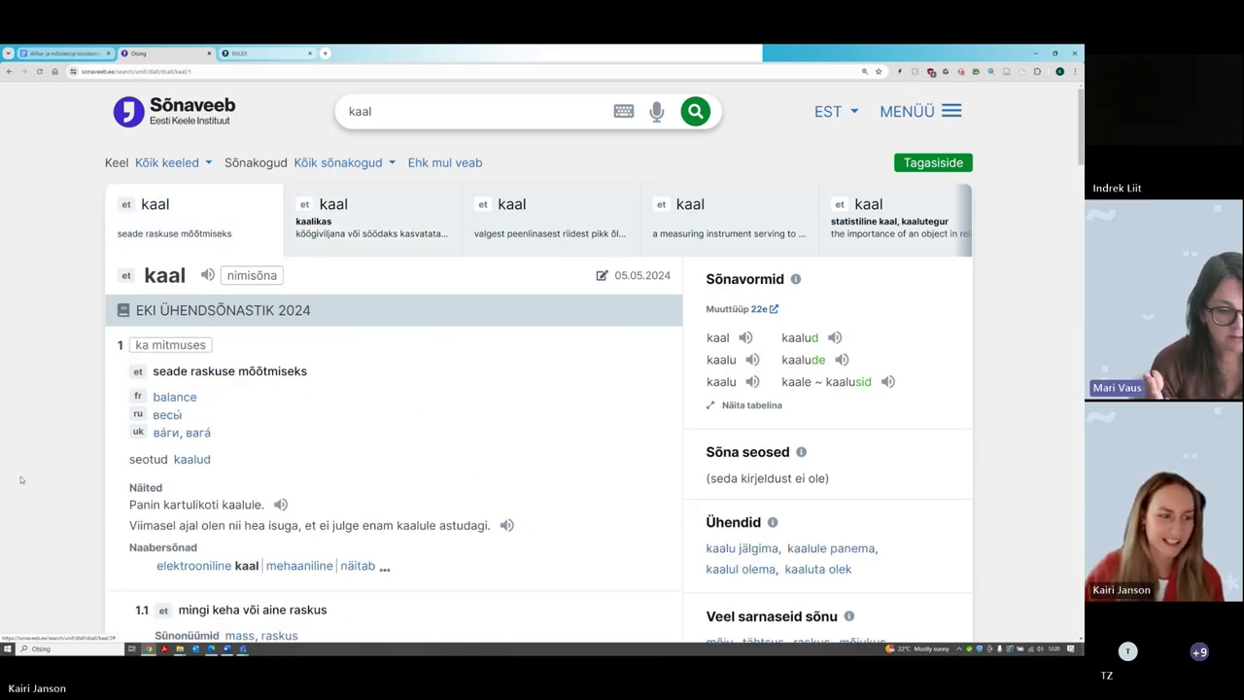
{"action": "left_click", "coordinate": [573, 231]}
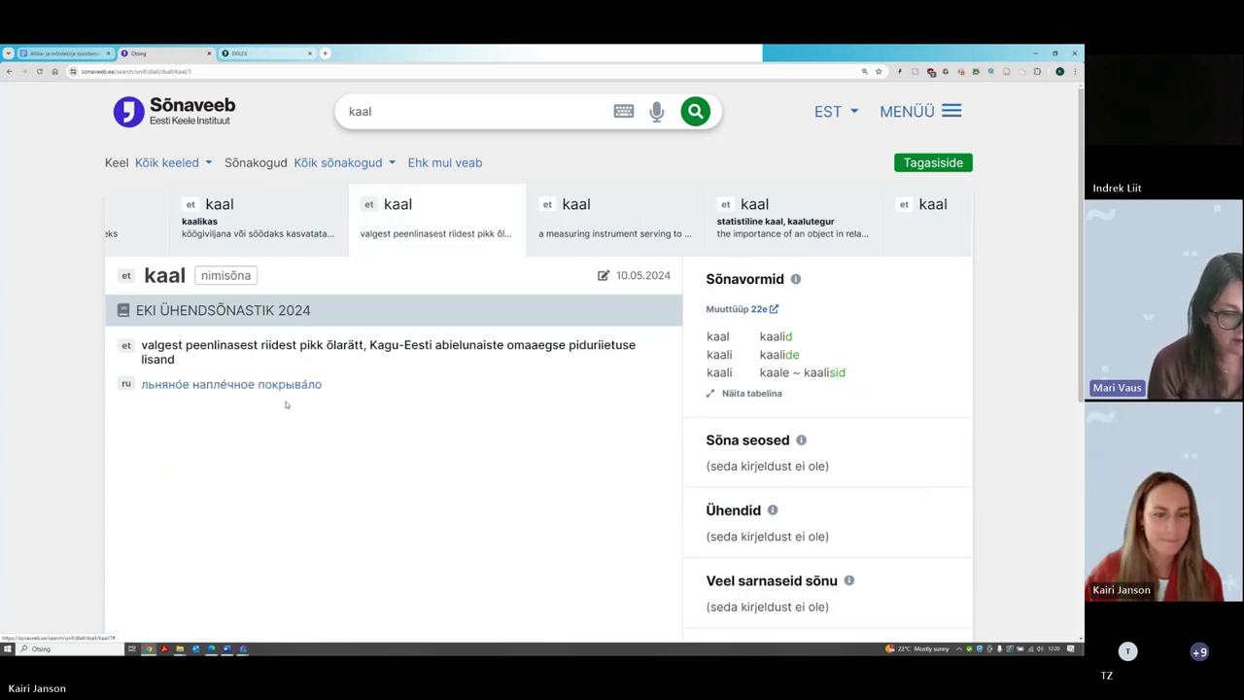
{"action": "left_click", "coordinate": [300, 230]}
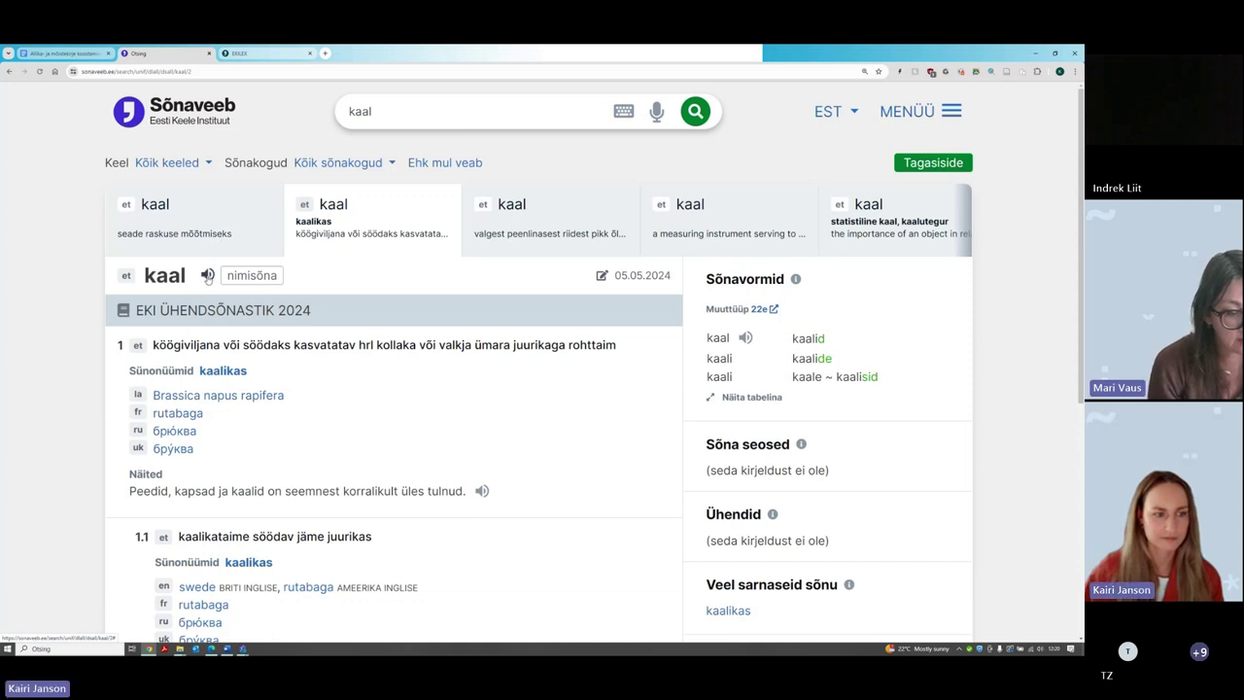
Play the kaal pronunciation while switching between the weighing-device and kaalikas senses
{"action": "left_click", "coordinate": [207, 276]}
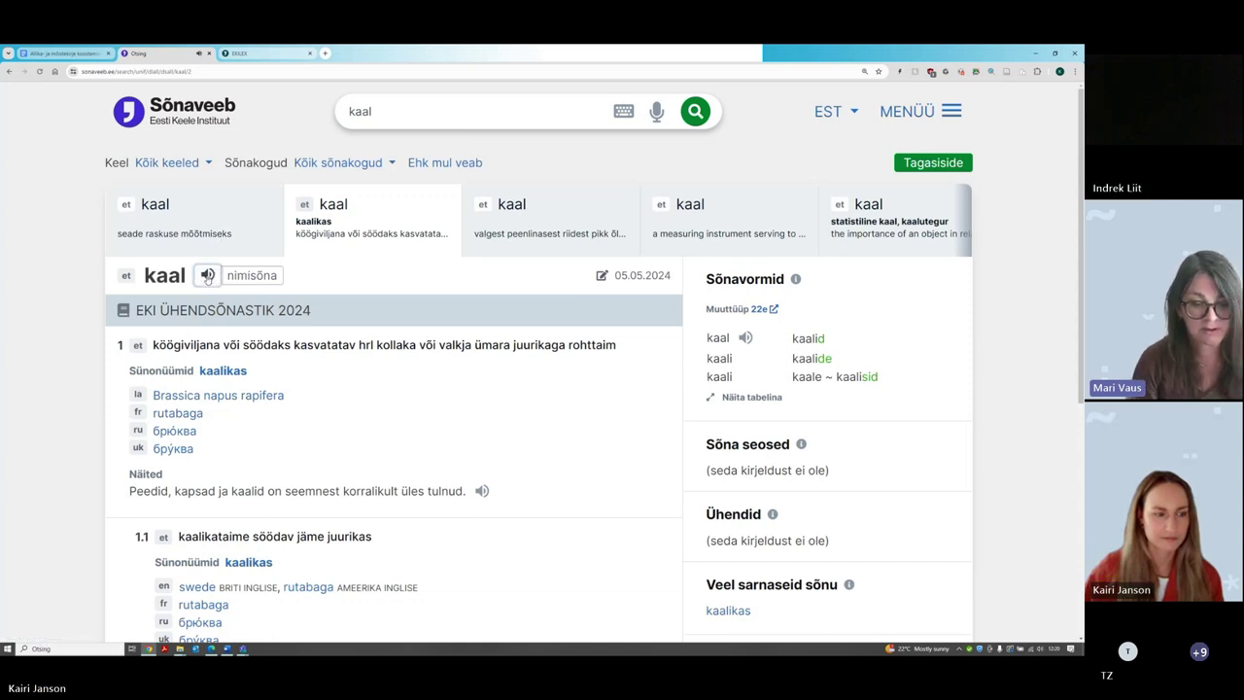
{"action": "left_click", "coordinate": [199, 228]}
{"action": "left_click", "coordinate": [208, 276]}
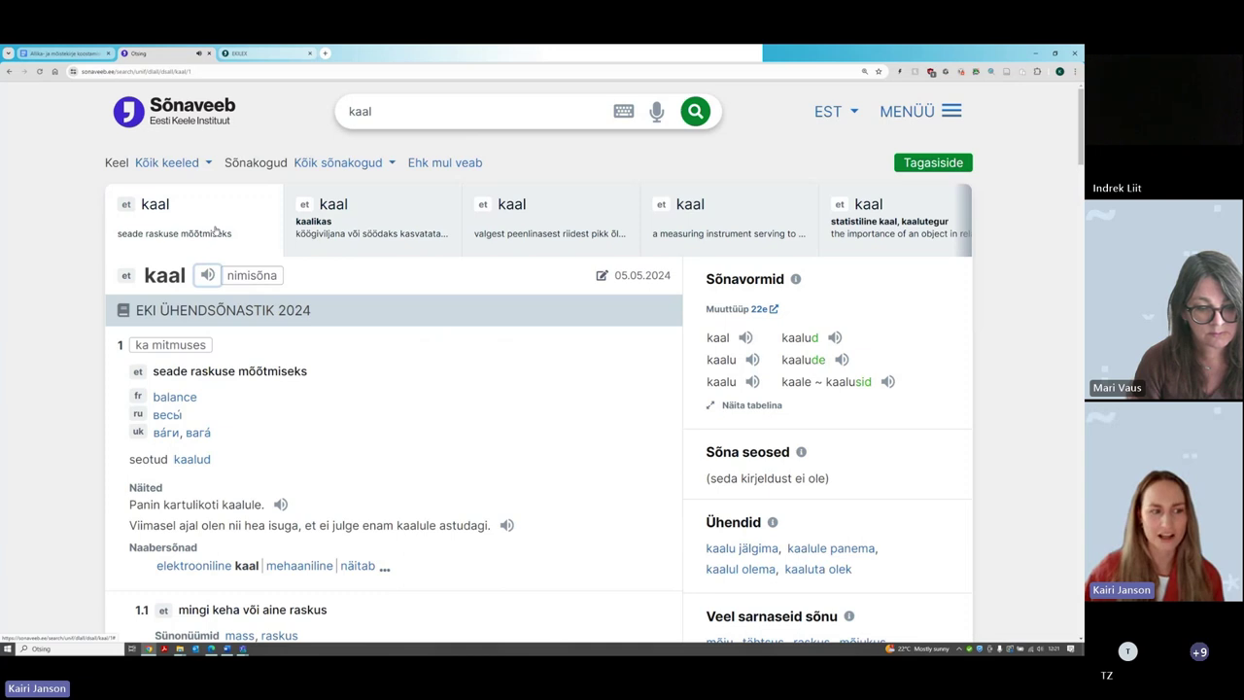
{"action": "left_click", "coordinate": [379, 238]}
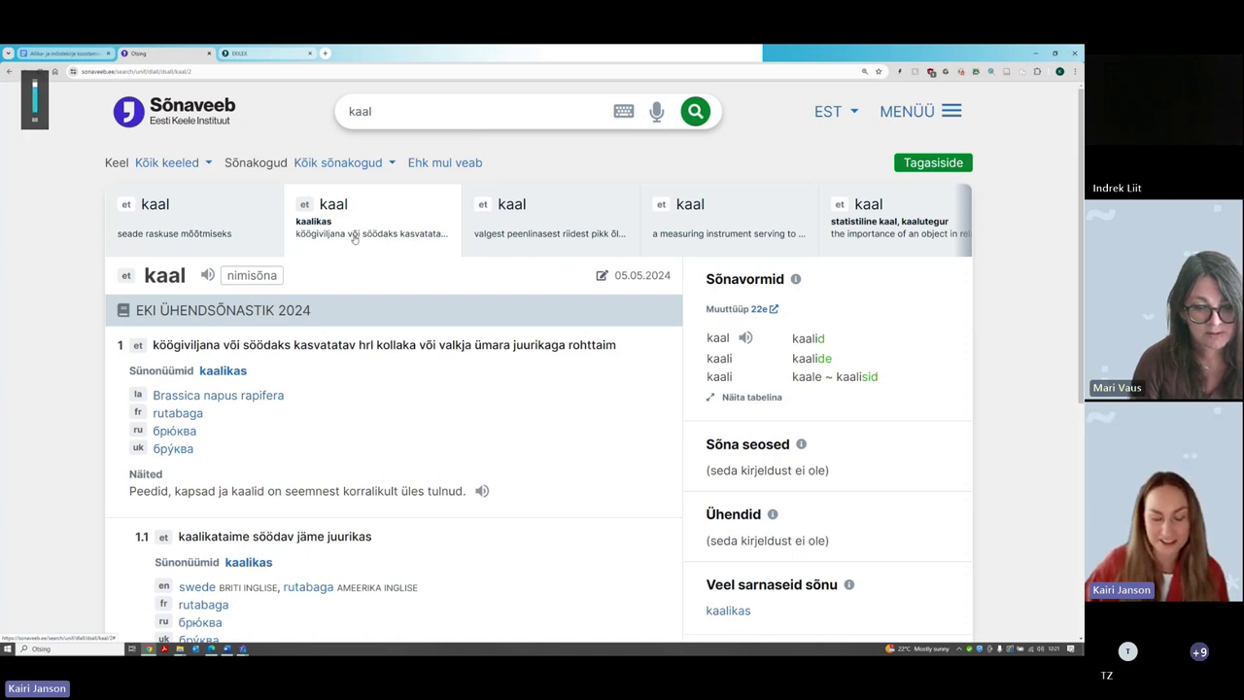
{"action": "left_click", "coordinate": [208, 277]}
Open the linen shoulder-cloth sense of kaal and highlight 'Kagu-Eesti' in its definition
{"action": "left_click", "coordinate": [201, 217]}
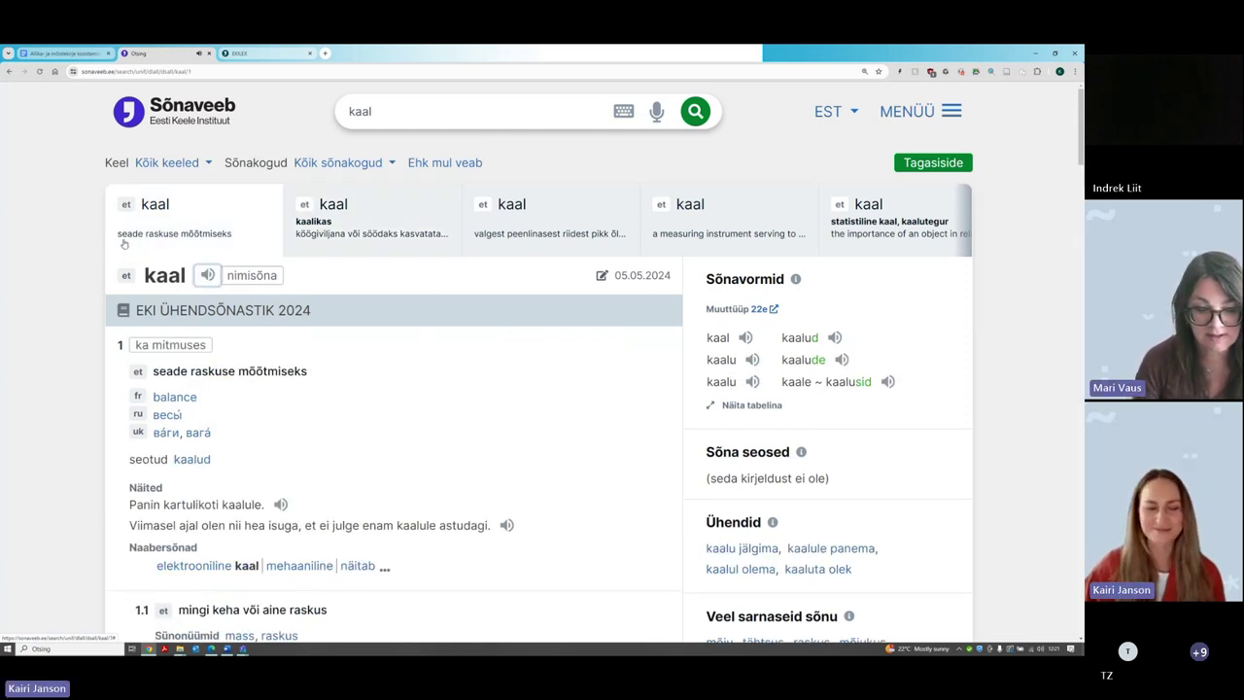
{"action": "left_click", "coordinate": [491, 219]}
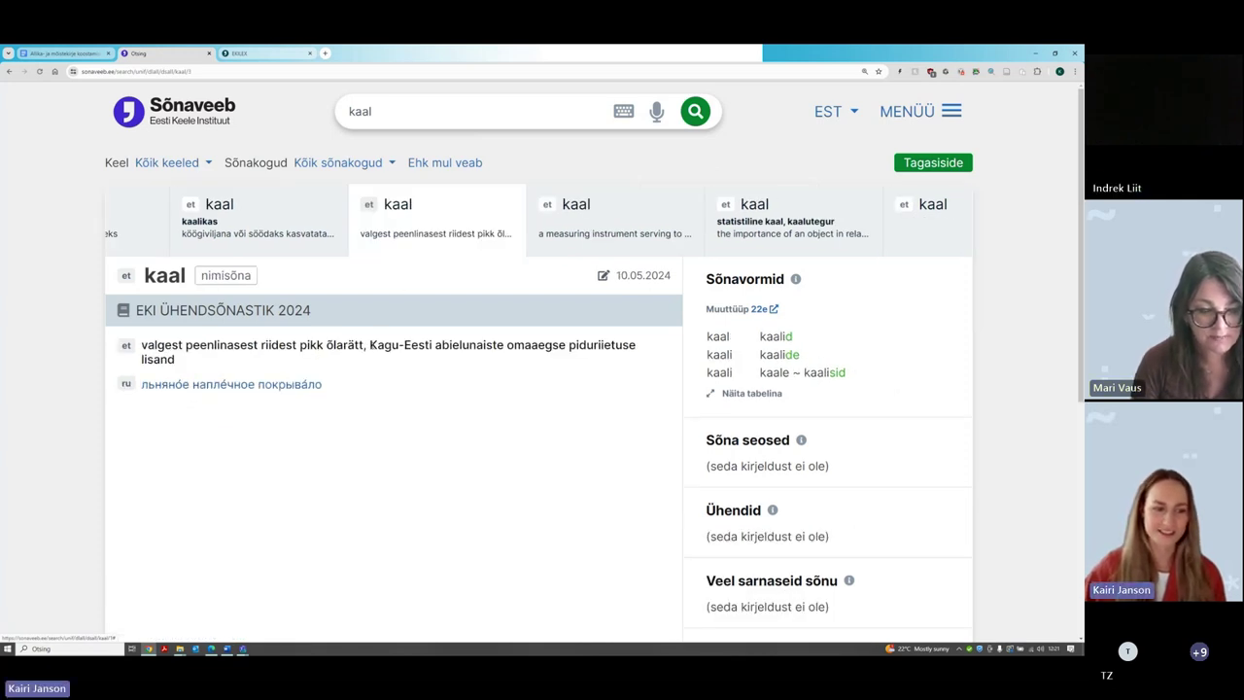
{"action": "left_click_drag", "start_coordinate": [369, 345], "coordinate": [434, 345]}
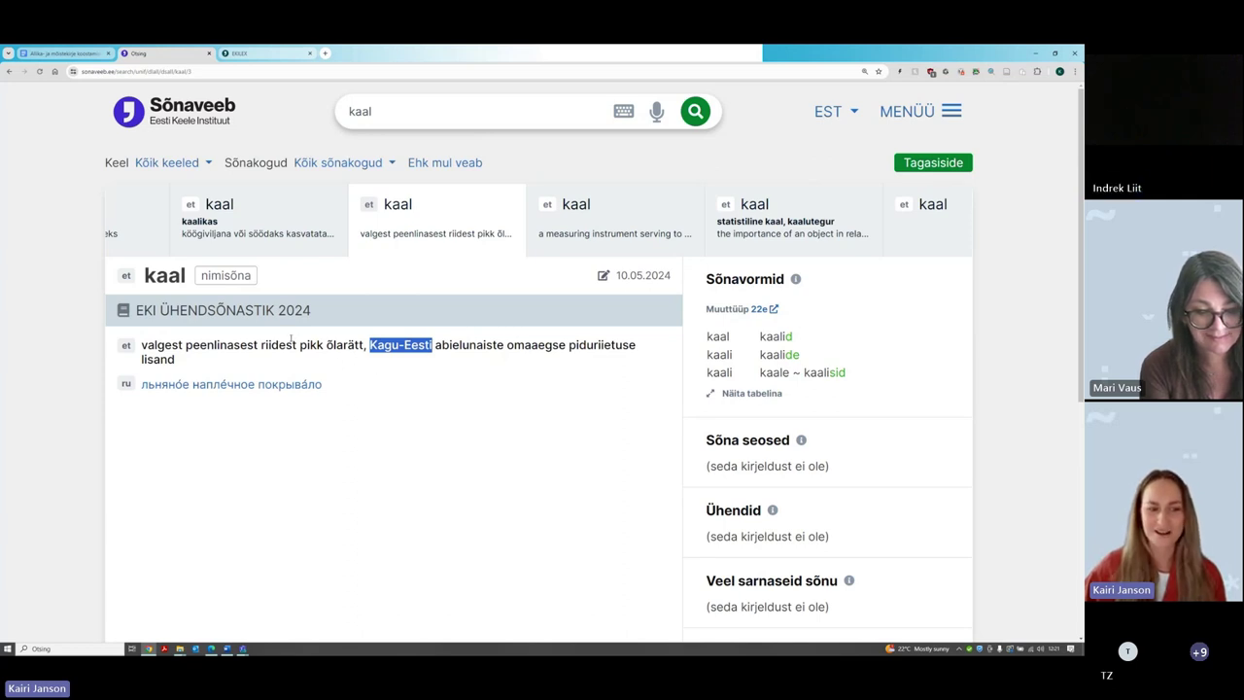
Switch to the kaalikas sense, then back to 'kaal – seade raskuse mõõtmiseks'
{"action": "left_click", "coordinate": [267, 227]}
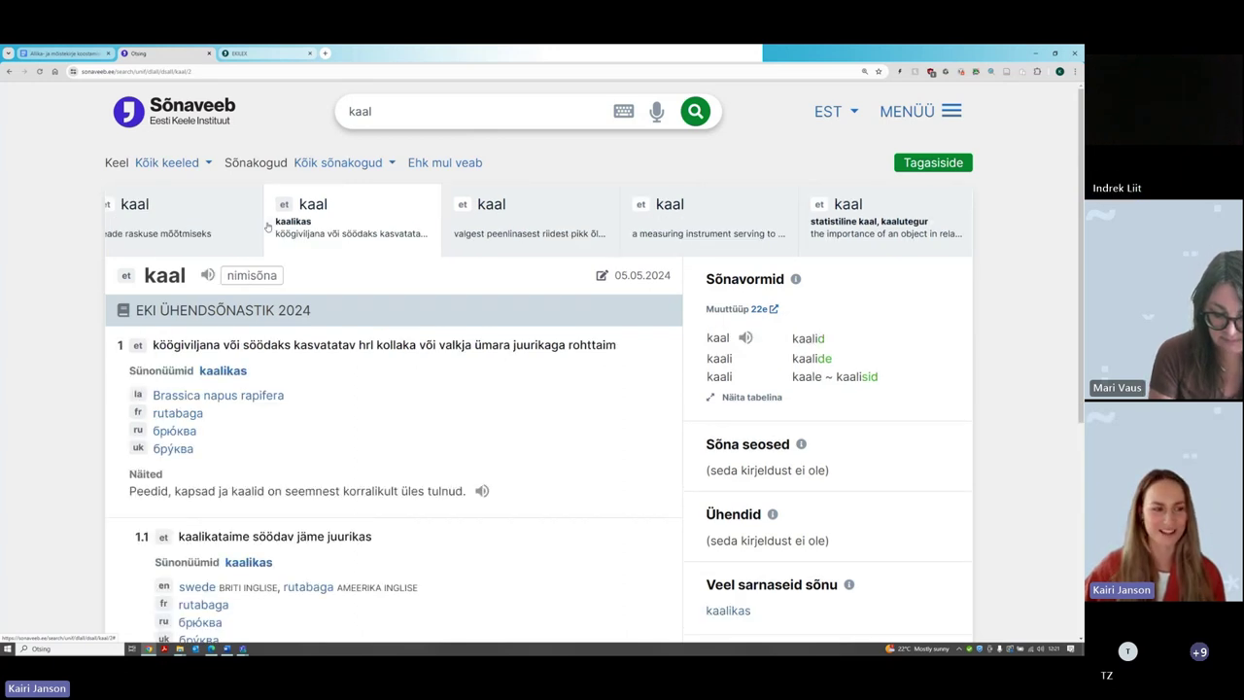
{"action": "left_click", "coordinate": [234, 234]}
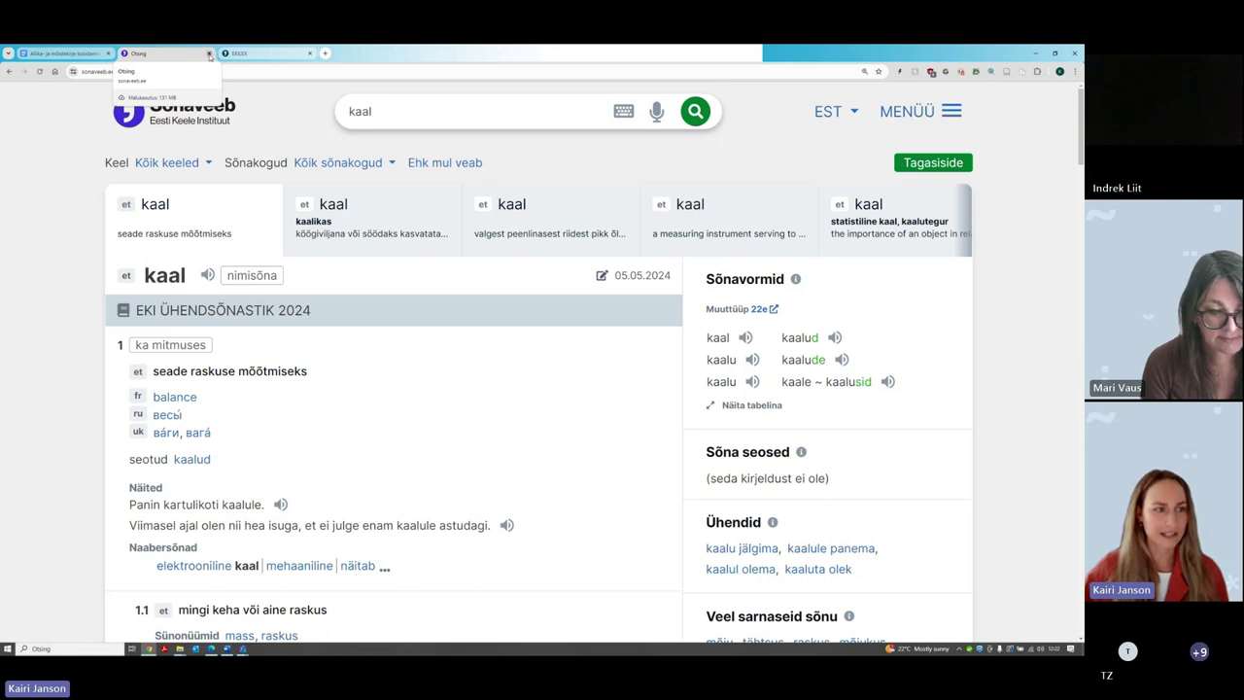
Switch to the EKILEX tab and zoom its start page to 200%
{"action": "left_click", "coordinate": [250, 54]}
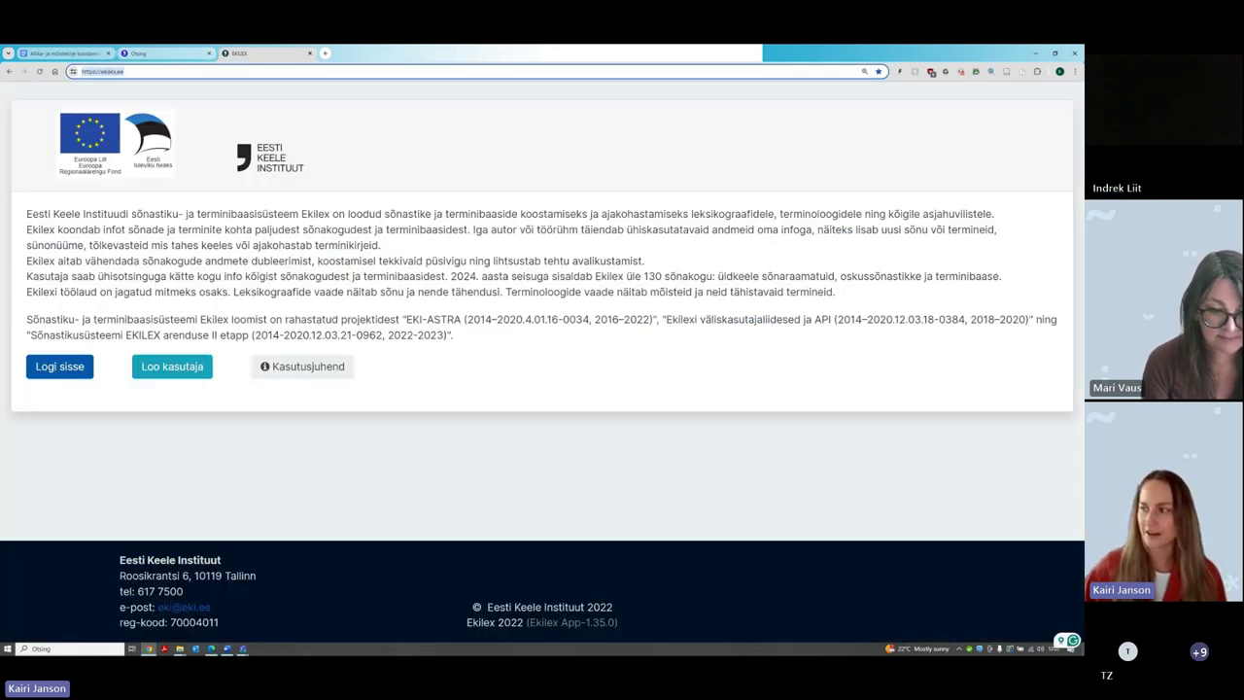
{"action": "key", "text": "alt+Tab"}
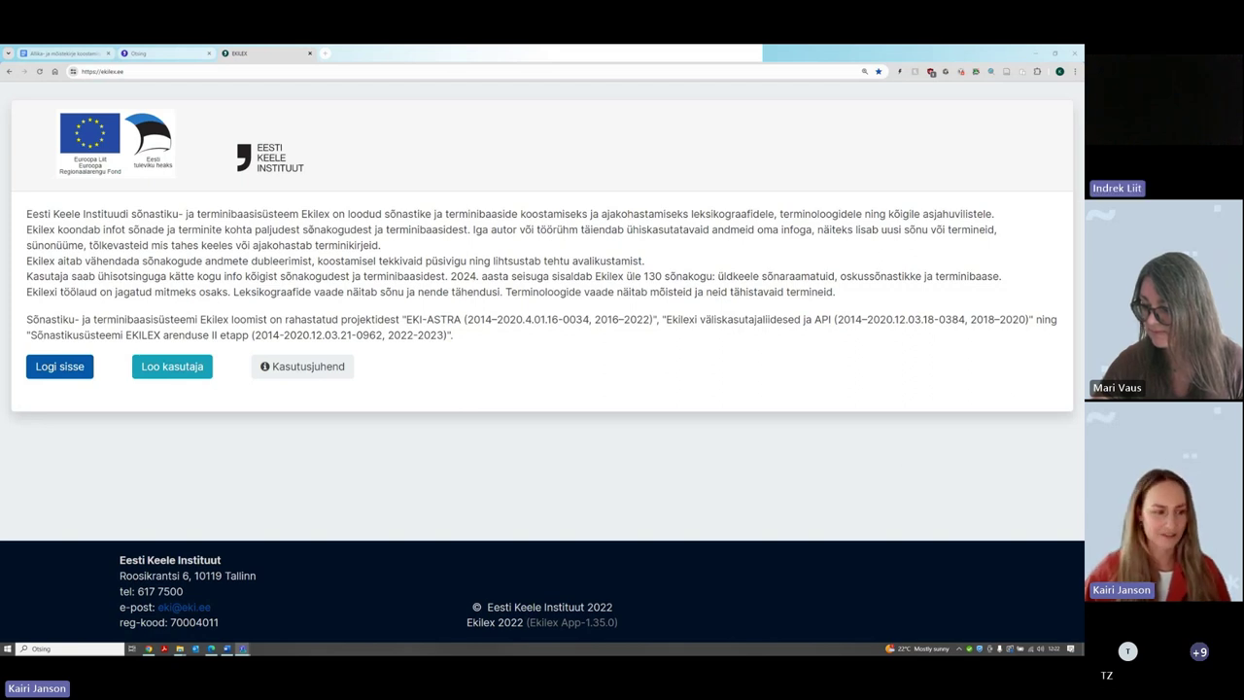
{"action": "key", "text": "ctrl+plus"}
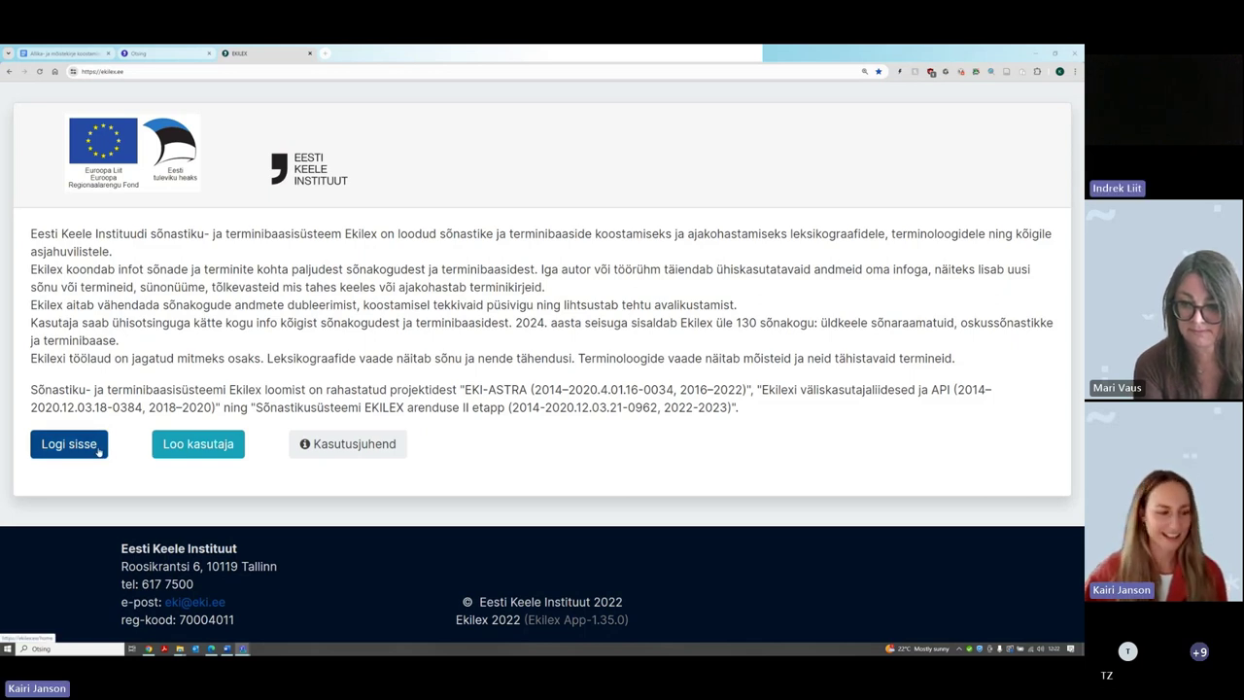
Sign in with the autofilled credentials, zoom to 250%, and scroll through the Töölaud work areas
{"action": "left_click", "coordinate": [98, 450]}
{"action": "left_click", "coordinate": [174, 306]}
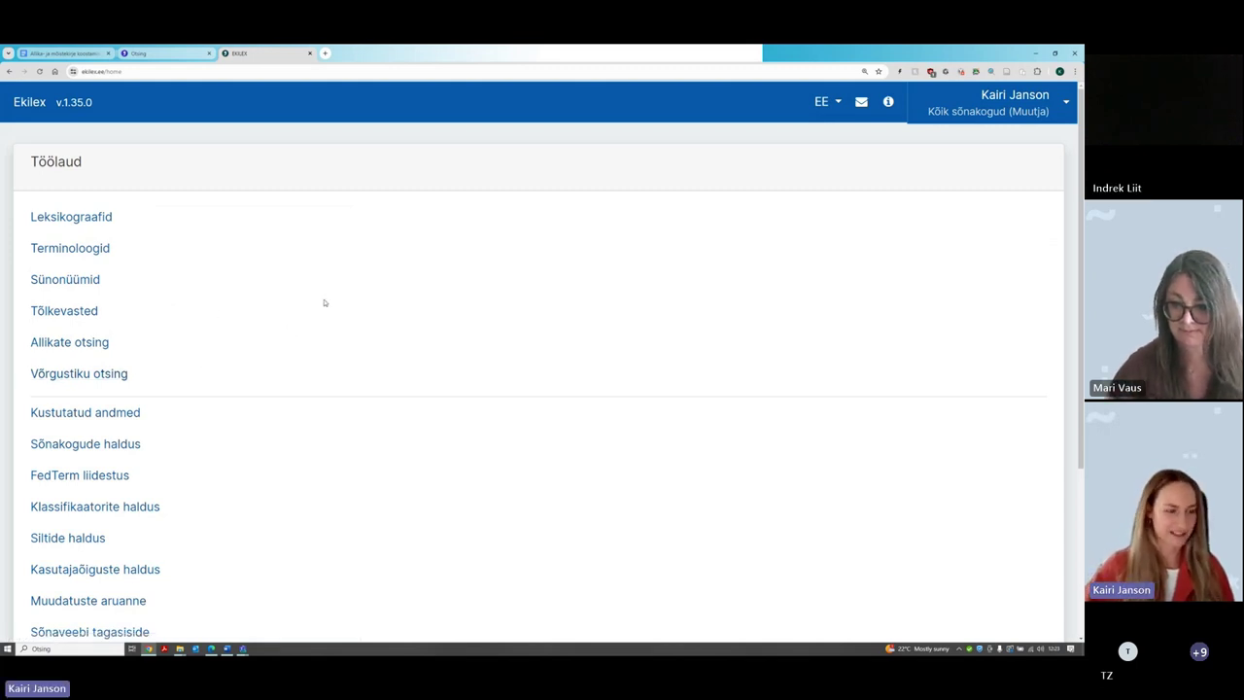
{"action": "key", "text": "ctrl+plus"}
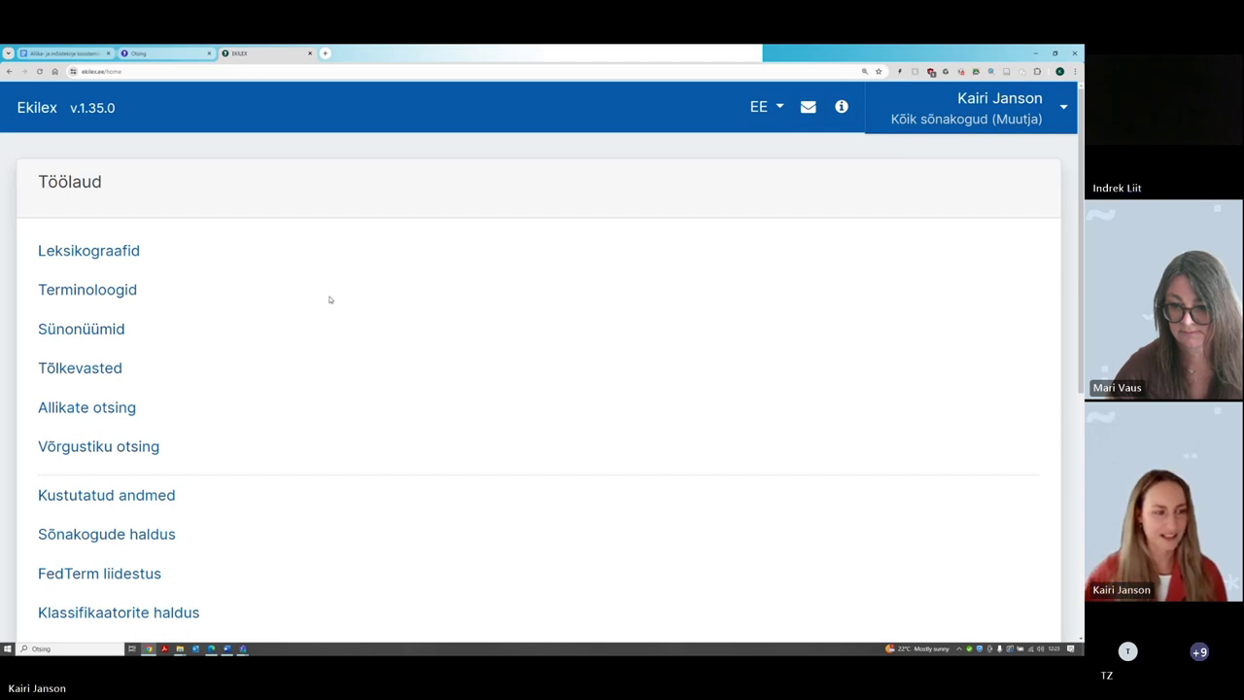
{"action": "scroll", "coordinate": [329, 299], "scroll_direction": "down", "scroll_amount": 1}
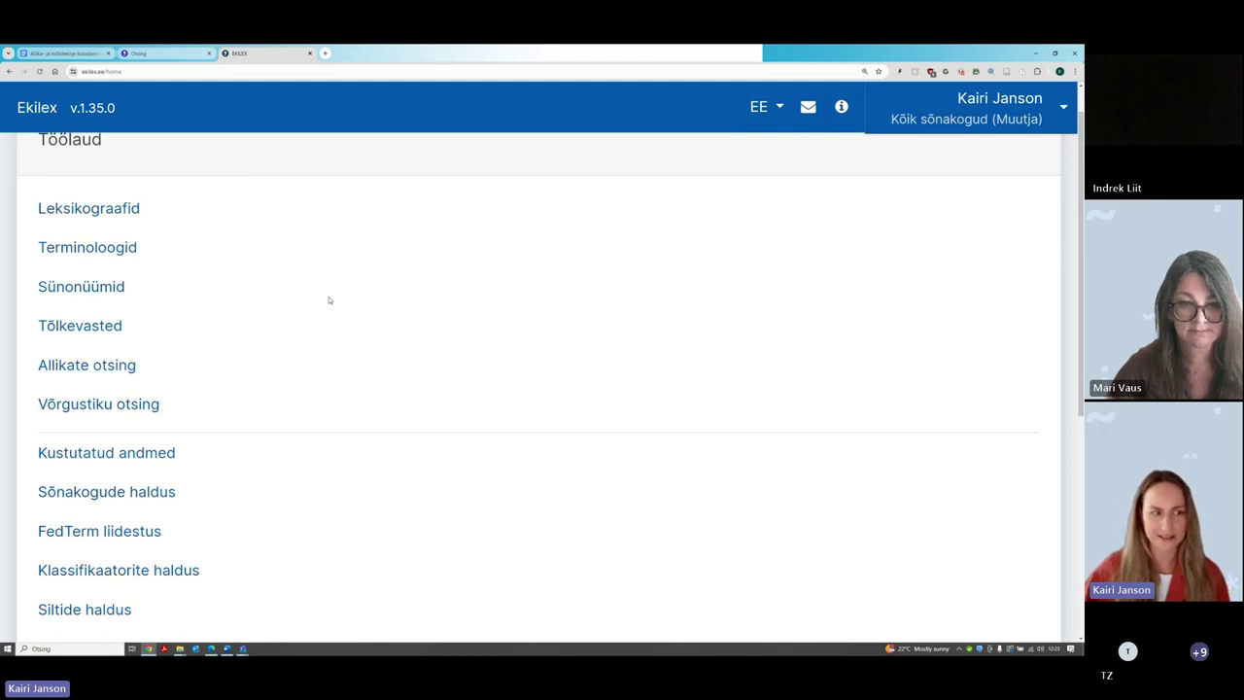
{"action": "scroll", "coordinate": [329, 301], "scroll_direction": "up", "scroll_amount": 1}
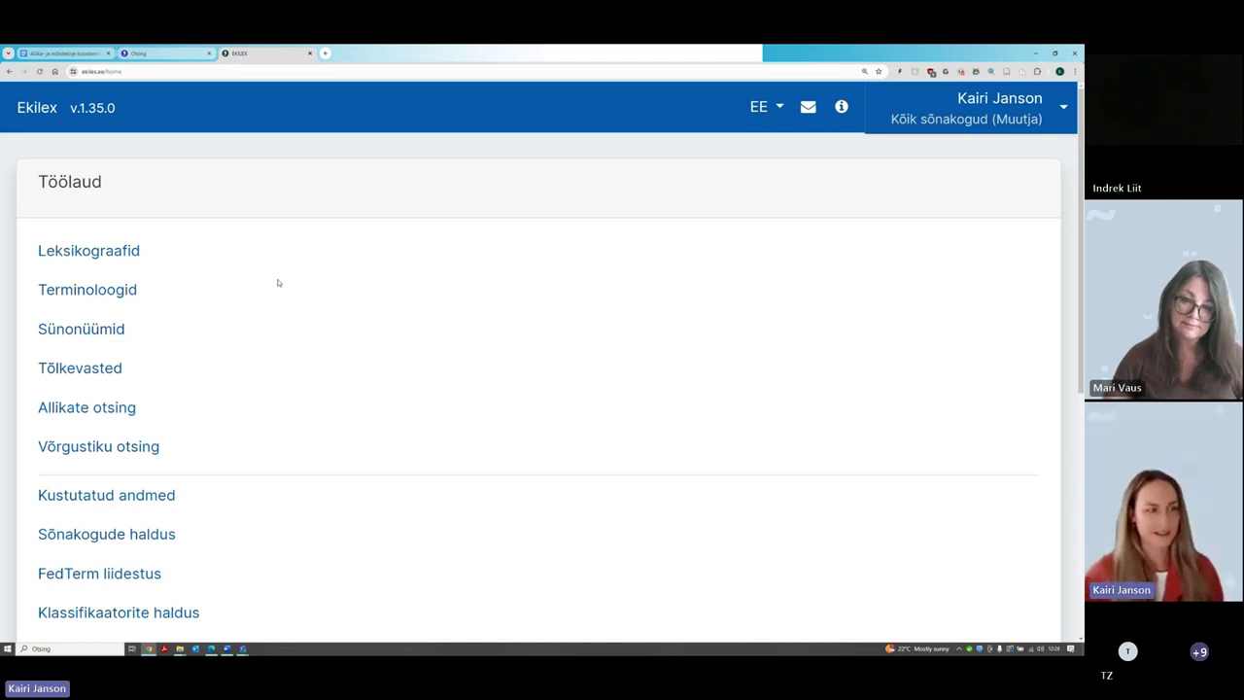
{"action": "scroll", "coordinate": [277, 282], "scroll_direction": "down", "scroll_amount": 1}
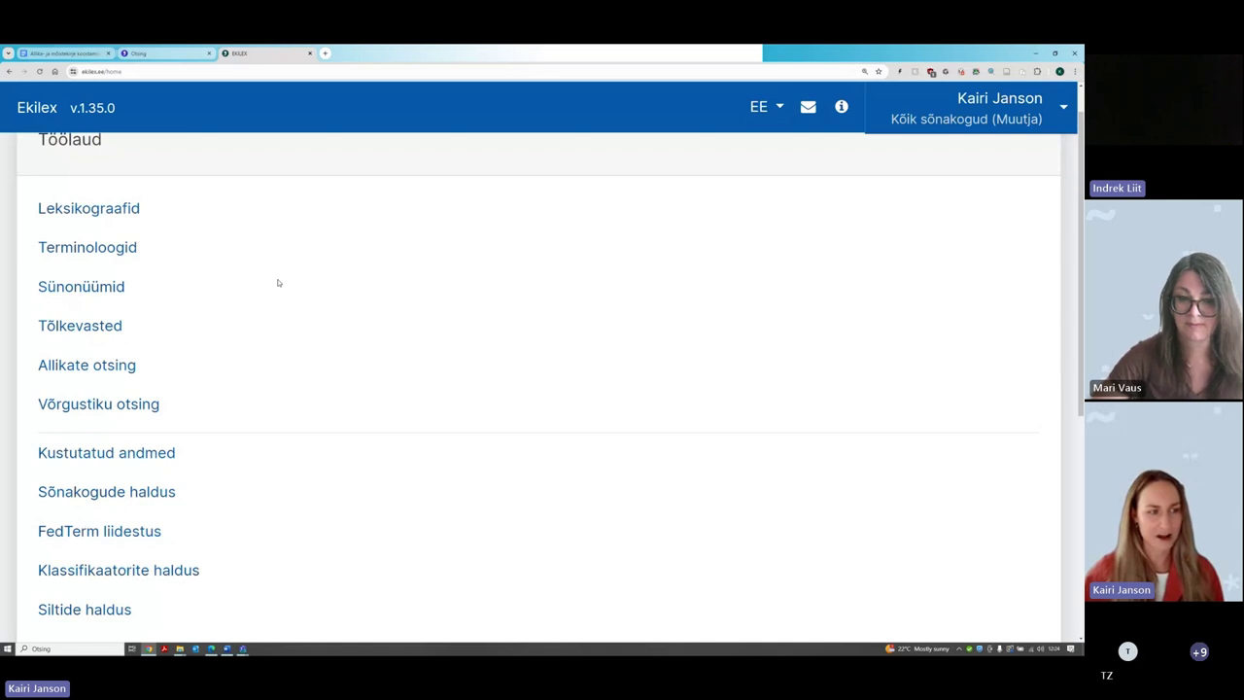
{"action": "scroll", "coordinate": [278, 279], "scroll_direction": "down", "scroll_amount": 1}
{"action": "scroll", "coordinate": [281, 269], "scroll_direction": "up", "scroll_amount": 1}
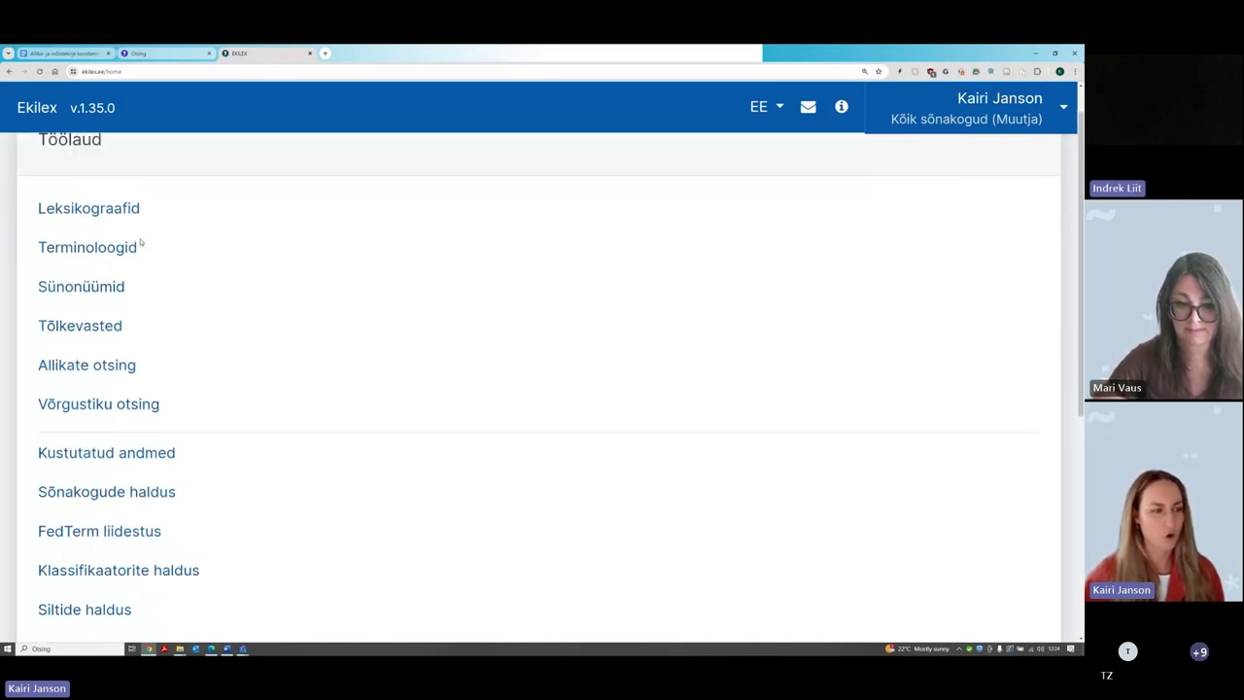
{"action": "scroll", "coordinate": [425, 267], "scroll_direction": "up", "scroll_amount": 1}
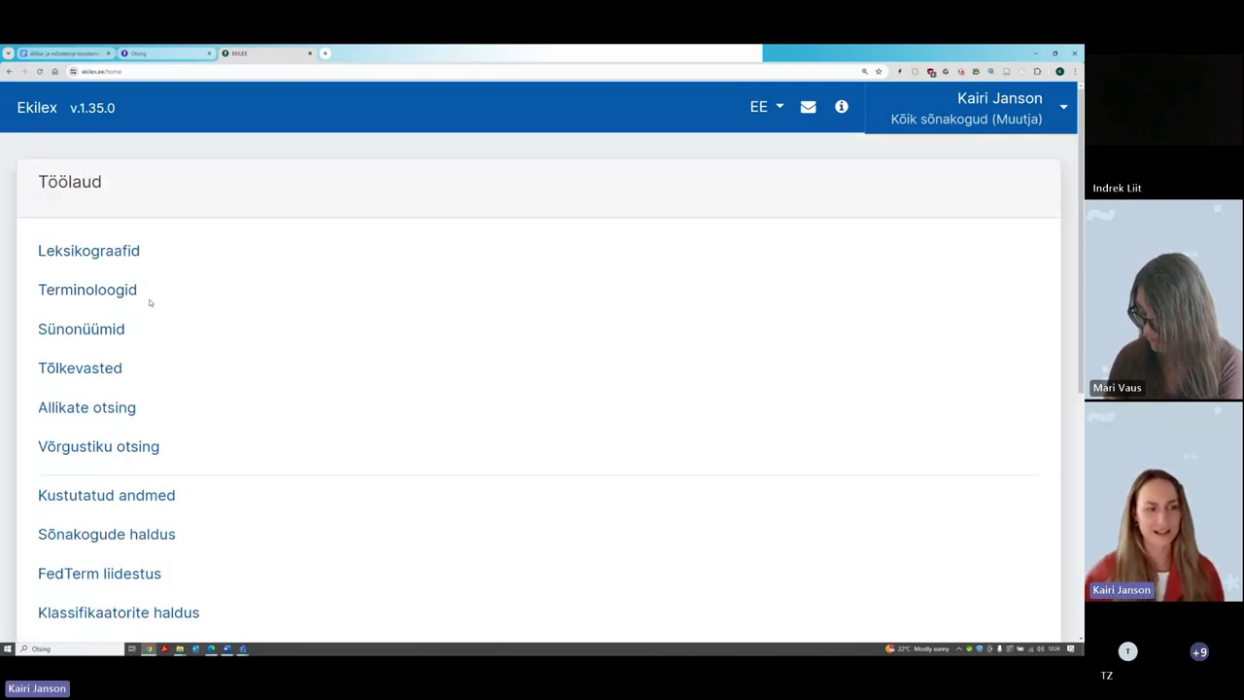
{"action": "left_click", "coordinate": [88, 291]}
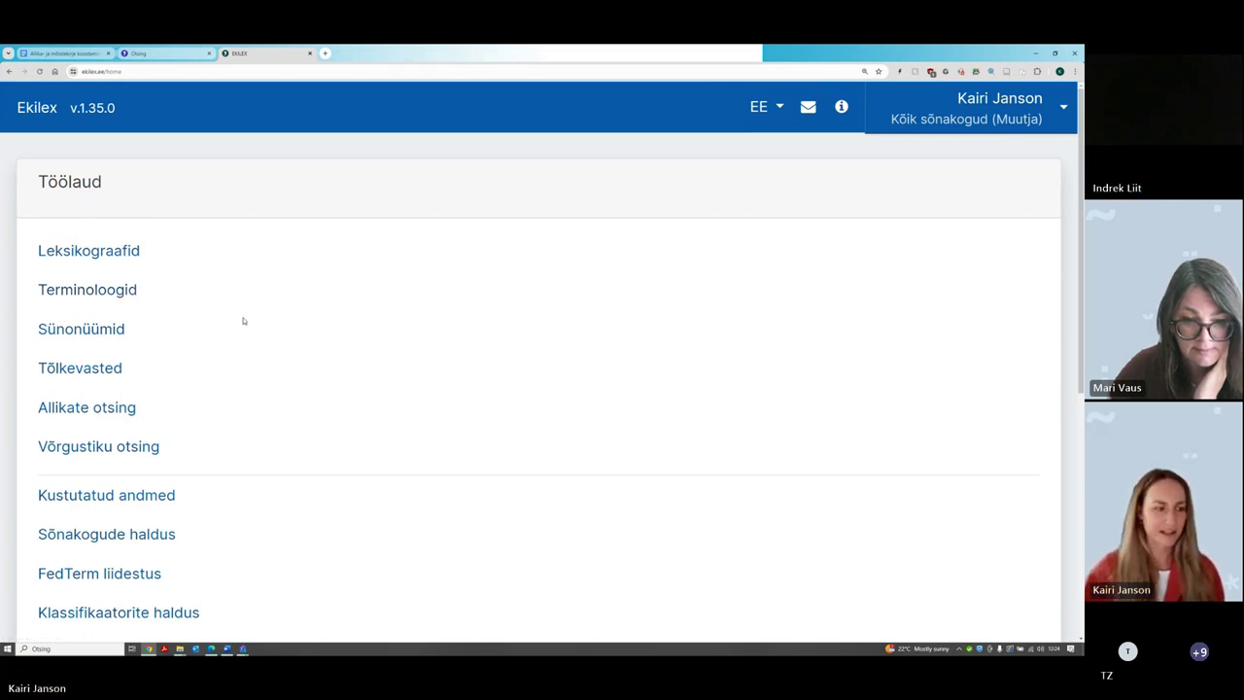
{"action": "scroll", "coordinate": [215, 326], "scroll_direction": "down", "scroll_amount": 1}
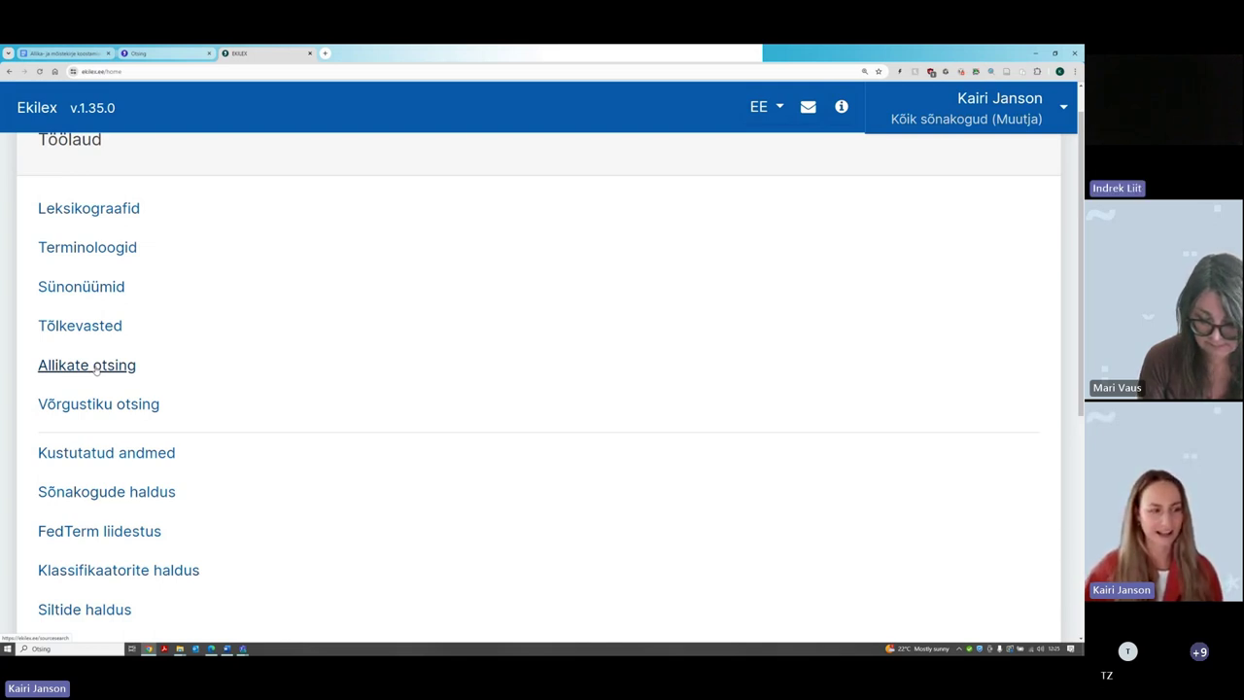
{"action": "scroll", "coordinate": [232, 353], "scroll_direction": "down", "scroll_amount": 1}
{"action": "scroll", "coordinate": [232, 353], "scroll_direction": "down", "scroll_amount": 1}
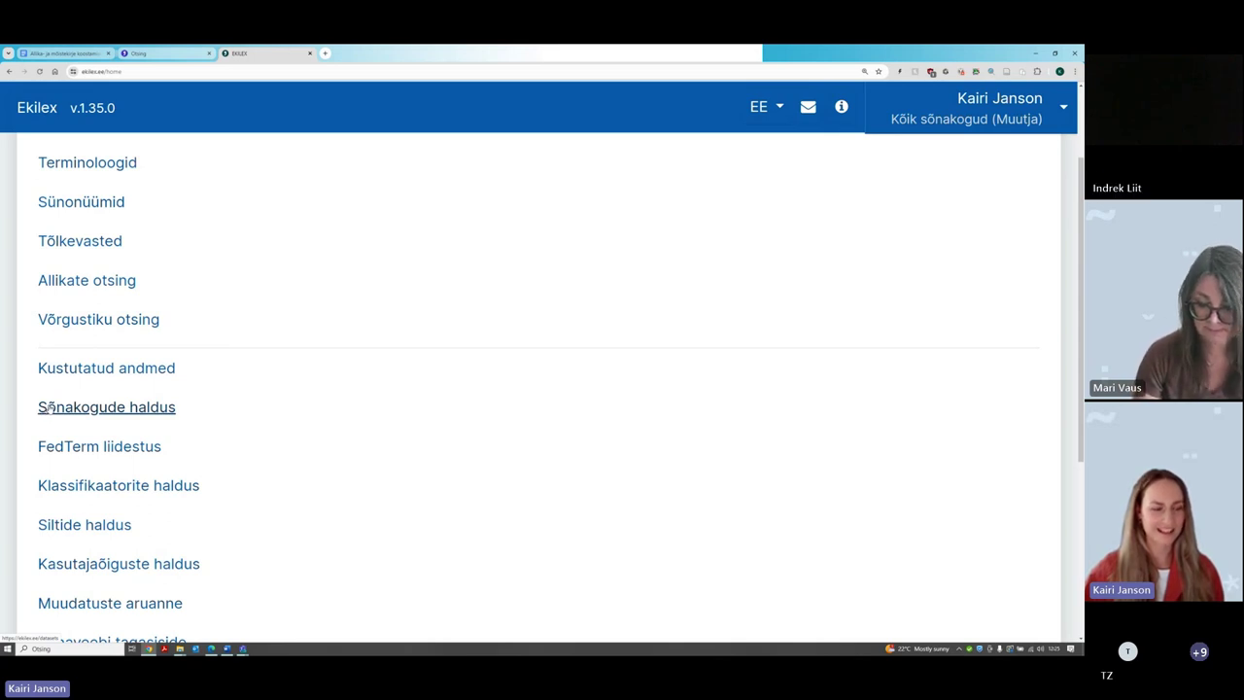
{"action": "left_click", "coordinate": [115, 409]}
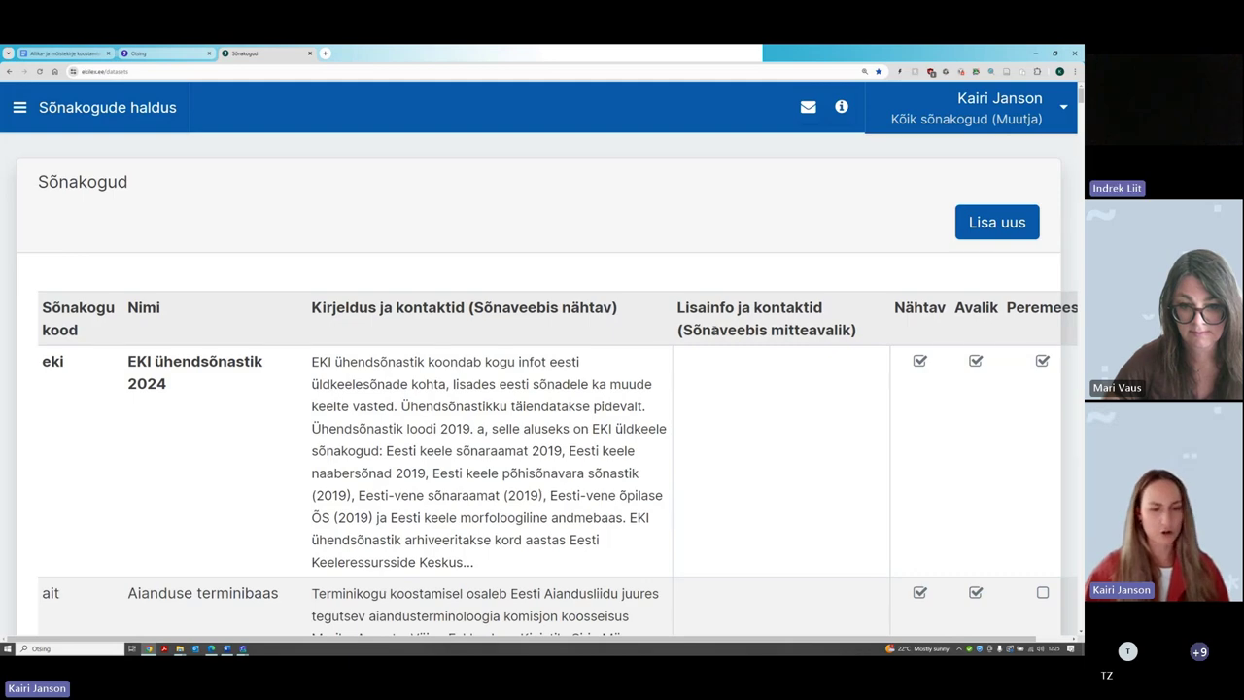
{"action": "key", "text": "ctrl+minus"}
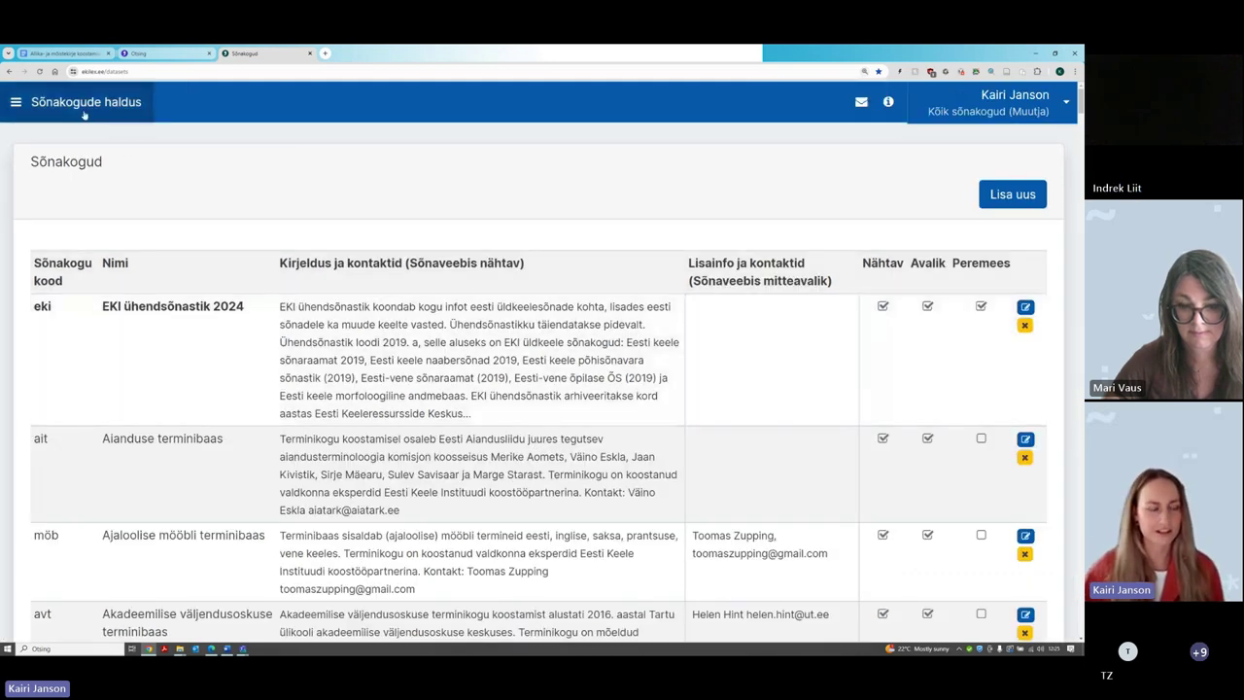
{"action": "left_click", "coordinate": [84, 116]}
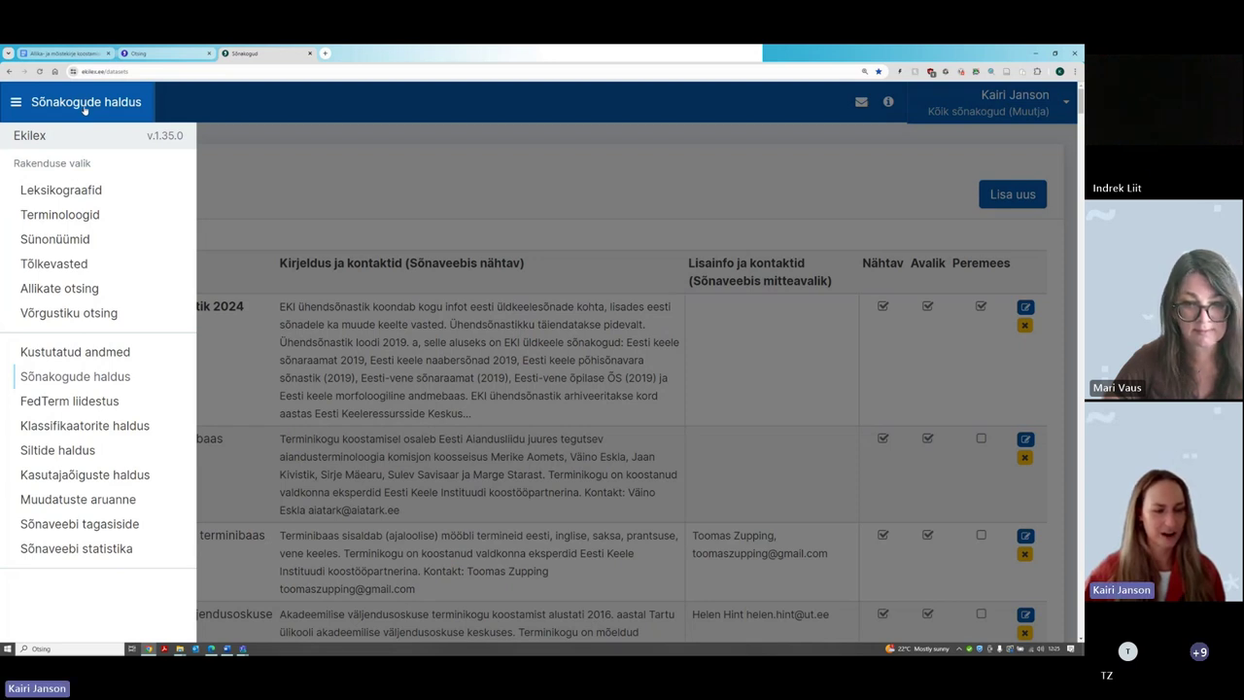
{"action": "left_click", "coordinate": [84, 110]}
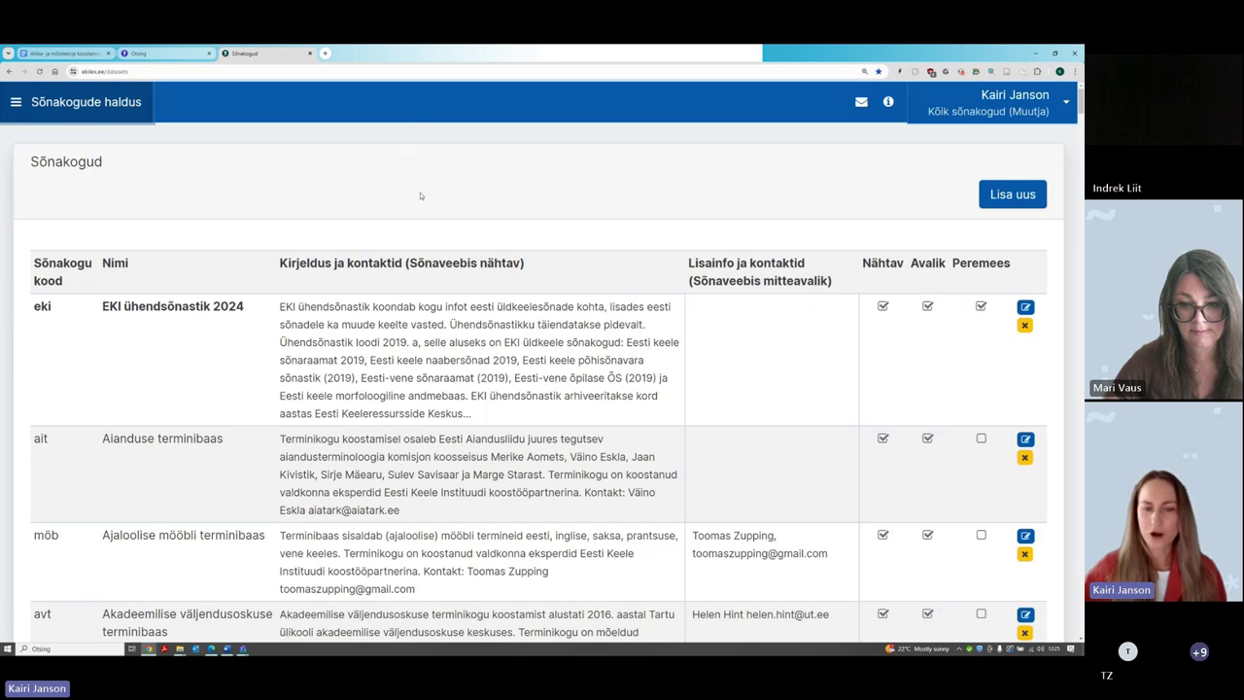
{"action": "scroll", "coordinate": [586, 230], "scroll_direction": "down", "scroll_amount": 1}
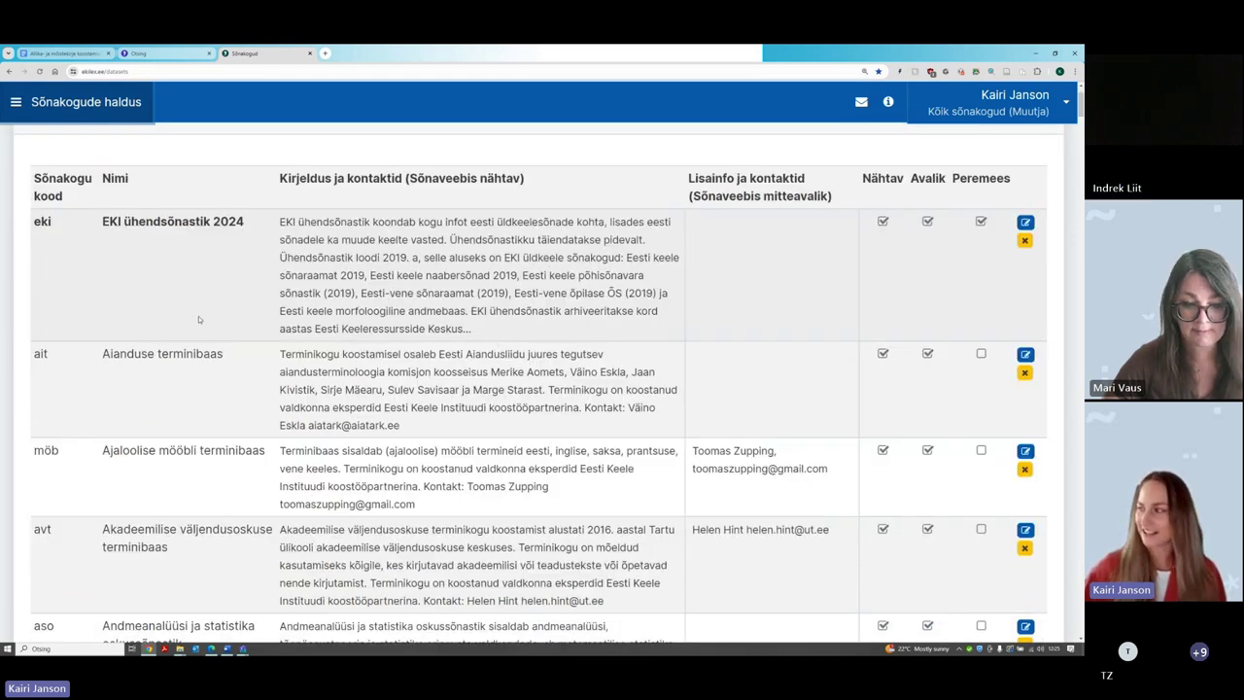
{"action": "scroll", "coordinate": [207, 424], "scroll_direction": "down", "scroll_amount": 10}
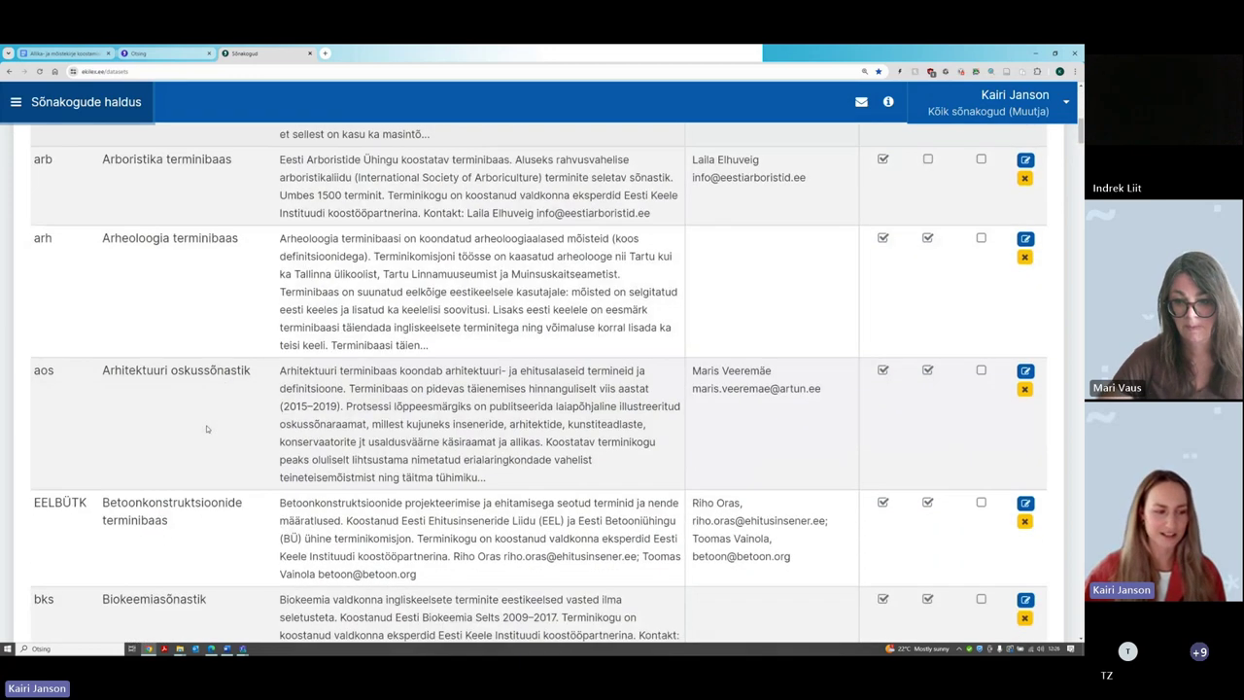
{"action": "scroll", "coordinate": [207, 428], "scroll_direction": "down", "scroll_amount": 1}
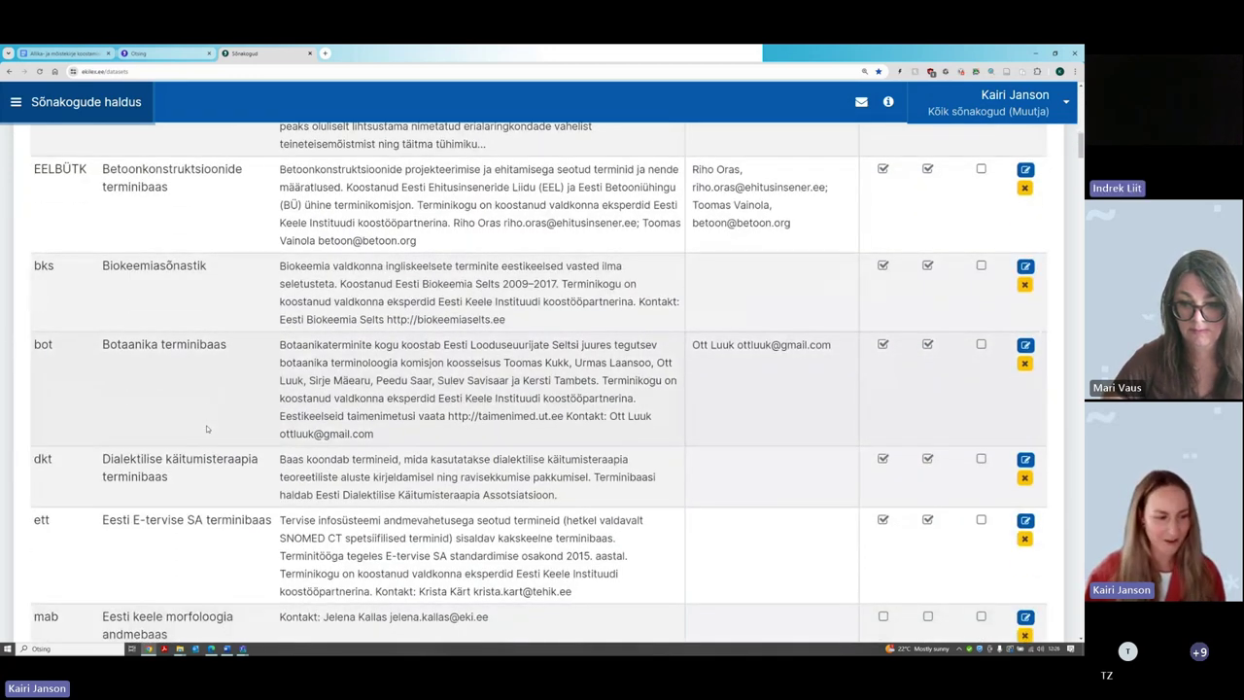
{"action": "scroll", "coordinate": [194, 445], "scroll_direction": "up", "scroll_amount": 3}
{"action": "scroll", "coordinate": [193, 450], "scroll_direction": "up", "scroll_amount": 10}
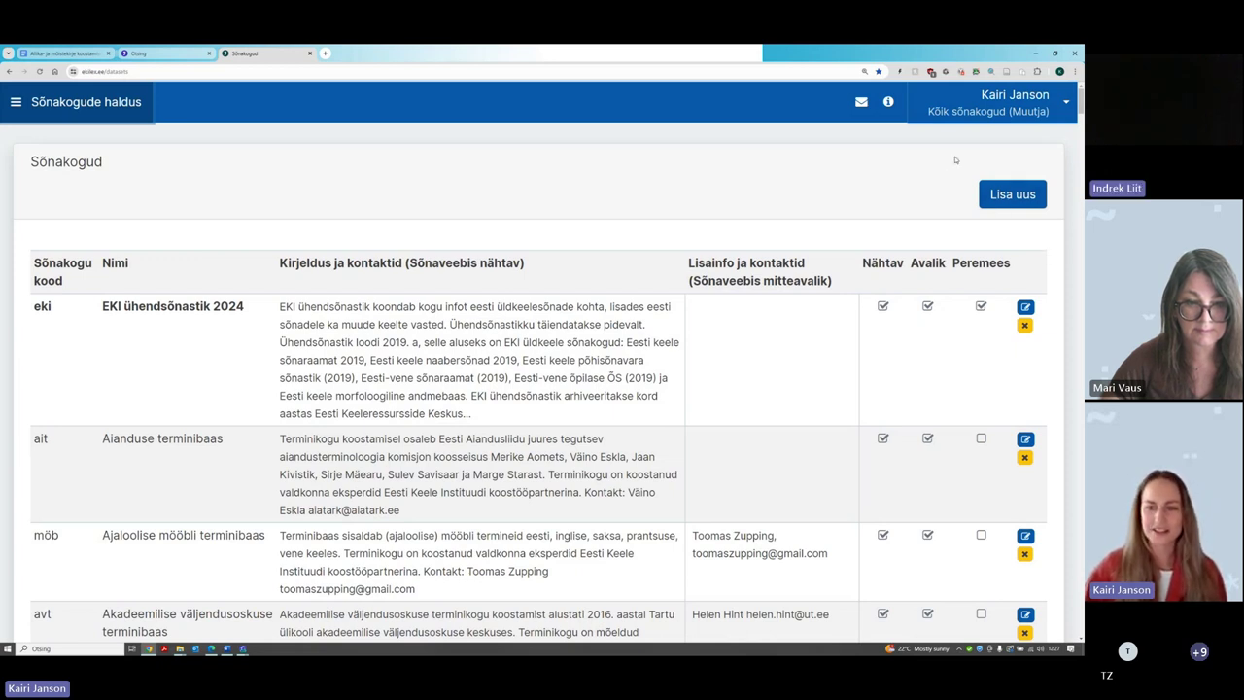
Open a blank new-dataset form via 'Lisa uus' and look over its code, name, type and language fields
{"action": "left_click", "coordinate": [1012, 197]}
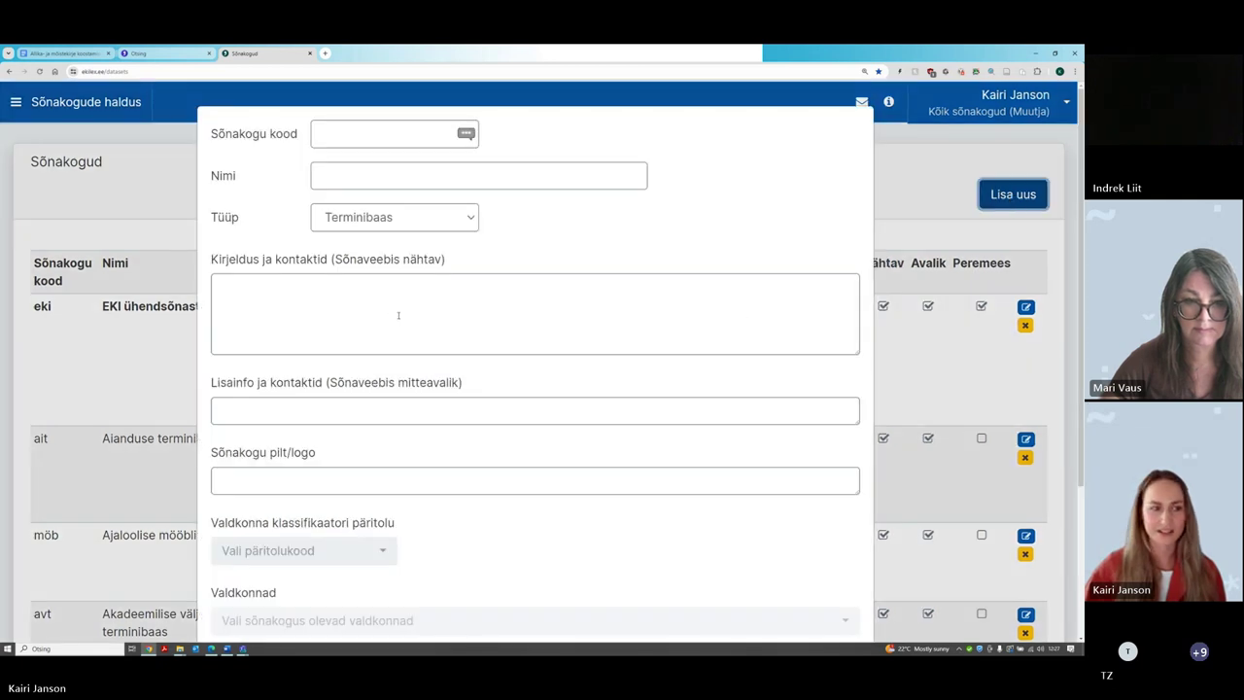
{"action": "scroll", "coordinate": [383, 285], "scroll_direction": "down", "scroll_amount": 1}
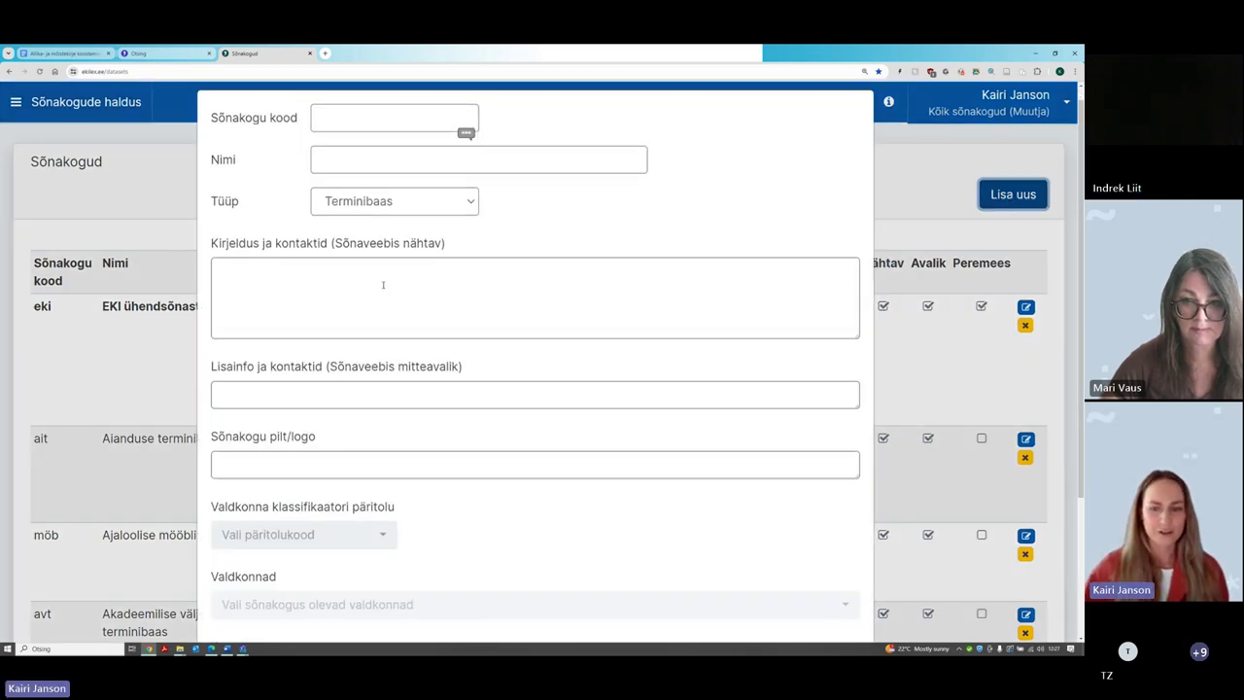
{"action": "scroll", "coordinate": [383, 285], "scroll_direction": "down", "scroll_amount": 3}
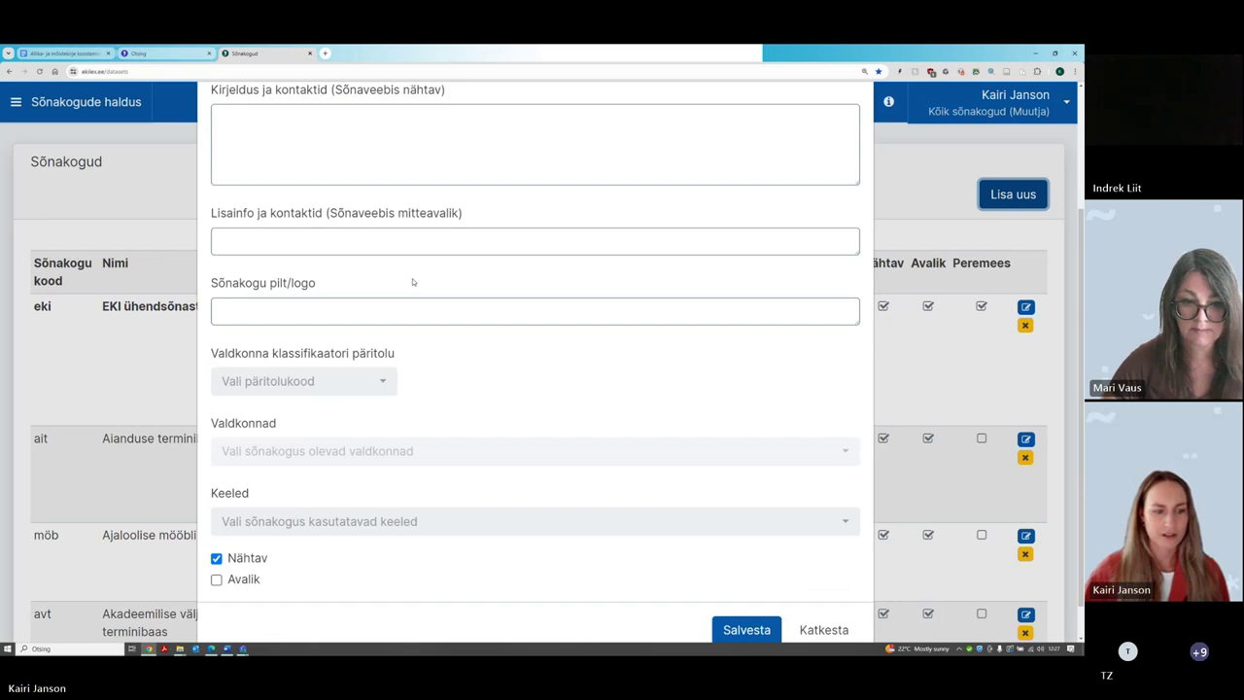
{"action": "scroll", "coordinate": [411, 281], "scroll_direction": "up", "scroll_amount": 3}
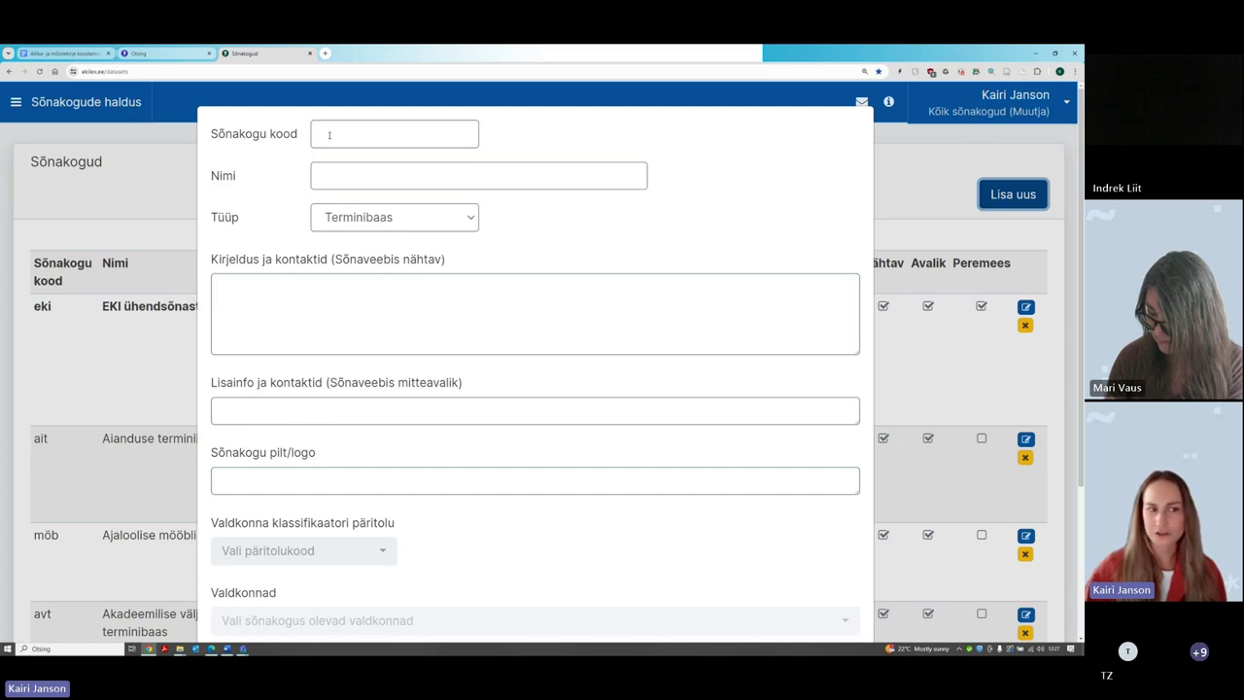
Enter code 'nmt' and name 'Nüüdismeedia terminibaas' in the new-dataset form
{"action": "left_click", "coordinate": [329, 135]}
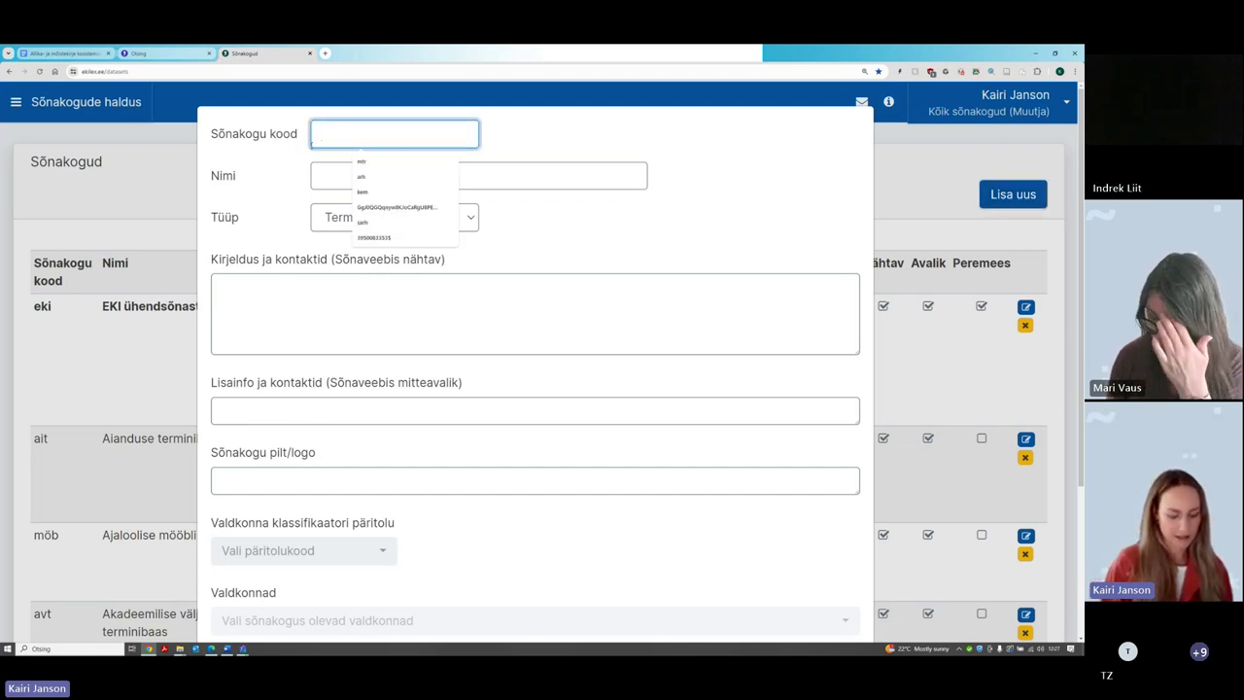
{"action": "type", "text": "nmt"}
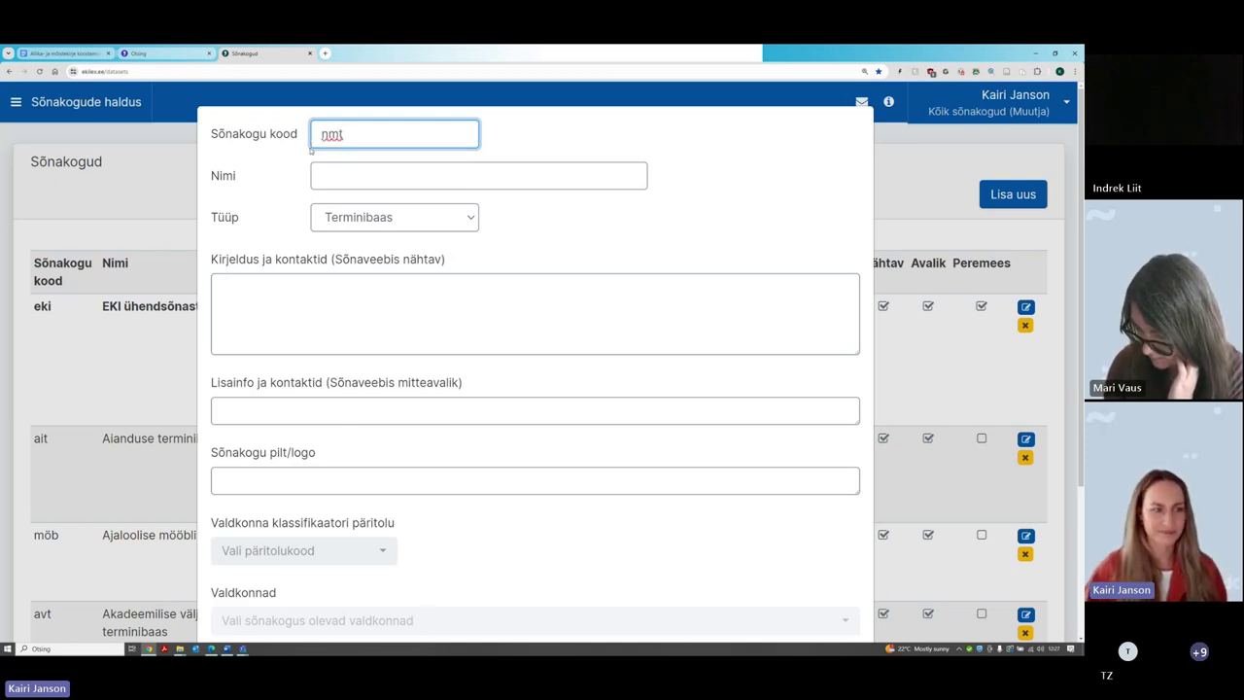
{"action": "left_click", "coordinate": [323, 175]}
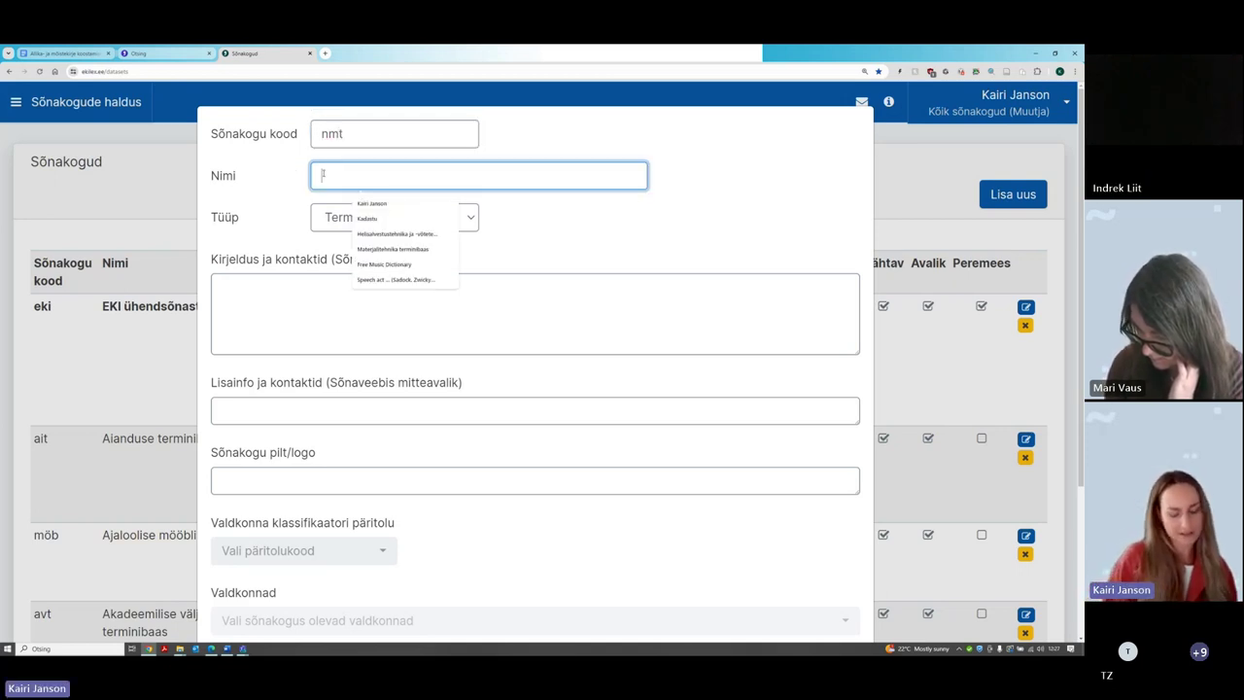
{"action": "type", "text": "Nüüdis"}
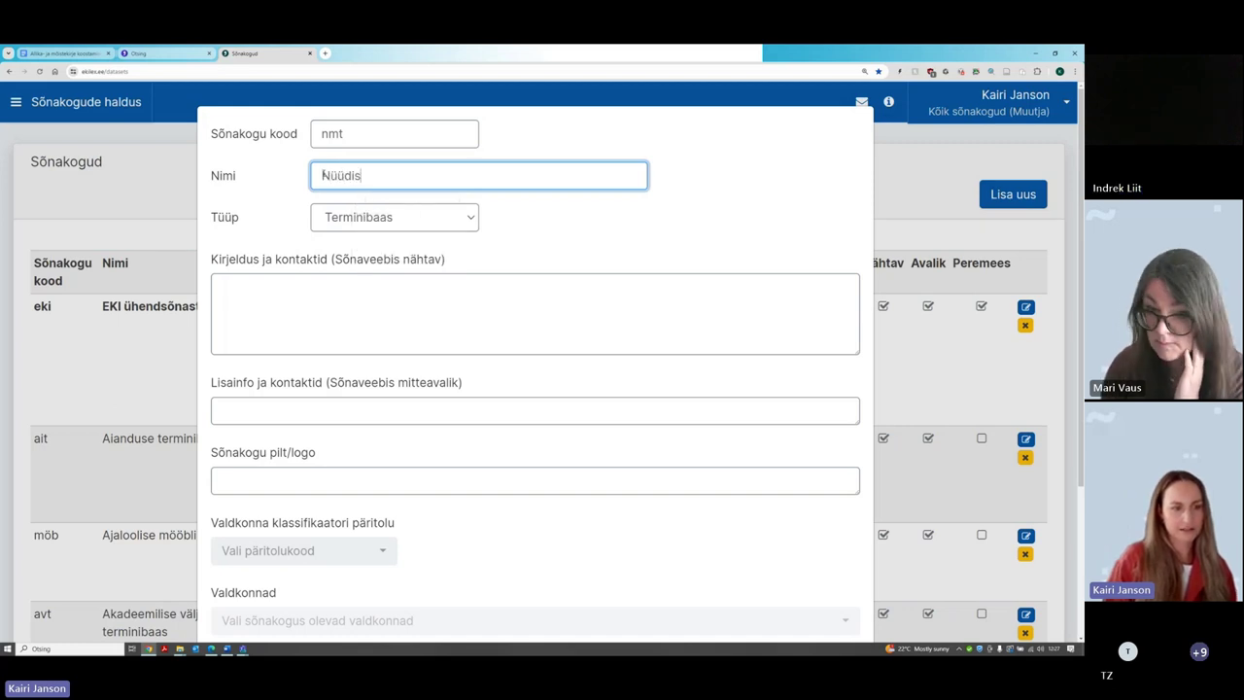
{"action": "type", "text": "meedia termini"}
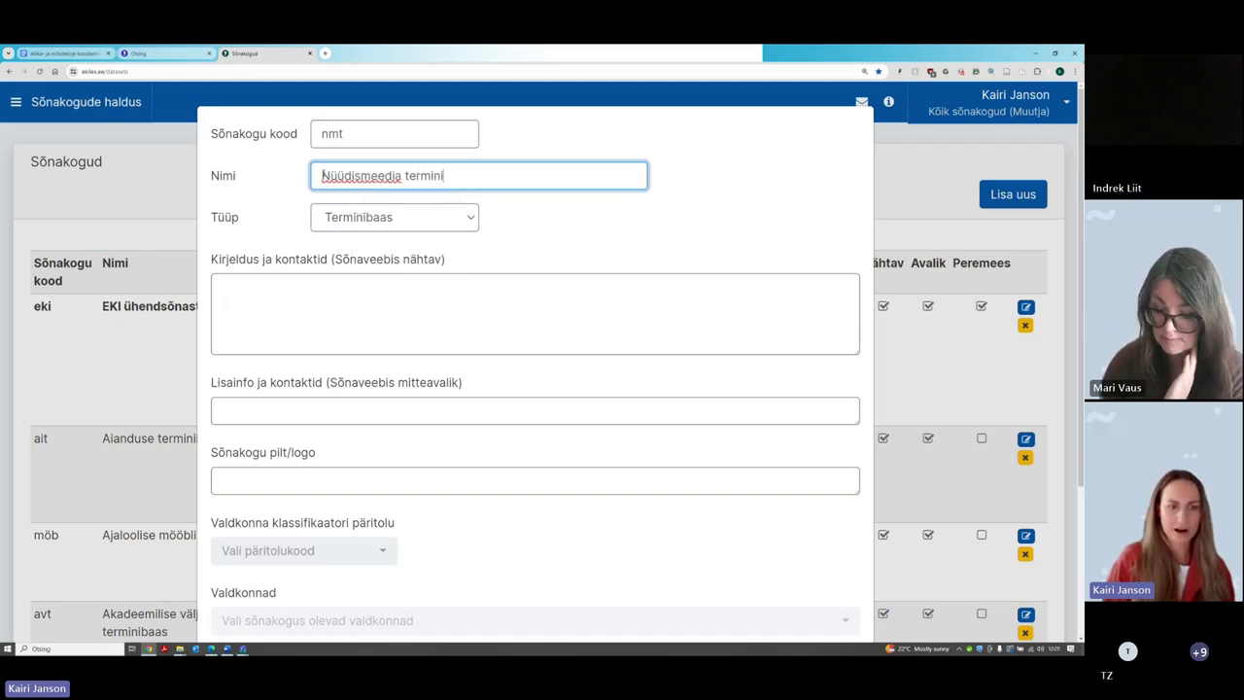
{"action": "type", "text": "baas"}
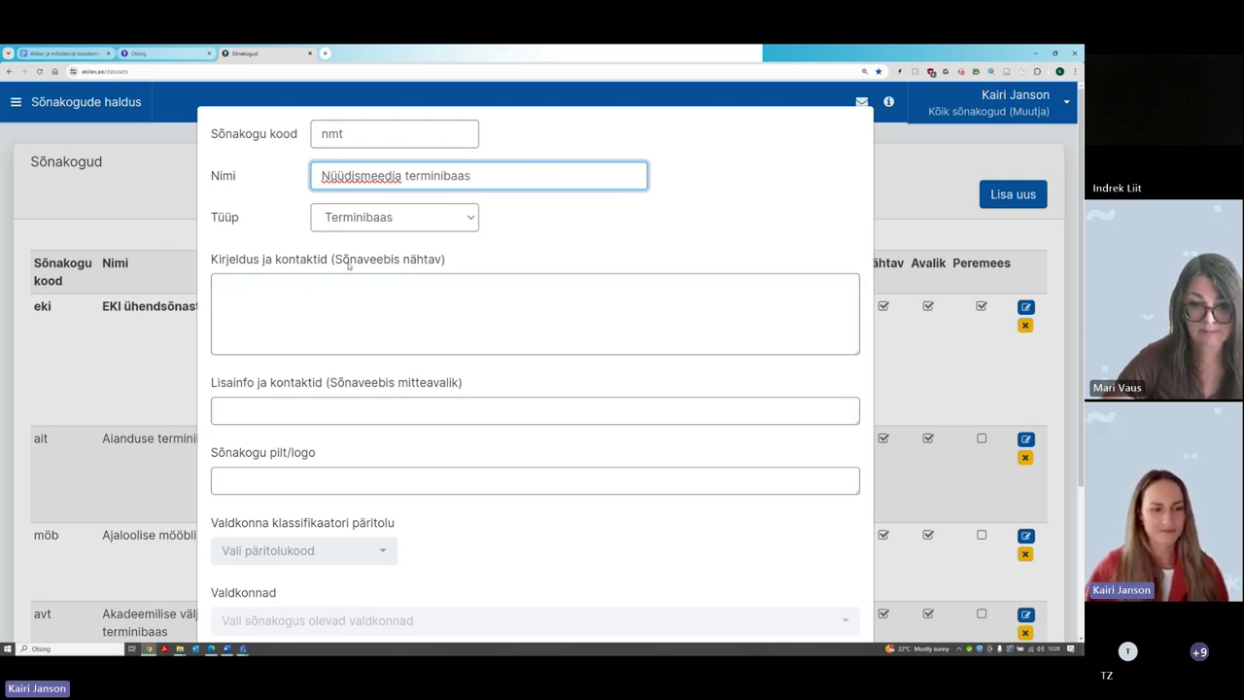
{"action": "left_click", "coordinate": [418, 350]}
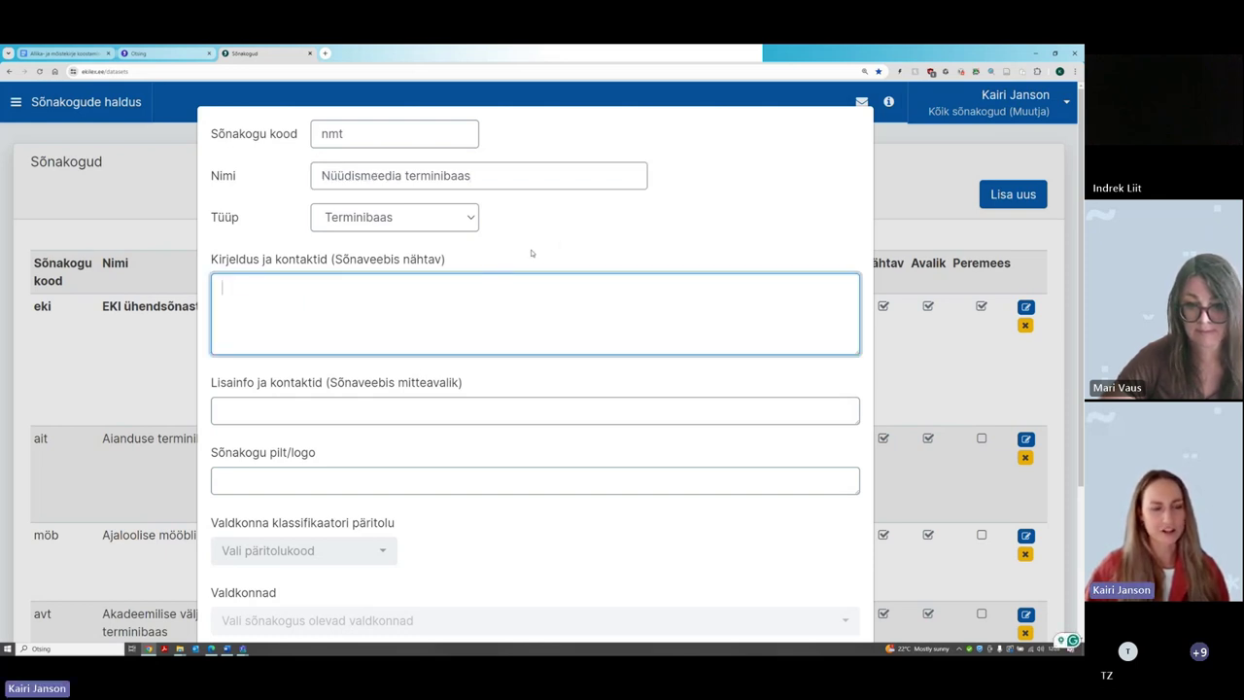
{"action": "left_click", "coordinate": [136, 52]}
{"action": "left_click", "coordinate": [904, 110]}
{"action": "left_click", "coordinate": [904, 234]}
{"action": "left_click", "coordinate": [177, 195]}
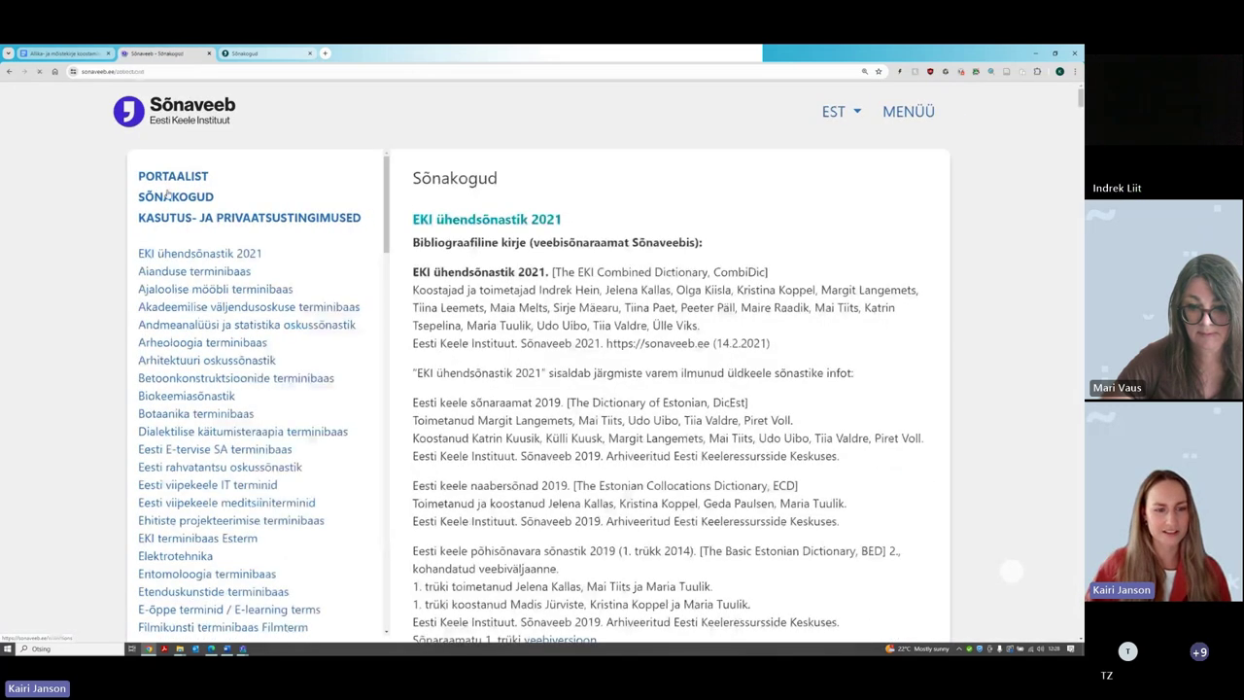
{"action": "left_click", "coordinate": [228, 269]}
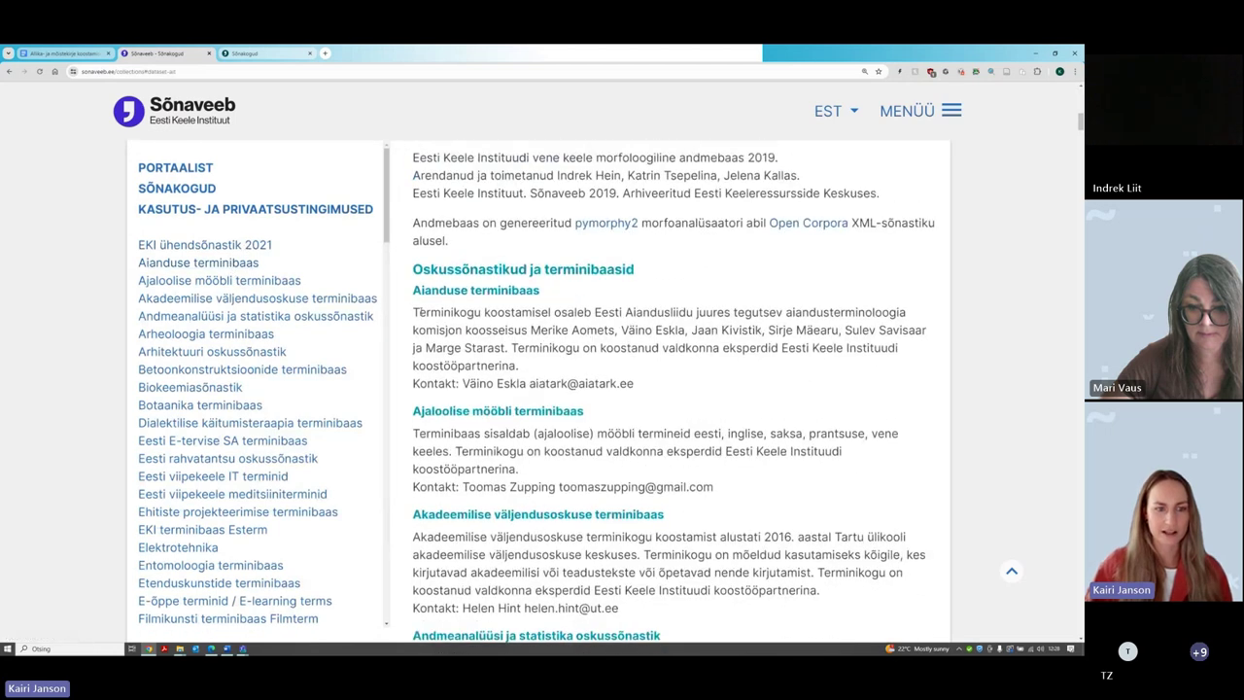
{"action": "left_click", "coordinate": [260, 54]}
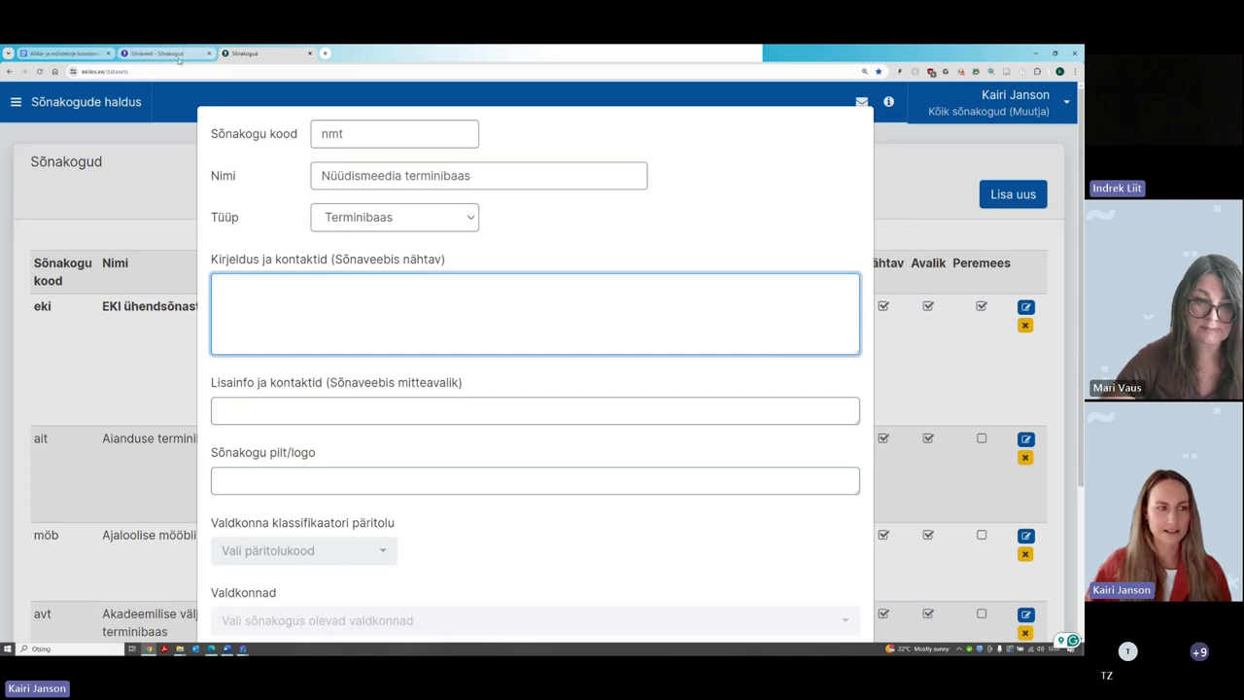
{"action": "key", "text": "ctrl+shift+Tab"}
{"action": "left_click_drag", "start_coordinate": [412, 312], "coordinate": [643, 386]}
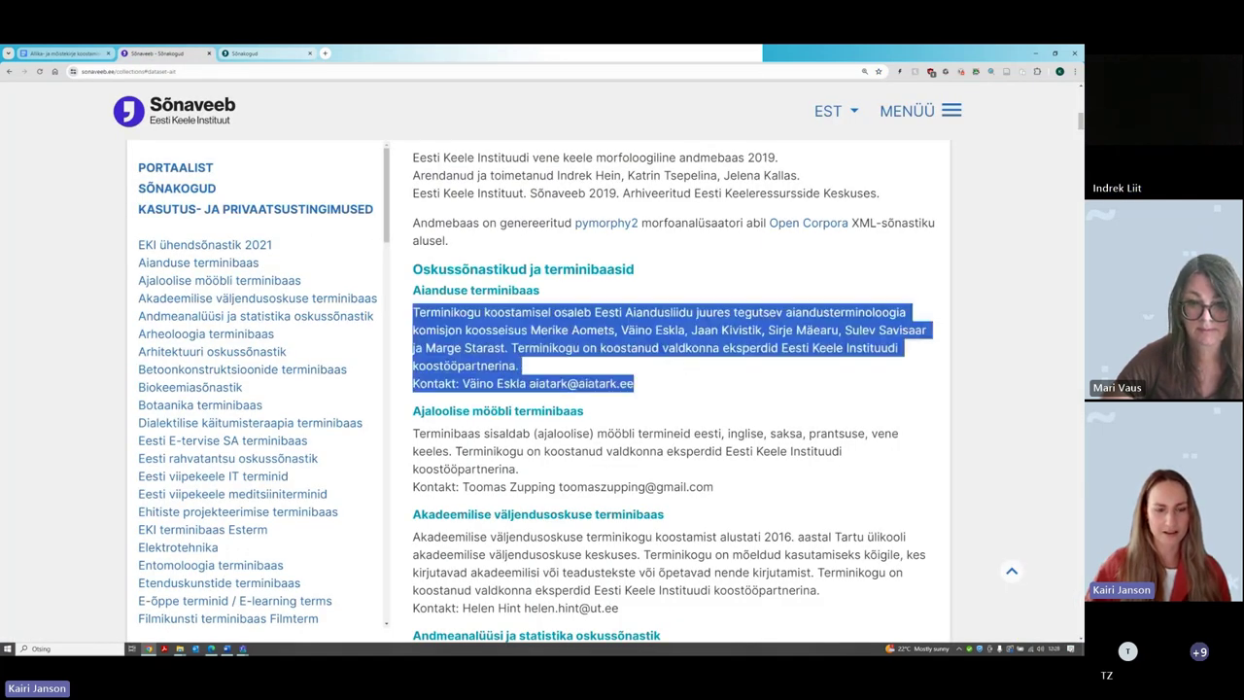
{"action": "left_click", "coordinate": [379, 234]}
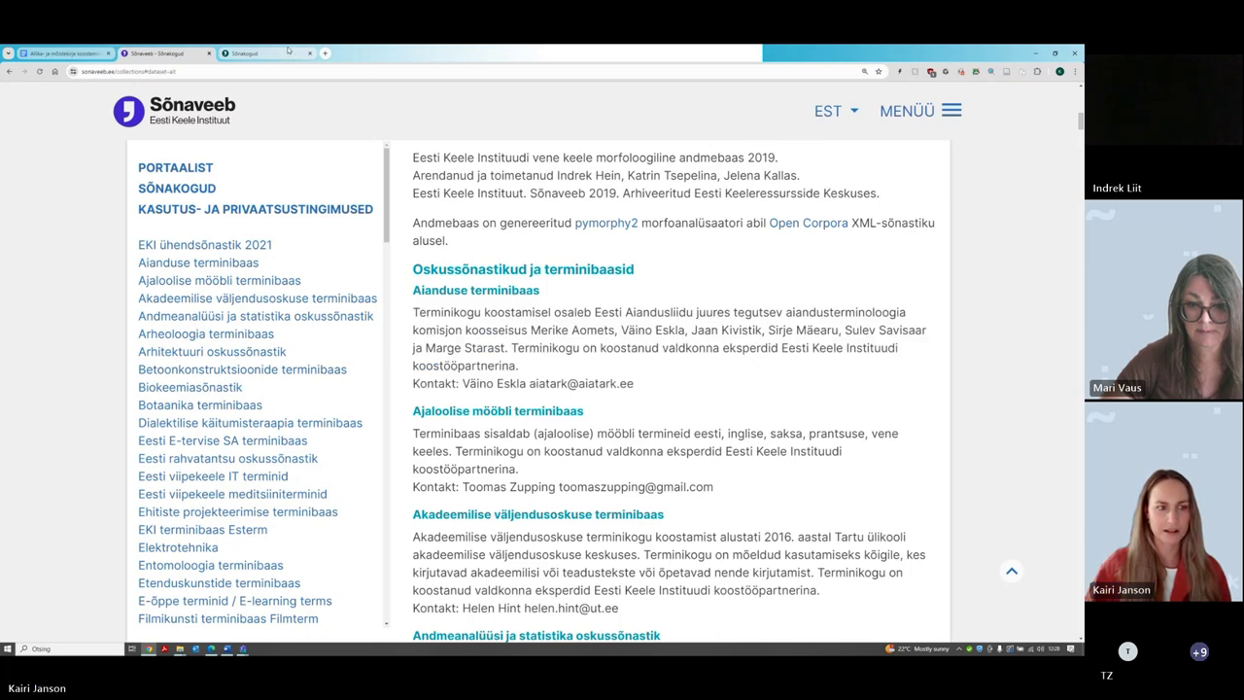
{"action": "key", "text": "ctrl+Tab"}
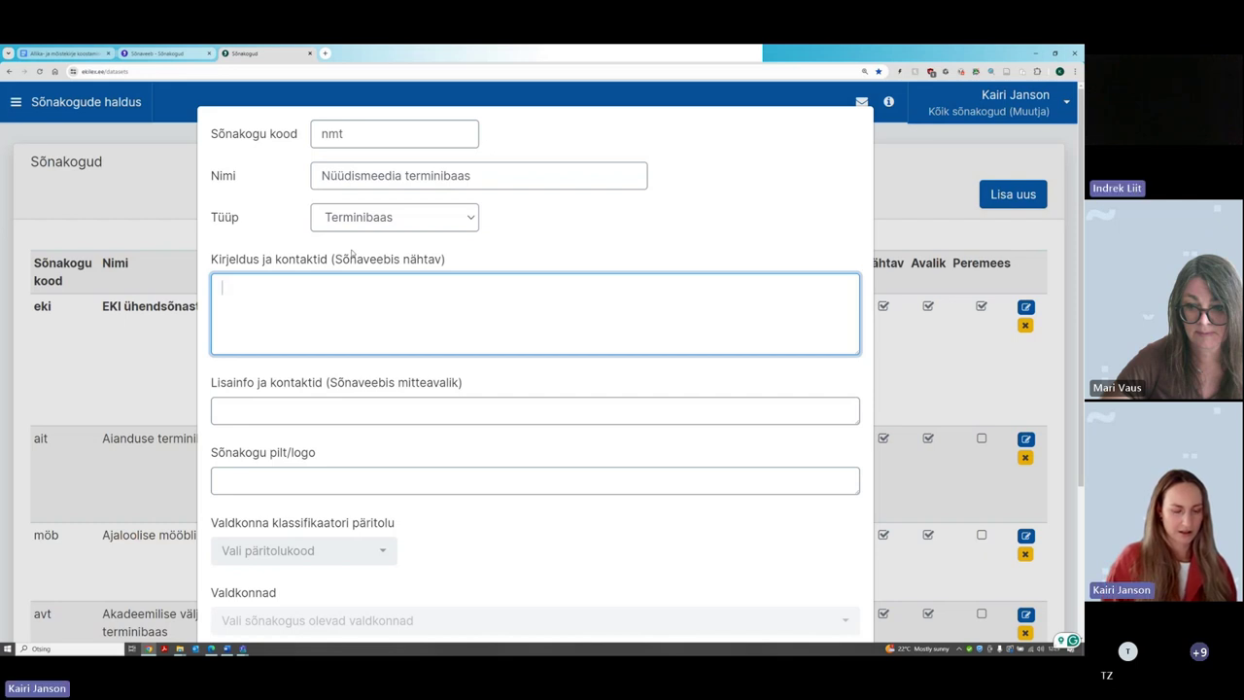
{"action": "type", "text": "..."}
{"action": "key", "text": "Return"}
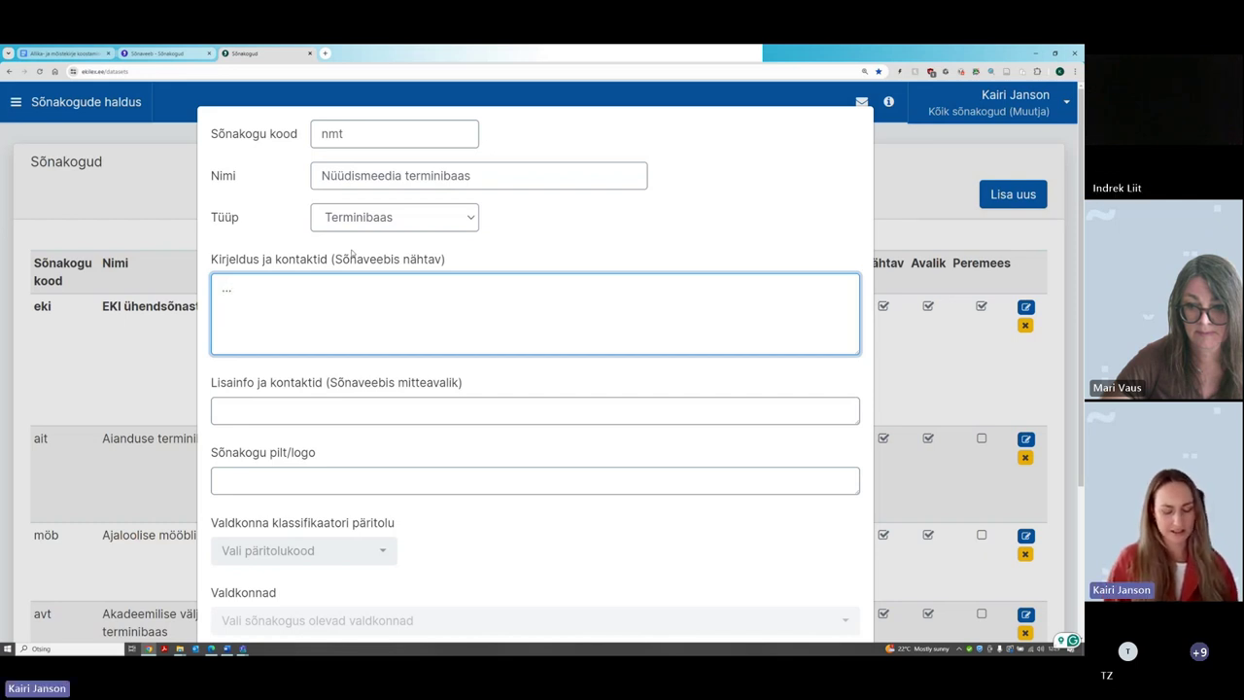
{"action": "type", "text": "Kontakt:"}
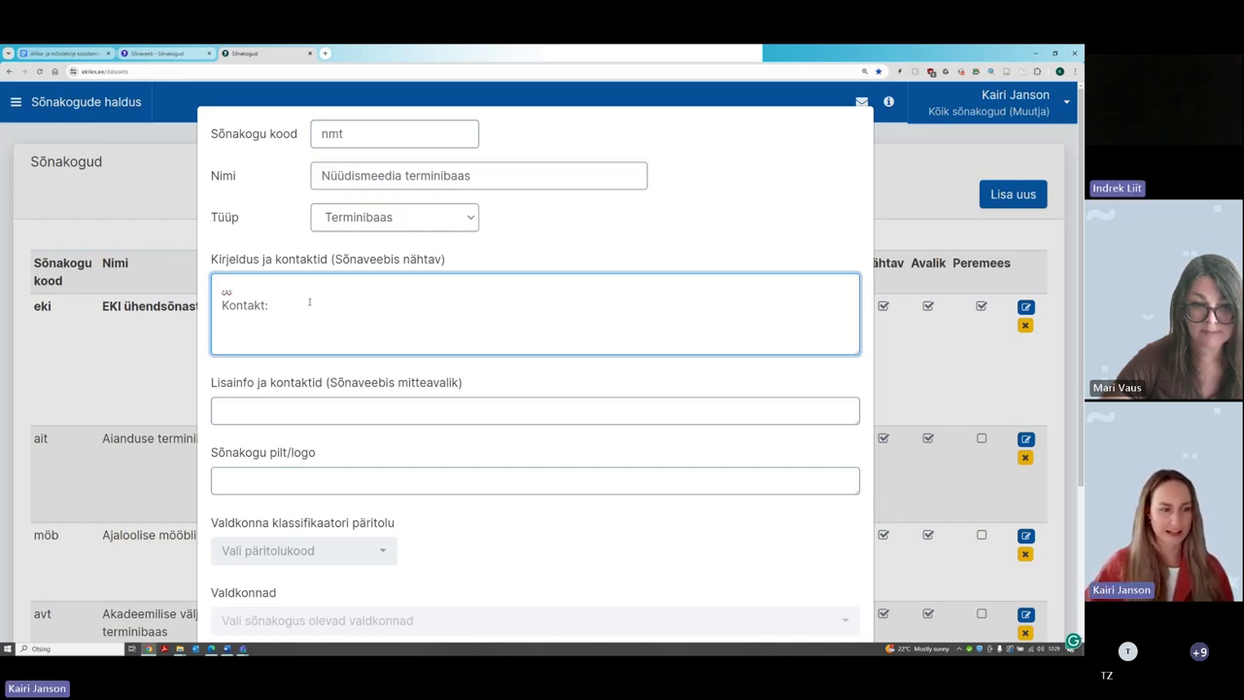
{"action": "left_click_drag", "start_coordinate": [308, 309], "coordinate": [188, 263]}
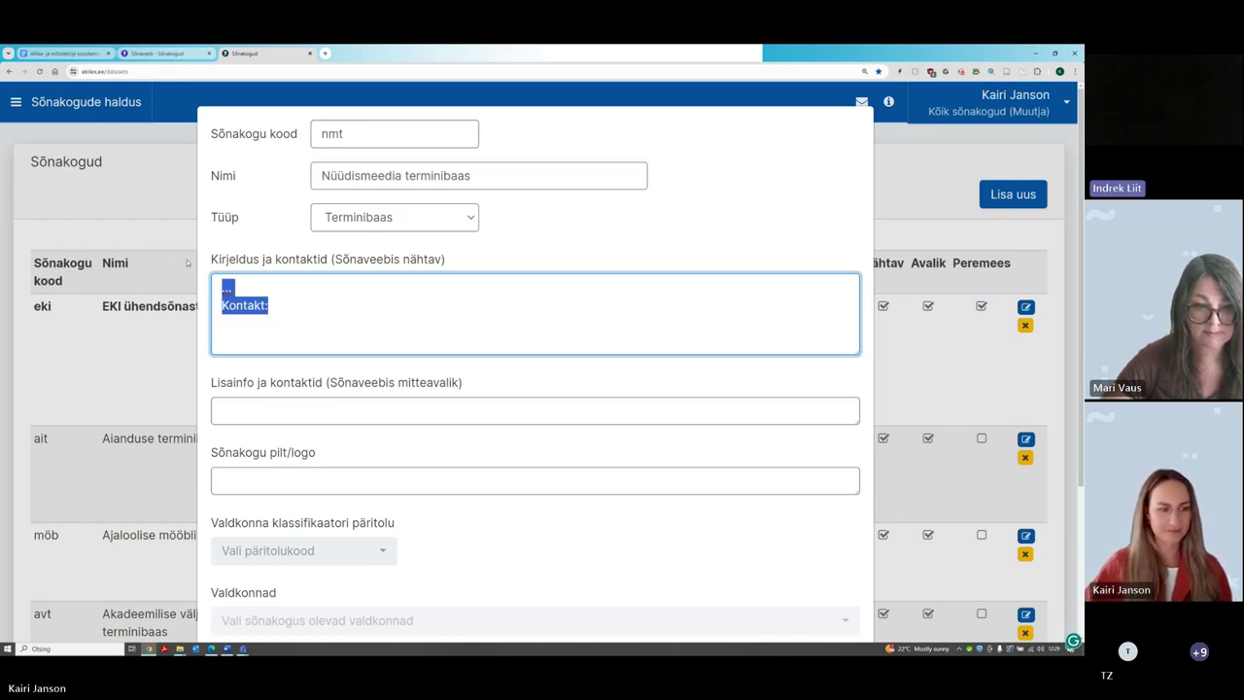
{"action": "key", "text": "BackSpace"}
{"action": "scroll", "coordinate": [258, 278], "scroll_direction": "down", "scroll_amount": 2}
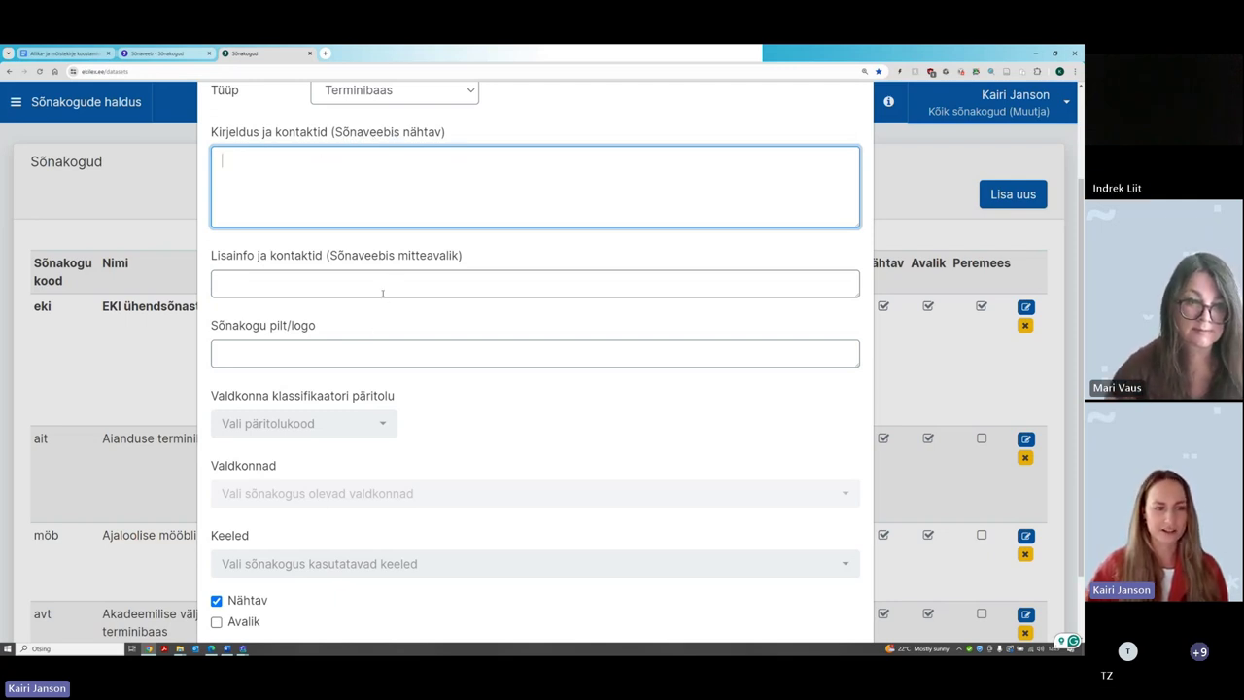
{"action": "scroll", "coordinate": [376, 302], "scroll_direction": "down", "scroll_amount": 1}
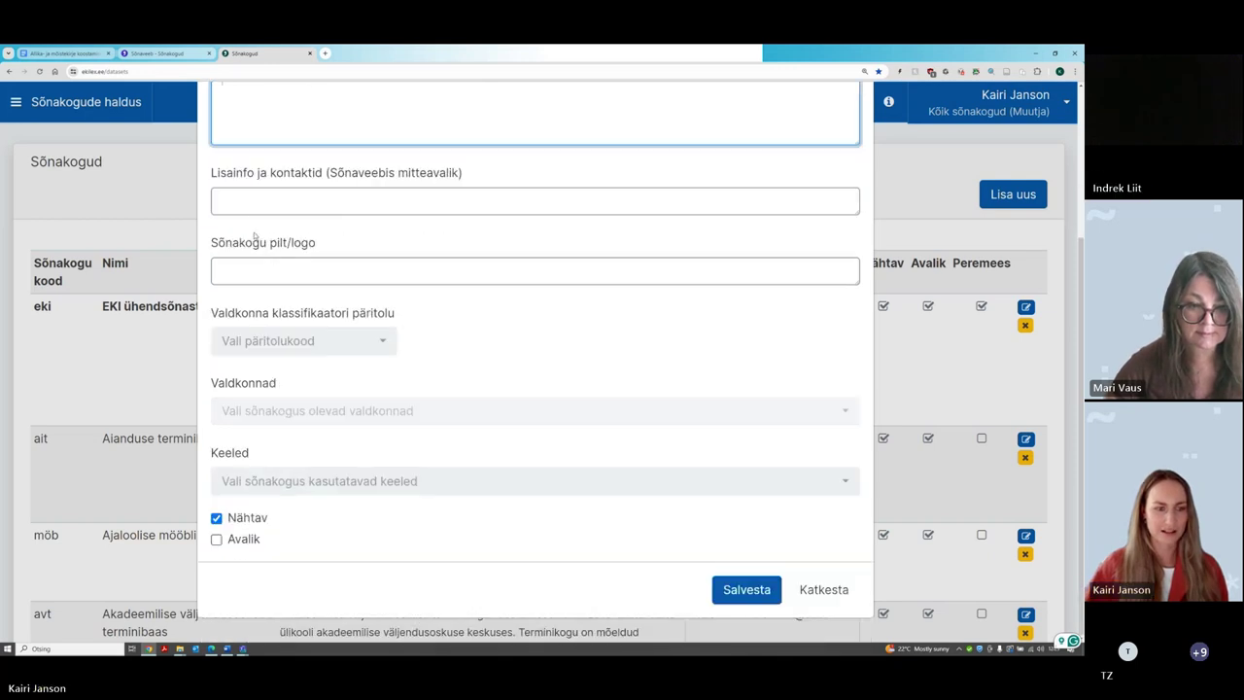
{"action": "left_click", "coordinate": [268, 264]}
{"action": "left_click", "coordinate": [350, 241]}
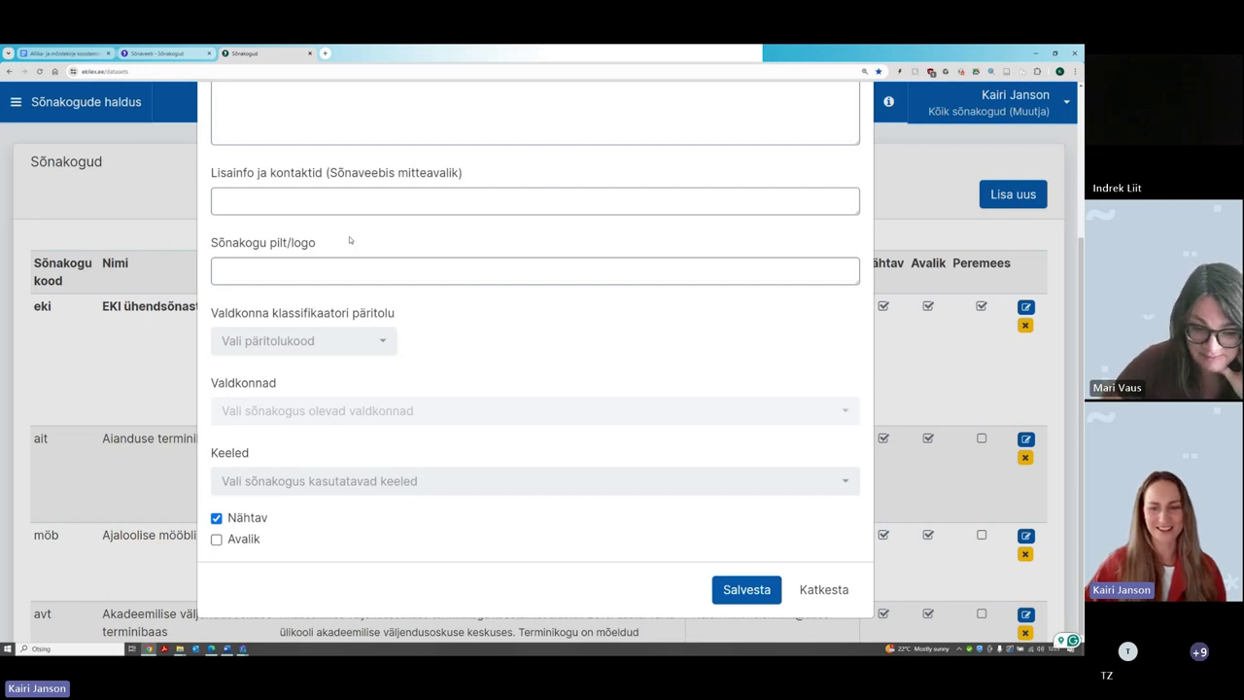
{"action": "left_click", "coordinate": [307, 272]}
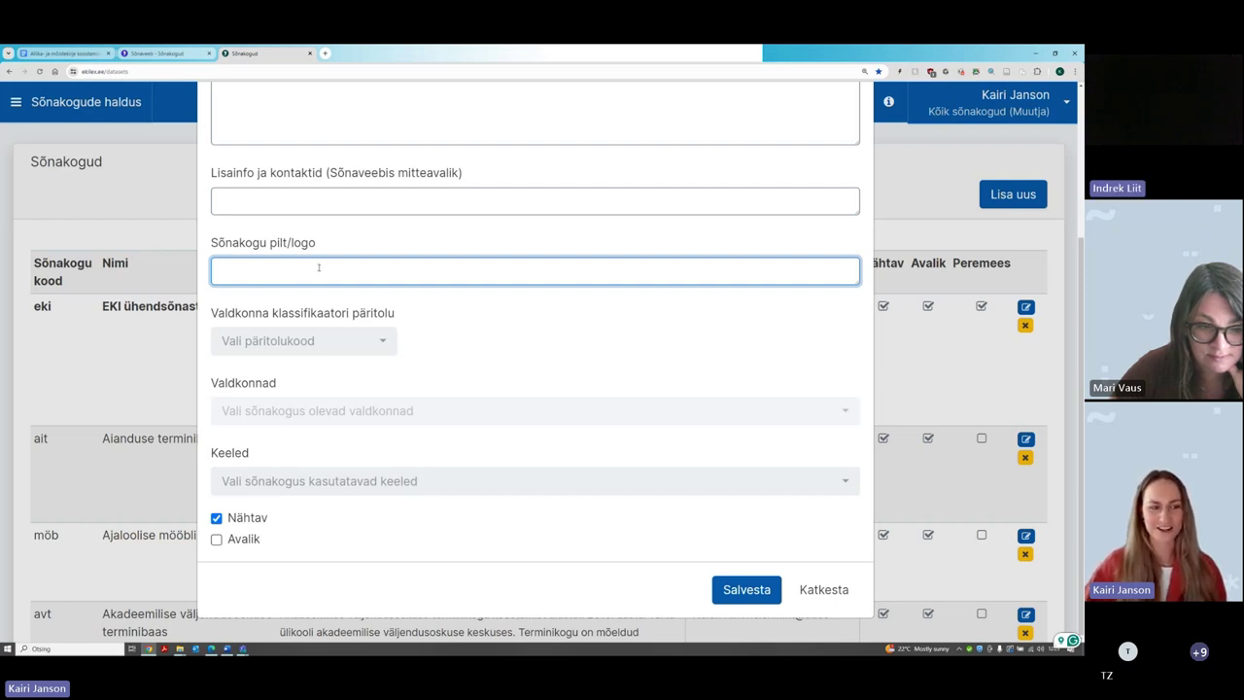
{"action": "left_click", "coordinate": [433, 324]}
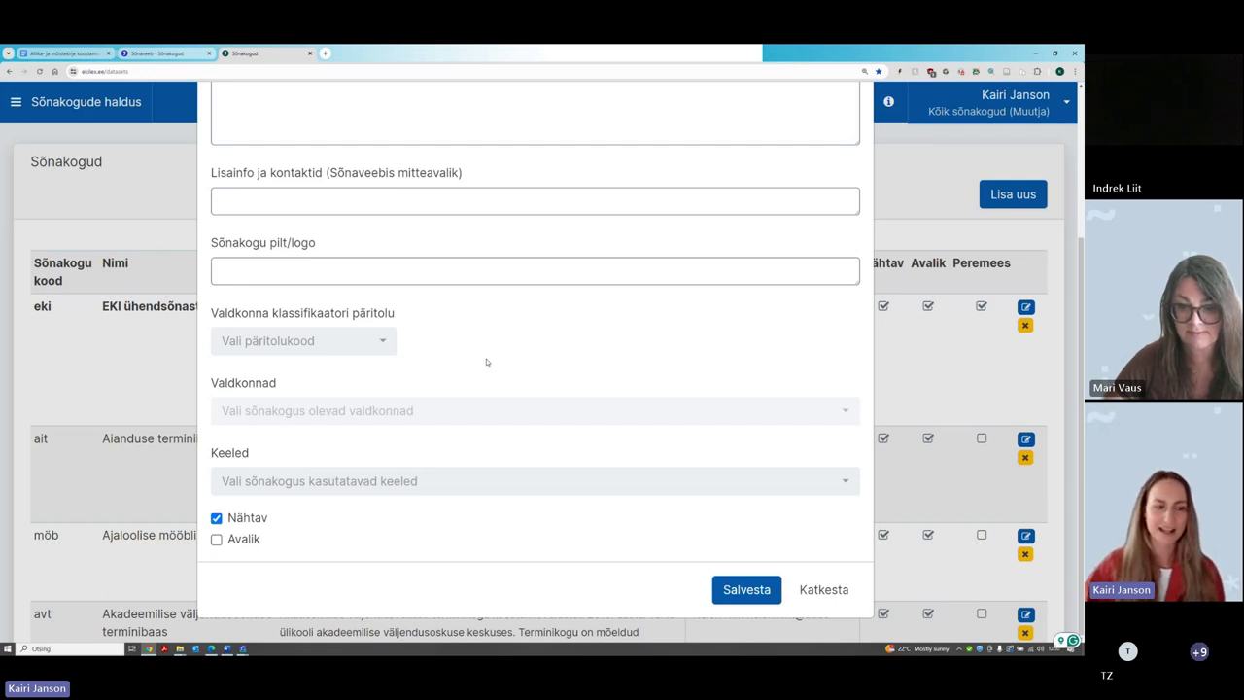
Choose 'lenoch' as the domain classifier origin
{"action": "left_click", "coordinate": [385, 343]}
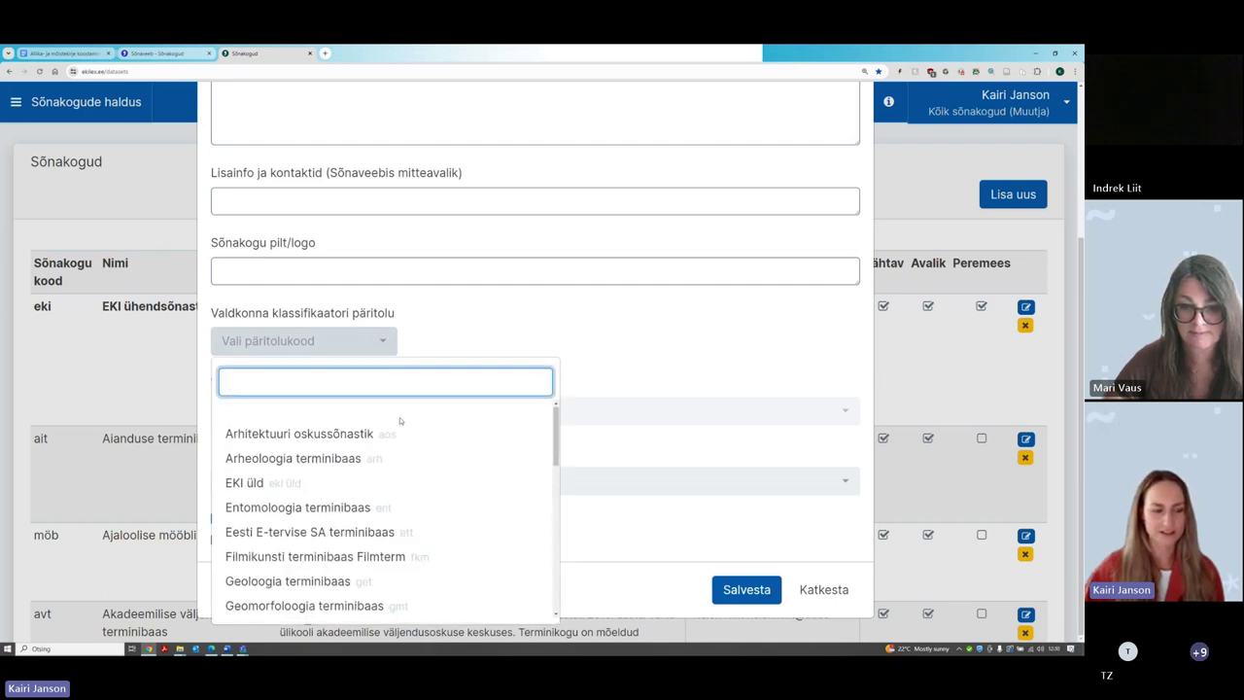
{"action": "scroll", "coordinate": [402, 418], "scroll_direction": "down", "scroll_amount": 2}
{"action": "scroll", "coordinate": [328, 573], "scroll_direction": "down", "scroll_amount": 1}
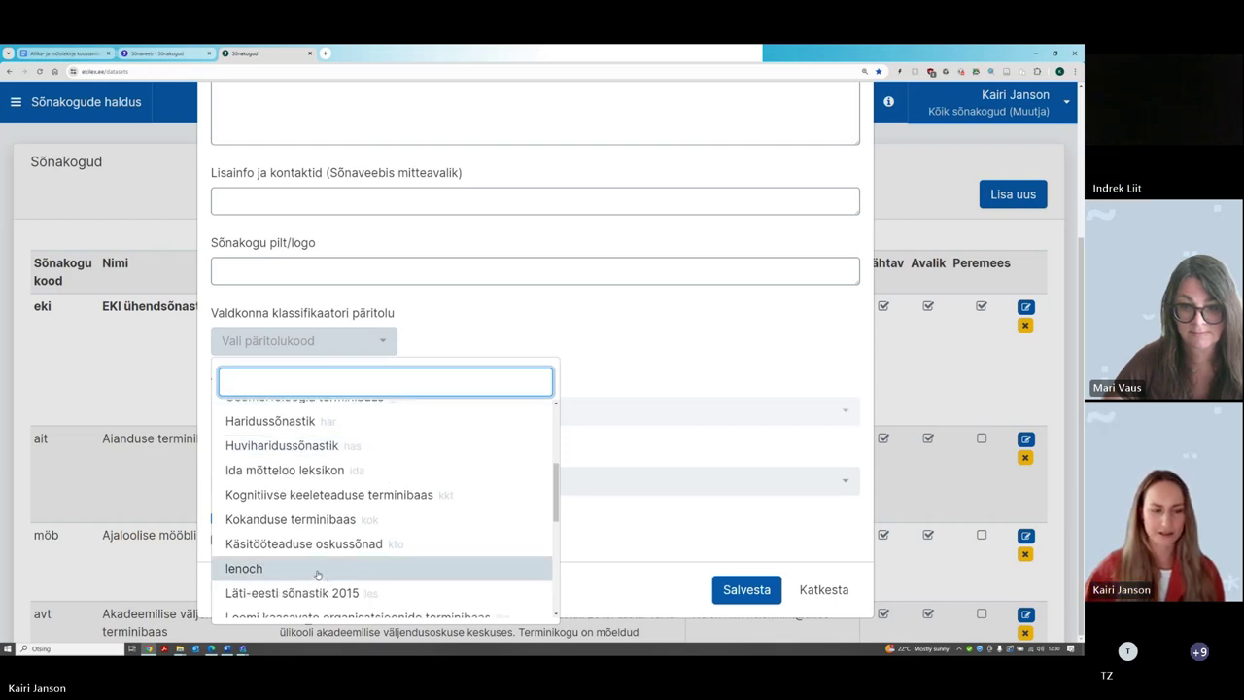
{"action": "scroll", "coordinate": [318, 574], "scroll_direction": "down", "scroll_amount": 1}
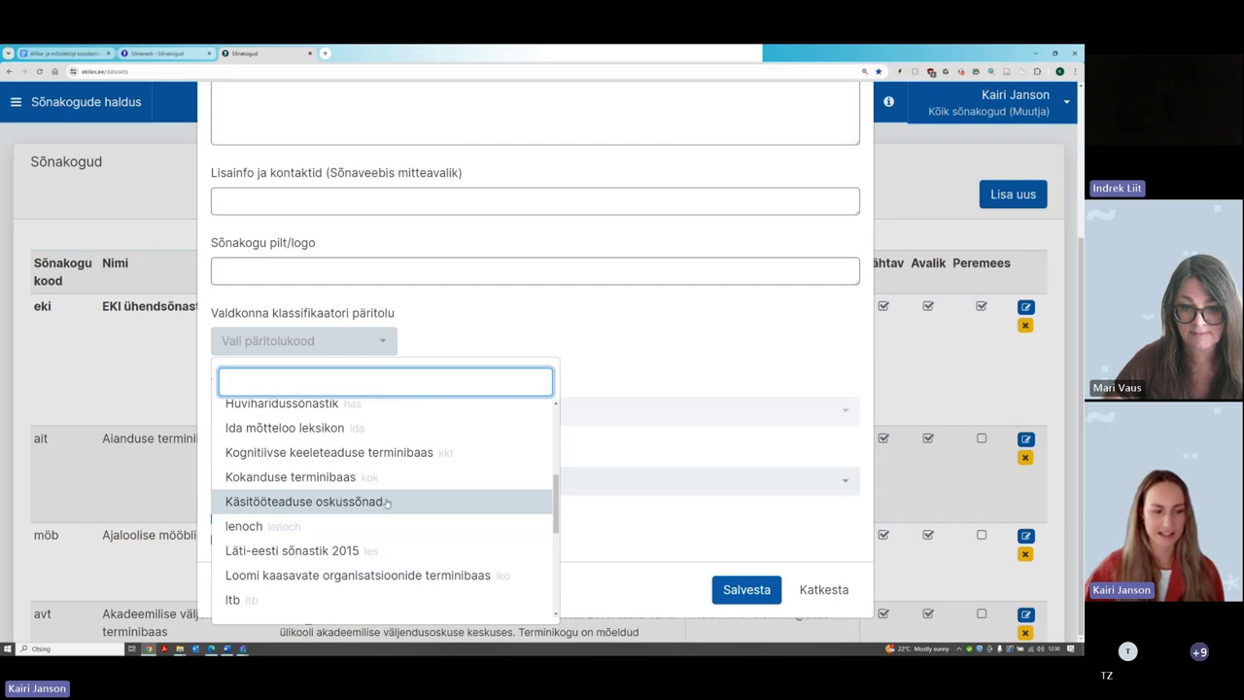
{"action": "left_click", "coordinate": [298, 526]}
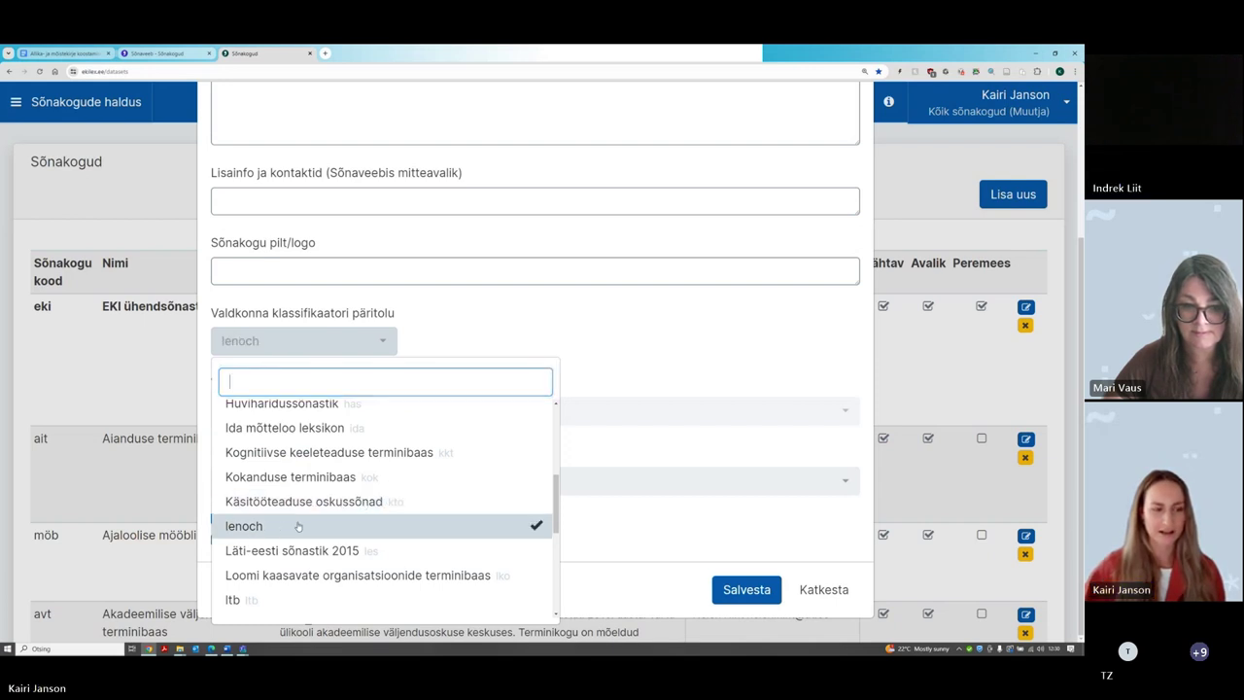
{"action": "left_click", "coordinate": [491, 307]}
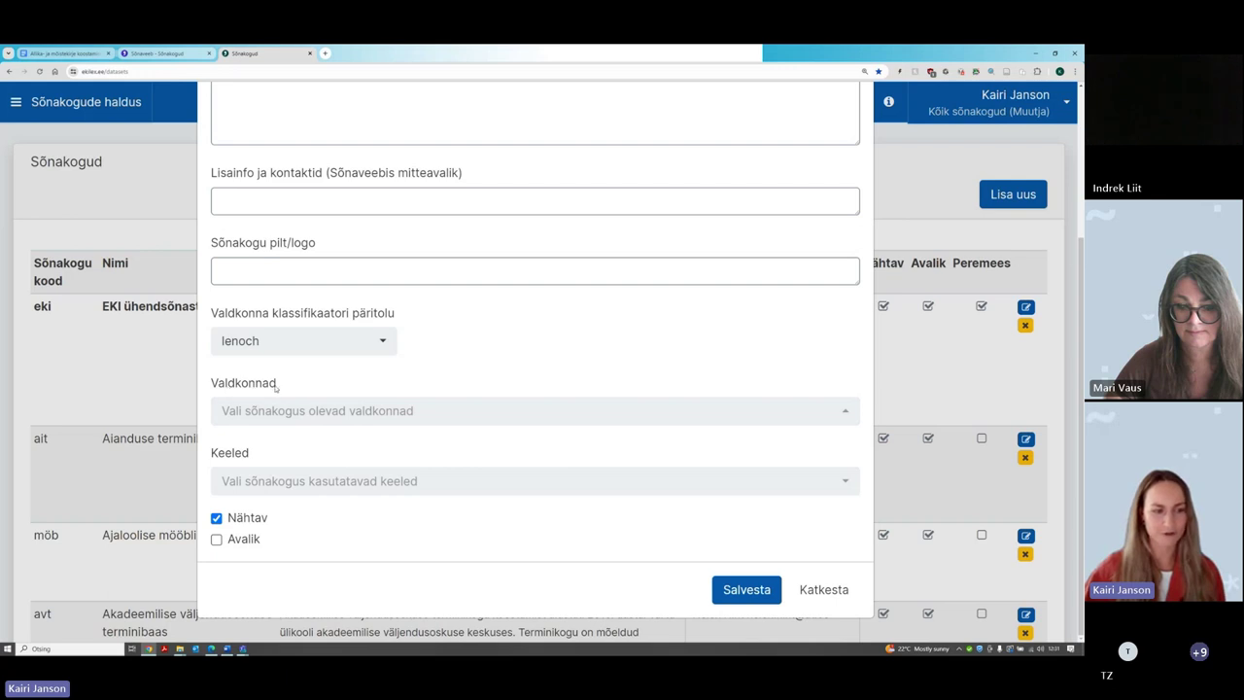
Open the Valdkonnad list and browse the lenoch domains
{"action": "left_click", "coordinate": [729, 406]}
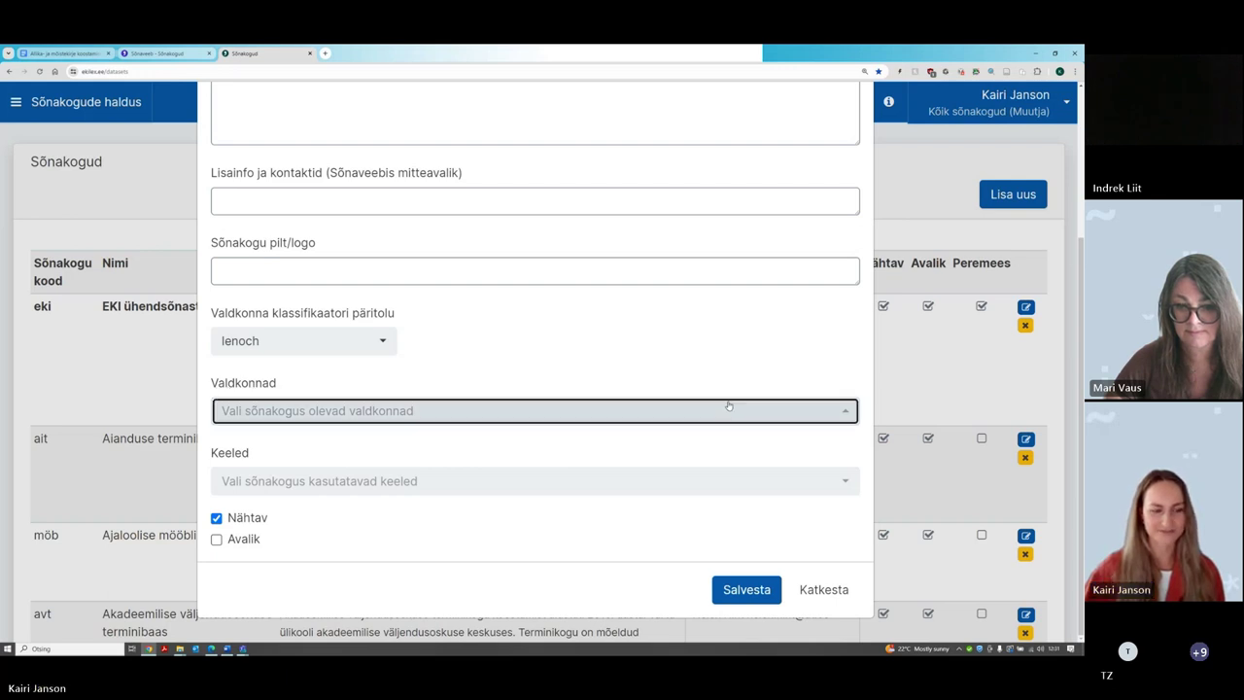
{"action": "scroll", "coordinate": [689, 213], "scroll_direction": "down", "scroll_amount": 2}
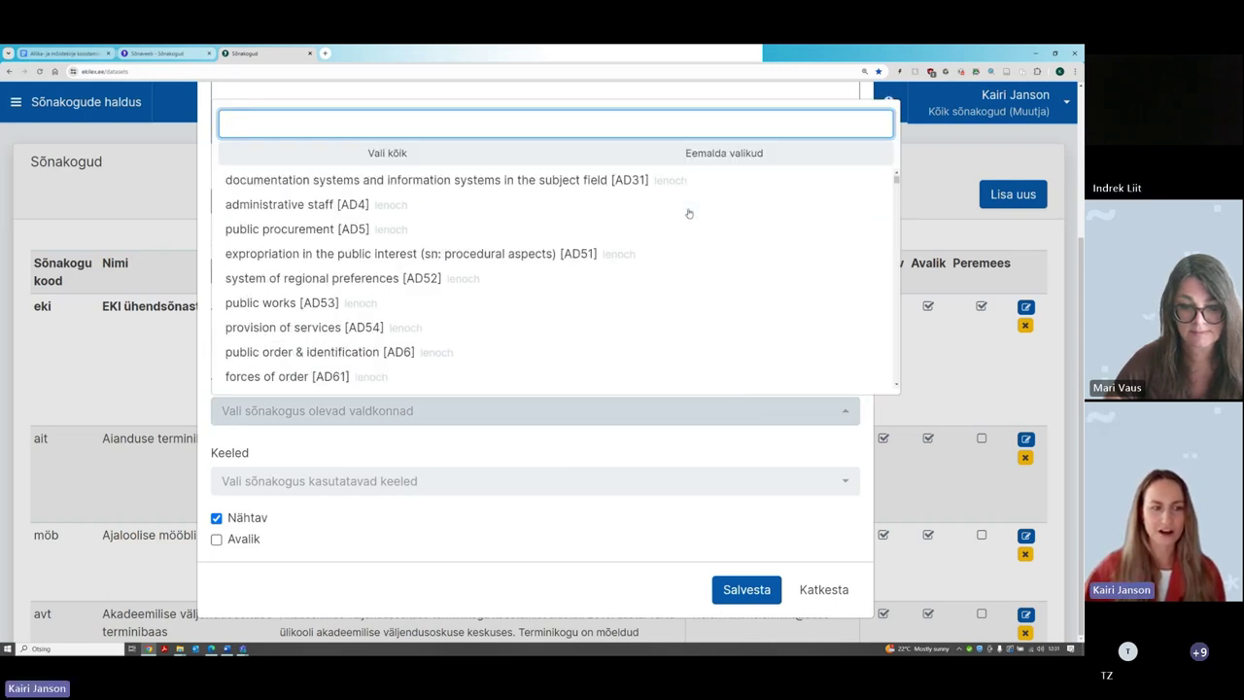
{"action": "scroll", "coordinate": [689, 213], "scroll_direction": "down", "scroll_amount": 1}
{"action": "scroll", "coordinate": [689, 213], "scroll_direction": "down", "scroll_amount": 3}
{"action": "scroll", "coordinate": [689, 213], "scroll_direction": "down", "scroll_amount": 3}
{"action": "scroll", "coordinate": [689, 213], "scroll_direction": "down", "scroll_amount": 3}
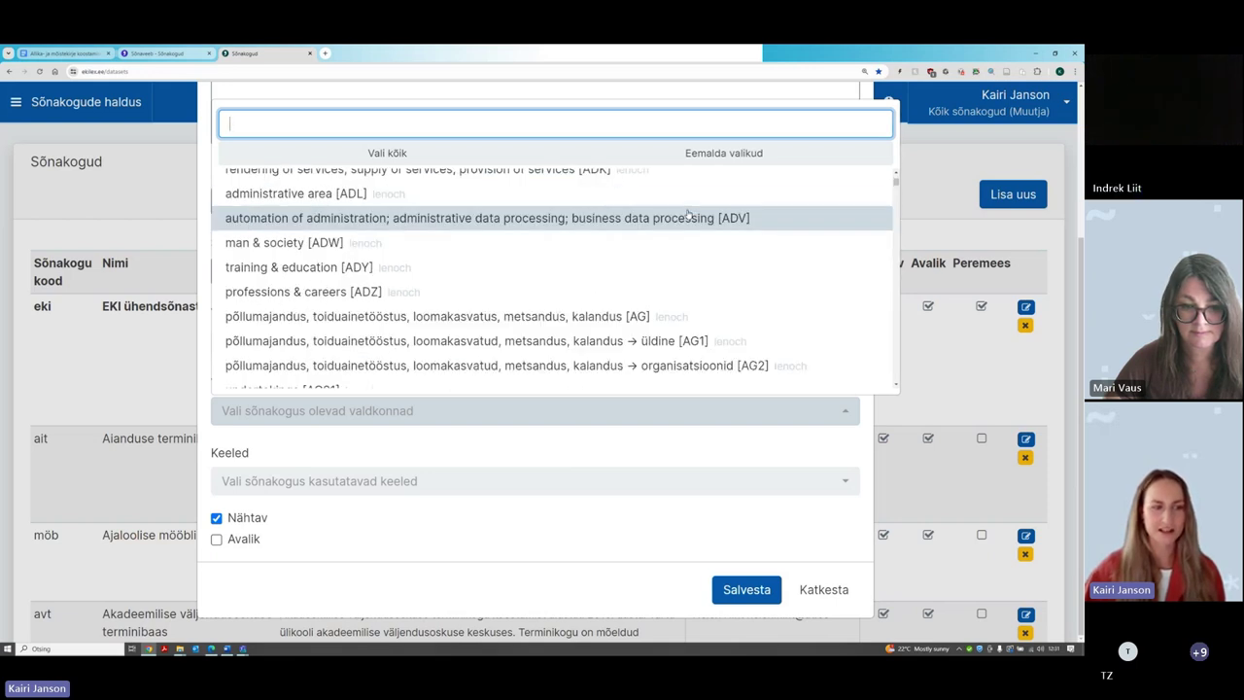
{"action": "scroll", "coordinate": [688, 214], "scroll_direction": "down", "scroll_amount": 3}
{"action": "scroll", "coordinate": [688, 214], "scroll_direction": "down", "scroll_amount": 3}
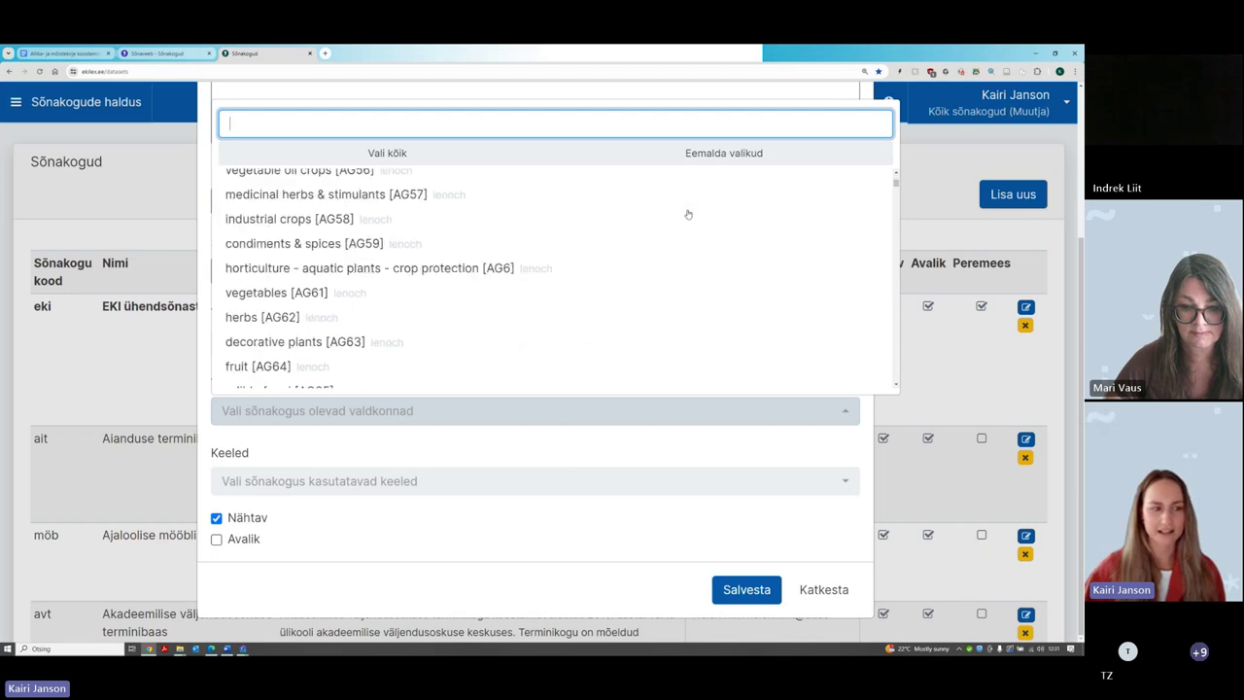
{"action": "scroll", "coordinate": [688, 214], "scroll_direction": "down", "scroll_amount": 3}
{"action": "scroll", "coordinate": [688, 214], "scroll_direction": "down", "scroll_amount": 5}
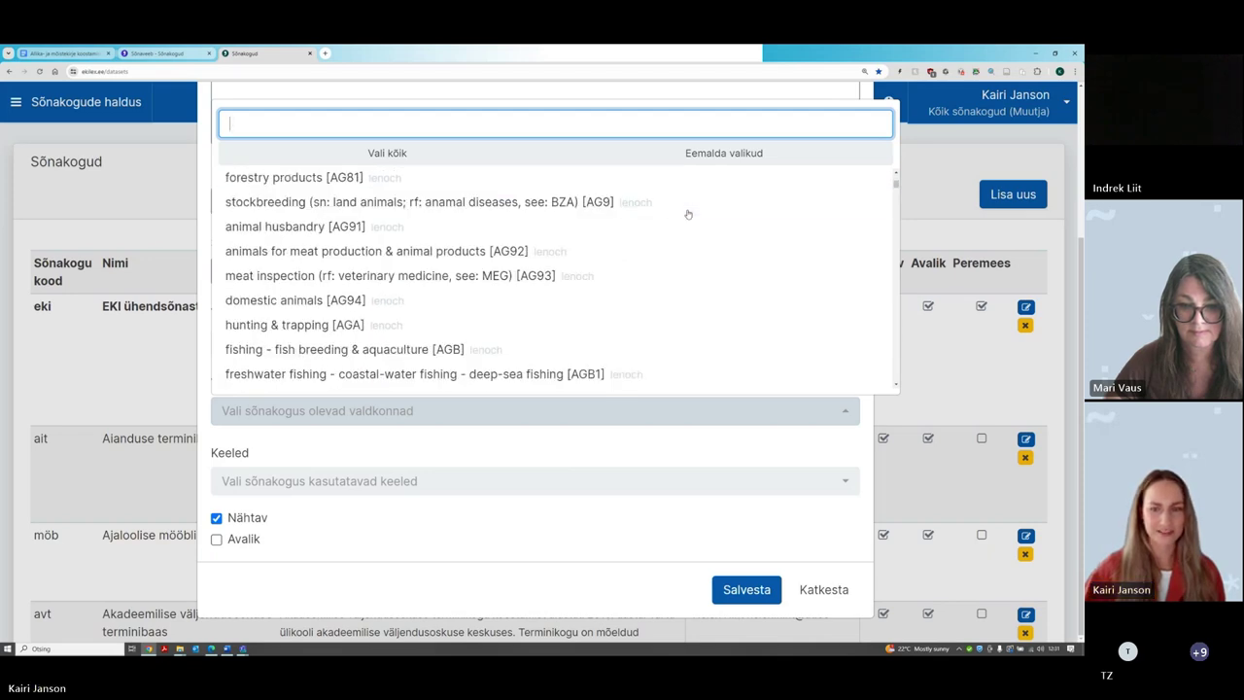
Tick every lenoch domain with 'Vali kõik' and close the list
{"action": "left_click", "coordinate": [896, 187]}
{"action": "left_click_drag", "start_coordinate": [896, 186], "coordinate": [956, 328]}
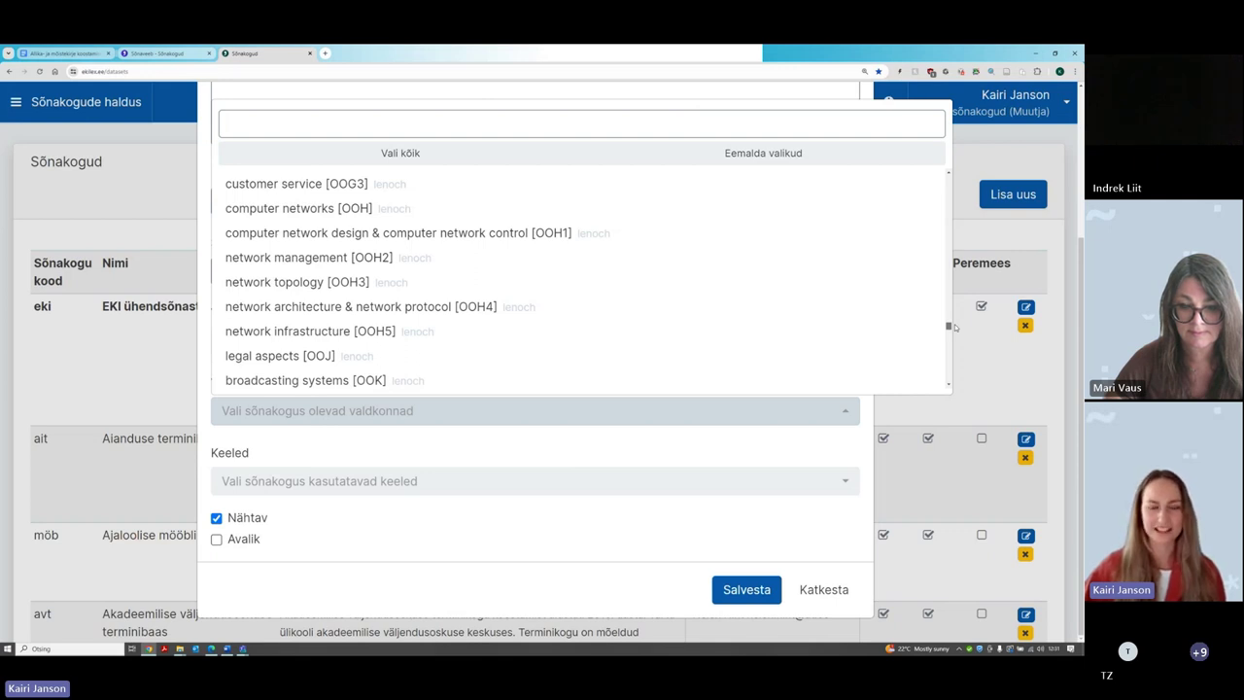
{"action": "left_click_drag", "start_coordinate": [955, 328], "coordinate": [964, 293]}
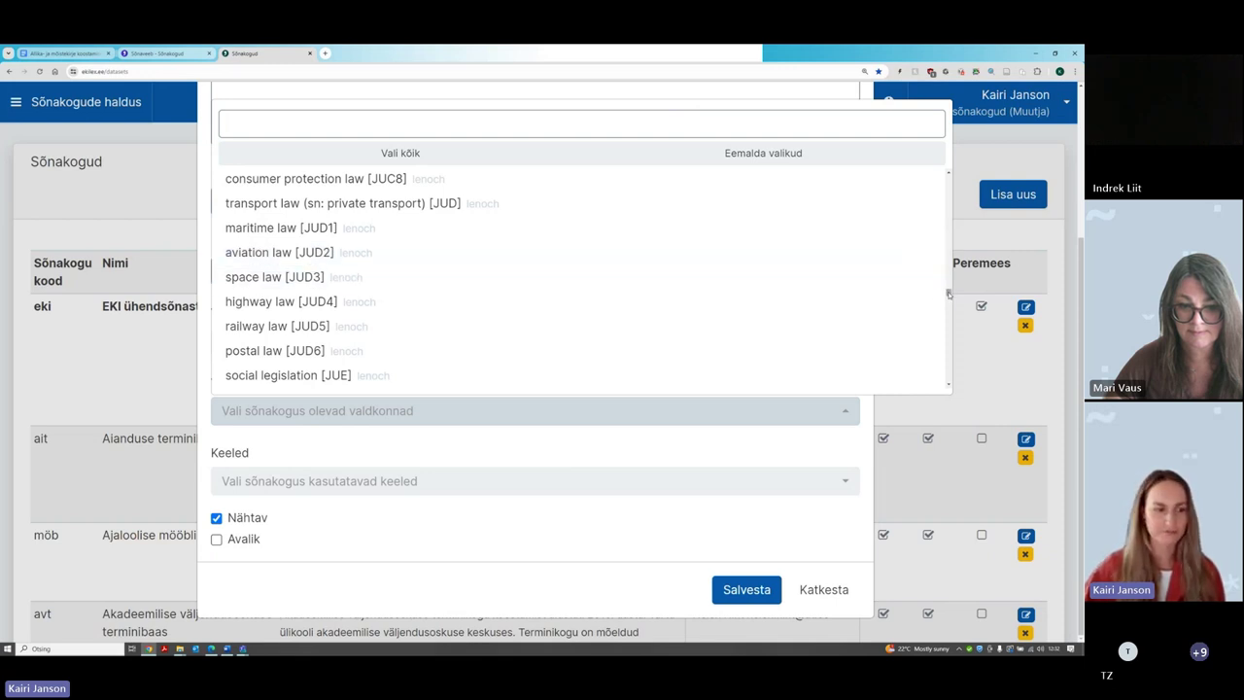
{"action": "left_click_drag", "start_coordinate": [949, 294], "coordinate": [947, 175]}
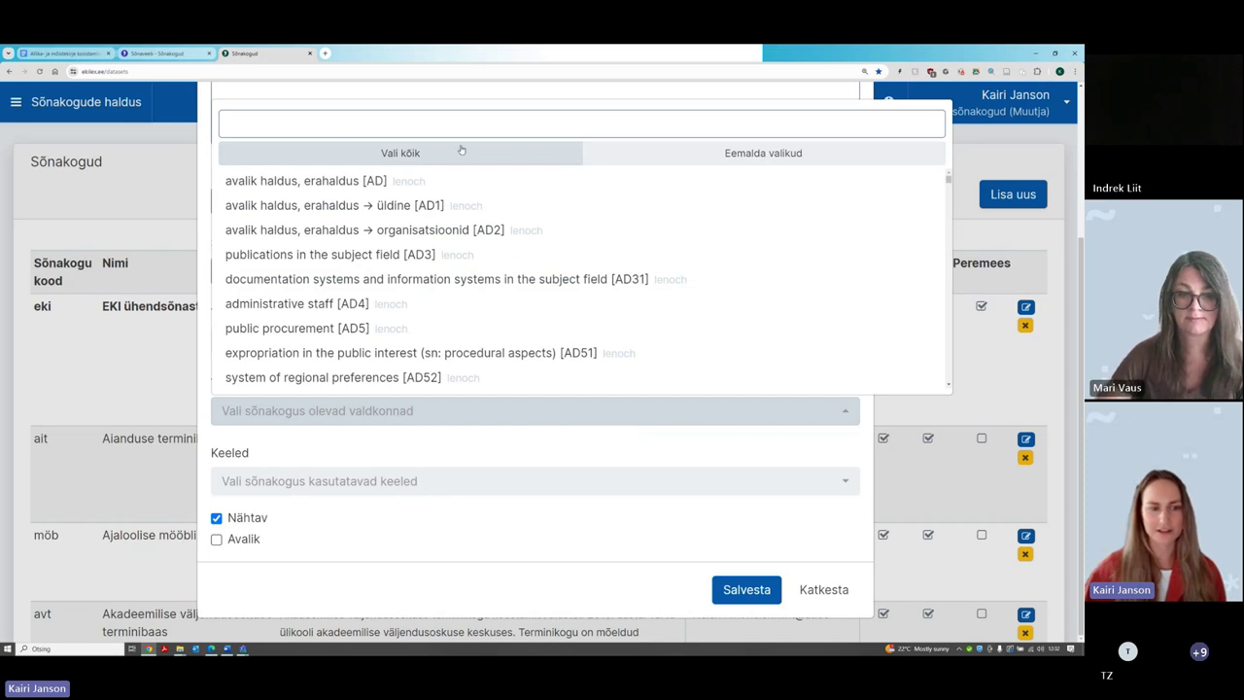
{"action": "left_click", "coordinate": [385, 153]}
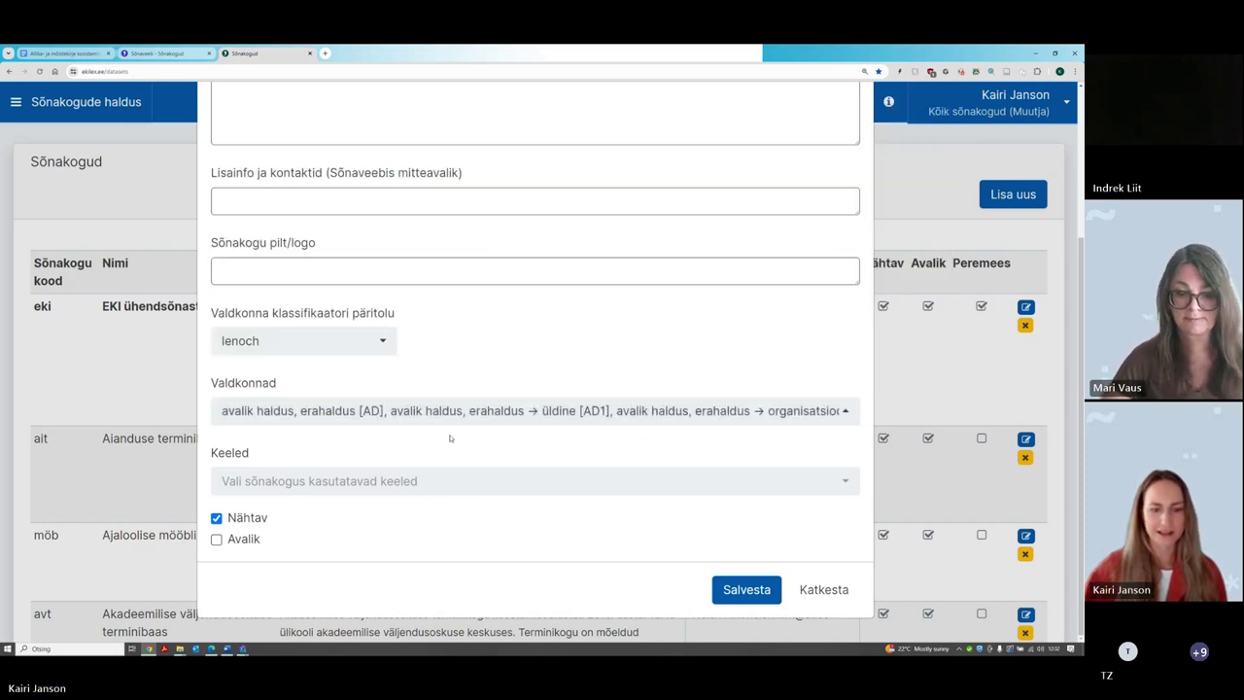
{"action": "left_click", "coordinate": [450, 439]}
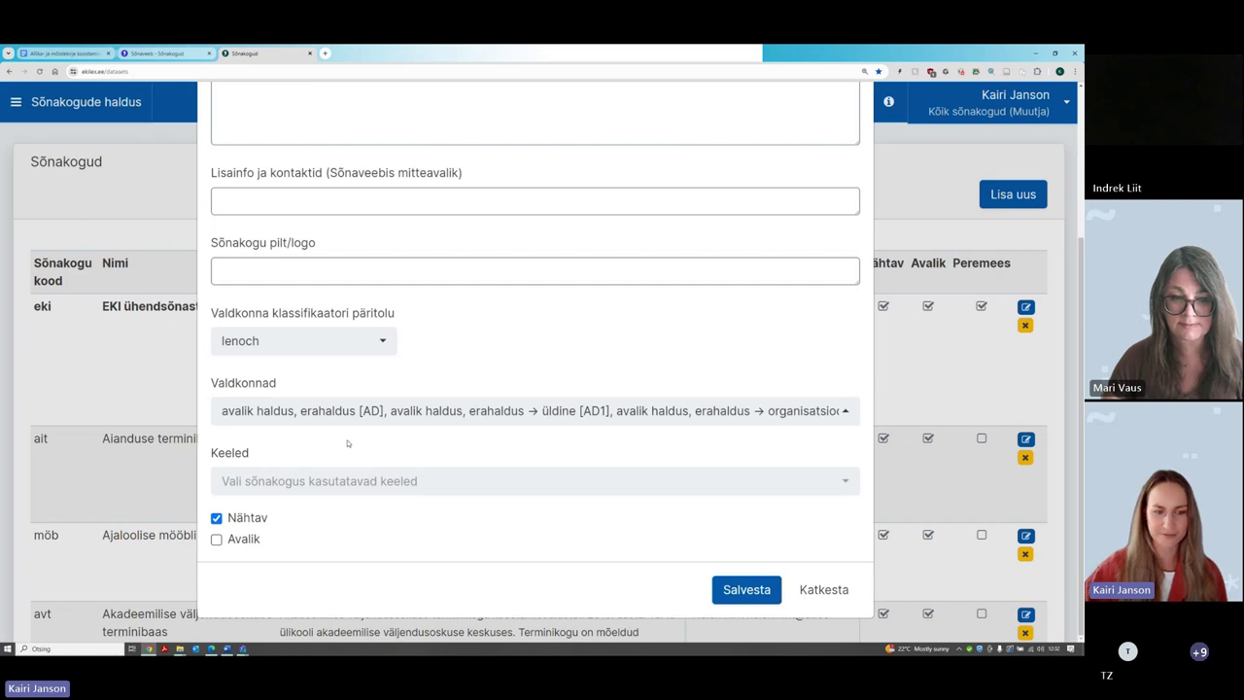
Reopen the Valdkonnad list to review the ticked lenoch domains
{"action": "left_click", "coordinate": [425, 410]}
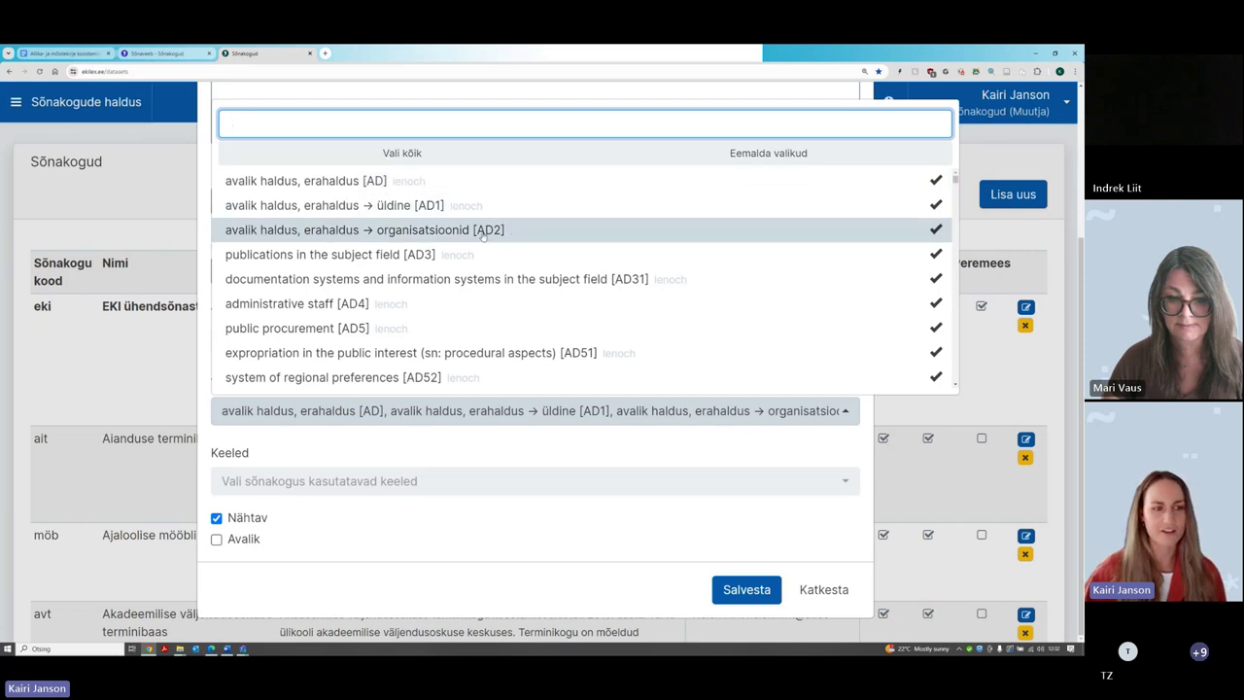
{"action": "left_click", "coordinate": [478, 437]}
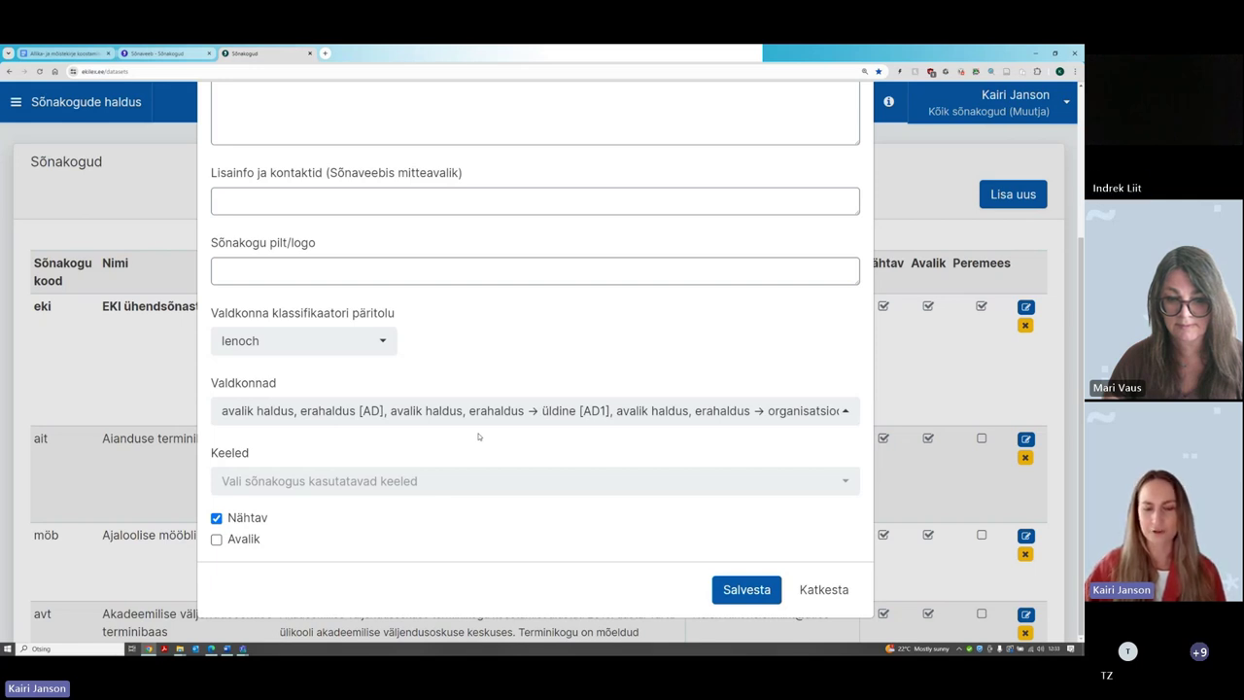
{"action": "left_click", "coordinate": [486, 412]}
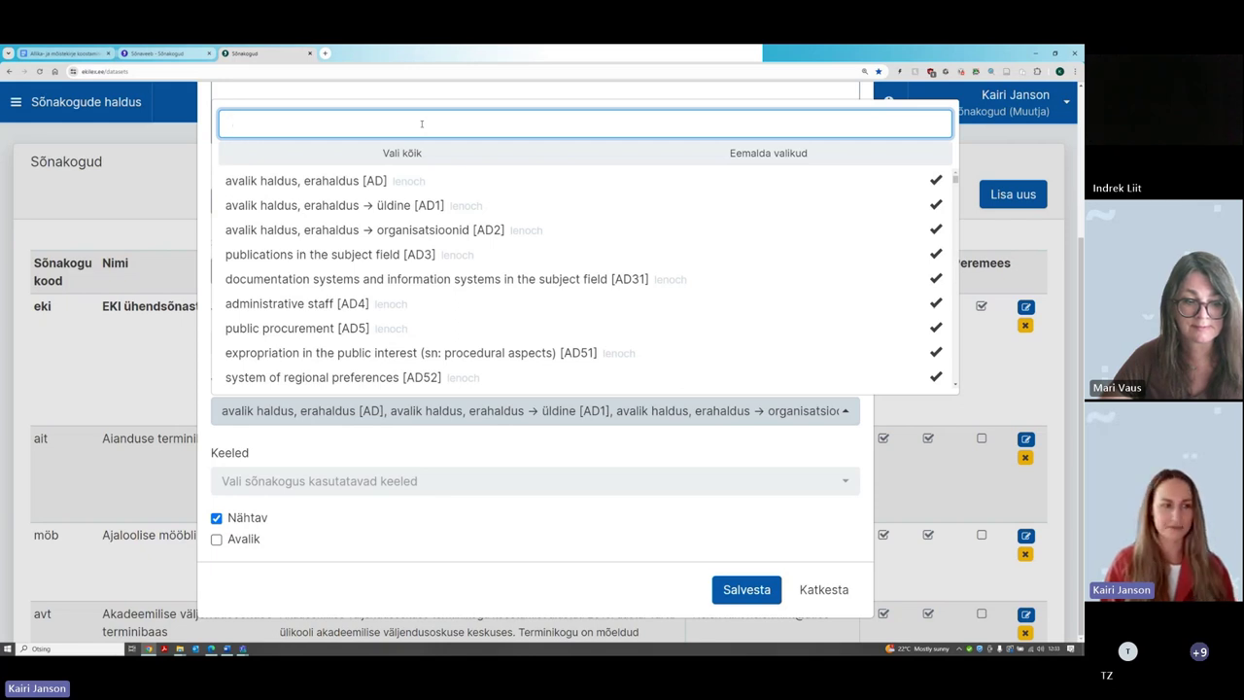
Filter domains by 'media', then 'ajak' to confirm 'kirjastamine, ajakirjandus [PG]' is selected
{"action": "type", "text": "media"}
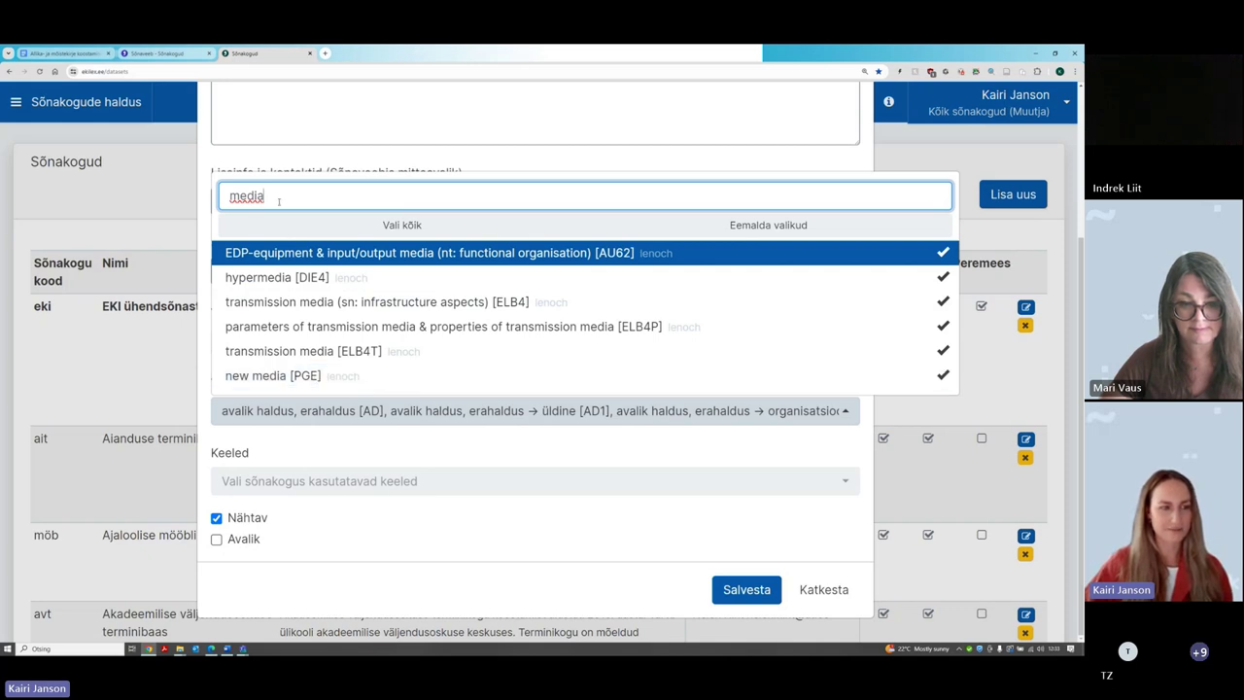
{"action": "left_click_drag", "start_coordinate": [264, 195], "coordinate": [223, 201]}
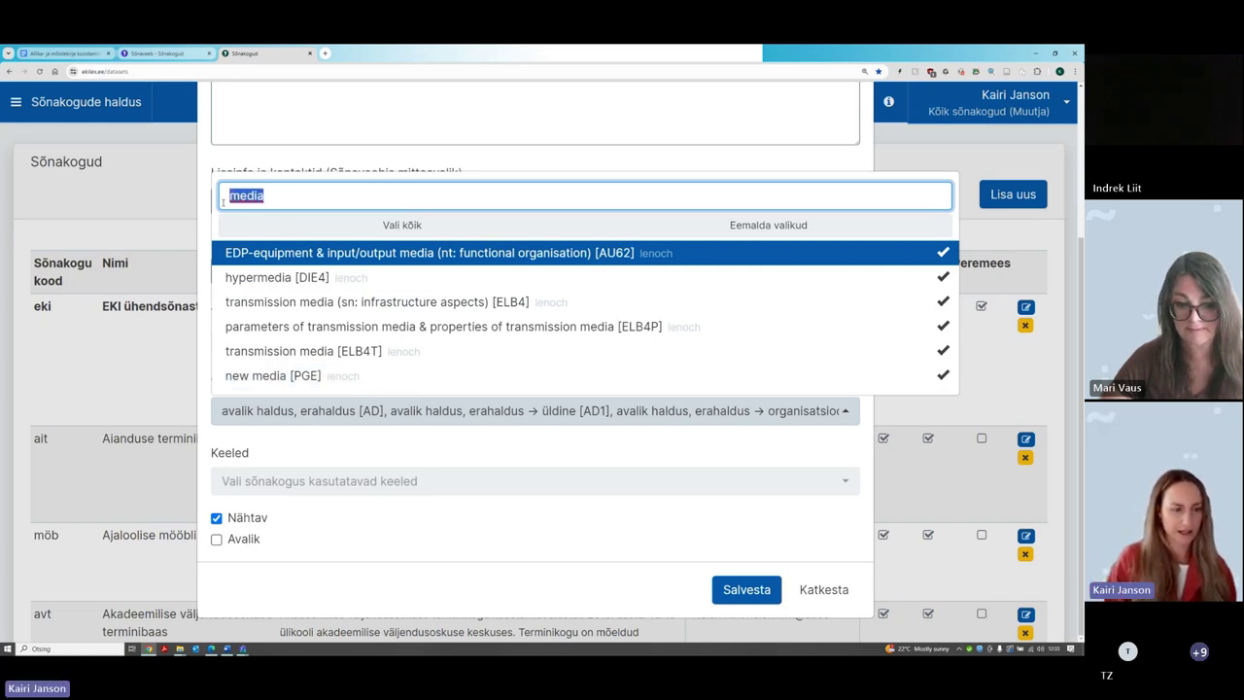
{"action": "type", "text": "ajak"}
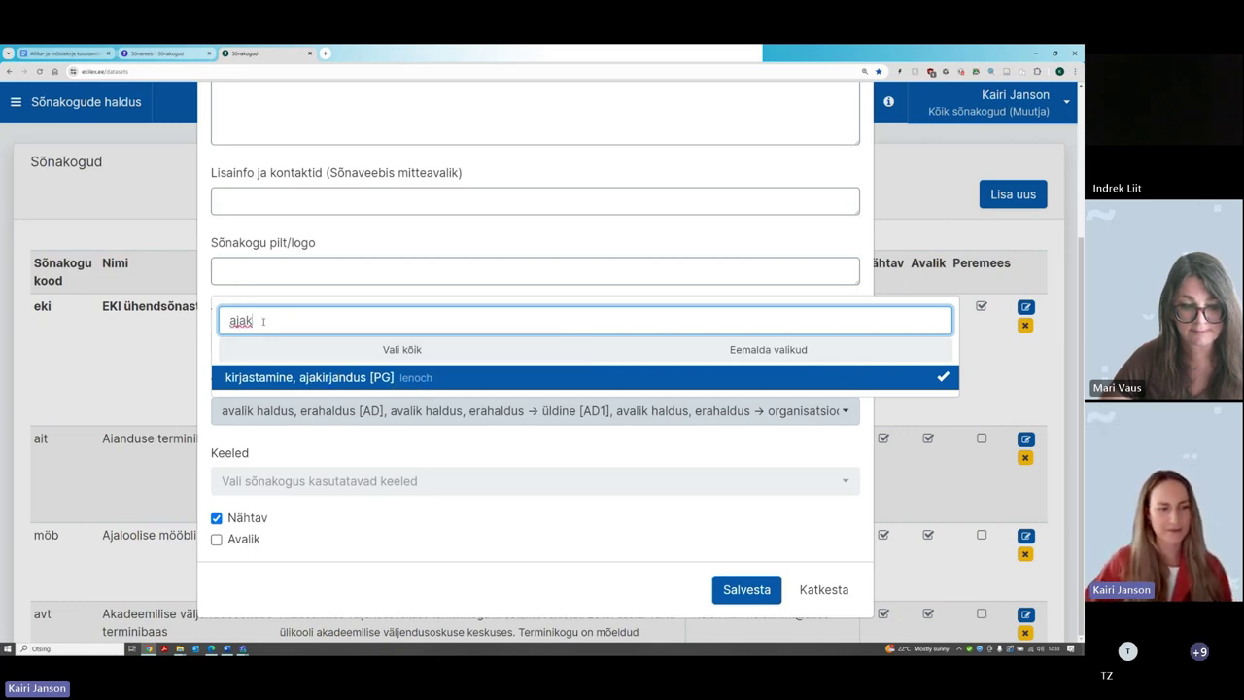
{"action": "left_click", "coordinate": [311, 446]}
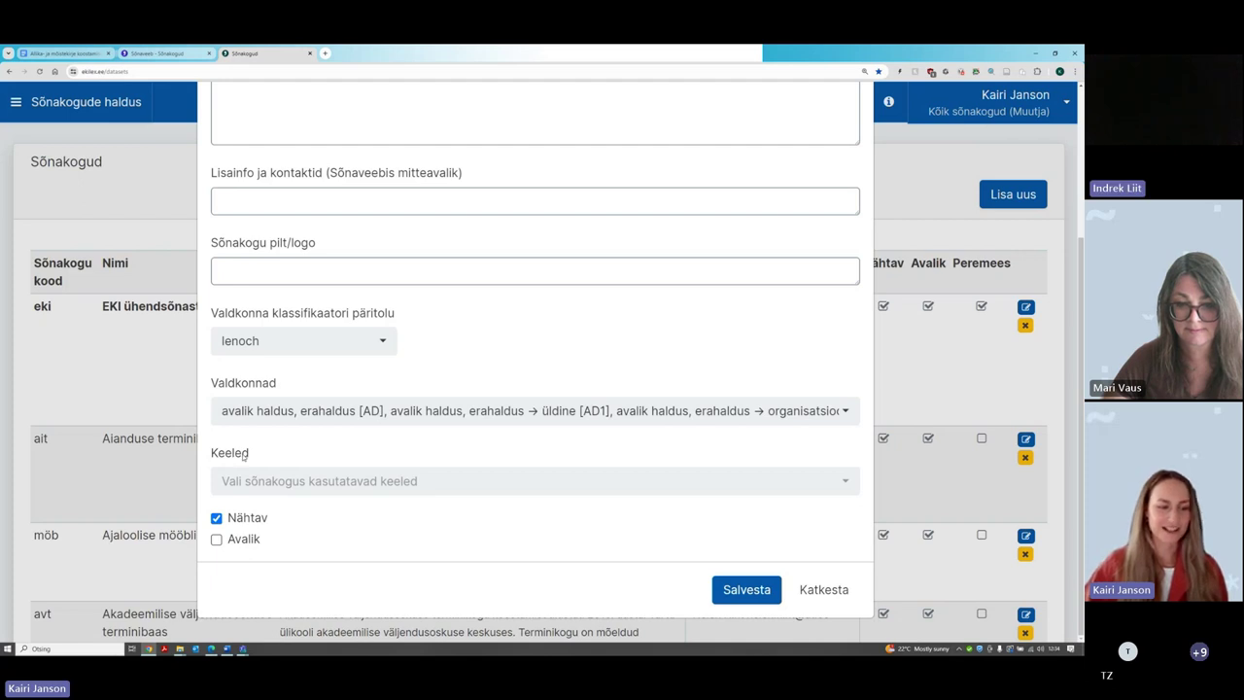
Add eesti and inglise as the dataset's languages
{"action": "left_click", "coordinate": [355, 481]}
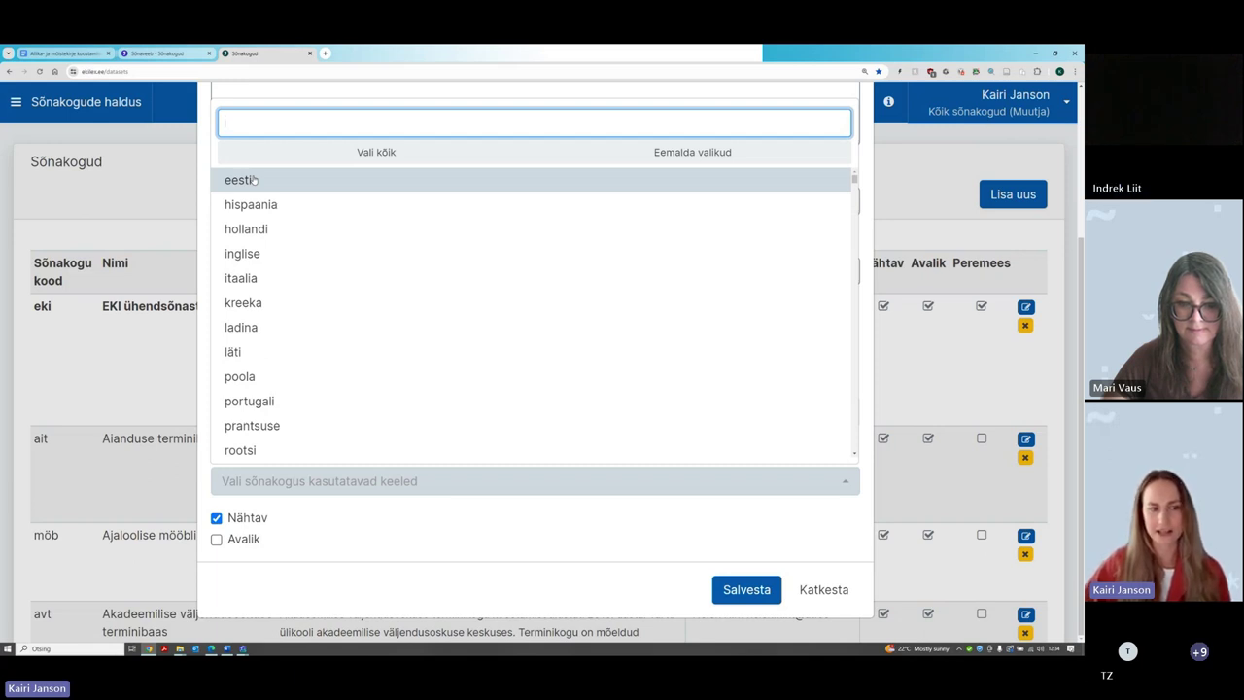
{"action": "left_click", "coordinate": [251, 180]}
{"action": "left_click", "coordinate": [245, 254]}
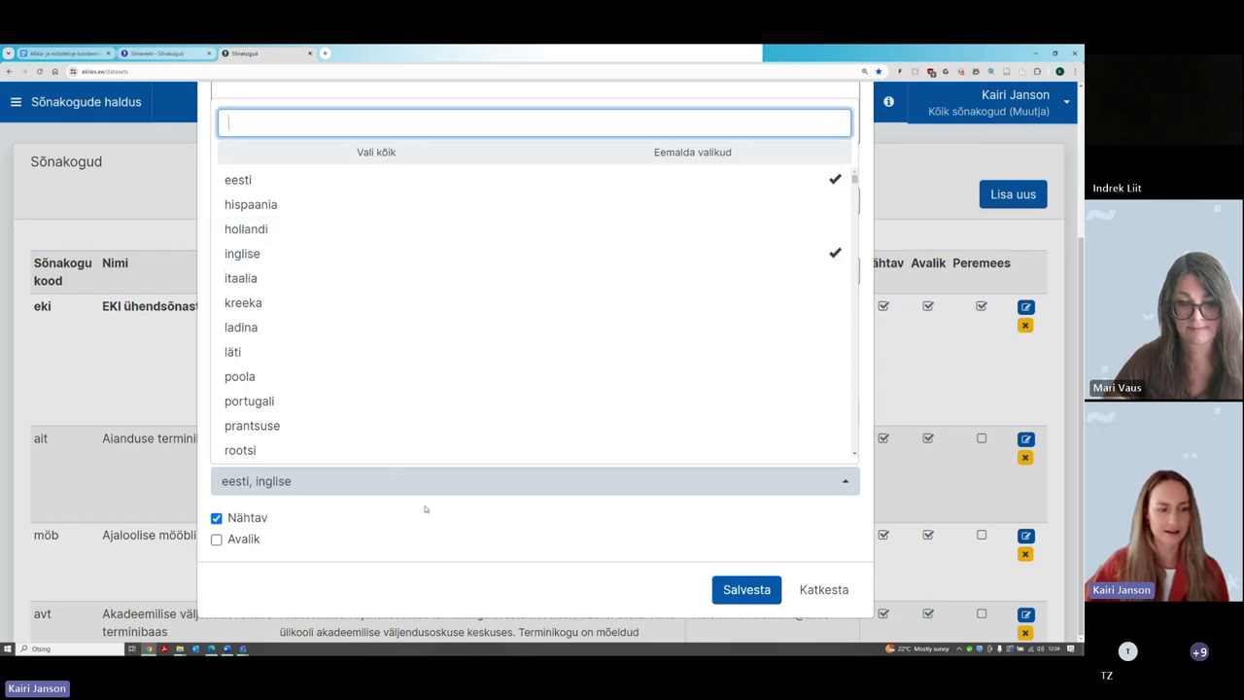
{"action": "left_click", "coordinate": [422, 521]}
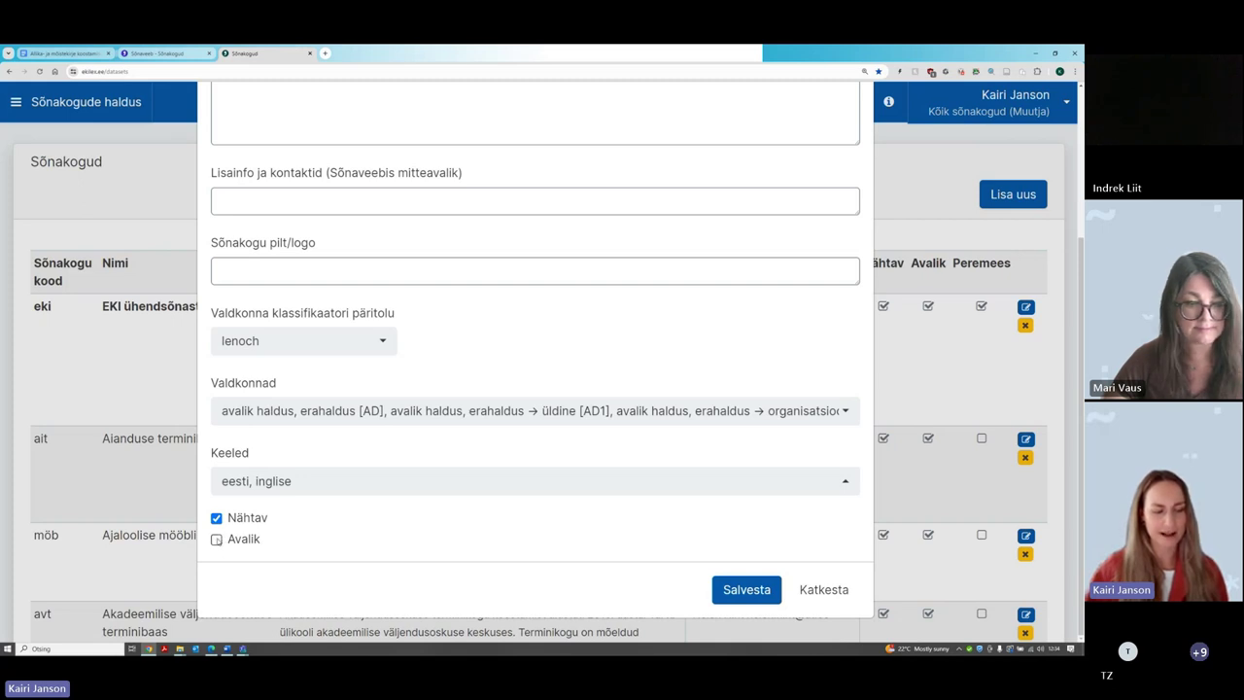
Tick the public option, review the form, then cancel it with Katkesta without saving
{"action": "left_click", "coordinate": [216, 540]}
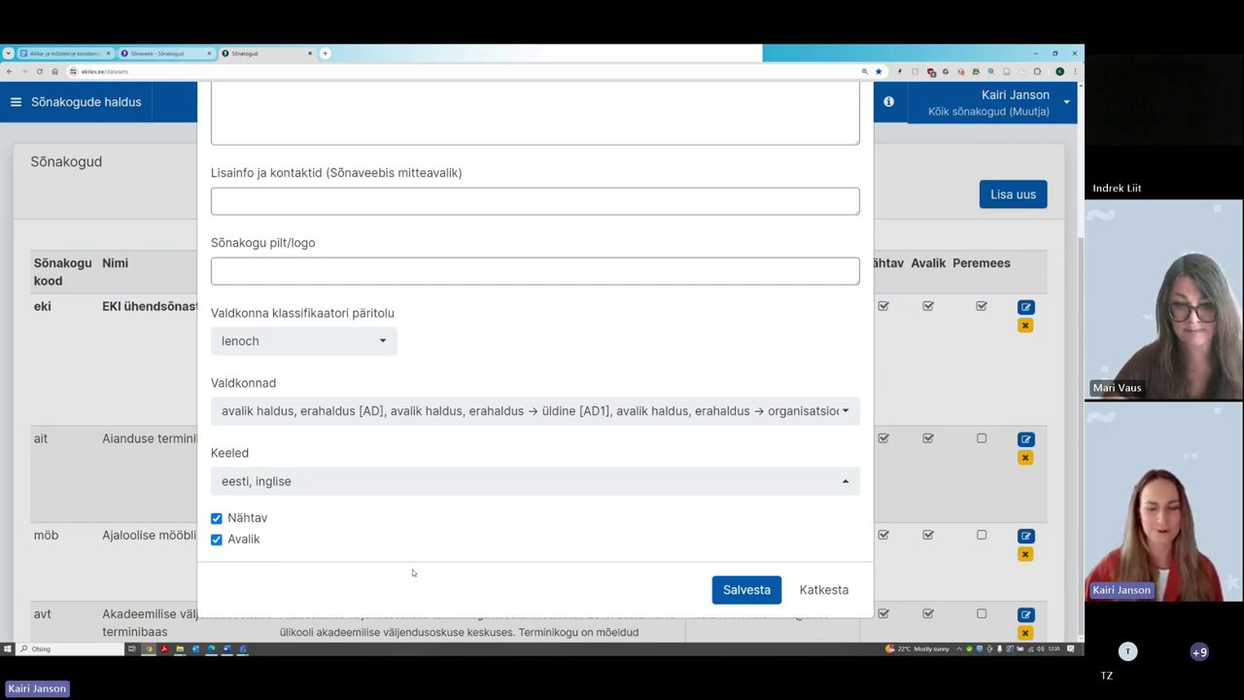
{"action": "scroll", "coordinate": [412, 573], "scroll_direction": "up", "scroll_amount": 3}
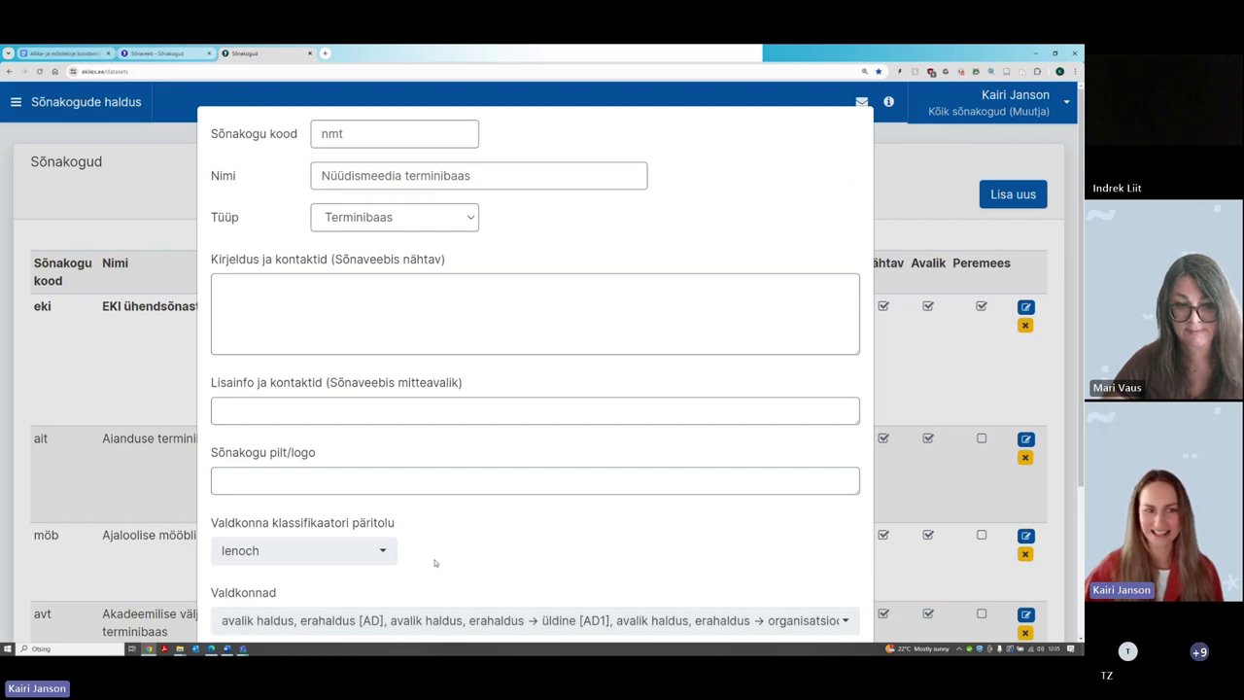
{"action": "scroll", "coordinate": [437, 560], "scroll_direction": "down", "scroll_amount": 2}
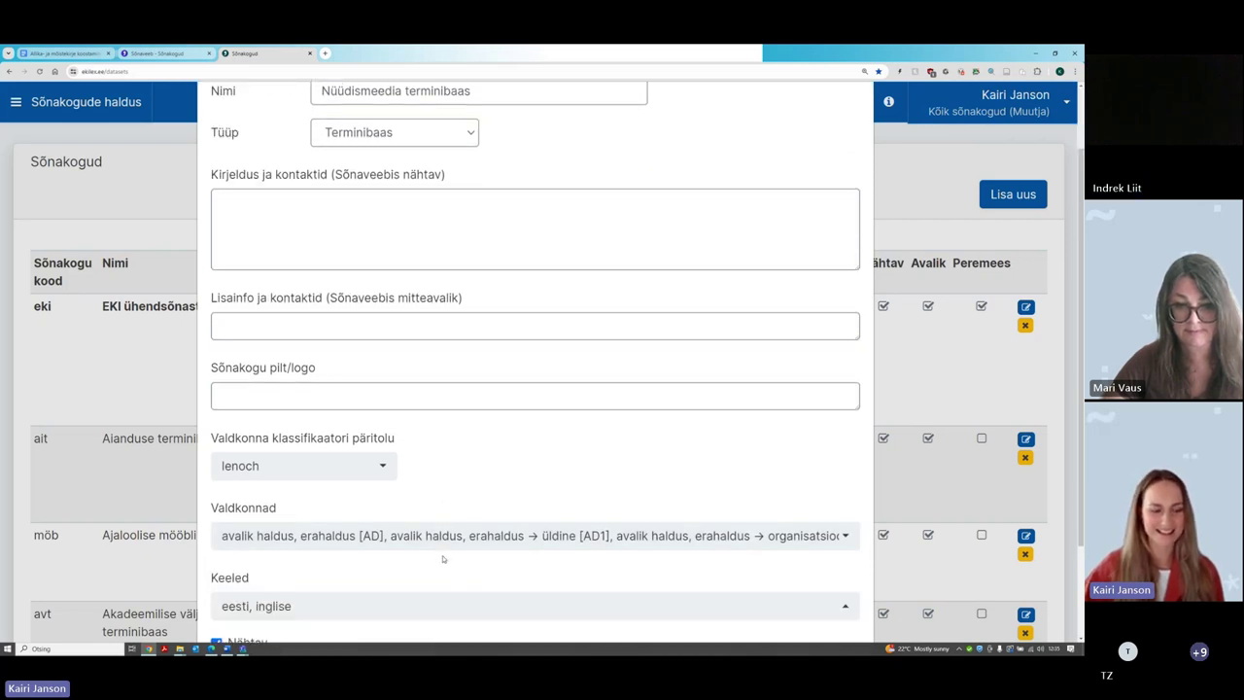
{"action": "scroll", "coordinate": [443, 559], "scroll_direction": "down", "scroll_amount": 2}
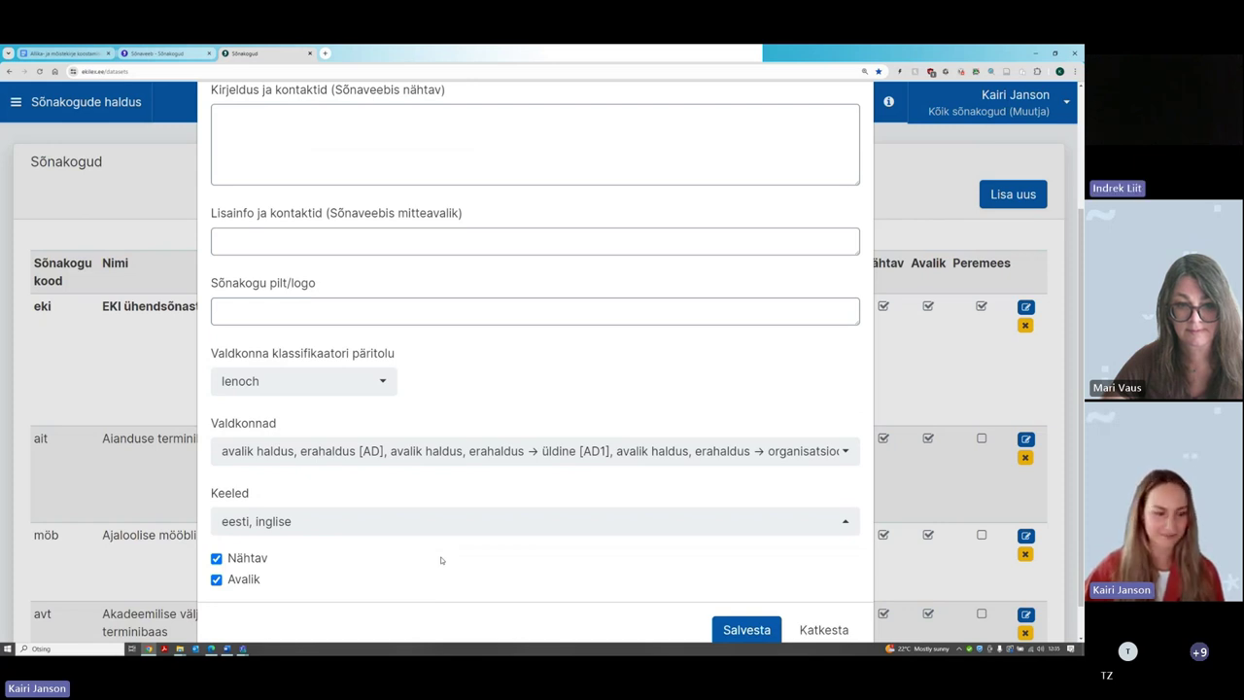
{"action": "scroll", "coordinate": [440, 560], "scroll_direction": "up", "scroll_amount": 4}
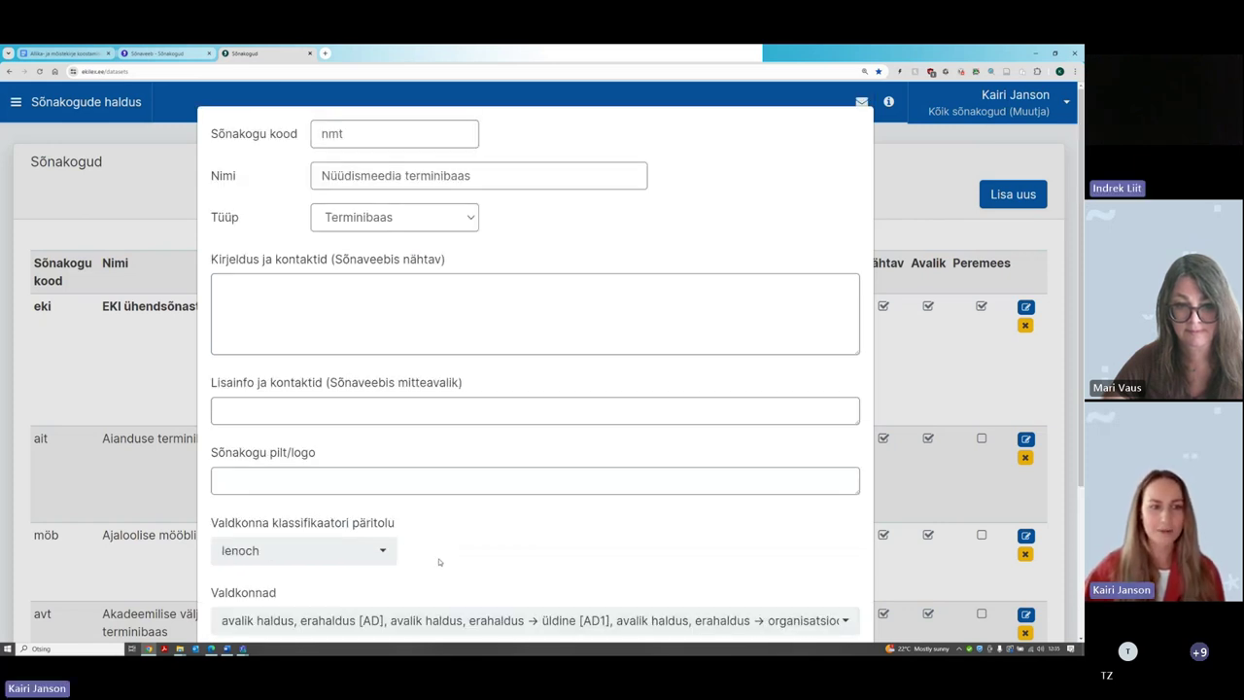
{"action": "scroll", "coordinate": [739, 468], "scroll_direction": "down", "scroll_amount": 4}
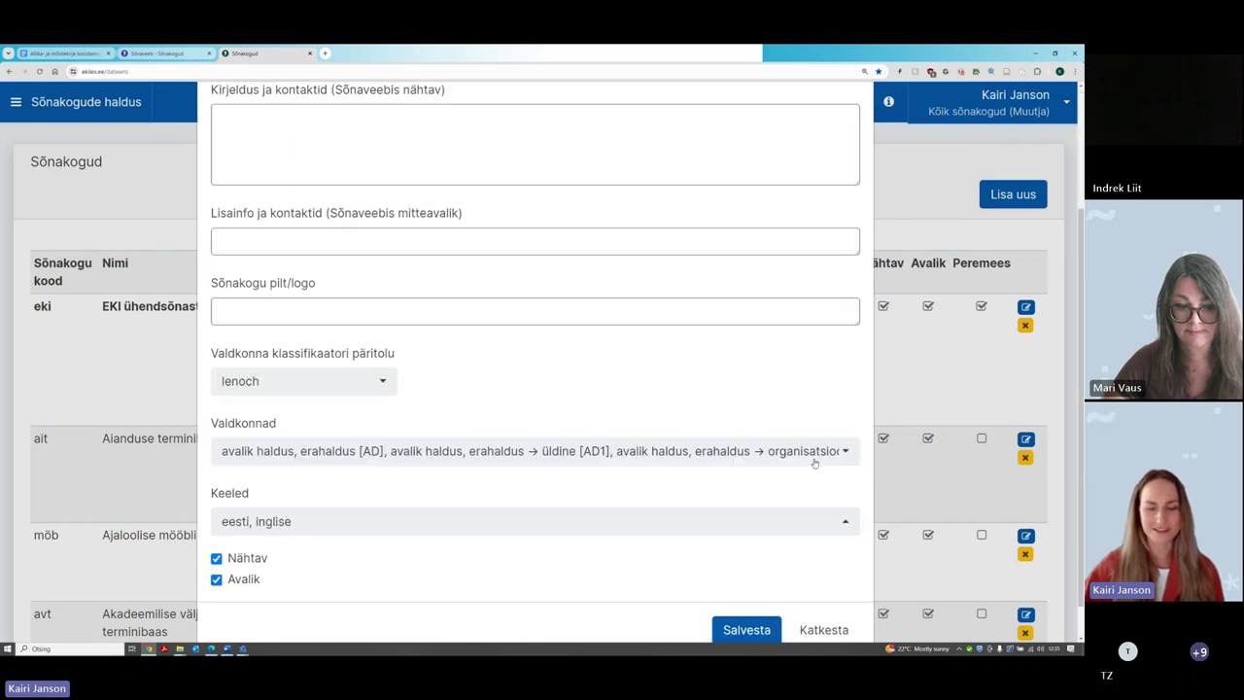
{"action": "scroll", "coordinate": [612, 532], "scroll_direction": "down", "scroll_amount": 1}
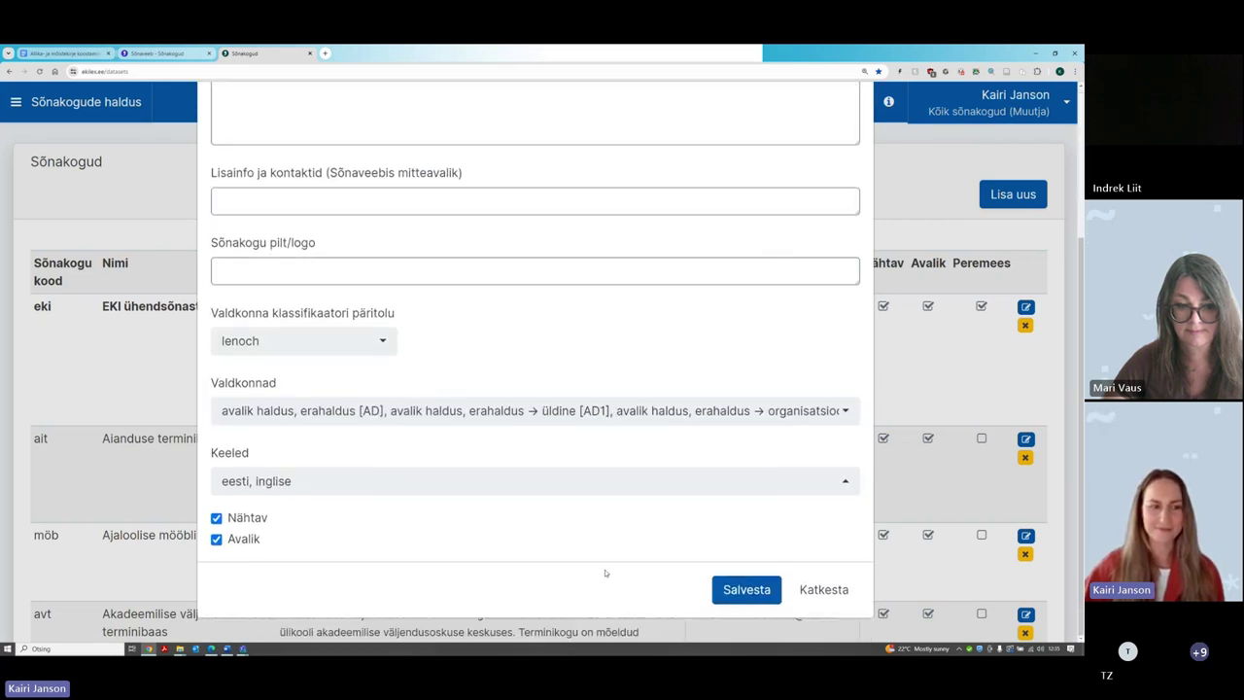
{"action": "left_click", "coordinate": [824, 590]}
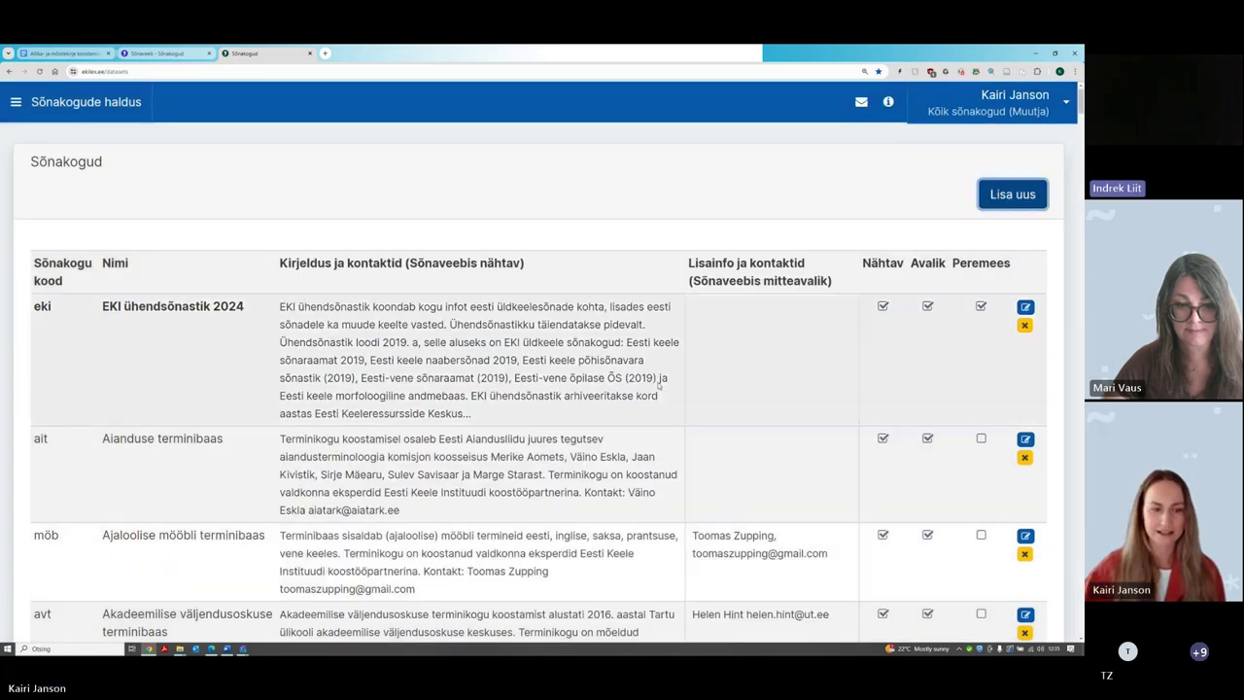
Go from the application menu to the Terminoloogid term search page
{"action": "left_click", "coordinate": [560, 379]}
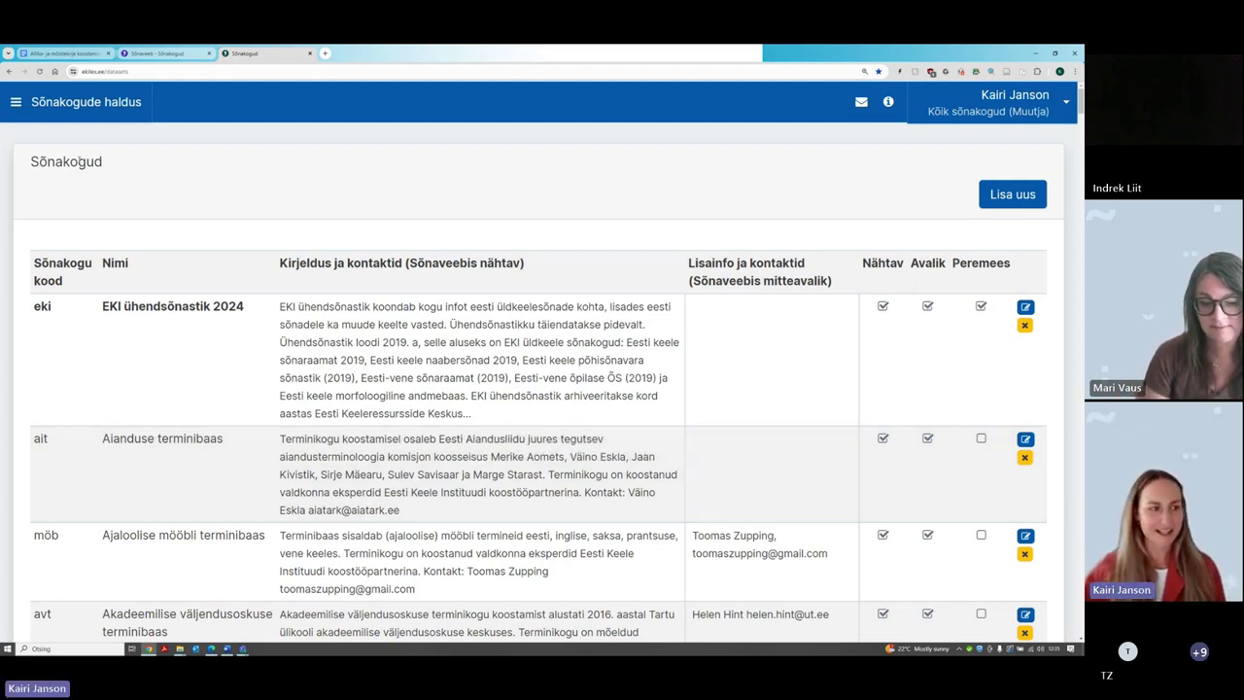
{"action": "left_click", "coordinate": [98, 101]}
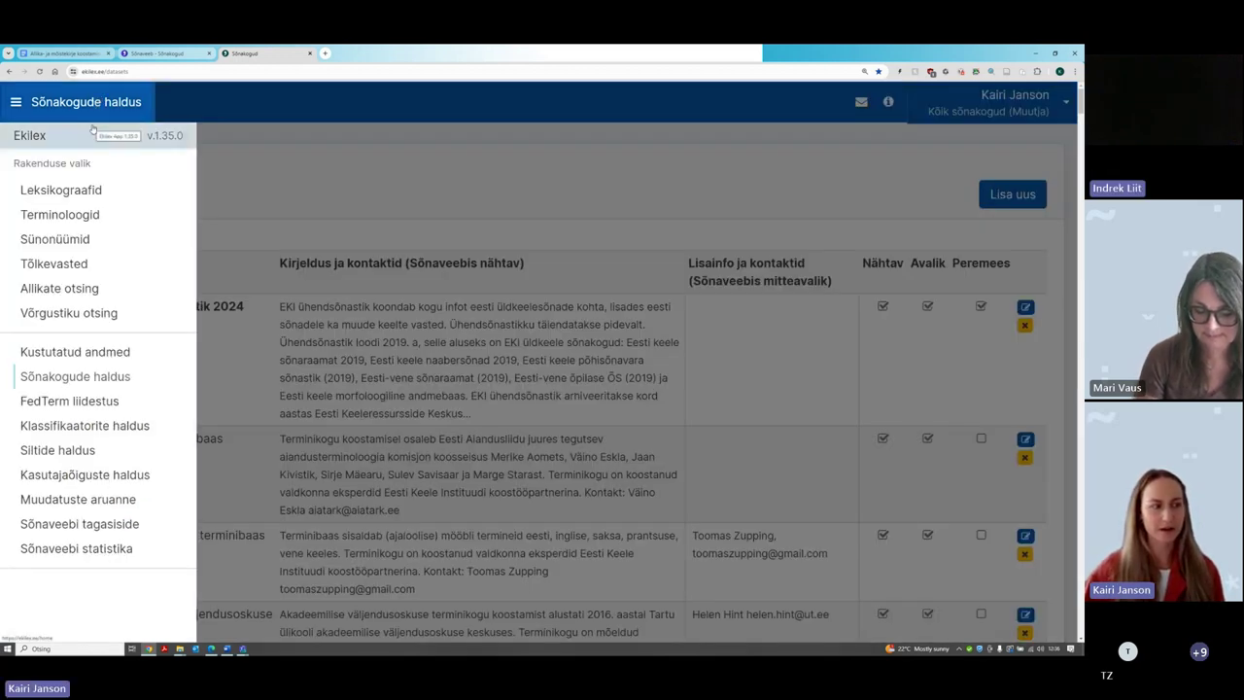
{"action": "left_click", "coordinate": [94, 111]}
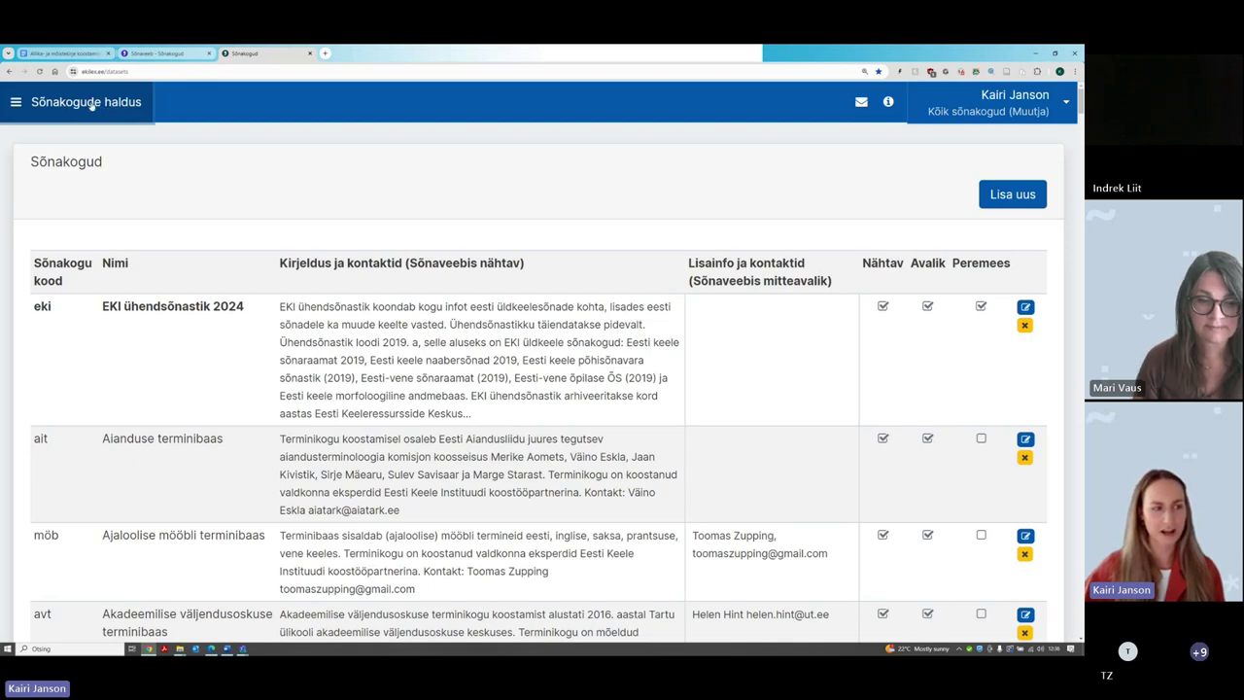
{"action": "left_click", "coordinate": [90, 105]}
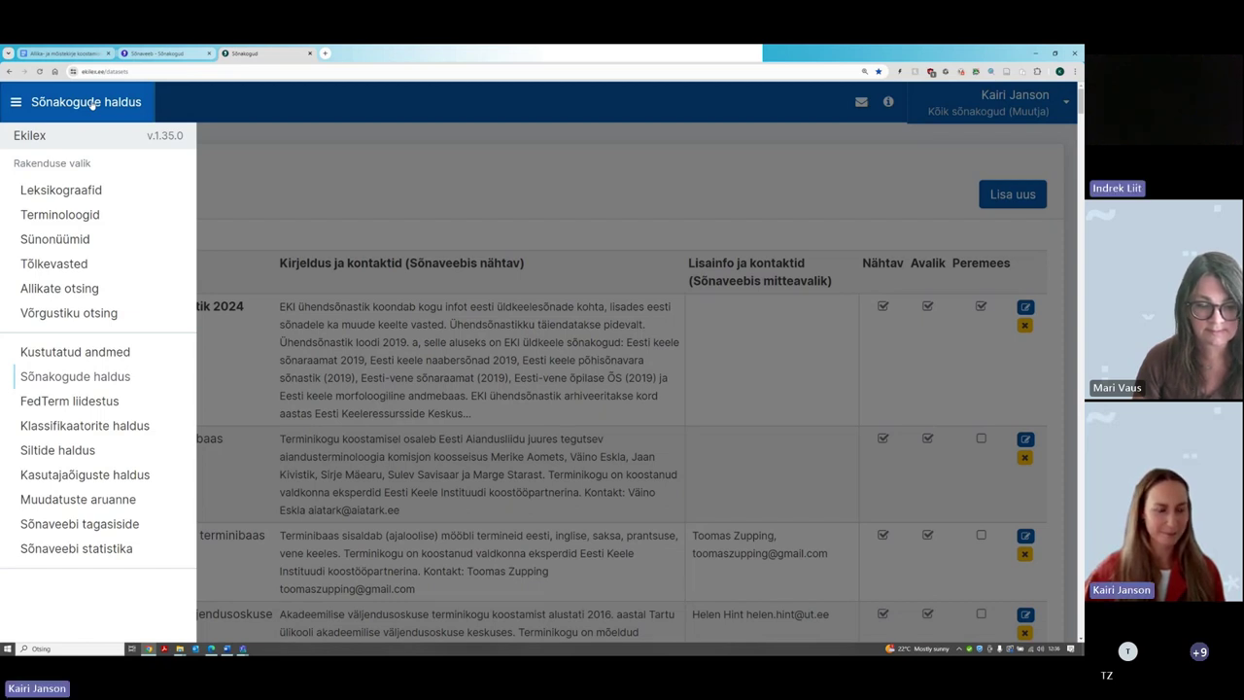
{"action": "left_click", "coordinate": [33, 214]}
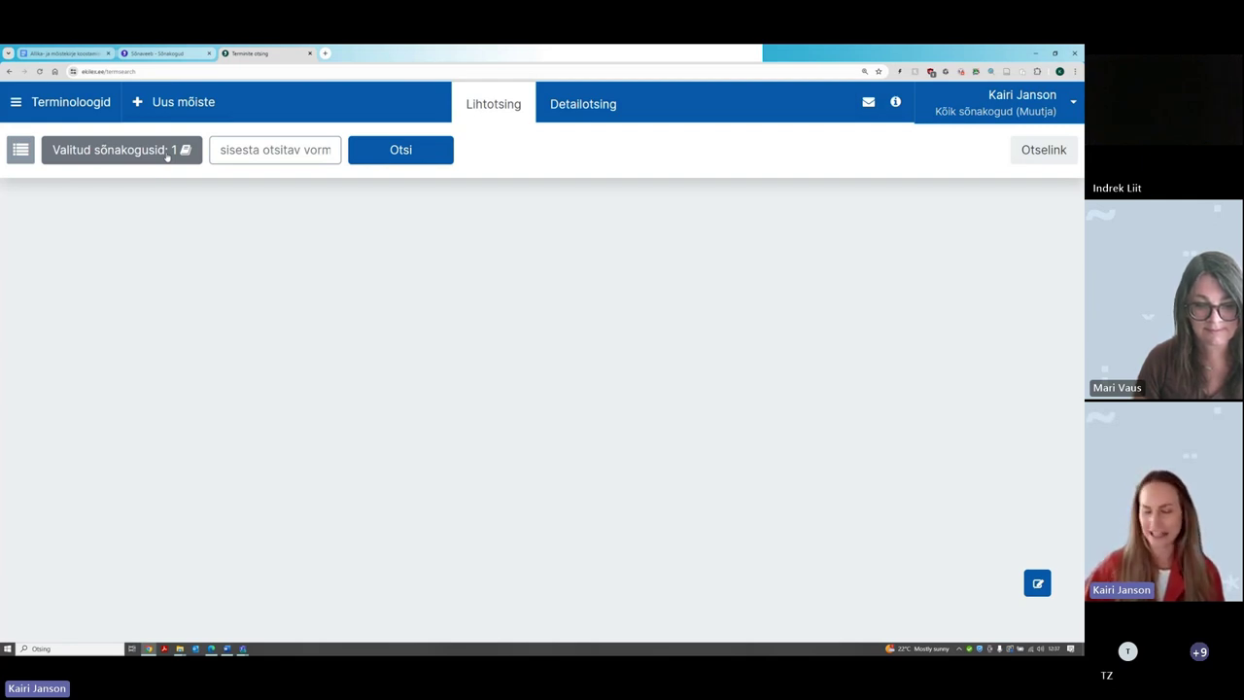
Bring up the dataset selection dialog to choose which term bases to search
{"action": "left_click", "coordinate": [136, 148]}
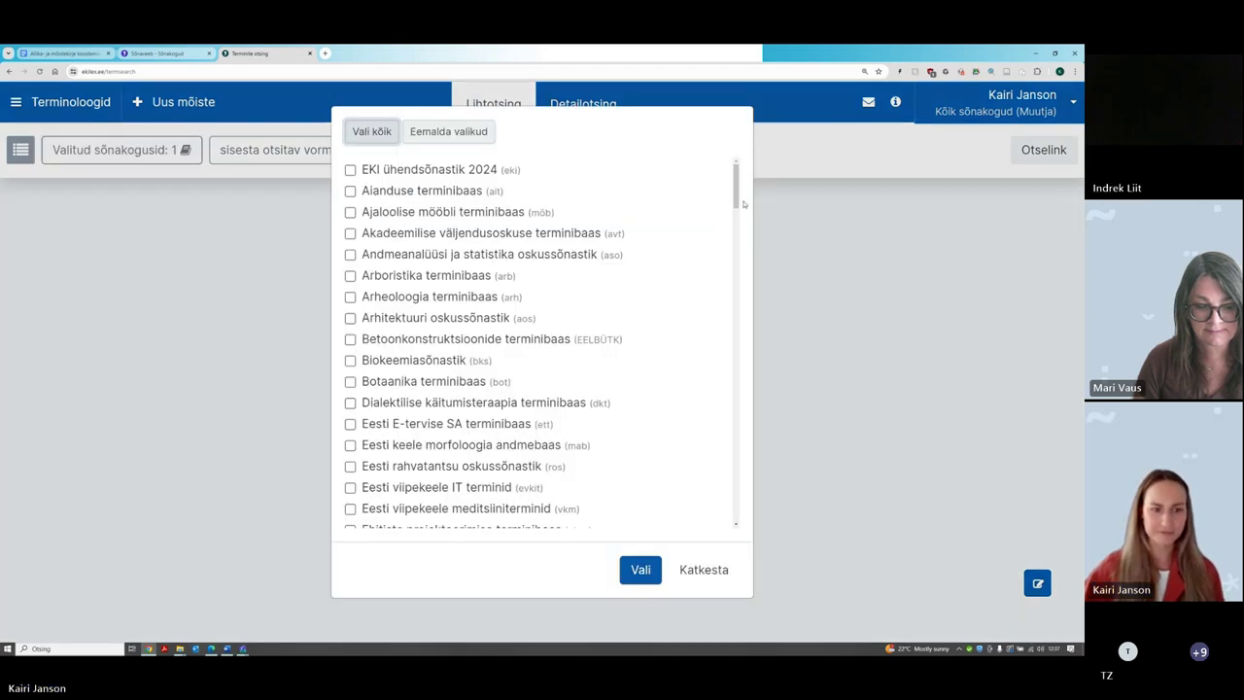
Tick all term bases with Vali kõik, then clear every selection with Eemalda valikud
{"action": "scroll", "coordinate": [664, 247], "scroll_direction": "down", "scroll_amount": 4}
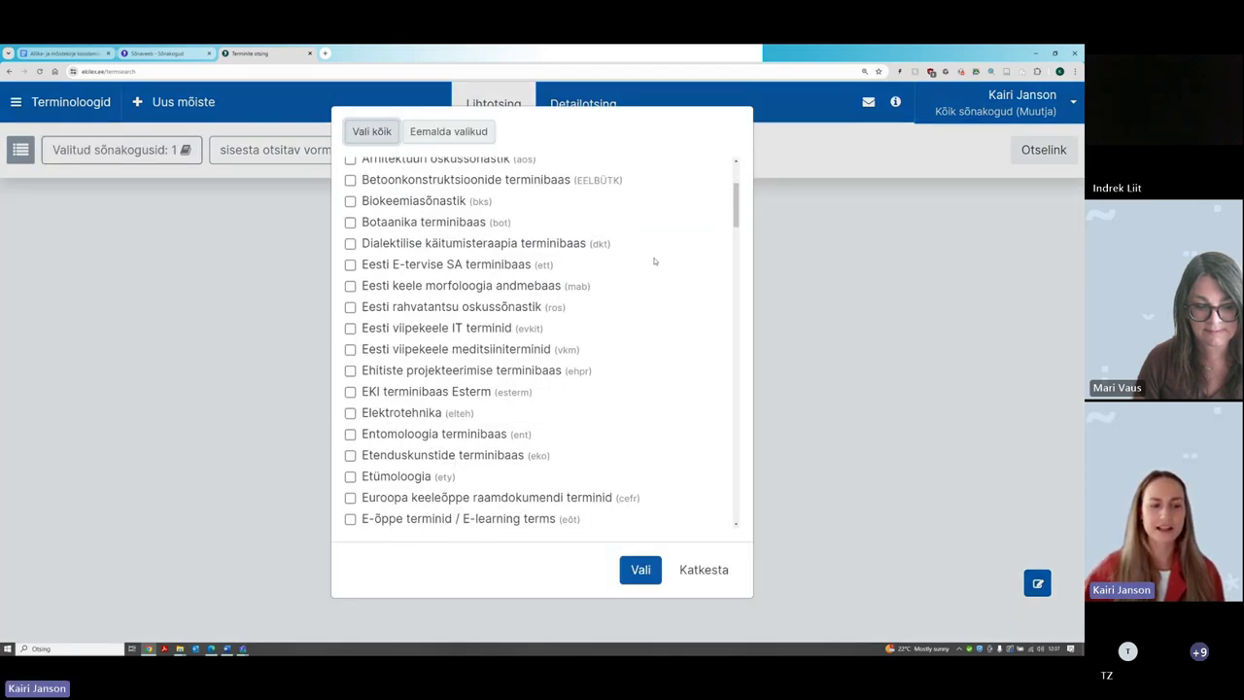
{"action": "scroll", "coordinate": [631, 287], "scroll_direction": "down", "scroll_amount": 2}
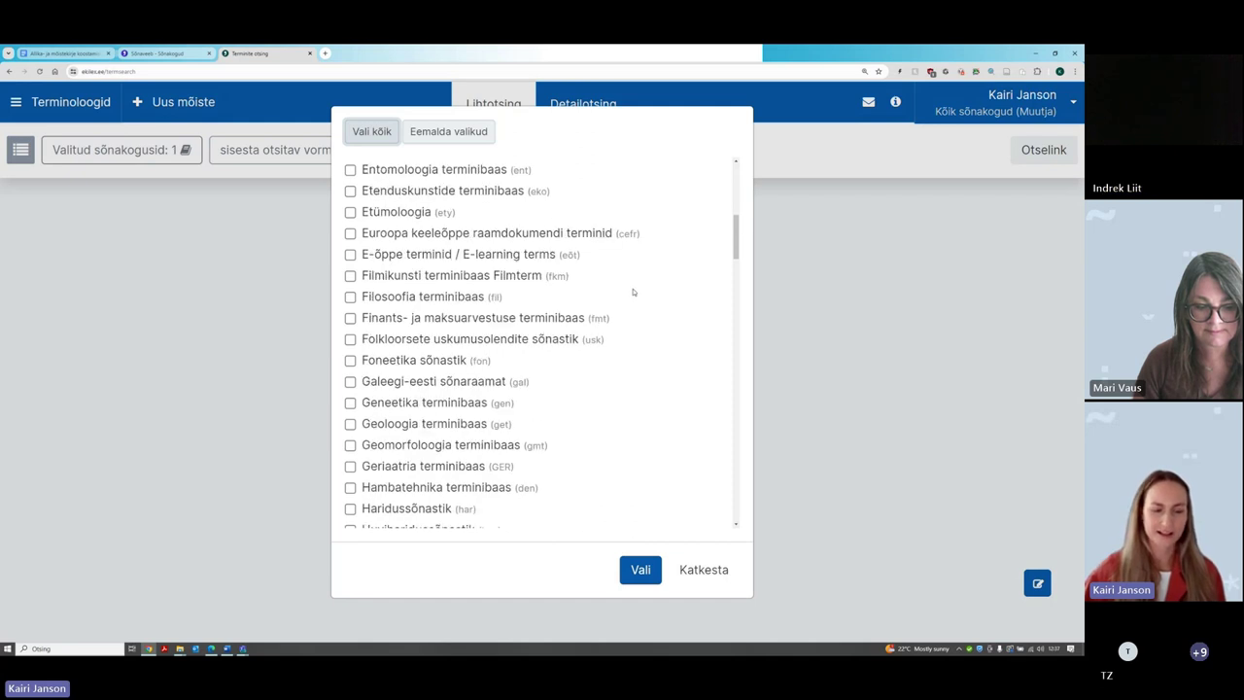
{"action": "scroll", "coordinate": [633, 292], "scroll_direction": "down", "scroll_amount": 1}
{"action": "scroll", "coordinate": [633, 292], "scroll_direction": "down", "scroll_amount": 2}
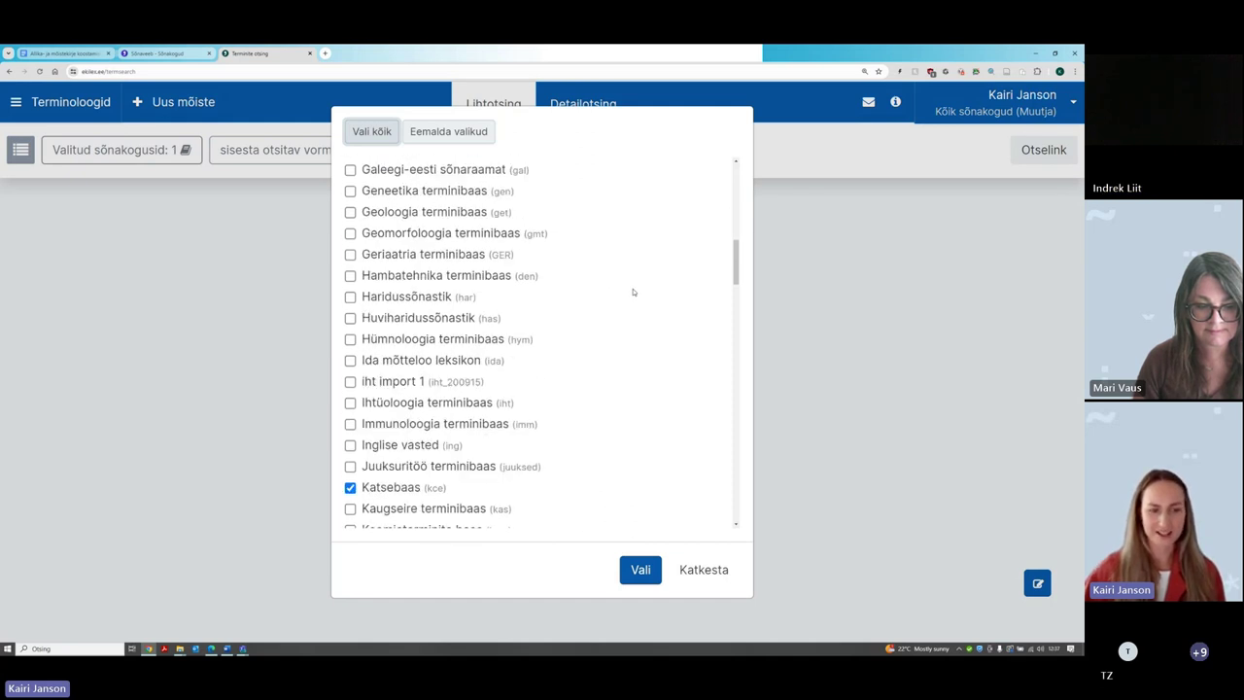
{"action": "scroll", "coordinate": [633, 292], "scroll_direction": "down", "scroll_amount": 2}
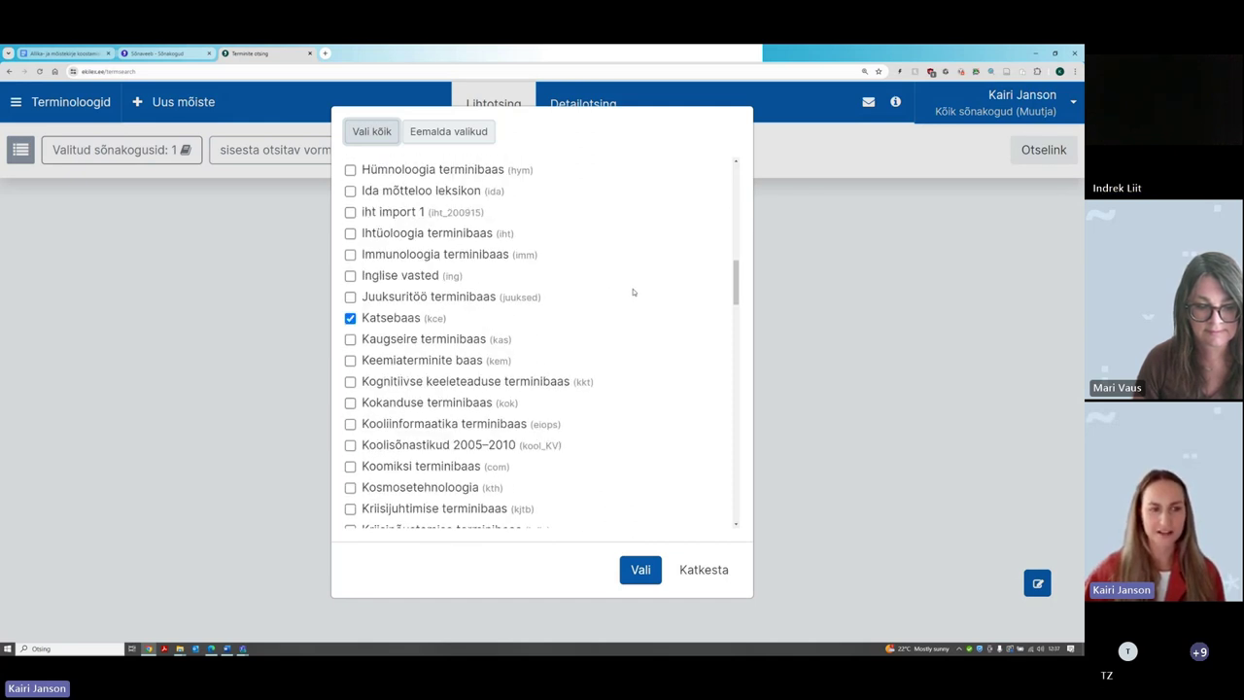
{"action": "left_click", "coordinate": [385, 136]}
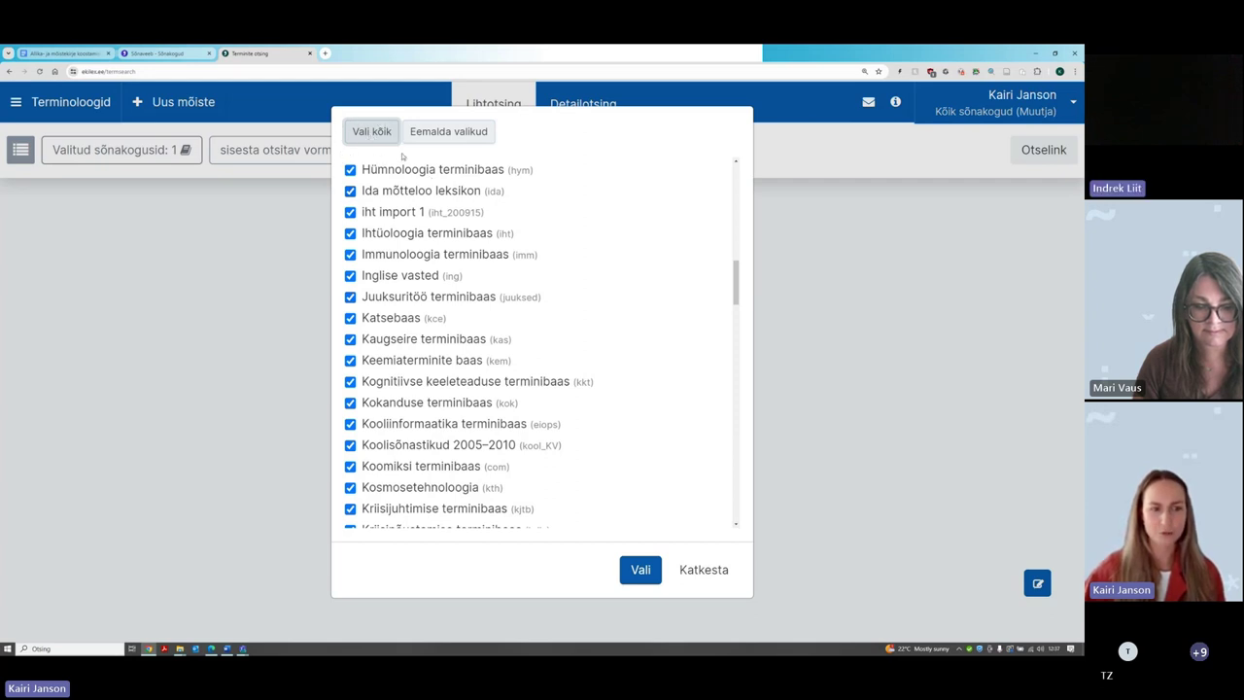
{"action": "scroll", "coordinate": [547, 255], "scroll_direction": "down", "scroll_amount": 2}
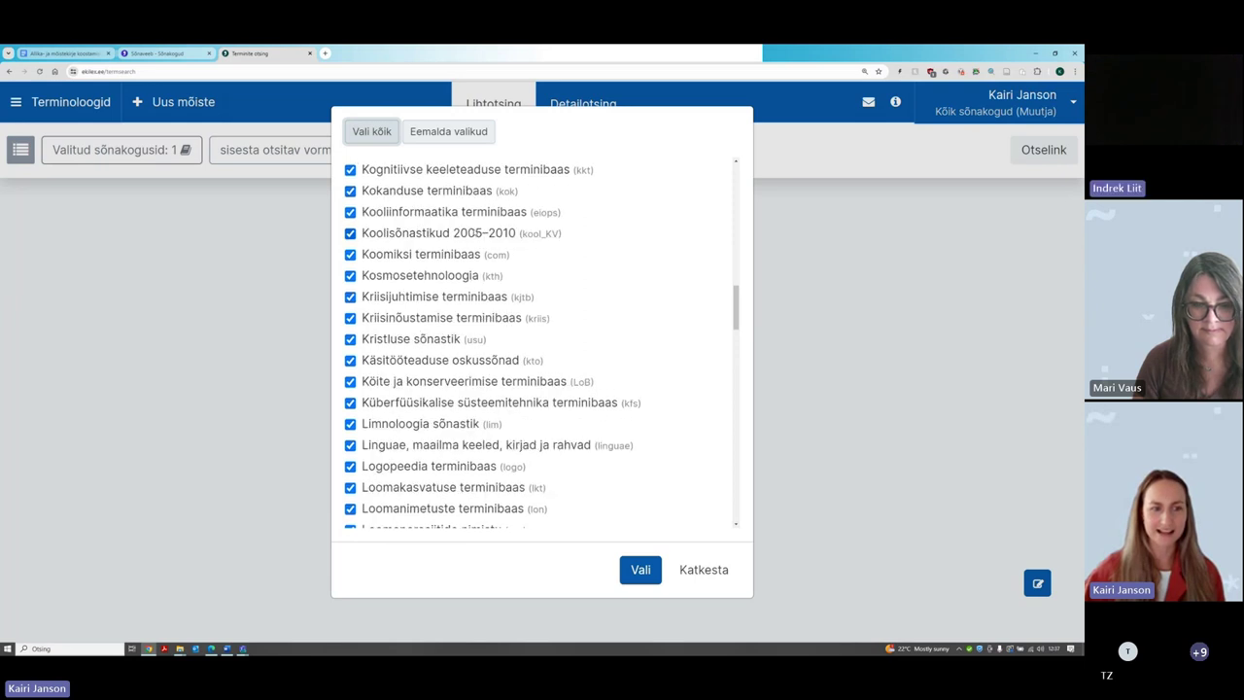
{"action": "scroll", "coordinate": [539, 273], "scroll_direction": "down", "scroll_amount": 1}
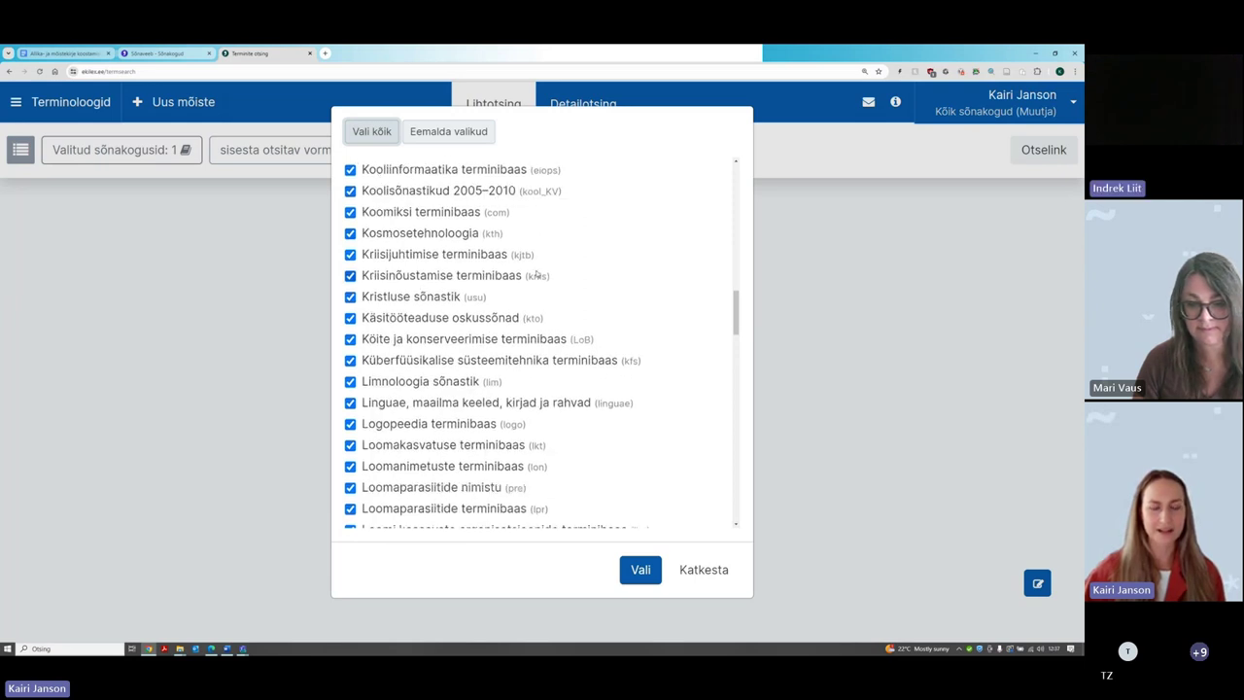
{"action": "scroll", "coordinate": [536, 275], "scroll_direction": "down", "scroll_amount": 3}
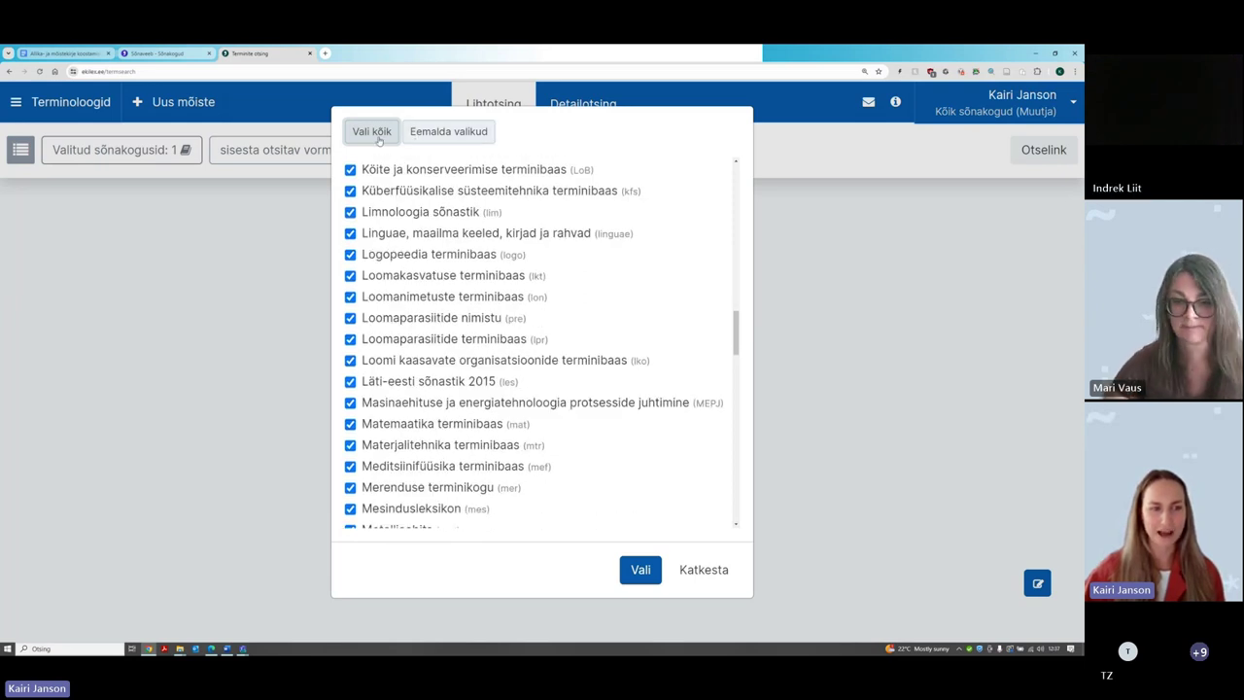
{"action": "left_click", "coordinate": [451, 136]}
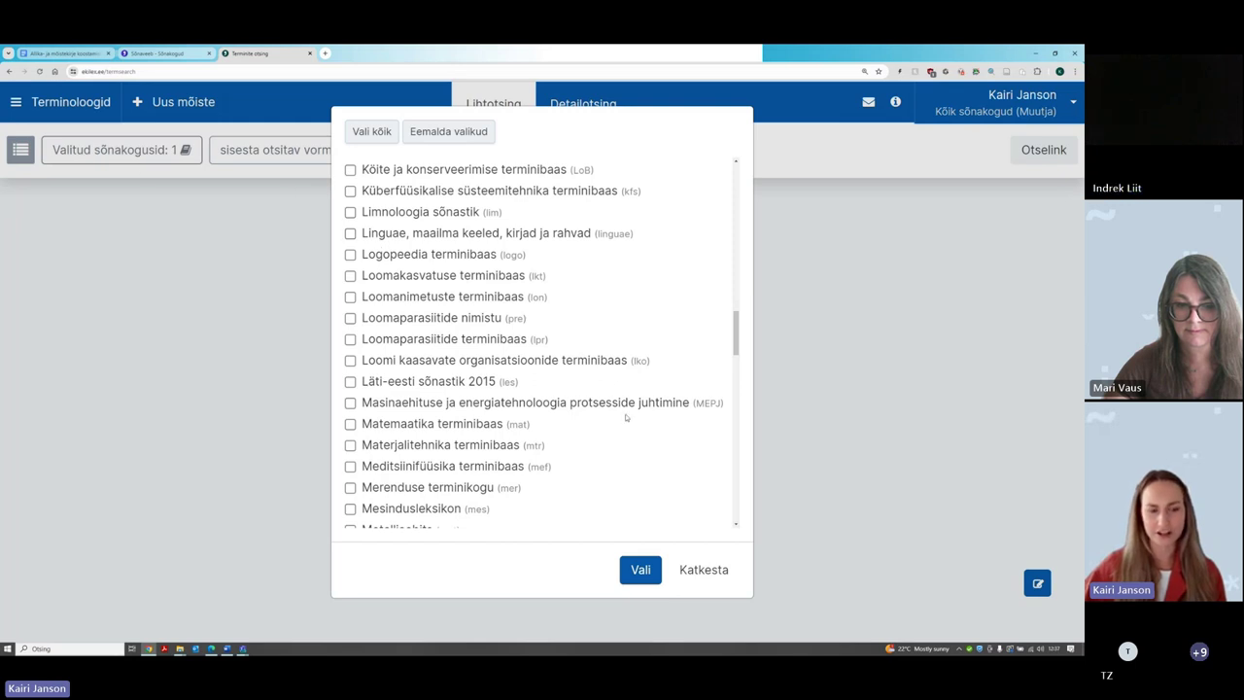
Tick only EKI terminibaas Esterm in the dictionary list and confirm the choice with Vali
{"action": "scroll", "coordinate": [501, 321], "scroll_direction": "down", "scroll_amount": 2}
{"action": "scroll", "coordinate": [501, 321], "scroll_direction": "down", "scroll_amount": 3}
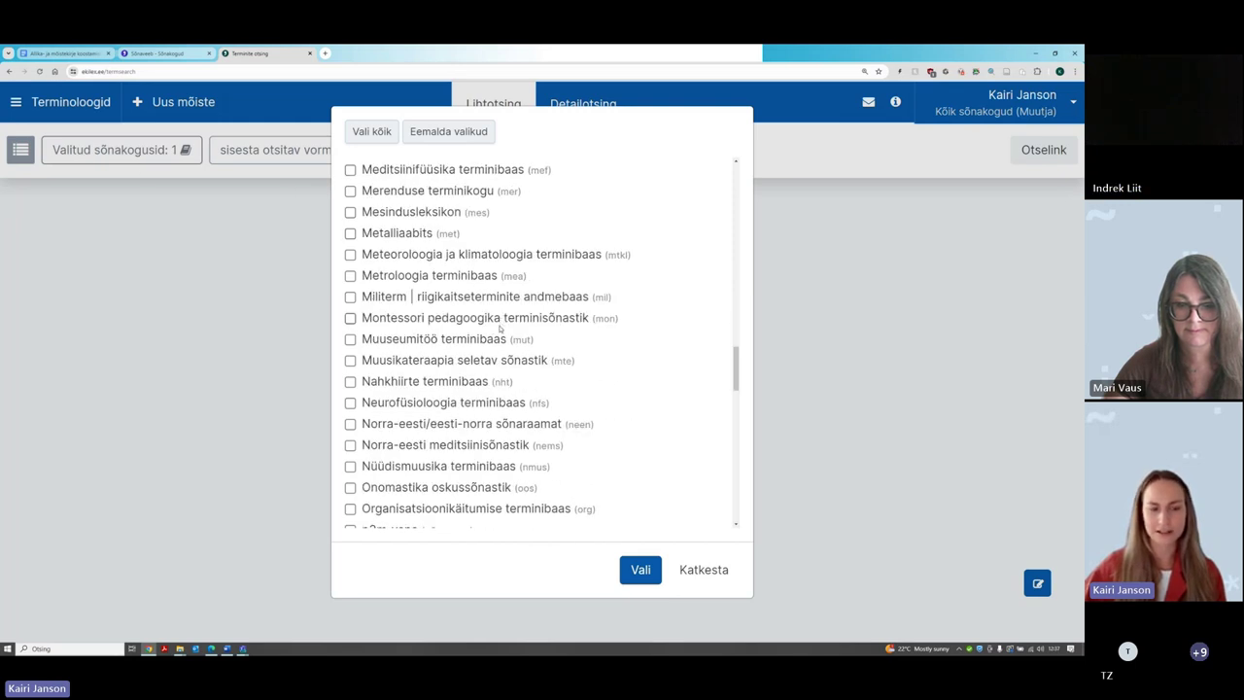
{"action": "scroll", "coordinate": [500, 329], "scroll_direction": "down", "scroll_amount": 4}
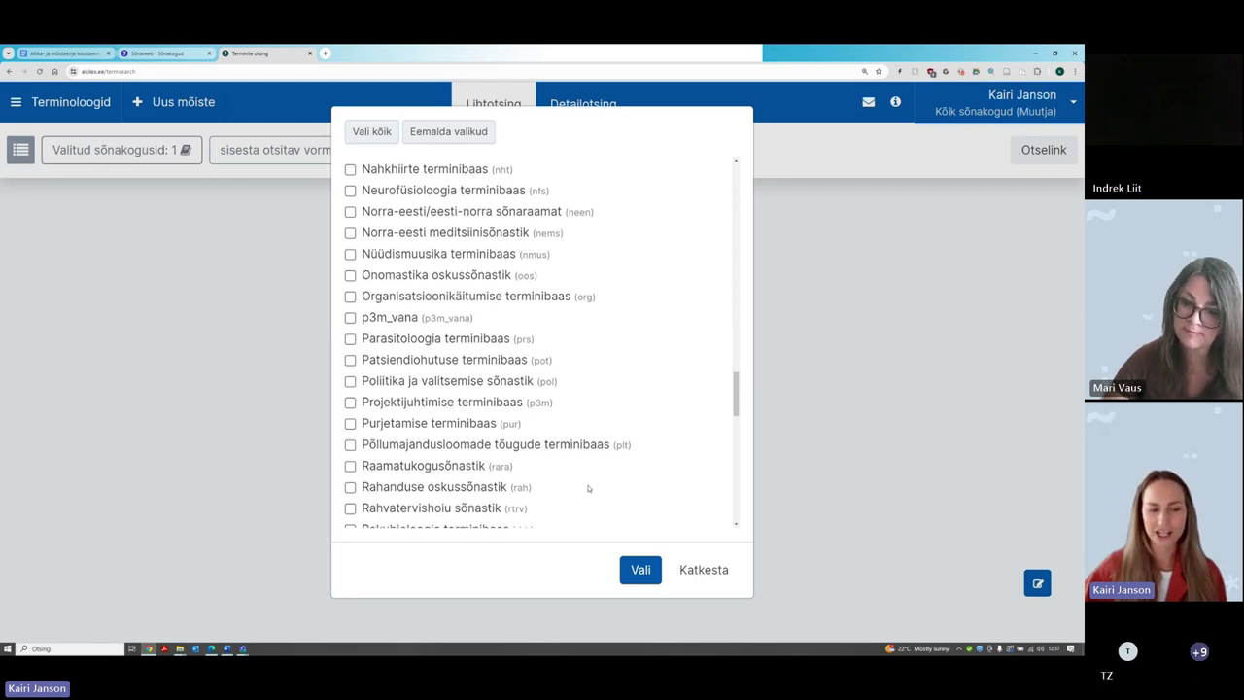
{"action": "scroll", "coordinate": [588, 489], "scroll_direction": "down", "scroll_amount": 3}
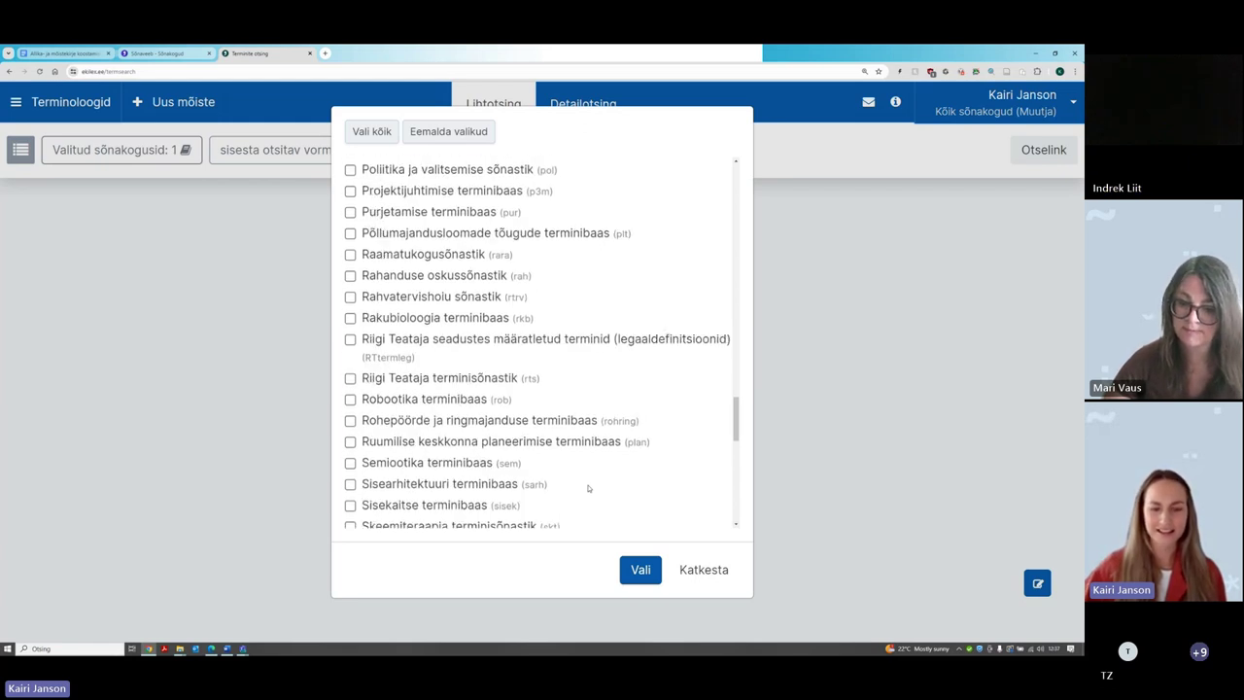
{"action": "scroll", "coordinate": [588, 489], "scroll_direction": "down", "scroll_amount": 2}
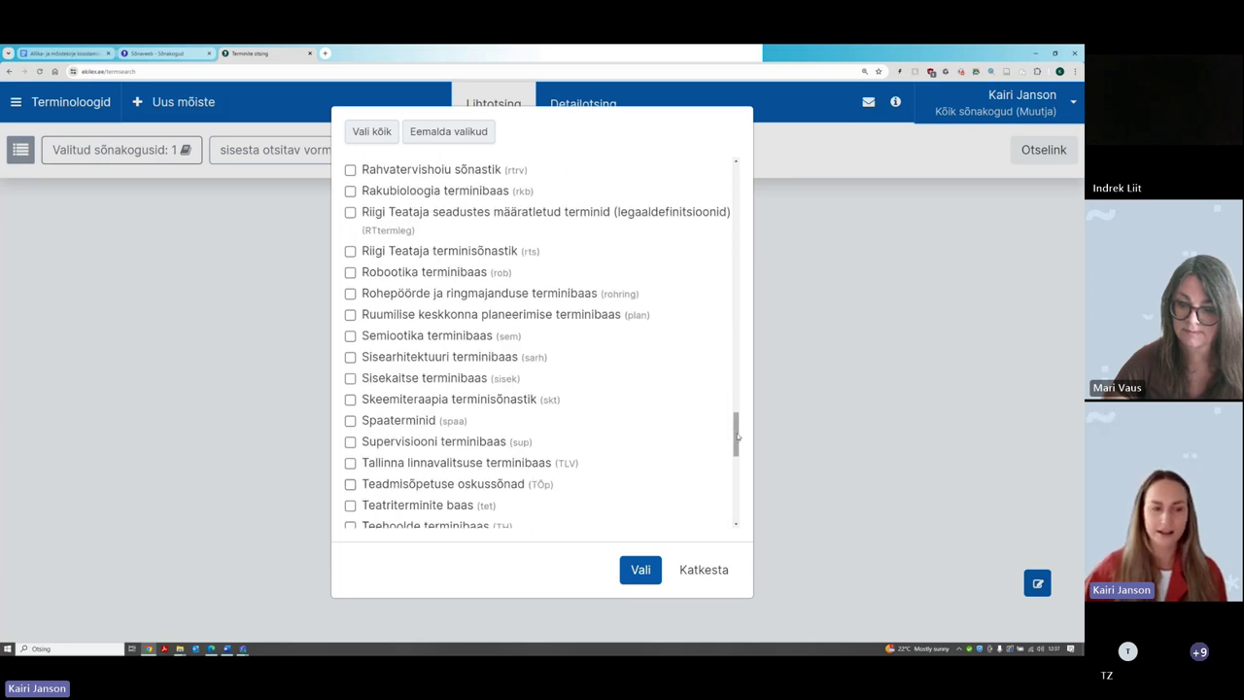
{"action": "left_click_drag", "start_coordinate": [738, 437], "coordinate": [762, 201]}
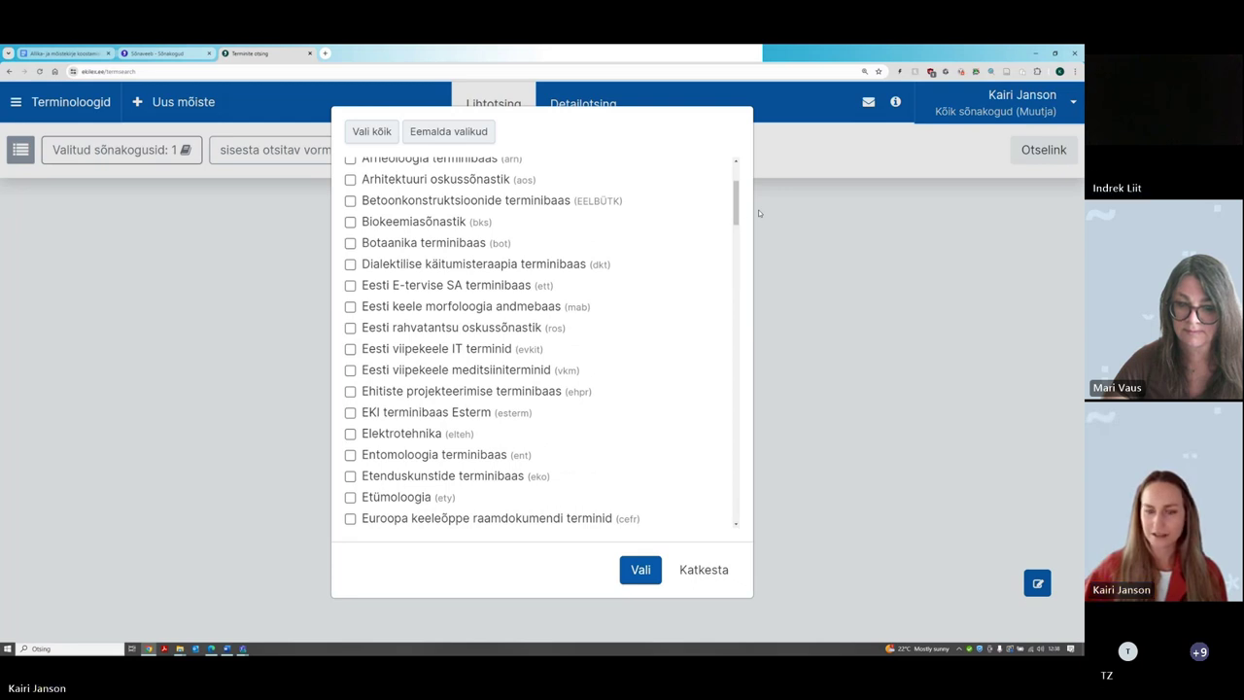
{"action": "left_click", "coordinate": [433, 414]}
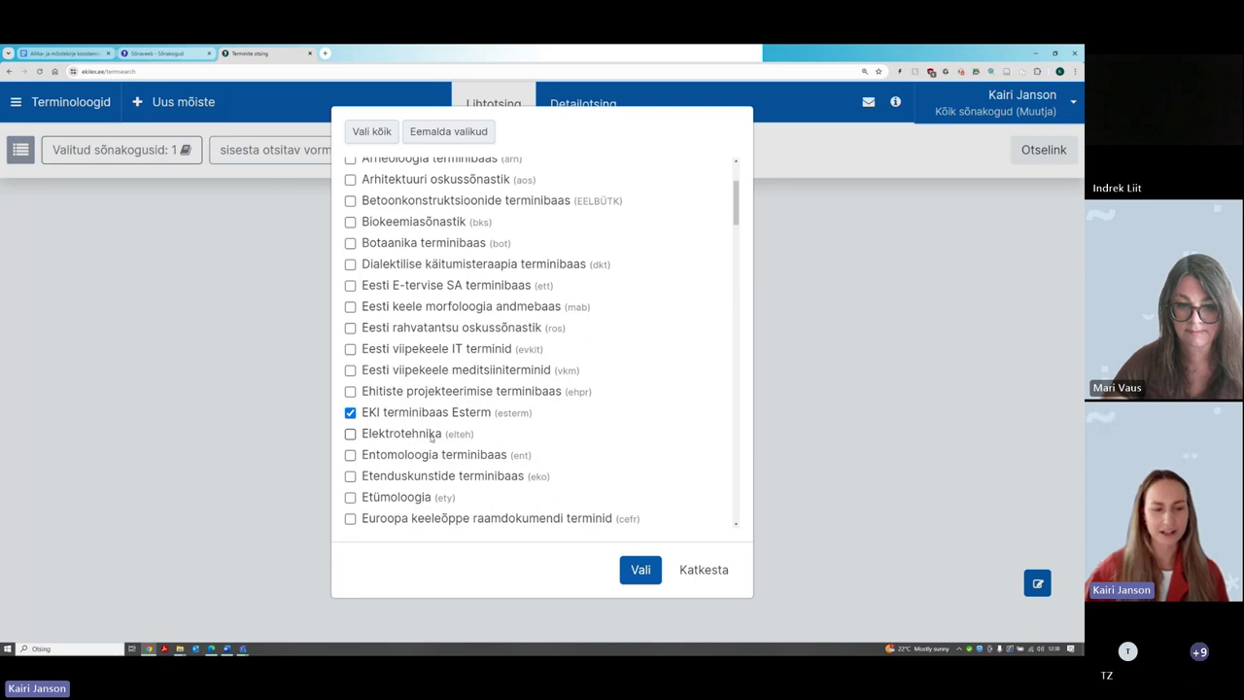
{"action": "left_click", "coordinate": [637, 572]}
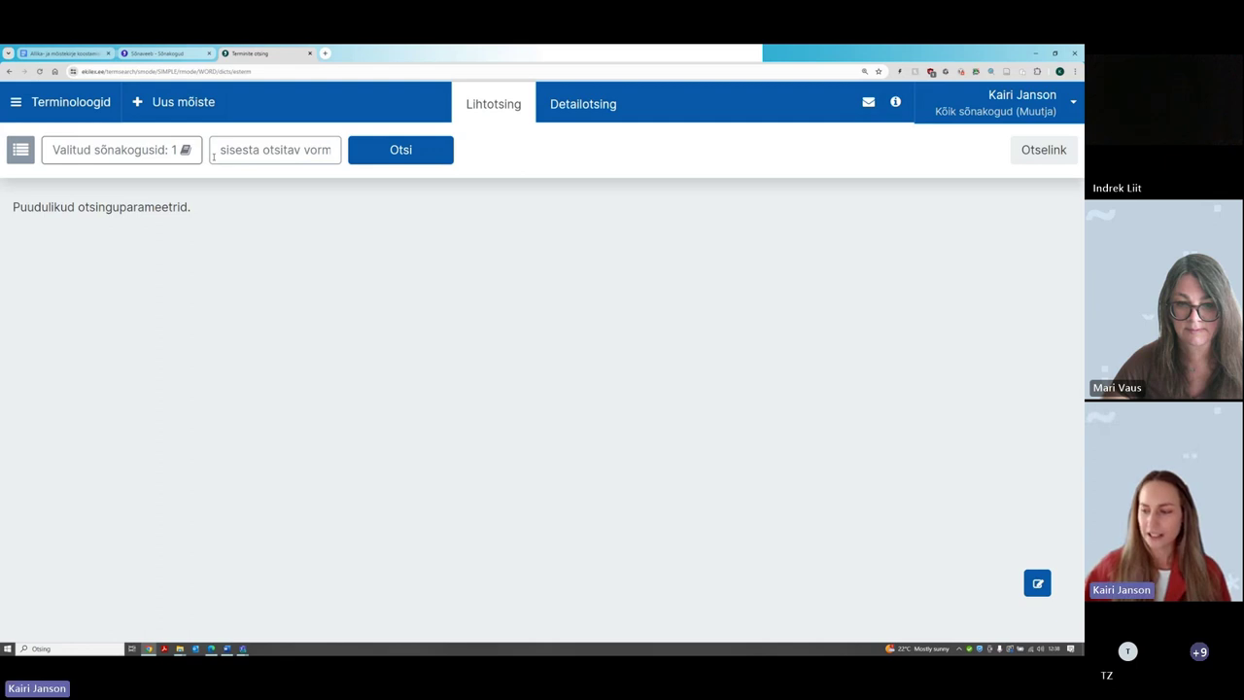
Run a Lihtotsing search for 'lobist'
{"action": "left_click", "coordinate": [252, 153]}
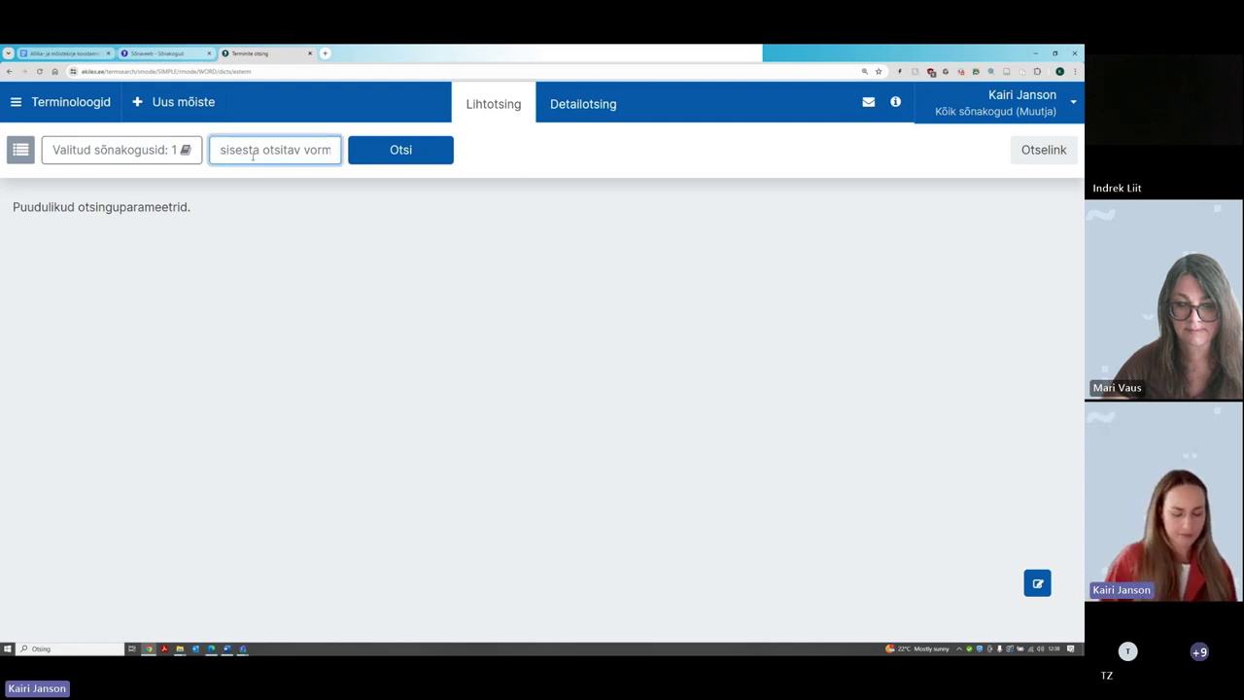
{"action": "type", "text": "lobist"}
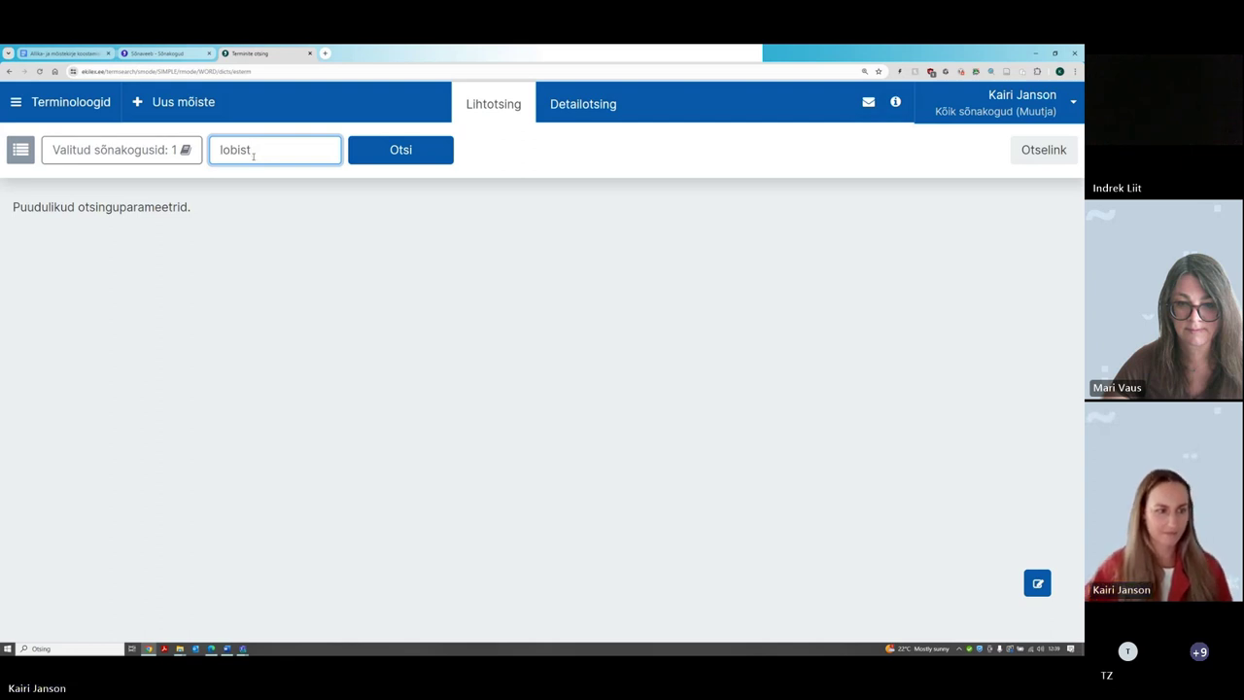
{"action": "left_click", "coordinate": [412, 152]}
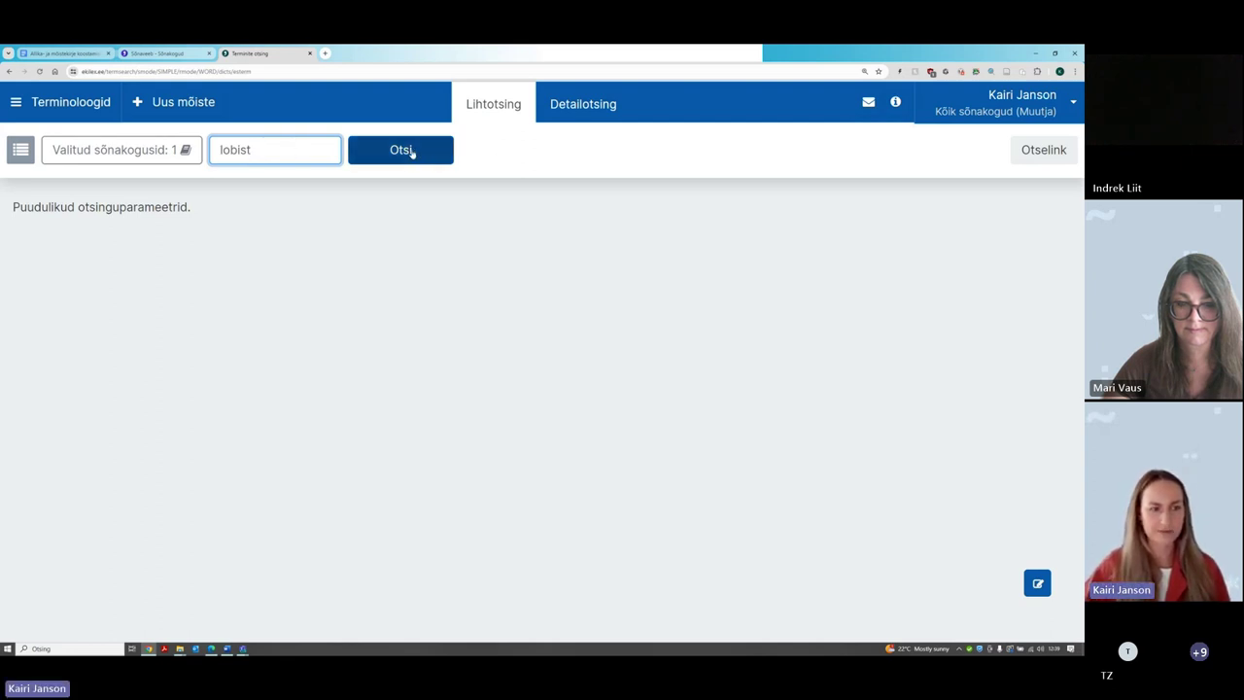
{"action": "left_click", "coordinate": [412, 153]}
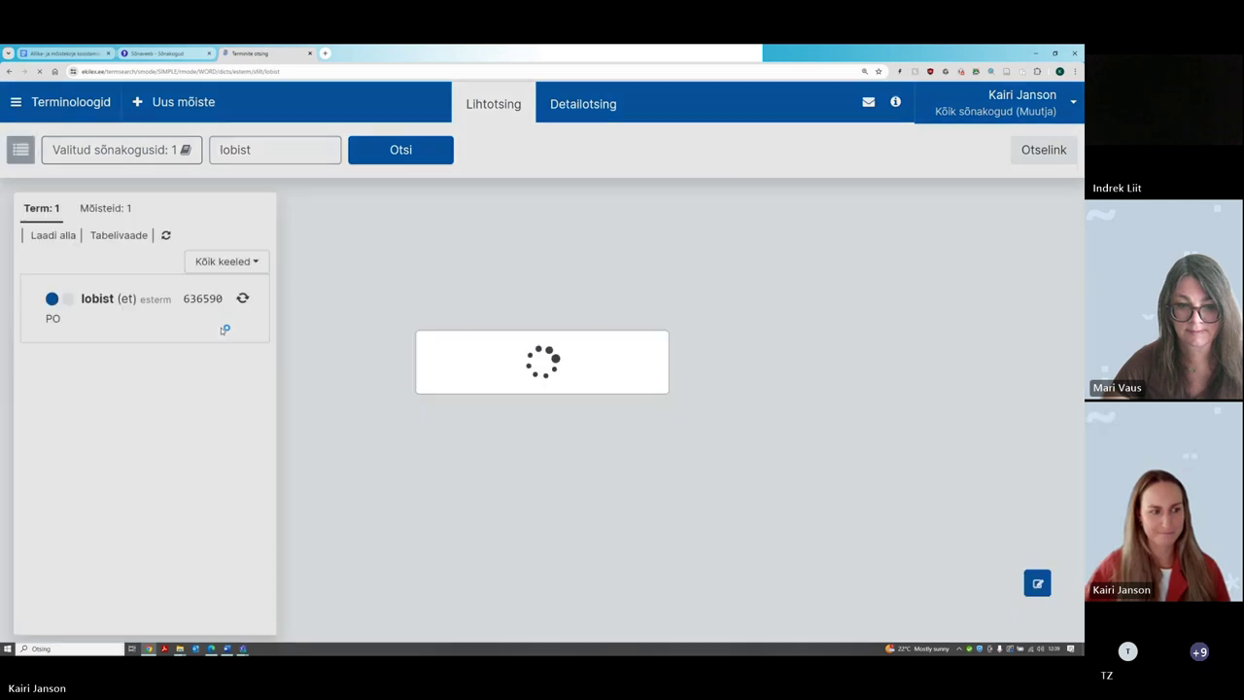
Open the 'lobist (et)' result and reload its concept 636590 details
{"action": "left_click", "coordinate": [222, 328]}
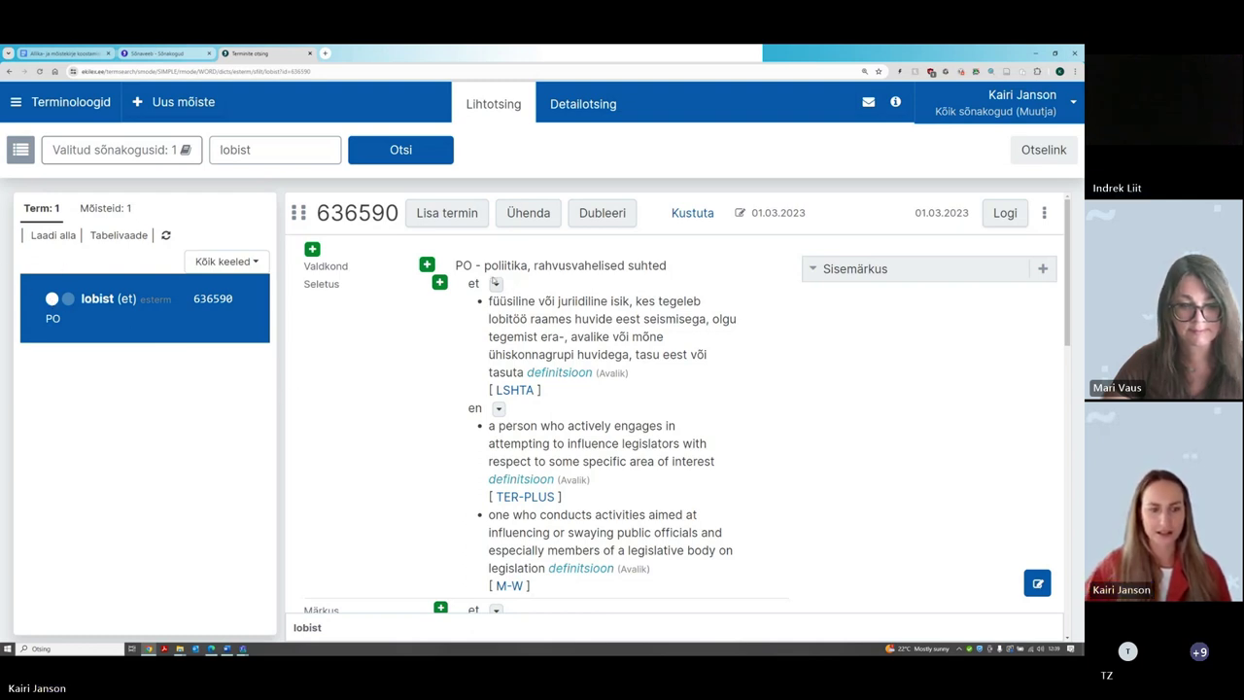
{"action": "scroll", "coordinate": [481, 292], "scroll_direction": "down", "scroll_amount": 2}
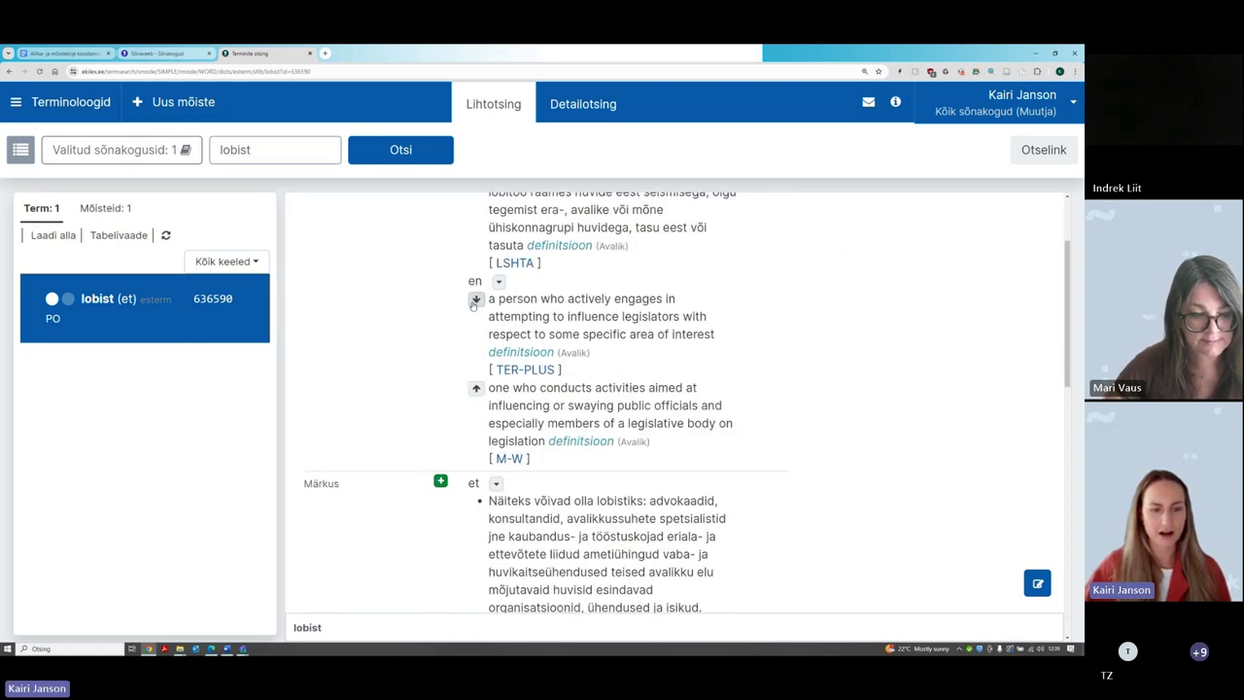
{"action": "scroll", "coordinate": [487, 438], "scroll_direction": "down", "scroll_amount": 5}
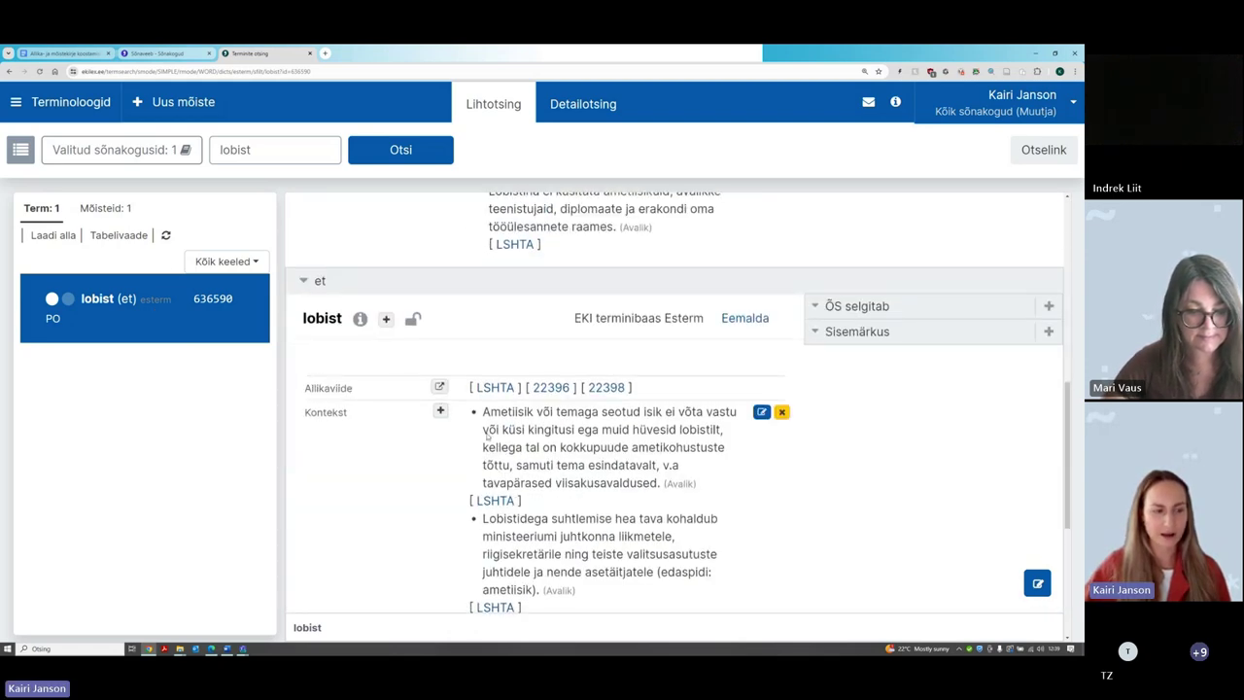
{"action": "scroll", "coordinate": [487, 437], "scroll_direction": "up", "scroll_amount": 8}
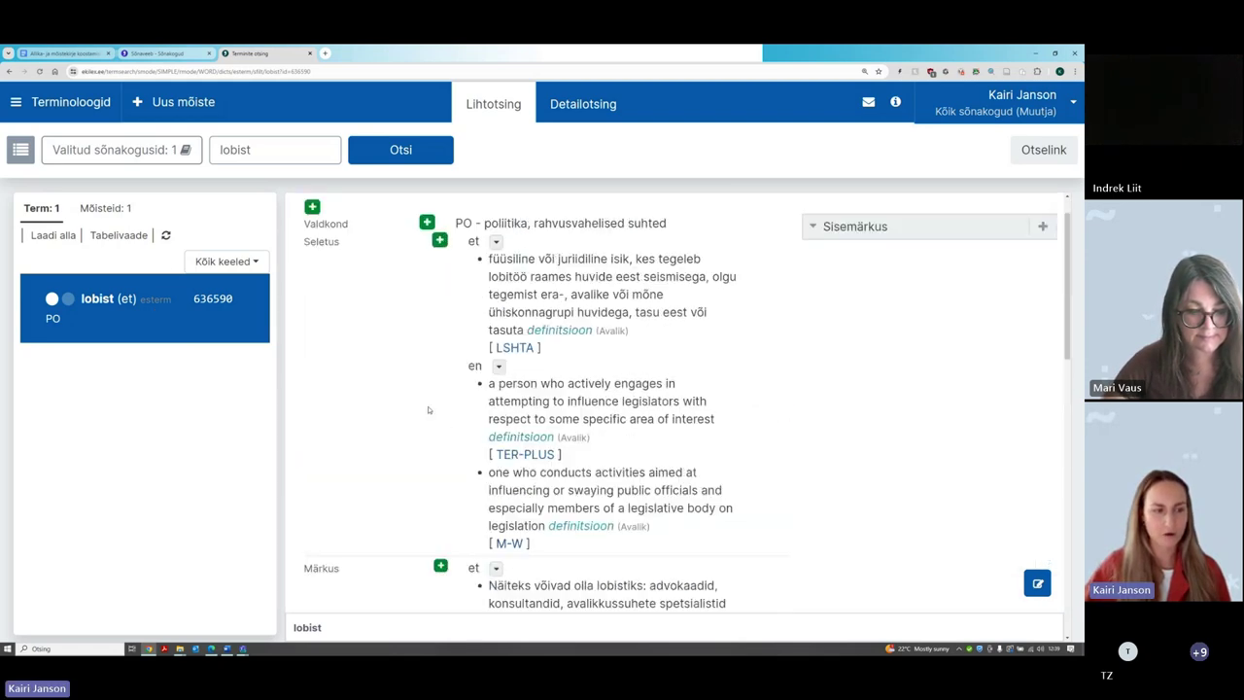
{"action": "left_click", "coordinate": [45, 316]}
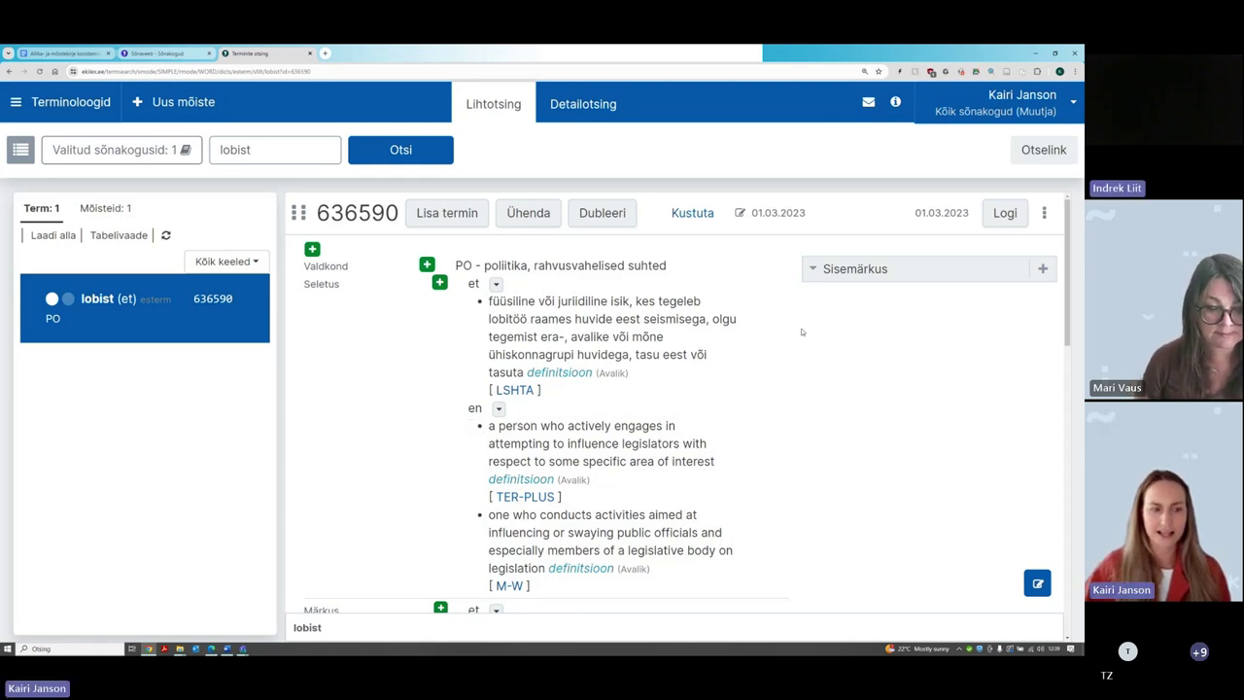
Scroll through the concept's Seletus definitions and Märkus note
{"action": "scroll", "coordinate": [802, 331], "scroll_direction": "down", "scroll_amount": 10}
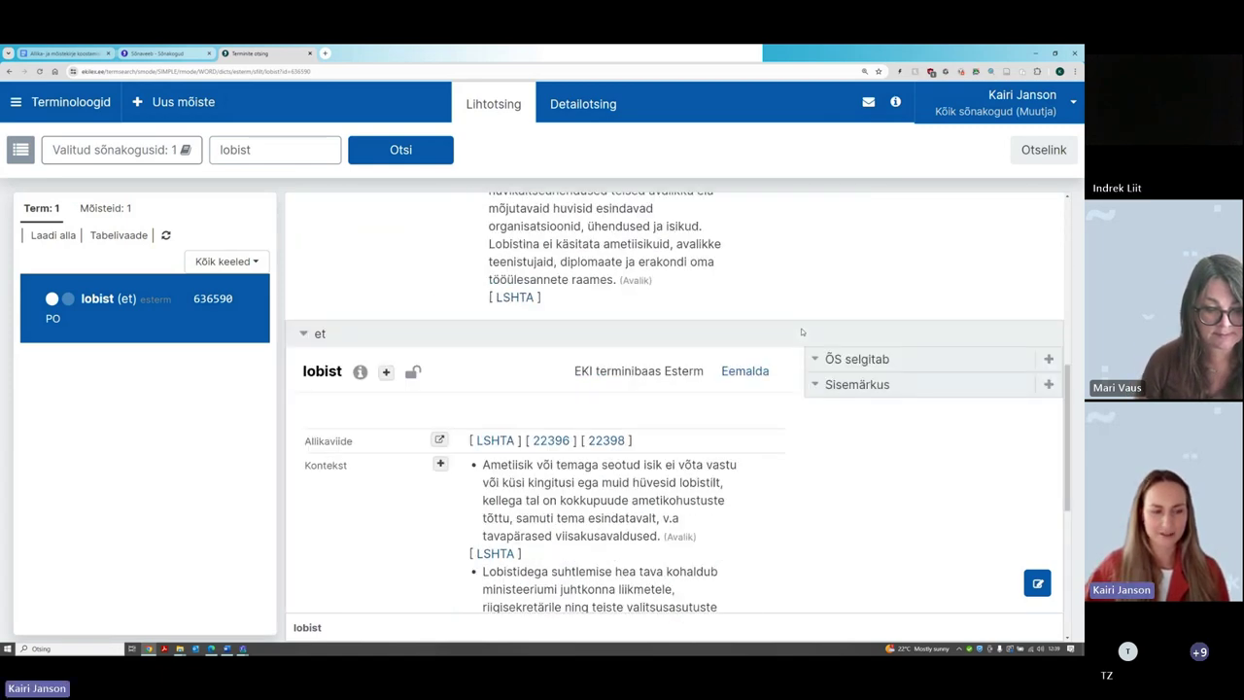
{"action": "scroll", "coordinate": [793, 414], "scroll_direction": "down", "scroll_amount": 2}
{"action": "scroll", "coordinate": [794, 414], "scroll_direction": "up", "scroll_amount": 12}
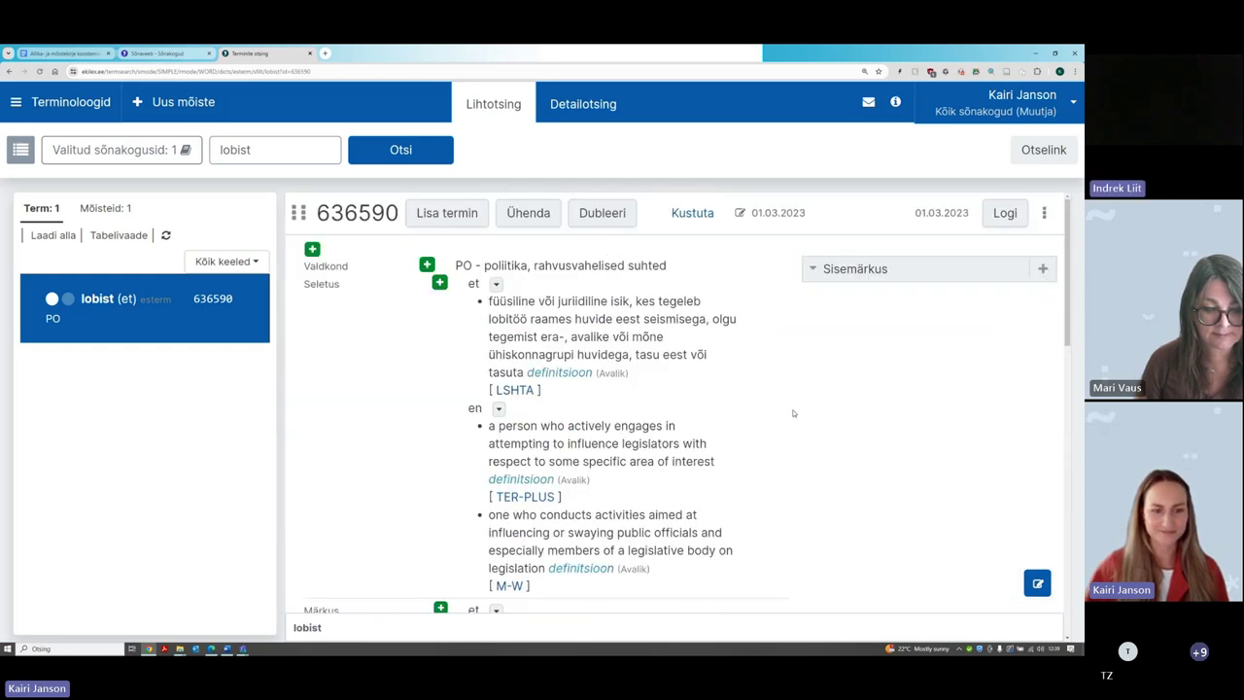
{"action": "mouse_move", "coordinate": [592, 311]}
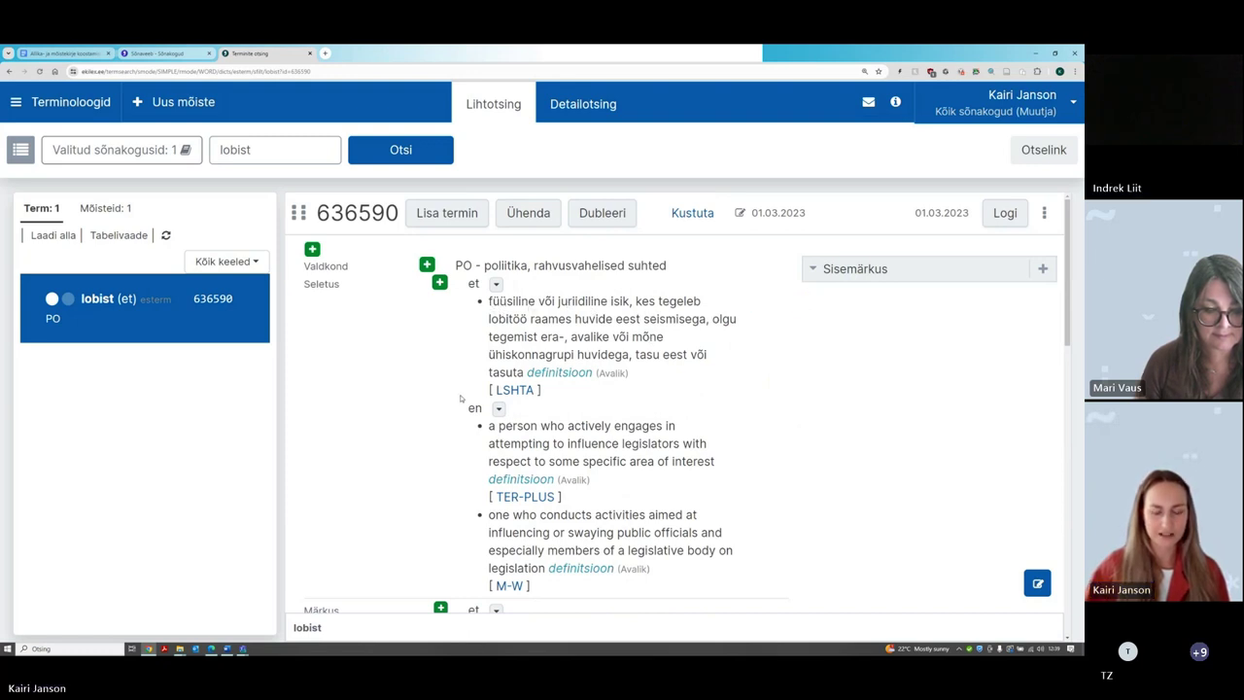
{"action": "mouse_move", "coordinate": [569, 432]}
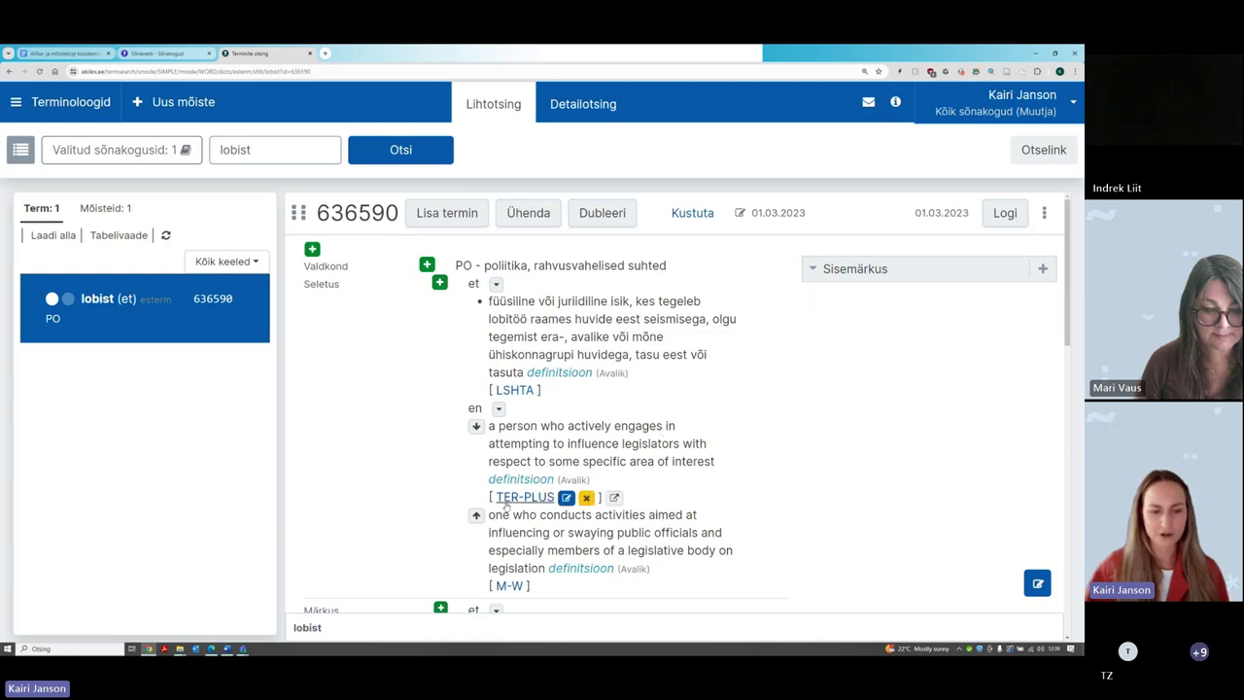
{"action": "scroll", "coordinate": [460, 428], "scroll_direction": "down", "scroll_amount": 1}
{"action": "mouse_move", "coordinate": [623, 439]}
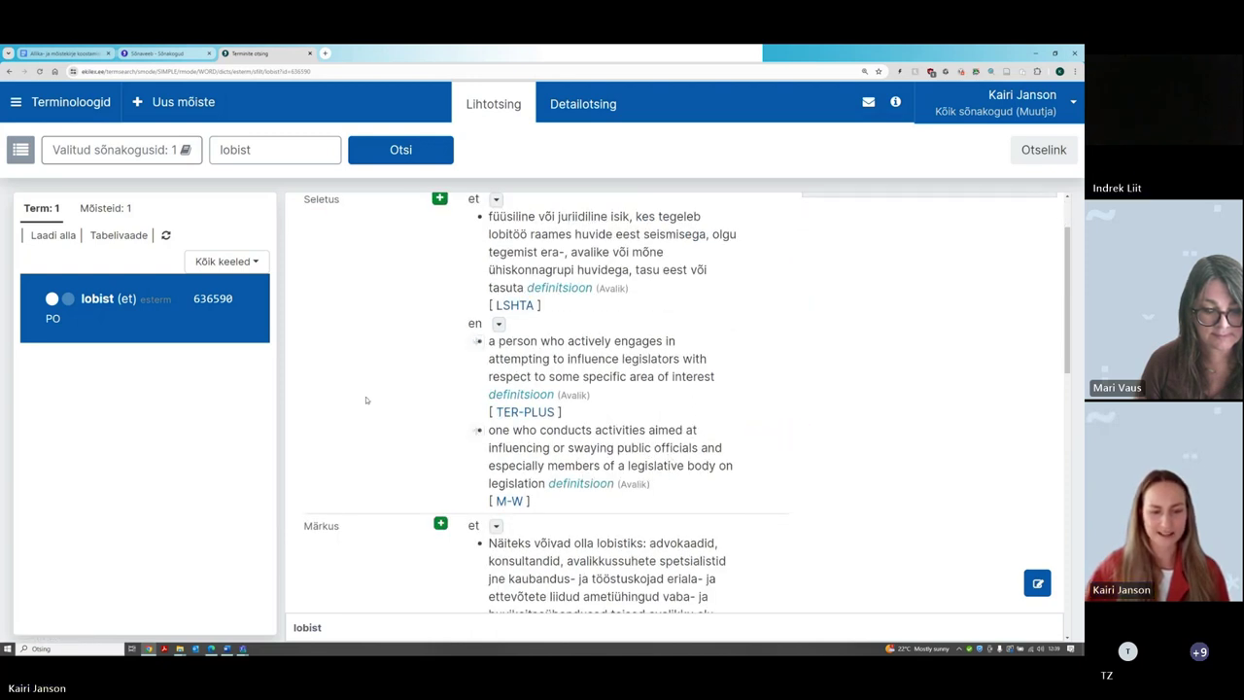
{"action": "scroll", "coordinate": [364, 398], "scroll_direction": "down", "scroll_amount": 1}
{"action": "scroll", "coordinate": [366, 400], "scroll_direction": "down", "scroll_amount": 2}
{"action": "mouse_move", "coordinate": [694, 389]}
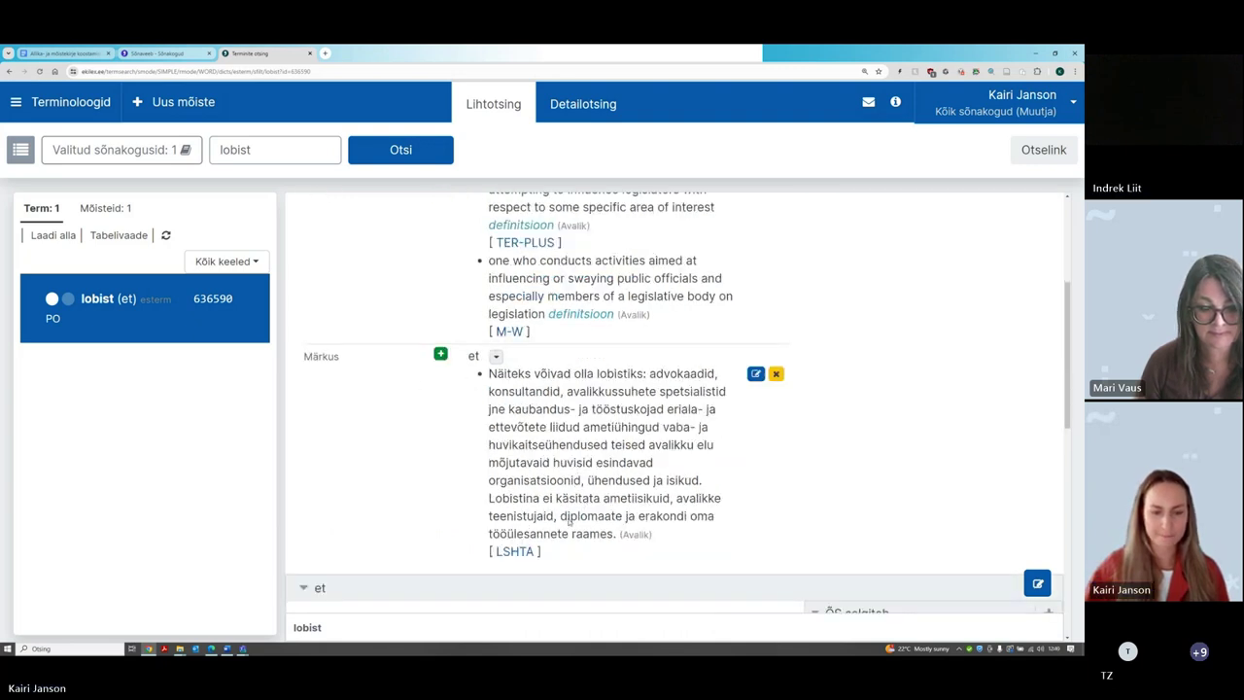
{"action": "mouse_move", "coordinate": [754, 560]}
Review the Kontekst section and the English lobbyist and French lobbyiste terms
{"action": "scroll", "coordinate": [822, 520], "scroll_direction": "up", "scroll_amount": 3}
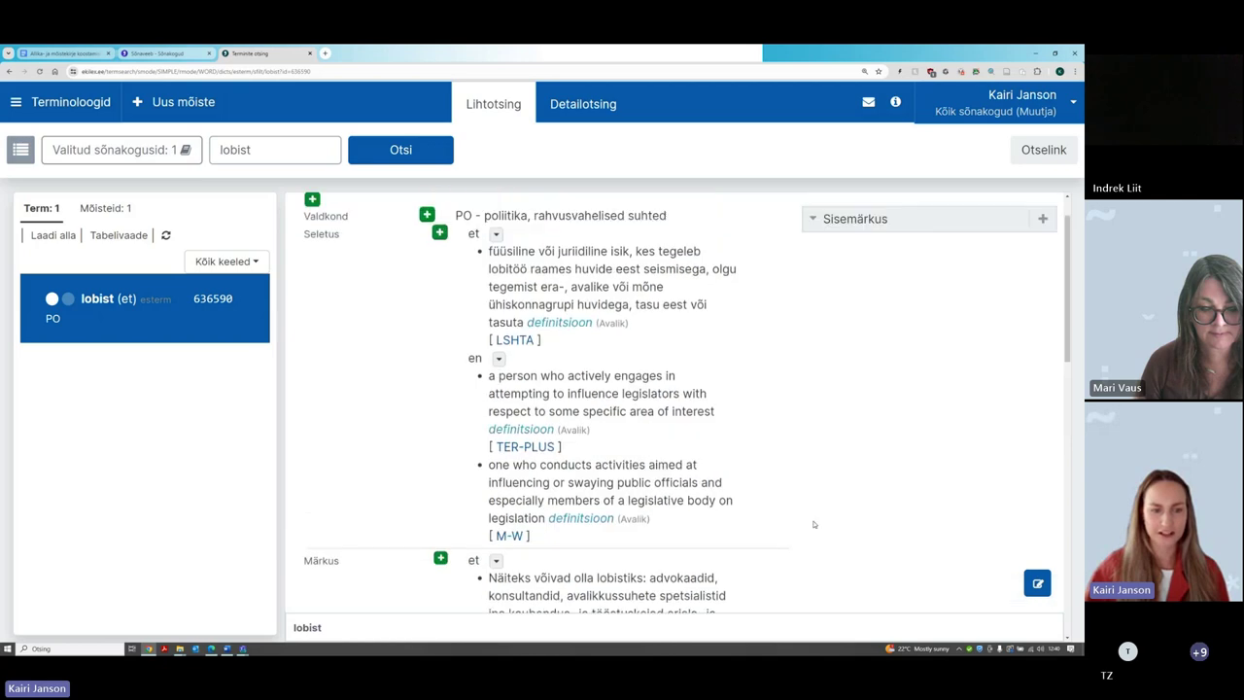
{"action": "scroll", "coordinate": [825, 517], "scroll_direction": "down", "scroll_amount": 2}
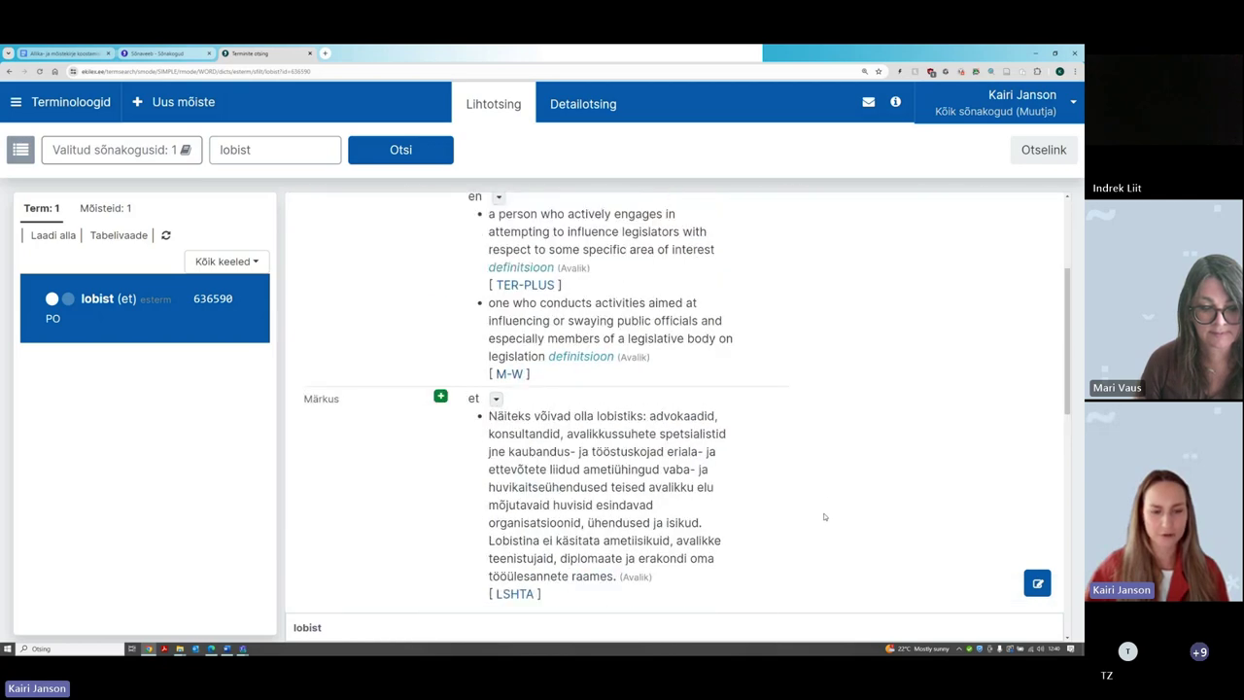
{"action": "scroll", "coordinate": [847, 507], "scroll_direction": "up", "scroll_amount": 3}
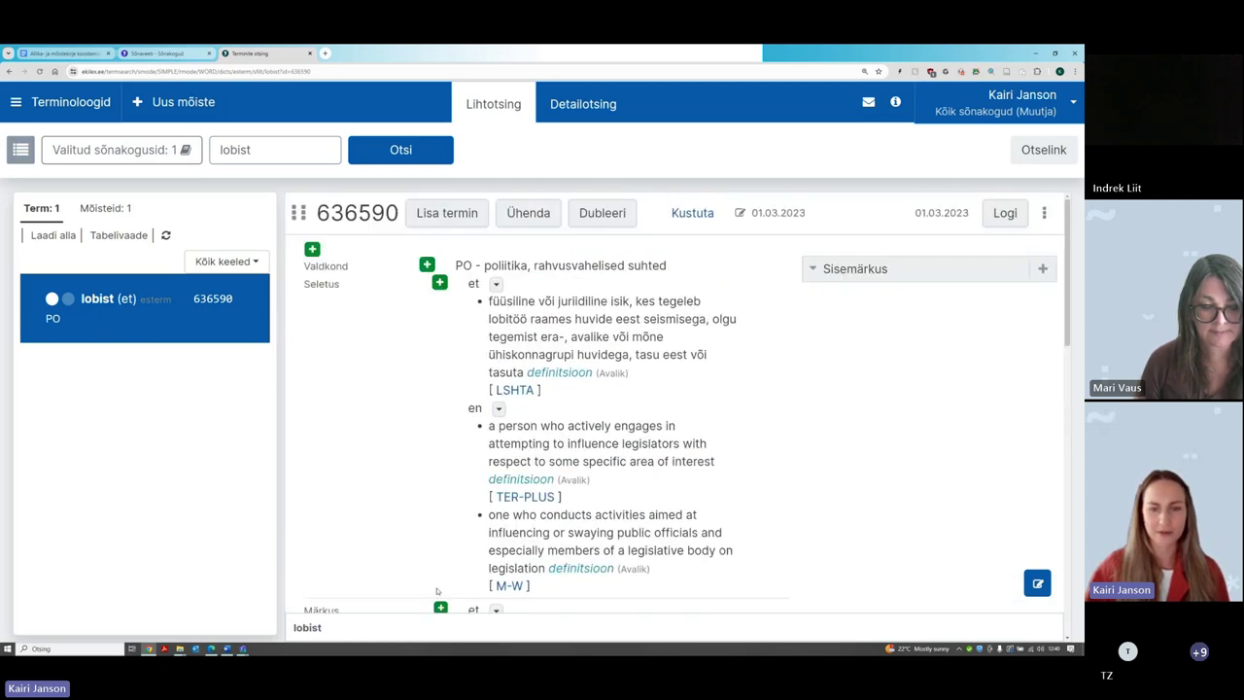
{"action": "scroll", "coordinate": [895, 471], "scroll_direction": "down", "scroll_amount": 2}
{"action": "scroll", "coordinate": [895, 470], "scroll_direction": "down", "scroll_amount": 1}
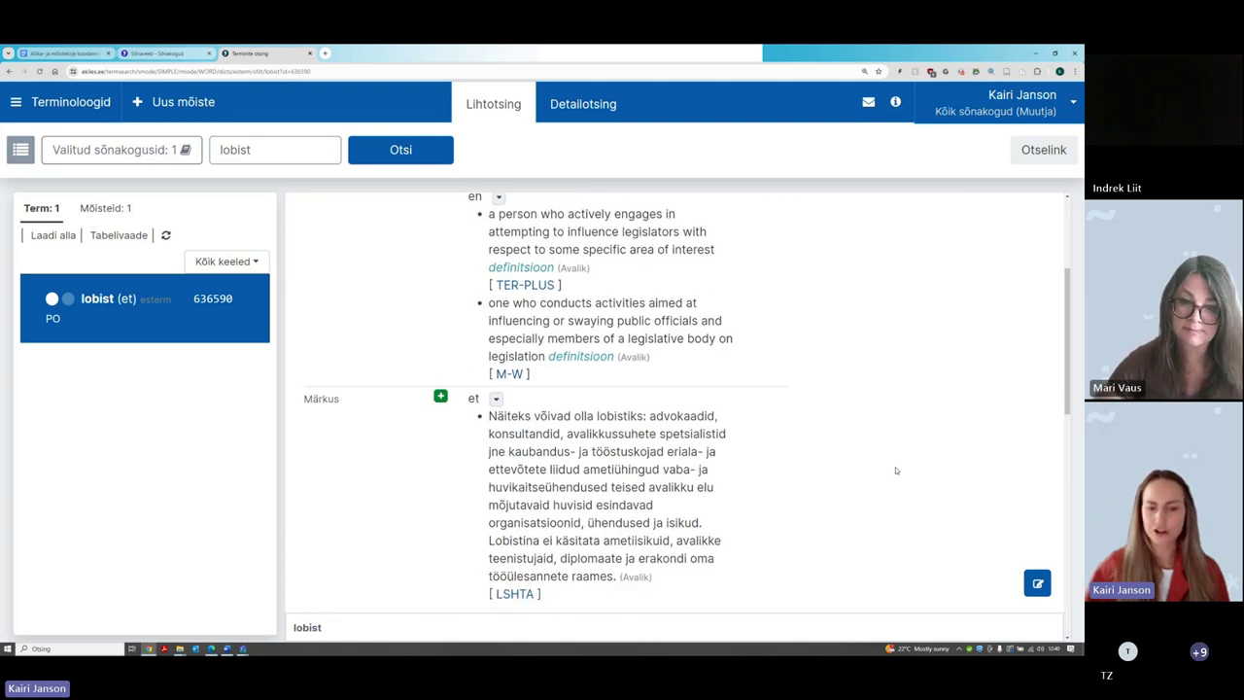
{"action": "scroll", "coordinate": [887, 456], "scroll_direction": "down", "scroll_amount": 1}
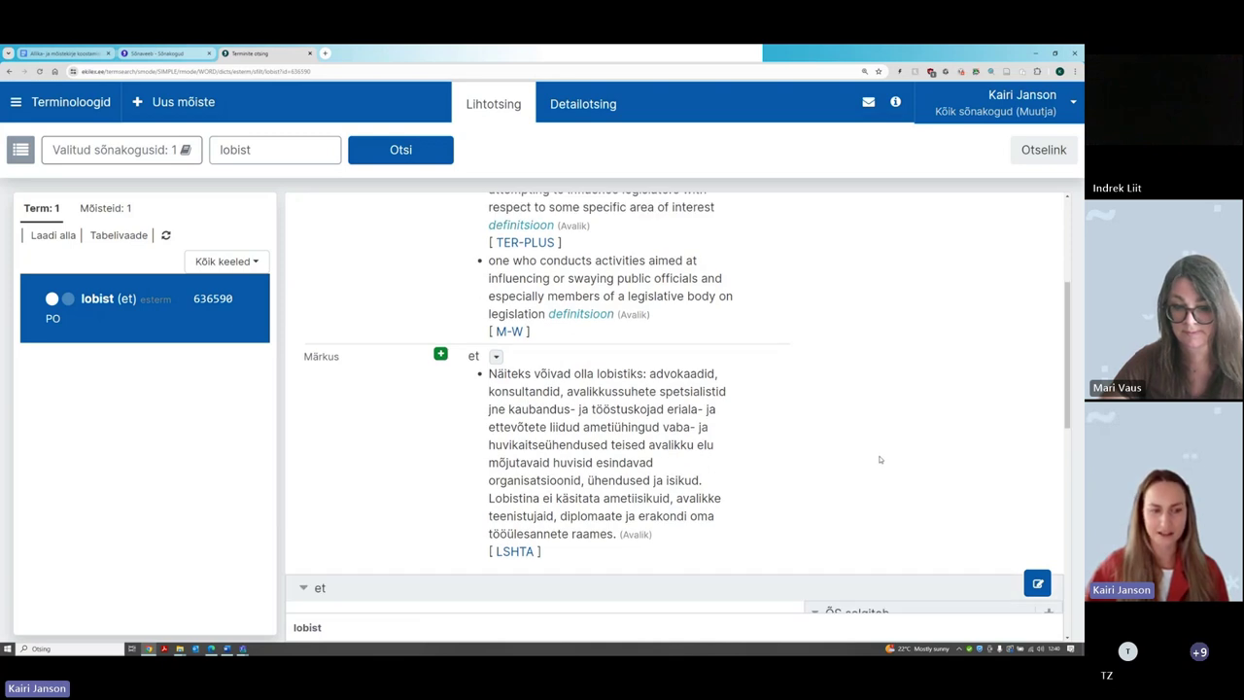
{"action": "scroll", "coordinate": [885, 457], "scroll_direction": "down", "scroll_amount": 6}
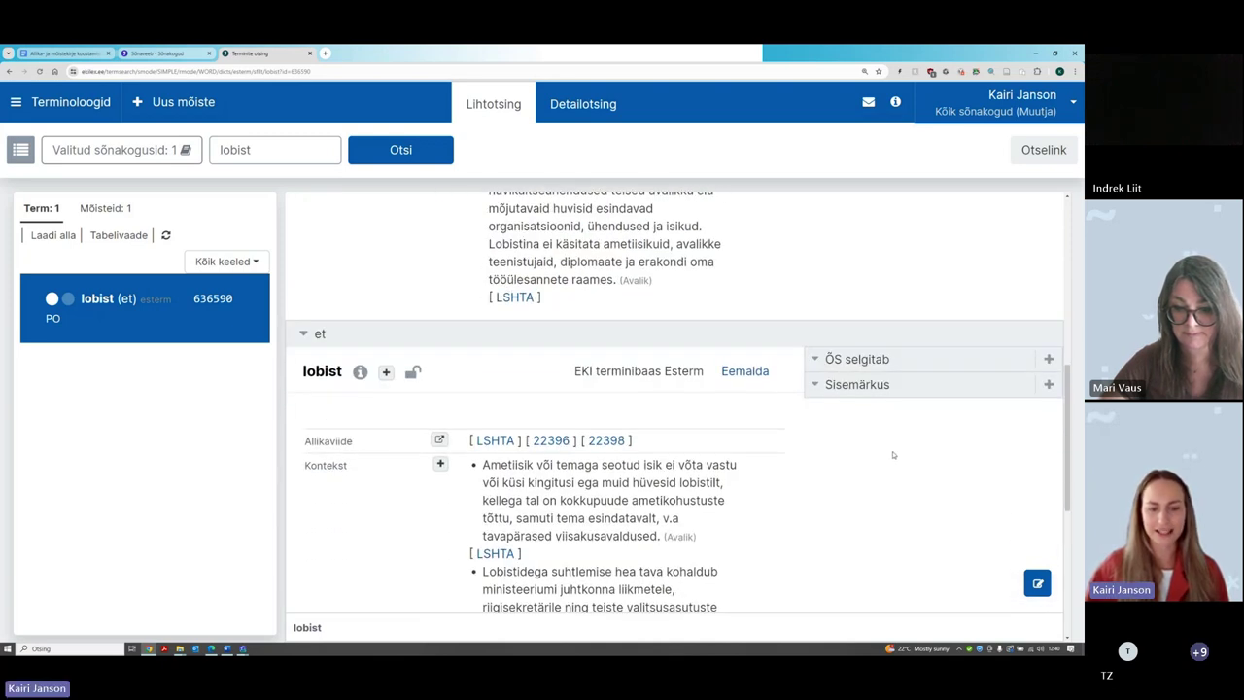
{"action": "scroll", "coordinate": [893, 454], "scroll_direction": "down", "scroll_amount": 1}
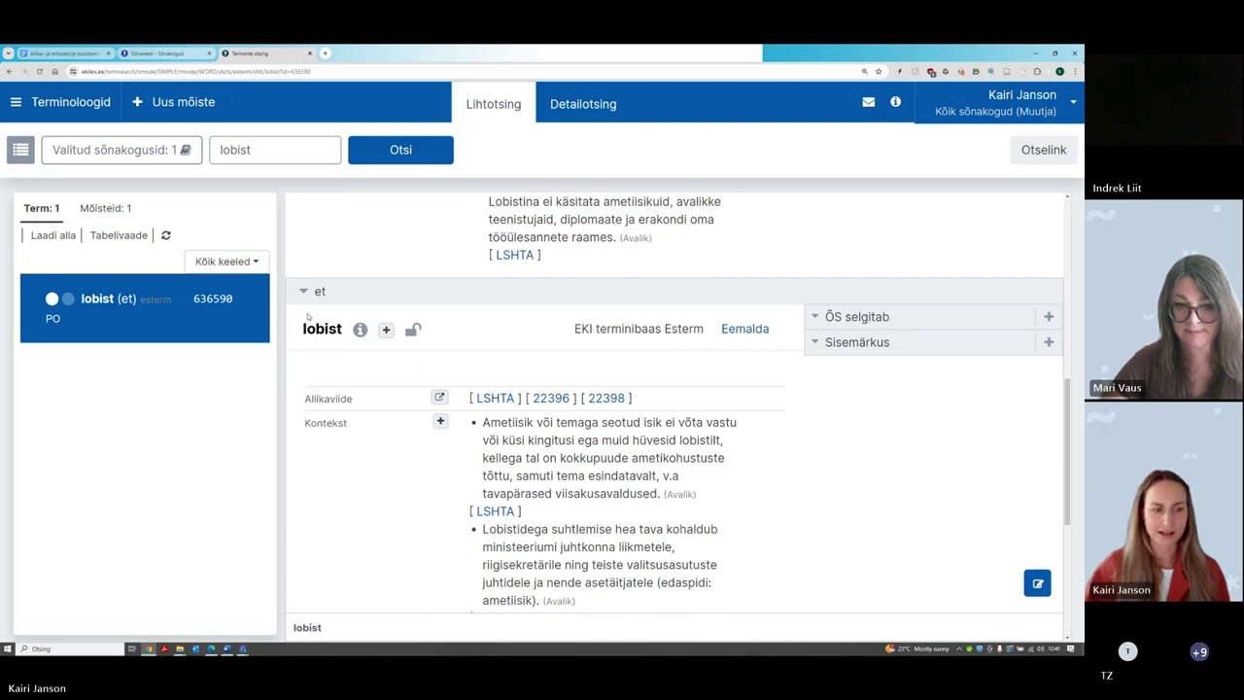
{"action": "left_click_drag", "start_coordinate": [303, 330], "coordinate": [342, 331]}
{"action": "left_click", "coordinate": [309, 345]}
{"action": "scroll", "coordinate": [486, 370], "scroll_direction": "down", "scroll_amount": 1}
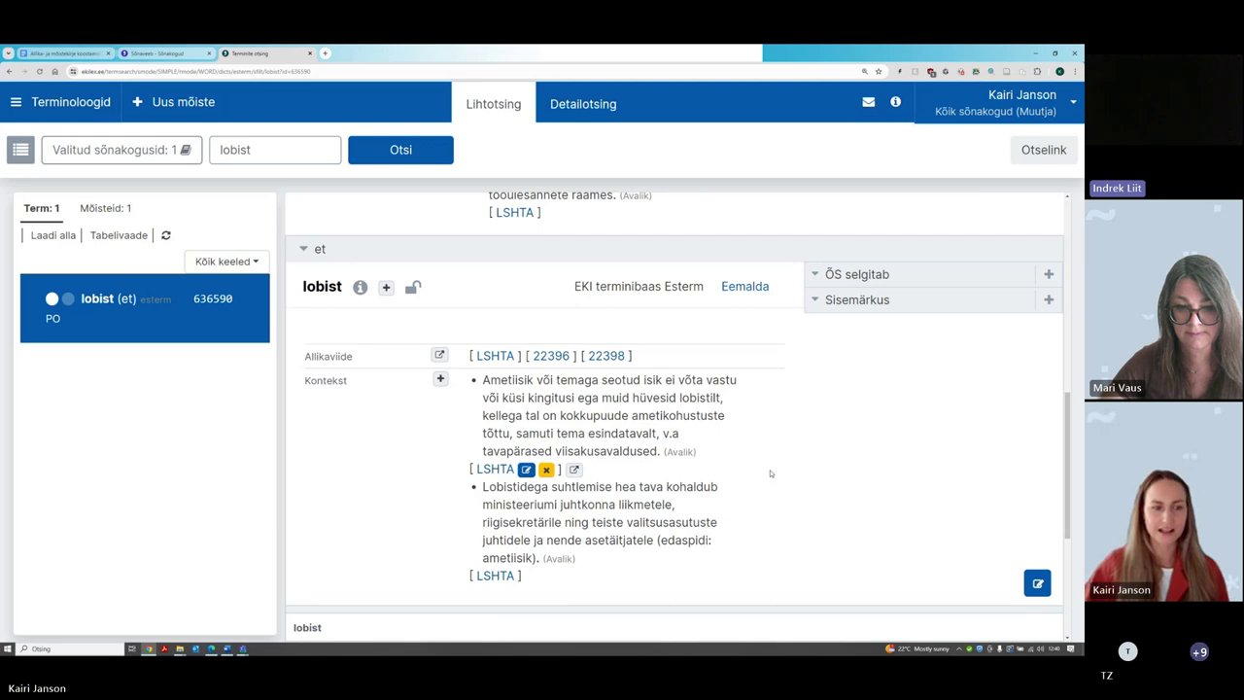
{"action": "scroll", "coordinate": [770, 474], "scroll_direction": "down", "scroll_amount": 1}
{"action": "scroll", "coordinate": [770, 473], "scroll_direction": "down", "scroll_amount": 2}
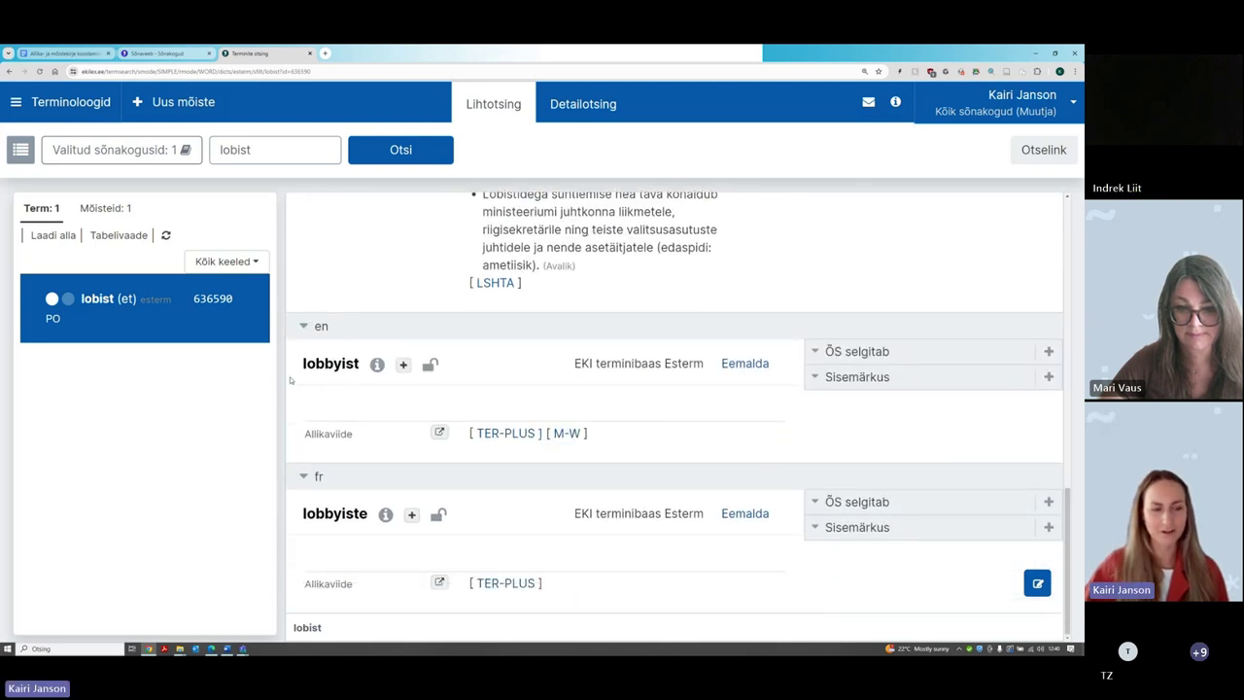
Review concept 636590's PO – poliitika domain and its Estonian and English definitions
{"action": "left_click_drag", "start_coordinate": [301, 364], "coordinate": [360, 367]}
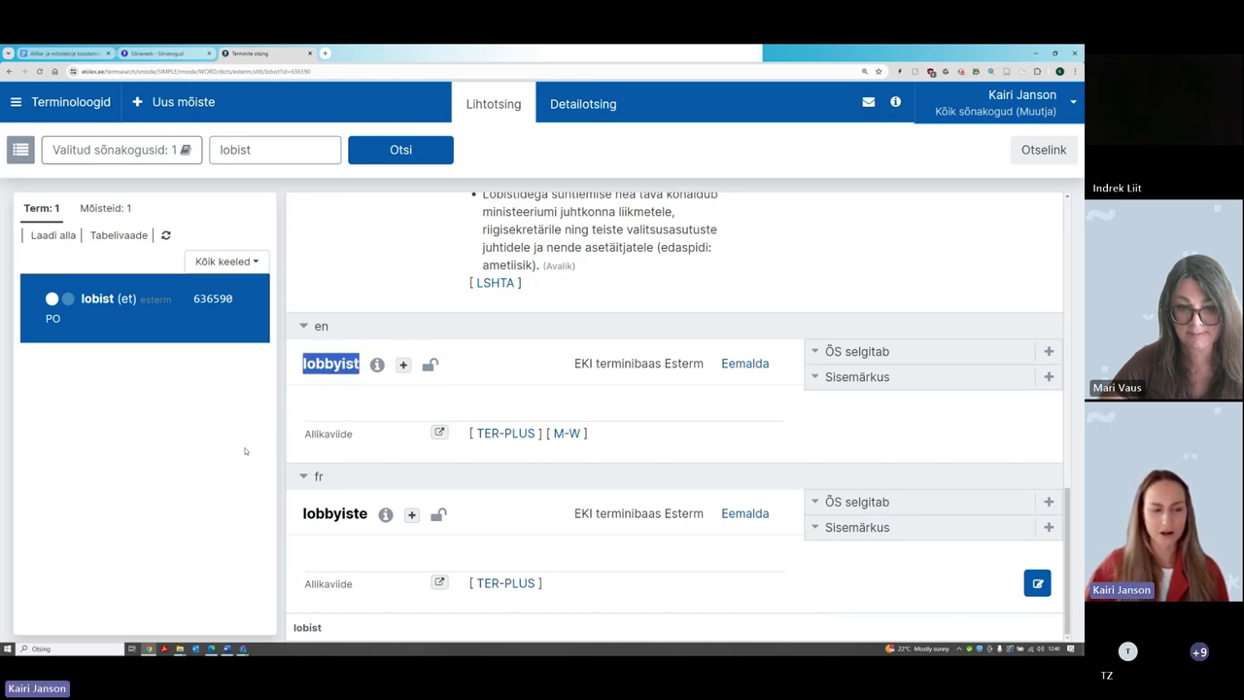
{"action": "left_click", "coordinate": [290, 489]}
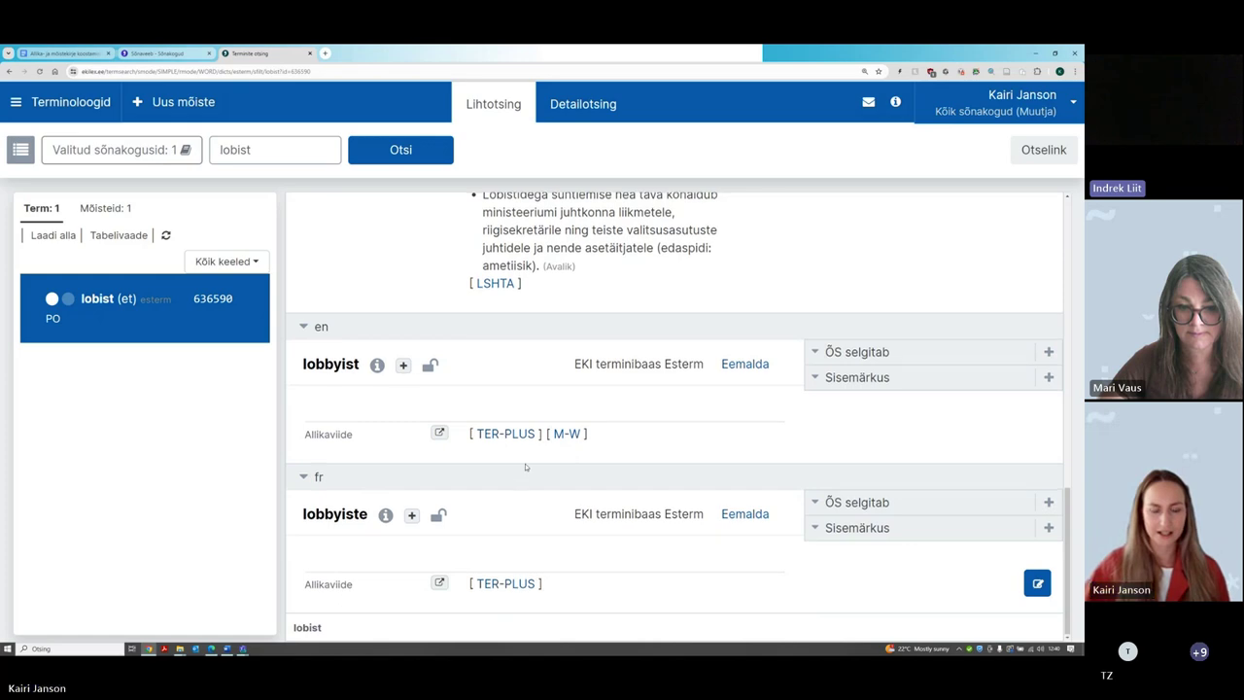
{"action": "scroll", "coordinate": [525, 468], "scroll_direction": "up", "scroll_amount": 2}
{"action": "mouse_move", "coordinate": [497, 349]}
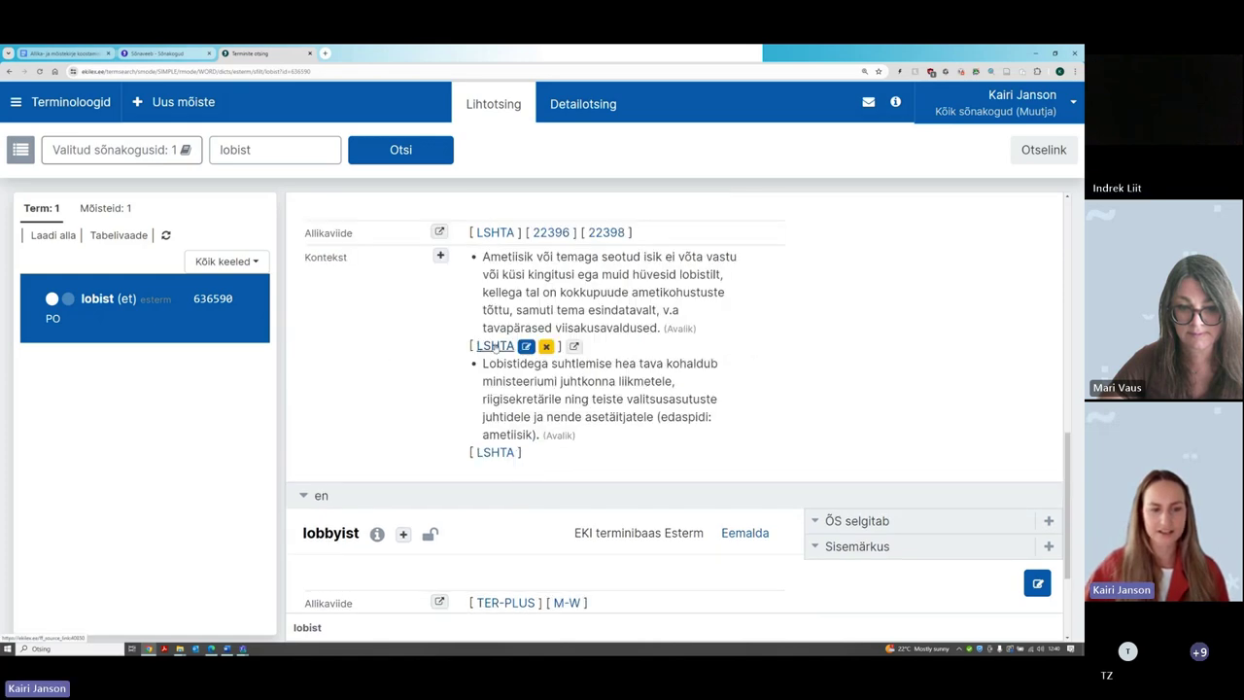
{"action": "scroll", "coordinate": [463, 331], "scroll_direction": "up", "scroll_amount": 6}
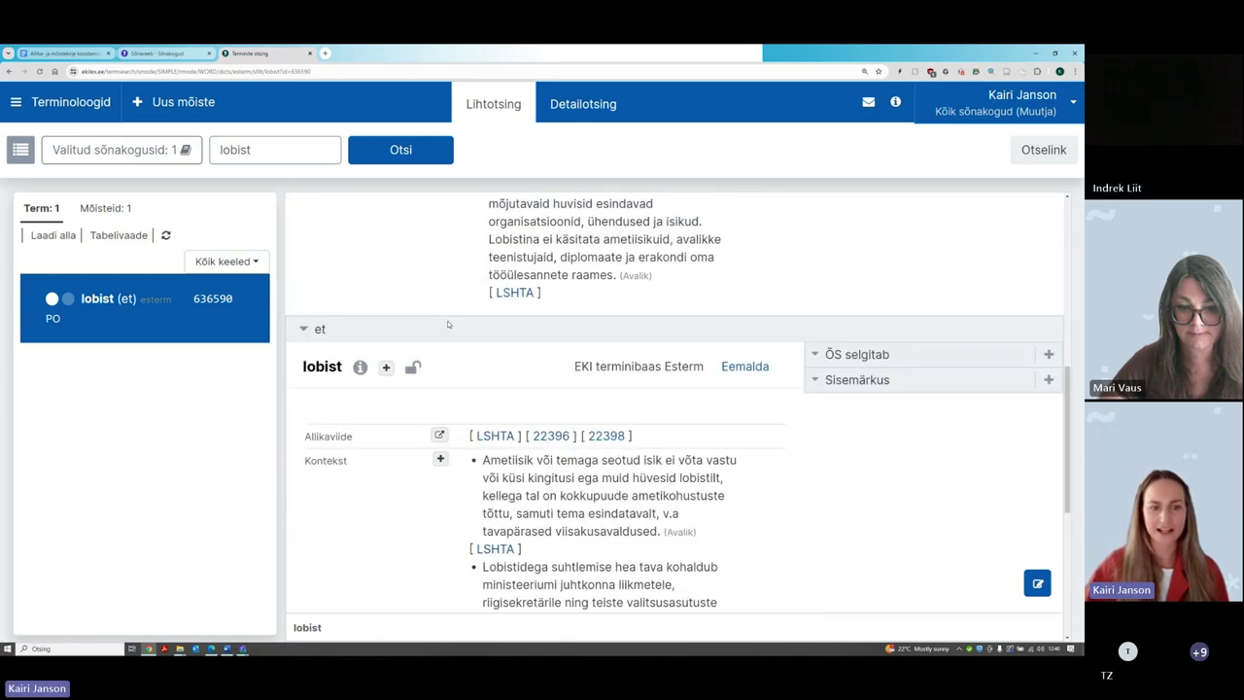
{"action": "scroll", "coordinate": [463, 330], "scroll_direction": "up", "scroll_amount": 2}
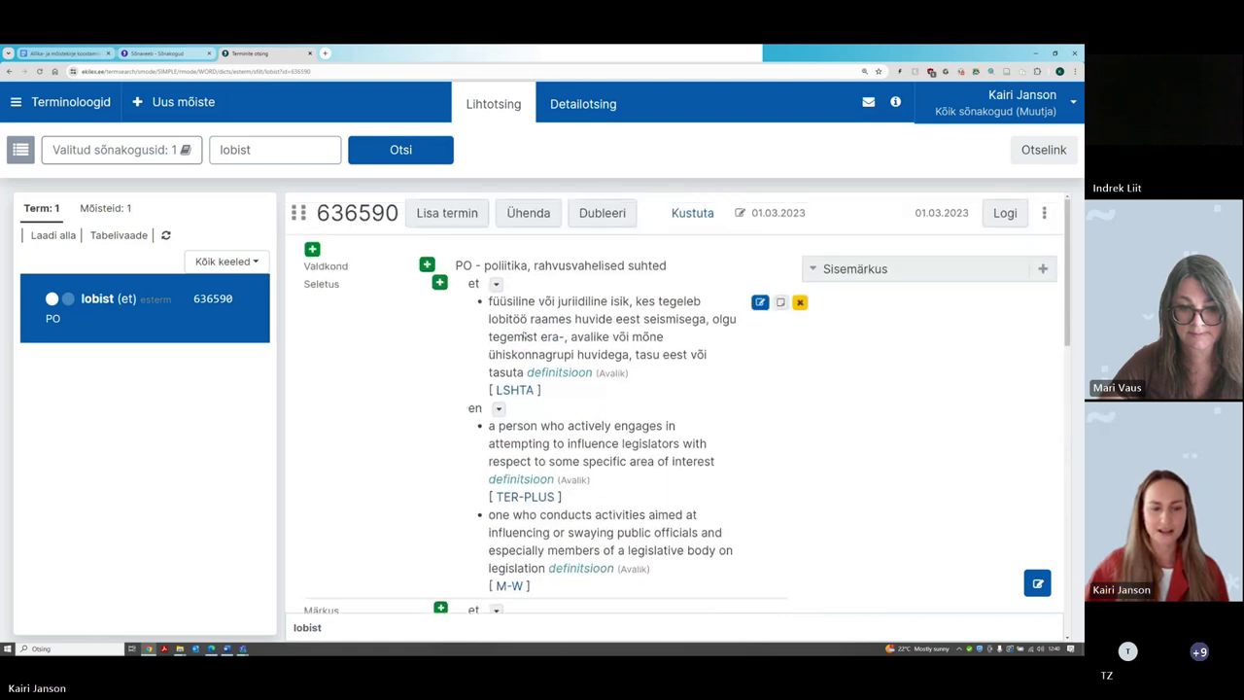
{"action": "mouse_move", "coordinate": [509, 390]}
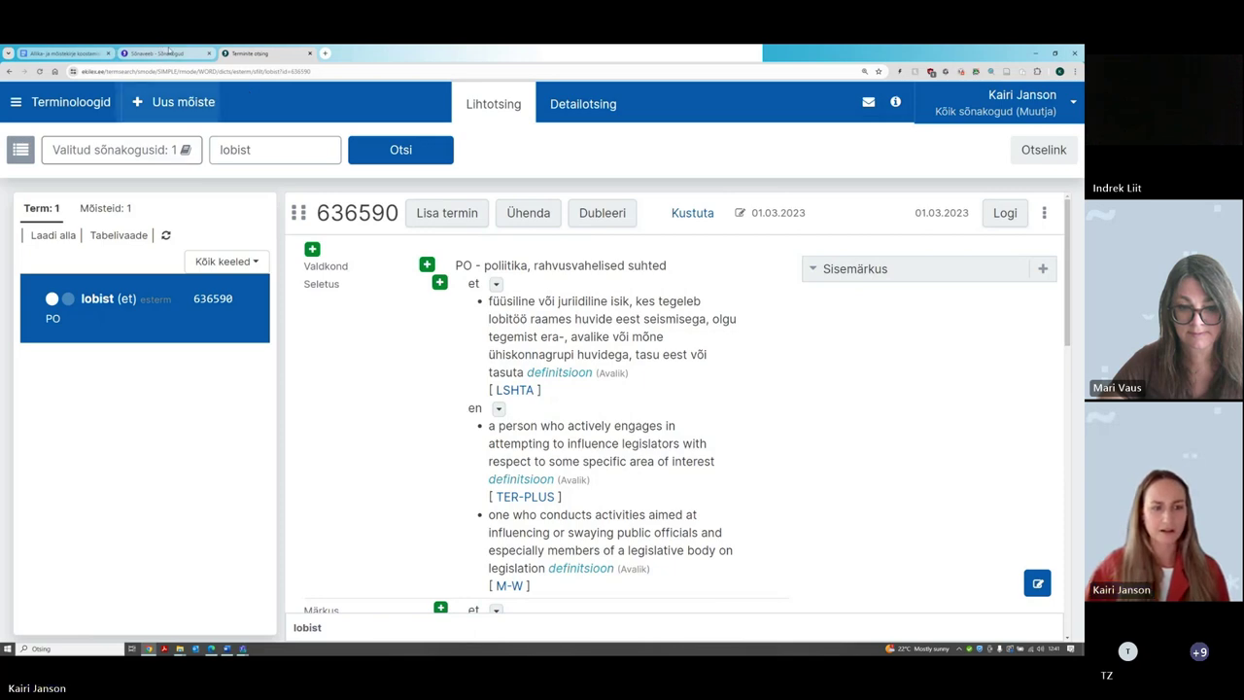
{"action": "left_click", "coordinate": [168, 52]}
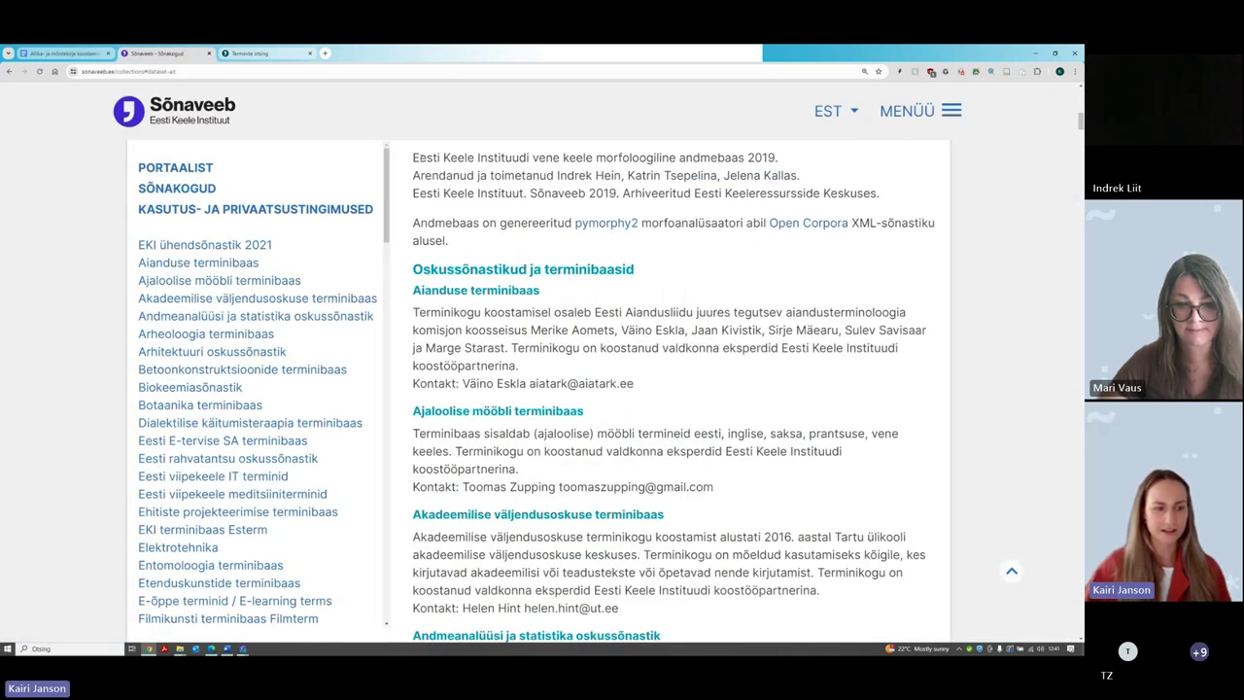
Search Sõnaveeb for 'lobist' and scroll to its EKI terminibaas Esterm entry
{"action": "key", "text": "alt+Left"}
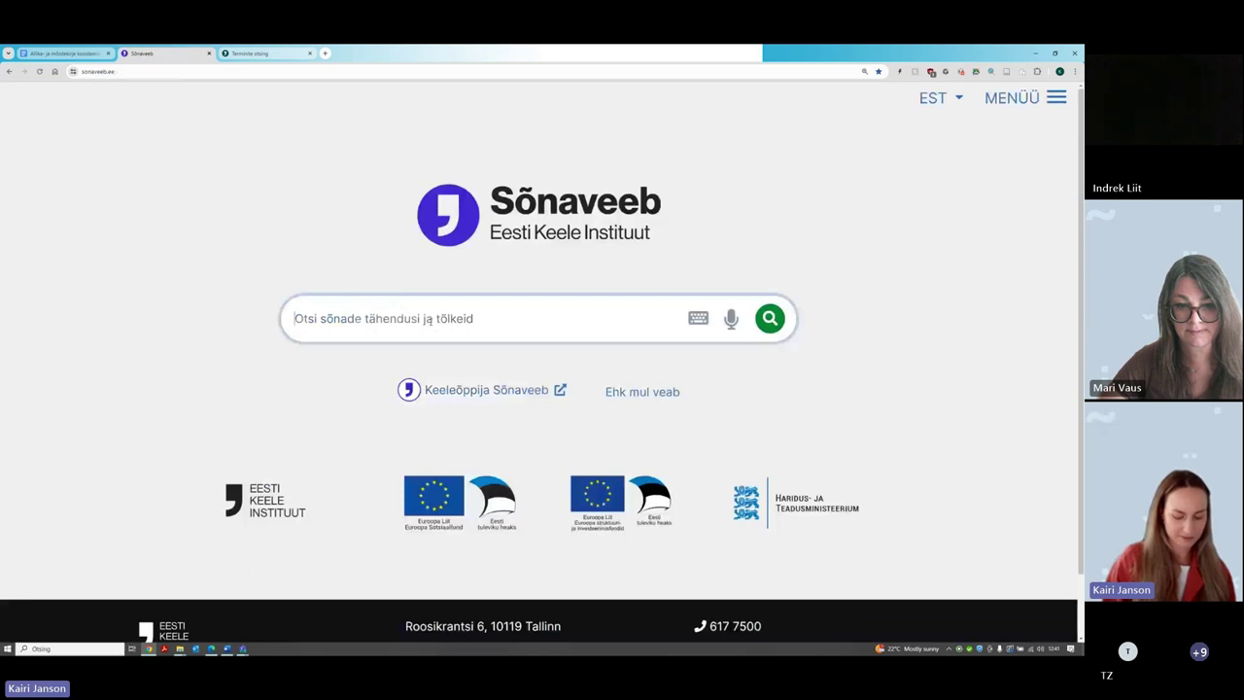
{"action": "type", "text": "lobs"}
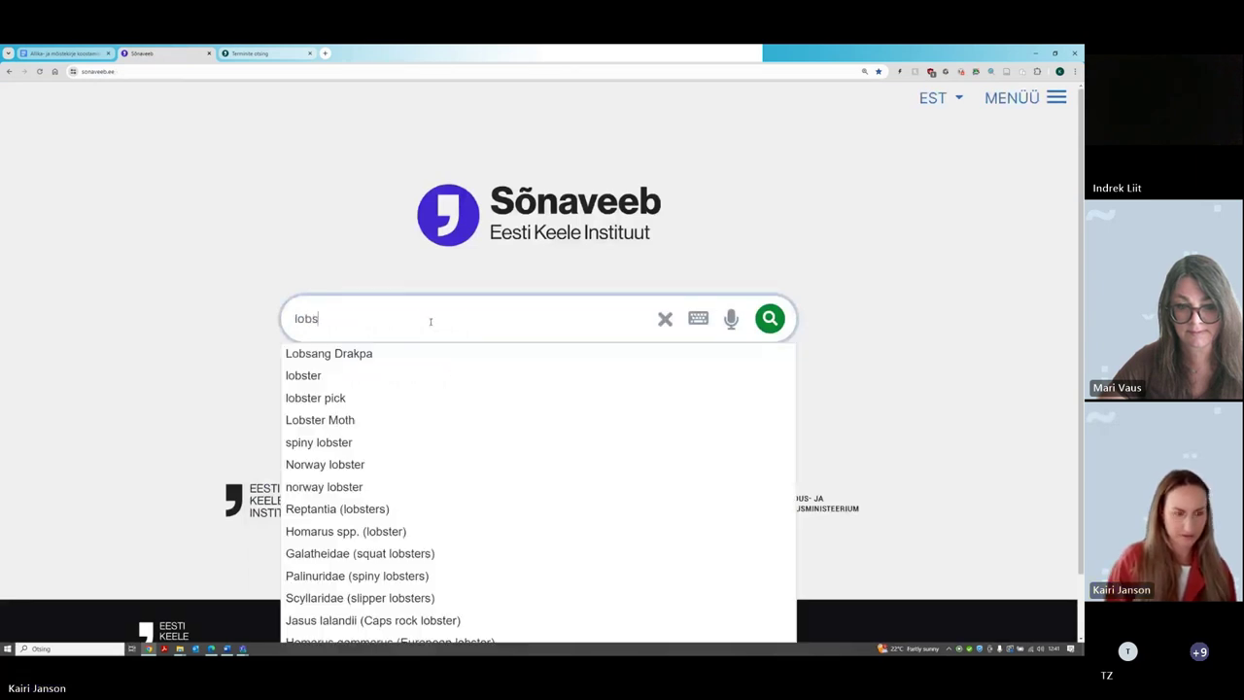
{"action": "key", "text": "BackSpace"}
{"action": "type", "text": "ist"}
{"action": "key", "text": "Return"}
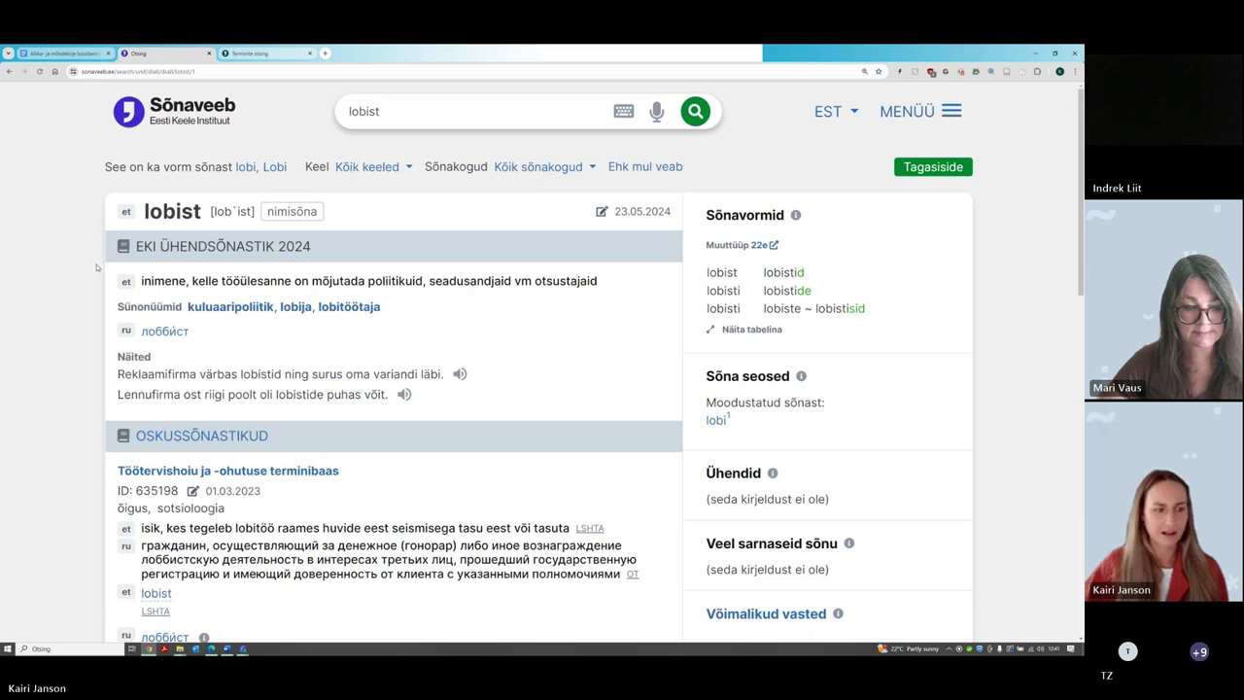
{"action": "scroll", "coordinate": [96, 267], "scroll_direction": "down", "scroll_amount": 5}
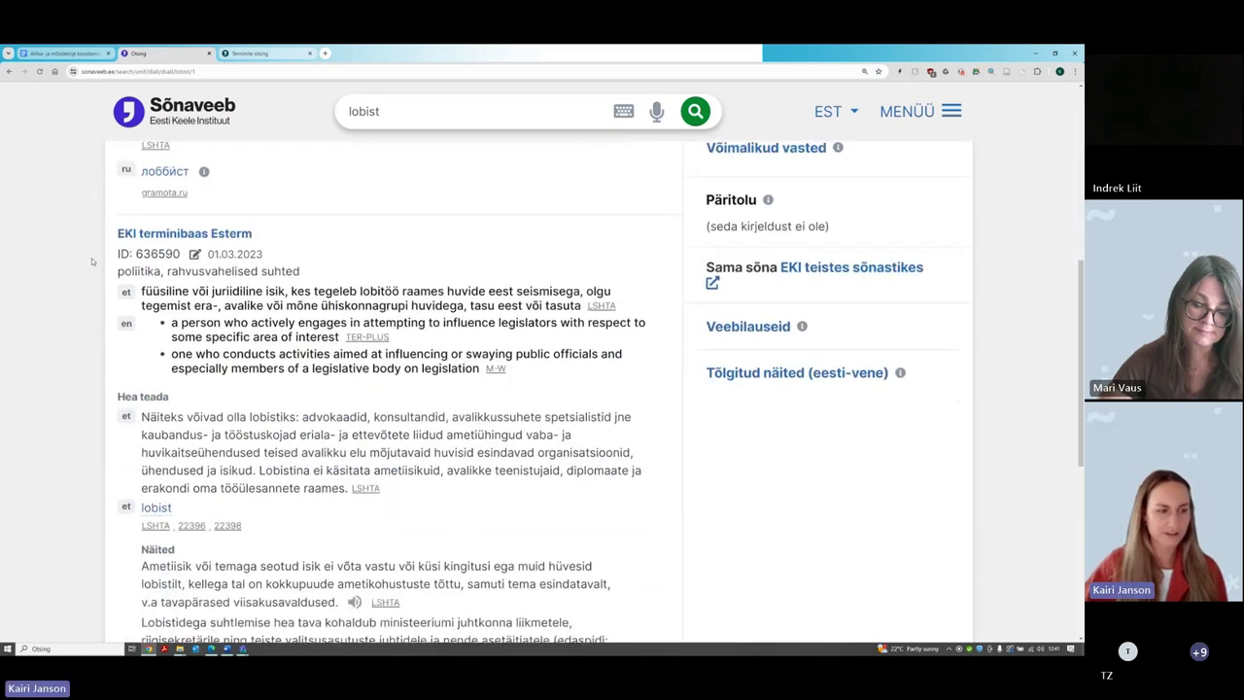
{"action": "scroll", "coordinate": [91, 258], "scroll_direction": "down", "scroll_amount": 1}
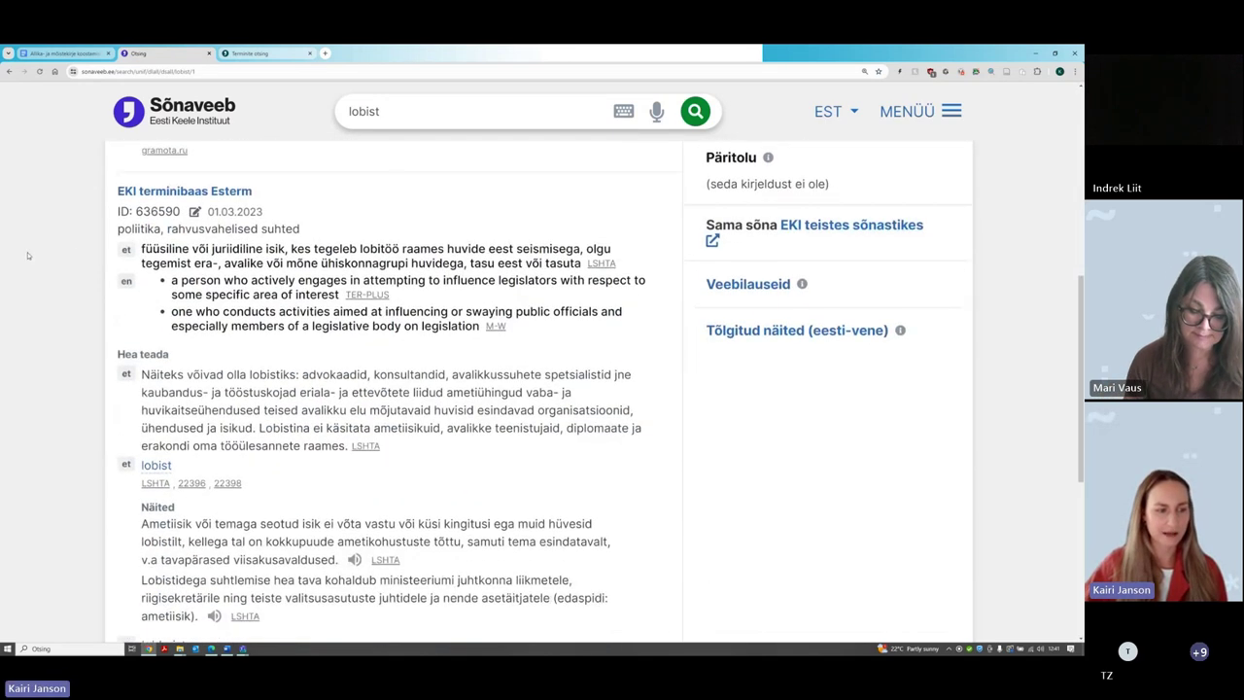
Zoom out both the Ekilex concept and the Sõnaveeb lobist entry to see more
{"action": "left_click", "coordinate": [250, 52]}
{"action": "scroll", "coordinate": [430, 382], "scroll_direction": "down", "scroll_amount": 4}
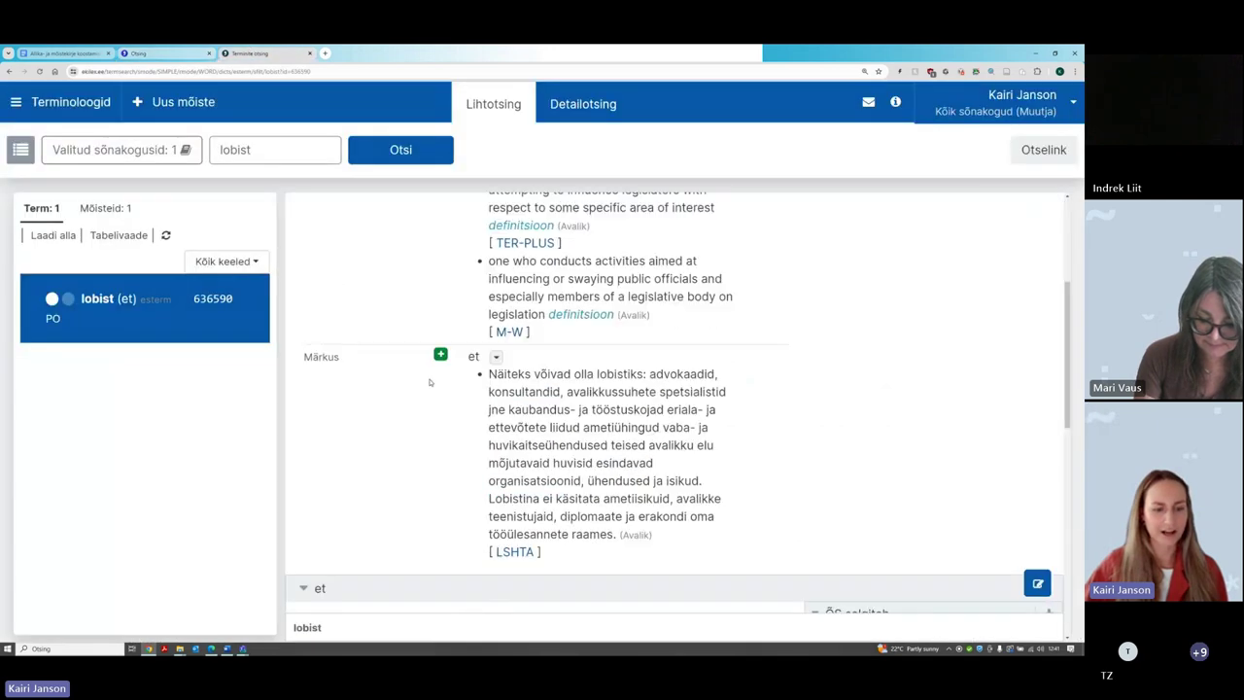
{"action": "scroll", "coordinate": [430, 382], "scroll_direction": "down", "scroll_amount": 3}
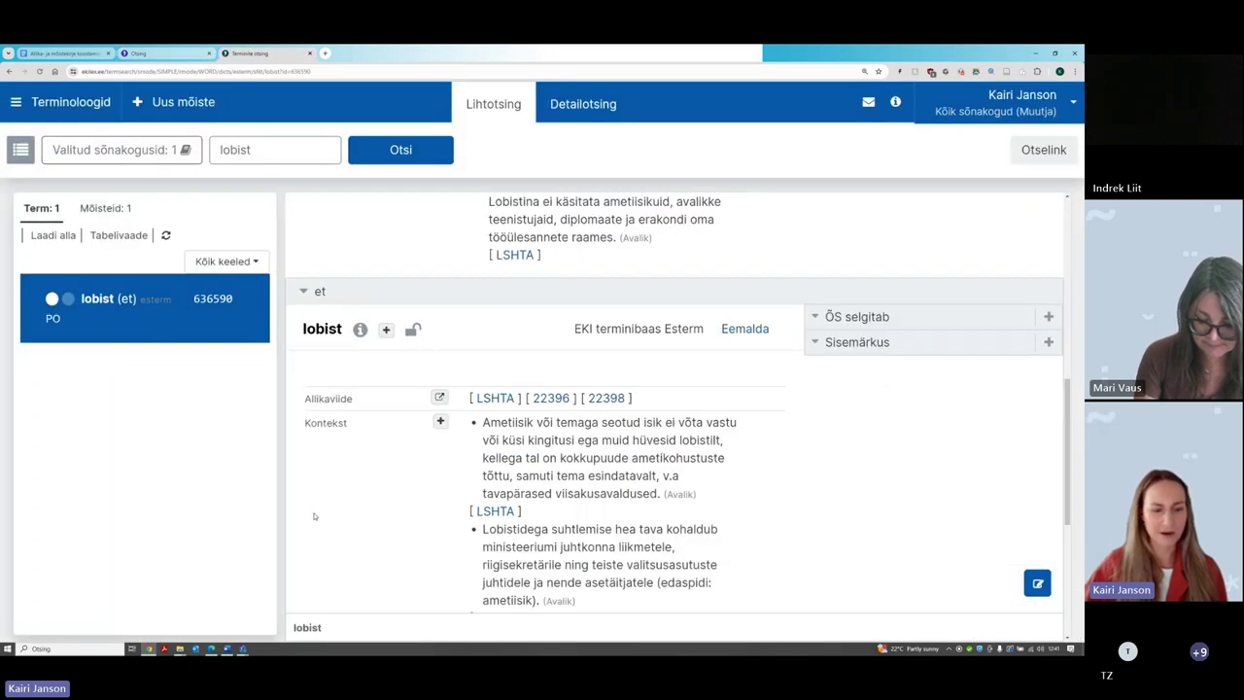
{"action": "scroll", "coordinate": [391, 525], "scroll_direction": "down", "scroll_amount": 2}
{"action": "key", "text": "ctrl+minus"}
{"action": "key", "text": "ctrl+minus"}
{"action": "key", "text": "ctrl+minus"}
{"action": "key", "text": "ctrl+minus"}
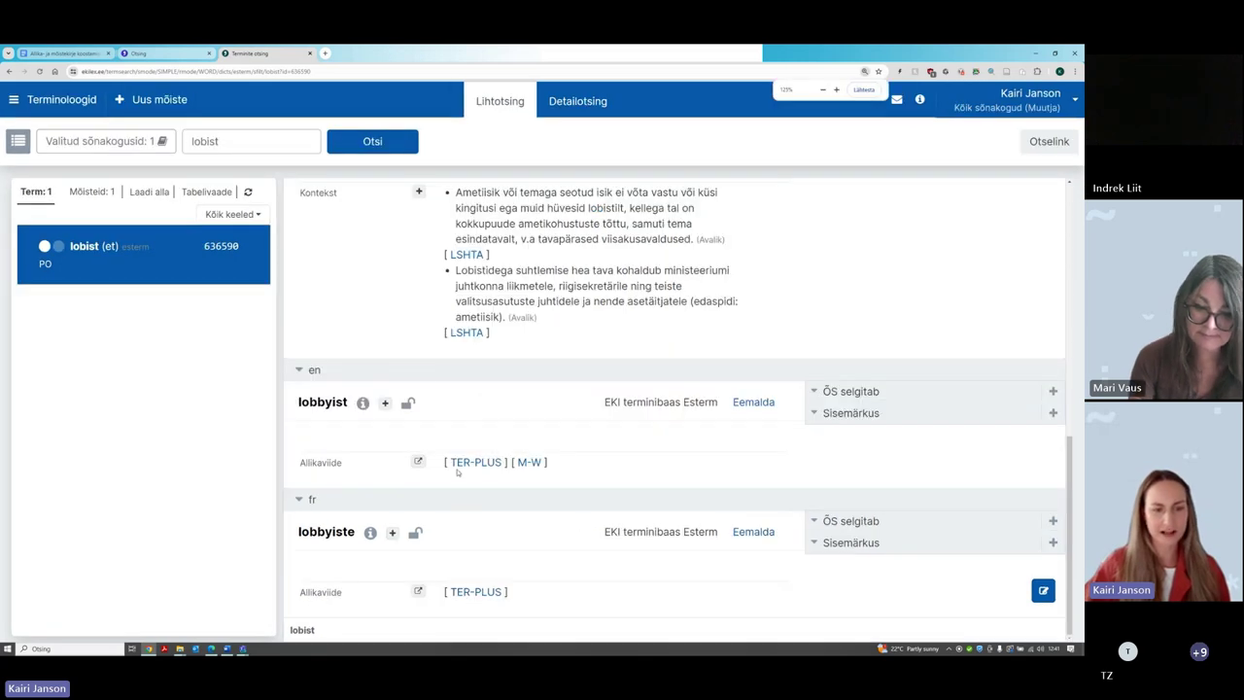
{"action": "scroll", "coordinate": [326, 344], "scroll_direction": "up", "scroll_amount": 4}
{"action": "scroll", "coordinate": [326, 343], "scroll_direction": "down", "scroll_amount": 2}
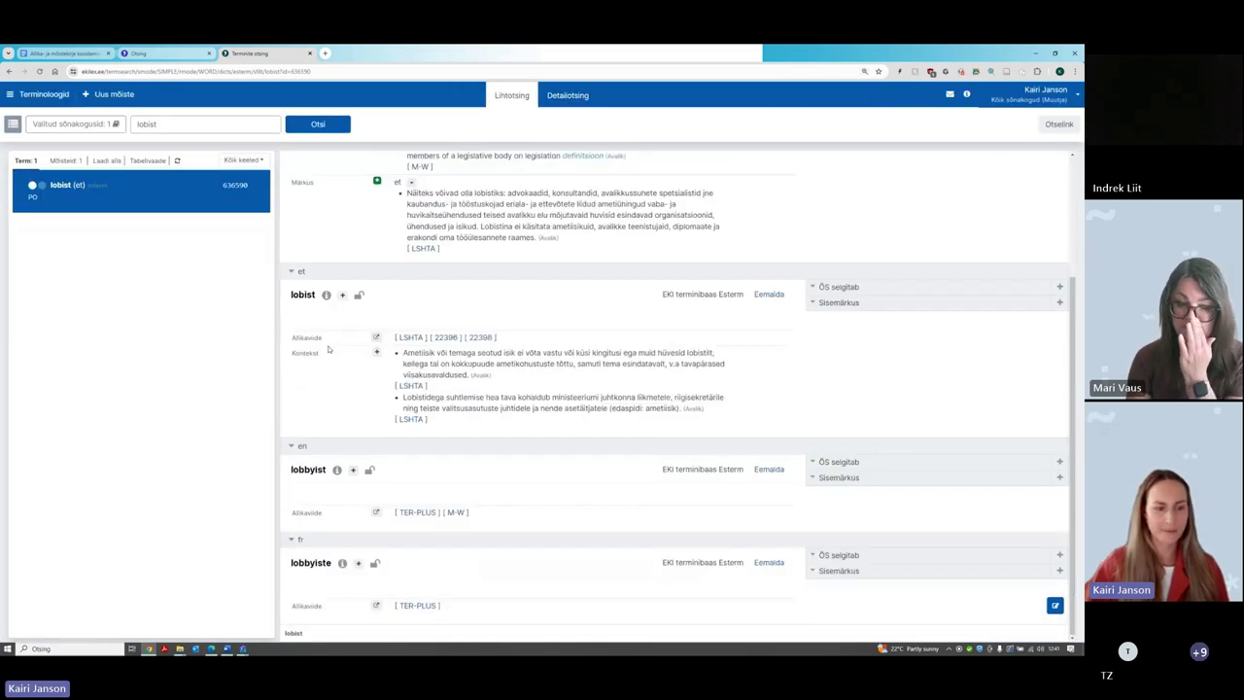
{"action": "left_click", "coordinate": [141, 53]}
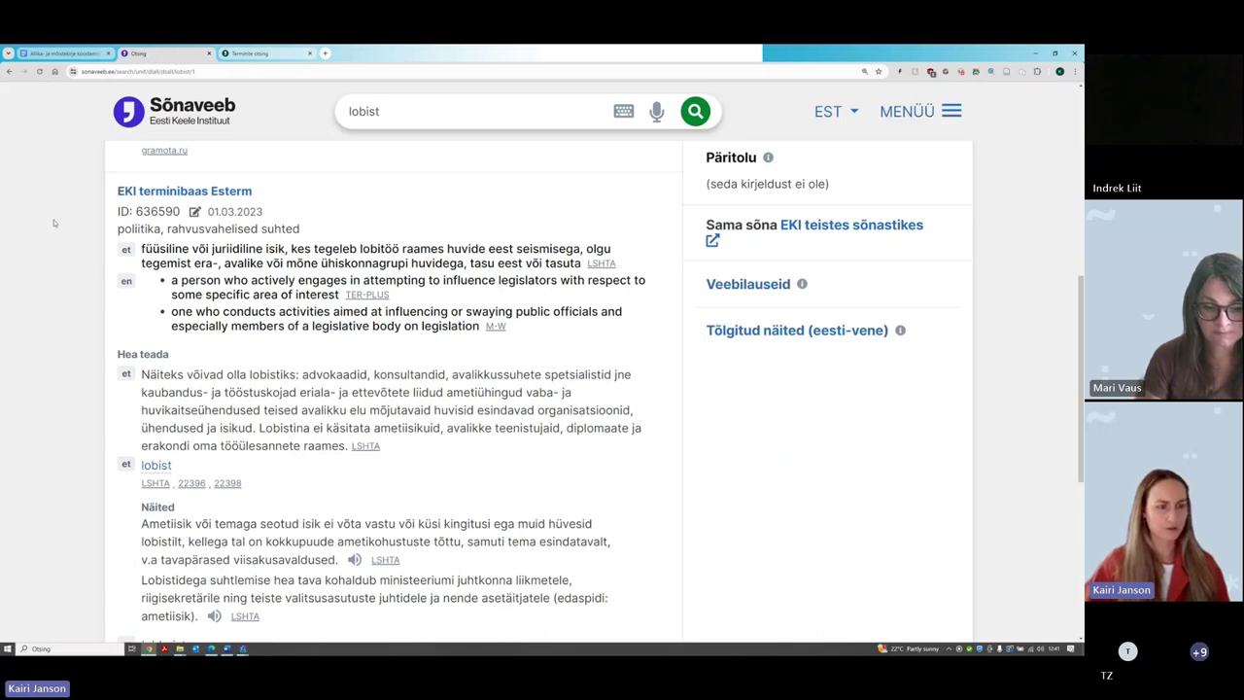
{"action": "key", "text": "ctrl+minus"}
{"action": "key", "text": "ctrl+minus"}
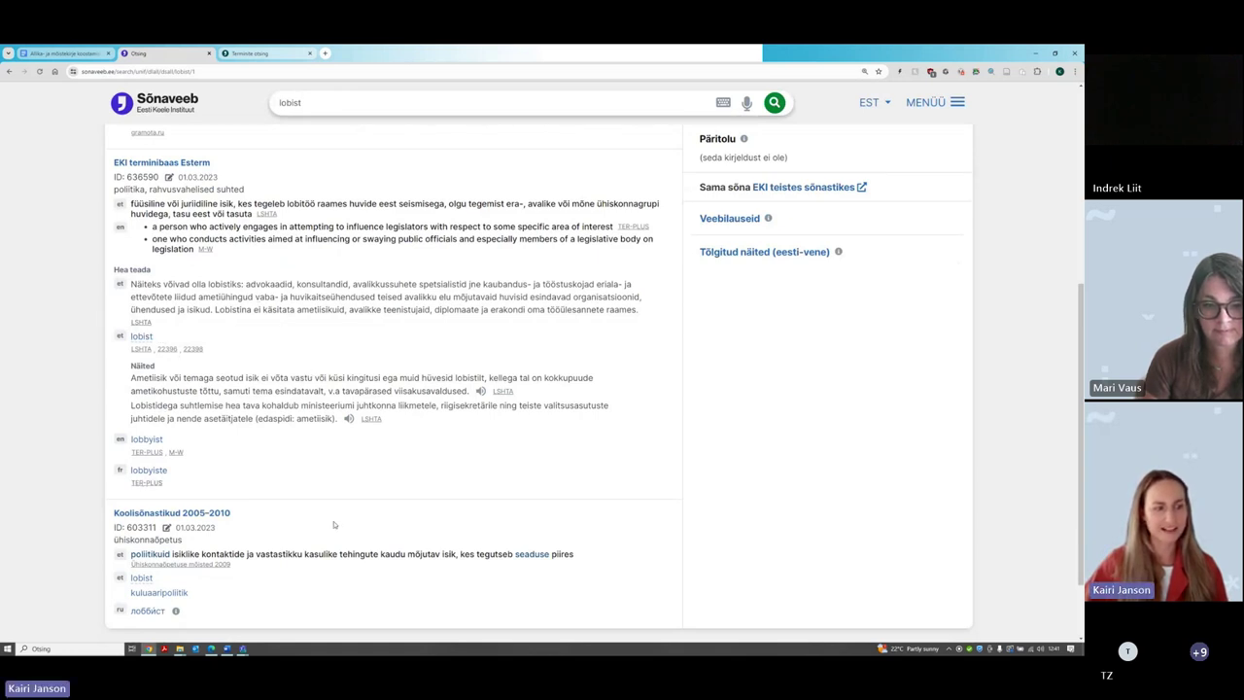
Compare Ekilex's Märkus note with Sõnaveeb's Hea teada section, then return to Ekilex
{"action": "left_click", "coordinate": [258, 53]}
{"action": "scroll", "coordinate": [330, 233], "scroll_direction": "up", "scroll_amount": 1}
{"action": "double_click", "coordinate": [330, 233]}
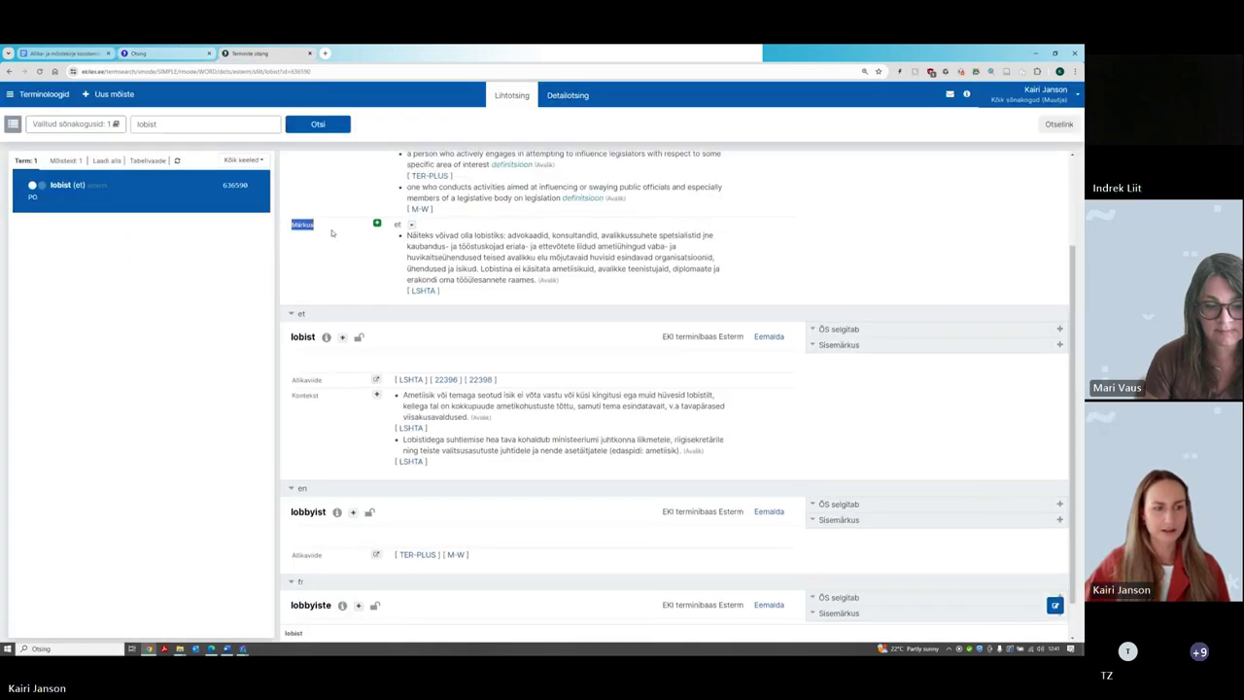
{"action": "left_click", "coordinate": [155, 53]}
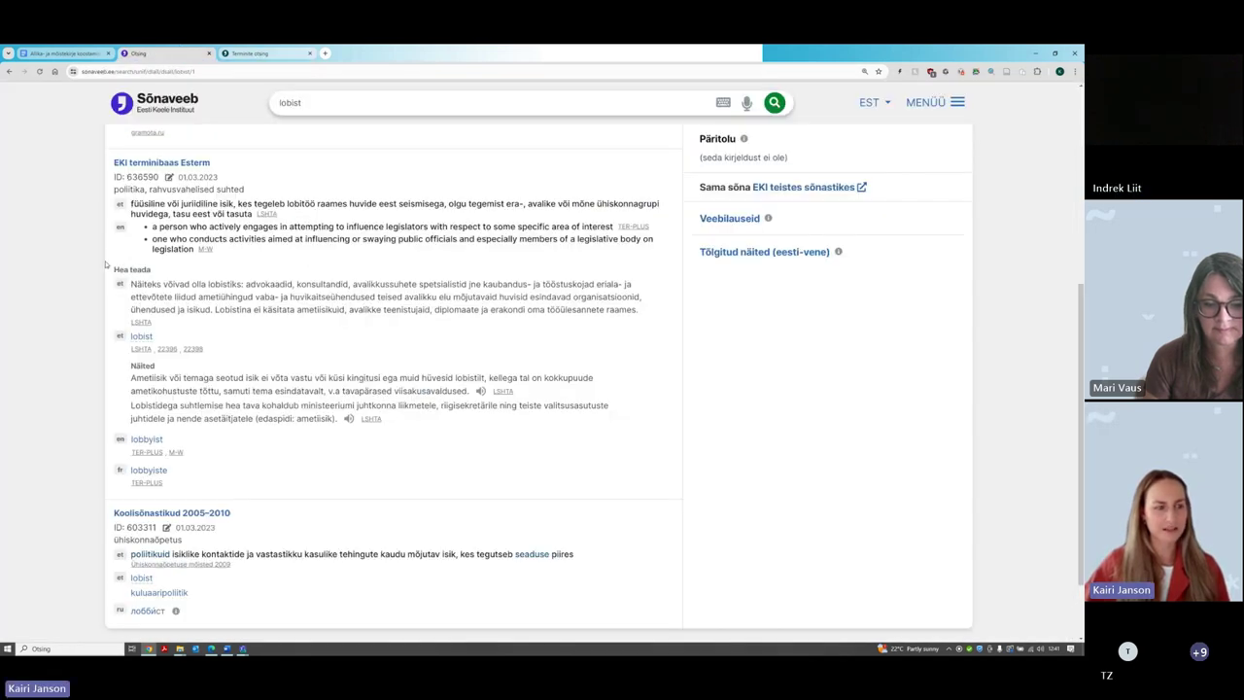
{"action": "left_click_drag", "start_coordinate": [111, 273], "coordinate": [160, 272]}
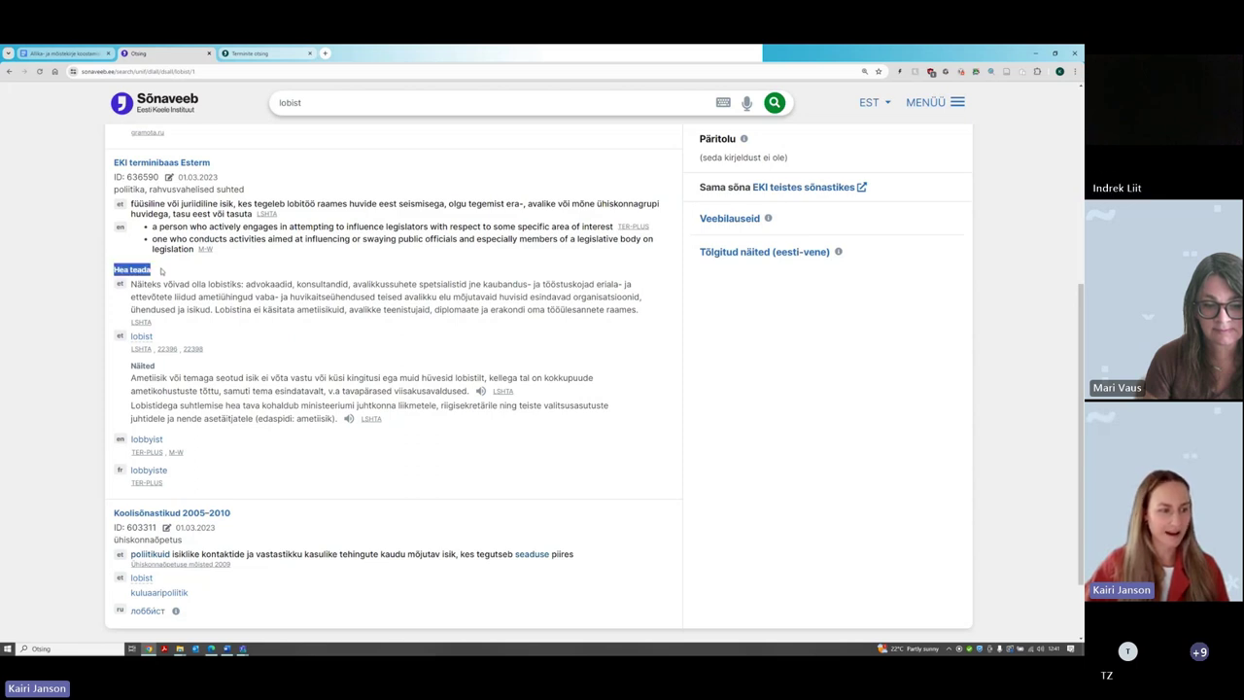
{"action": "left_click", "coordinate": [45, 342]}
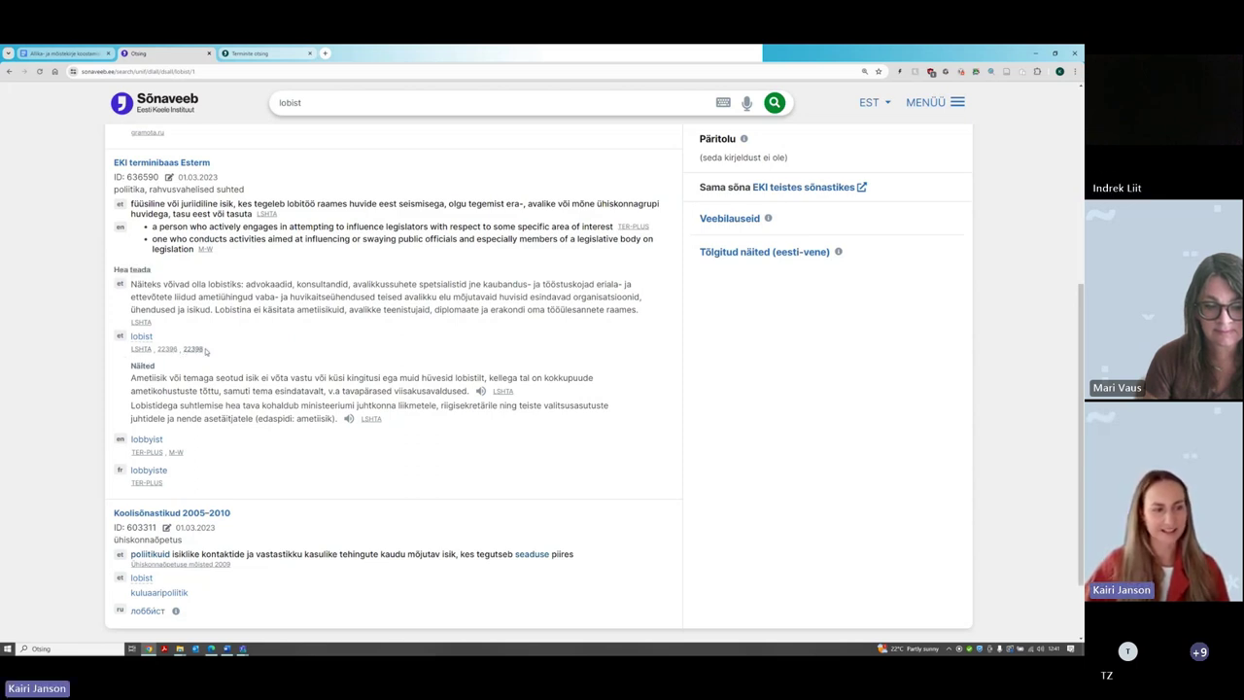
{"action": "left_click", "coordinate": [249, 53]}
{"action": "scroll", "coordinate": [441, 364], "scroll_direction": "up", "scroll_amount": 3}
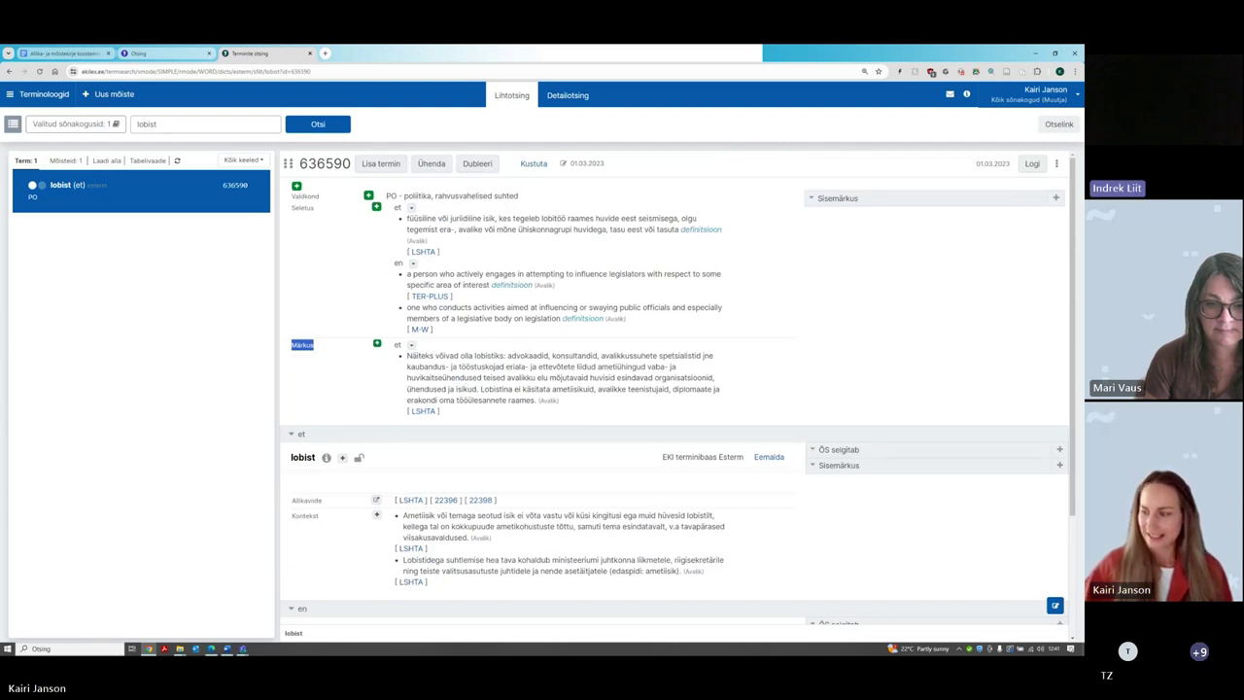
Select the word 'lobist' in the Lihtotsing search field for replacement
{"action": "key", "text": "alt+Tab"}
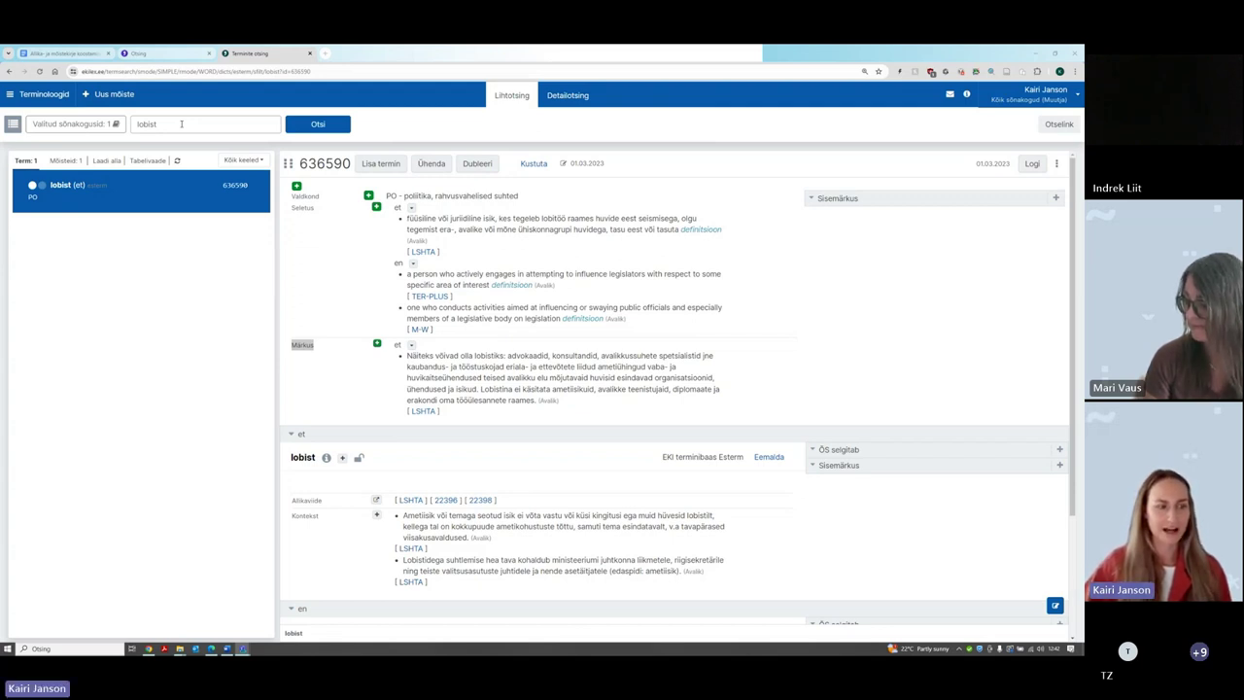
{"action": "left_click", "coordinate": [153, 124]}
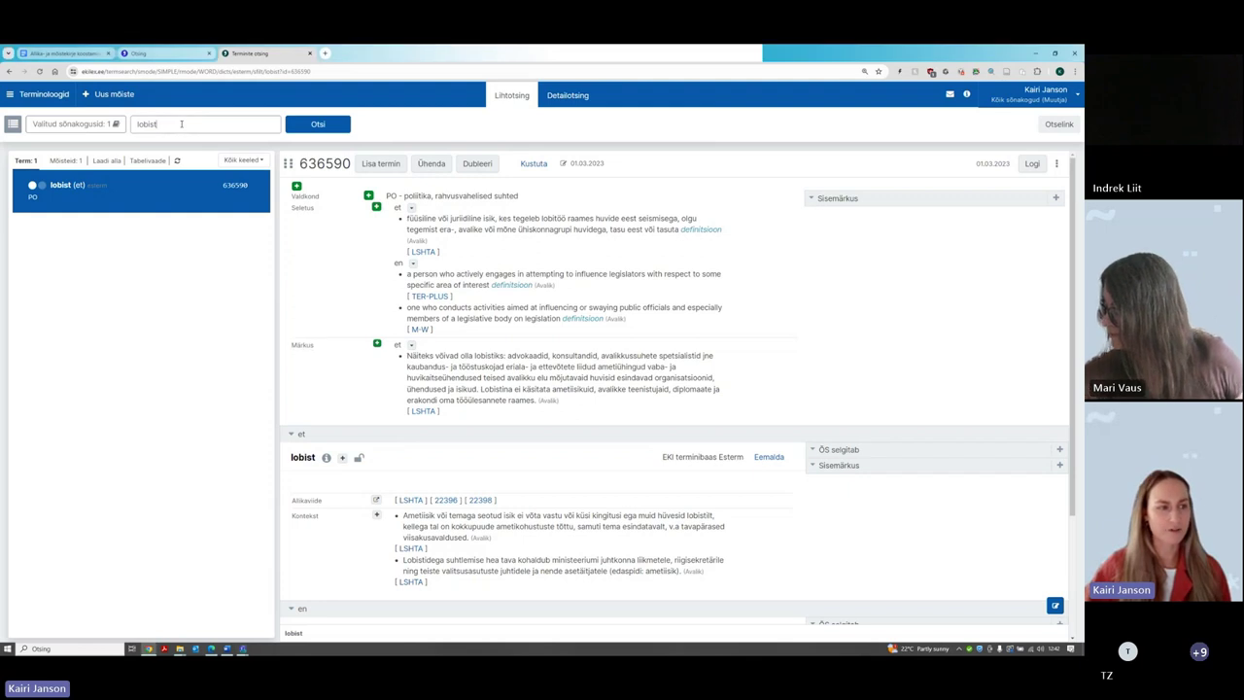
{"action": "double_click", "coordinate": [153, 124]}
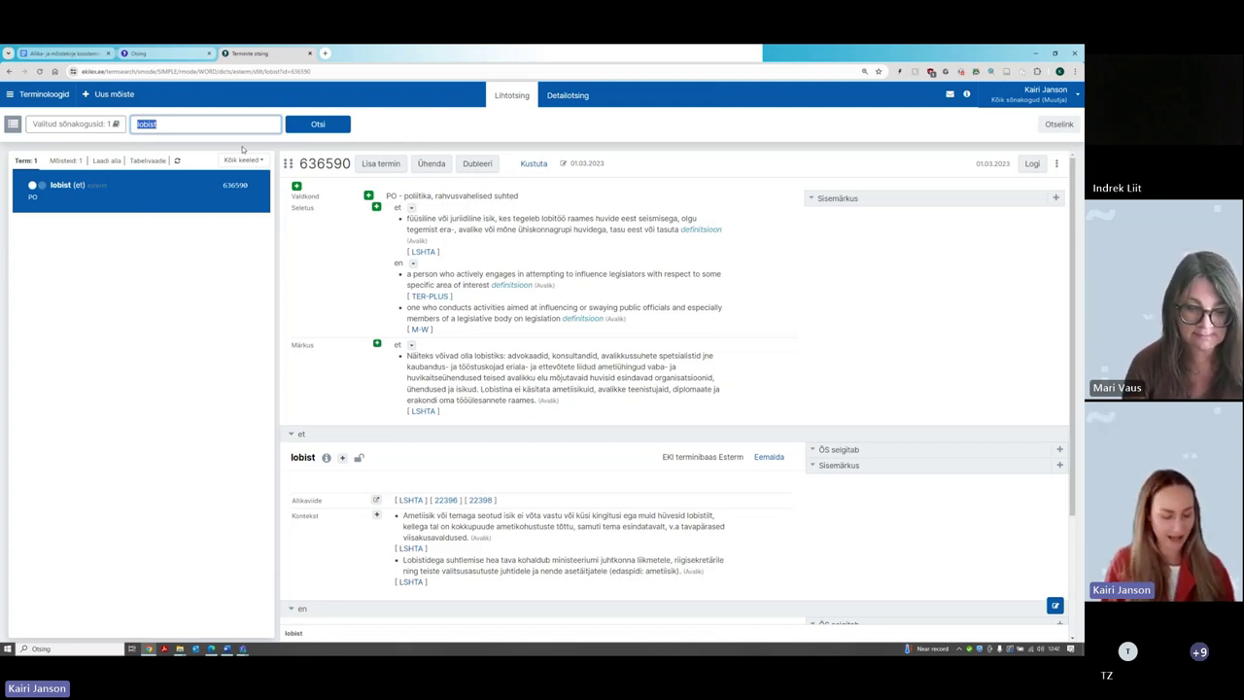
Search for 'vaimse tervise', then rerun it as the wildcard 'vaimse tervise*'
{"action": "type", "text": "vaimse ter"}
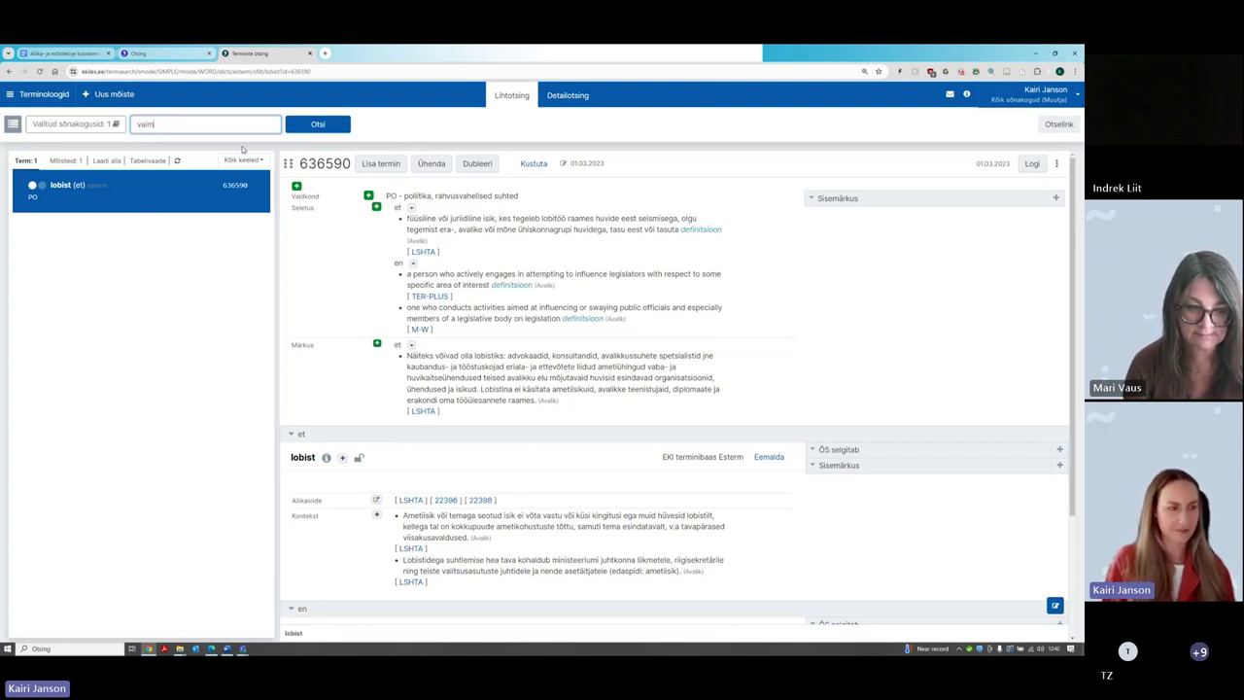
{"action": "type", "text": "vise"}
{"action": "key", "text": "Return"}
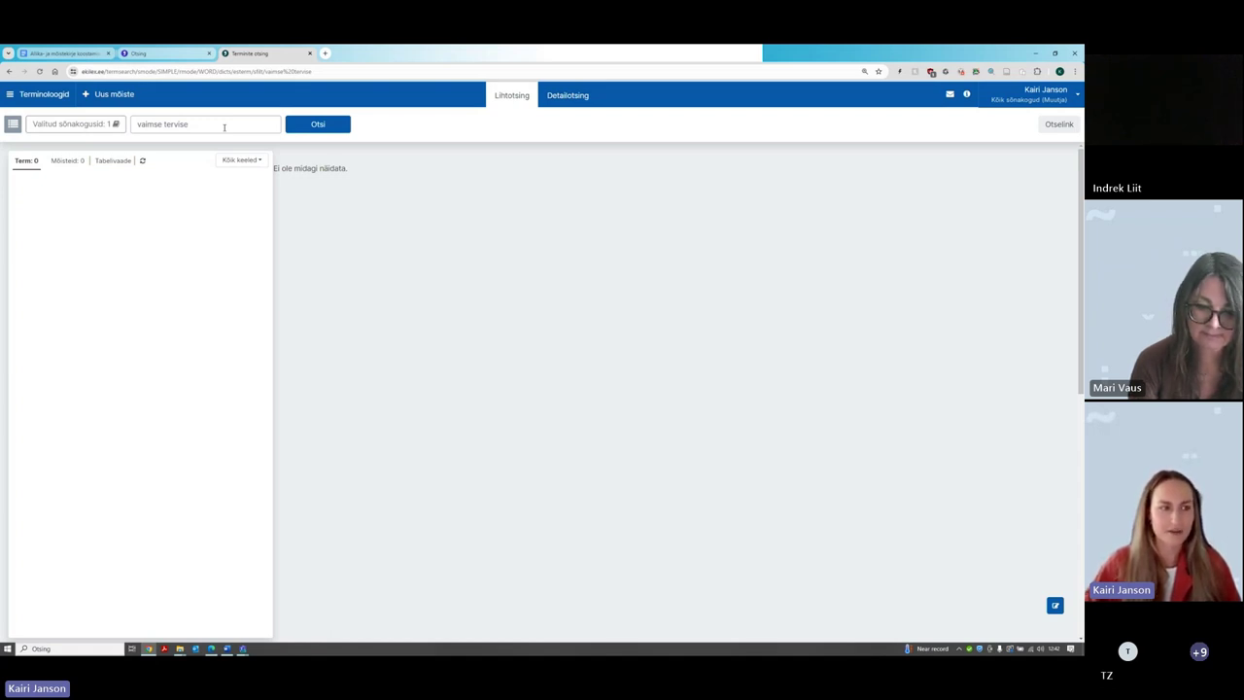
{"action": "left_click", "coordinate": [224, 127]}
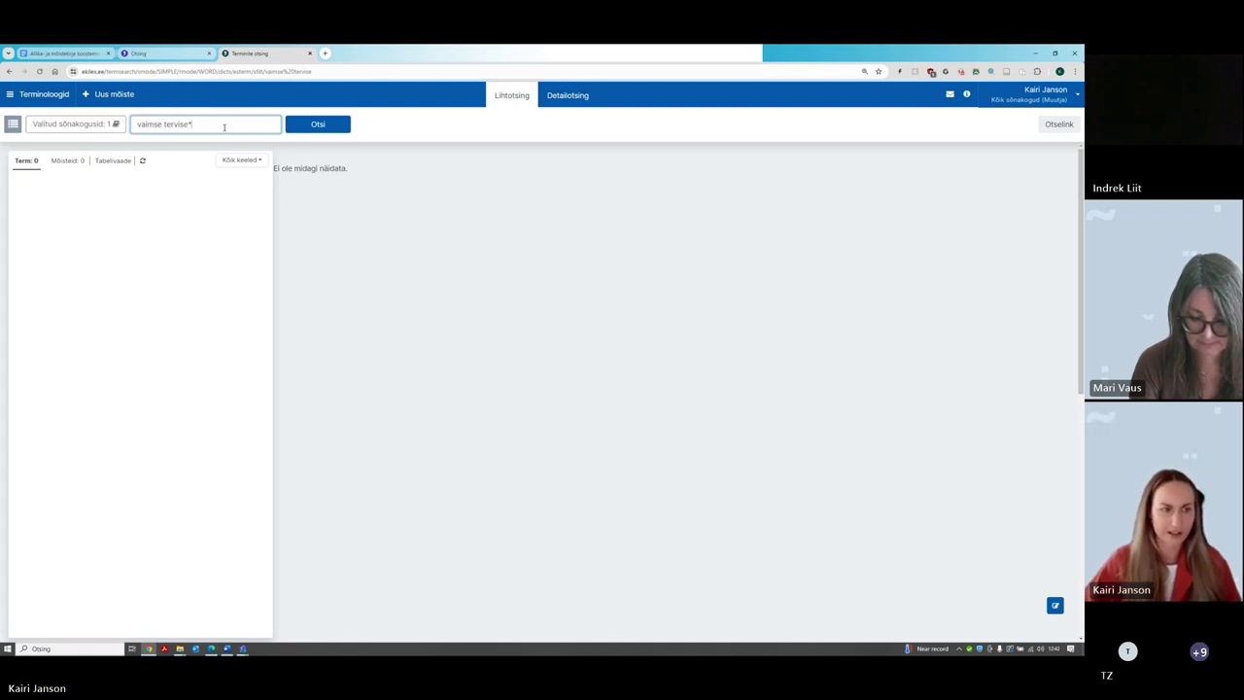
{"action": "left_click", "coordinate": [334, 127]}
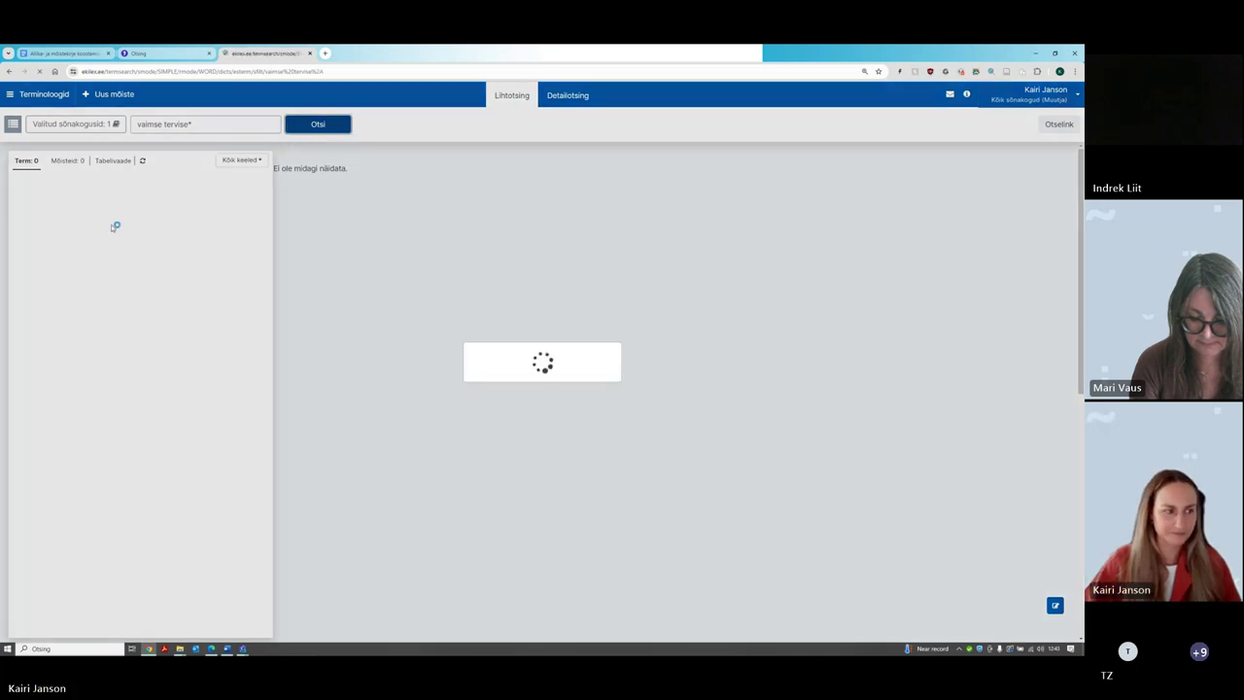
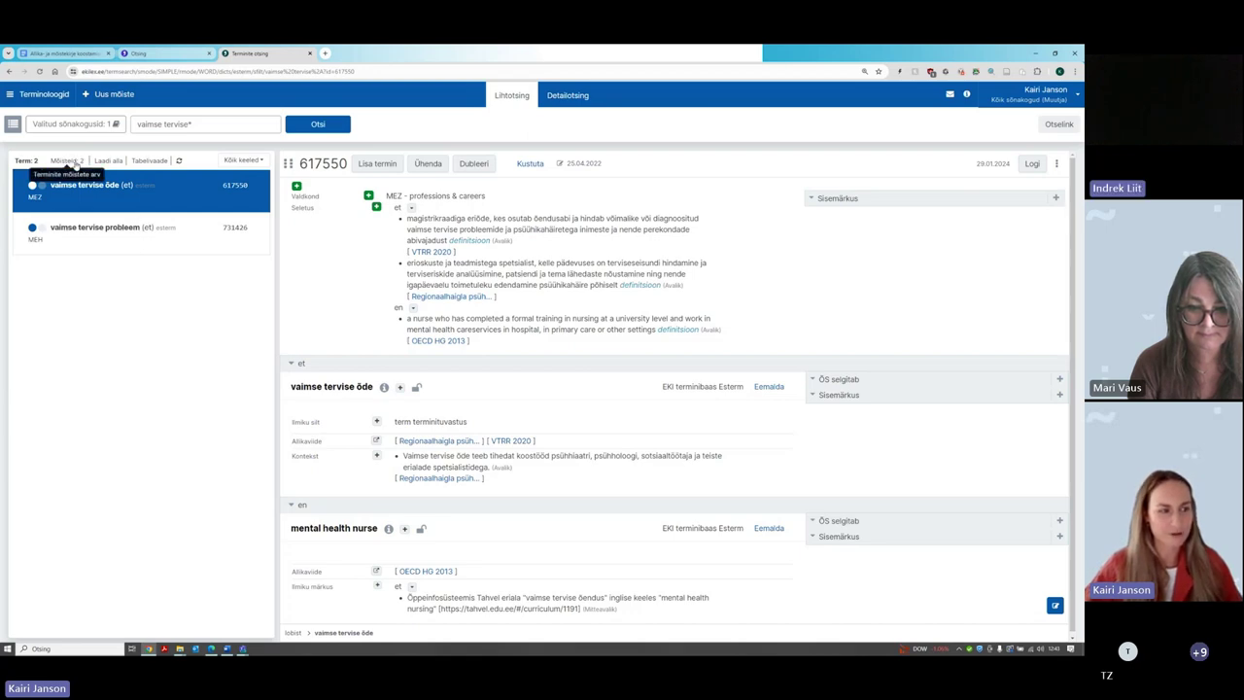
Show the vaimse tervise* results by concept (Mõisteid), listing 2 concepts with 4 terms
{"action": "scroll", "coordinate": [73, 165], "scroll_direction": "up", "scroll_amount": 3}
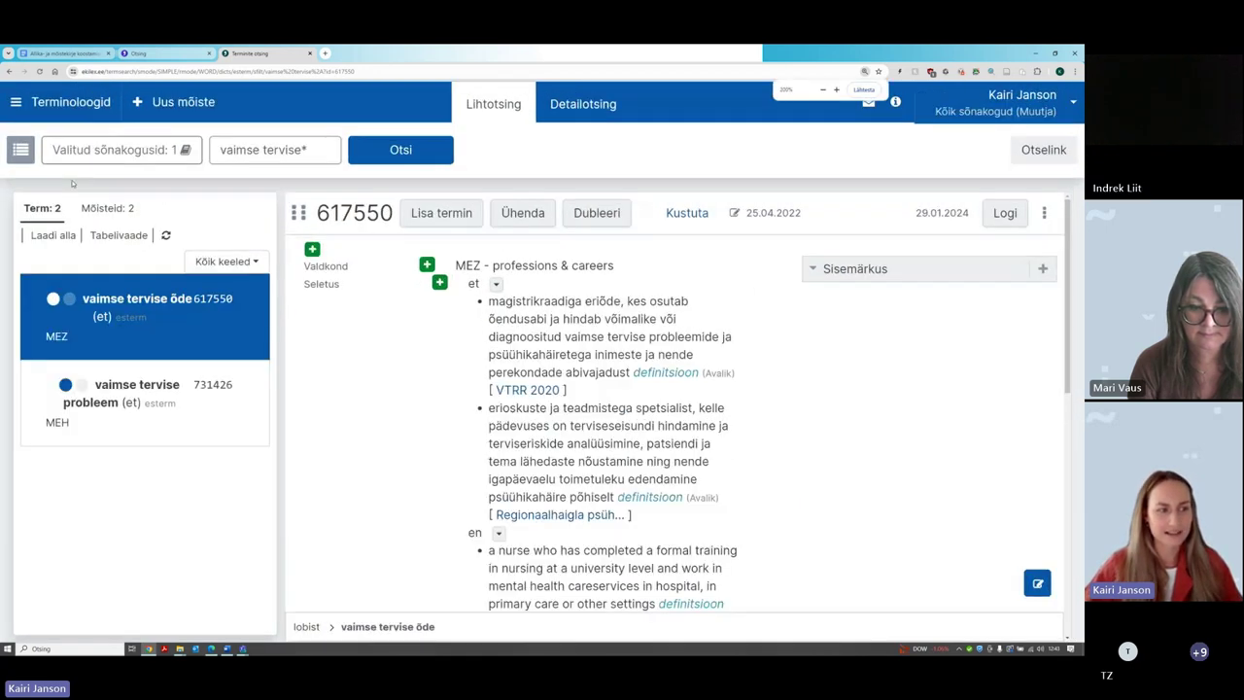
{"action": "scroll", "coordinate": [72, 234], "scroll_direction": "down", "scroll_amount": 1}
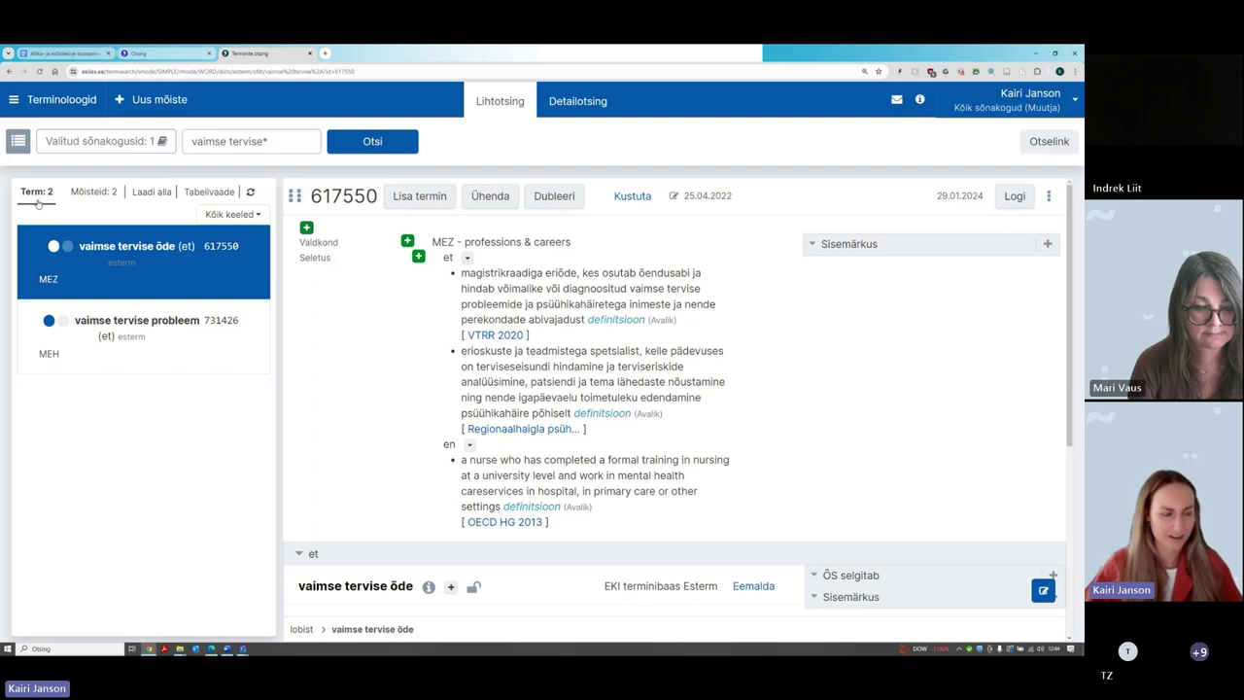
{"action": "left_click", "coordinate": [103, 193]}
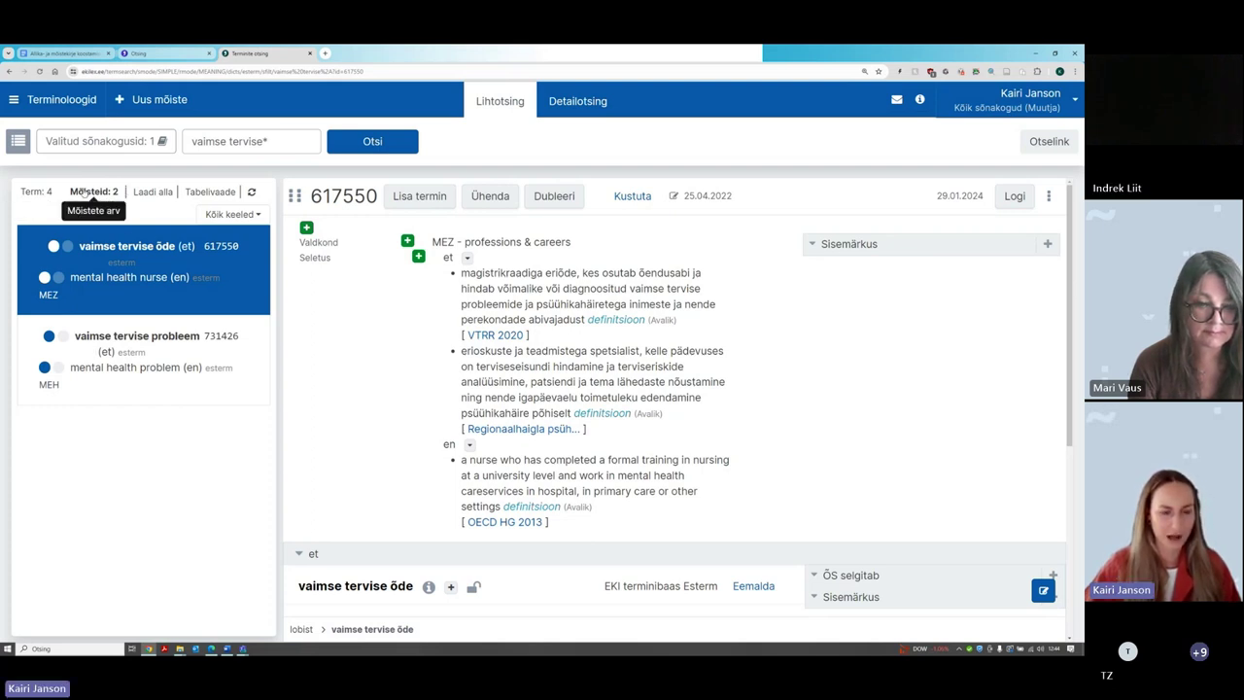
{"action": "mouse_move", "coordinate": [574, 409]}
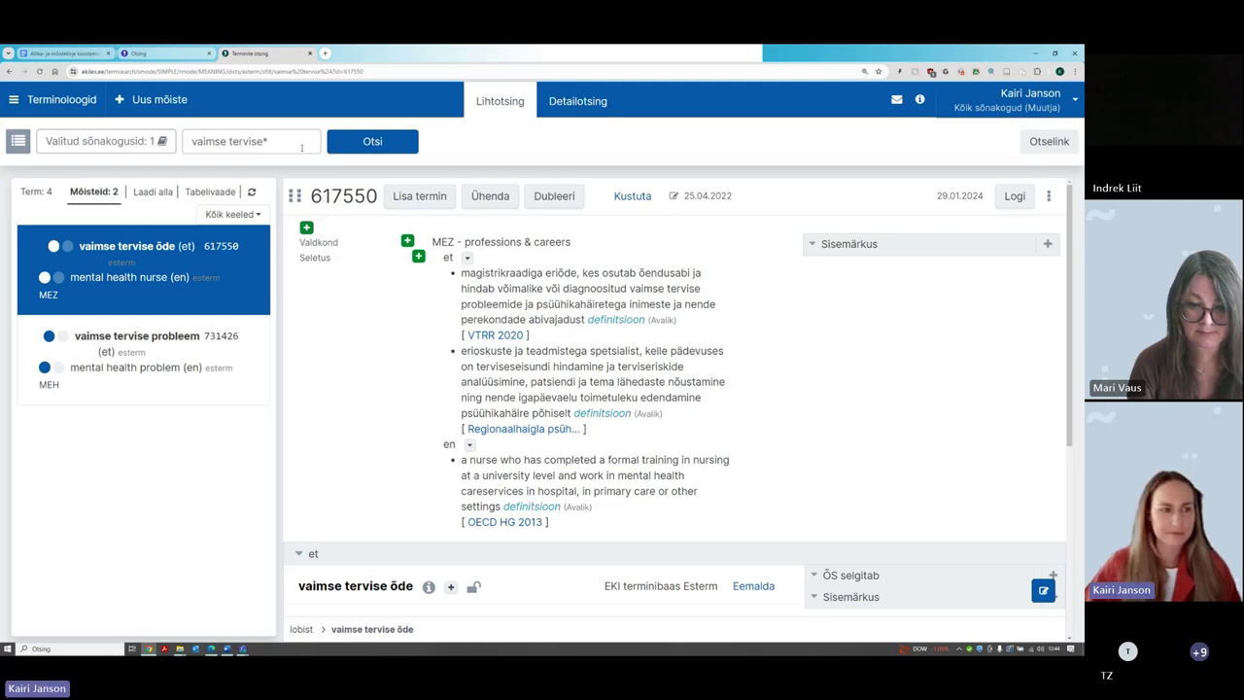
Replace the old search term with 'elevant' and run the search
{"action": "left_click_drag", "start_coordinate": [273, 142], "coordinate": [189, 142]}
{"action": "left_click", "coordinate": [243, 139]}
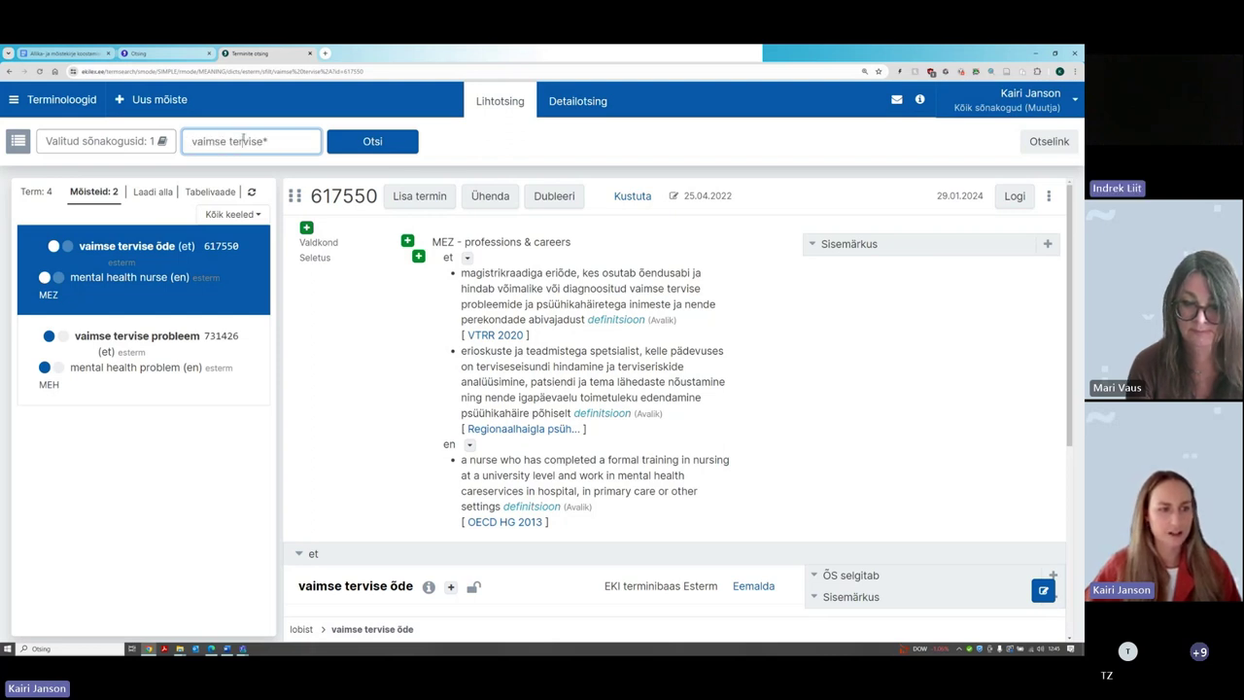
{"action": "left_click_drag", "start_coordinate": [272, 142], "coordinate": [190, 144]}
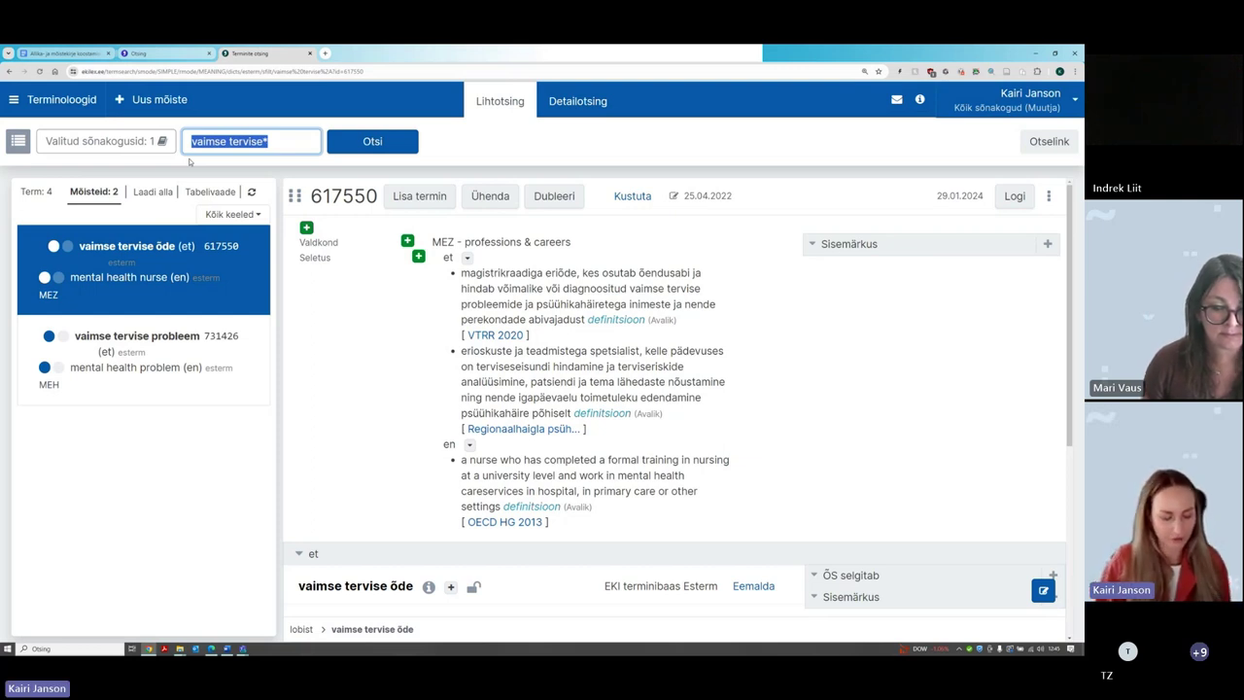
{"action": "type", "text": "elevant"}
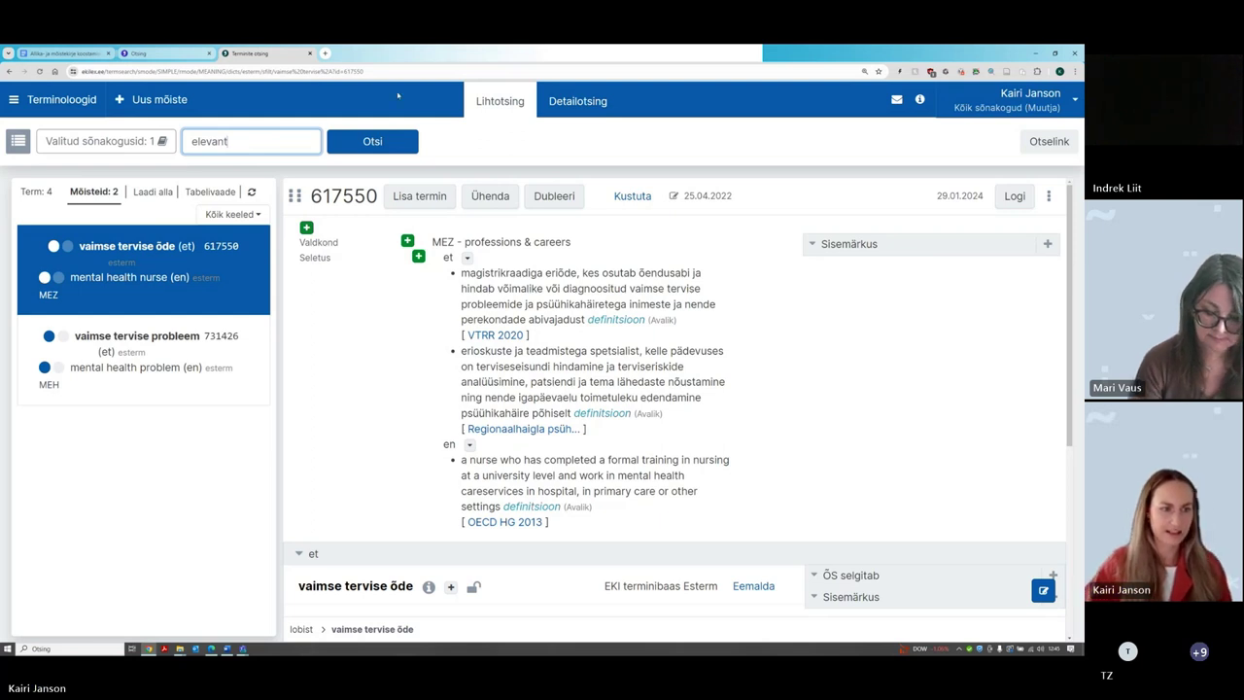
{"action": "left_click", "coordinate": [373, 143]}
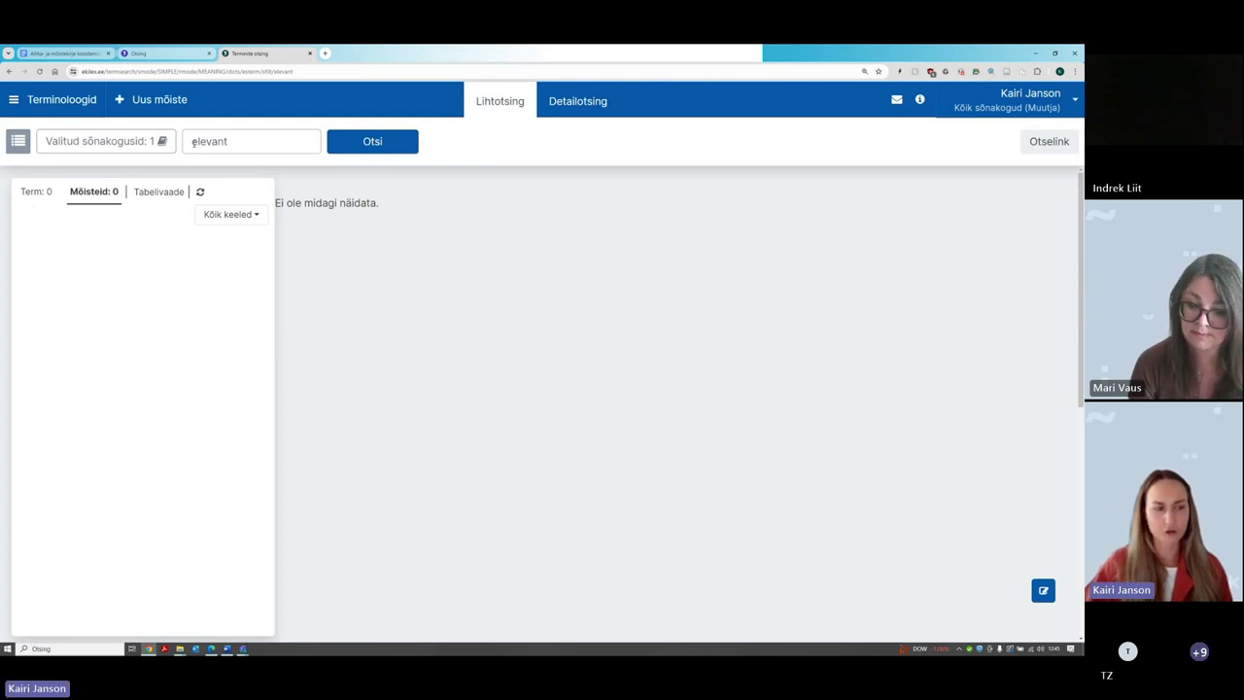
Add a leading wildcard to search '*elevant', returning 5 concepts and 26 terms
{"action": "left_click", "coordinate": [193, 142]}
{"action": "type", "text": "*"}
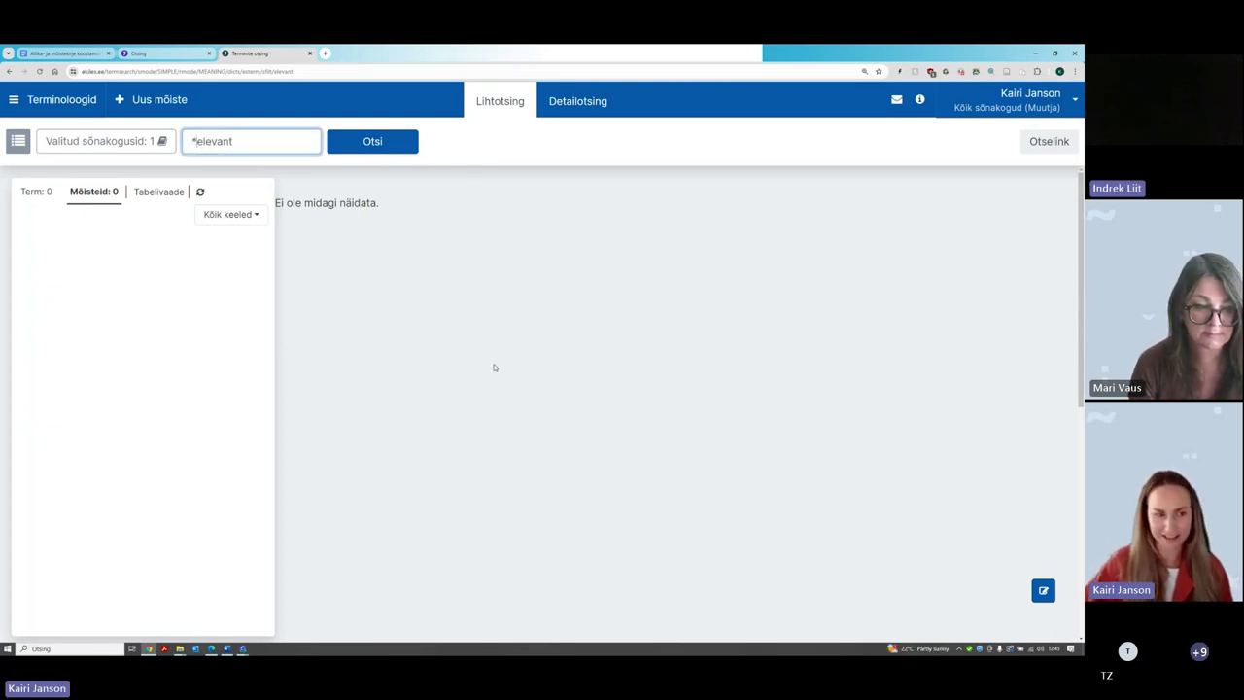
{"action": "left_click", "coordinate": [370, 142]}
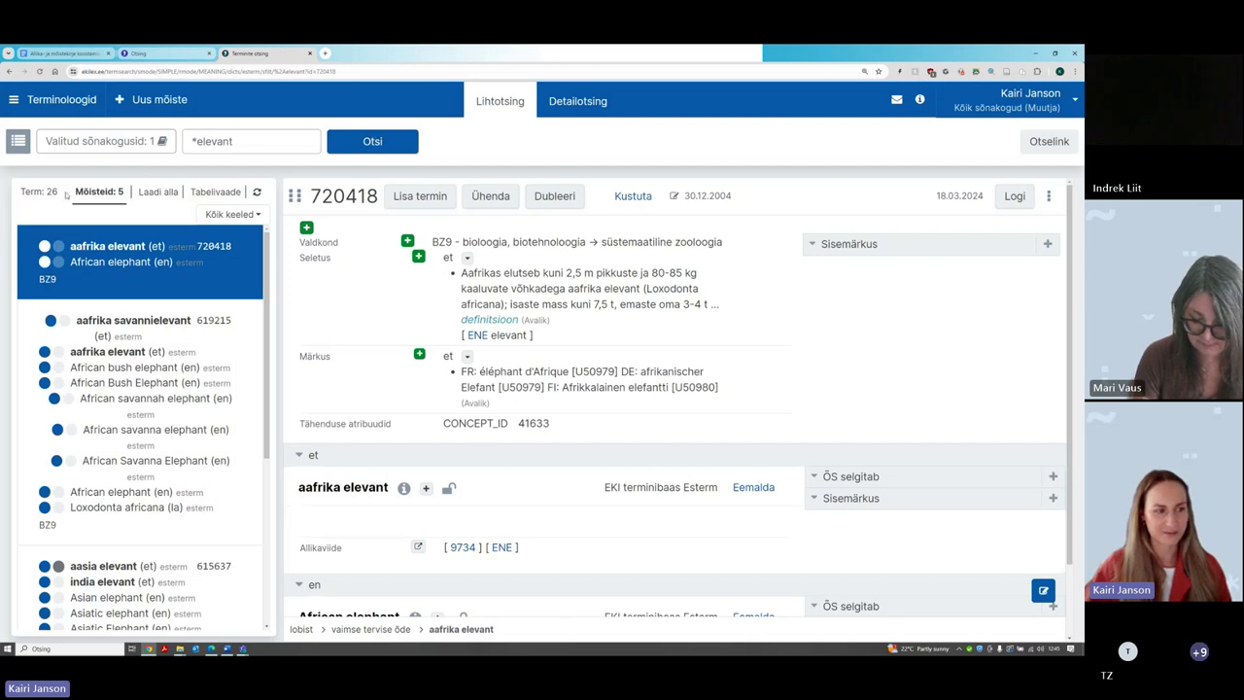
{"action": "scroll", "coordinate": [143, 467], "scroll_direction": "down", "scroll_amount": 2}
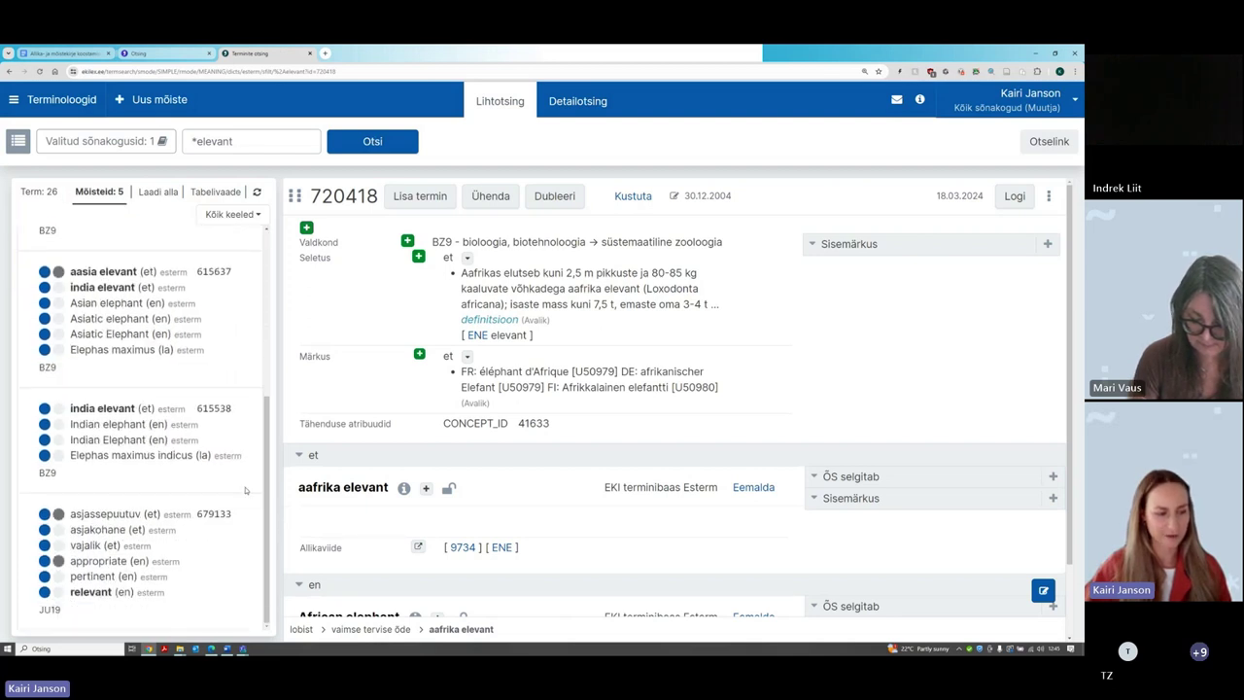
{"action": "scroll", "coordinate": [154, 447], "scroll_direction": "up", "scroll_amount": 3}
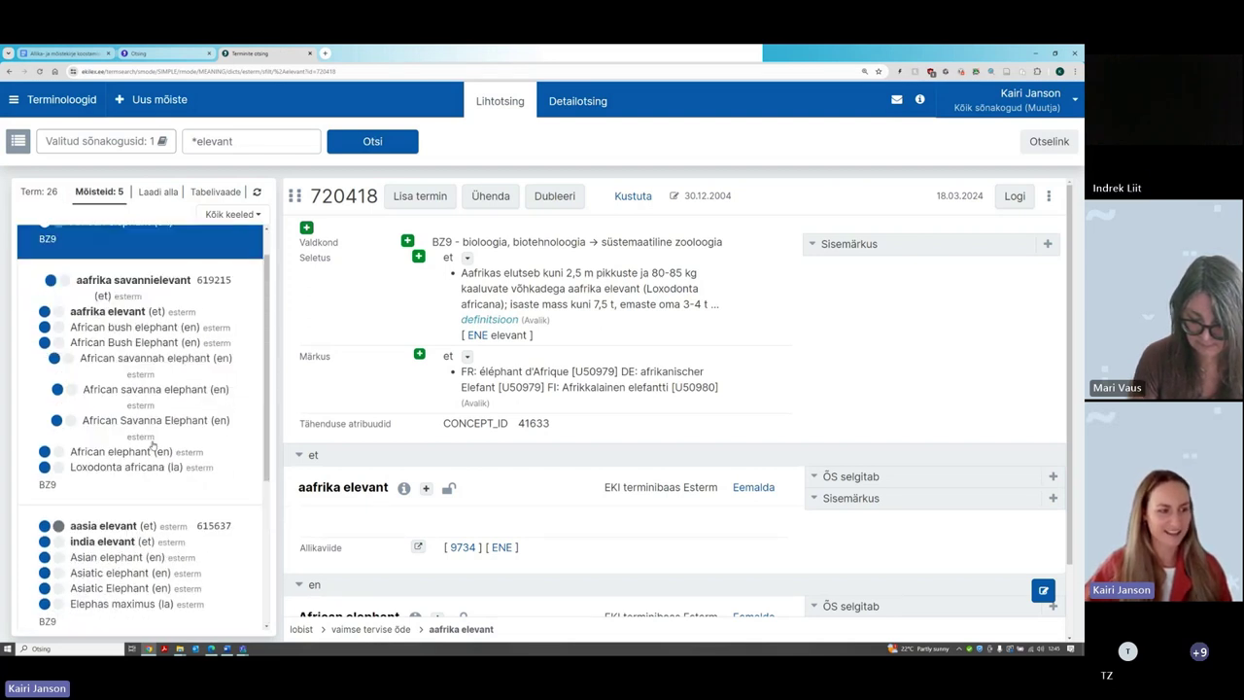
{"action": "scroll", "coordinate": [152, 444], "scroll_direction": "up", "scroll_amount": 1}
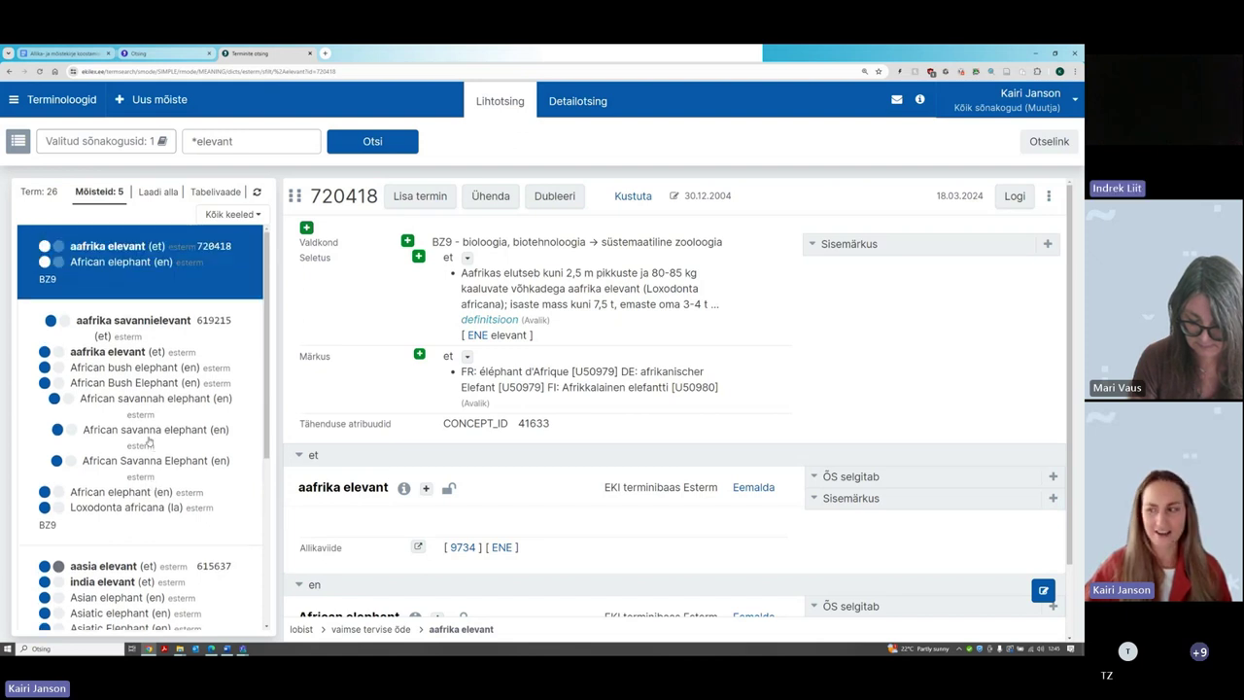
{"action": "scroll", "coordinate": [163, 443], "scroll_direction": "down", "scroll_amount": 3}
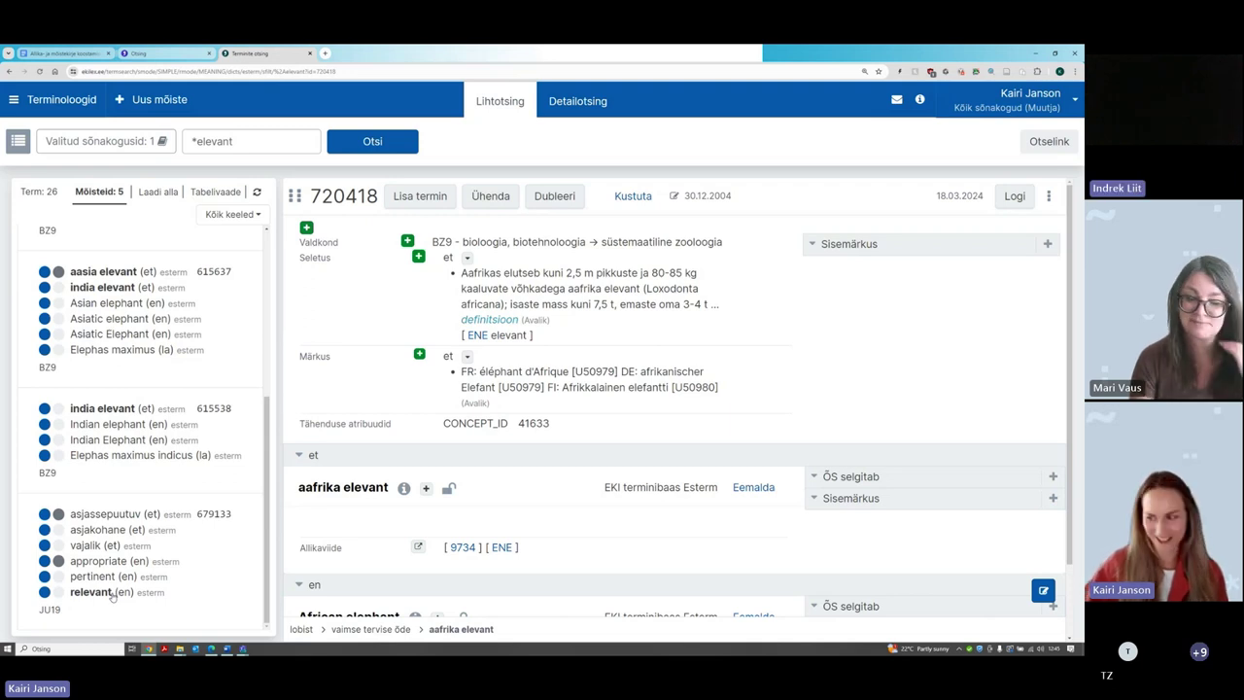
{"action": "scroll", "coordinate": [139, 409], "scroll_direction": "up", "scroll_amount": 5}
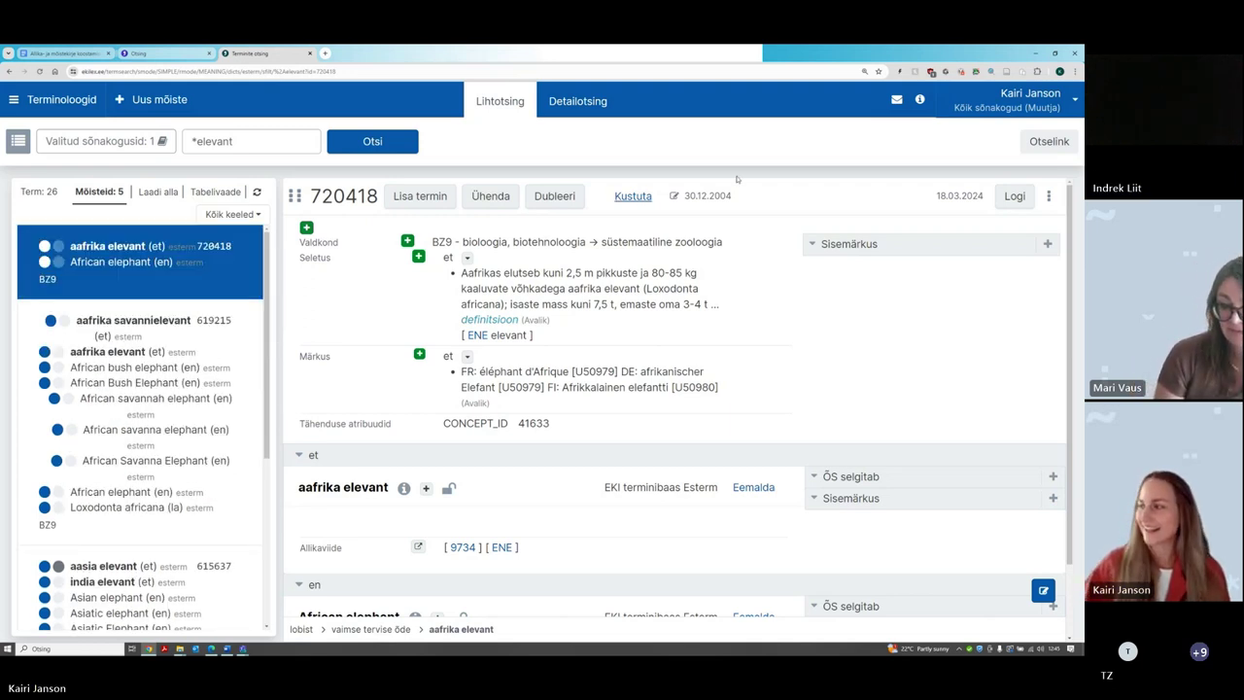
{"action": "mouse_move", "coordinate": [463, 282]}
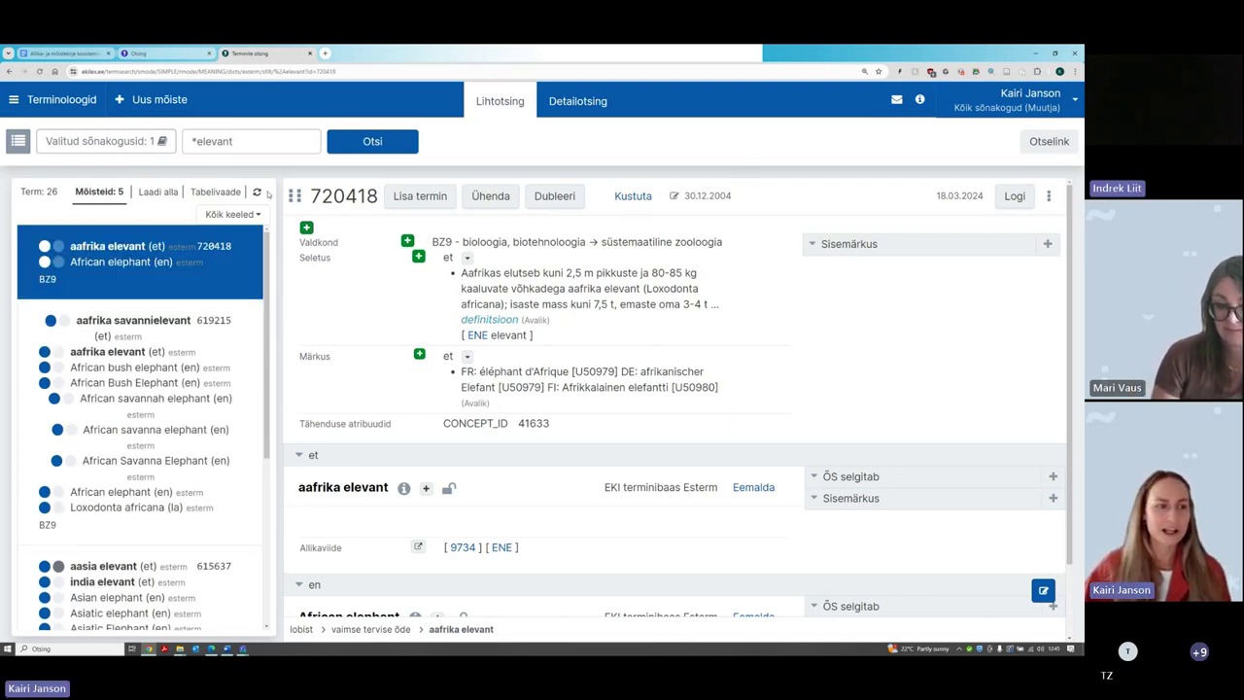
{"action": "left_click", "coordinate": [275, 144]}
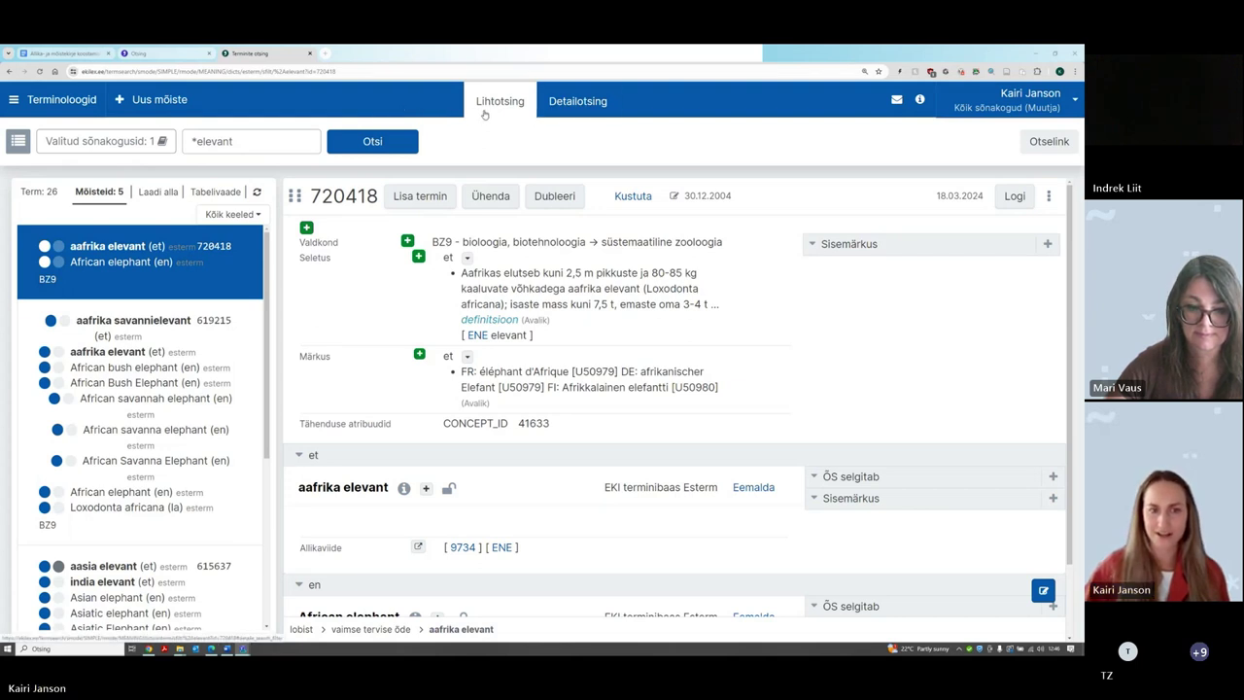
{"action": "left_click", "coordinate": [573, 107]}
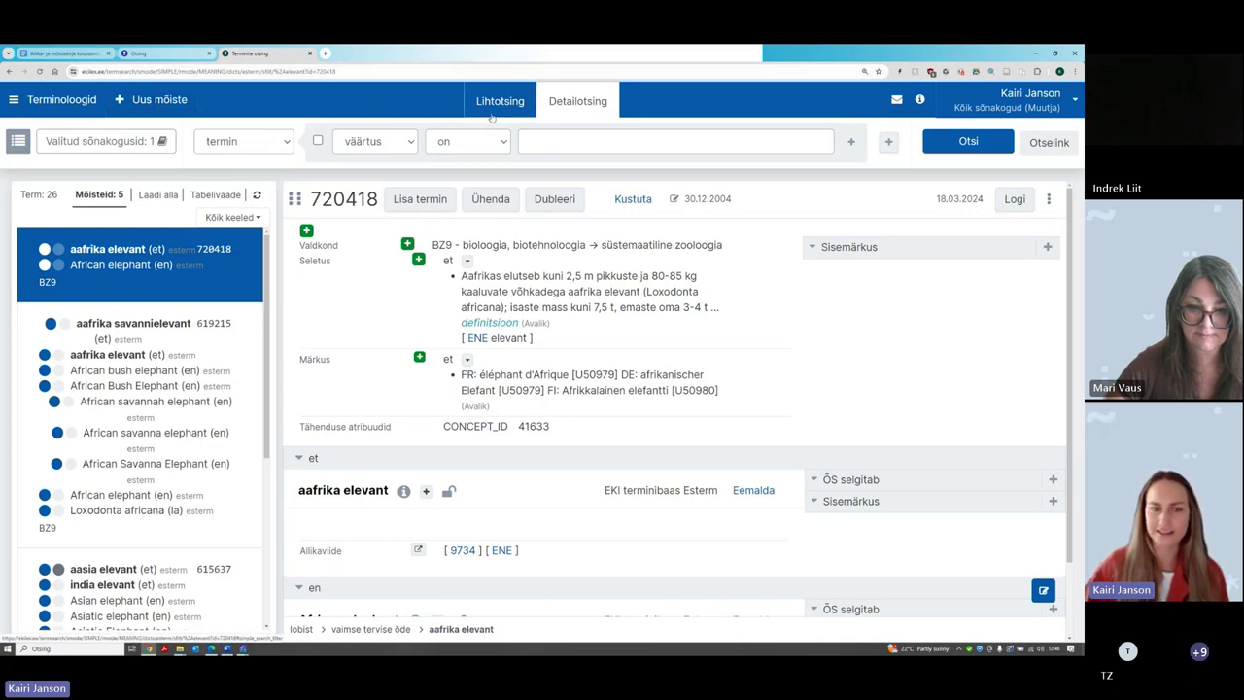
{"action": "left_click", "coordinate": [573, 109]}
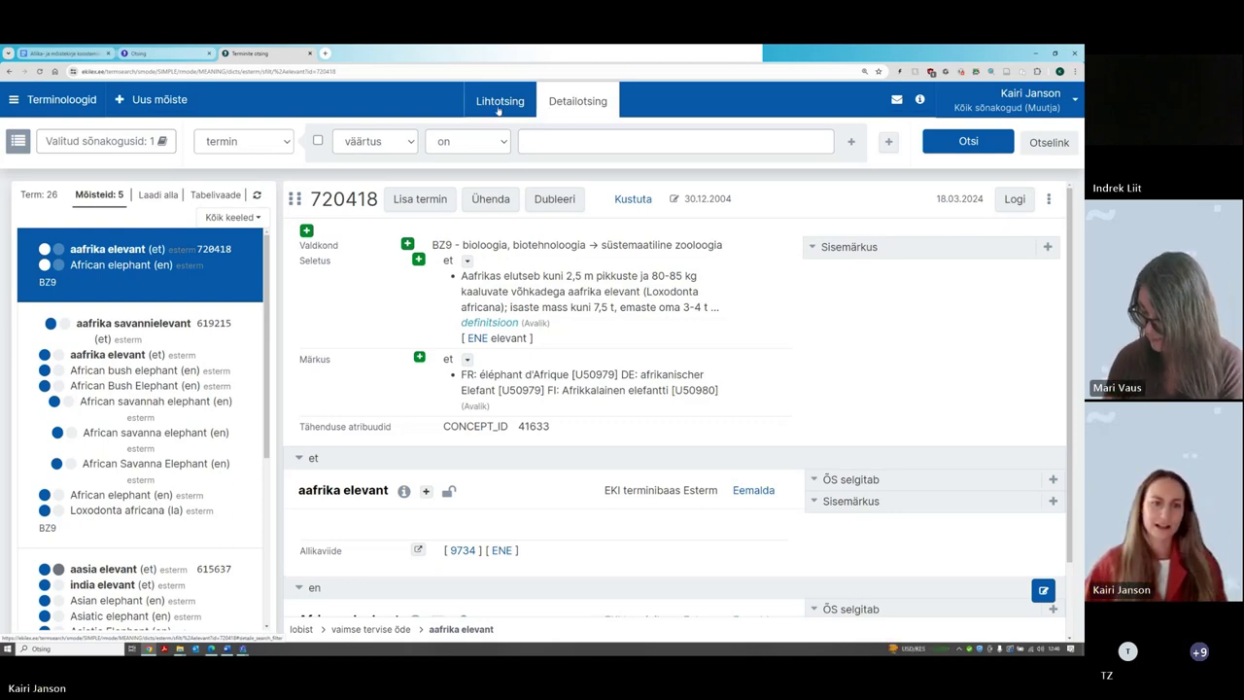
Reopen the Detailotsing form above the *elevant results
{"action": "left_click", "coordinate": [581, 101]}
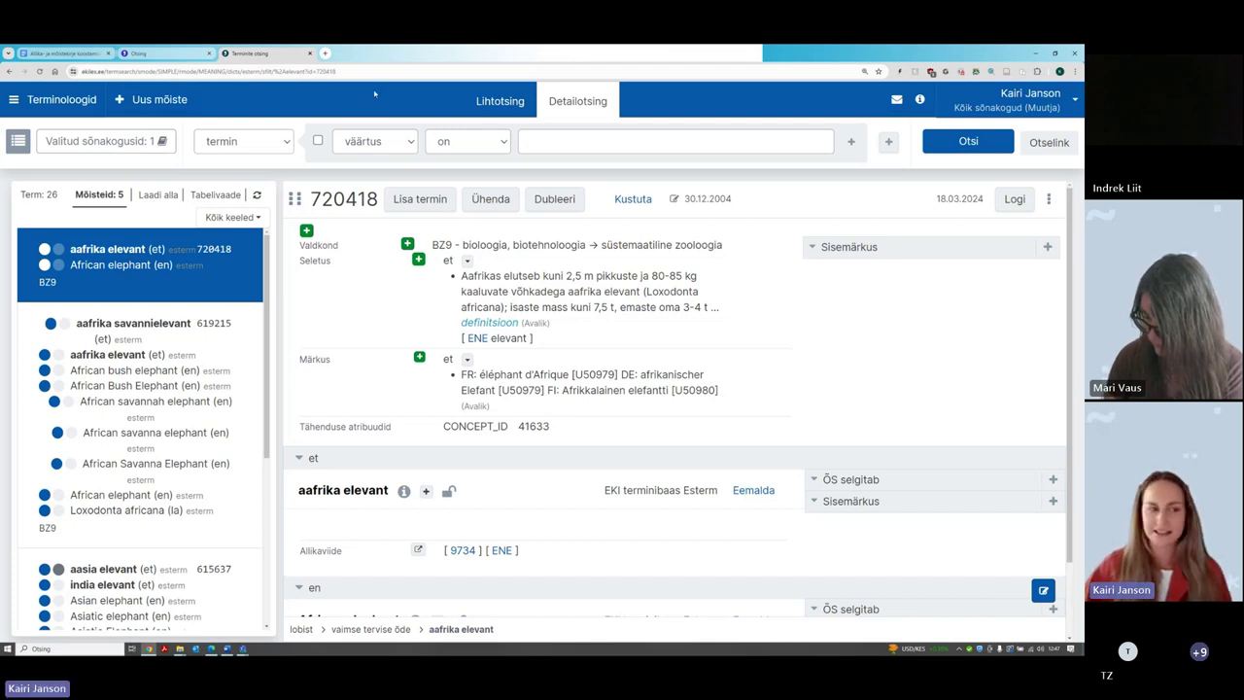
Clear the dictionary selection and choose only Teatriterminite baas (tet)
{"action": "left_click", "coordinate": [161, 142]}
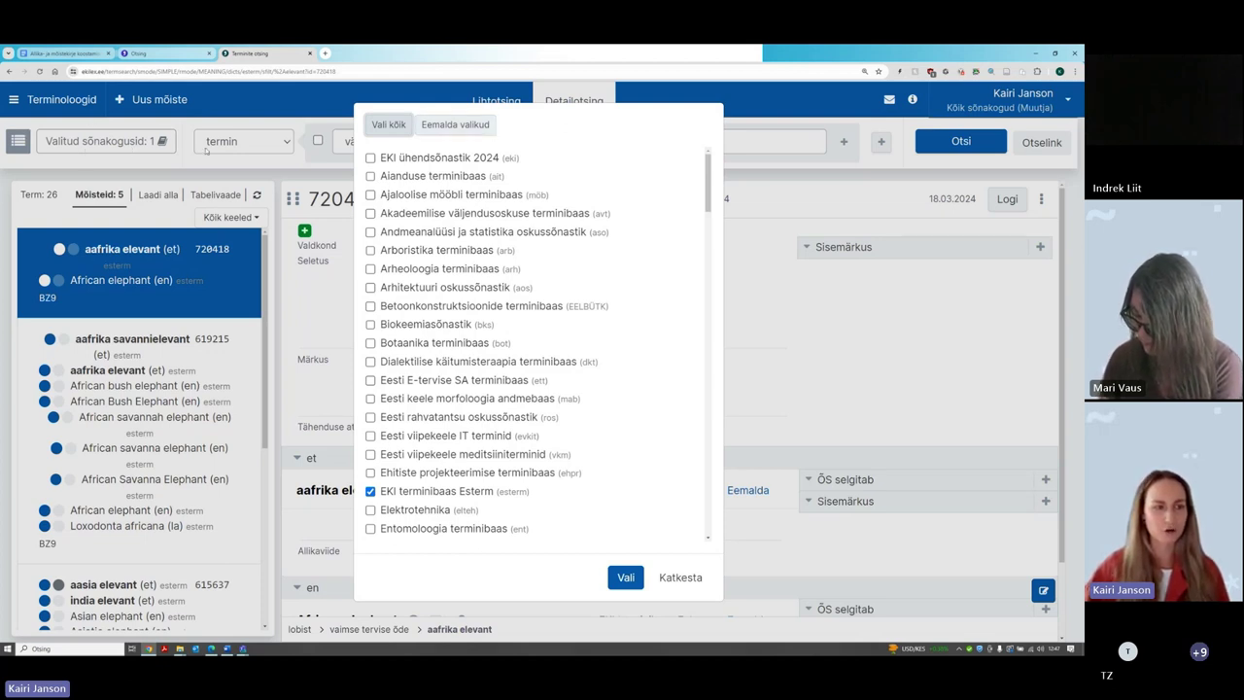
{"action": "left_click", "coordinate": [455, 124]}
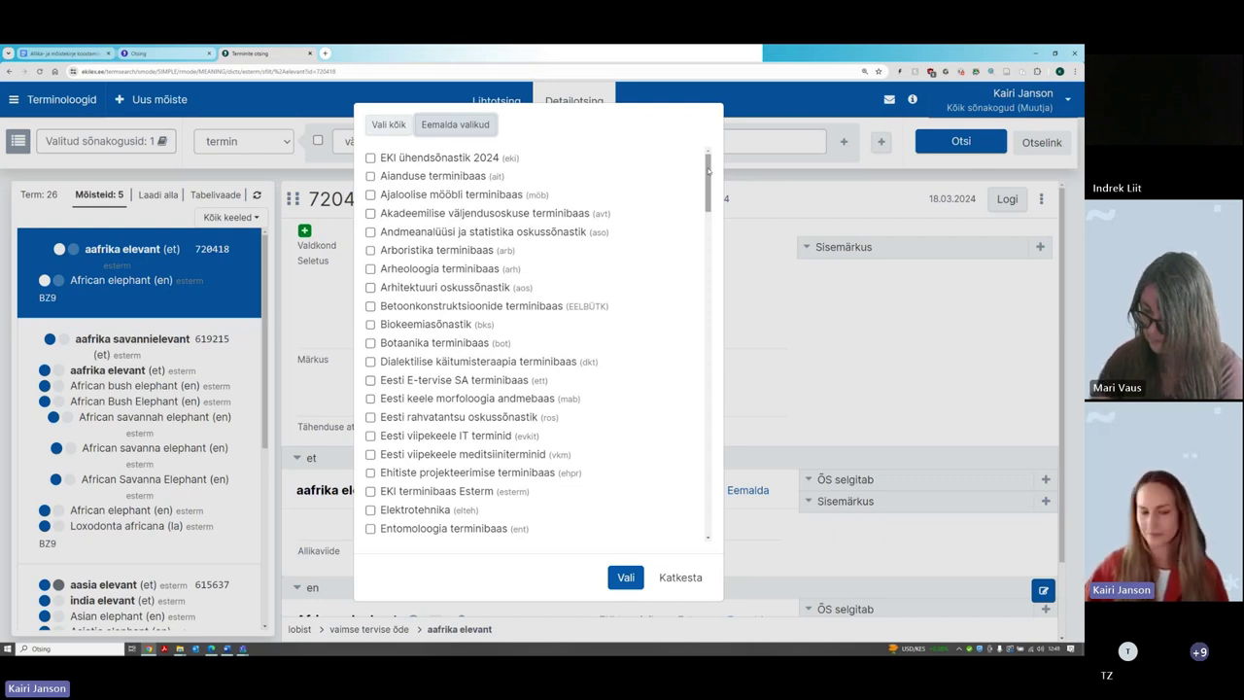
{"action": "left_click_drag", "start_coordinate": [709, 171], "coordinate": [694, 464]}
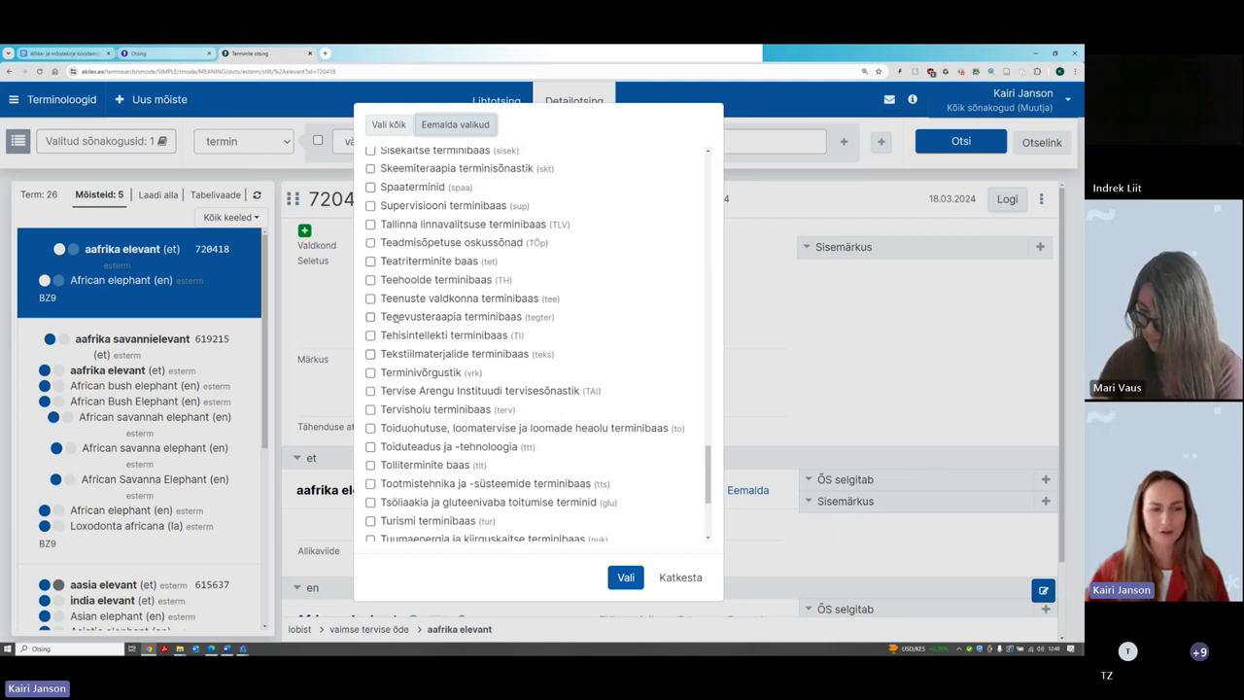
{"action": "left_click", "coordinate": [371, 261]}
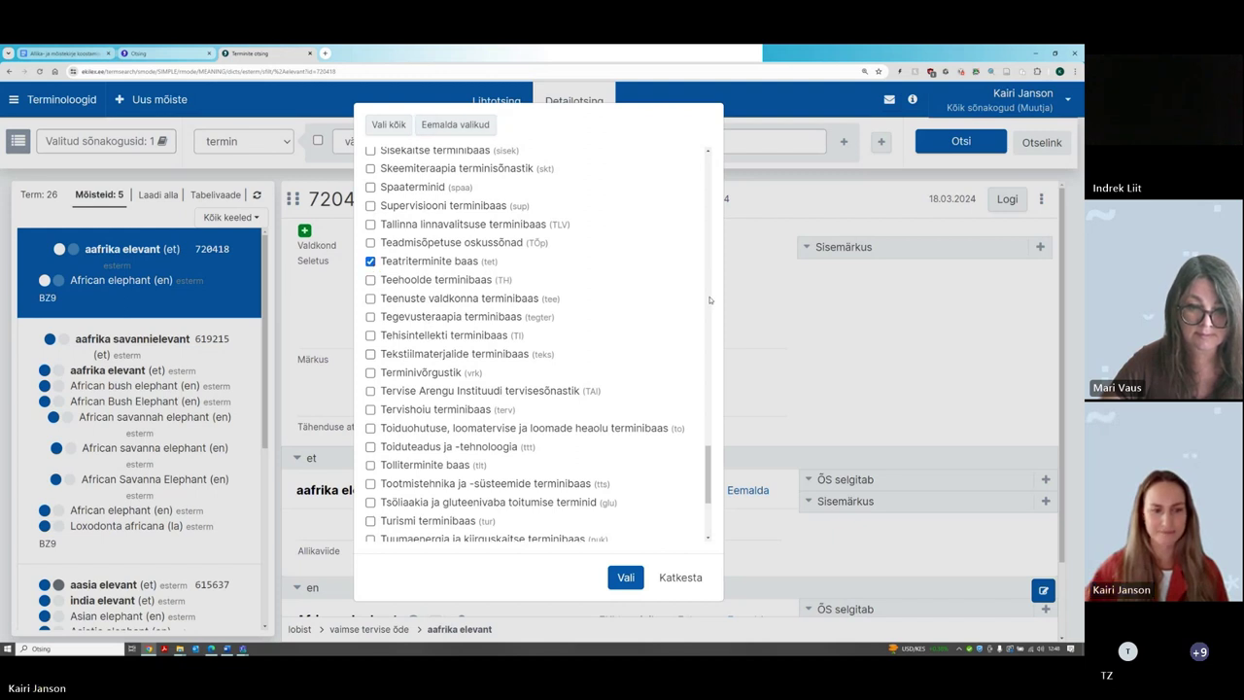
{"action": "left_click", "coordinate": [617, 582]}
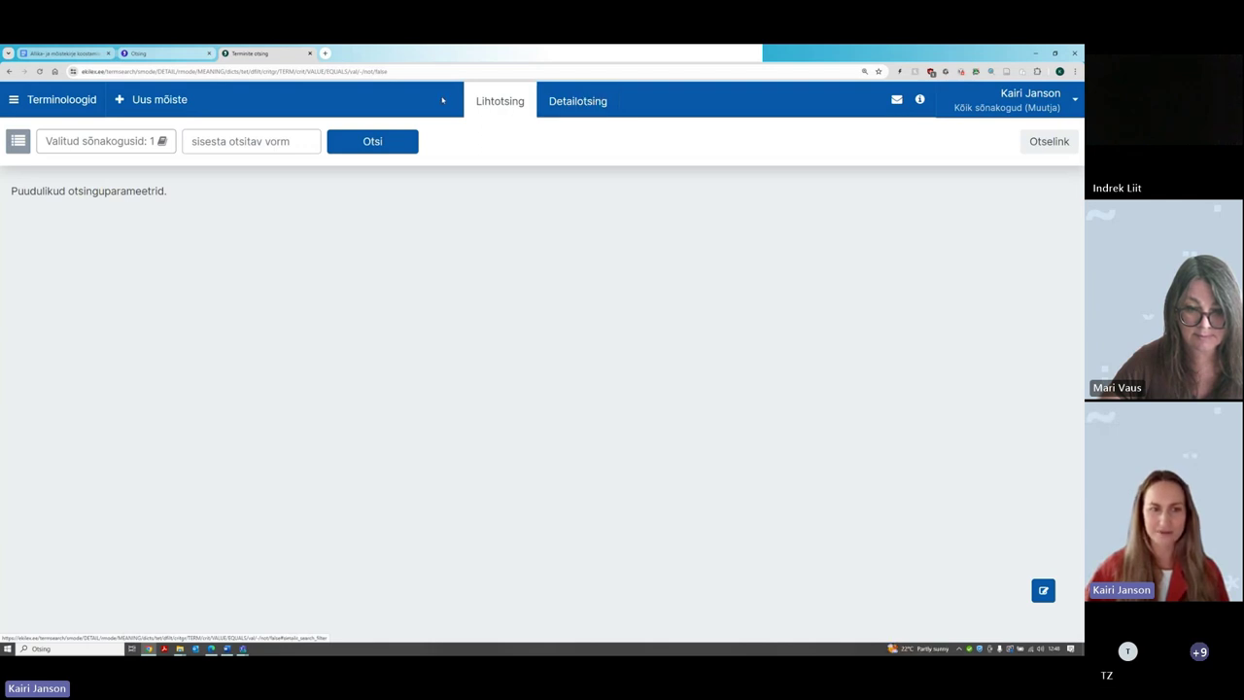
In the detailed search, filter concepts by their last modification time
{"action": "left_click", "coordinate": [575, 104]}
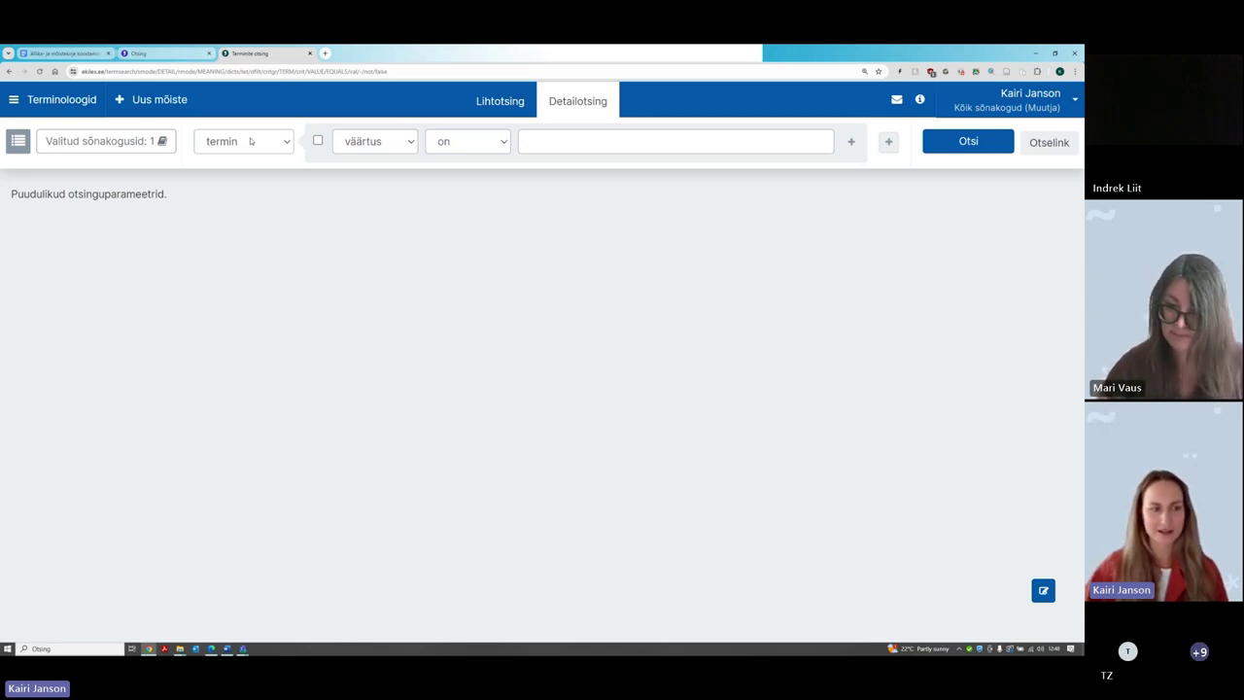
{"action": "left_click", "coordinate": [251, 141]}
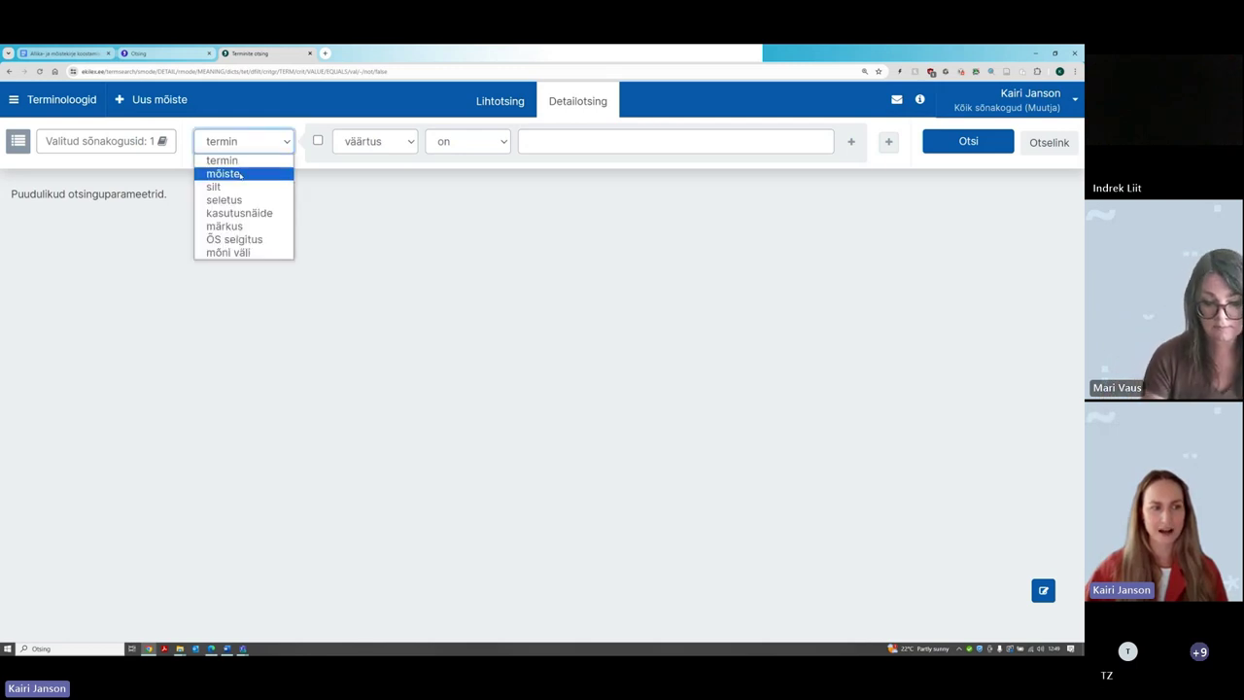
{"action": "left_click", "coordinate": [241, 174]}
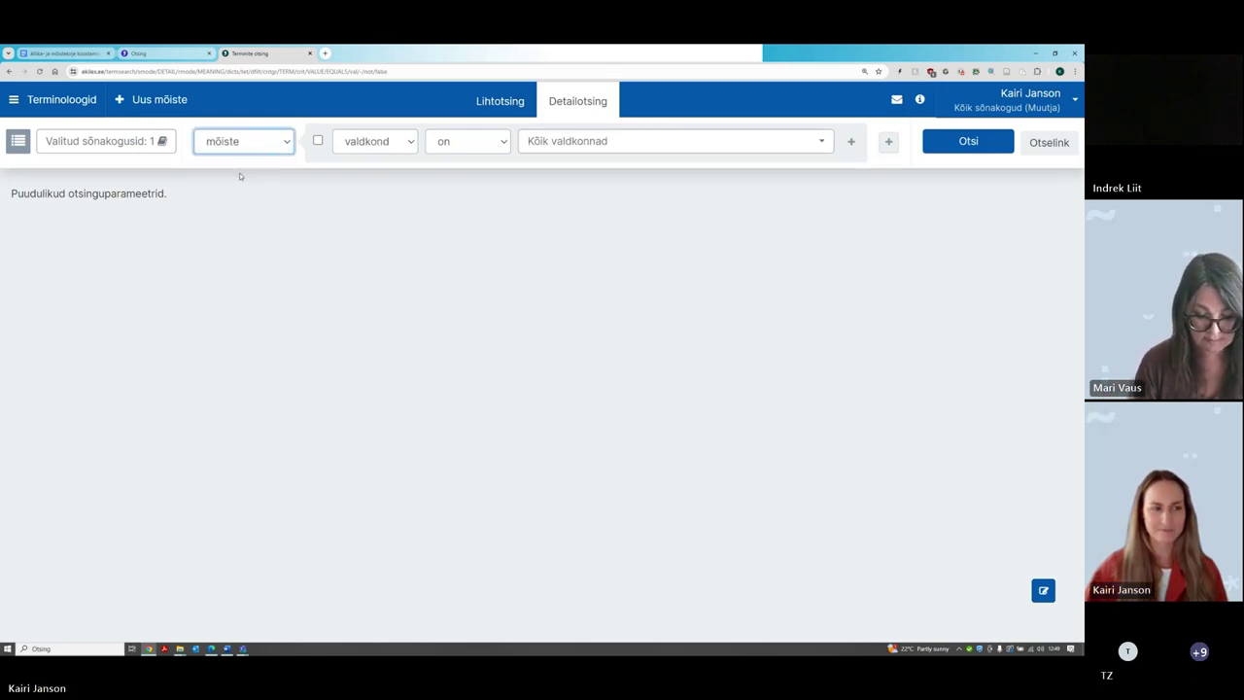
{"action": "left_click", "coordinate": [374, 145]}
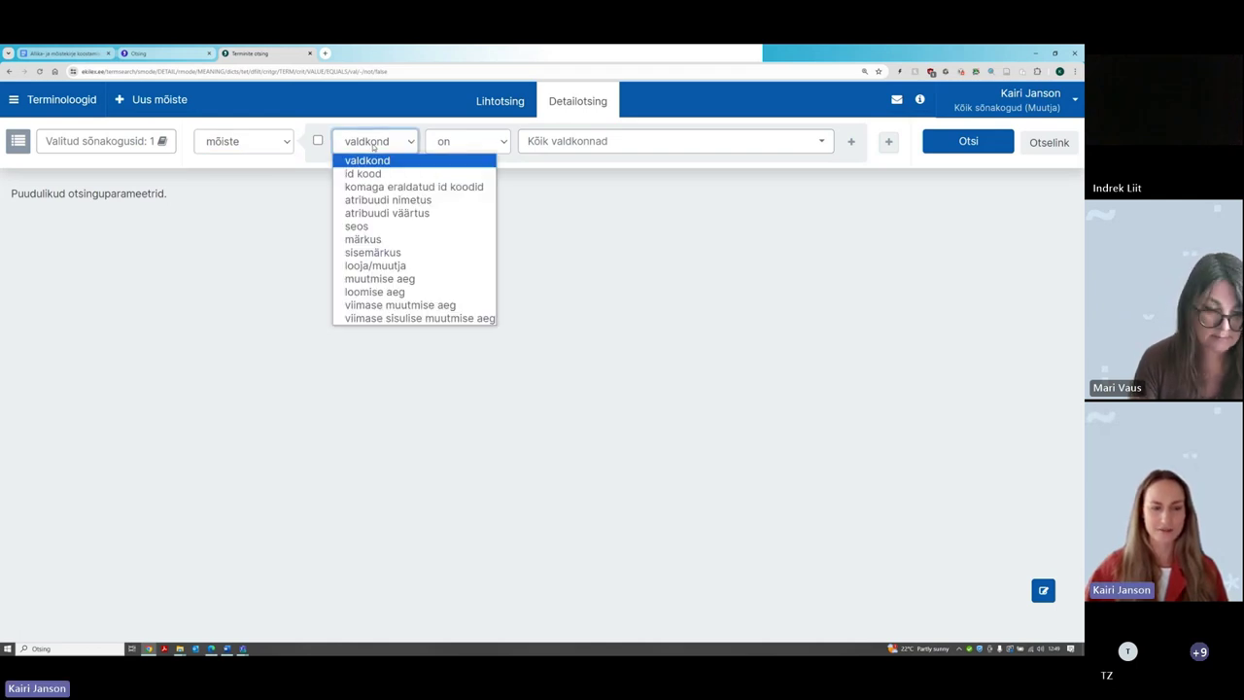
{"action": "left_click", "coordinate": [422, 305]}
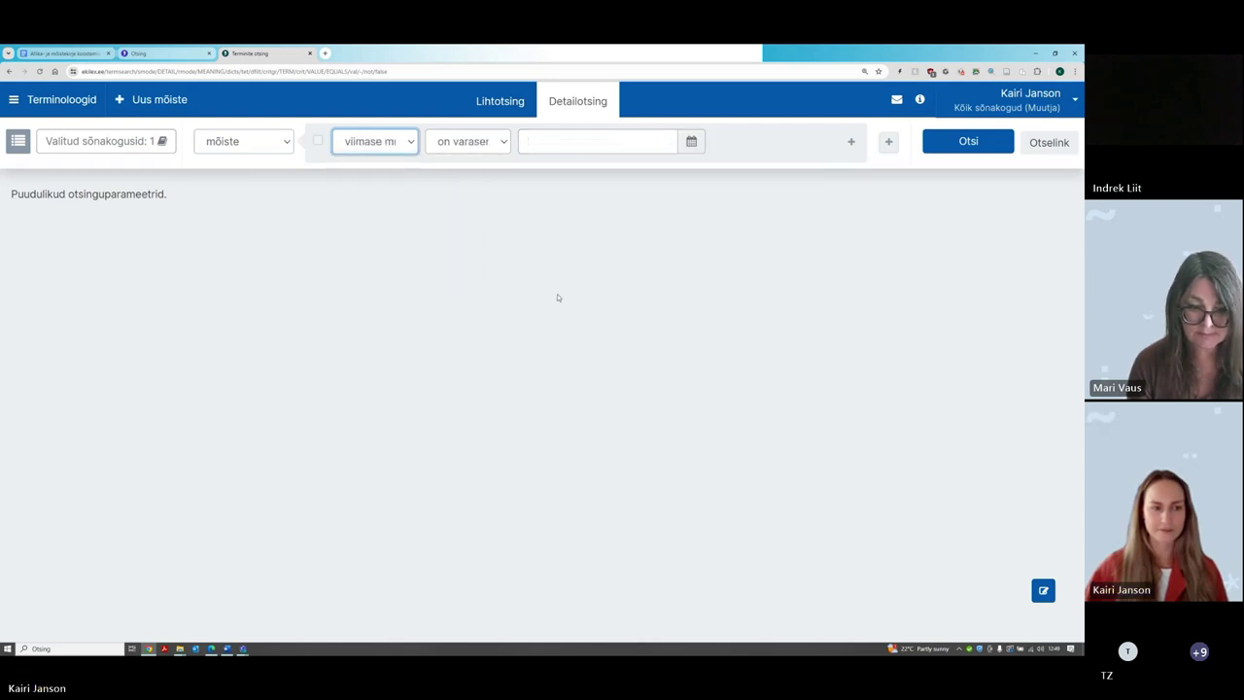
Set the date condition to 'on varasem kui' 31.05.2024 and search, giving 126 concepts
{"action": "left_click", "coordinate": [500, 148]}
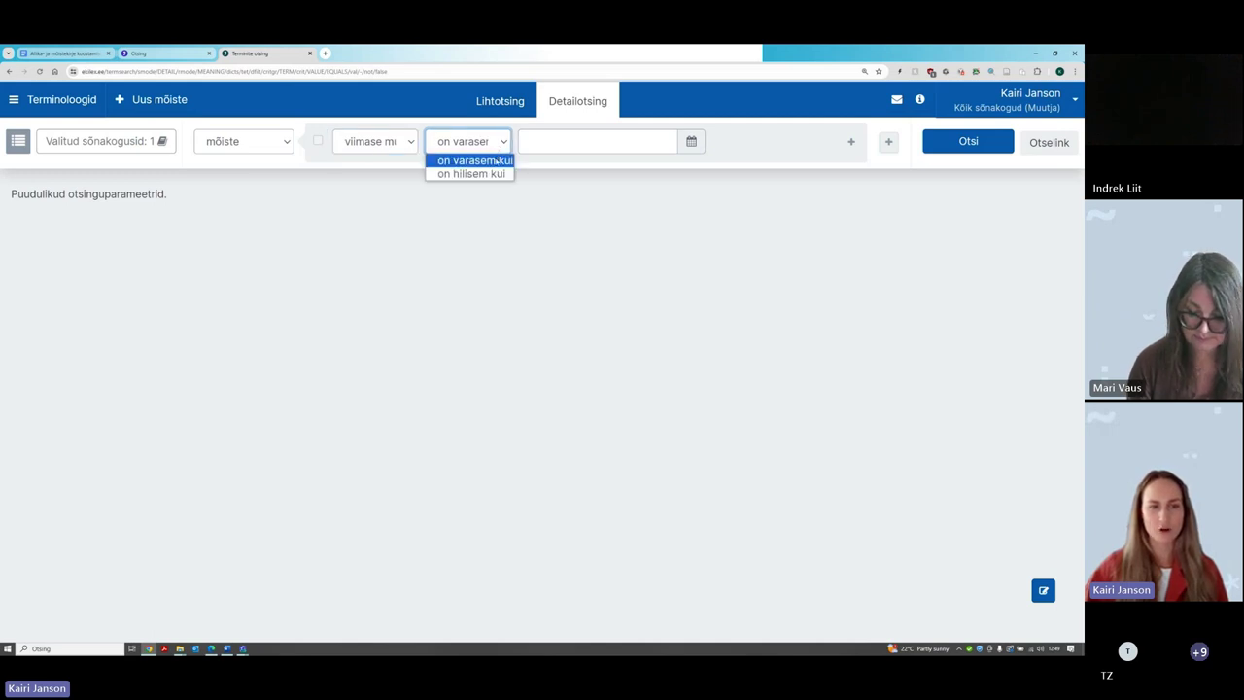
{"action": "left_click", "coordinate": [495, 163]}
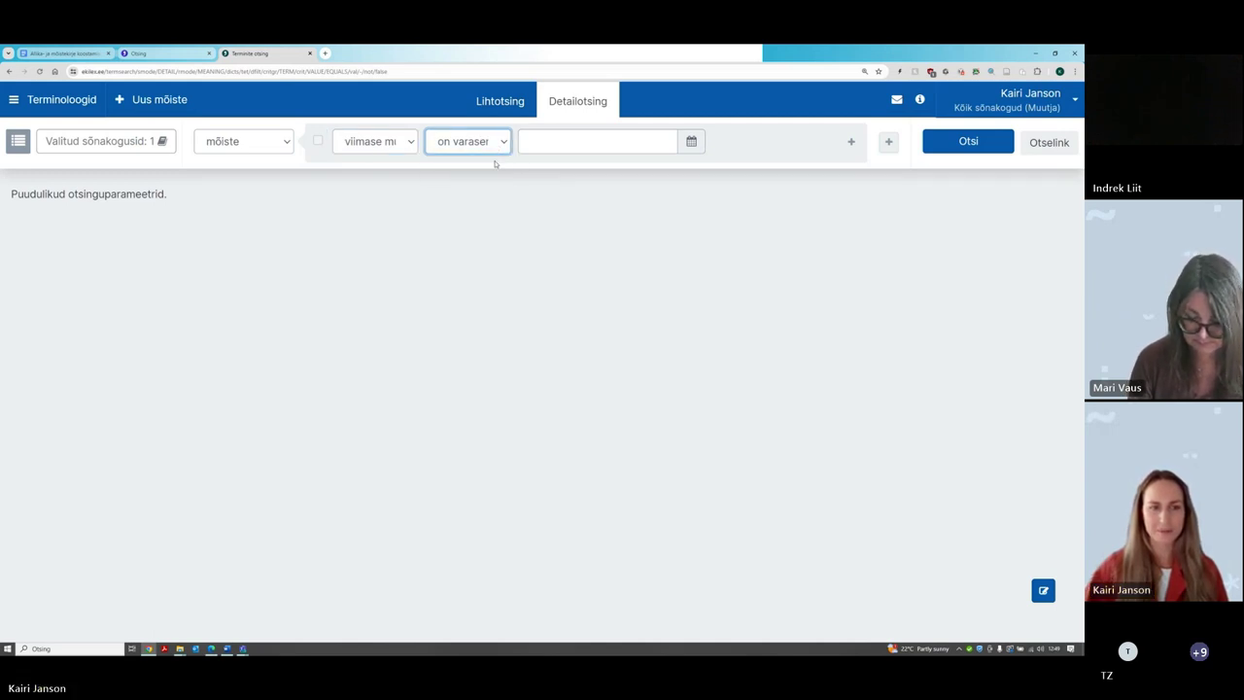
{"action": "left_click", "coordinate": [694, 141]}
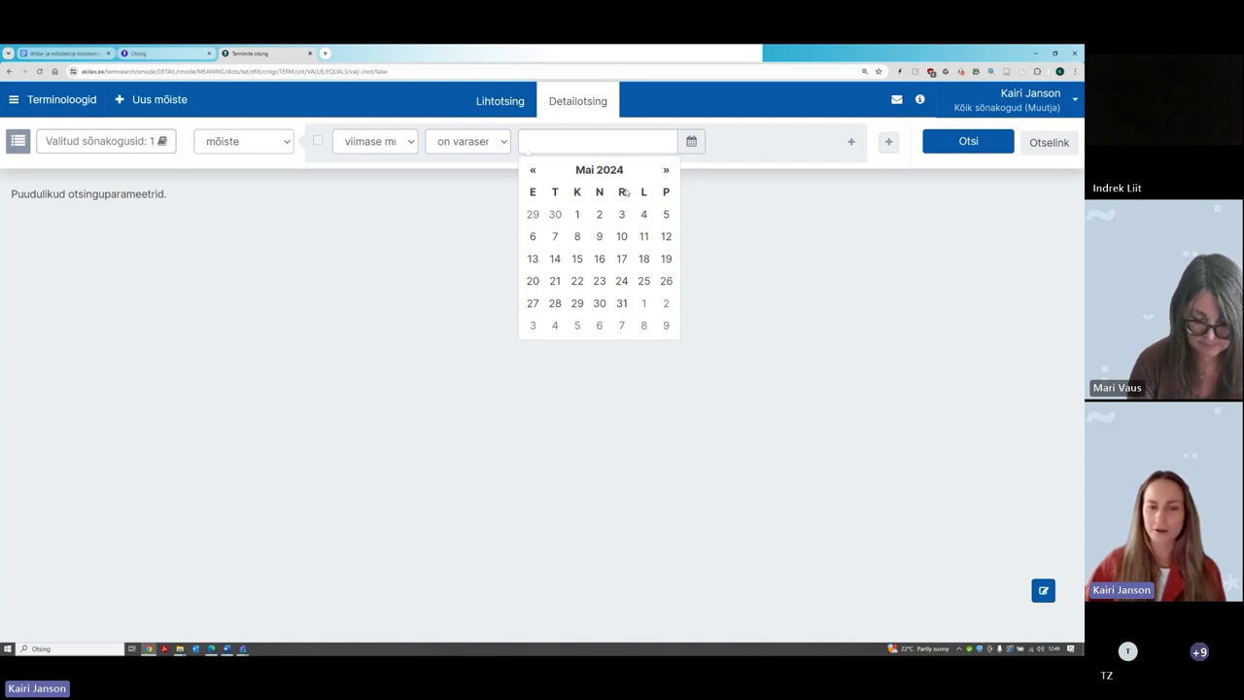
{"action": "left_click", "coordinate": [622, 303]}
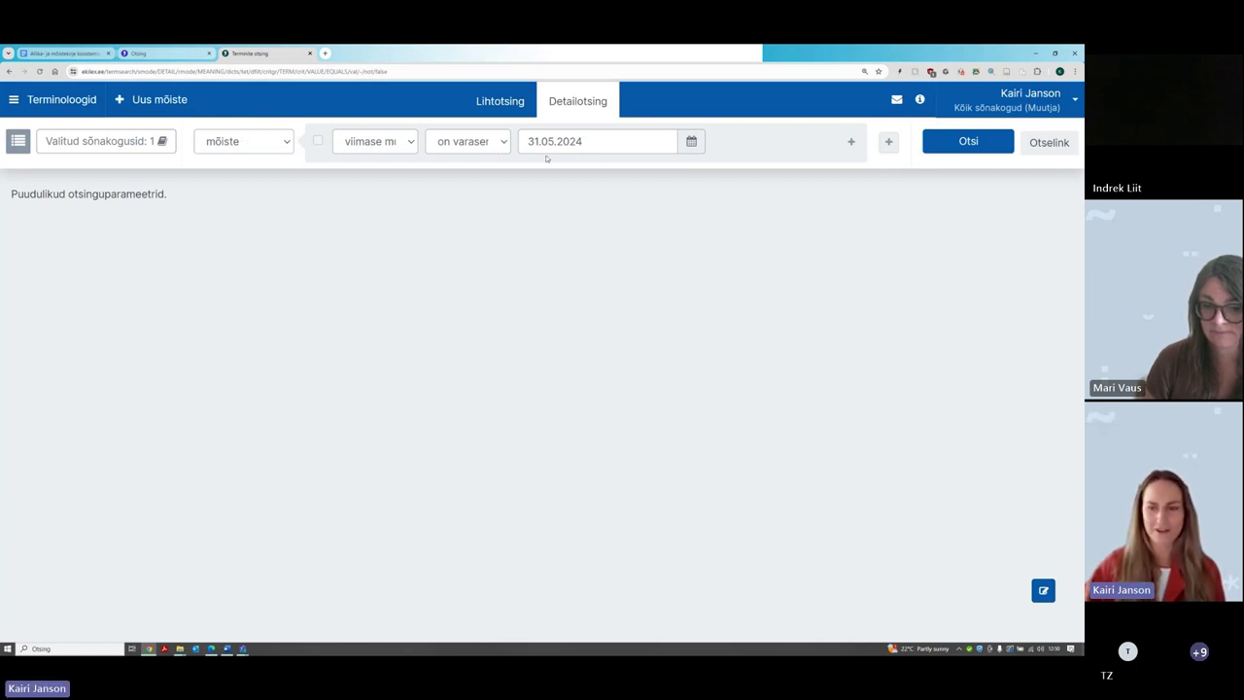
{"action": "left_click", "coordinate": [969, 142]}
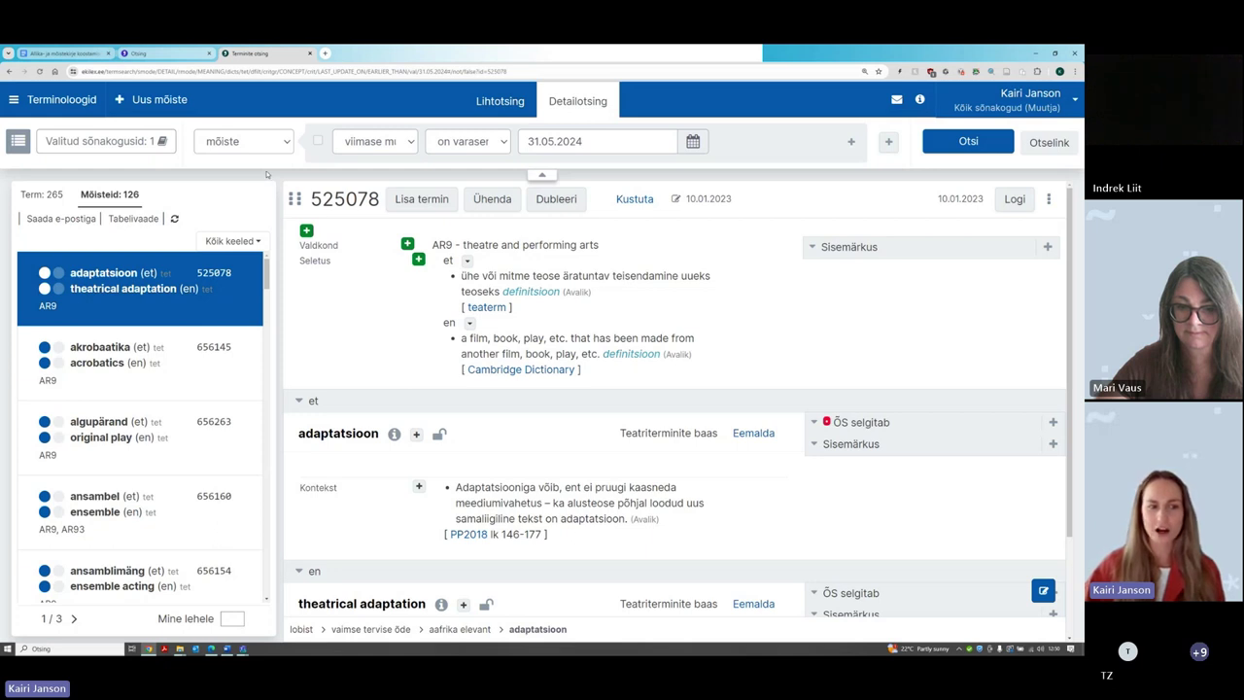
{"action": "left_click", "coordinate": [370, 152]}
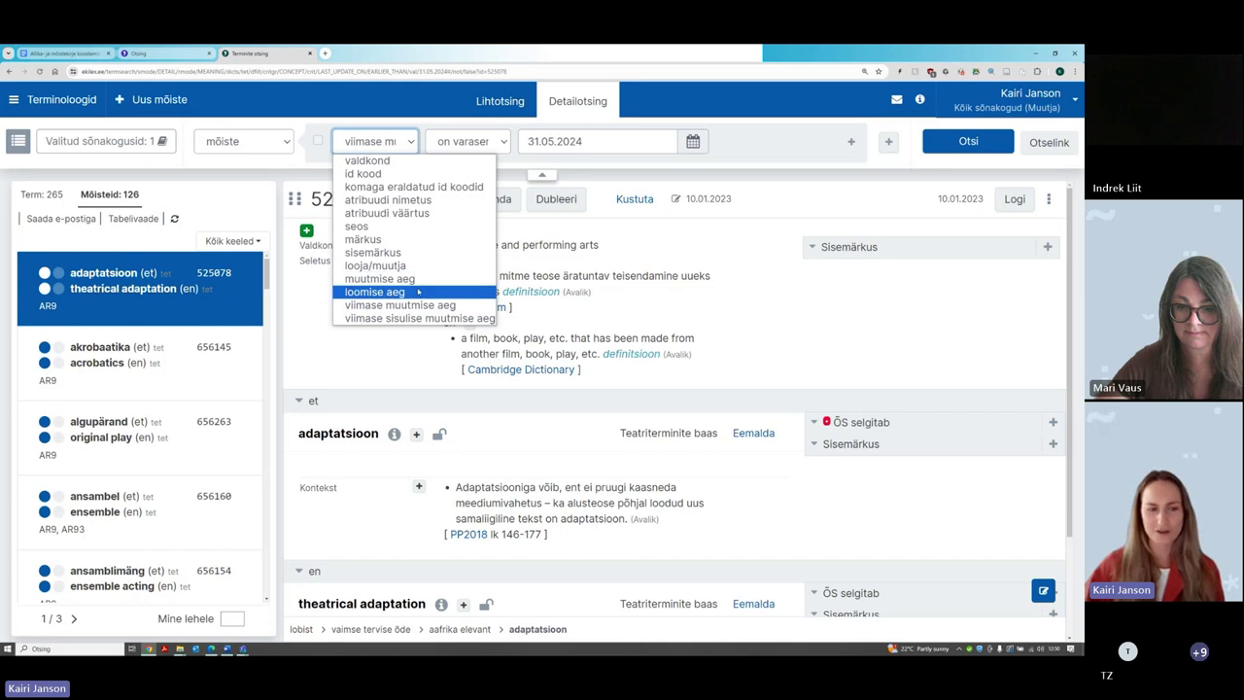
{"action": "left_click", "coordinate": [361, 105]}
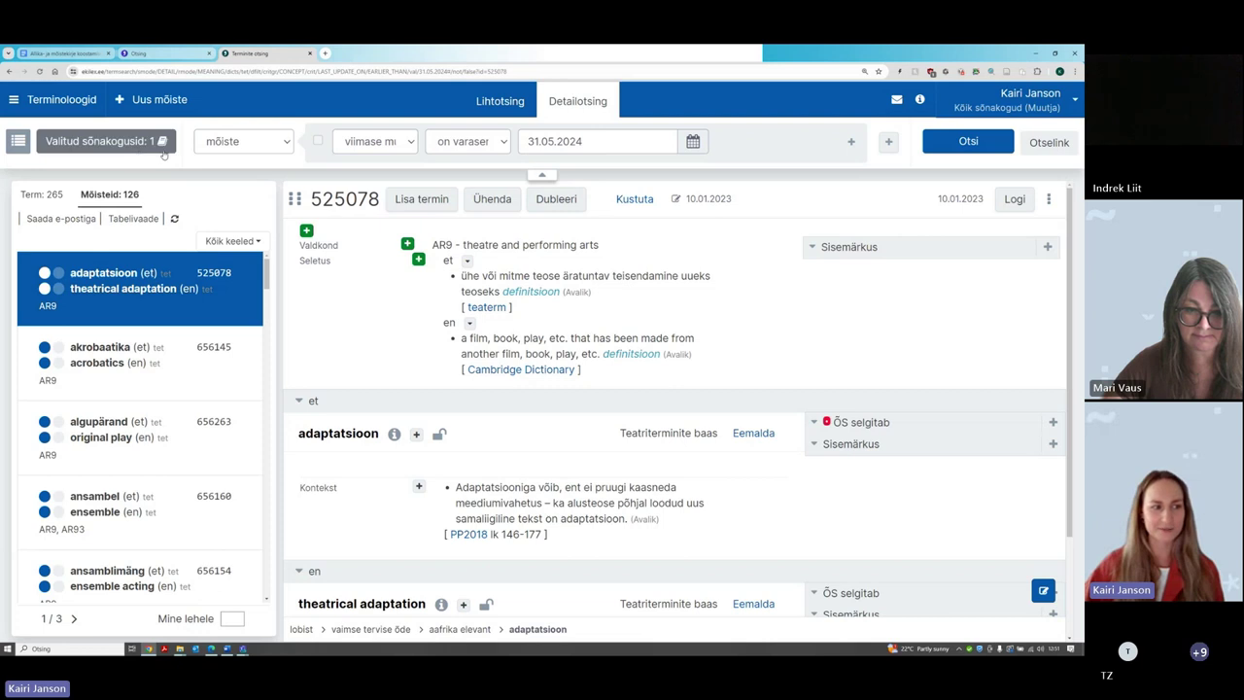
{"action": "left_click", "coordinate": [131, 143]}
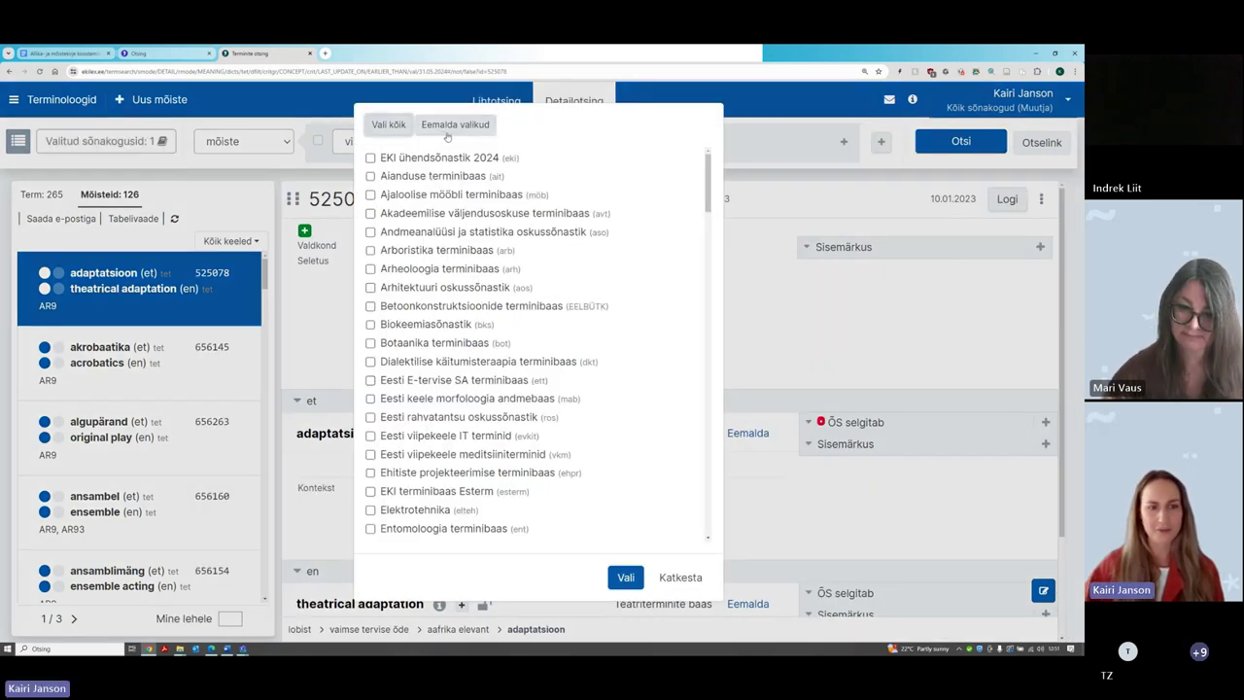
Clear the dictionary selection and choose only Katsebaas (kce), giving 296 concepts and 409 terms
{"action": "left_click", "coordinate": [462, 133]}
{"action": "scroll", "coordinate": [486, 360], "scroll_direction": "down", "scroll_amount": 2}
{"action": "scroll", "coordinate": [486, 359], "scroll_direction": "down", "scroll_amount": 6}
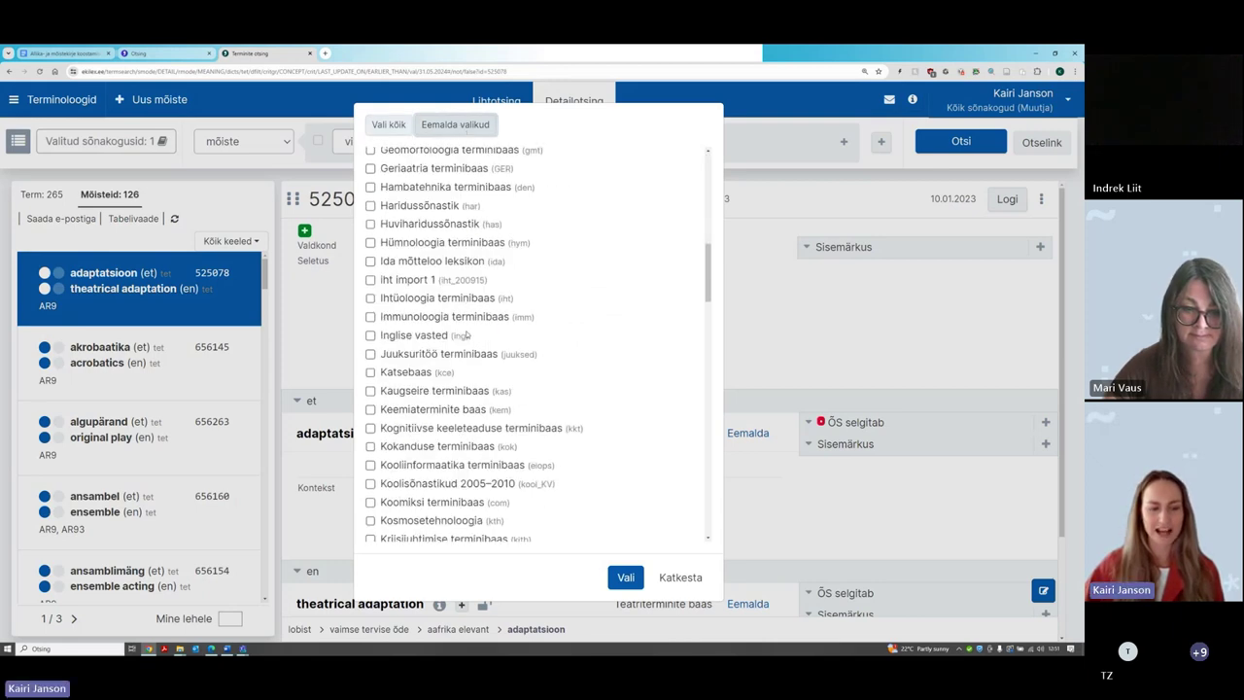
{"action": "left_click", "coordinate": [370, 314]}
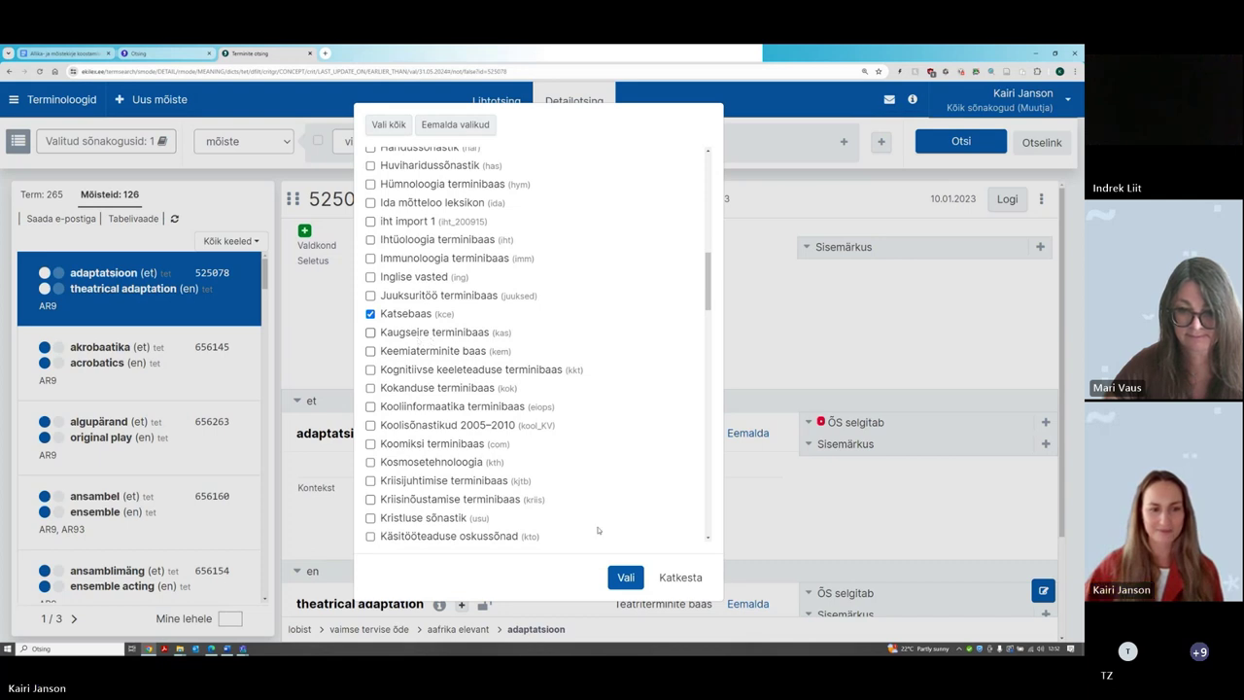
{"action": "left_click", "coordinate": [632, 577]}
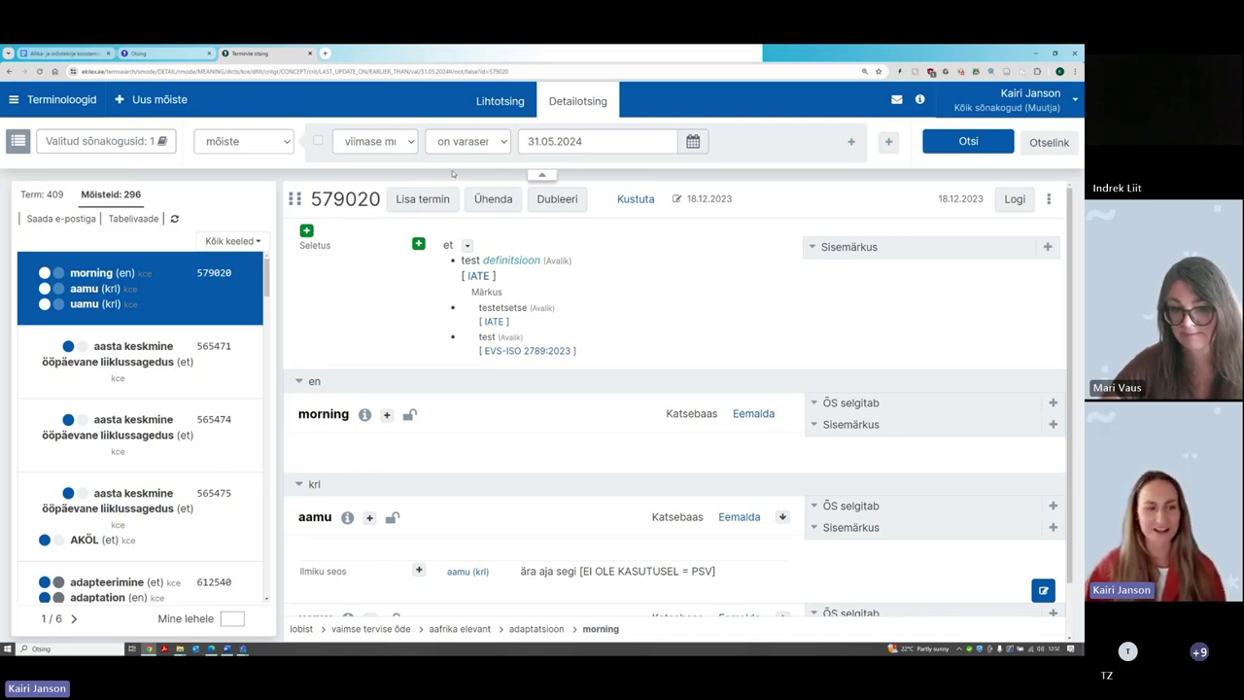
{"action": "left_click", "coordinate": [279, 145]}
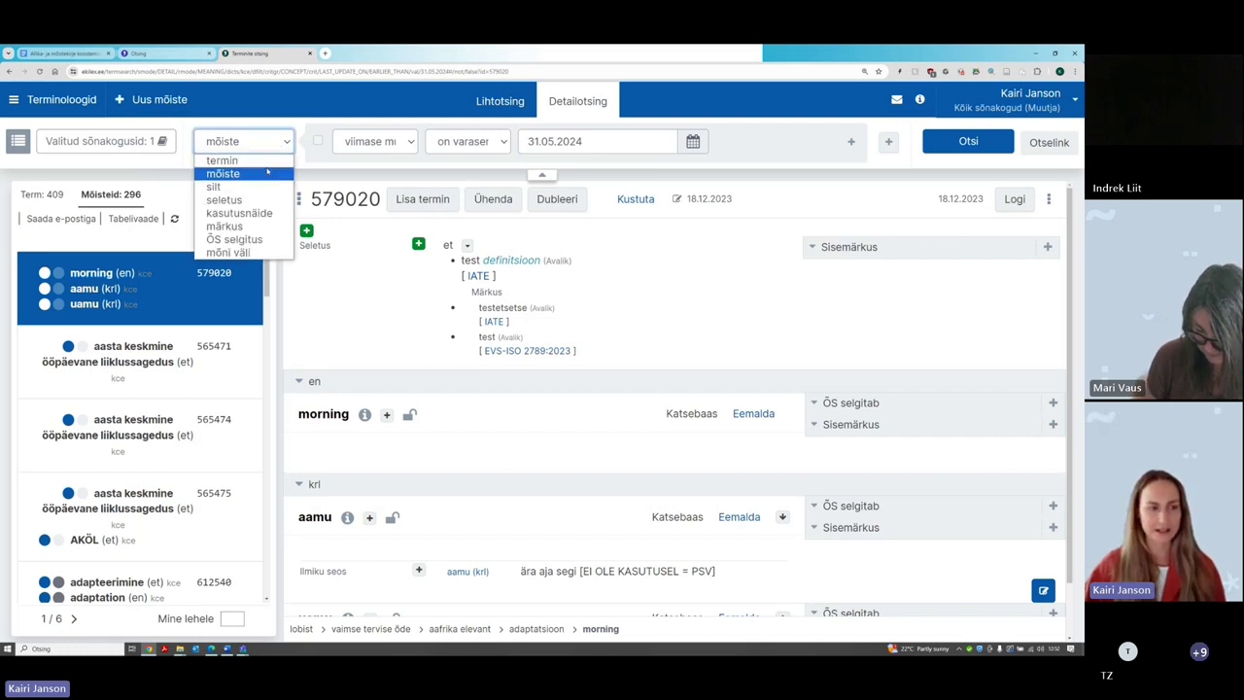
Set the concept criterion to looja/muutja 'on' and enter the user's full name as the value
{"action": "left_click", "coordinate": [266, 174]}
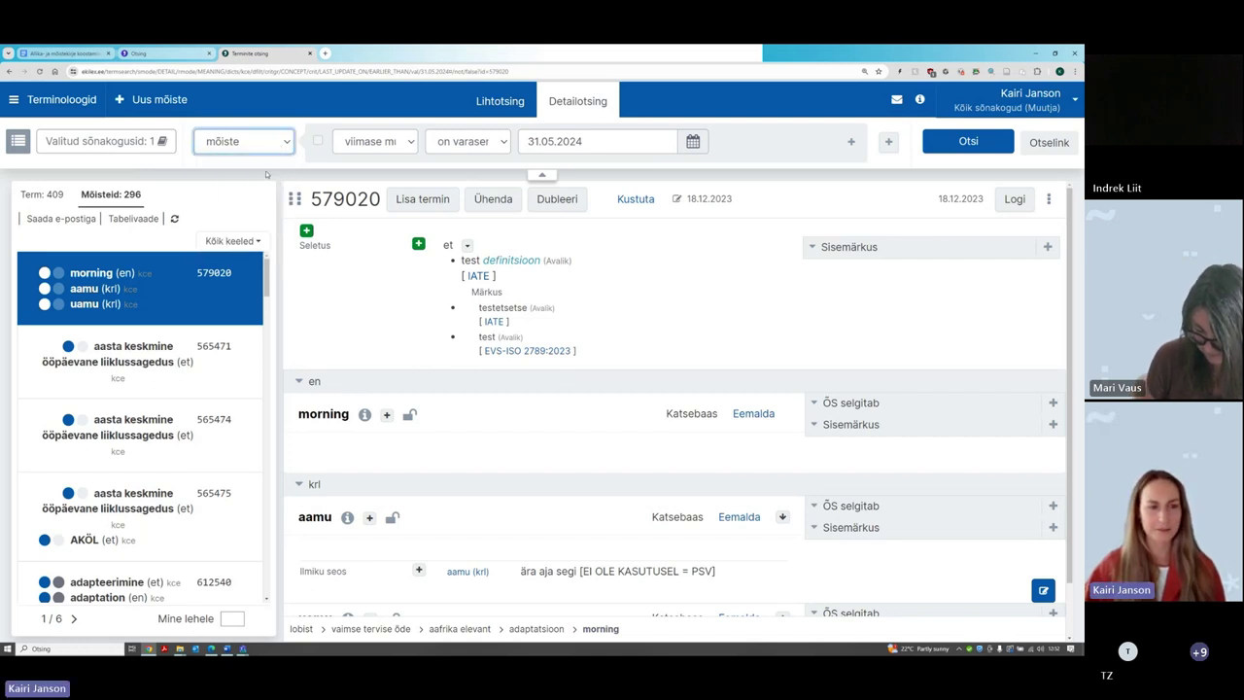
{"action": "left_click", "coordinate": [364, 141]}
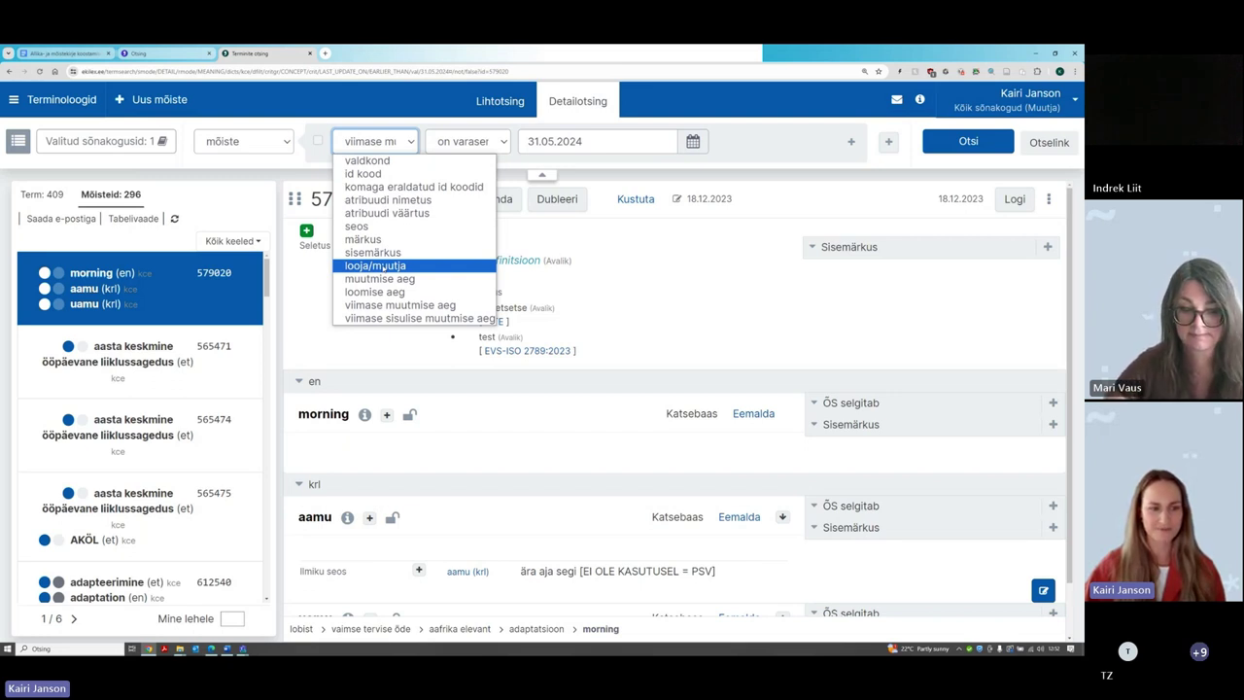
{"action": "left_click", "coordinate": [383, 266]}
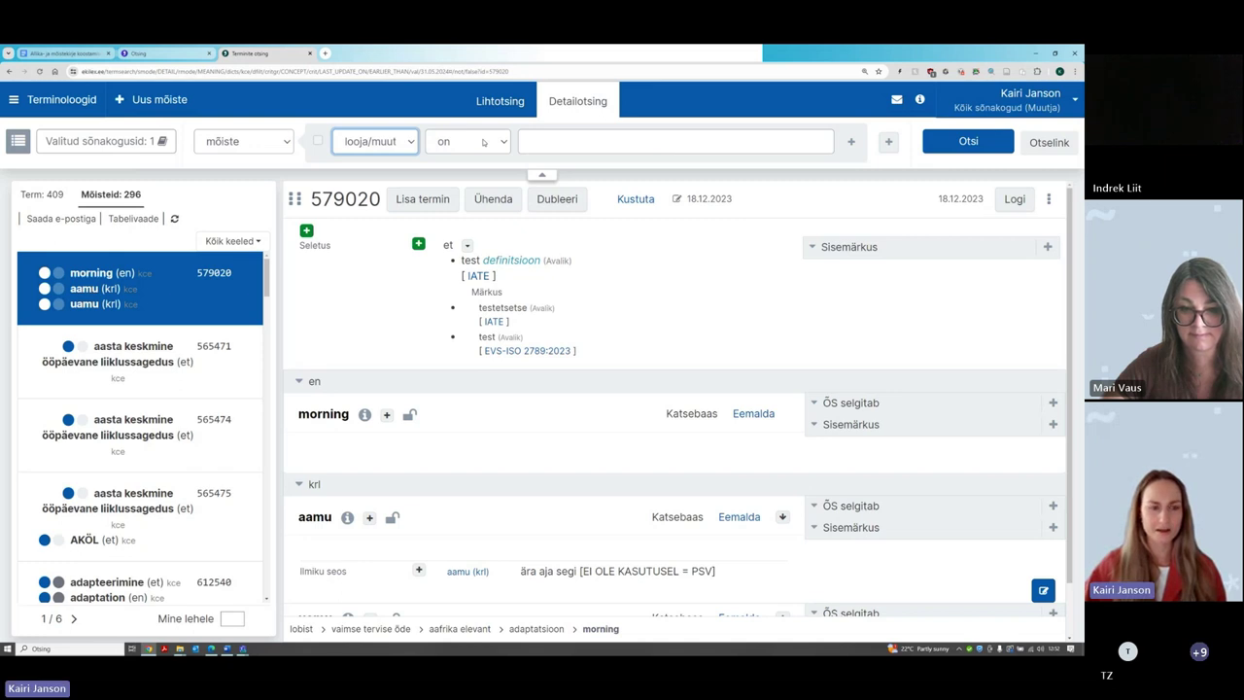
{"action": "left_click", "coordinate": [443, 148]}
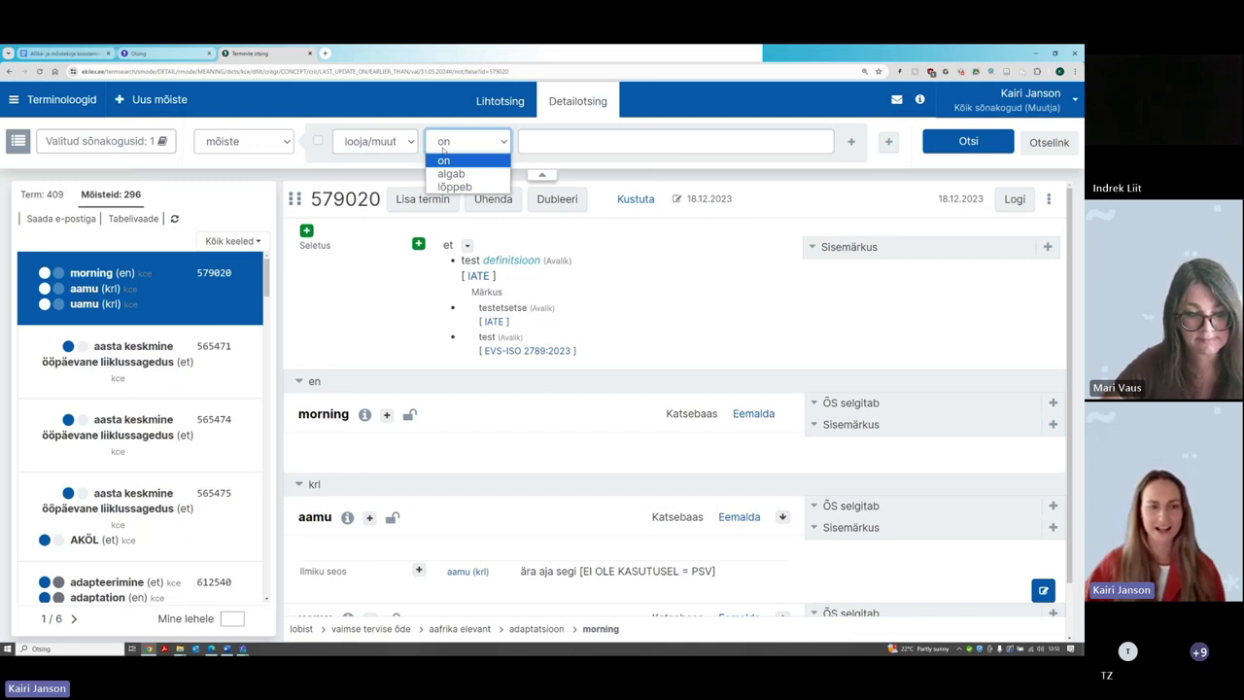
{"action": "left_click", "coordinate": [443, 155]}
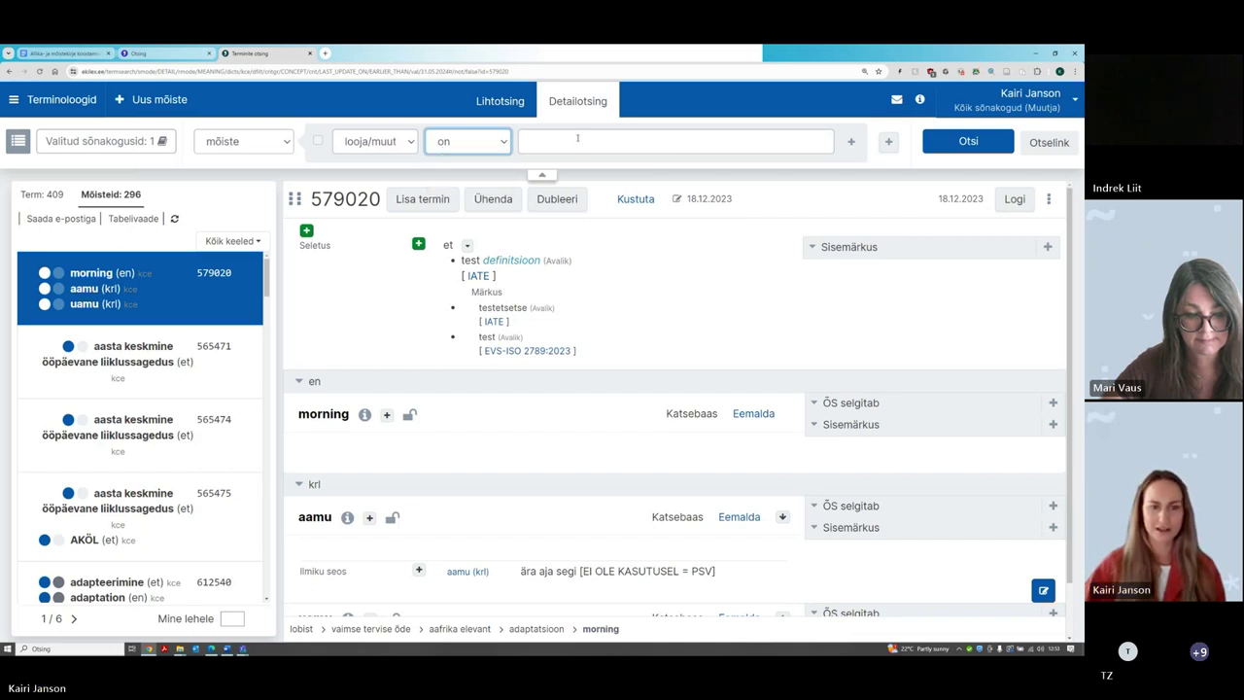
{"action": "left_click", "coordinate": [577, 138]}
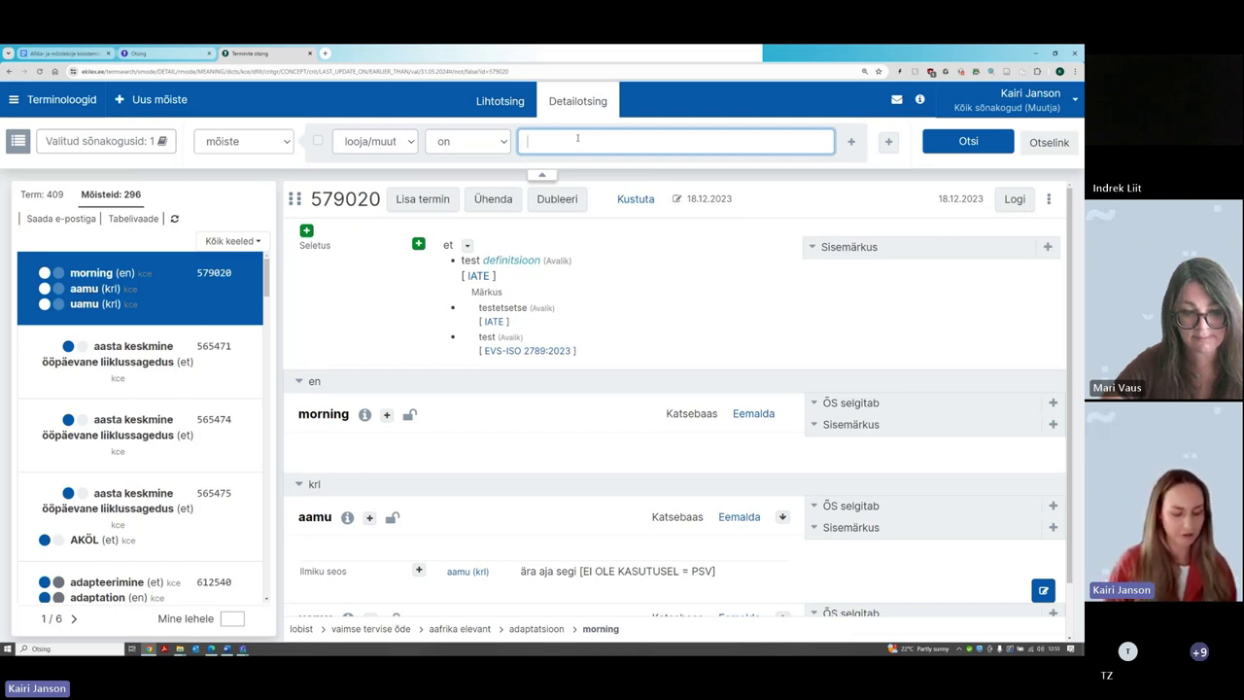
{"action": "type", "text": "Kairi Jna"}
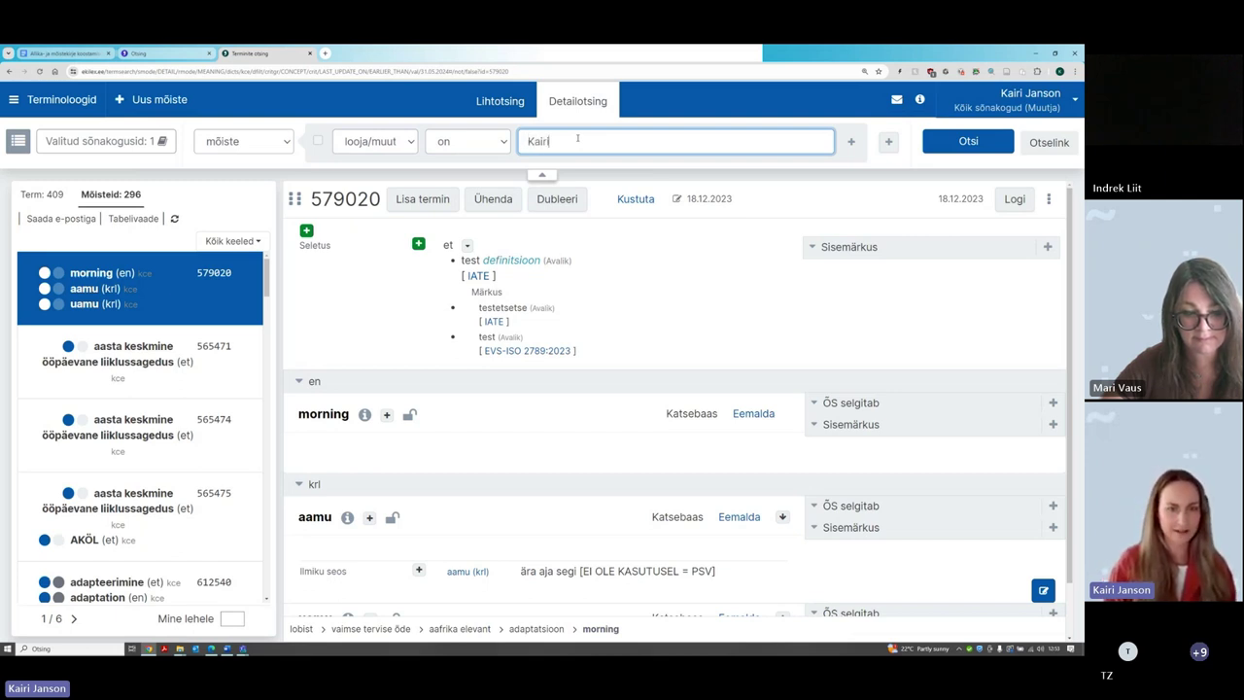
{"action": "key", "text": "BackSpace"}
{"action": "key", "text": "BackSpace"}
{"action": "type", "text": "anson"}
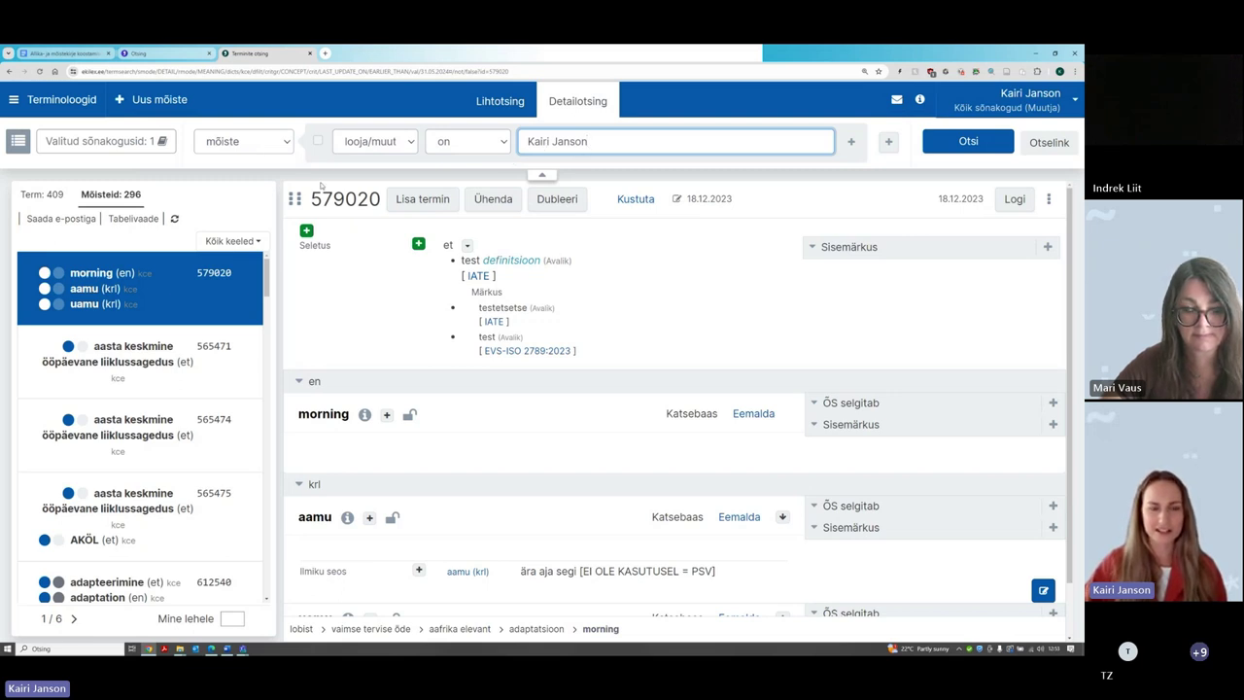
Run the looja/muutja search, returning 29 concepts and 83 terms
{"action": "left_click", "coordinate": [974, 142]}
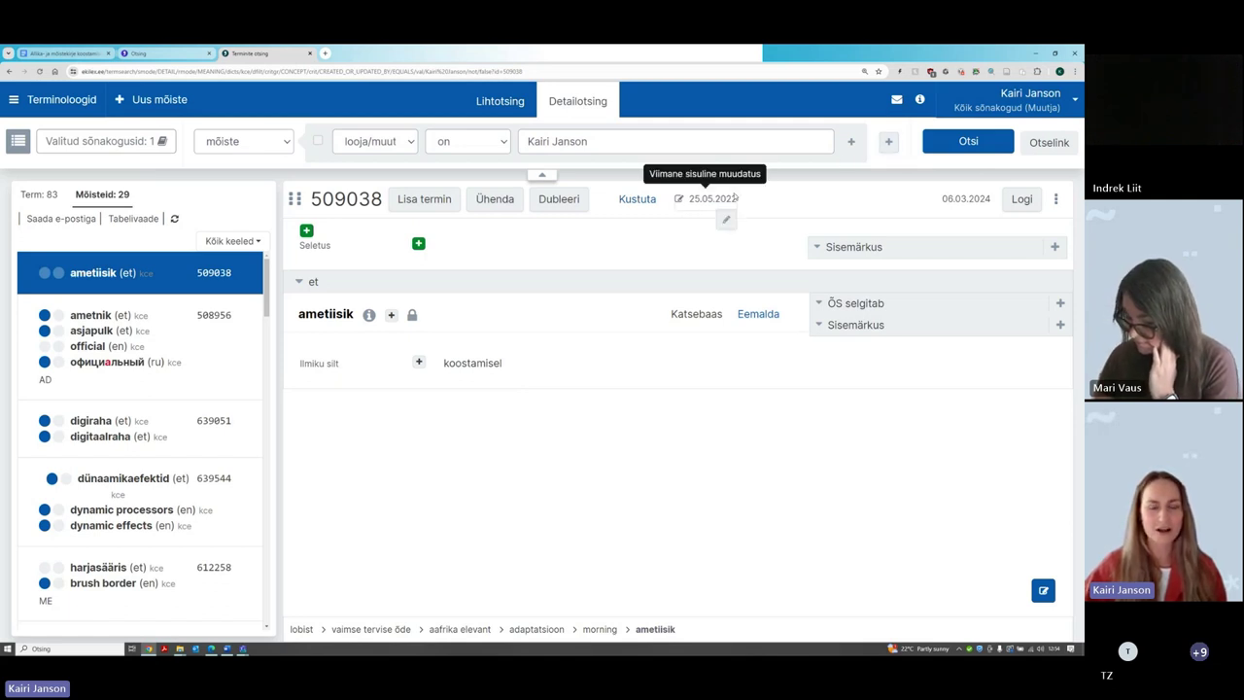
Add a second criterion: last modification time with the 'on hilisem kui' comparison
{"action": "left_click", "coordinate": [852, 143]}
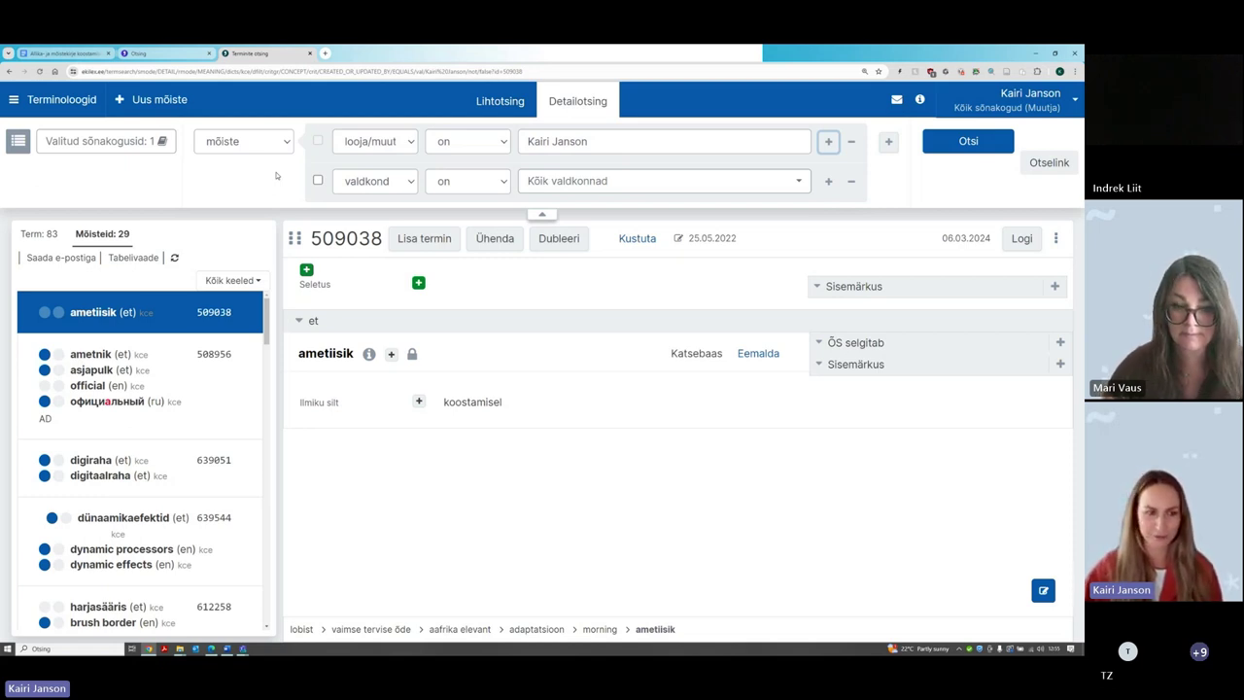
{"action": "left_click", "coordinate": [382, 180]}
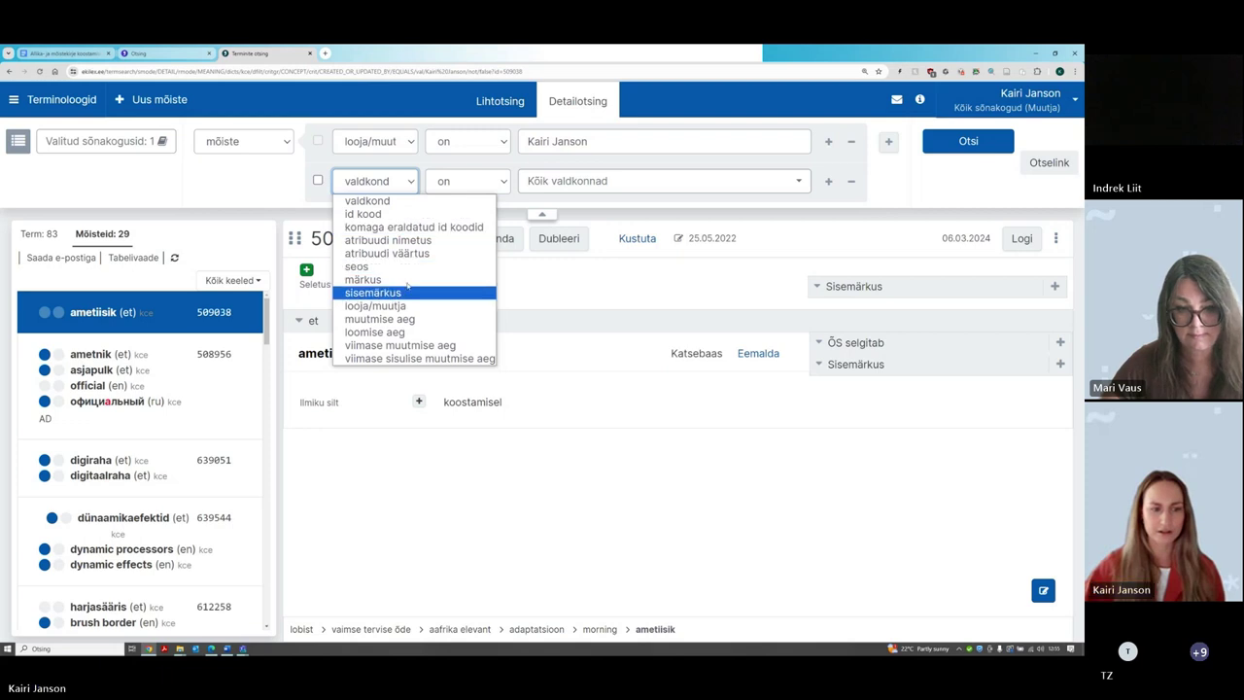
{"action": "left_click", "coordinate": [463, 346]}
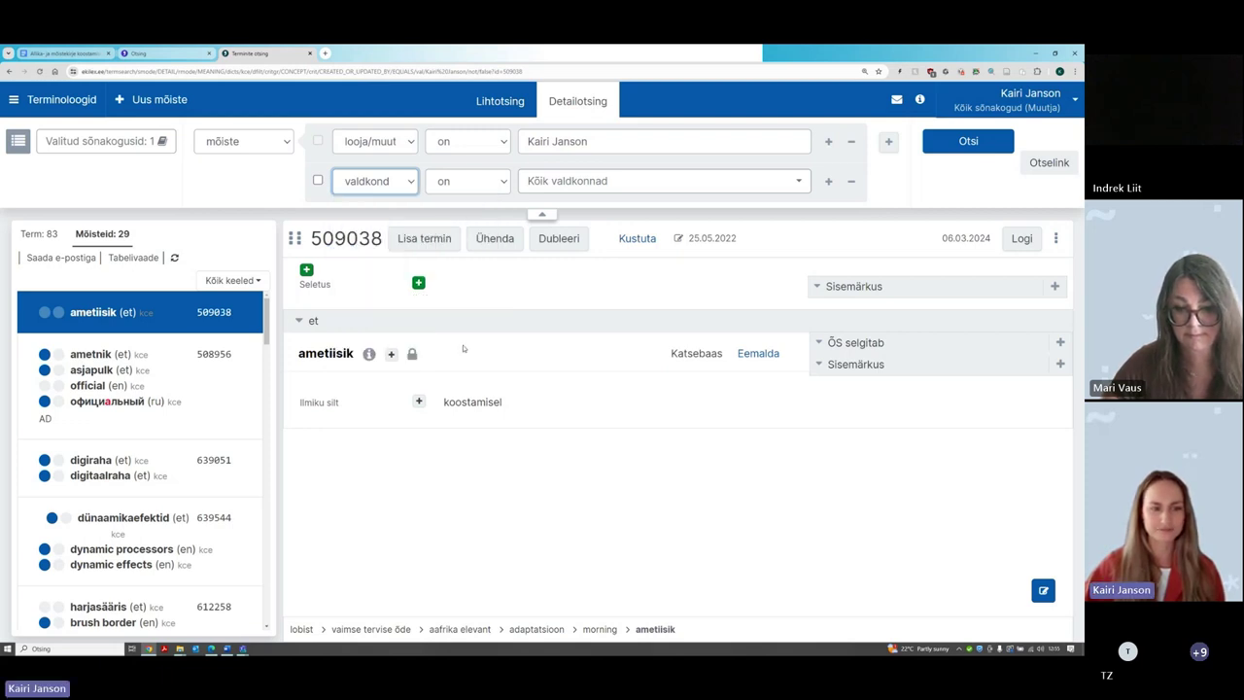
{"action": "left_click", "coordinate": [503, 182]}
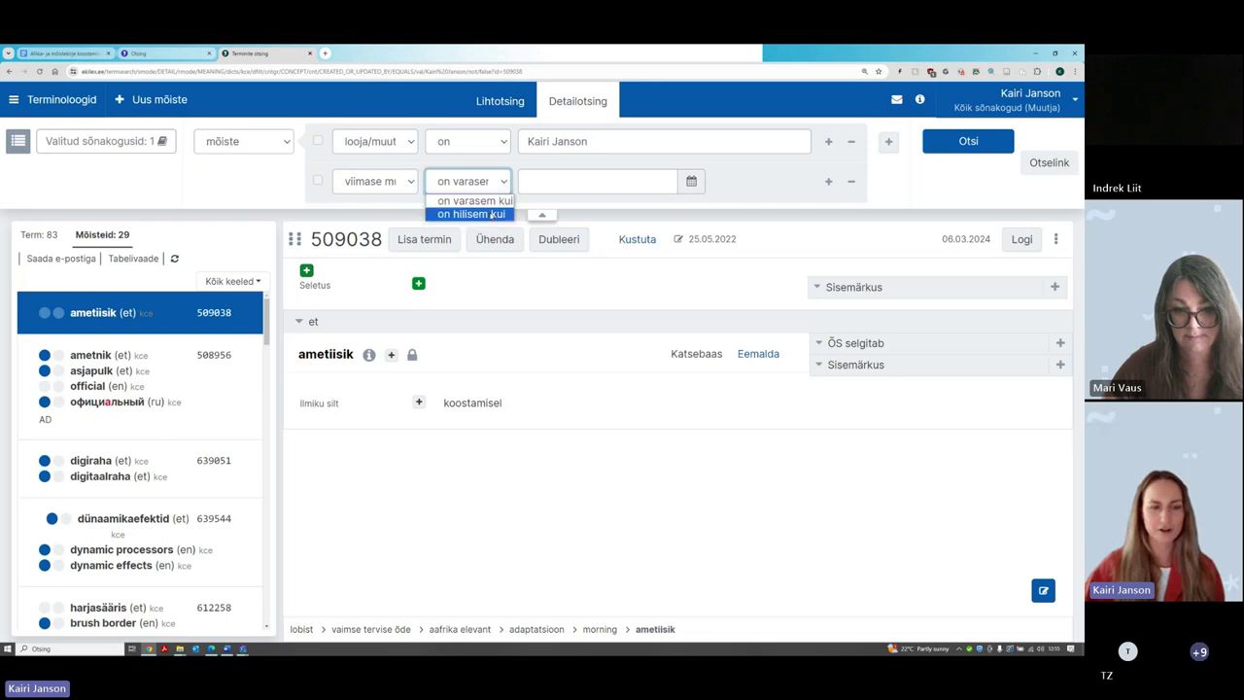
{"action": "left_click", "coordinate": [489, 215]}
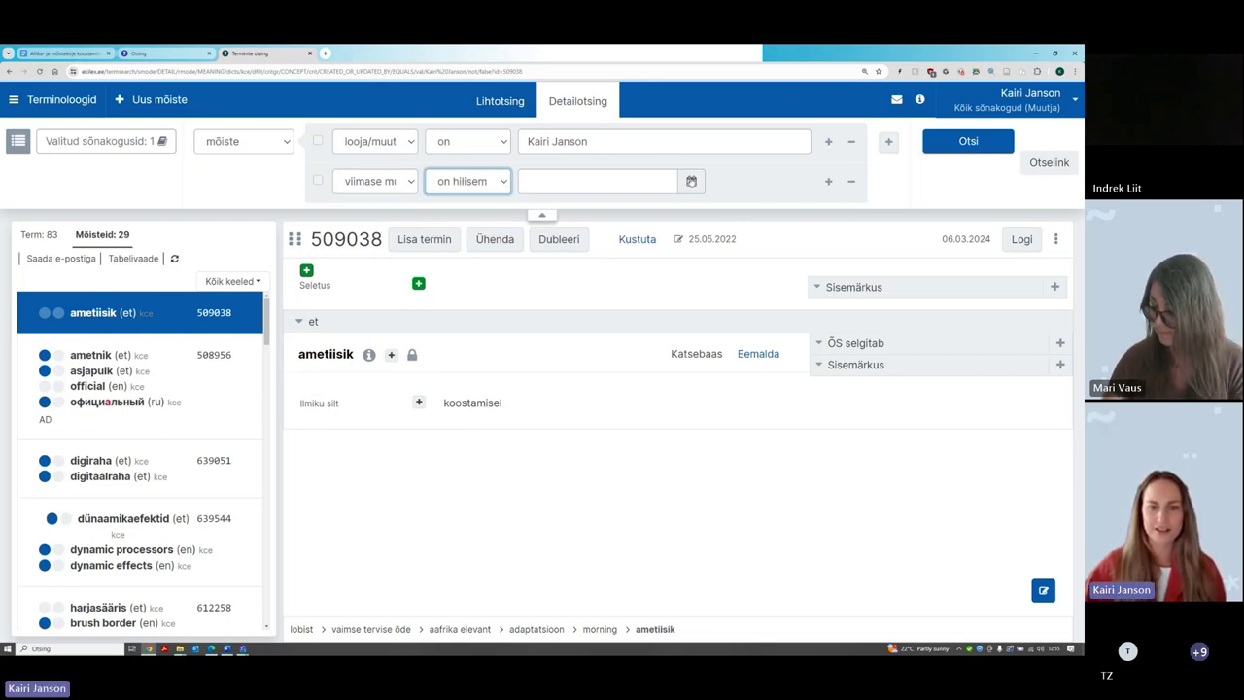
Set that criterion's date to 01.01.2024 in the calendar
{"action": "left_click", "coordinate": [691, 181]}
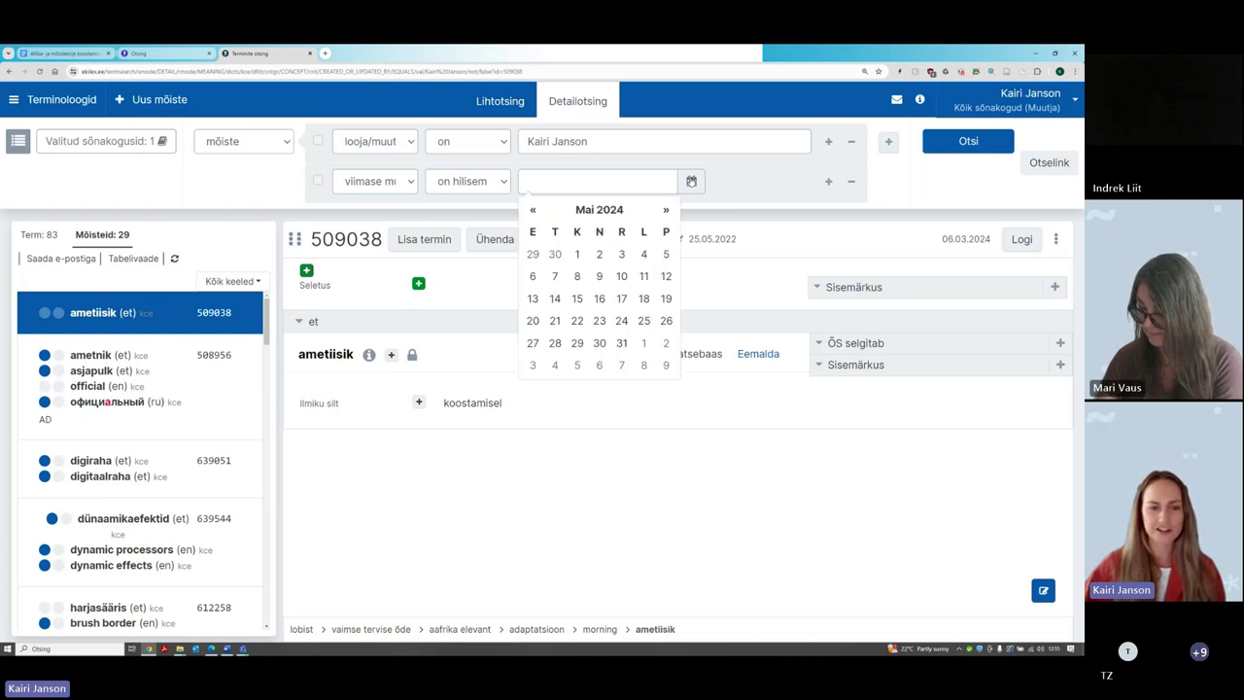
{"action": "left_click", "coordinate": [534, 210]}
{"action": "left_click", "coordinate": [534, 210]}
{"action": "left_click", "coordinate": [537, 210]}
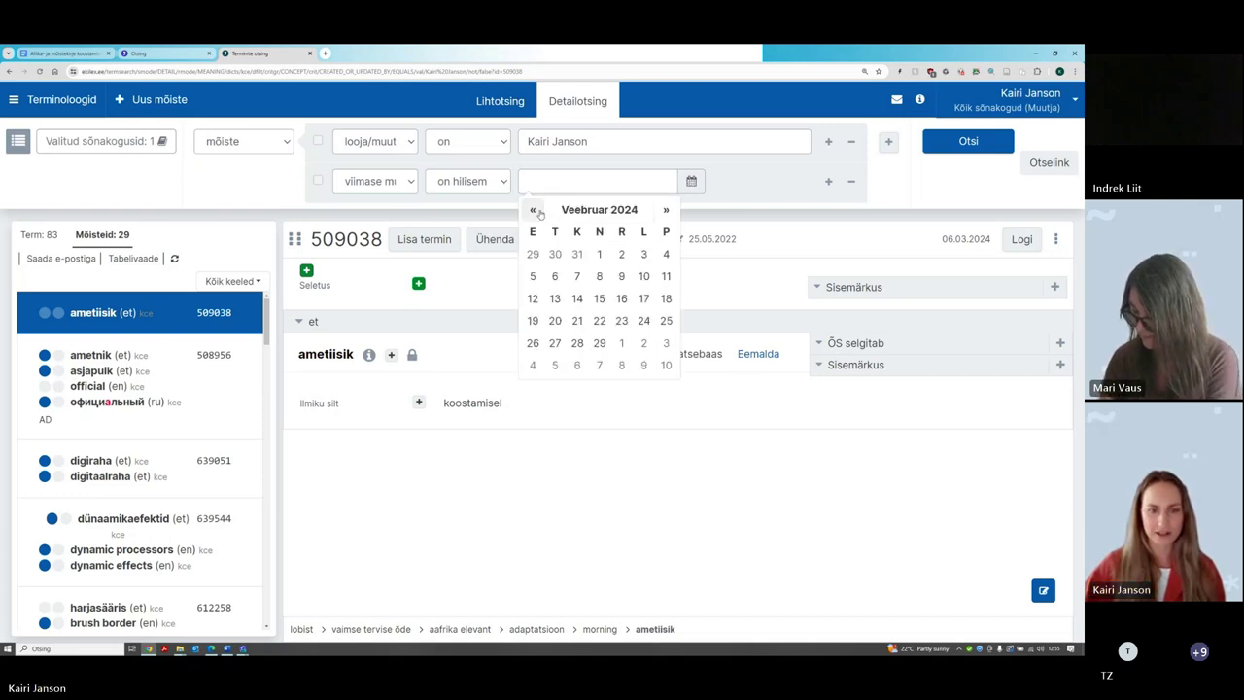
{"action": "left_click", "coordinate": [537, 211]}
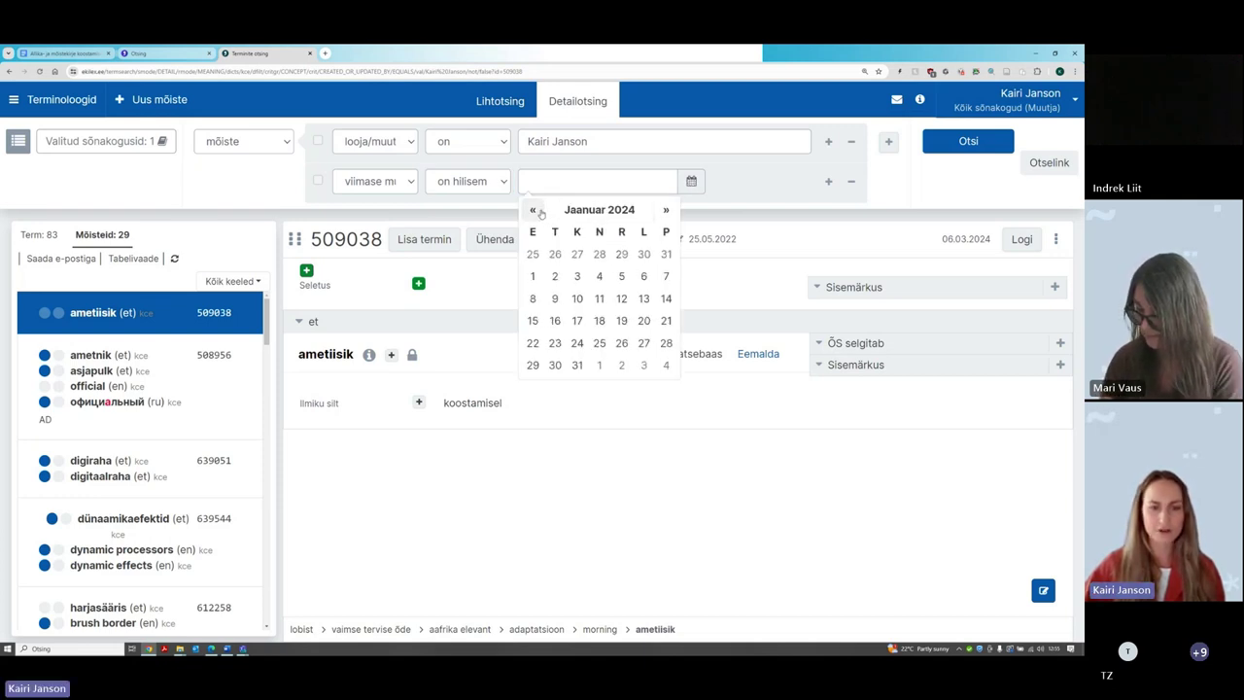
{"action": "left_click", "coordinate": [530, 276]}
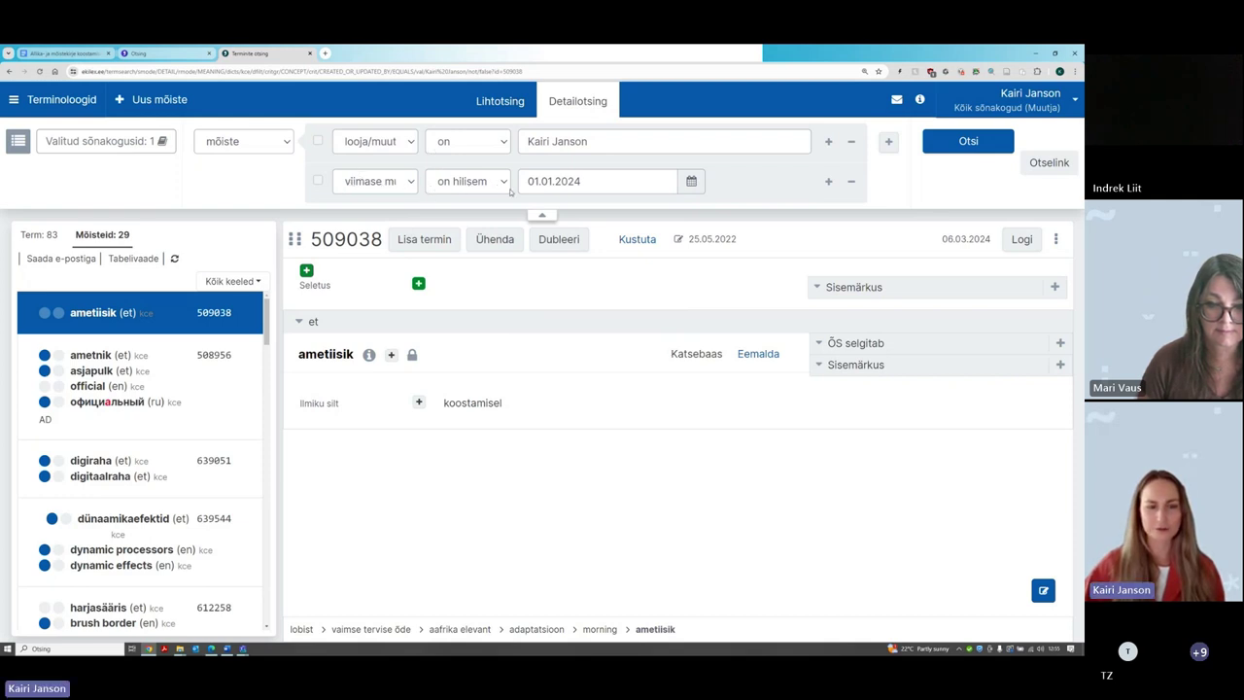
Run the combined creator and date search, yielding 7 concepts and 24 terms
{"action": "left_click", "coordinate": [963, 143]}
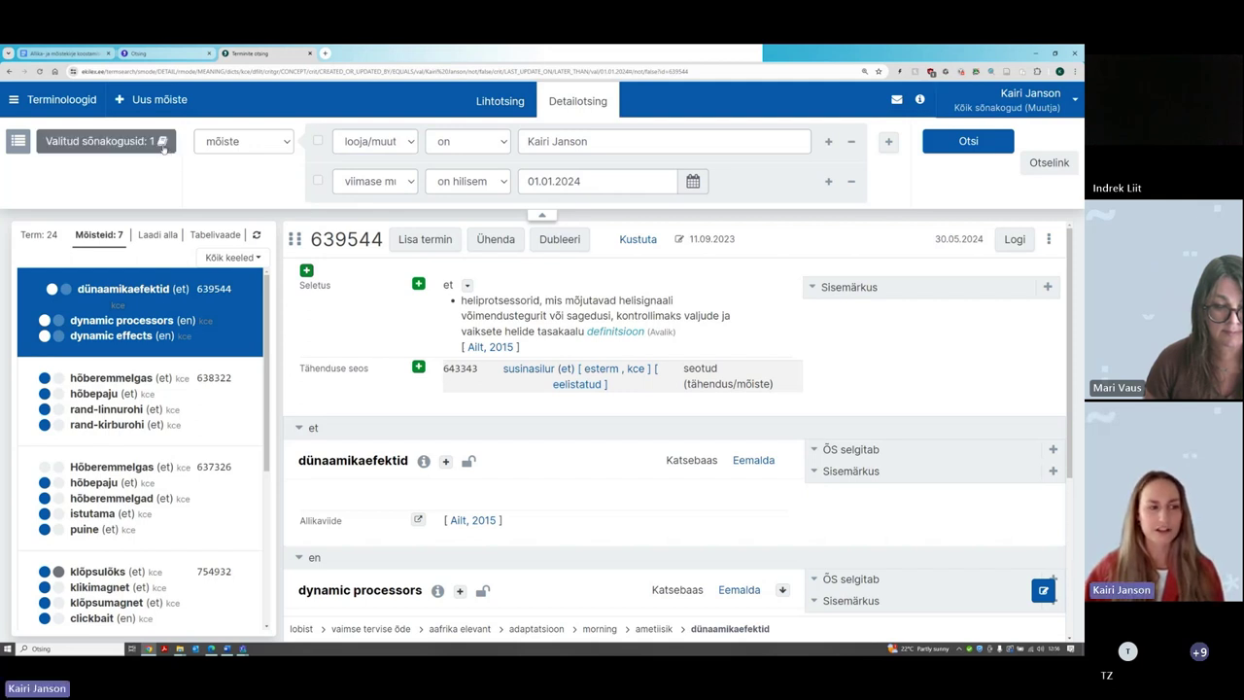
Restrict the searched dictionaries to EKI terminibaas Esterm only, giving 47 concepts
{"action": "left_click", "coordinate": [161, 143]}
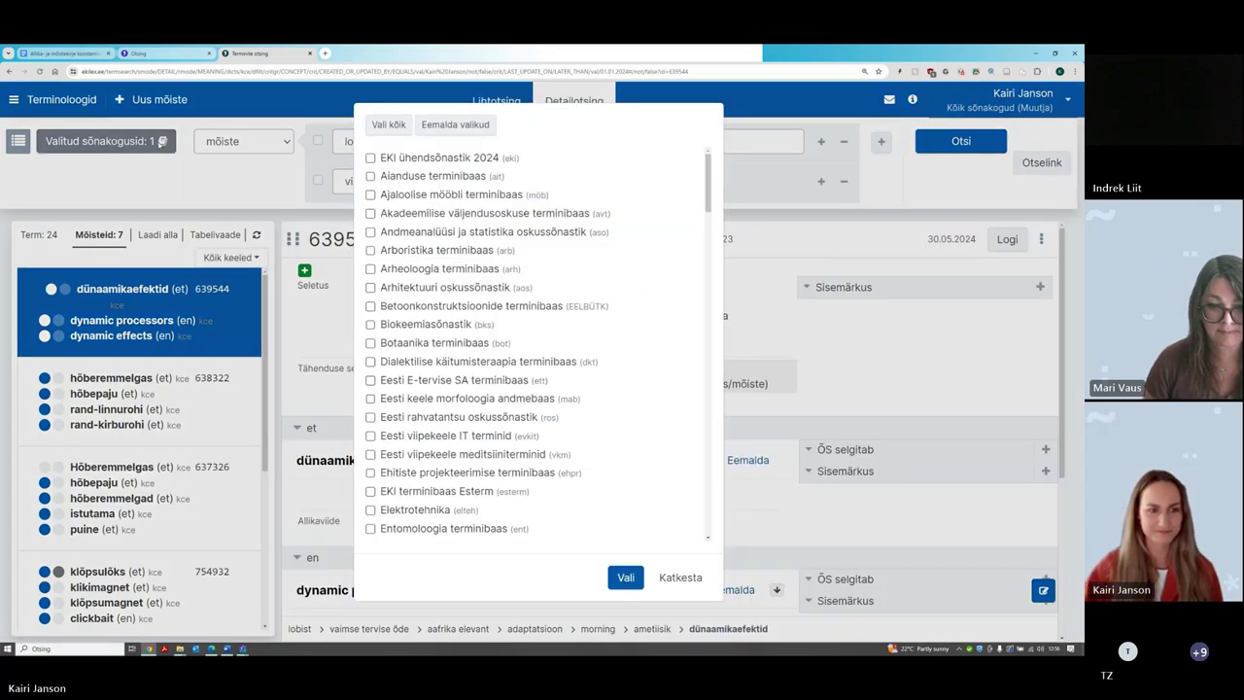
{"action": "left_click", "coordinate": [470, 130]}
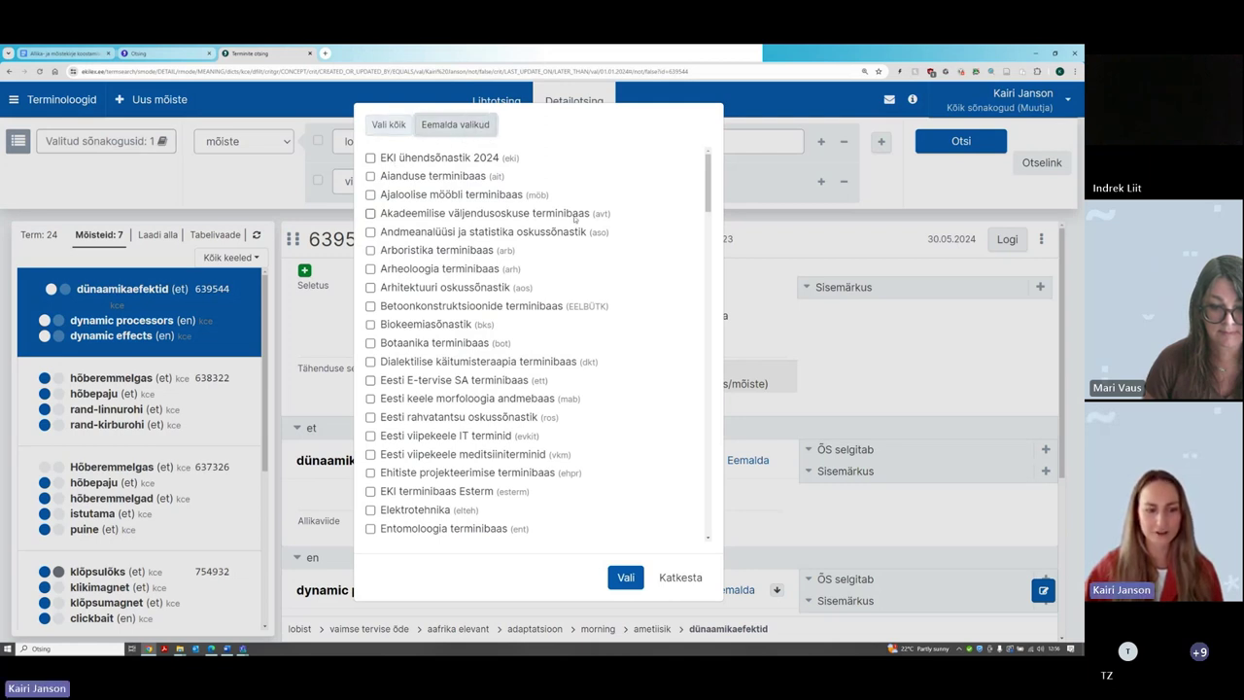
{"action": "scroll", "coordinate": [438, 365], "scroll_direction": "down", "scroll_amount": 2}
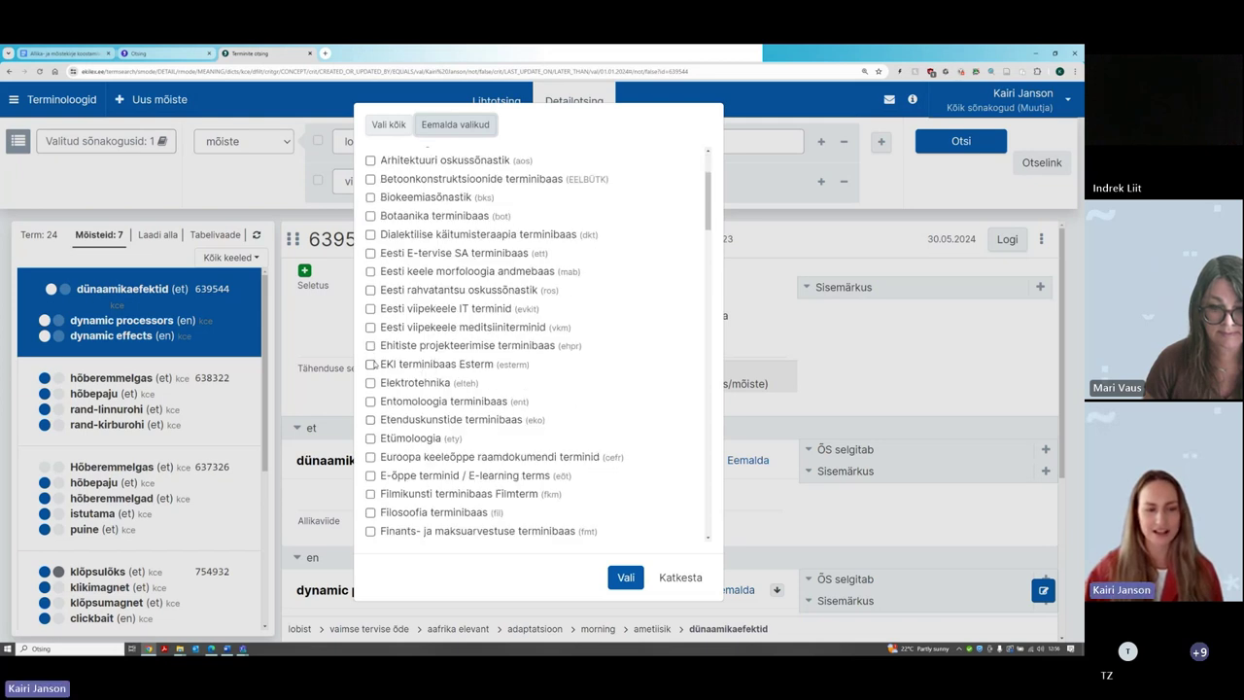
{"action": "left_click", "coordinate": [370, 364]}
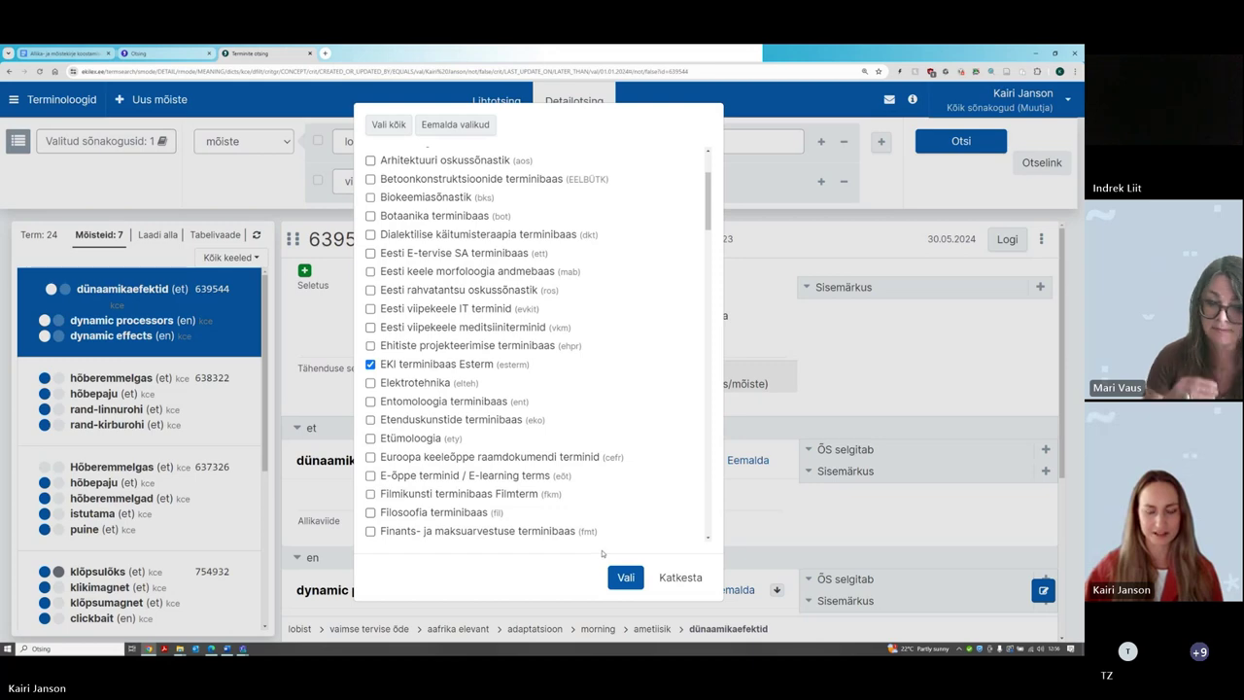
{"action": "left_click", "coordinate": [624, 579]}
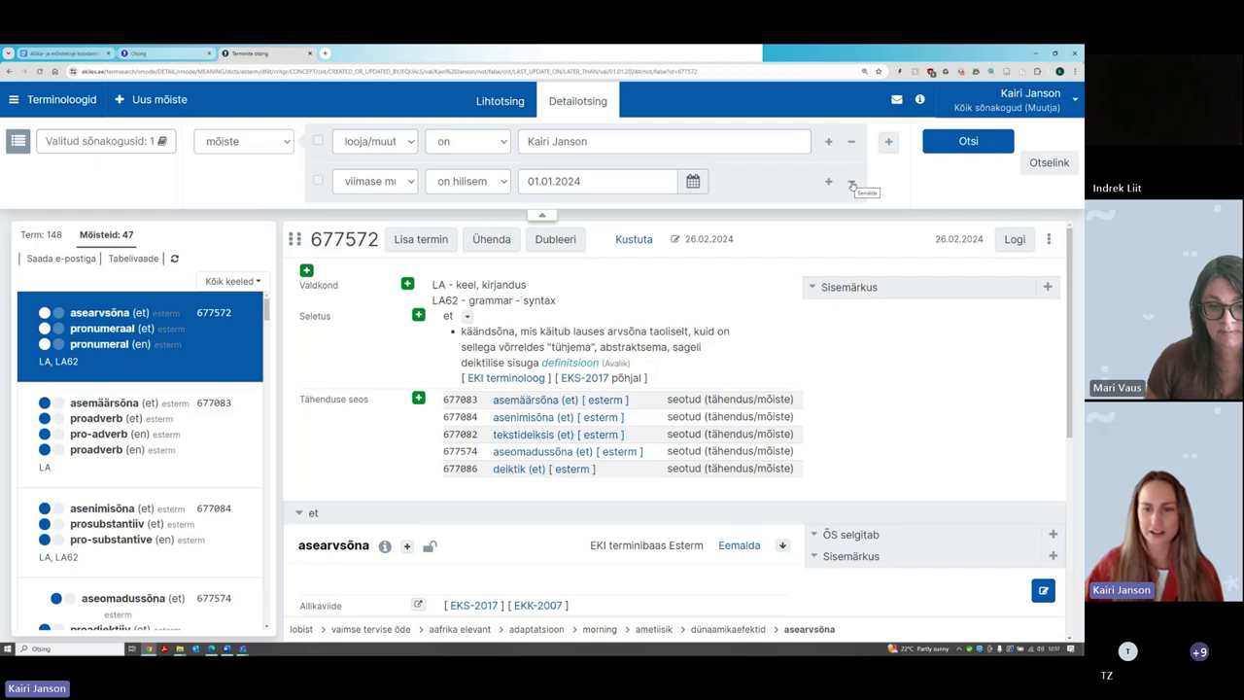
Drop the last-change date condition and switch the criterion to termin by väärtus
{"action": "left_click", "coordinate": [852, 185]}
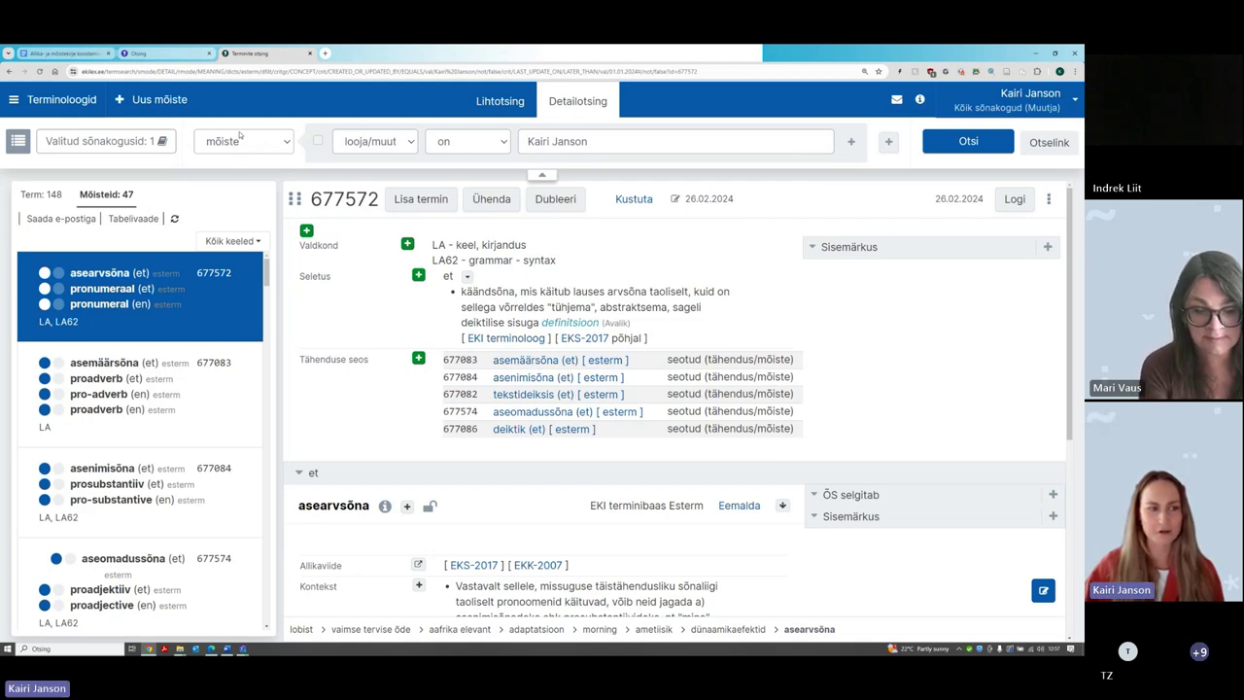
{"action": "left_click", "coordinate": [237, 139]}
{"action": "left_click", "coordinate": [237, 161]}
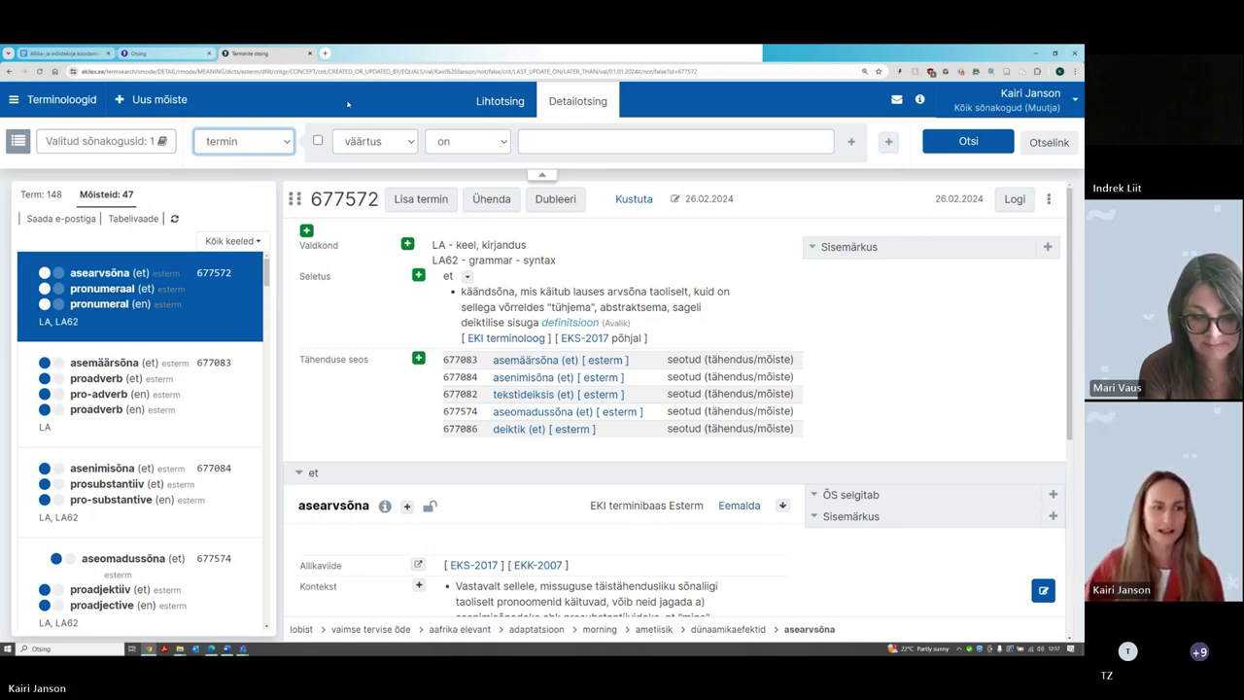
{"action": "left_click", "coordinate": [372, 140]}
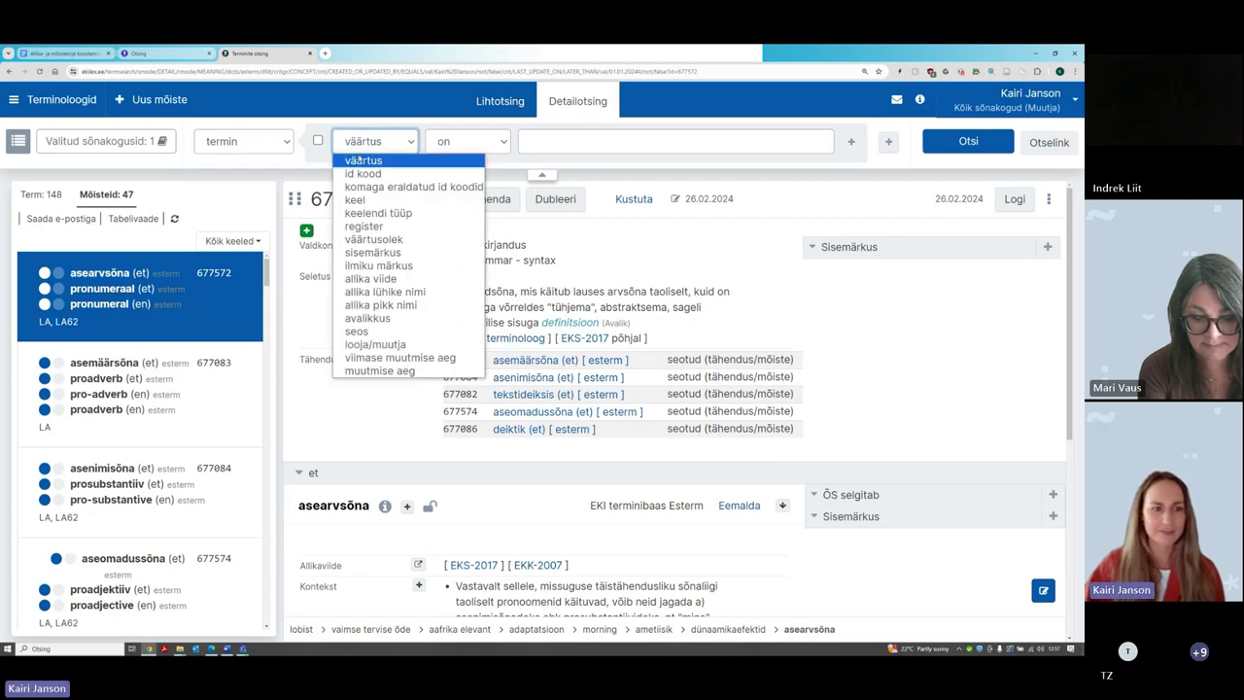
{"action": "left_click", "coordinate": [361, 160]}
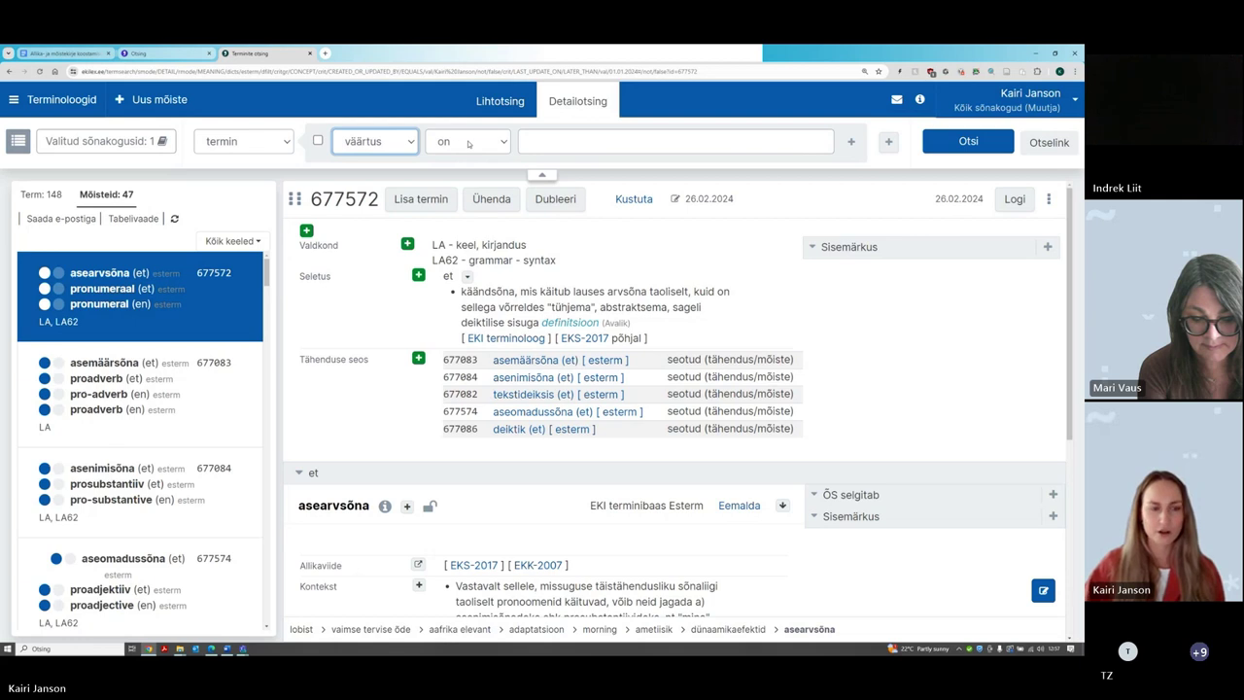
Search for terms whose value 'sisaldab' the text 'elevant'
{"action": "left_click", "coordinate": [469, 143]}
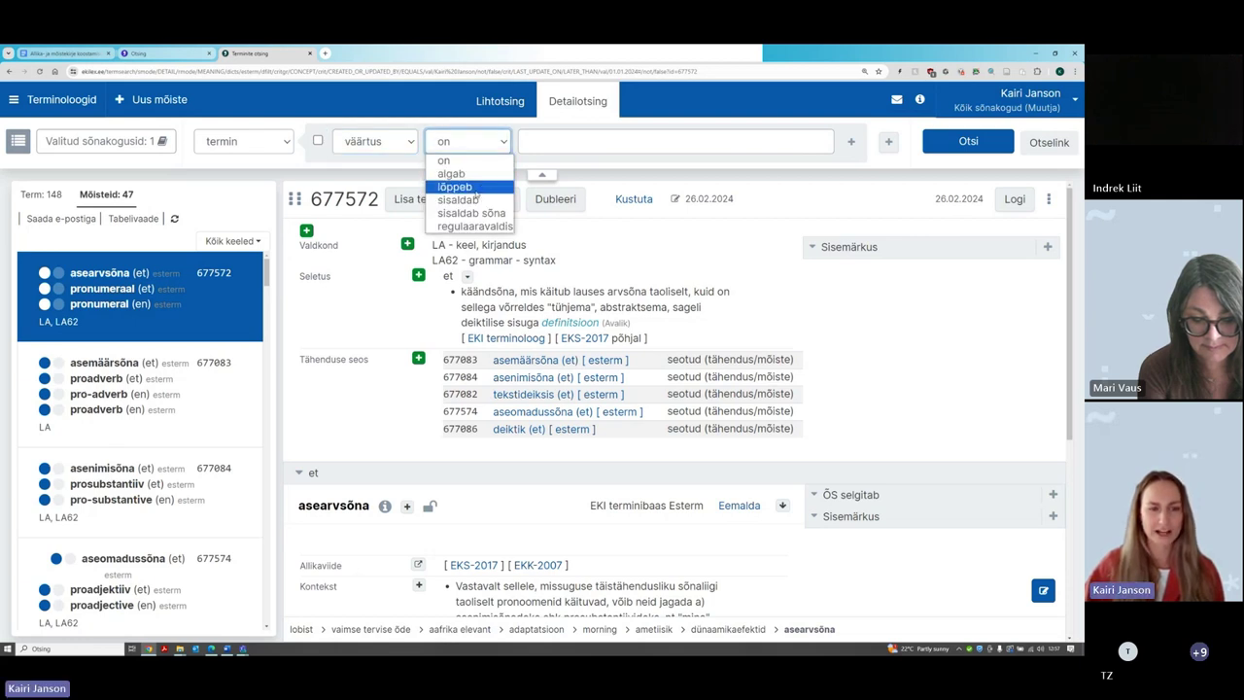
{"action": "left_click", "coordinate": [462, 199]}
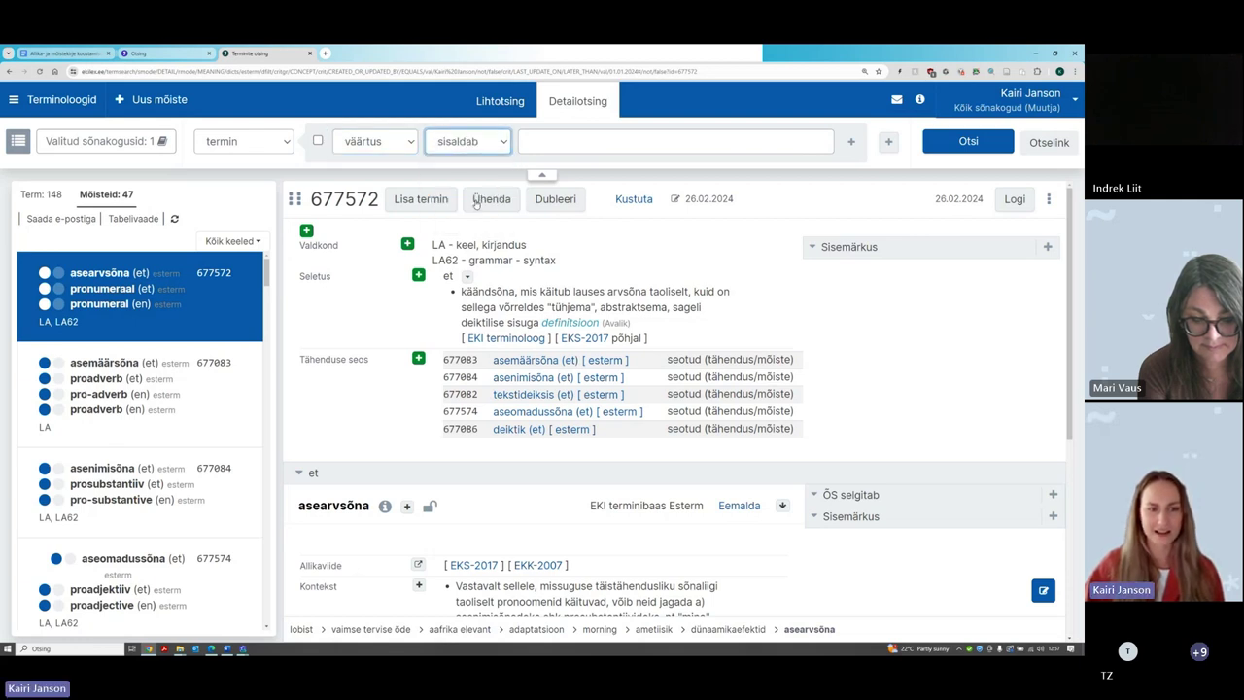
{"action": "left_click", "coordinate": [550, 144]}
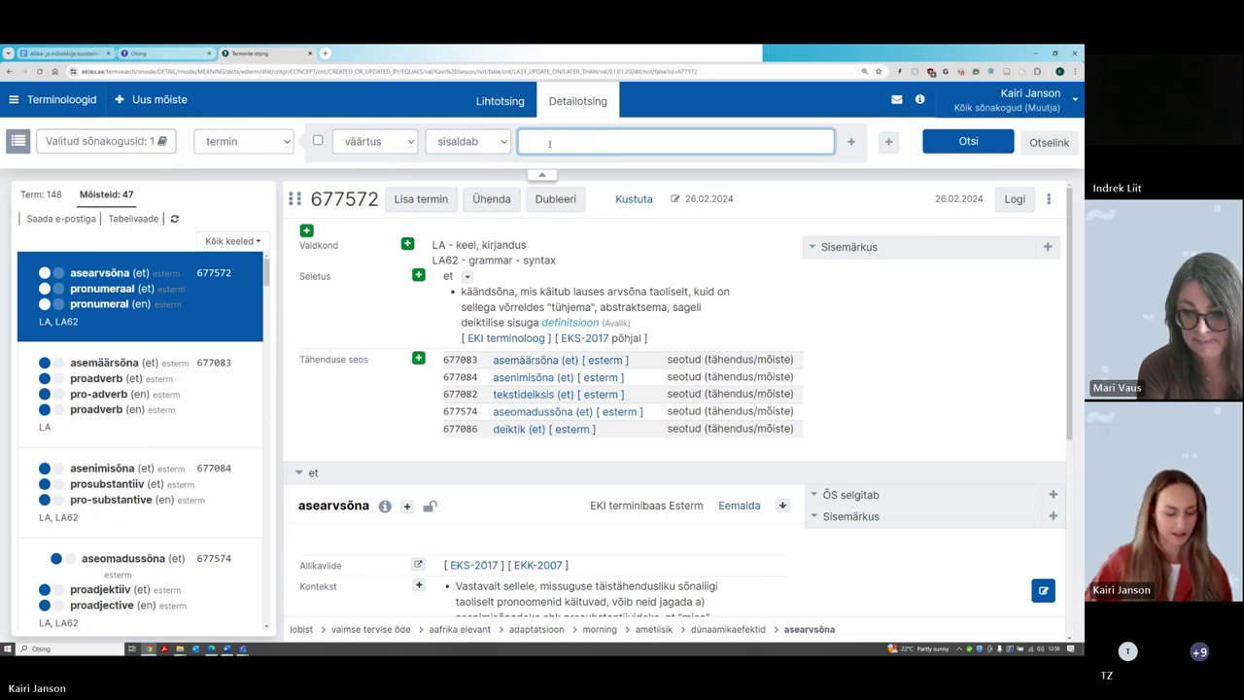
{"action": "type", "text": "elevant"}
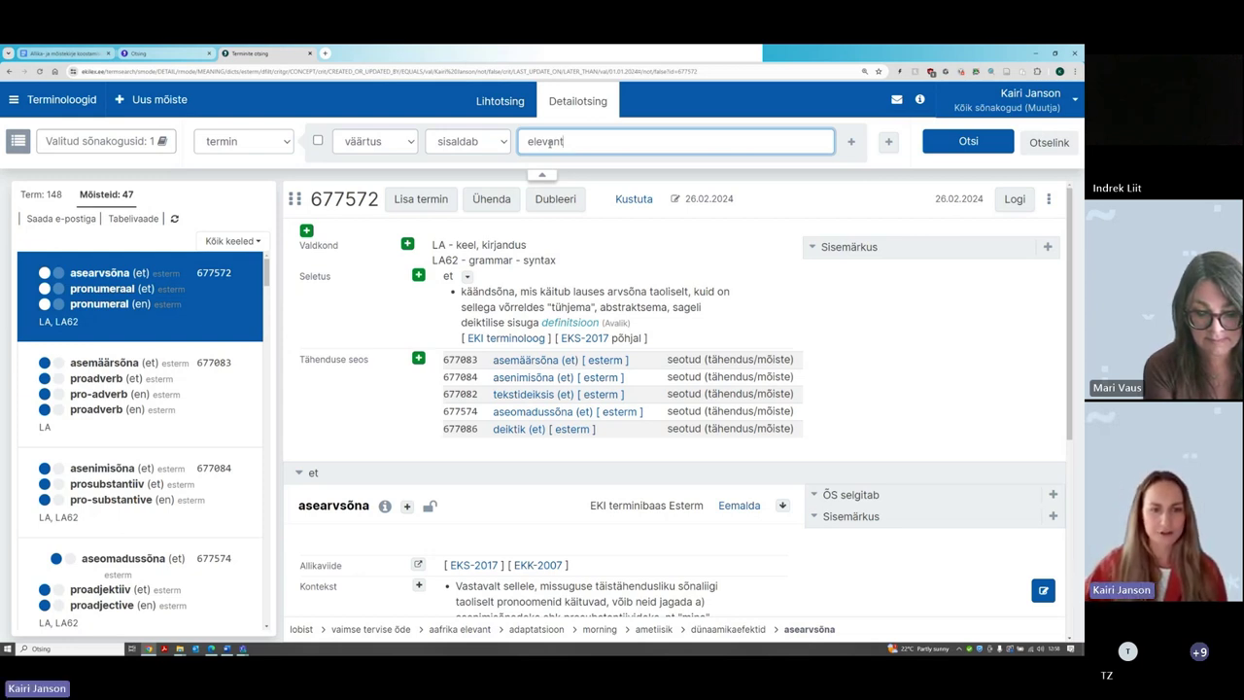
{"action": "left_click", "coordinate": [502, 152]}
{"action": "left_click", "coordinate": [501, 152]}
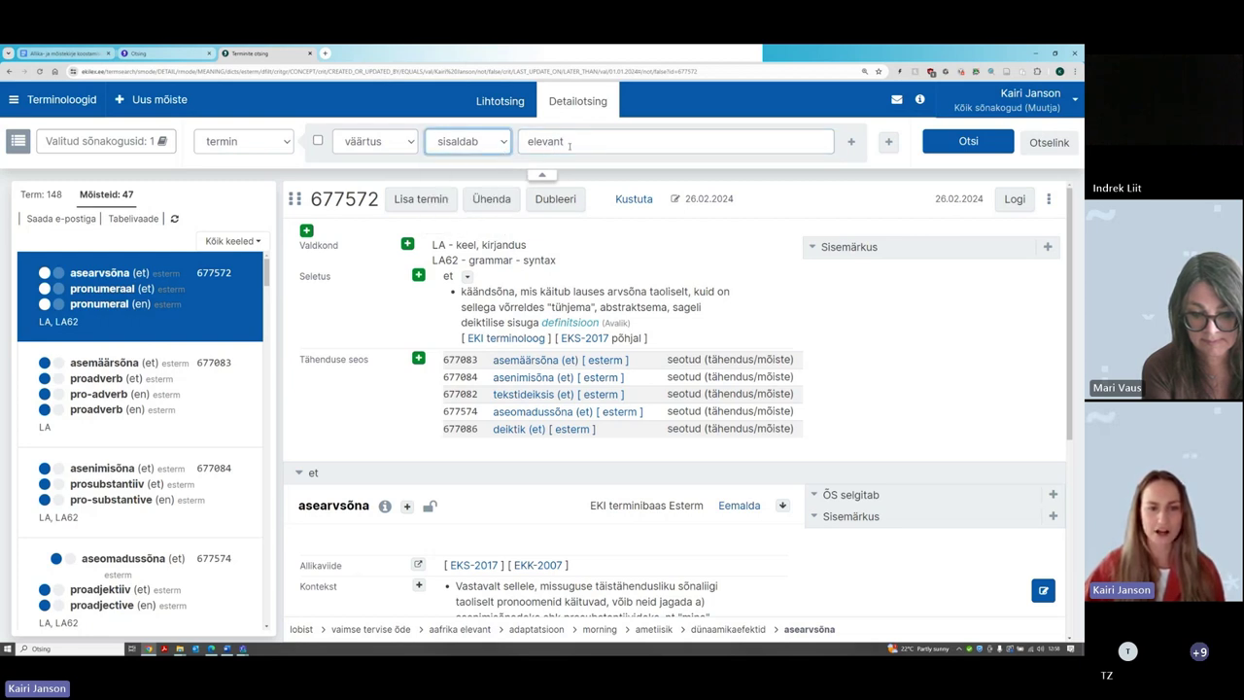
{"action": "left_click_drag", "start_coordinate": [569, 145], "coordinate": [526, 156]}
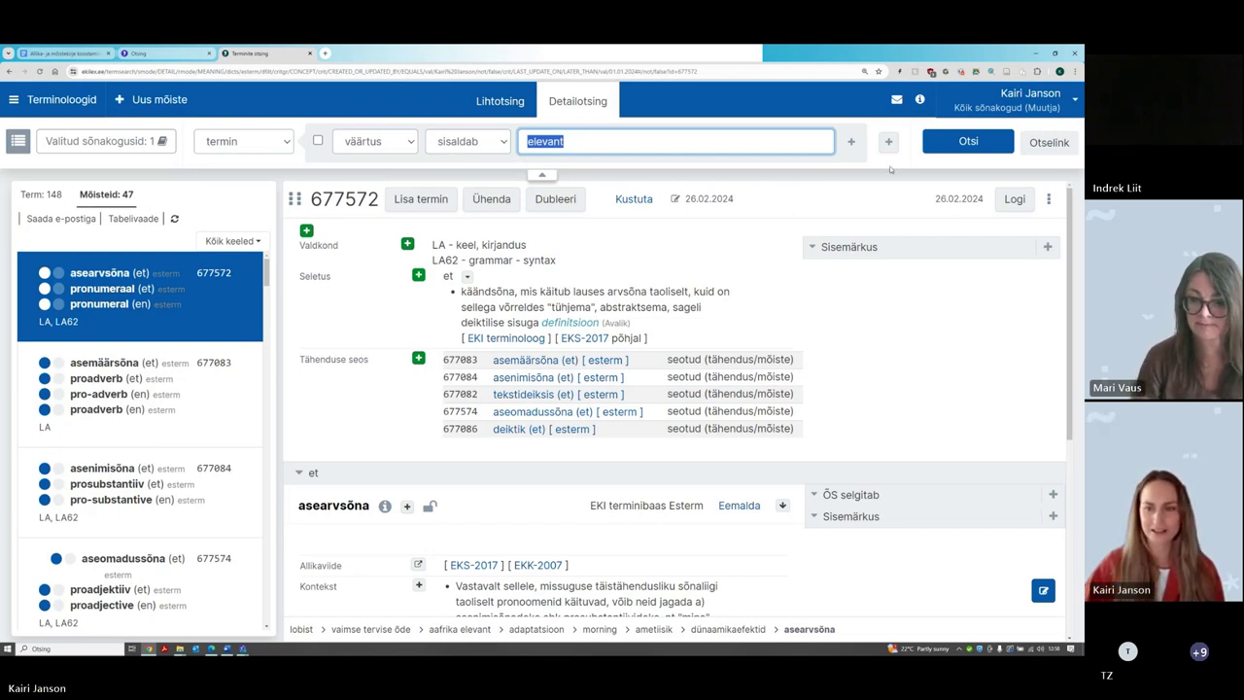
{"action": "left_click", "coordinate": [908, 161]}
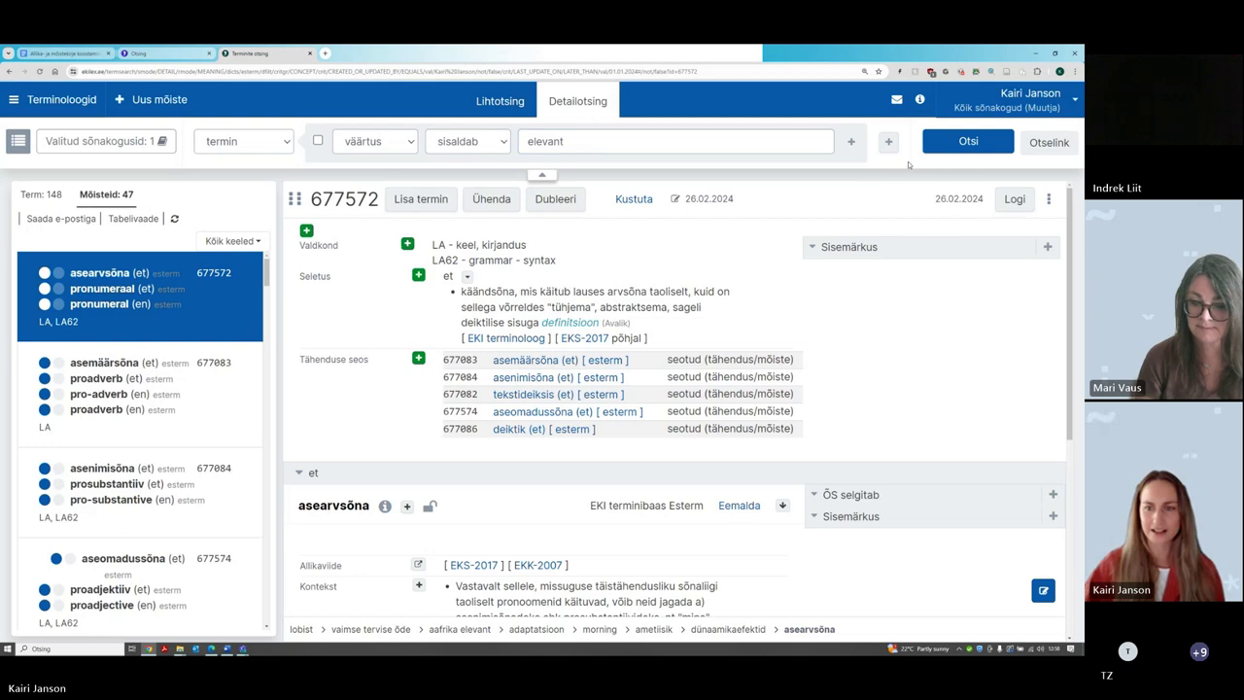
{"action": "left_click", "coordinate": [972, 142]}
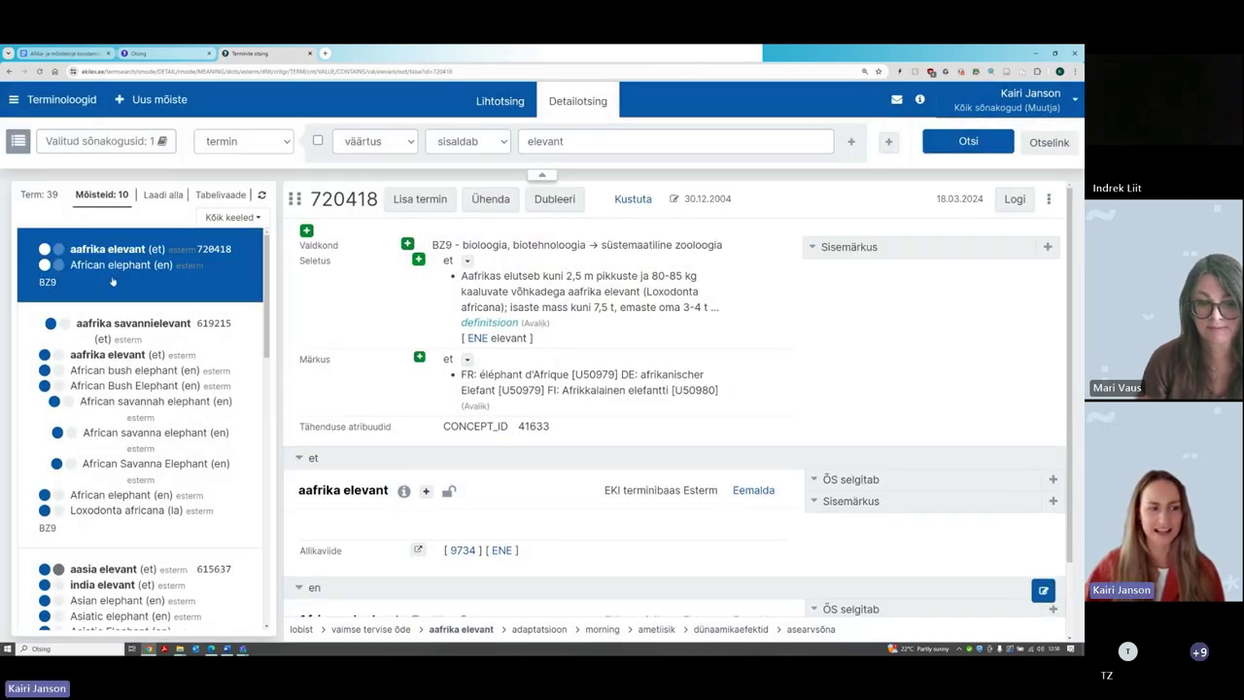
Scroll the elevant results and open concept 679133 'asjassepuutuv' / 'relevant'
{"action": "scroll", "coordinate": [114, 292], "scroll_direction": "down", "scroll_amount": 6}
{"action": "scroll", "coordinate": [127, 345], "scroll_direction": "down", "scroll_amount": 6}
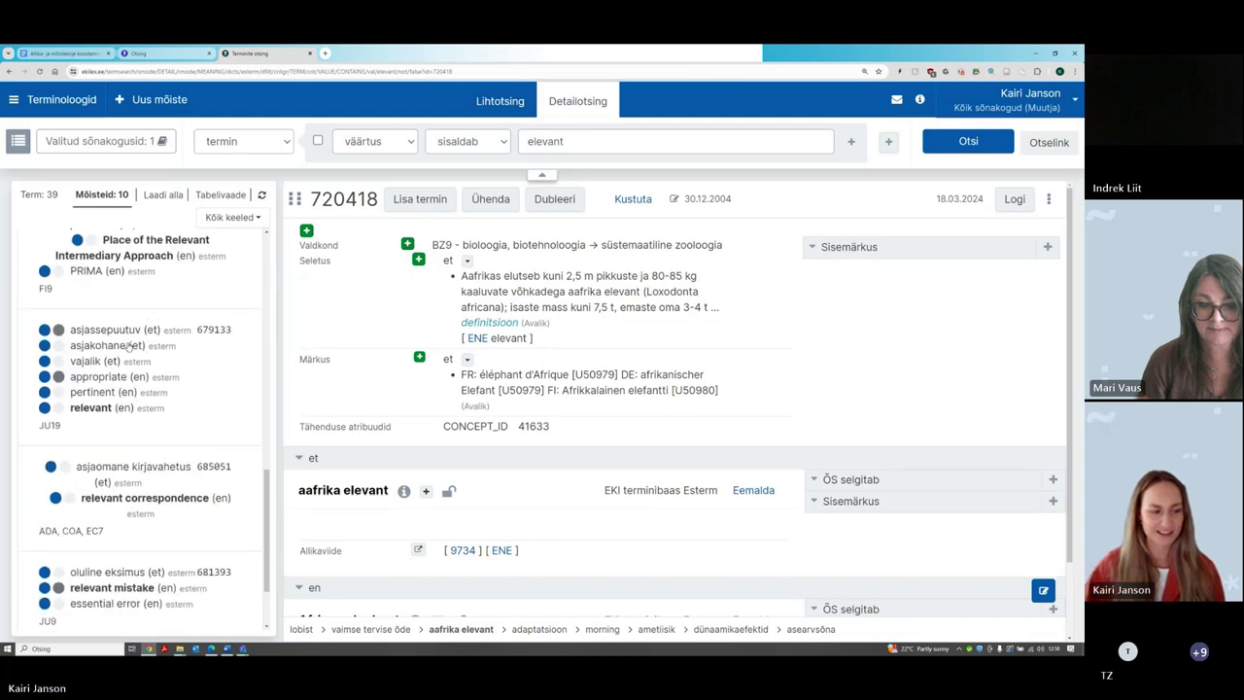
{"action": "scroll", "coordinate": [136, 358], "scroll_direction": "up", "scroll_amount": 5}
{"action": "scroll", "coordinate": [139, 357], "scroll_direction": "up", "scroll_amount": 3}
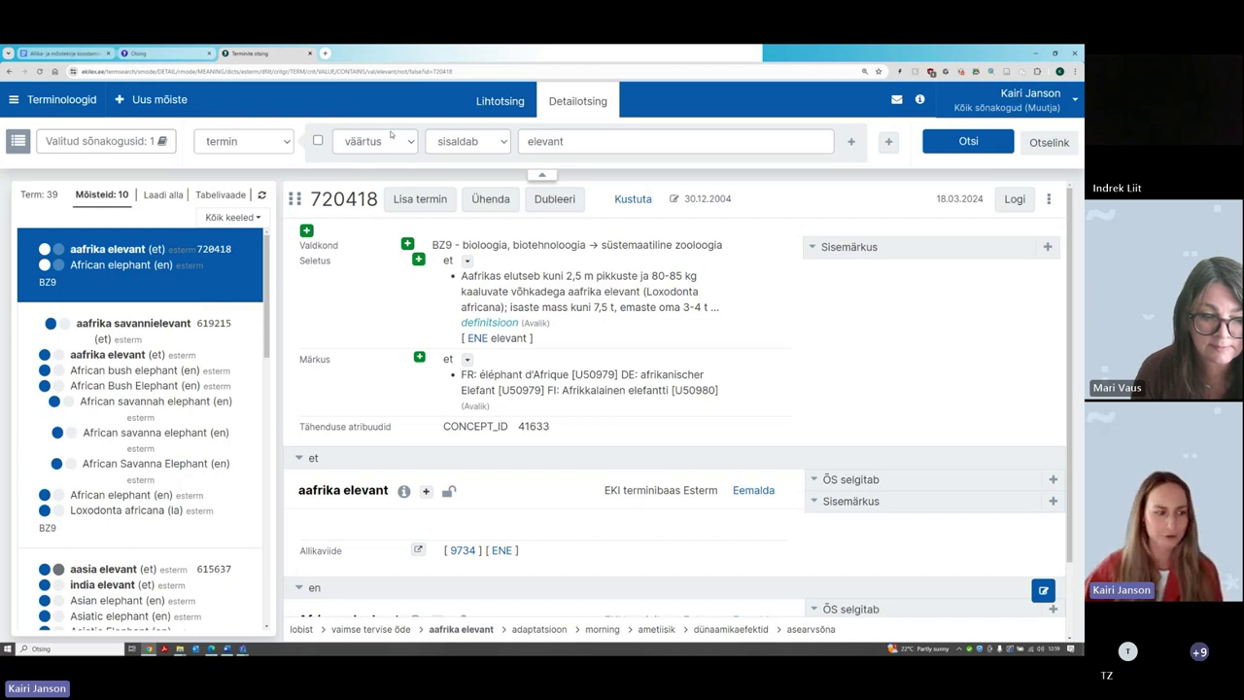
{"action": "scroll", "coordinate": [118, 361], "scroll_direction": "down", "scroll_amount": 5}
{"action": "scroll", "coordinate": [117, 366], "scroll_direction": "down", "scroll_amount": 4}
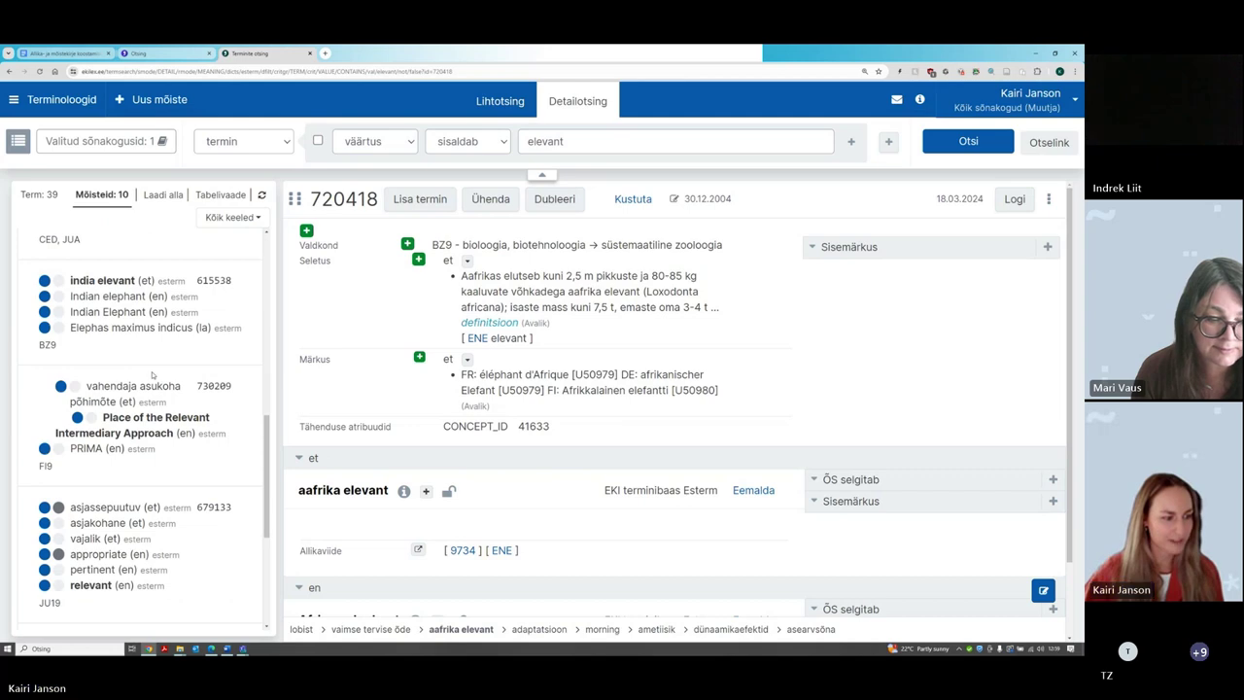
{"action": "scroll", "coordinate": [156, 409], "scroll_direction": "down", "scroll_amount": 3}
{"action": "left_click", "coordinate": [167, 435]}
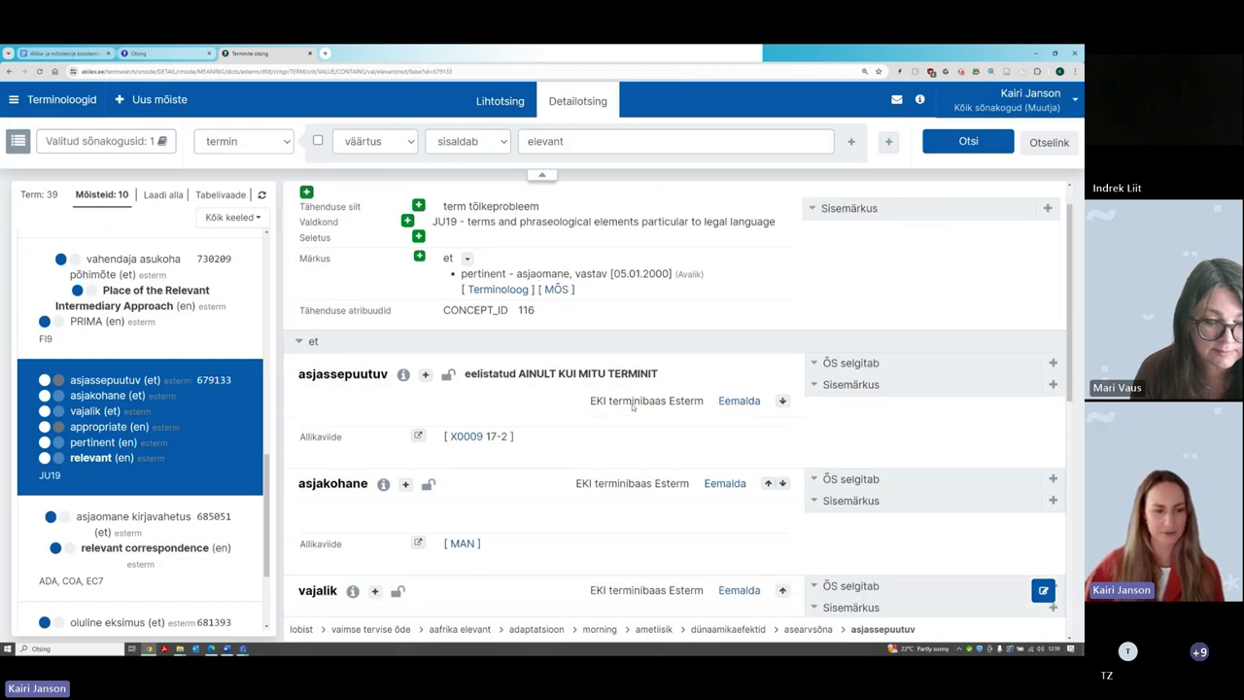
{"action": "scroll", "coordinate": [339, 377], "scroll_direction": "down", "scroll_amount": 1}
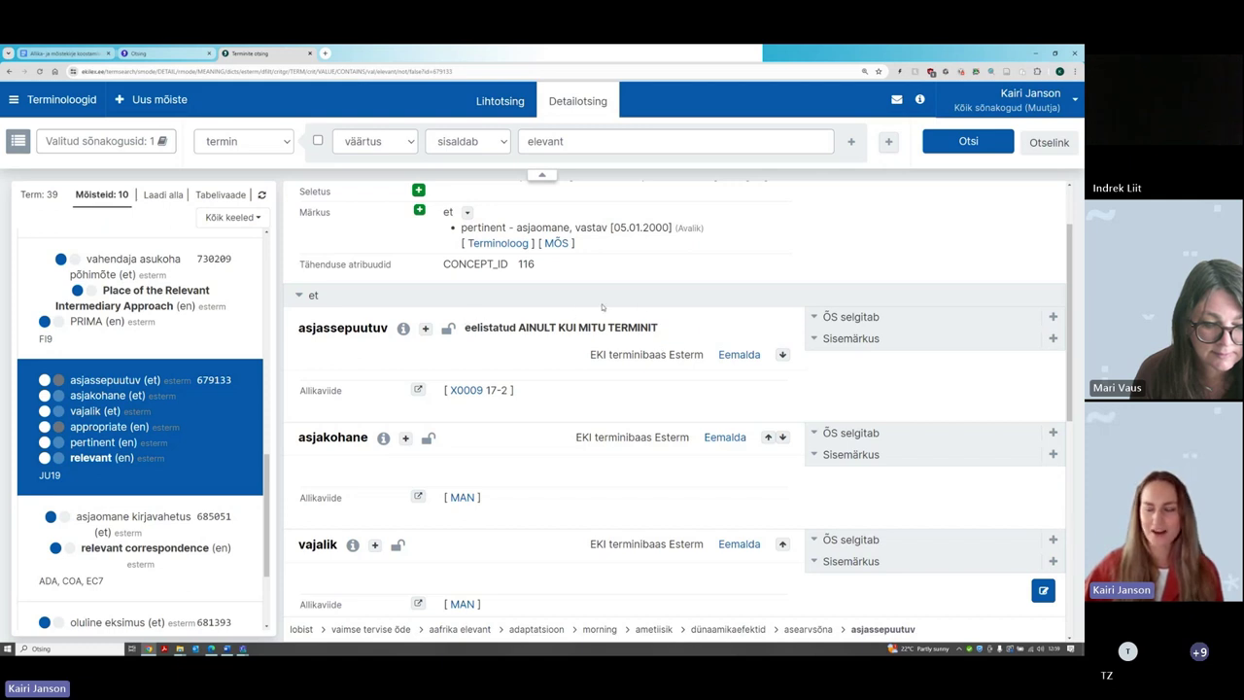
{"action": "scroll", "coordinate": [602, 307], "scroll_direction": "up", "scroll_amount": 2}
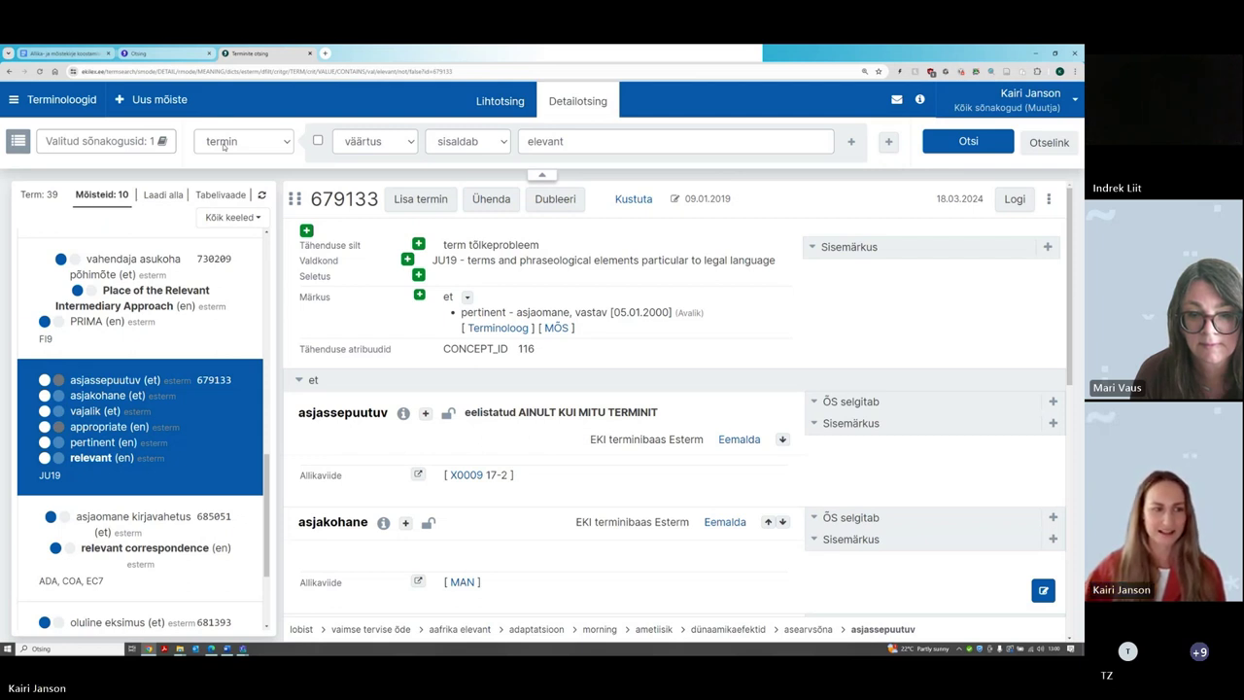
Search terms by value state 'eelistatud AINULT KUI MITU TERMINIT', returning 14567 concepts
{"action": "left_click", "coordinate": [222, 144]}
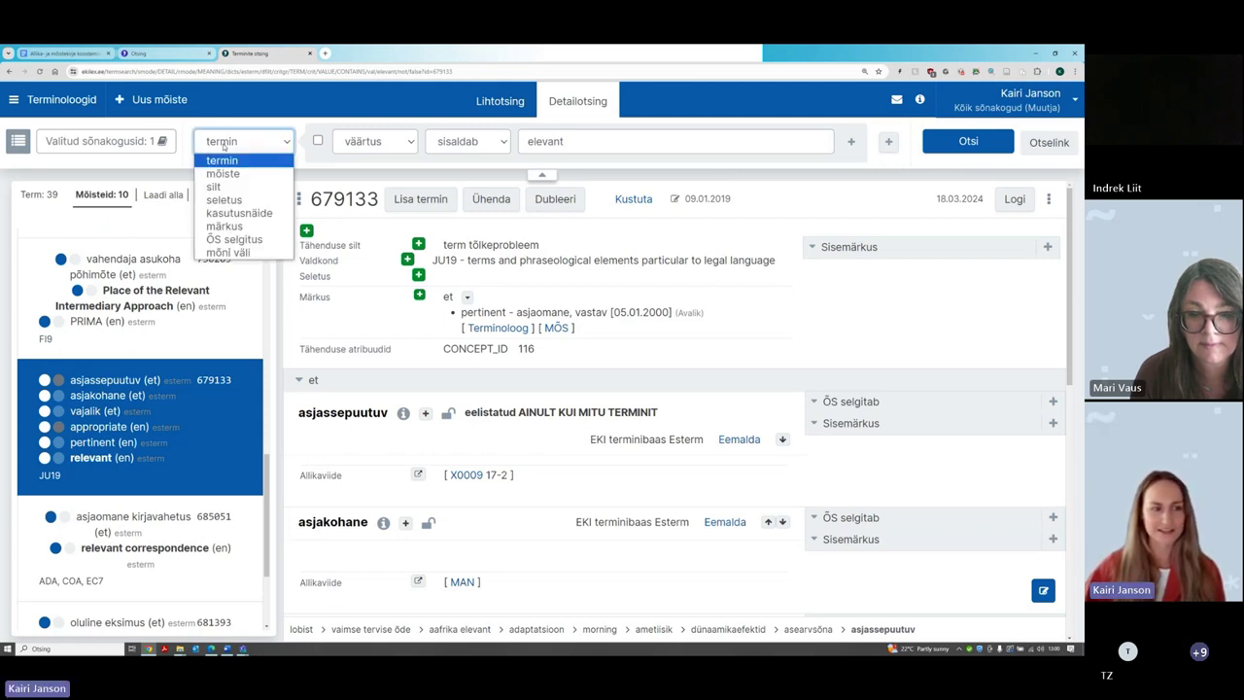
{"action": "left_click", "coordinate": [222, 146]}
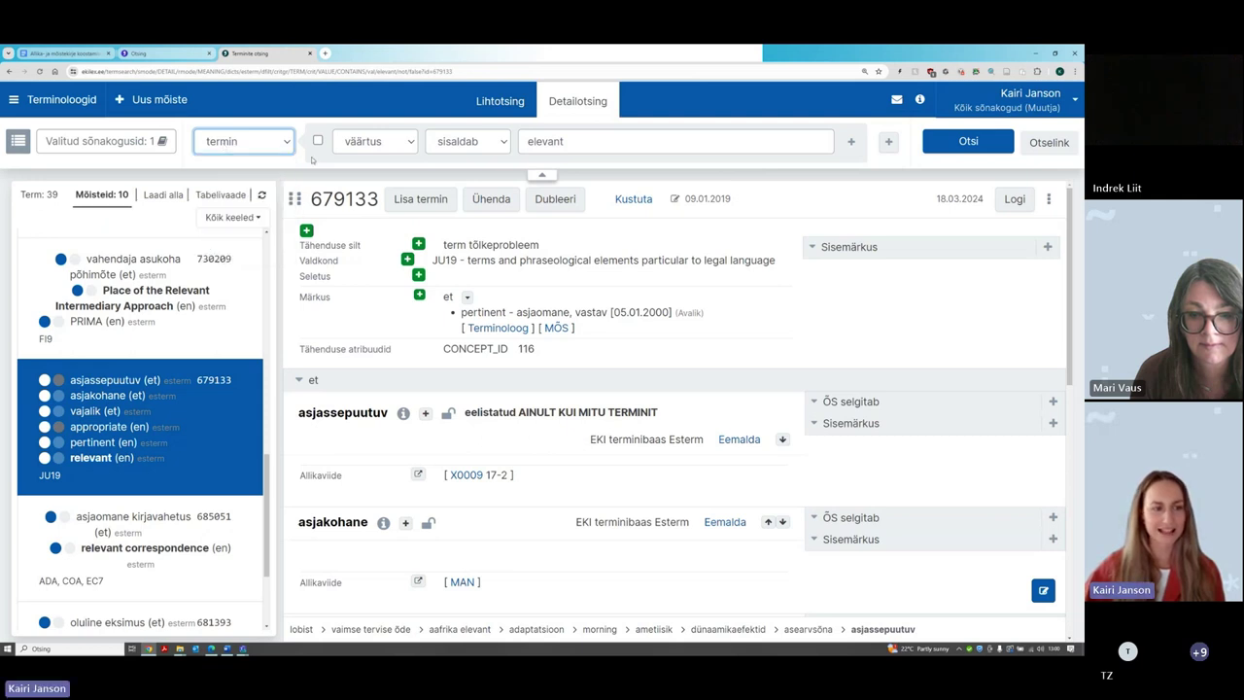
{"action": "left_click", "coordinate": [385, 142]}
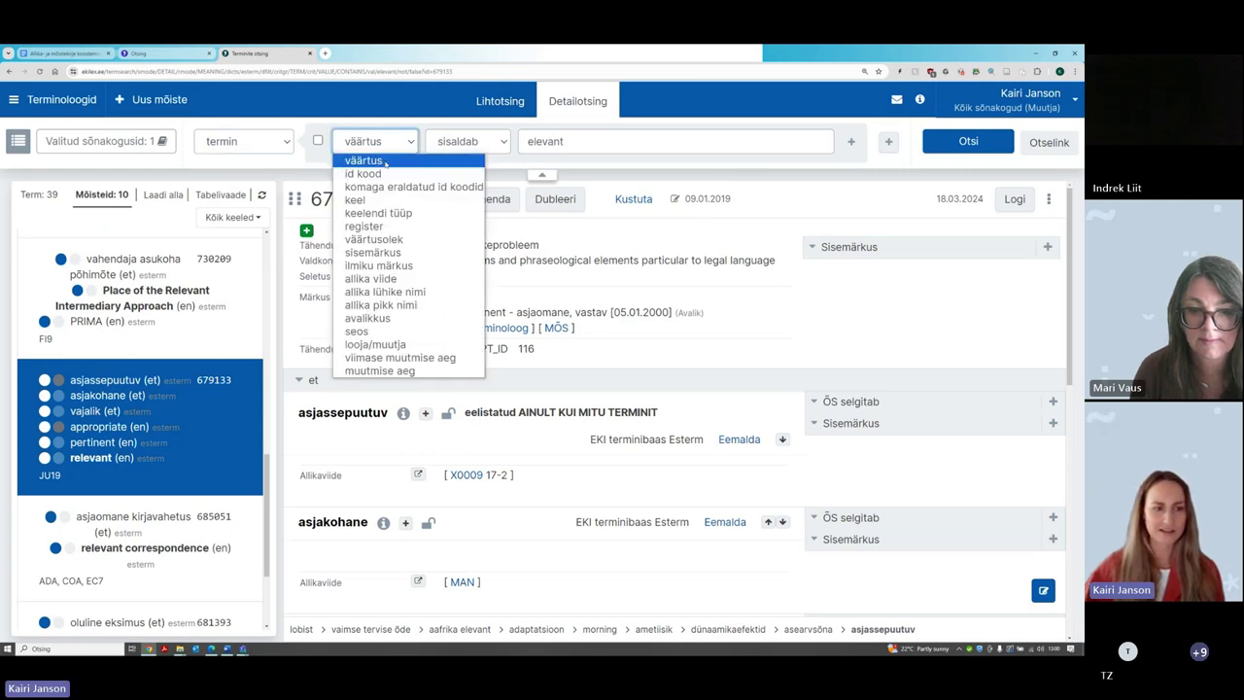
{"action": "left_click", "coordinate": [373, 239]}
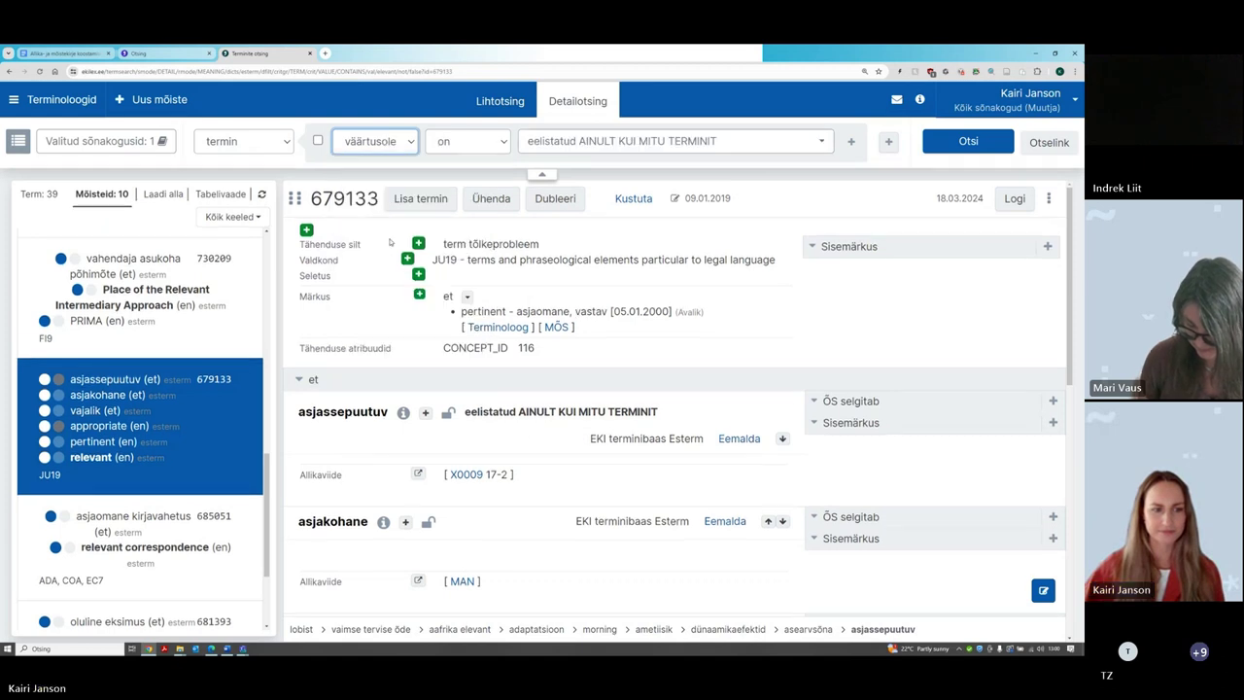
{"action": "left_click", "coordinate": [472, 141]}
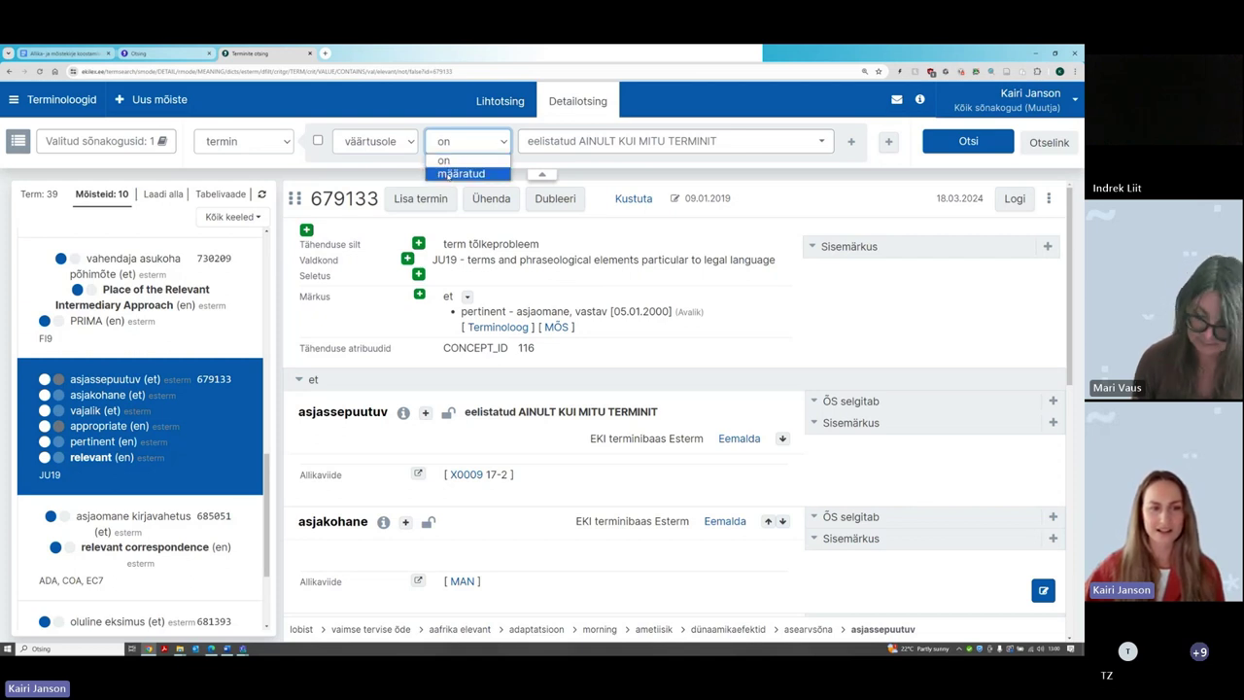
{"action": "left_click", "coordinate": [453, 161]}
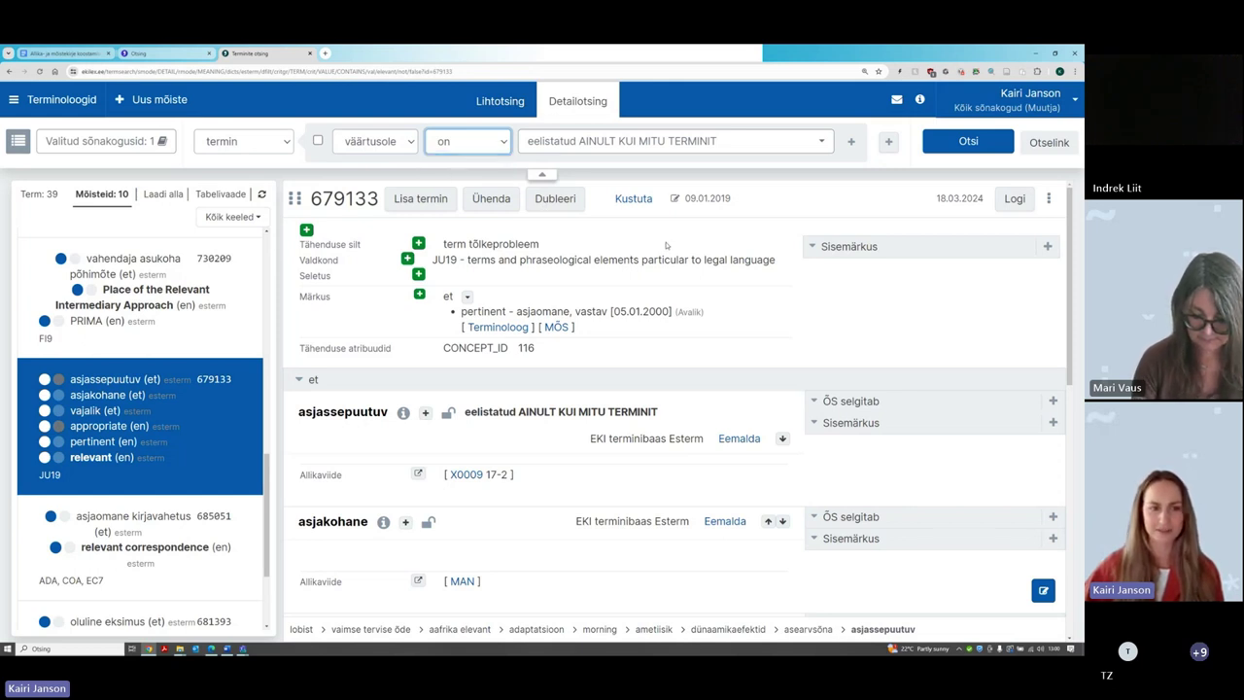
{"action": "left_click", "coordinate": [592, 143]}
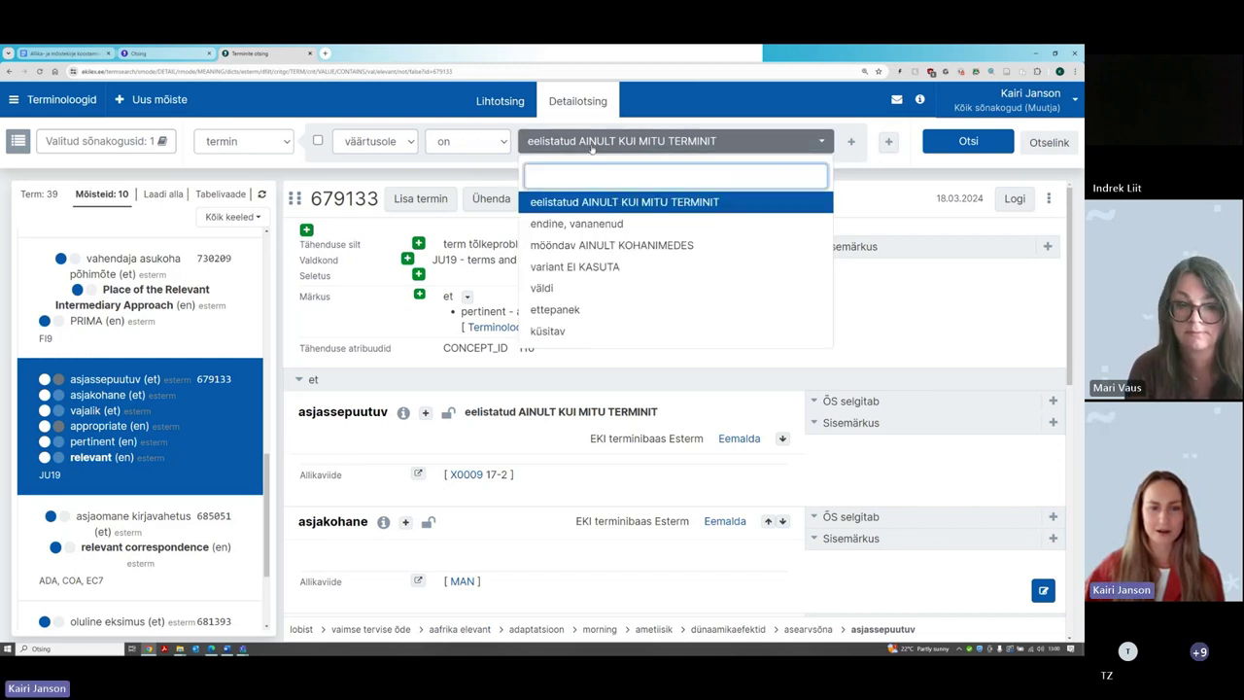
{"action": "left_click", "coordinate": [586, 204]}
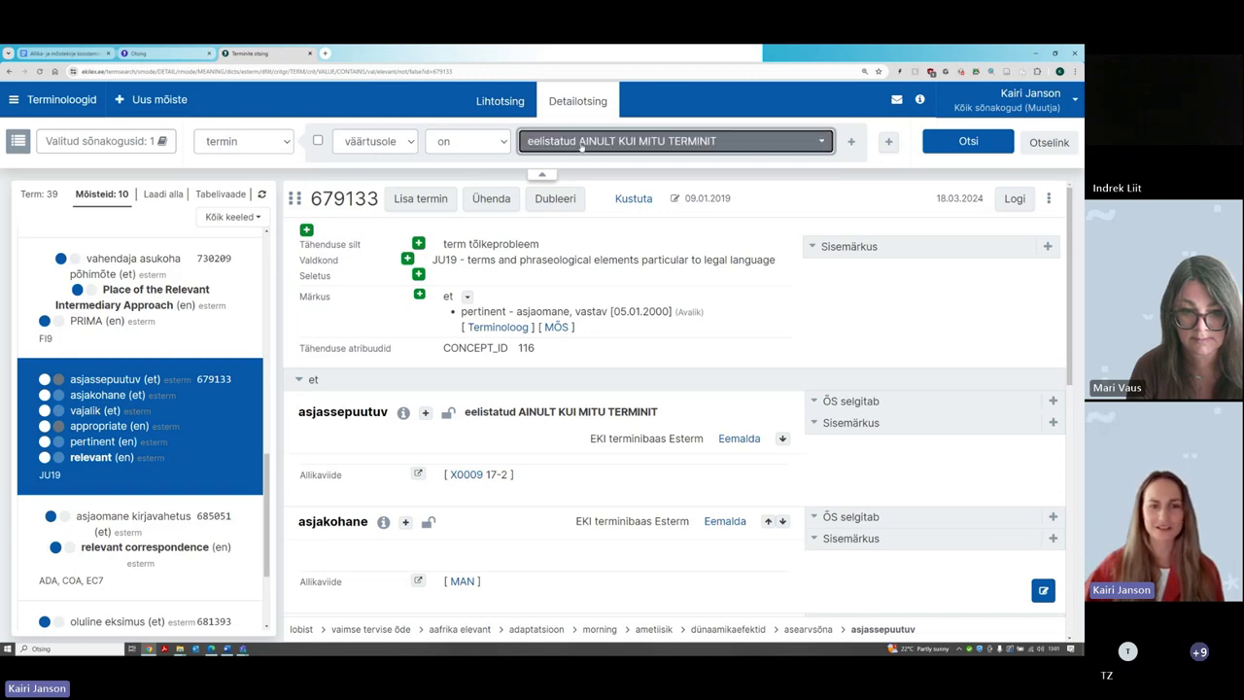
{"action": "left_click", "coordinate": [939, 145]}
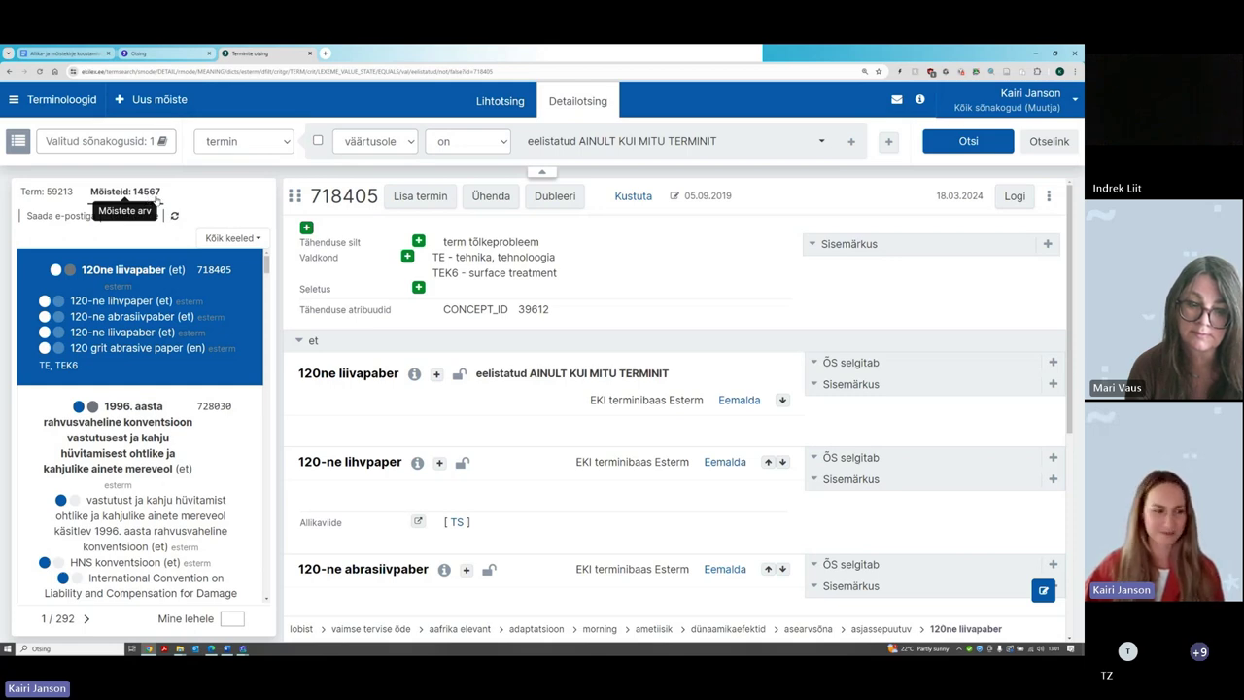
Highlight term '120ne liivapaber' and its 'eelistatud AINULT KUI MITU TERMINIT' state in concept 718405
{"action": "scroll", "coordinate": [186, 340], "scroll_direction": "down", "scroll_amount": 2}
{"action": "scroll", "coordinate": [187, 340], "scroll_direction": "up", "scroll_amount": 2}
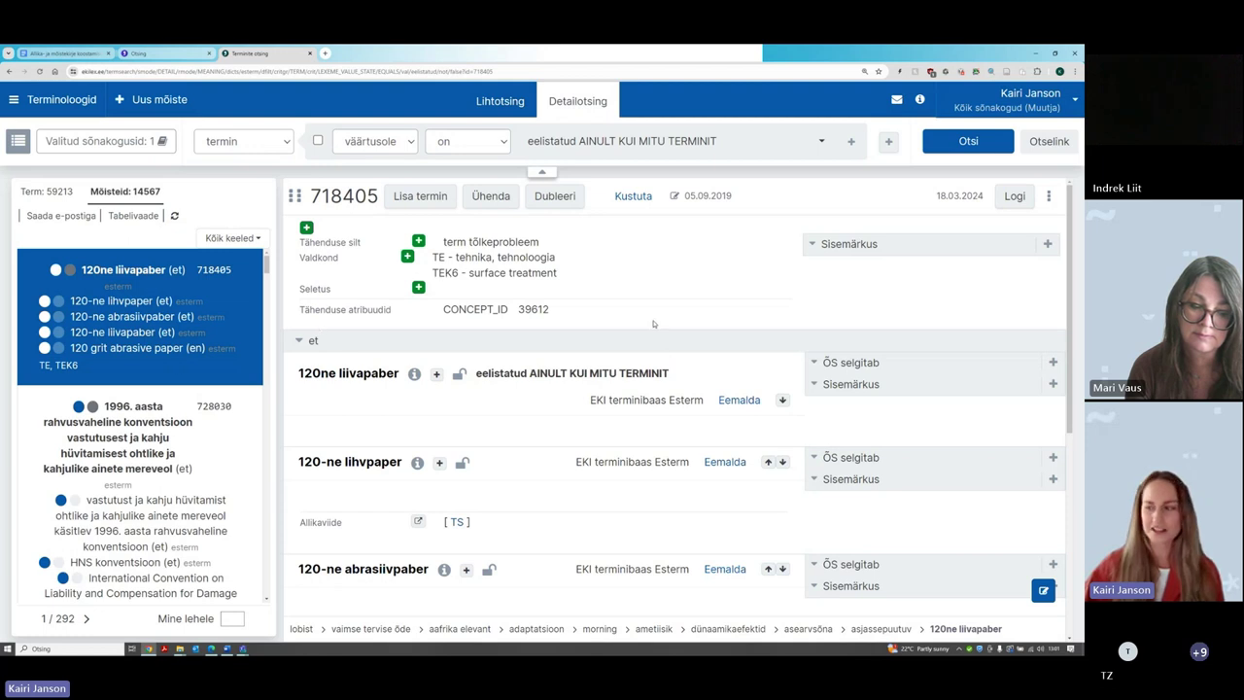
{"action": "scroll", "coordinate": [298, 338], "scroll_direction": "down", "scroll_amount": 1}
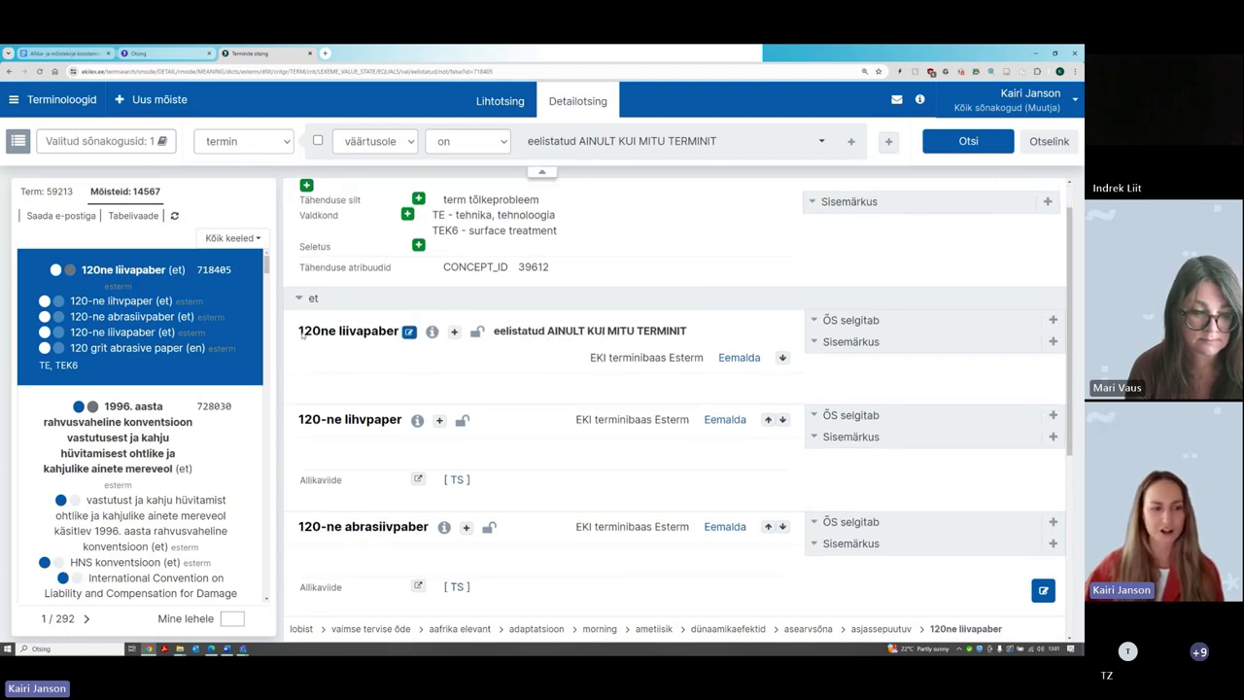
{"action": "left_click_drag", "start_coordinate": [303, 333], "coordinate": [399, 334]}
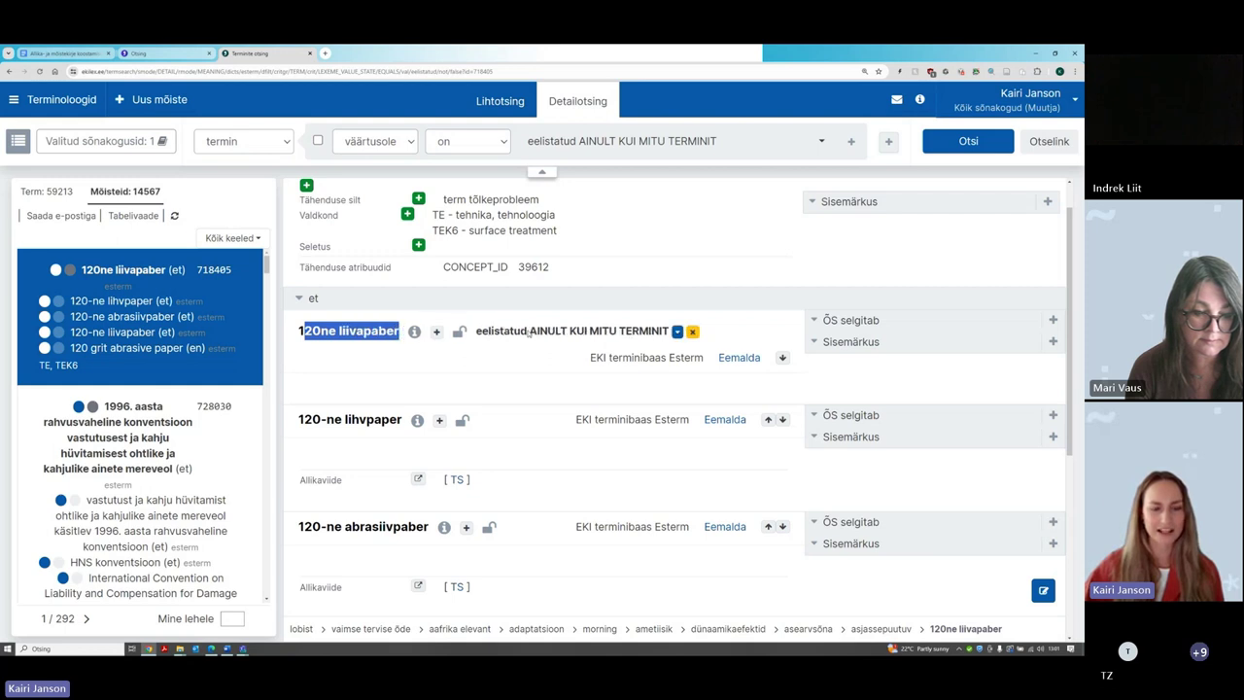
{"action": "left_click_drag", "start_coordinate": [482, 334], "coordinate": [675, 333]}
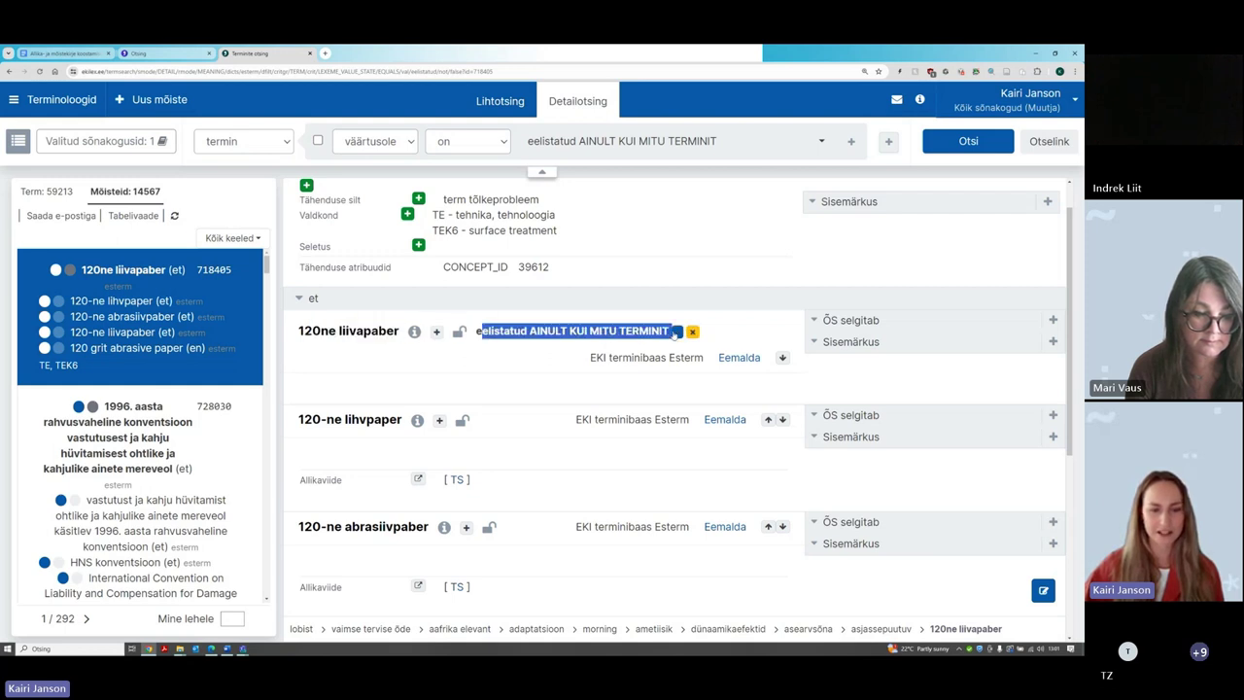
{"action": "left_click", "coordinate": [317, 374]}
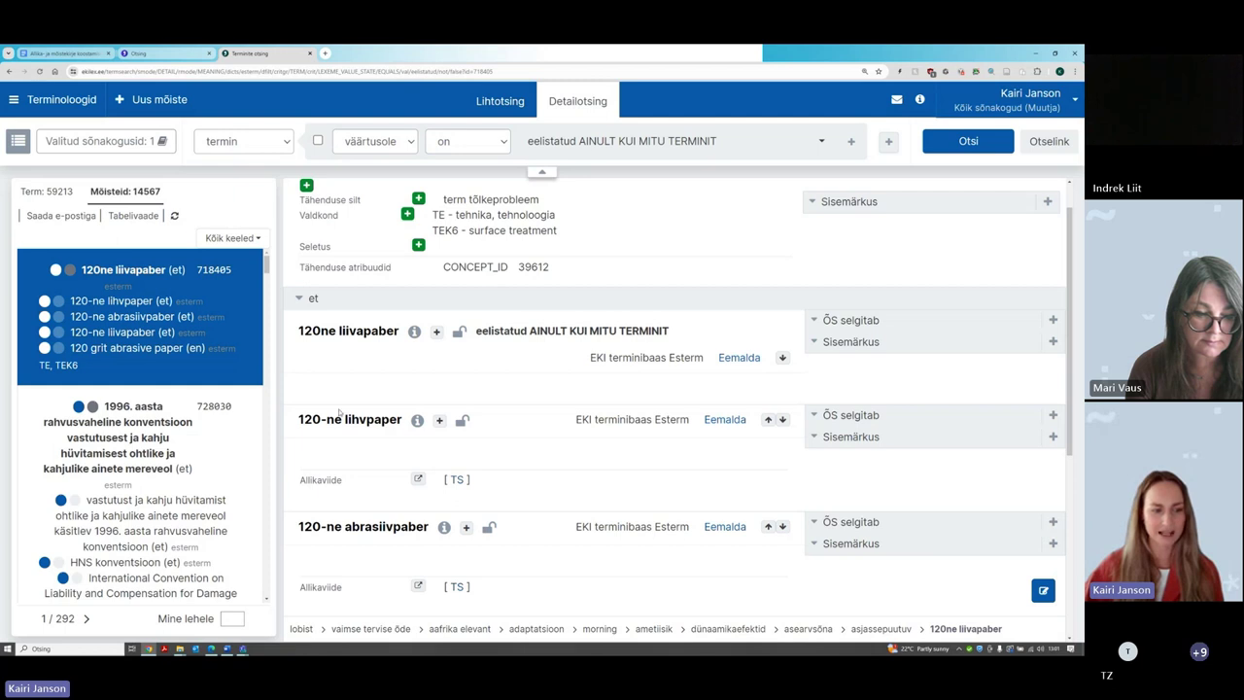
Highlight the unmarked term '120-ne lihvpaper' and its 'lihvpaper' part for comparison
{"action": "left_click_drag", "start_coordinate": [300, 420], "coordinate": [403, 425]}
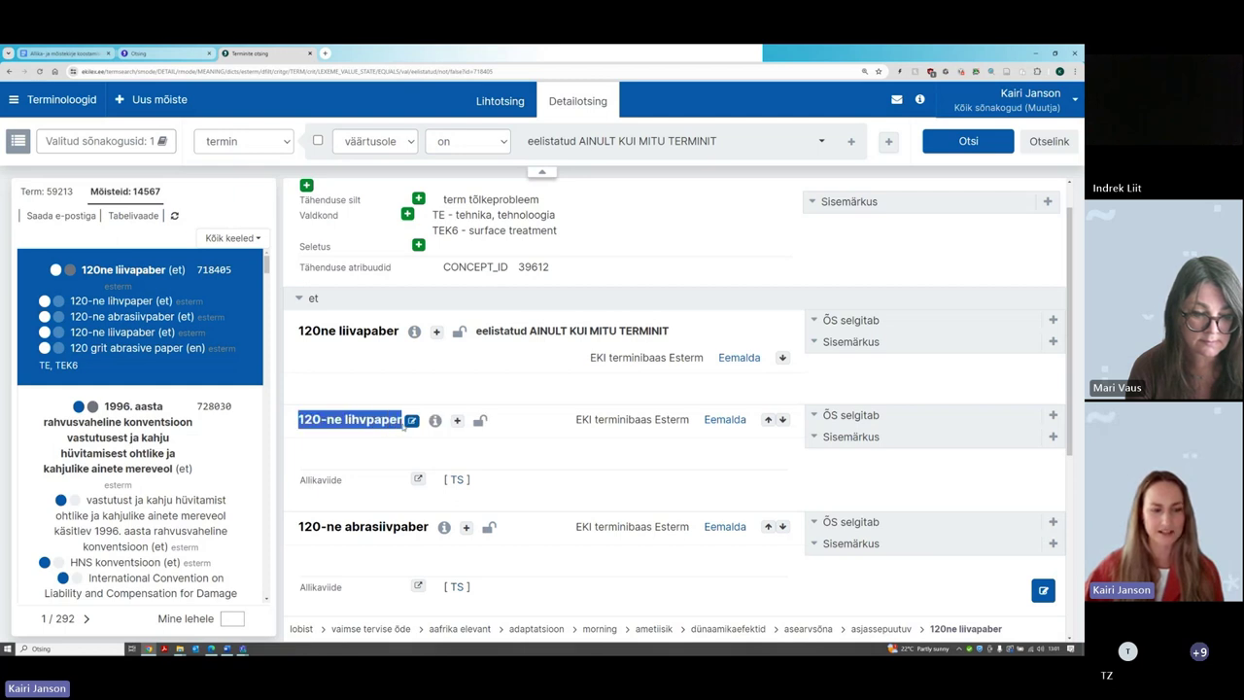
{"action": "left_click", "coordinate": [337, 425]}
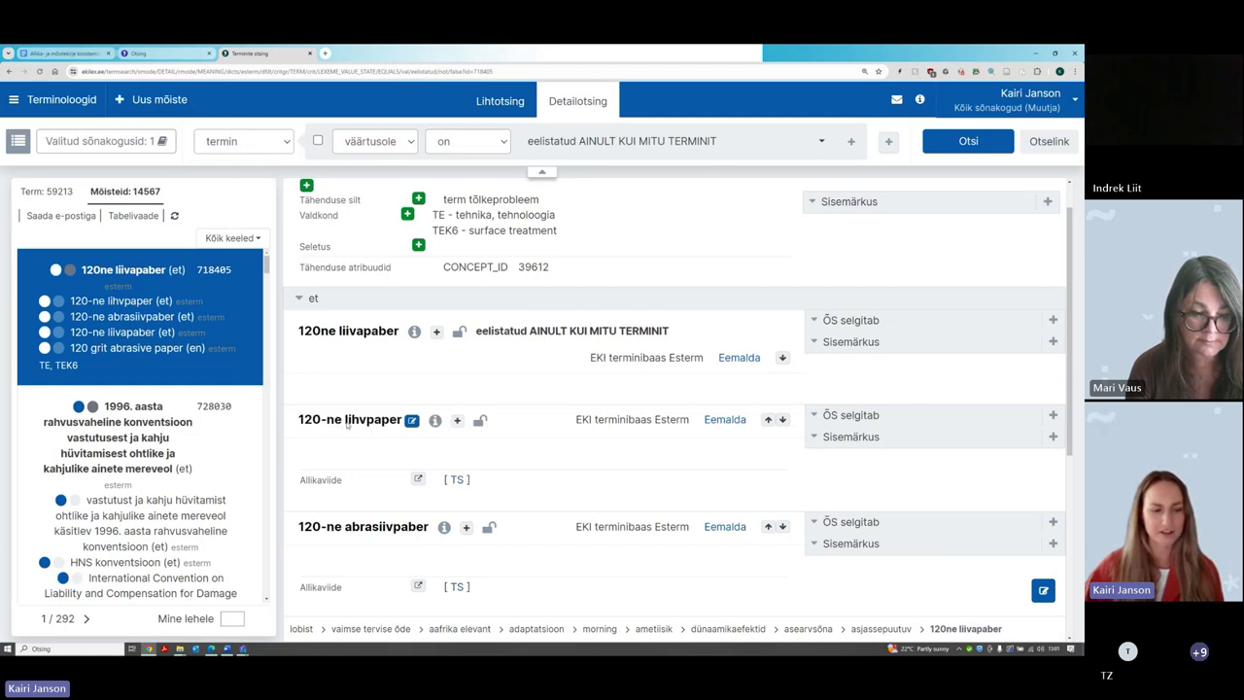
{"action": "left_click_drag", "start_coordinate": [347, 425], "coordinate": [403, 422]}
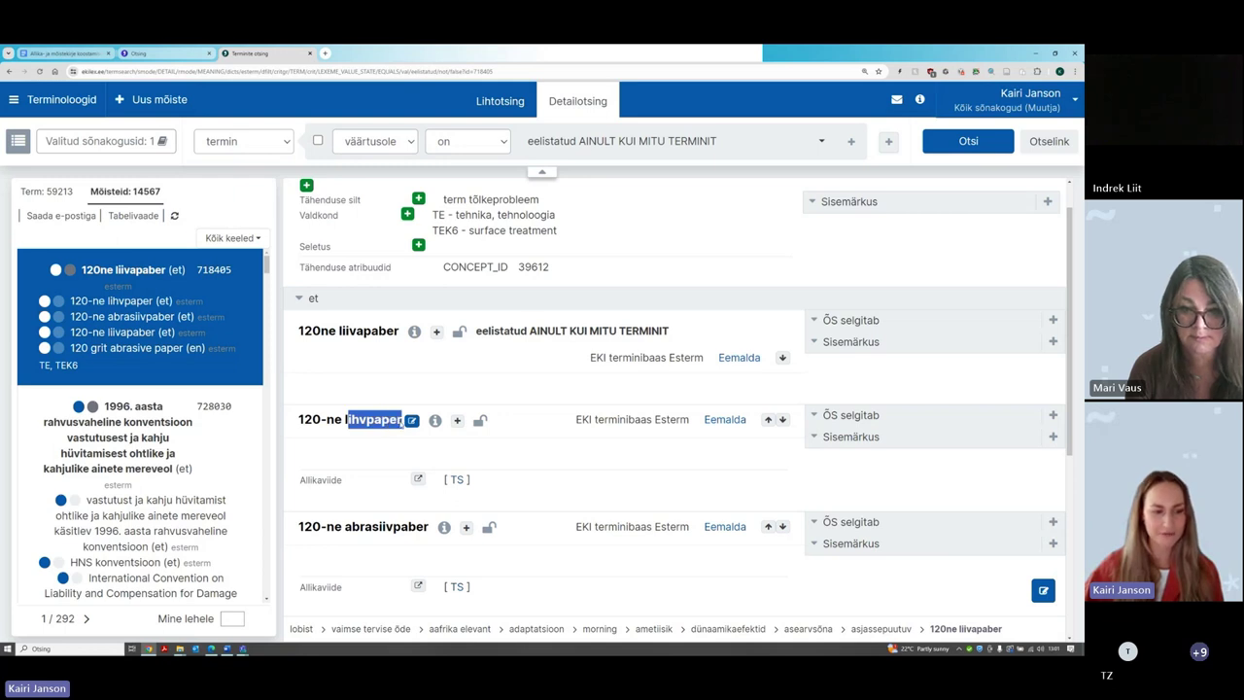
{"action": "left_click", "coordinate": [297, 425]}
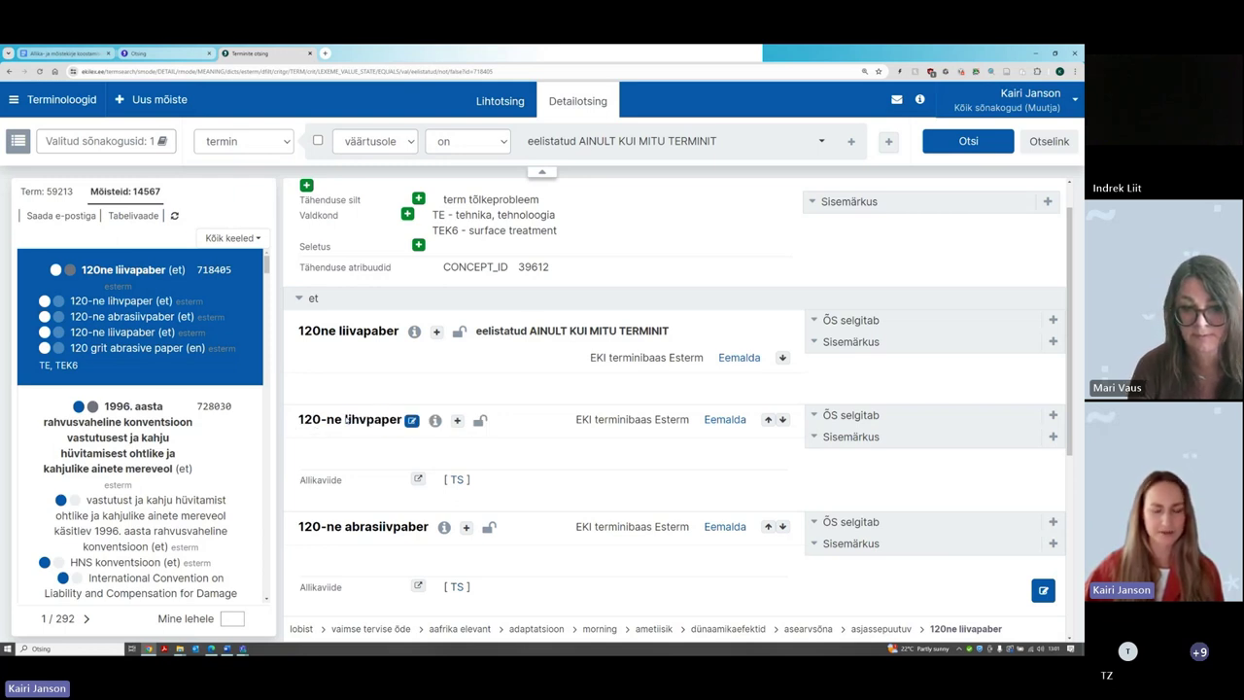
{"action": "left_click", "coordinate": [356, 530]}
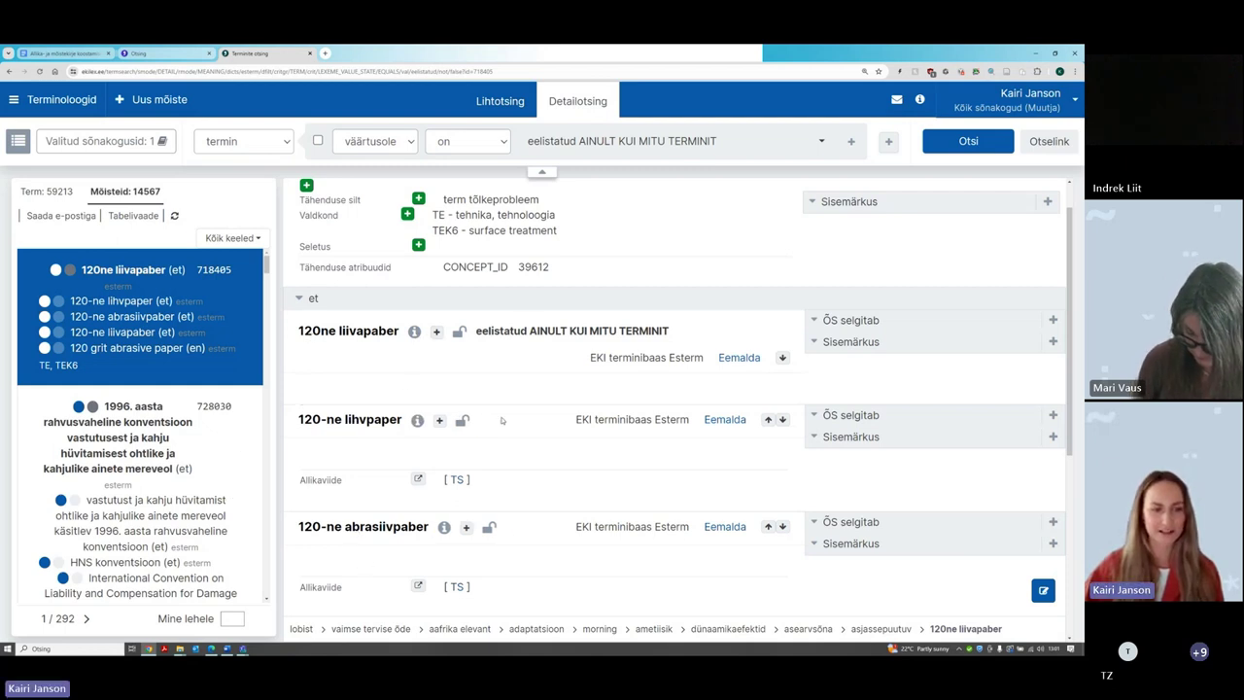
{"action": "scroll", "coordinate": [332, 475], "scroll_direction": "down", "scroll_amount": 2}
{"action": "scroll", "coordinate": [340, 497], "scroll_direction": "up", "scroll_amount": 3}
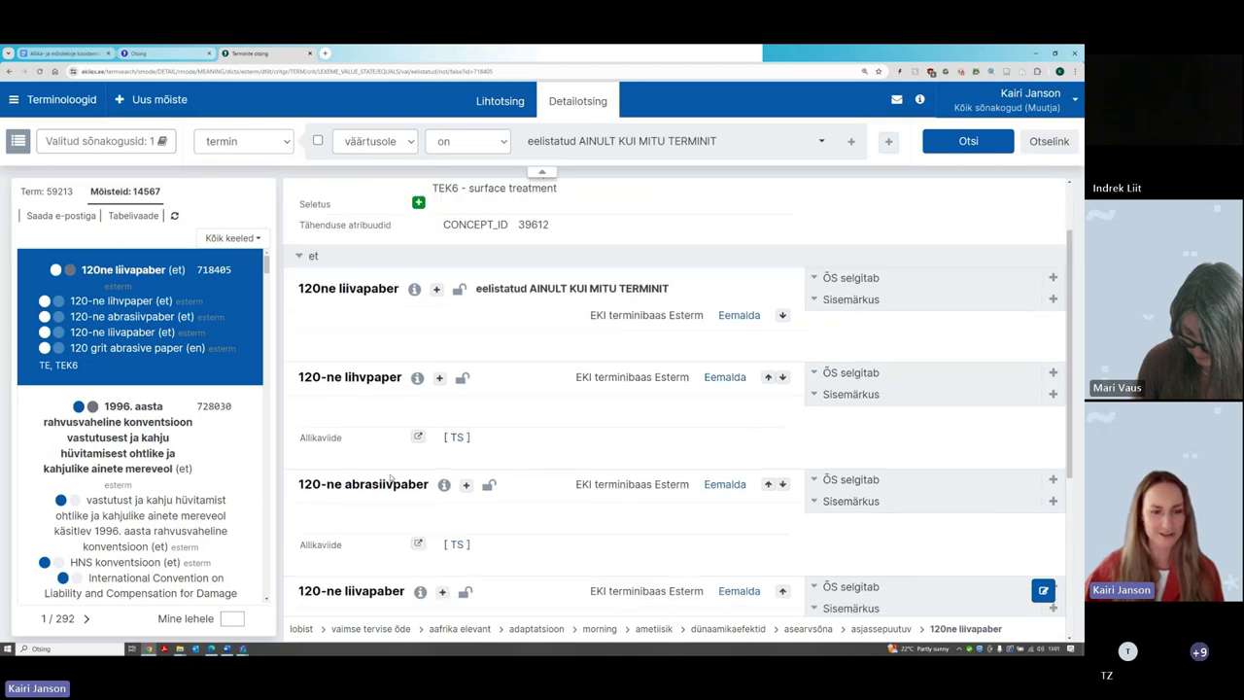
{"action": "mouse_move", "coordinate": [337, 330]}
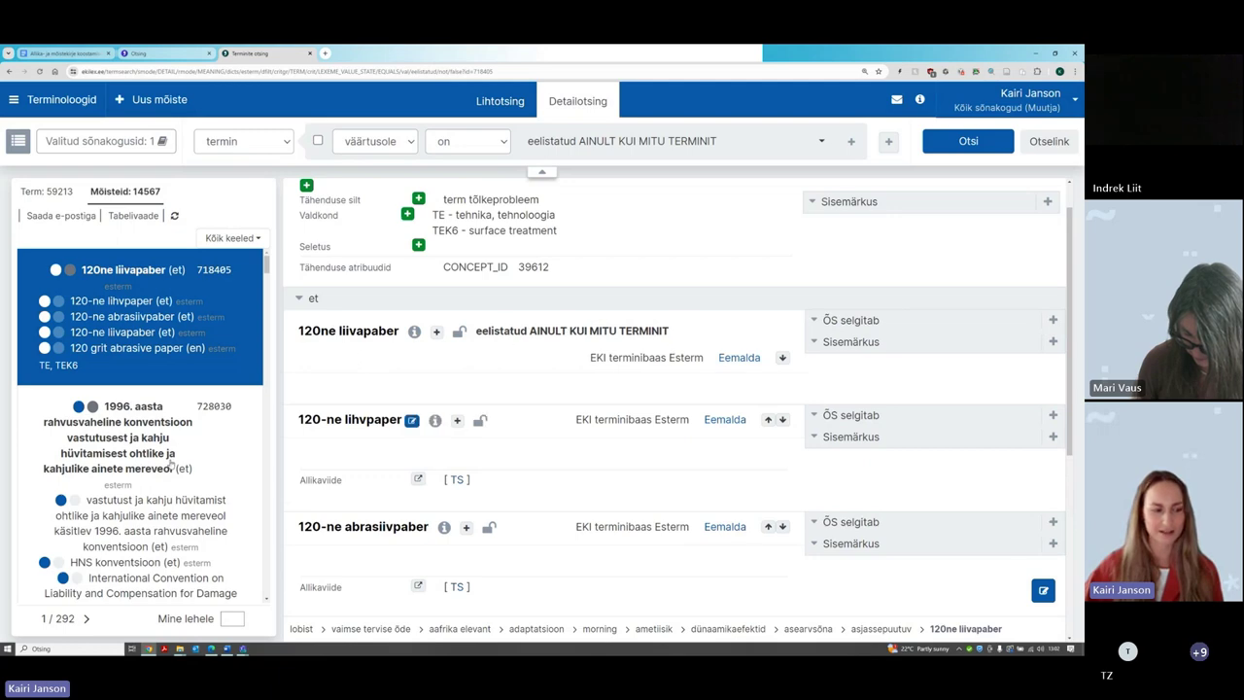
{"action": "scroll", "coordinate": [171, 465], "scroll_direction": "down", "scroll_amount": 2}
{"action": "scroll", "coordinate": [116, 478], "scroll_direction": "down", "scroll_amount": 2}
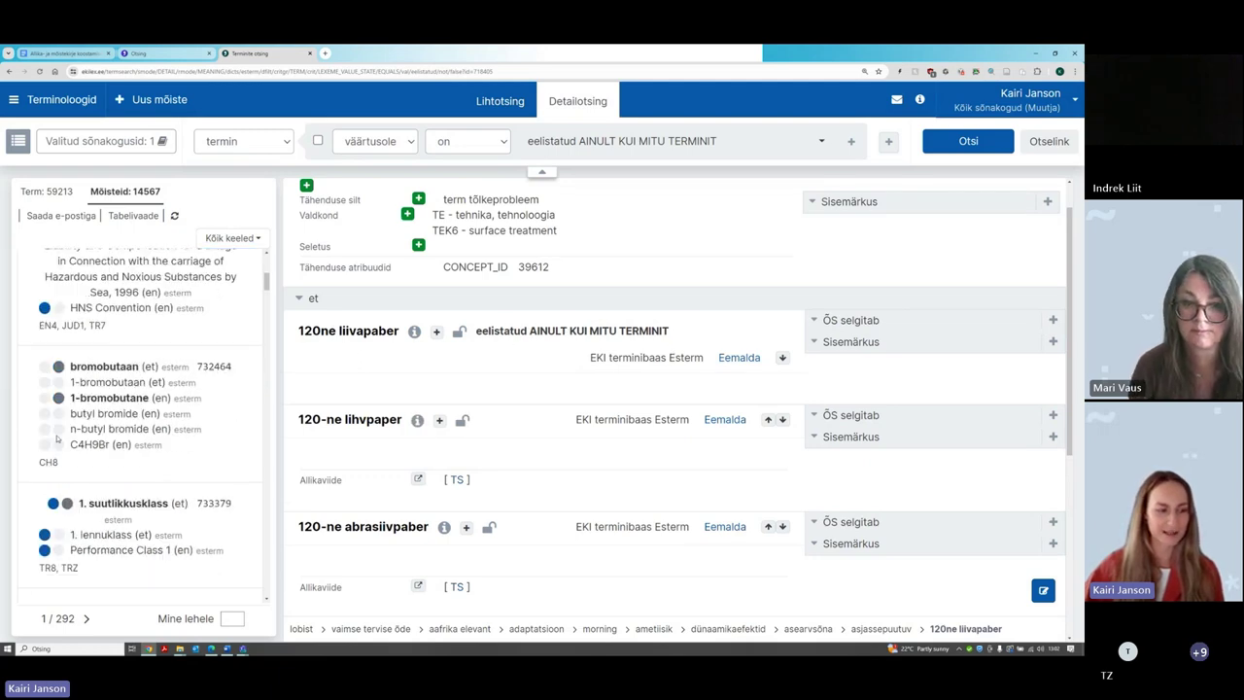
{"action": "scroll", "coordinate": [205, 455], "scroll_direction": "down", "scroll_amount": 1}
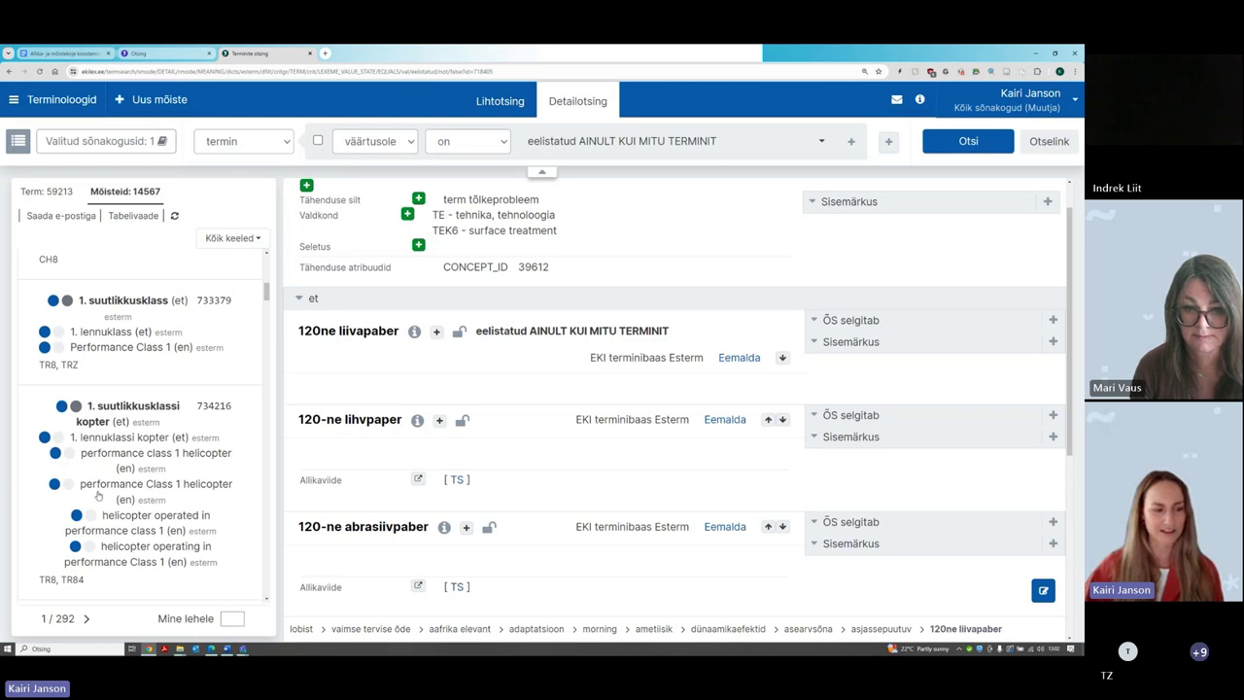
{"action": "scroll", "coordinate": [179, 440], "scroll_direction": "down", "scroll_amount": 2}
{"action": "scroll", "coordinate": [74, 509], "scroll_direction": "up", "scroll_amount": 5}
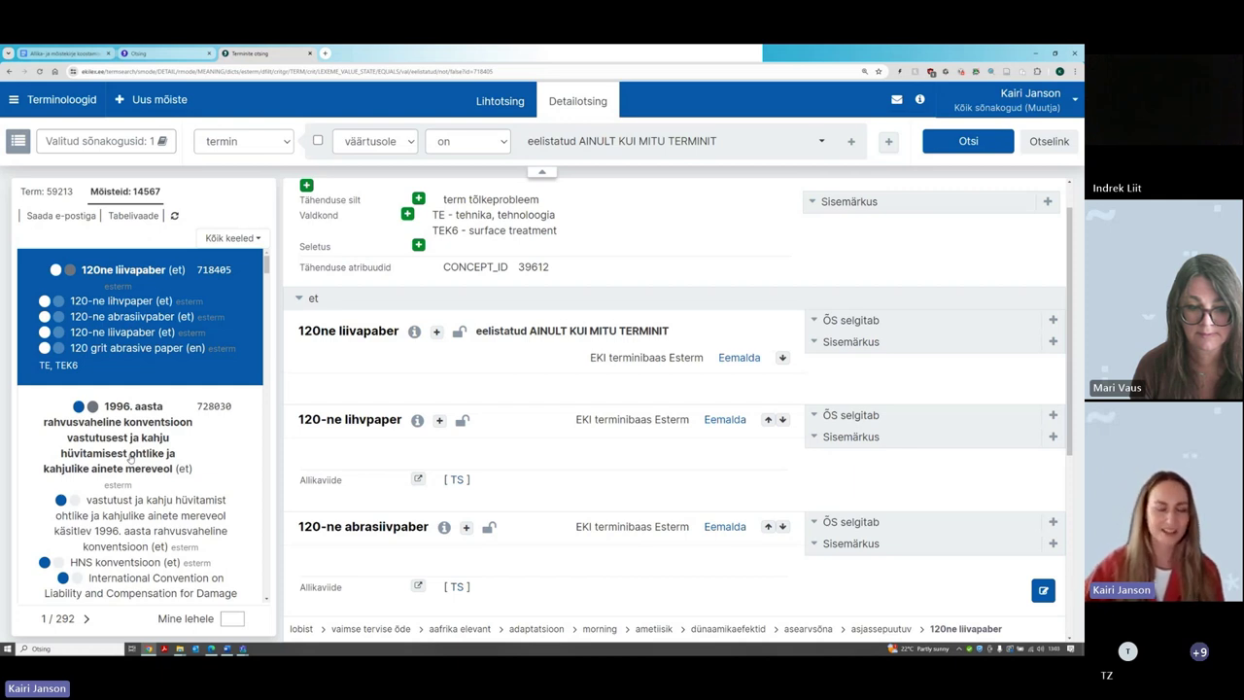
Switch the detail criterion from term to tag (silt), matching on its value
{"action": "left_click", "coordinate": [285, 141]}
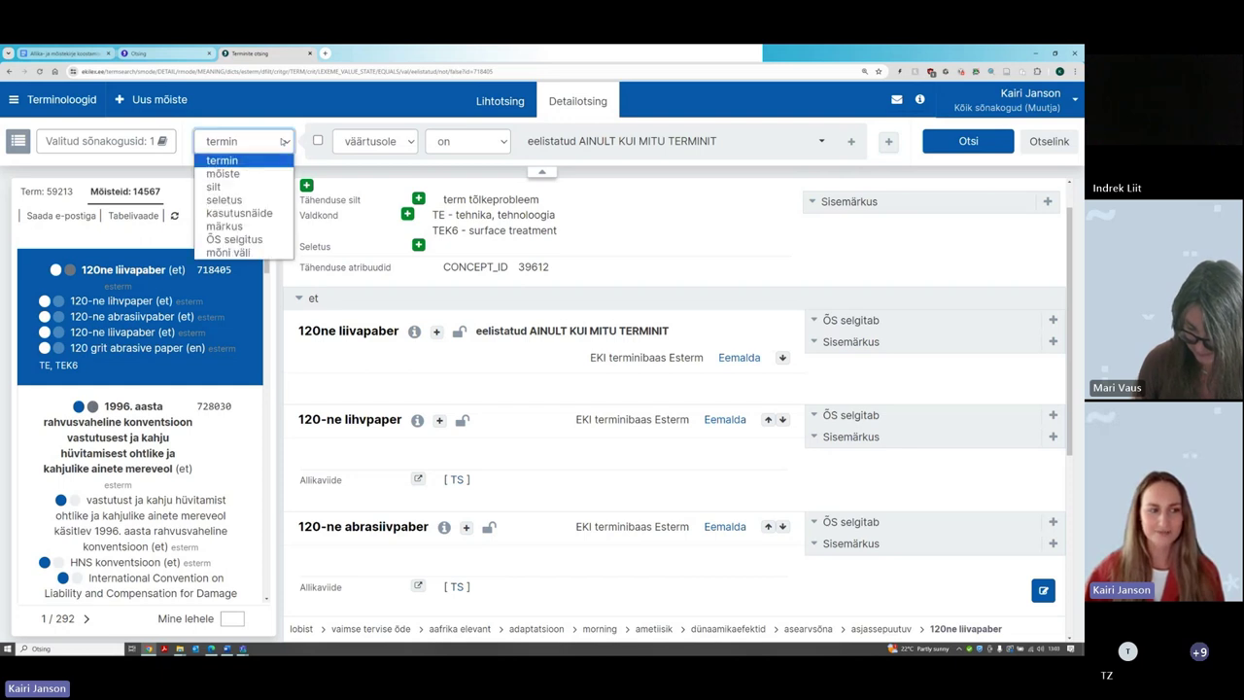
{"action": "left_click", "coordinate": [285, 141]}
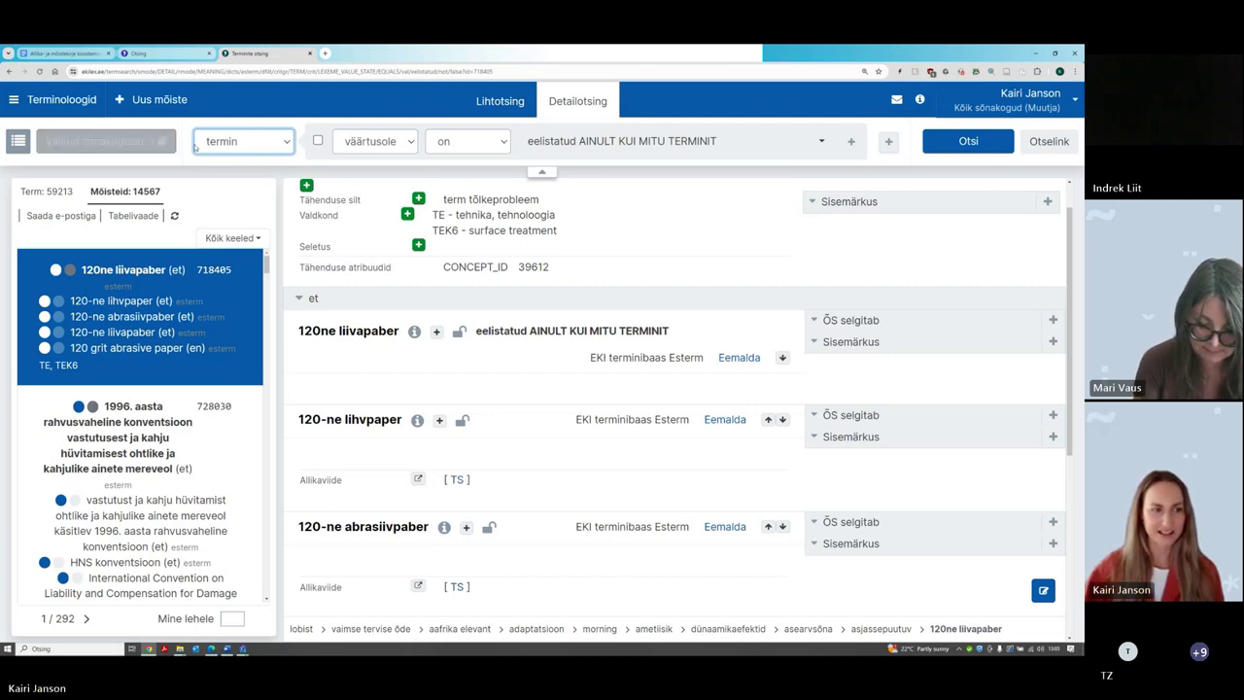
{"action": "left_click", "coordinate": [258, 149]}
{"action": "left_click", "coordinate": [260, 186]}
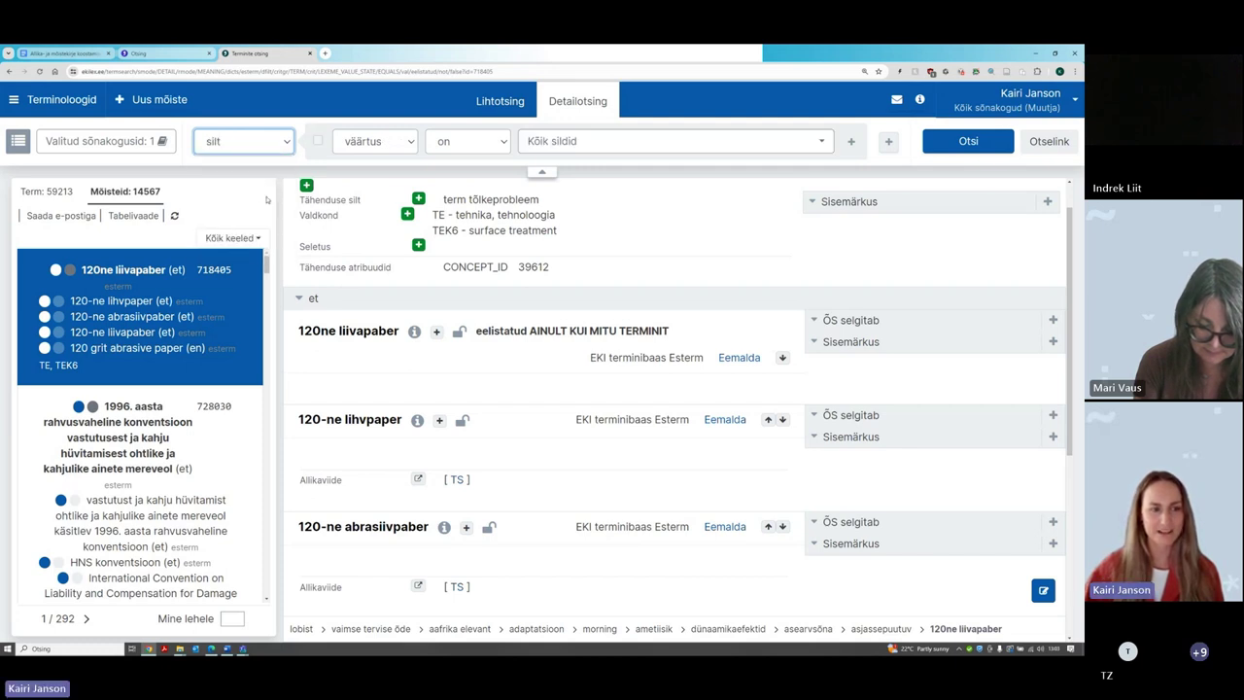
{"action": "left_click", "coordinate": [398, 144]}
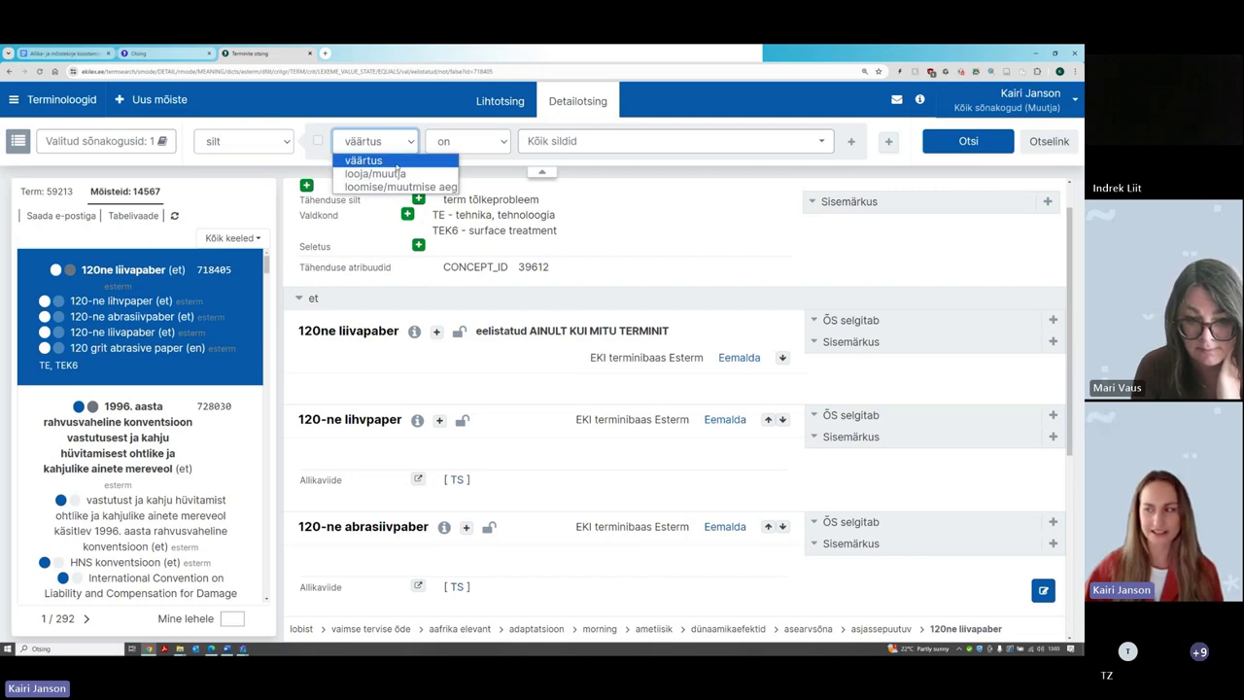
{"action": "left_click", "coordinate": [397, 164]}
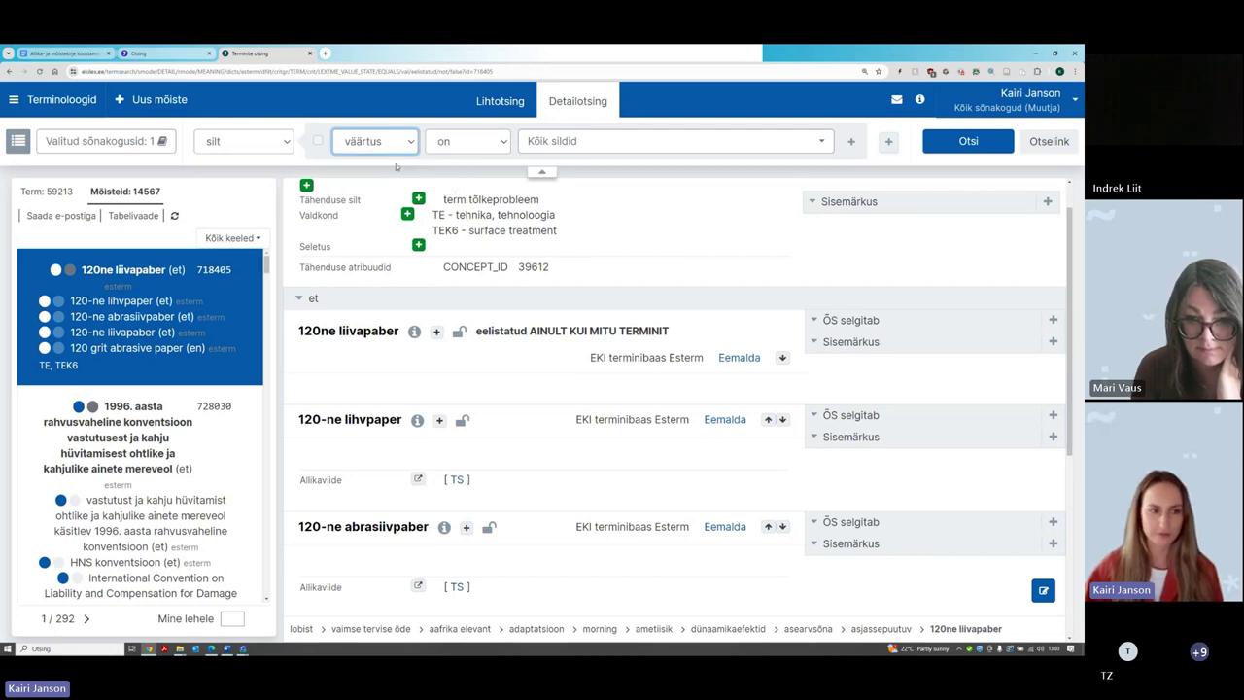
{"action": "left_click", "coordinate": [484, 142]}
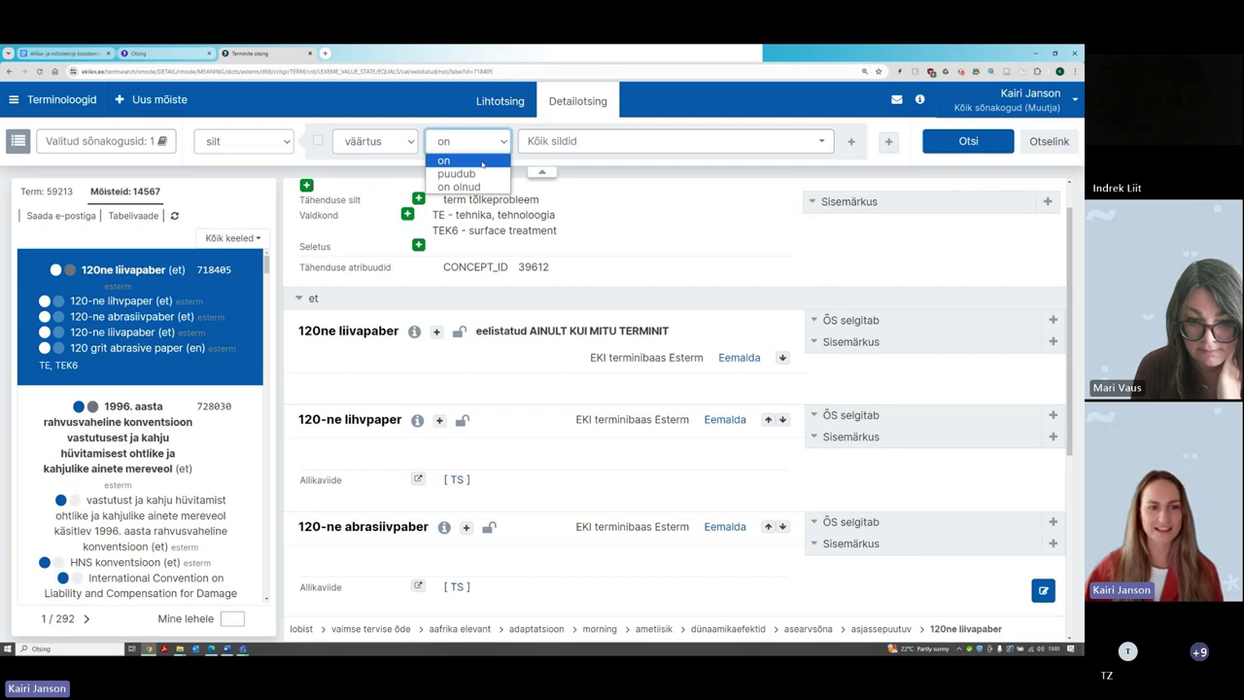
{"action": "left_click", "coordinate": [482, 165]}
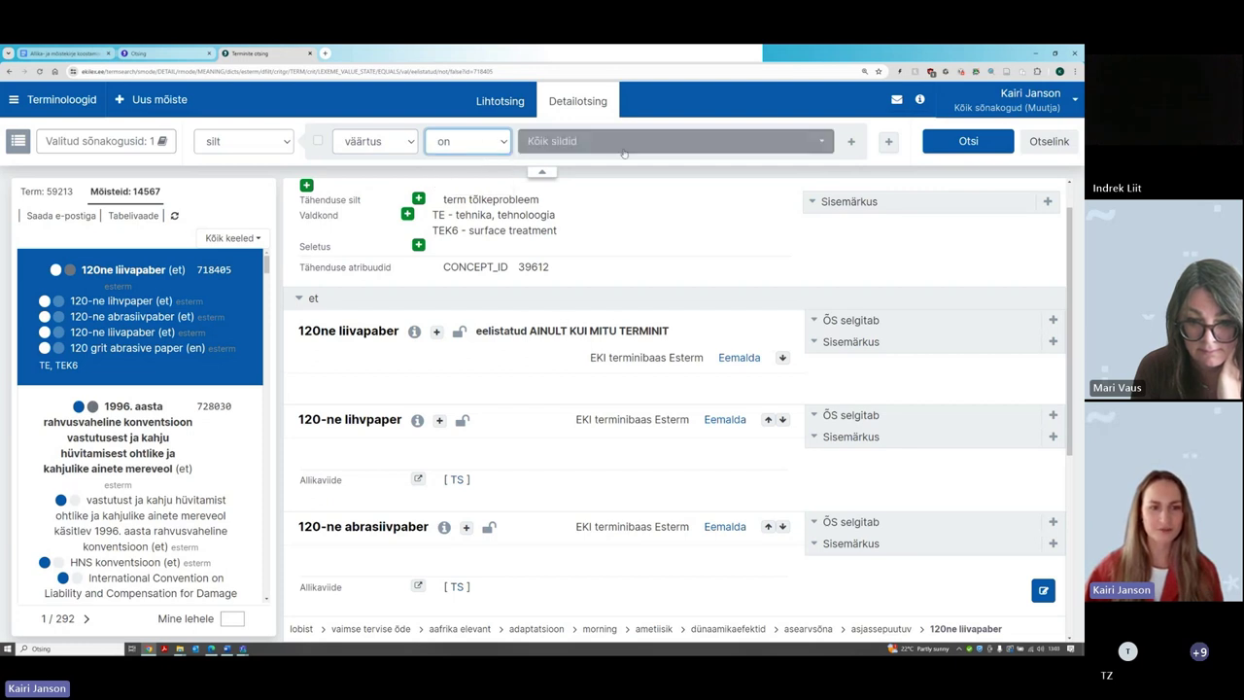
Browse the 'Kõik sildid' tag list with options like töös, valmis and koostamisel
{"action": "left_click", "coordinate": [674, 146]}
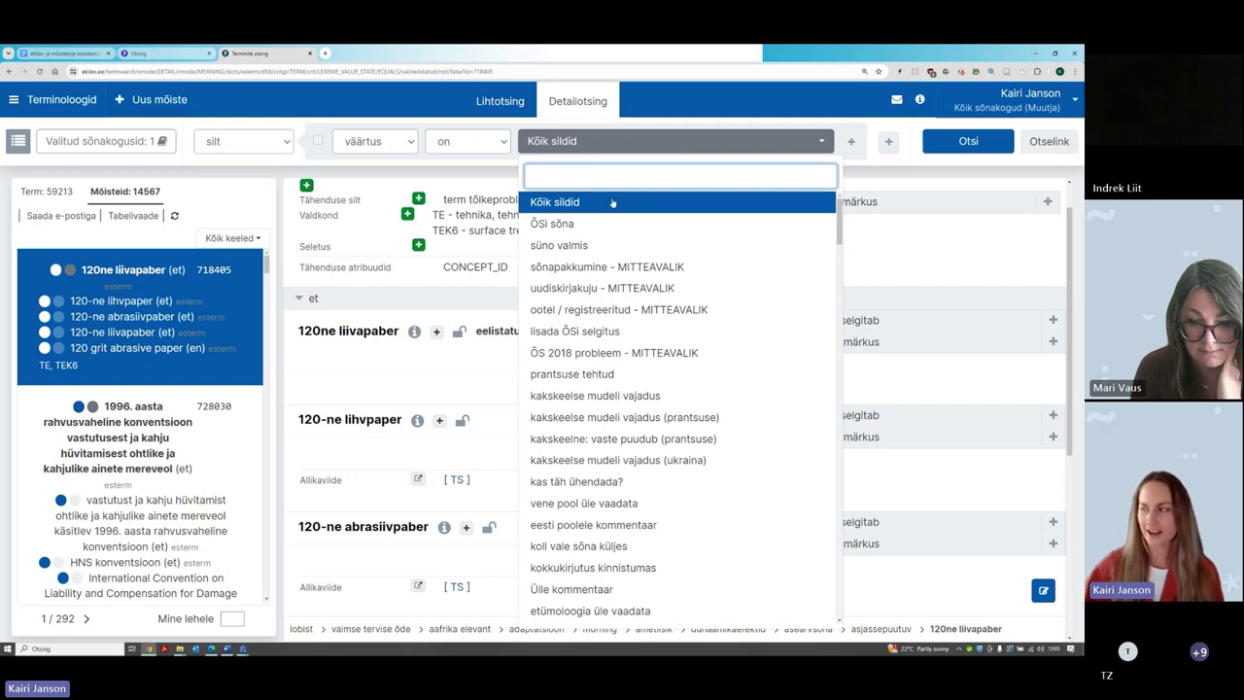
{"action": "scroll", "coordinate": [661, 311], "scroll_direction": "down", "scroll_amount": 3}
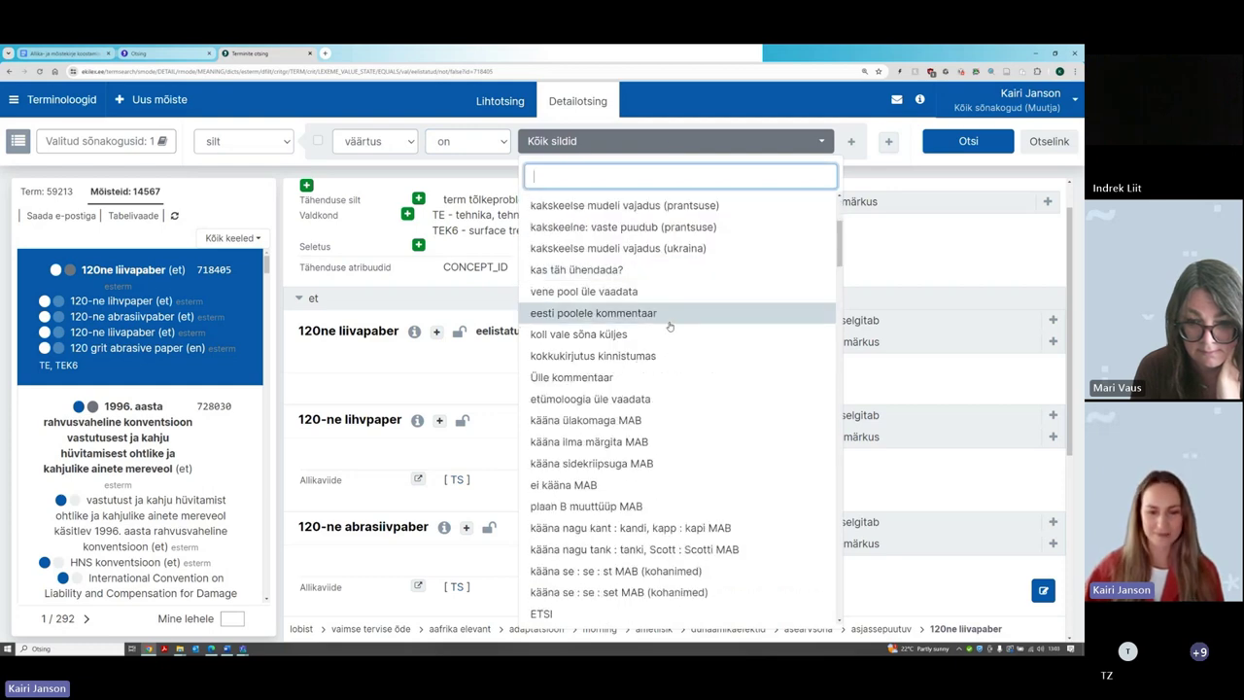
{"action": "scroll", "coordinate": [670, 326], "scroll_direction": "down", "scroll_amount": 1}
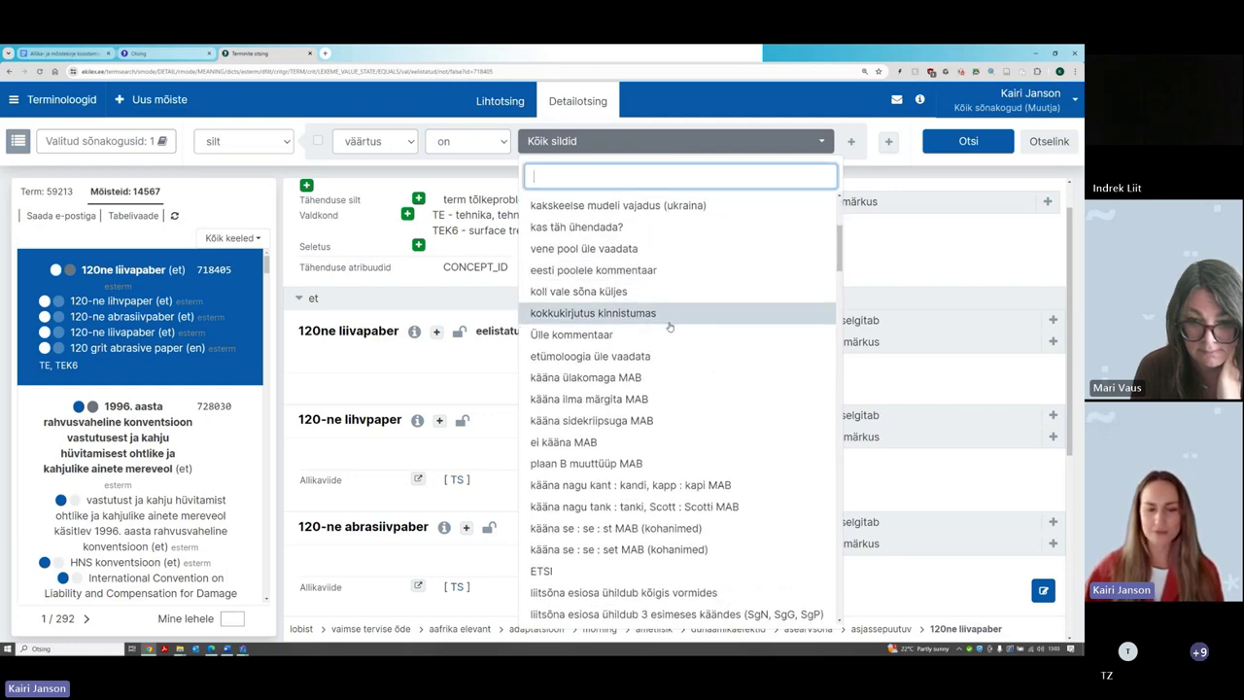
{"action": "scroll", "coordinate": [670, 327], "scroll_direction": "down", "scroll_amount": 1}
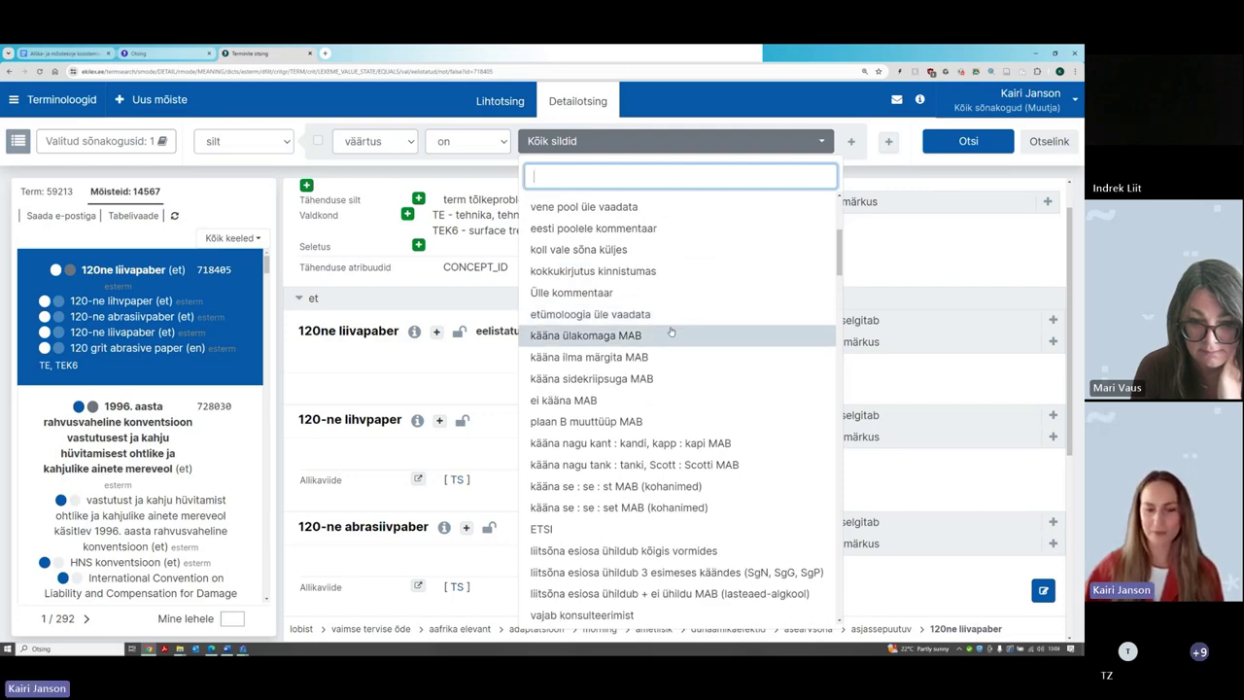
{"action": "scroll", "coordinate": [670, 331], "scroll_direction": "down", "scroll_amount": 3}
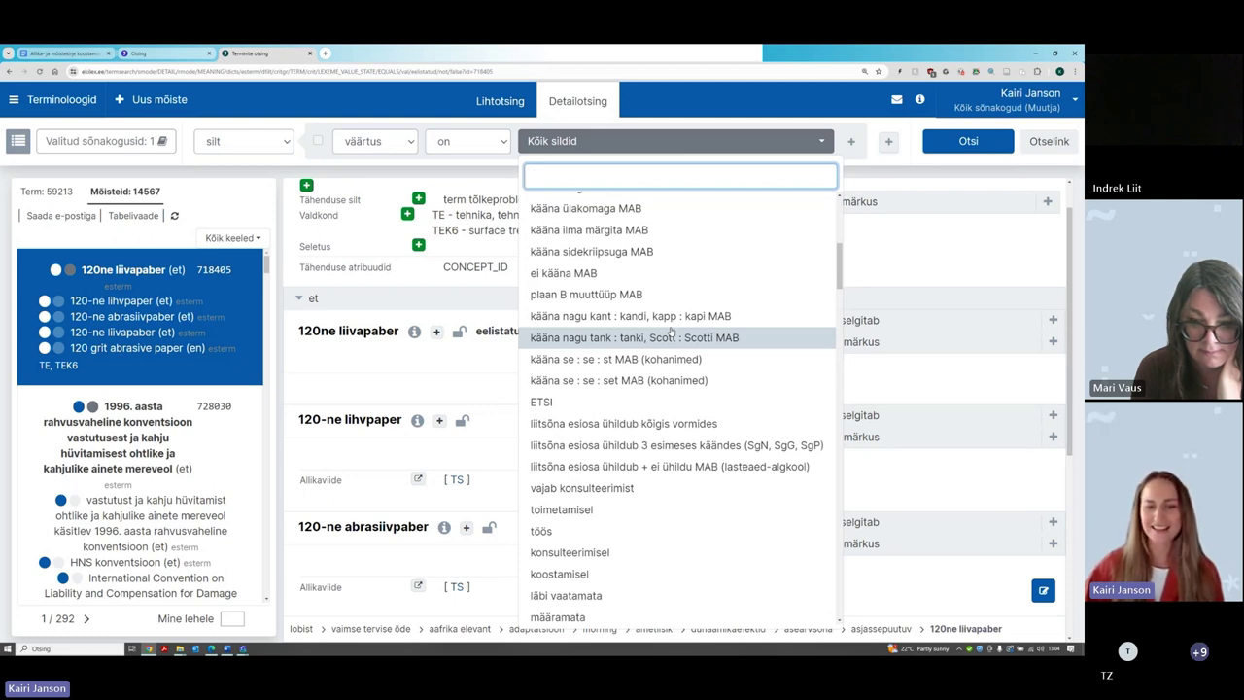
{"action": "scroll", "coordinate": [670, 331], "scroll_direction": "down", "scroll_amount": 1}
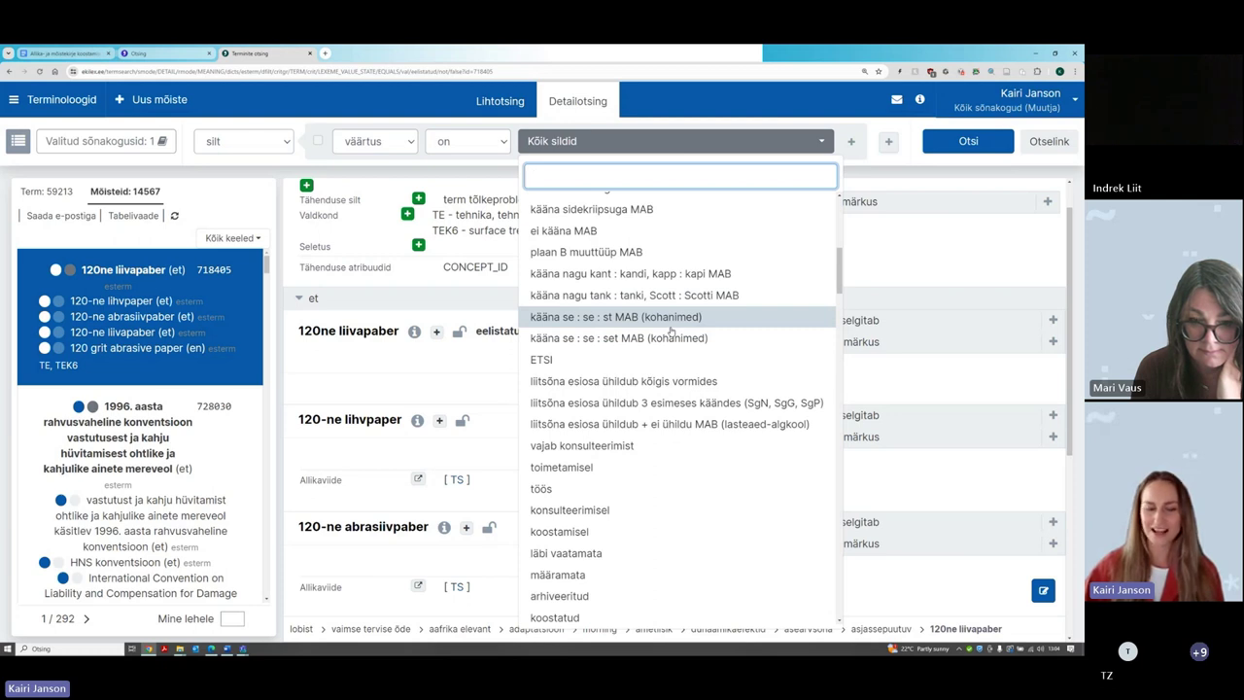
{"action": "scroll", "coordinate": [670, 331], "scroll_direction": "down", "scroll_amount": 2}
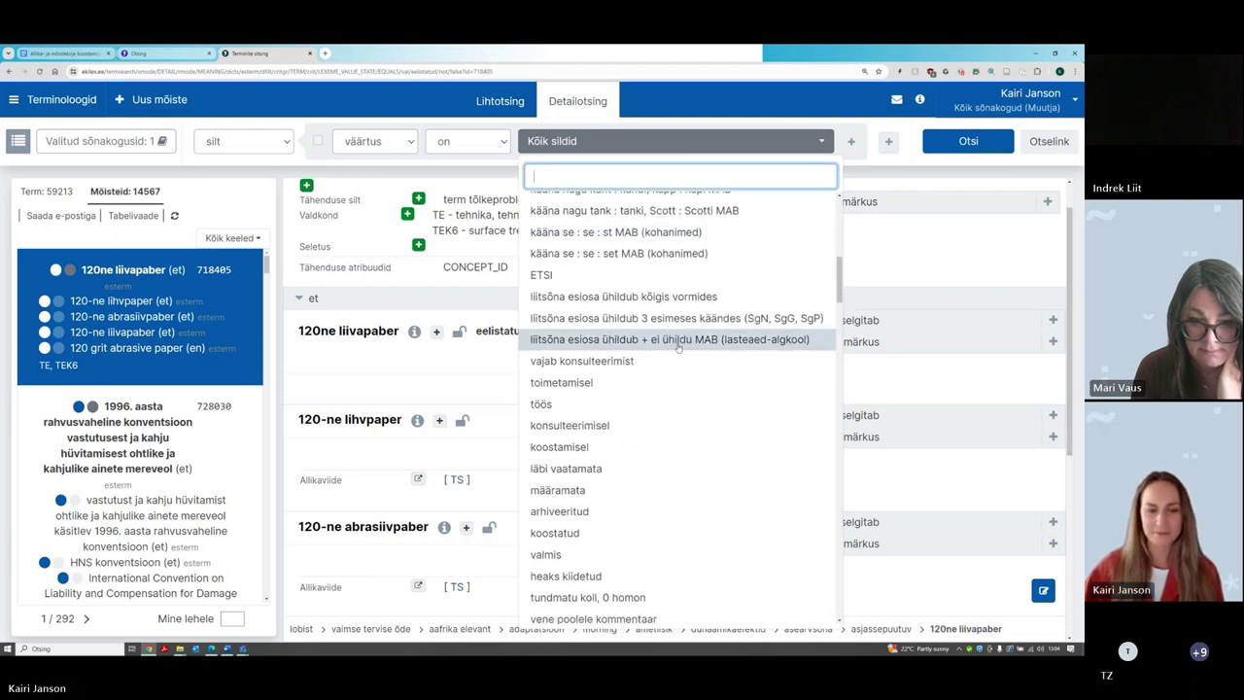
{"action": "scroll", "coordinate": [692, 374], "scroll_direction": "down", "scroll_amount": 1}
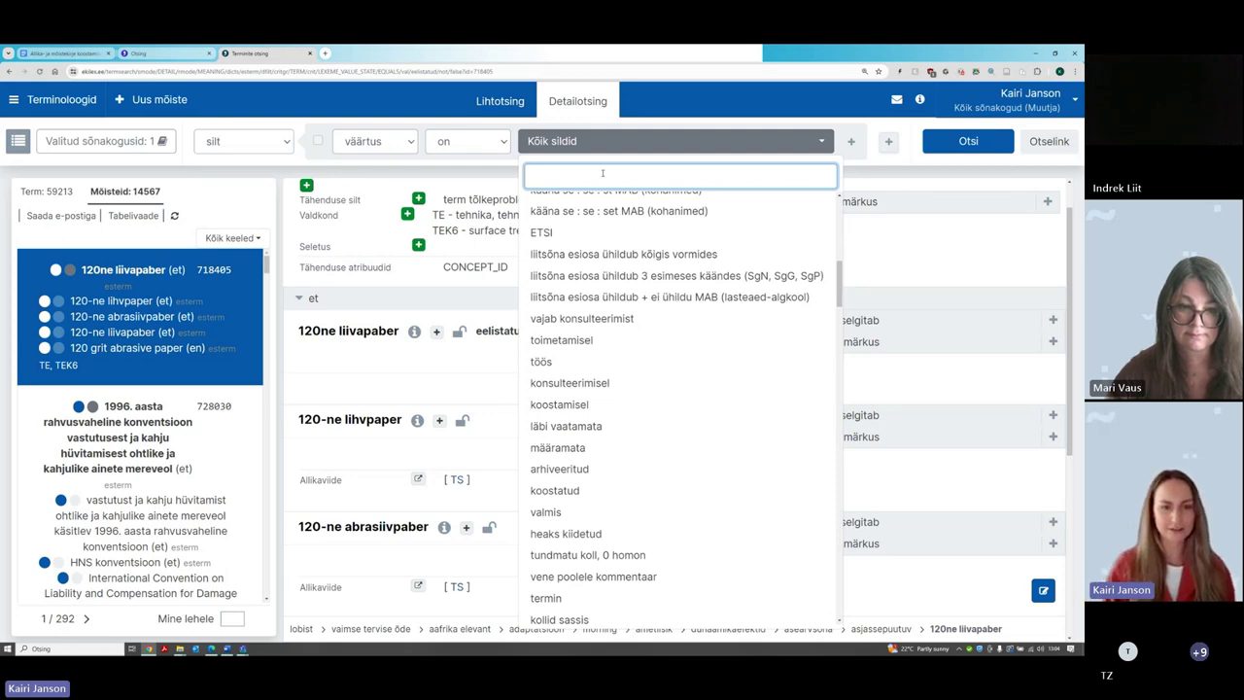
Filter the tag list by 'töös' and select the töös tag as the value
{"action": "type", "text": "tõ"}
{"action": "key", "text": "BackSpace"}
{"action": "type", "text": "l"}
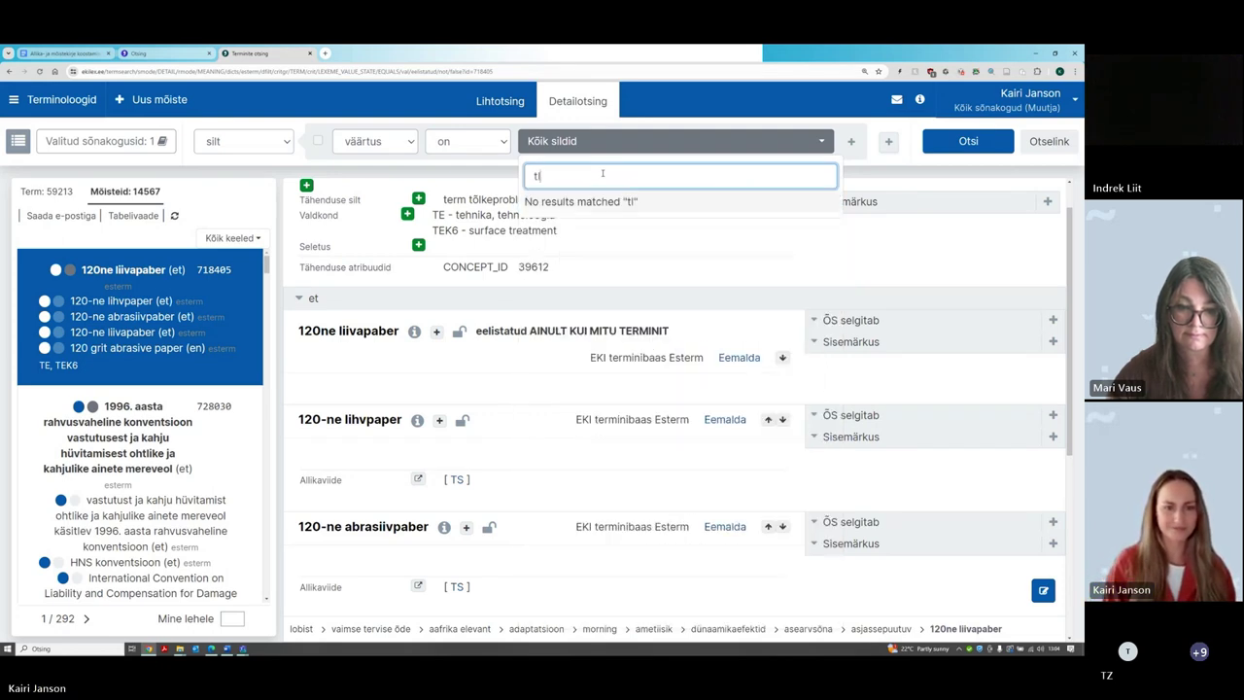
{"action": "key", "text": "BackSpace"}
{"action": "key", "text": "BackSpace"}
{"action": "type", "text": "töös"}
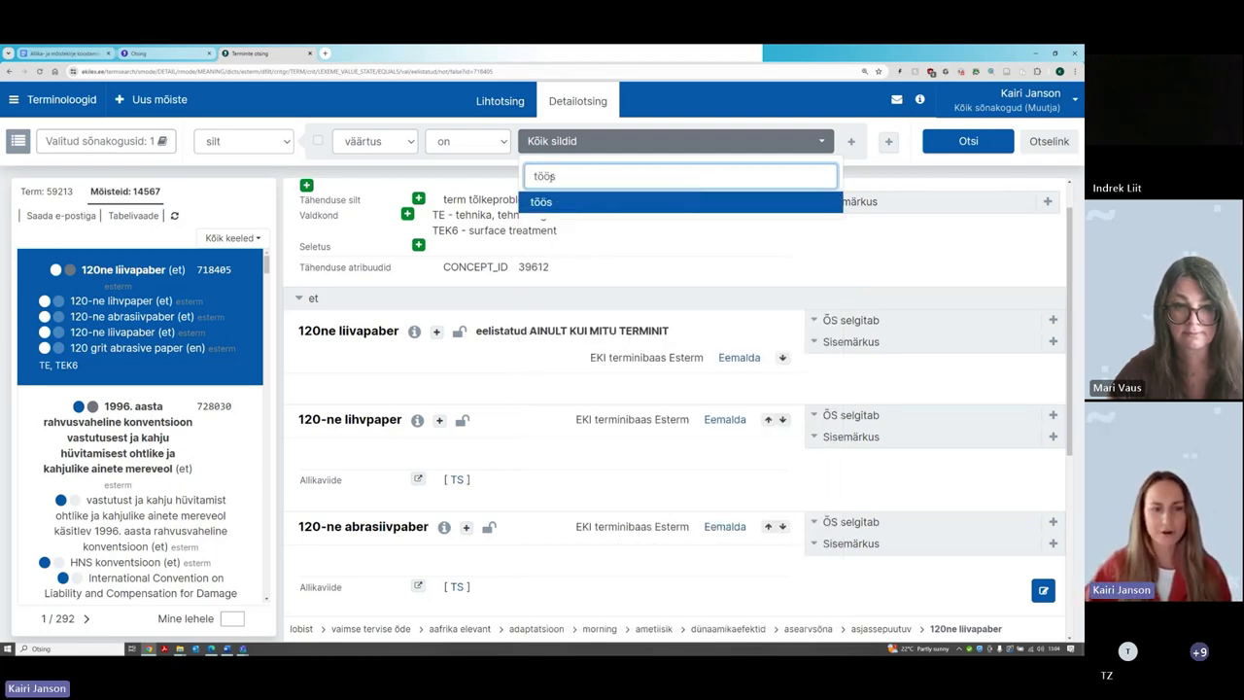
{"action": "left_click", "coordinate": [560, 201]}
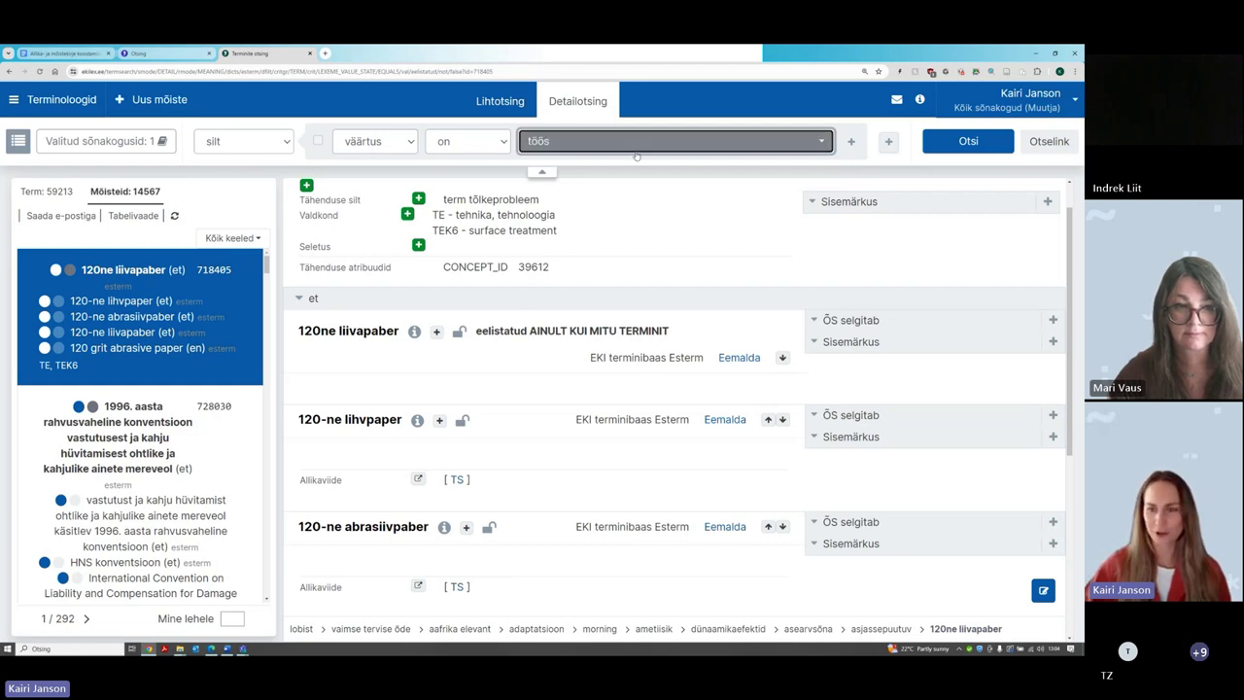
Run the töös tag search, returning 3 concepts and 6 terms
{"action": "left_click", "coordinate": [1002, 145]}
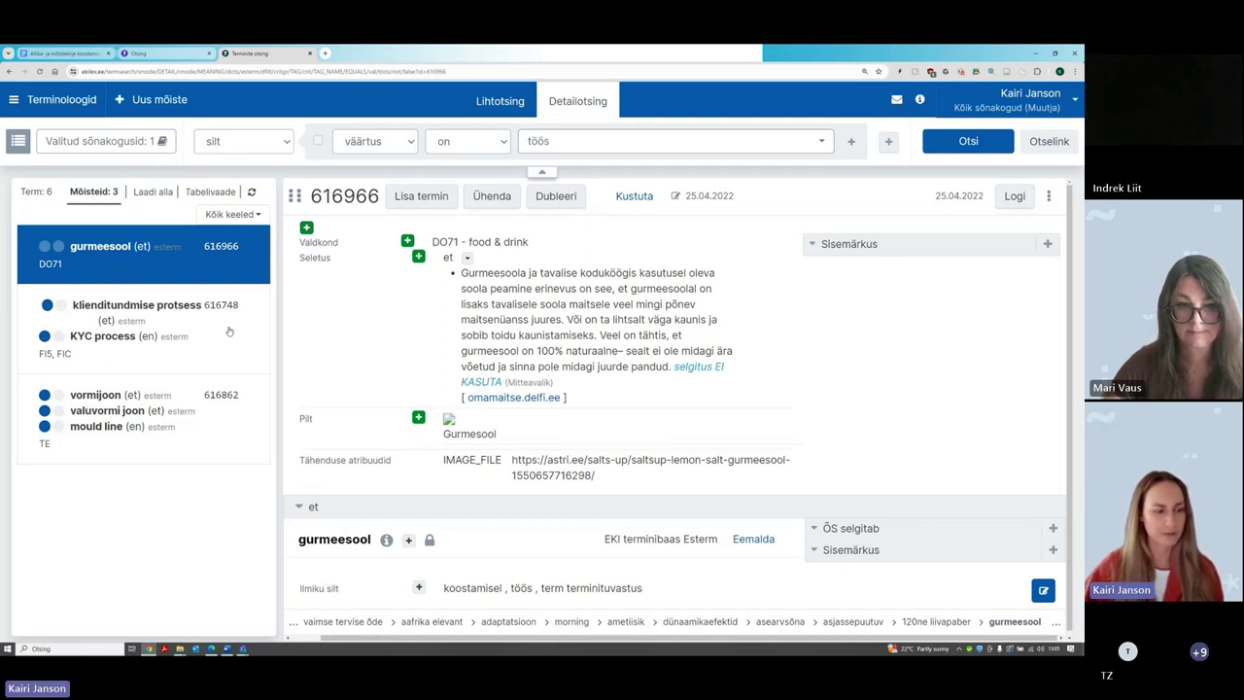
Open concept 616862 and inspect its töös-tagged term 'vormijoon' beside 'valuvormi joon' and 'mould line'
{"action": "left_click", "coordinate": [178, 401]}
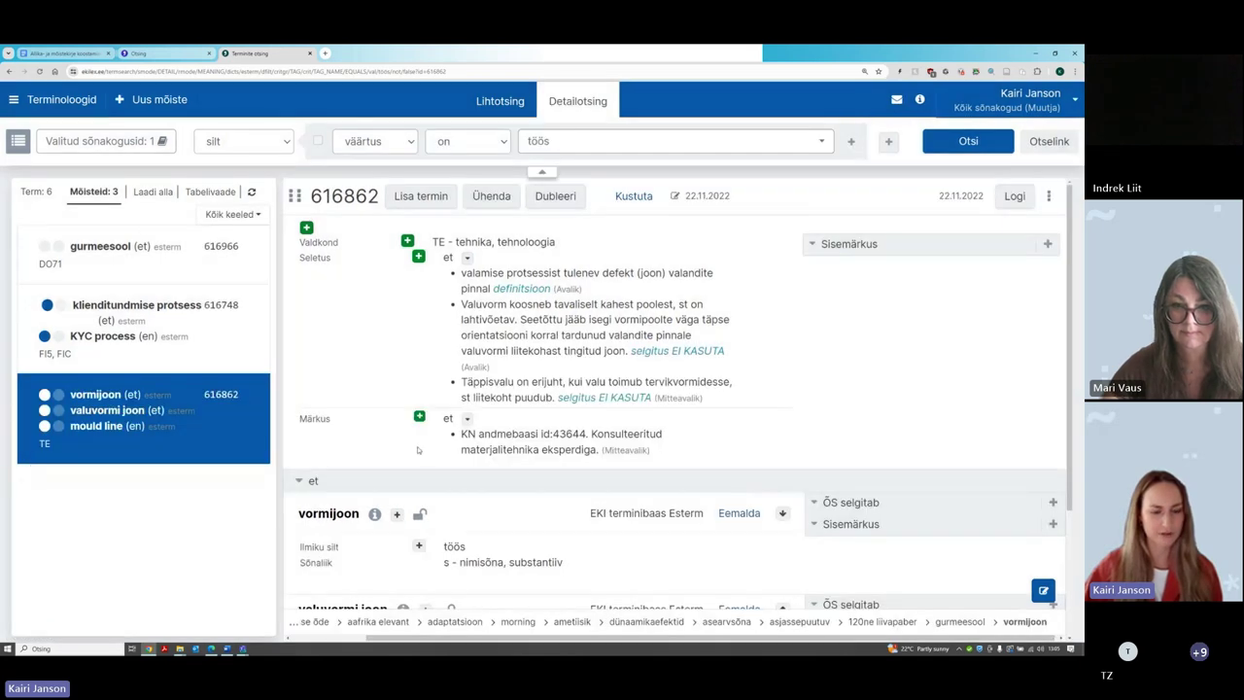
{"action": "scroll", "coordinate": [417, 450], "scroll_direction": "down", "scroll_amount": 1}
{"action": "scroll", "coordinate": [417, 449], "scroll_direction": "down", "scroll_amount": 2}
{"action": "scroll", "coordinate": [346, 412], "scroll_direction": "up", "scroll_amount": 1}
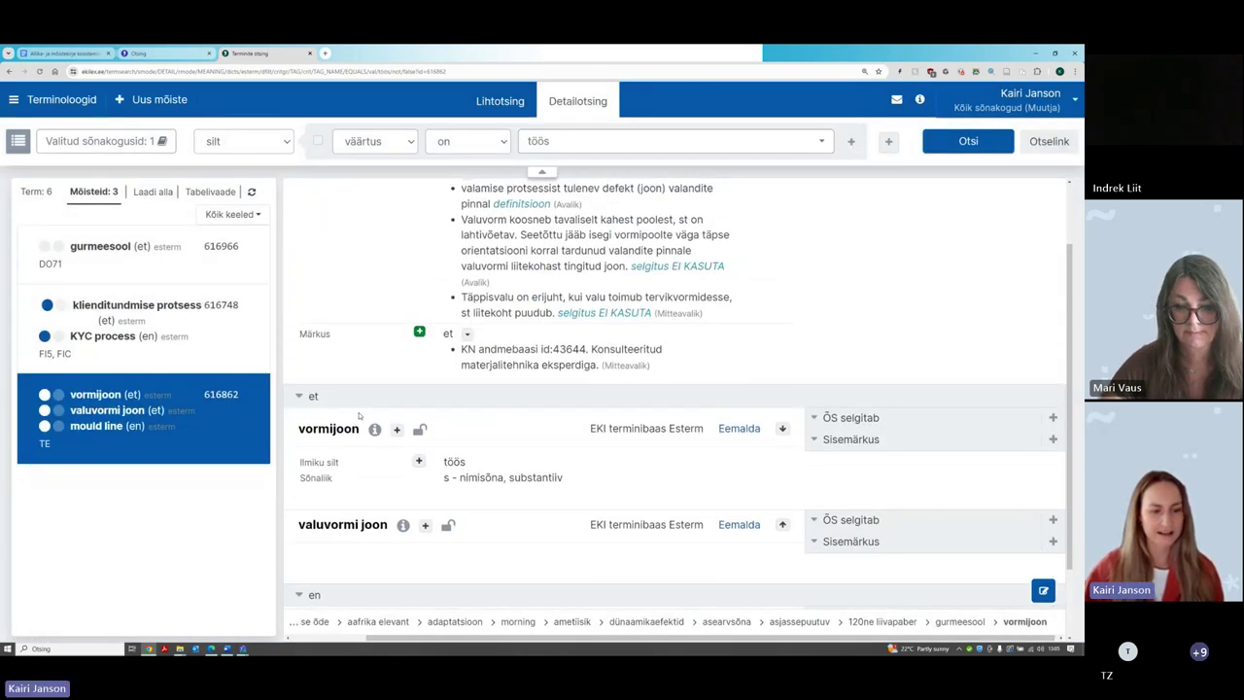
{"action": "scroll", "coordinate": [317, 418], "scroll_direction": "down", "scroll_amount": 2}
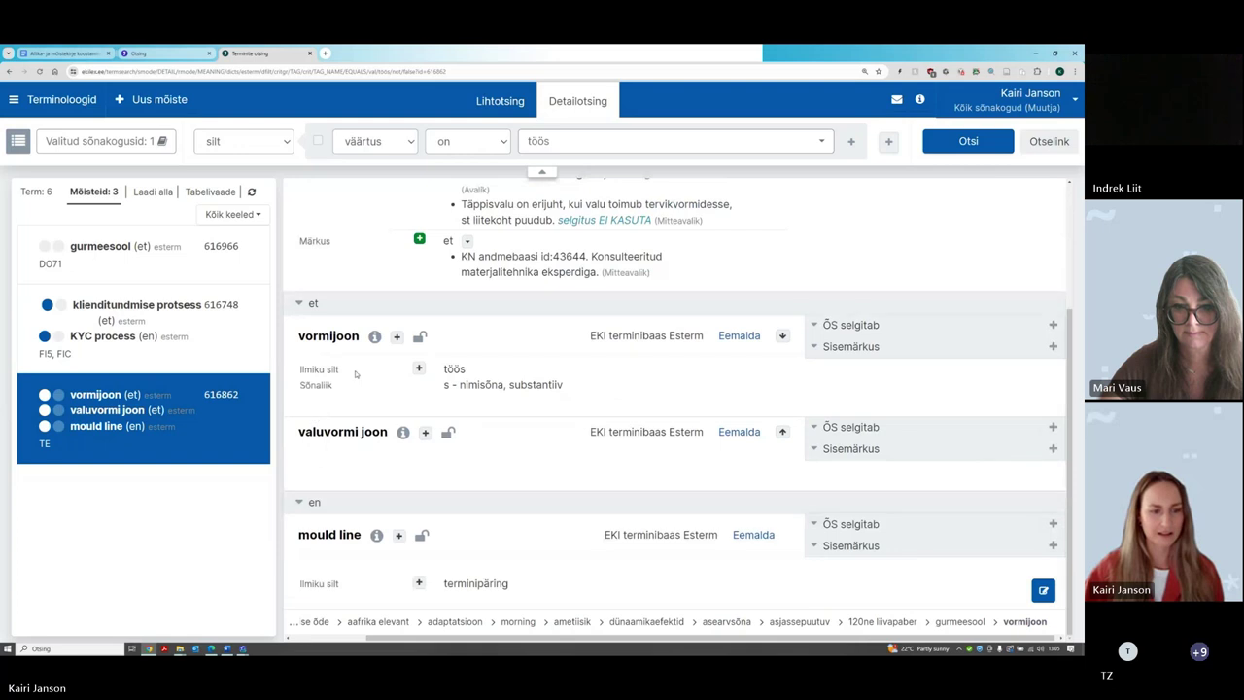
{"action": "scroll", "coordinate": [318, 403], "scroll_direction": "up", "scroll_amount": 3}
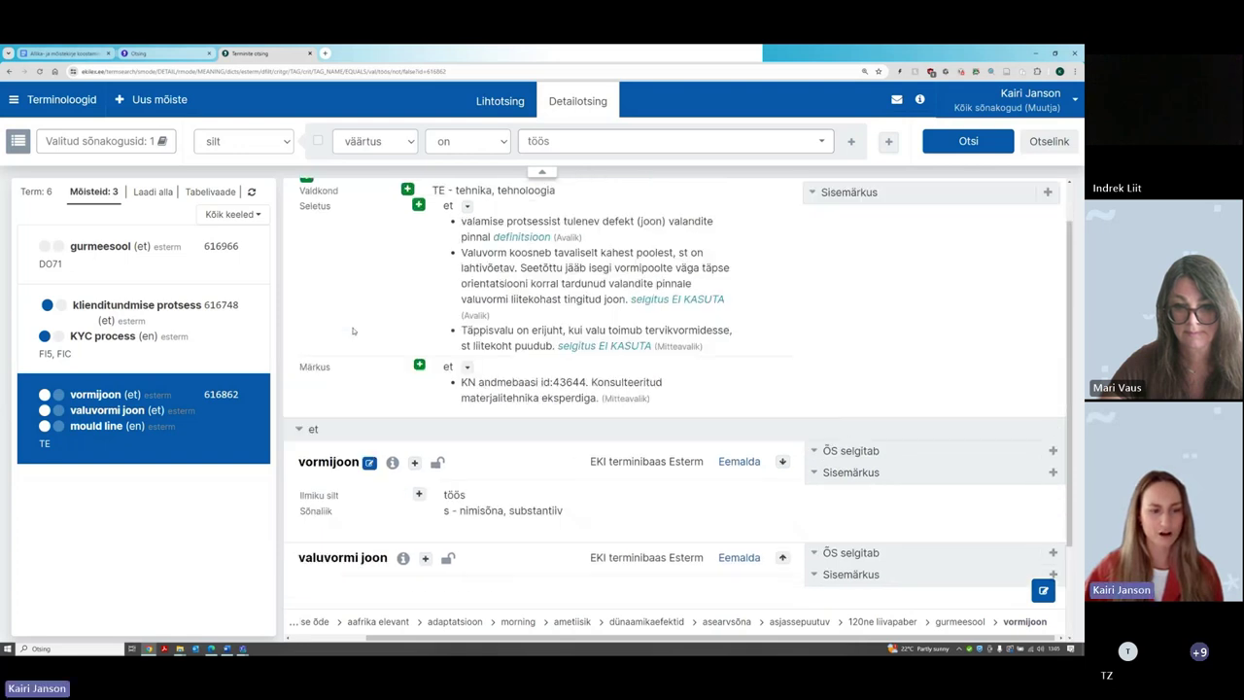
{"action": "scroll", "coordinate": [318, 402], "scroll_direction": "down", "scroll_amount": 2}
{"action": "mouse_move", "coordinate": [475, 415]}
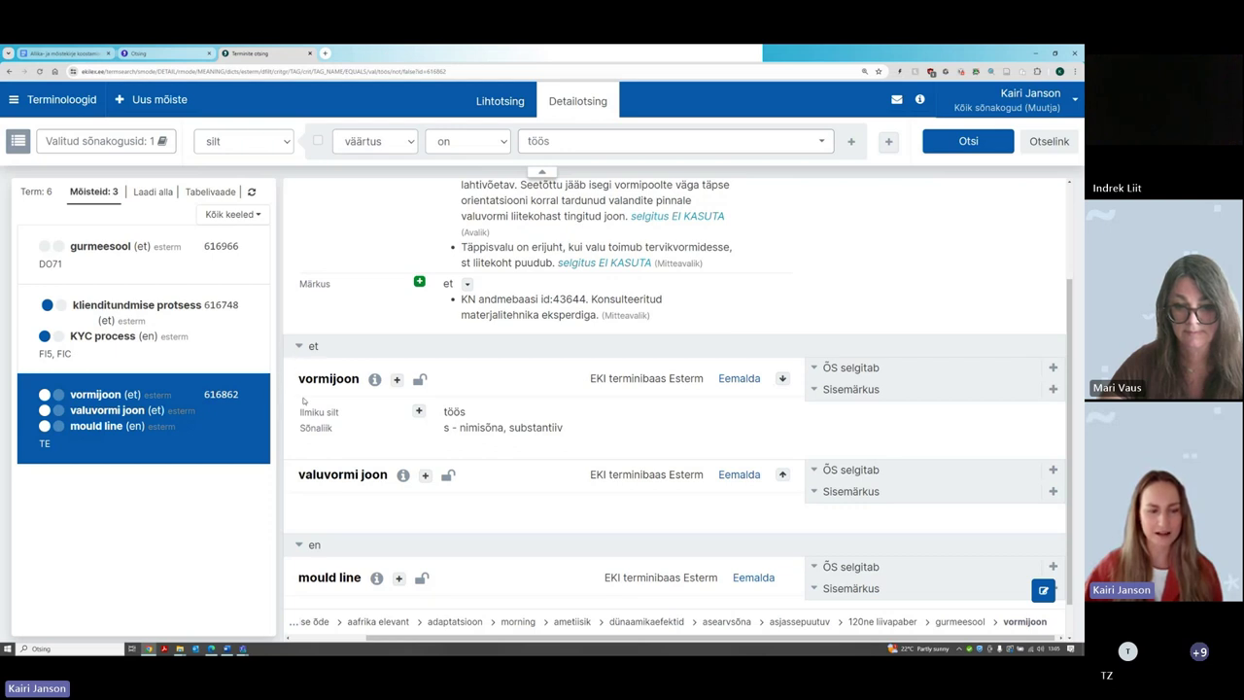
{"action": "mouse_move", "coordinate": [302, 378]}
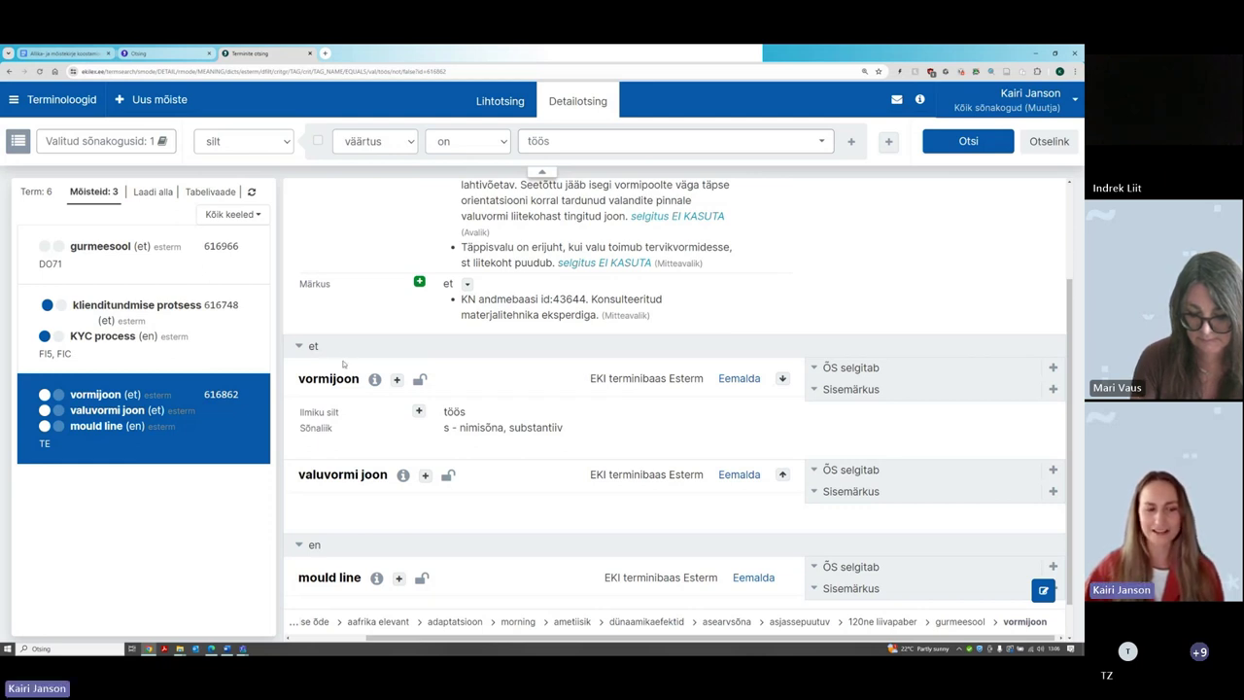
{"action": "left_click_drag", "start_coordinate": [299, 379], "coordinate": [362, 384]}
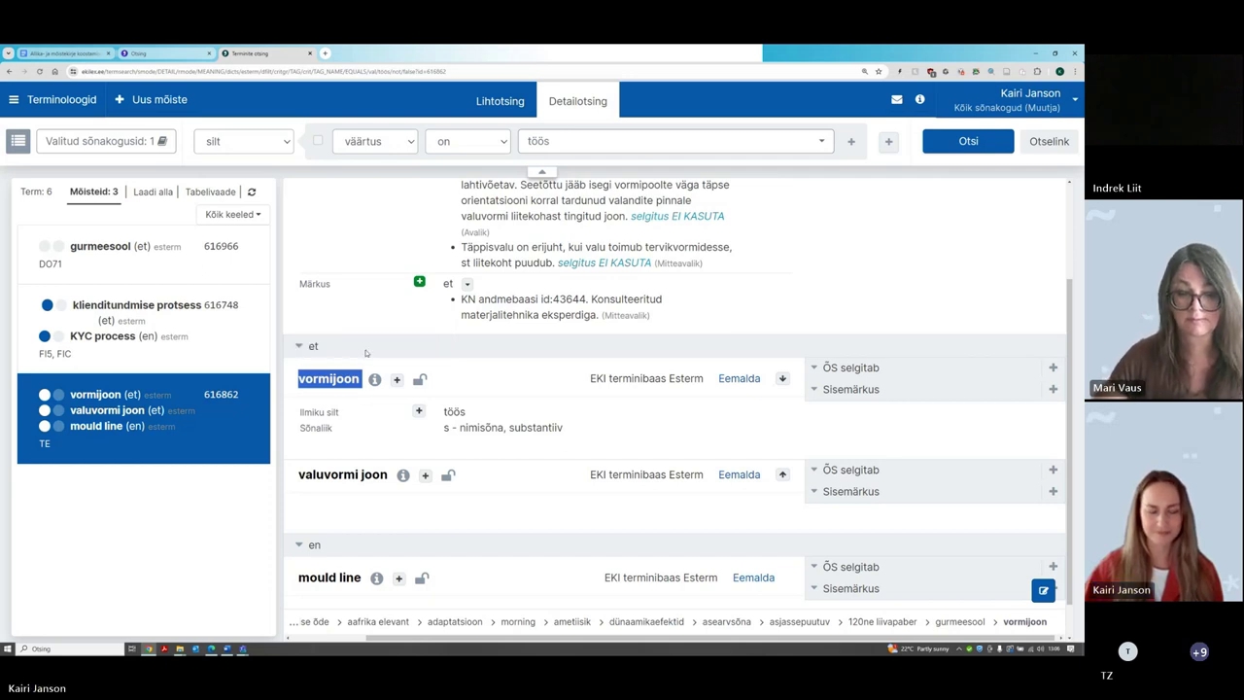
{"action": "left_click", "coordinate": [359, 312]}
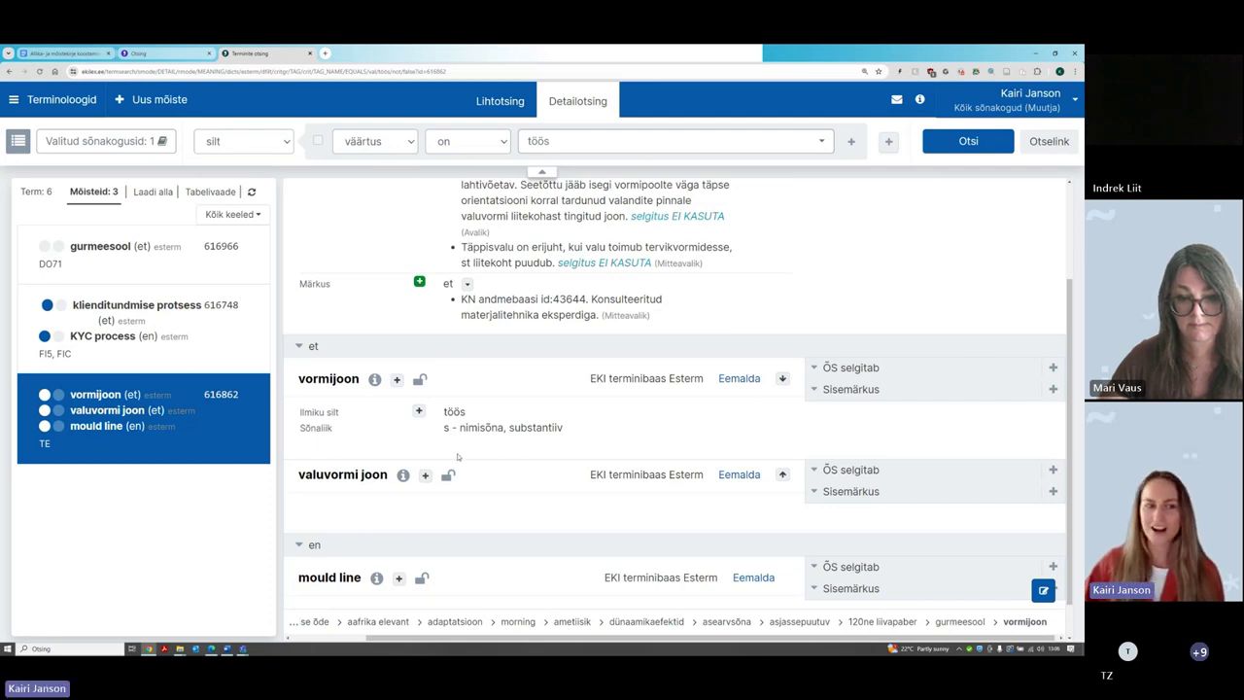
{"action": "scroll", "coordinate": [455, 453], "scroll_direction": "up", "scroll_amount": 2}
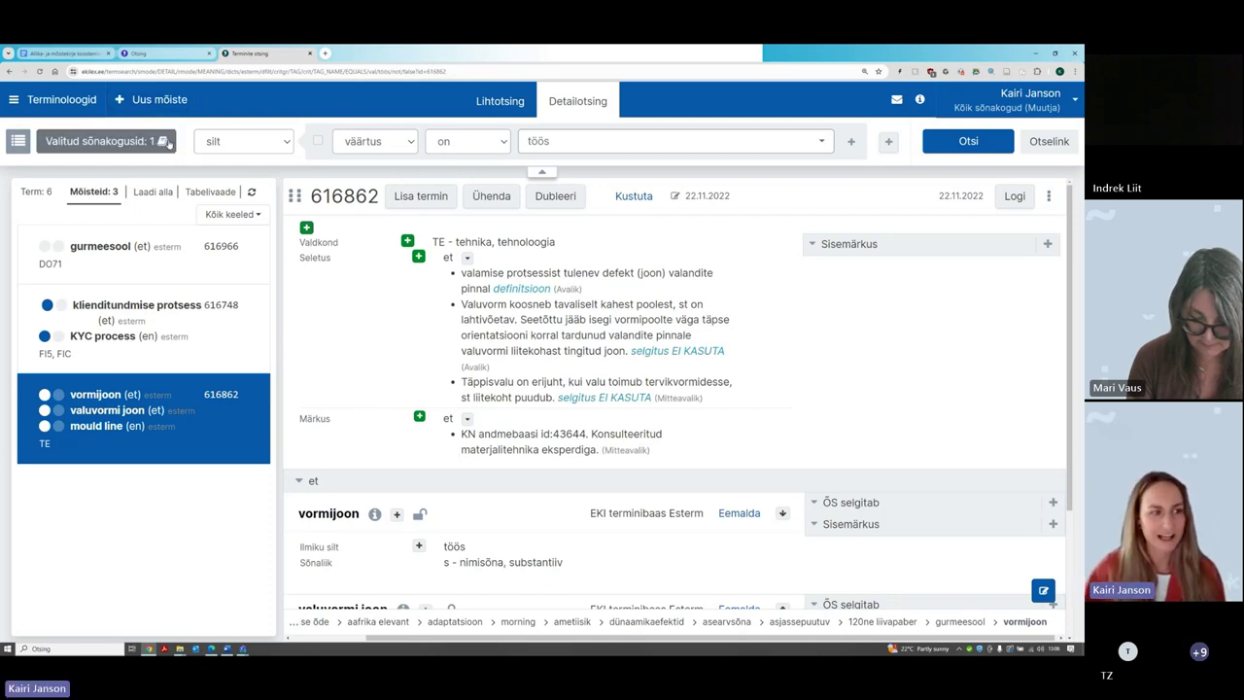
Replace all chosen dictionaries with only Teatriterminite baas (tet)
{"action": "left_click", "coordinate": [168, 143]}
{"action": "left_click", "coordinate": [447, 134]}
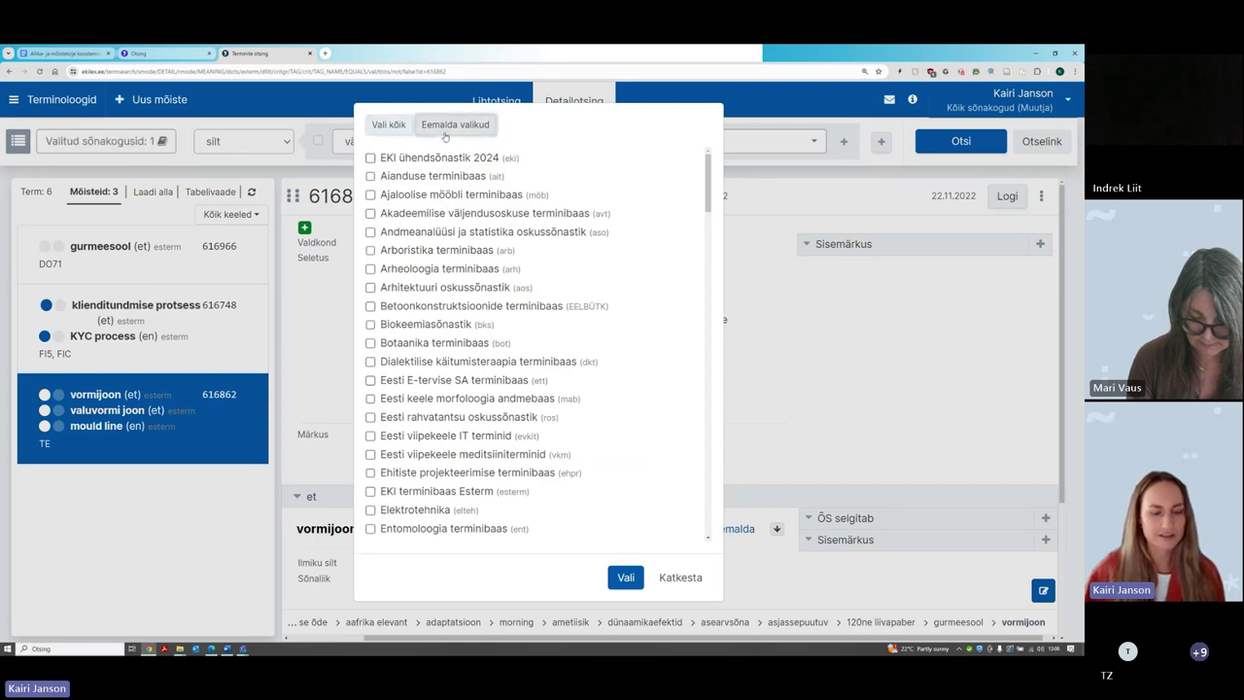
{"action": "scroll", "coordinate": [528, 440], "scroll_direction": "down", "scroll_amount": 1}
{"action": "scroll", "coordinate": [528, 441], "scroll_direction": "down", "scroll_amount": 15}
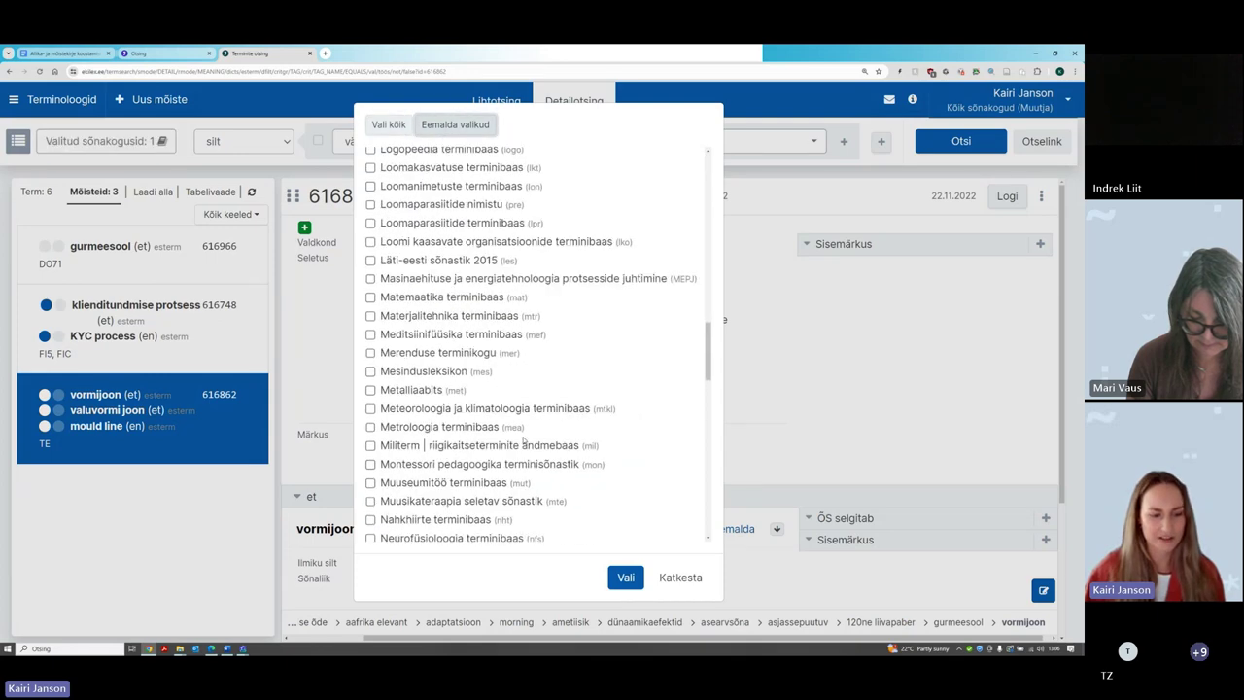
{"action": "scroll", "coordinate": [494, 412], "scroll_direction": "down", "scroll_amount": 10}
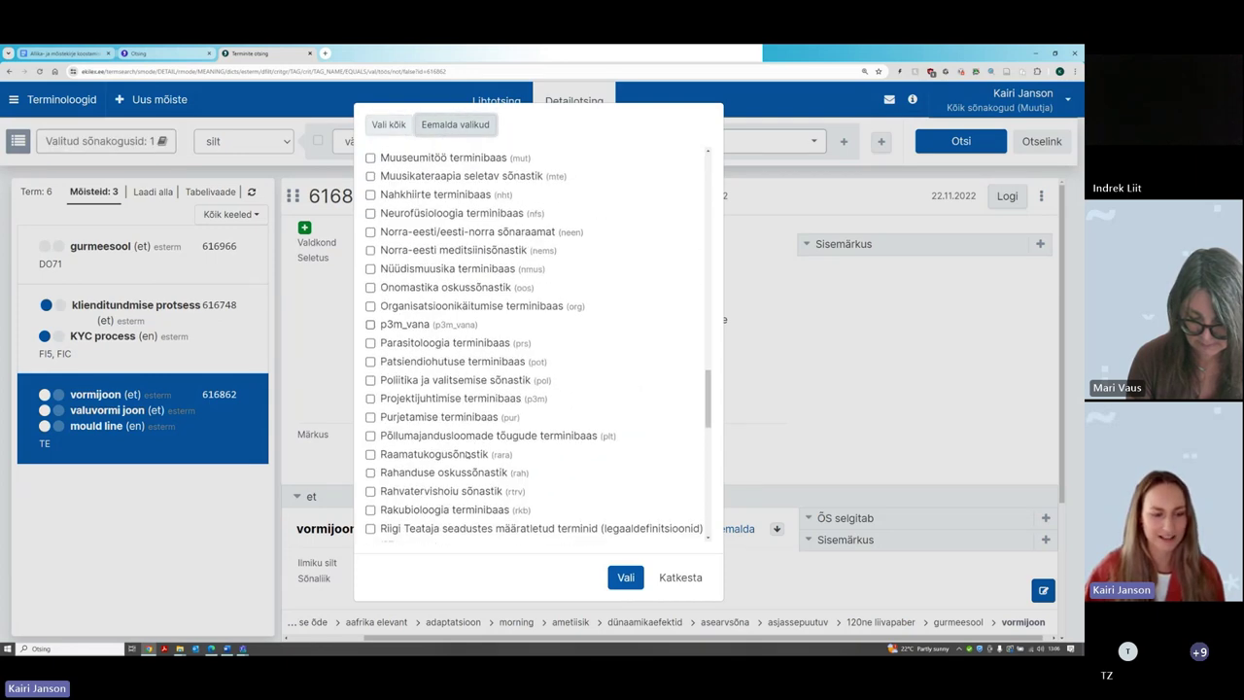
{"action": "scroll", "coordinate": [467, 456], "scroll_direction": "down", "scroll_amount": 5}
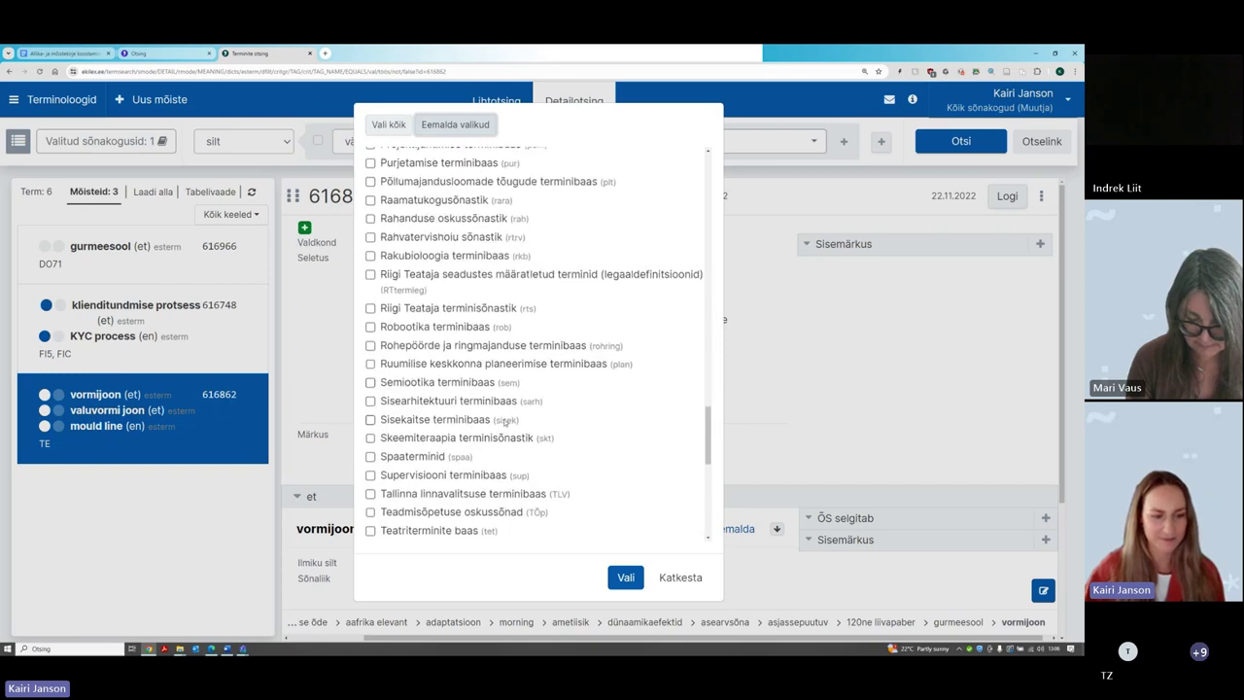
{"action": "left_click", "coordinate": [432, 405]}
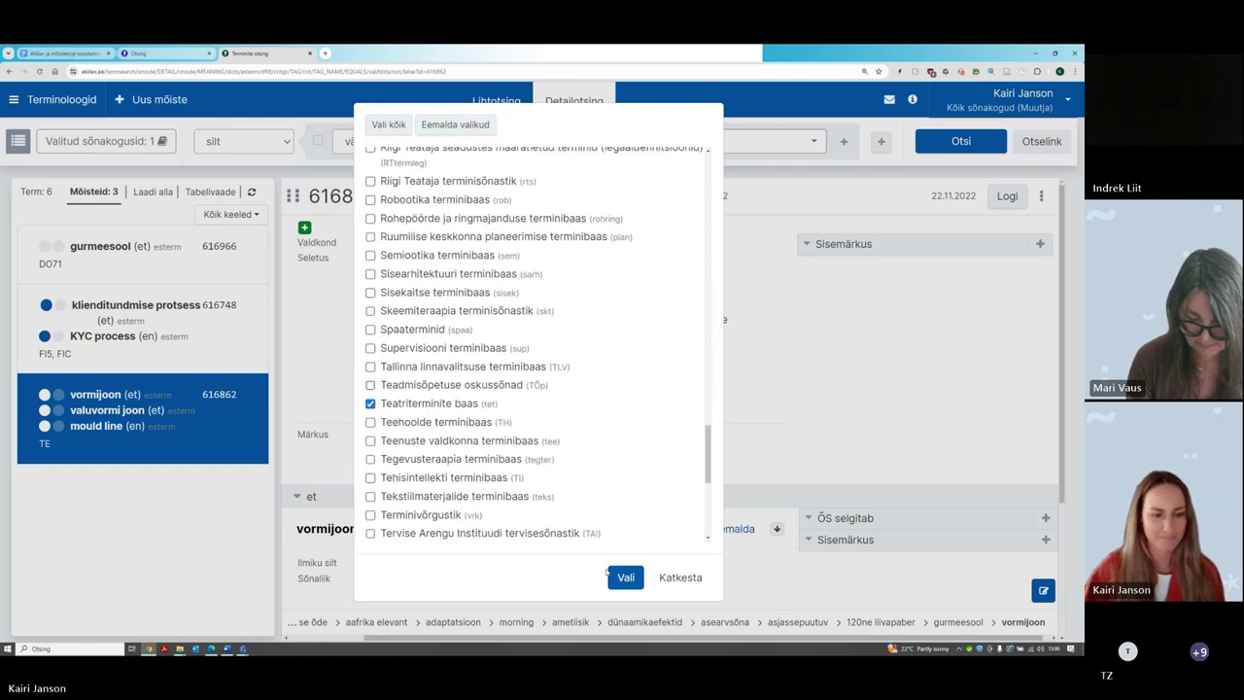
{"action": "left_click", "coordinate": [626, 578]}
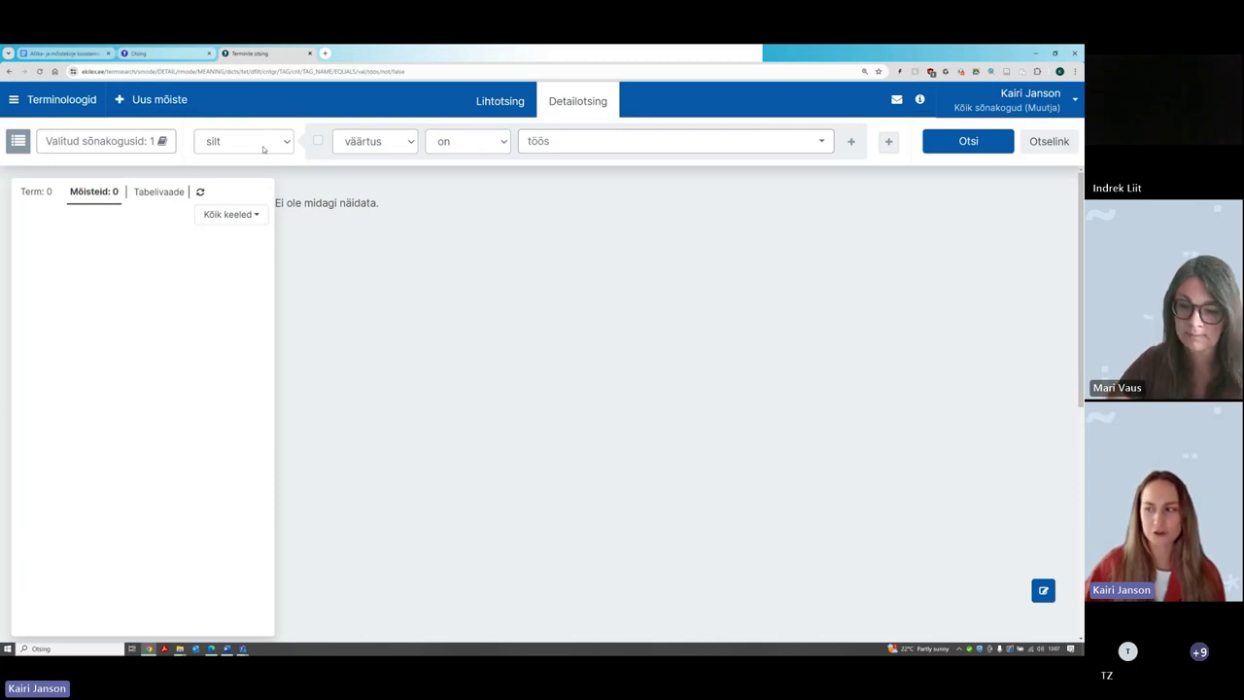
Switch the search criterion from silt to kasutusnäide, keeping väärtus as the attribute
{"action": "left_click", "coordinate": [263, 149]}
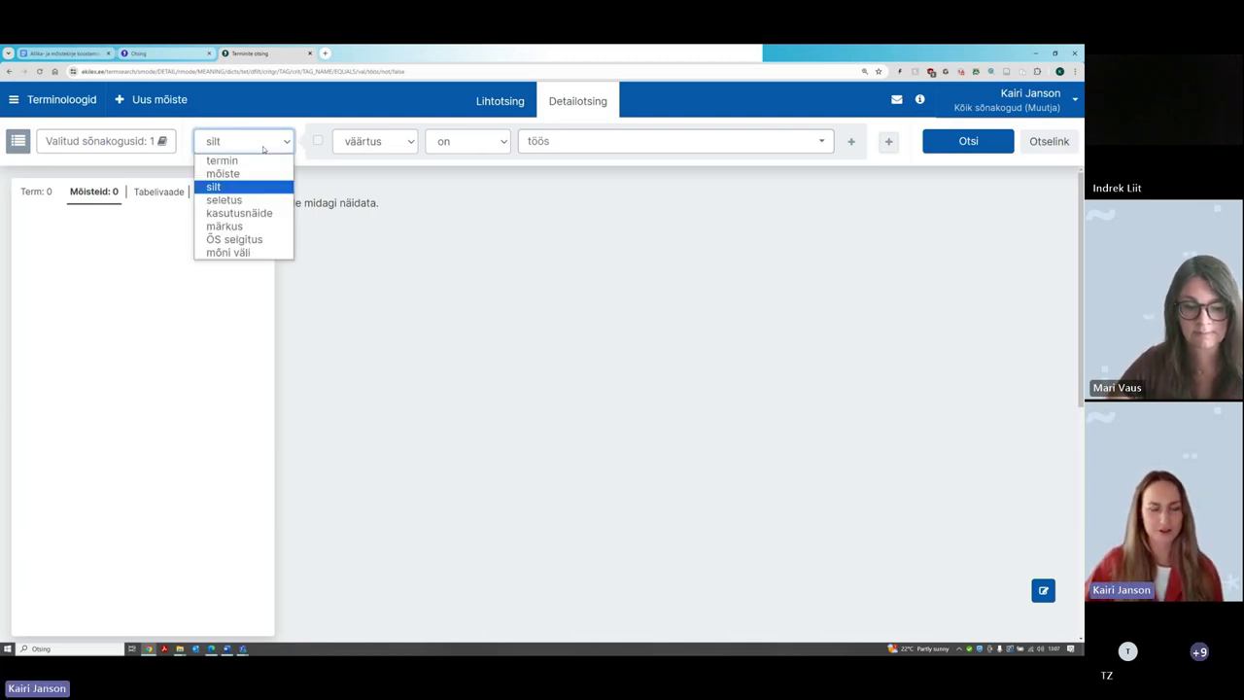
{"action": "left_click", "coordinate": [270, 214]}
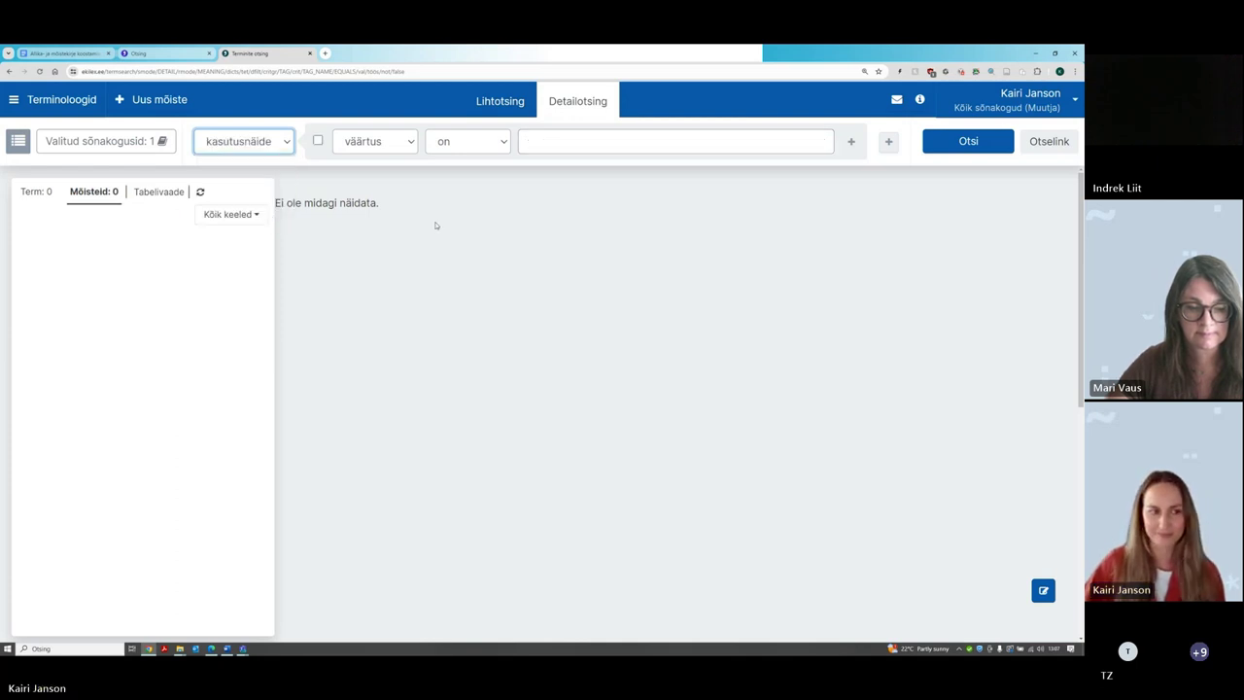
{"action": "left_click", "coordinate": [362, 143]}
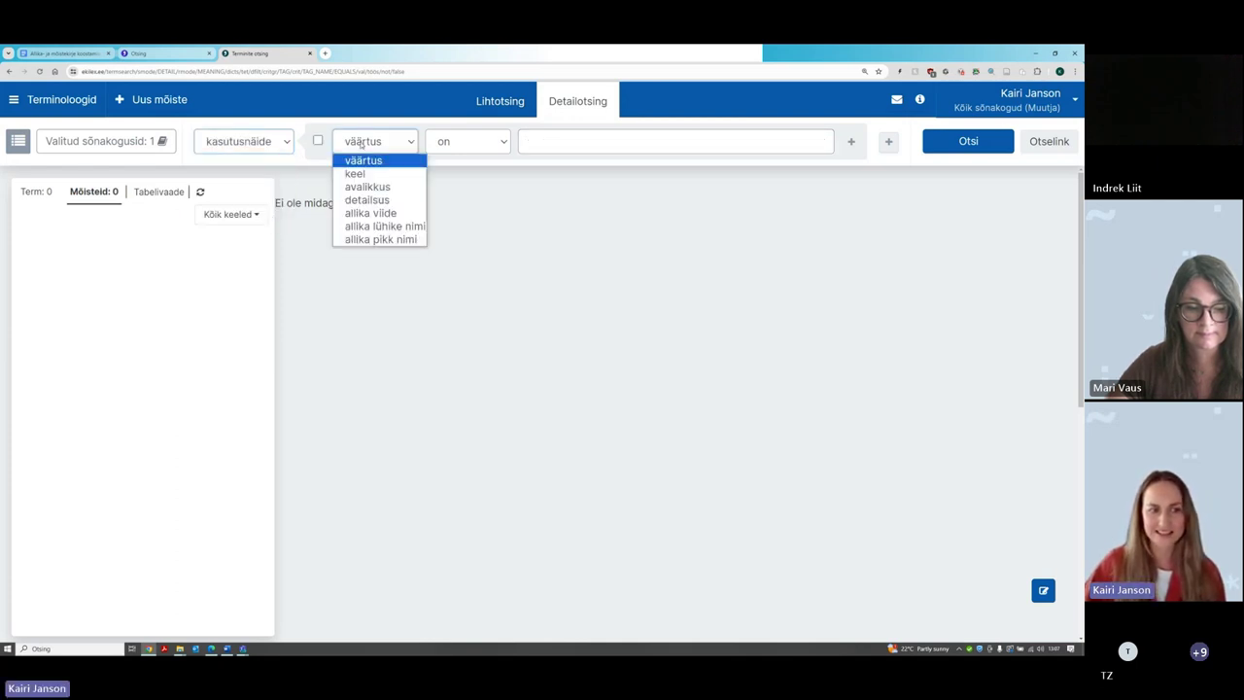
{"action": "left_click", "coordinate": [361, 164]}
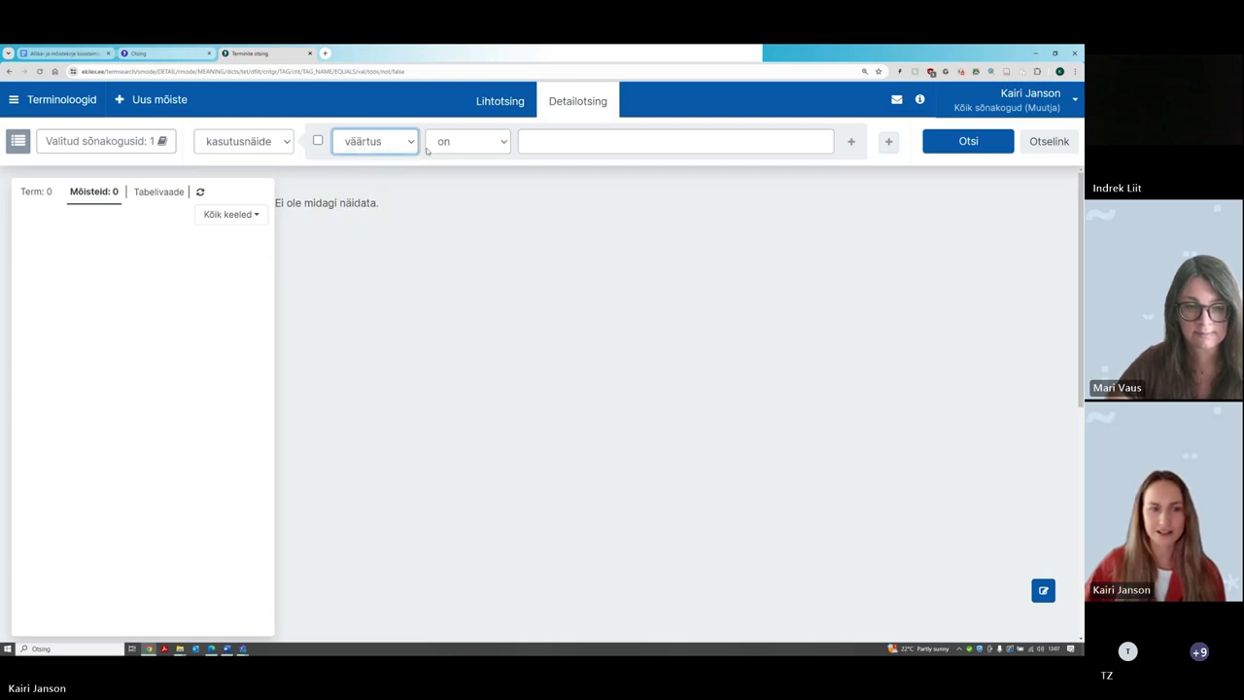
{"action": "left_click", "coordinate": [474, 143]}
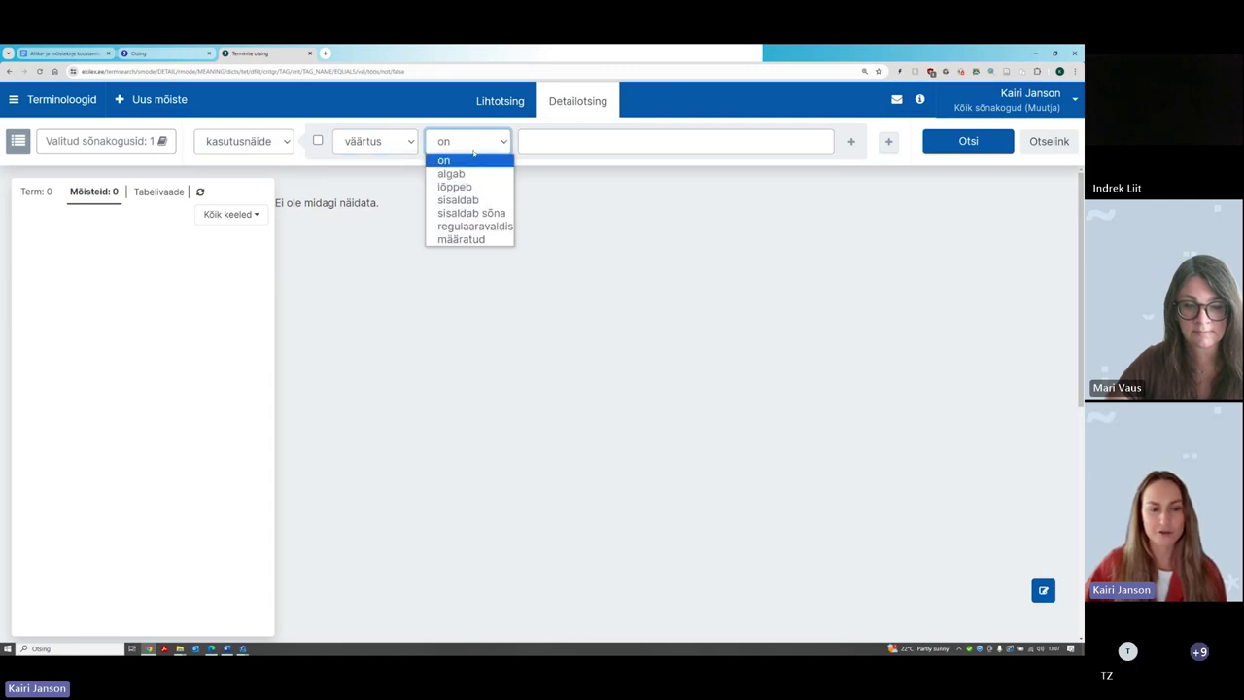
Set the usage-example condition to 'määratud' and run the search
{"action": "left_click", "coordinate": [476, 240]}
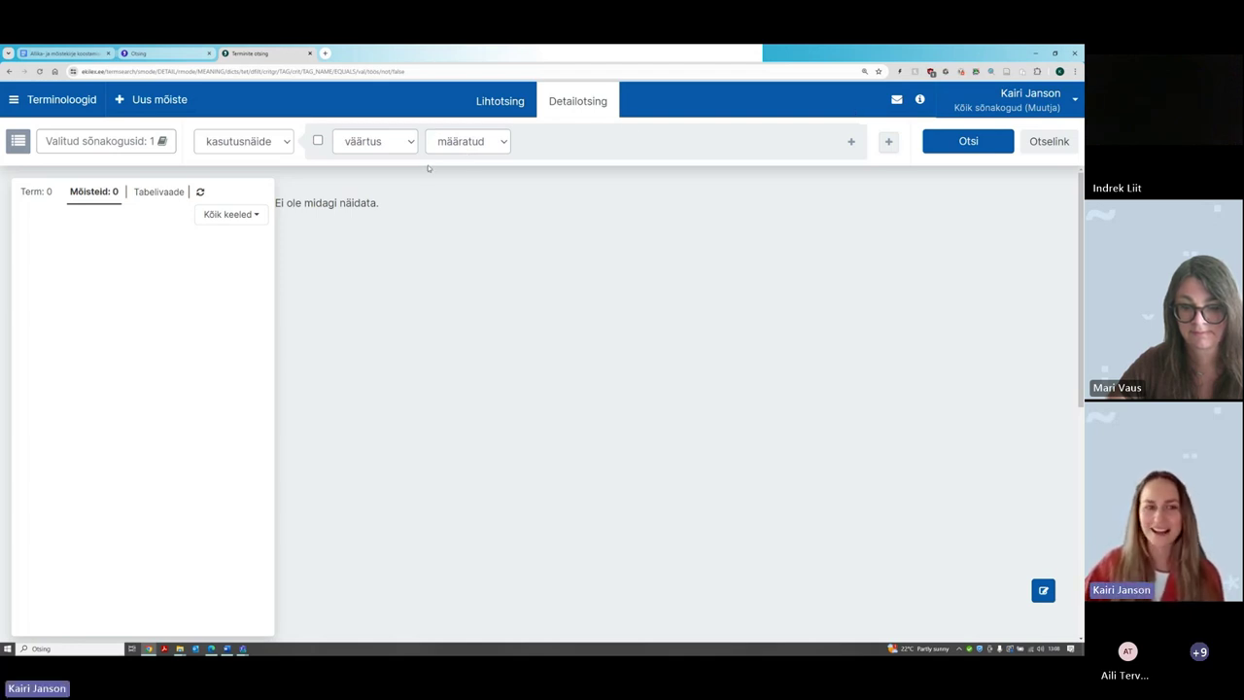
{"action": "left_click", "coordinate": [969, 146]}
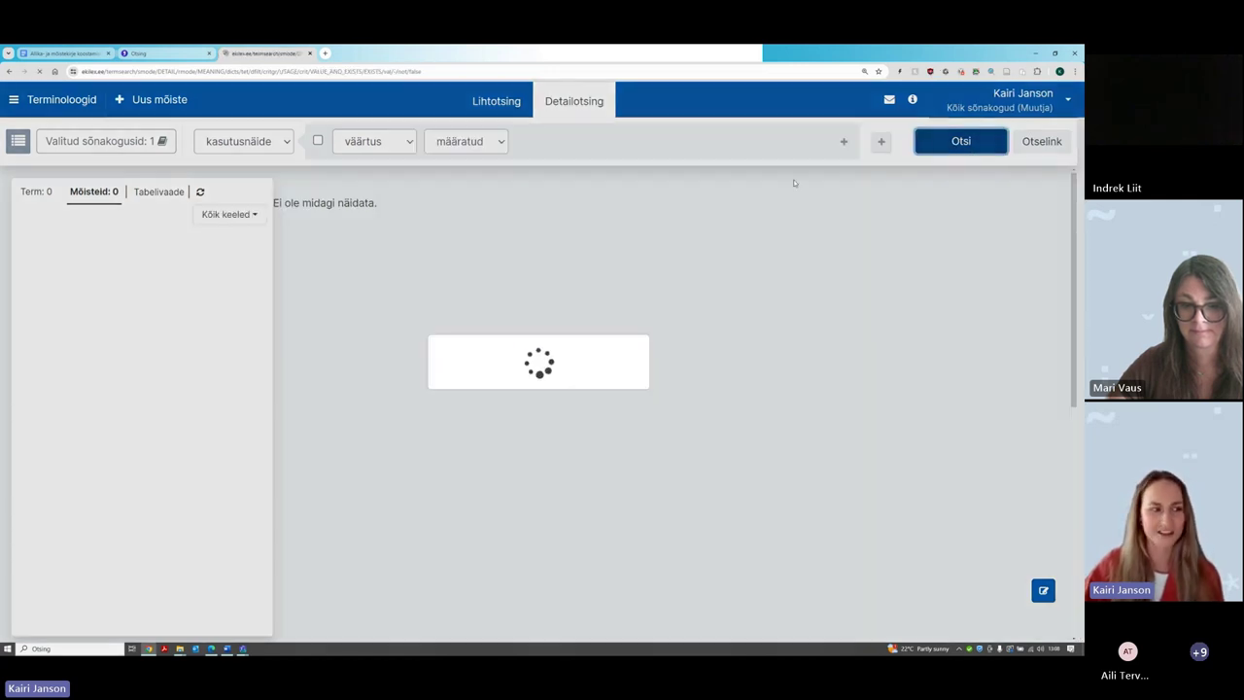
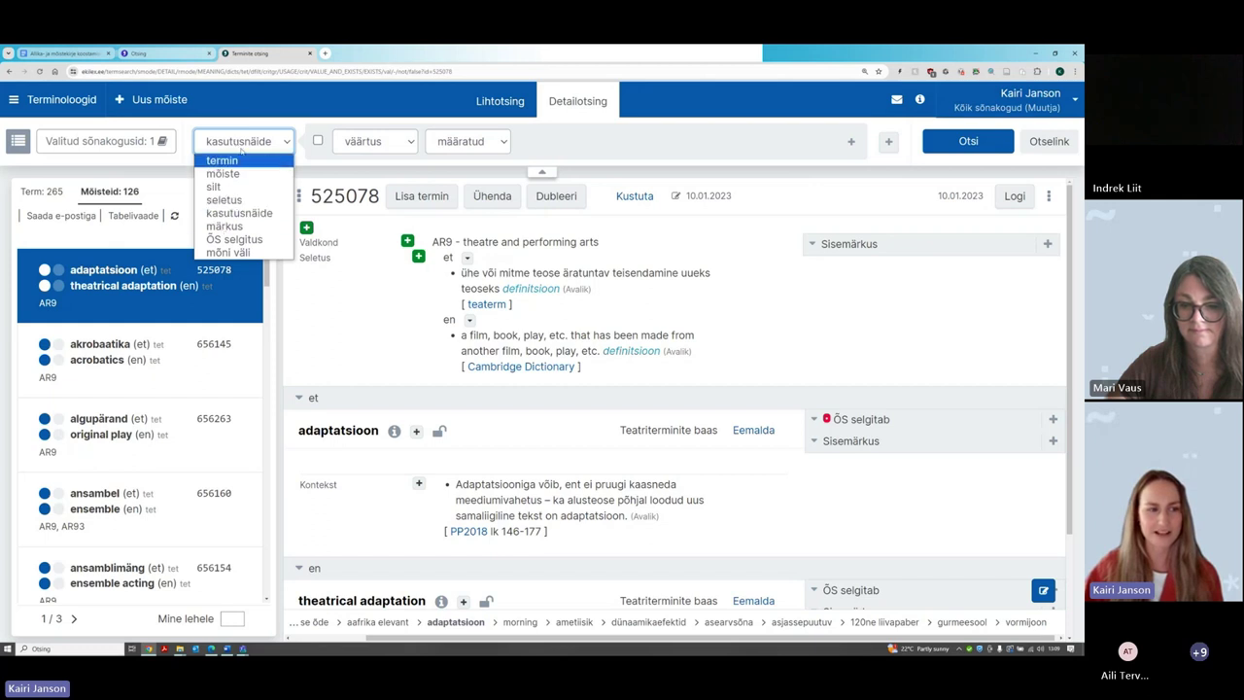
Add a detailed search condition seletus › keel › puudub › inglise and run the search
{"action": "left_click", "coordinate": [245, 199]}
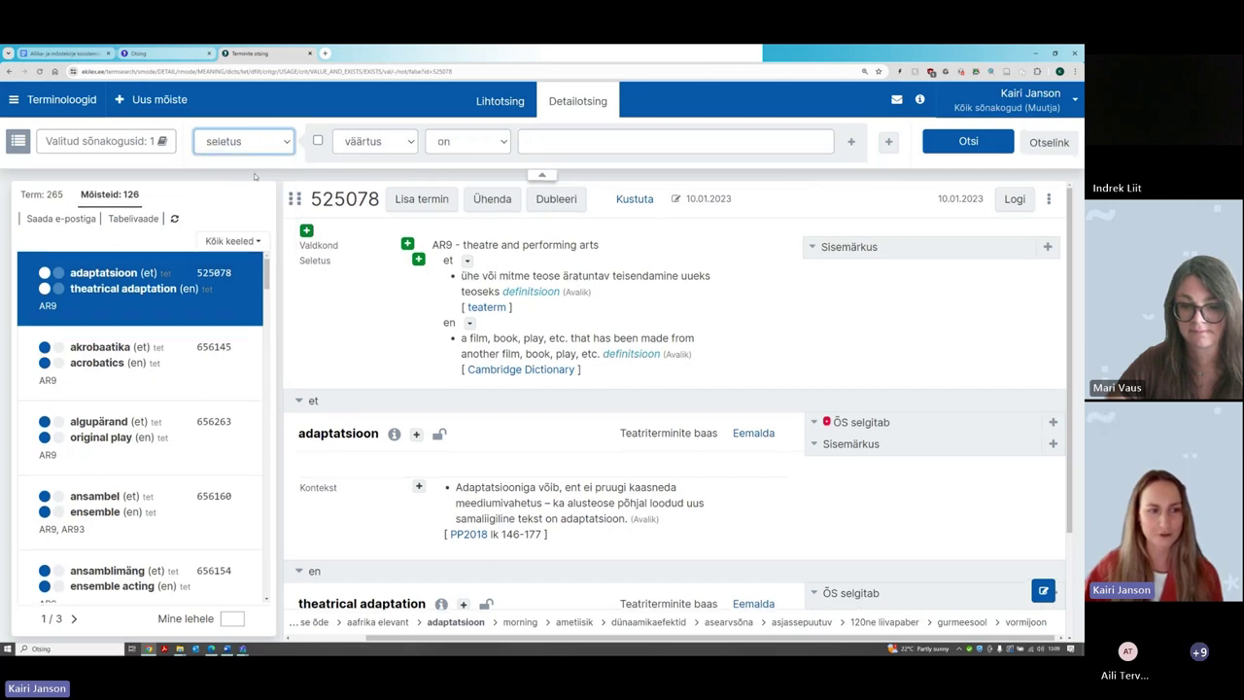
{"action": "left_click", "coordinate": [380, 141]}
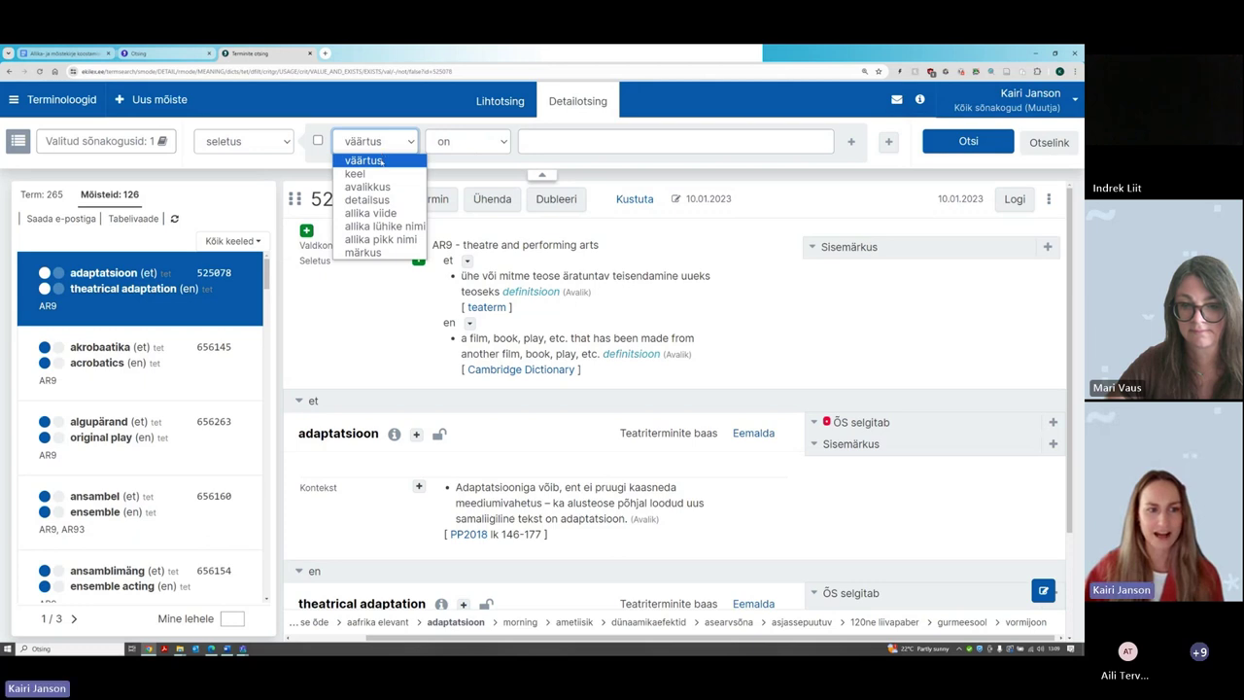
{"action": "left_click", "coordinate": [362, 160]}
{"action": "left_click", "coordinate": [469, 143]}
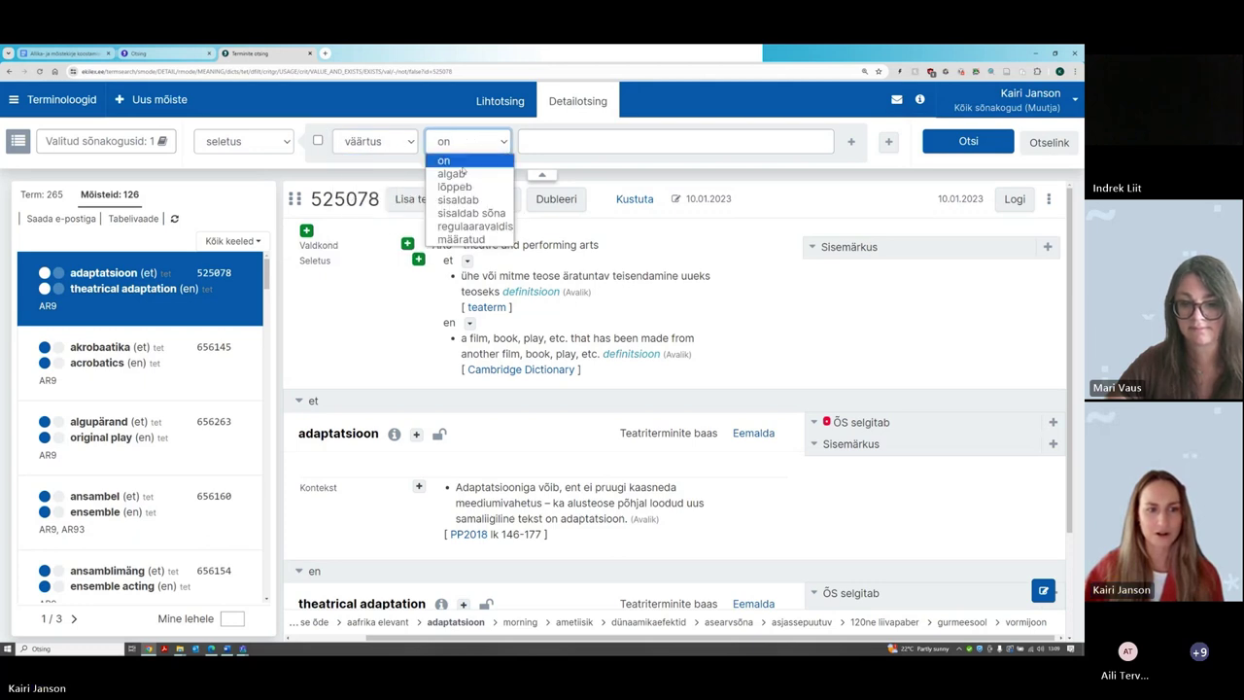
{"action": "left_click", "coordinate": [454, 160]}
{"action": "left_click", "coordinate": [456, 142]}
{"action": "left_click", "coordinate": [375, 143]}
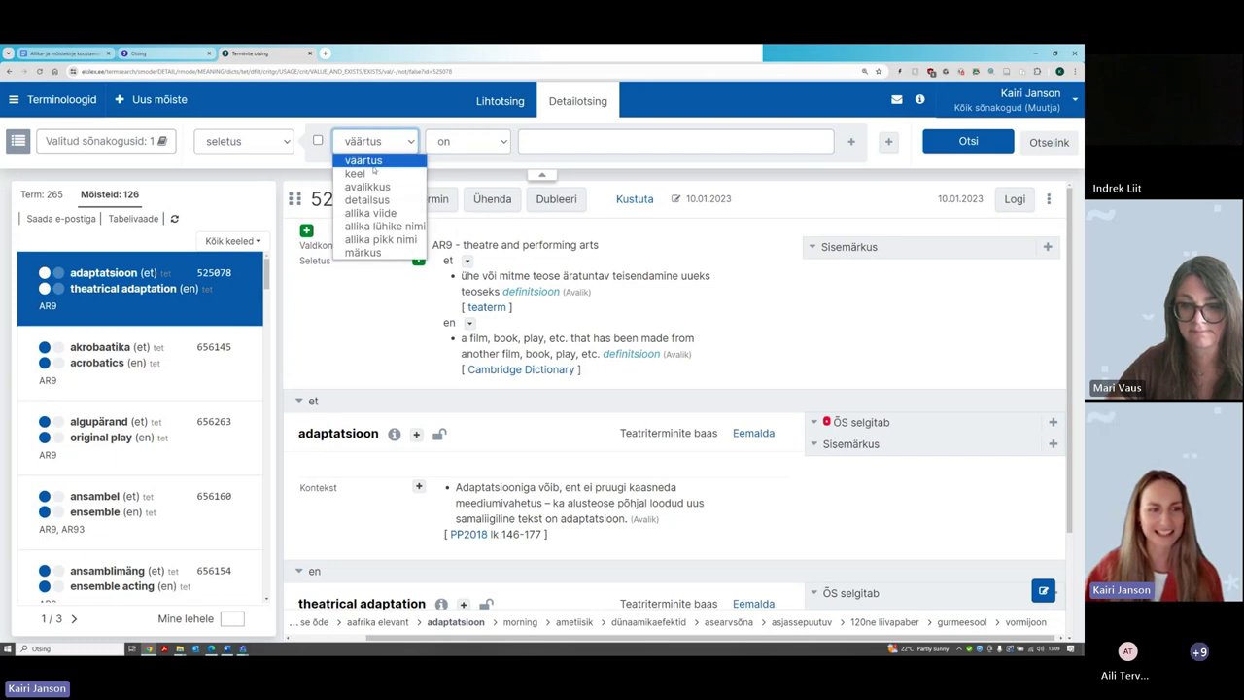
{"action": "left_click", "coordinate": [375, 173]}
{"action": "left_click", "coordinate": [484, 139]}
{"action": "left_click", "coordinate": [462, 172]}
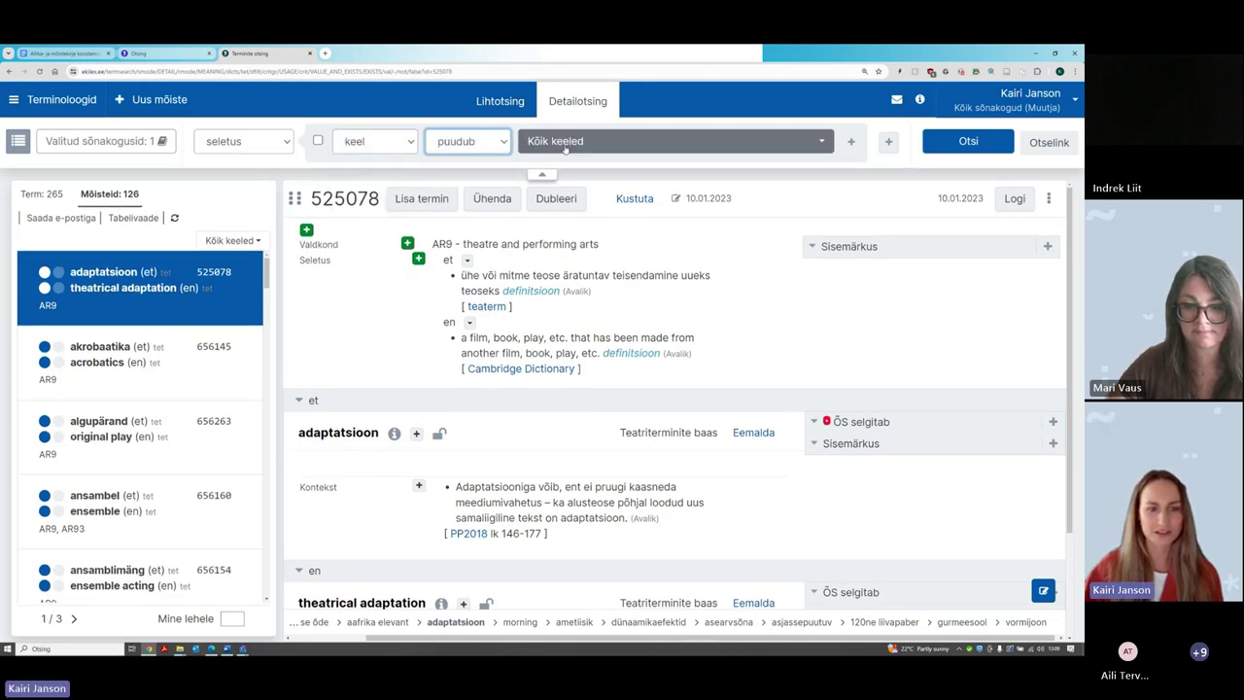
{"action": "left_click", "coordinate": [543, 144]}
{"action": "left_click", "coordinate": [546, 288]}
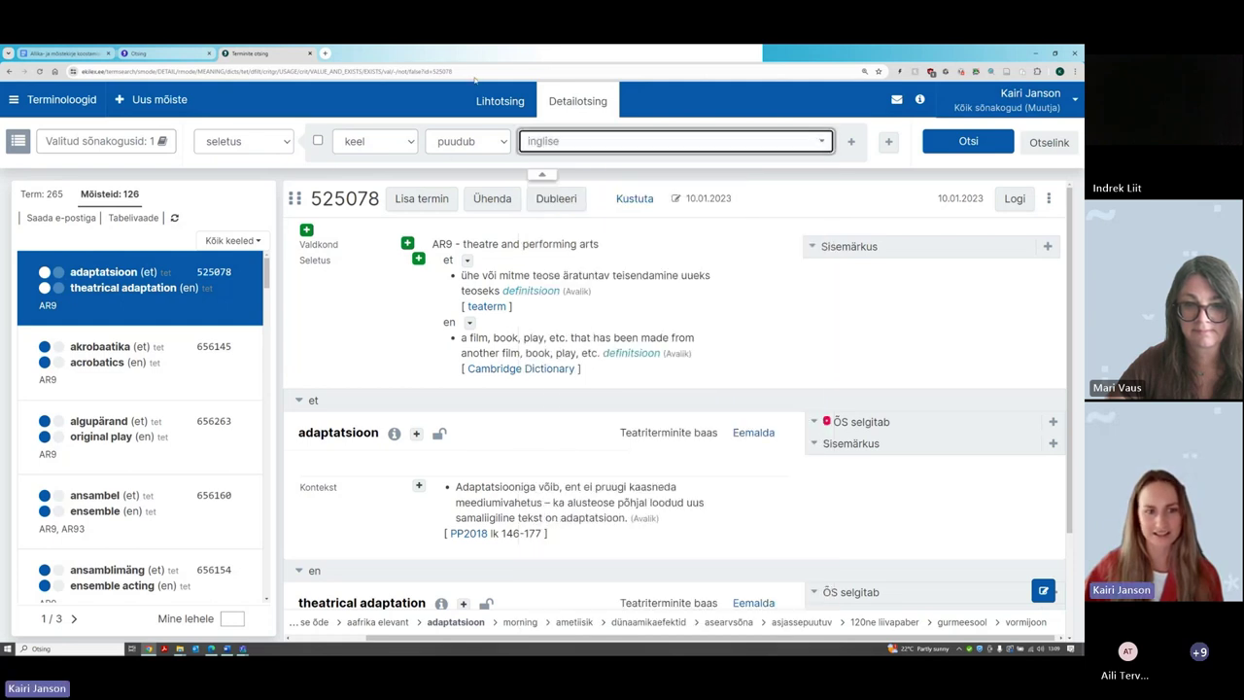
{"action": "left_click", "coordinate": [963, 141]}
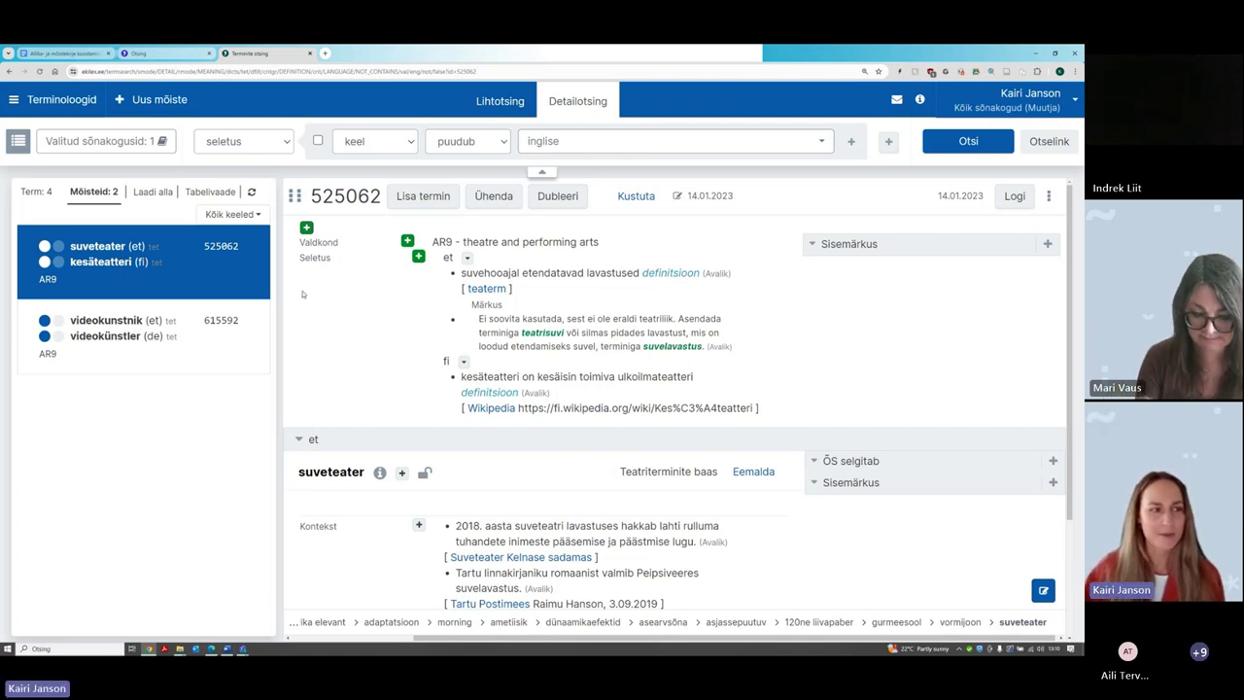
Switch from the terminology results to the Allikate otsing page via the section menu
{"action": "left_click", "coordinate": [39, 100]}
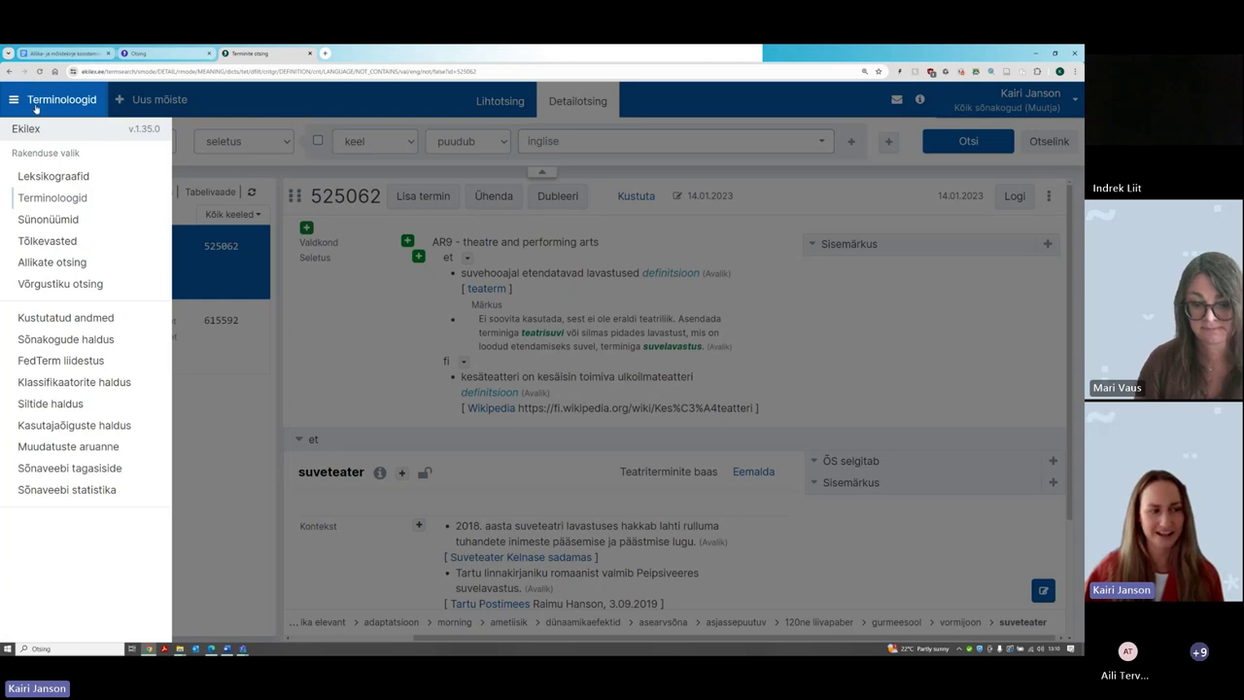
{"action": "left_click", "coordinate": [91, 266]}
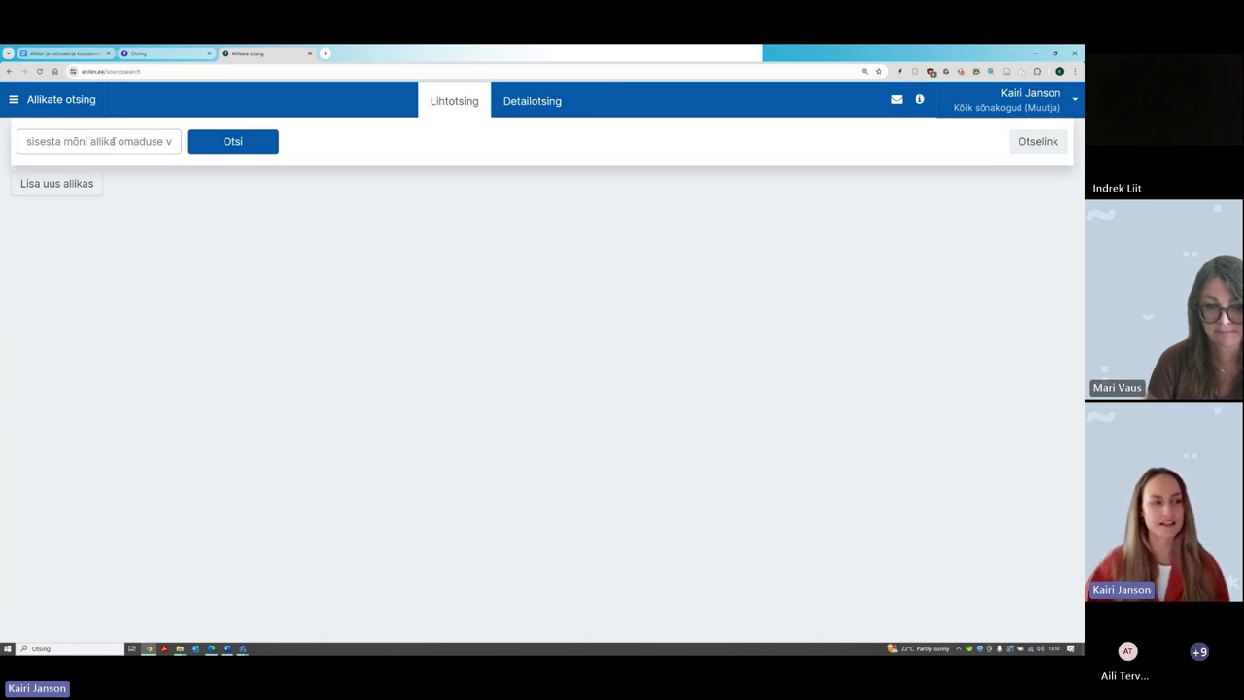
Search sources for 'sõnastik', then prefix the query with * to make '*sõnastik'
{"action": "left_click", "coordinate": [114, 142]}
{"action": "type", "text": "s"}
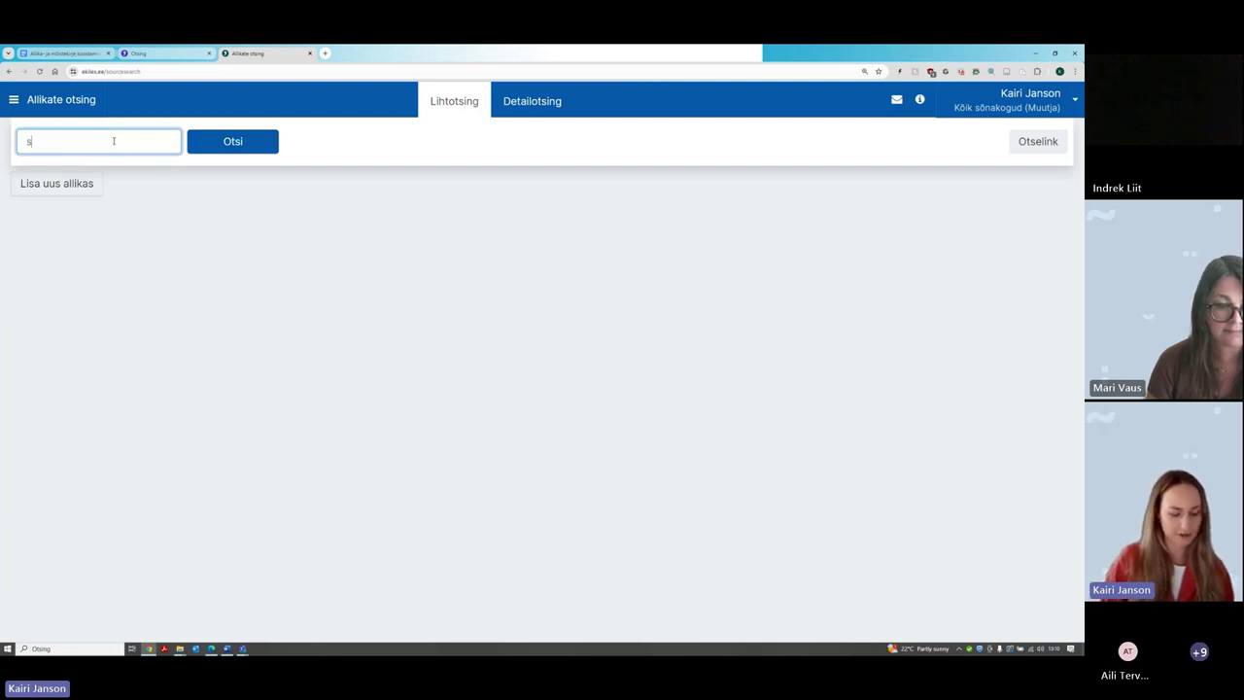
{"action": "type", "text": "õnastik"}
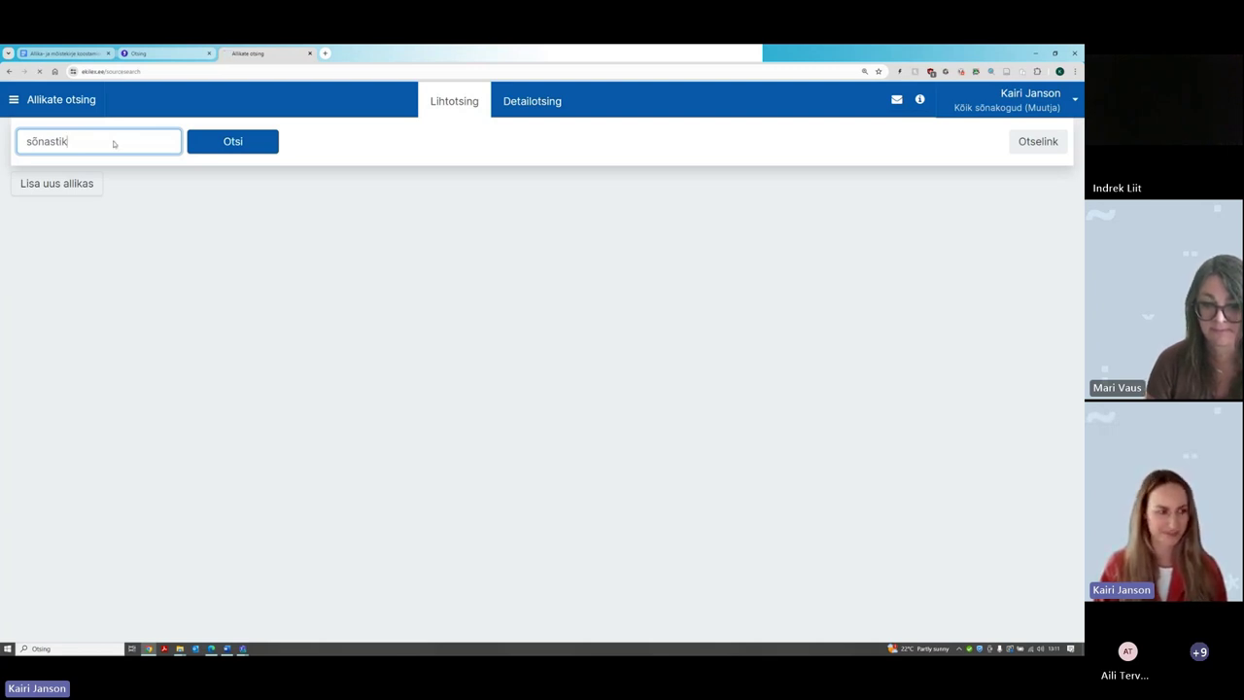
{"action": "key", "text": "Return"}
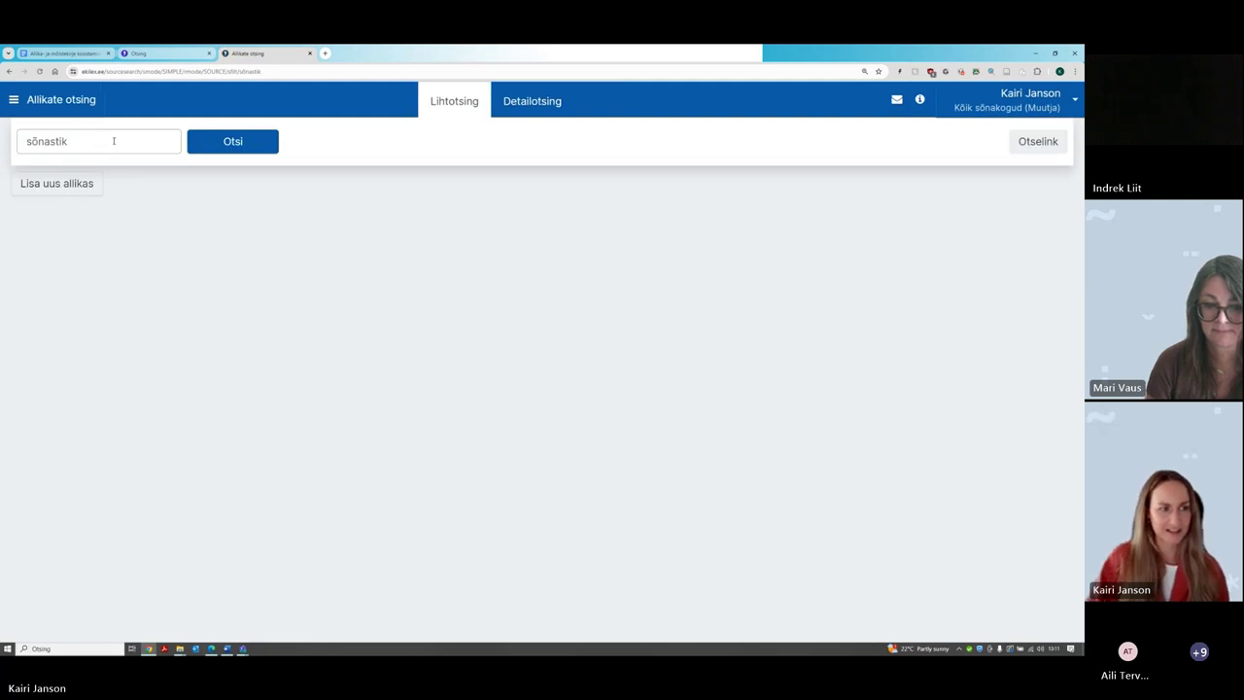
{"action": "left_click", "coordinate": [233, 141]}
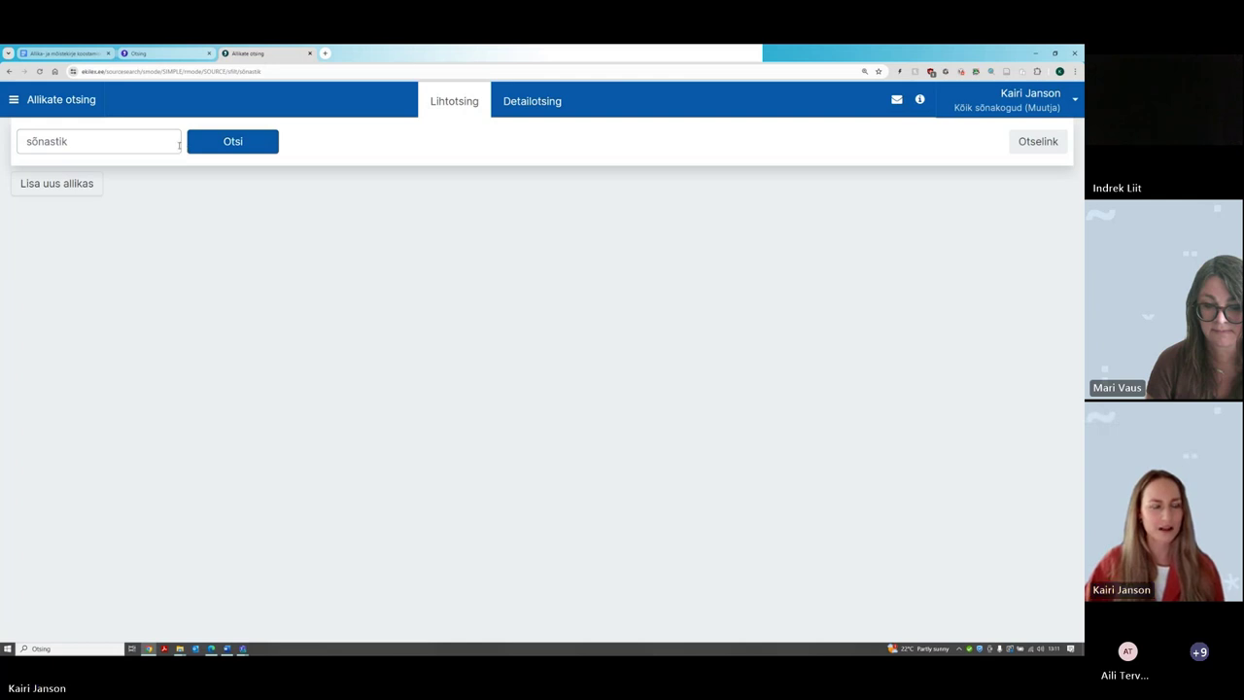
{"action": "left_click", "coordinate": [23, 140]}
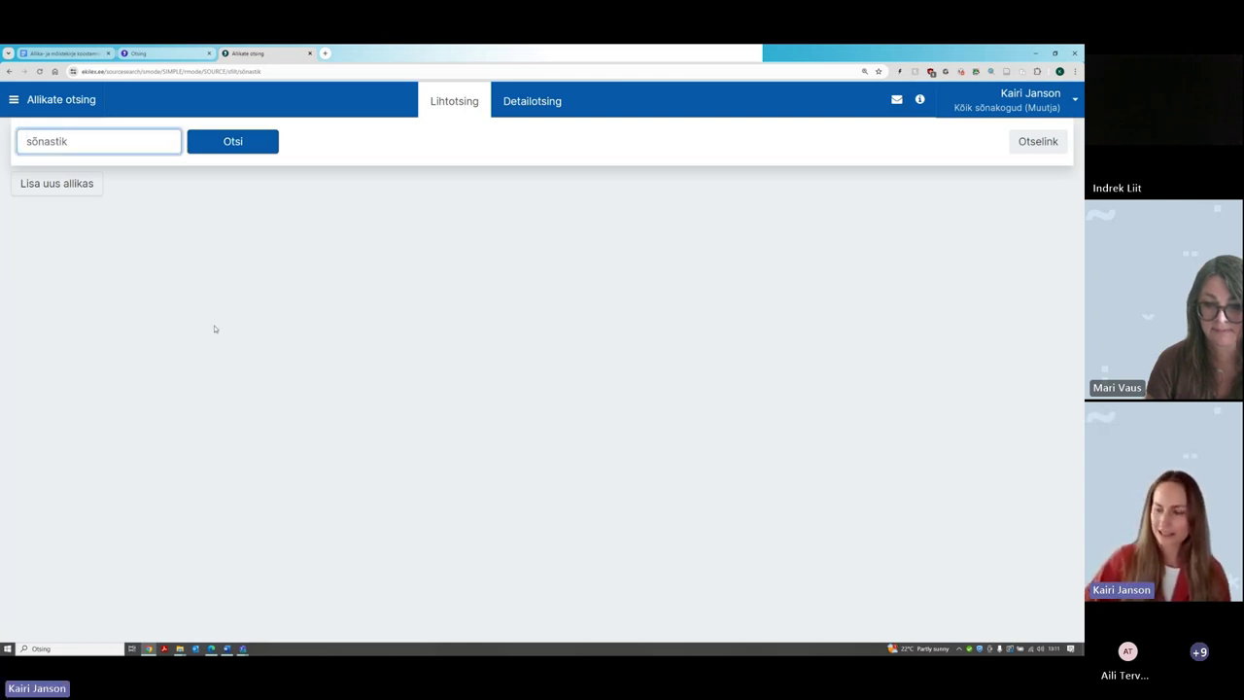
{"action": "type", "text": "*"}
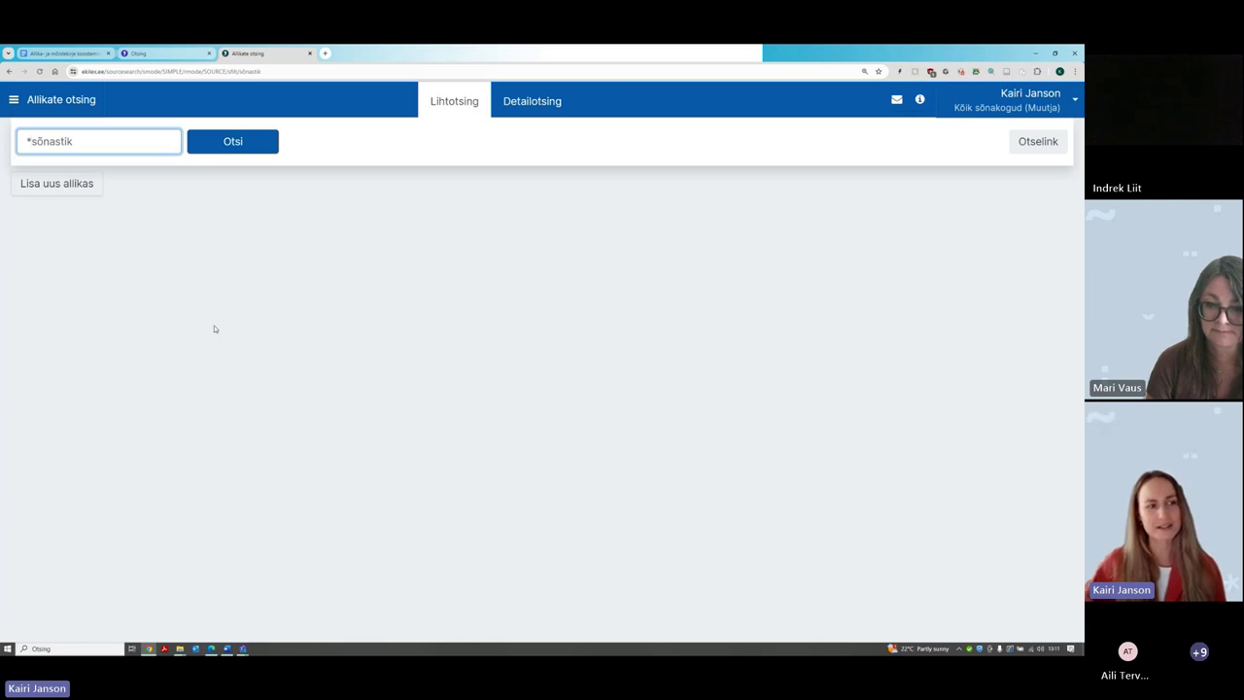
Run the *sõnastik search for 65 sources, then switch to the Detailotsing tab
{"action": "left_click", "coordinate": [266, 137]}
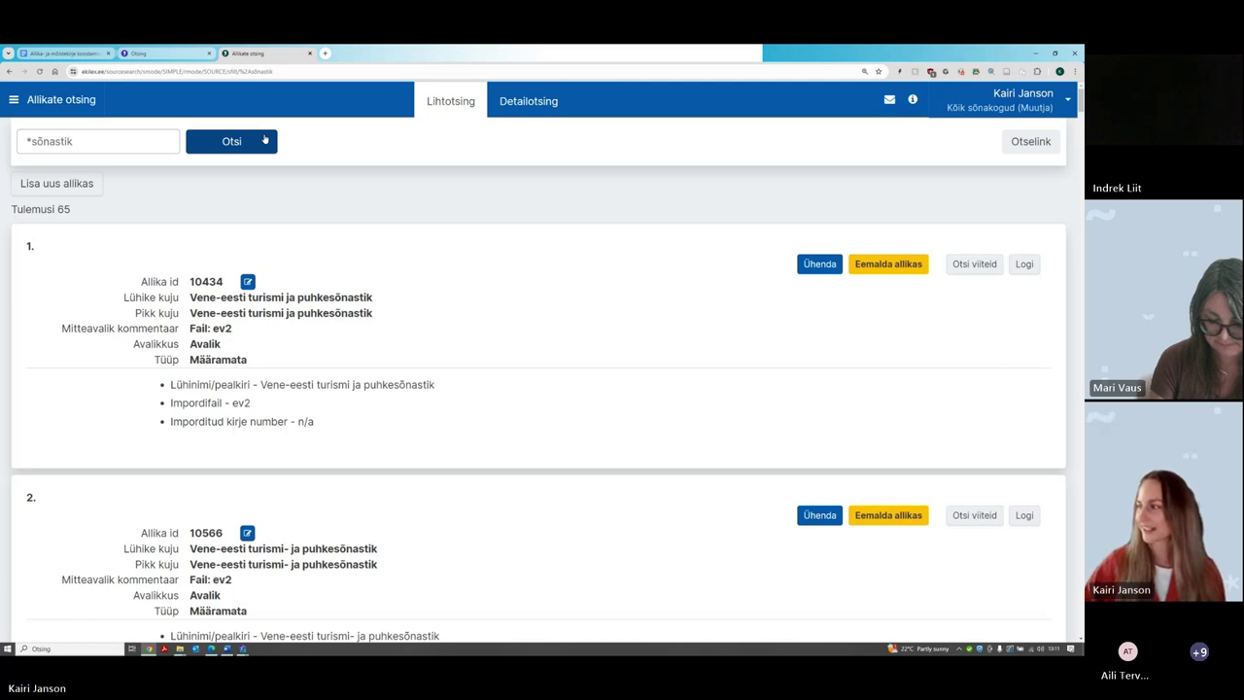
{"action": "left_click", "coordinate": [551, 100]}
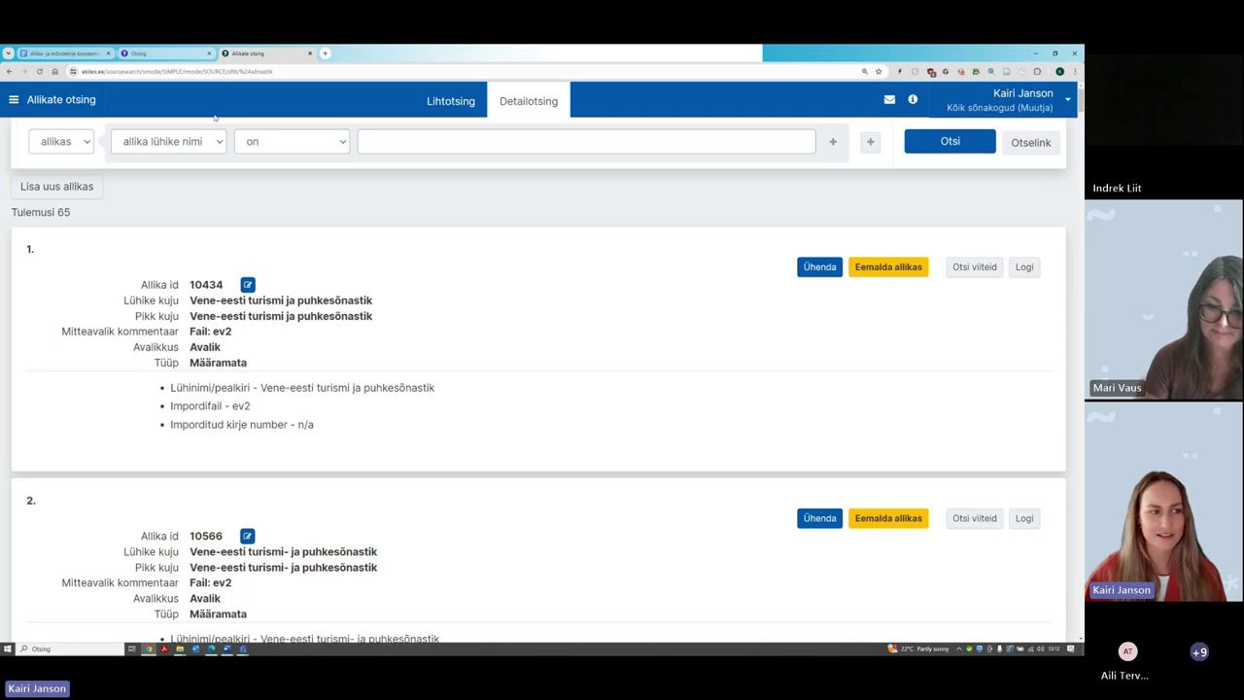
Search sources with kasutatud sõnakogus › on › Teatriterminite baas, getting 325 results
{"action": "left_click", "coordinate": [68, 146]}
{"action": "left_click", "coordinate": [73, 144]}
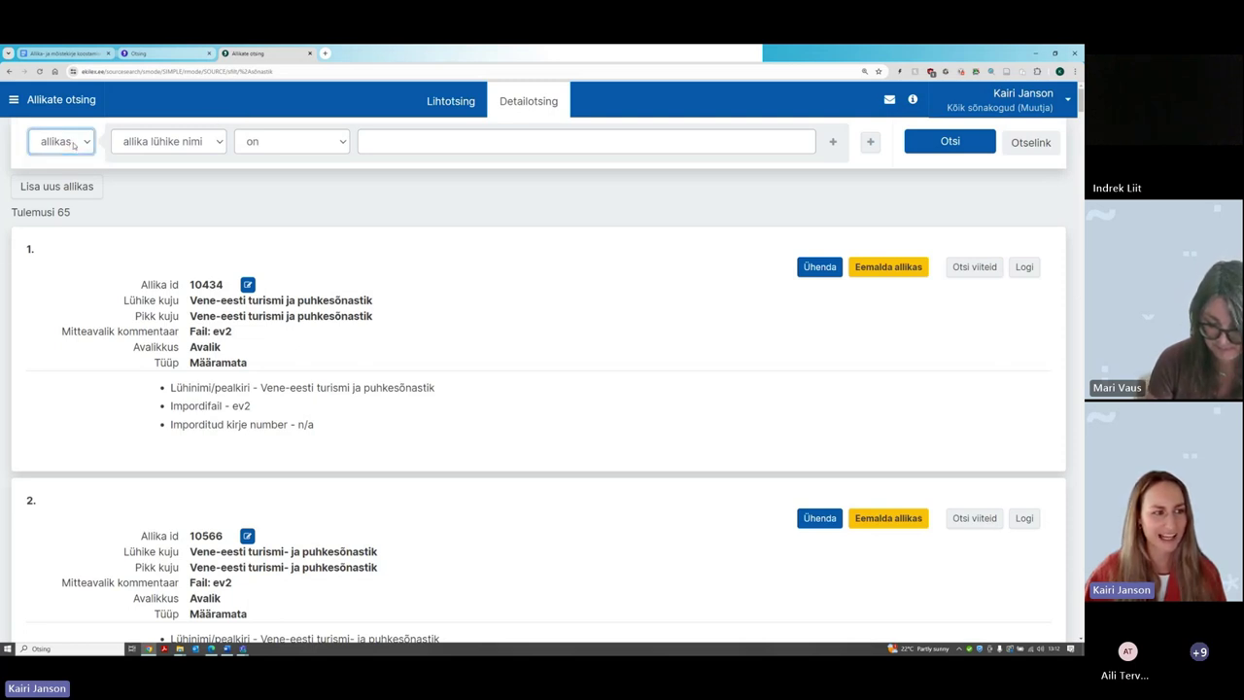
{"action": "left_click", "coordinate": [180, 144]}
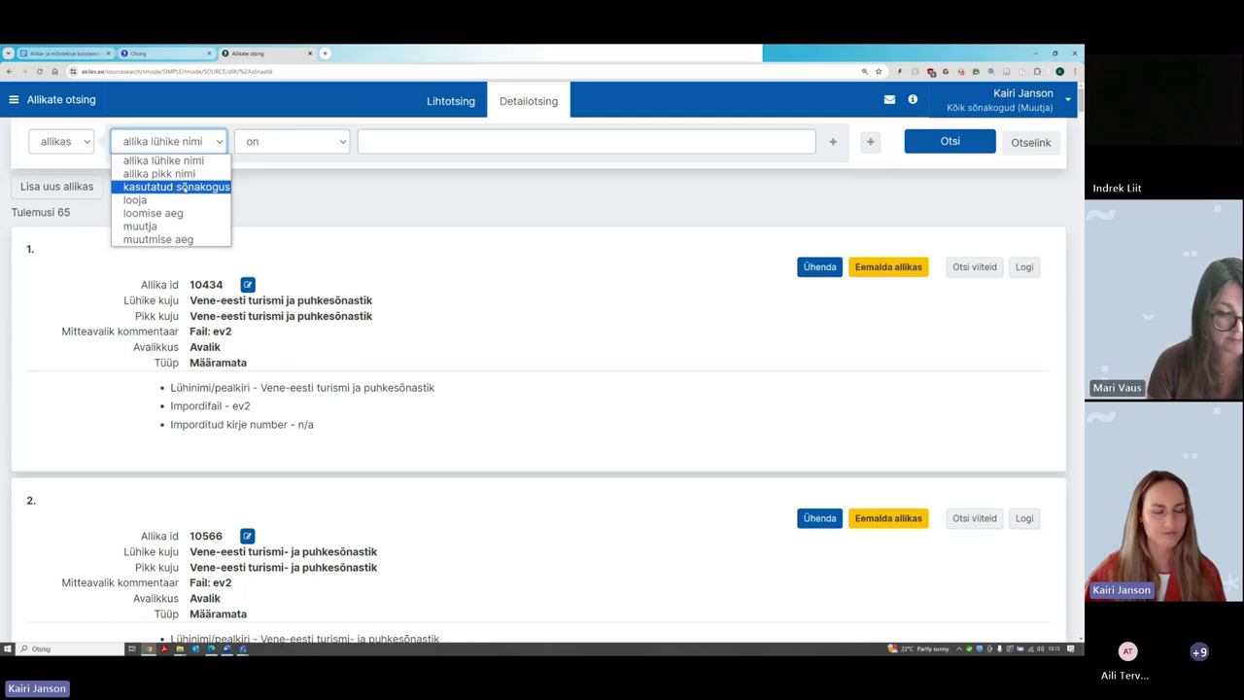
{"action": "left_click", "coordinate": [181, 187]}
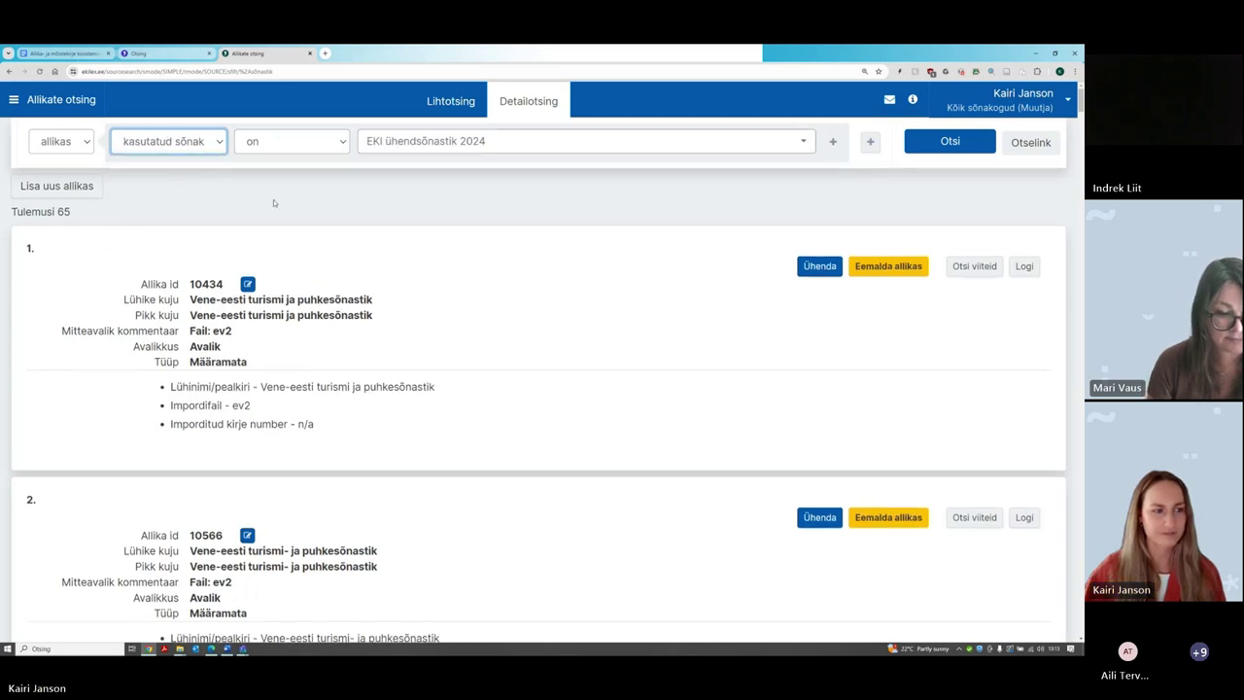
{"action": "left_click", "coordinate": [320, 146]}
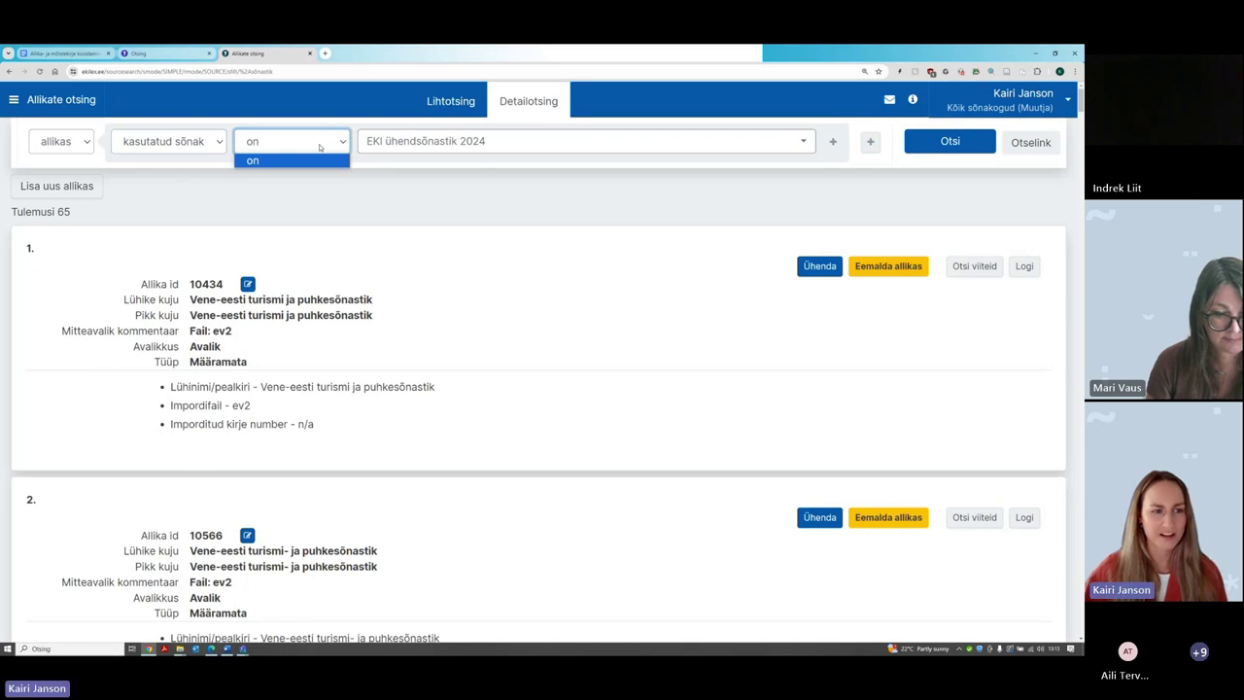
{"action": "left_click", "coordinate": [320, 146]}
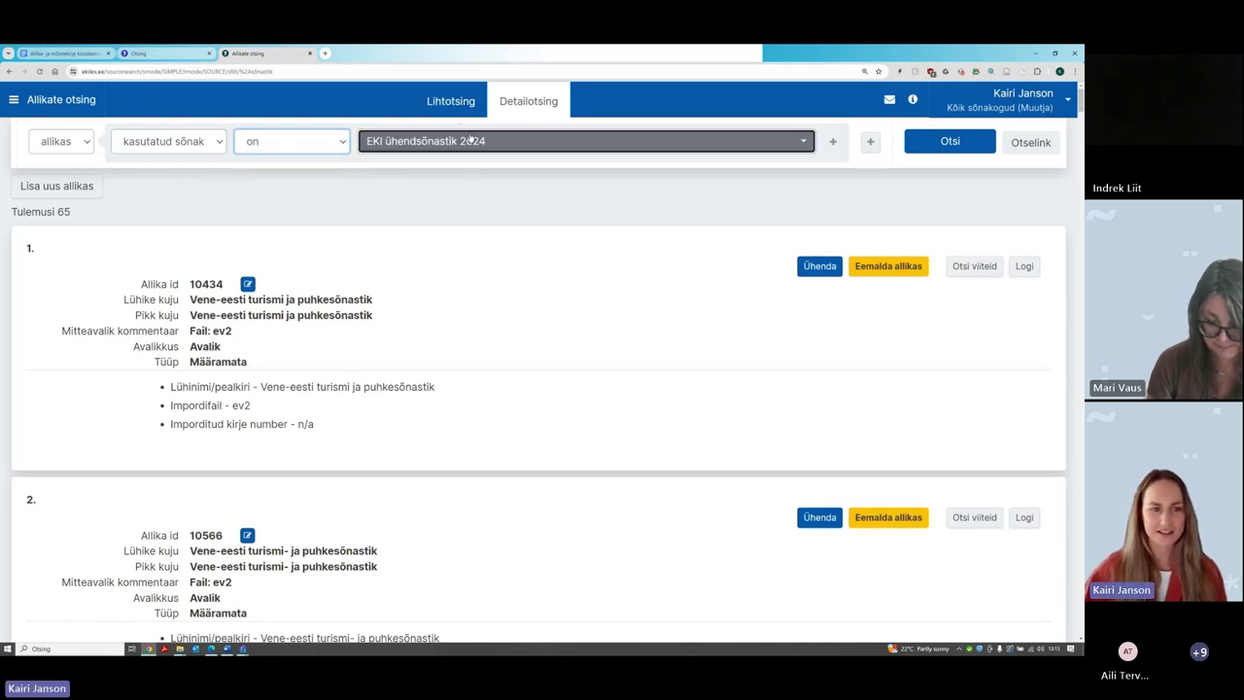
{"action": "left_click", "coordinate": [471, 141]}
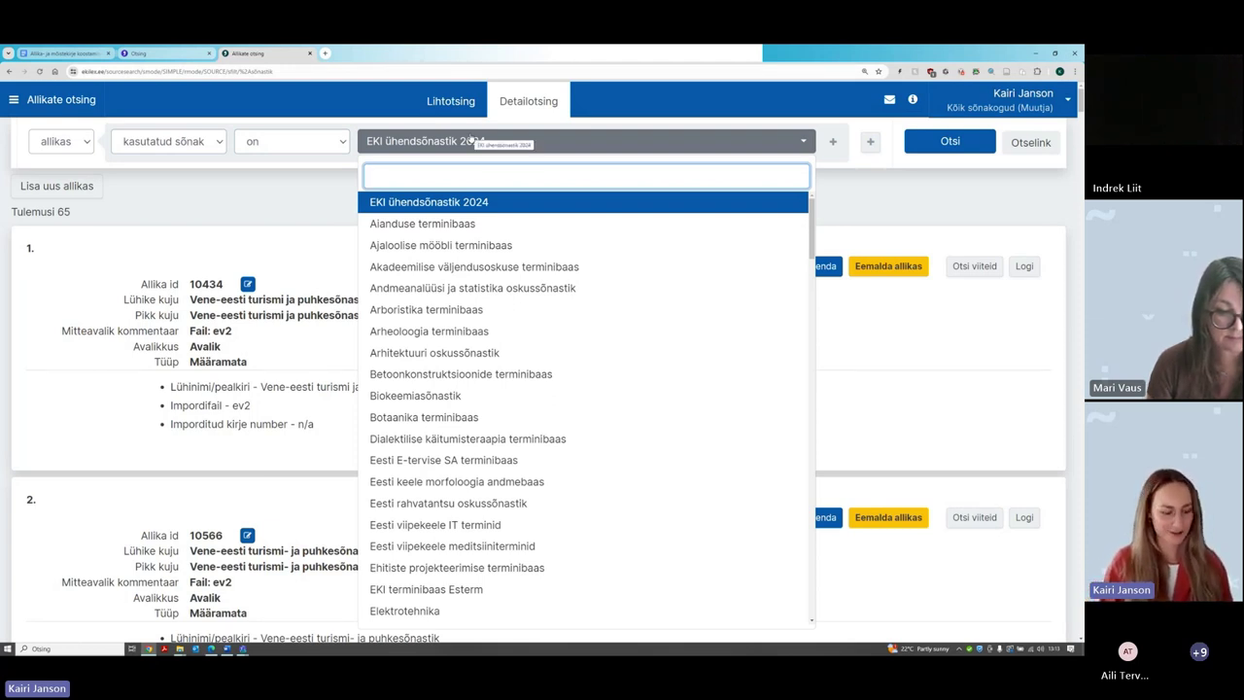
{"action": "type", "text": "tea"}
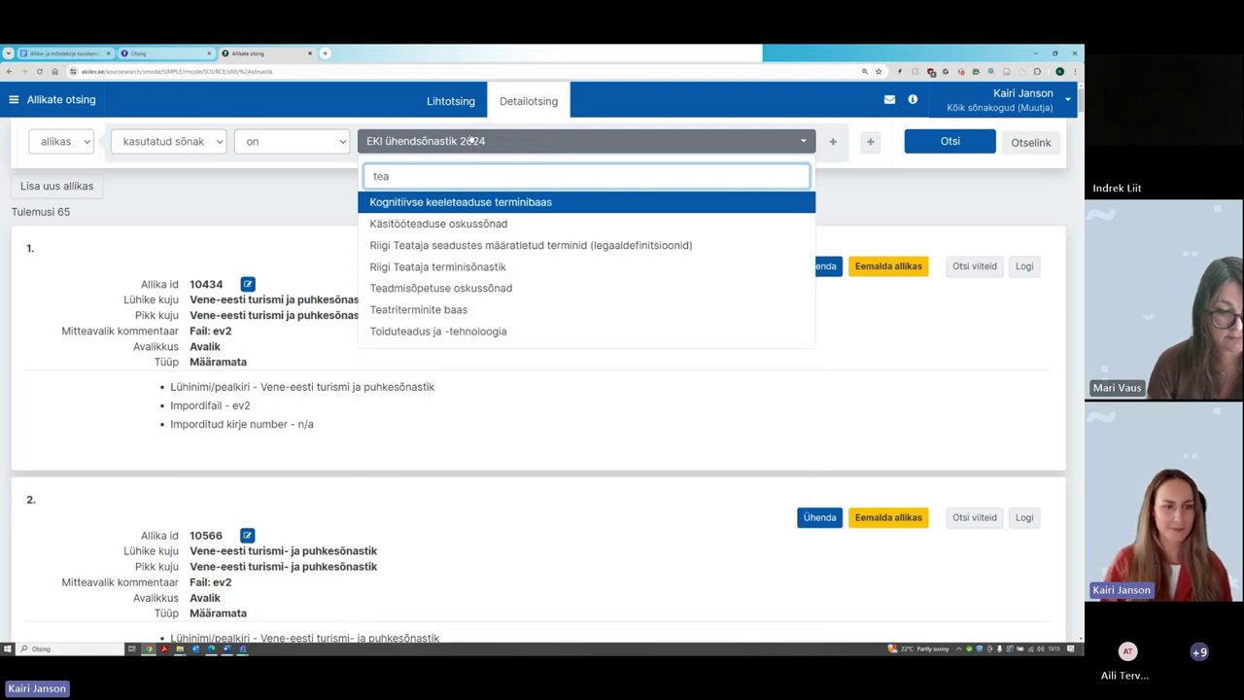
{"action": "type", "text": "tri"}
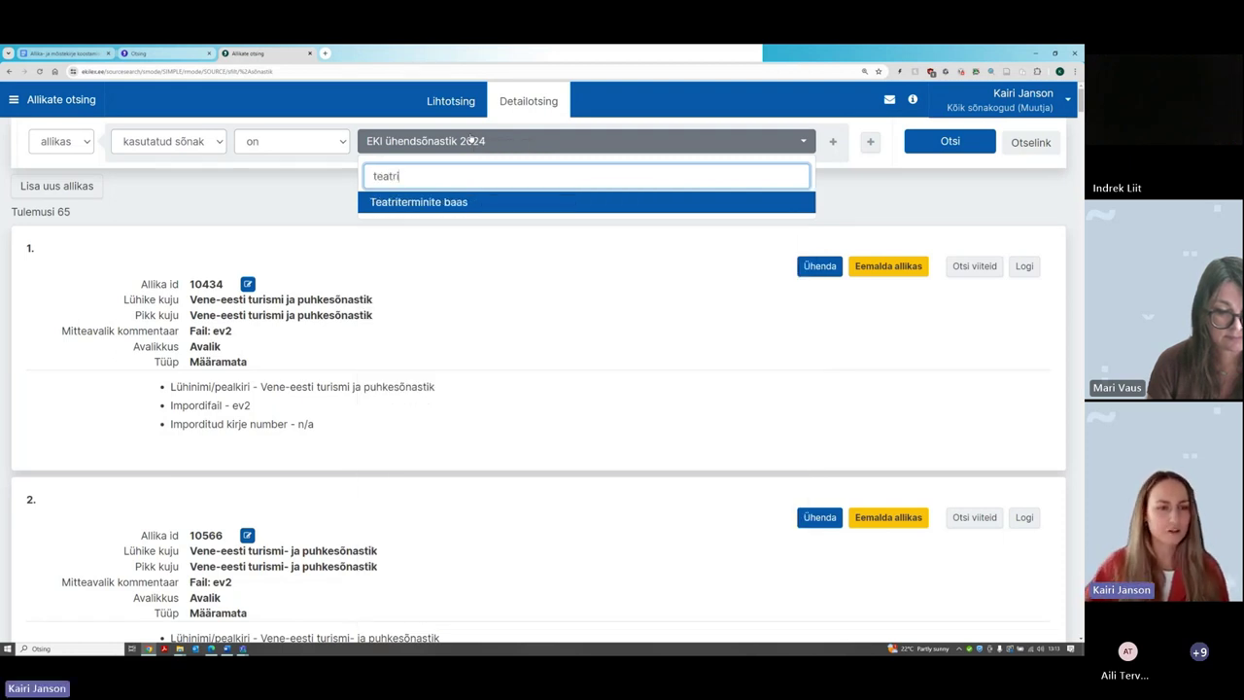
{"action": "left_click", "coordinate": [396, 203]}
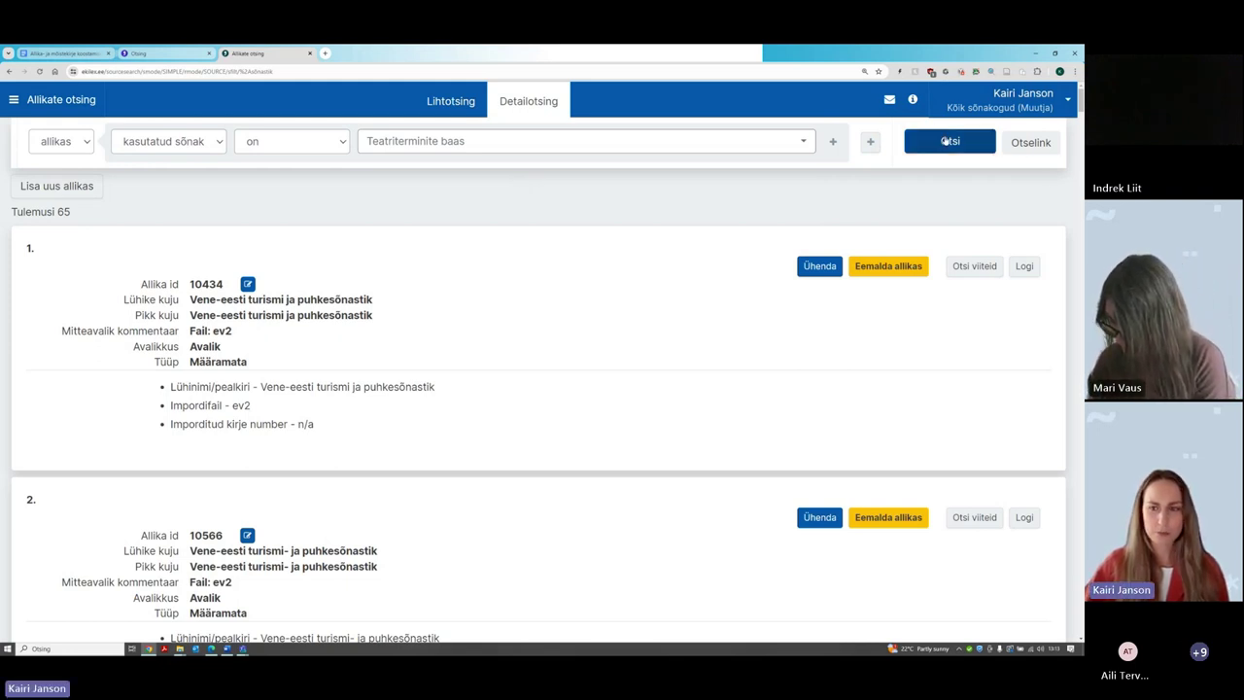
{"action": "left_click", "coordinate": [945, 141]}
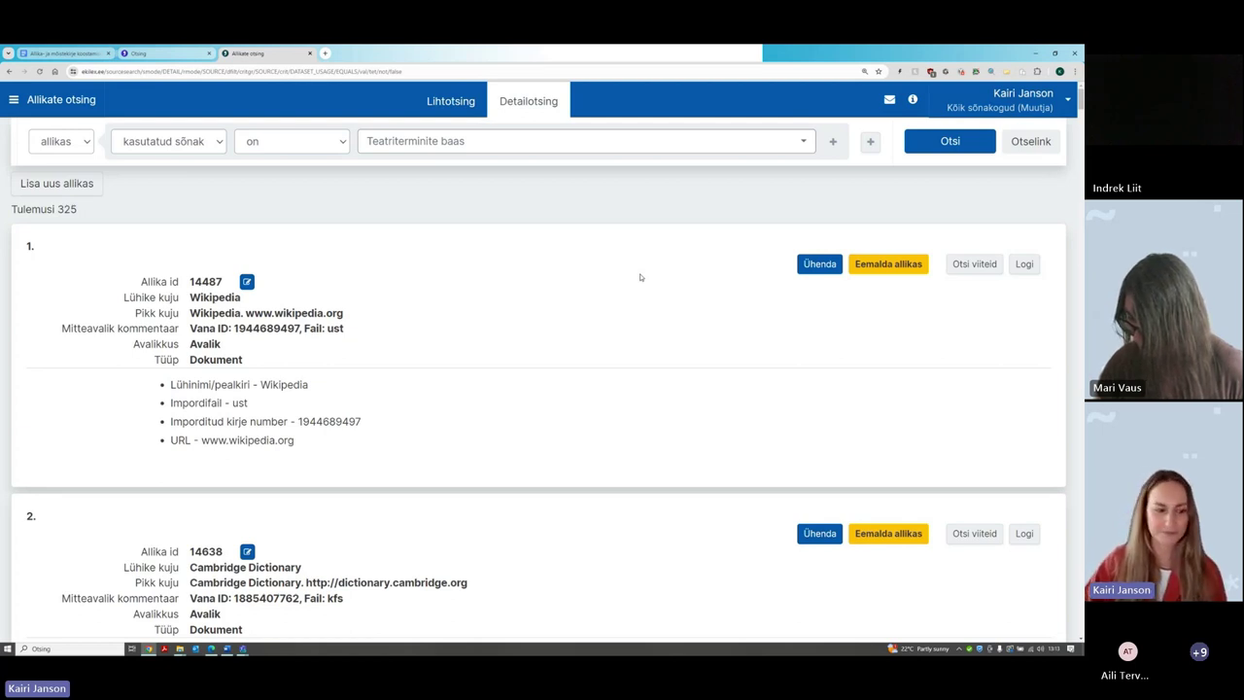
{"action": "scroll", "coordinate": [512, 360], "scroll_direction": "down", "scroll_amount": 10}
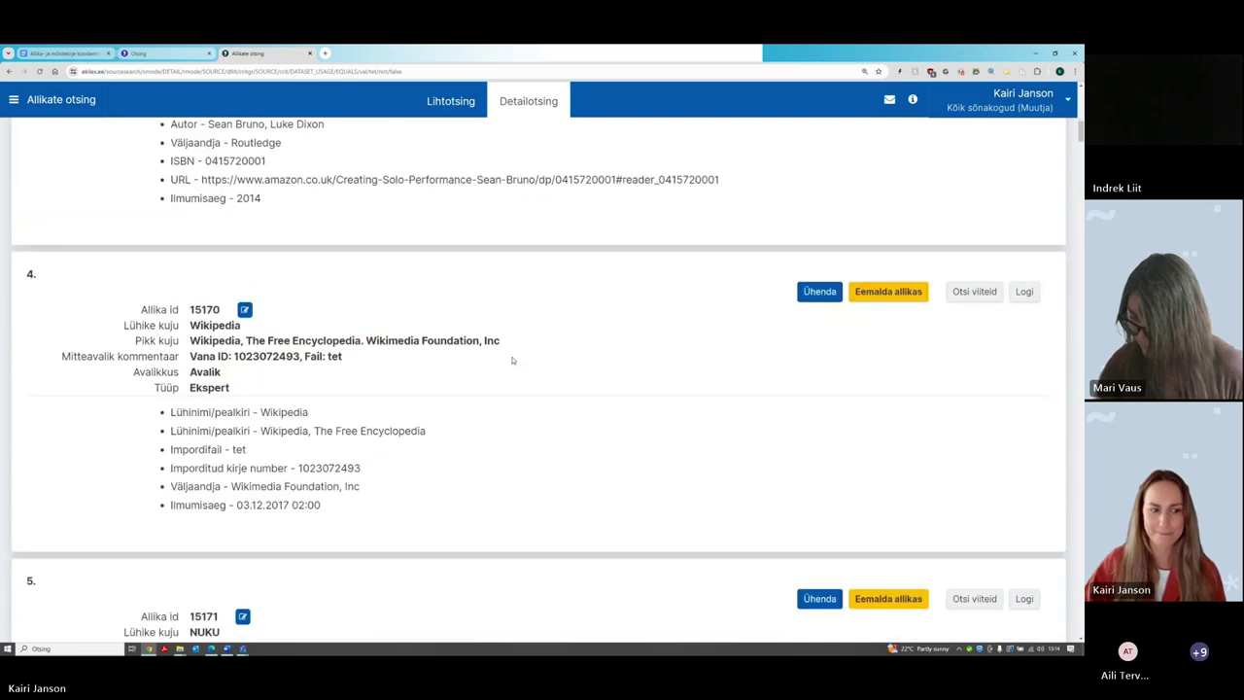
{"action": "scroll", "coordinate": [512, 361], "scroll_direction": "down", "scroll_amount": 3}
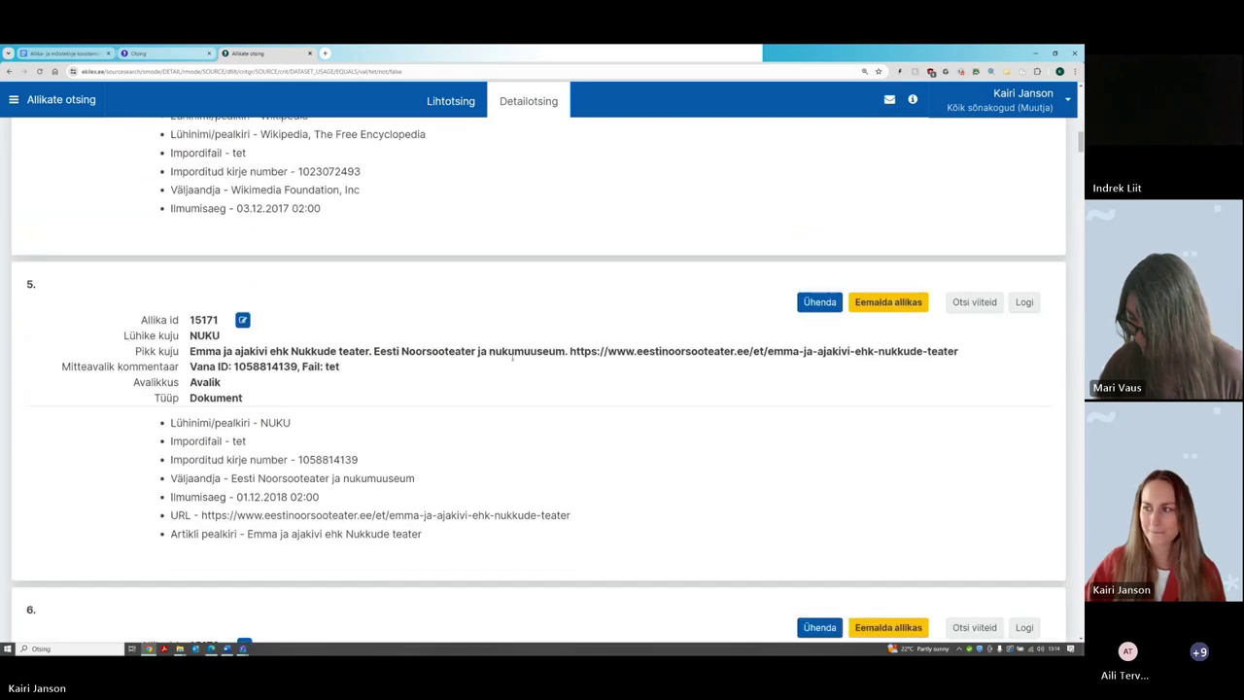
{"action": "scroll", "coordinate": [513, 358], "scroll_direction": "down", "scroll_amount": 1}
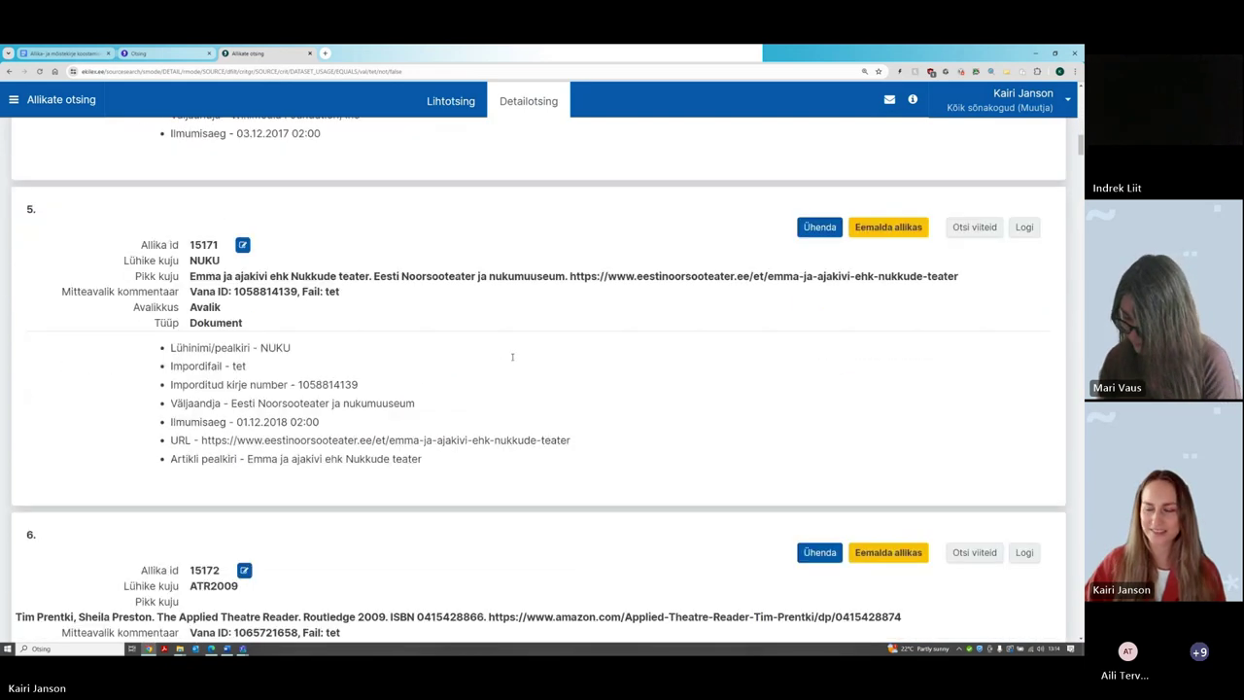
{"action": "scroll", "coordinate": [529, 375], "scroll_direction": "up", "scroll_amount": 10}
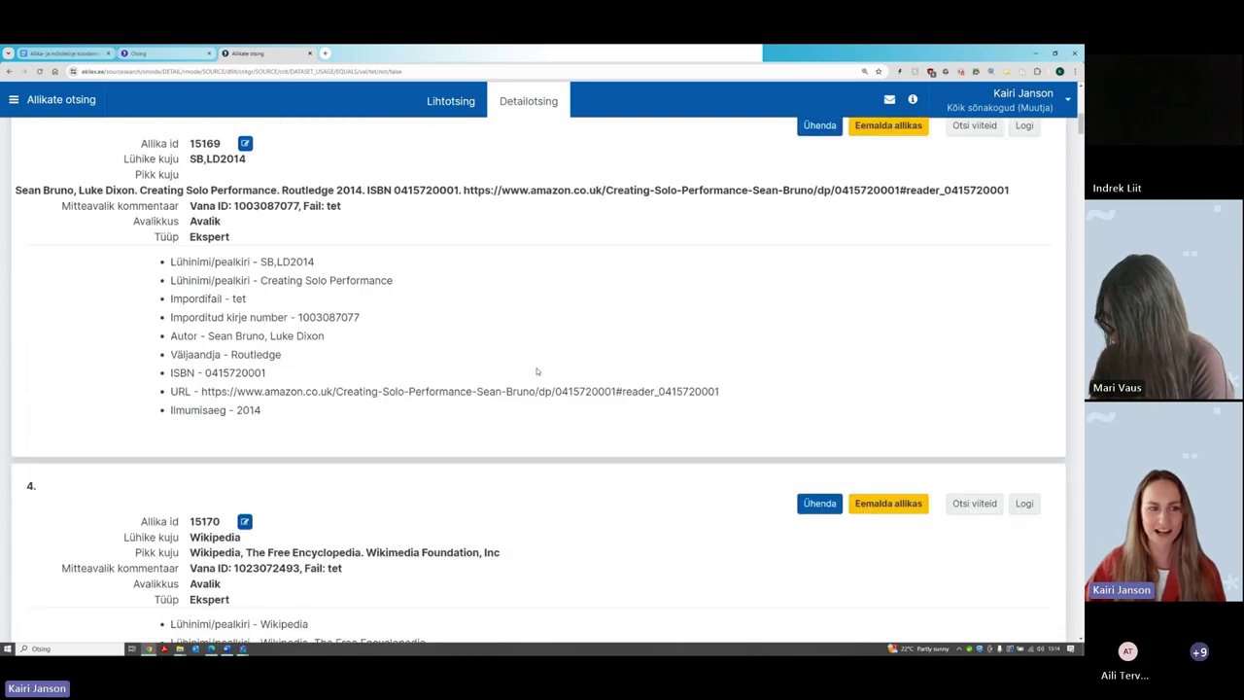
{"action": "scroll", "coordinate": [539, 370], "scroll_direction": "up", "scroll_amount": 2}
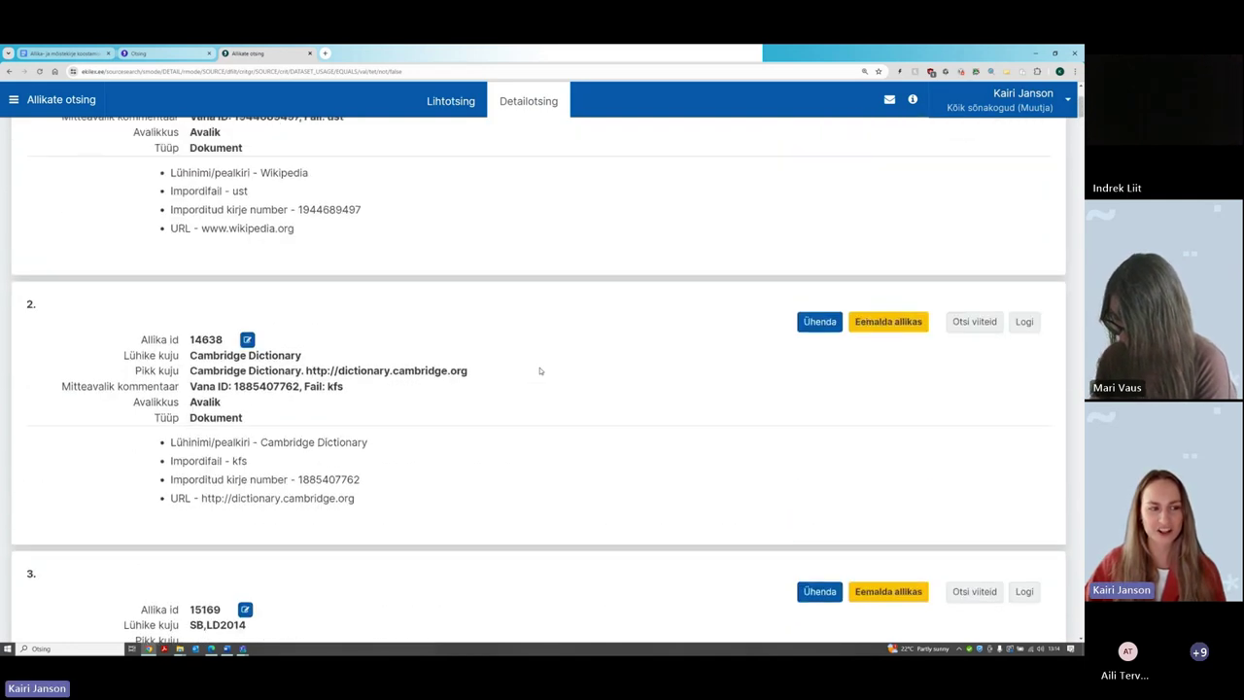
{"action": "scroll", "coordinate": [542, 375], "scroll_direction": "down", "scroll_amount": 6}
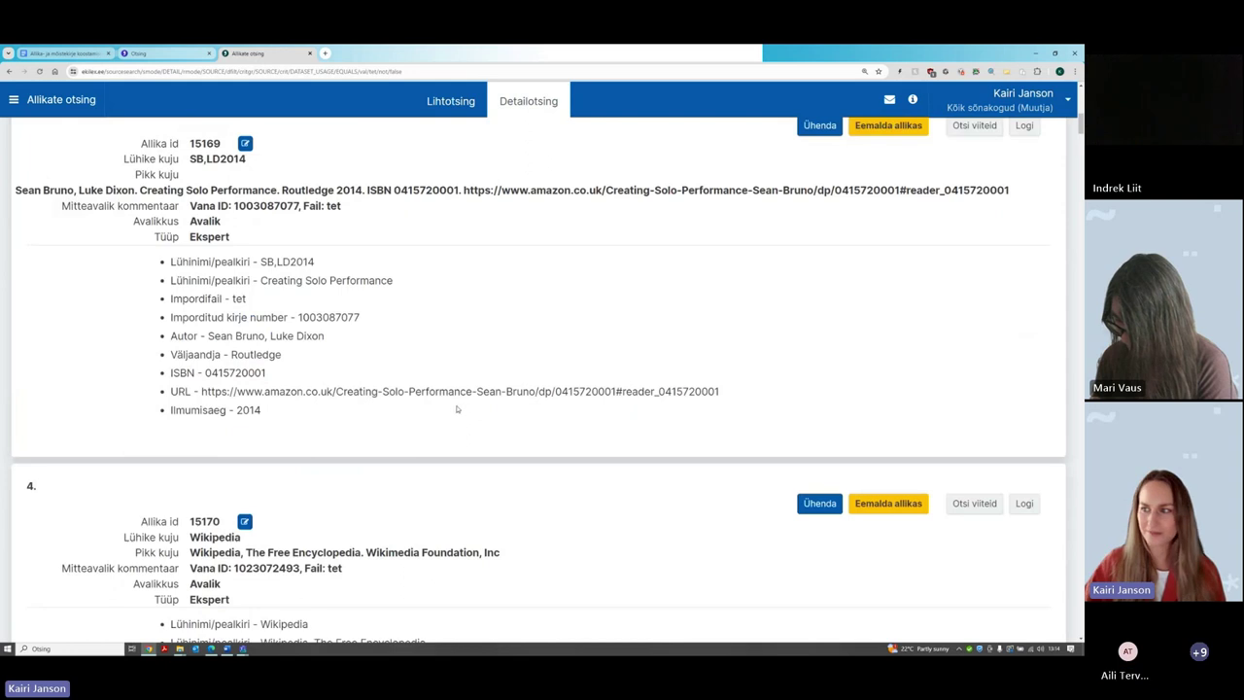
{"action": "scroll", "coordinate": [458, 404], "scroll_direction": "up", "scroll_amount": 8}
{"action": "left_click_drag", "start_coordinate": [77, 209], "coordinate": [57, 209]}
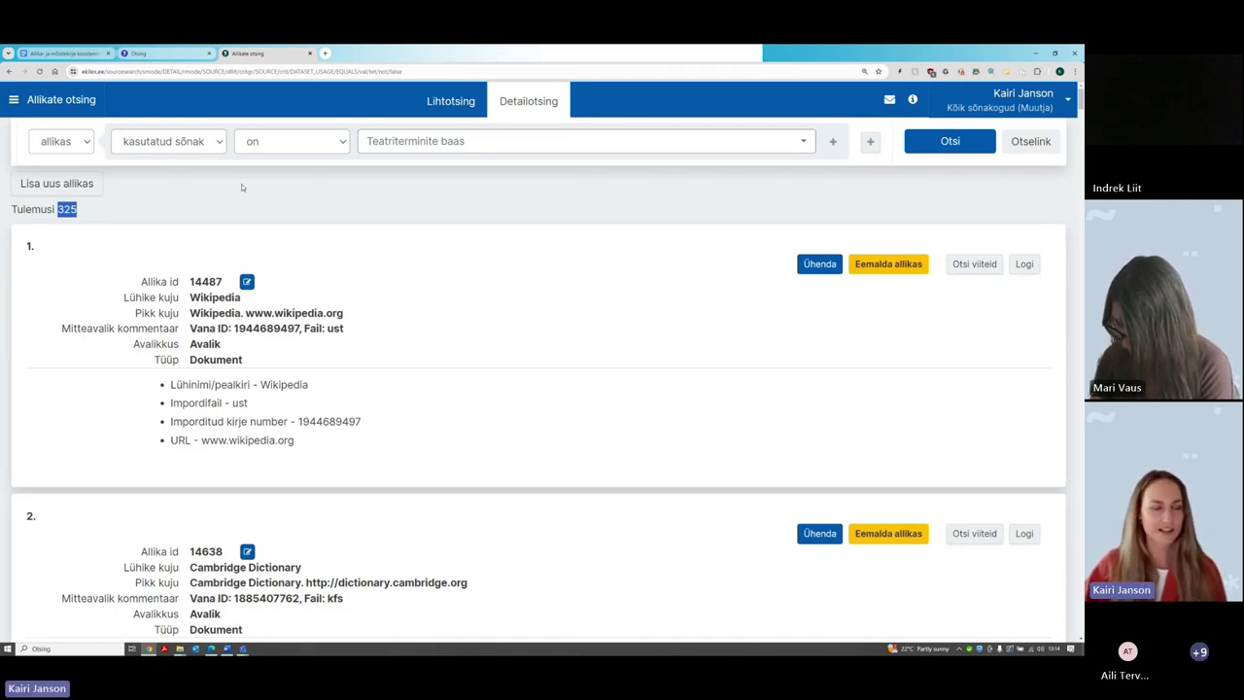
Set the source condition to looja › on › the current user's name and run the search
{"action": "left_click", "coordinate": [75, 143]}
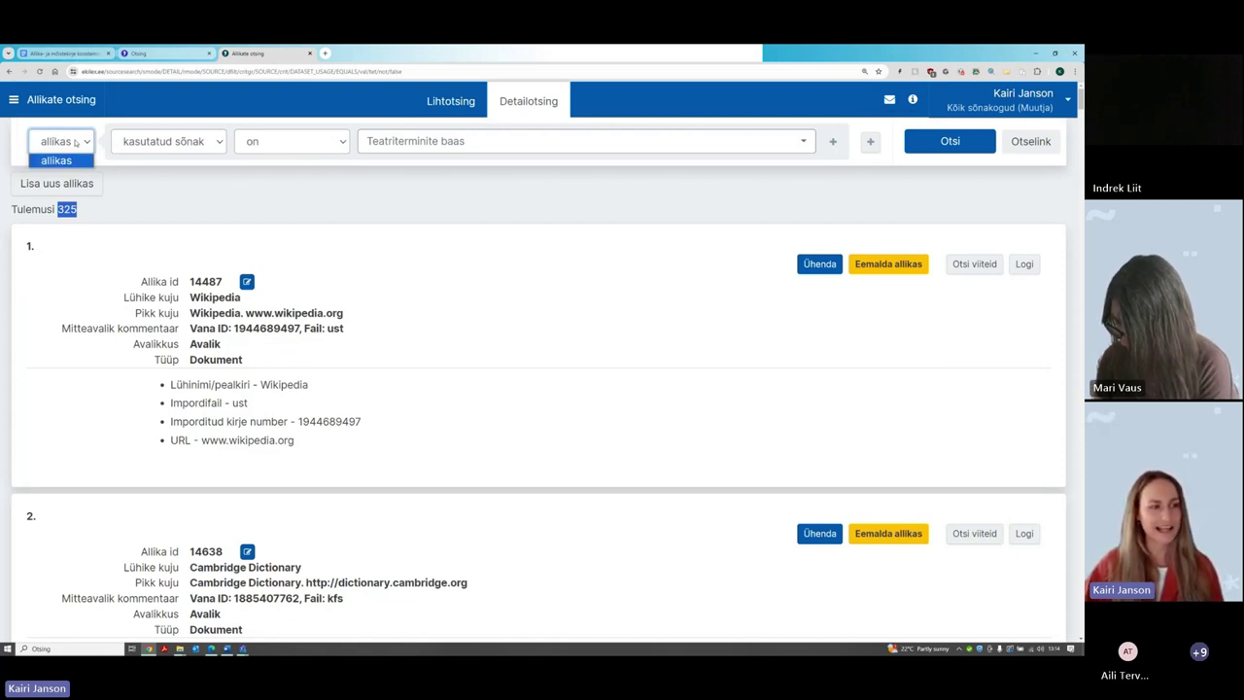
{"action": "left_click", "coordinate": [76, 143]}
{"action": "left_click", "coordinate": [137, 146]}
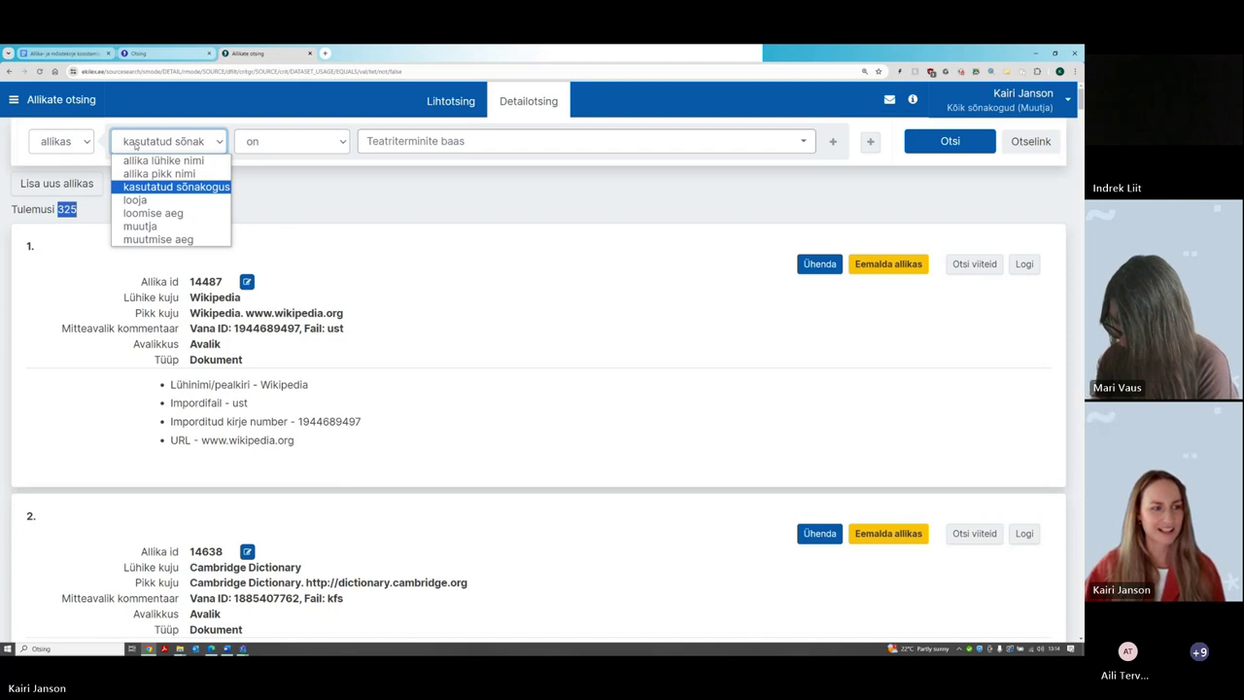
{"action": "left_click", "coordinate": [149, 201]}
{"action": "left_click", "coordinate": [316, 144]}
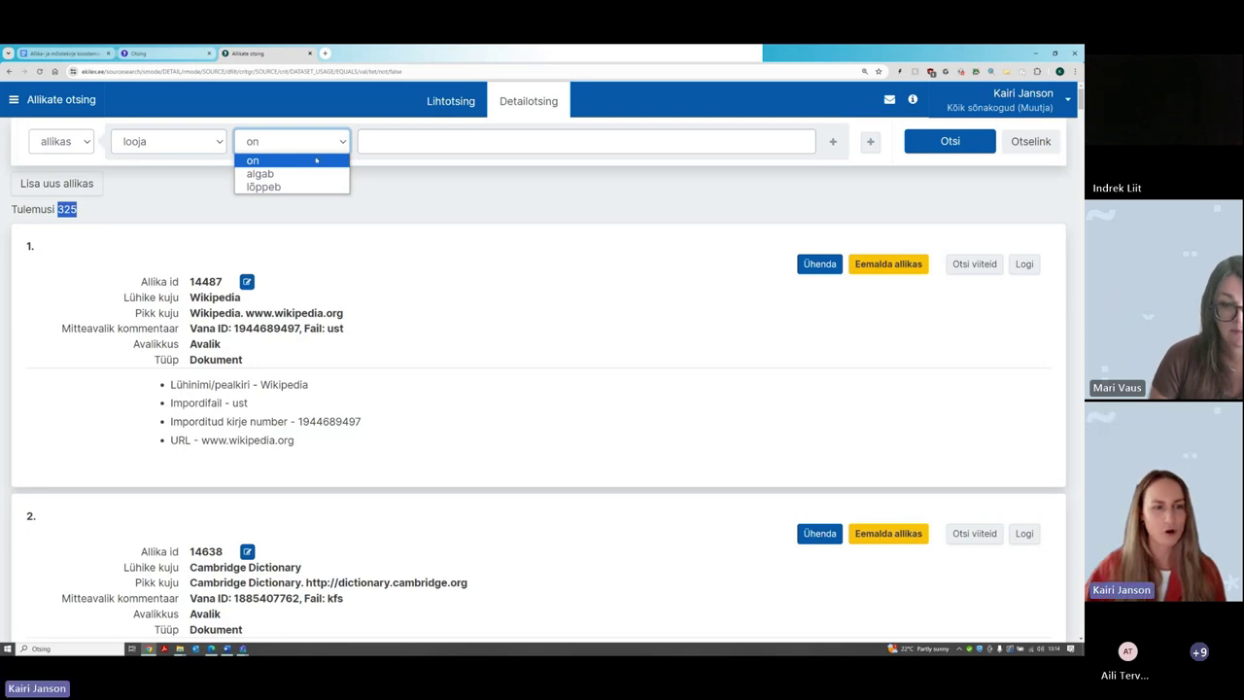
{"action": "left_click", "coordinate": [316, 159]}
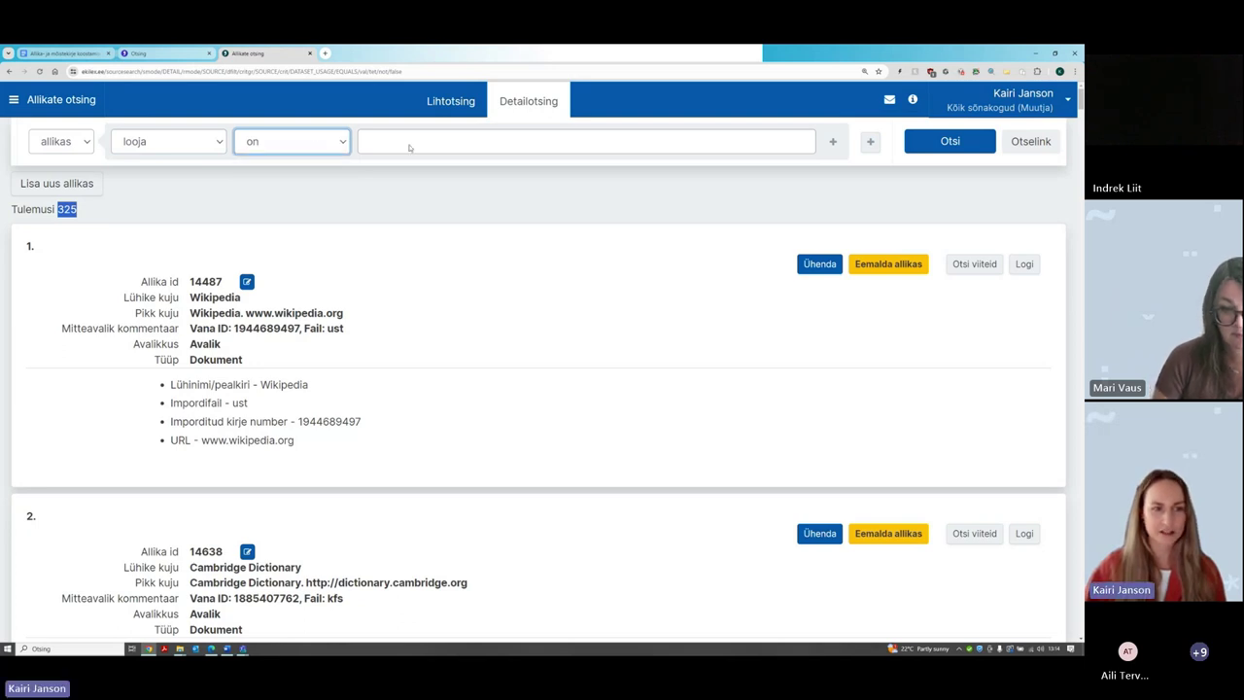
{"action": "left_click", "coordinate": [472, 142]}
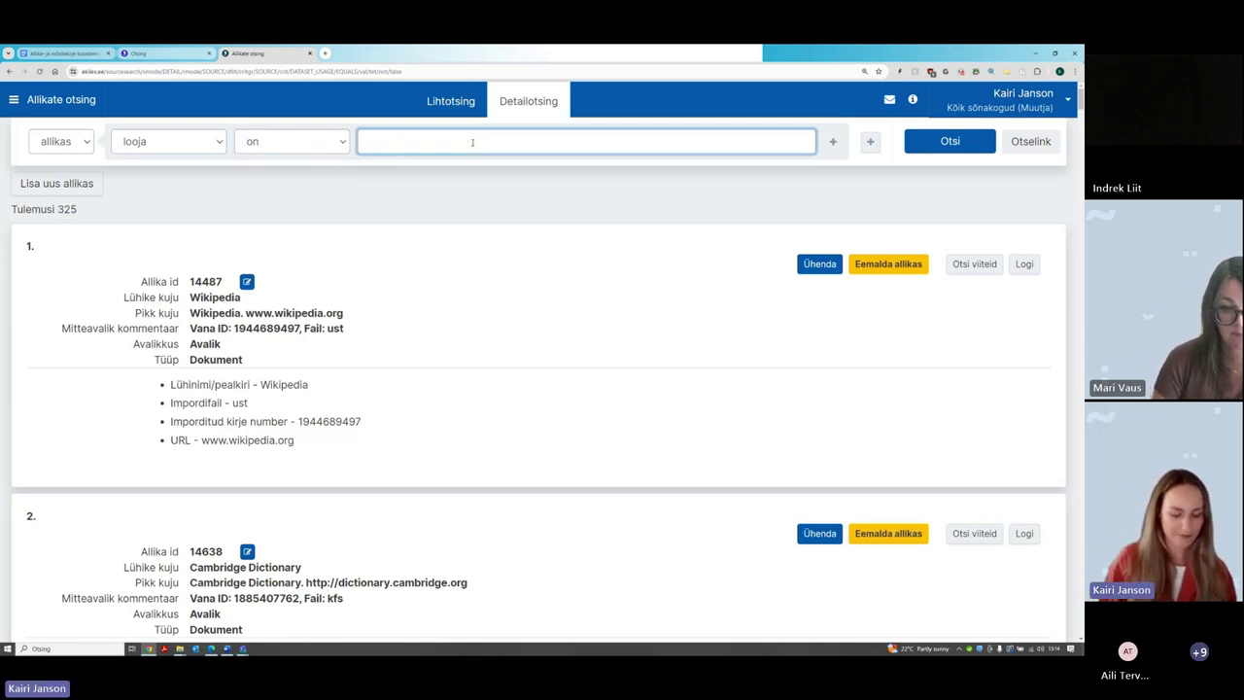
{"action": "type", "text": "Kairi Janson"}
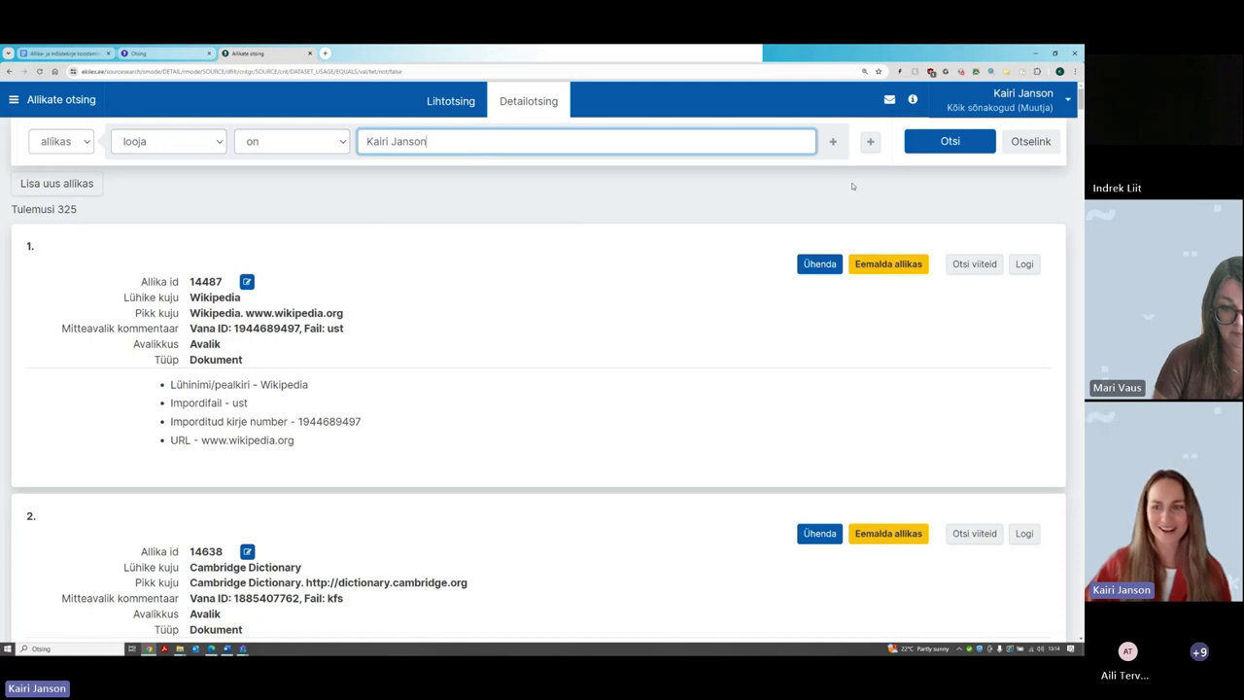
{"action": "left_click", "coordinate": [952, 154]}
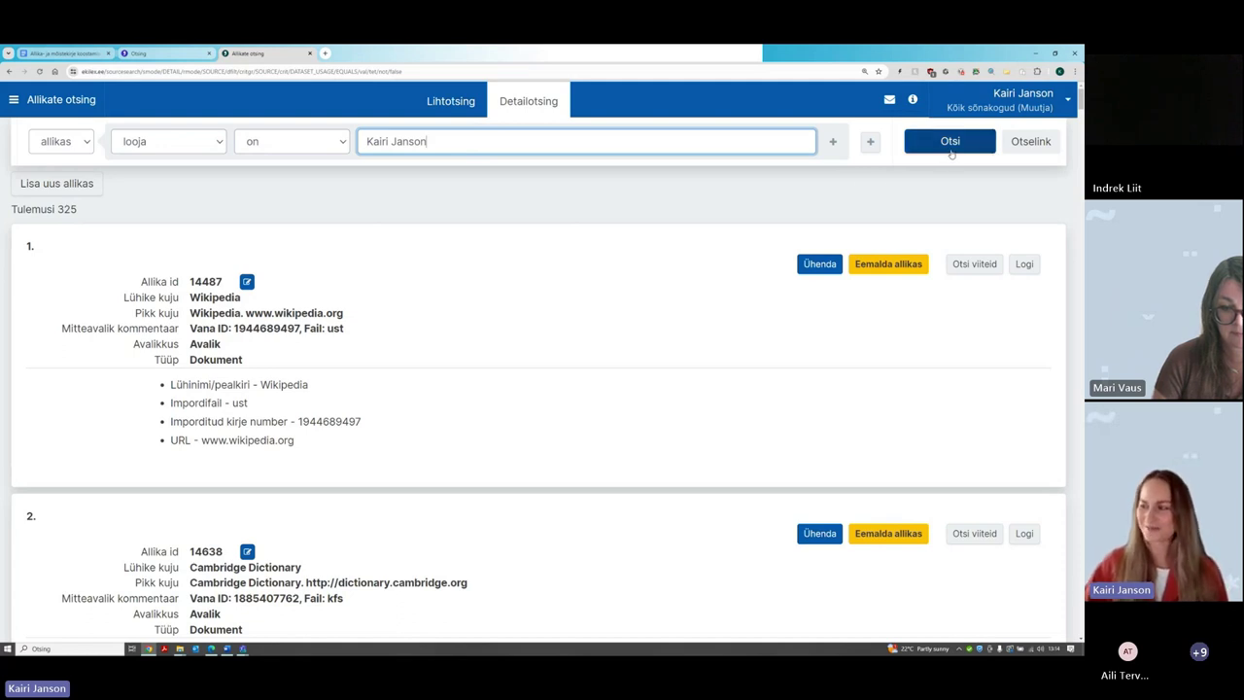
{"action": "left_click", "coordinate": [952, 152]}
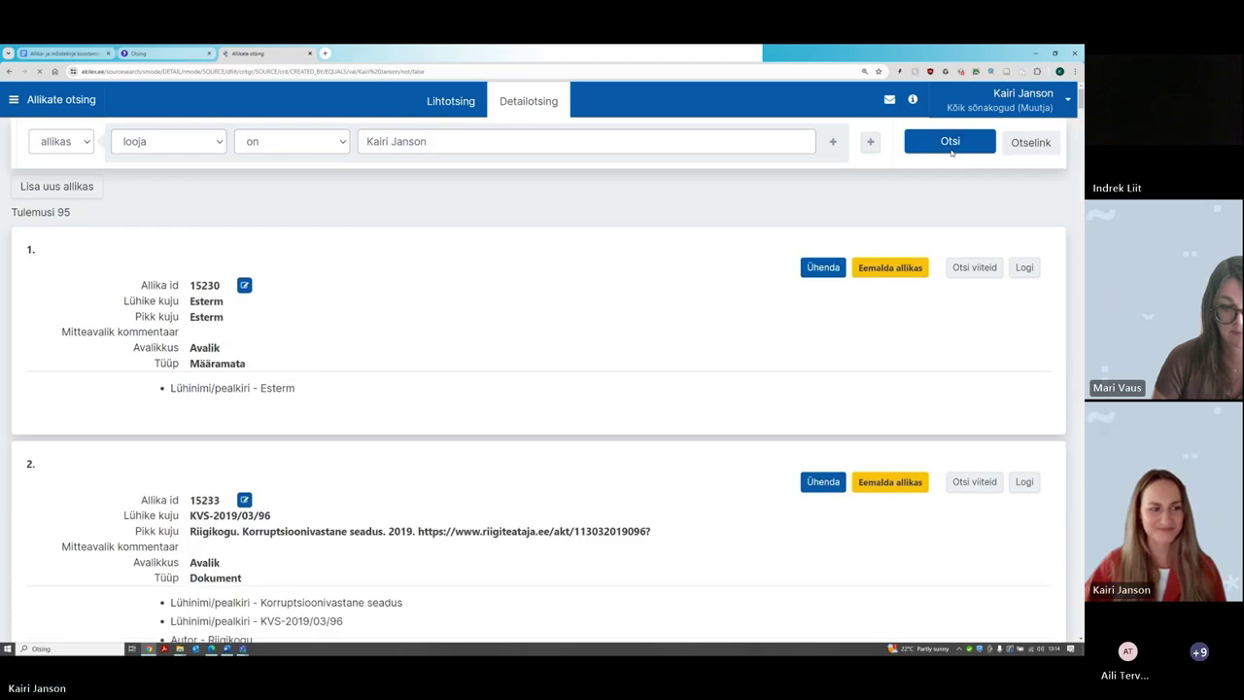
Scroll through the 95 sources created by the user, starting with Esterm
{"action": "scroll", "coordinate": [182, 291], "scroll_direction": "down", "scroll_amount": 3}
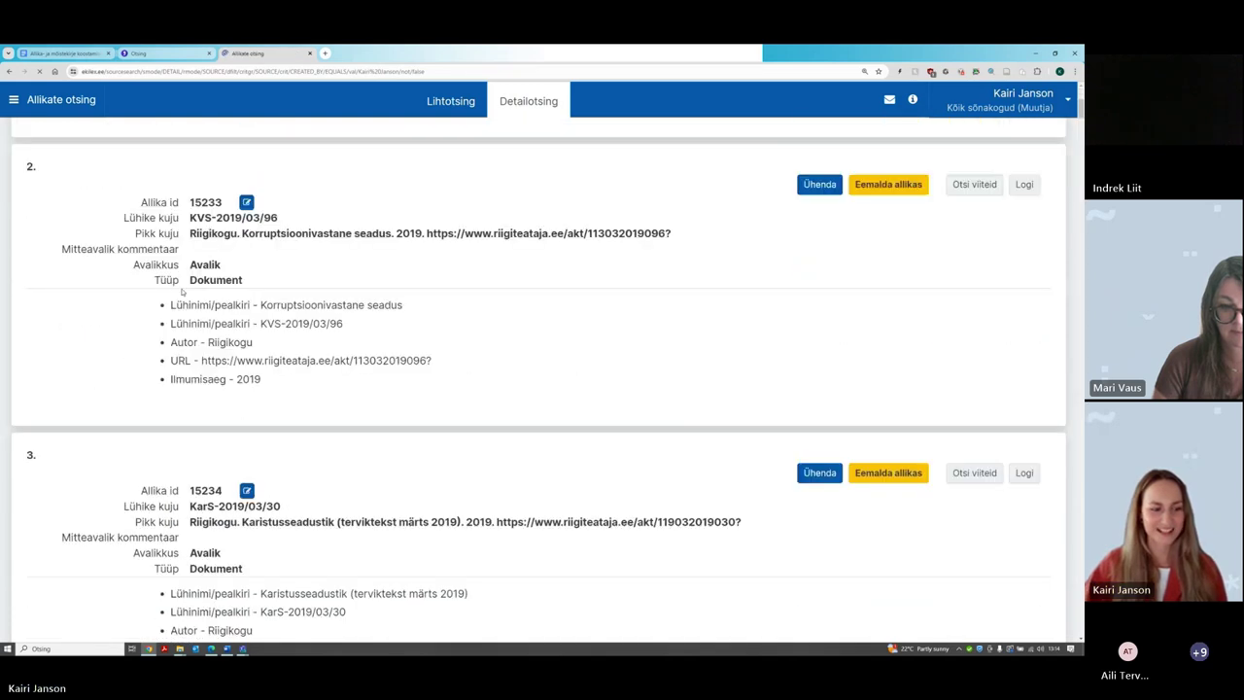
{"action": "scroll", "coordinate": [182, 292], "scroll_direction": "down", "scroll_amount": 5}
{"action": "scroll", "coordinate": [175, 302], "scroll_direction": "up", "scroll_amount": 7}
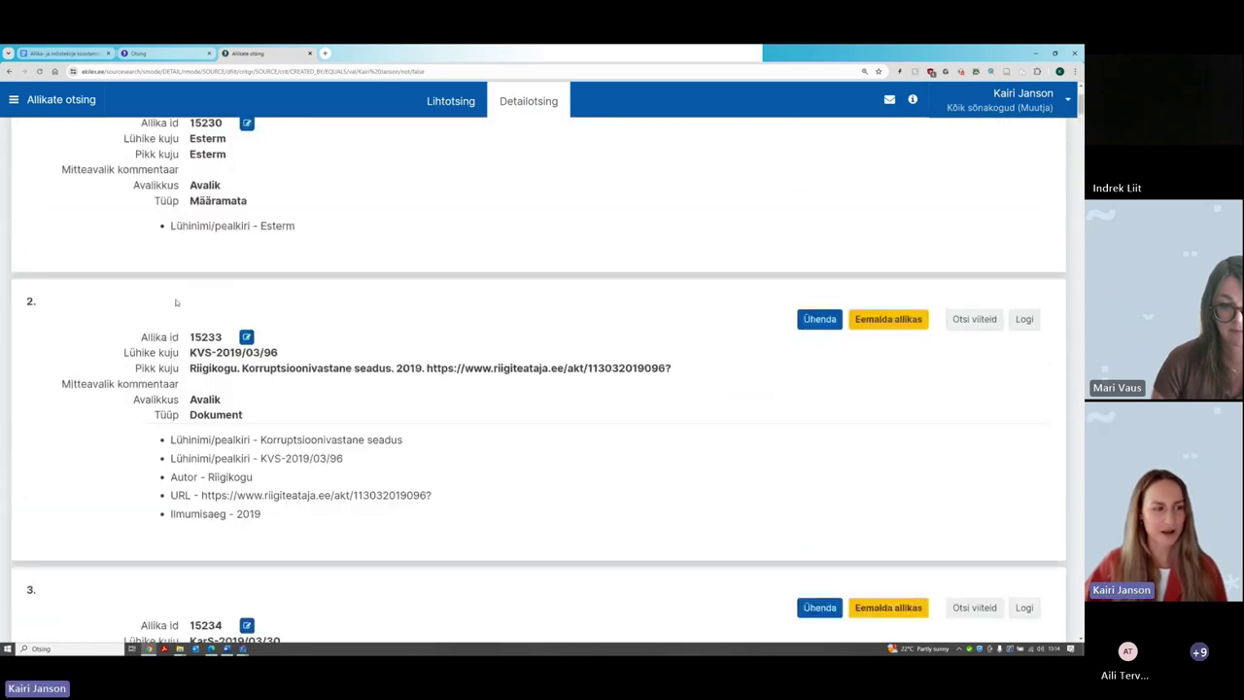
{"action": "scroll", "coordinate": [176, 302], "scroll_direction": "up", "scroll_amount": 3}
{"action": "left_click_drag", "start_coordinate": [80, 214], "coordinate": [57, 216]}
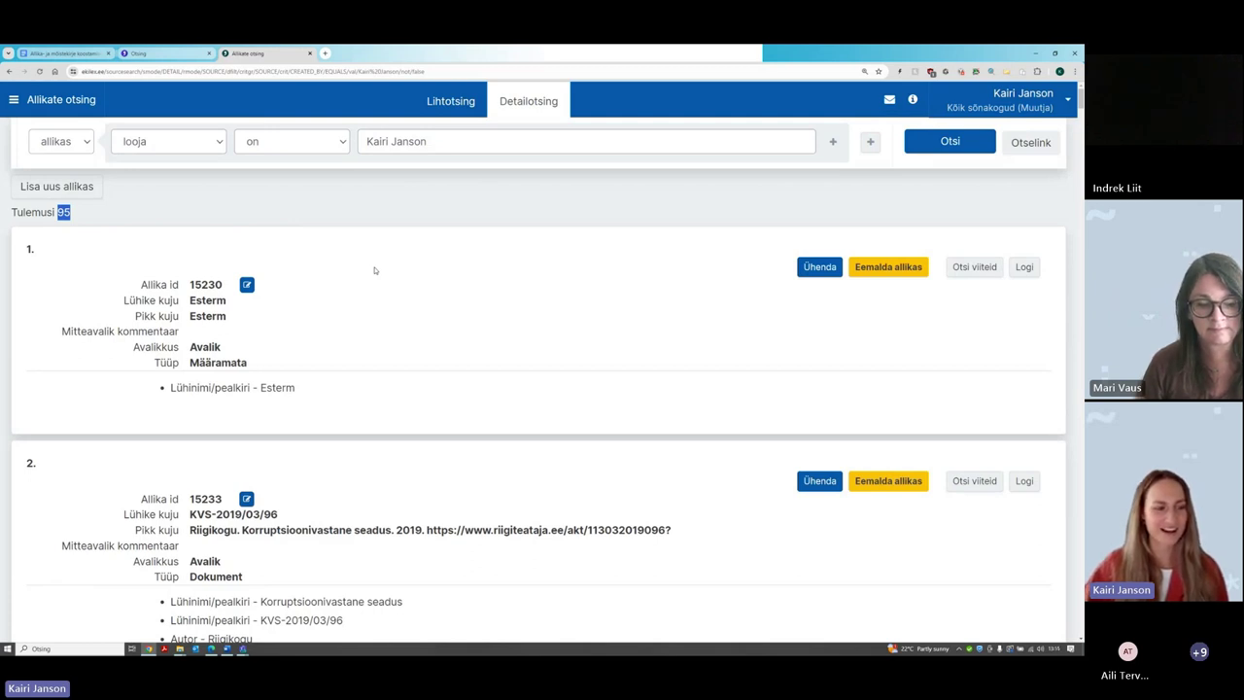
{"action": "scroll", "coordinate": [375, 270], "scroll_direction": "down", "scroll_amount": 2}
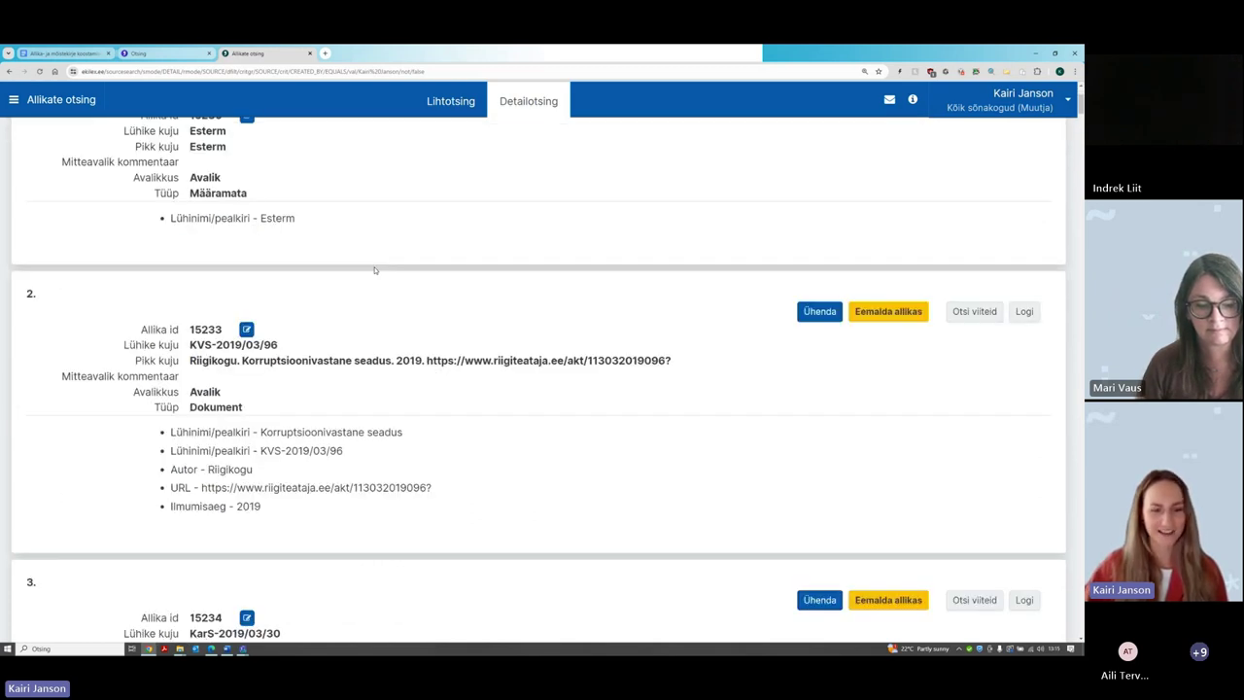
{"action": "scroll", "coordinate": [351, 282], "scroll_direction": "down", "scroll_amount": 2}
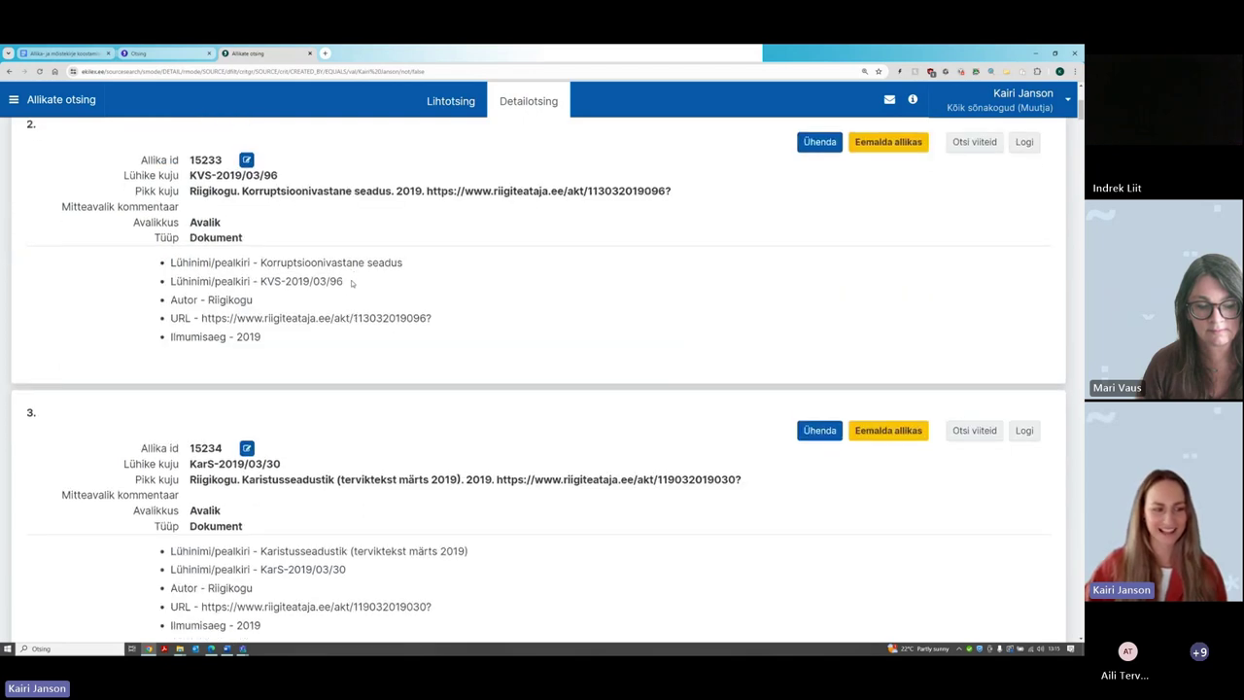
{"action": "scroll", "coordinate": [540, 418], "scroll_direction": "down", "scroll_amount": 2}
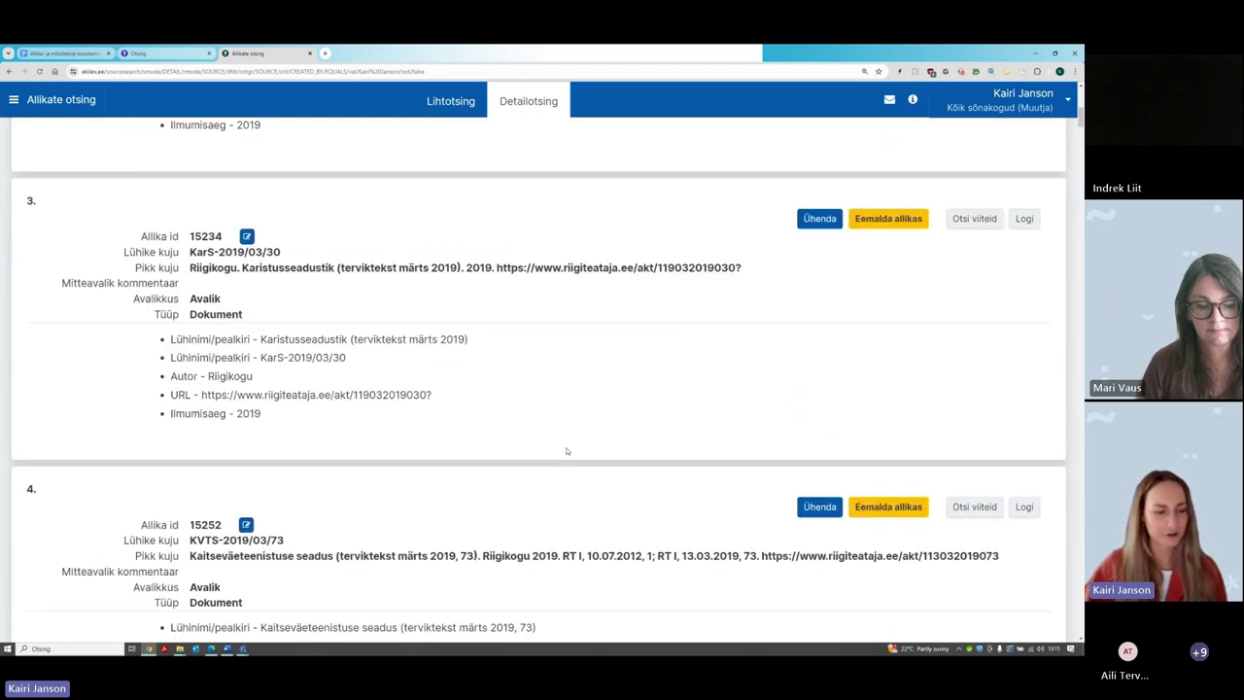
{"action": "scroll", "coordinate": [567, 450], "scroll_direction": "up", "scroll_amount": 6}
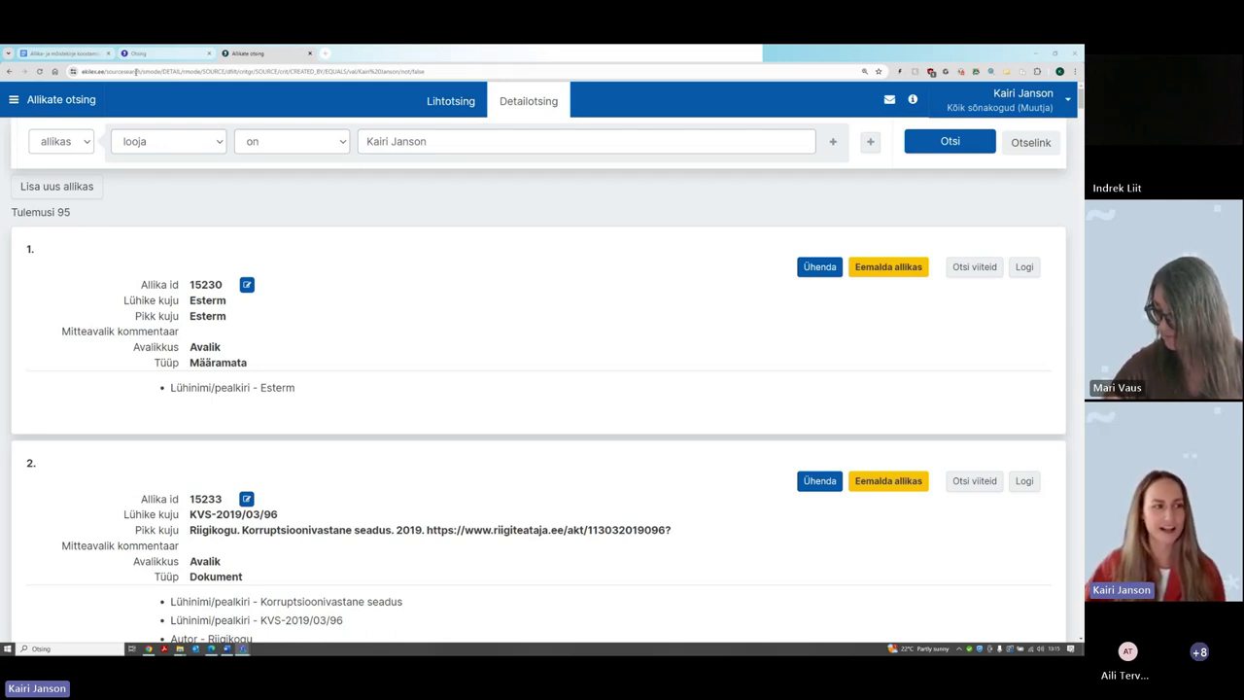
Copy the share link of the 'Allika- ja mõistekirje koostamise alusmaterjal' guide document
{"action": "left_click", "coordinate": [86, 53]}
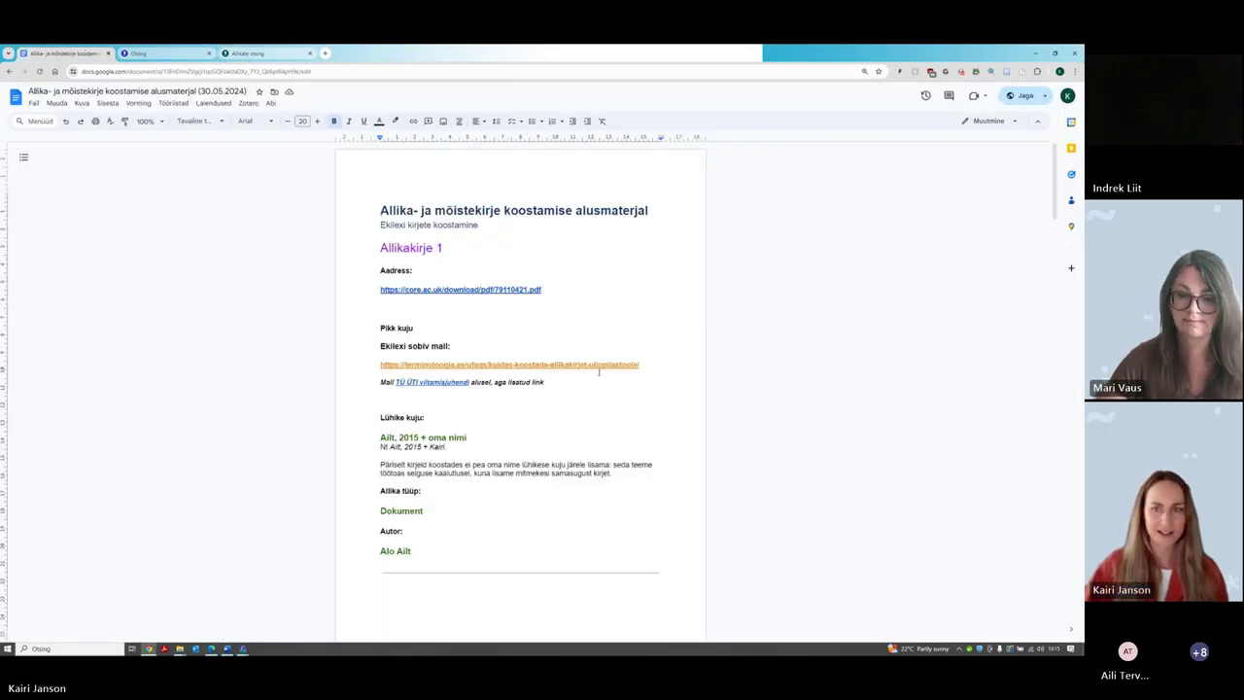
{"action": "left_click", "coordinate": [1036, 98]}
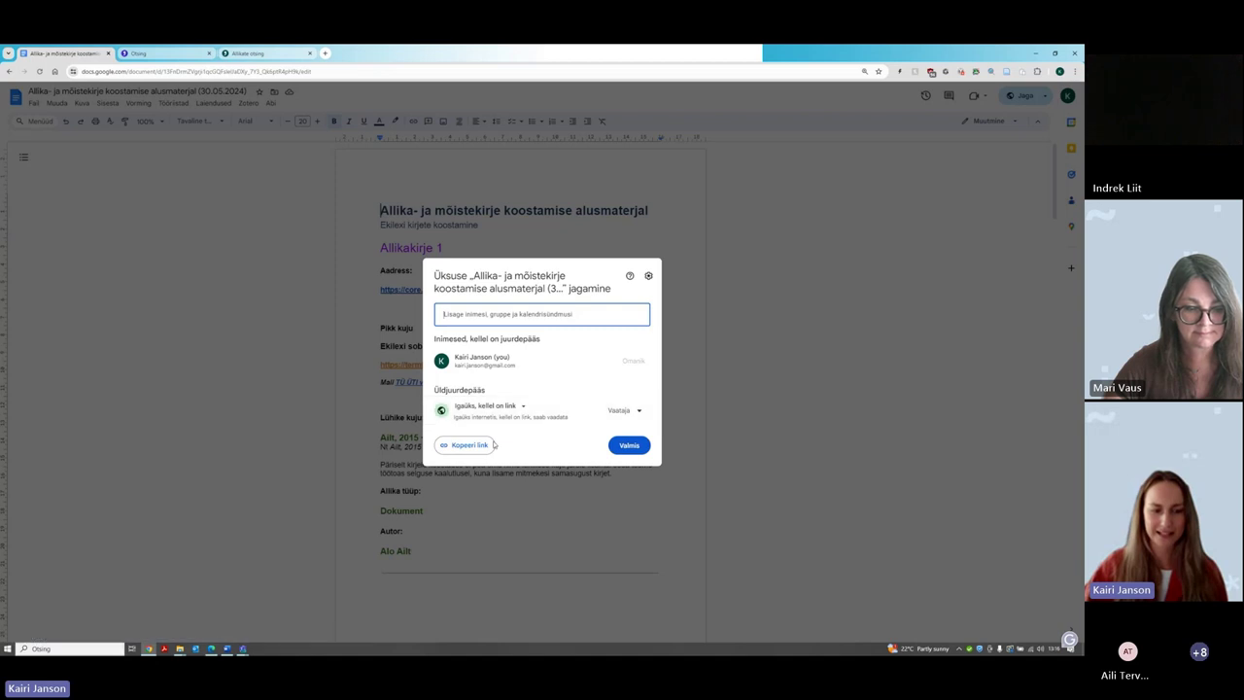
{"action": "left_click", "coordinate": [484, 446]}
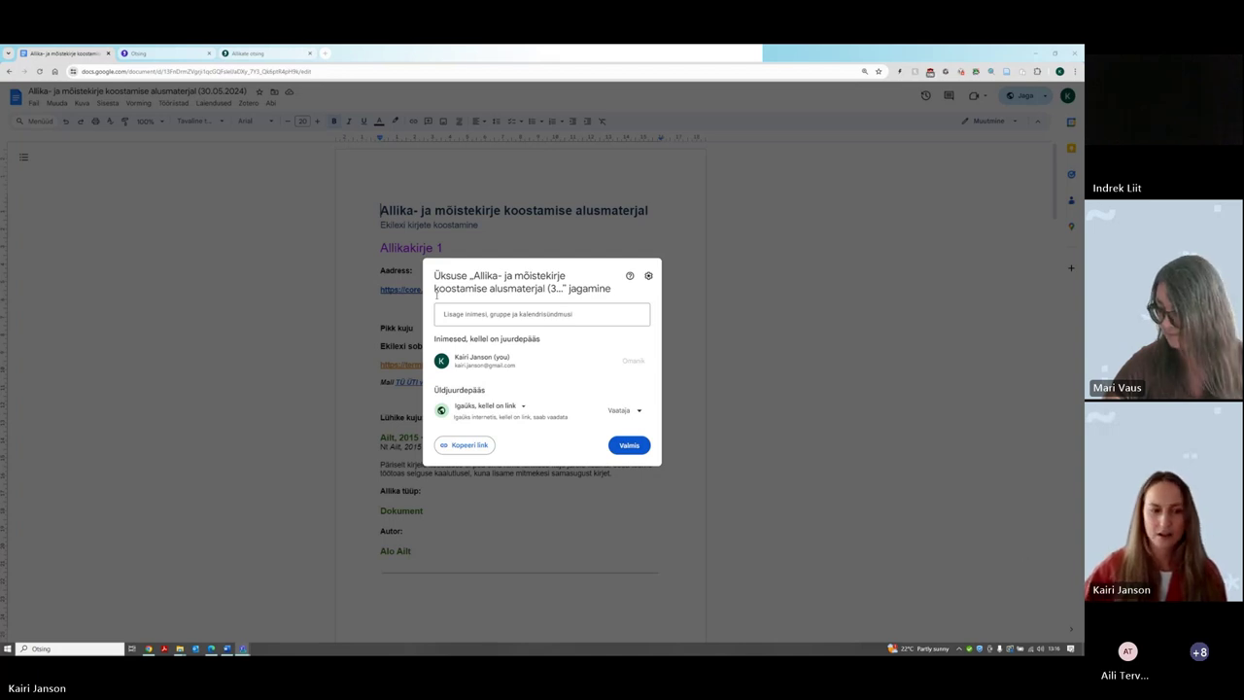
{"action": "left_click", "coordinate": [520, 278]}
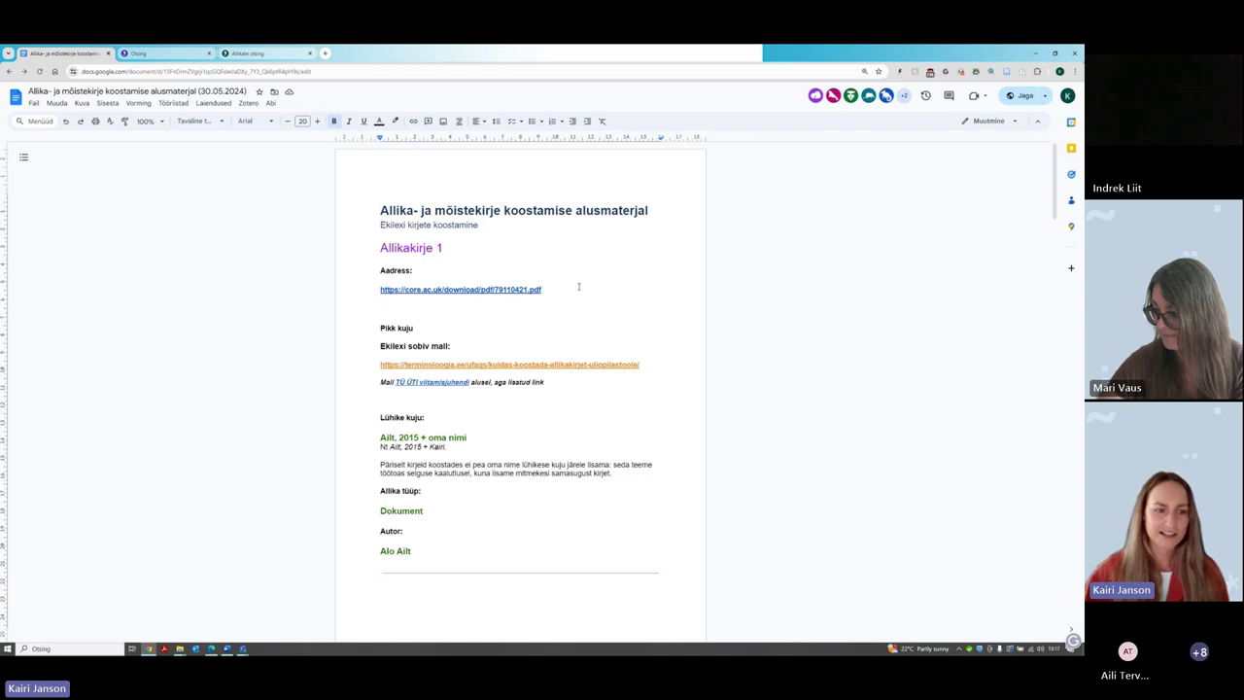
Scroll to Allikakirje 1, highlight its heading, and briefly zoom the page in and out
{"action": "scroll", "coordinate": [609, 312], "scroll_direction": "down", "scroll_amount": 4}
{"action": "scroll", "coordinate": [421, 378], "scroll_direction": "down", "scroll_amount": 8}
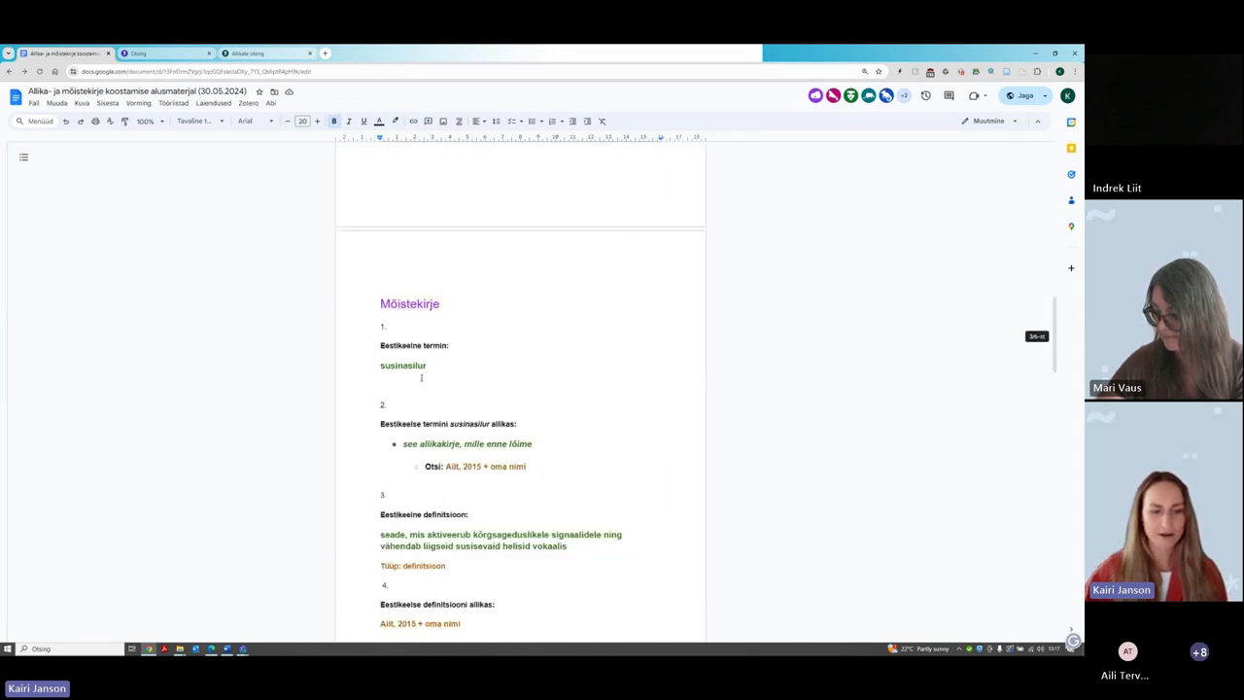
{"action": "scroll", "coordinate": [421, 378], "scroll_direction": "down", "scroll_amount": 4}
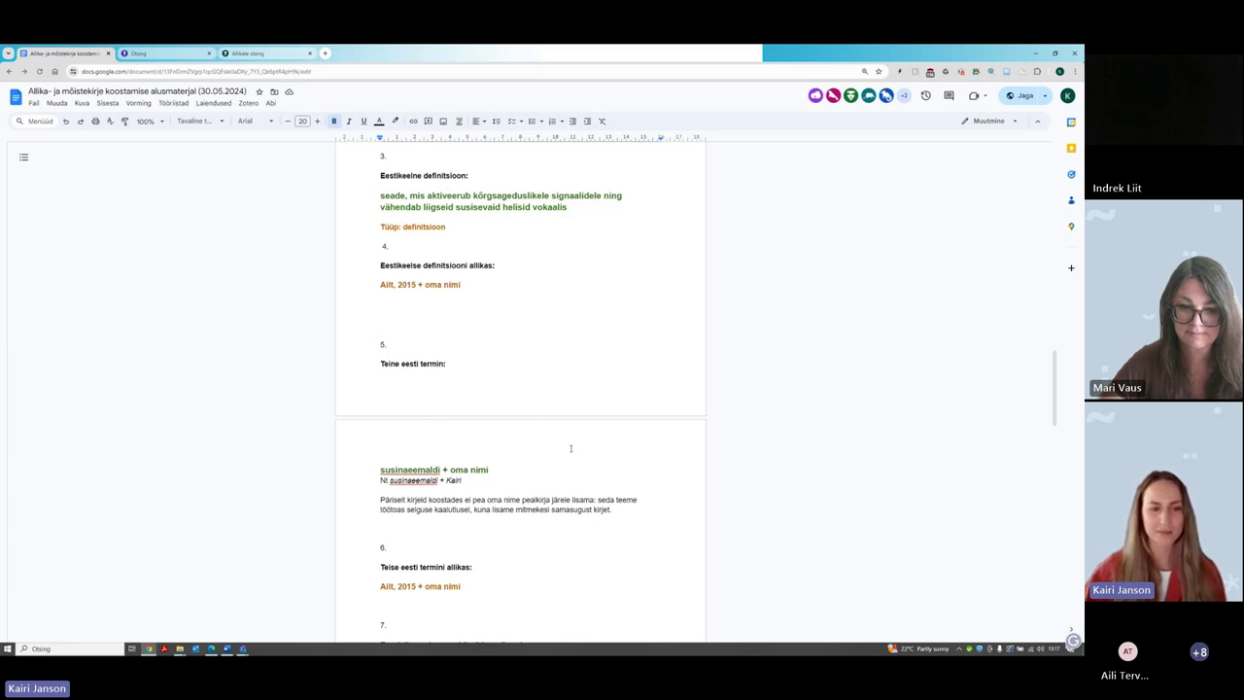
{"action": "scroll", "coordinate": [571, 457], "scroll_direction": "up", "scroll_amount": 5}
{"action": "scroll", "coordinate": [571, 493], "scroll_direction": "up", "scroll_amount": 2}
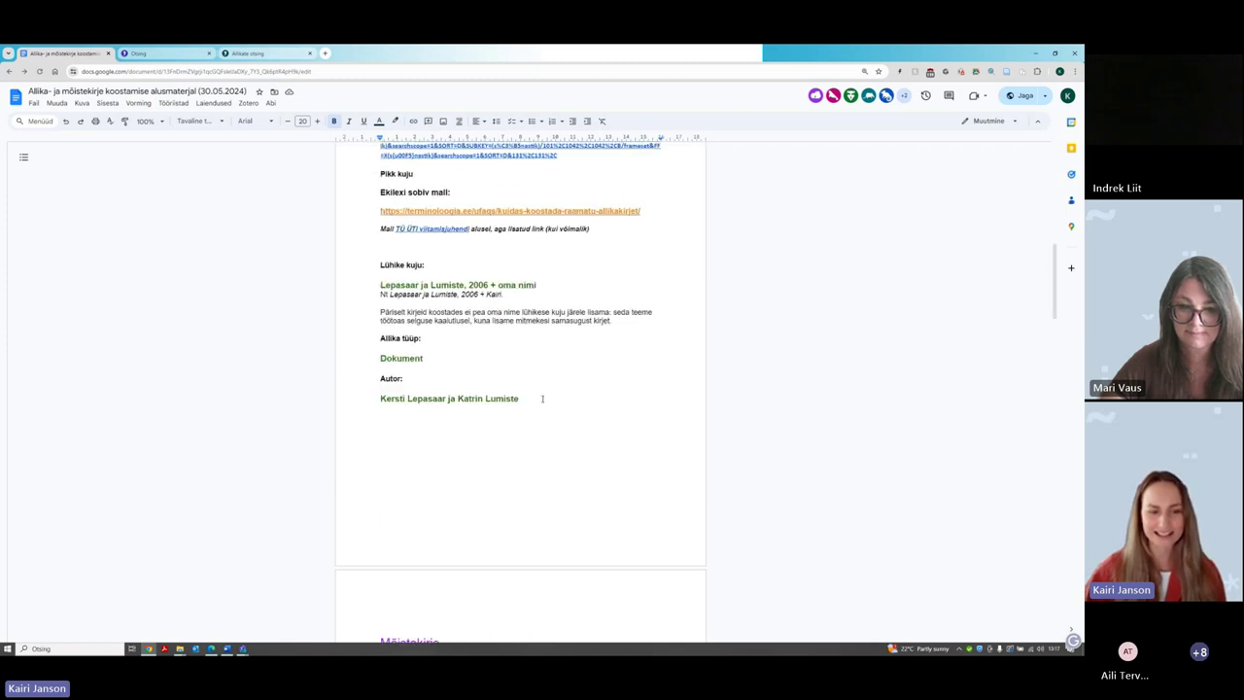
{"action": "scroll", "coordinate": [542, 398], "scroll_direction": "up", "scroll_amount": 3}
{"action": "scroll", "coordinate": [543, 399], "scroll_direction": "down", "scroll_amount": 2}
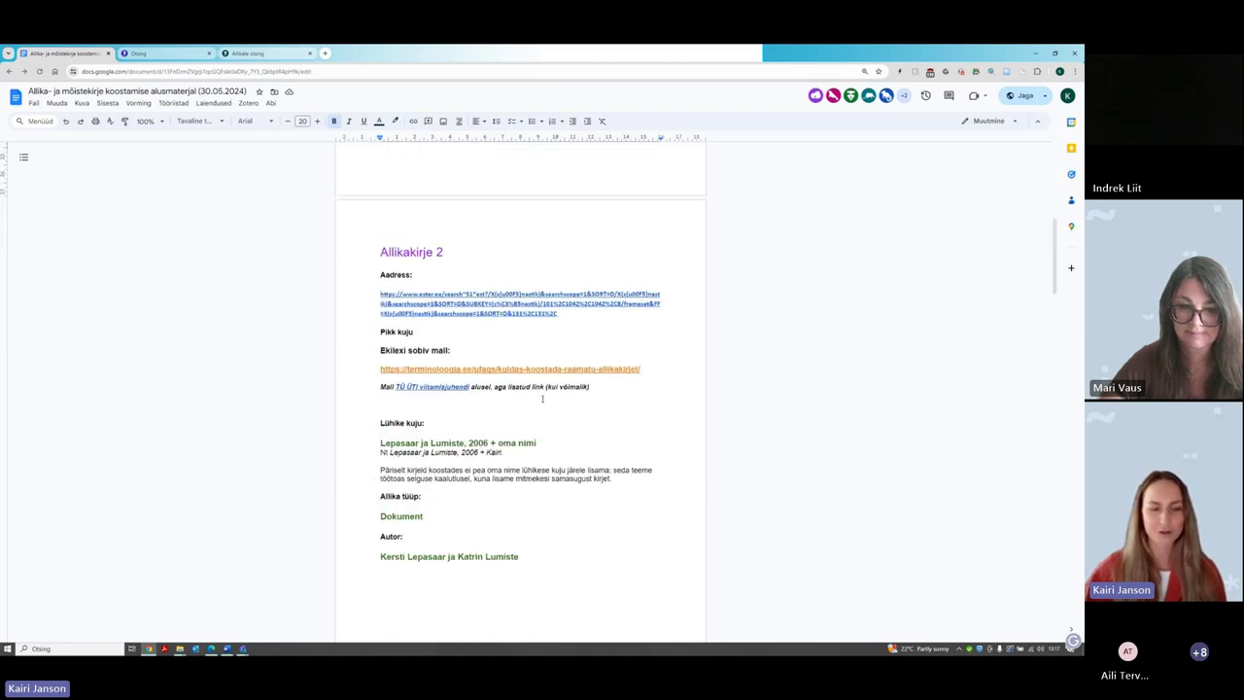
{"action": "scroll", "coordinate": [542, 399], "scroll_direction": "up", "scroll_amount": 1}
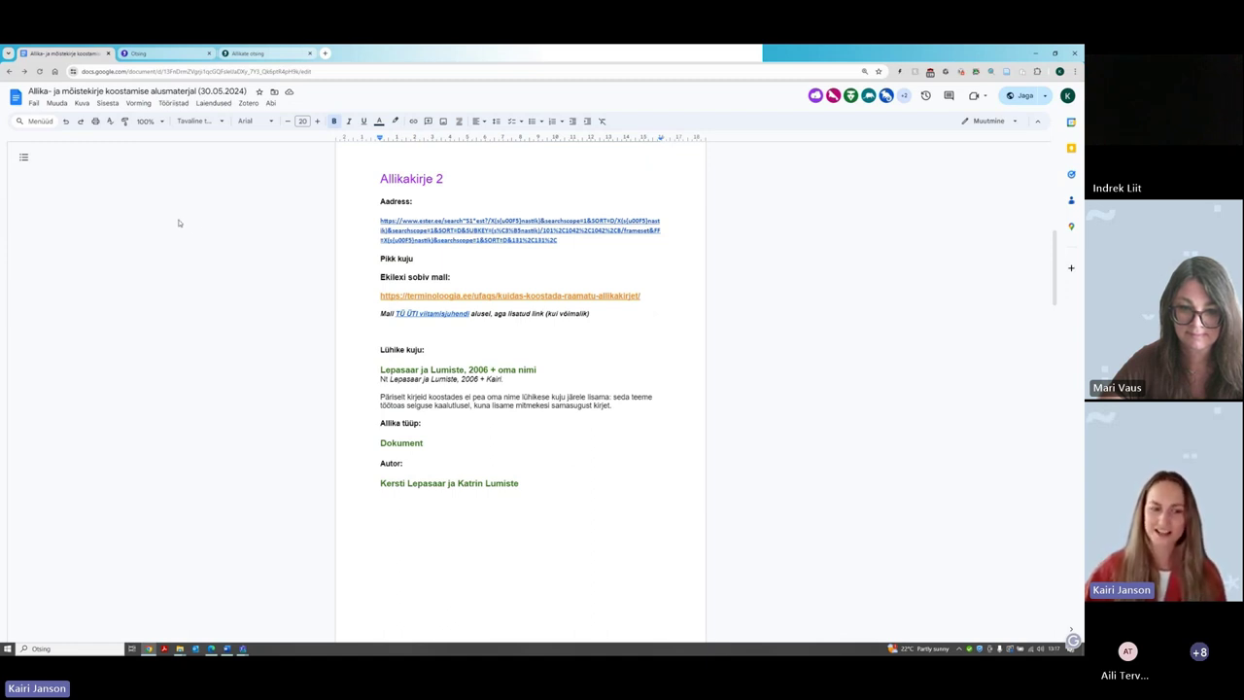
{"action": "scroll", "coordinate": [330, 369], "scroll_direction": "up", "scroll_amount": 6}
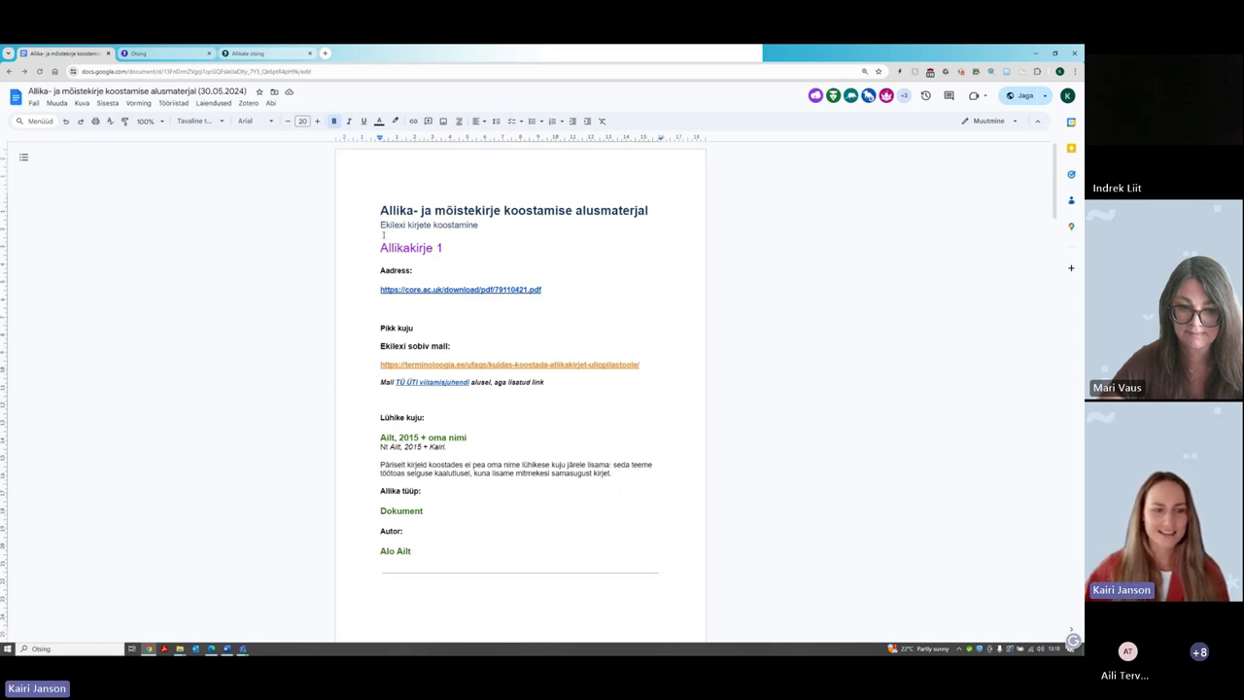
{"action": "left_click_drag", "start_coordinate": [380, 250], "coordinate": [445, 249]}
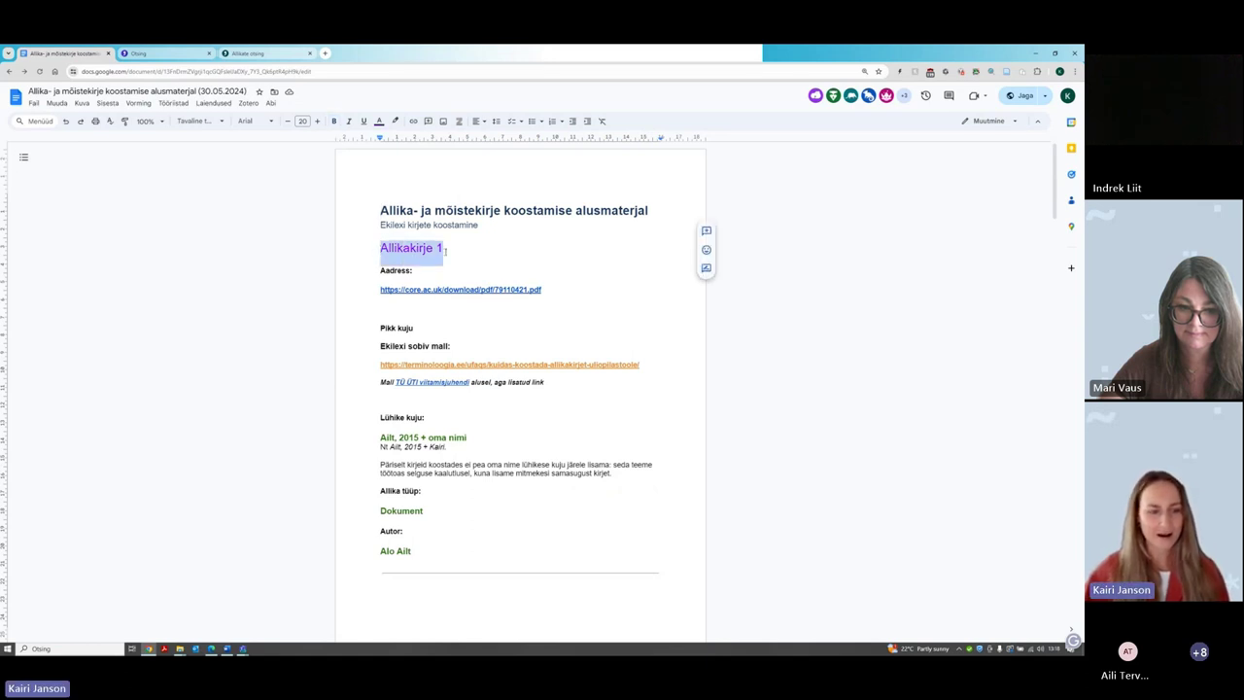
{"action": "key", "text": "ctrl+plus"}
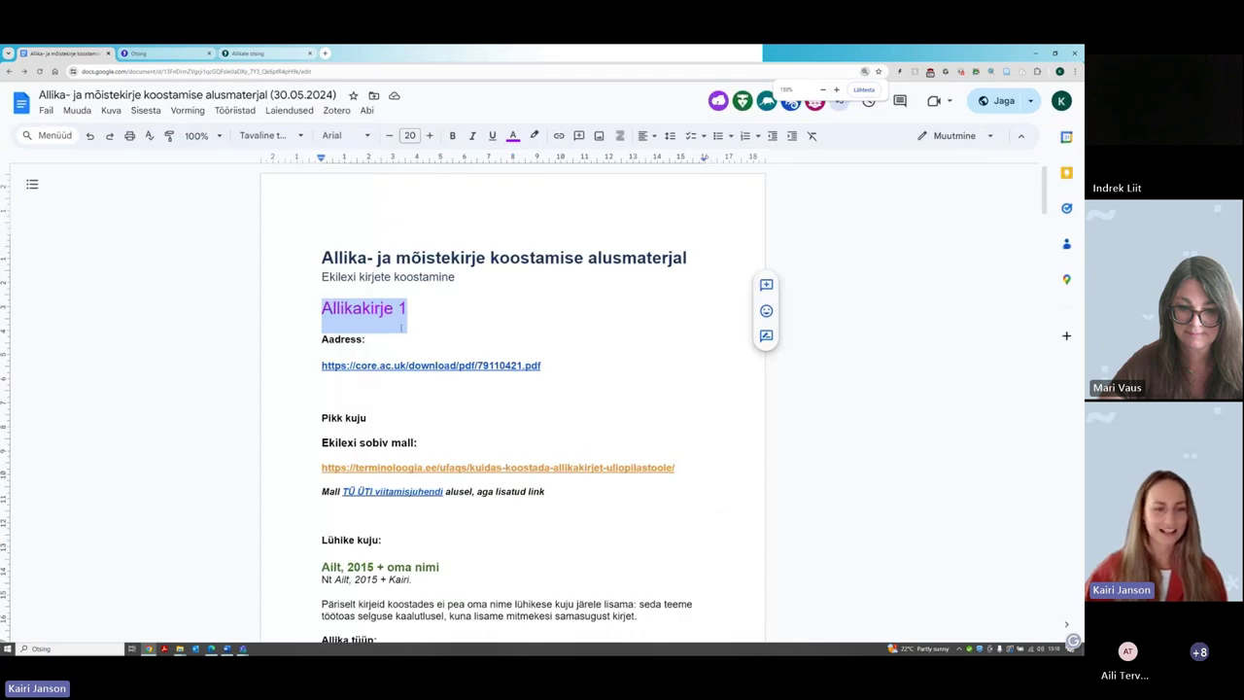
{"action": "scroll", "coordinate": [367, 278], "scroll_direction": "down", "scroll_amount": 2}
{"action": "left_click", "coordinate": [367, 278]}
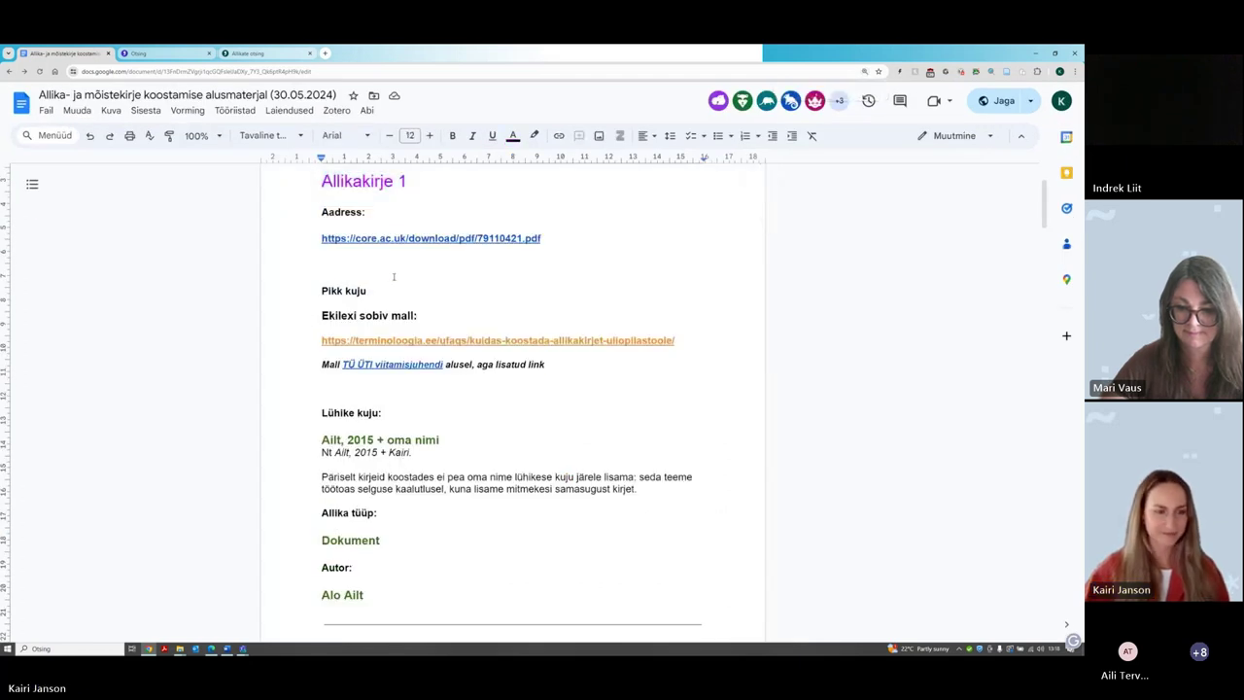
{"action": "key", "text": "ctrl+minus"}
{"action": "scroll", "coordinate": [381, 276], "scroll_direction": "up", "scroll_amount": 2}
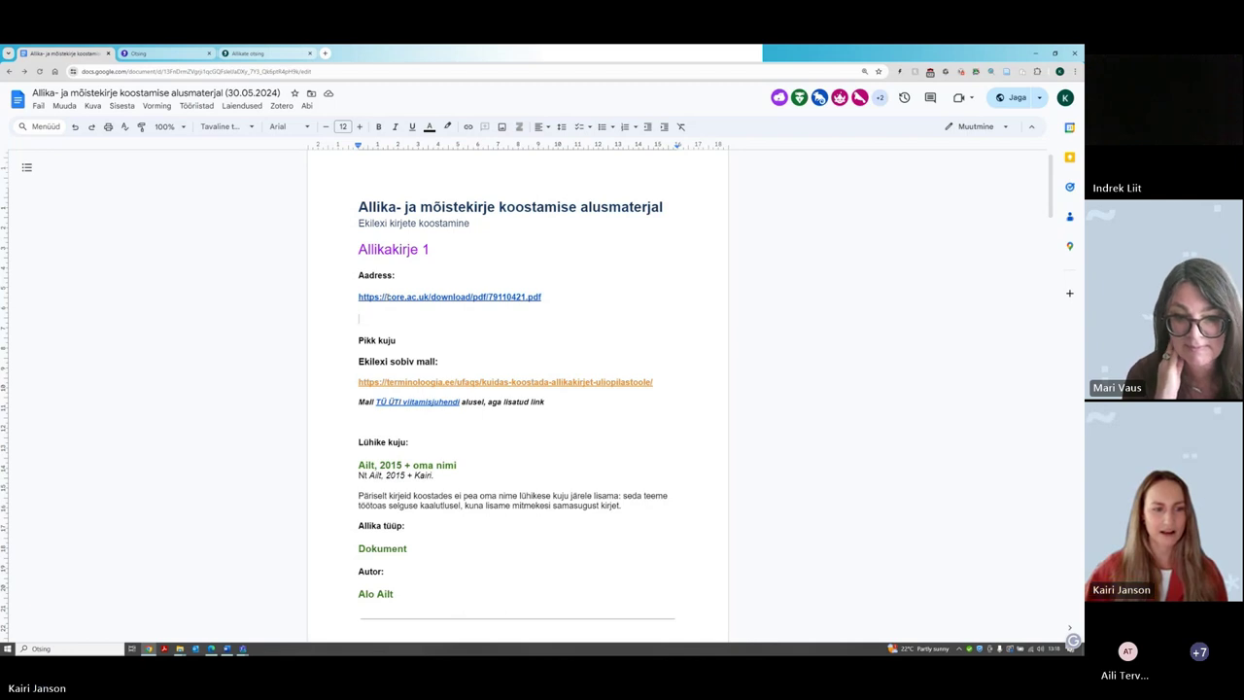
Open the core.ac.uk/download/pdf/79110421.pdf thesis link from Allikakirje 1 in a new tab
{"action": "left_click", "coordinate": [343, 301]}
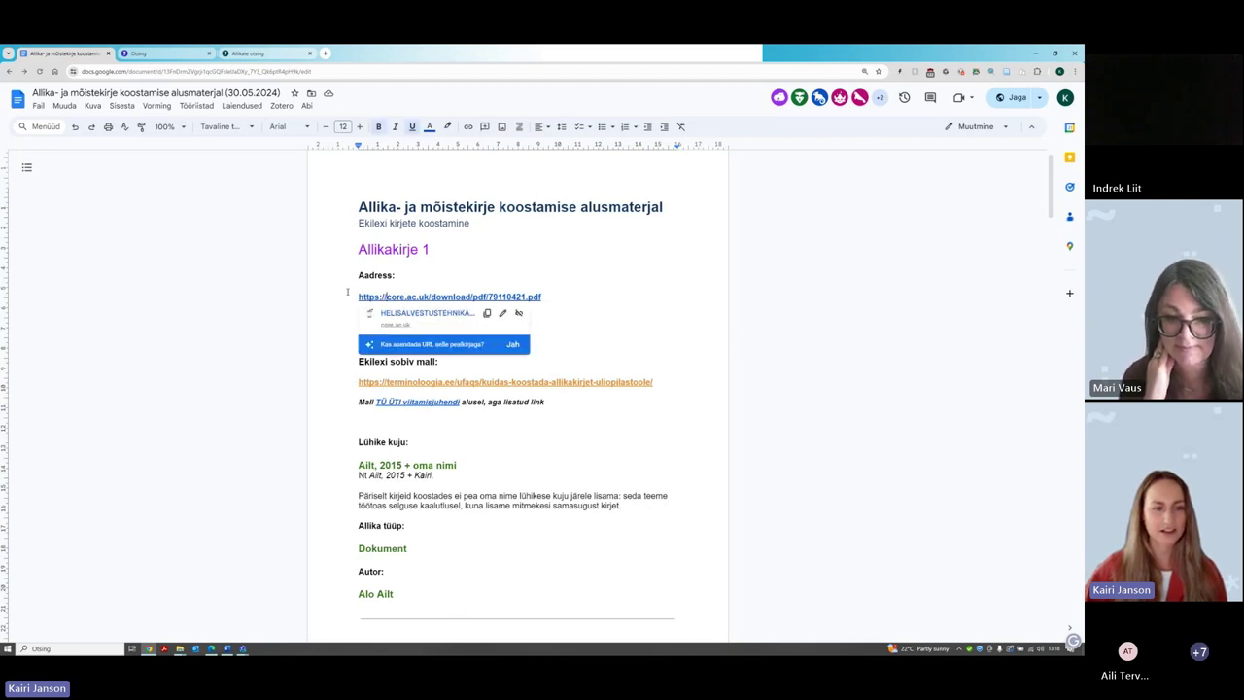
{"action": "key", "text": "Up"}
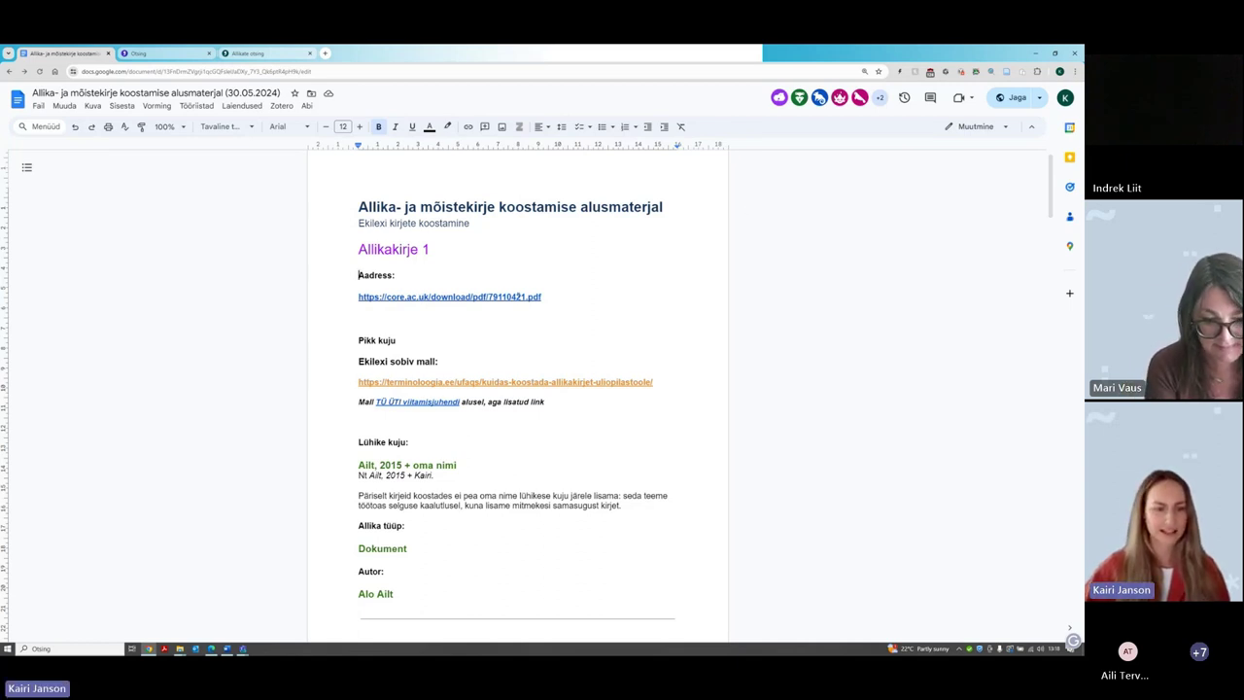
{"action": "left_click", "coordinate": [516, 297]}
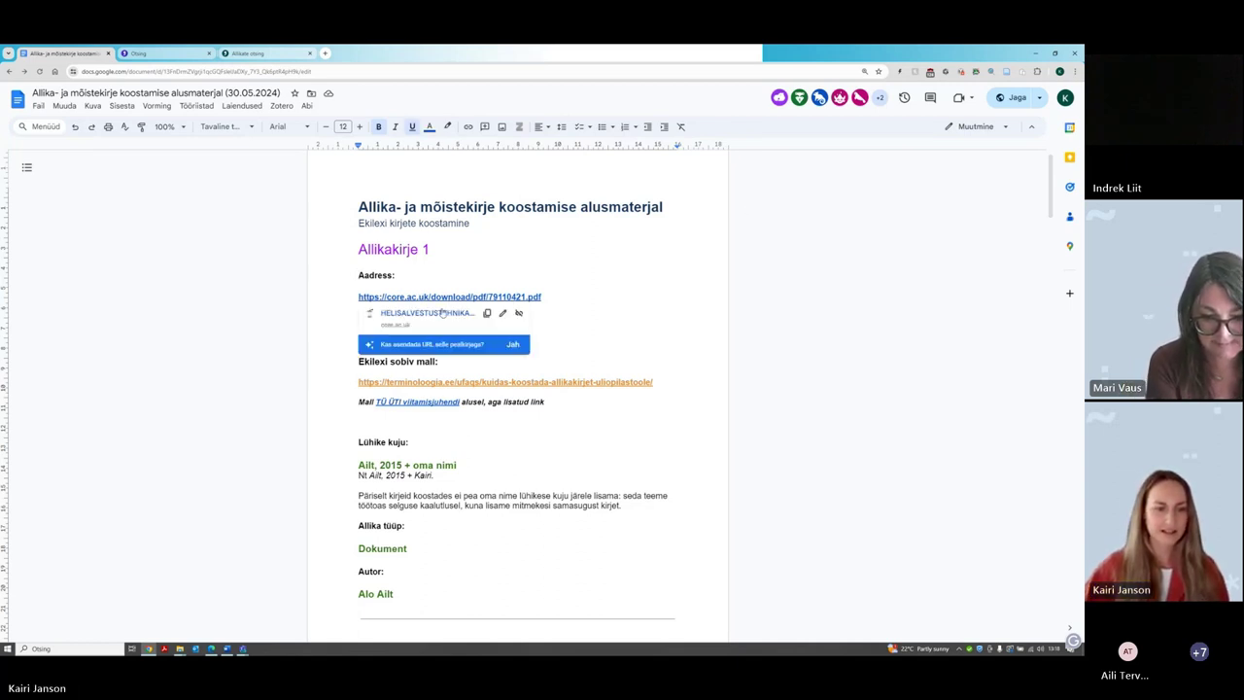
{"action": "left_click", "coordinate": [444, 307]}
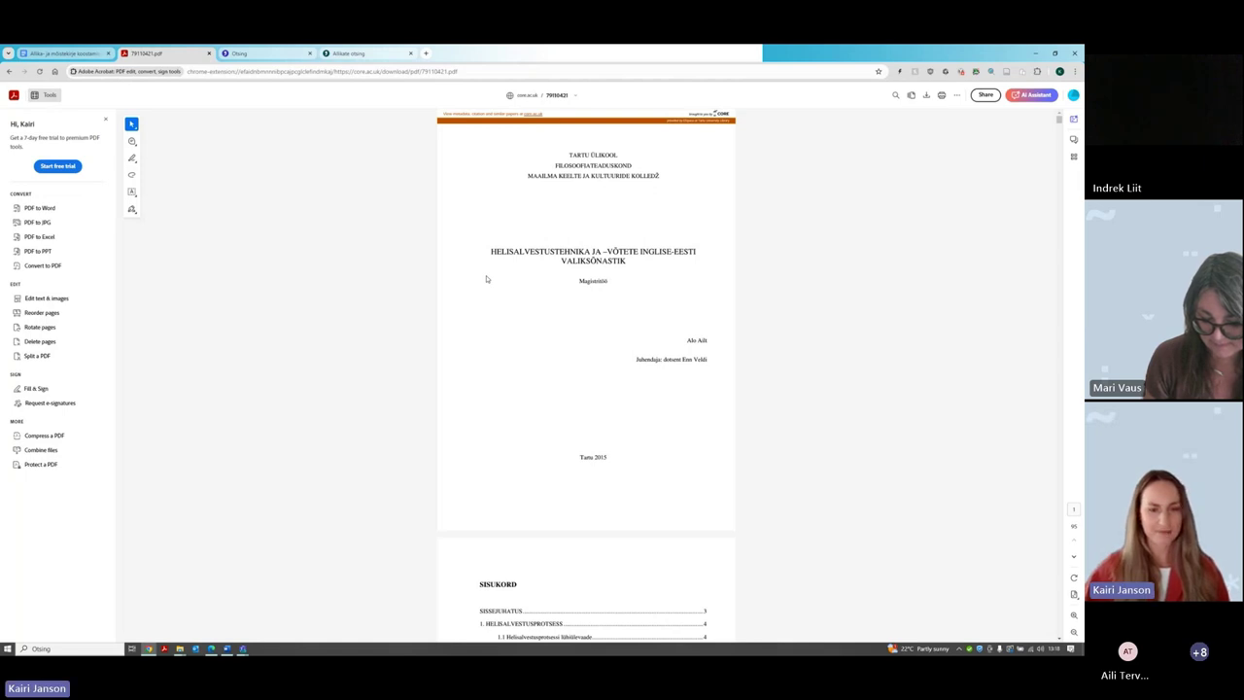
{"action": "scroll", "coordinate": [632, 287], "scroll_direction": "up", "scroll_amount": 2}
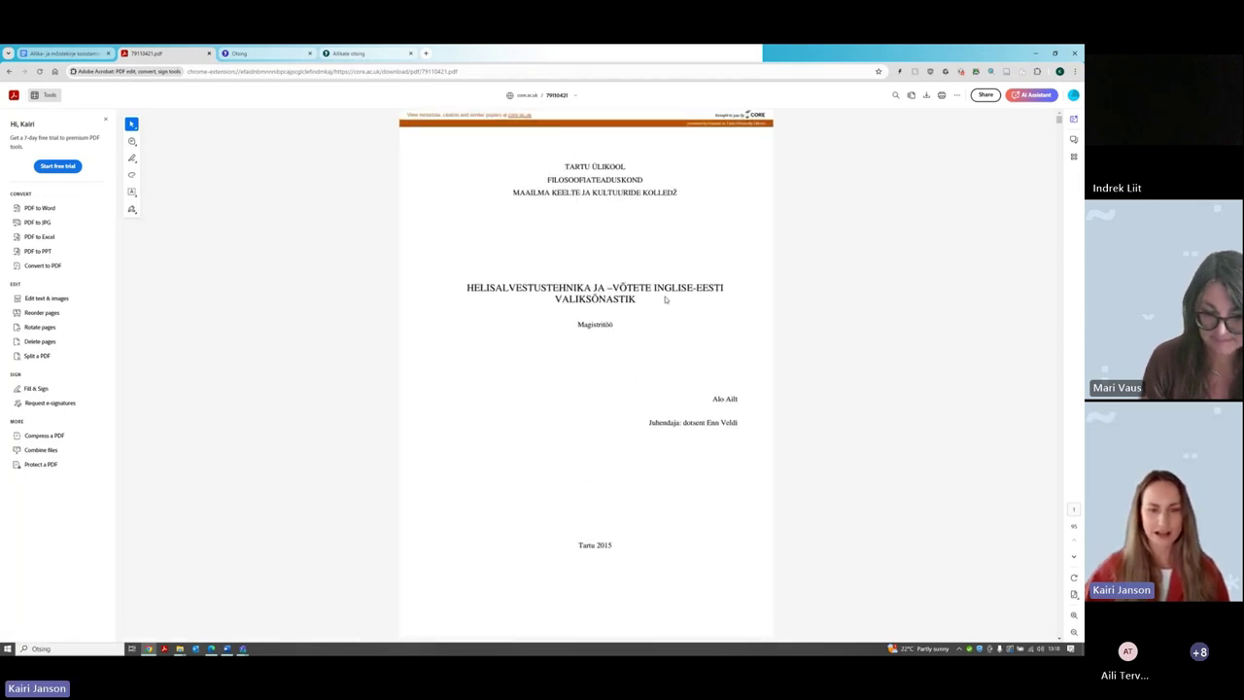
{"action": "left_click_drag", "start_coordinate": [577, 325], "coordinate": [618, 327]}
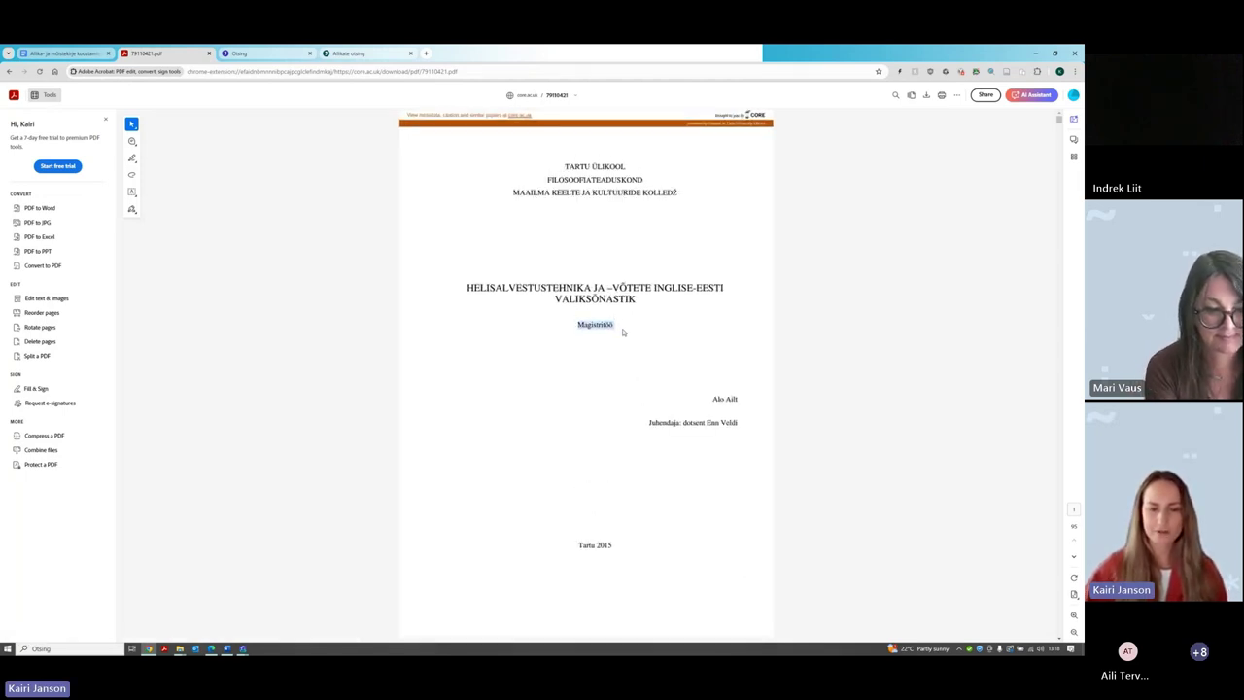
{"action": "left_click", "coordinate": [468, 288]}
{"action": "left_click_drag", "start_coordinate": [468, 288], "coordinate": [716, 307]}
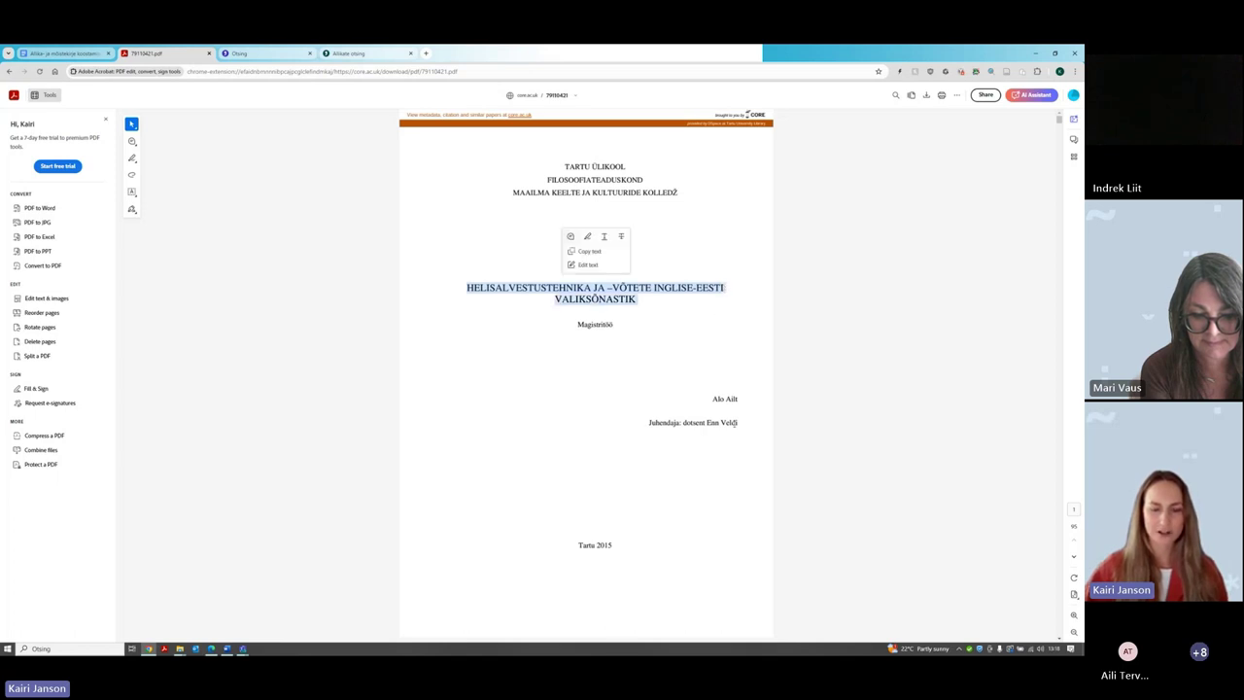
{"action": "left_click", "coordinate": [714, 401]}
{"action": "left_click_drag", "start_coordinate": [713, 401], "coordinate": [750, 400]}
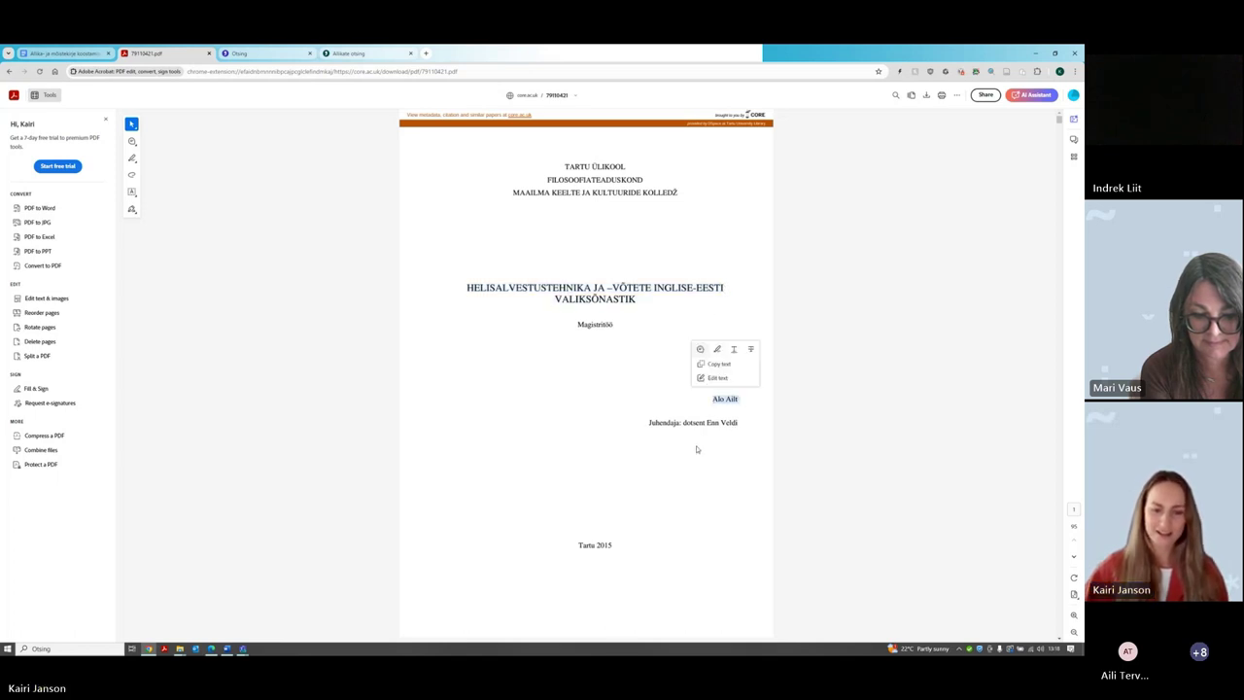
{"action": "scroll", "coordinate": [661, 438], "scroll_direction": "down", "scroll_amount": 3}
{"action": "left_click_drag", "start_coordinate": [580, 380], "coordinate": [633, 391]}
{"action": "scroll", "coordinate": [633, 391], "scroll_direction": "up", "scroll_amount": 3}
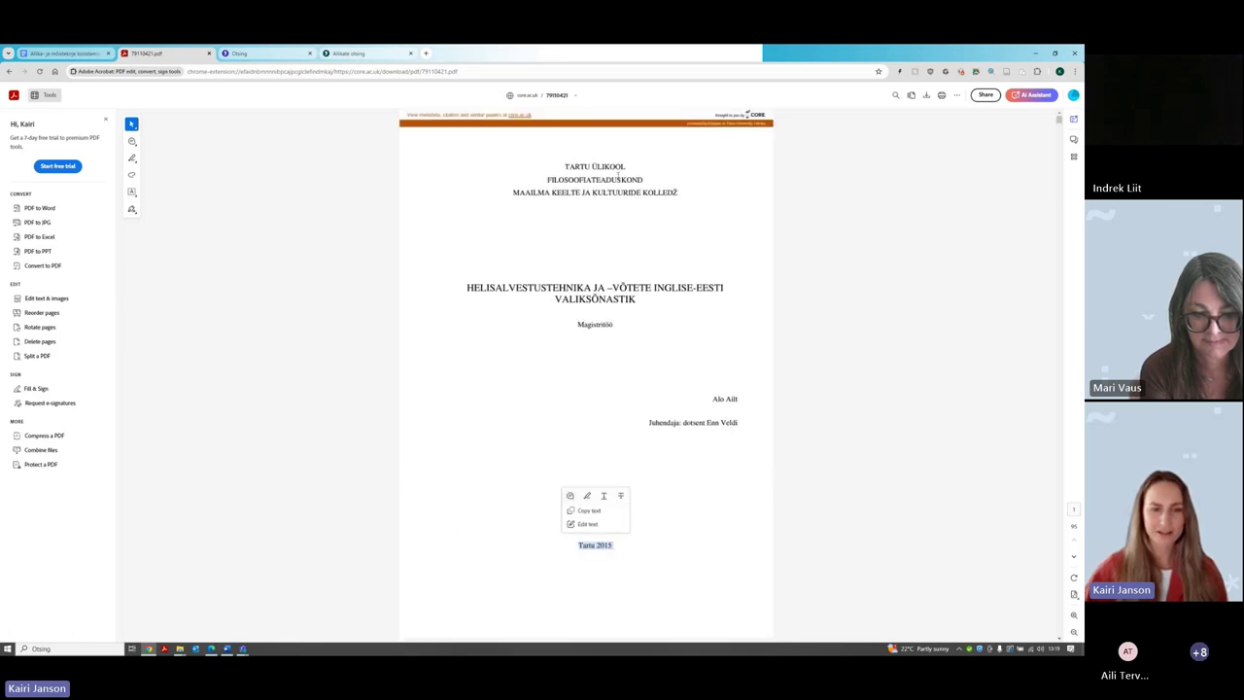
{"action": "left_click", "coordinate": [557, 210]}
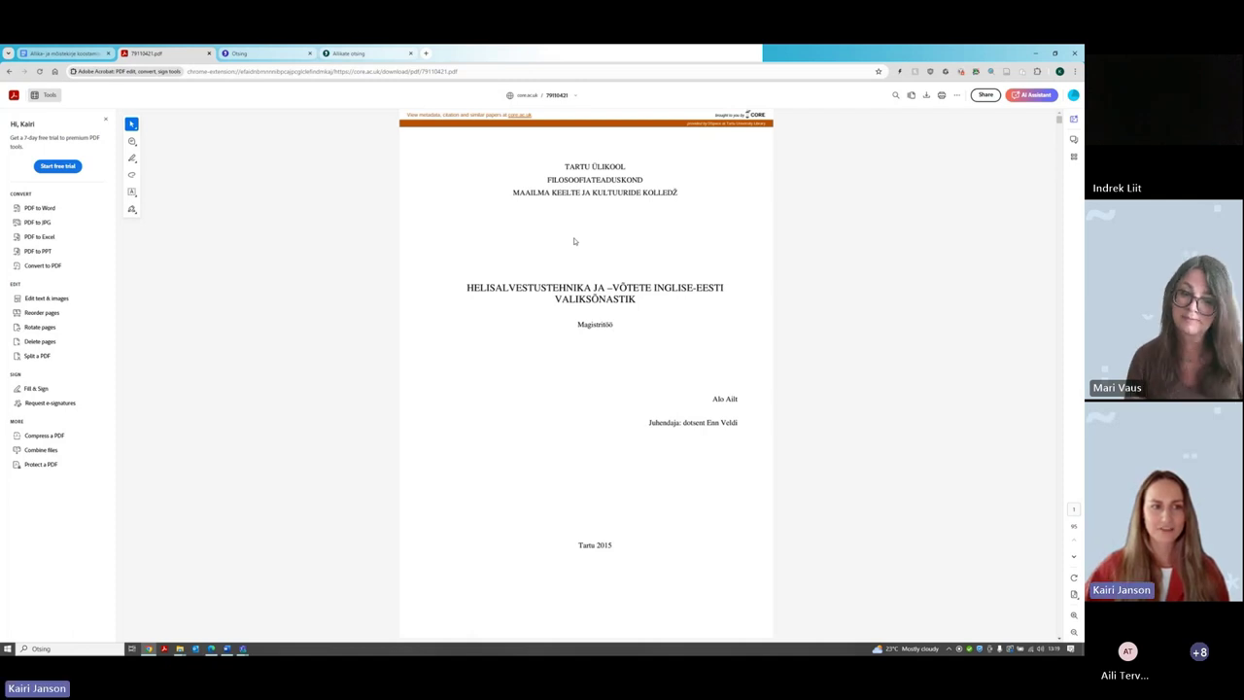
Return to the Allikate otsing tab and choose Lisa uus allikas
{"action": "left_click", "coordinate": [245, 53]}
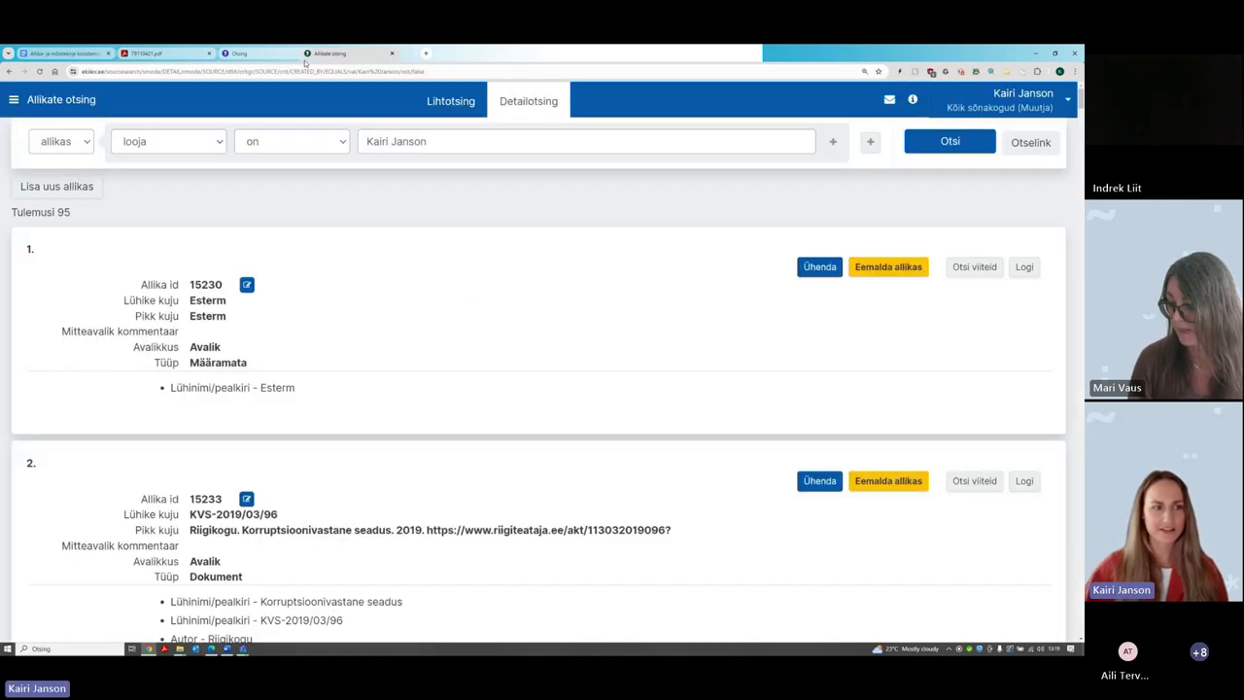
{"action": "left_click_drag", "start_coordinate": [245, 53], "coordinate": [341, 54]}
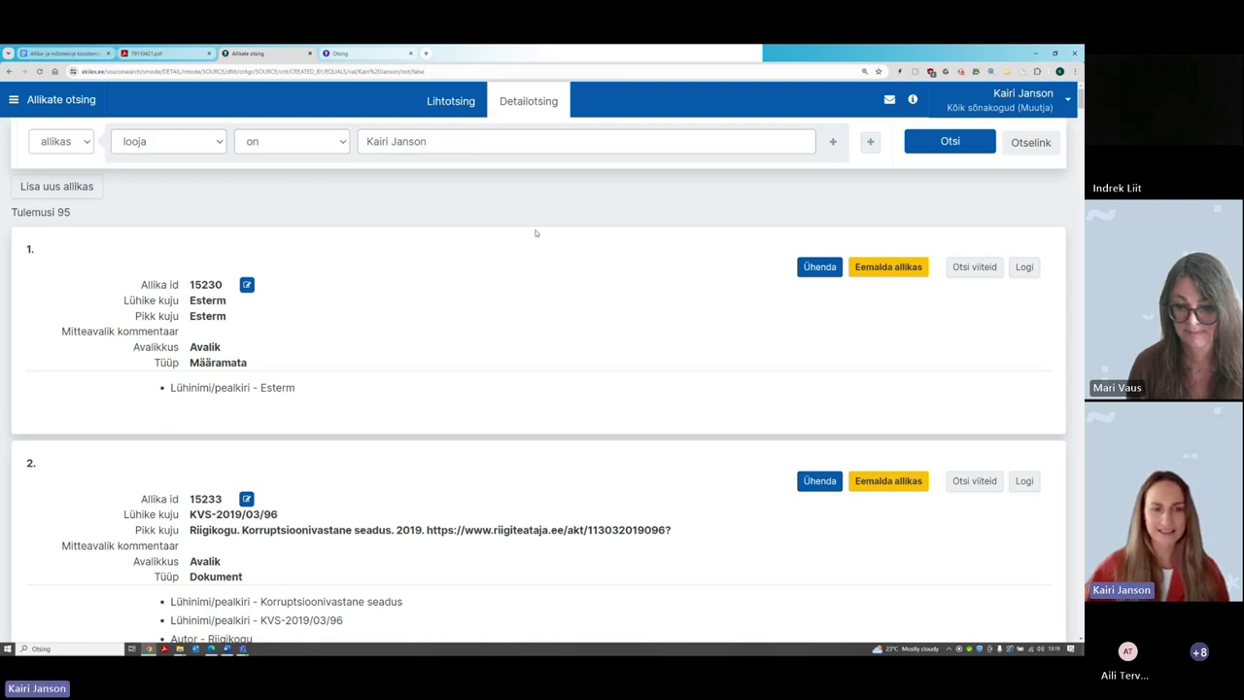
{"action": "left_click", "coordinate": [85, 105]}
{"action": "left_click", "coordinate": [83, 103]}
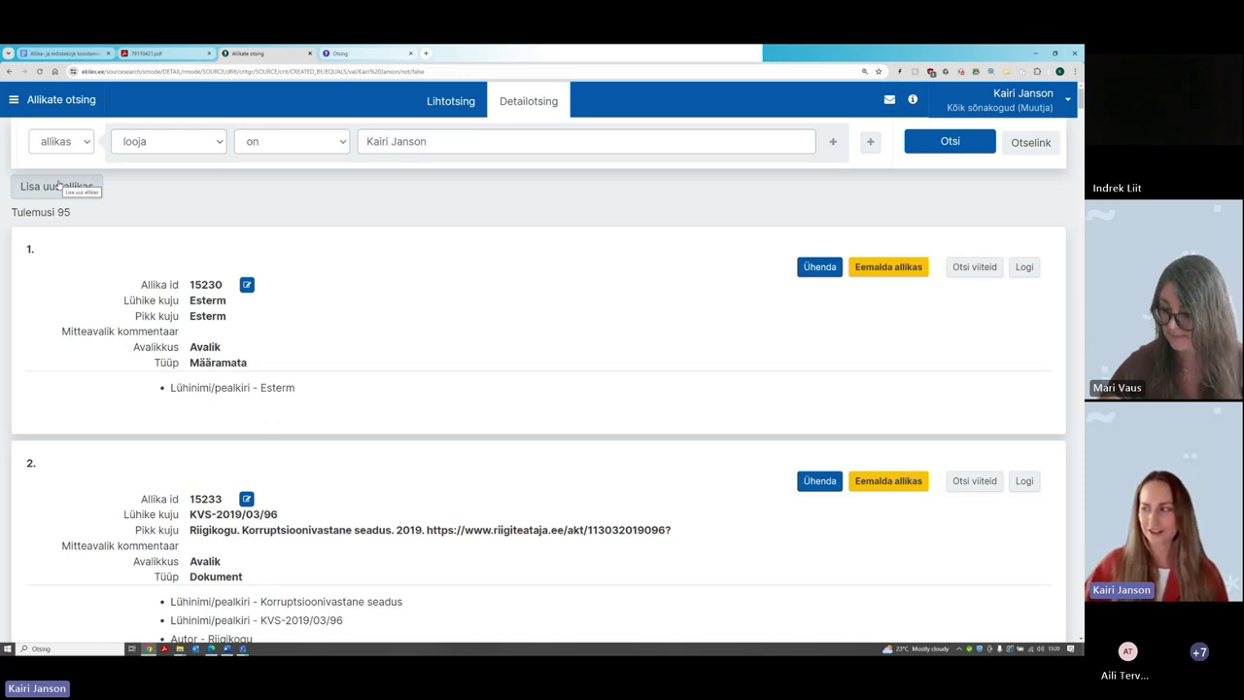
{"action": "left_click", "coordinate": [58, 186]}
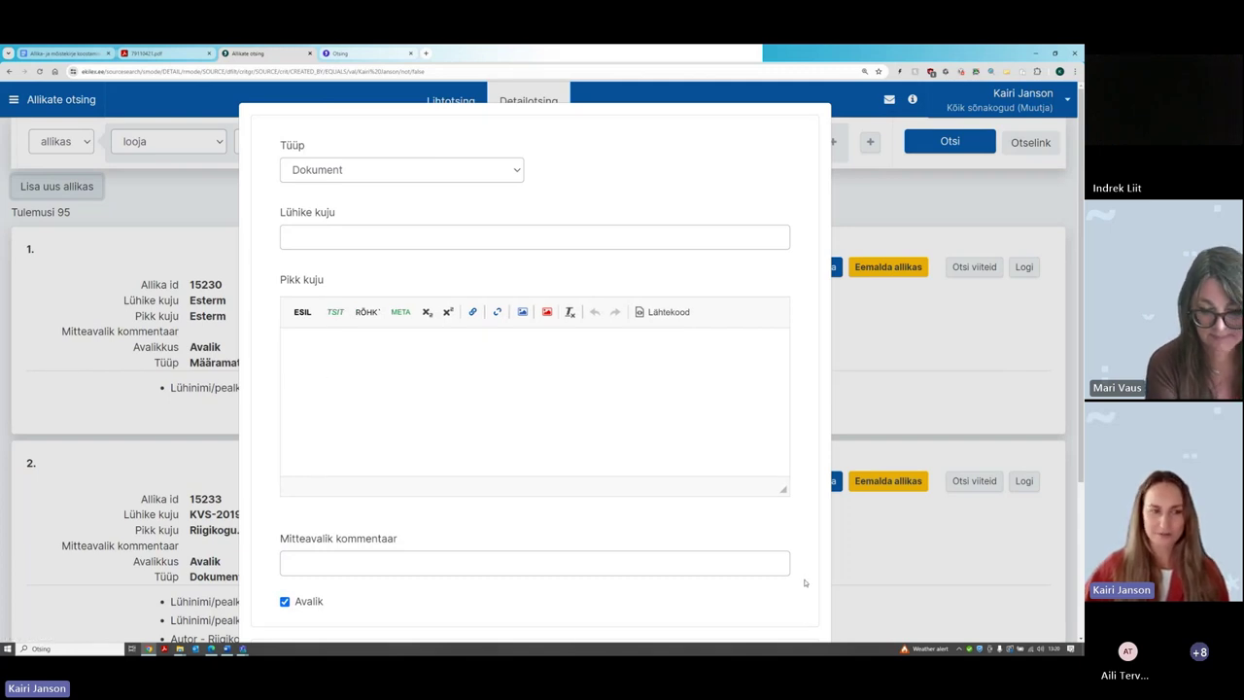
{"action": "scroll", "coordinate": [383, 336], "scroll_direction": "down", "scroll_amount": 3}
{"action": "scroll", "coordinate": [392, 353], "scroll_direction": "up", "scroll_amount": 3}
{"action": "scroll", "coordinate": [406, 398], "scroll_direction": "down", "scroll_amount": 3}
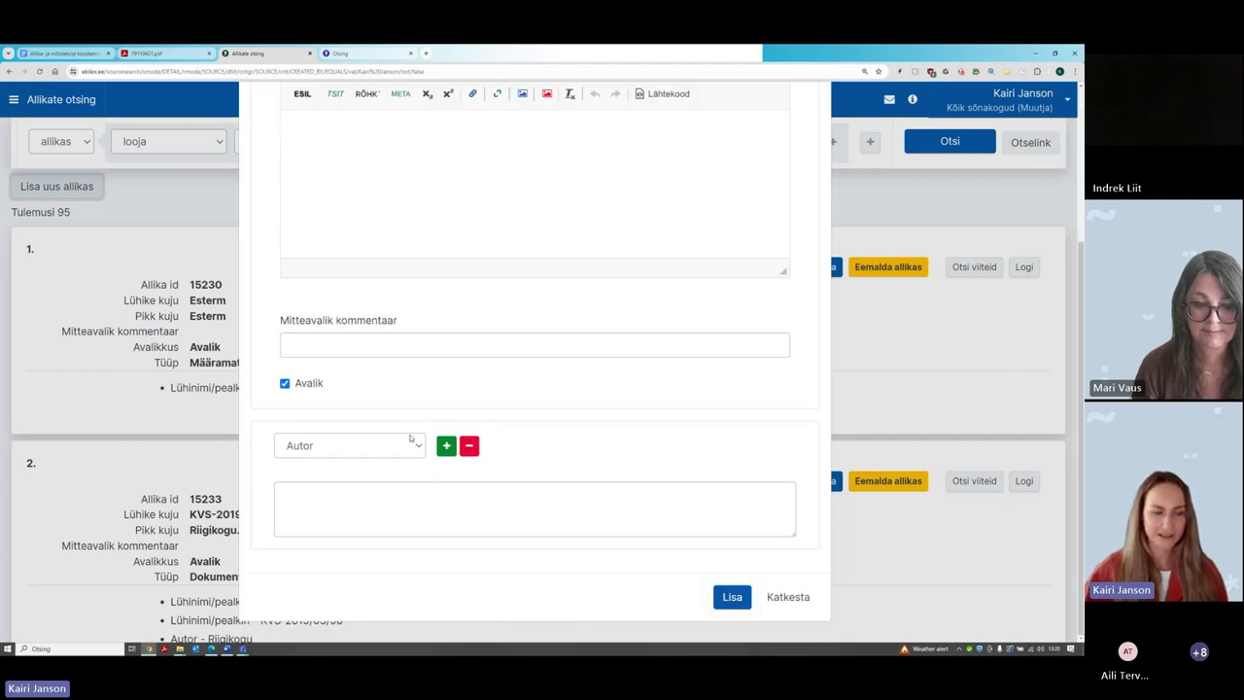
{"action": "scroll", "coordinate": [411, 438], "scroll_direction": "up", "scroll_amount": 3}
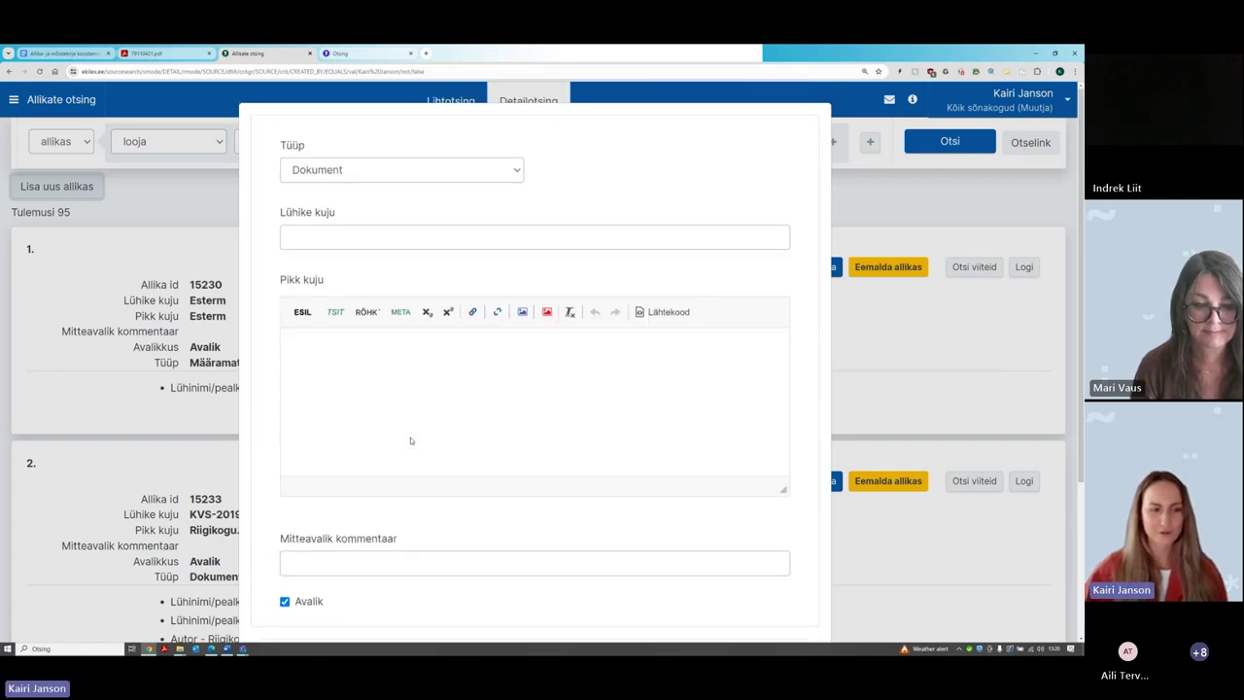
{"action": "left_click", "coordinate": [351, 172]}
{"action": "left_click", "coordinate": [351, 172]}
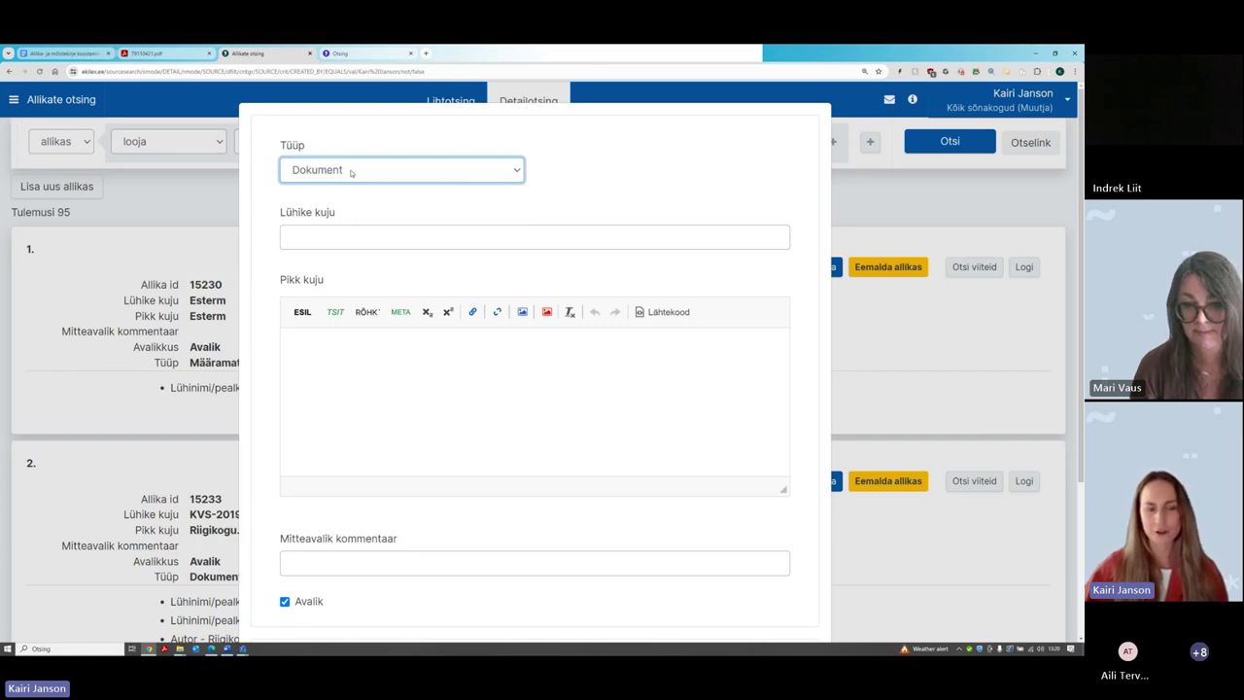
{"action": "left_click", "coordinate": [351, 173]}
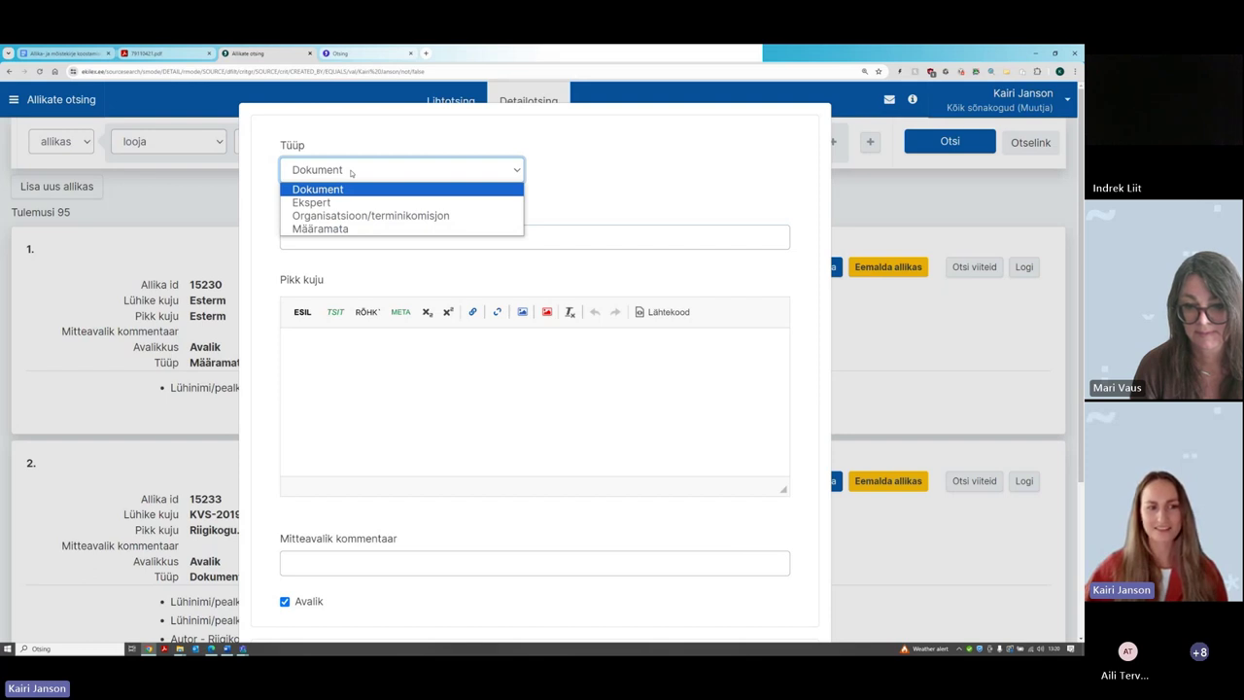
{"action": "left_click", "coordinate": [351, 173]}
{"action": "left_click", "coordinate": [351, 173]}
{"action": "left_click", "coordinate": [351, 173]}
{"action": "left_click", "coordinate": [351, 173]}
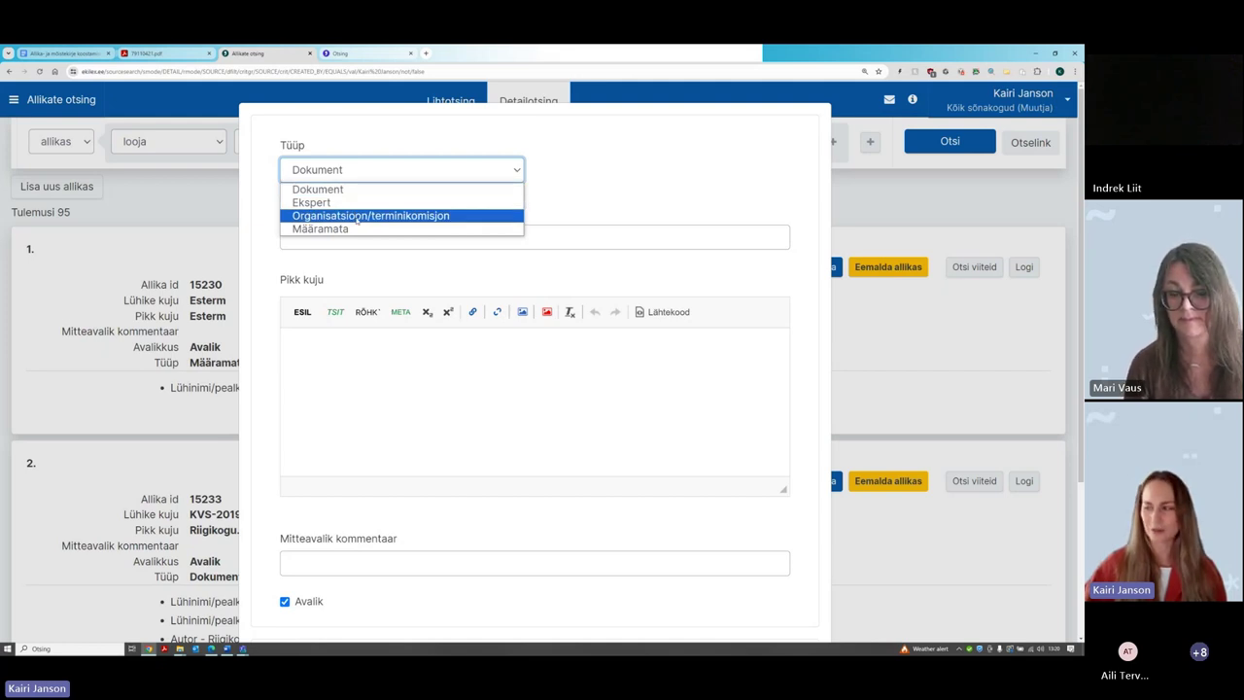
{"action": "left_click", "coordinate": [343, 192]}
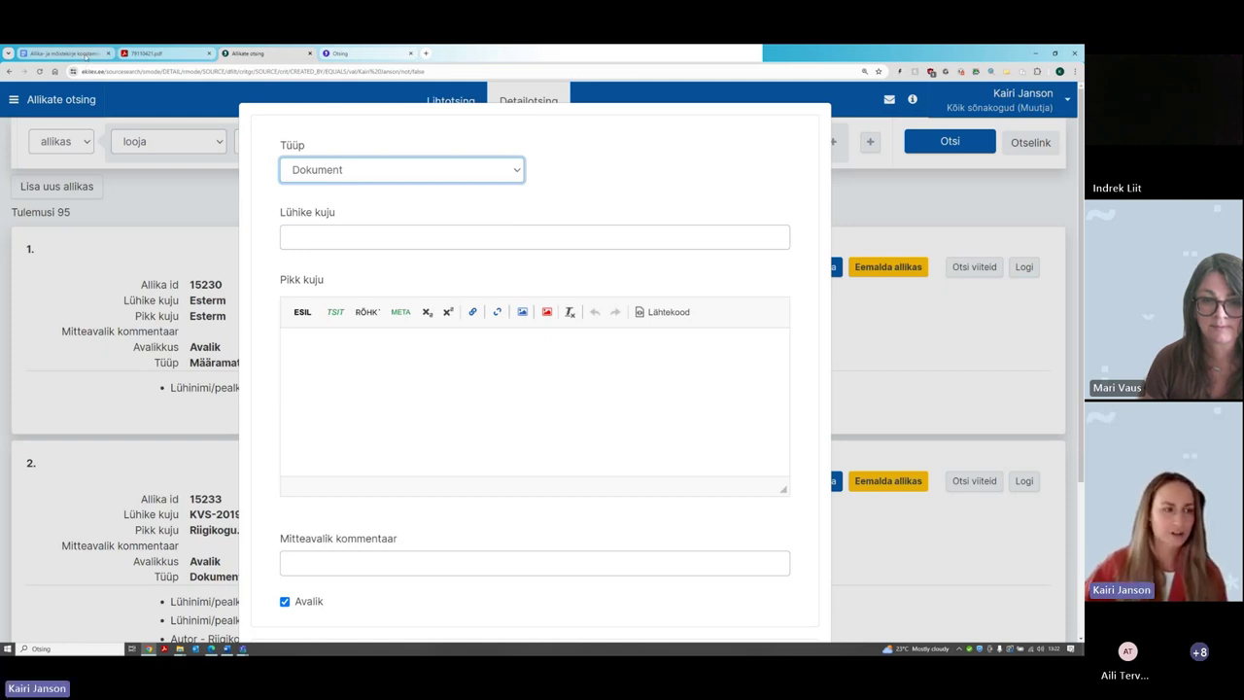
{"action": "mouse_move", "coordinate": [86, 57]}
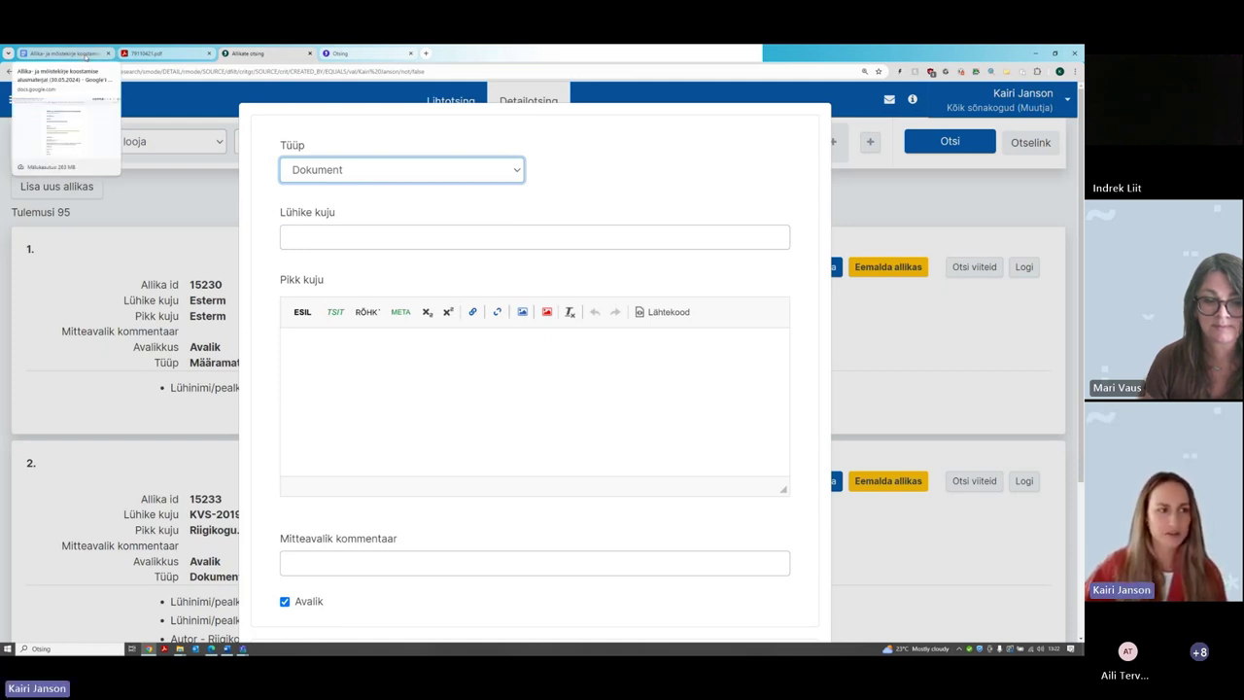
Open the TÜ ÜTI Viitamisjuhend citation guide linked in the instructions document
{"action": "left_click", "coordinate": [86, 55]}
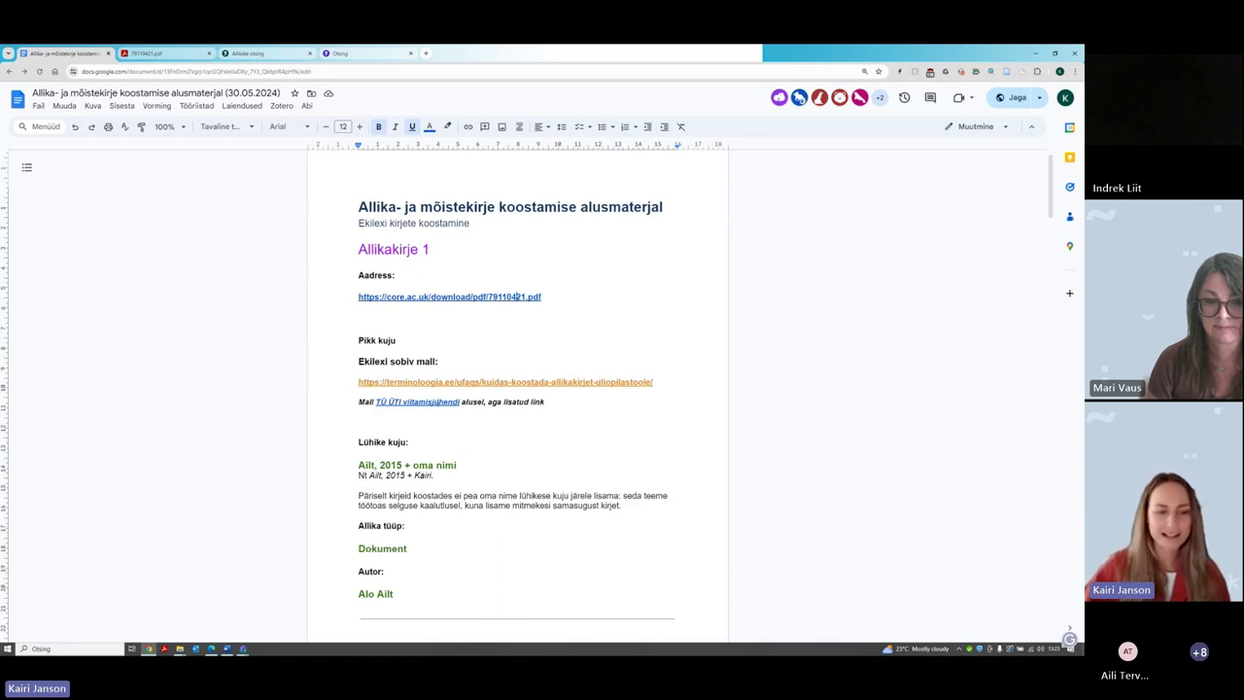
{"action": "left_click", "coordinate": [433, 402]}
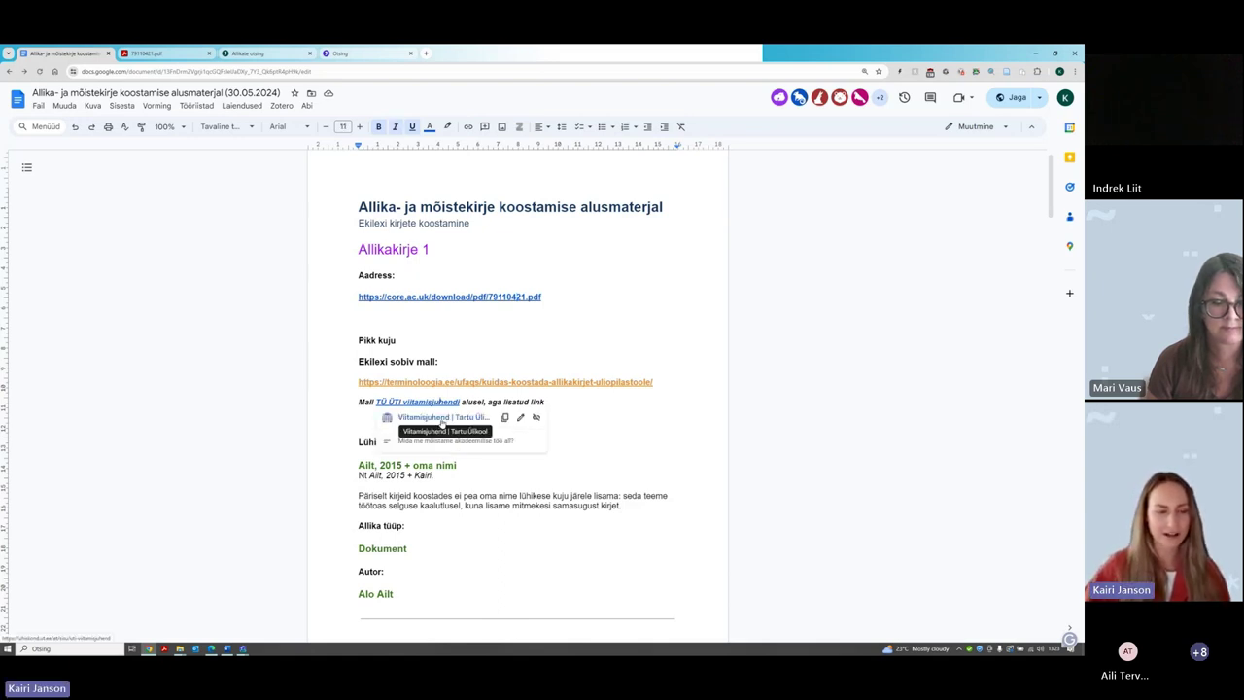
{"action": "left_click", "coordinate": [441, 418]}
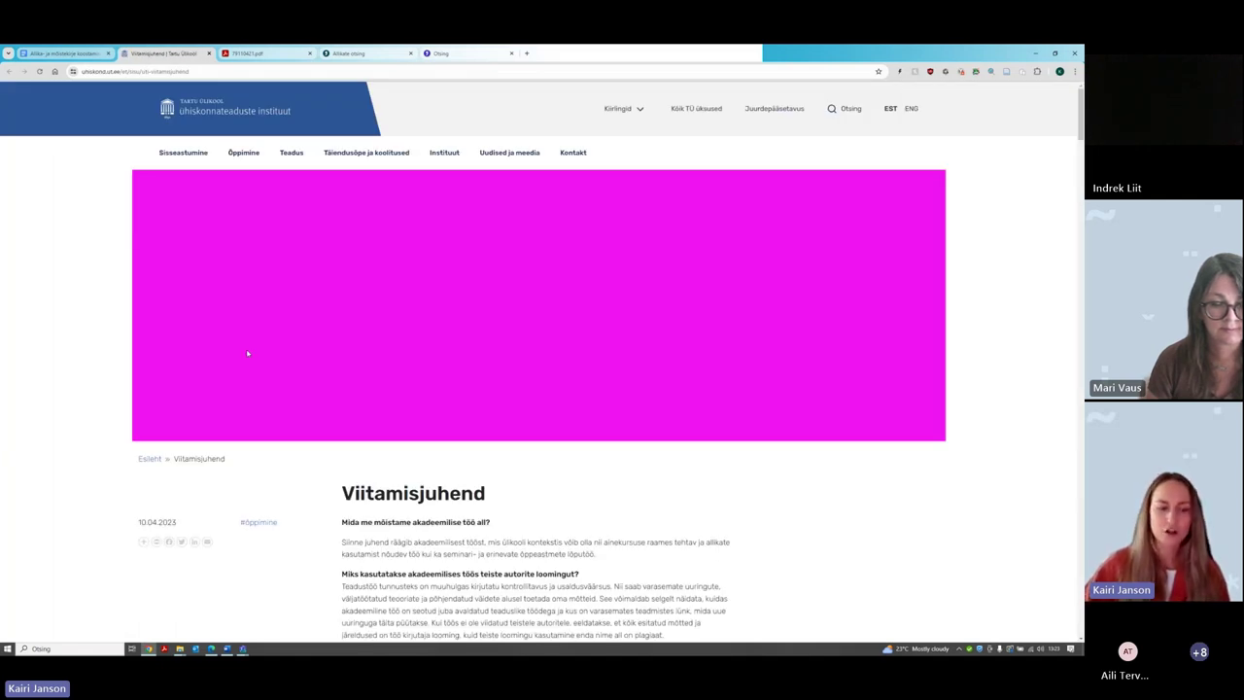
Scroll through the Viitamisjuhend rules for citing books, journal and newspaper articles
{"action": "scroll", "coordinate": [247, 354], "scroll_direction": "down", "scroll_amount": 3}
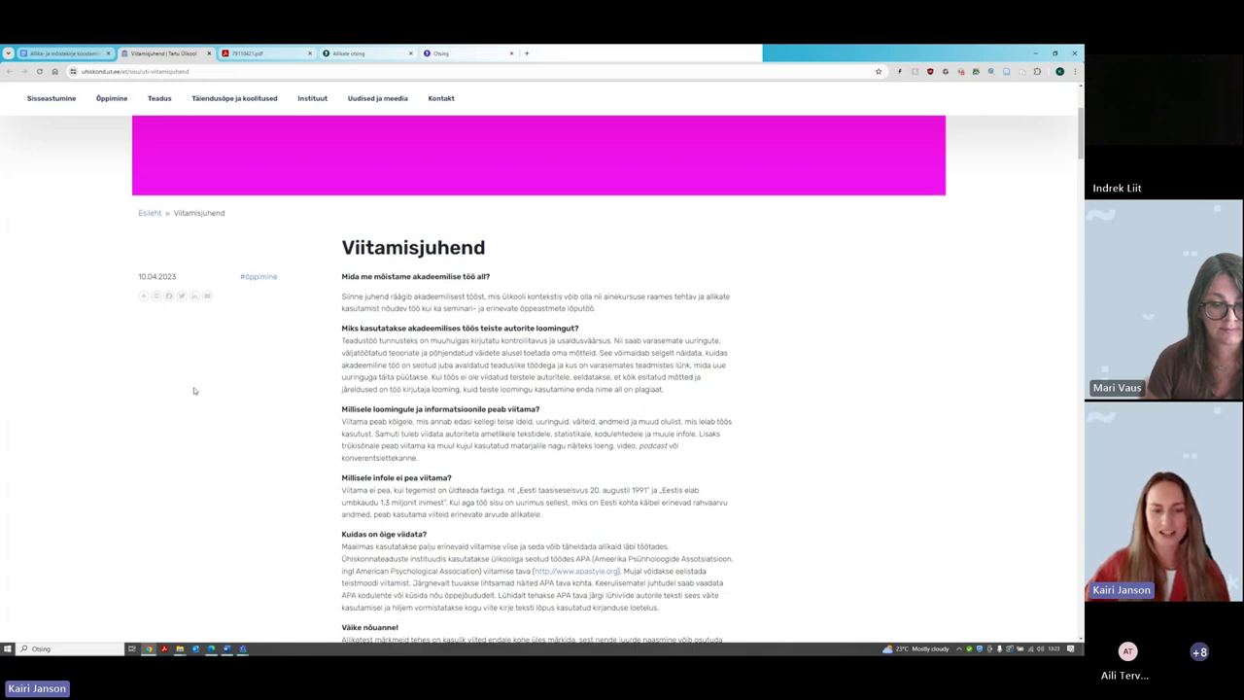
{"action": "scroll", "coordinate": [193, 391], "scroll_direction": "down", "scroll_amount": 3}
{"action": "scroll", "coordinate": [222, 389], "scroll_direction": "down", "scroll_amount": 3}
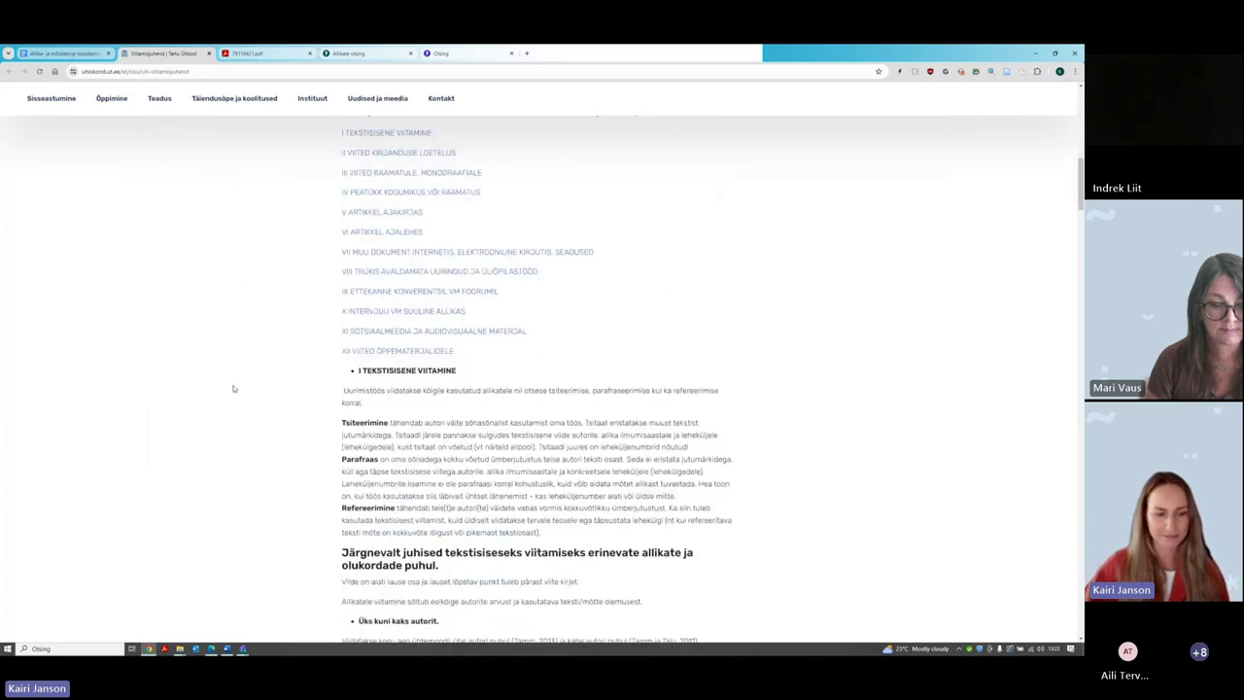
{"action": "scroll", "coordinate": [226, 390], "scroll_direction": "down", "scroll_amount": 3}
{"action": "scroll", "coordinate": [284, 393], "scroll_direction": "down", "scroll_amount": 2}
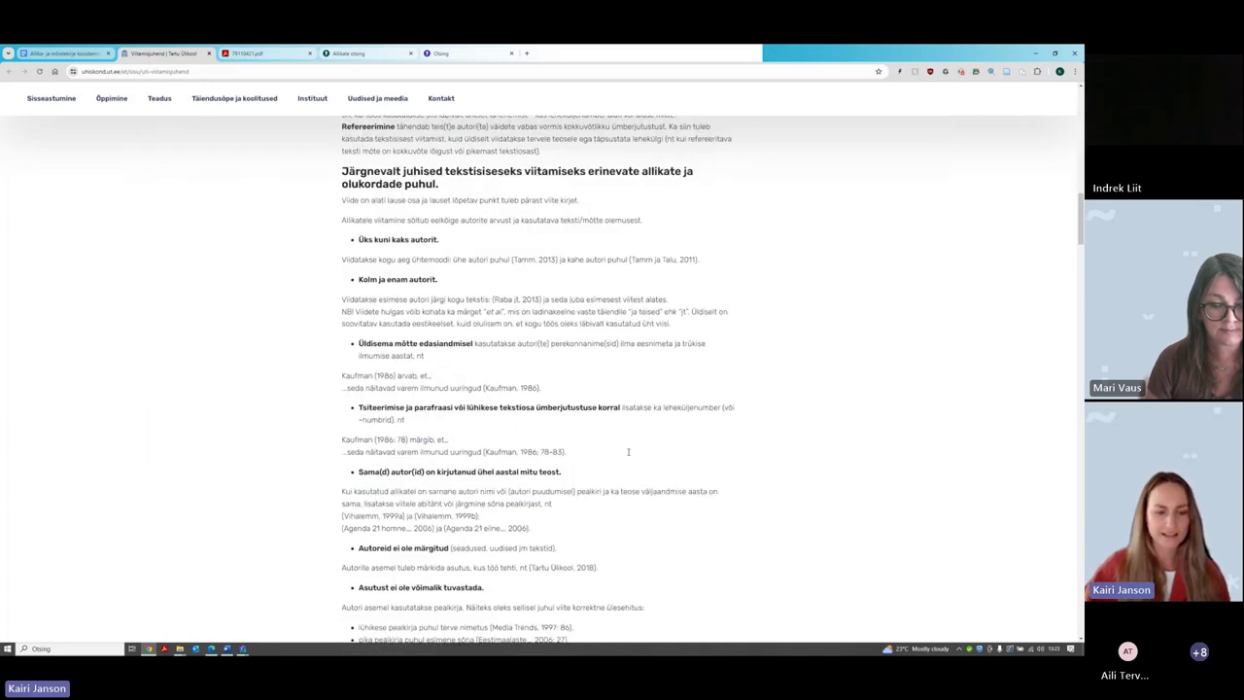
{"action": "scroll", "coordinate": [360, 422], "scroll_direction": "down", "scroll_amount": 3}
{"action": "scroll", "coordinate": [360, 422], "scroll_direction": "down", "scroll_amount": 15}
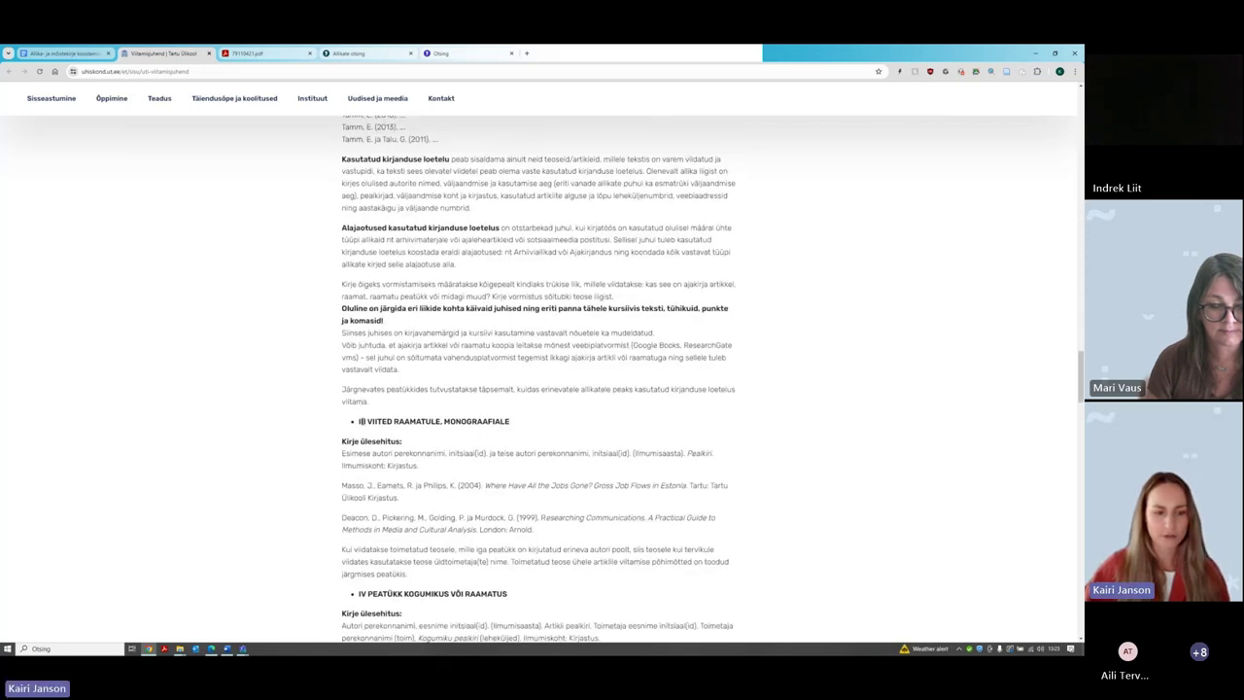
{"action": "left_click_drag", "start_coordinate": [370, 421], "coordinate": [490, 421]}
{"action": "scroll", "coordinate": [368, 475], "scroll_direction": "down", "scroll_amount": 2}
{"action": "scroll", "coordinate": [367, 475], "scroll_direction": "down", "scroll_amount": 3}
{"action": "left_click_drag", "start_coordinate": [367, 356], "coordinate": [446, 355]}
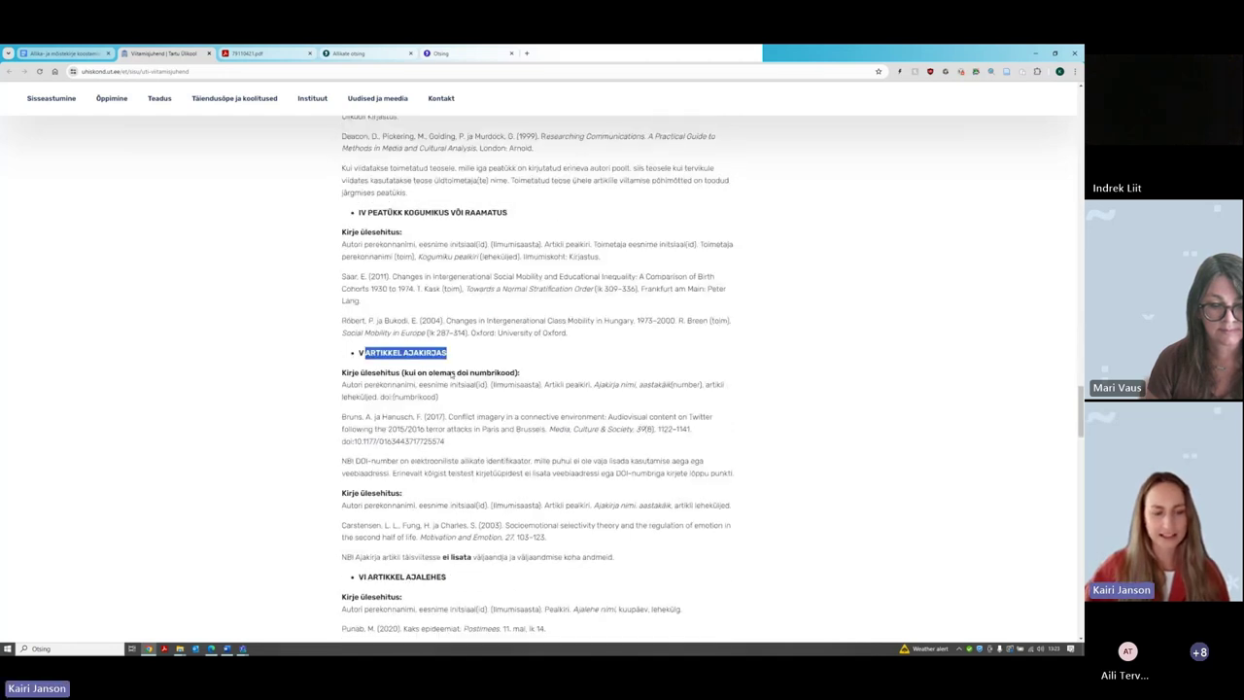
{"action": "scroll", "coordinate": [369, 301], "scroll_direction": "down", "scroll_amount": 3}
{"action": "left_click_drag", "start_coordinate": [371, 322], "coordinate": [446, 322]}
{"action": "scroll", "coordinate": [392, 367], "scroll_direction": "down", "scroll_amount": 3}
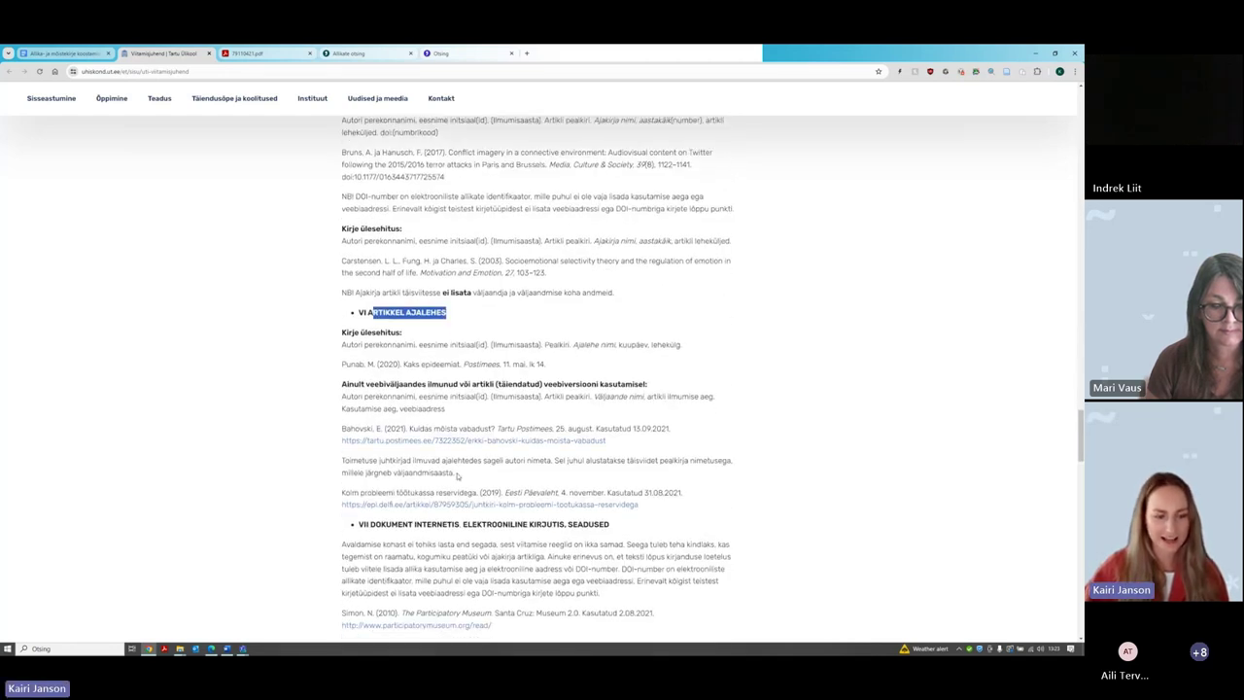
Check the heading on citing online documents, then go back to the instructions document
{"action": "left_click_drag", "start_coordinate": [370, 366], "coordinate": [627, 369]}
{"action": "left_click", "coordinate": [83, 322]}
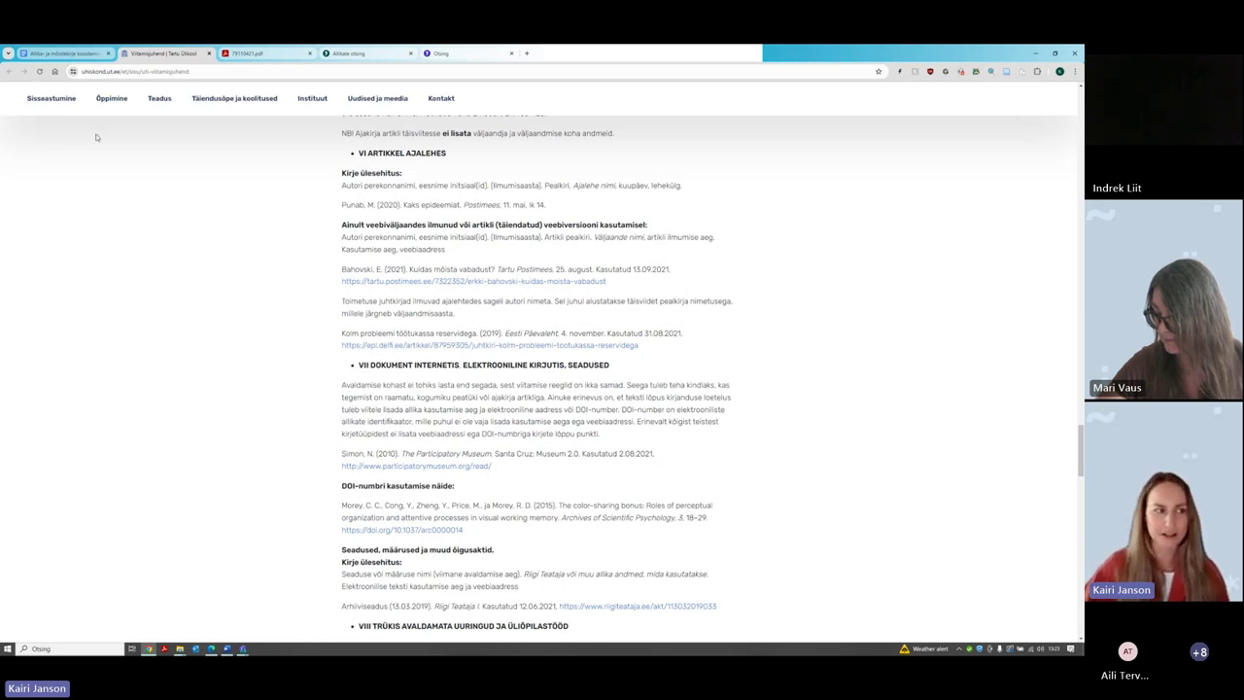
{"action": "left_click", "coordinate": [79, 55]}
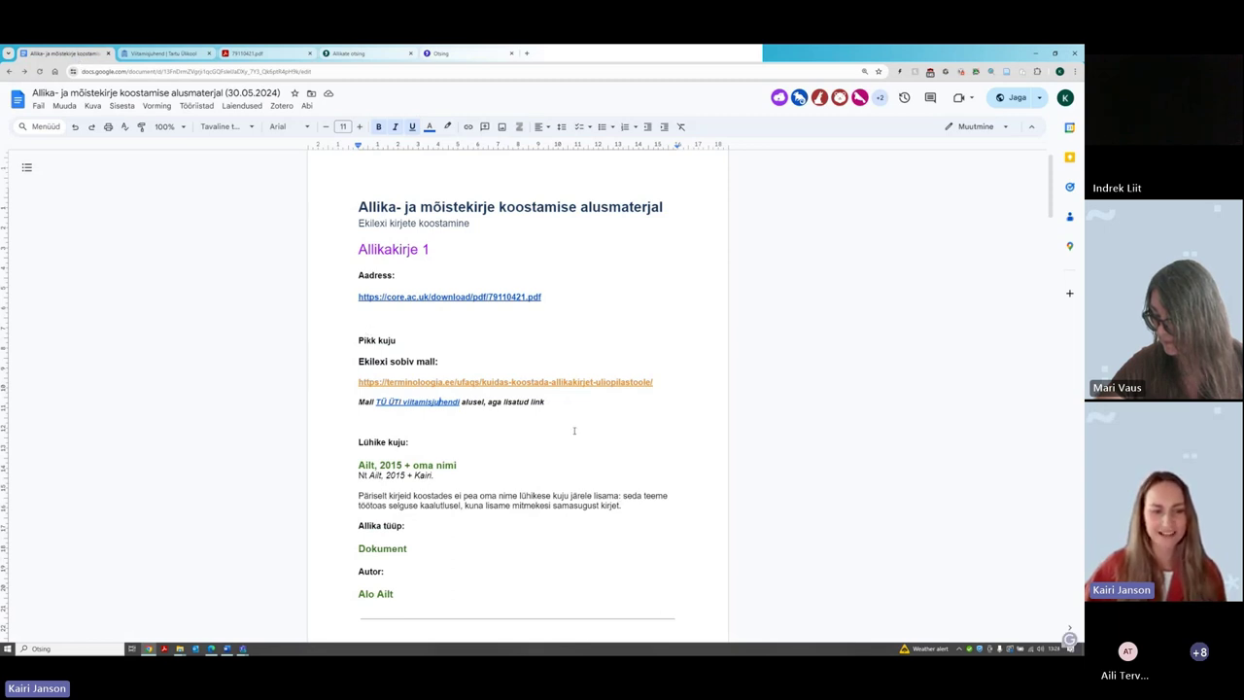
Open the terminoloogia.ee template page linked under 'Ekilexi sobiv mall:'
{"action": "left_click", "coordinate": [572, 349]}
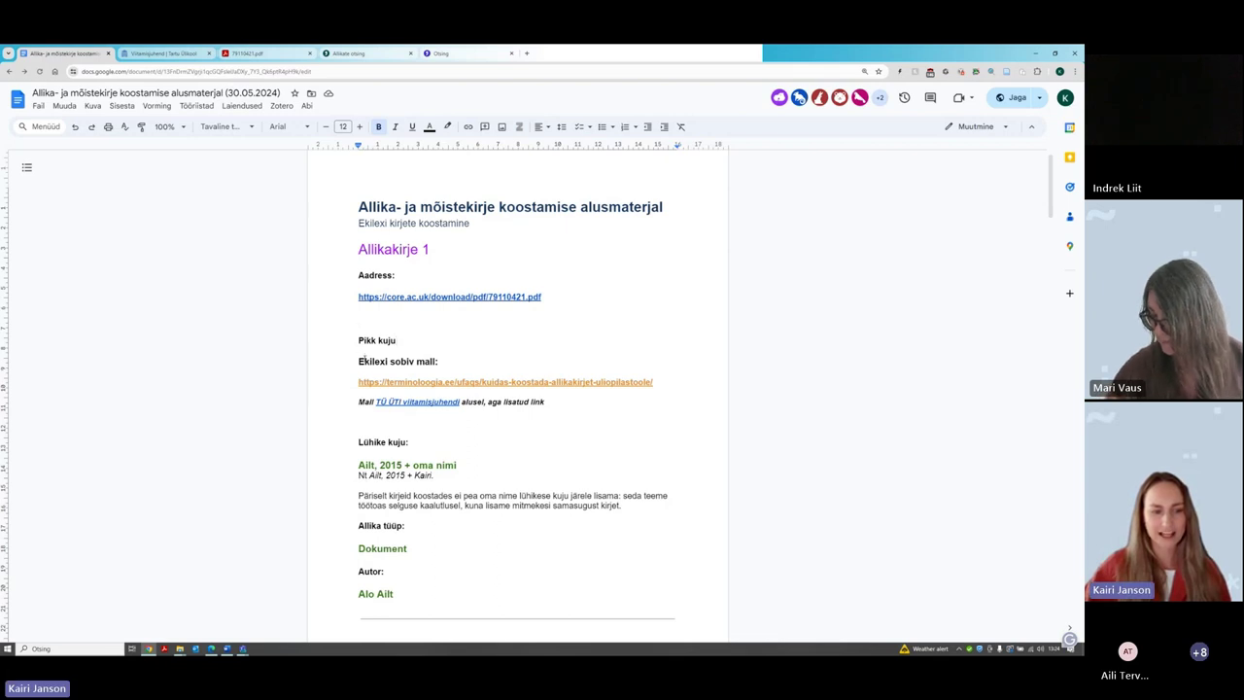
{"action": "left_click_drag", "start_coordinate": [359, 362], "coordinate": [444, 363]}
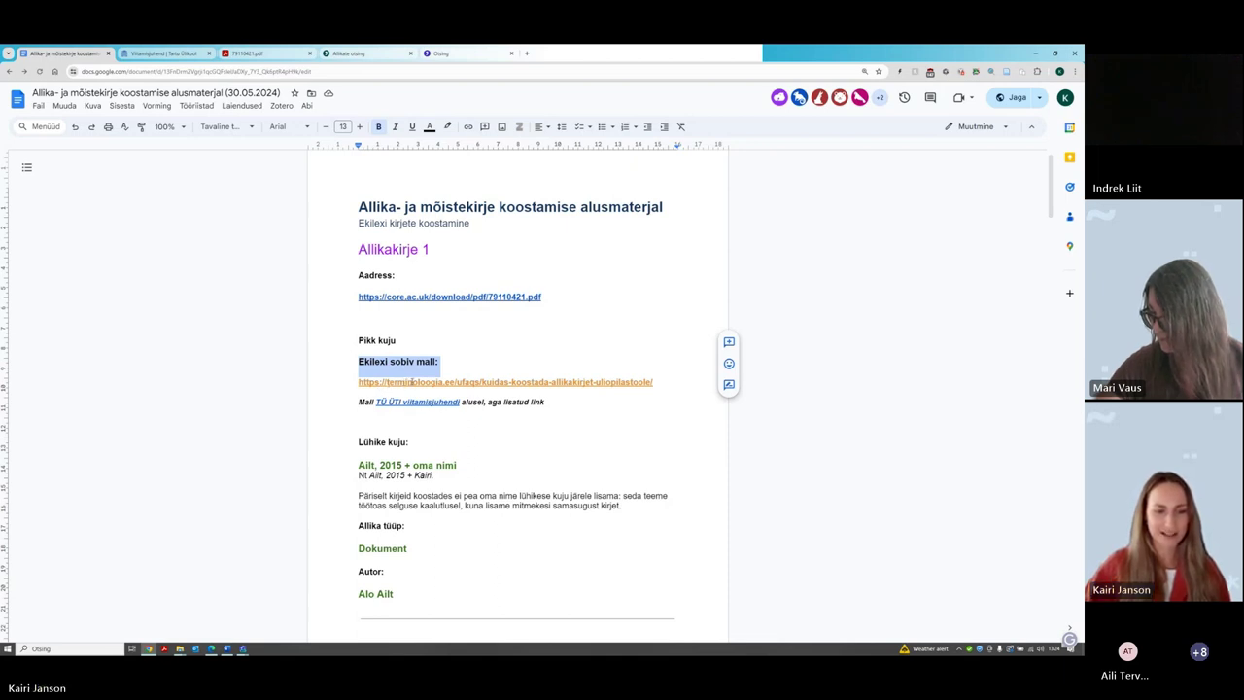
{"action": "left_click", "coordinate": [412, 382], "text": "ctrl"}
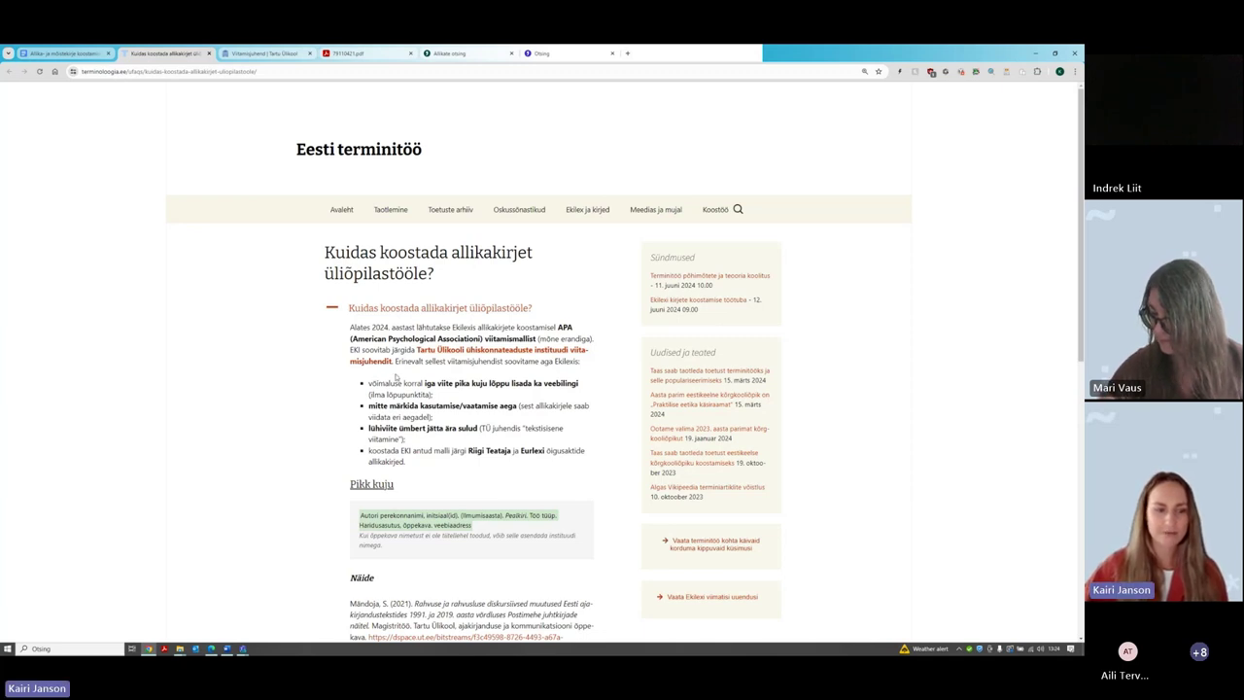
Go from the student-thesis guide to terminoloogia.ee's terminology-work FAQ page
{"action": "scroll", "coordinate": [327, 333], "scroll_direction": "down", "scroll_amount": 1}
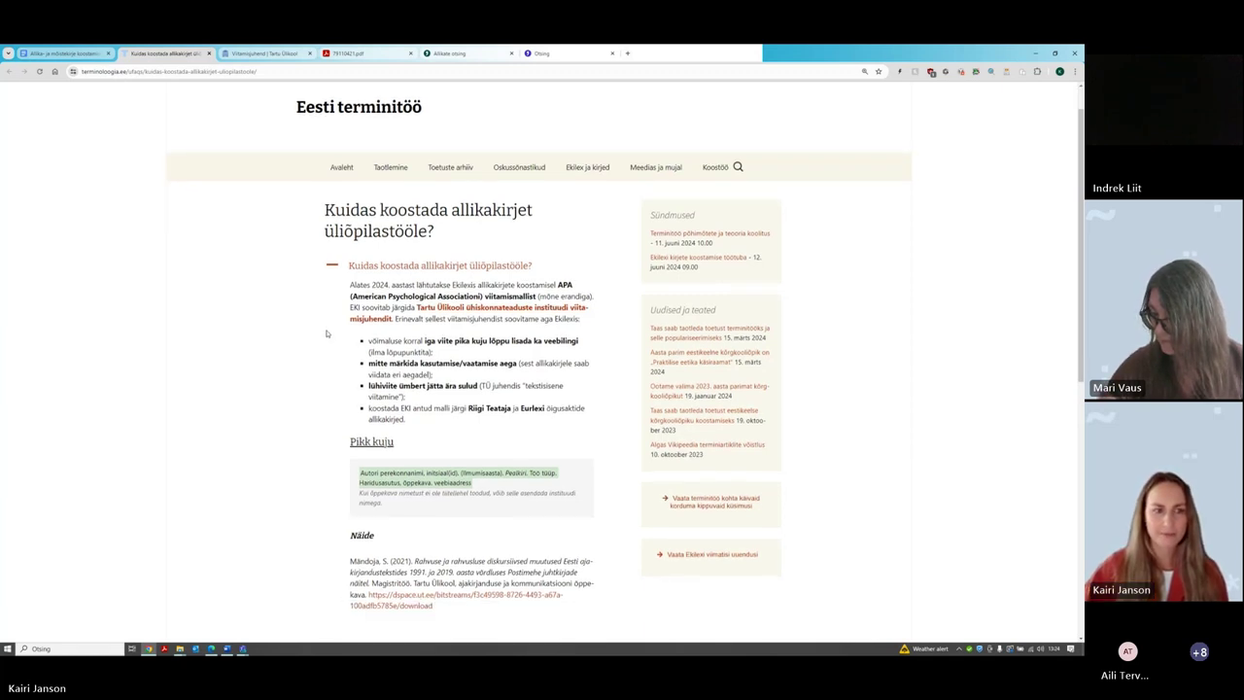
{"action": "scroll", "coordinate": [328, 334], "scroll_direction": "up", "scroll_amount": 1}
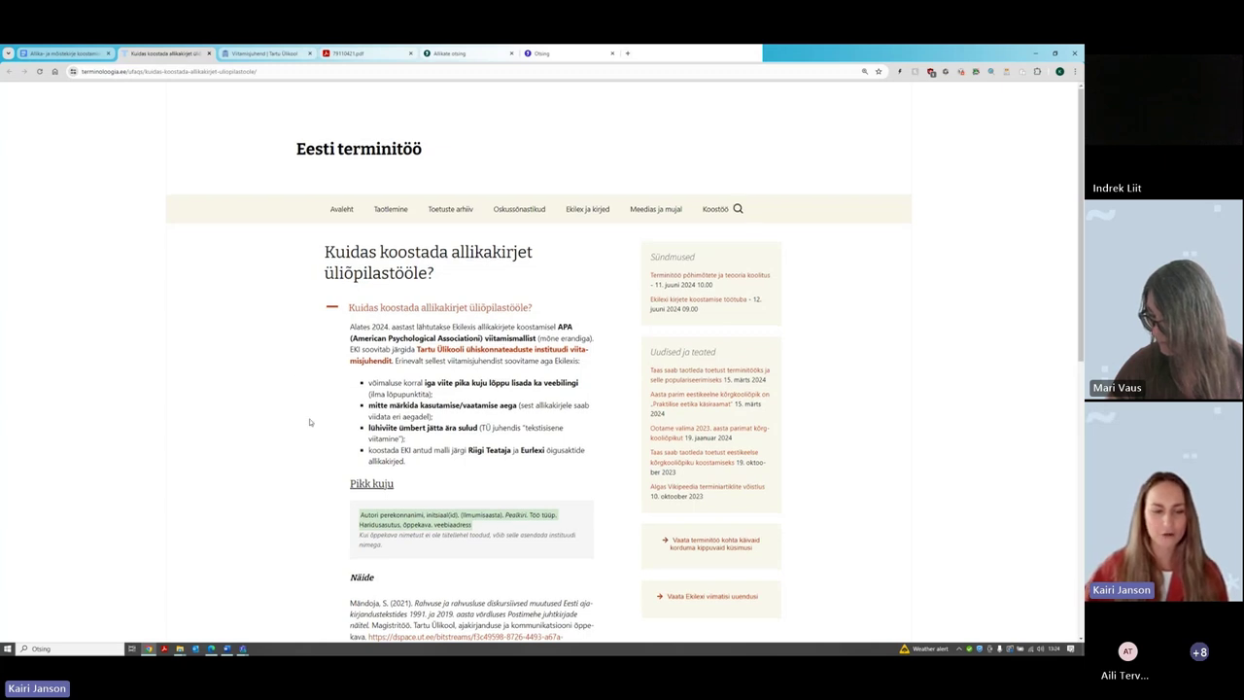
{"action": "scroll", "coordinate": [309, 423], "scroll_direction": "down", "scroll_amount": 3}
{"action": "scroll", "coordinate": [771, 381], "scroll_direction": "up", "scroll_amount": 3}
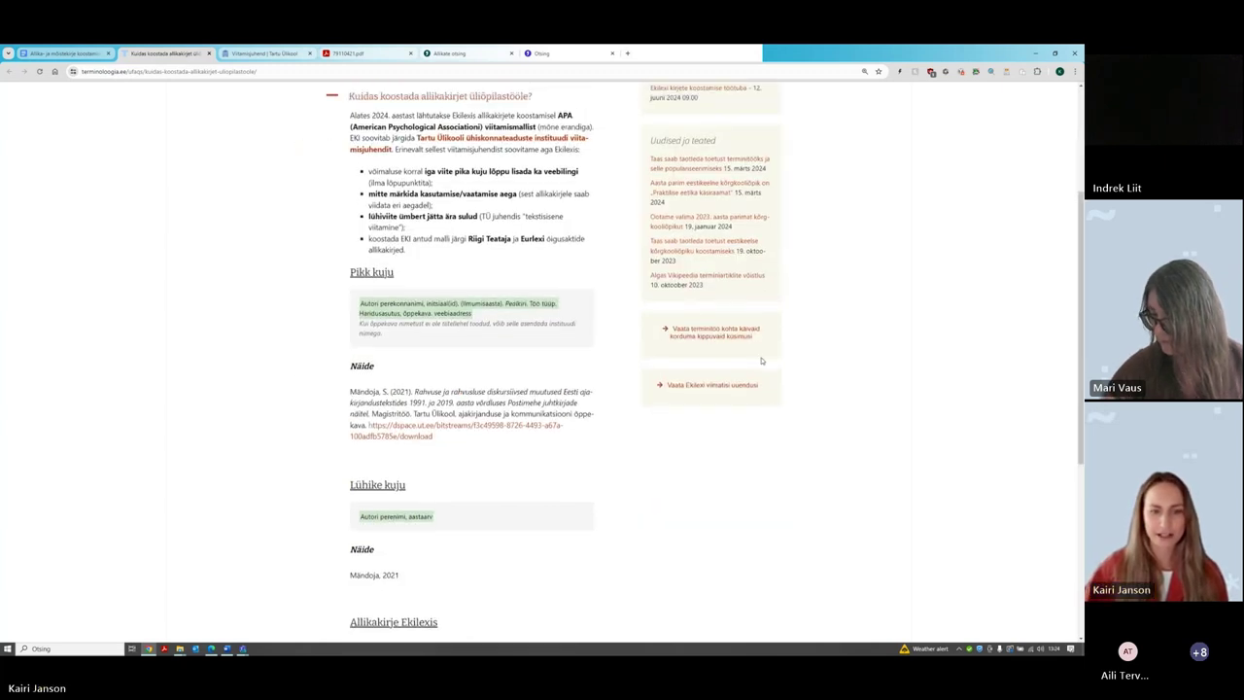
{"action": "scroll", "coordinate": [525, 289], "scroll_direction": "down", "scroll_amount": 1}
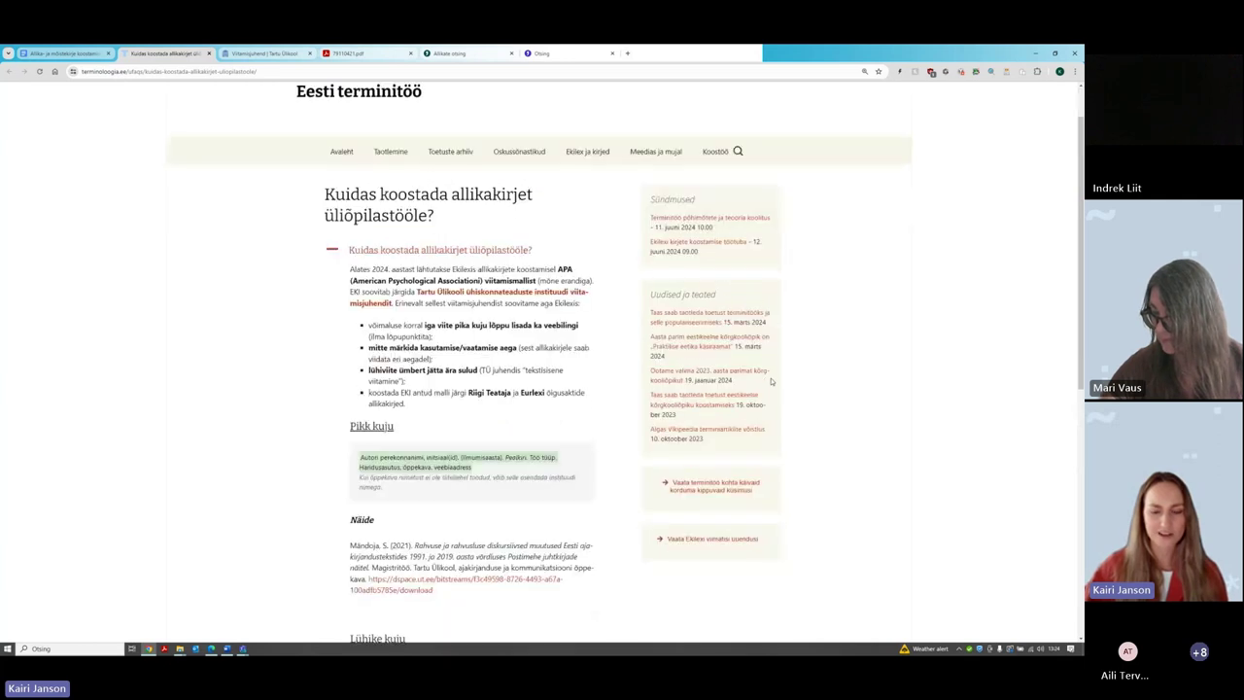
{"action": "scroll", "coordinate": [457, 292], "scroll_direction": "up", "scroll_amount": 1}
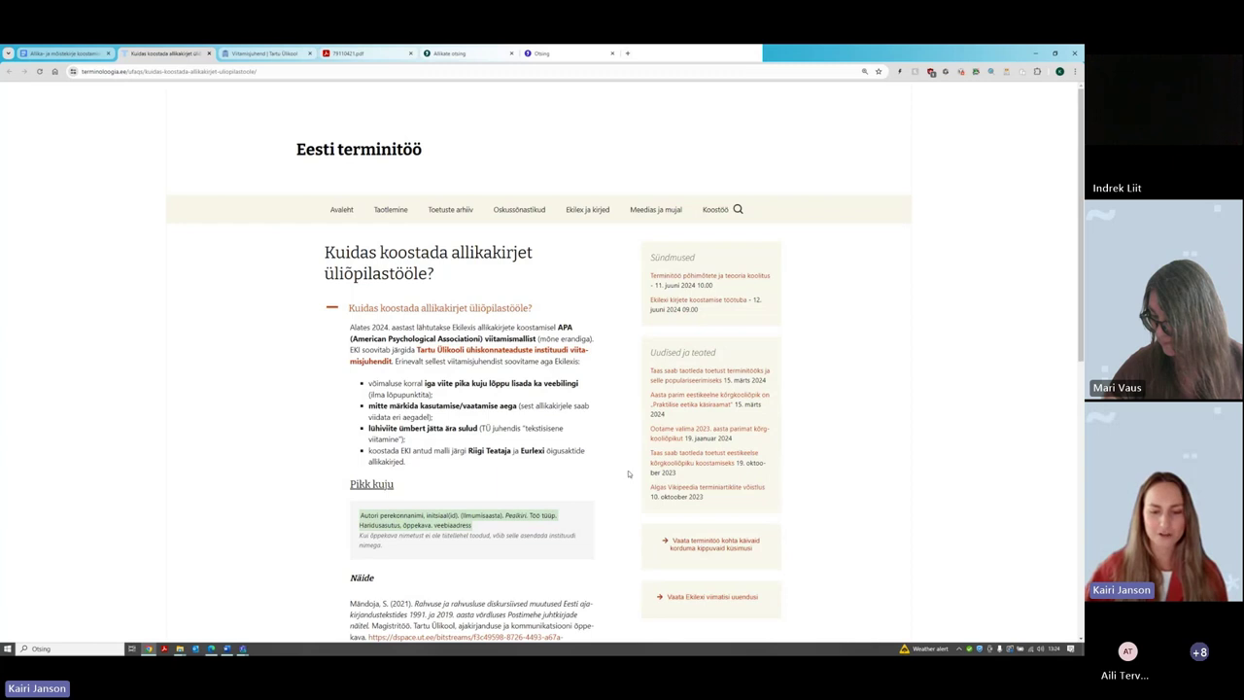
{"action": "left_click", "coordinate": [742, 541]}
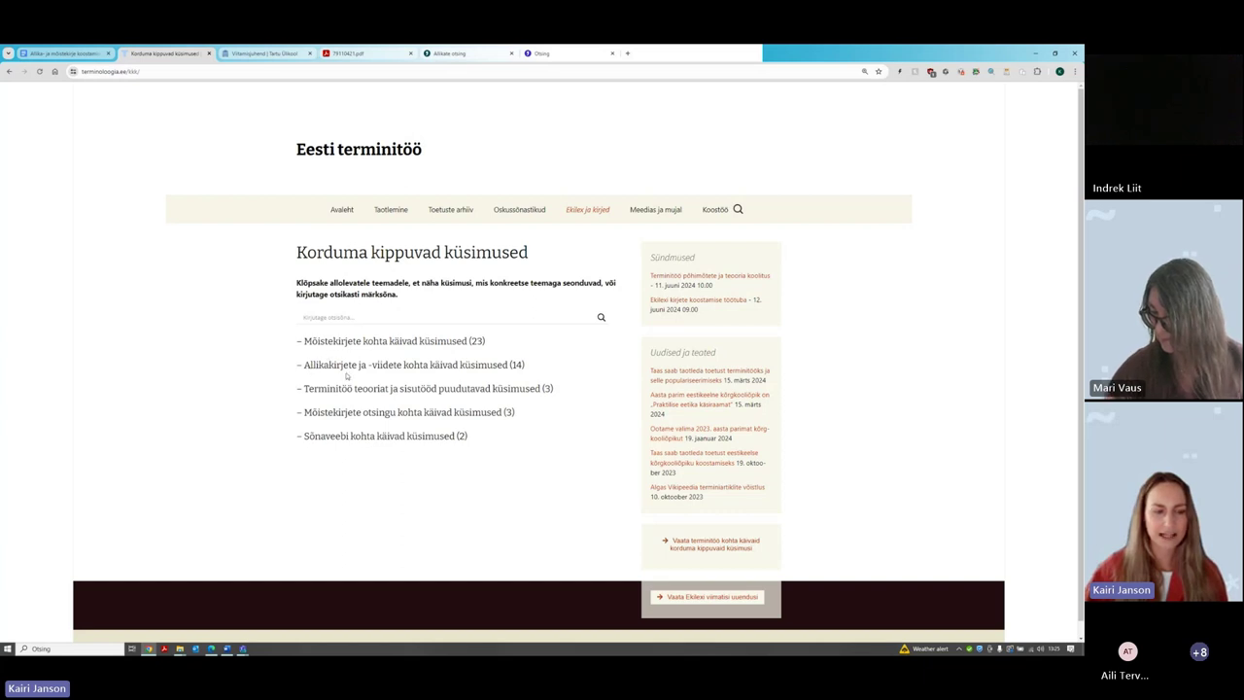
Expand source-record questions and reveal the answer to 'Kuidas koostada allikakirjet üliõpilastööle?'
{"action": "left_click", "coordinate": [504, 367]}
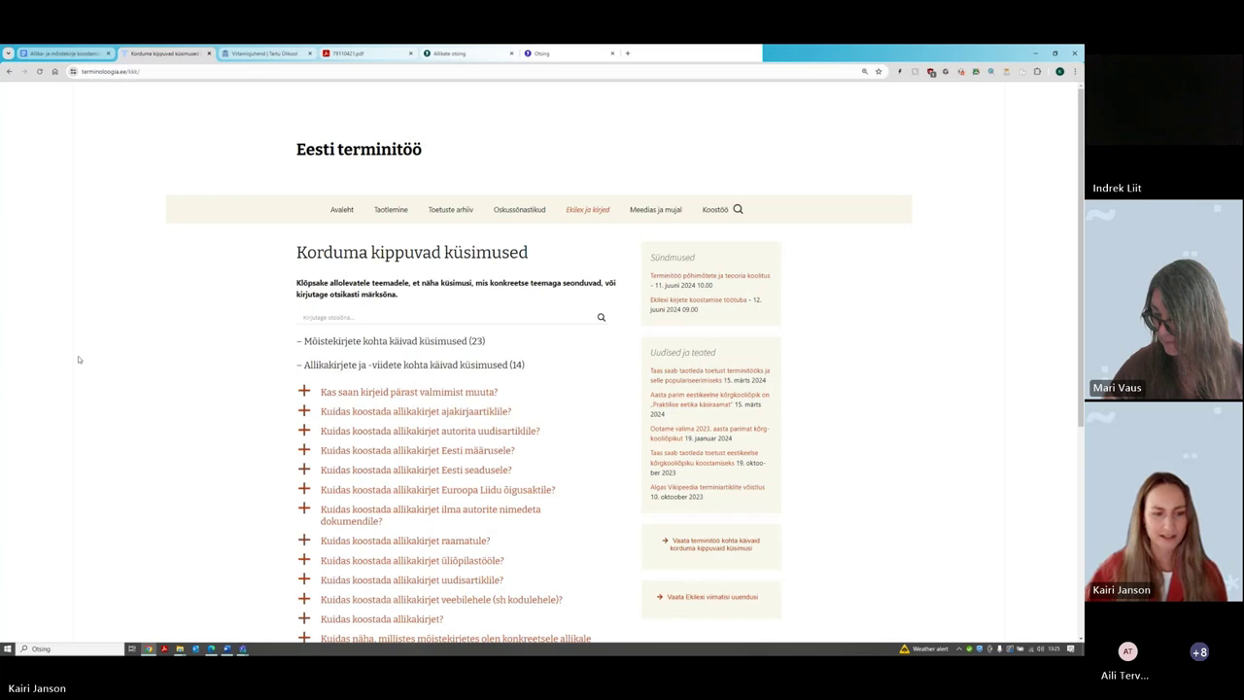
{"action": "scroll", "coordinate": [82, 358], "scroll_direction": "down", "scroll_amount": 1}
{"action": "scroll", "coordinate": [74, 345], "scroll_direction": "down", "scroll_amount": 1}
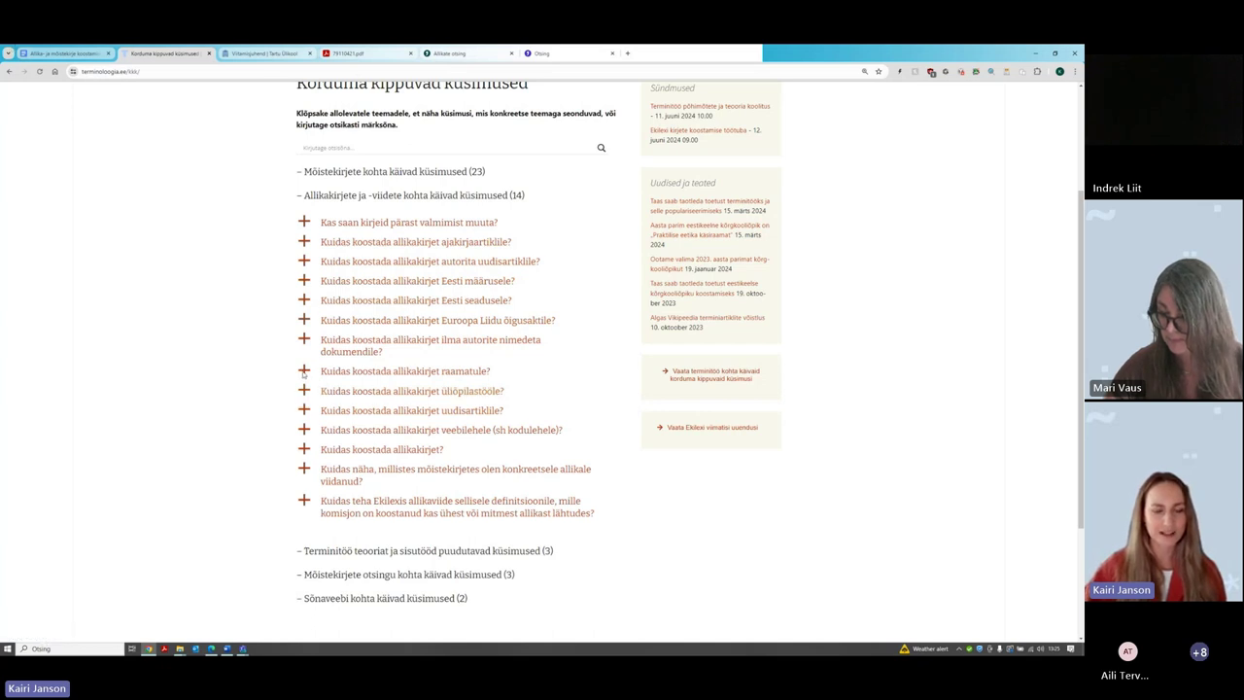
{"action": "left_click", "coordinate": [420, 391]}
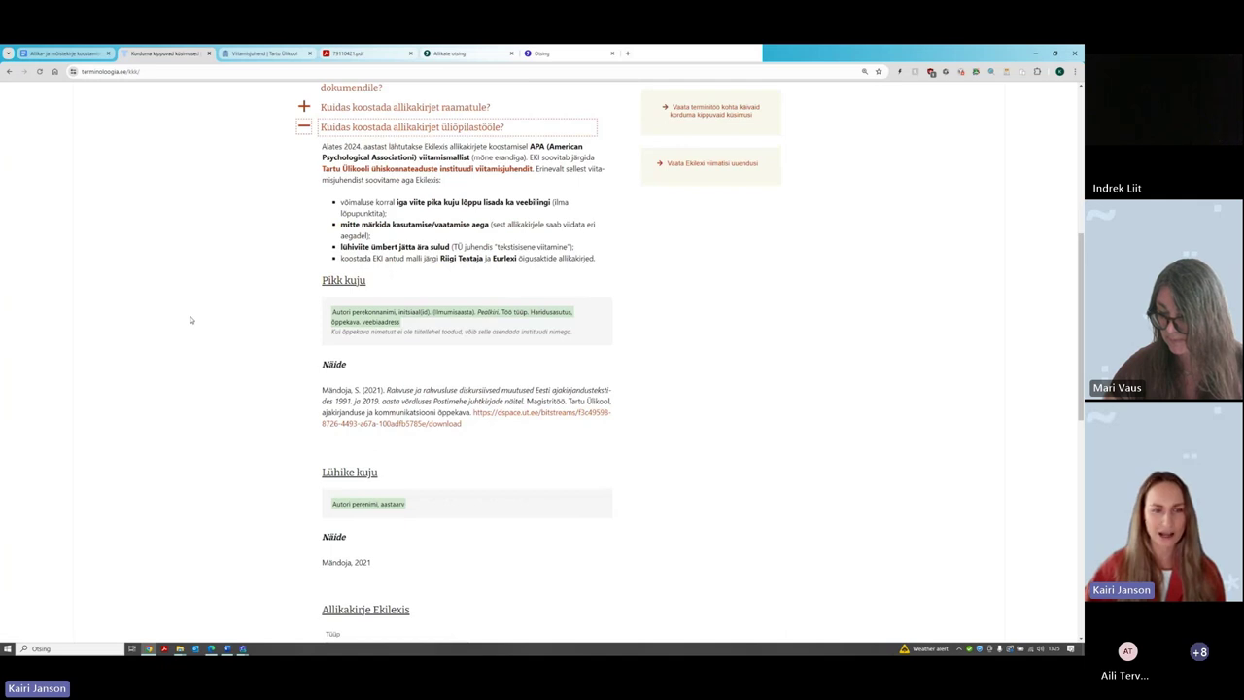
{"action": "scroll", "coordinate": [191, 319], "scroll_direction": "up", "scroll_amount": 1}
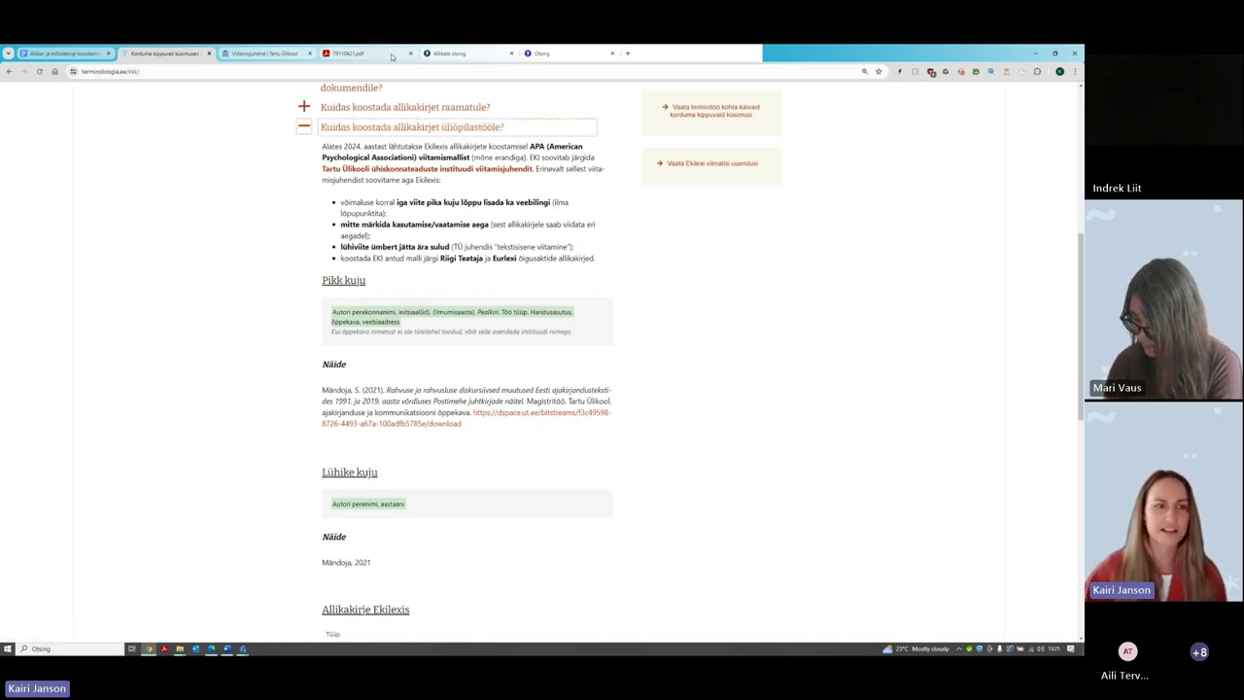
{"action": "mouse_move", "coordinate": [392, 57]}
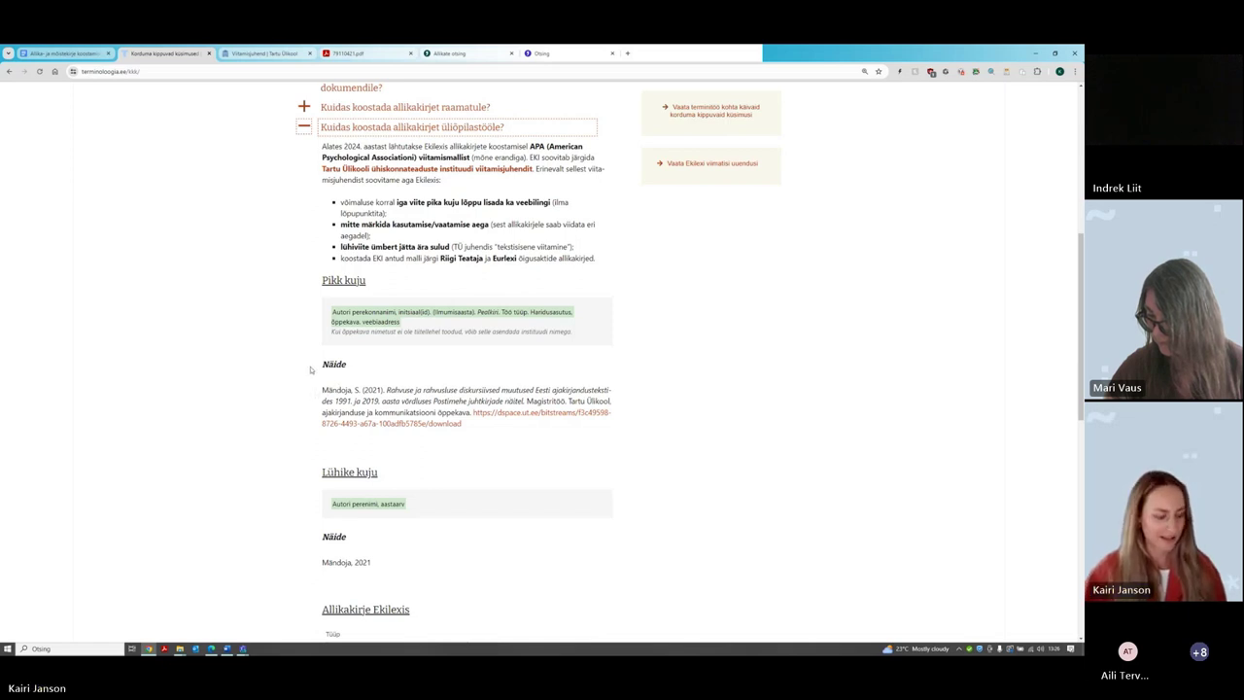
Copy the Pikk kuju example citation of the 2021 Tartu Ülikool master's thesis
{"action": "left_click_drag", "start_coordinate": [319, 390], "coordinate": [483, 427]}
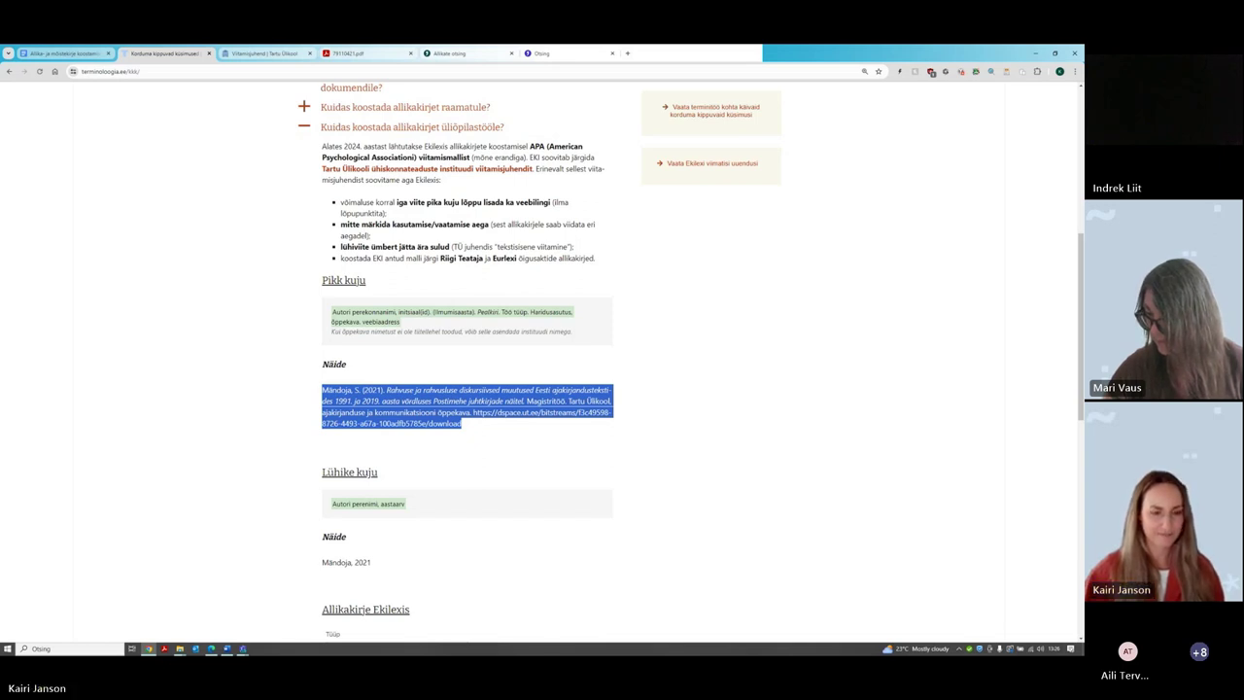
{"action": "right_click", "coordinate": [465, 391]}
{"action": "left_click", "coordinate": [496, 399]}
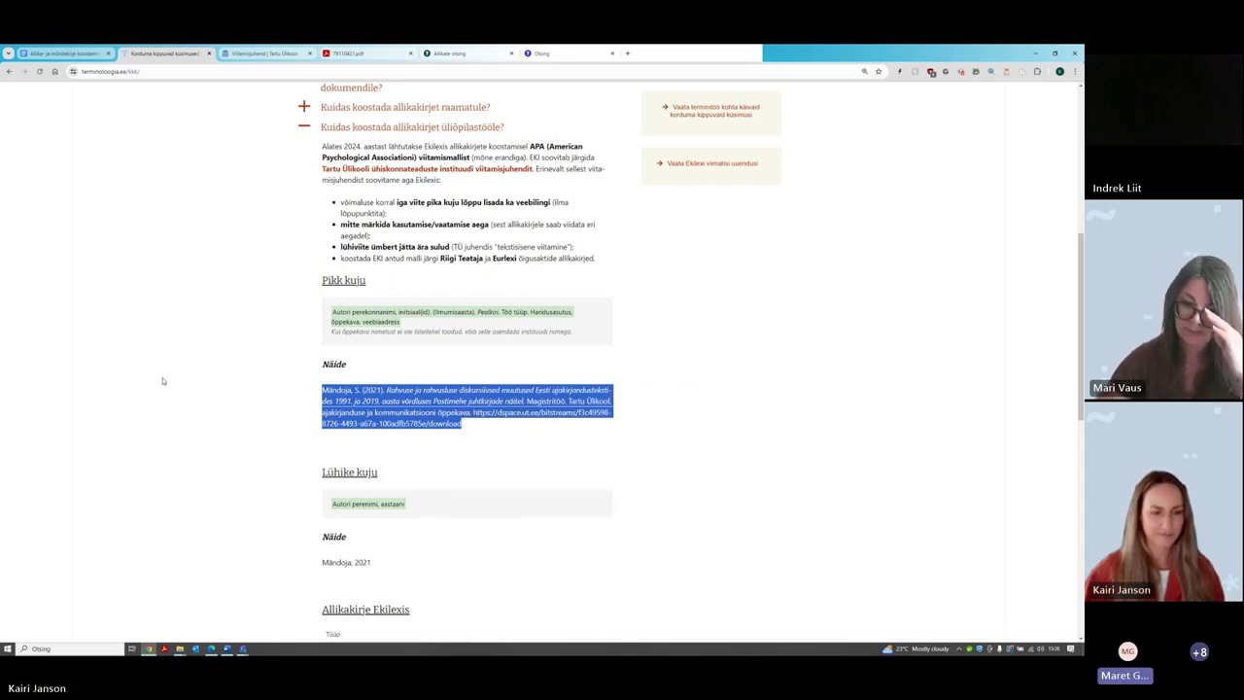
Return to the Google Docs instructions document
{"action": "scroll", "coordinate": [192, 366], "scroll_direction": "up", "scroll_amount": 1}
{"action": "scroll", "coordinate": [192, 365], "scroll_direction": "up", "scroll_amount": 3}
{"action": "scroll", "coordinate": [192, 365], "scroll_direction": "down", "scroll_amount": 1}
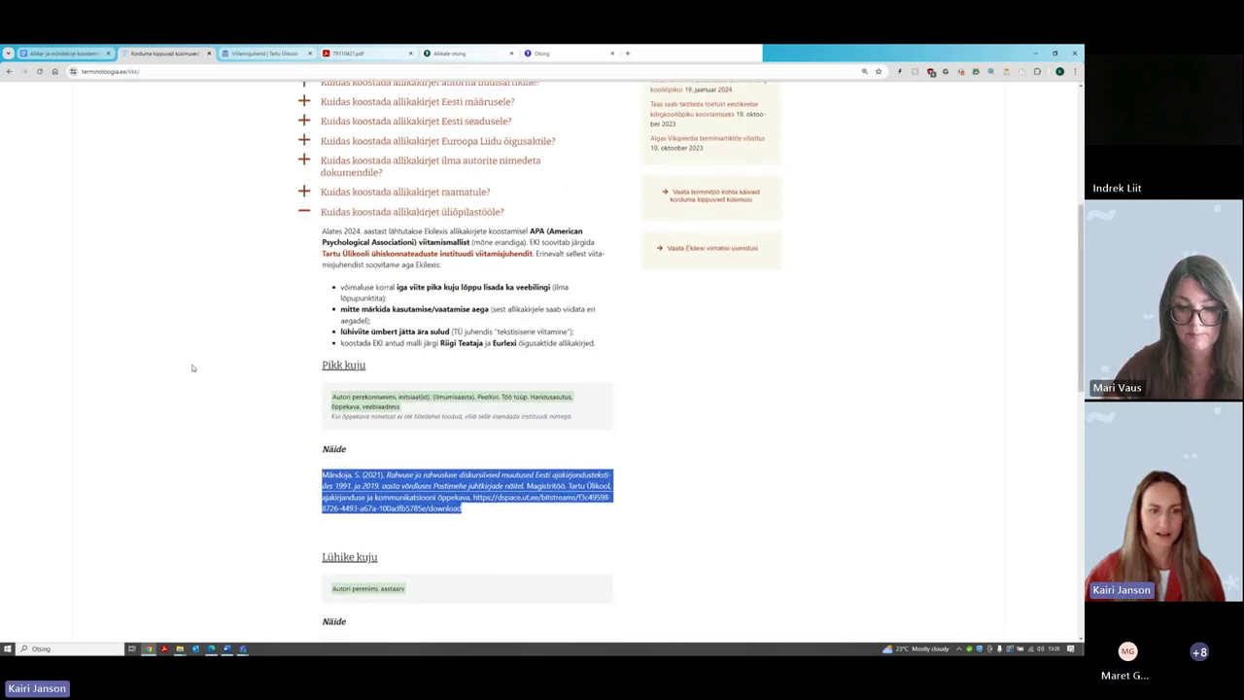
{"action": "left_click", "coordinate": [77, 47]}
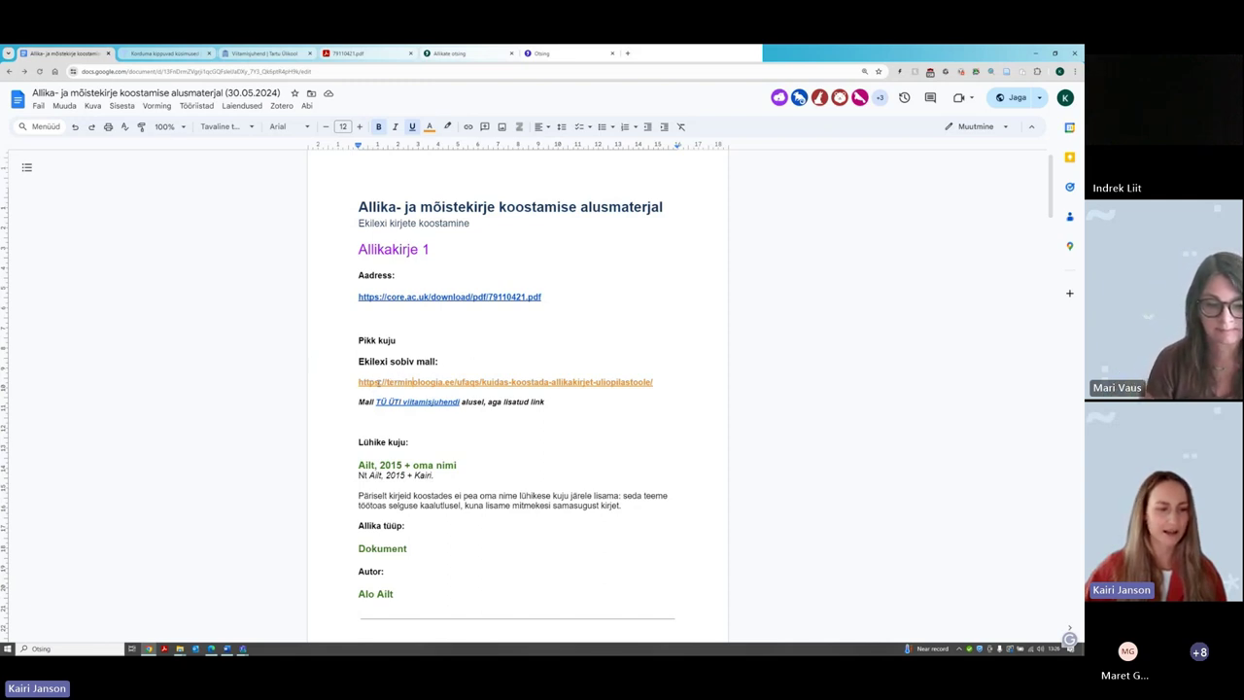
Reopen the terminoloogia.ee student-thesis answer with its Pikk kuju and Lühike kuju templates
{"action": "left_click", "coordinate": [415, 382]}
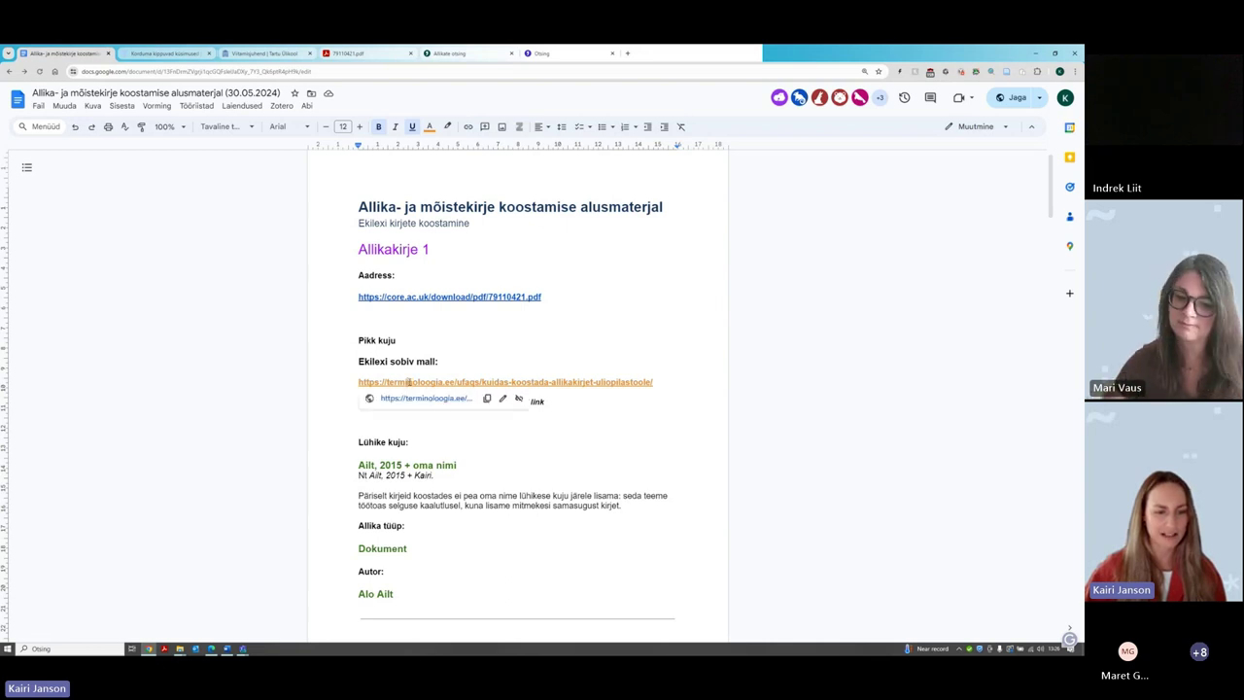
{"action": "left_click", "coordinate": [415, 399]}
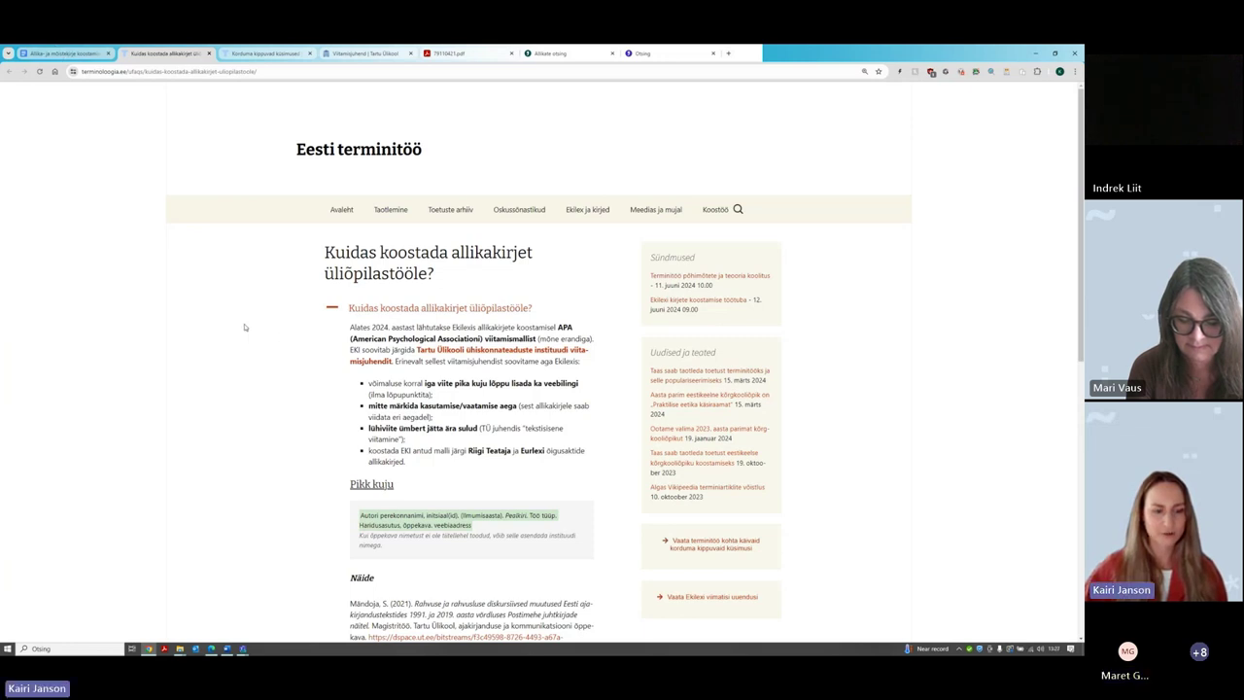
{"action": "scroll", "coordinate": [250, 328], "scroll_direction": "down", "scroll_amount": 1}
{"action": "scroll", "coordinate": [250, 328], "scroll_direction": "down", "scroll_amount": 1}
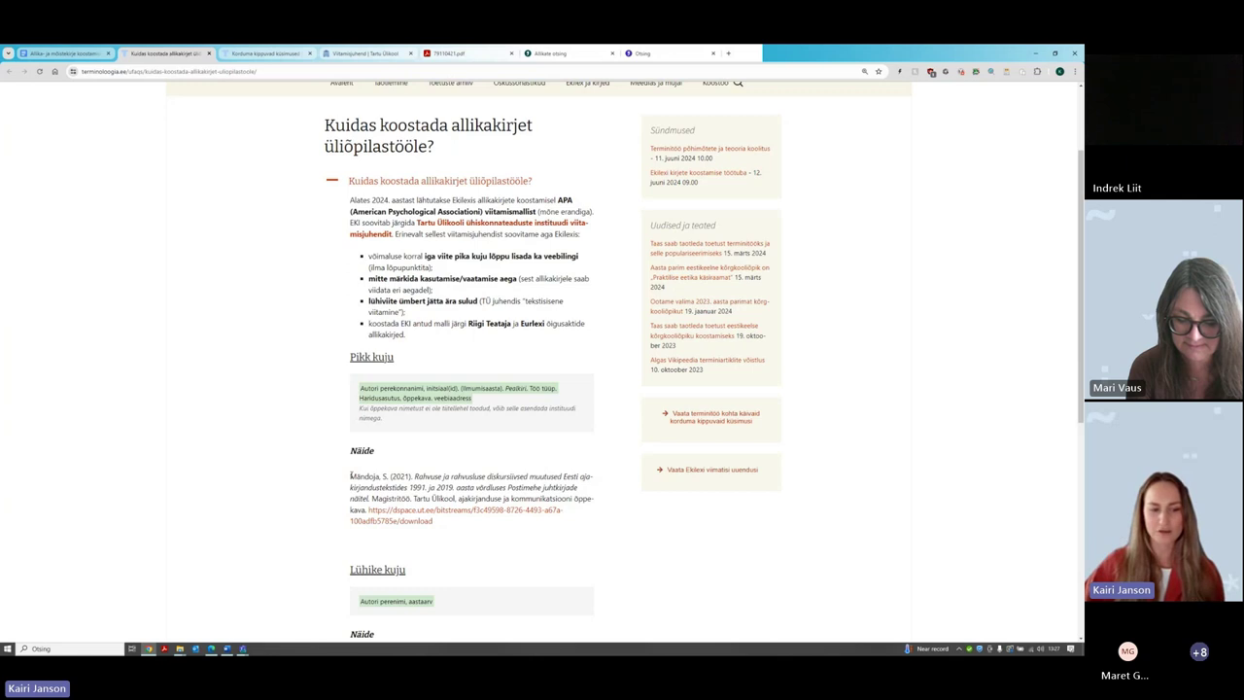
Copy the whole Pikk kuju example reference, from author to the dspace.ut.ee download link
{"action": "left_click_drag", "start_coordinate": [350, 475], "coordinate": [437, 520]}
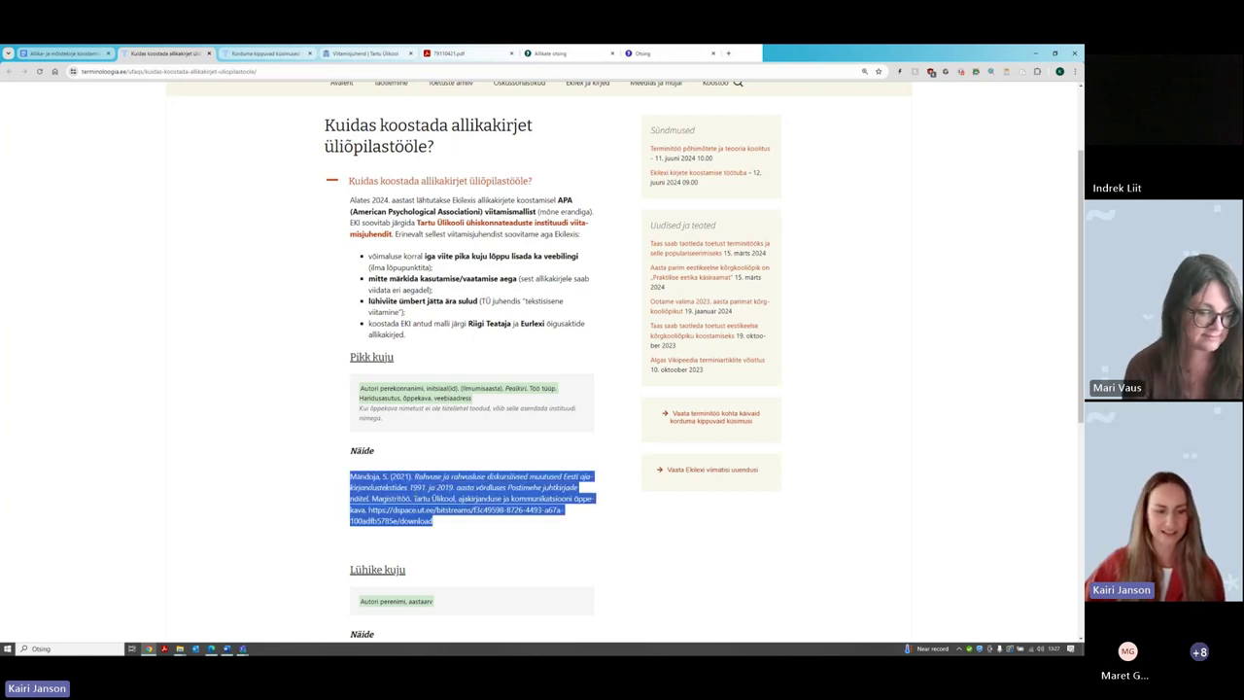
{"action": "right_click", "coordinate": [378, 477]}
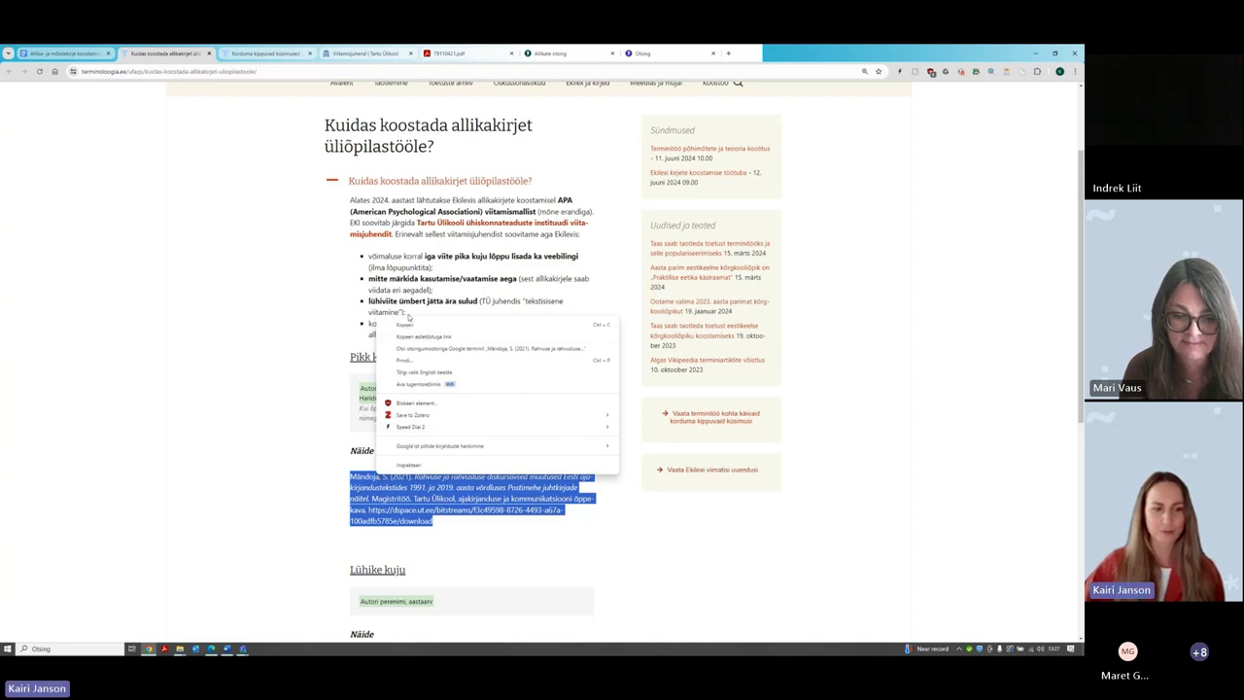
{"action": "left_click", "coordinate": [402, 324]}
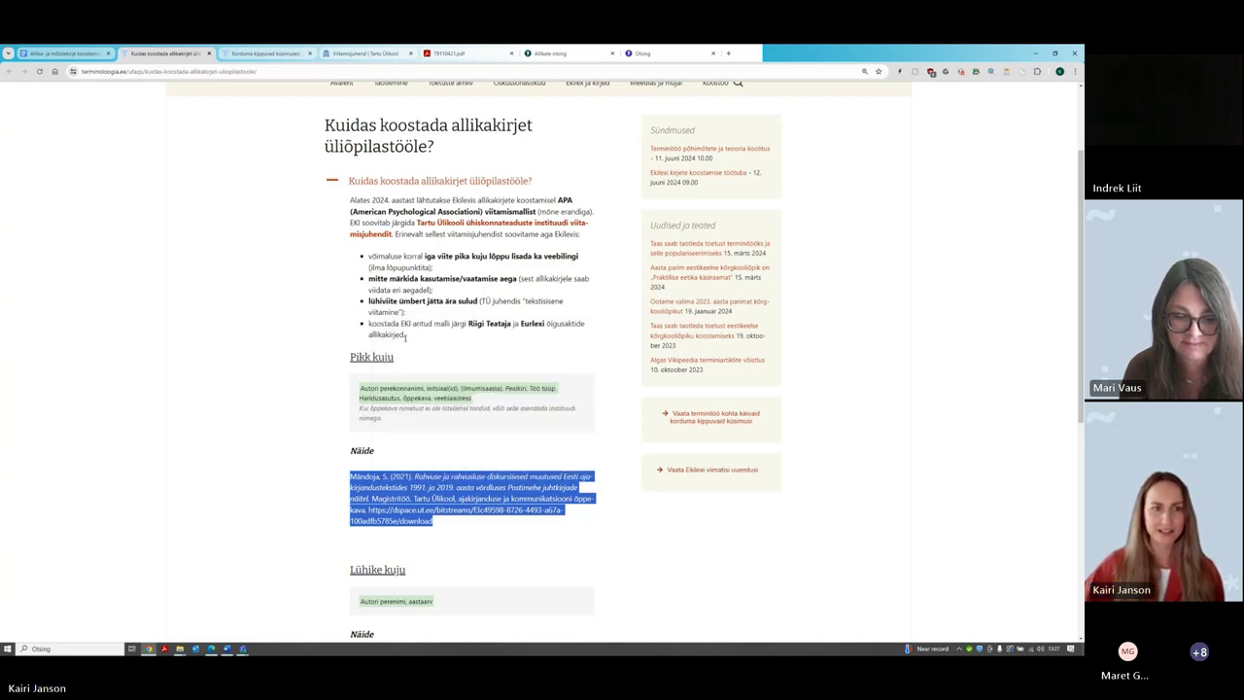
Paste the copied example reference into the new source's Pikk kuju field
{"action": "left_click", "coordinate": [576, 56]}
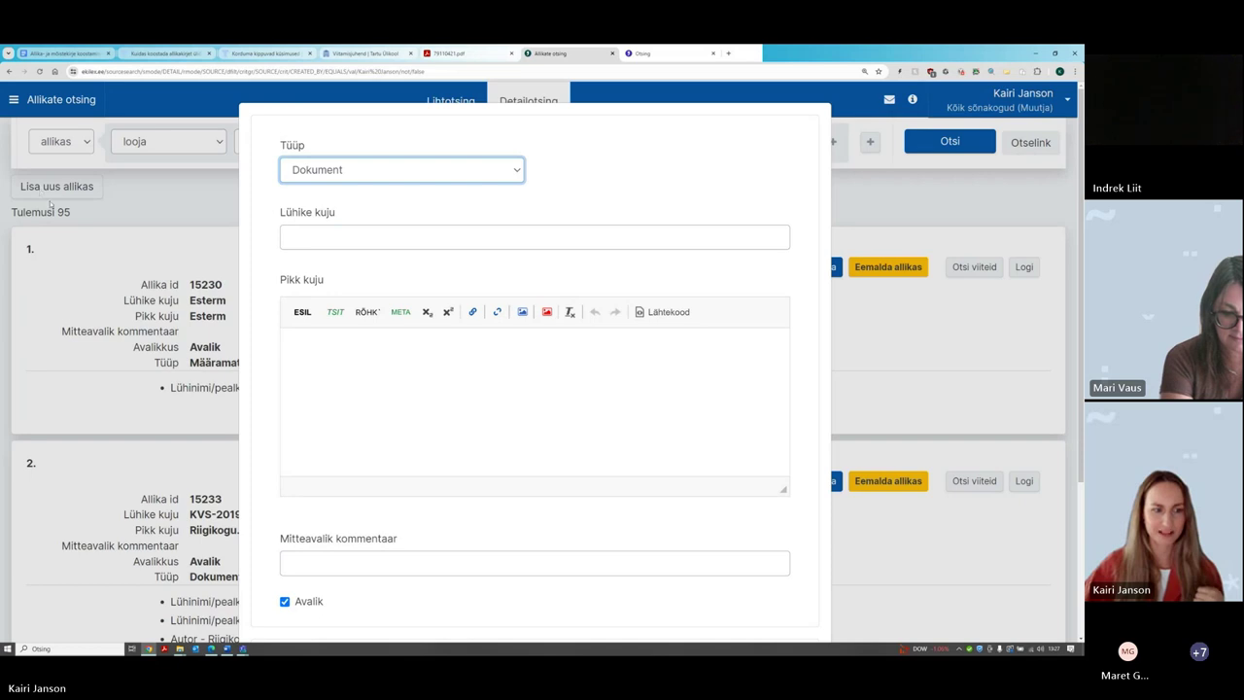
{"action": "left_click", "coordinate": [330, 342]}
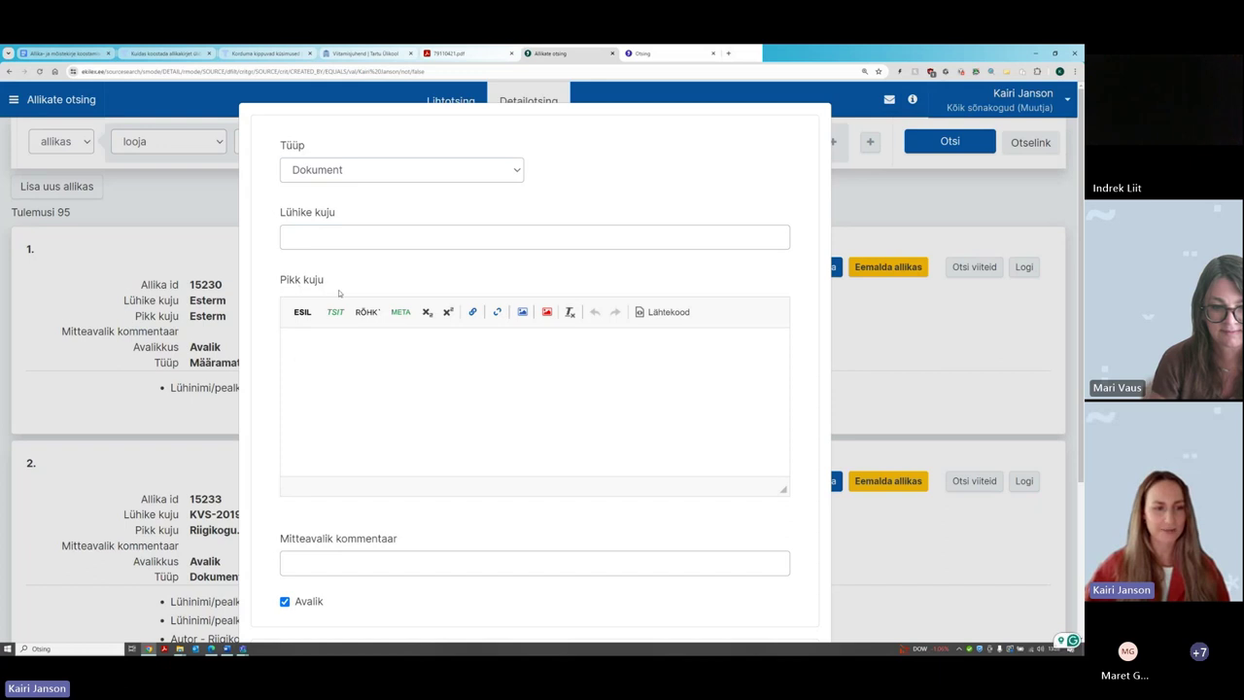
{"action": "right_click", "coordinate": [312, 344]}
{"action": "left_click", "coordinate": [337, 355]}
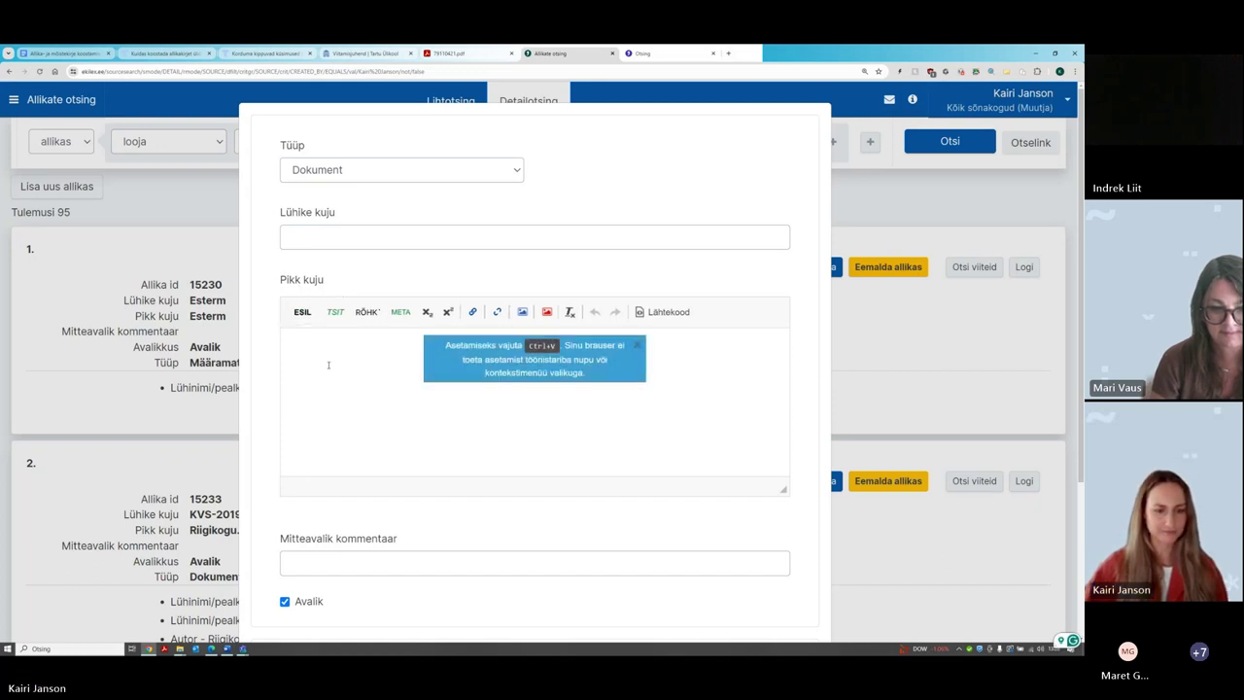
{"action": "left_click", "coordinate": [635, 347]}
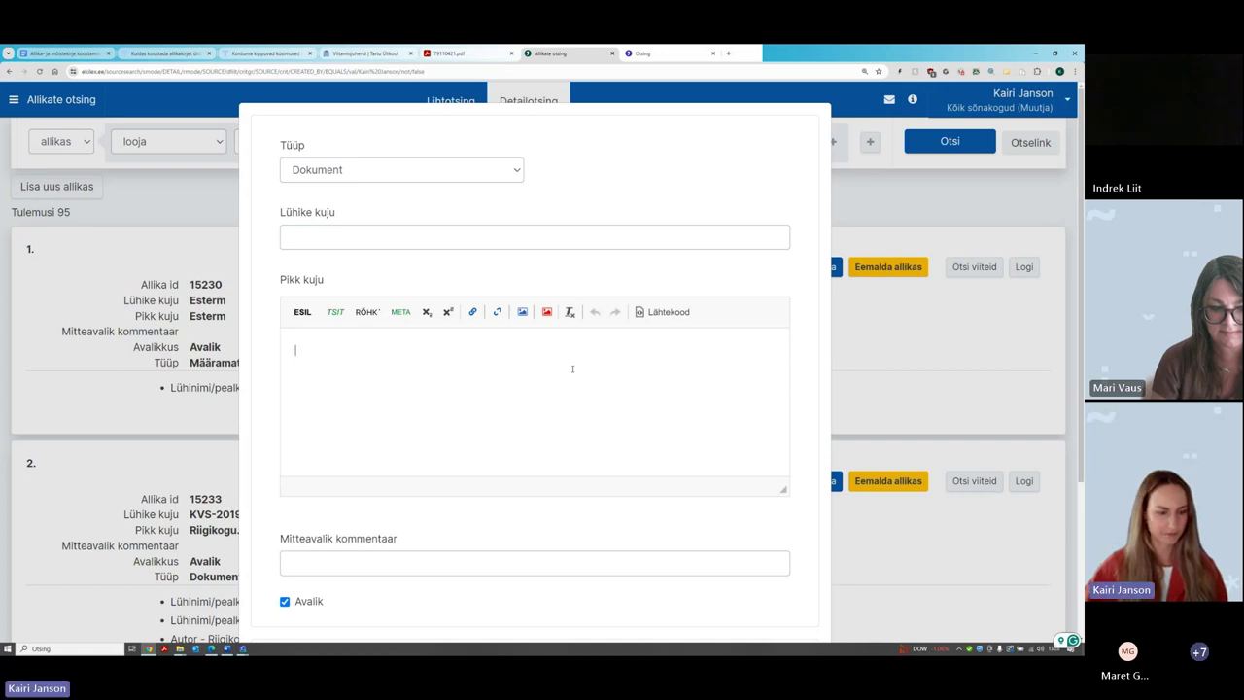
{"action": "key", "text": "ctrl+v"}
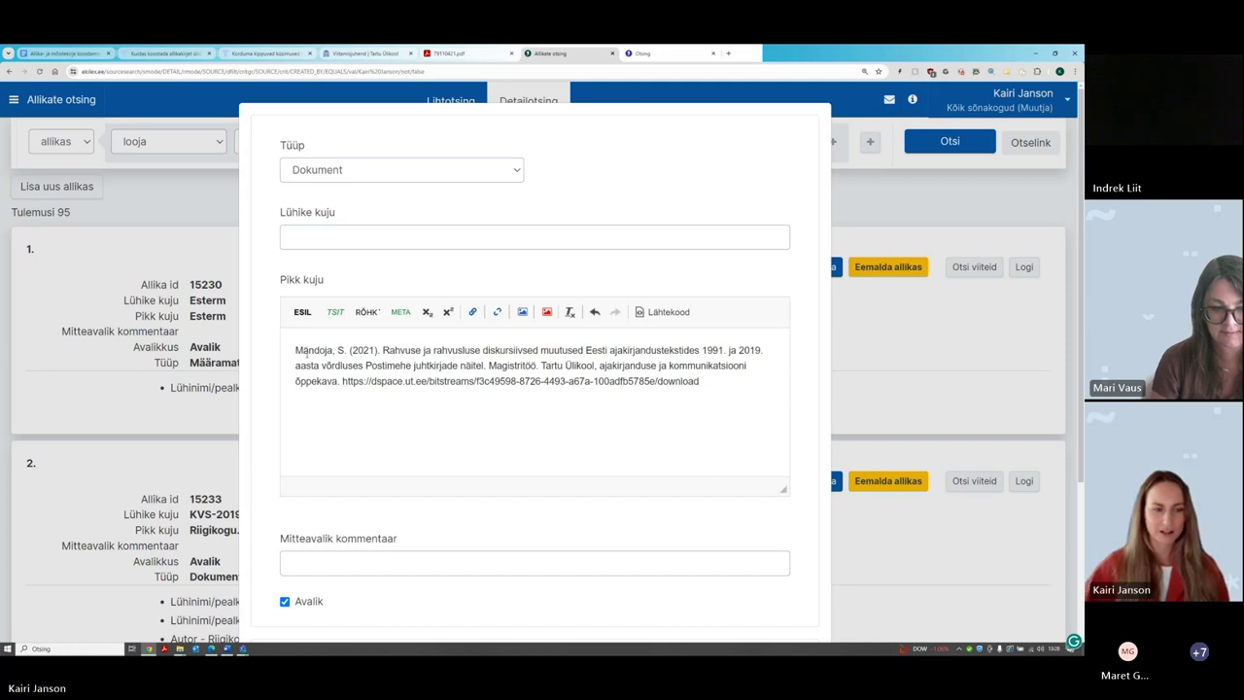
Add empty lines above the pasted example and bring up the 79110421.pdf thesis
{"action": "left_click", "coordinate": [296, 349]}
{"action": "key", "text": "Return"}
{"action": "key", "text": "Return"}
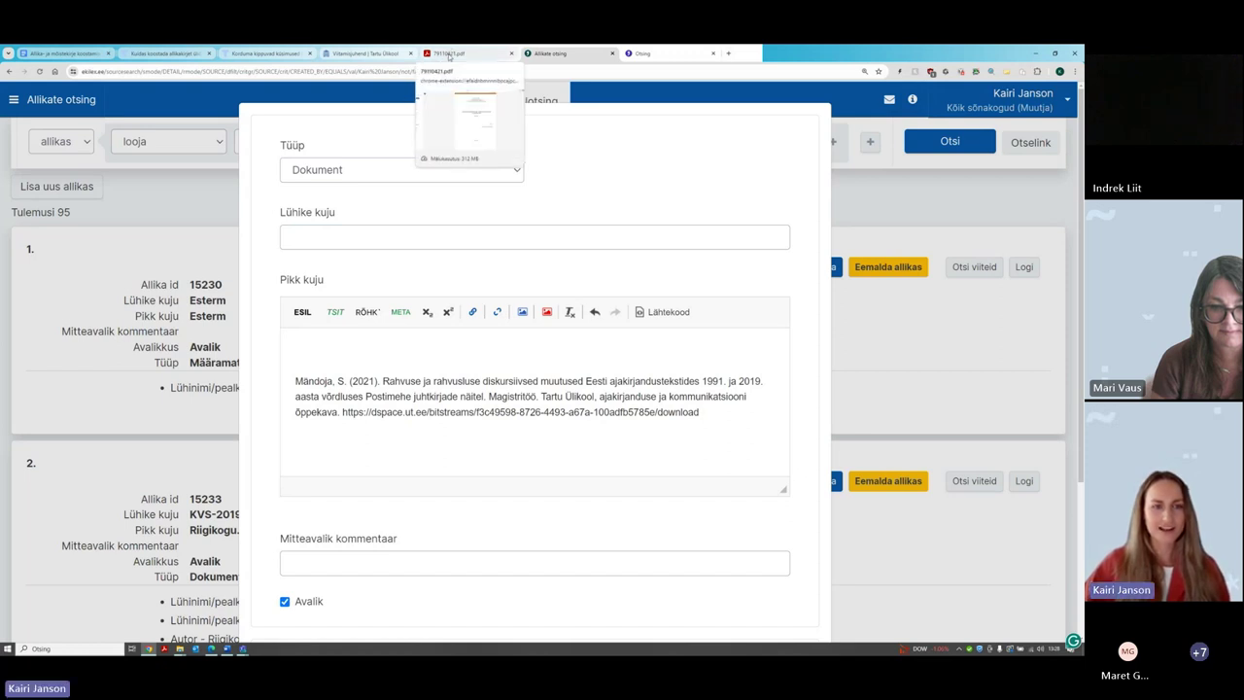
{"action": "left_click", "coordinate": [449, 52]}
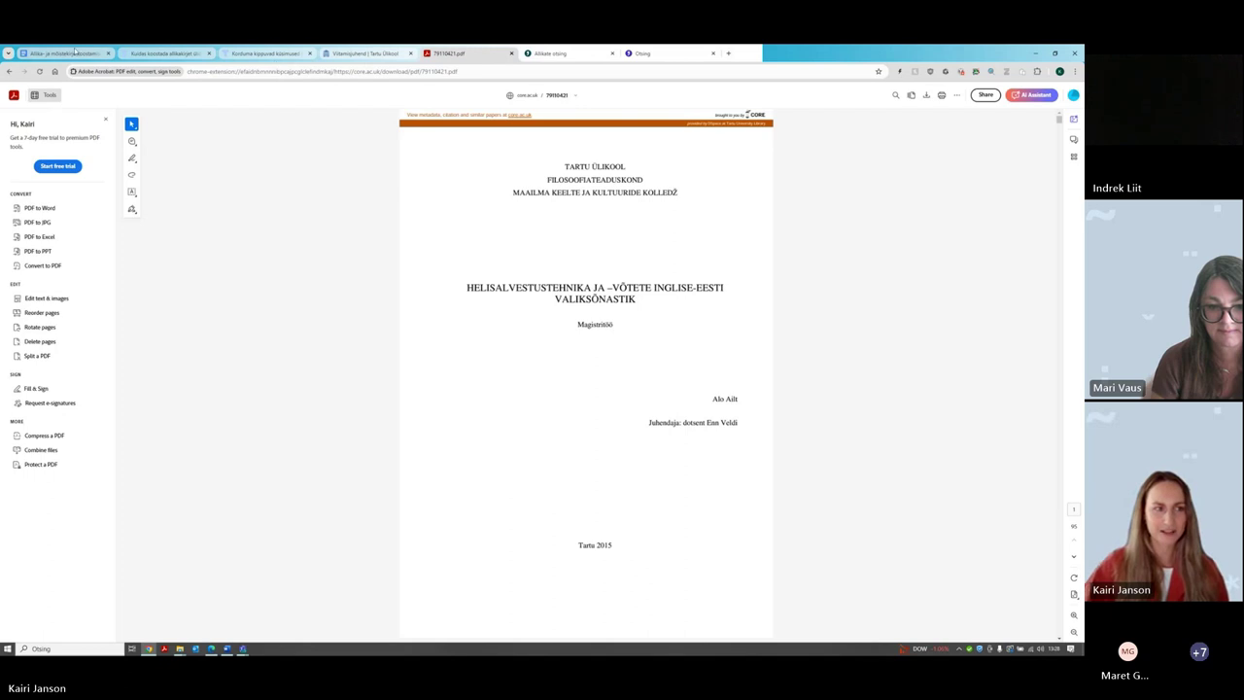
{"action": "left_click", "coordinate": [75, 50]}
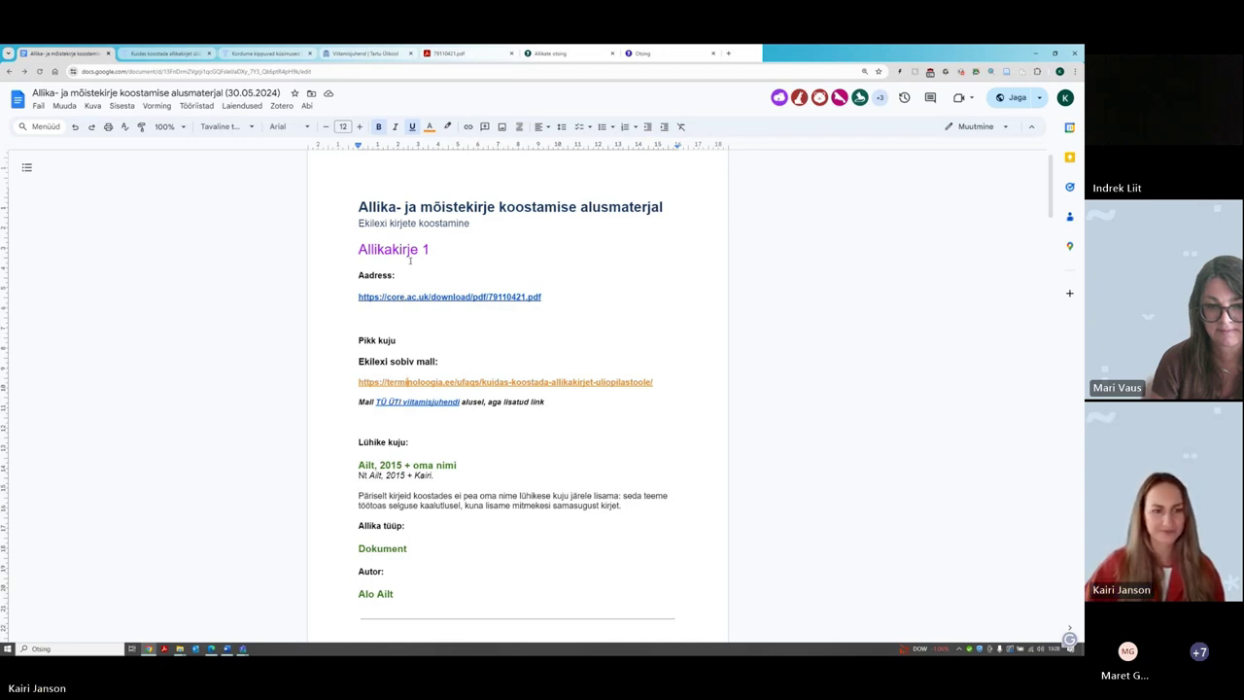
{"action": "left_click", "coordinate": [449, 54]}
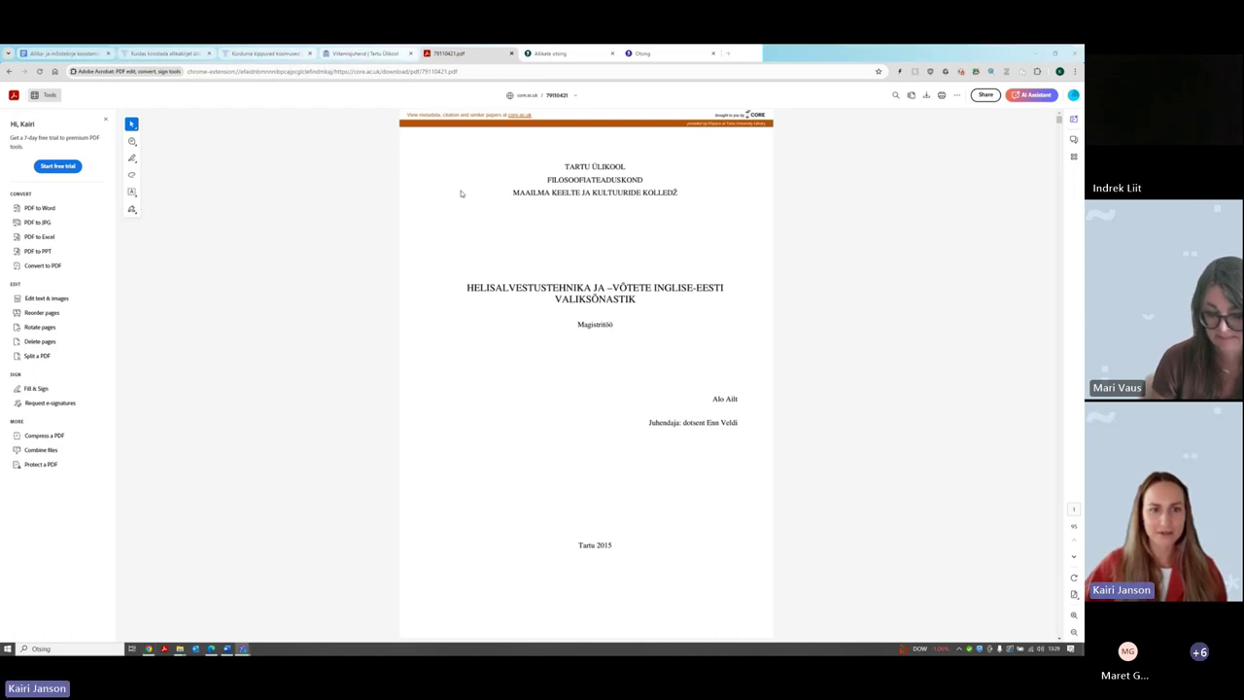
Start Pikk kuju with the thesis author's surname and initial from the PDF title page
{"action": "left_click", "coordinate": [389, 144]}
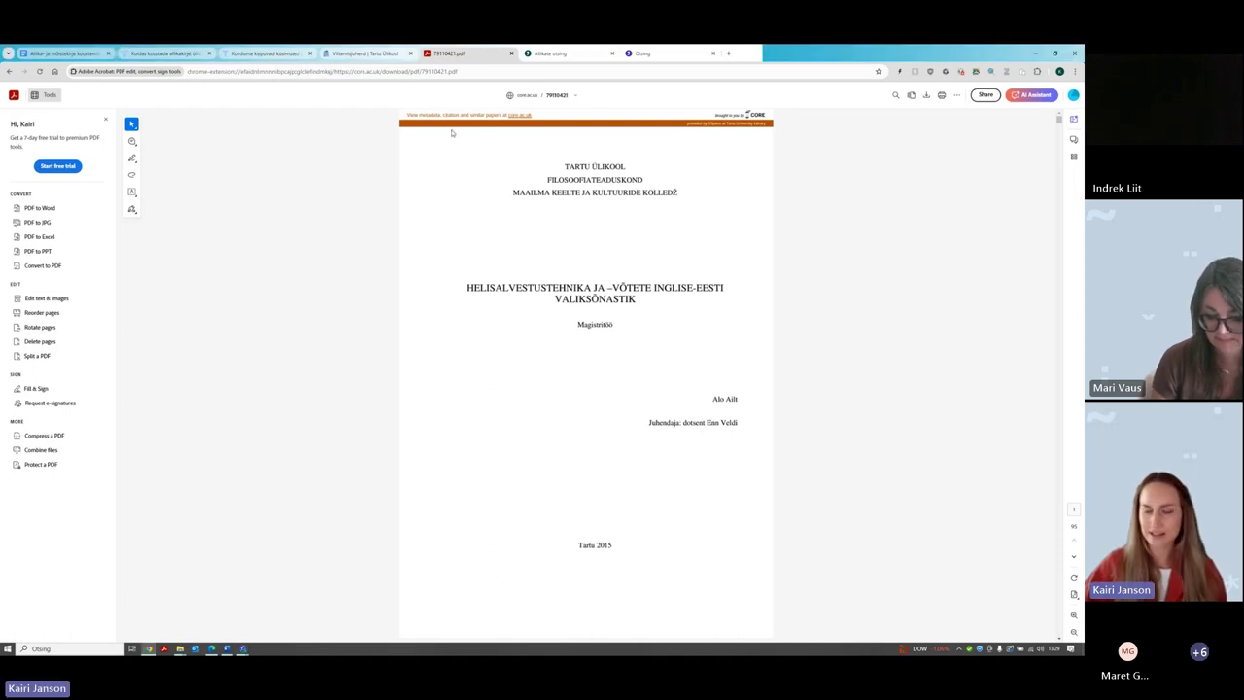
{"action": "left_click", "coordinate": [559, 55]}
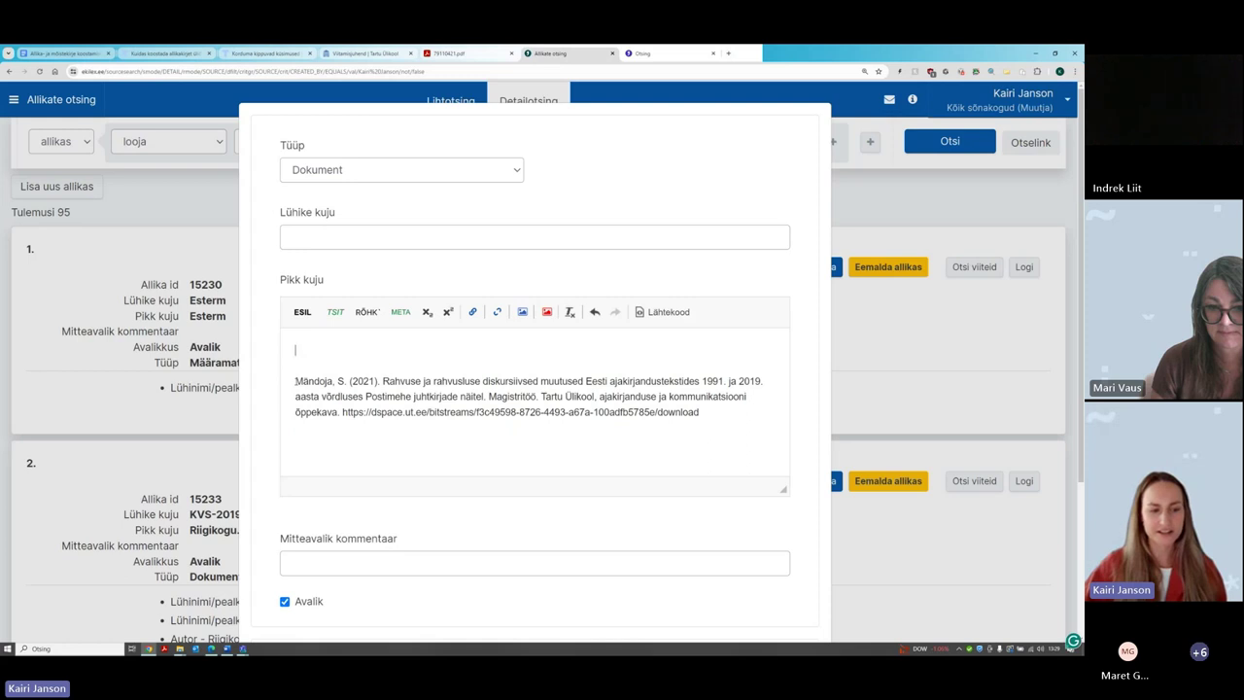
{"action": "left_click", "coordinate": [454, 55]}
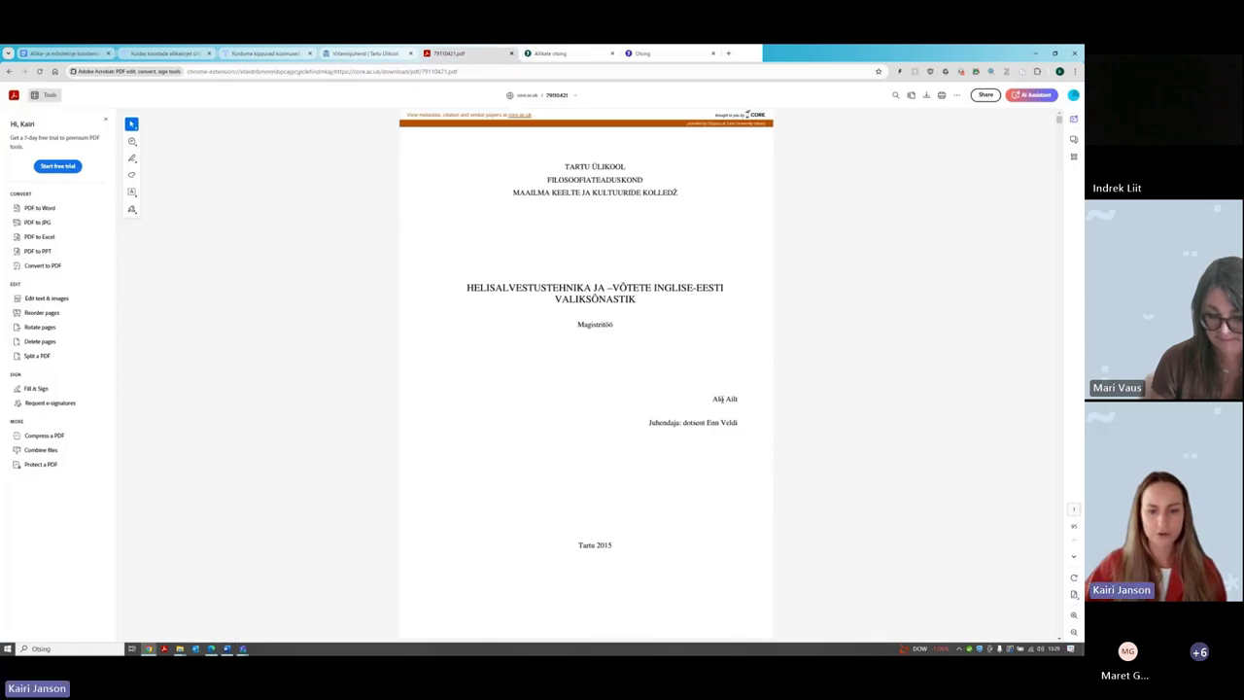
{"action": "triple_click", "coordinate": [720, 399]}
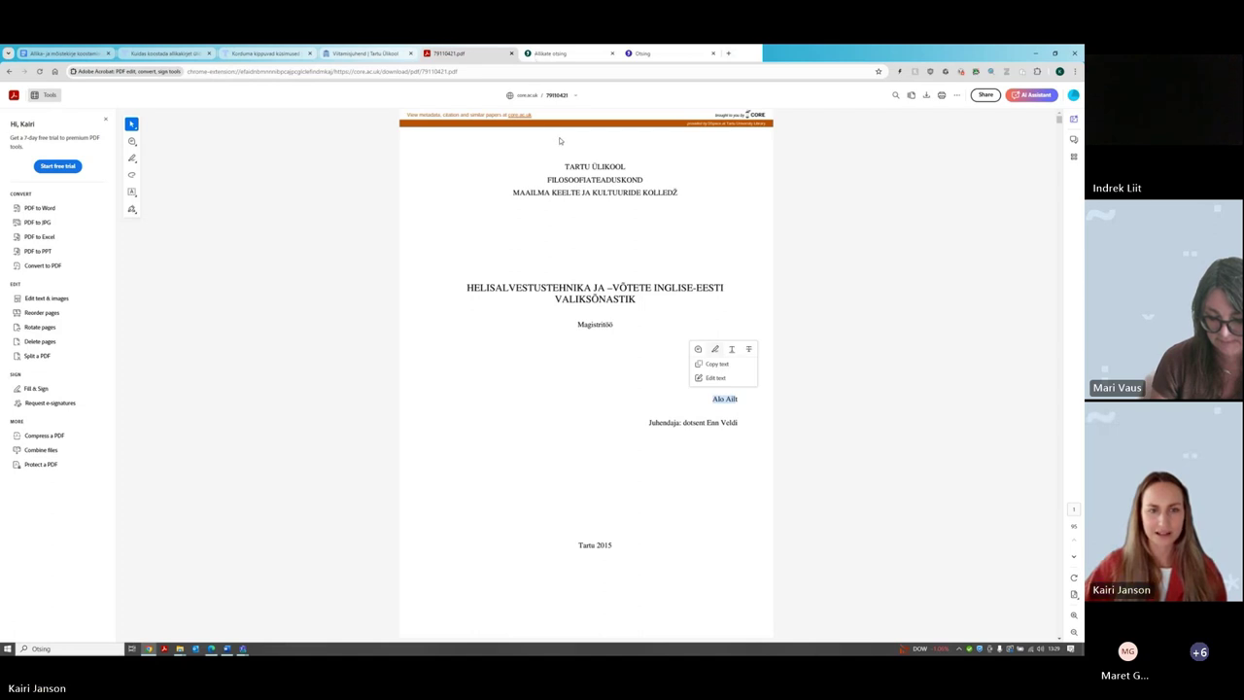
{"action": "left_click", "coordinate": [547, 54]}
{"action": "type", "text": "Ailt, A"}
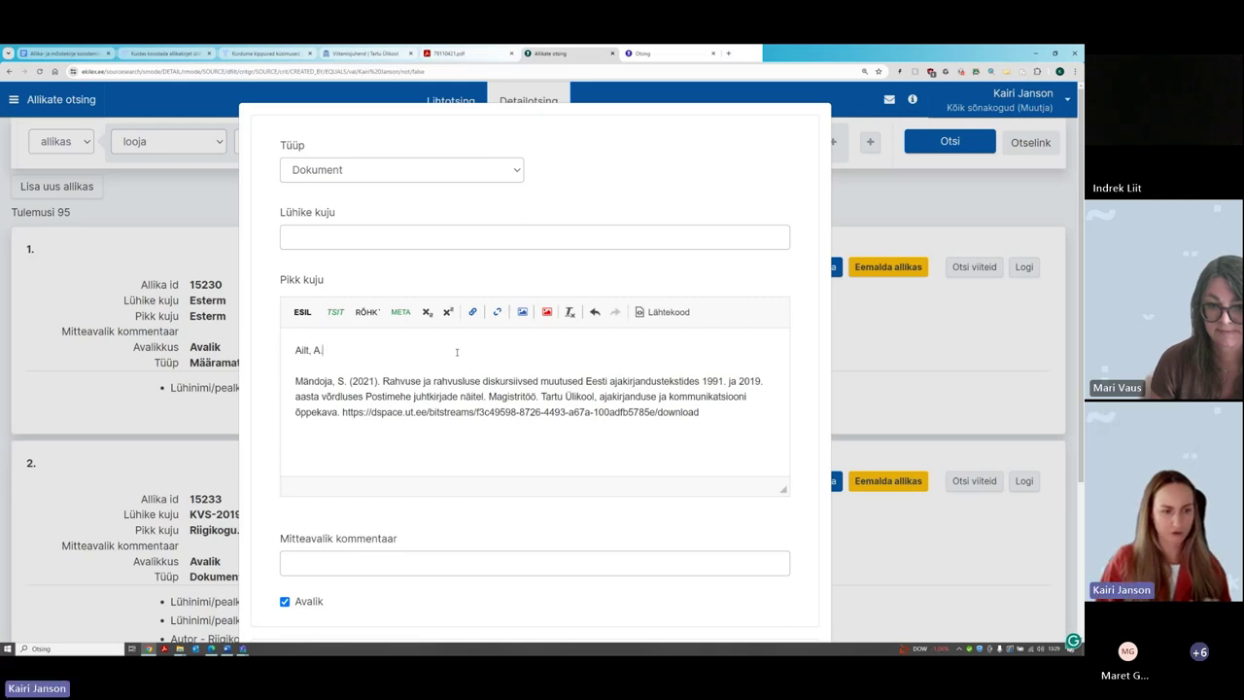
{"action": "type", "text": "."}
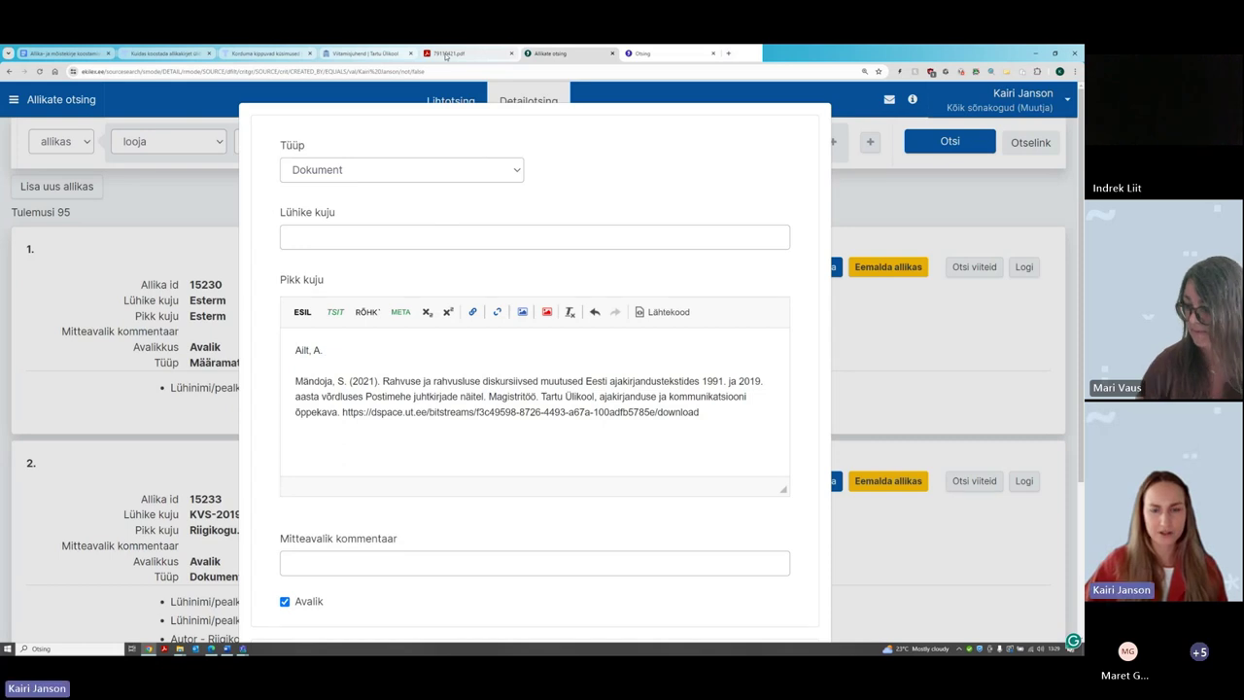
Add the publication year '(2015).' after the author's name
{"action": "mouse_move", "coordinate": [446, 56]}
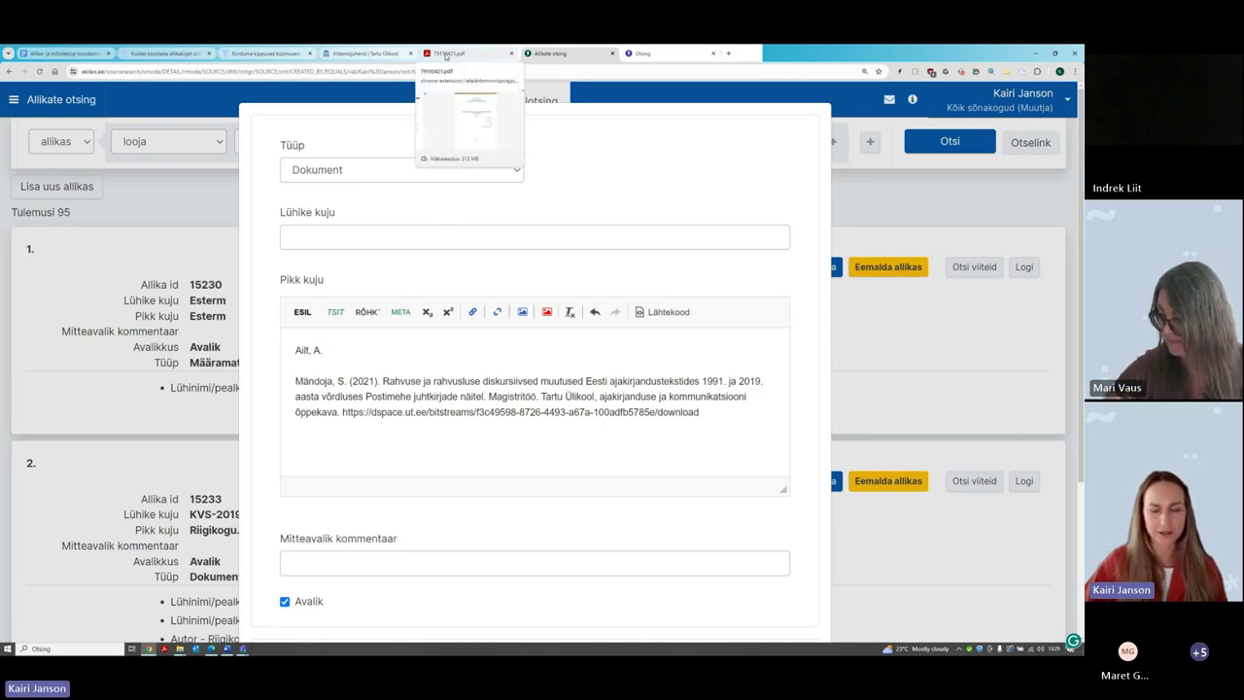
{"action": "key", "text": "ctrl+shift+Tab"}
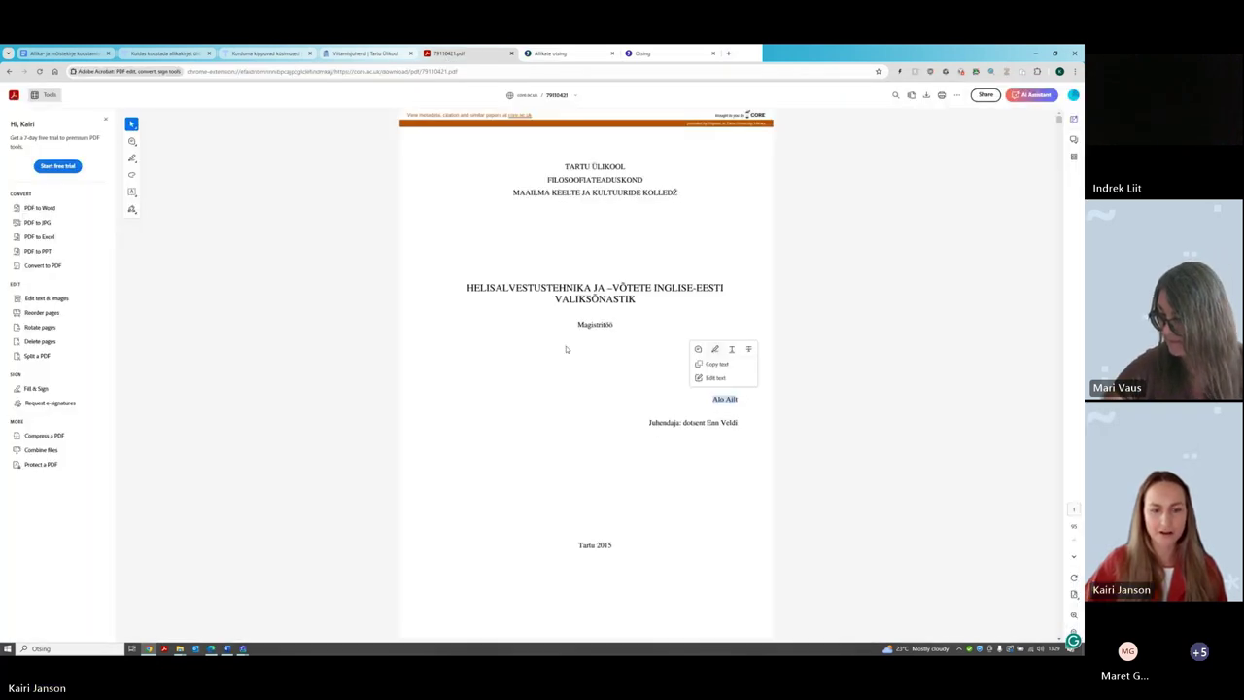
{"action": "double_click", "coordinate": [603, 545]}
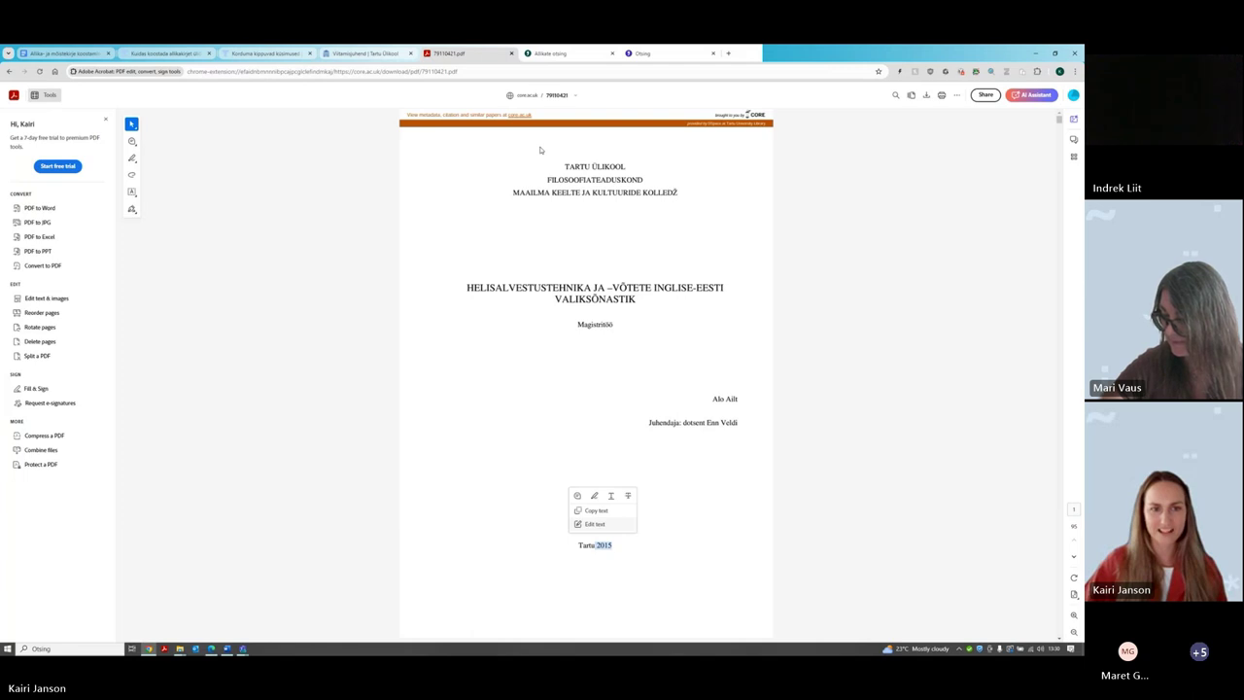
{"action": "left_click", "coordinate": [549, 58]}
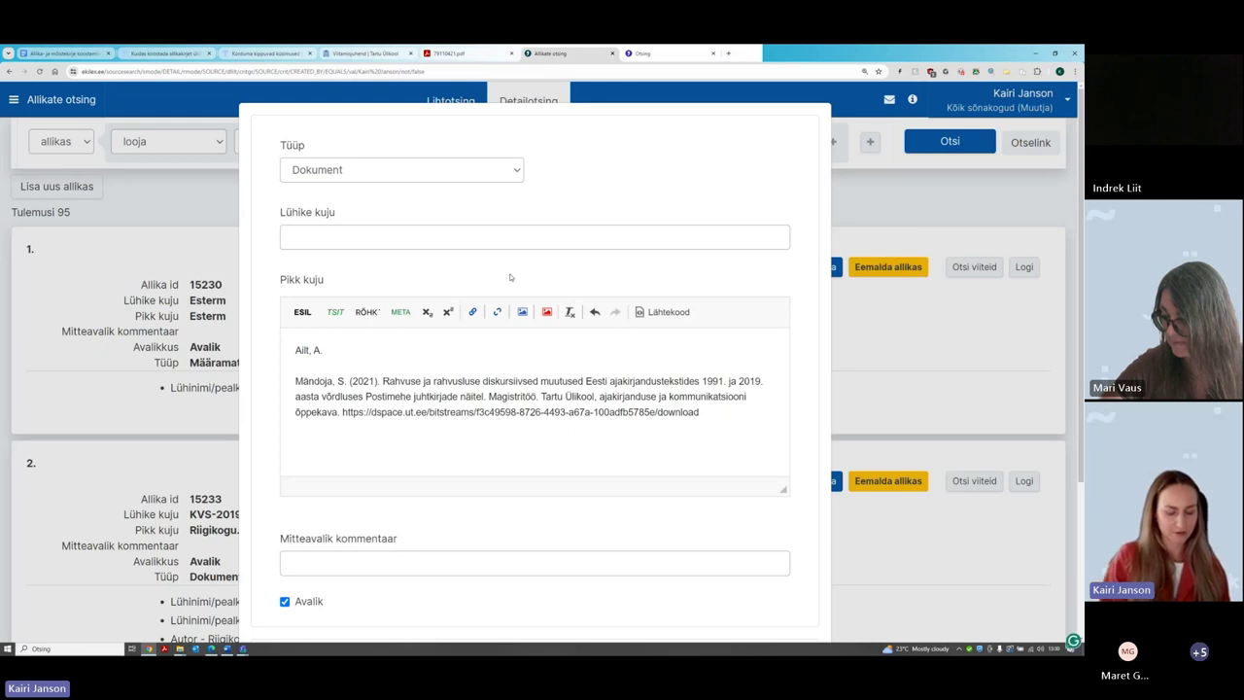
{"action": "type", "text": "("}
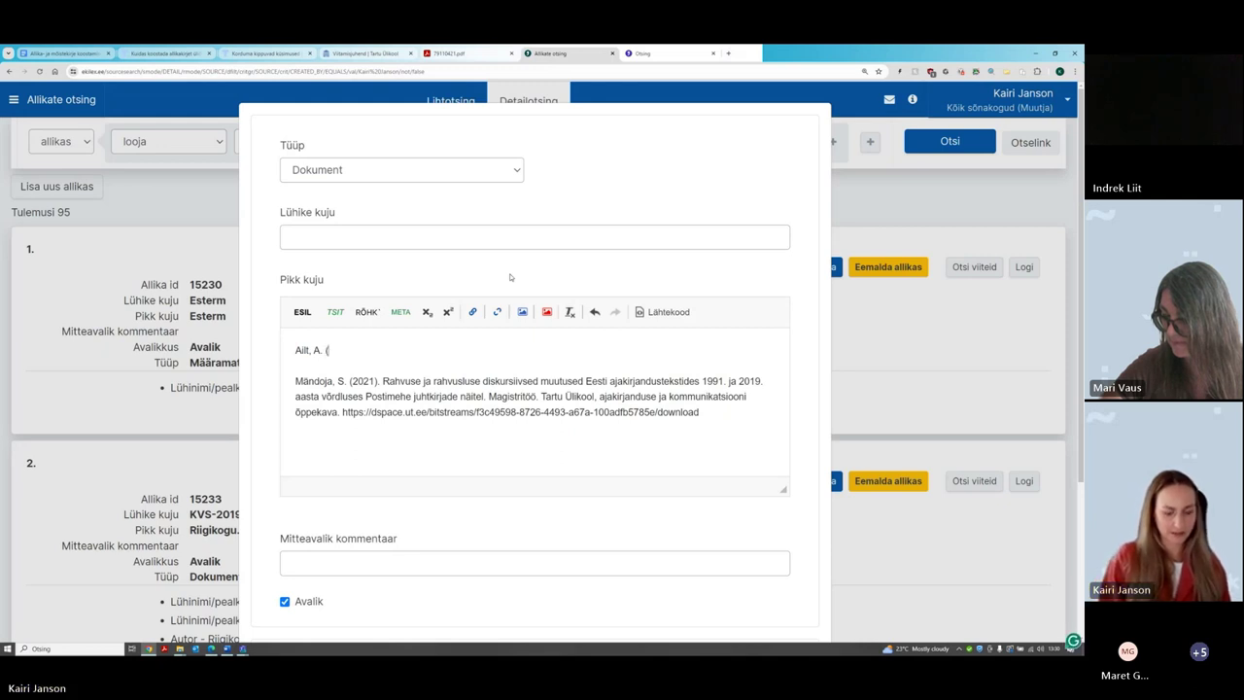
{"action": "type", "text": "2015)"}
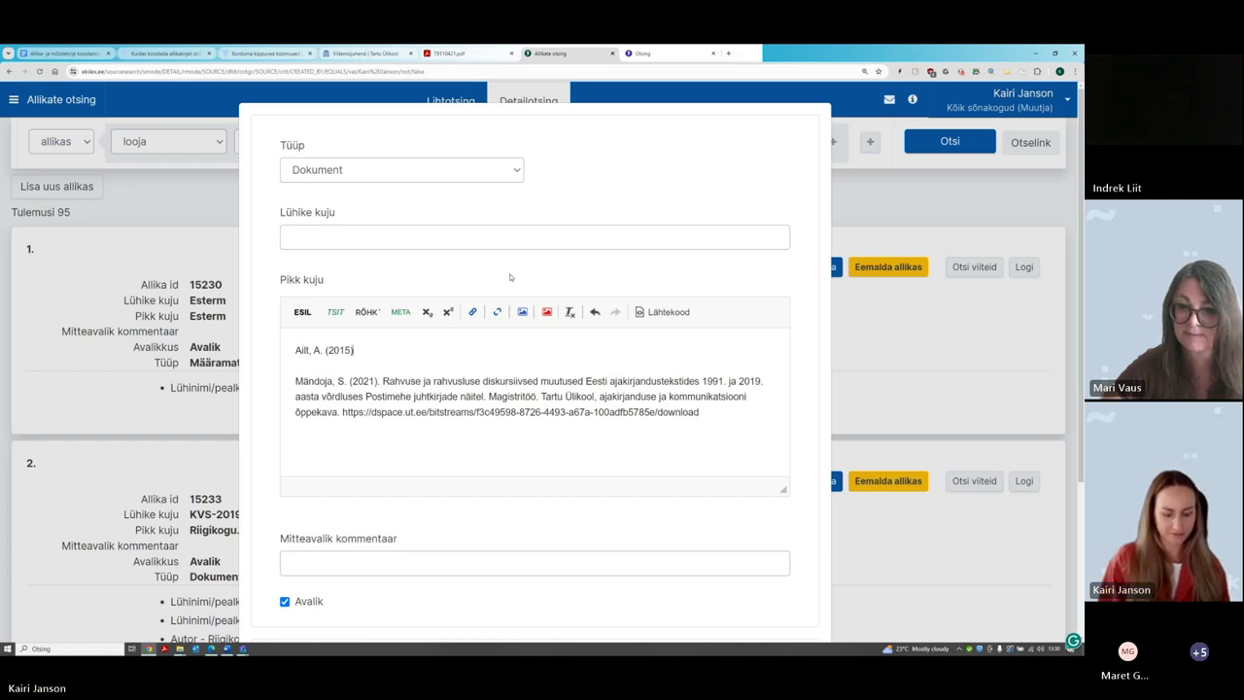
{"action": "type", "text": "."}
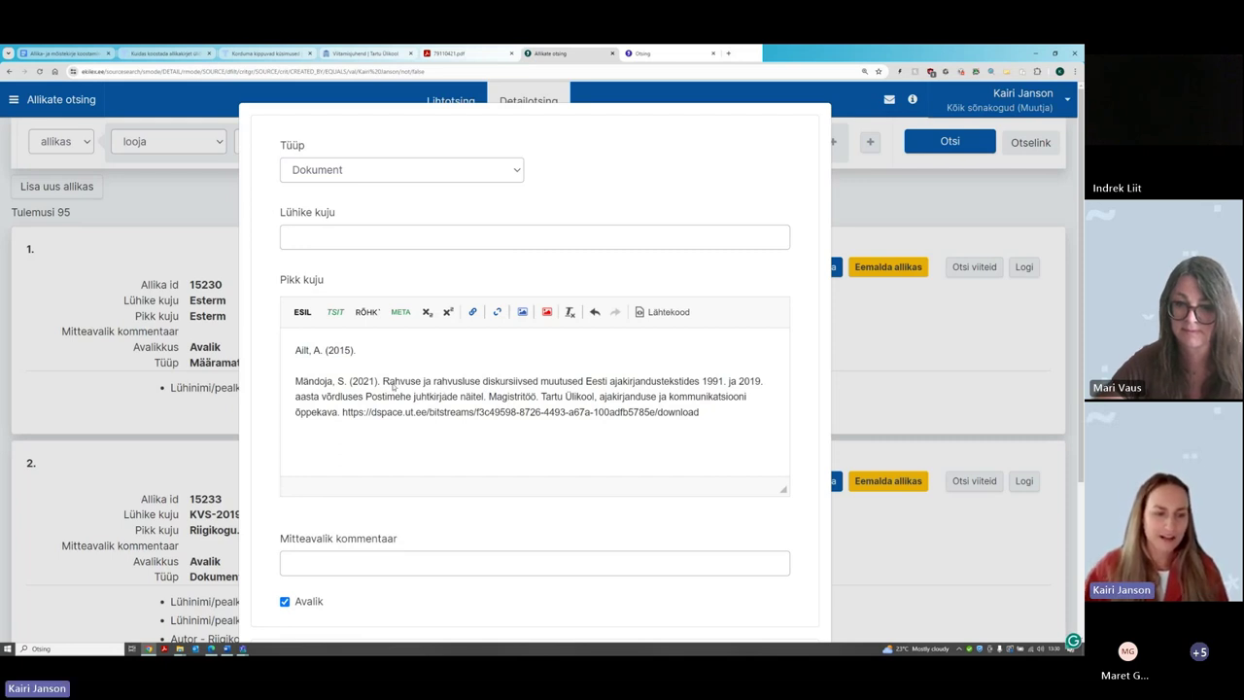
Insert the thesis title 'Helisalvestustehnika ja -võtete inglise-eesti valiksõnastik.' in sentence case after (2015)
{"action": "left_click_drag", "start_coordinate": [383, 381], "coordinate": [482, 397]}
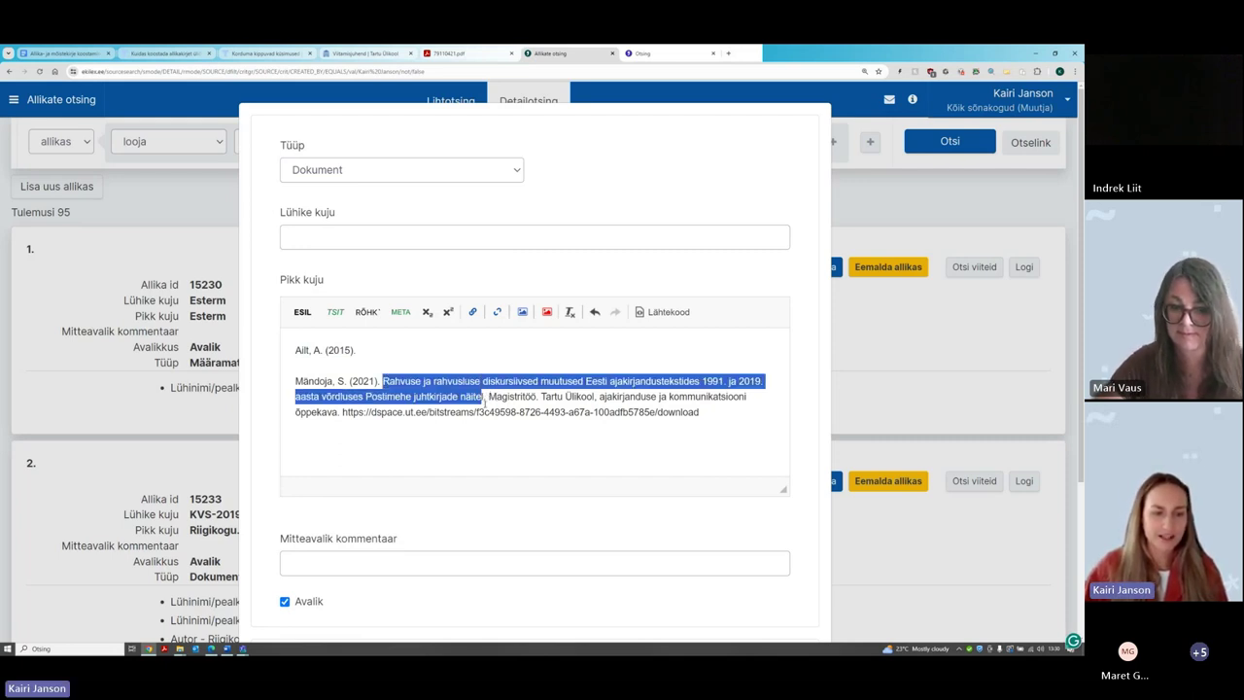
{"action": "left_click", "coordinate": [405, 351]}
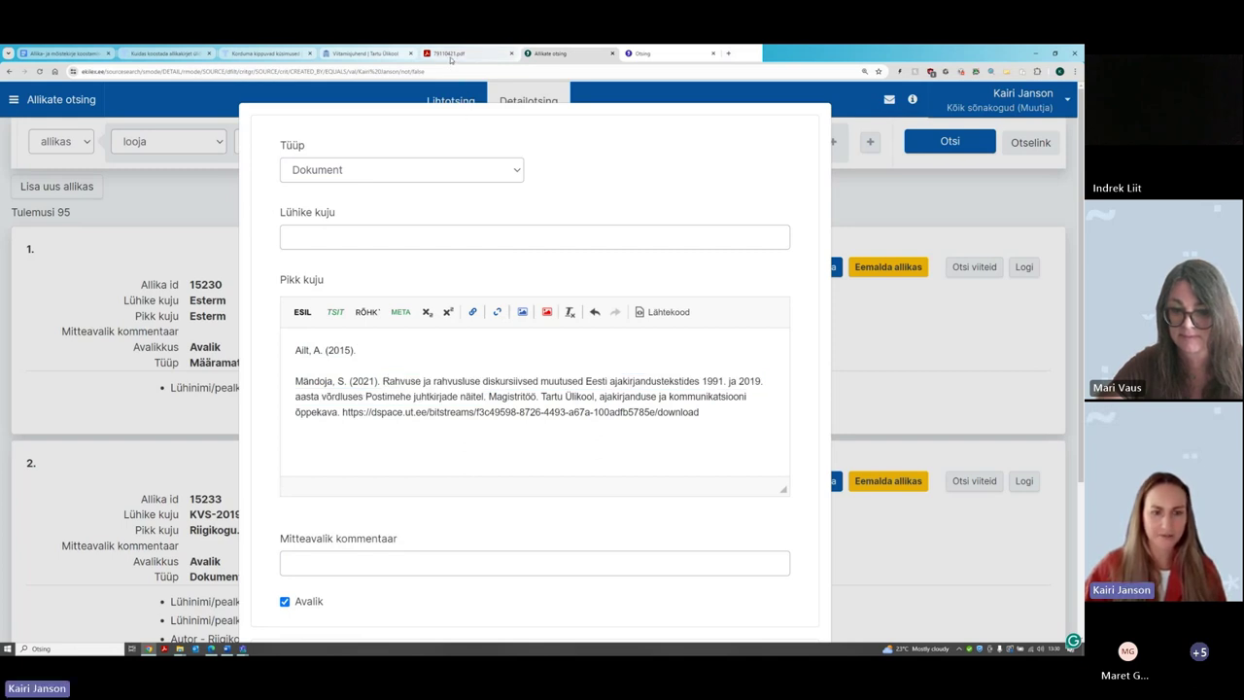
{"action": "left_click", "coordinate": [451, 53]}
{"action": "left_click_drag", "start_coordinate": [468, 288], "coordinate": [641, 302]}
{"action": "key", "text": "ctrl+c"}
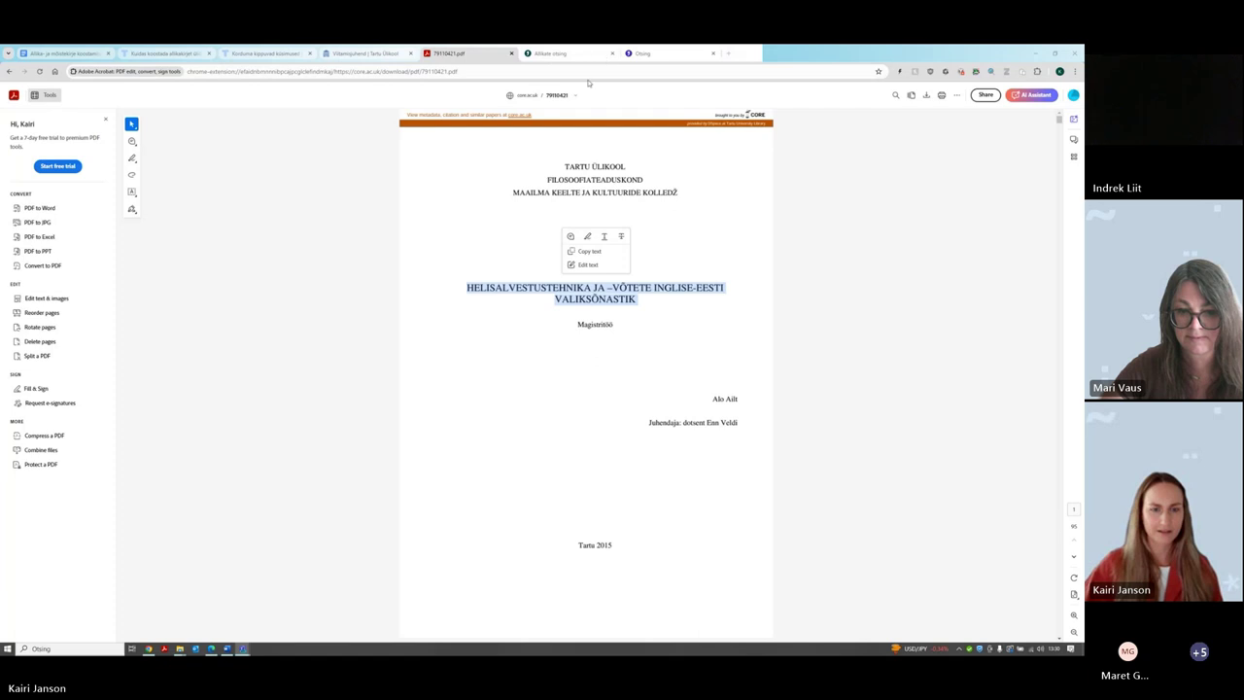
{"action": "left_click", "coordinate": [604, 57]}
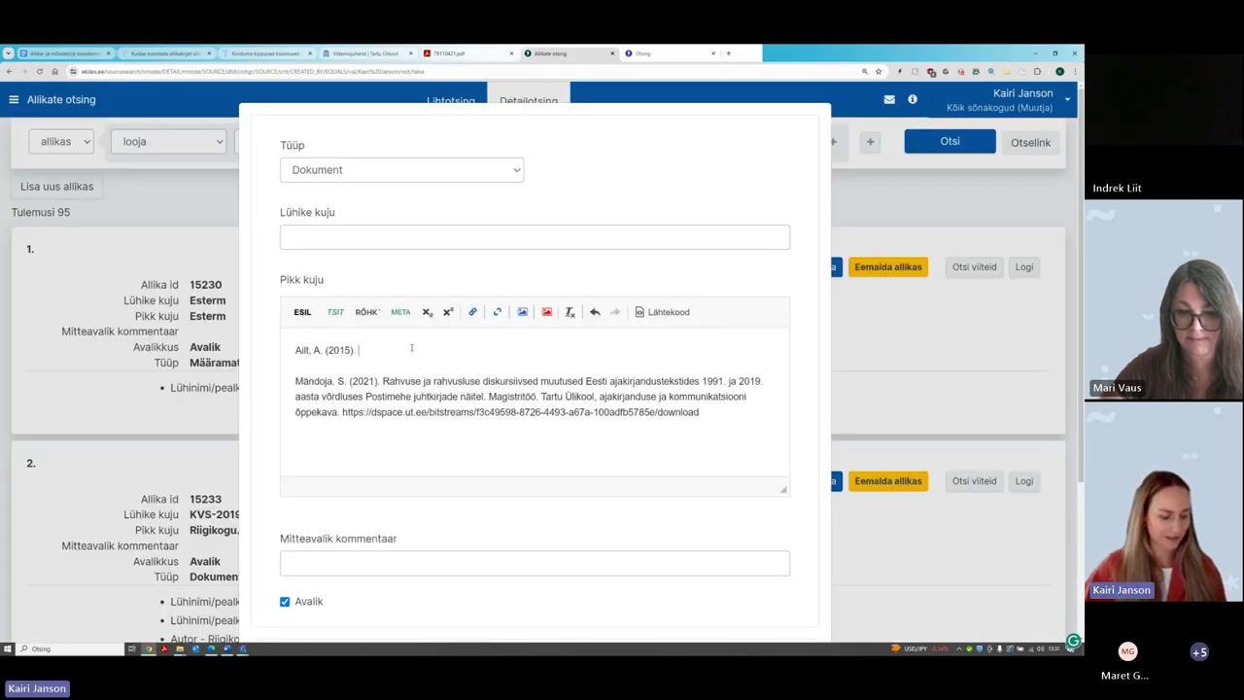
{"action": "key", "text": "ctrl+v"}
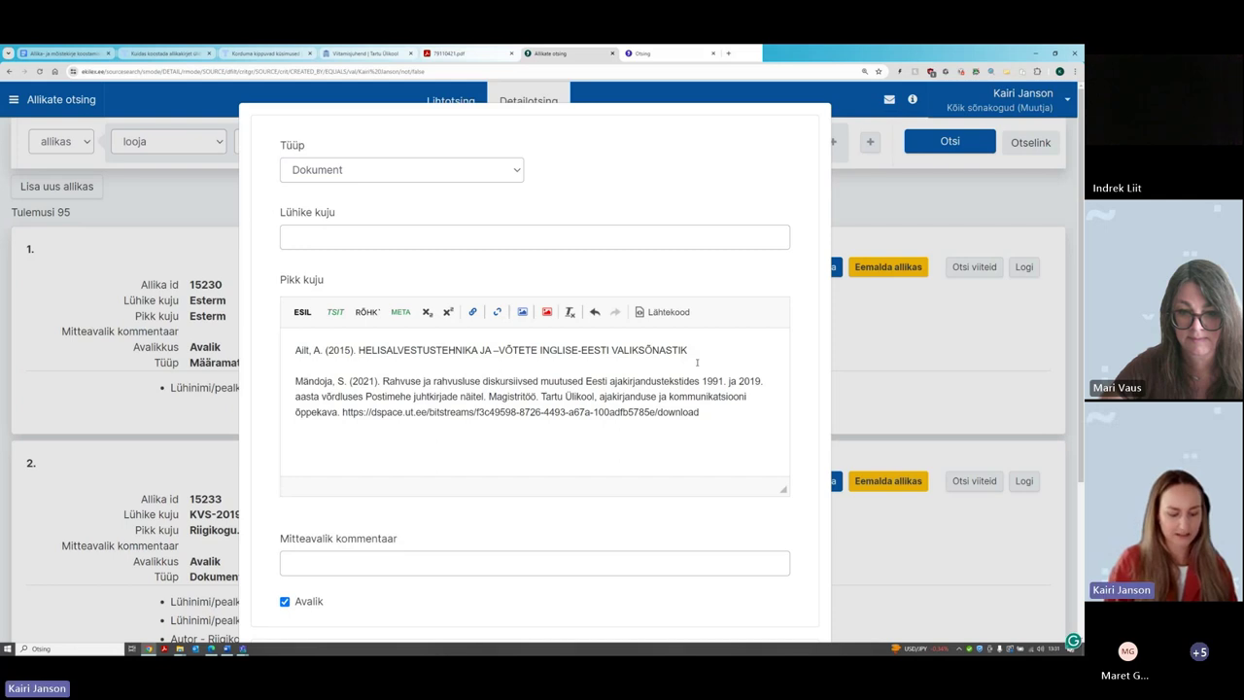
{"action": "type", "text": "Helisalvestu"}
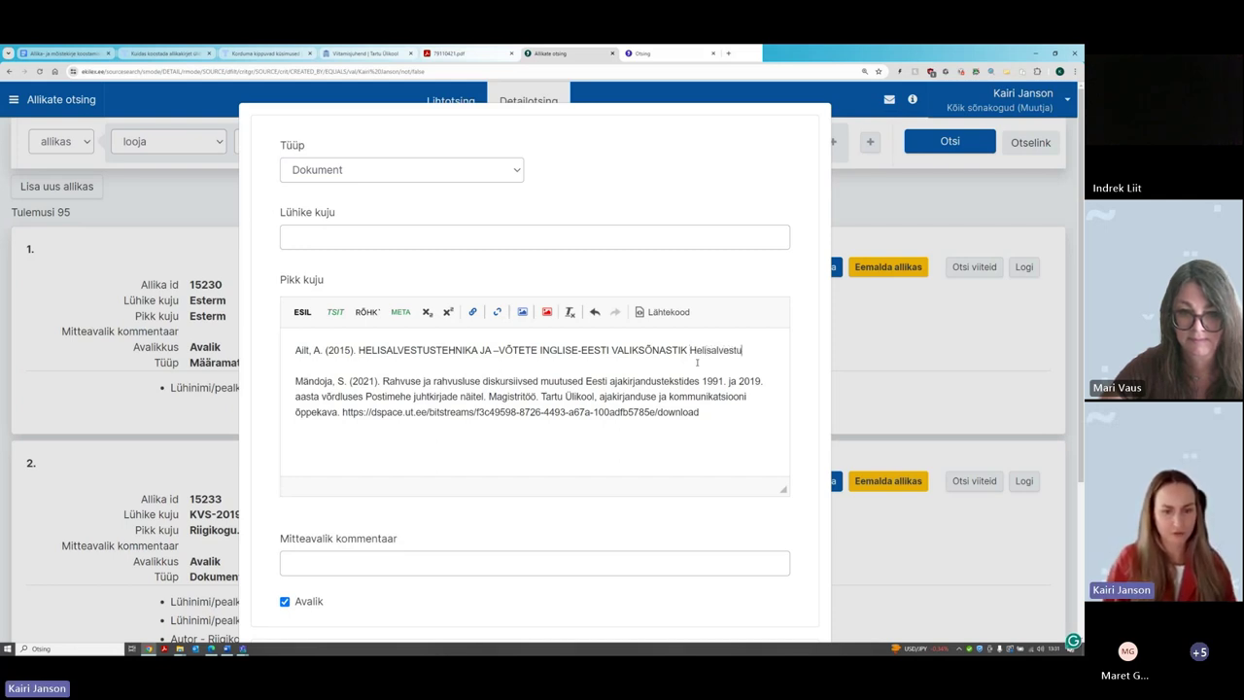
{"action": "type", "text": "stehnika ja -võtete inglise-eesti valiksõnastik."}
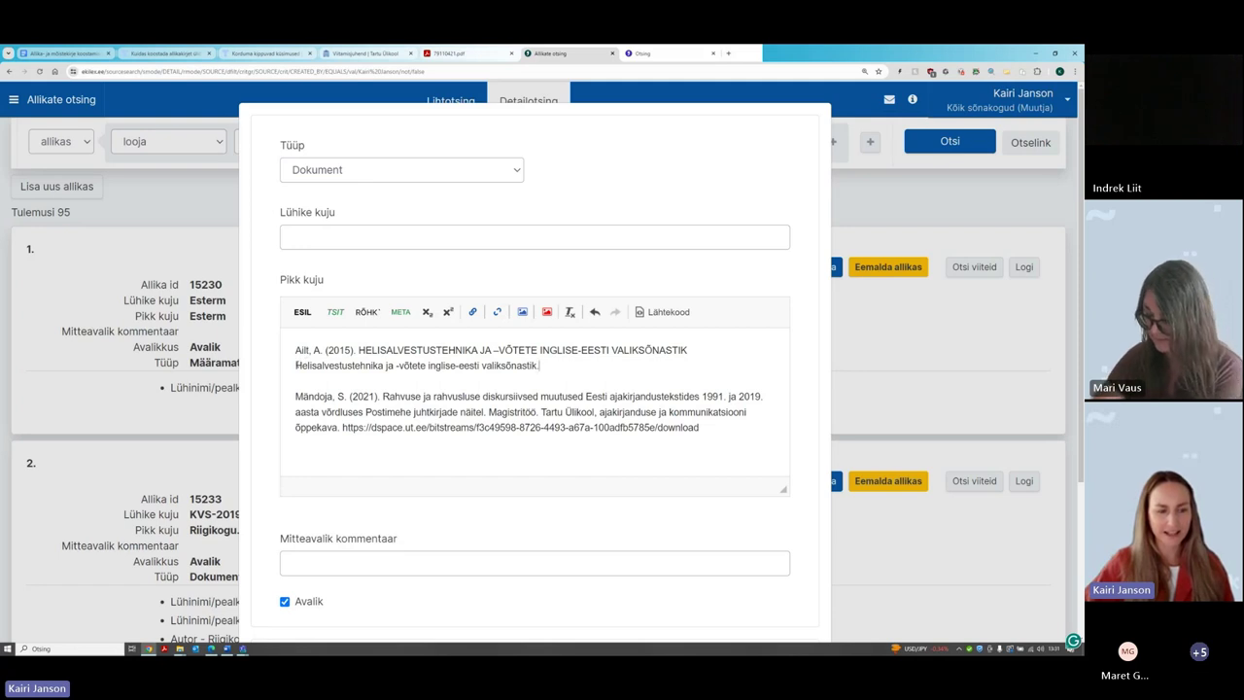
{"action": "left_click_drag", "start_coordinate": [359, 349], "coordinate": [697, 350]}
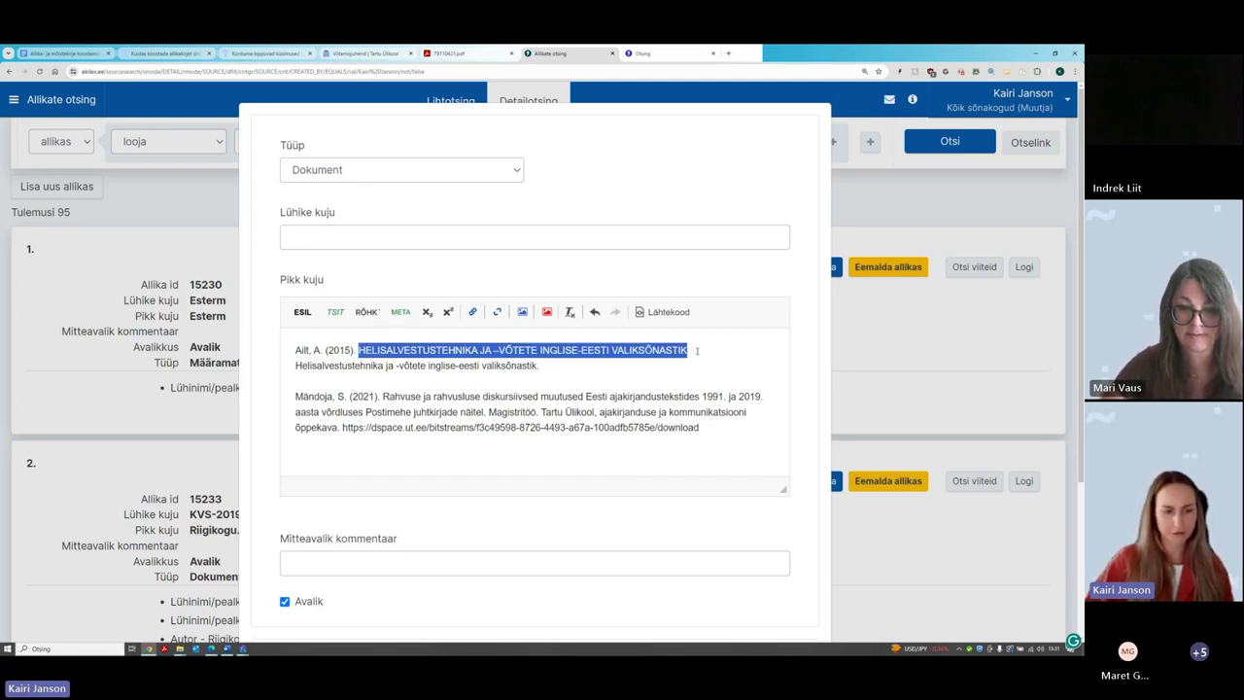
{"action": "key", "text": "BackSpace"}
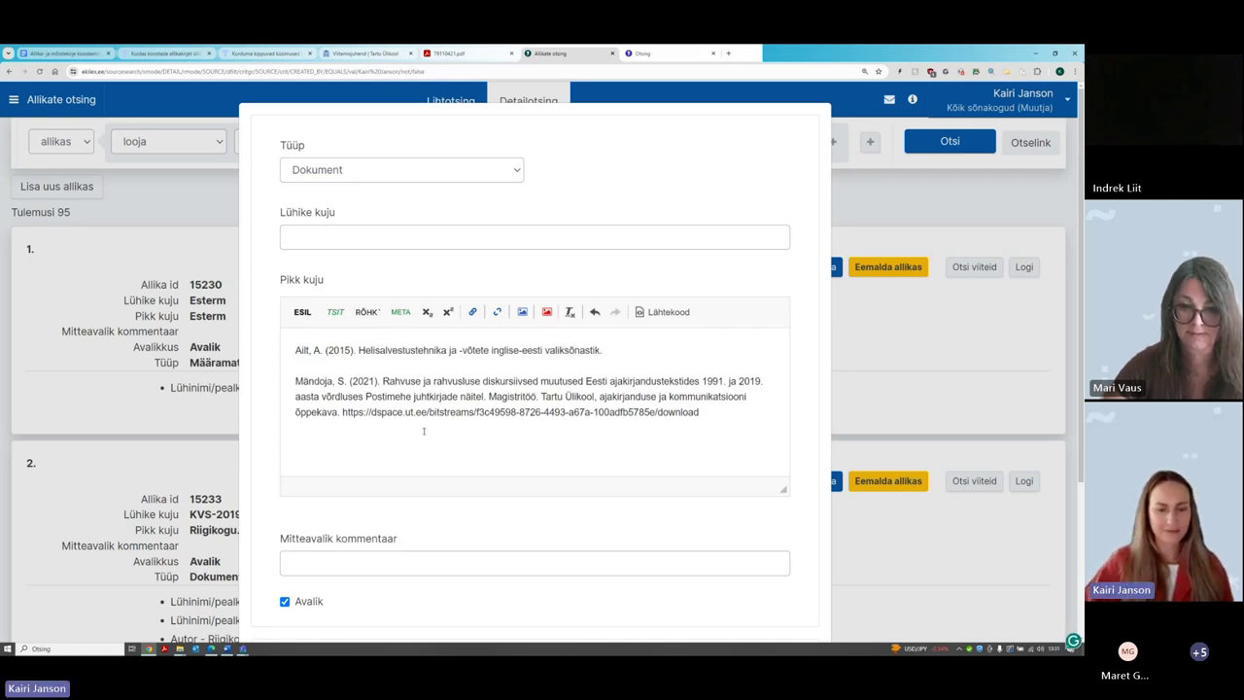
{"action": "key", "text": "End"}
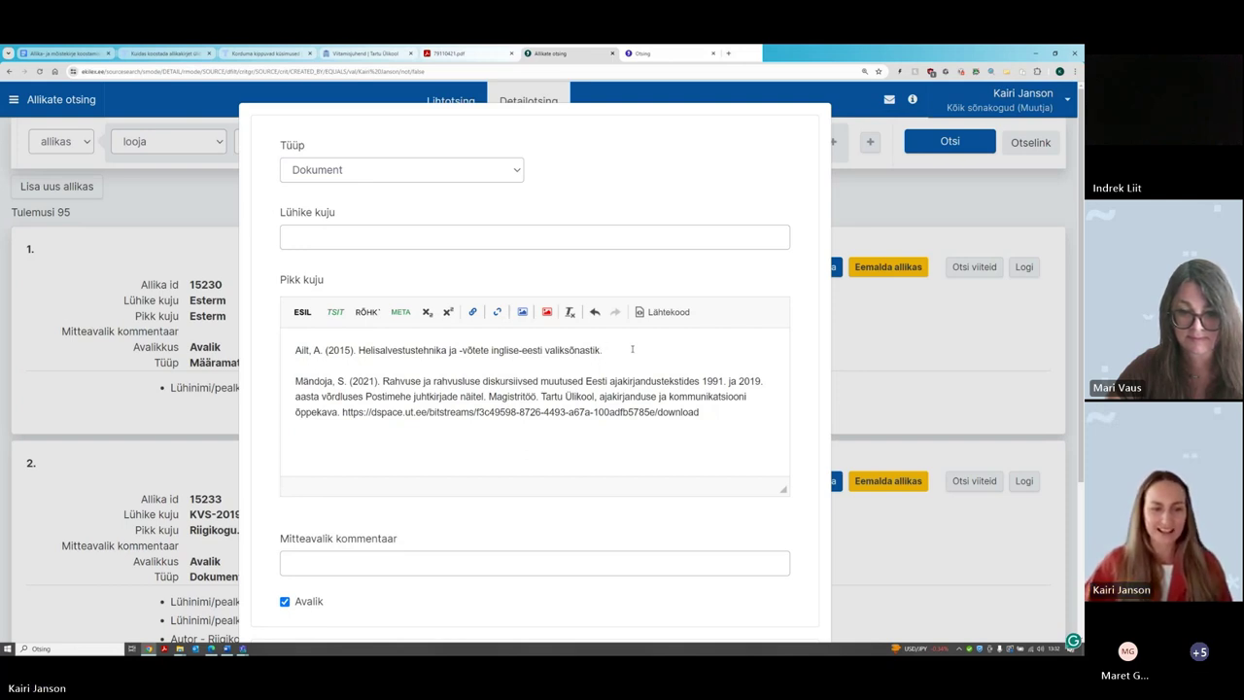
Add 'Magistritöö.' after the thesis title in the long form
{"action": "left_click", "coordinate": [631, 348]}
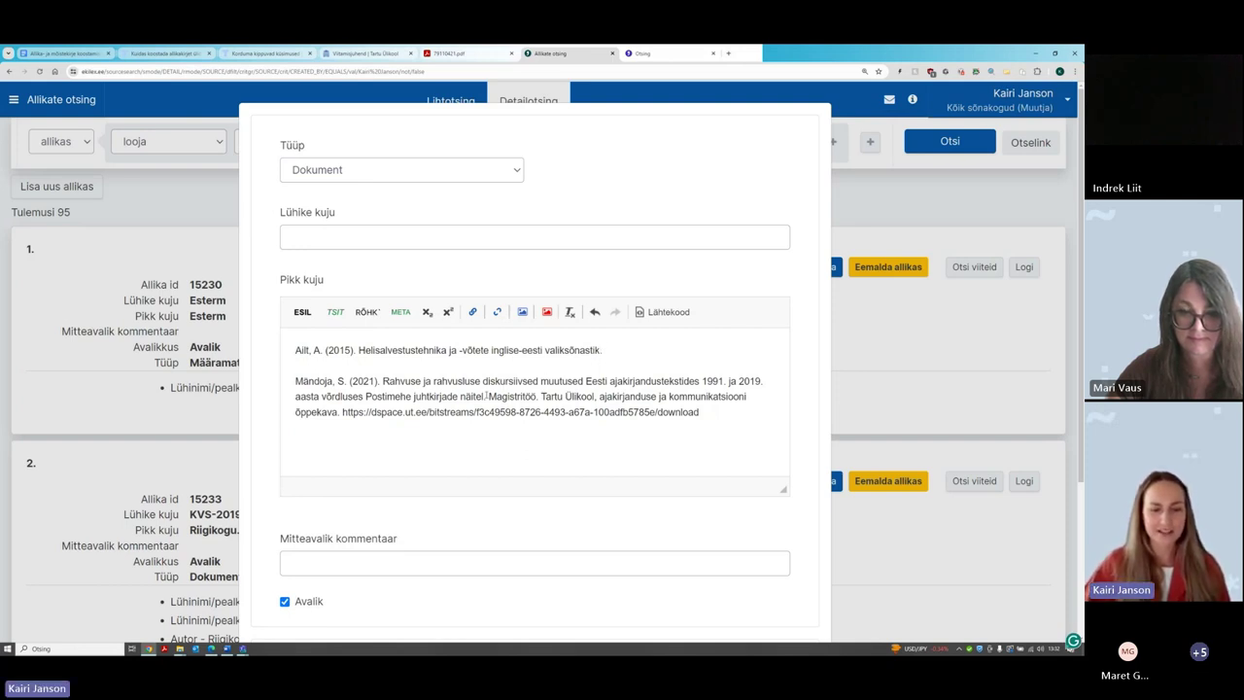
{"action": "left_click_drag", "start_coordinate": [490, 397], "coordinate": [536, 397]}
{"action": "left_click", "coordinate": [633, 351]}
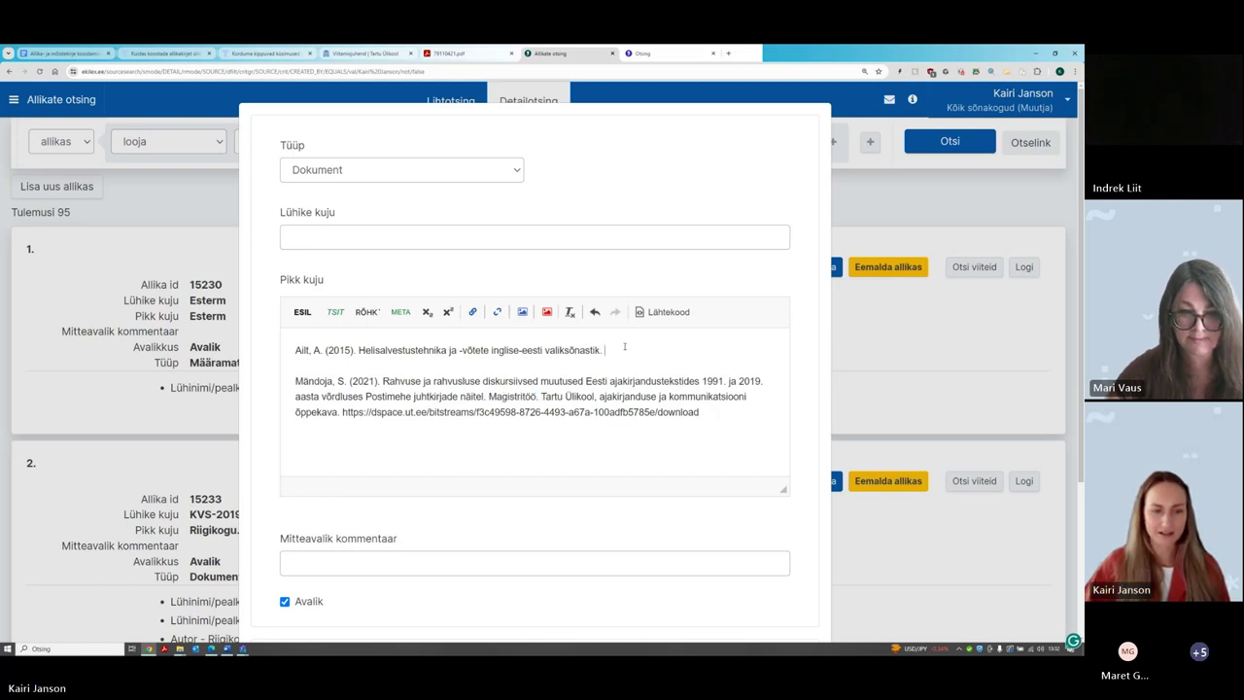
{"action": "left_click", "coordinate": [459, 54]}
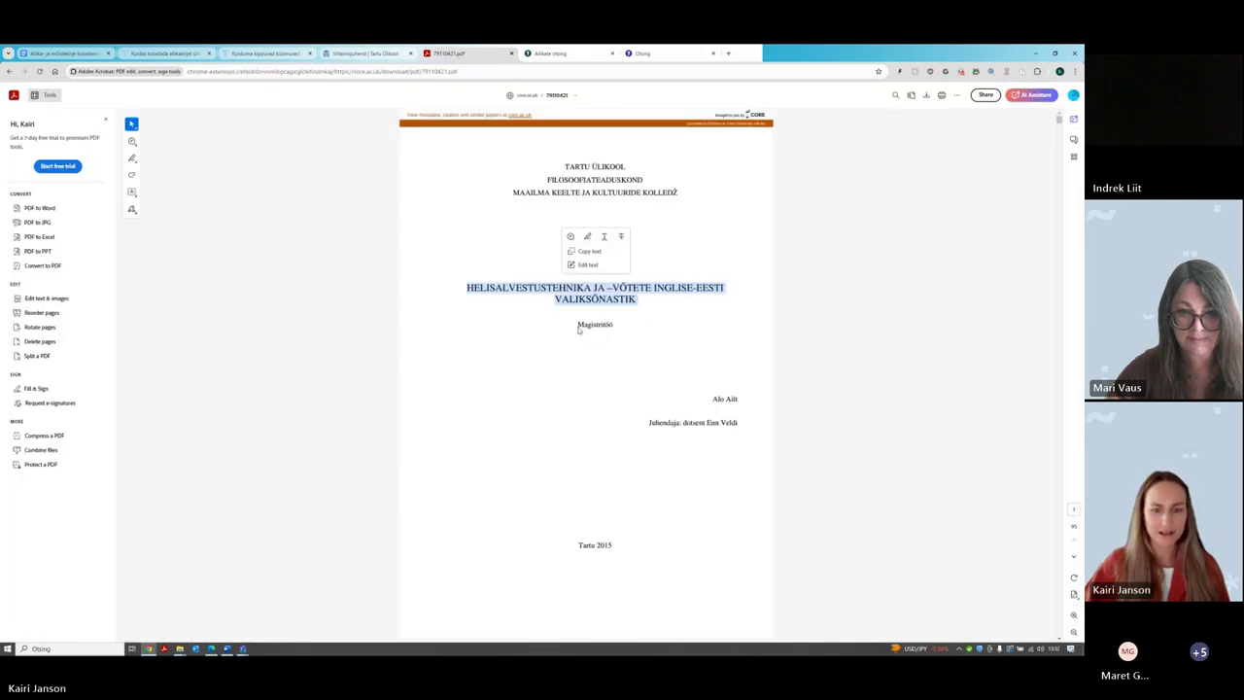
{"action": "left_click", "coordinate": [550, 54]}
{"action": "type", "text": "M"}
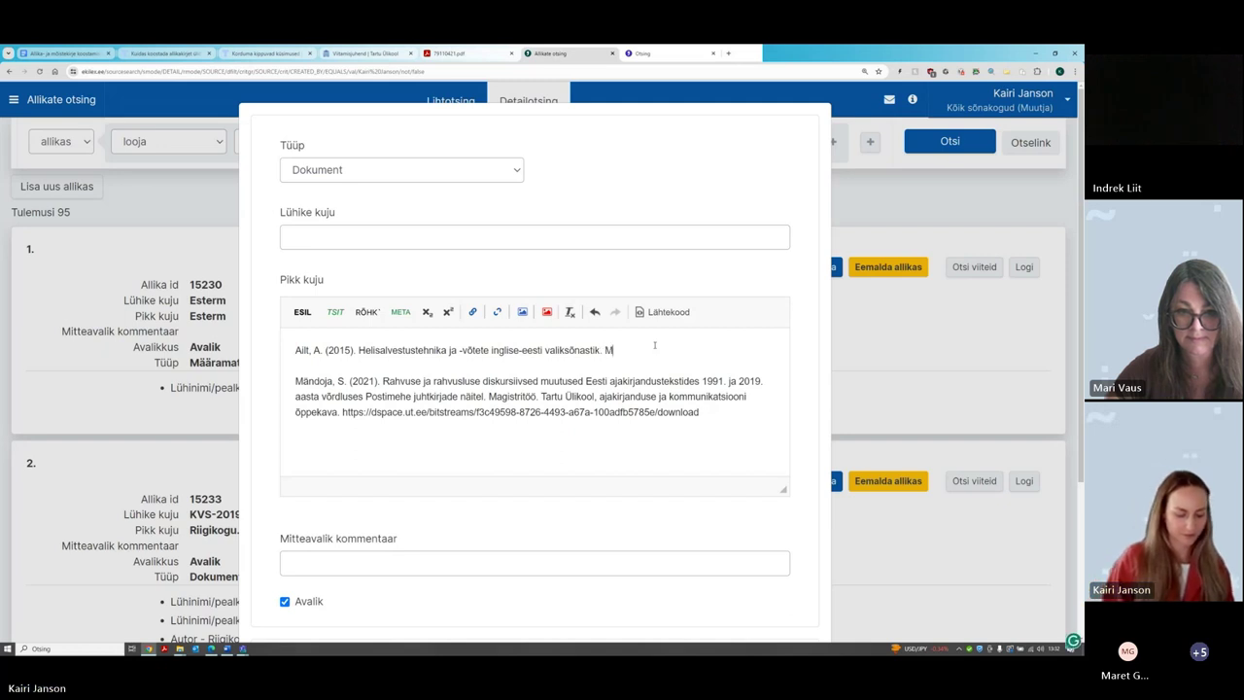
{"action": "type", "text": "agistritöö"}
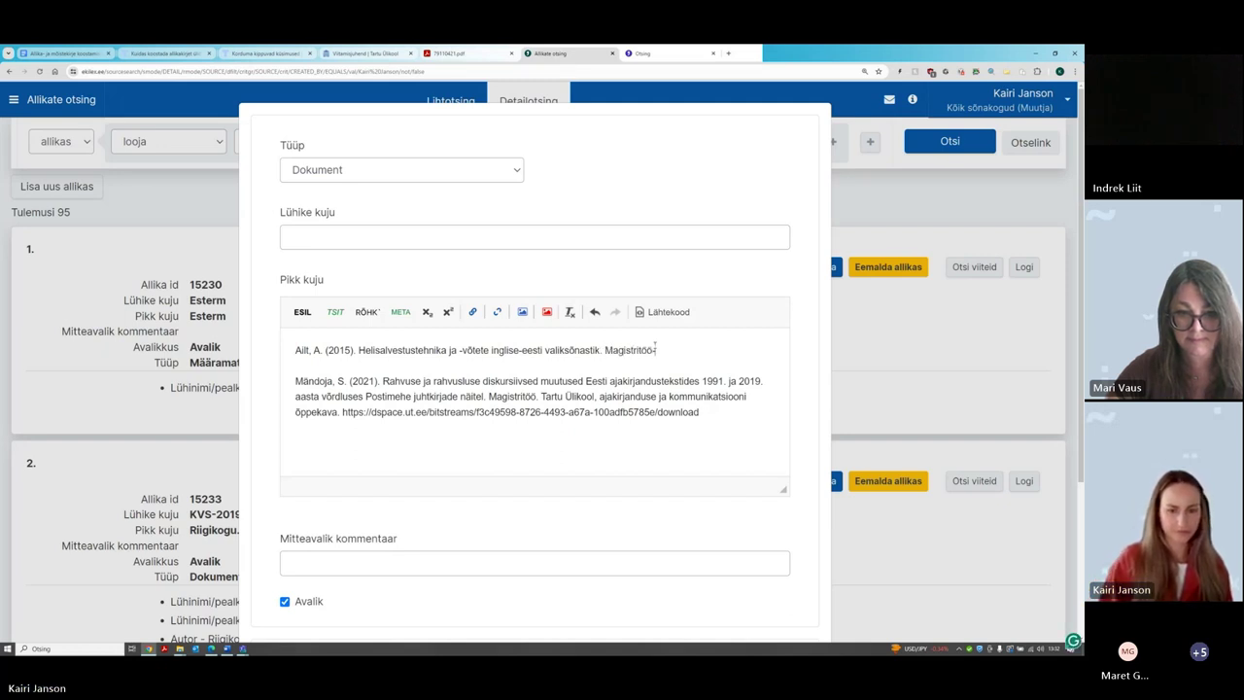
{"action": "type", "text": "."}
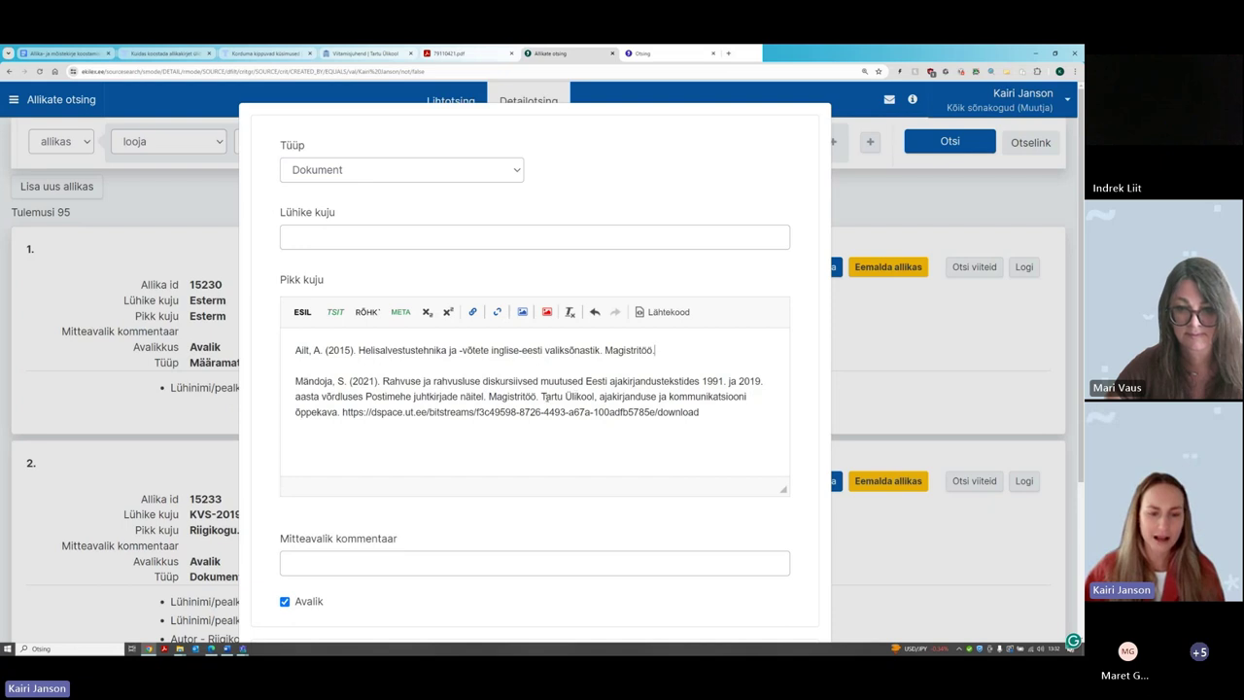
Add 'Tartu Ülikool, maailma keelte ja kultuuride kolledž.' after Magistritöö, checked against the title page
{"action": "left_click_drag", "start_coordinate": [540, 396], "coordinate": [338, 416]}
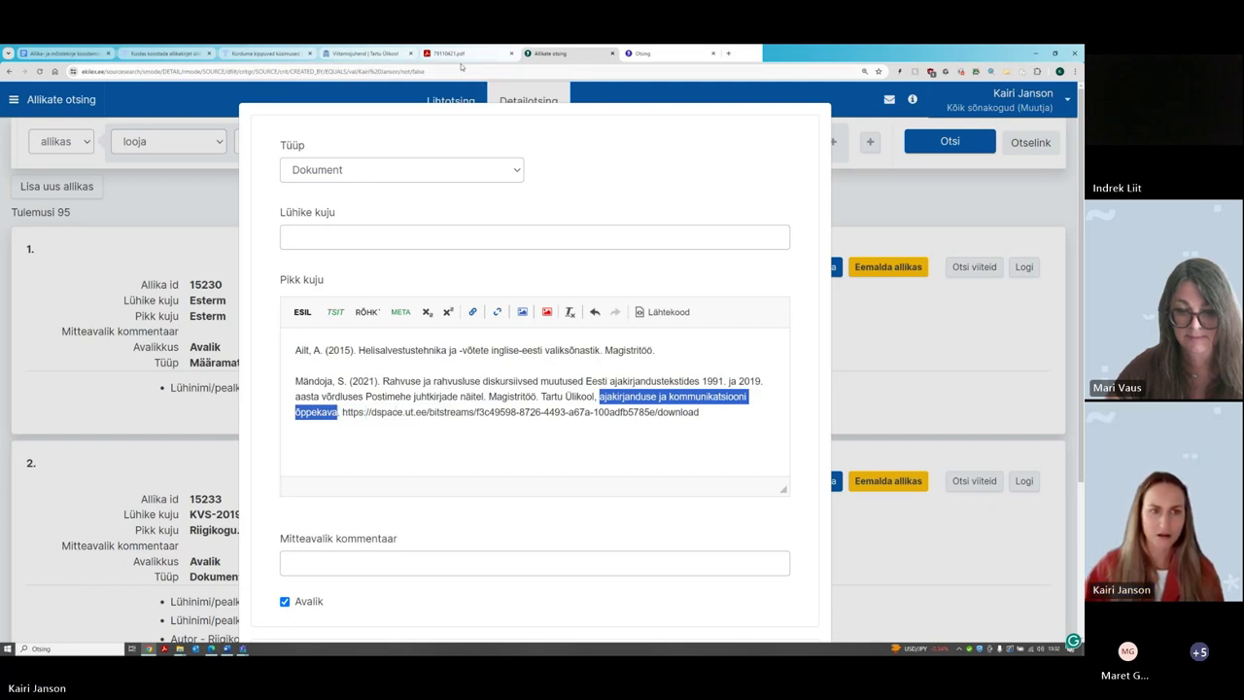
{"action": "left_click", "coordinate": [460, 56]}
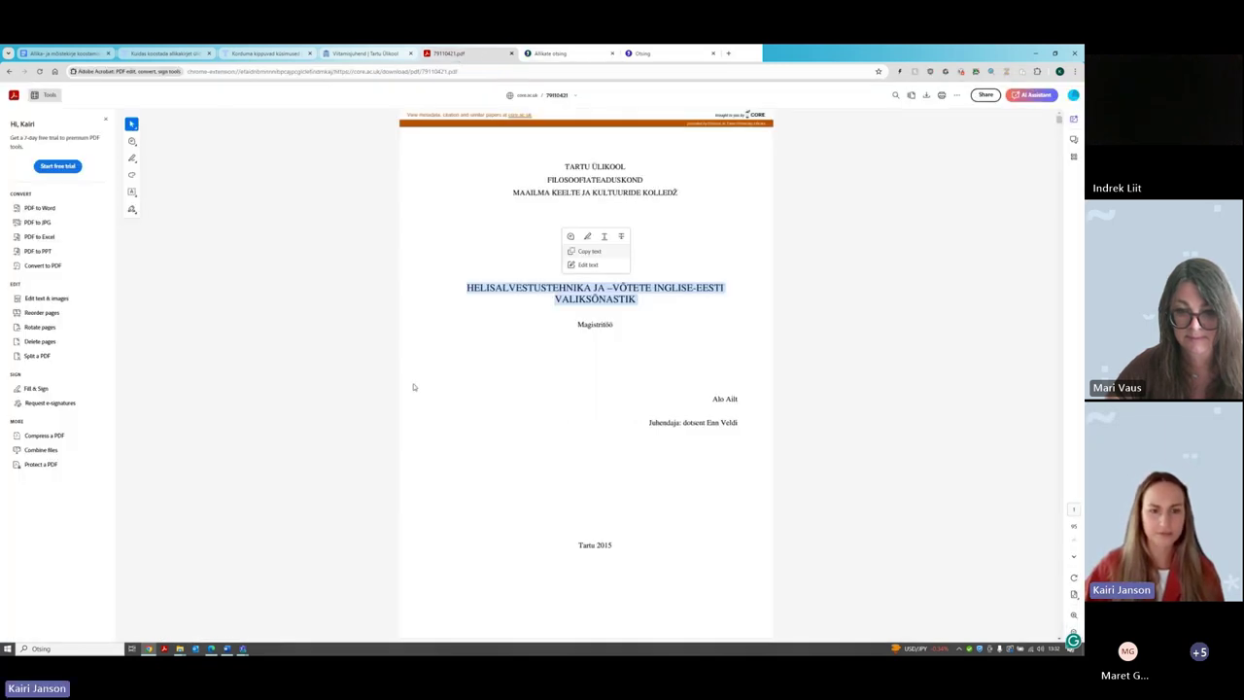
{"action": "left_click", "coordinate": [480, 283]}
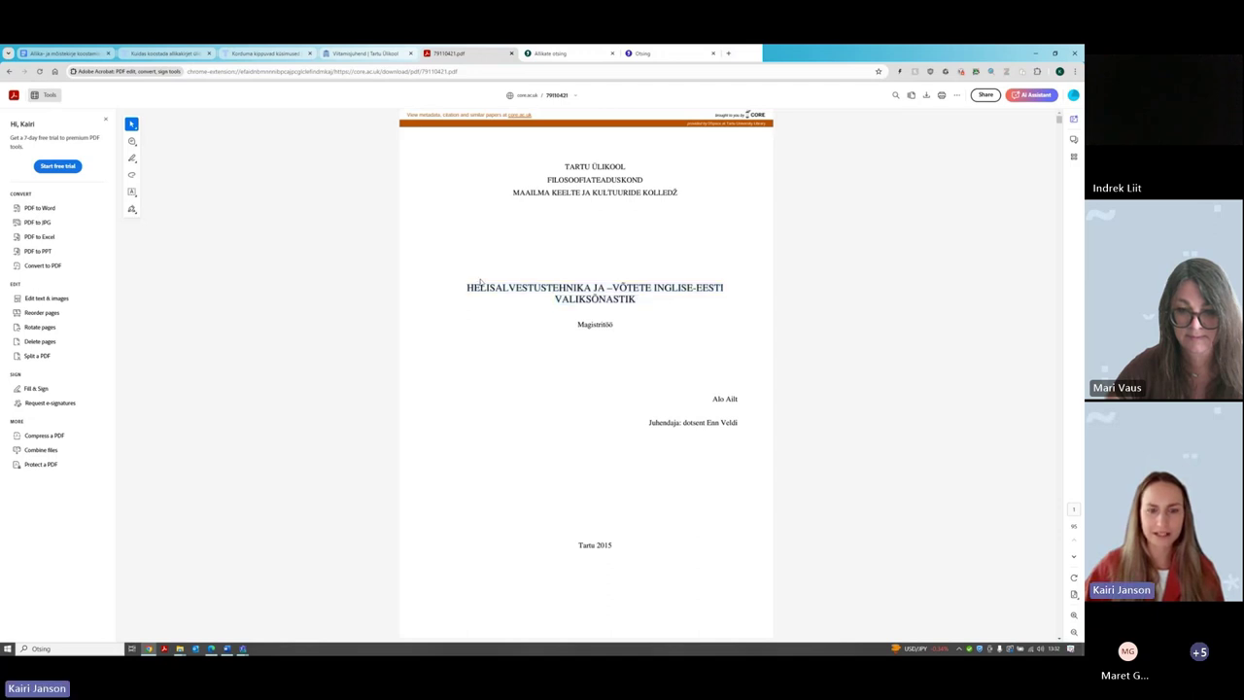
{"action": "left_click_drag", "start_coordinate": [563, 167], "coordinate": [639, 170]}
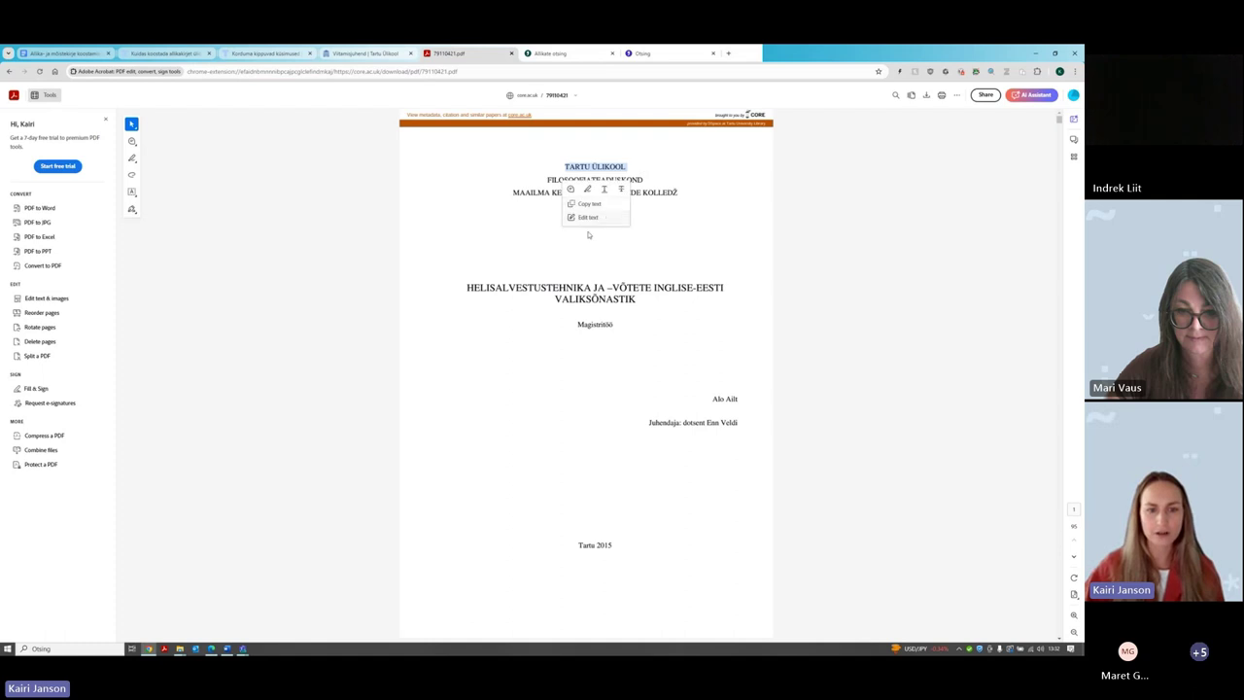
{"action": "left_click", "coordinate": [528, 223]}
{"action": "scroll", "coordinate": [506, 282], "scroll_direction": "down", "scroll_amount": 3}
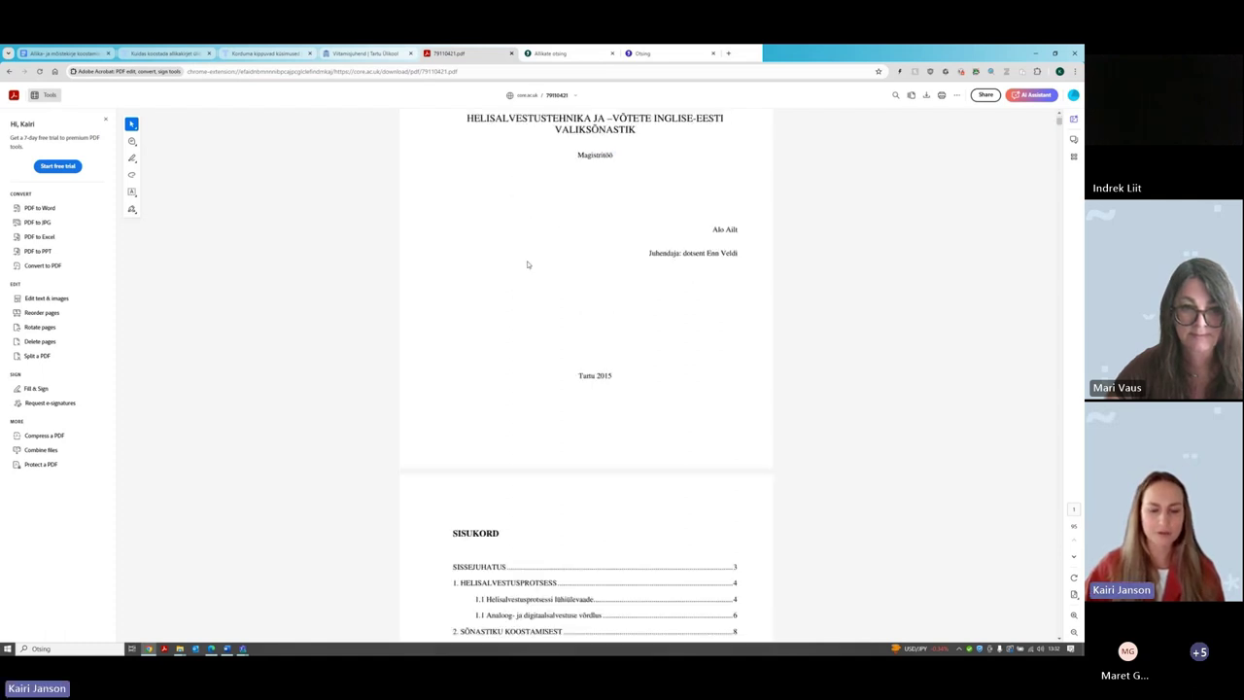
{"action": "scroll", "coordinate": [495, 311], "scroll_direction": "up", "scroll_amount": 3}
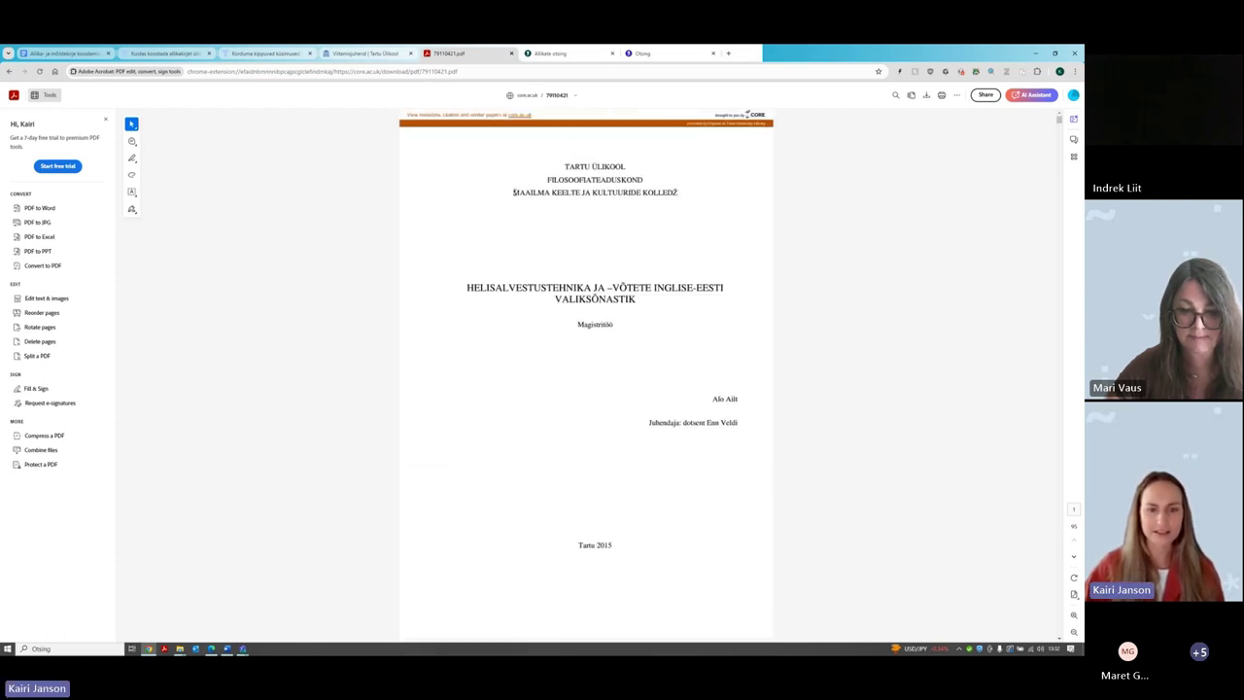
{"action": "left_click_drag", "start_coordinate": [521, 193], "coordinate": [693, 193]}
{"action": "left_click", "coordinate": [486, 188]}
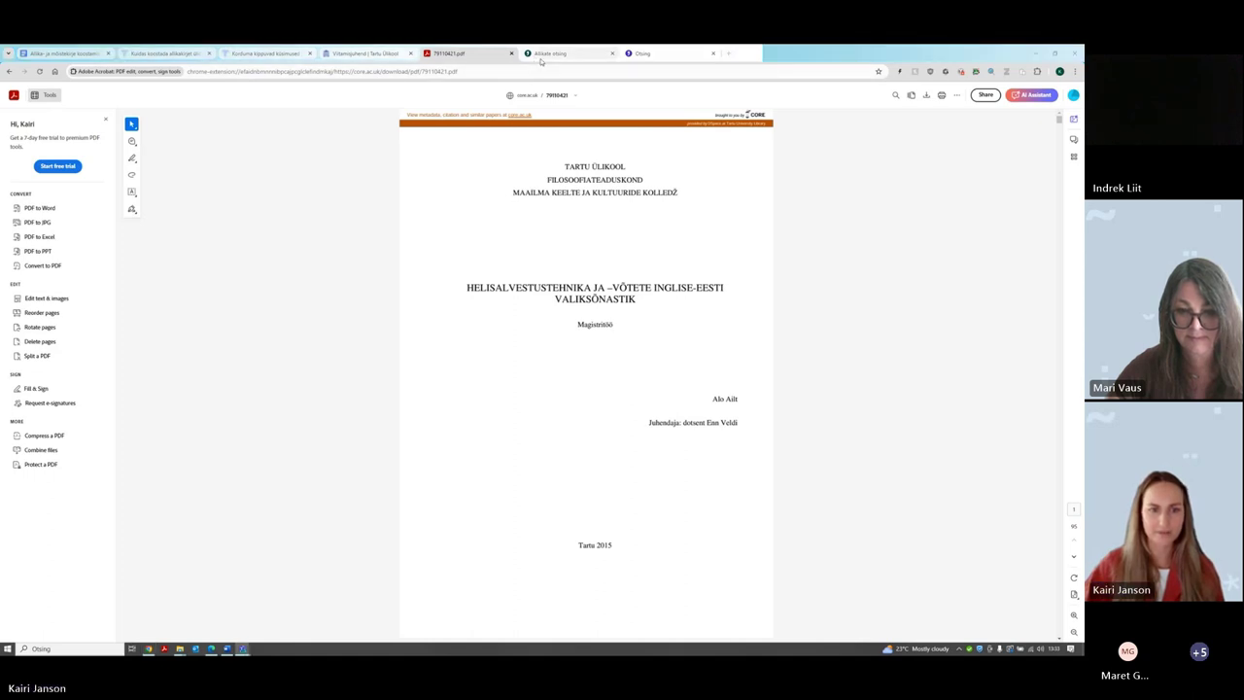
{"action": "left_click", "coordinate": [541, 56]}
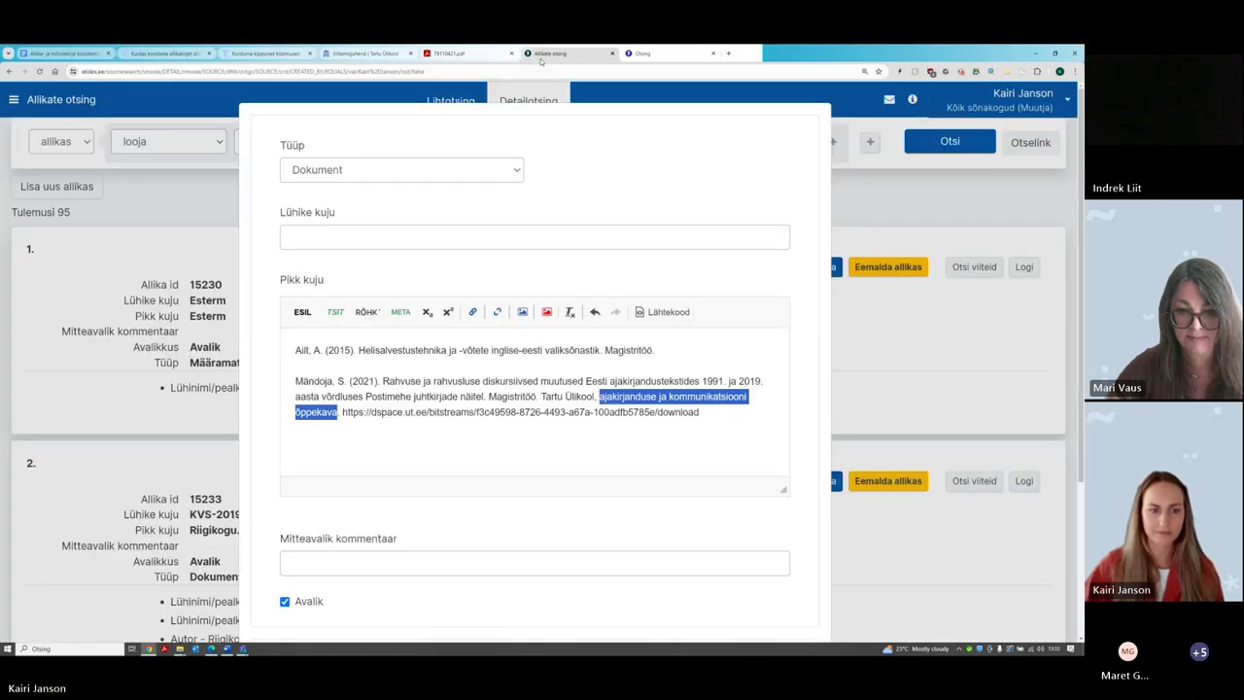
{"action": "left_click", "coordinate": [661, 352]}
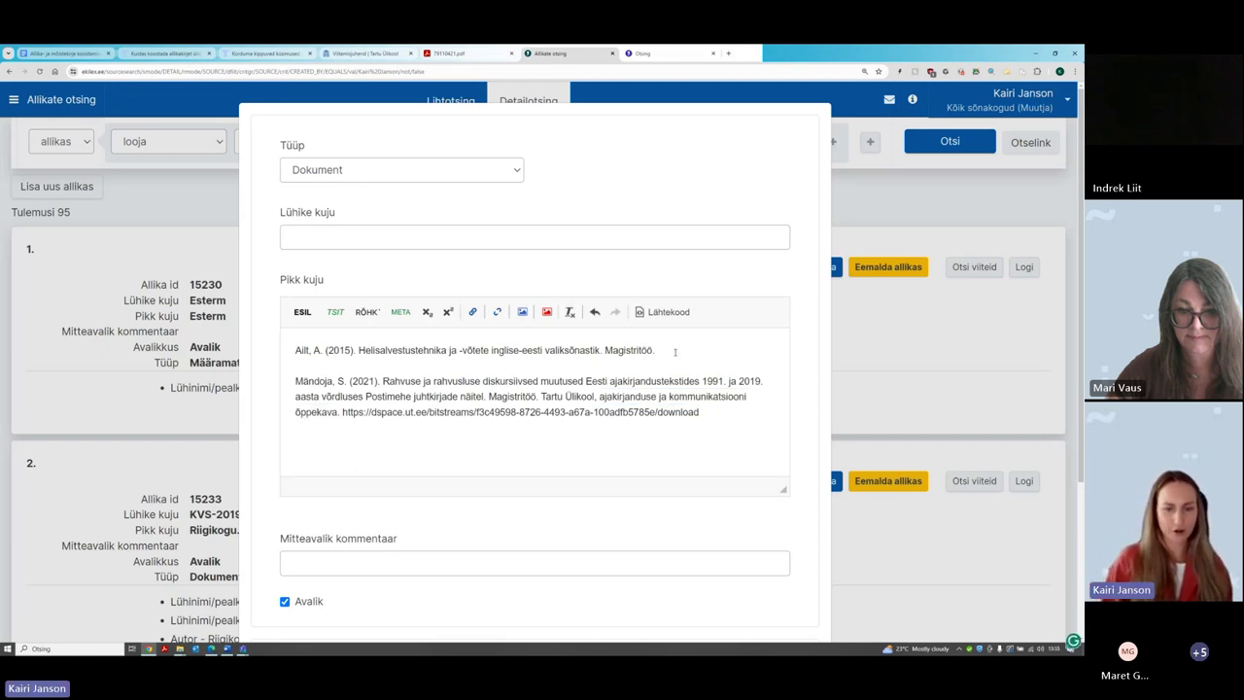
{"action": "type", "text": "Tartu"}
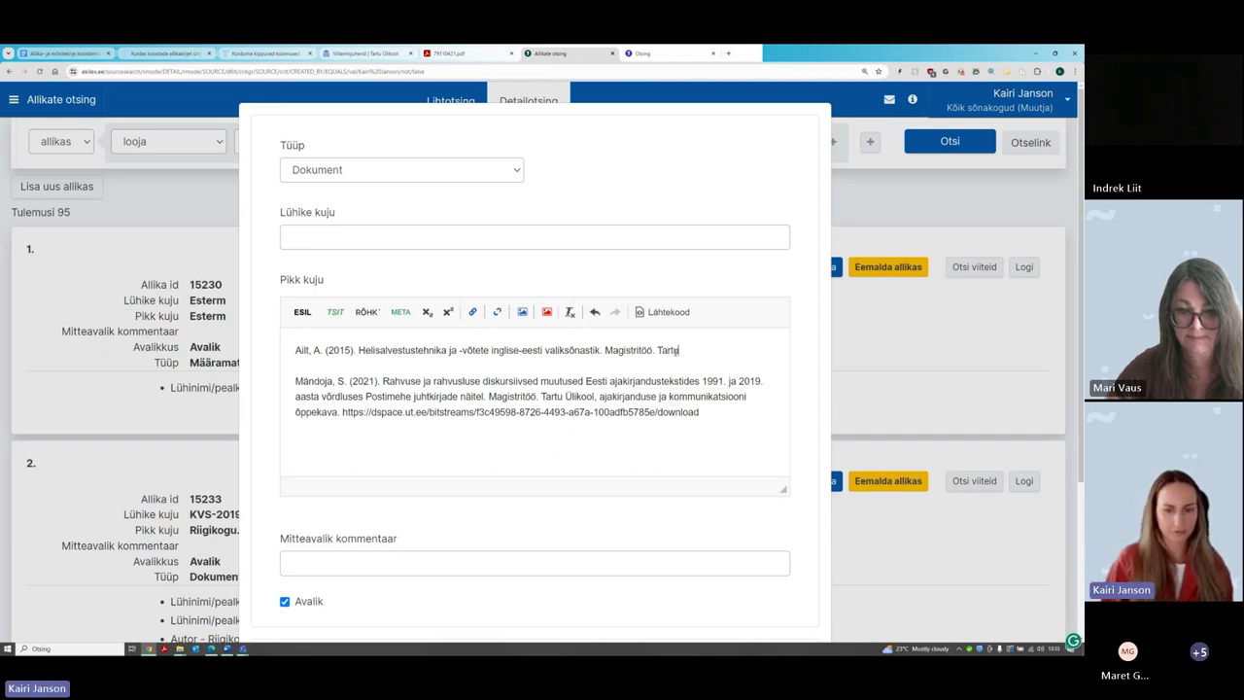
{"action": "type", "text": " Ülikool, "}
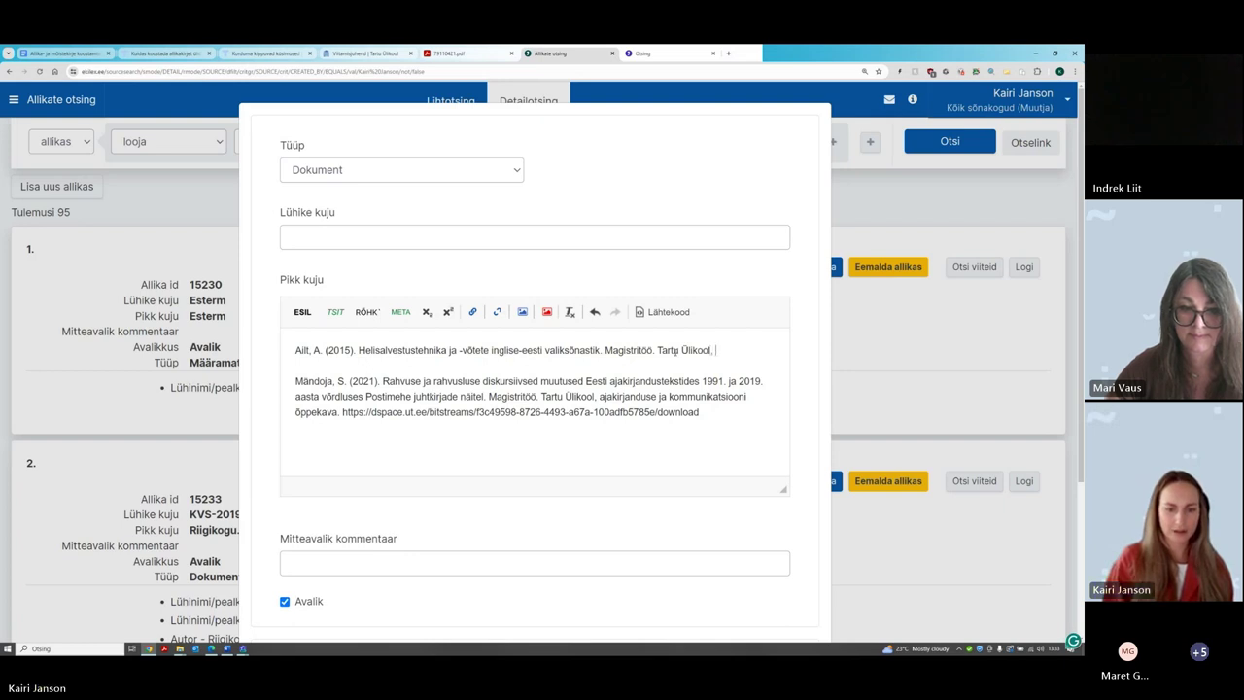
{"action": "type", "text": "maailma keelte ja "}
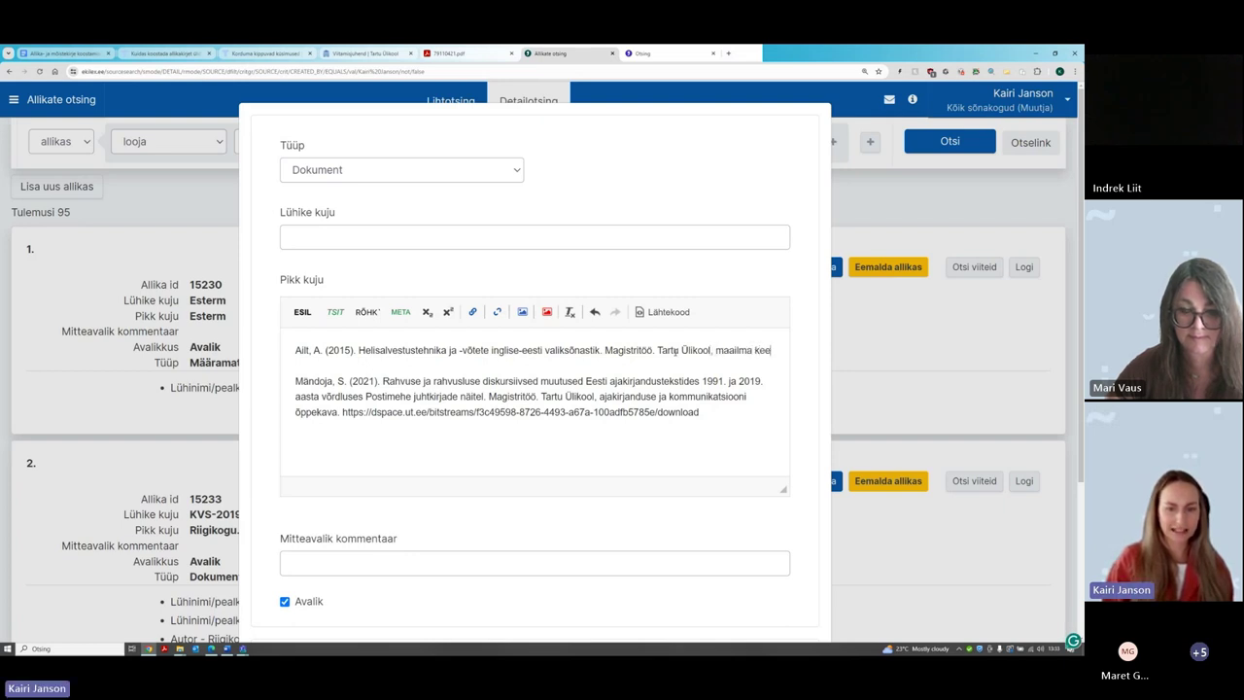
{"action": "type", "text": "kultuuri"}
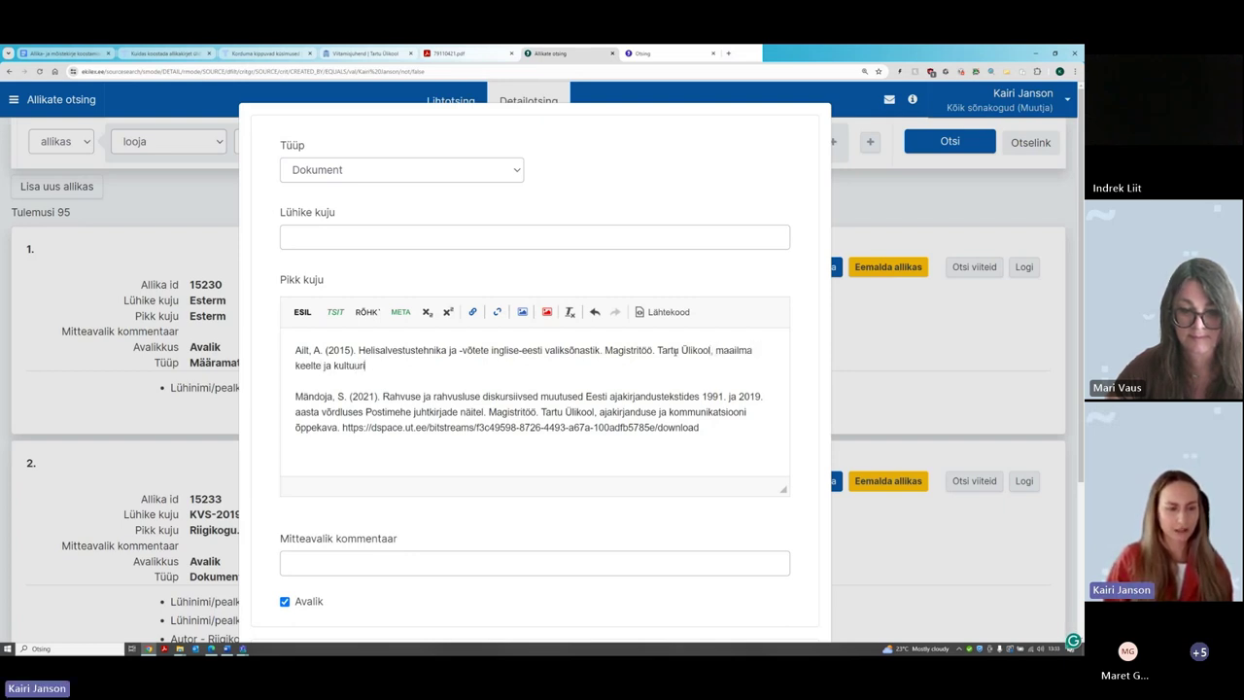
{"action": "type", "text": "de ko"}
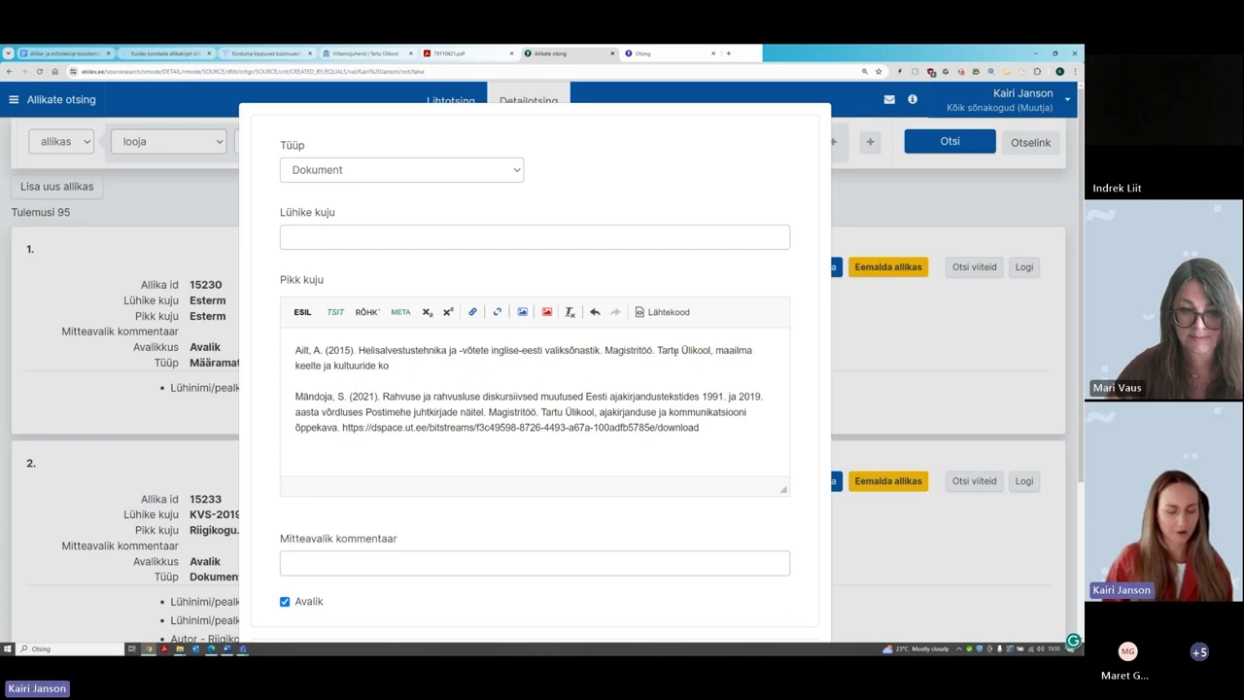
{"action": "type", "text": "lledž"}
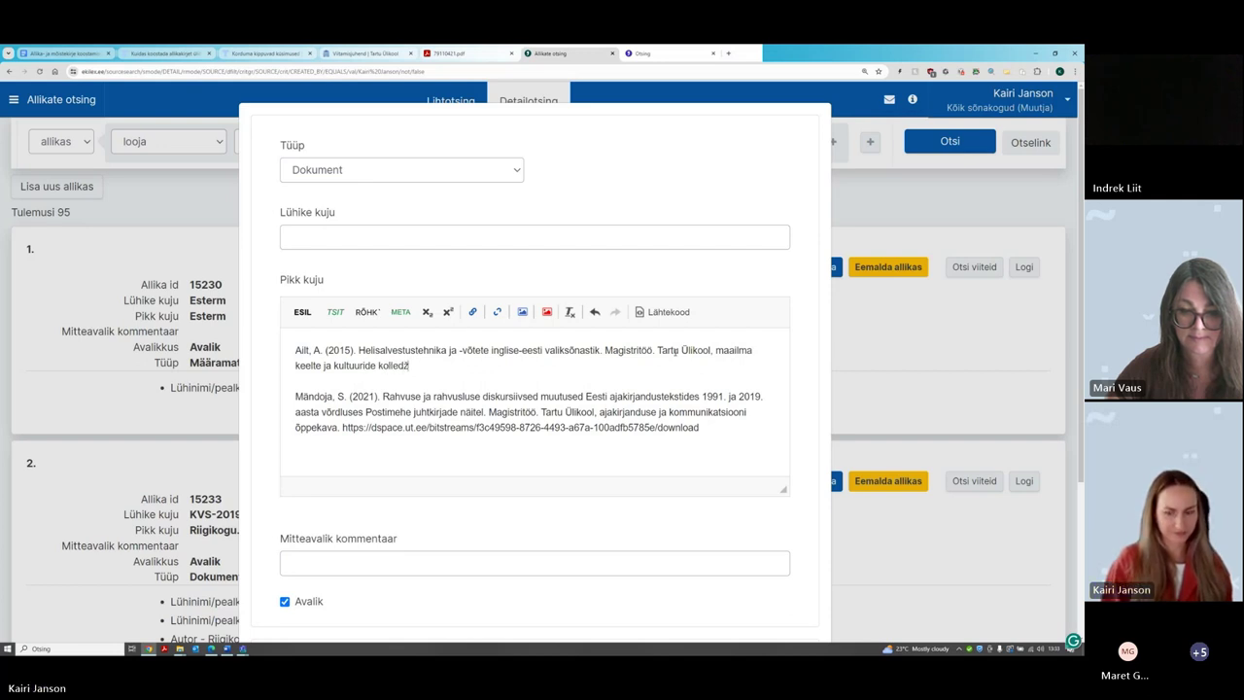
{"action": "type", "text": "."}
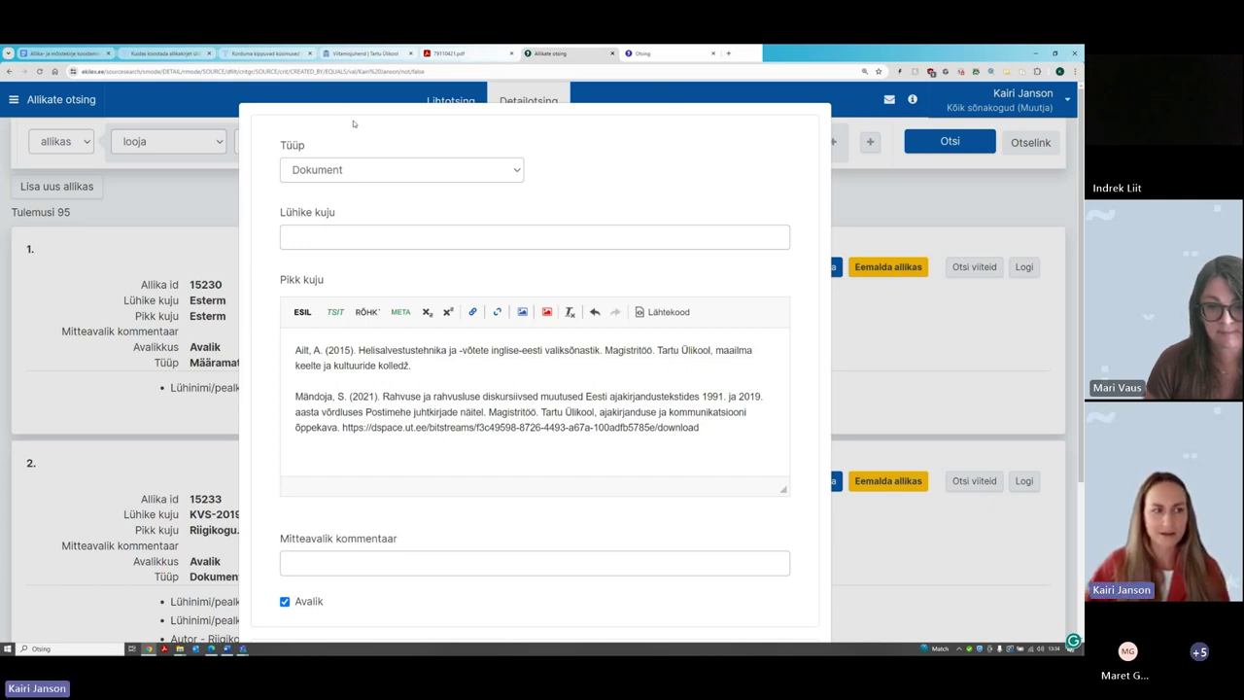
{"action": "left_click", "coordinate": [436, 57]}
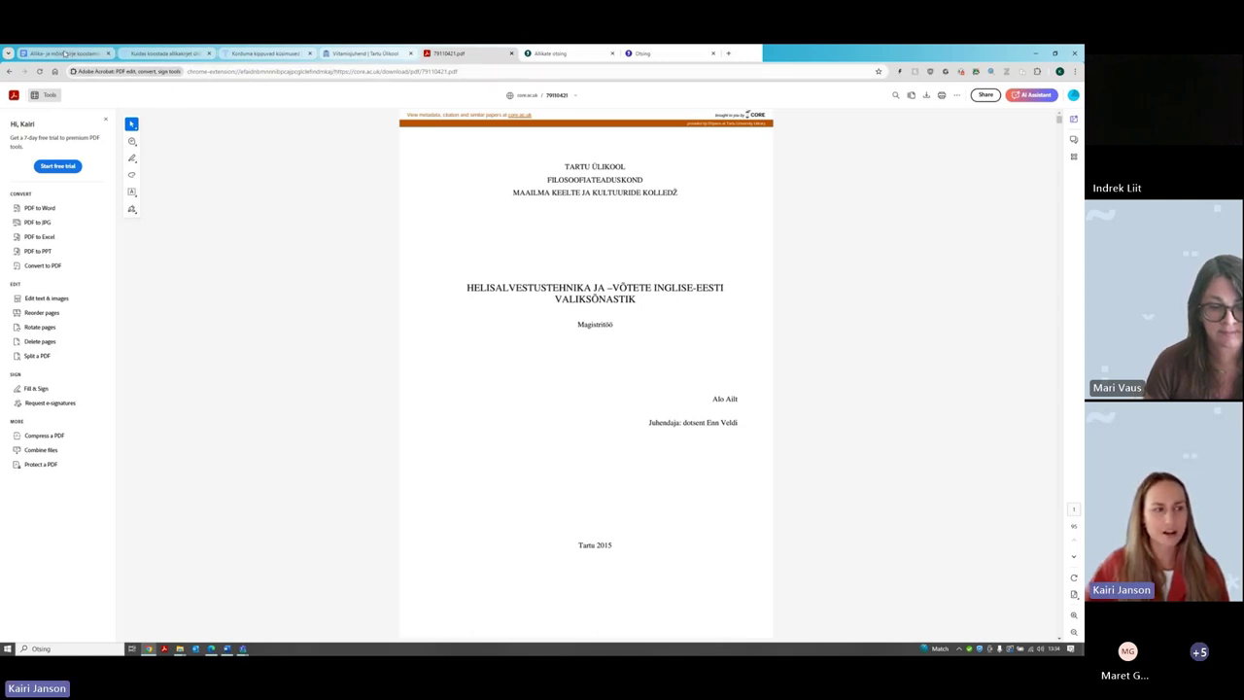
{"action": "mouse_move", "coordinate": [64, 53]}
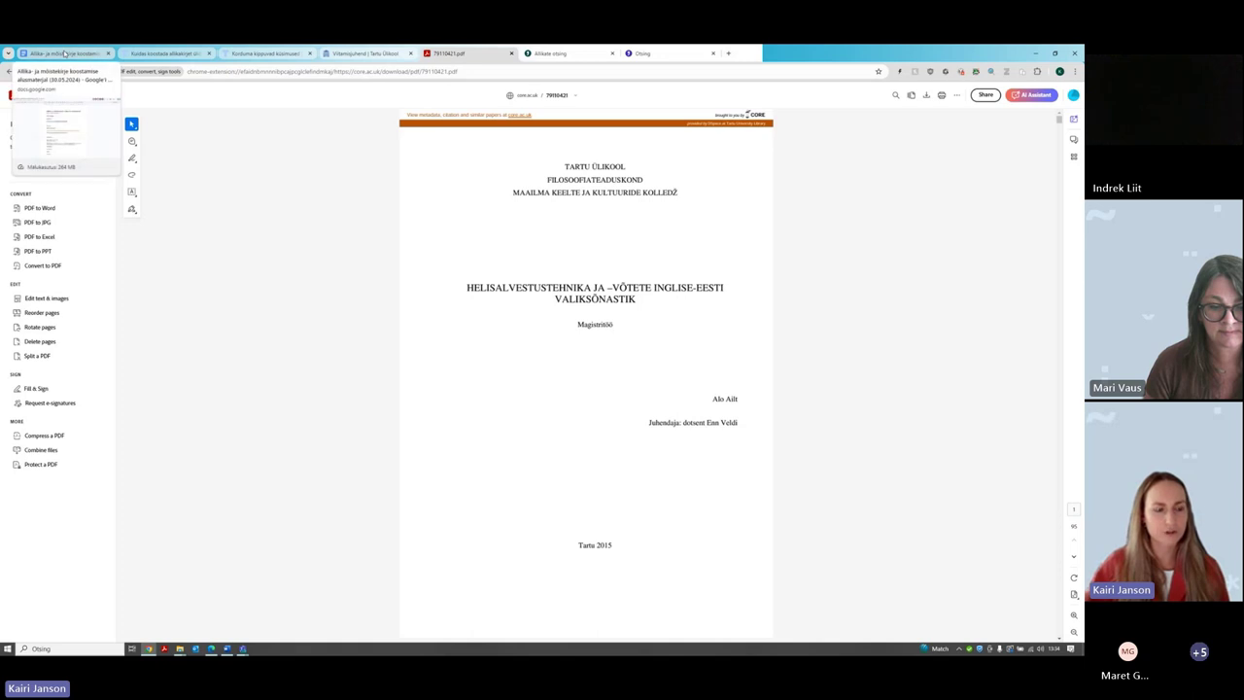
{"action": "left_click", "coordinate": [65, 53]}
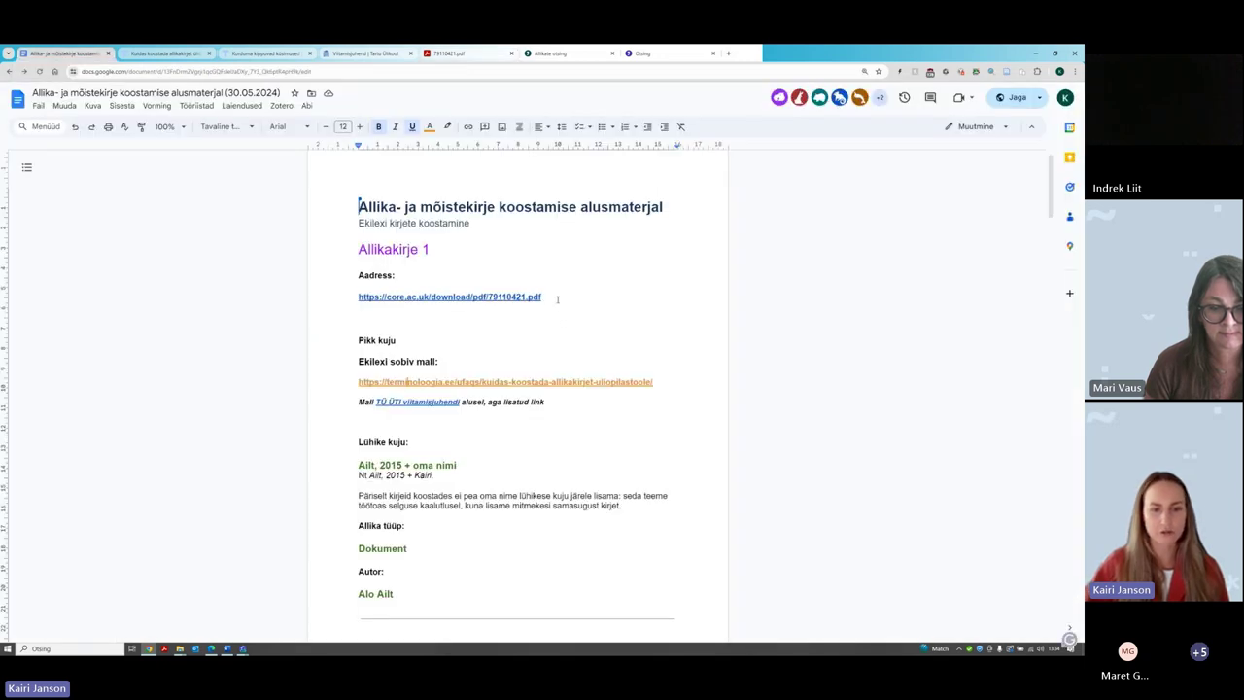
{"action": "left_click_drag", "start_coordinate": [551, 299], "coordinate": [358, 298]}
{"action": "key", "text": "ctrl+c"}
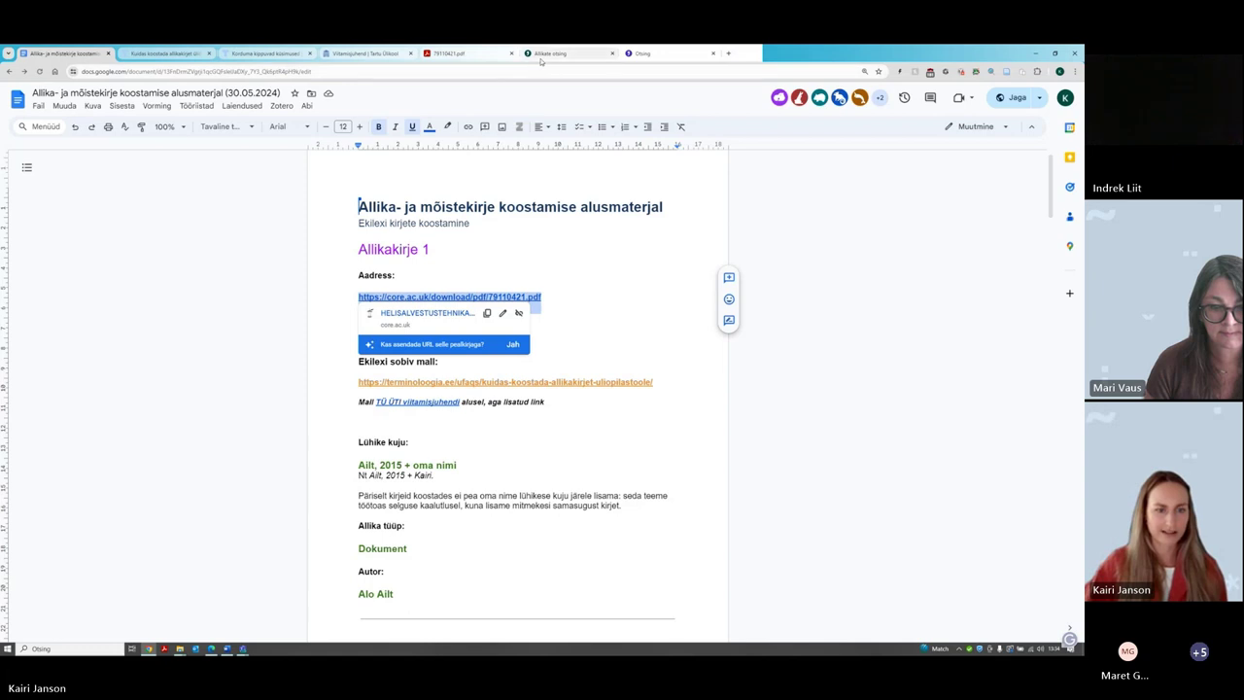
{"action": "mouse_move", "coordinate": [541, 62]}
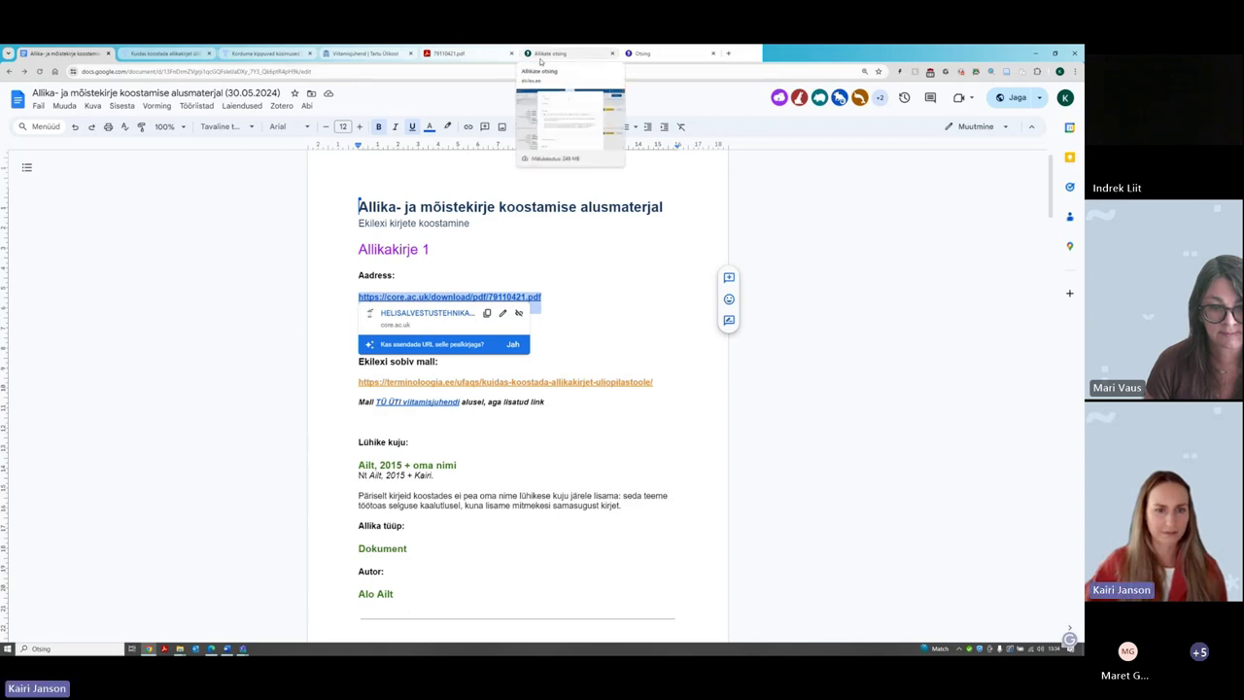
{"action": "left_click", "coordinate": [541, 58]}
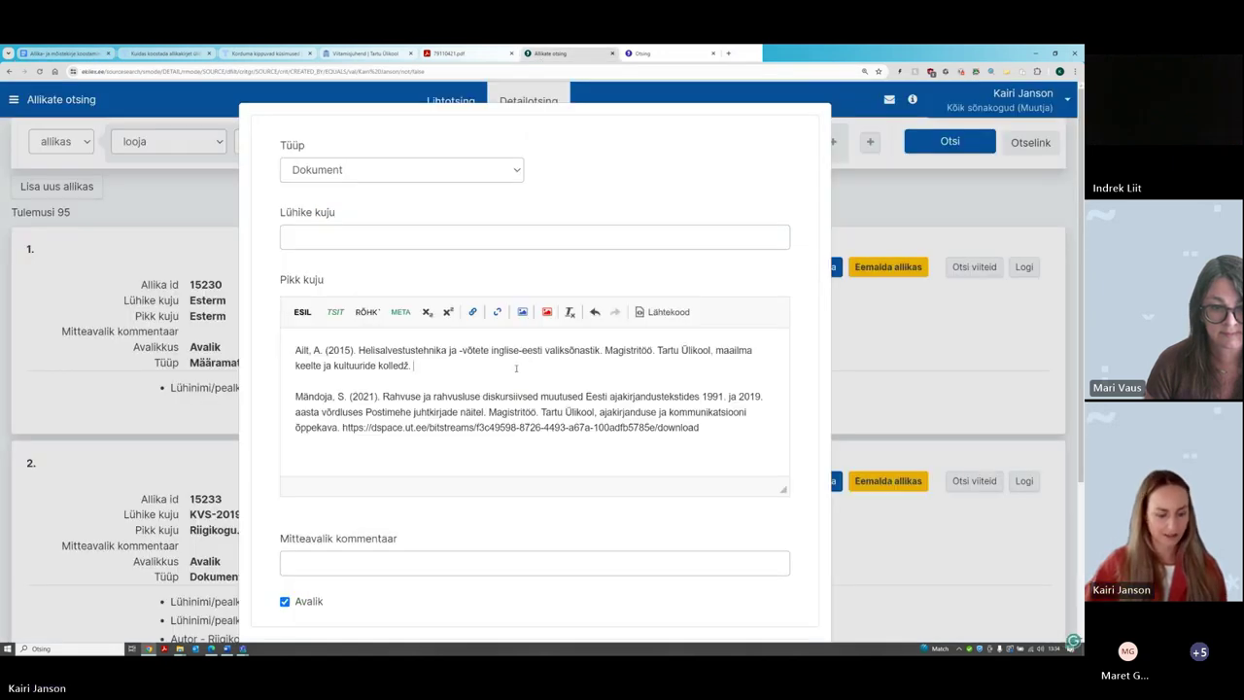
{"action": "left_click", "coordinate": [421, 366]}
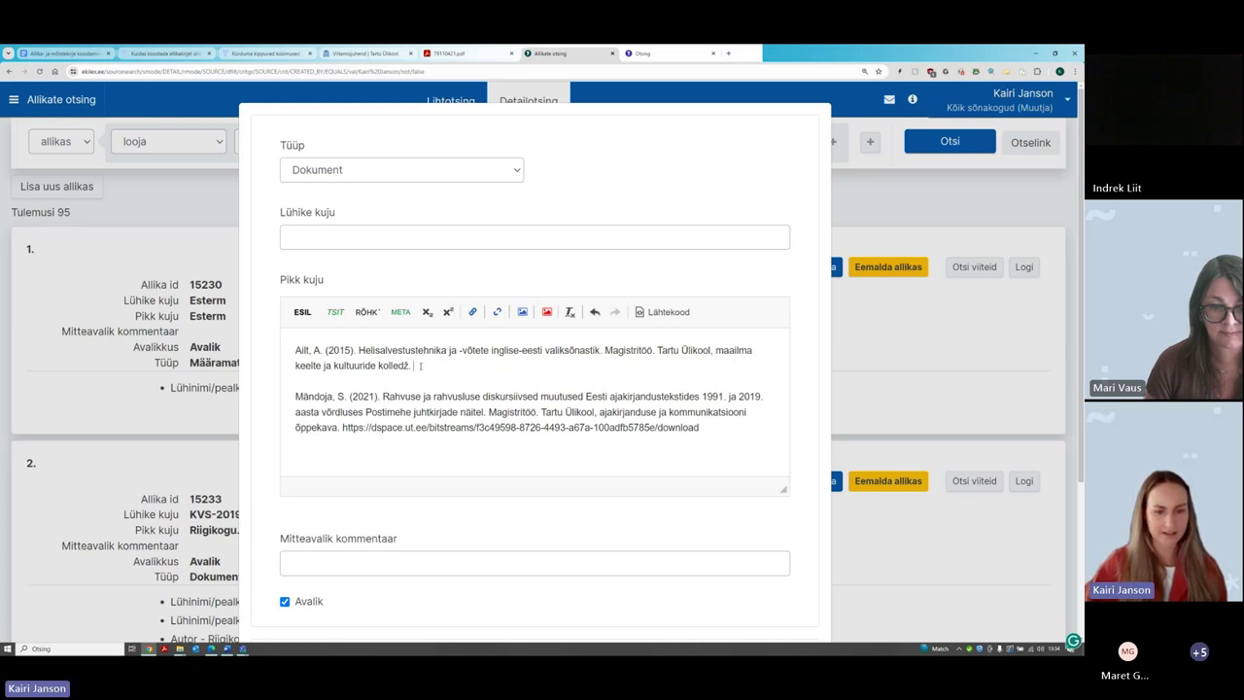
{"action": "key", "text": "ctrl+v"}
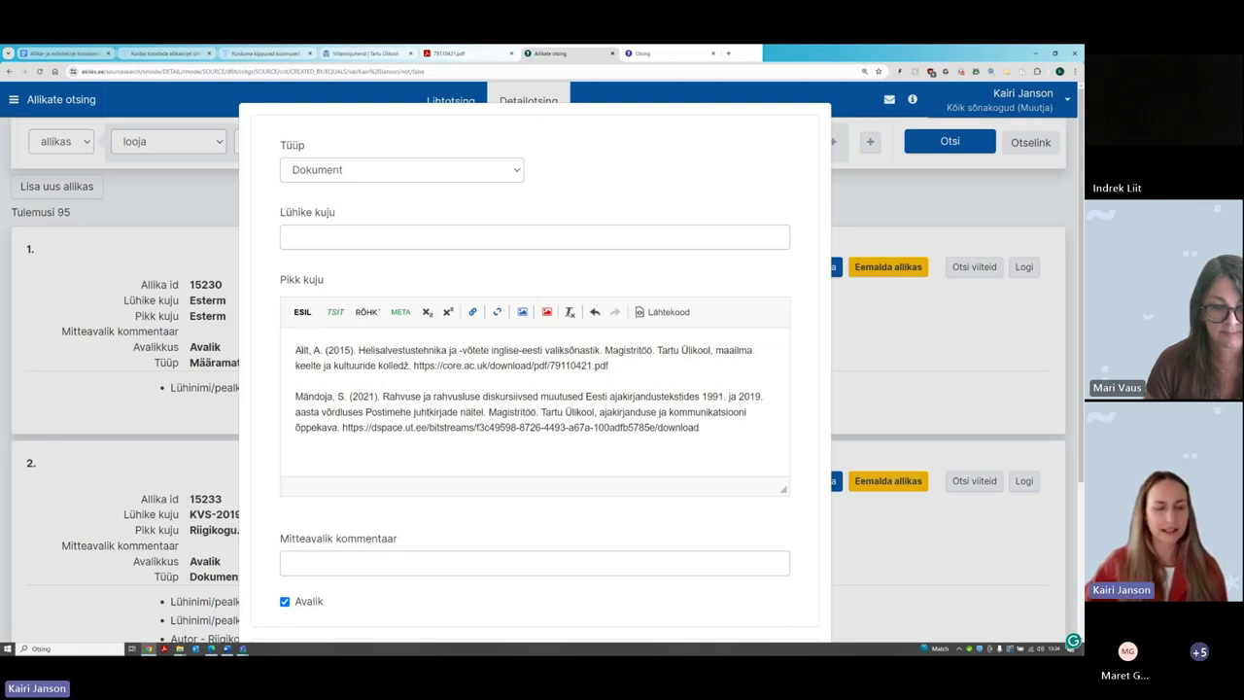
Delete the leftover 'Mändoja, S. (2021)' example citation from the long form
{"action": "left_click", "coordinate": [297, 352]}
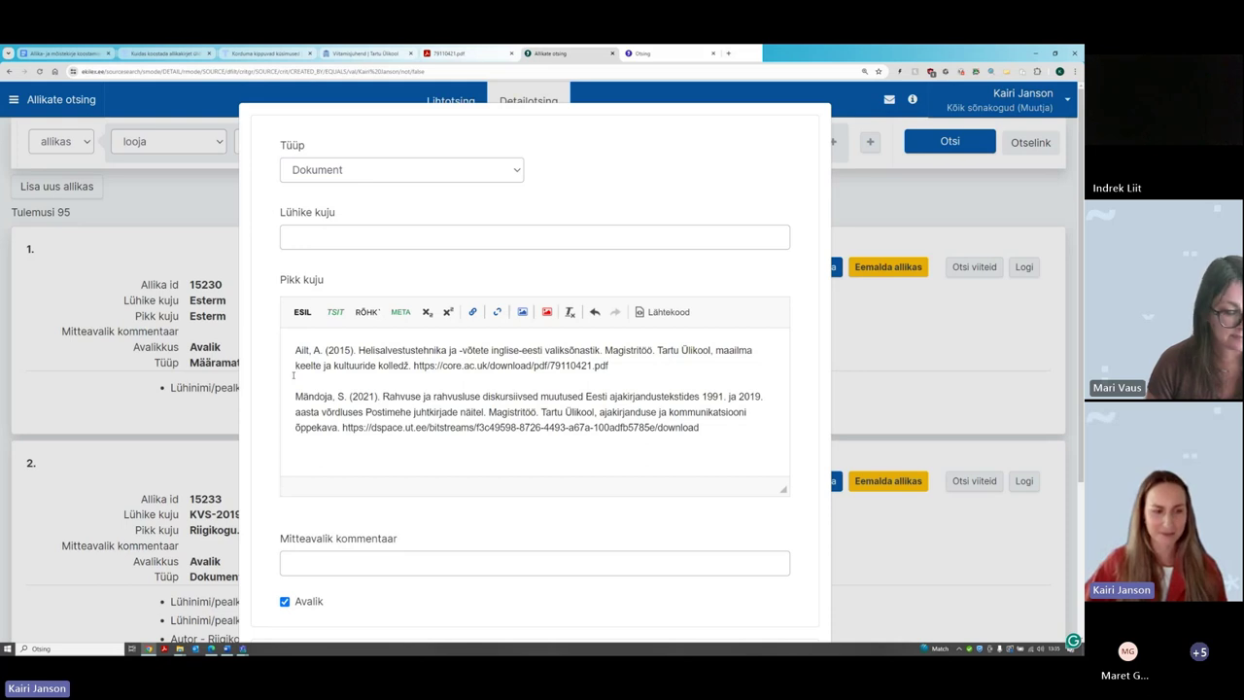
{"action": "left_click_drag", "start_coordinate": [293, 378], "coordinate": [742, 431]}
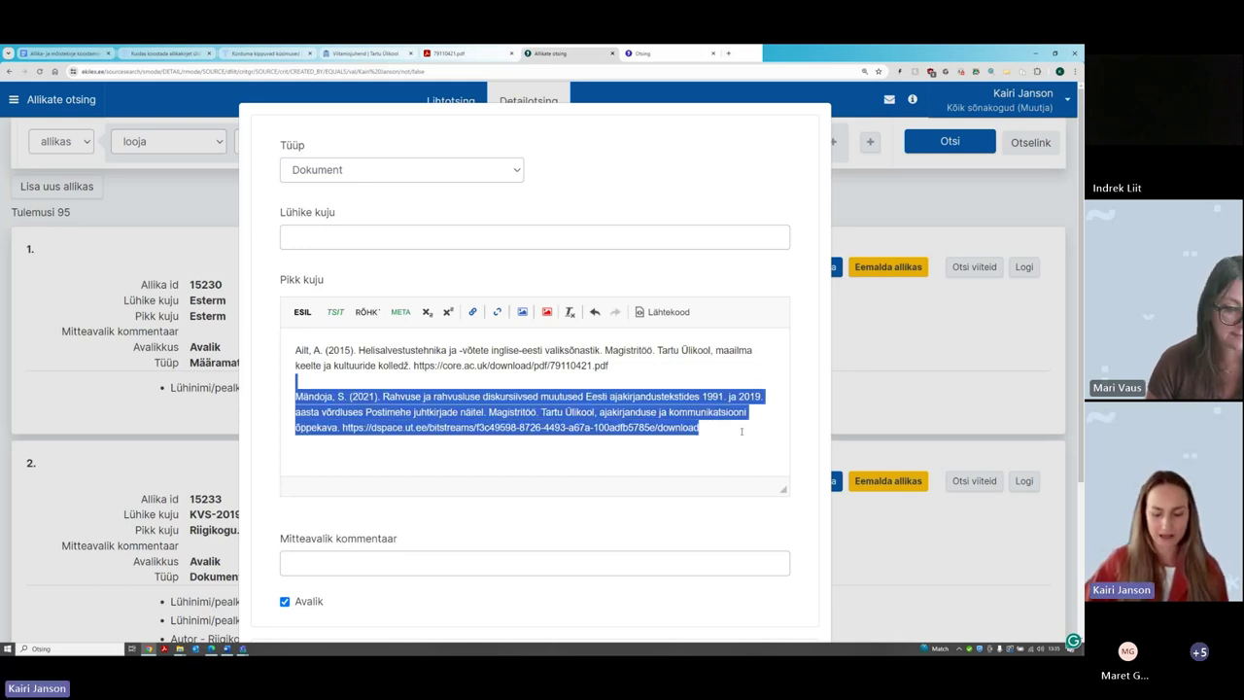
{"action": "key", "text": "BackSpace"}
{"action": "key", "text": "BackSpace"}
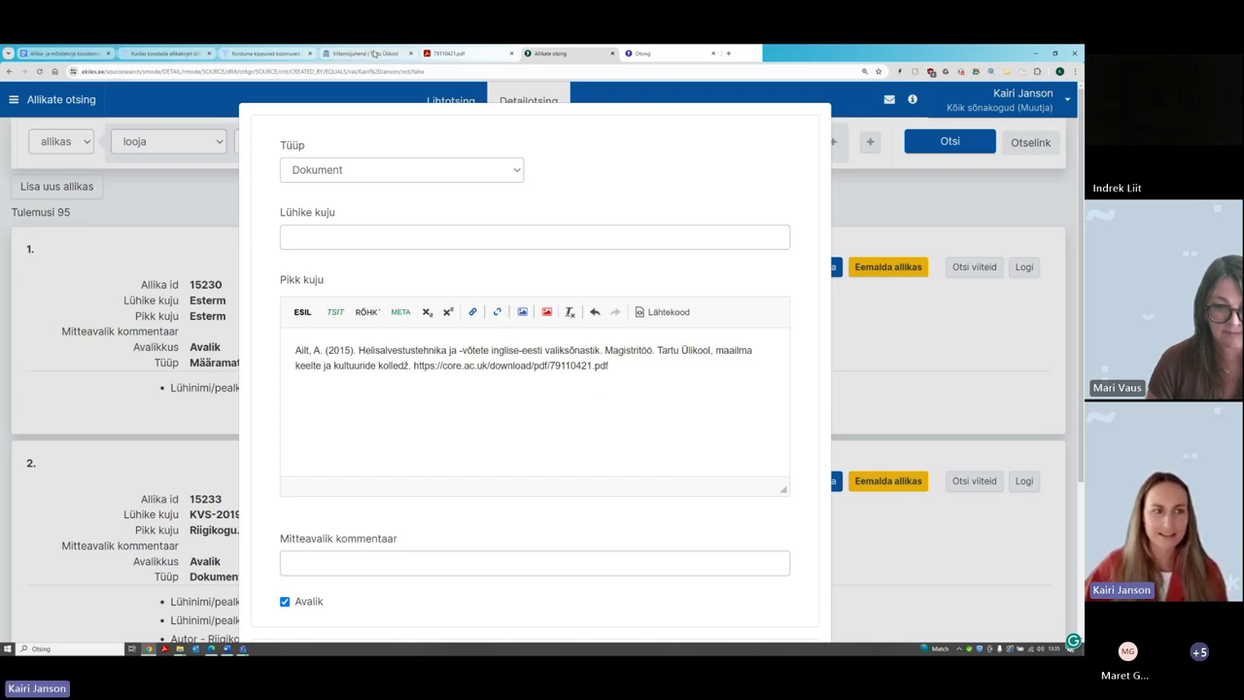
{"action": "left_click", "coordinate": [133, 56]}
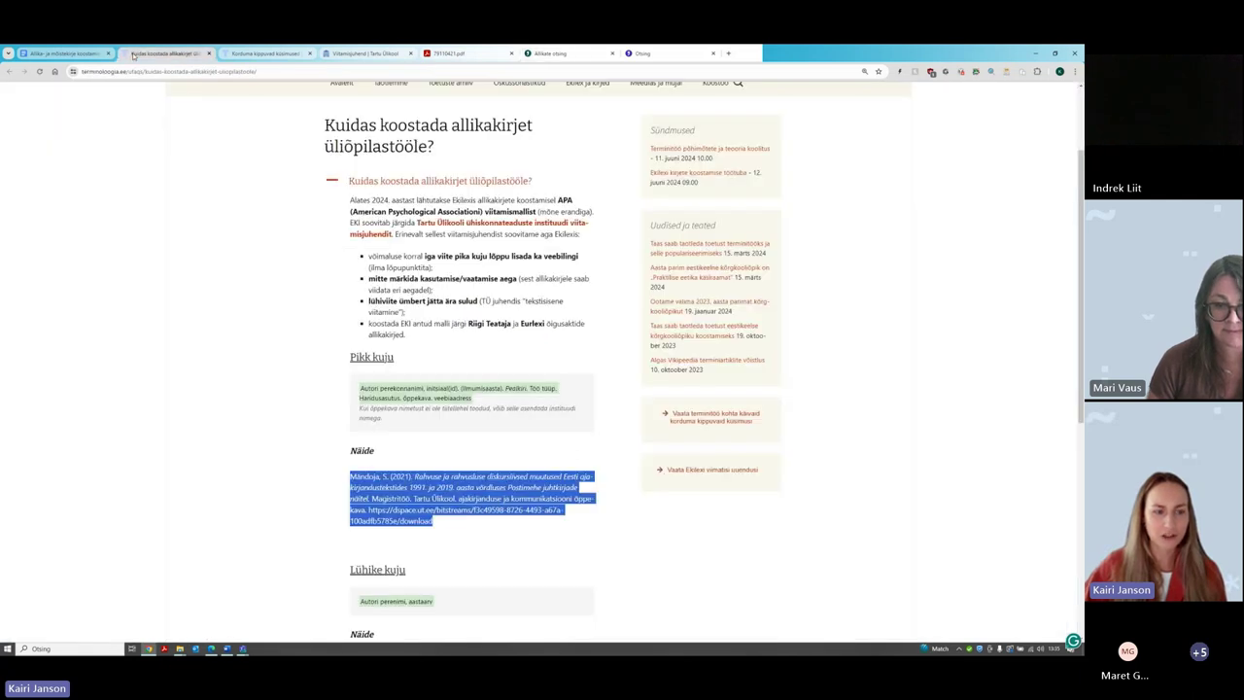
{"action": "left_click", "coordinate": [192, 374]}
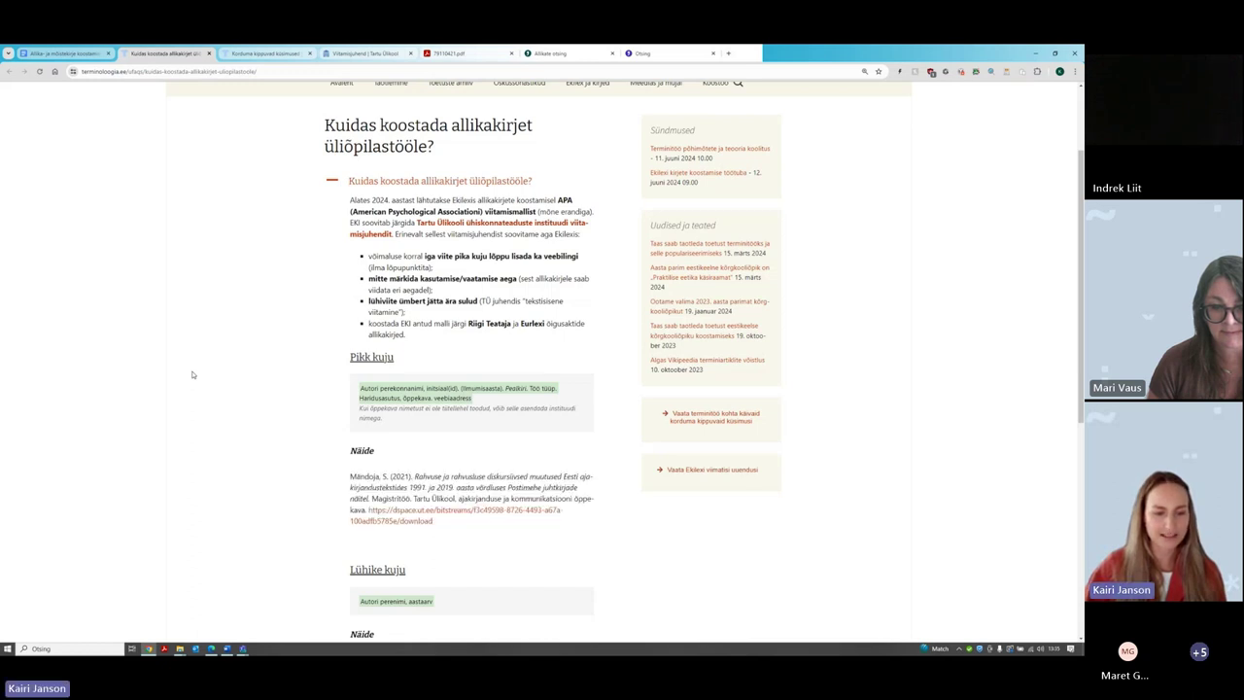
{"action": "left_click_drag", "start_coordinate": [506, 389], "coordinate": [530, 389]}
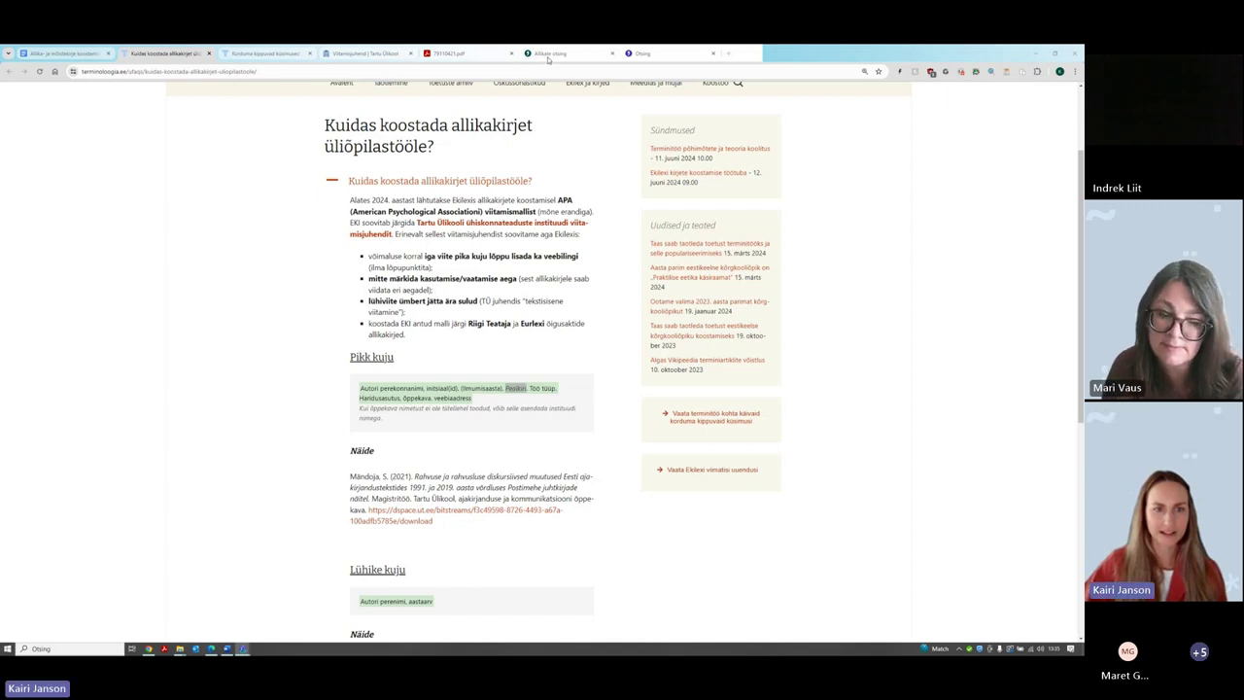
{"action": "left_click", "coordinate": [550, 54]}
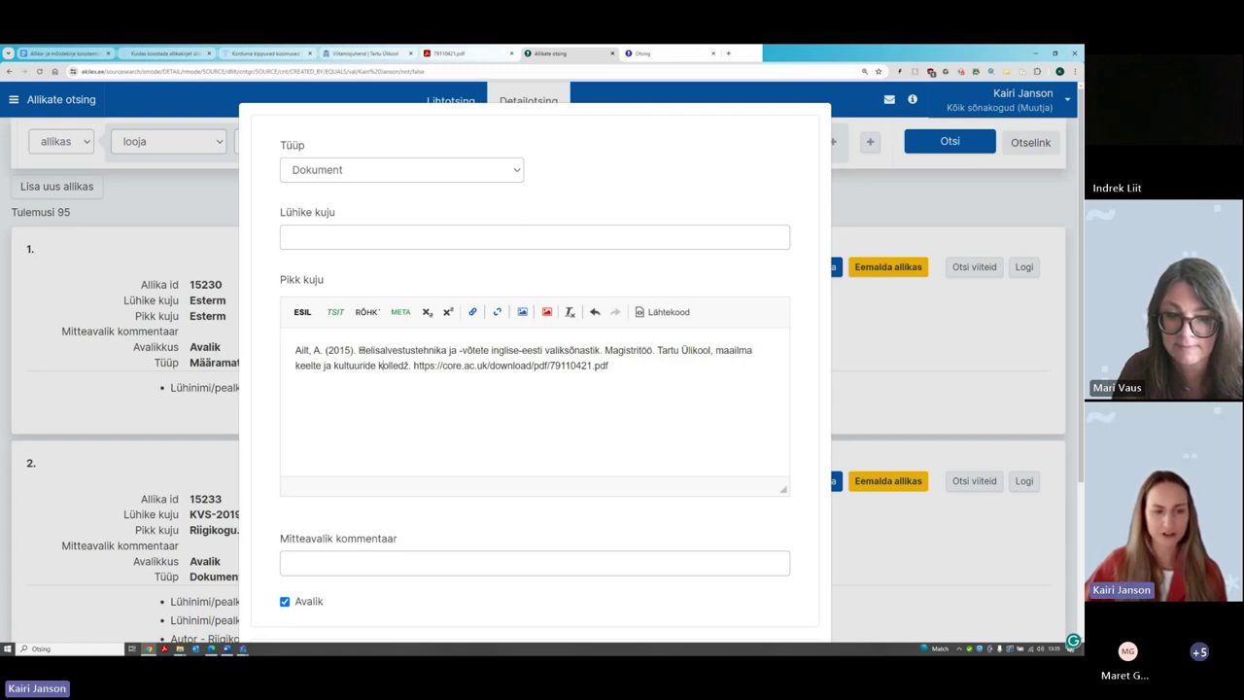
Italicize 'Helisalvestustehnika ja -võtete inglise-eesti valiksõnastik' in the long-form citation
{"action": "left_click_drag", "start_coordinate": [359, 350], "coordinate": [601, 350]}
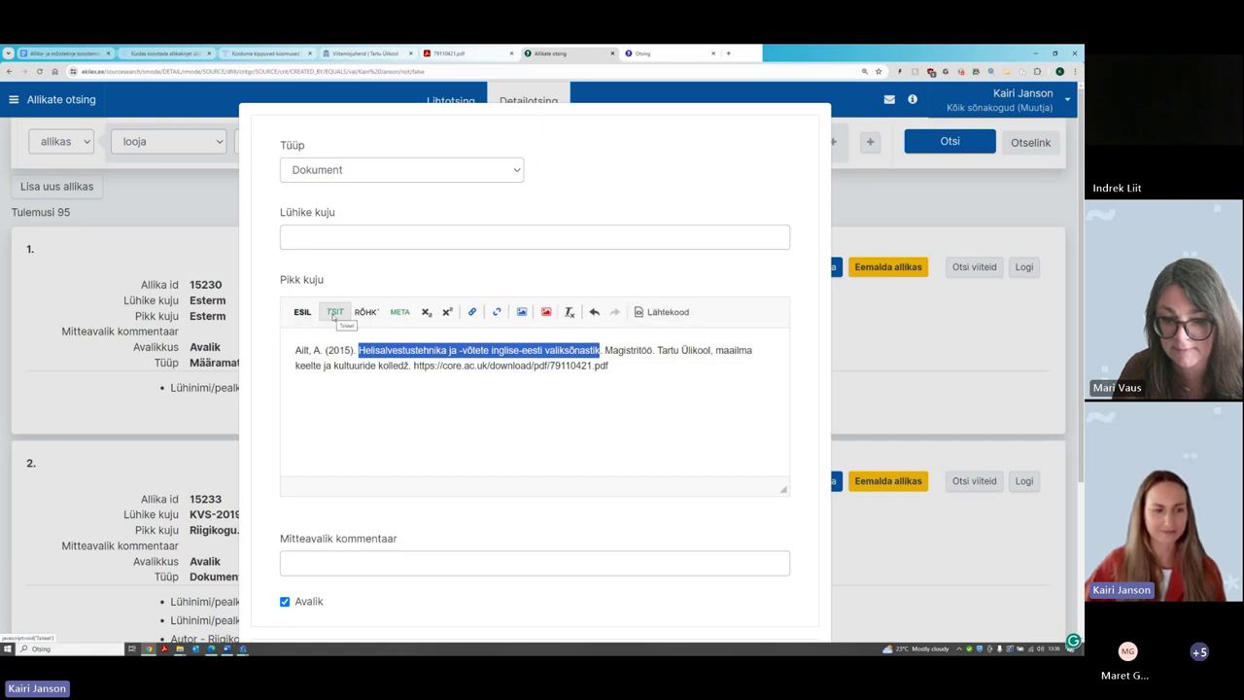
{"action": "left_click", "coordinate": [335, 317]}
{"action": "left_click", "coordinate": [371, 385]}
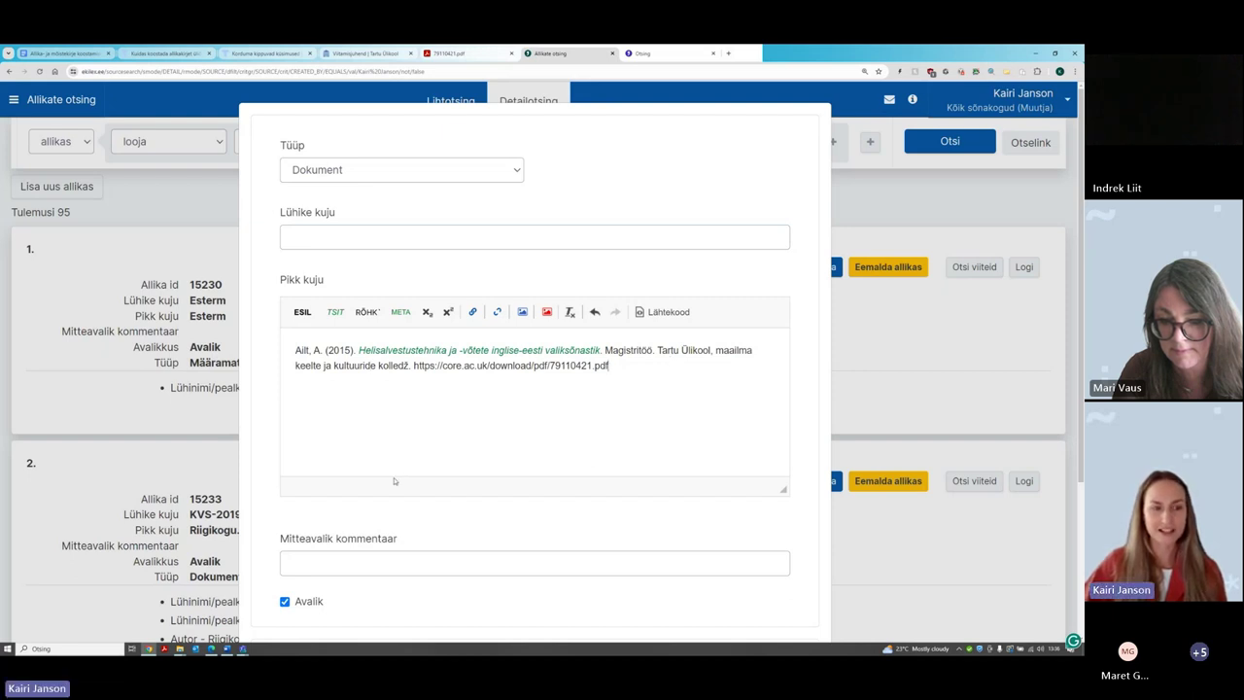
{"action": "left_click", "coordinate": [323, 240]}
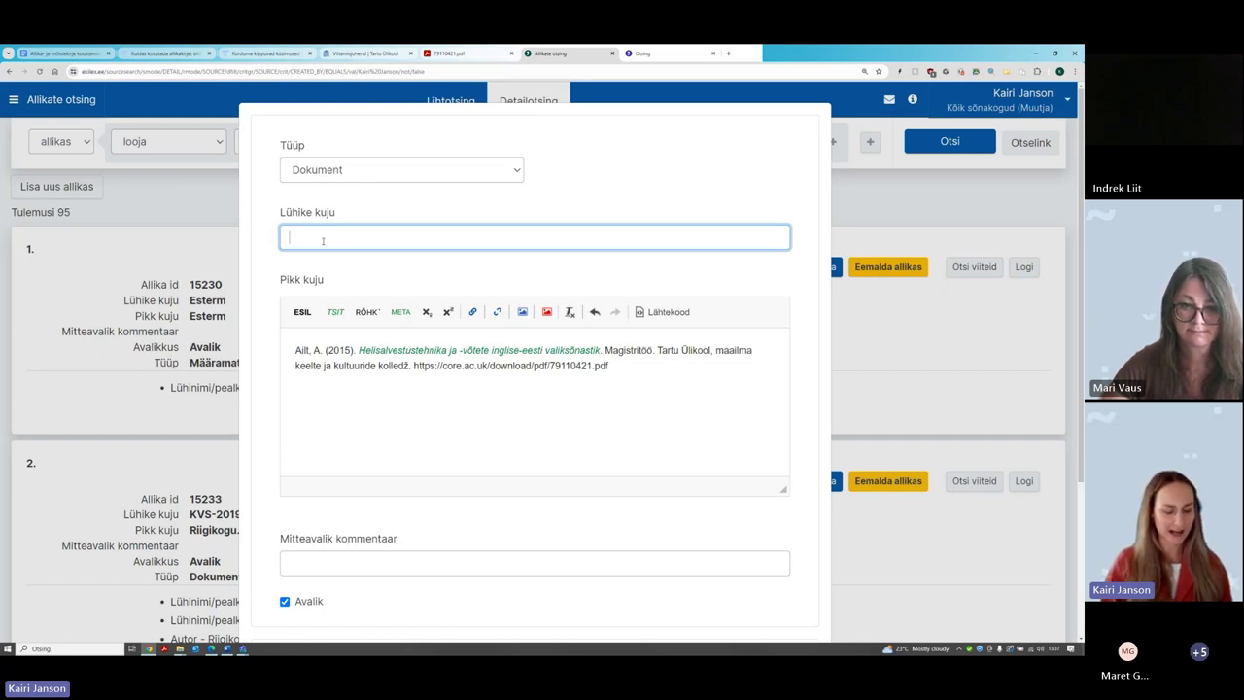
Enter 'Ailt, 2015' as the short form and add a comma after Ailt in the long form
{"action": "type", "text": "Ail"}
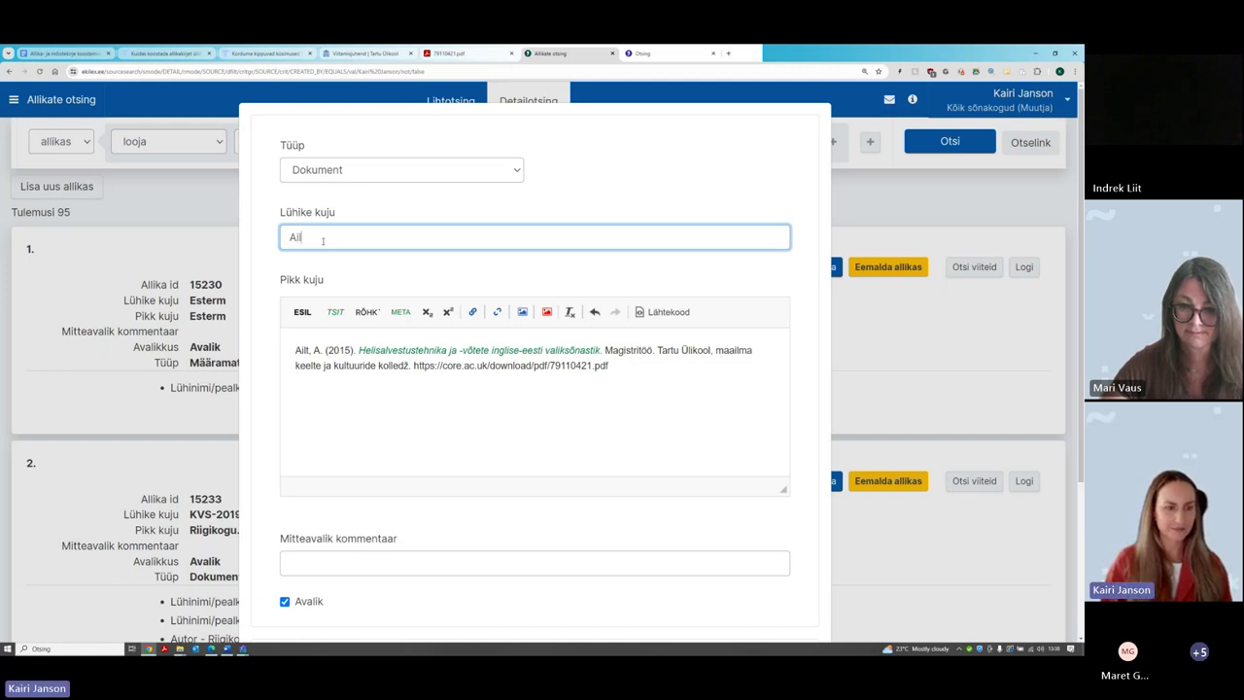
{"action": "type", "text": "t, 20"}
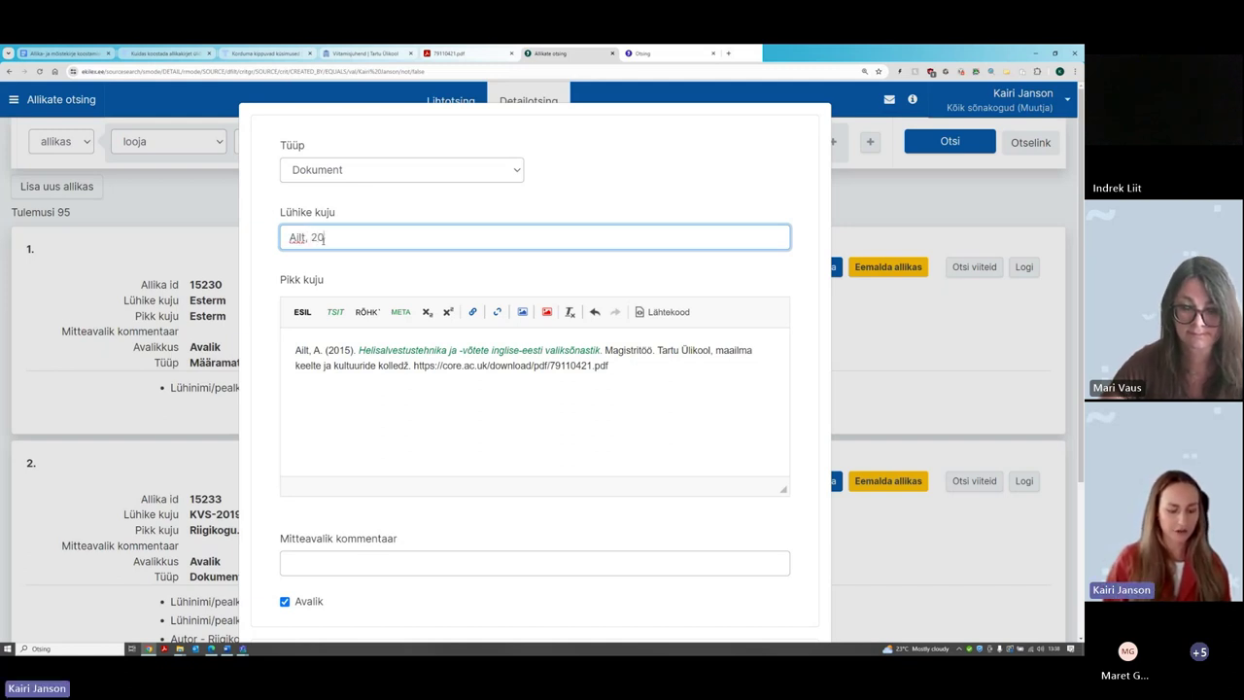
{"action": "type", "text": "15"}
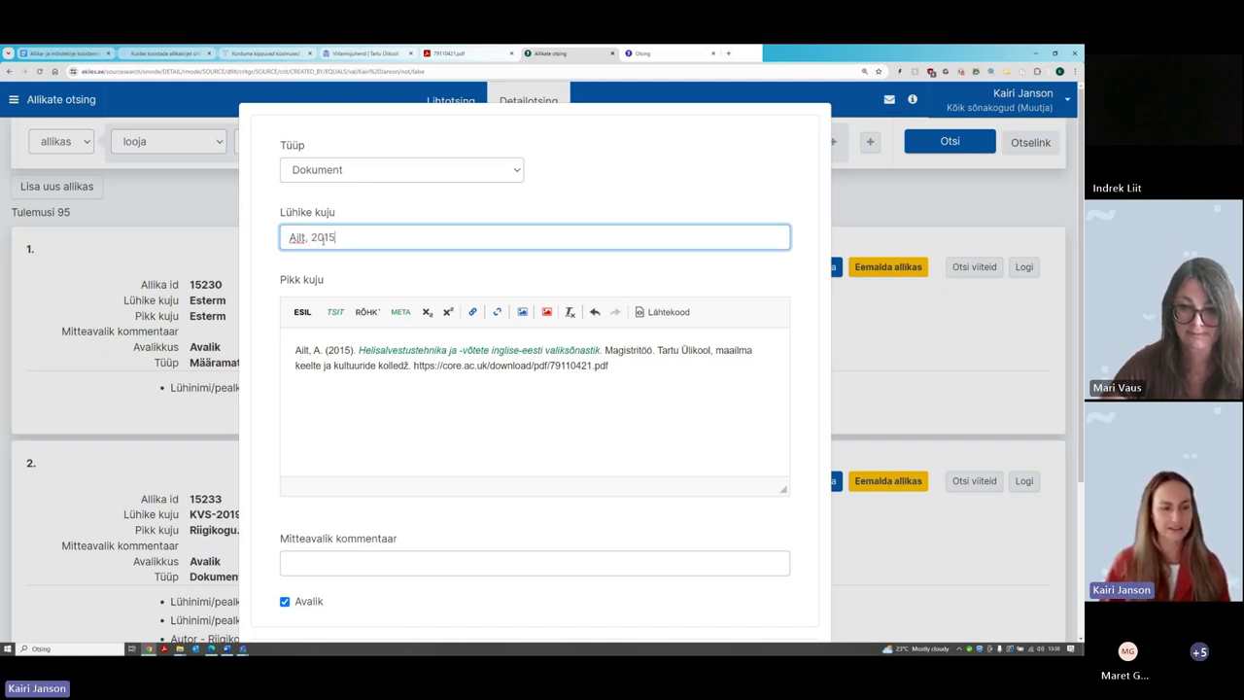
{"action": "left_click_drag", "start_coordinate": [311, 350], "coordinate": [352, 350]}
{"action": "left_click", "coordinate": [311, 350]}
{"action": "type", "text": ","}
{"action": "left_click", "coordinate": [420, 365]}
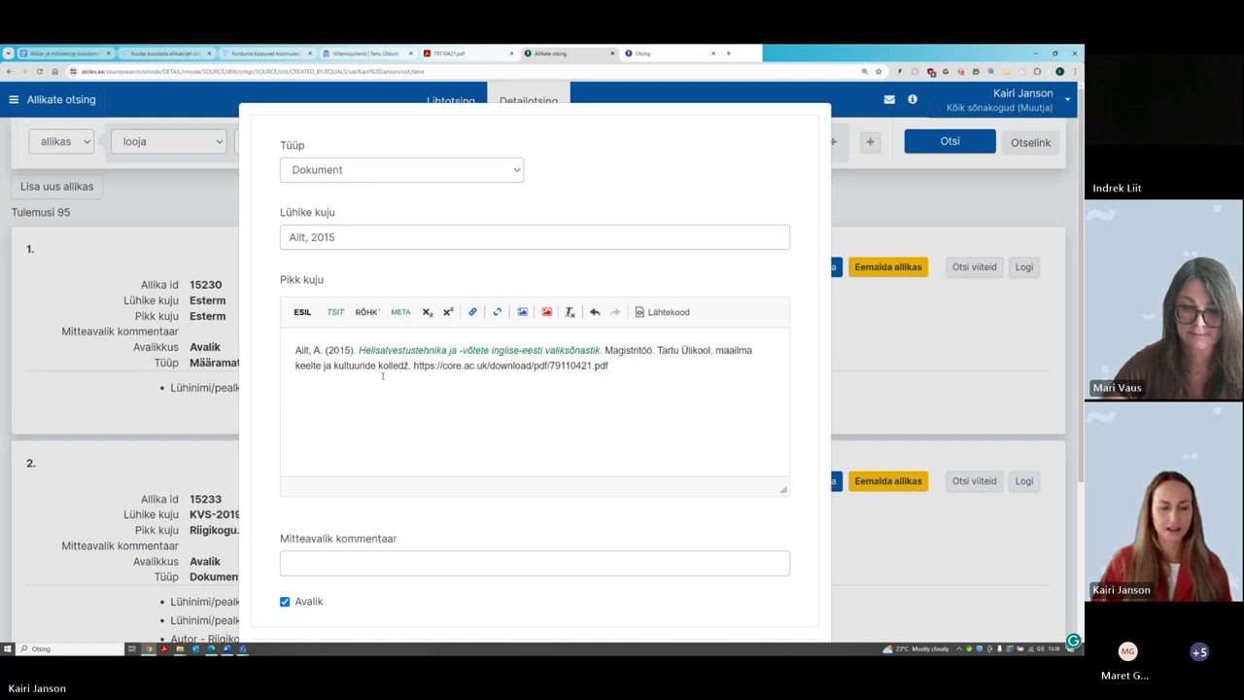
Review the completed source form and add the new source record
{"action": "scroll", "coordinate": [382, 380], "scroll_direction": "down", "scroll_amount": 1}
{"action": "scroll", "coordinate": [383, 380], "scroll_direction": "up", "scroll_amount": 1}
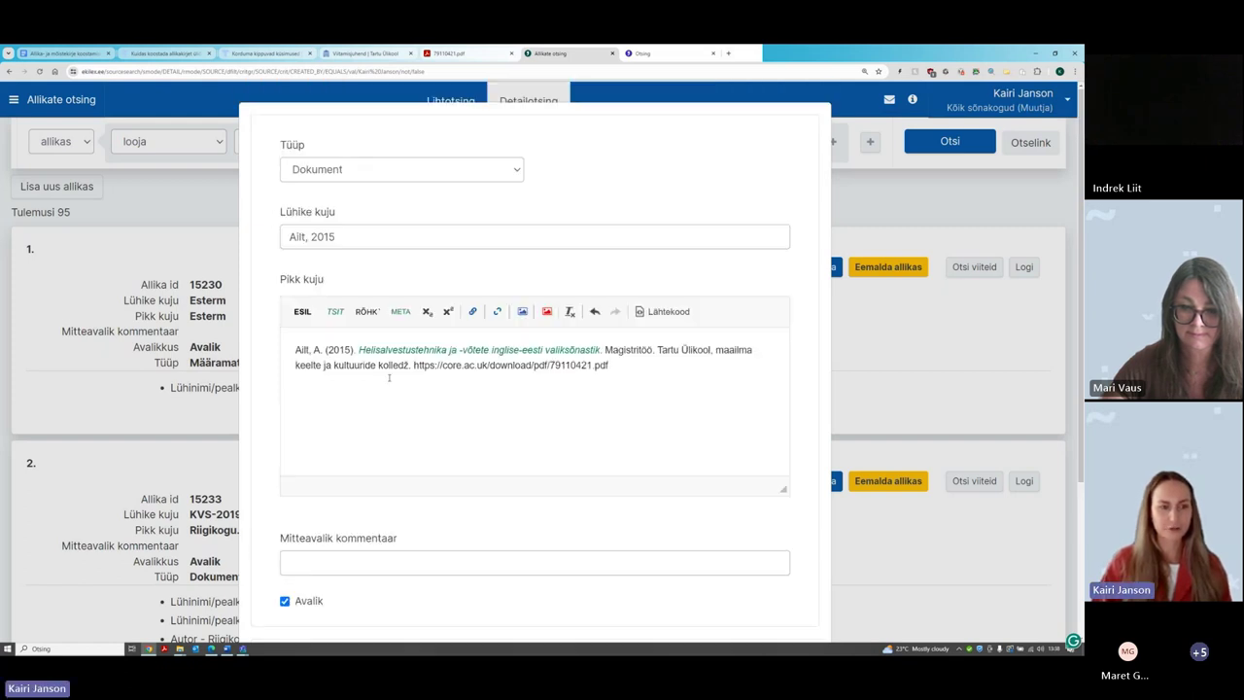
{"action": "scroll", "coordinate": [389, 380], "scroll_direction": "down", "scroll_amount": 2}
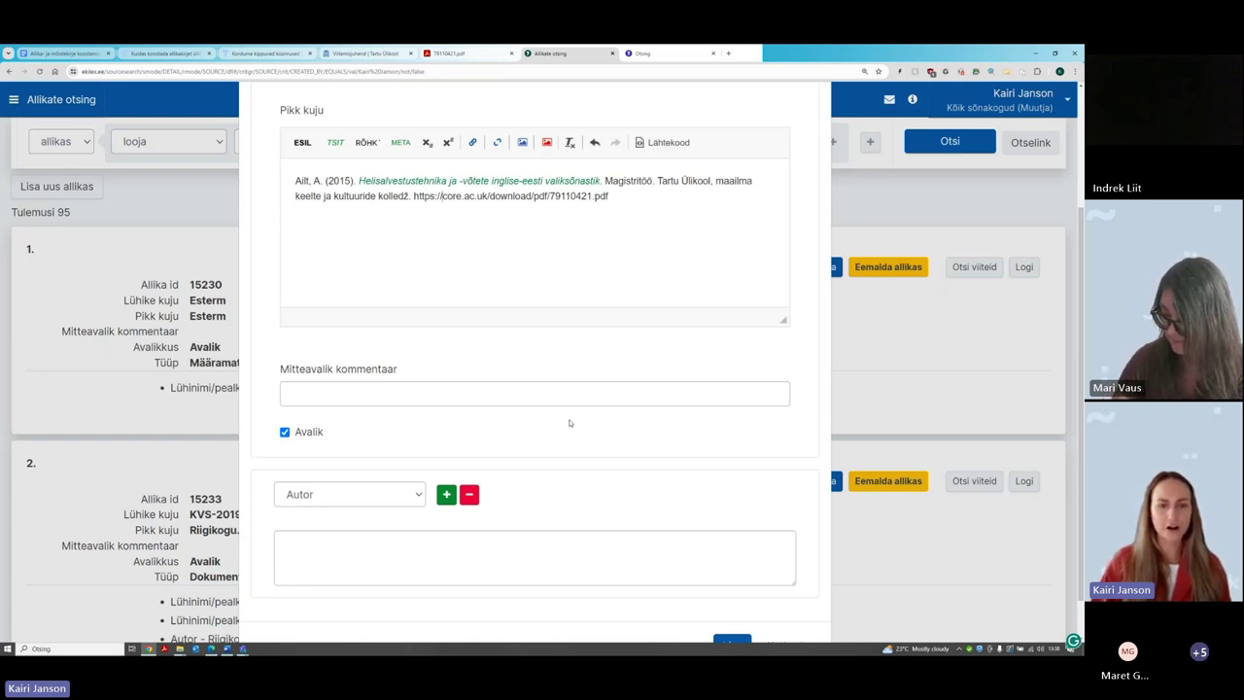
{"action": "scroll", "coordinate": [387, 297], "scroll_direction": "up", "scroll_amount": 2}
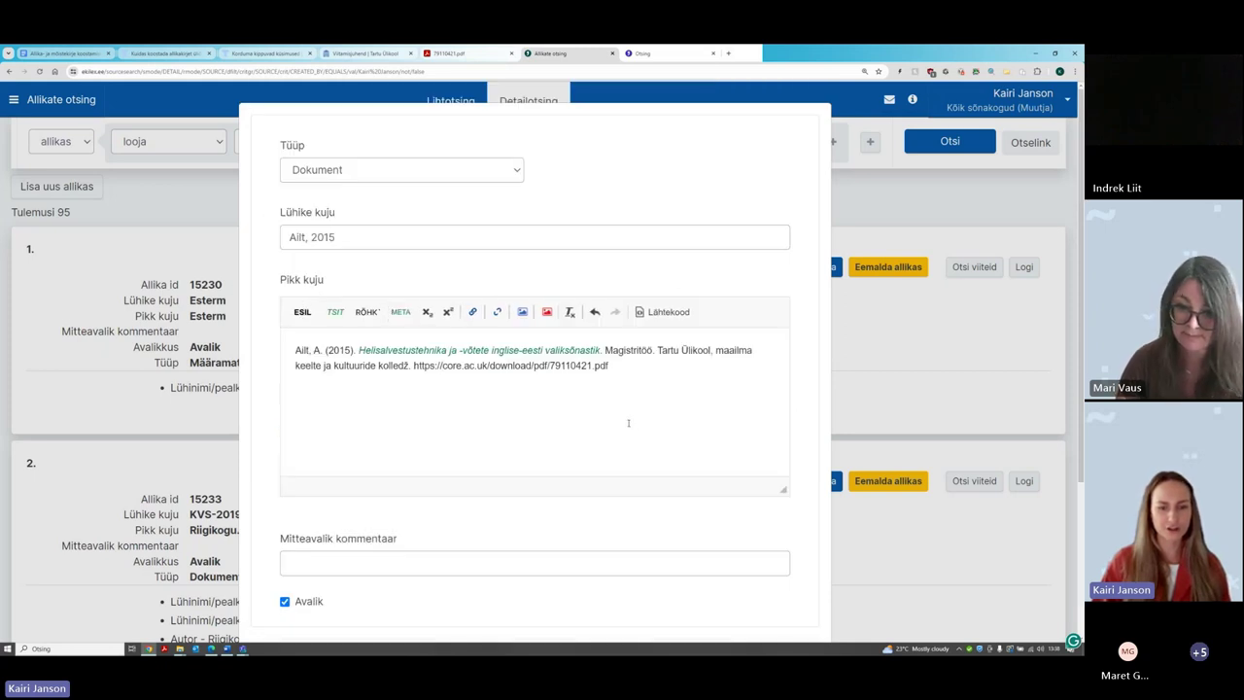
{"action": "scroll", "coordinate": [628, 425], "scroll_direction": "down", "scroll_amount": 2}
{"action": "scroll", "coordinate": [628, 425], "scroll_direction": "up", "scroll_amount": 2}
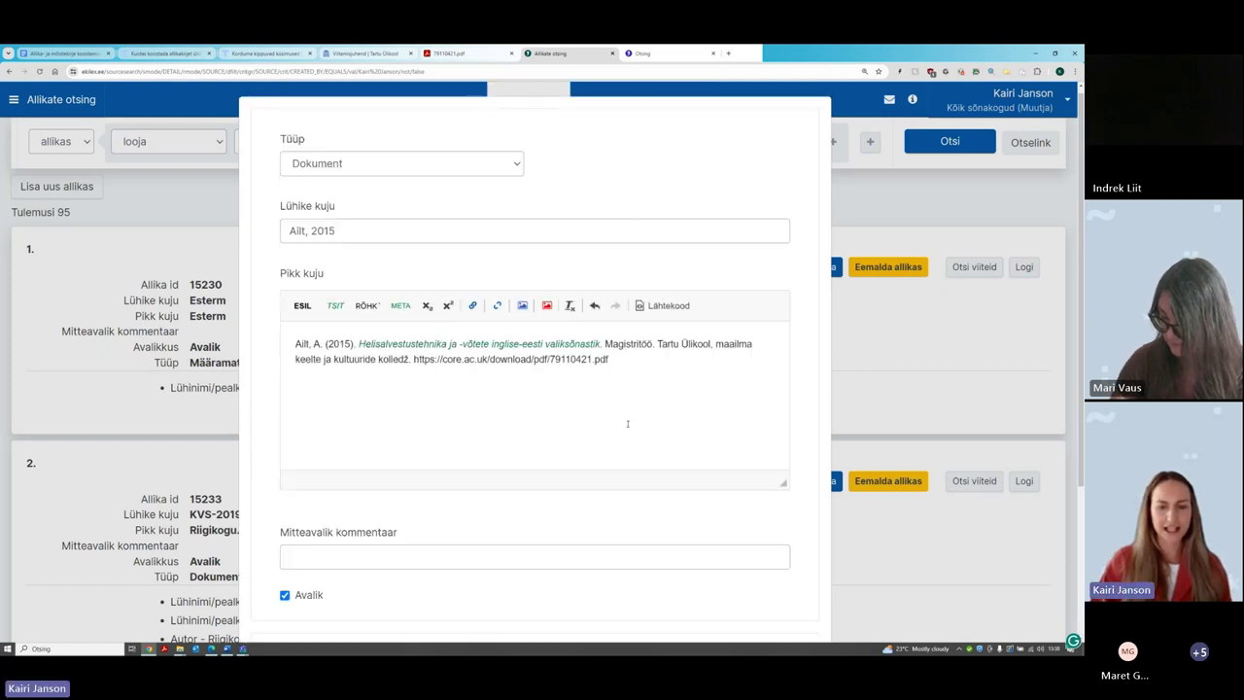
{"action": "scroll", "coordinate": [628, 424], "scroll_direction": "down", "scroll_amount": 3}
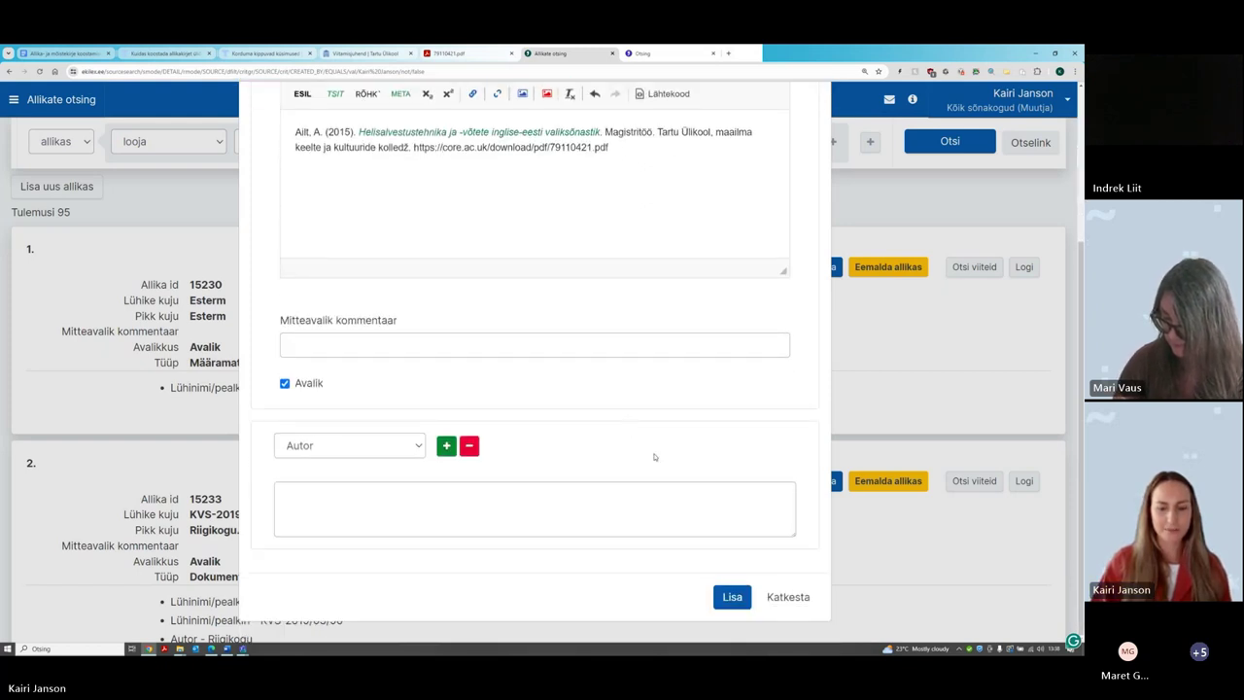
{"action": "left_click", "coordinate": [745, 601]}
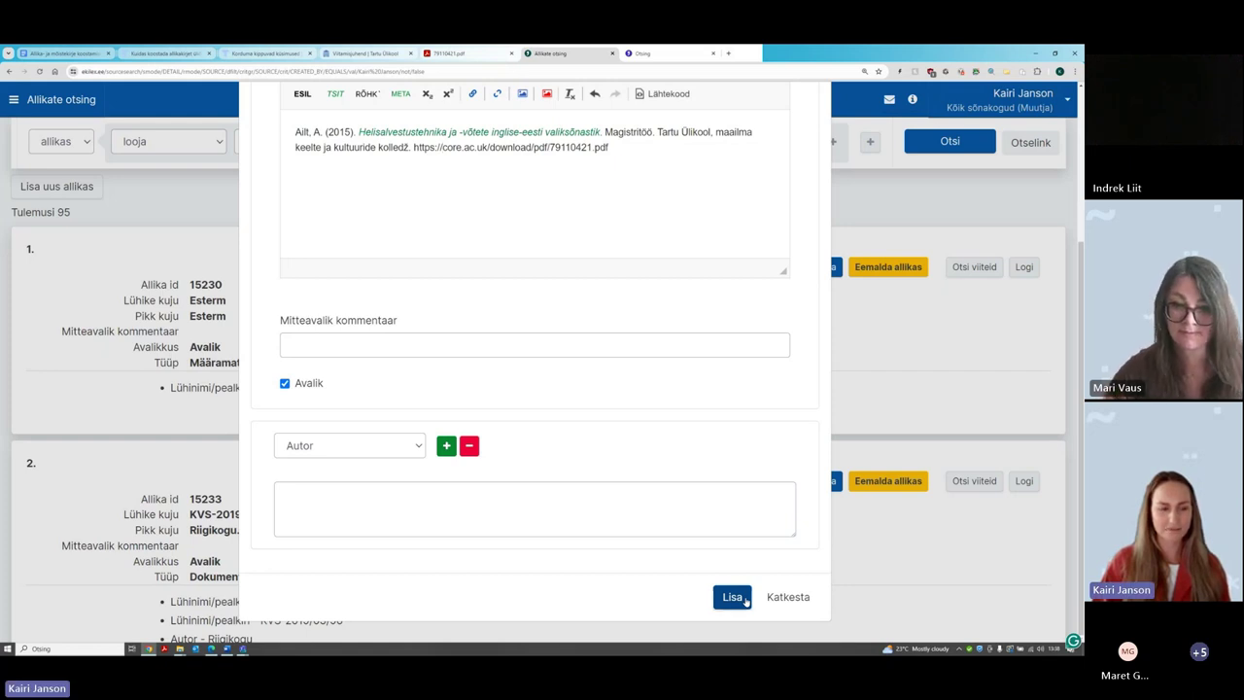
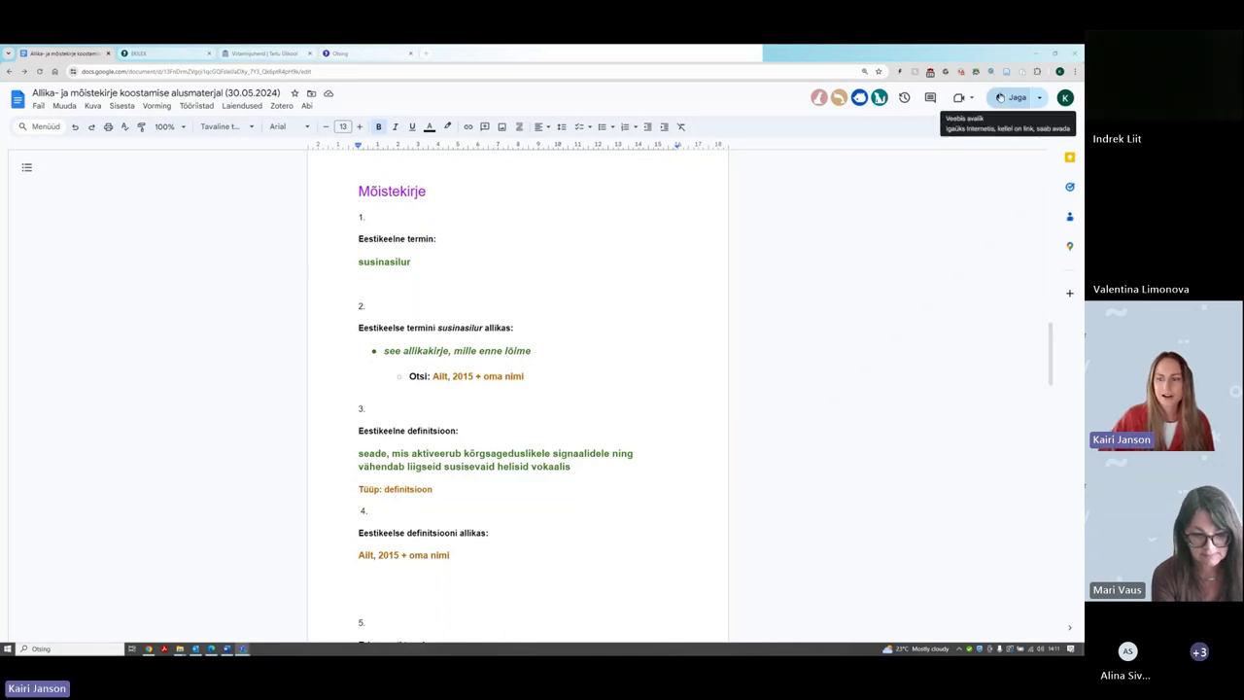
Copy the notes document's shareable link from the Jaga dialog and close the dialog
{"action": "left_click", "coordinate": [1007, 98]}
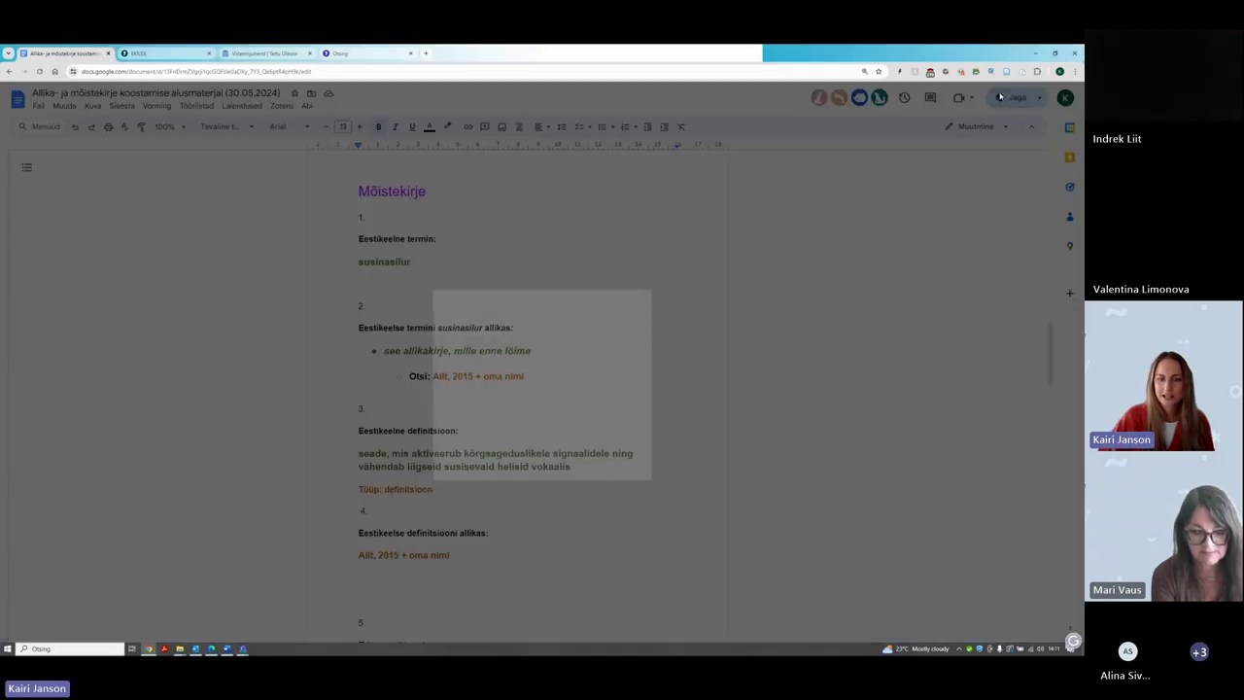
{"action": "left_click", "coordinate": [462, 458]}
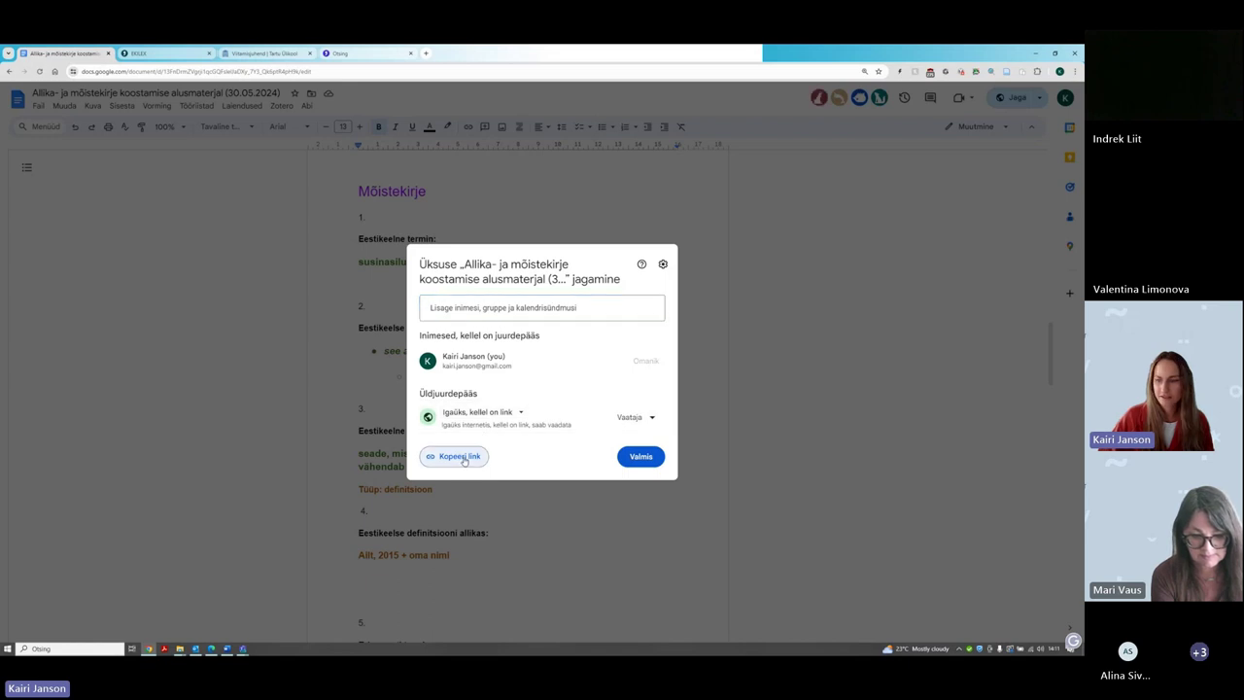
{"action": "key", "text": "alt+Tab"}
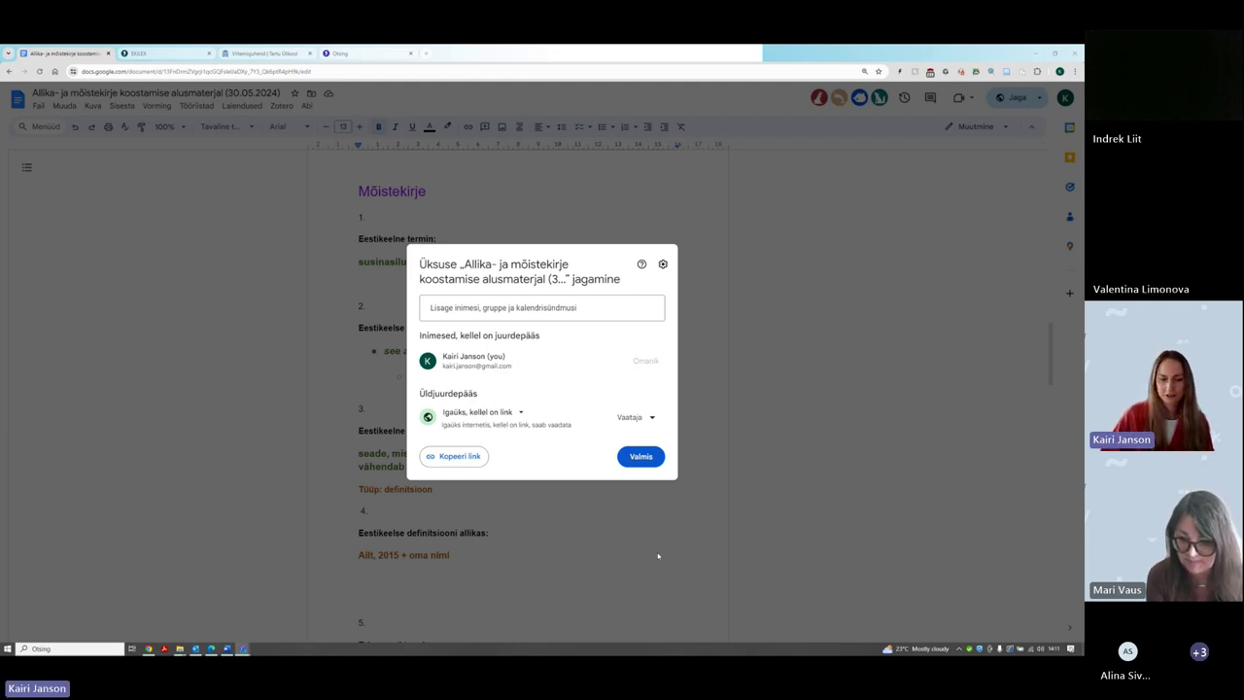
{"action": "left_click", "coordinate": [635, 457]}
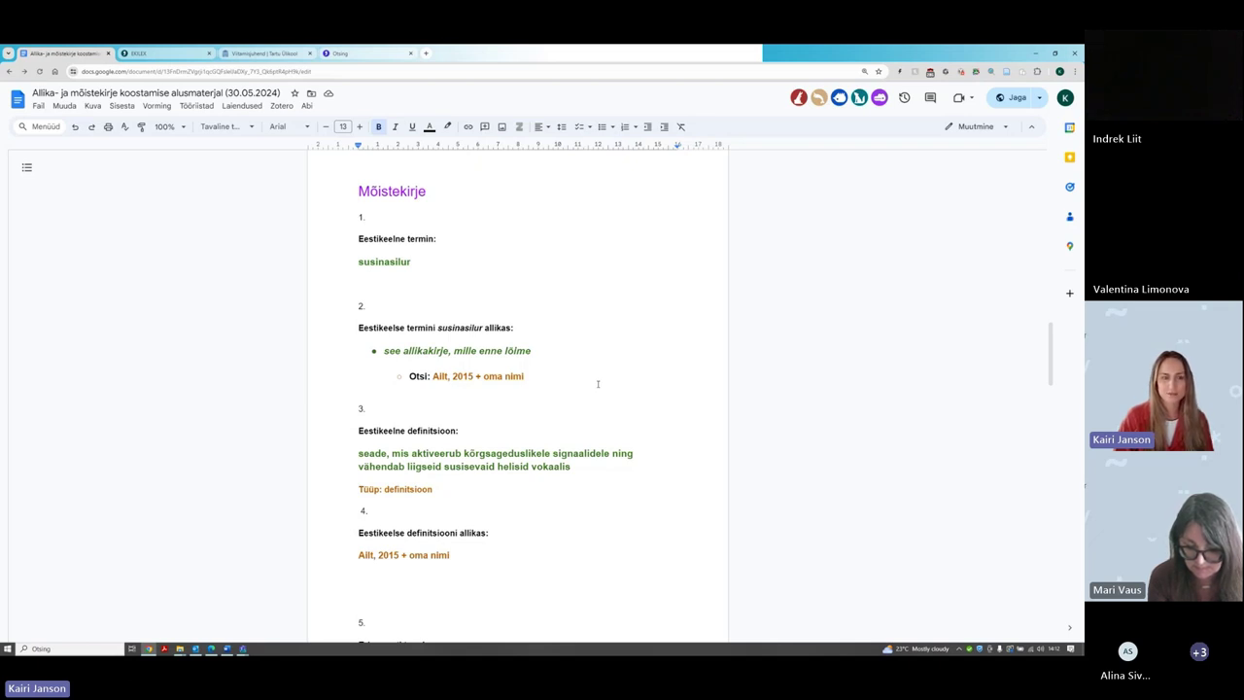
Scroll the notes to the Allikakirje 2 section, then return to the Ekilex home page
{"action": "scroll", "coordinate": [597, 384], "scroll_direction": "up", "scroll_amount": 8}
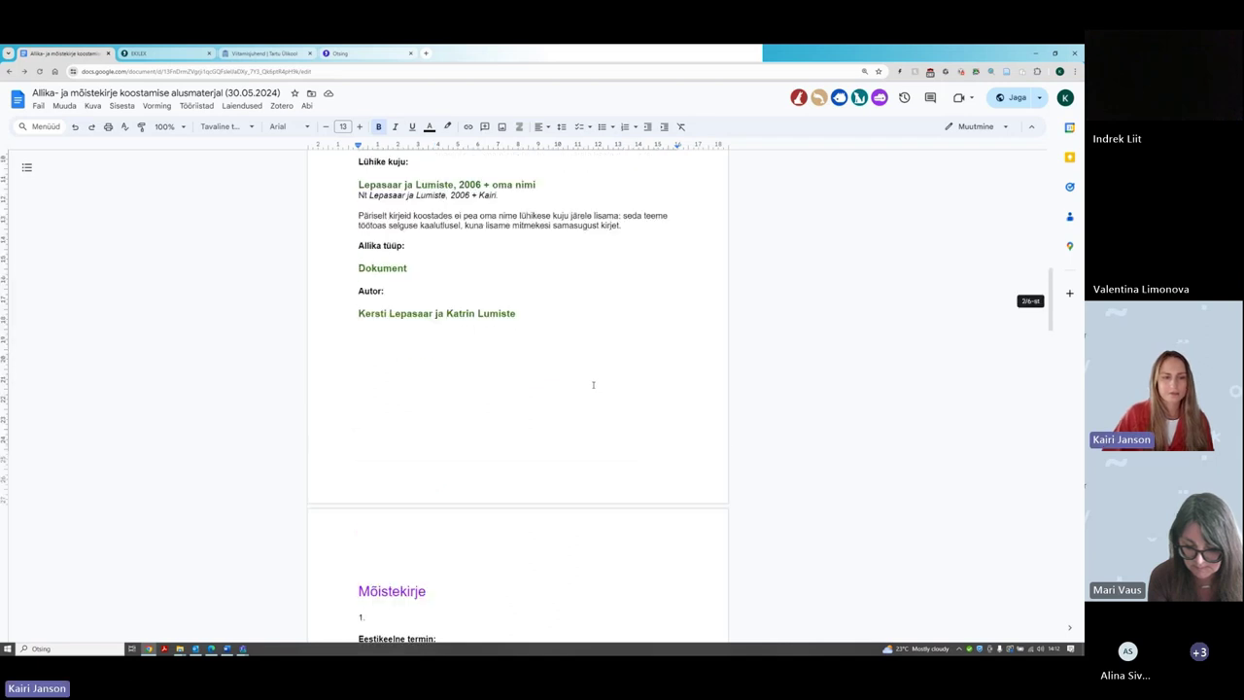
{"action": "scroll", "coordinate": [593, 384], "scroll_direction": "down", "scroll_amount": 2}
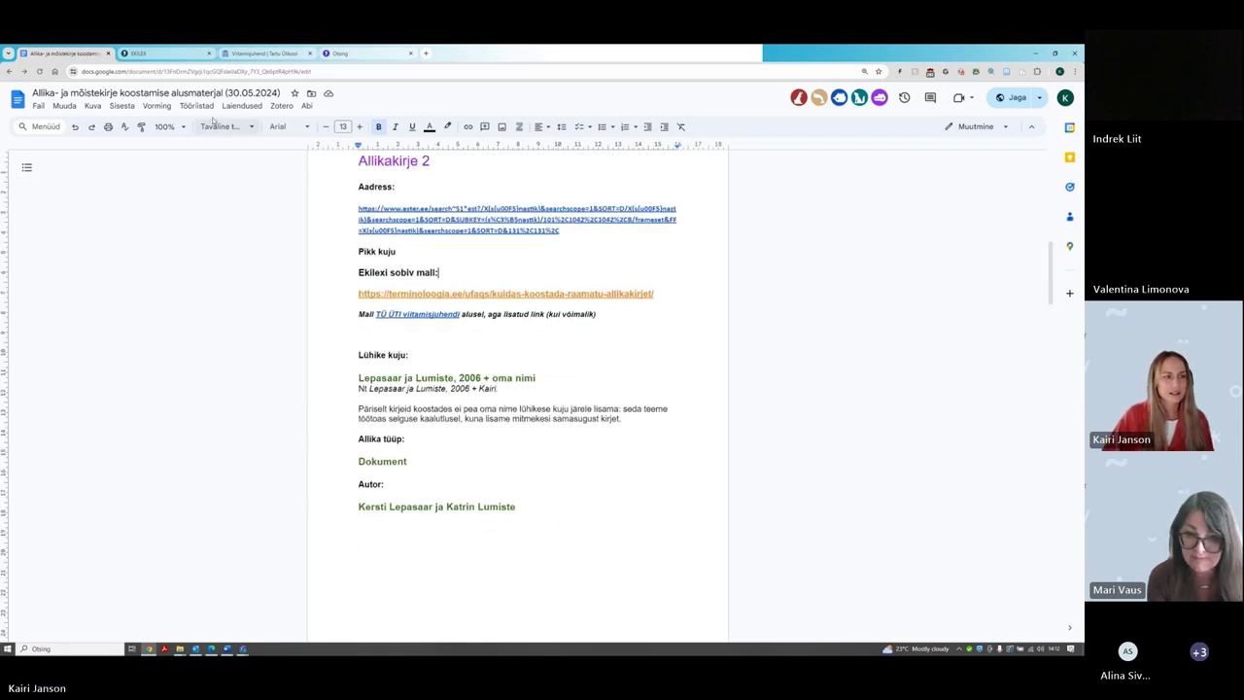
{"action": "left_click", "coordinate": [163, 53]}
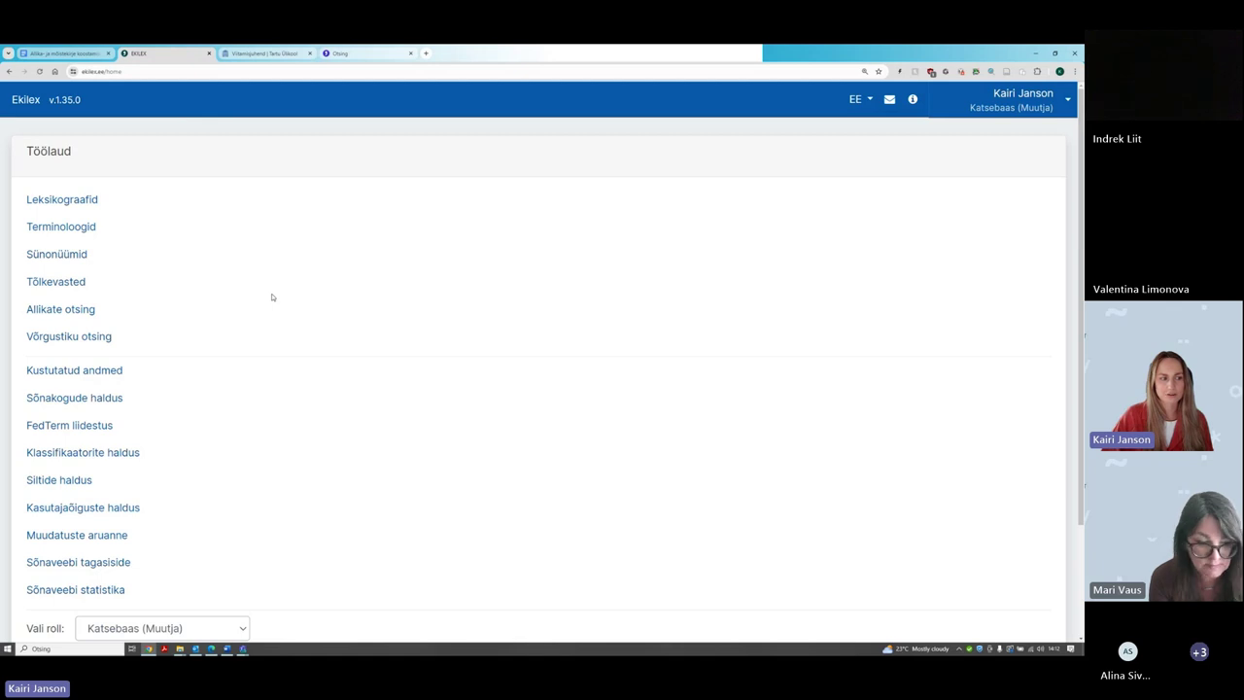
Zoom in on the Ekilex Töölaud page and confirm Katsebaas (Muutja) is the active role
{"action": "scroll", "coordinate": [286, 286], "scroll_direction": "down", "scroll_amount": 1}
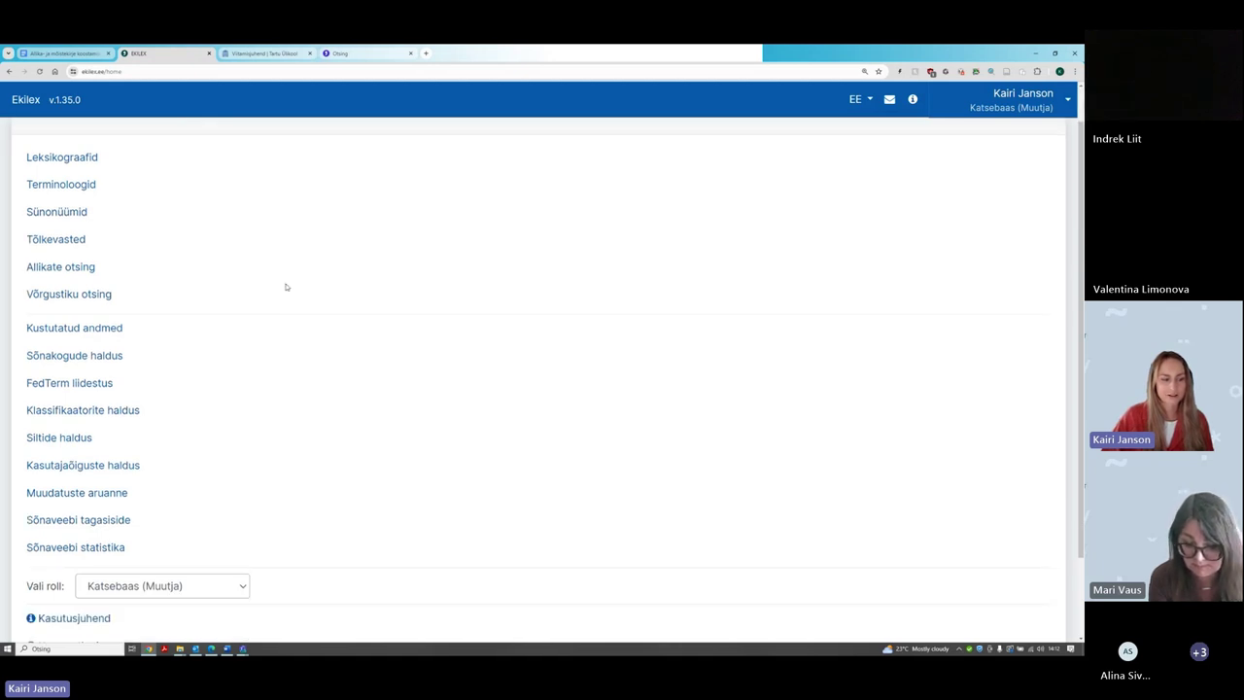
{"action": "scroll", "coordinate": [287, 287], "scroll_direction": "up", "scroll_amount": 1}
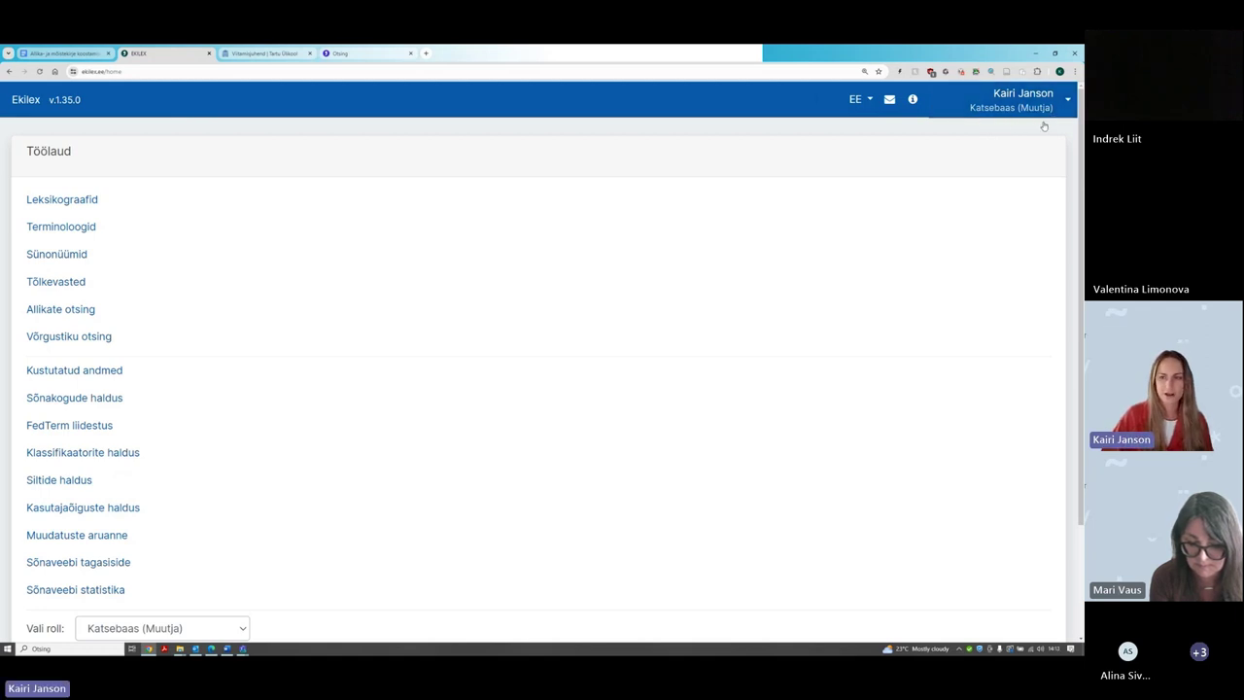
{"action": "key", "text": "ctrl+plus"}
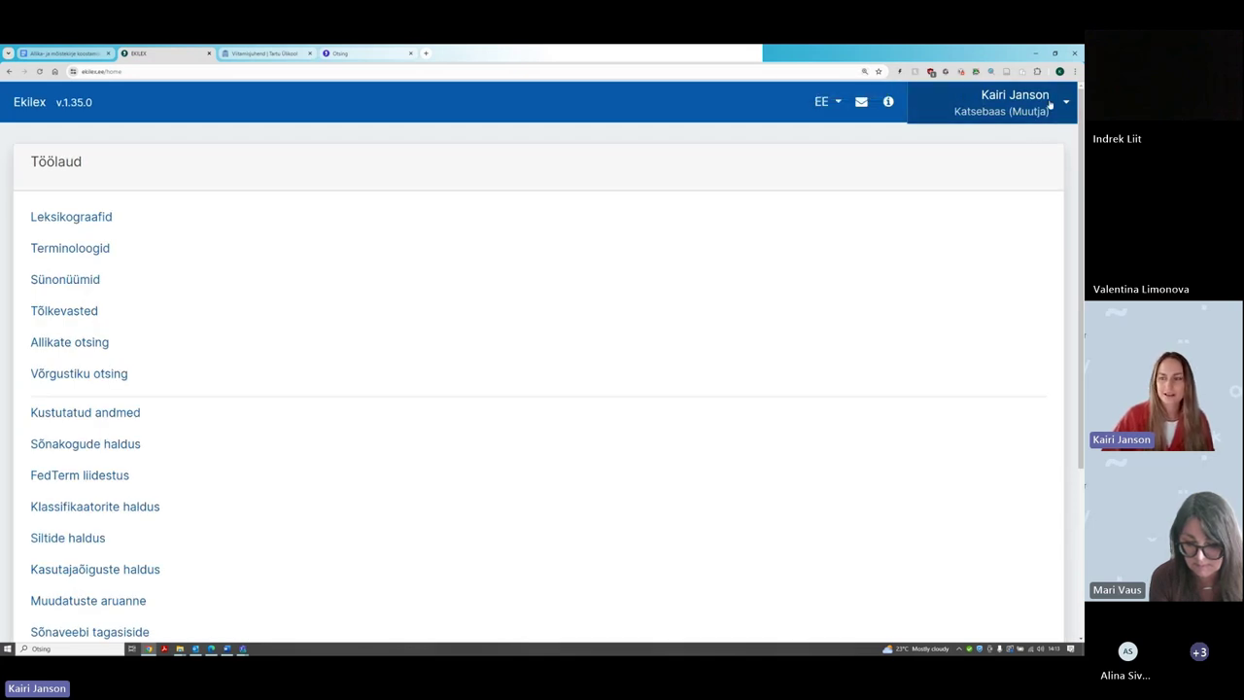
{"action": "left_click", "coordinate": [1056, 101]}
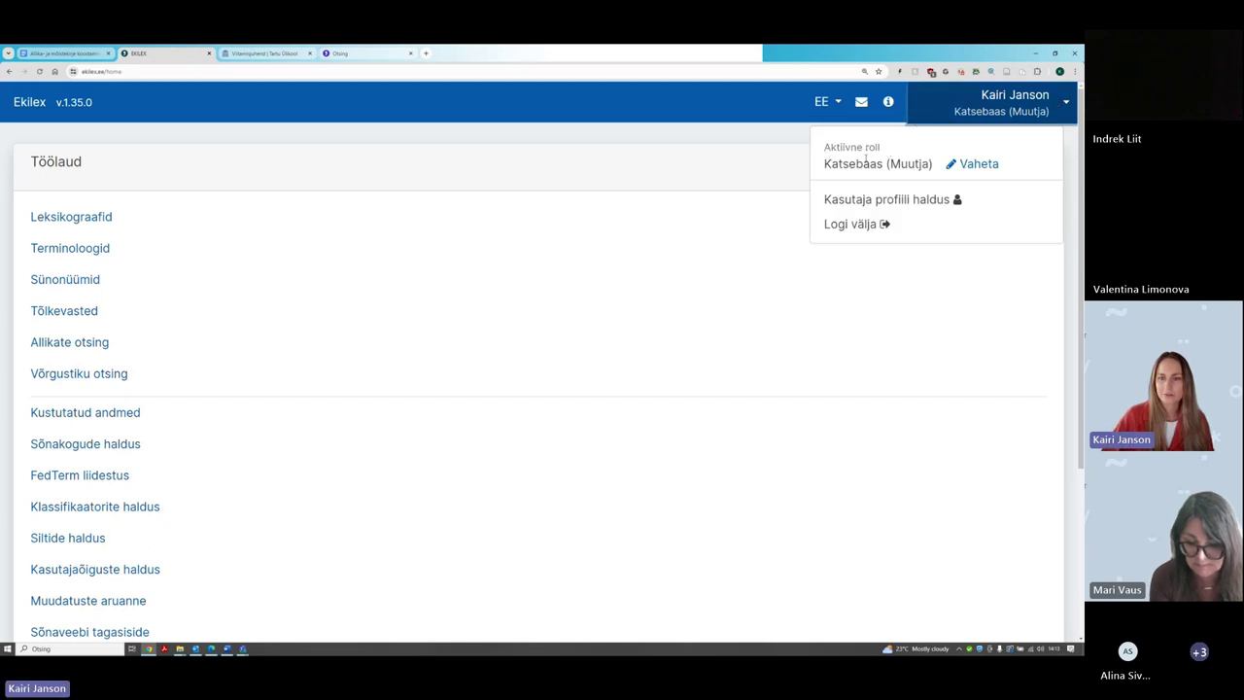
{"action": "left_click", "coordinate": [977, 164]}
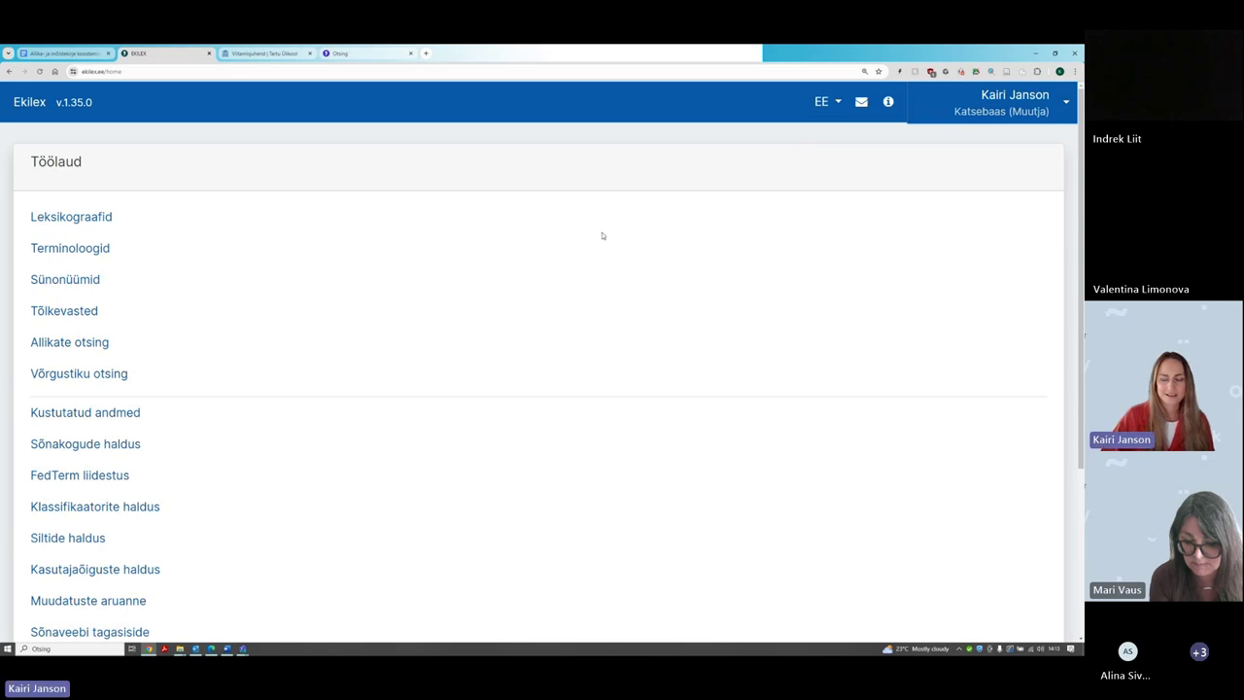
{"action": "scroll", "coordinate": [599, 248], "scroll_direction": "down", "scroll_amount": 1}
{"action": "scroll", "coordinate": [598, 248], "scroll_direction": "up", "scroll_amount": 1}
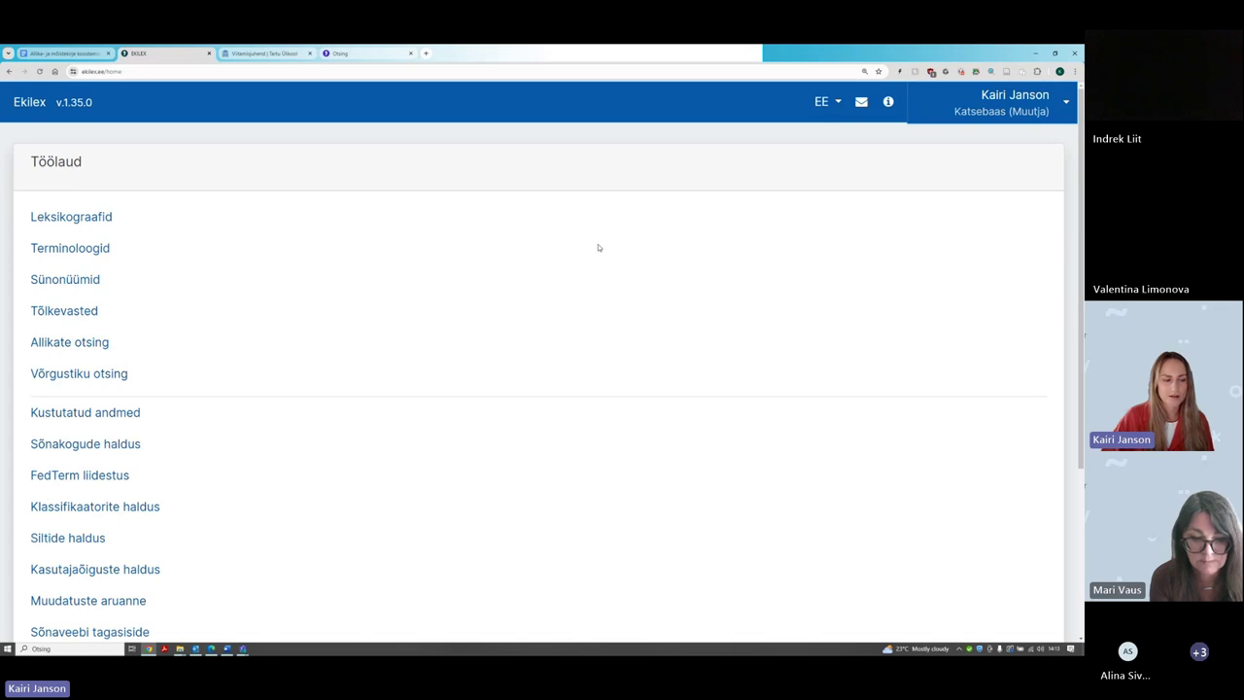
{"action": "scroll", "coordinate": [599, 248], "scroll_direction": "down", "scroll_amount": 3}
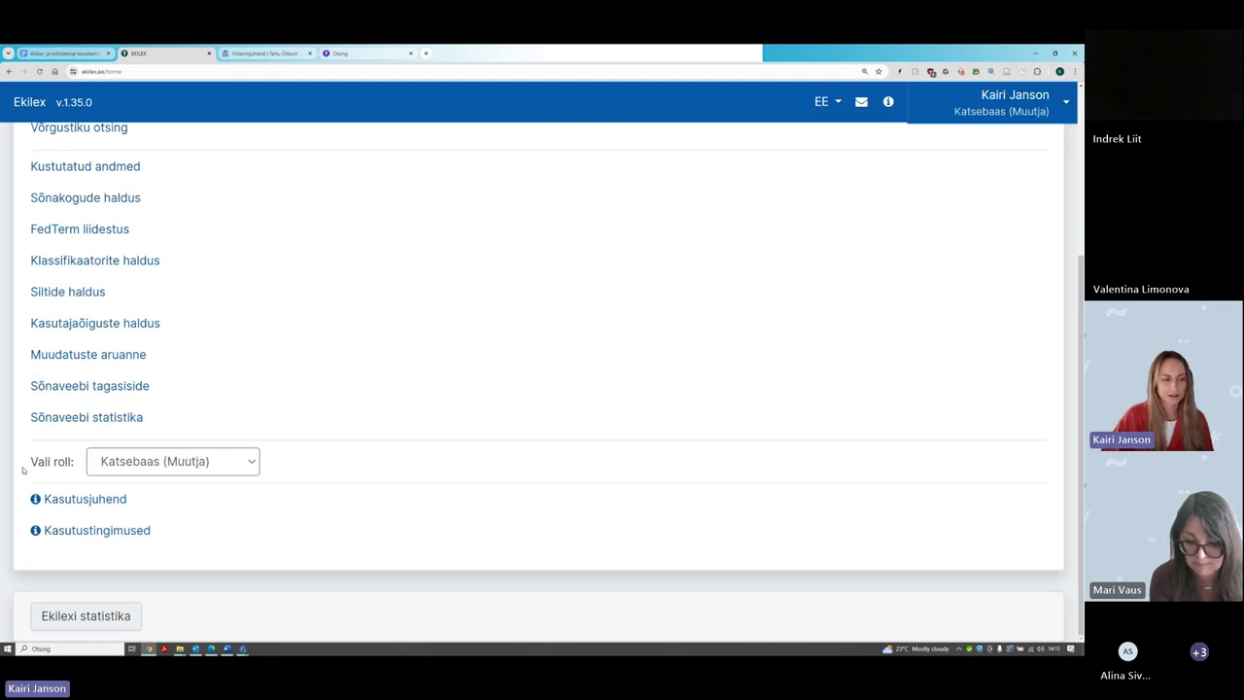
{"action": "left_click_drag", "start_coordinate": [28, 463], "coordinate": [78, 469]}
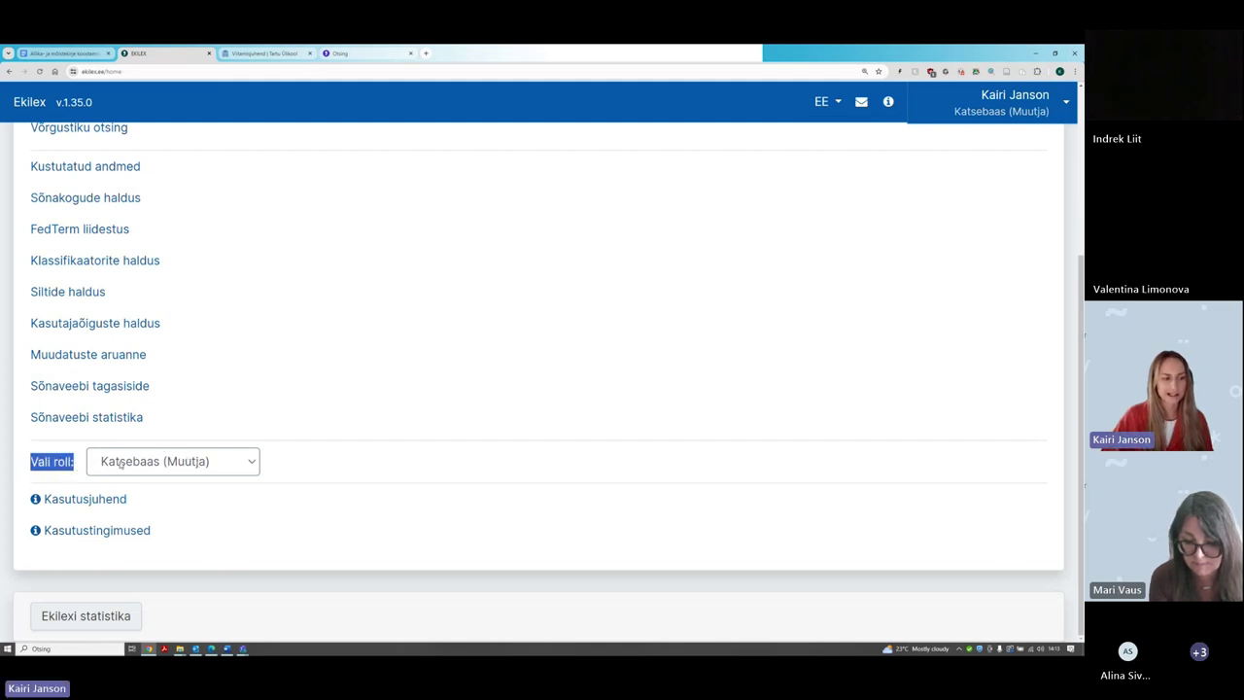
{"action": "left_click", "coordinate": [141, 465]}
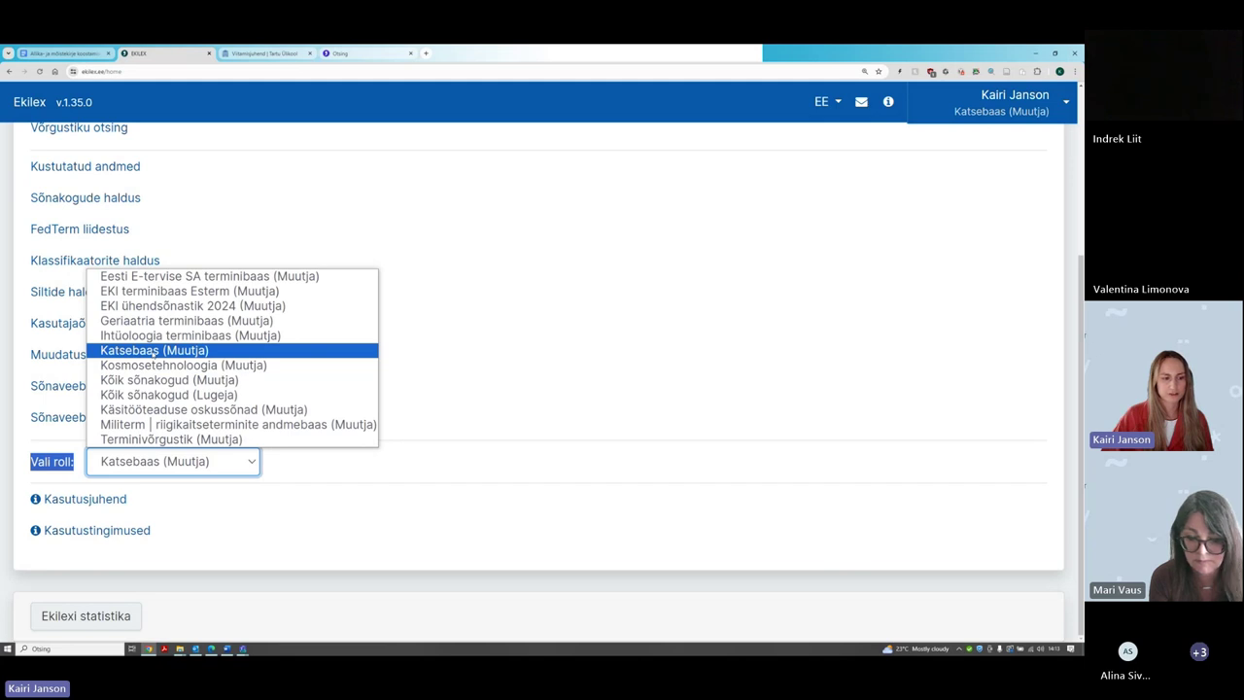
{"action": "left_click", "coordinate": [153, 352]}
{"action": "left_click", "coordinate": [343, 406]}
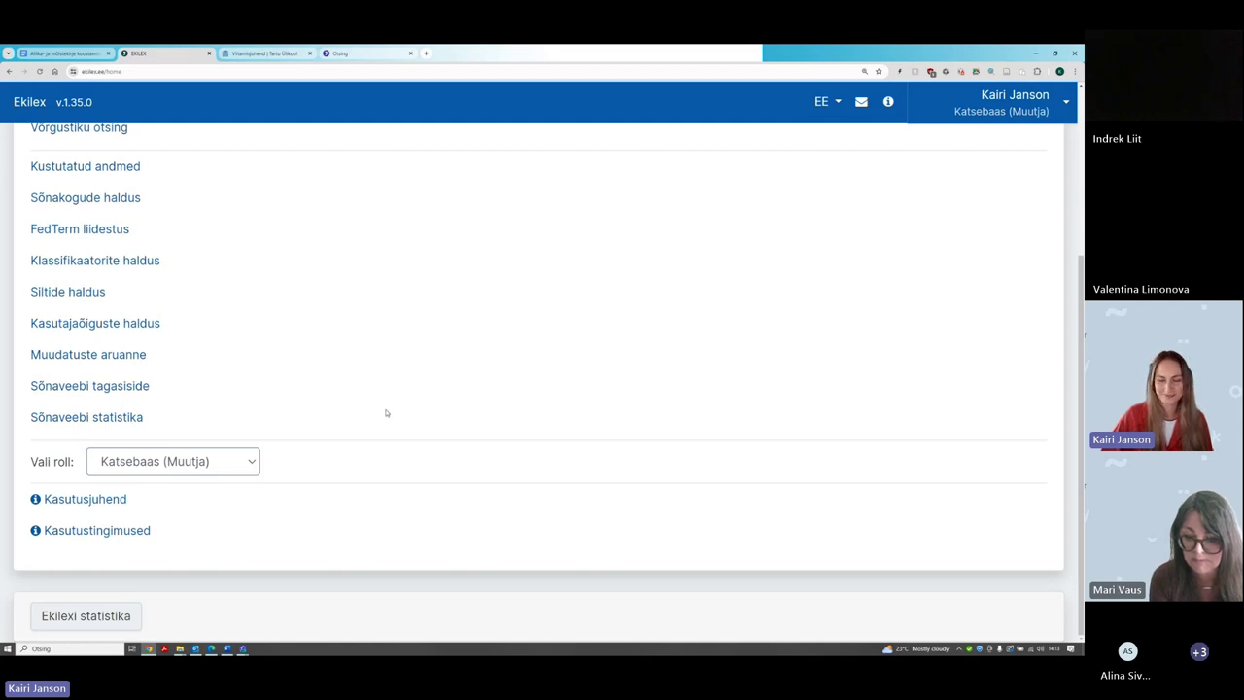
{"action": "scroll", "coordinate": [379, 404], "scroll_direction": "up", "scroll_amount": 1}
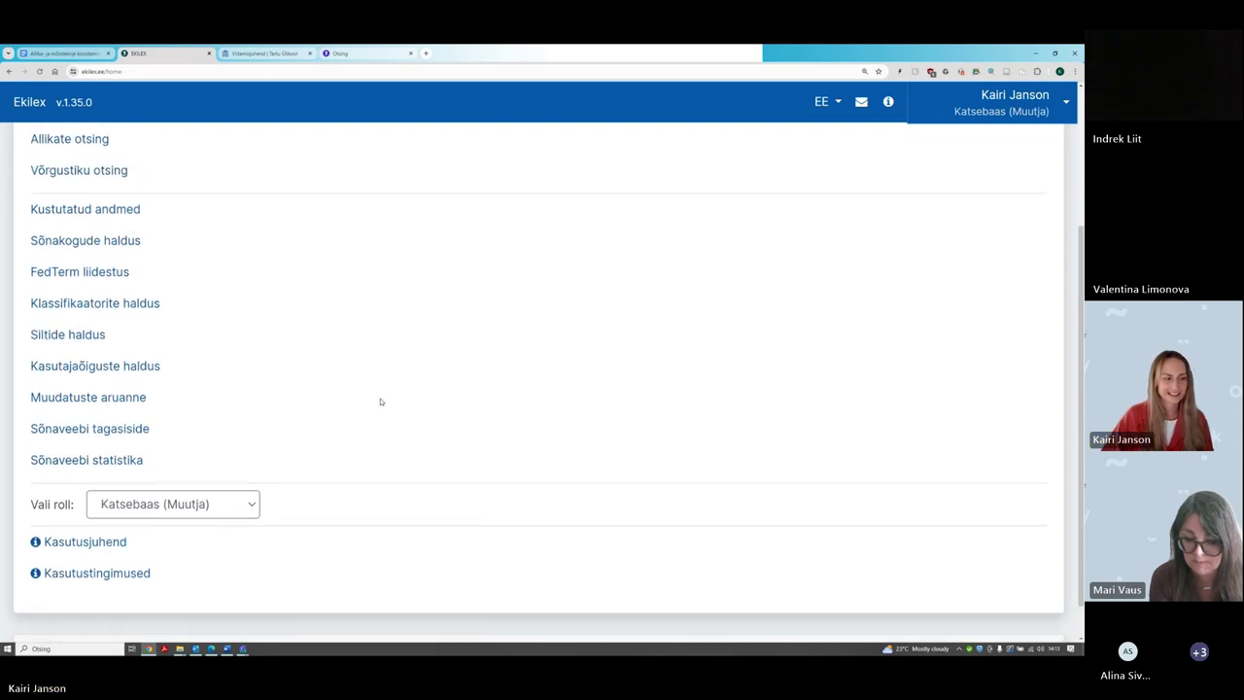
{"action": "scroll", "coordinate": [350, 383], "scroll_direction": "up", "scroll_amount": 4}
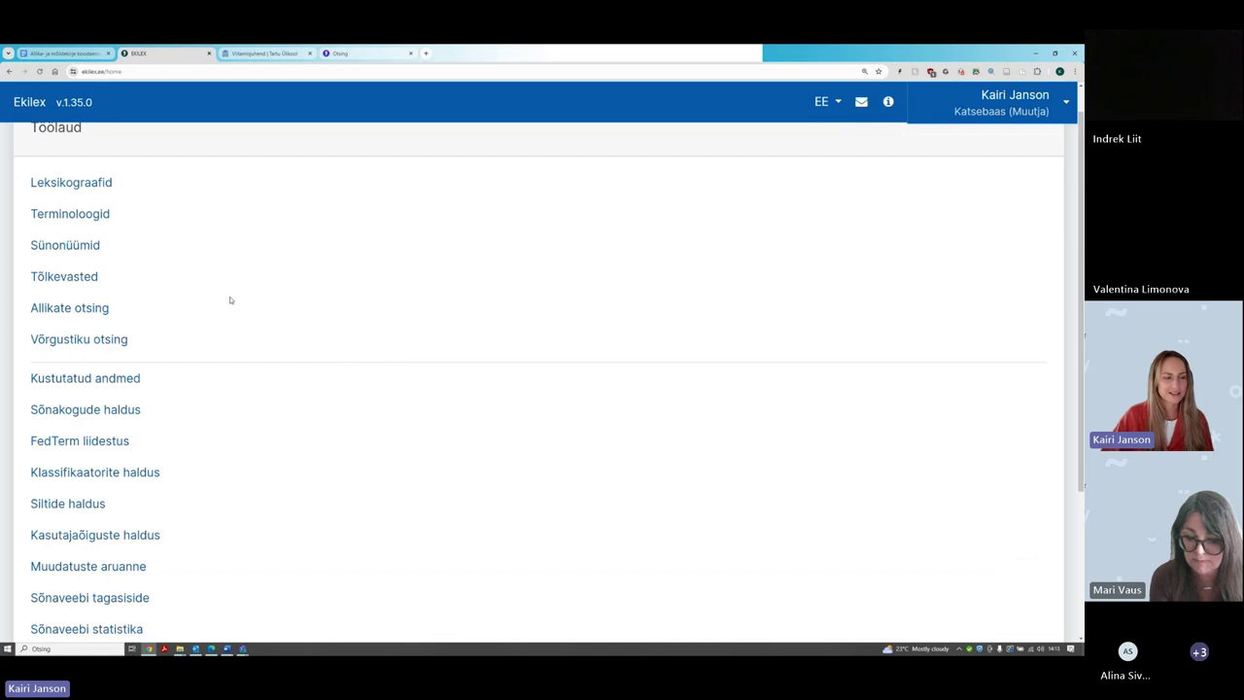
{"action": "scroll", "coordinate": [194, 288], "scroll_direction": "up", "scroll_amount": 1}
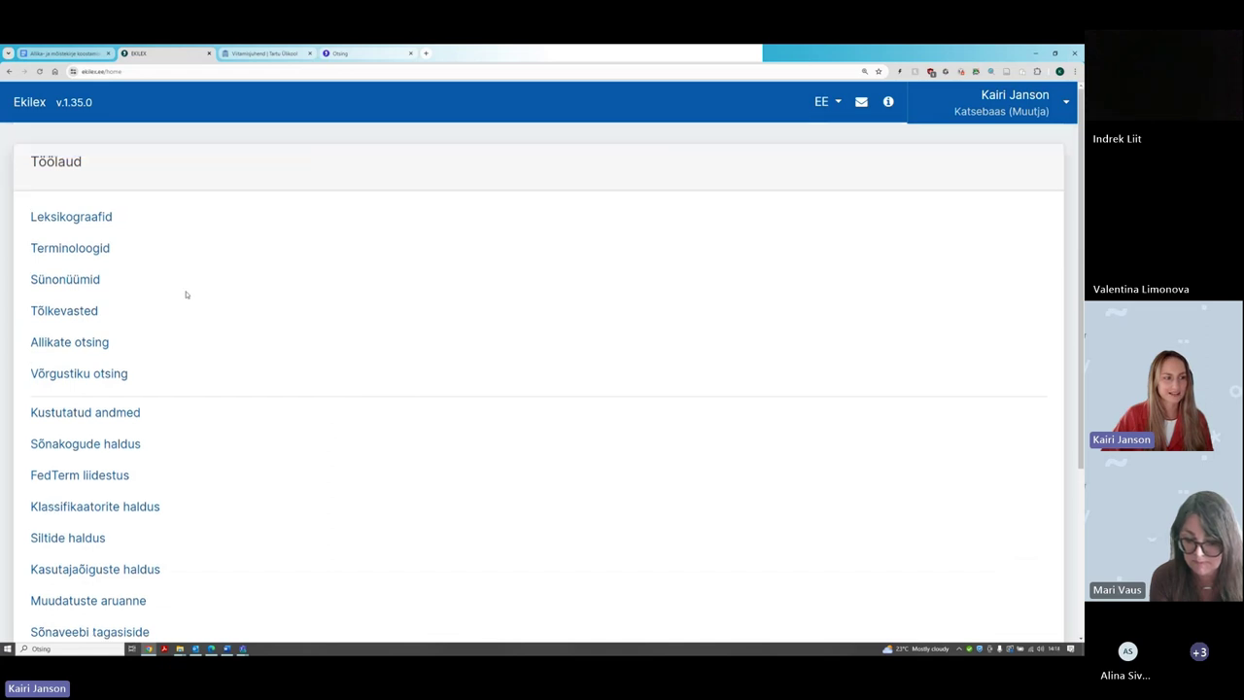
{"action": "left_click", "coordinate": [103, 345]}
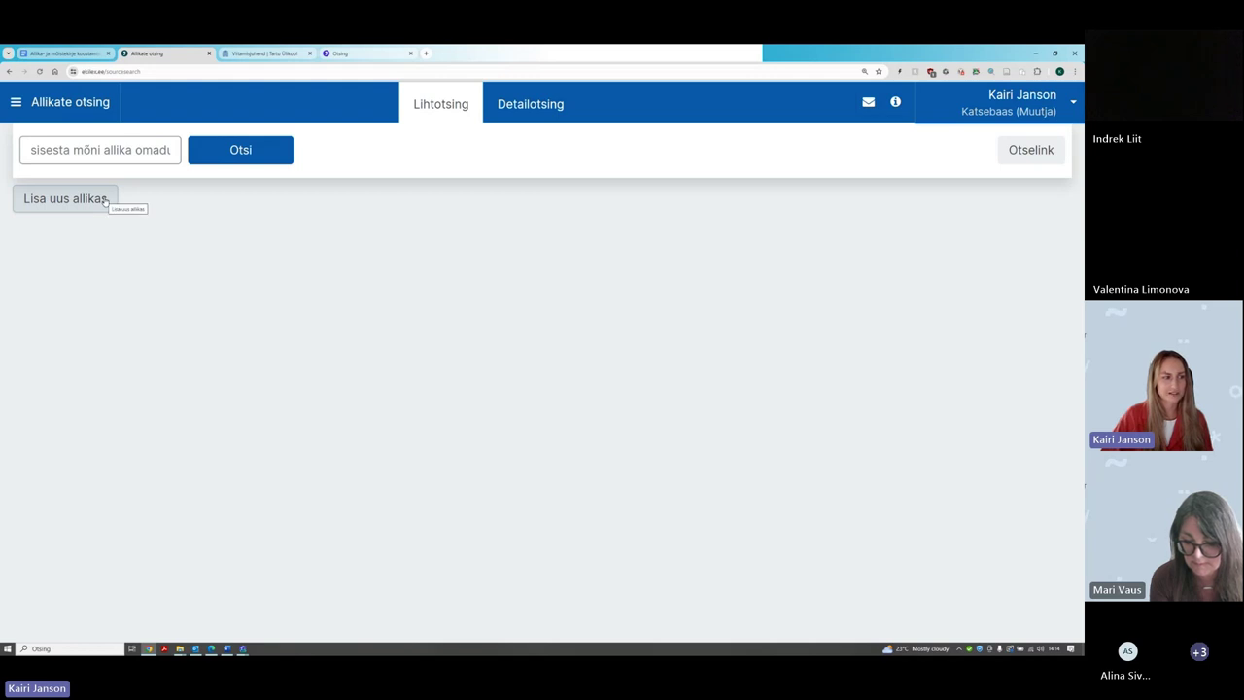
Start a new source of type Dokument from Allikate otsing, then return to the Google Docs notes
{"action": "left_click", "coordinate": [65, 199]}
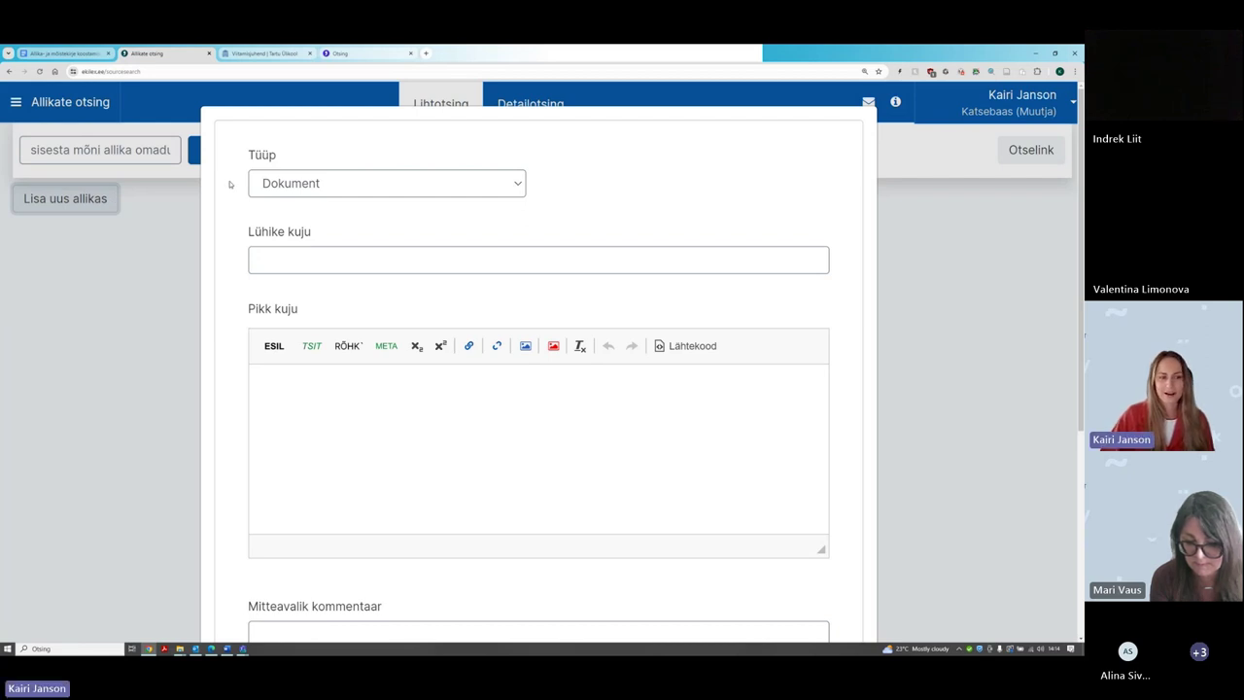
{"action": "left_click", "coordinate": [325, 185]}
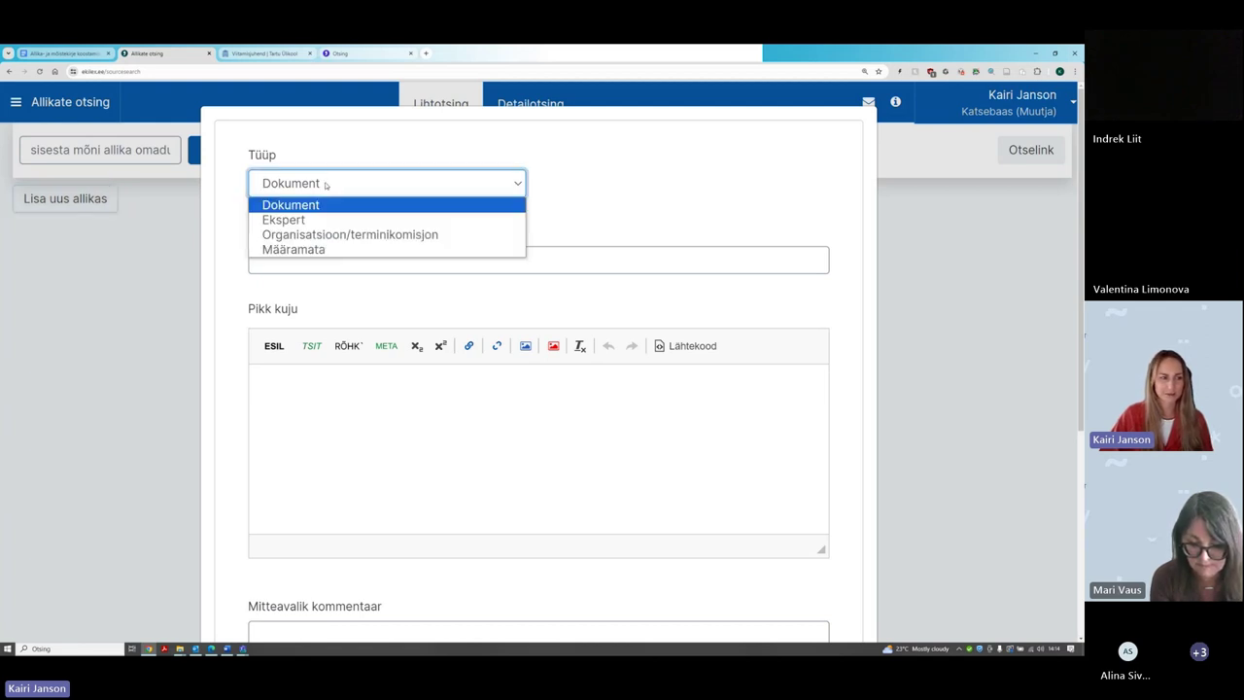
{"action": "left_click", "coordinate": [326, 184]}
{"action": "left_click", "coordinate": [334, 211]}
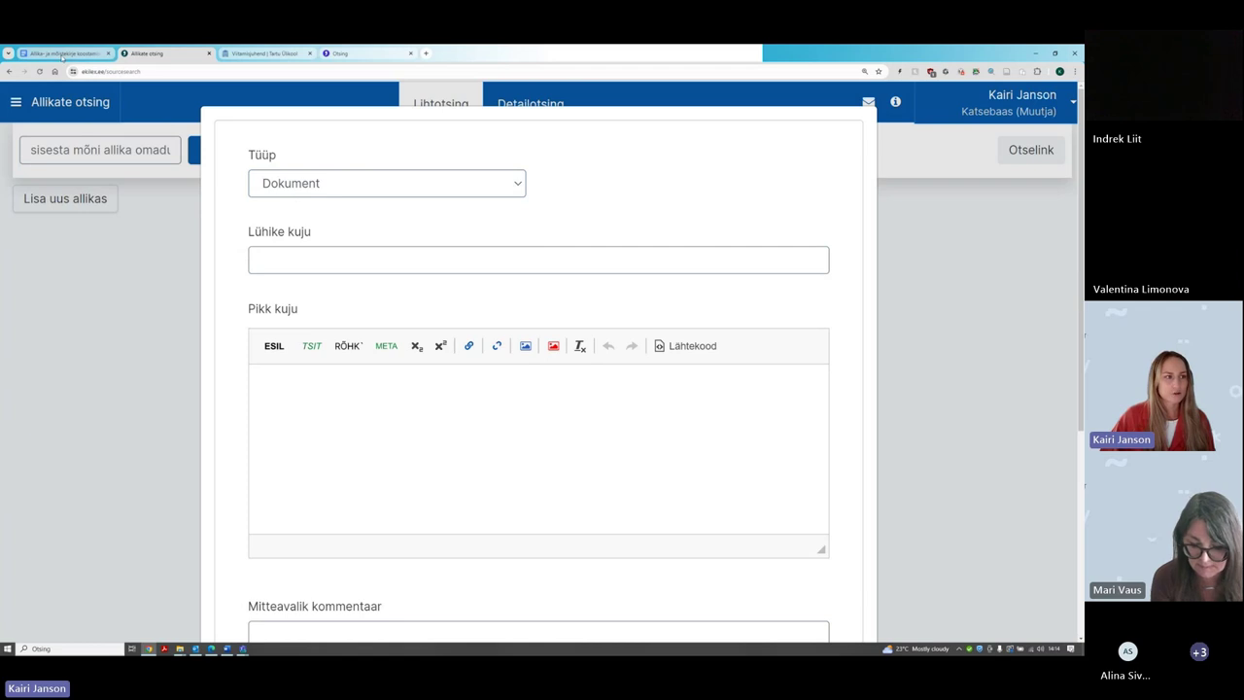
{"action": "left_click", "coordinate": [61, 54]}
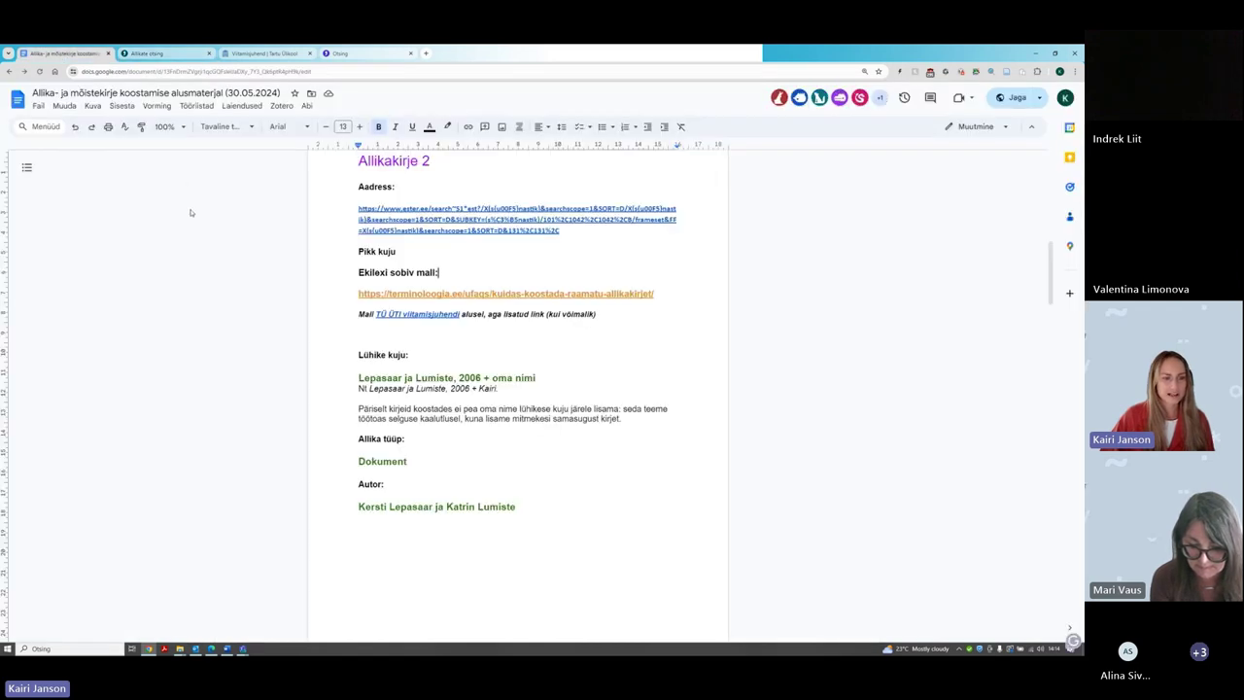
Open the ester.ee catalogue address under Allikakirje 2 in a new tab
{"action": "scroll", "coordinate": [571, 233], "scroll_direction": "up", "scroll_amount": 3}
{"action": "scroll", "coordinate": [571, 233], "scroll_direction": "down", "scroll_amount": 3}
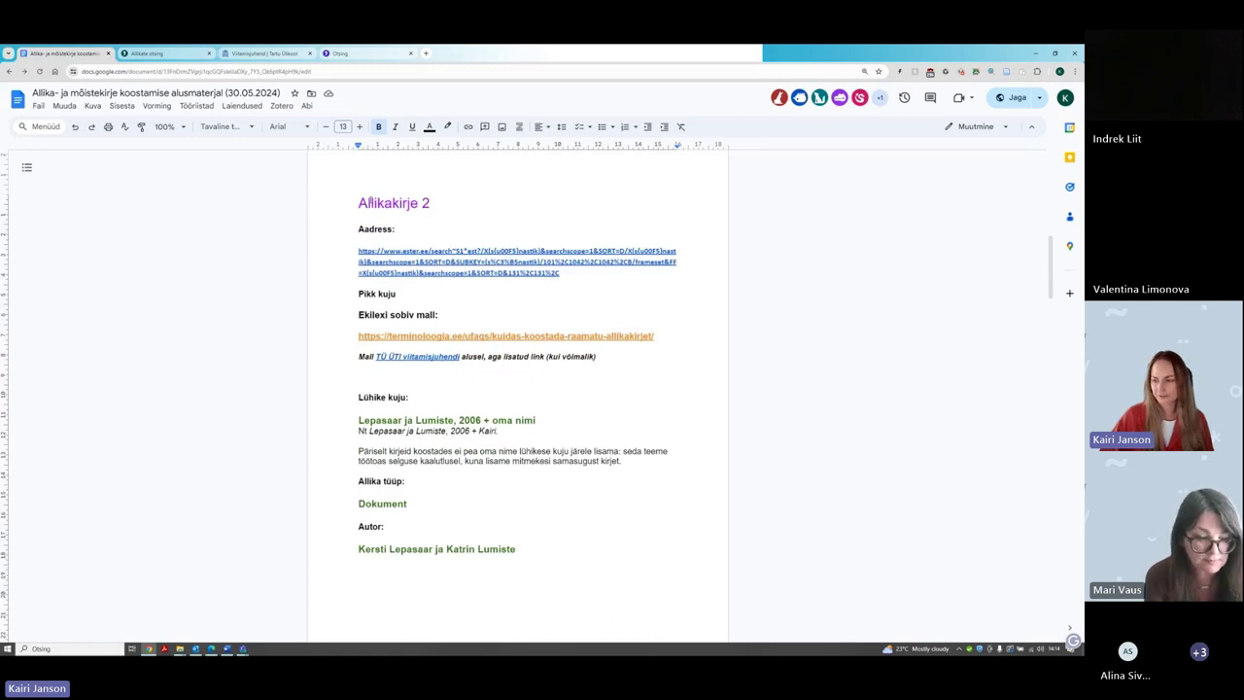
{"action": "scroll", "coordinate": [458, 198], "scroll_direction": "up", "scroll_amount": 10}
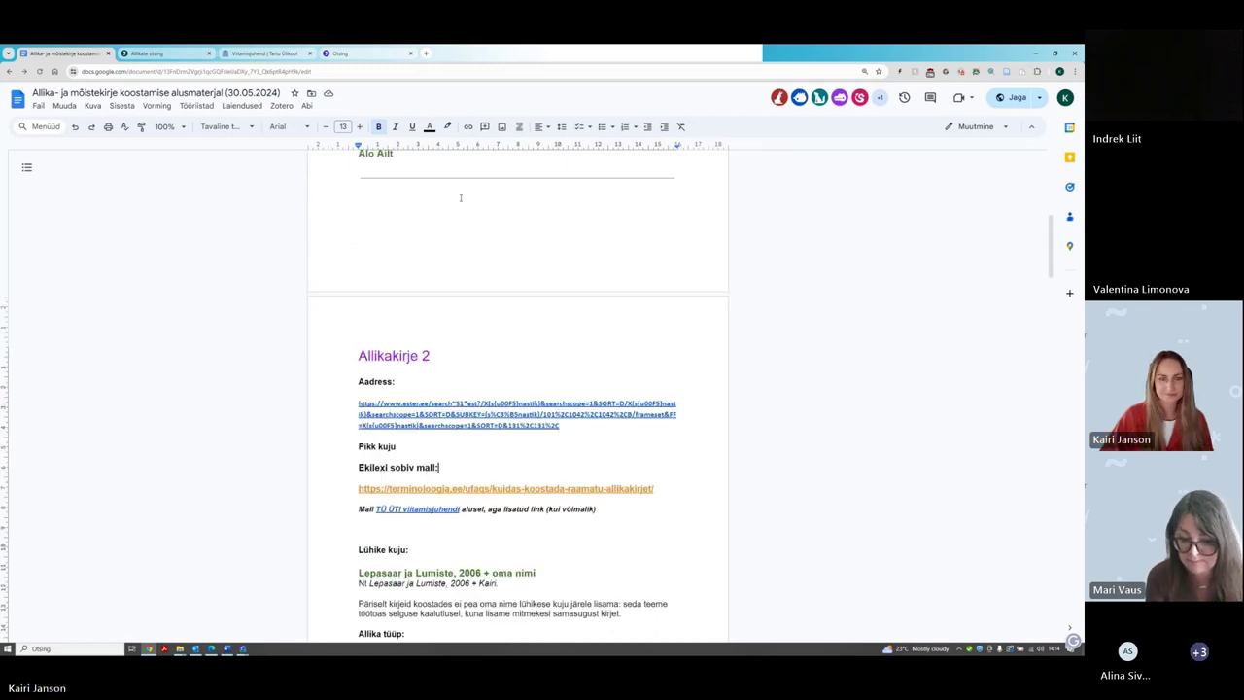
{"action": "scroll", "coordinate": [486, 251], "scroll_direction": "down", "scroll_amount": 10}
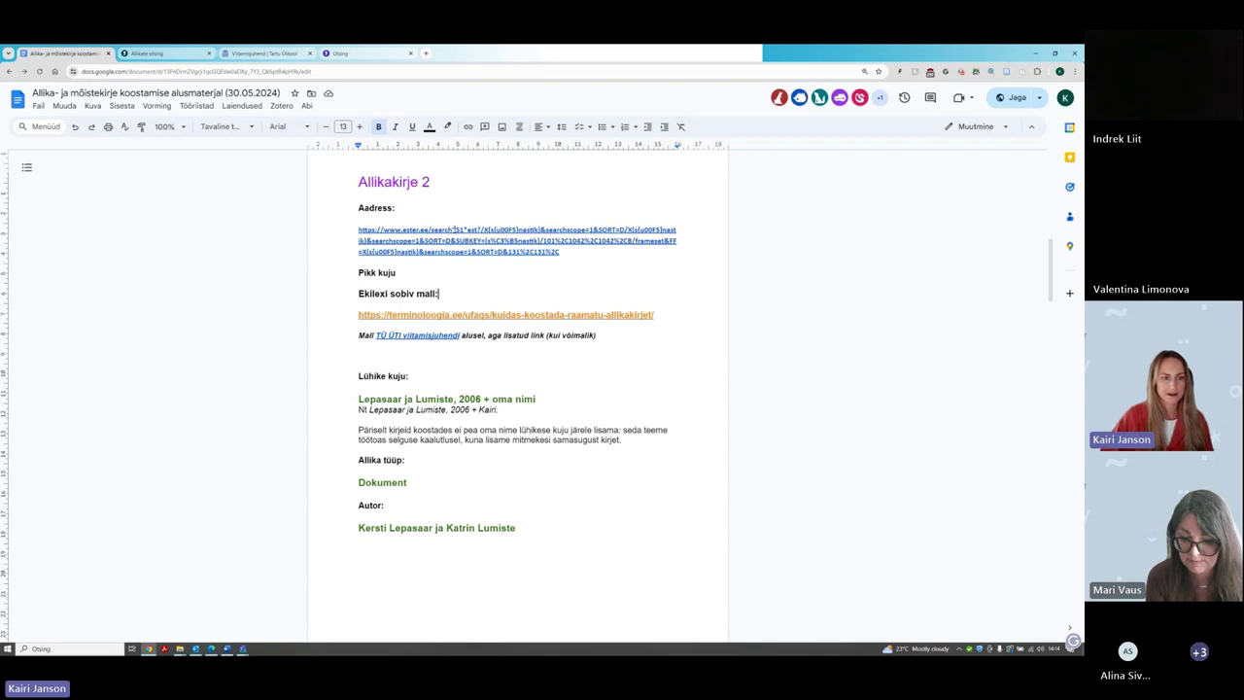
{"action": "left_click", "coordinate": [454, 229]}
{"action": "left_click", "coordinate": [466, 263]}
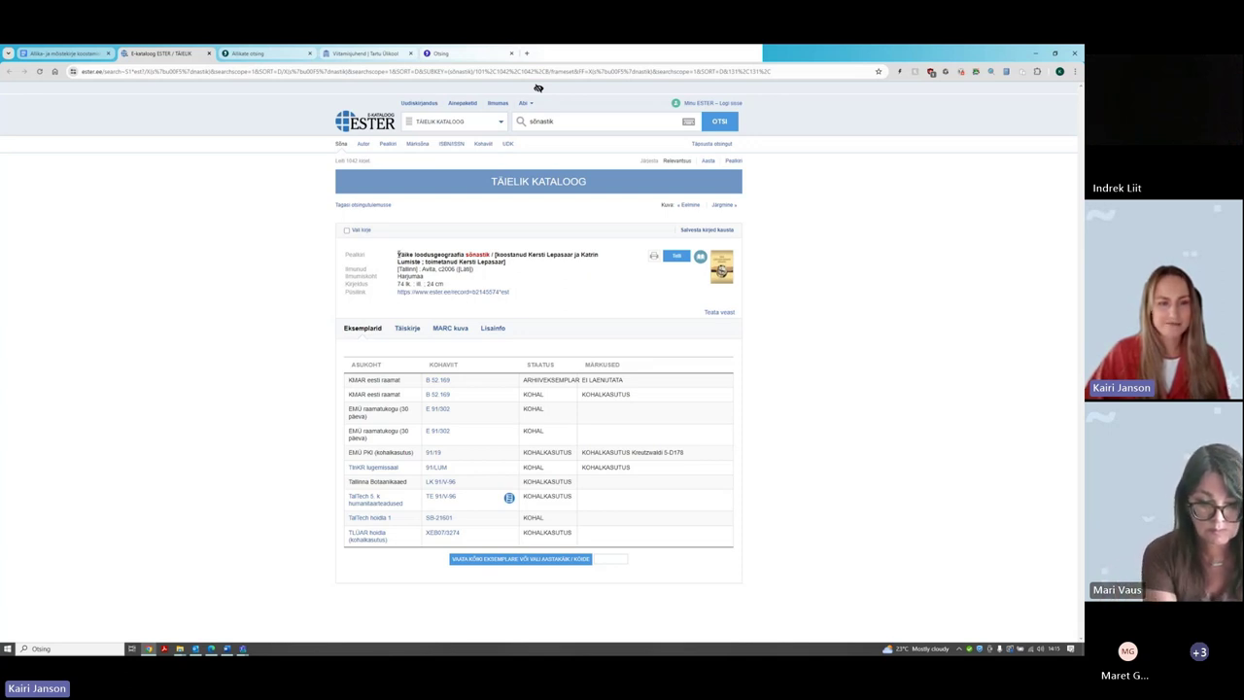
Review the ESTER record for Väike loodusgeograafia sõnastik (Avita, c2006, 74 pages)
{"action": "left_click_drag", "start_coordinate": [398, 254], "coordinate": [494, 254]}
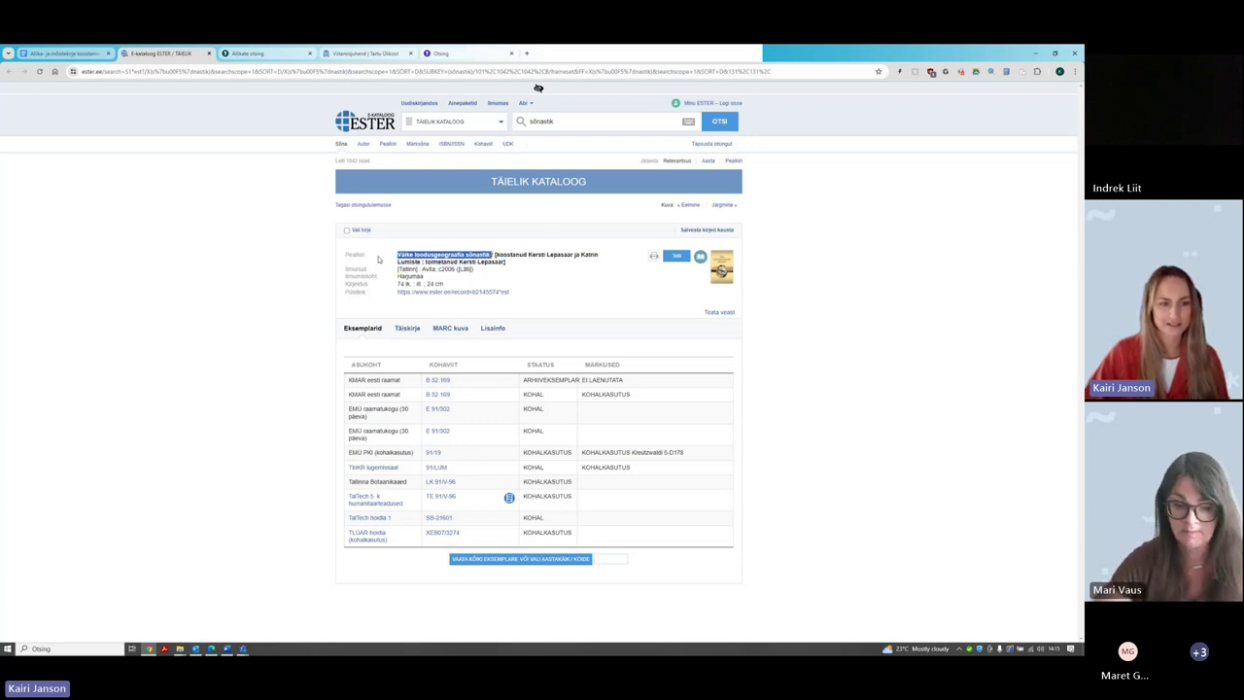
{"action": "left_click", "coordinate": [200, 255]}
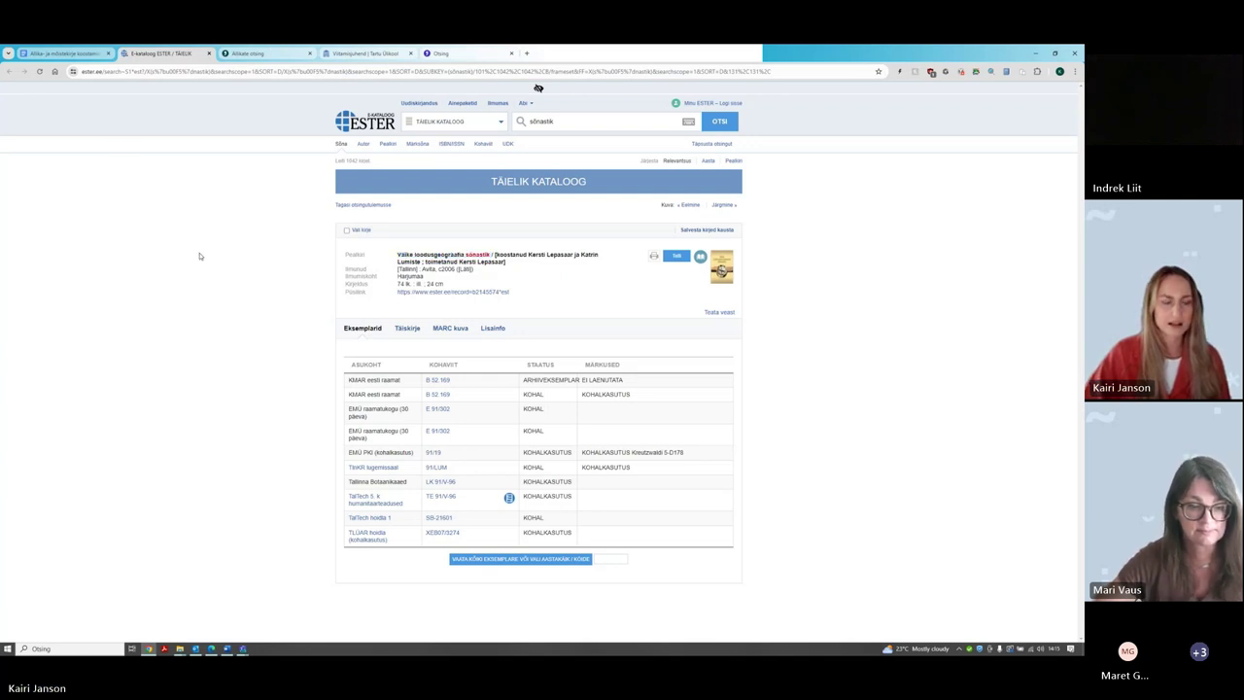
Open the linked Terminoloogia.ee 'Raamatu allikakirje' citation guide in a new tab
{"action": "left_click", "coordinate": [96, 55]}
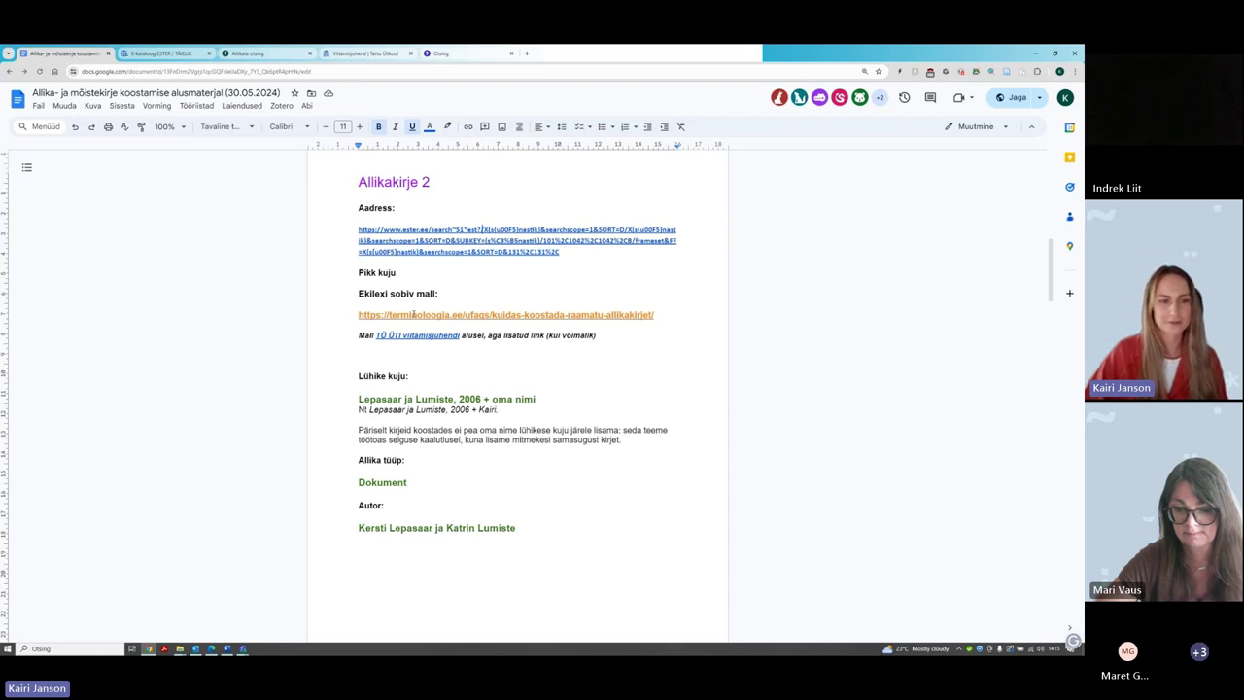
{"action": "left_click", "coordinate": [414, 314]}
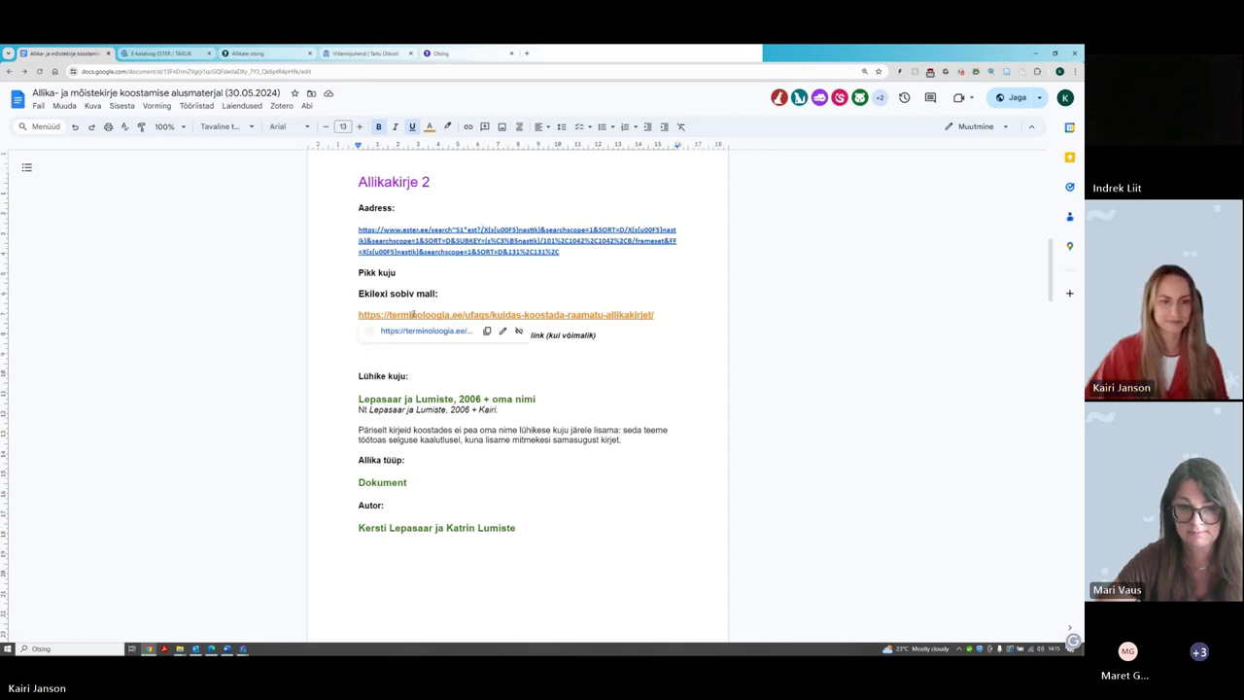
{"action": "left_click", "coordinate": [425, 331]}
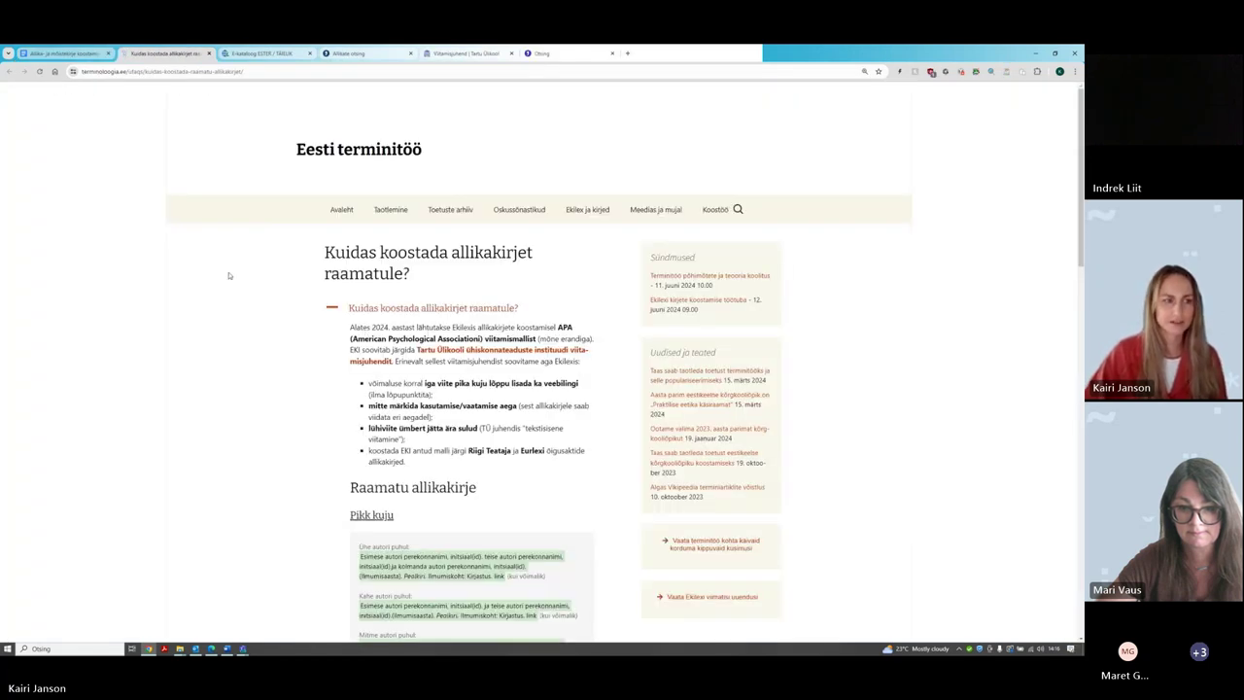
{"action": "left_click", "coordinate": [68, 54]}
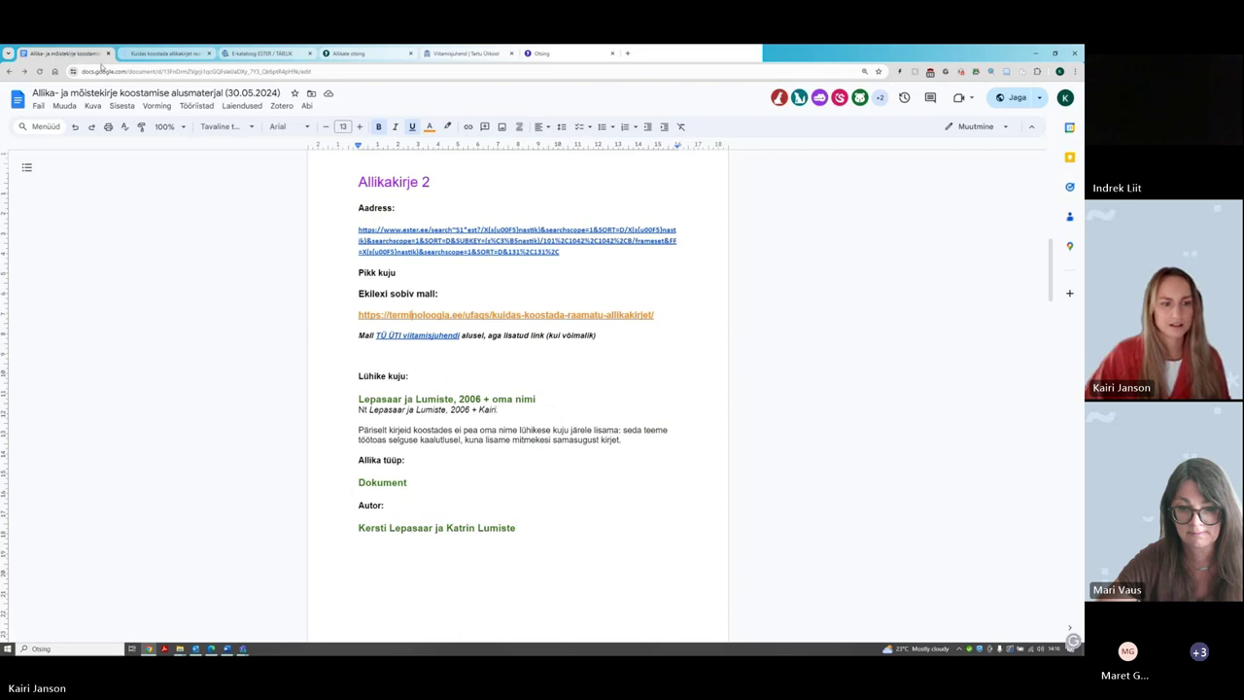
{"action": "left_click", "coordinate": [165, 54]}
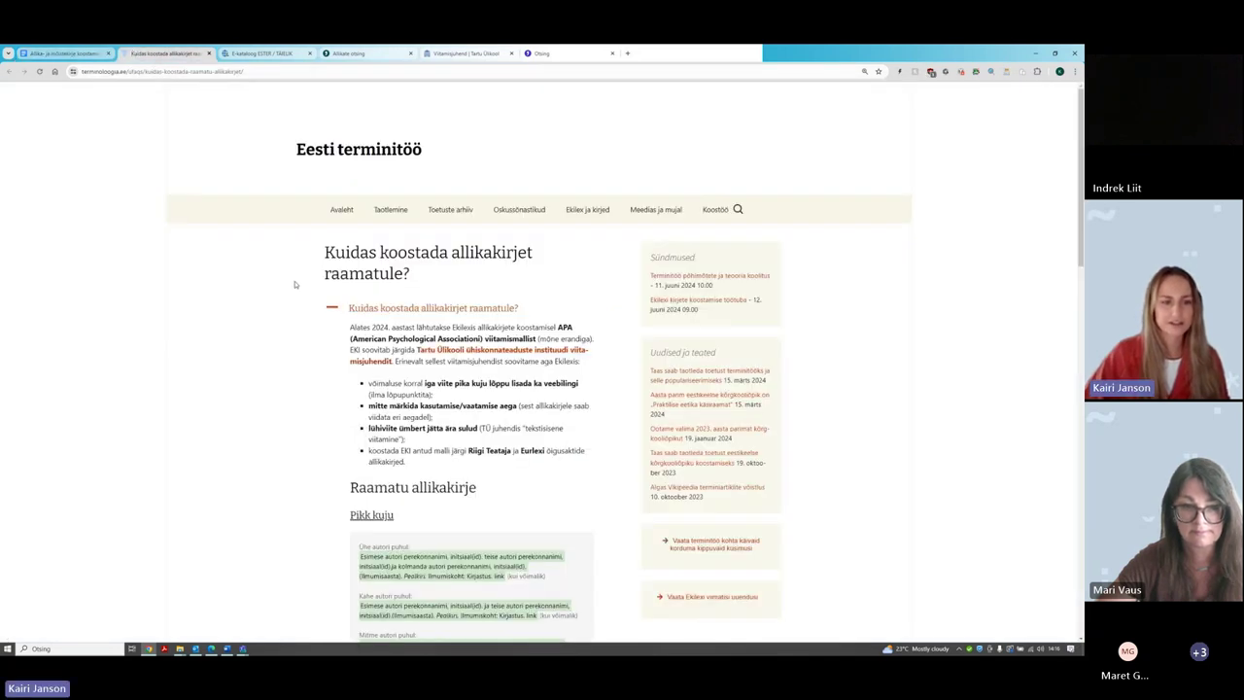
Select the Masso example long-form reference in the guide's Näited section
{"action": "scroll", "coordinate": [295, 285], "scroll_direction": "down", "scroll_amount": 1}
{"action": "scroll", "coordinate": [296, 284], "scroll_direction": "down", "scroll_amount": 1}
{"action": "scroll", "coordinate": [295, 285], "scroll_direction": "up", "scroll_amount": 2}
{"action": "scroll", "coordinate": [296, 284], "scroll_direction": "down", "scroll_amount": 1}
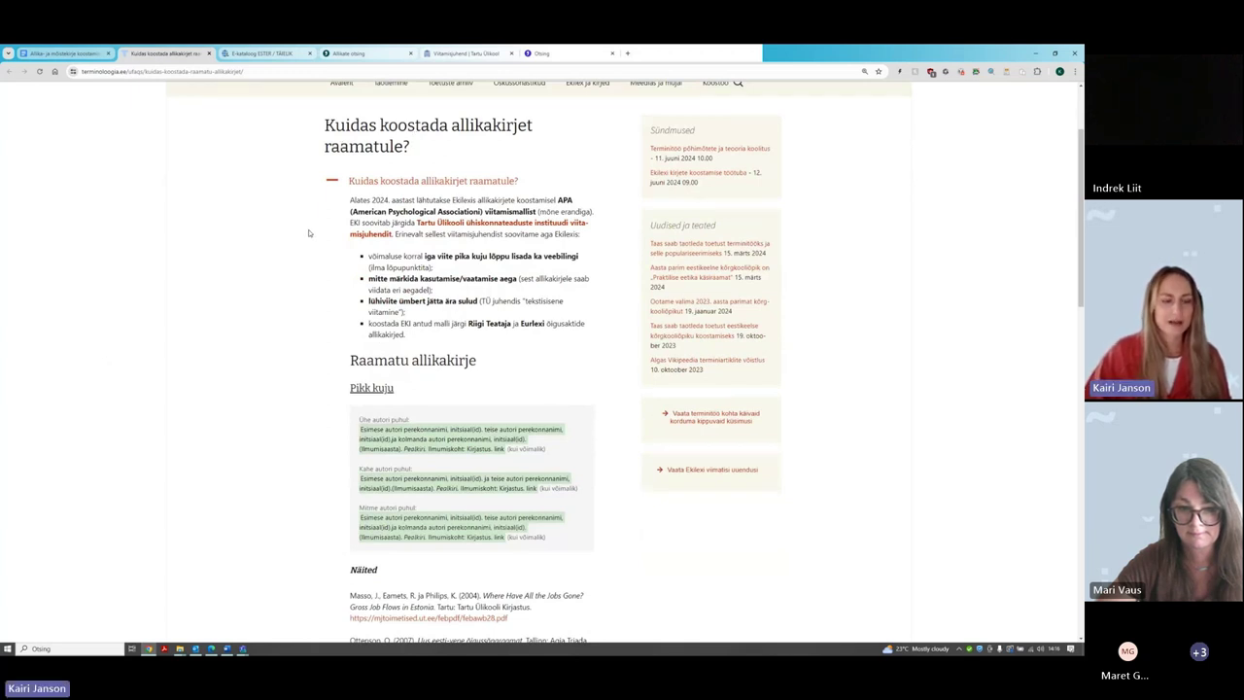
{"action": "scroll", "coordinate": [309, 239], "scroll_direction": "down", "scroll_amount": 1}
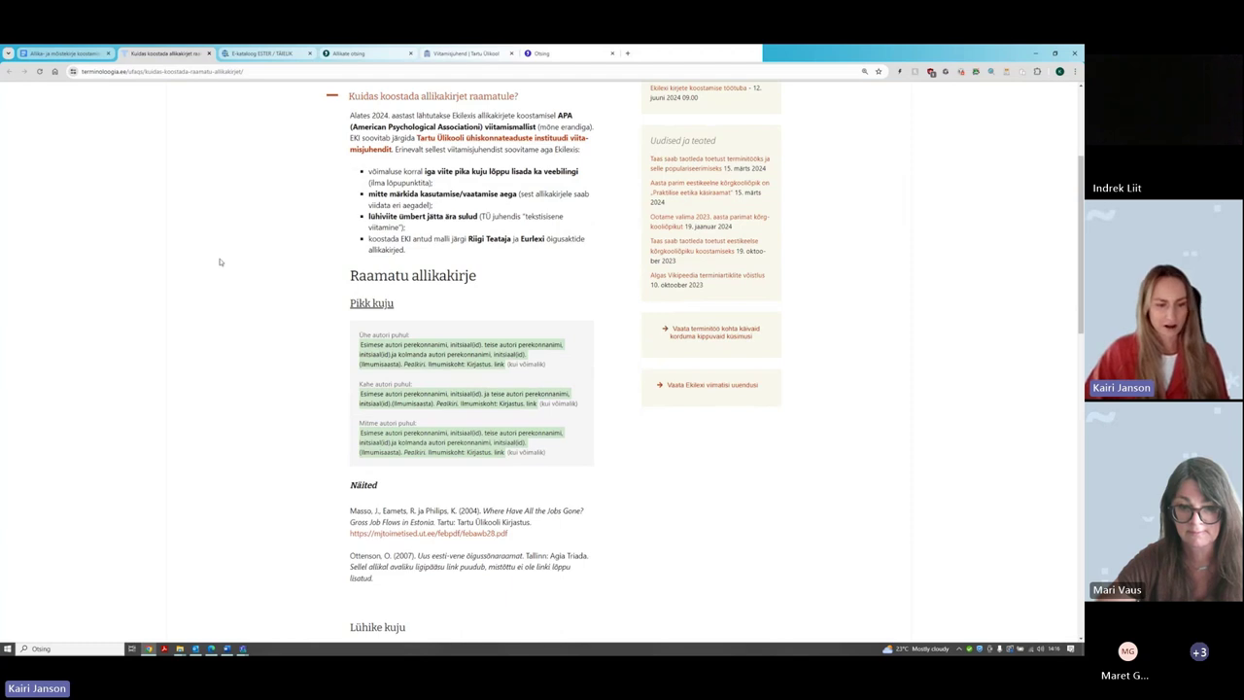
{"action": "scroll", "coordinate": [255, 305], "scroll_direction": "down", "scroll_amount": 1}
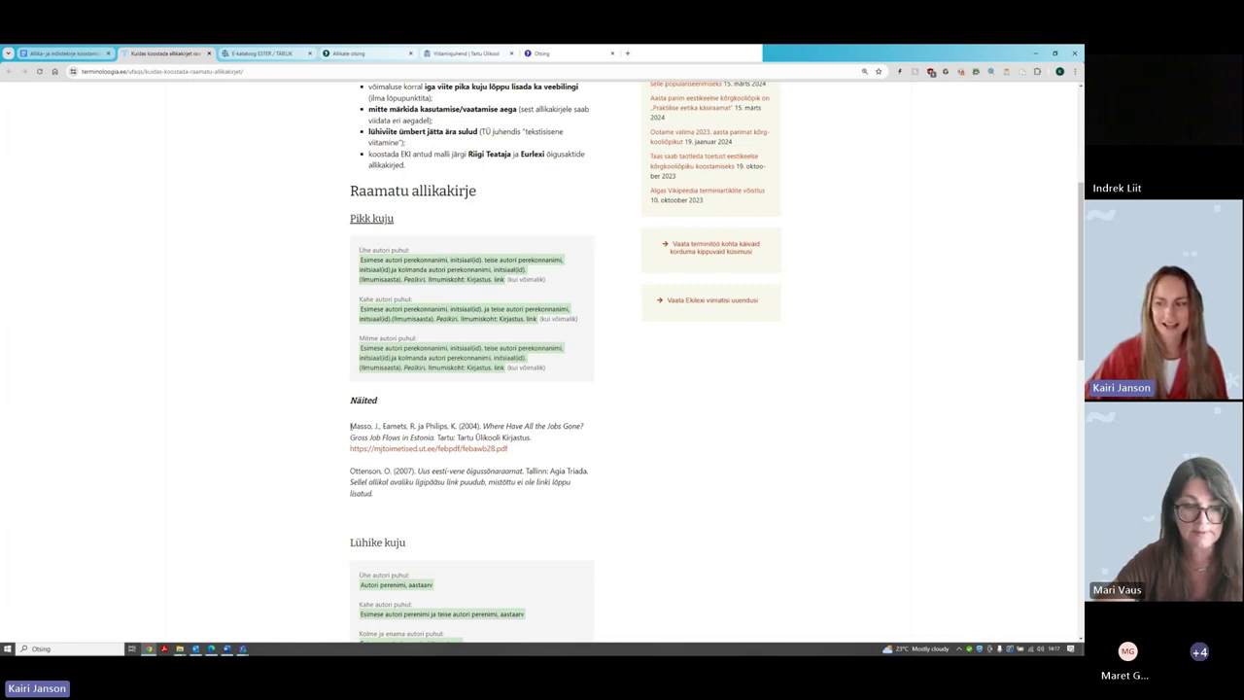
{"action": "left_click_drag", "start_coordinate": [351, 425], "coordinate": [521, 455]}
{"action": "key", "text": "ctrl+c"}
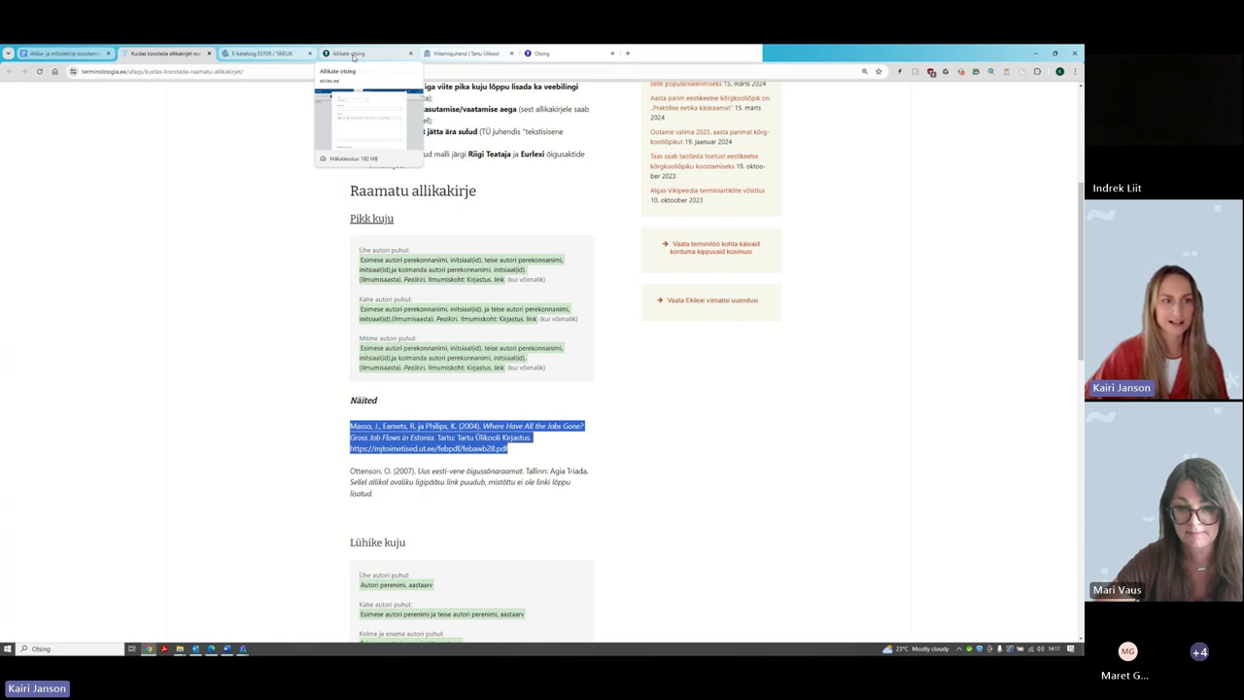
Paste the Masso (2004) example into the new source's Pikk kuju field, leaving empty lines above it
{"action": "left_click", "coordinate": [352, 55]}
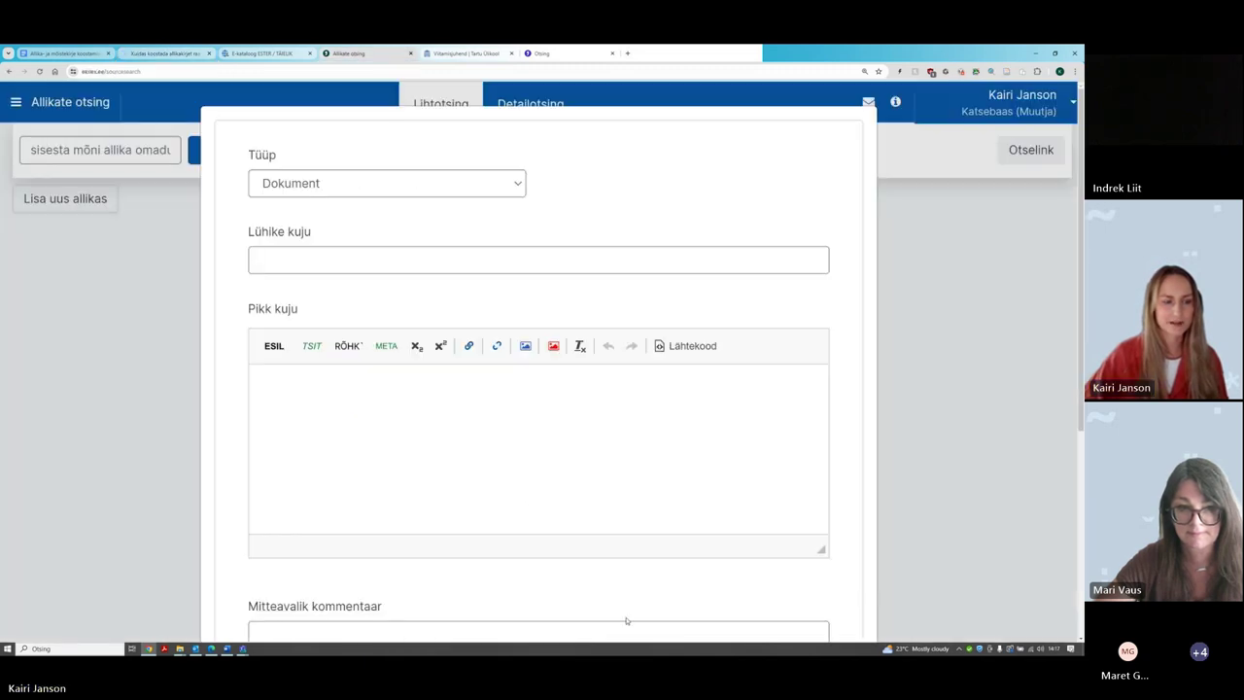
{"action": "left_click", "coordinate": [299, 383]}
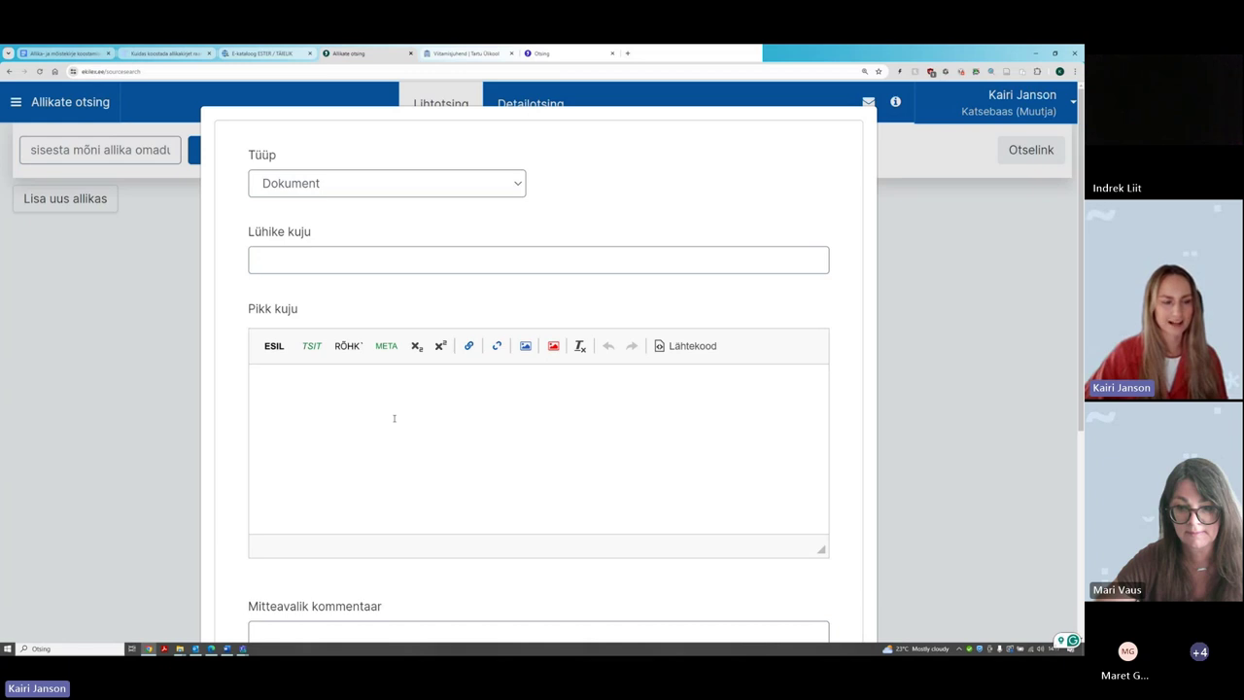
{"action": "key", "text": "ctrl+v"}
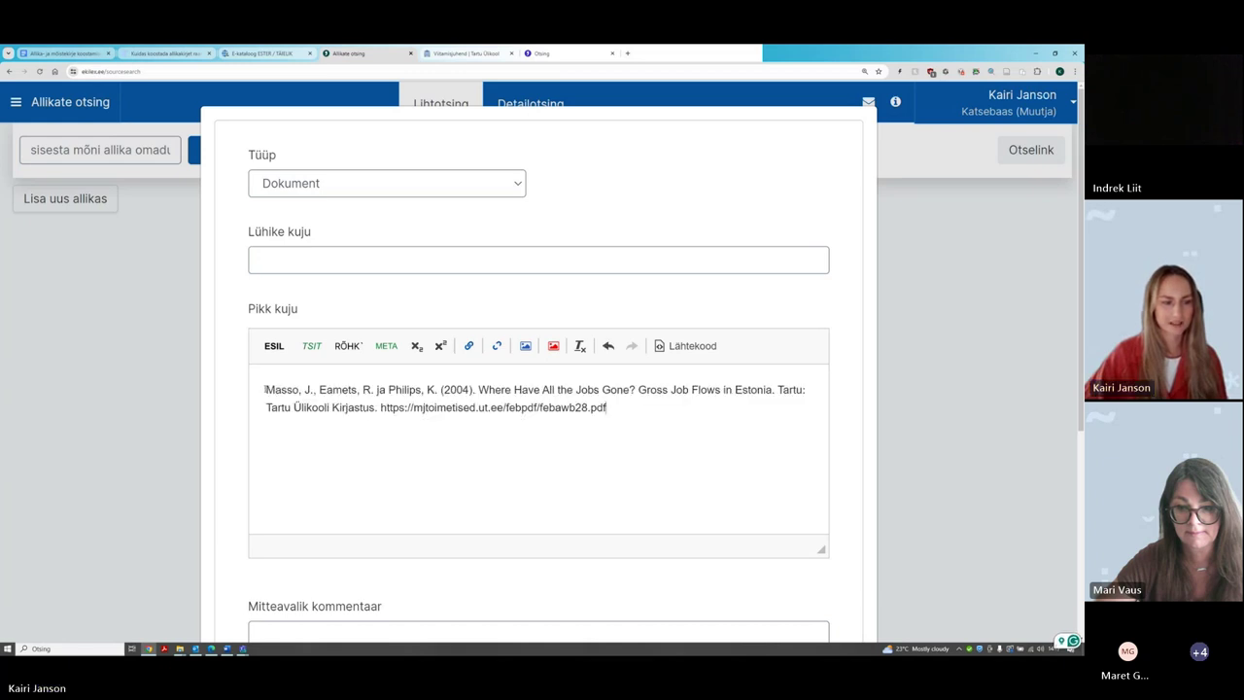
{"action": "left_click", "coordinate": [266, 389]}
{"action": "key", "text": "Return"}
{"action": "key", "text": "Return"}
{"action": "key", "text": "Up"}
{"action": "key", "text": "Up"}
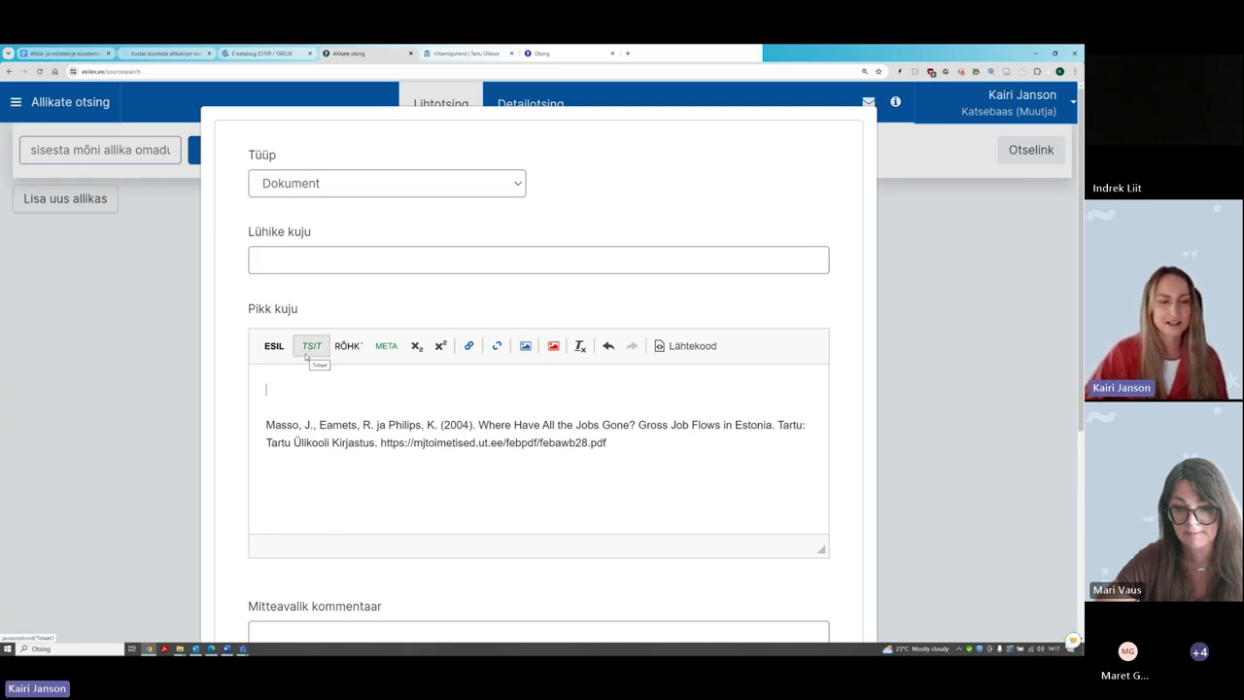
{"action": "left_click", "coordinate": [259, 53]}
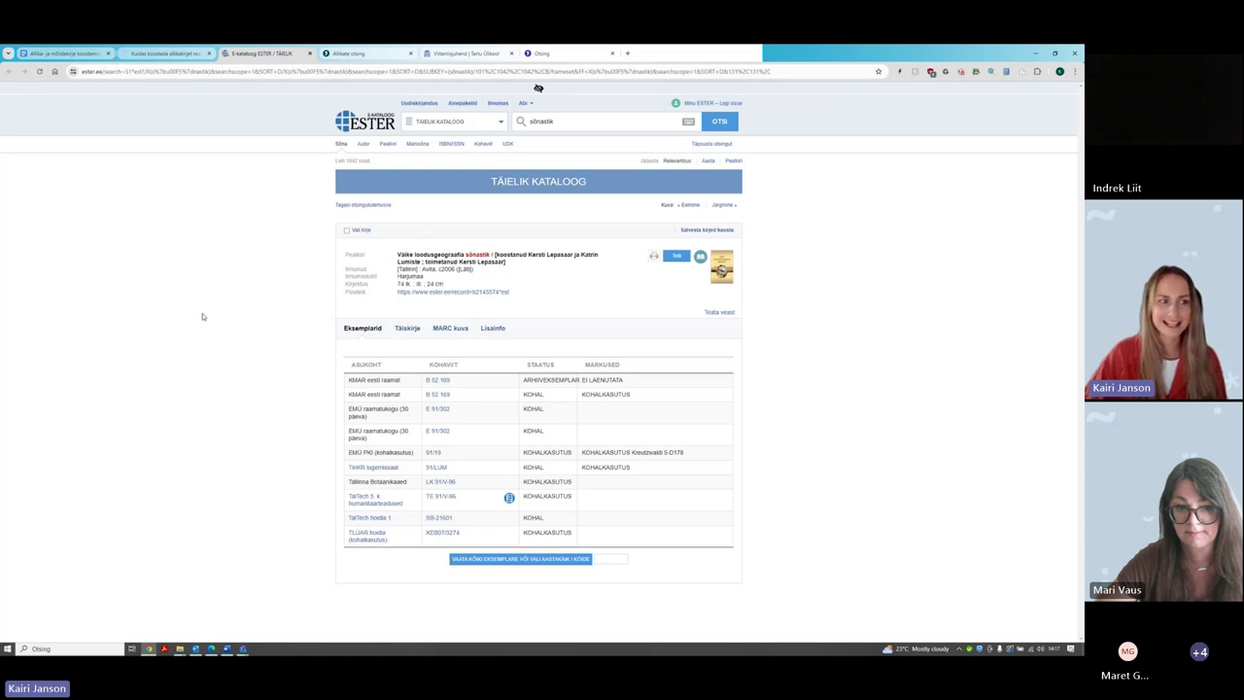
{"action": "left_click", "coordinate": [54, 54]}
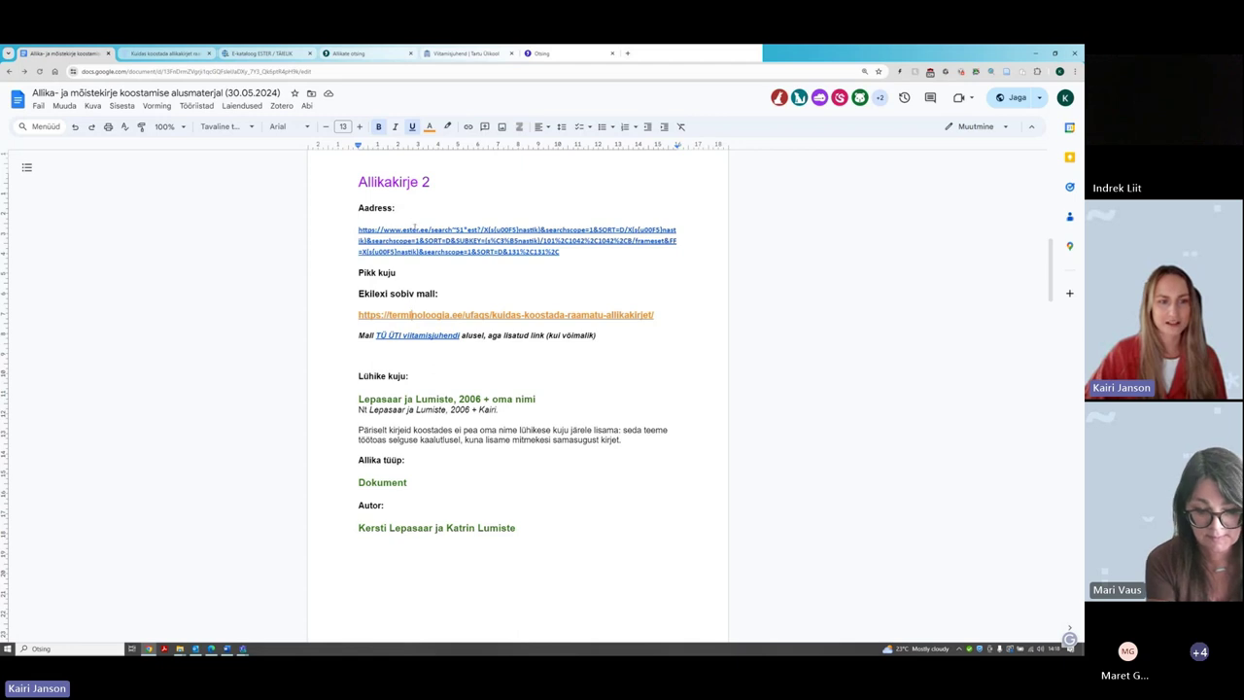
{"action": "left_click", "coordinate": [243, 55]}
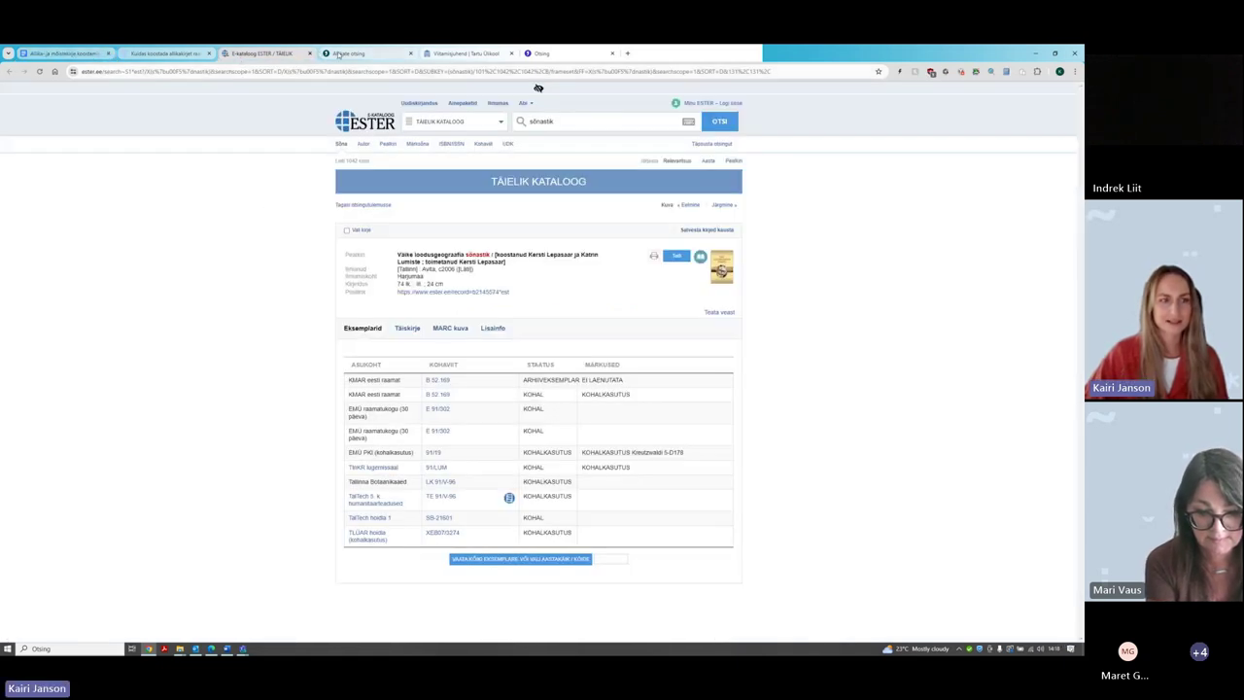
{"action": "left_click", "coordinate": [338, 55]}
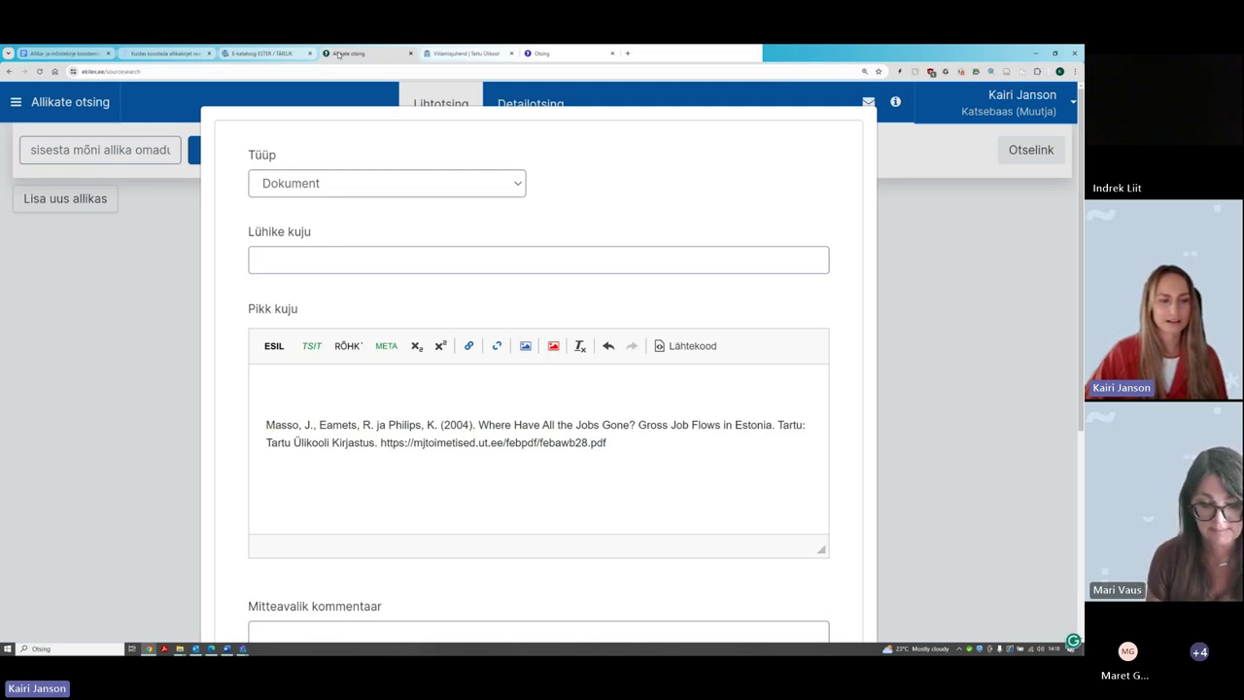
{"action": "left_click", "coordinate": [286, 55]}
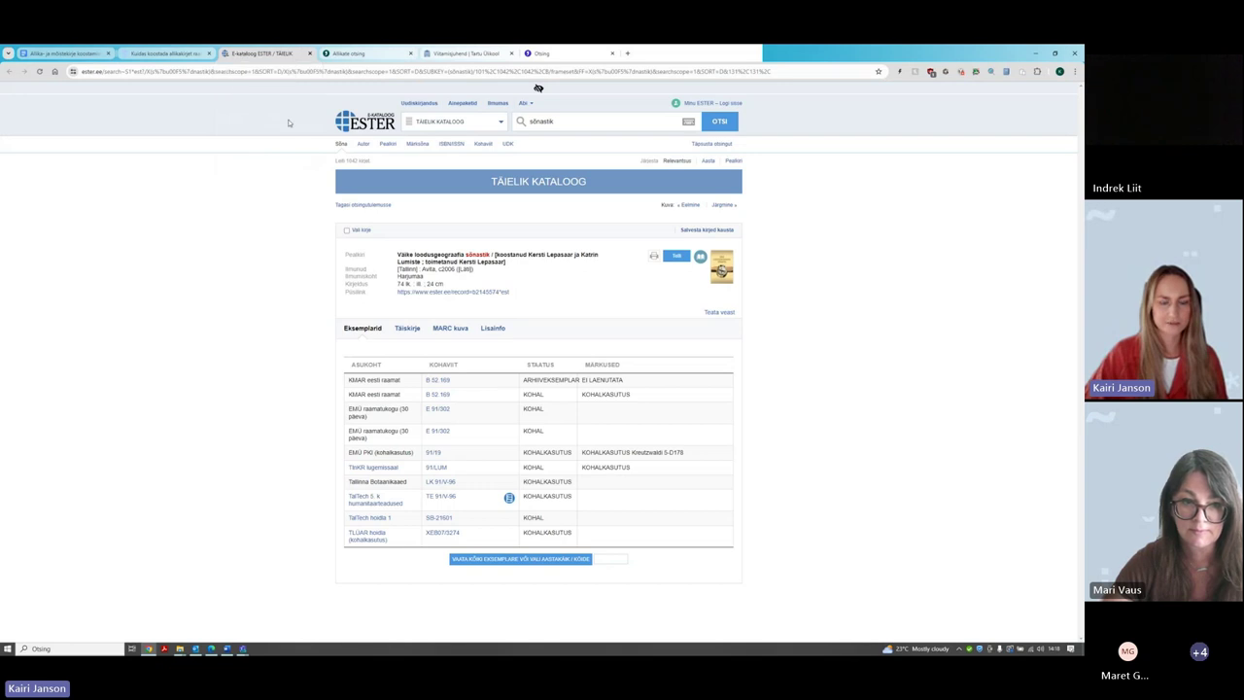
Type the two authors' surnames and initials on the first line and check the publication year in ESTER
{"action": "left_click", "coordinate": [375, 56]}
{"action": "type", "text": "Lepasaar, K. ja Lumiste, K."}
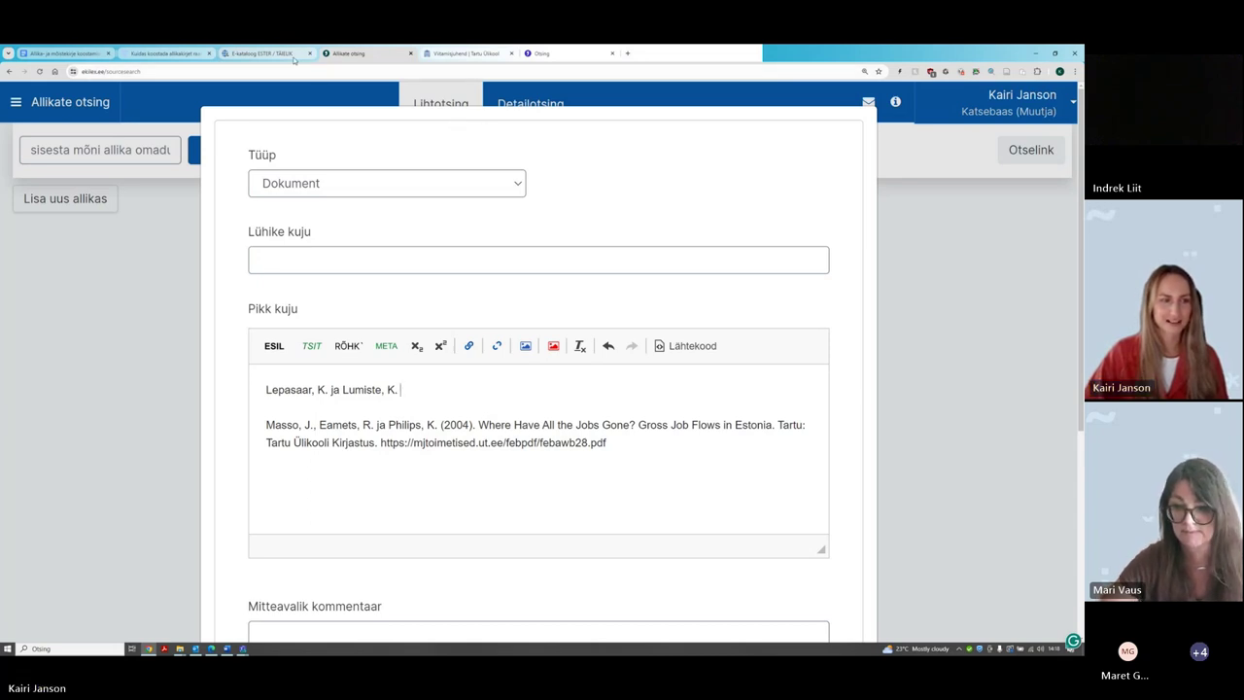
{"action": "left_click_drag", "start_coordinate": [443, 428], "coordinate": [469, 426]}
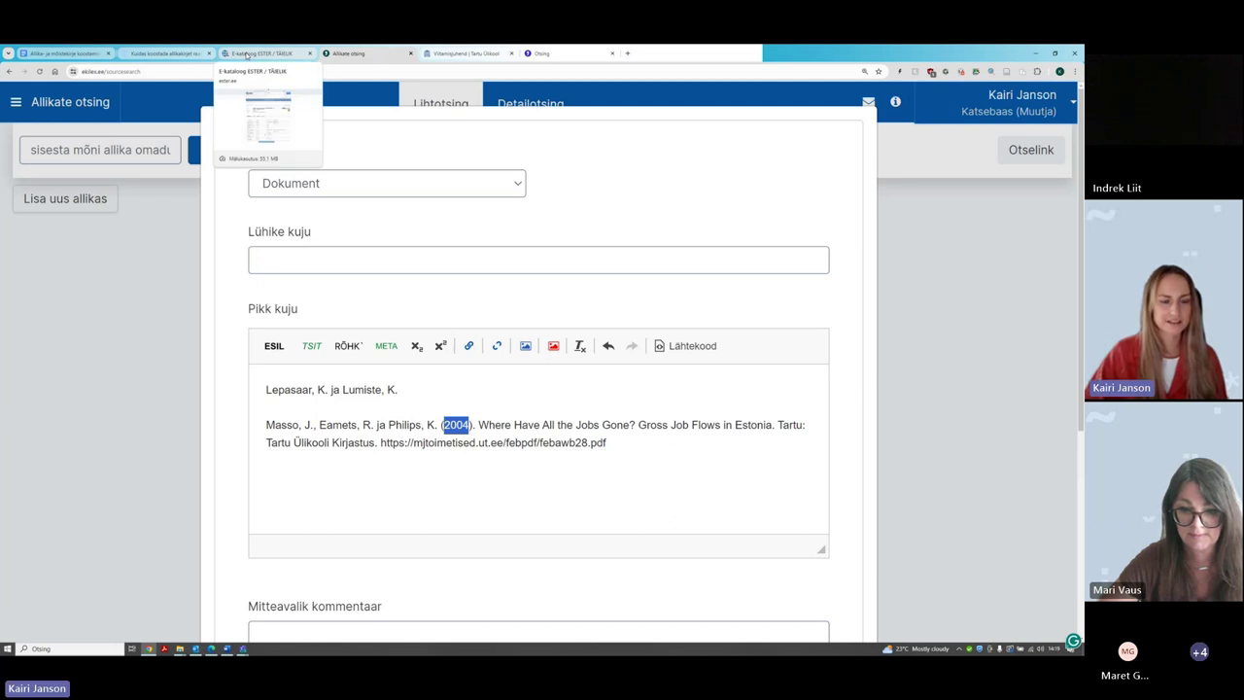
{"action": "left_click", "coordinate": [248, 54]}
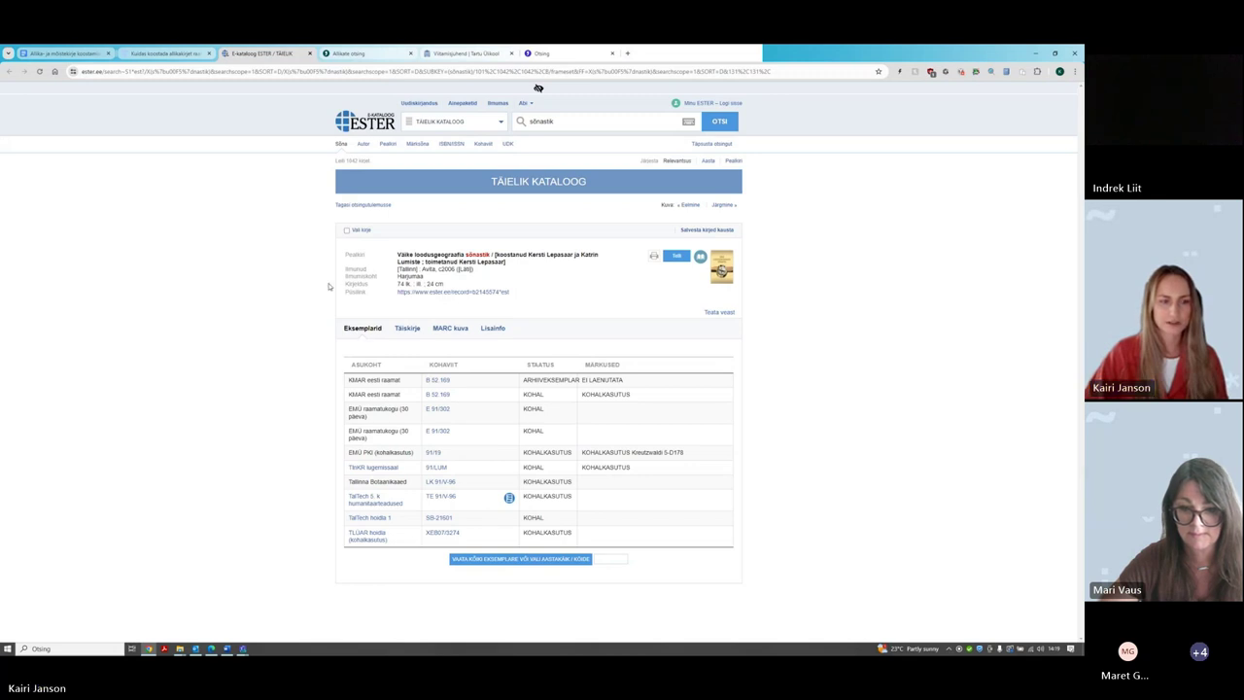
{"action": "left_click_drag", "start_coordinate": [346, 269], "coordinate": [439, 269]}
{"action": "left_click", "coordinate": [292, 239]}
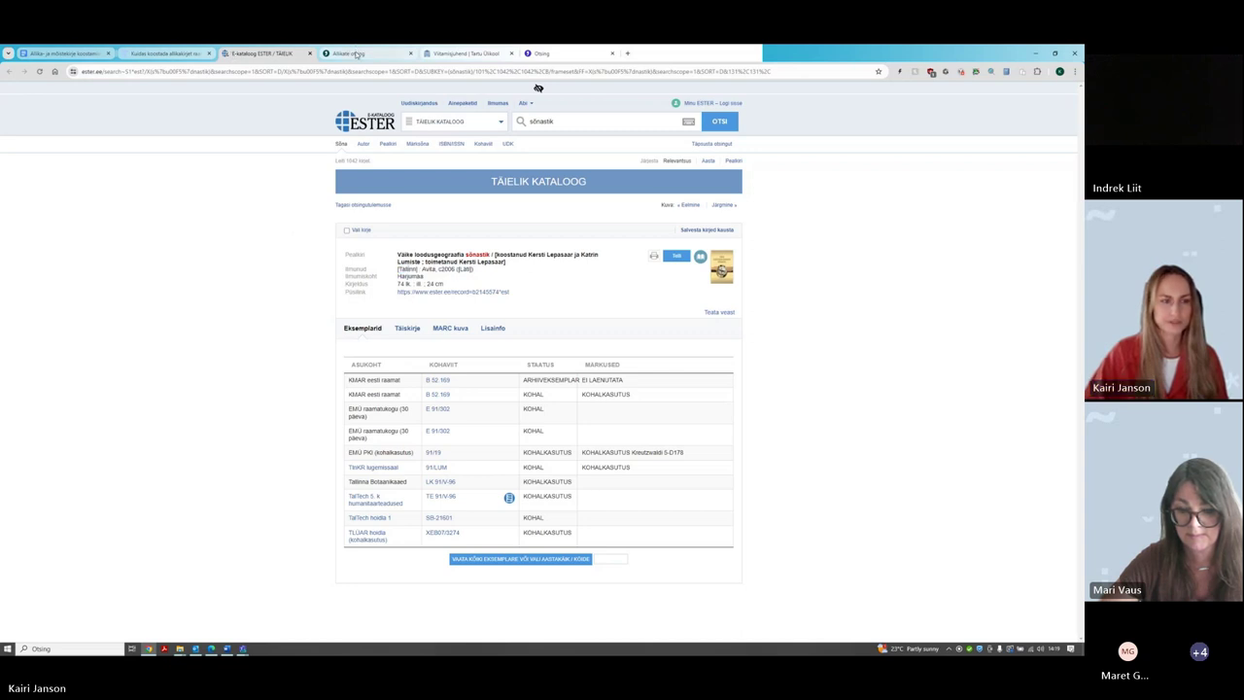
{"action": "left_click", "coordinate": [357, 52]}
Add the year '(2006).' after the authors on the first long-form line
{"action": "left_click", "coordinate": [425, 390]}
{"action": "type", "text": "(2006)="}
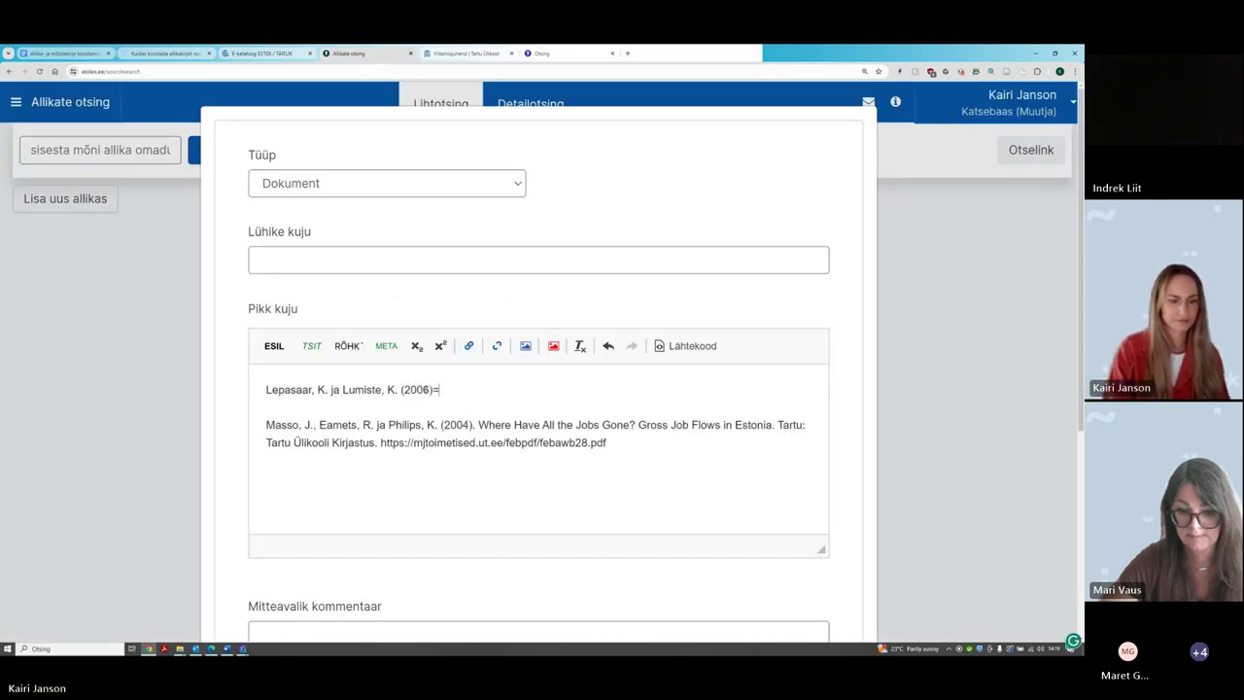
{"action": "key", "text": "BackSpace"}
{"action": "type", "text": "."}
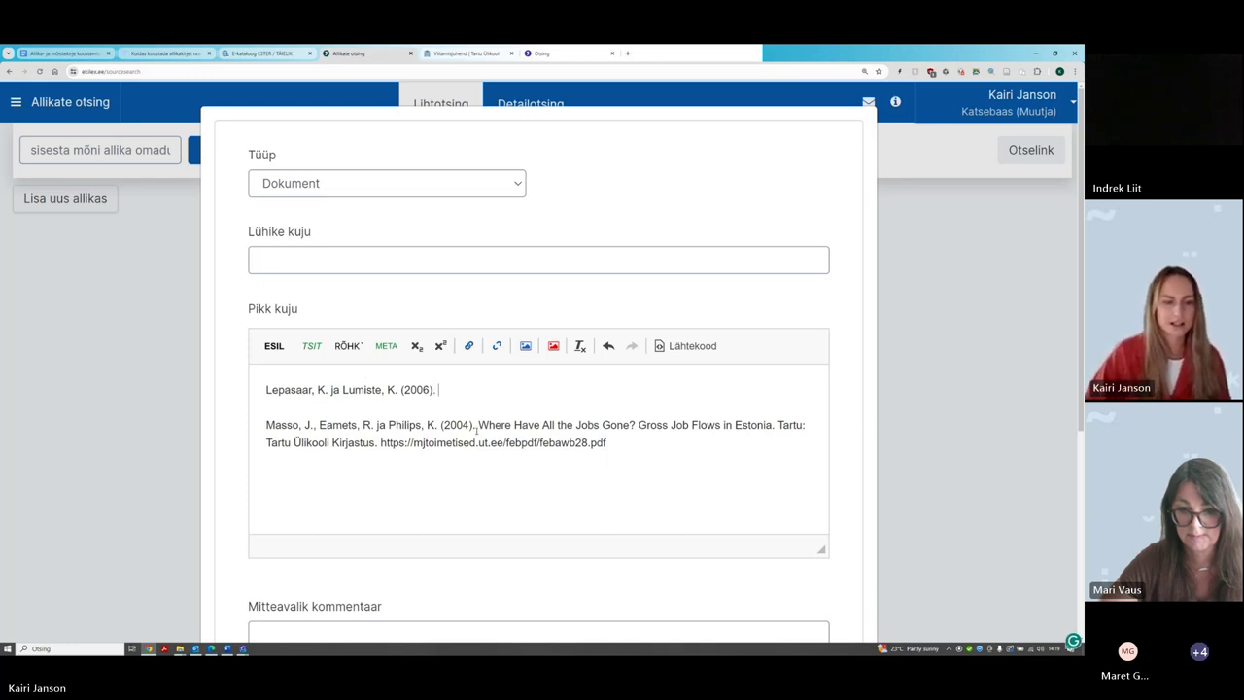
{"action": "left_click_drag", "start_coordinate": [478, 425], "coordinate": [773, 428]}
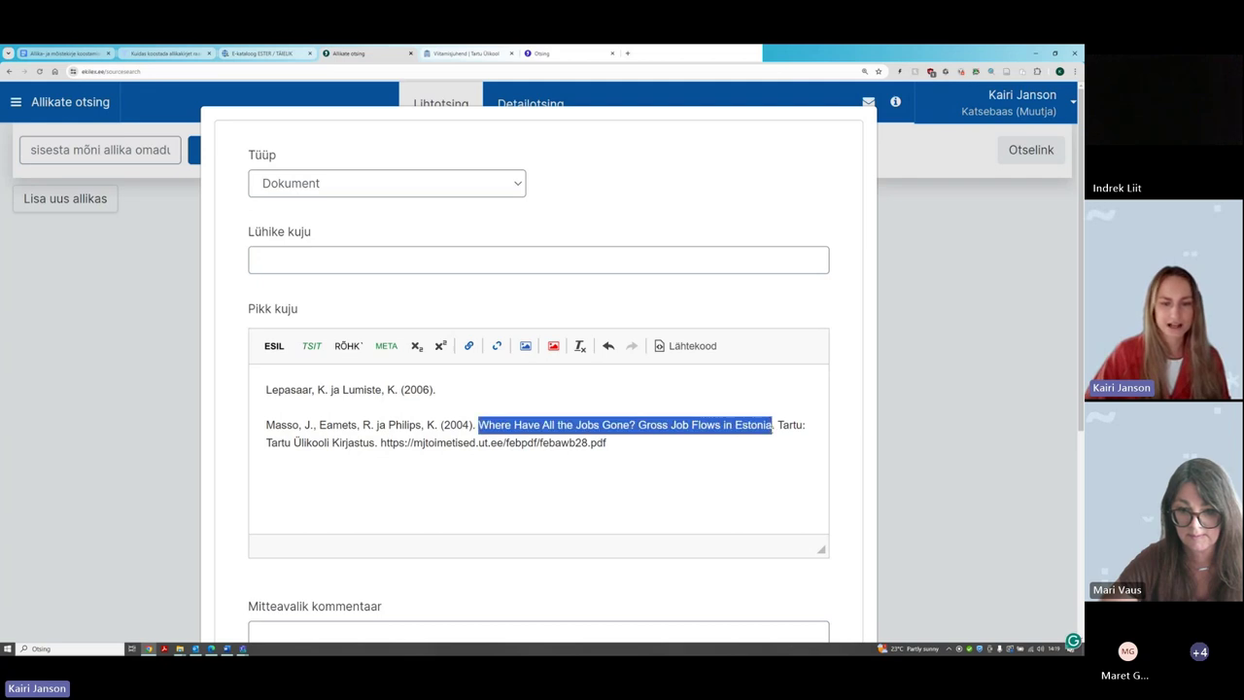
{"action": "left_click", "coordinate": [439, 390]}
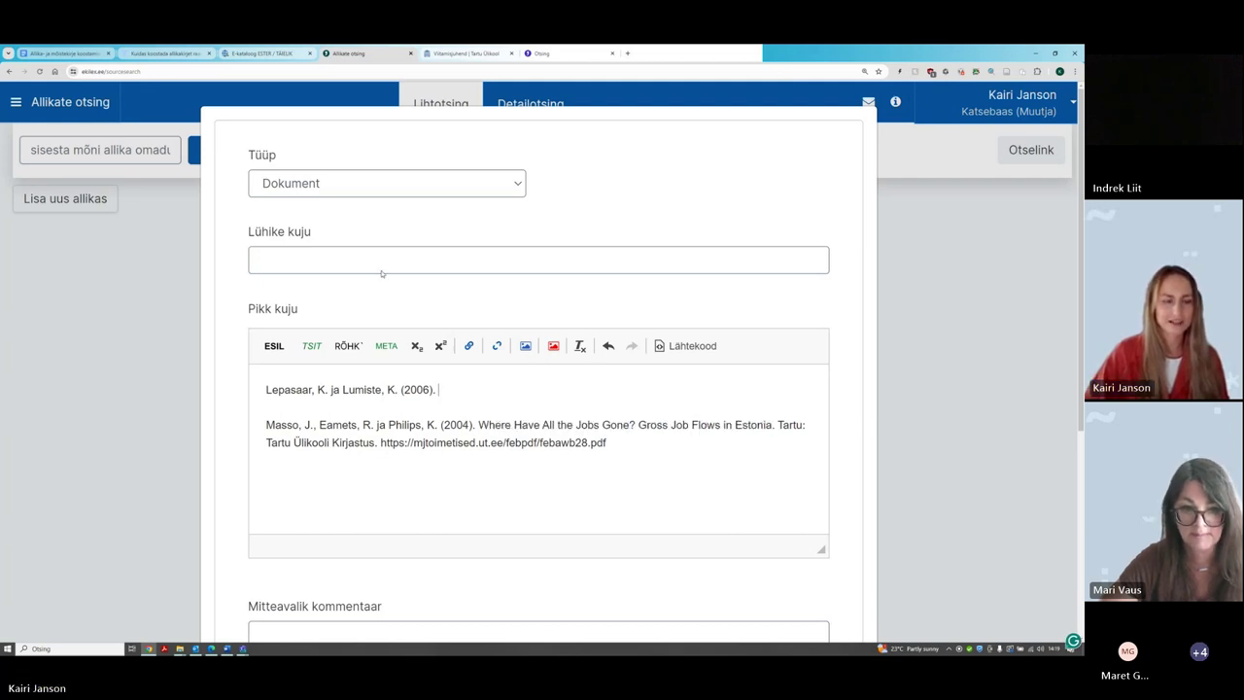
{"action": "left_click", "coordinate": [269, 56]}
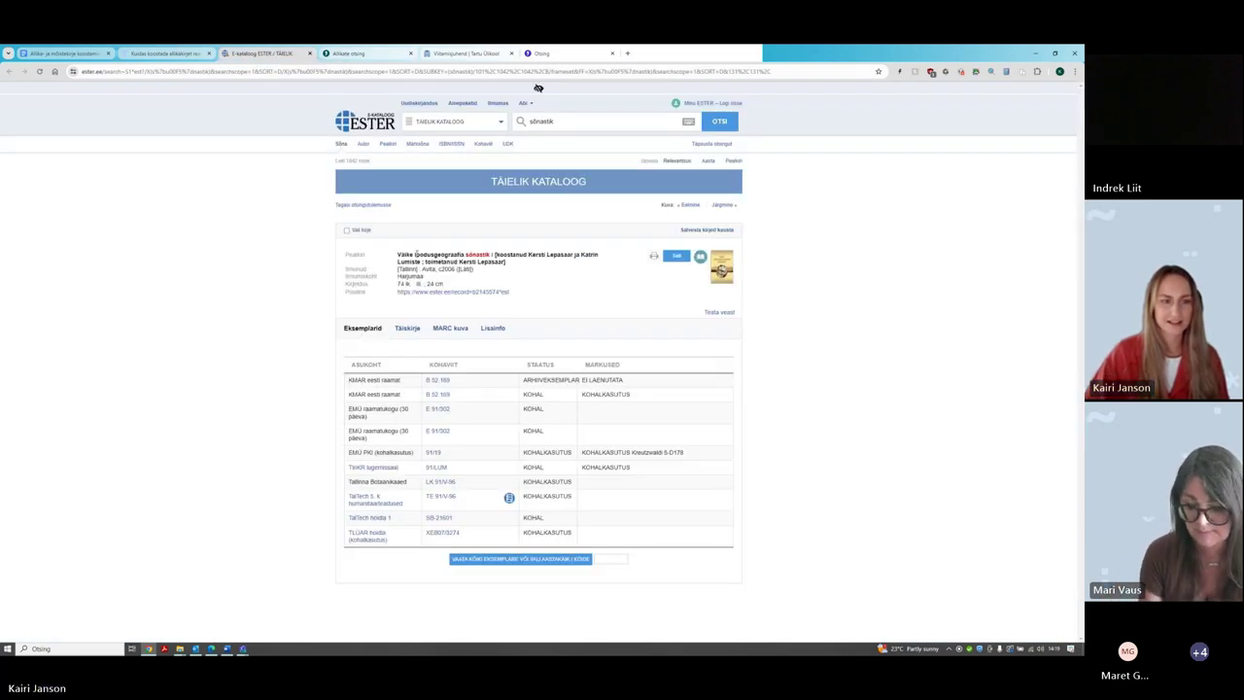
Copy the title 'Väike loodusgeograafia sõnastik' from ESTER into the citation, followed by a period
{"action": "left_click_drag", "start_coordinate": [346, 252], "coordinate": [367, 255]}
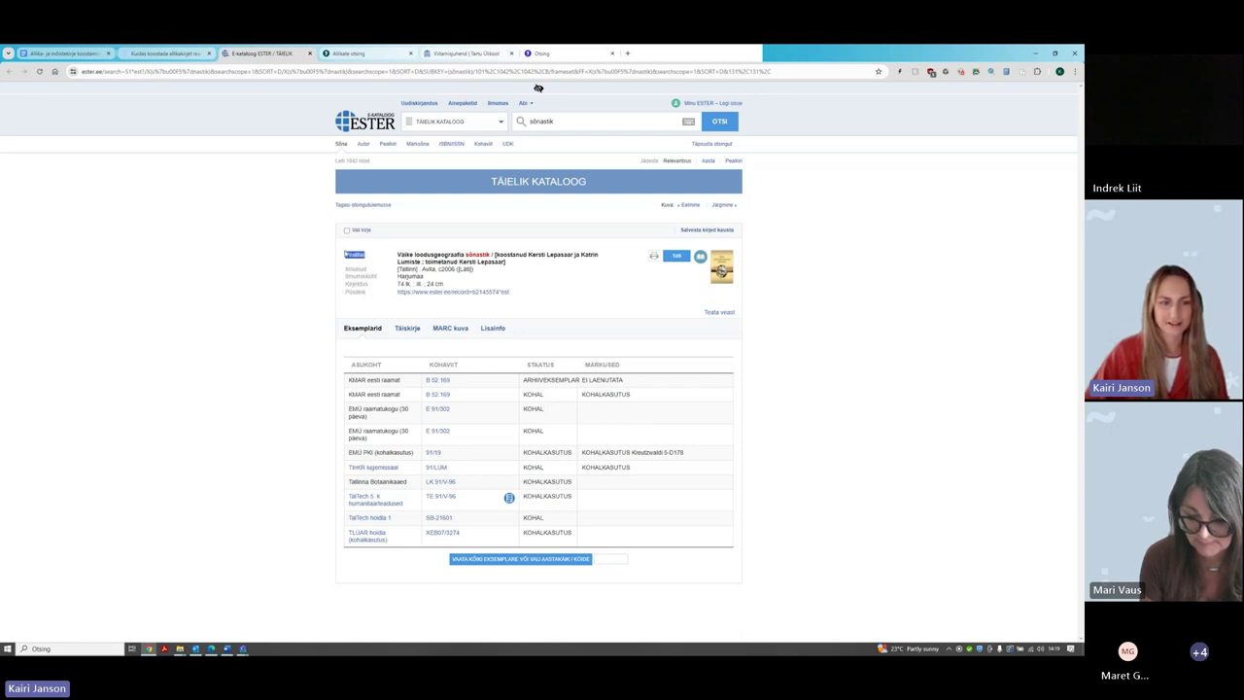
{"action": "left_click", "coordinate": [384, 256]}
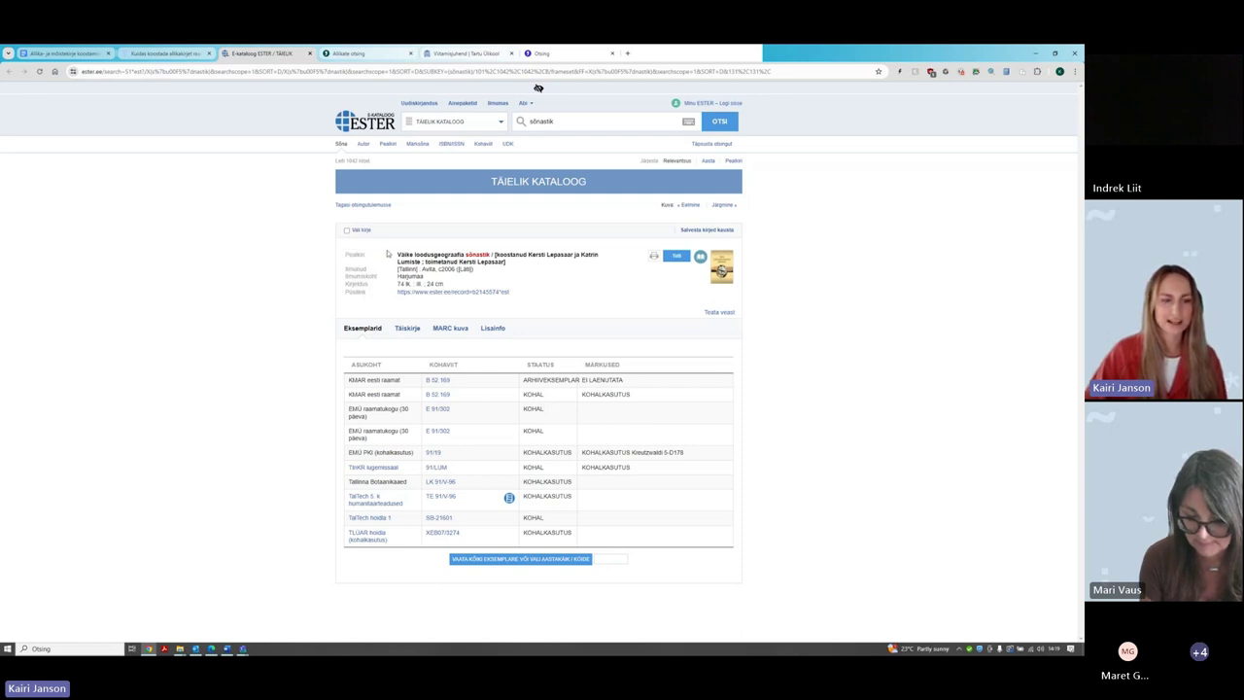
{"action": "key", "text": "ctrl+plus"}
{"action": "key", "text": "ctrl+plus"}
{"action": "key", "text": "ctrl+plus"}
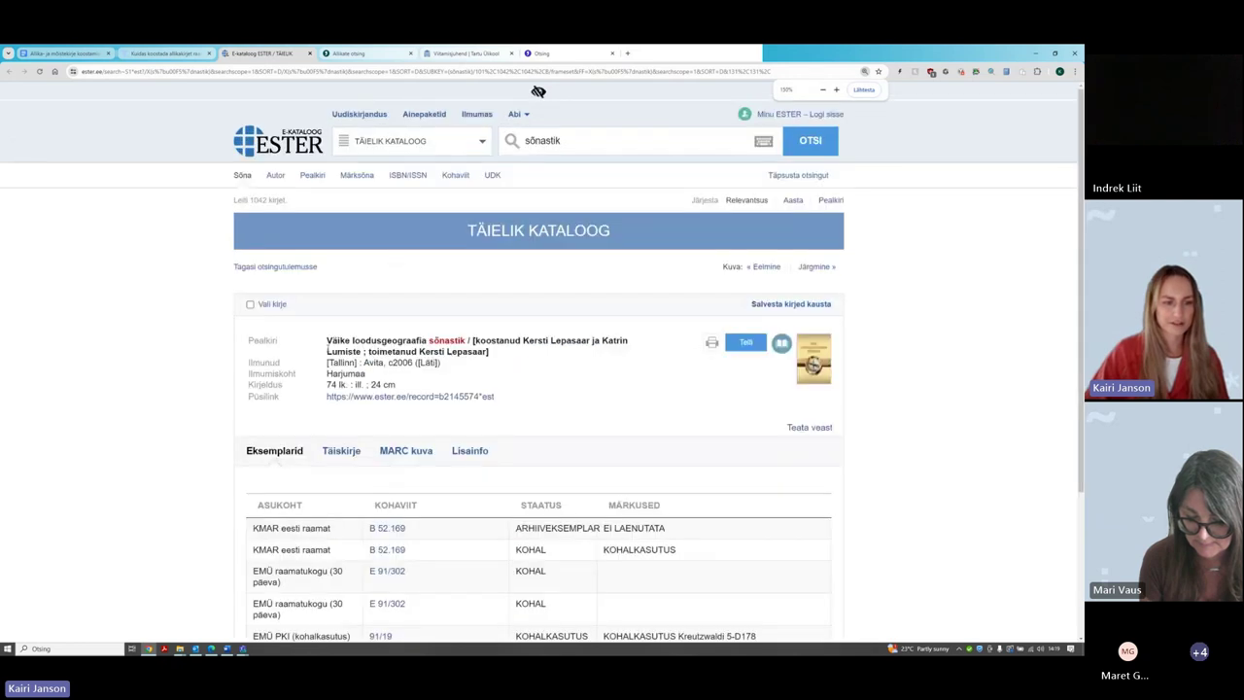
{"action": "left_click_drag", "start_coordinate": [327, 340], "coordinate": [465, 341]}
{"action": "key", "text": "ctrl+c"}
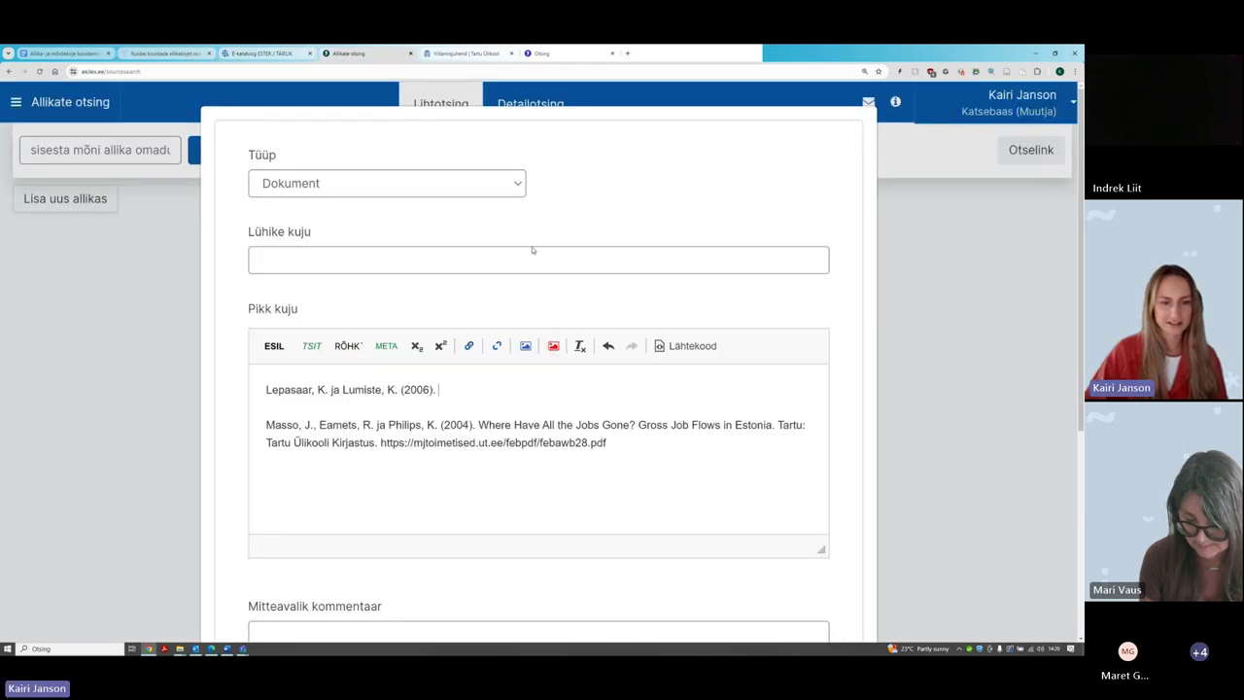
{"action": "left_click", "coordinate": [348, 54]}
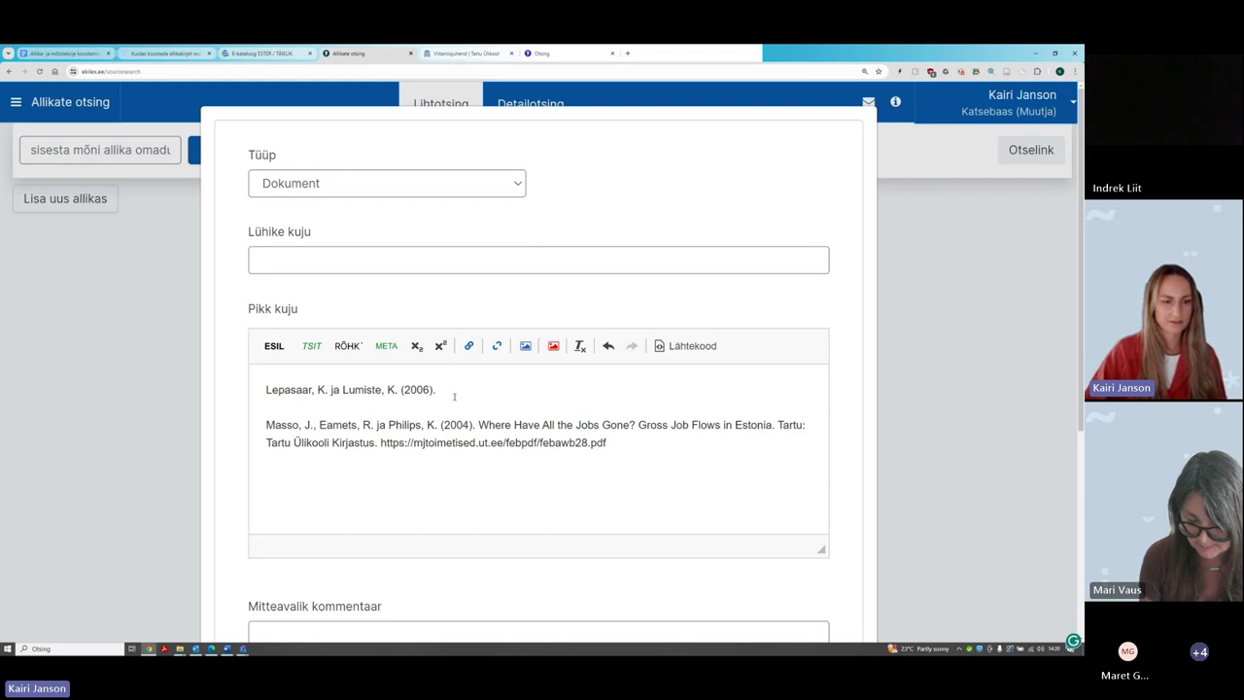
{"action": "key", "text": "ctrl+v"}
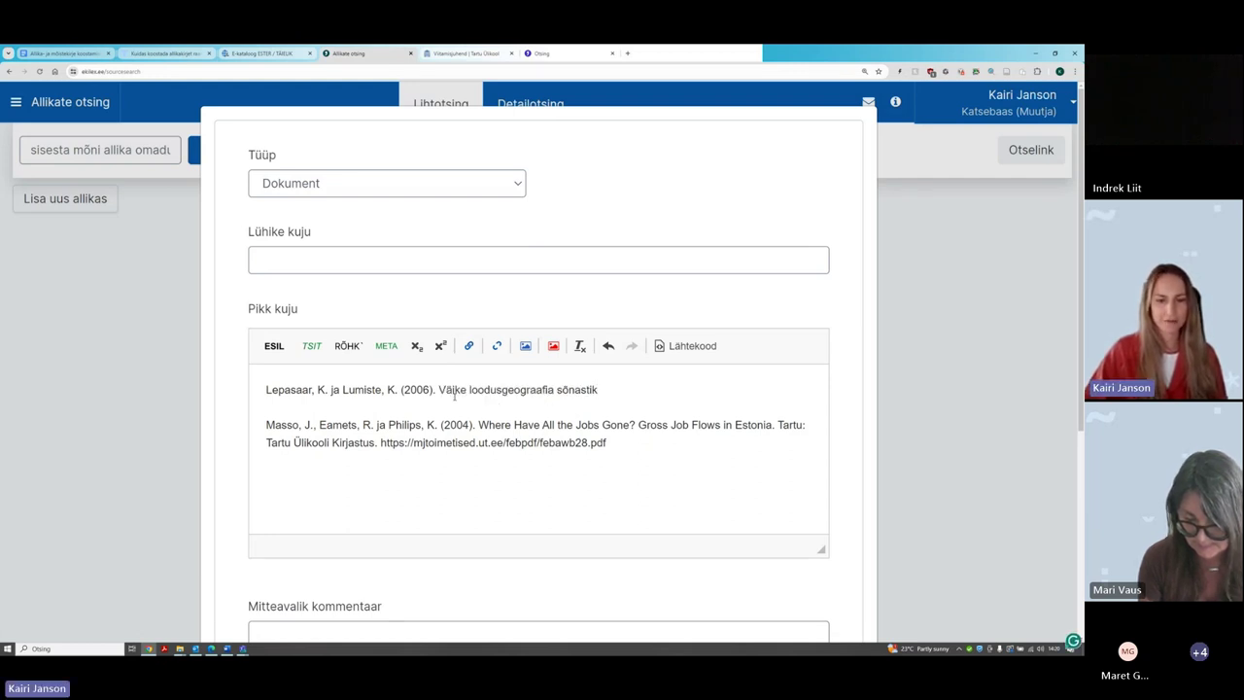
{"action": "type", "text": "."}
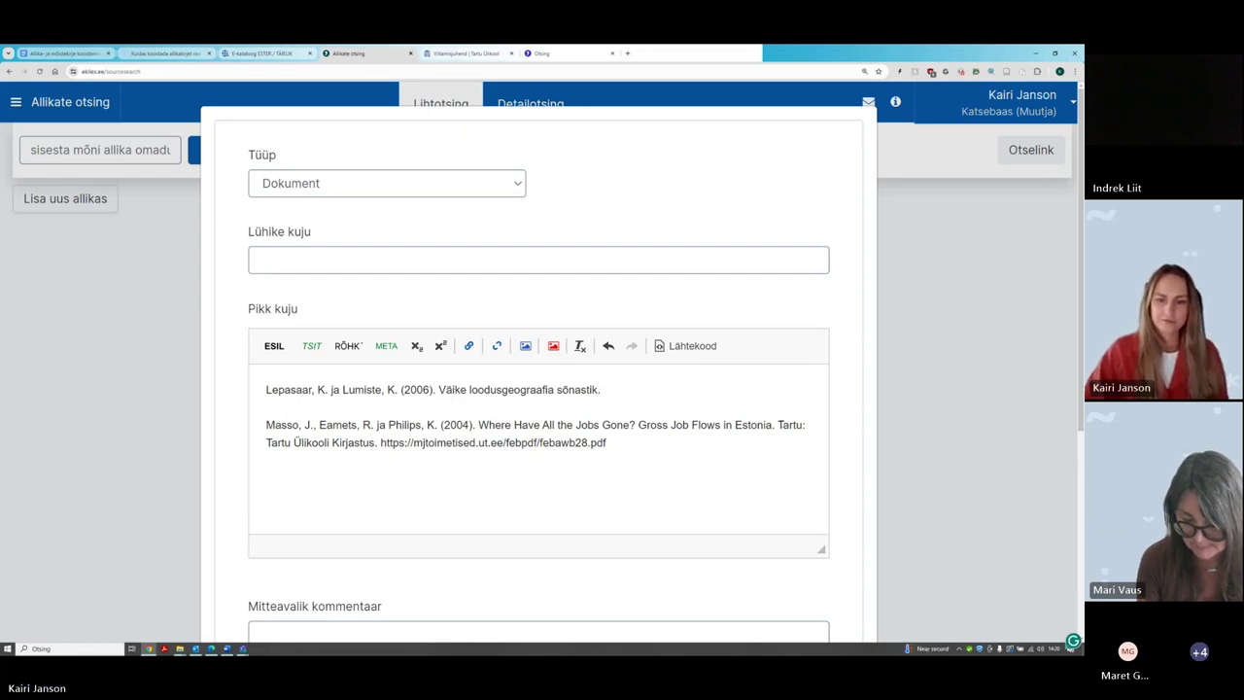
Add the place and publisher 'Tallinn: Avita' after the title, following the Masso example's pattern
{"action": "left_click_drag", "start_coordinate": [780, 425], "coordinate": [795, 426]}
{"action": "key", "text": "shift+End"}
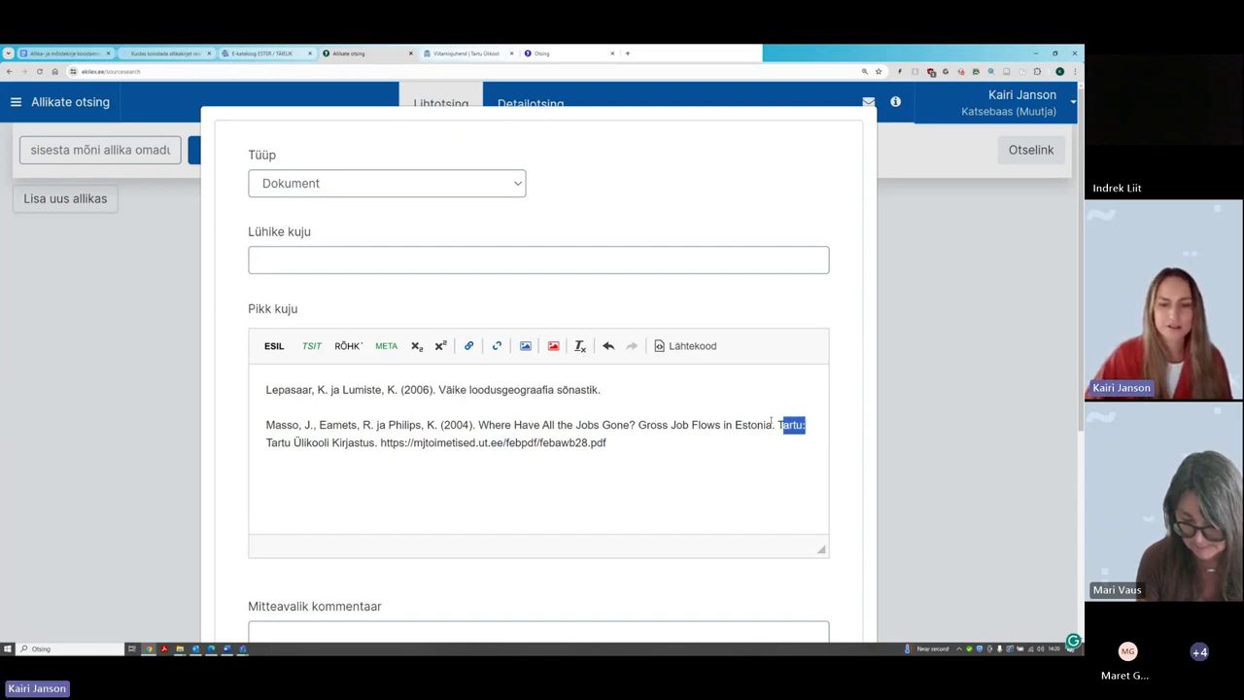
{"action": "left_click", "coordinate": [743, 425]}
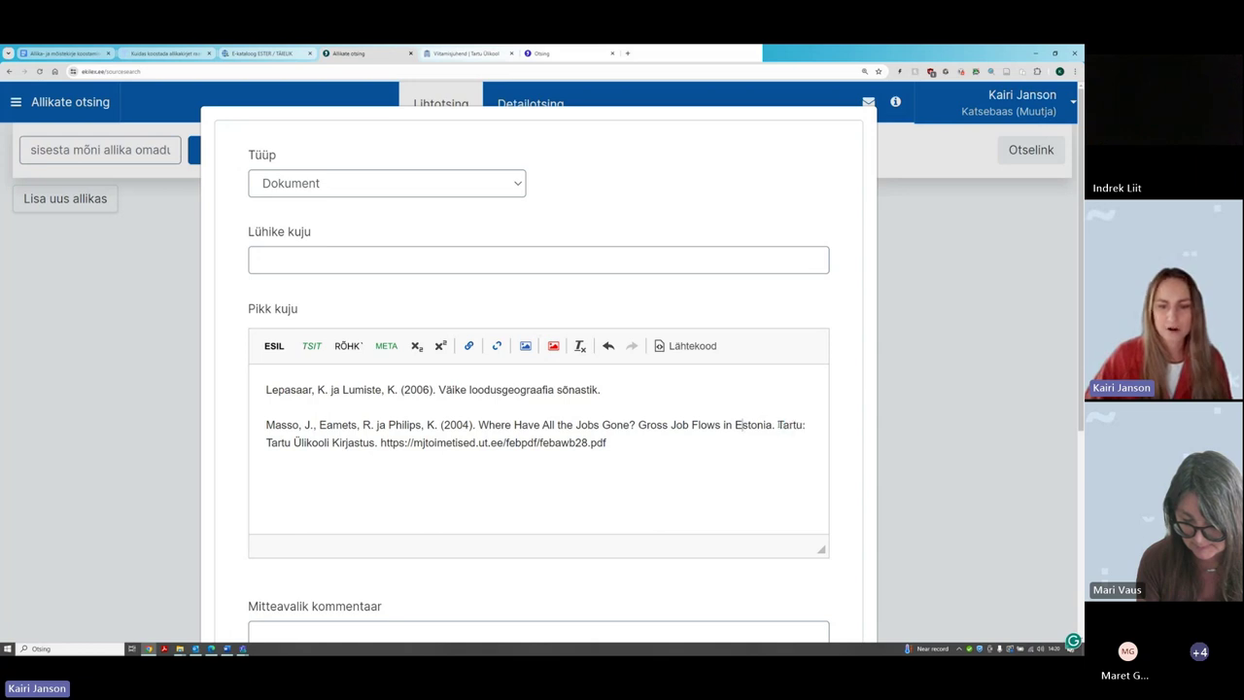
{"action": "left_click_drag", "start_coordinate": [779, 425], "coordinate": [376, 444]}
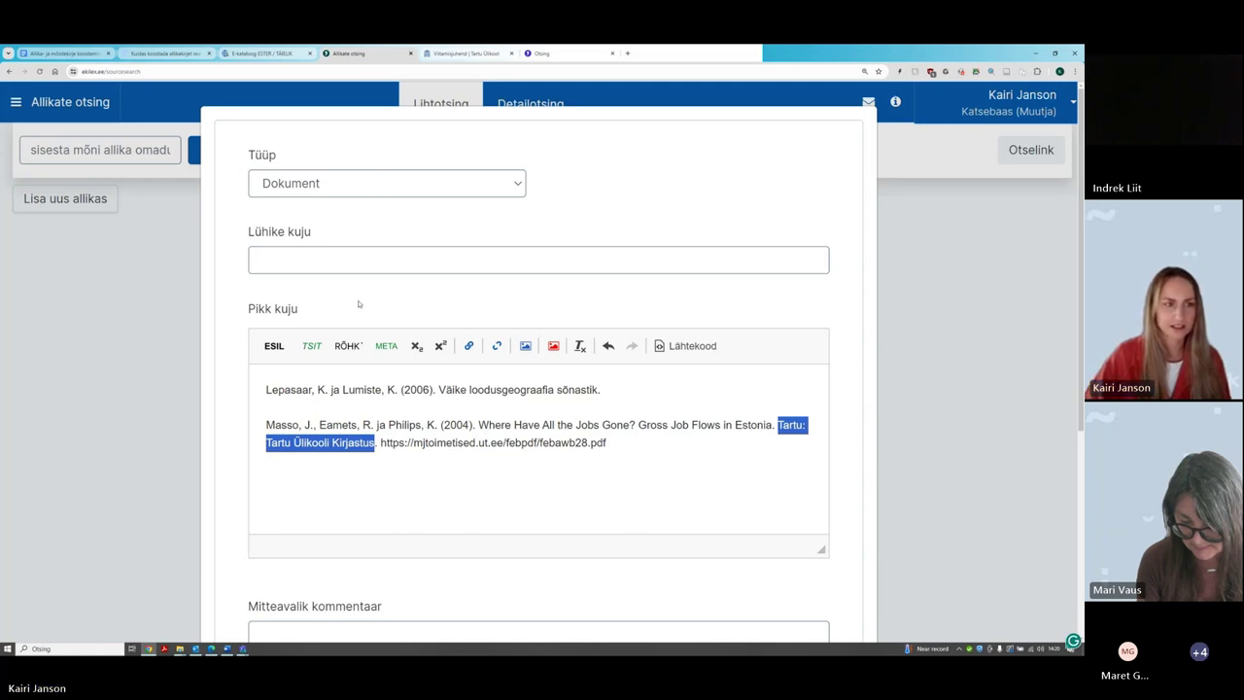
{"action": "left_click", "coordinate": [263, 52]}
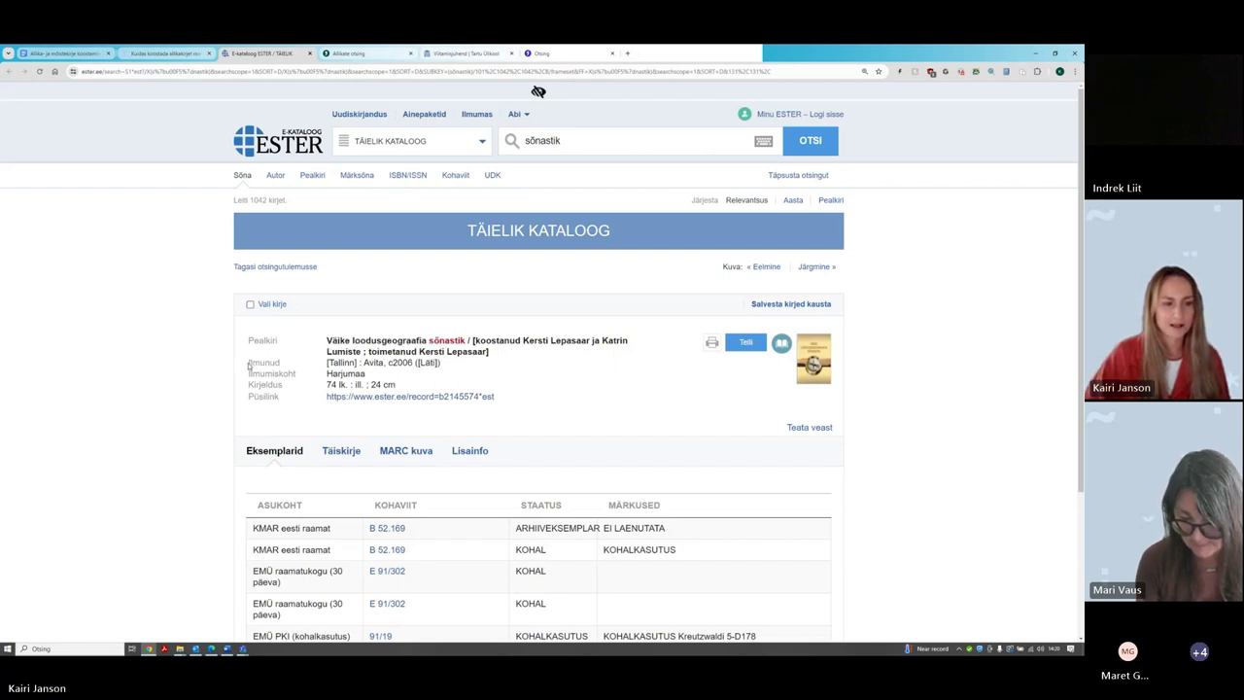
{"action": "left_click_drag", "start_coordinate": [249, 364], "coordinate": [280, 363]}
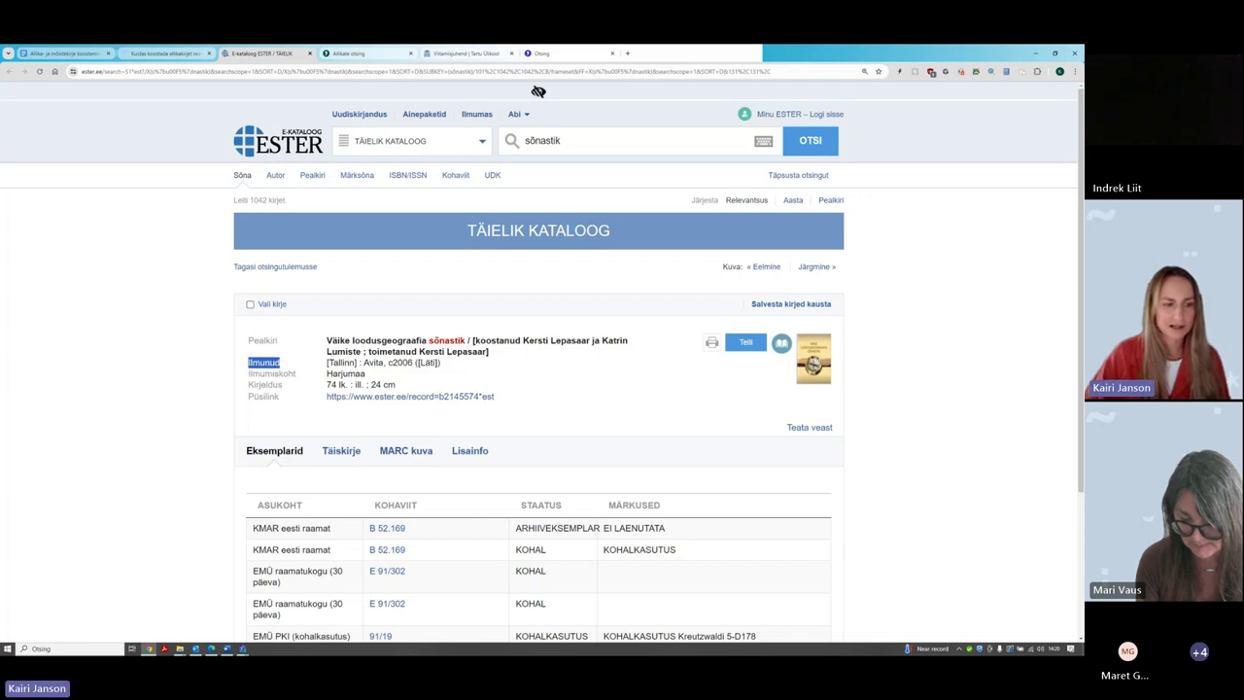
{"action": "left_click_drag", "start_coordinate": [327, 363], "coordinate": [356, 362]}
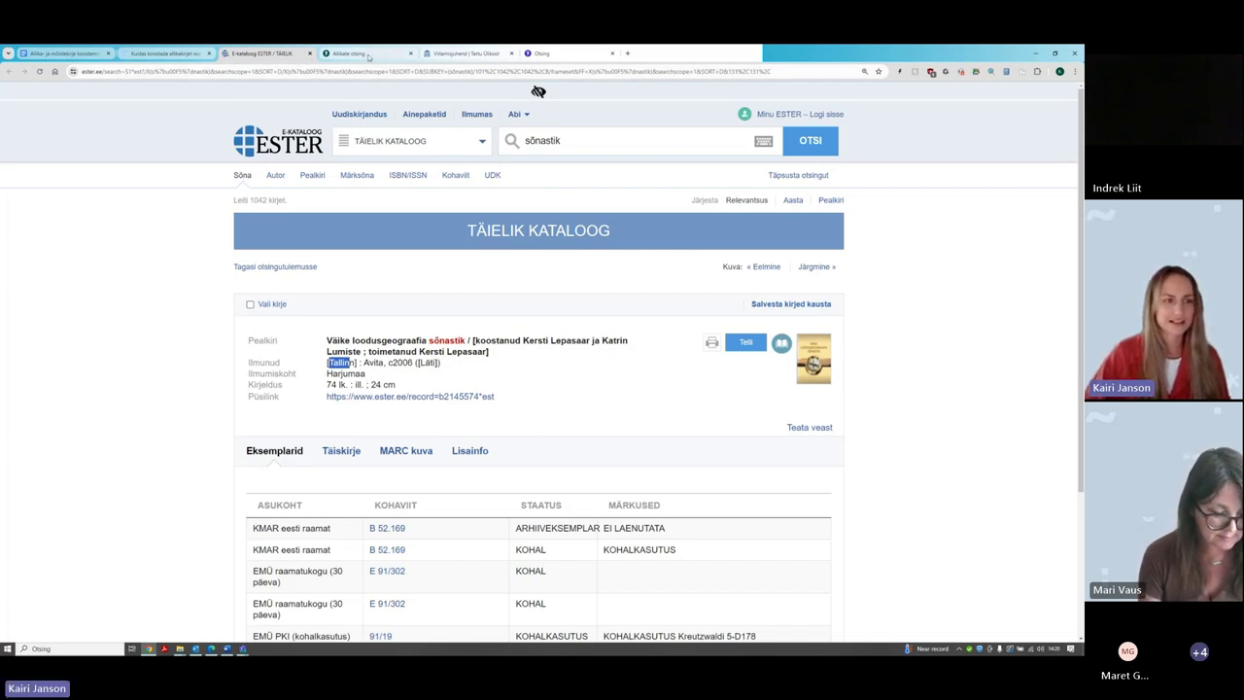
{"action": "mouse_move", "coordinate": [369, 56]}
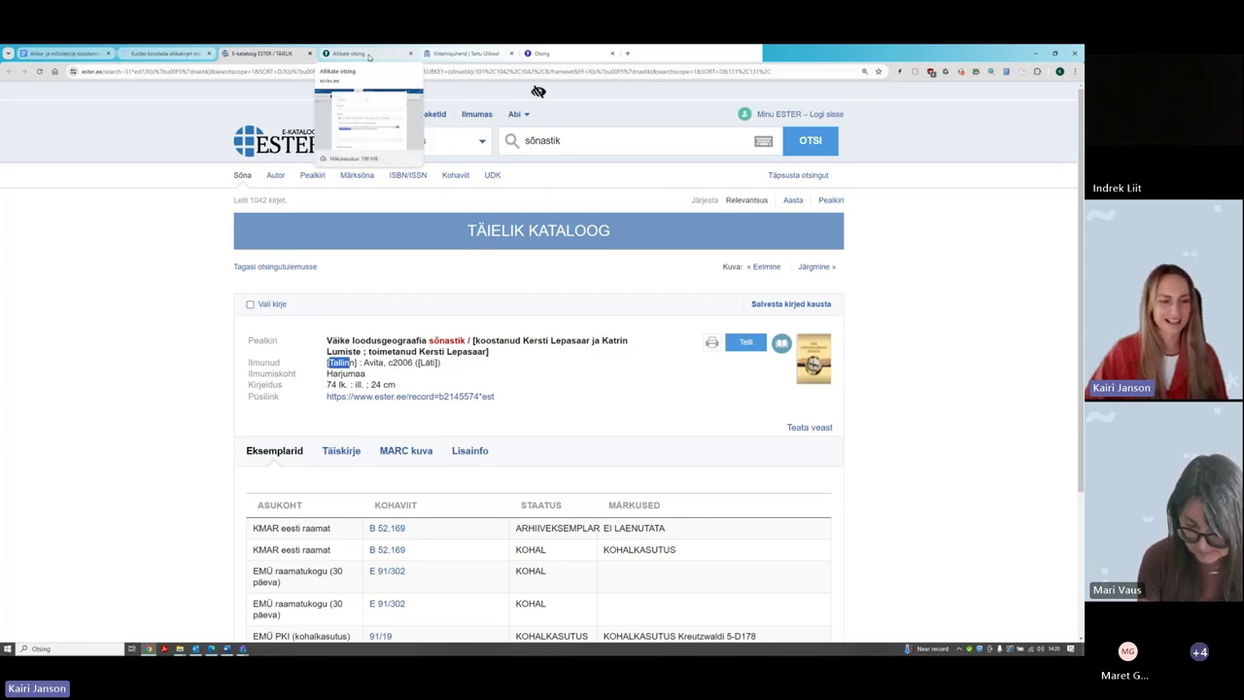
{"action": "left_click", "coordinate": [369, 56]}
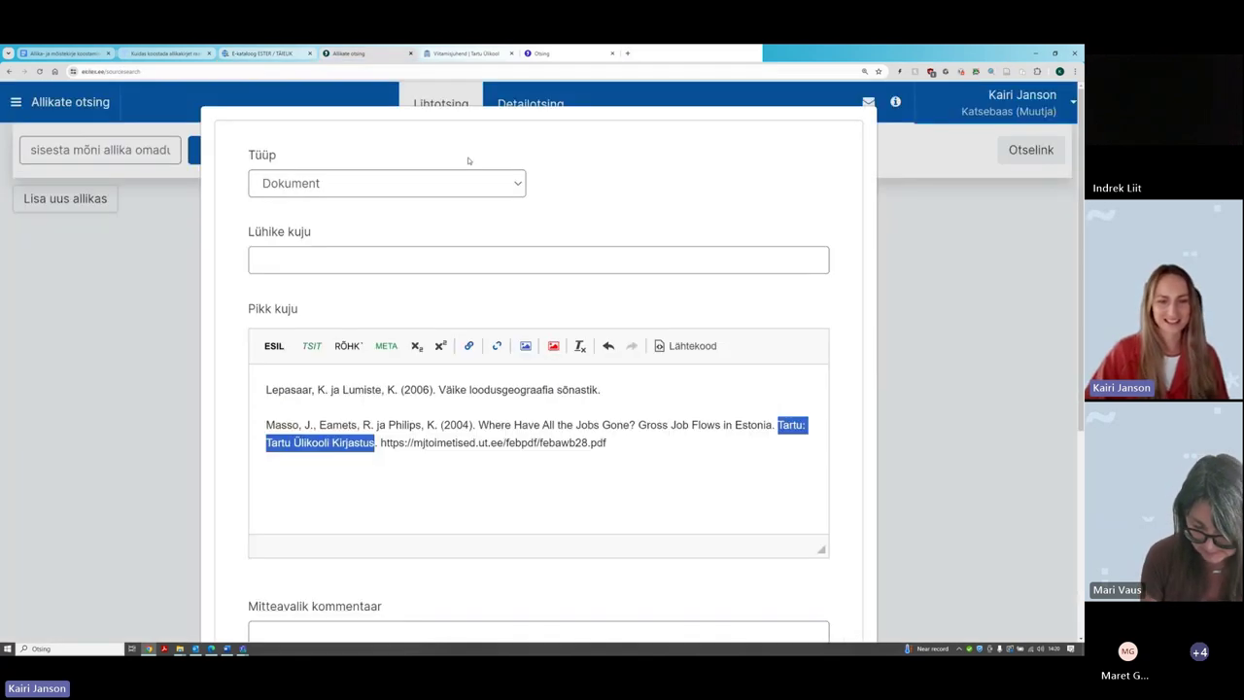
{"action": "left_click", "coordinate": [627, 391]}
{"action": "type", "text": "Tallinn: Avita."}
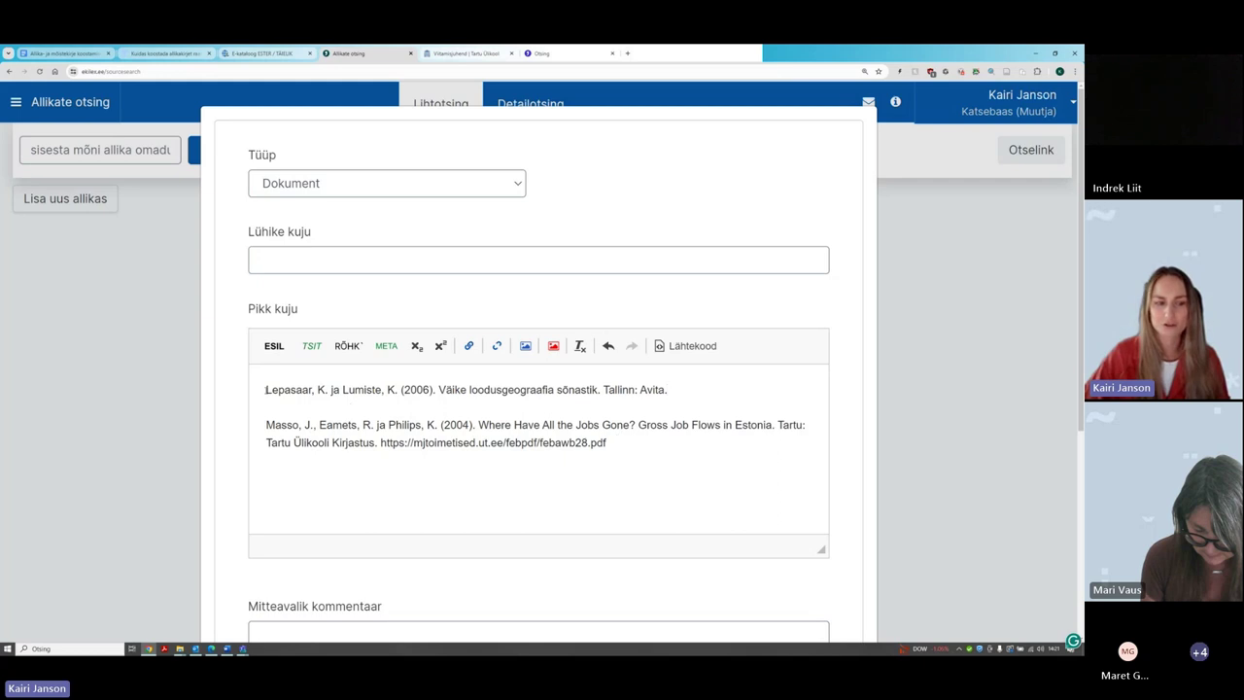
{"action": "left_click_drag", "start_coordinate": [264, 390], "coordinate": [671, 392]}
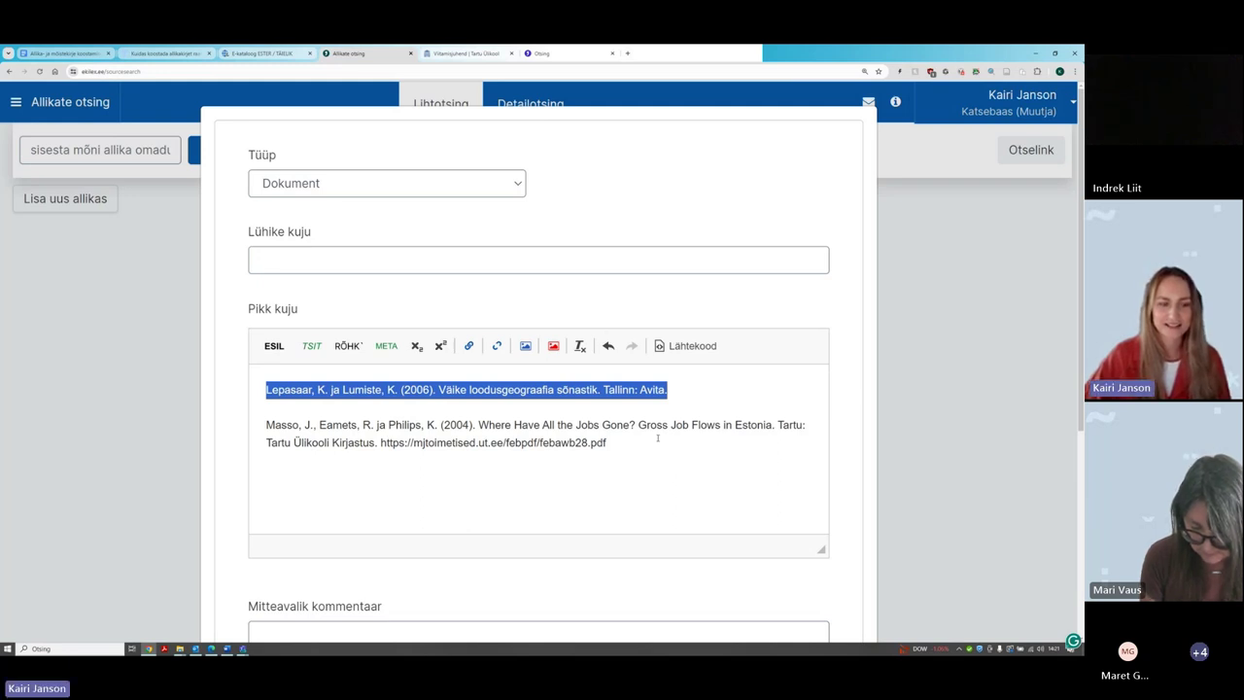
{"action": "left_click", "coordinate": [671, 388]}
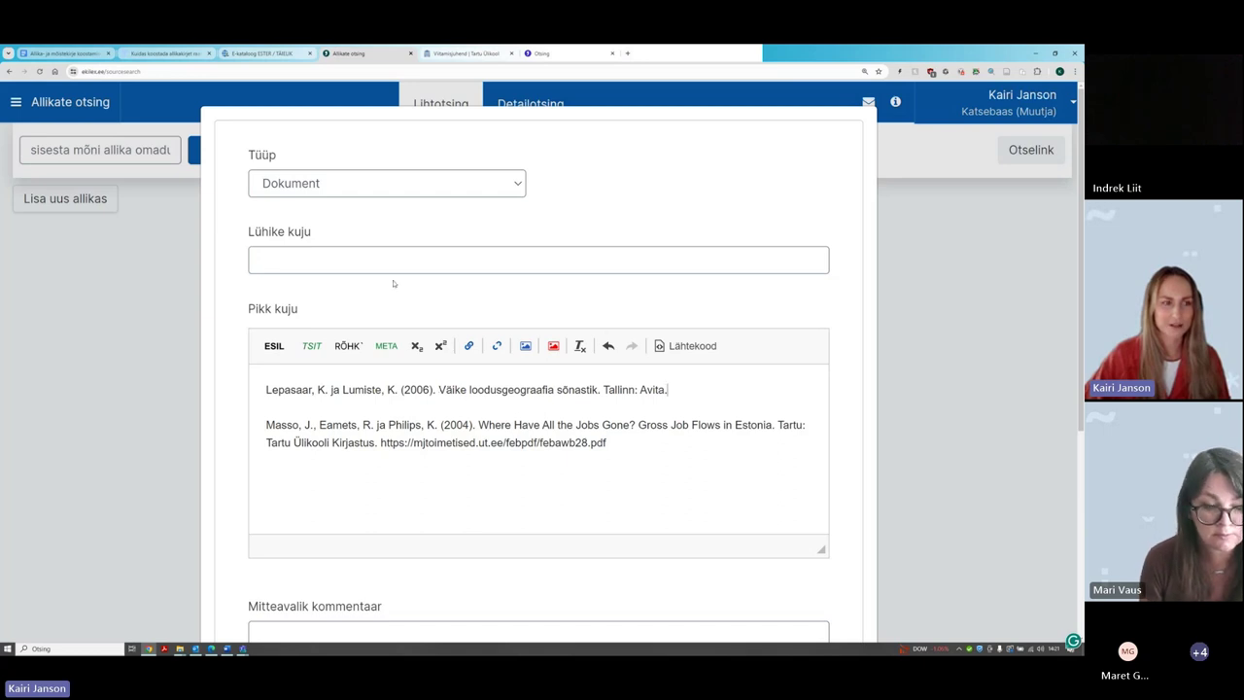
{"action": "left_click", "coordinate": [185, 54]}
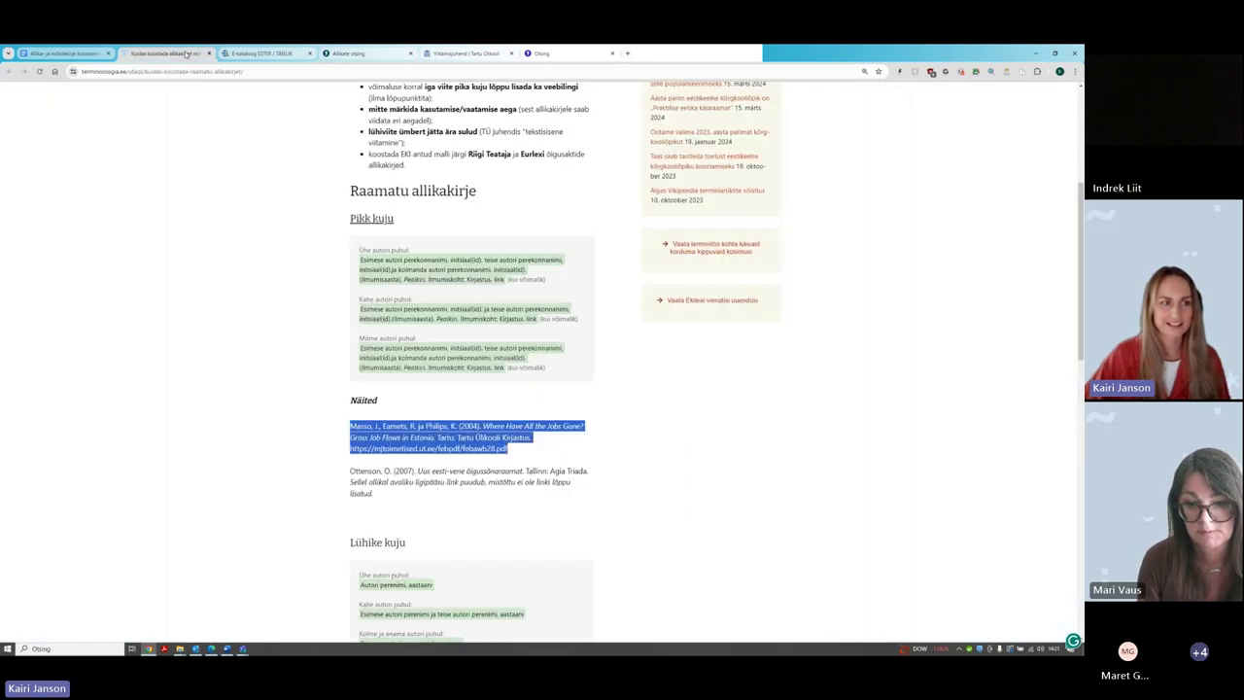
{"action": "left_click", "coordinate": [394, 426]}
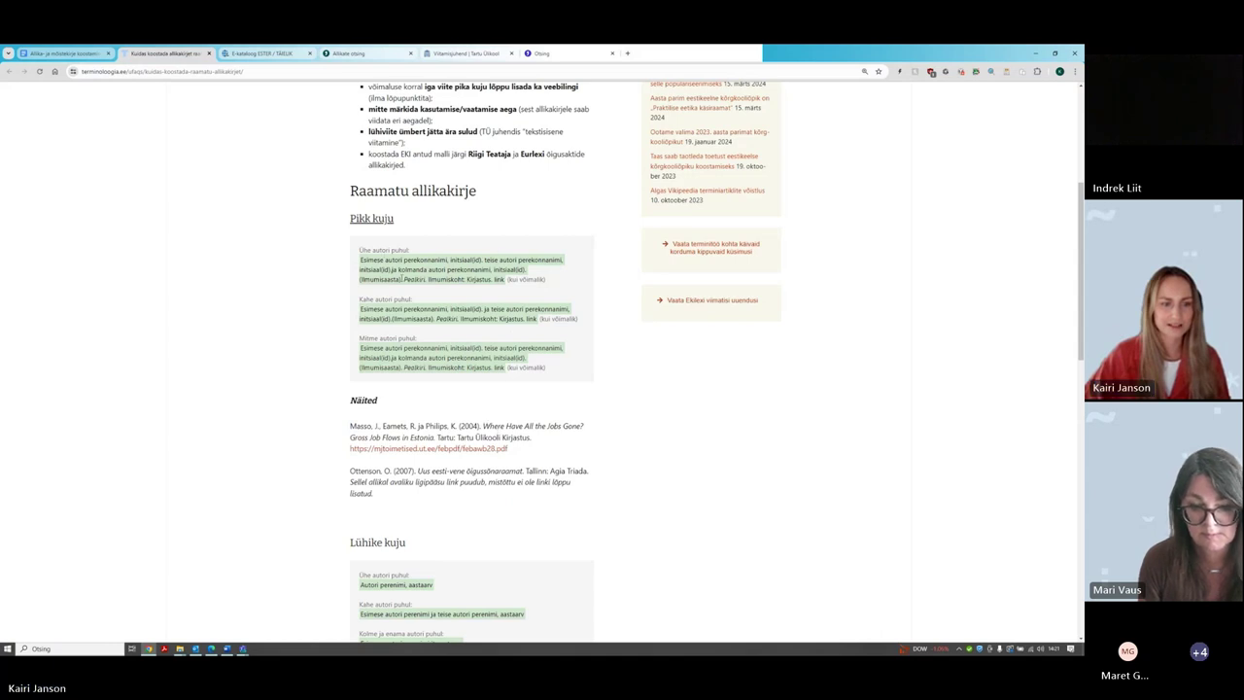
{"action": "left_click_drag", "start_coordinate": [402, 279], "coordinate": [426, 279]}
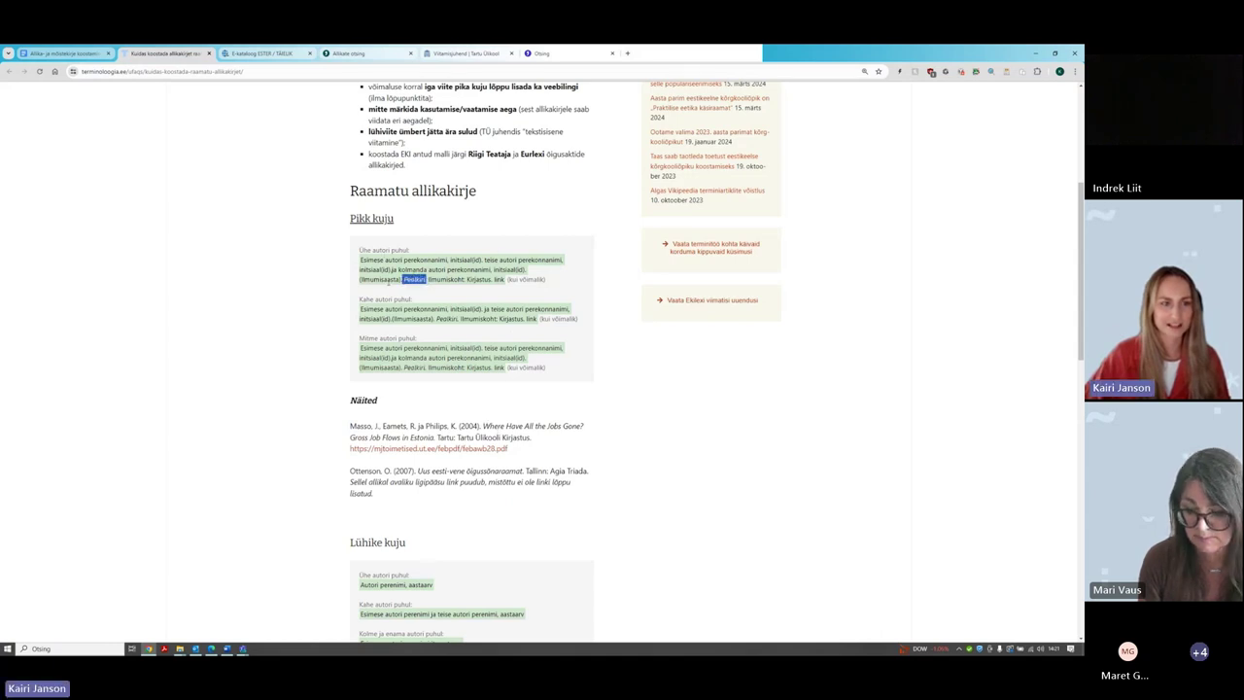
{"action": "left_click", "coordinate": [361, 53]}
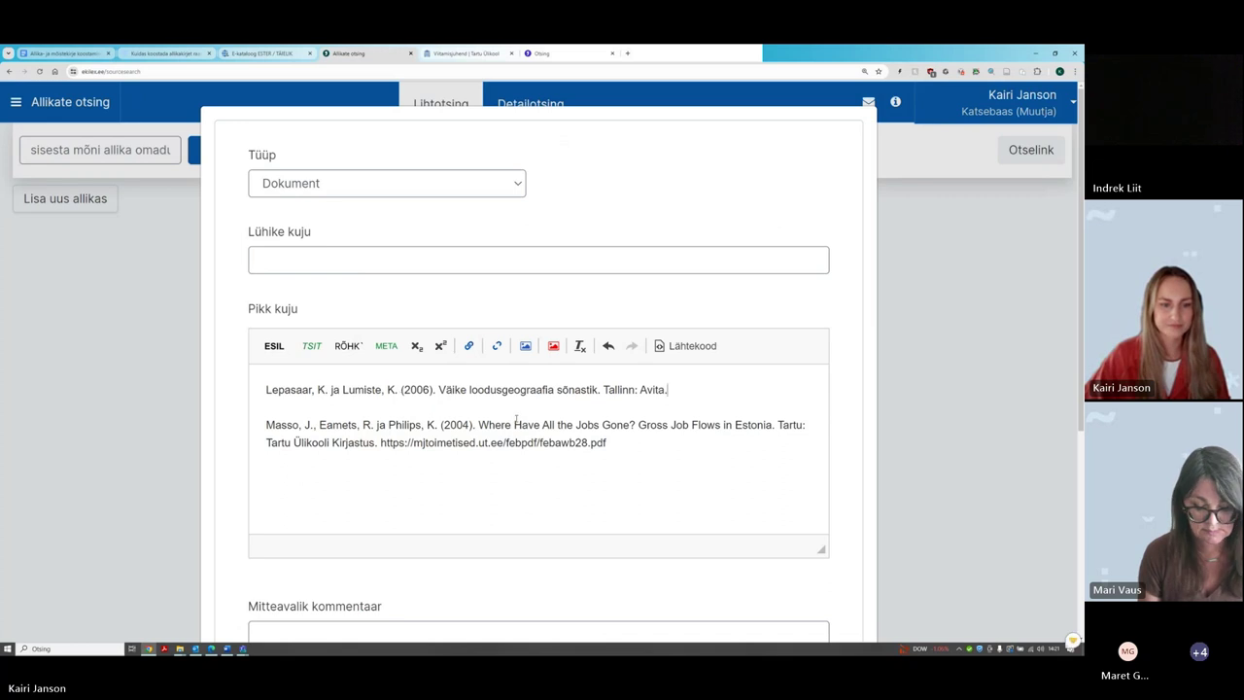
Italicise the book title in the Lepasaar long reference as a cited title
{"action": "left_click_drag", "start_coordinate": [438, 390], "coordinate": [599, 387]}
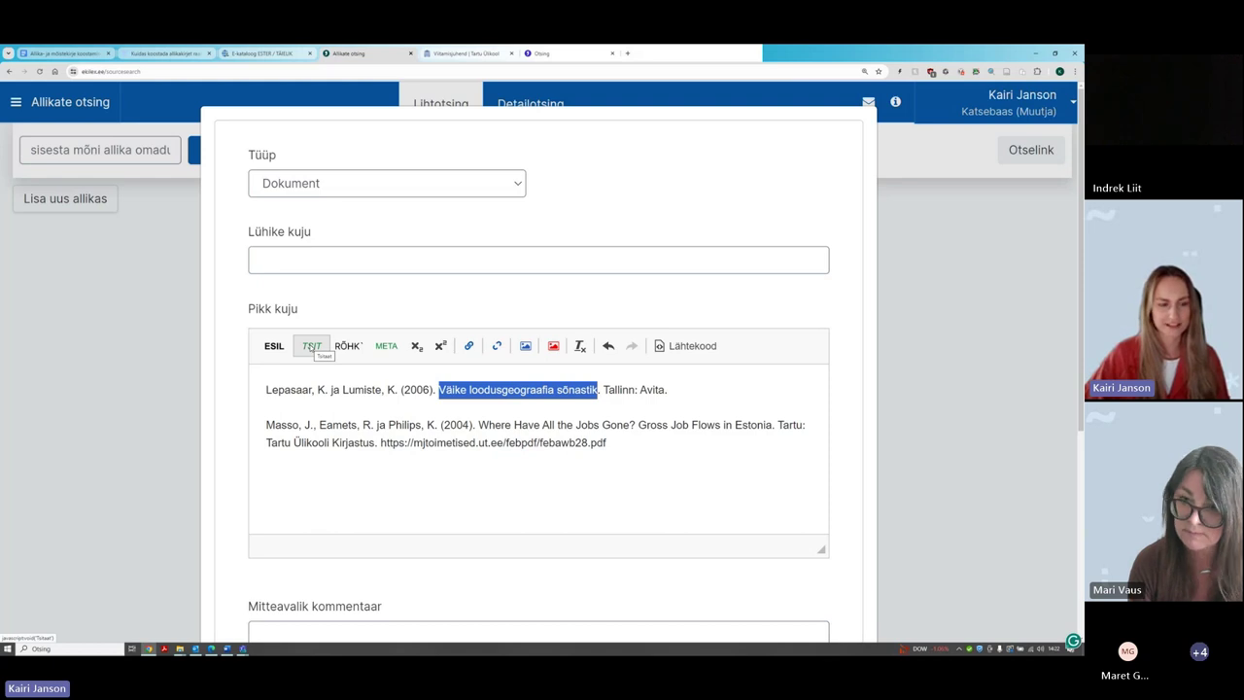
{"action": "left_click", "coordinate": [311, 347]}
{"action": "left_click", "coordinate": [463, 442]}
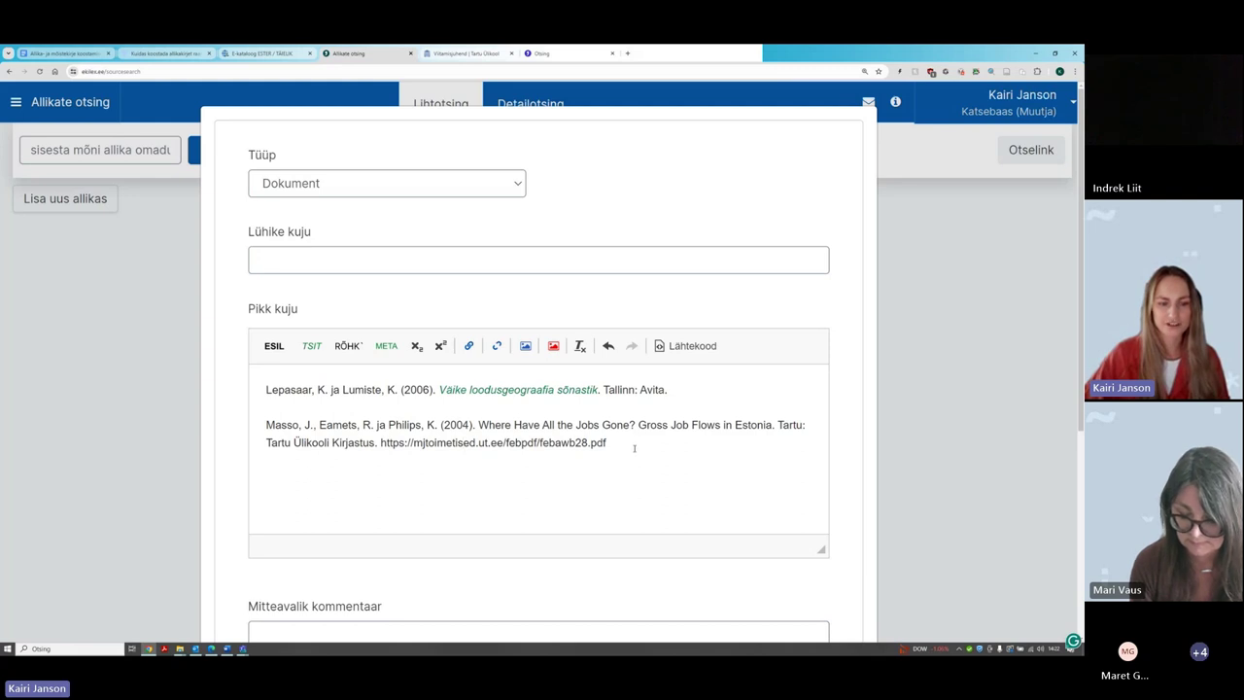
Delete the Masso example reference beneath the Lepasaar citation
{"action": "left_click_drag", "start_coordinate": [633, 448], "coordinate": [267, 407]}
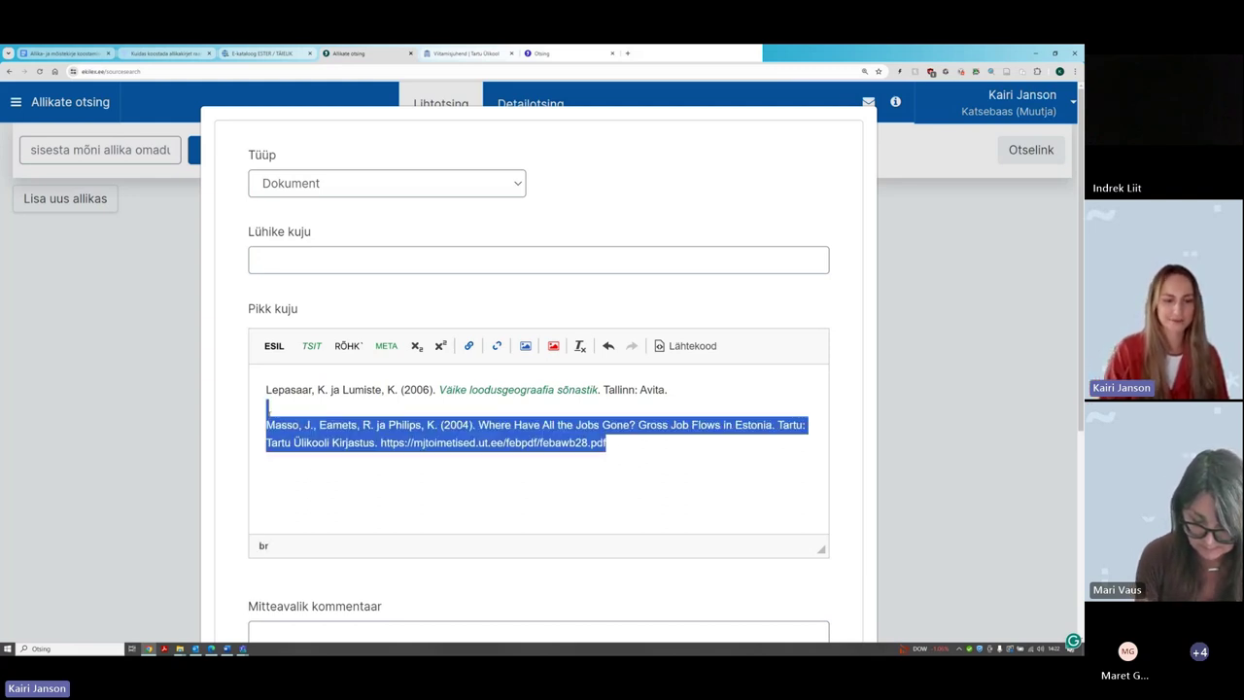
{"action": "key", "text": "BackSpace"}
{"action": "key", "text": "BackSpace"}
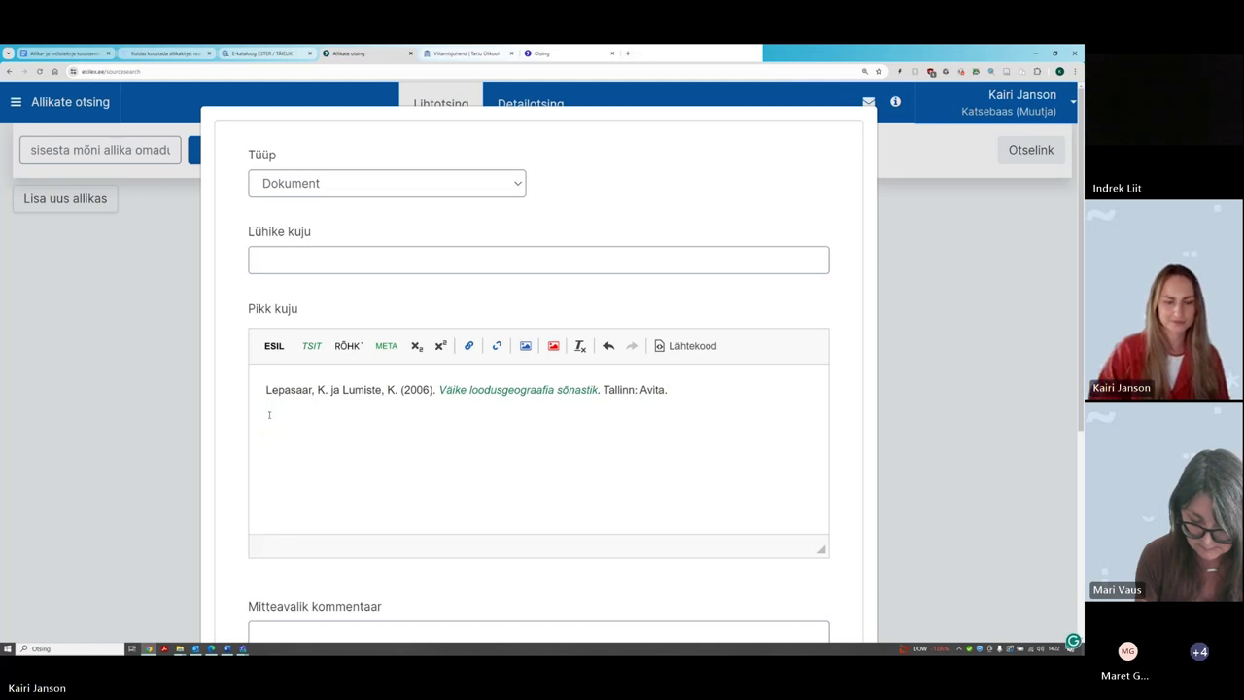
{"action": "left_click", "coordinate": [330, 416]}
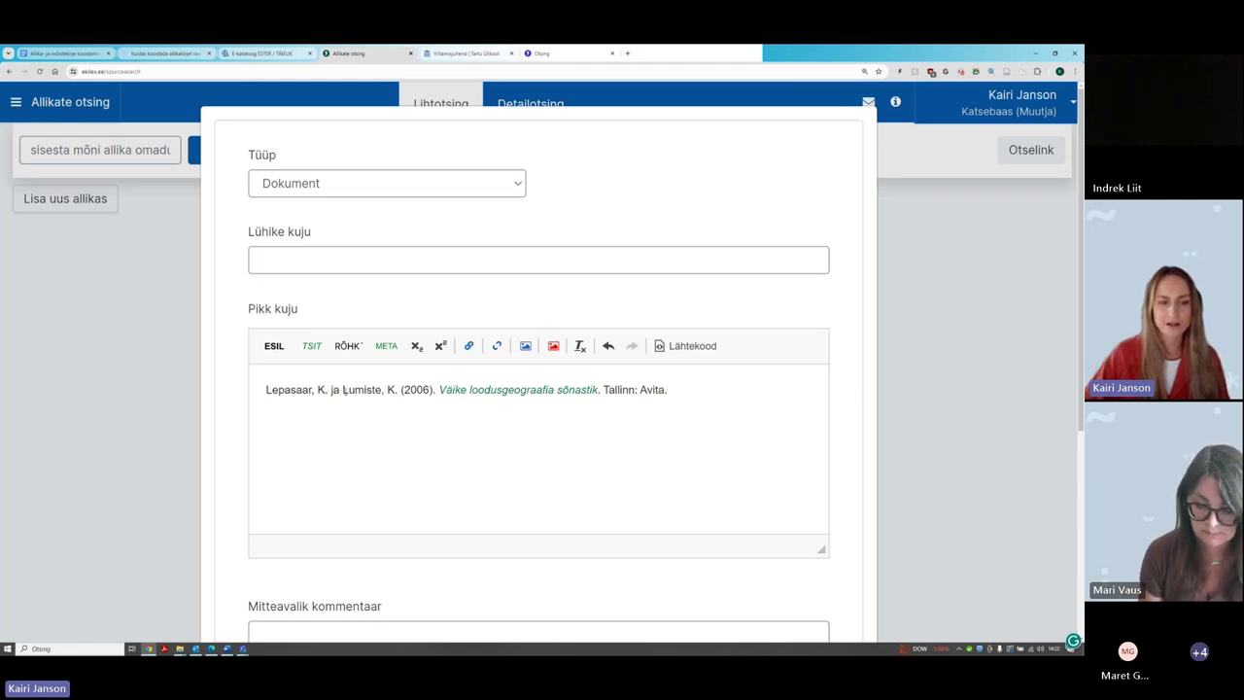
{"action": "left_click", "coordinate": [383, 390]}
{"action": "left_click", "coordinate": [282, 258]}
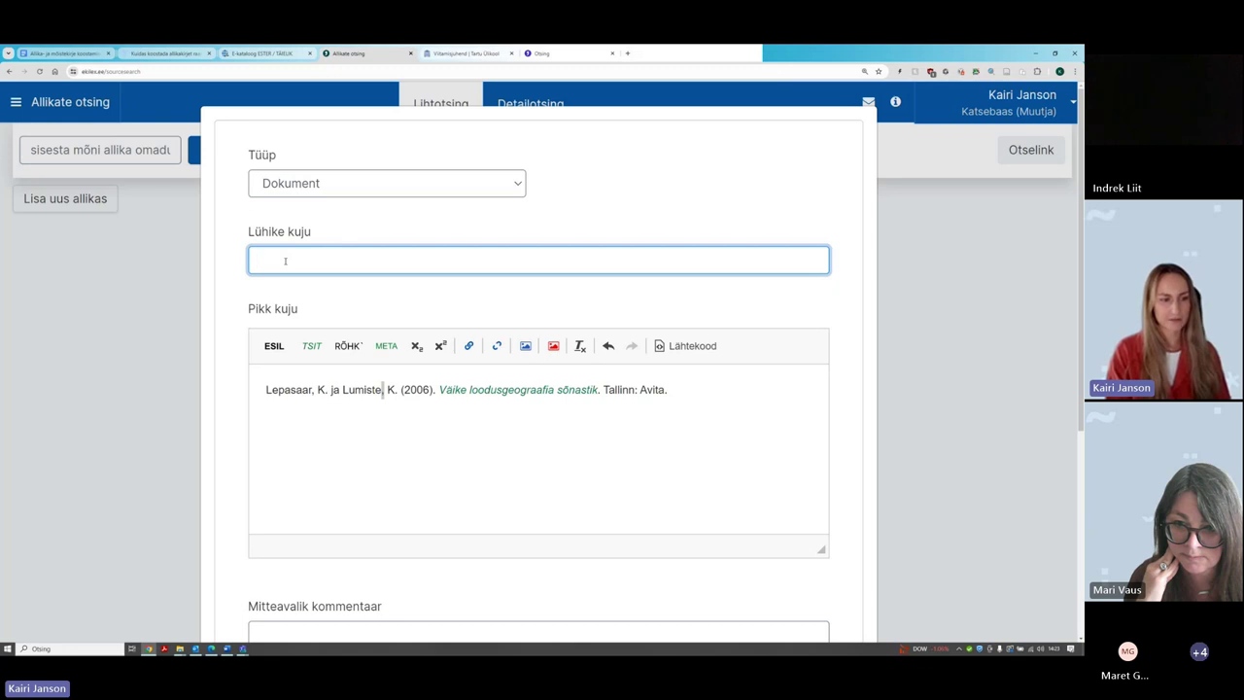
Enter 'Lepasaar ja Lumiste, 2006' as the short form, then return to the long citation after (2006)
{"action": "type", "text": "L"}
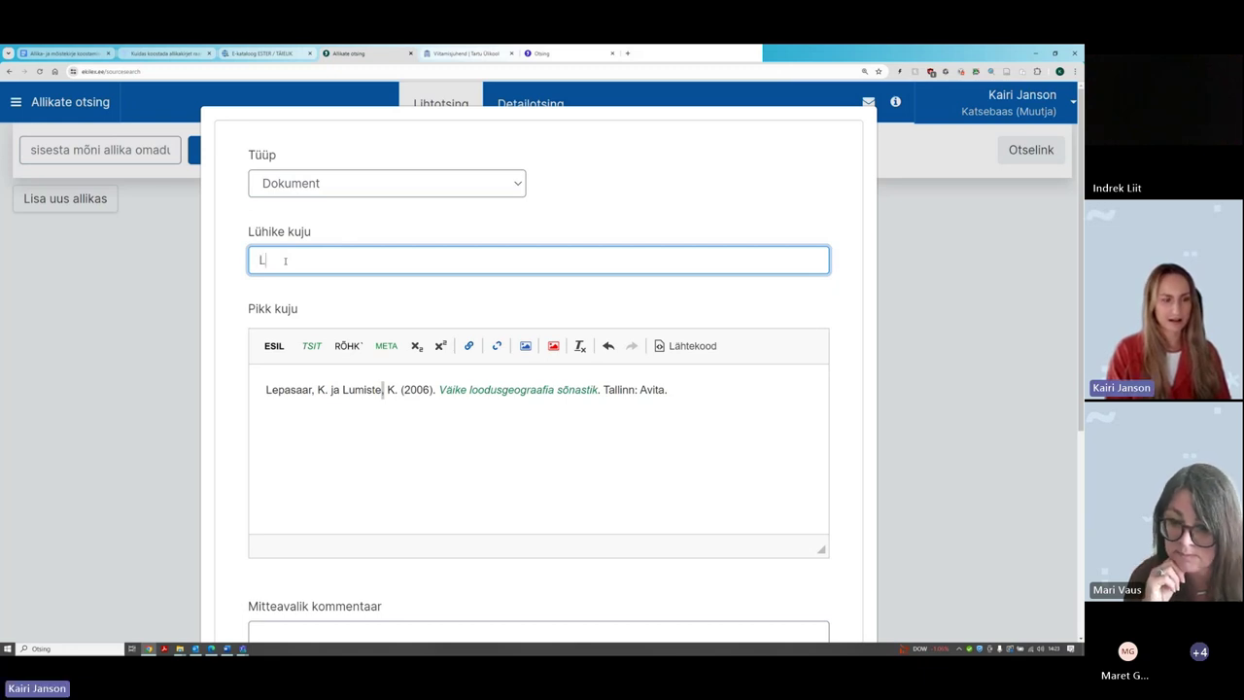
{"action": "type", "text": "epasaar ja L"}
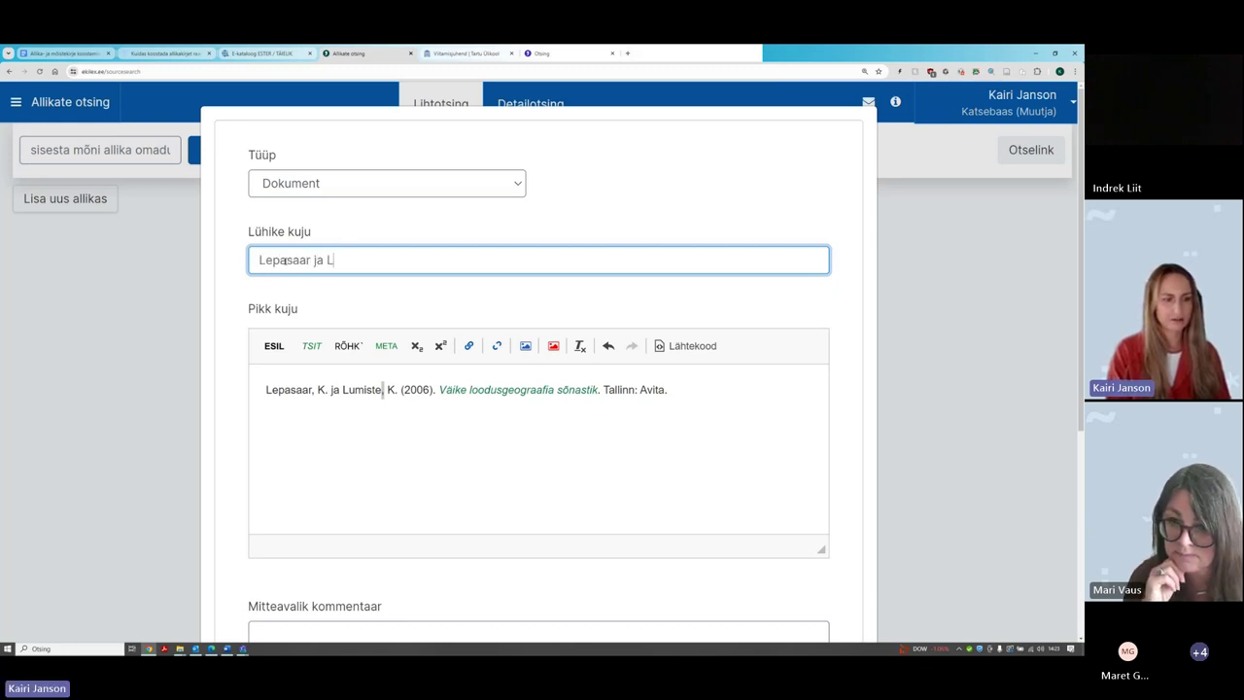
{"action": "type", "text": "umiste, "}
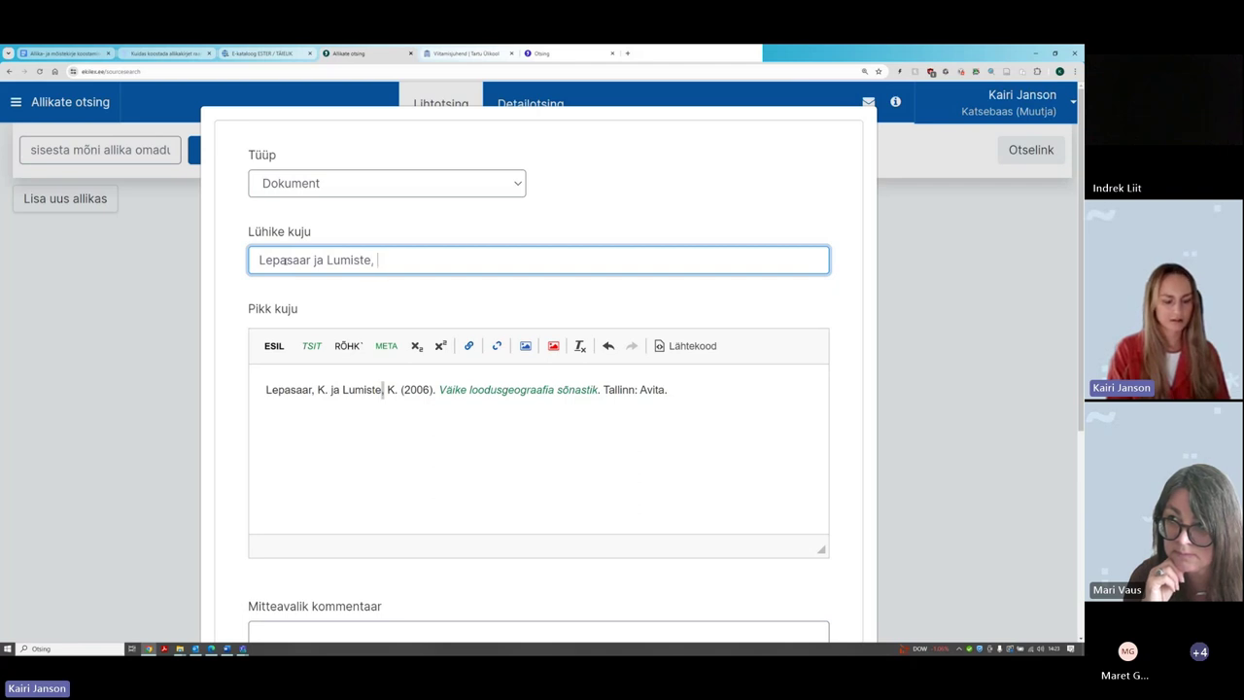
{"action": "type", "text": "2006"}
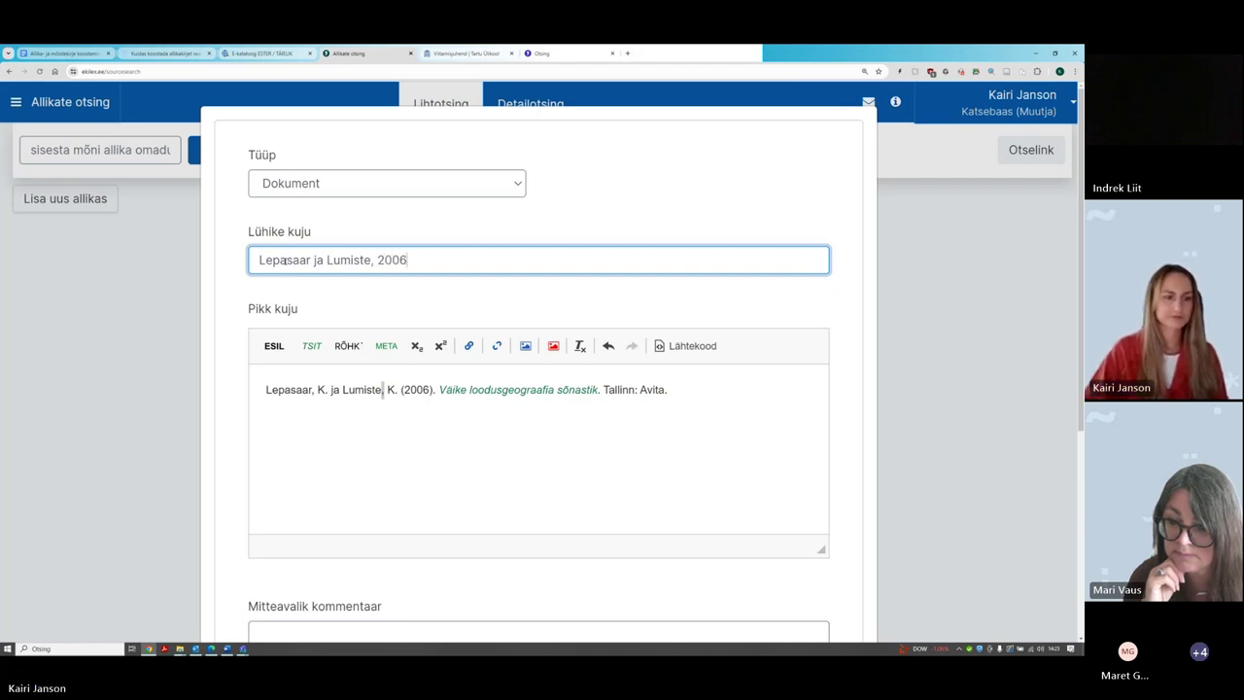
{"action": "left_click", "coordinate": [436, 389]}
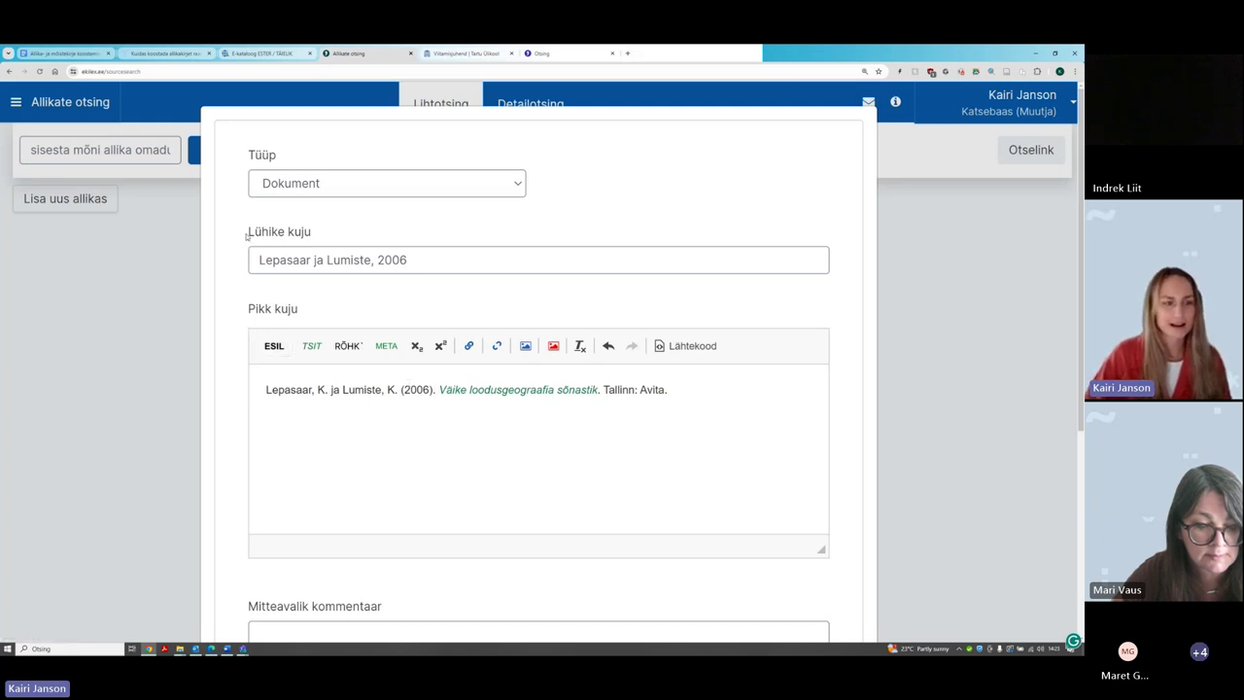
Save the new public Dokument source 'Lepasaar ja Lumiste, 2006' with both citation forms
{"action": "scroll", "coordinate": [252, 357], "scroll_direction": "down", "scroll_amount": 3}
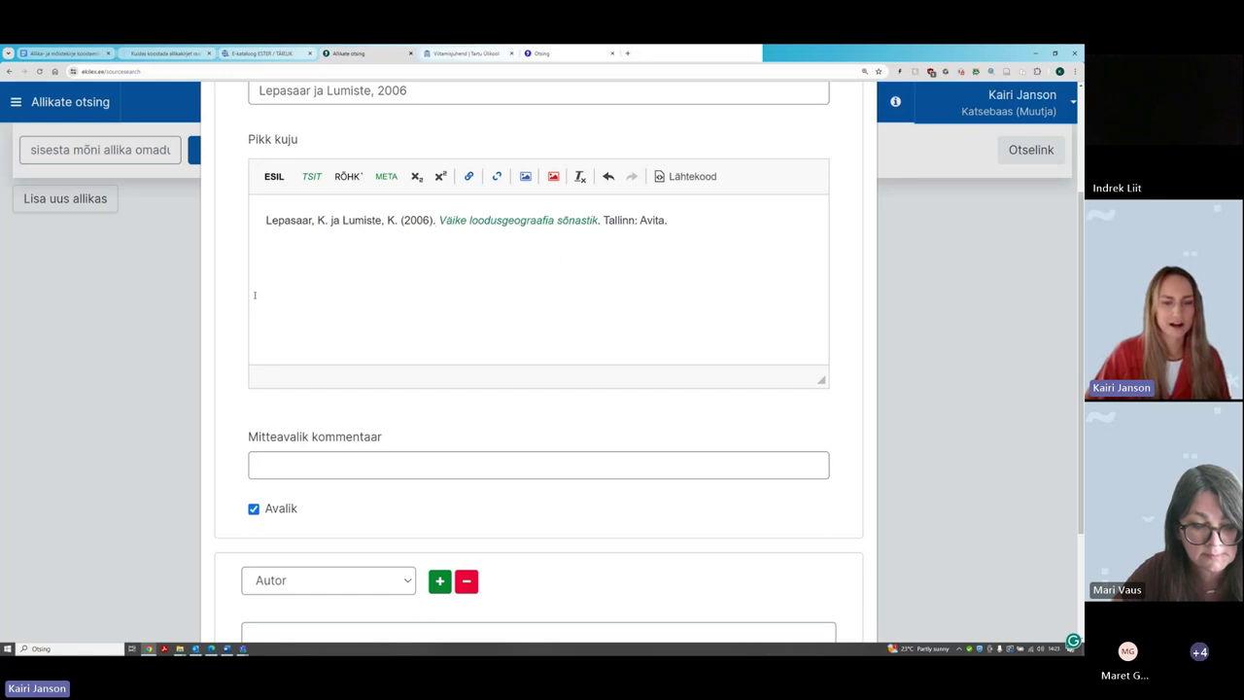
{"action": "scroll", "coordinate": [253, 310], "scroll_direction": "down", "scroll_amount": 3}
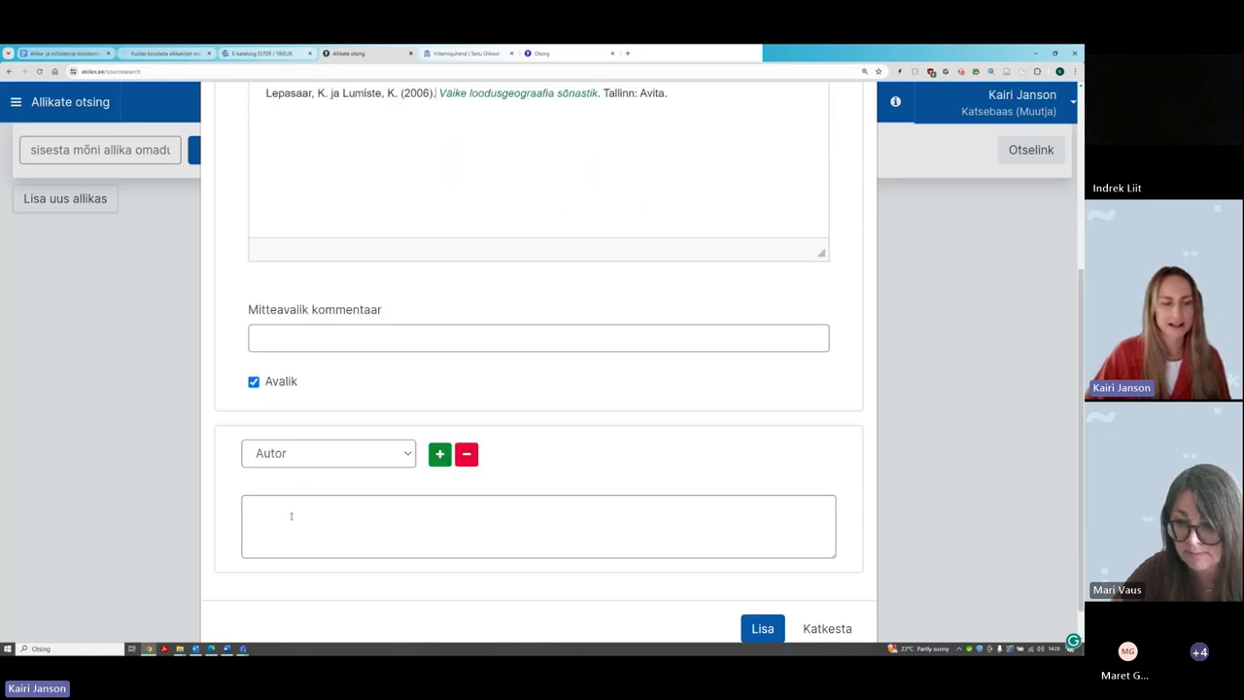
{"action": "scroll", "coordinate": [531, 360], "scroll_direction": "up", "scroll_amount": 5}
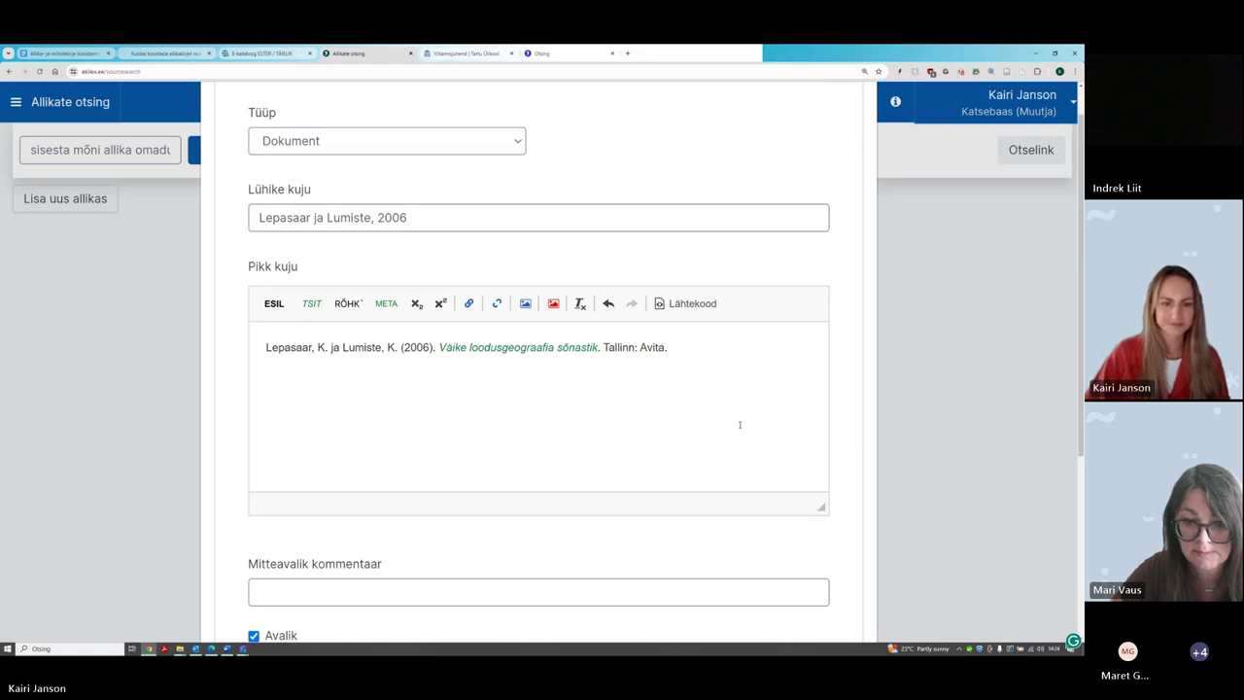
{"action": "scroll", "coordinate": [748, 420], "scroll_direction": "down", "scroll_amount": 3}
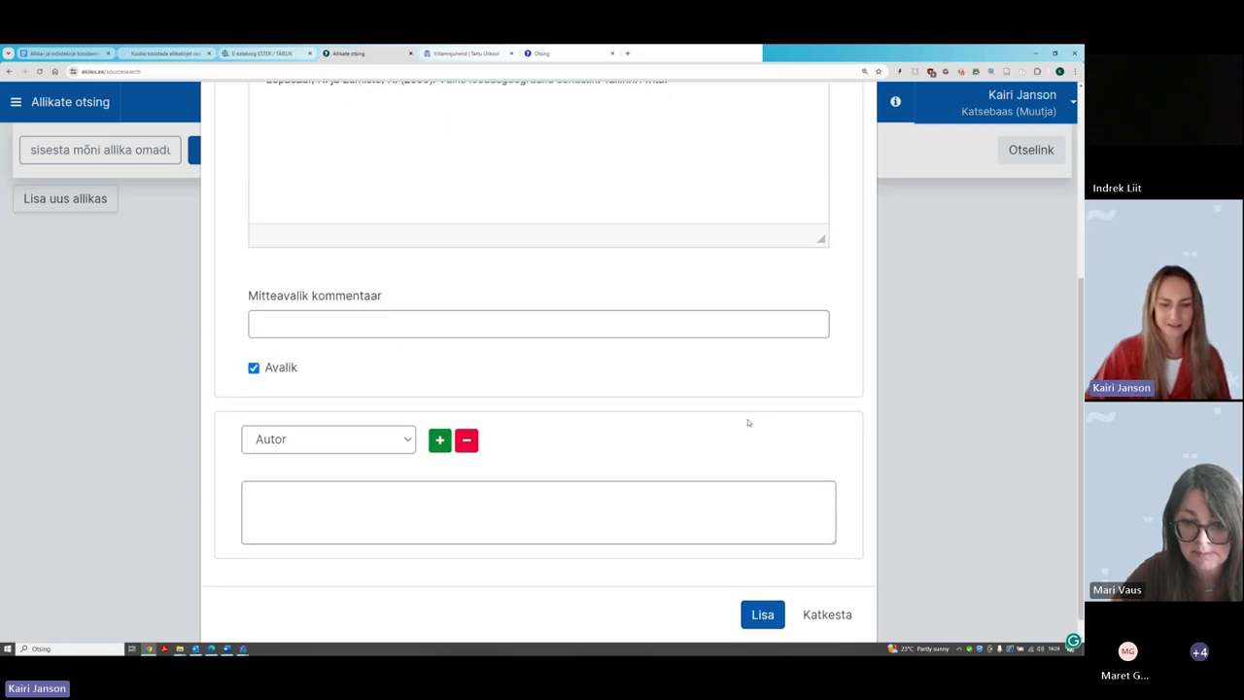
{"action": "left_click", "coordinate": [756, 590]}
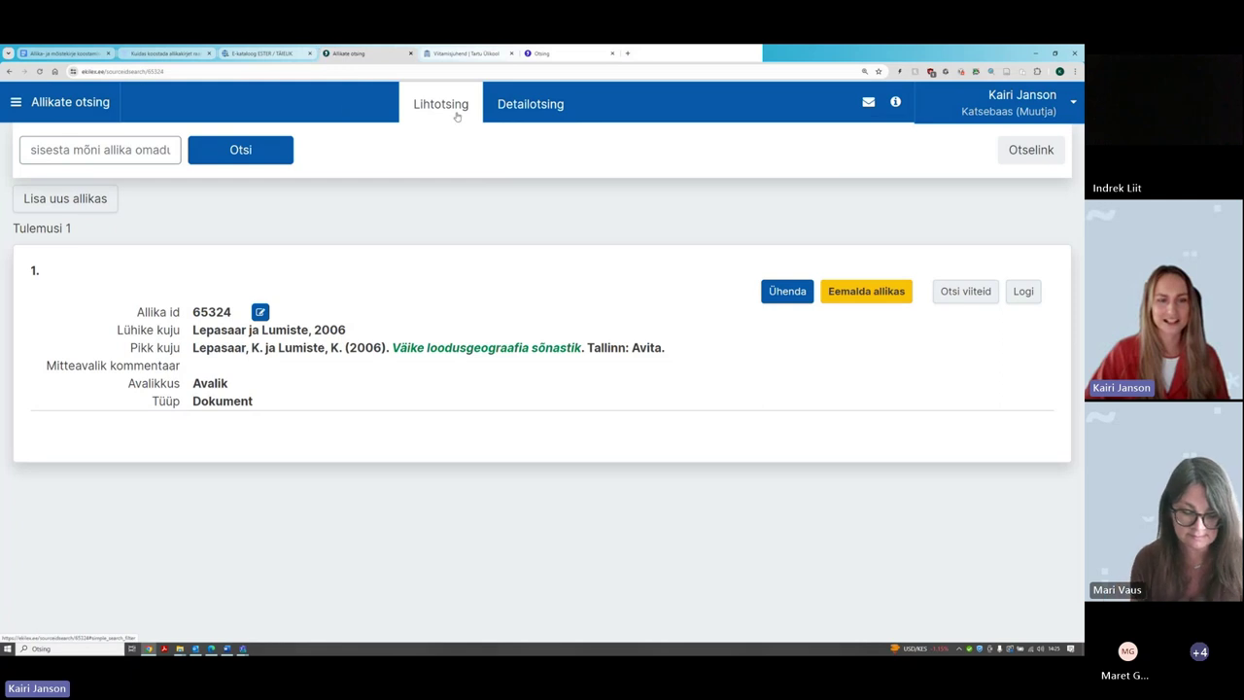
Run a detailed source search for looja 'on' the current user's name, returning 97 sources
{"action": "left_click", "coordinate": [524, 108]}
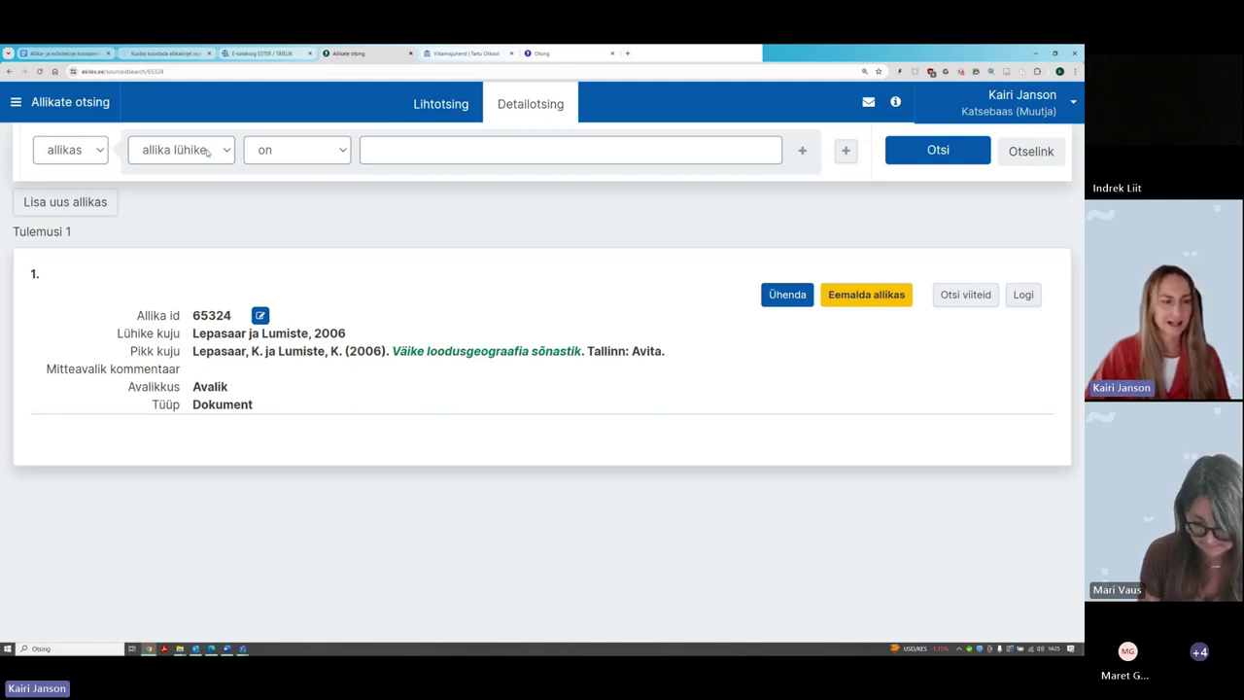
{"action": "left_click", "coordinate": [208, 148]}
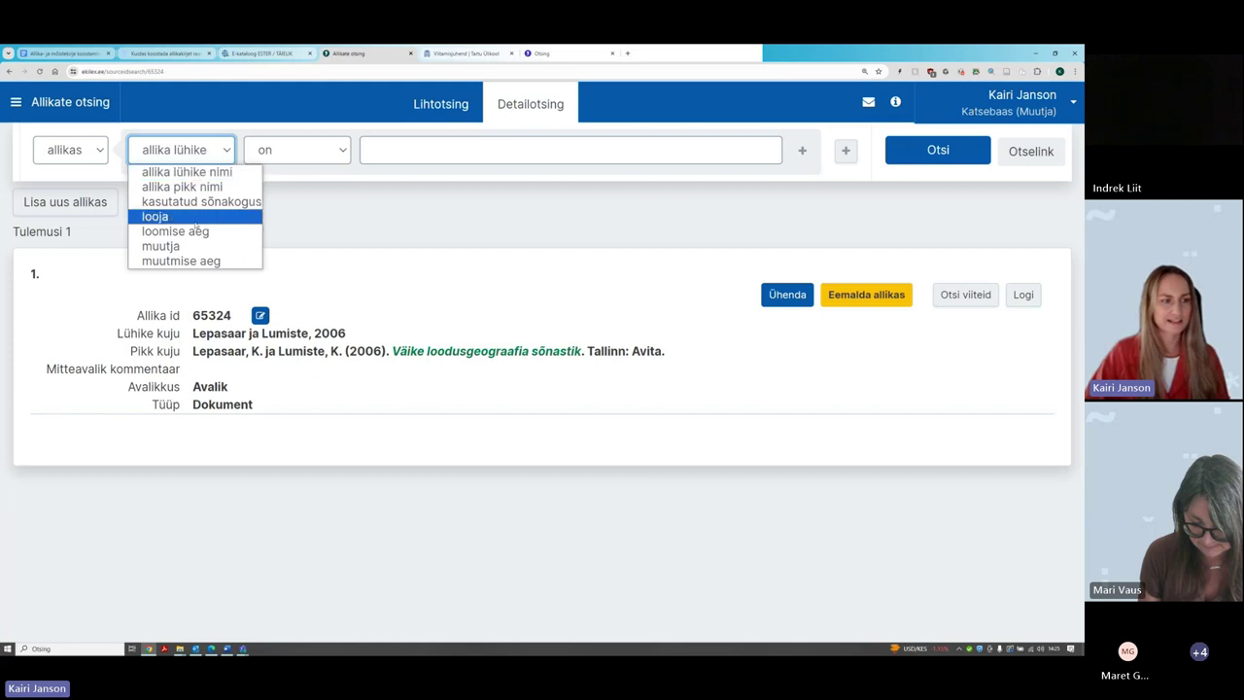
{"action": "left_click", "coordinate": [195, 217]}
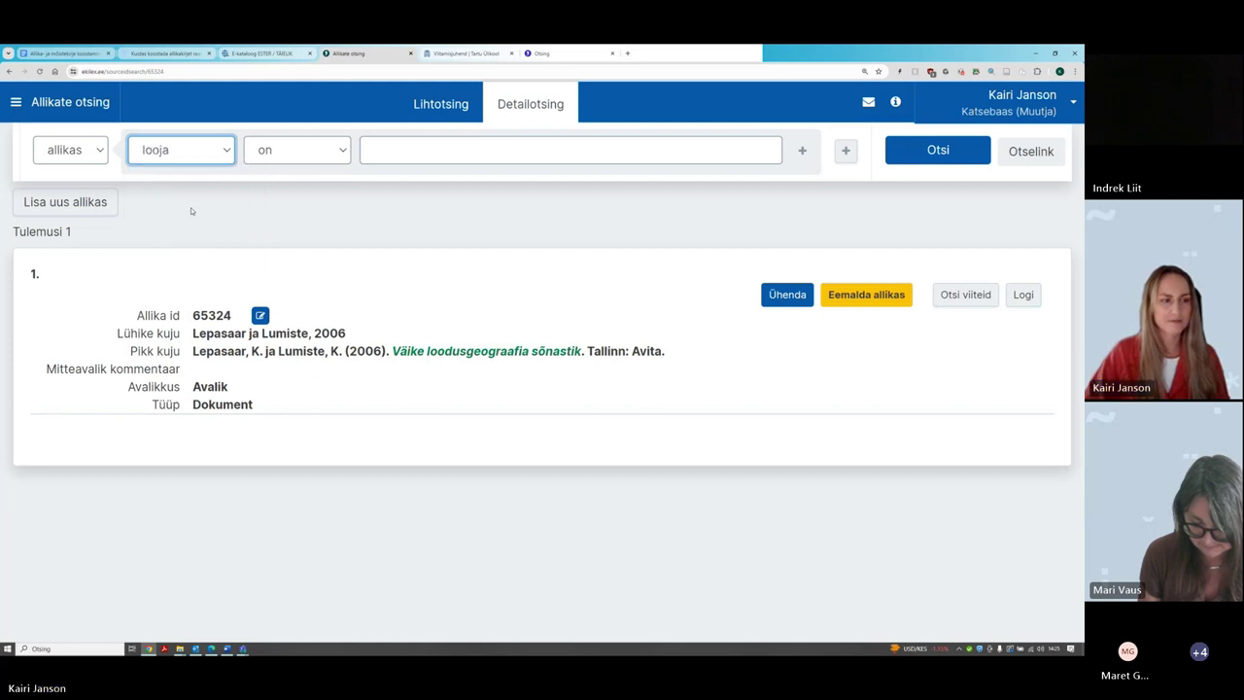
{"action": "left_click", "coordinate": [296, 151]}
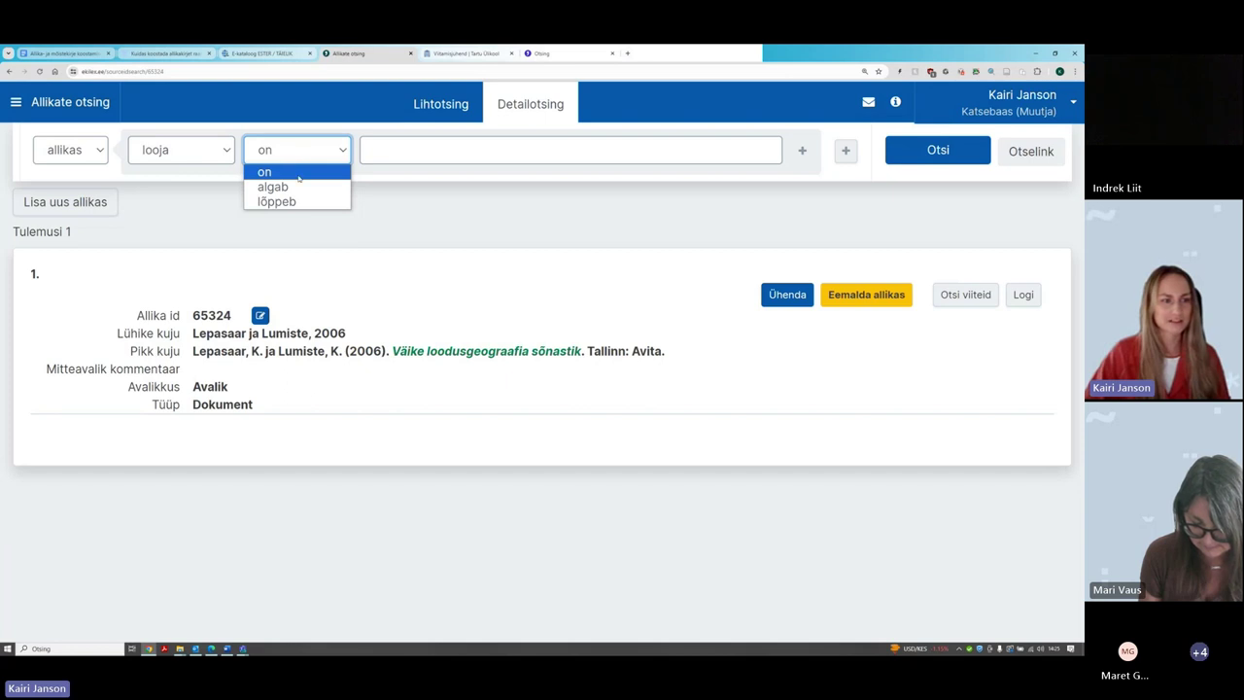
{"action": "left_click", "coordinate": [299, 175]}
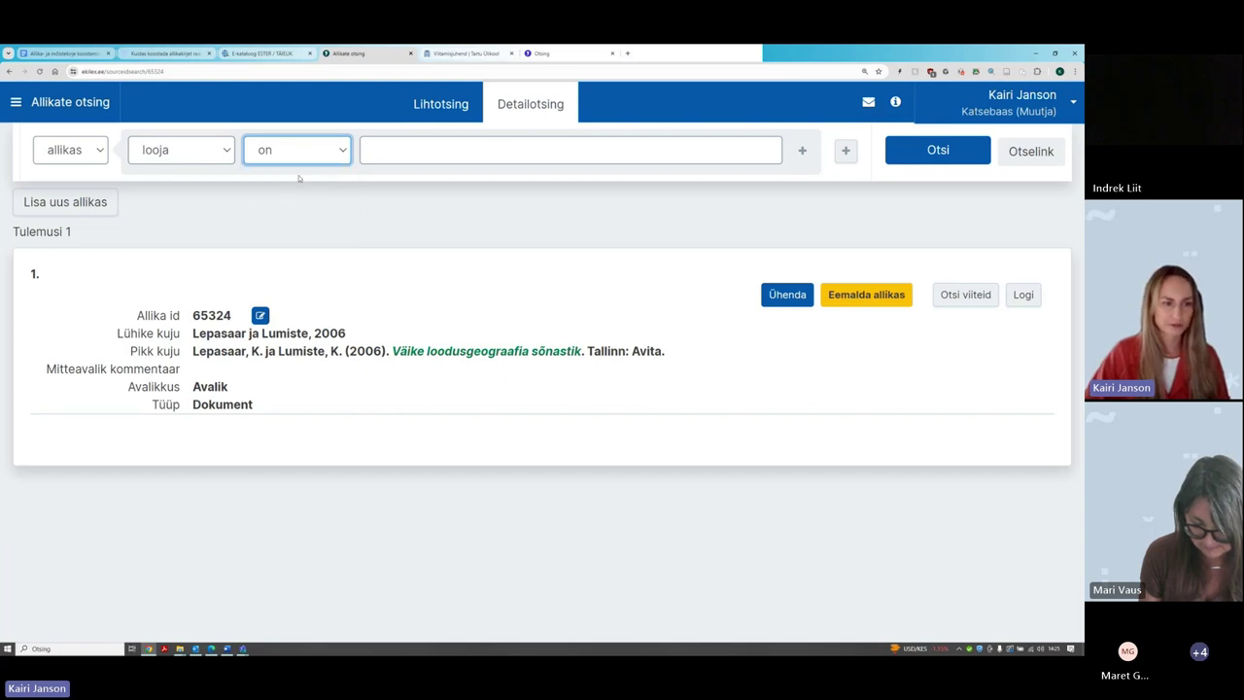
{"action": "left_click", "coordinate": [452, 151]}
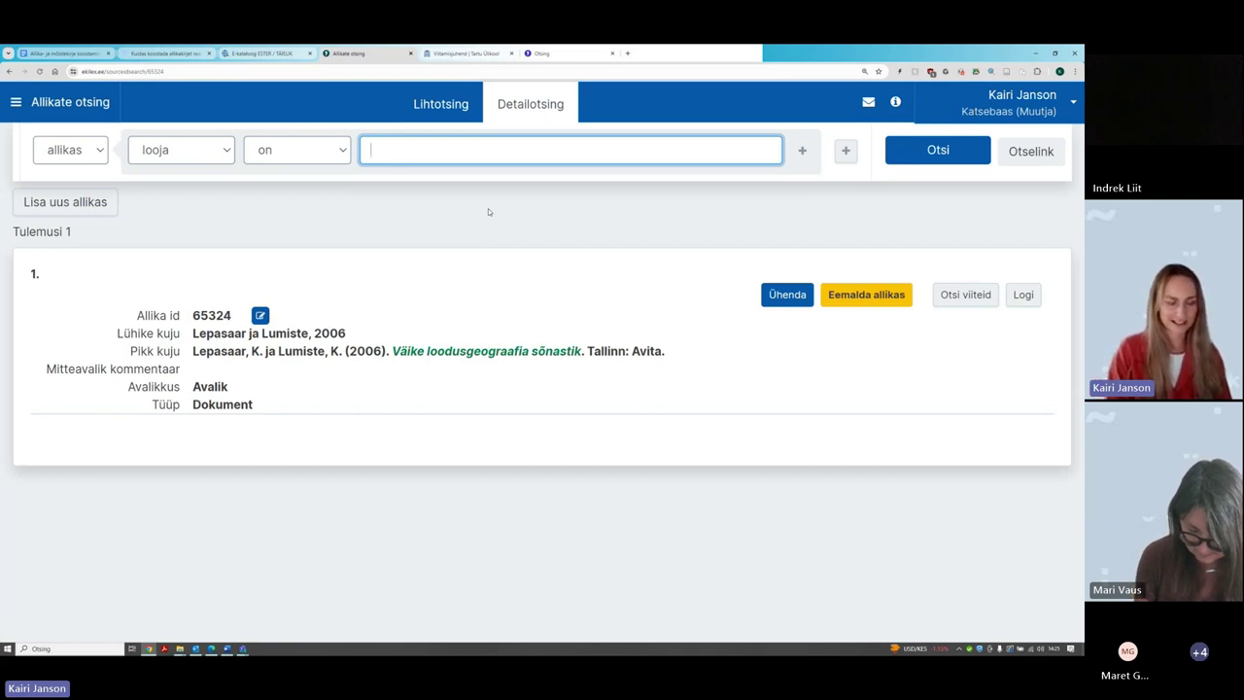
{"action": "type", "text": "kairi janson"}
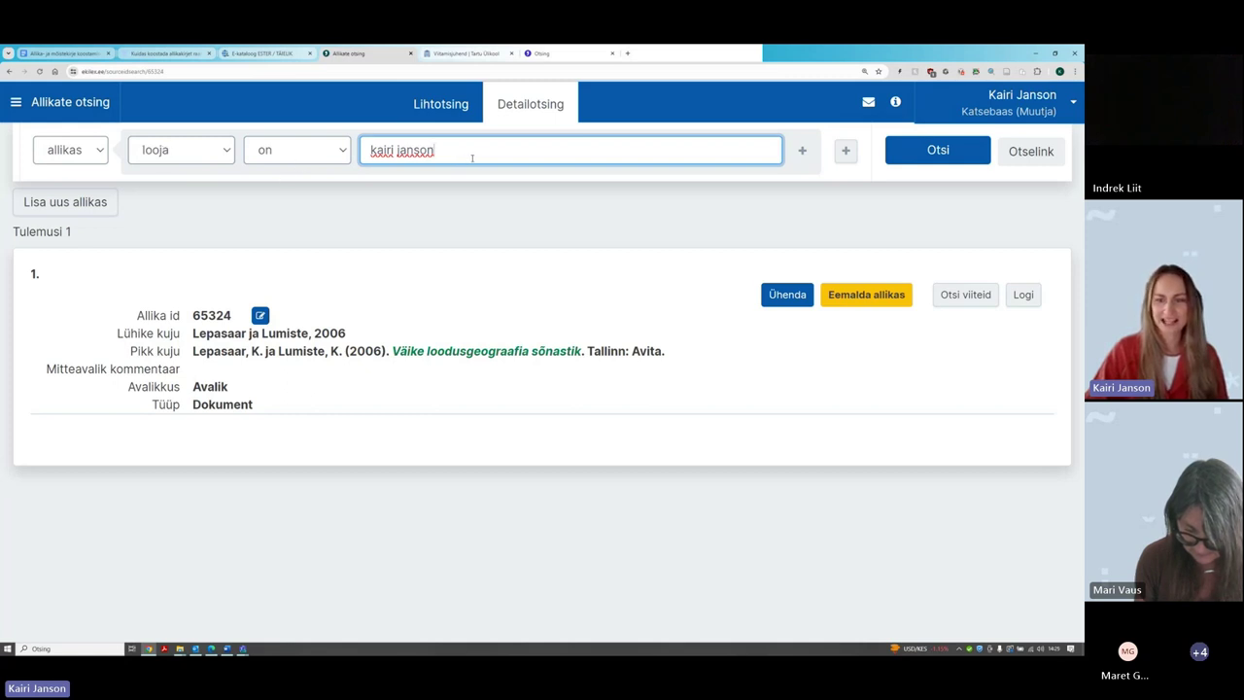
{"action": "left_click", "coordinate": [963, 158]}
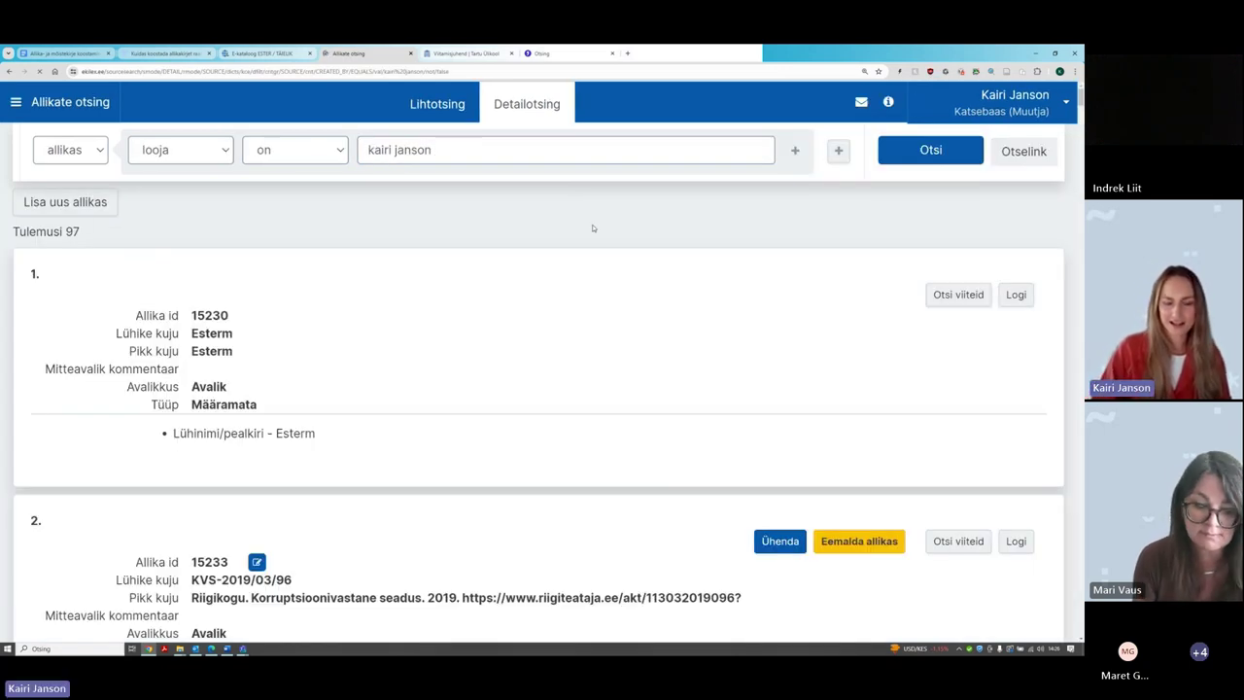
Browse the creator-filtered source results, then go to the Tartu Ülikool citation guide
{"action": "scroll", "coordinate": [588, 243], "scroll_direction": "down", "scroll_amount": 5}
{"action": "scroll", "coordinate": [567, 332], "scroll_direction": "down", "scroll_amount": 5}
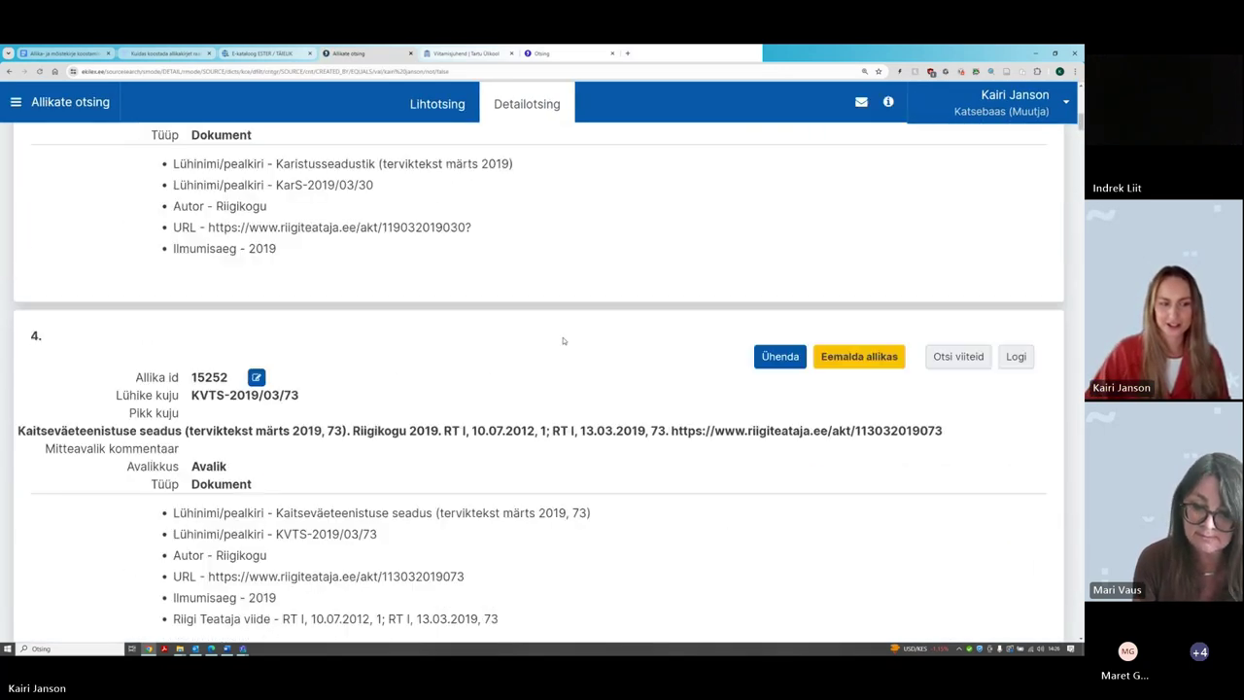
{"action": "scroll", "coordinate": [563, 340], "scroll_direction": "down", "scroll_amount": 2}
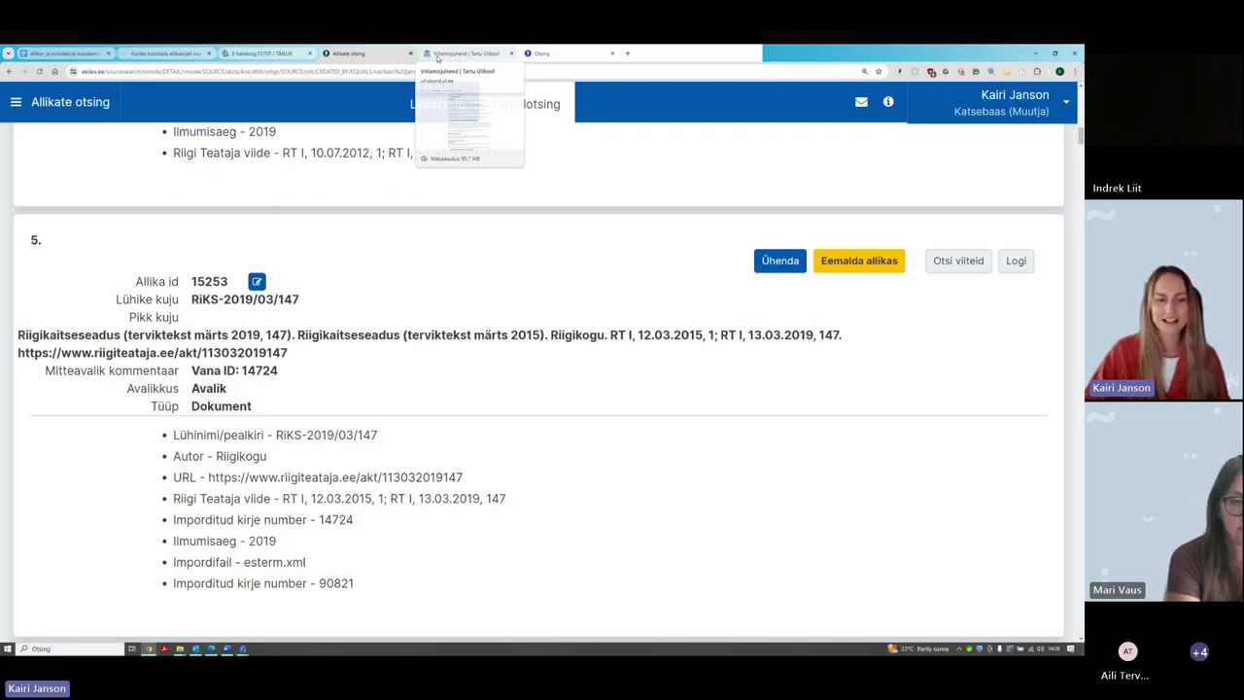
{"action": "left_click", "coordinate": [437, 58]}
Find the mentions of 'autorit' in the Tartu Ülikool citation guide
{"action": "scroll", "coordinate": [273, 384], "scroll_direction": "down", "scroll_amount": 1}
{"action": "scroll", "coordinate": [306, 358], "scroll_direction": "down", "scroll_amount": 1}
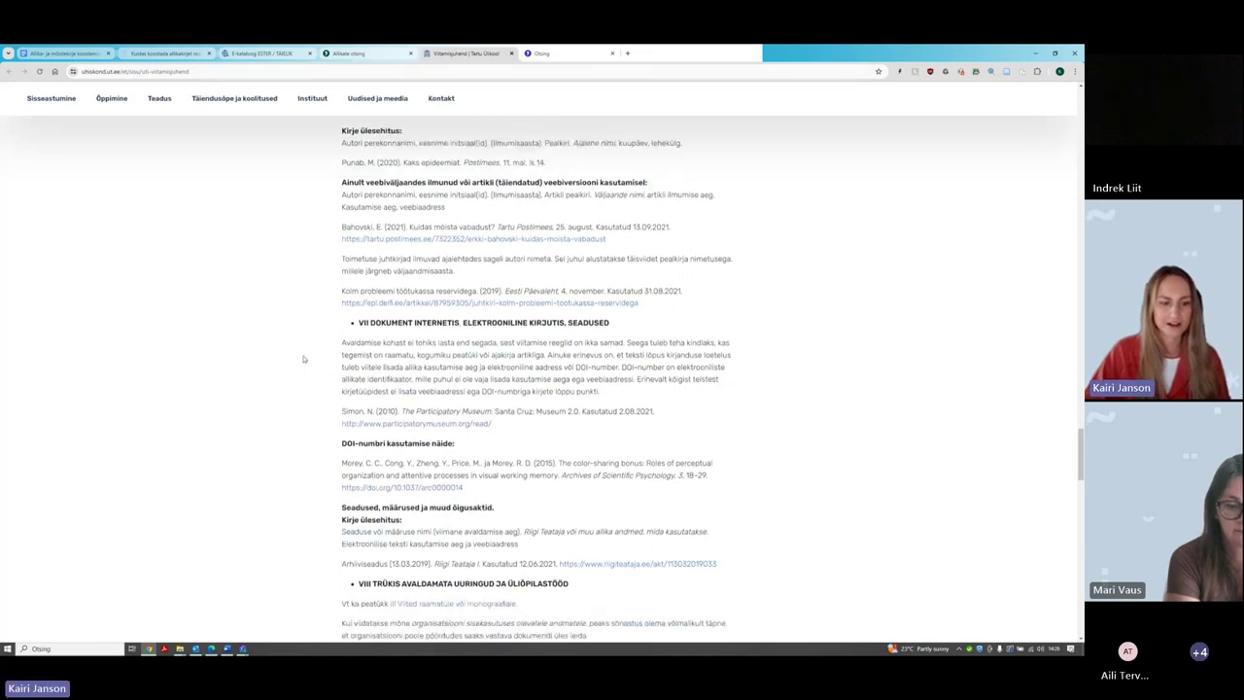
{"action": "scroll", "coordinate": [311, 340], "scroll_direction": "down", "scroll_amount": 2}
{"action": "scroll", "coordinate": [367, 379], "scroll_direction": "down", "scroll_amount": 2}
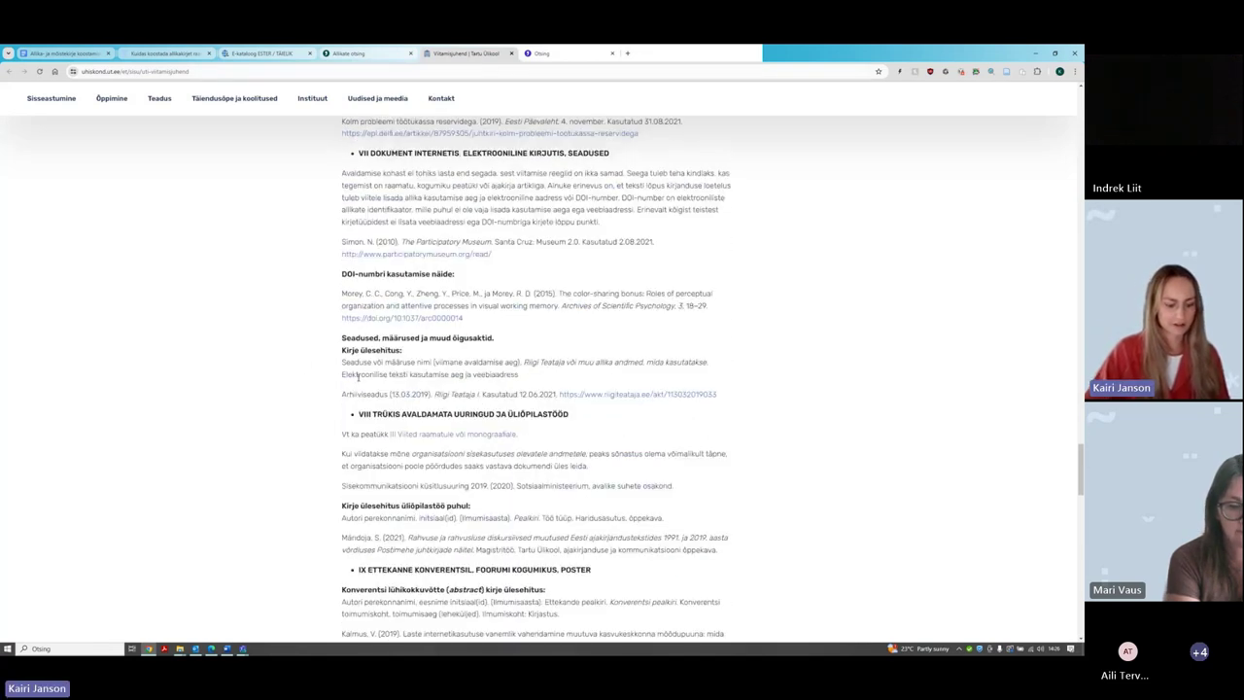
{"action": "key", "text": "ctrl+f"}
{"action": "type", "text": "autorit"}
{"action": "key", "text": "Return"}
{"action": "key", "text": "Return"}
{"action": "key", "text": "Return"}
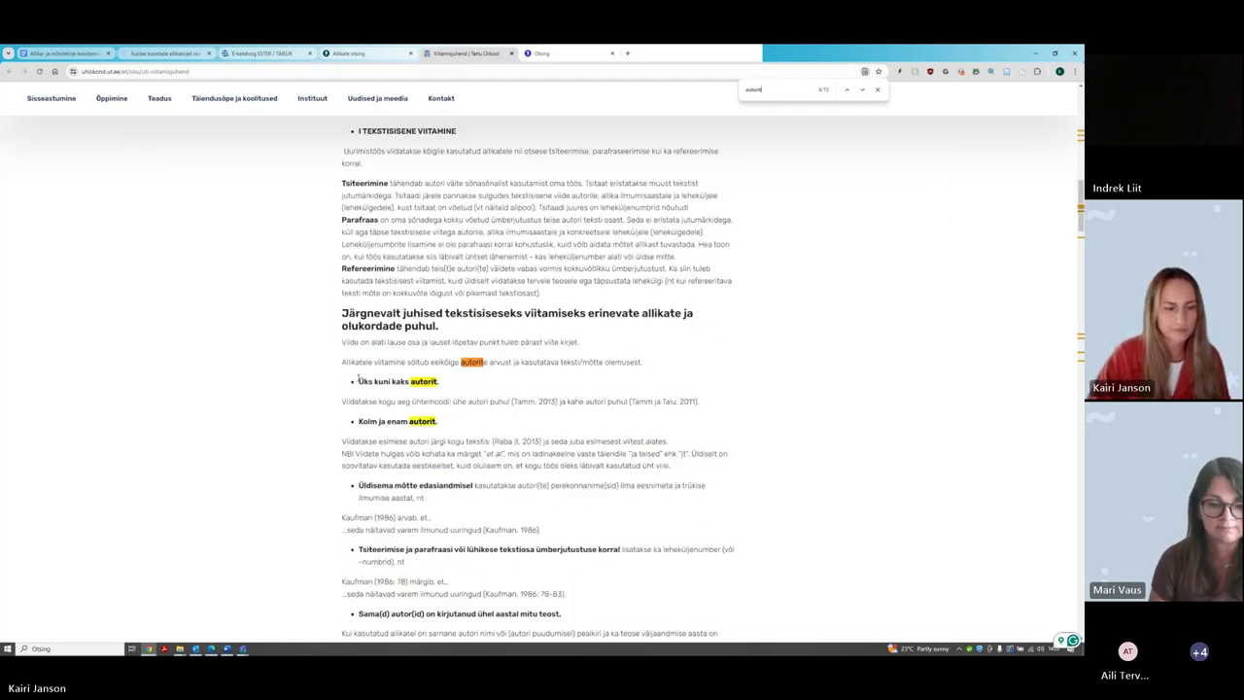
Bring up the 'II Viited kirjanduse loetelus' rules for listing varying numbers of authors
{"action": "scroll", "coordinate": [358, 379], "scroll_direction": "down", "scroll_amount": 2}
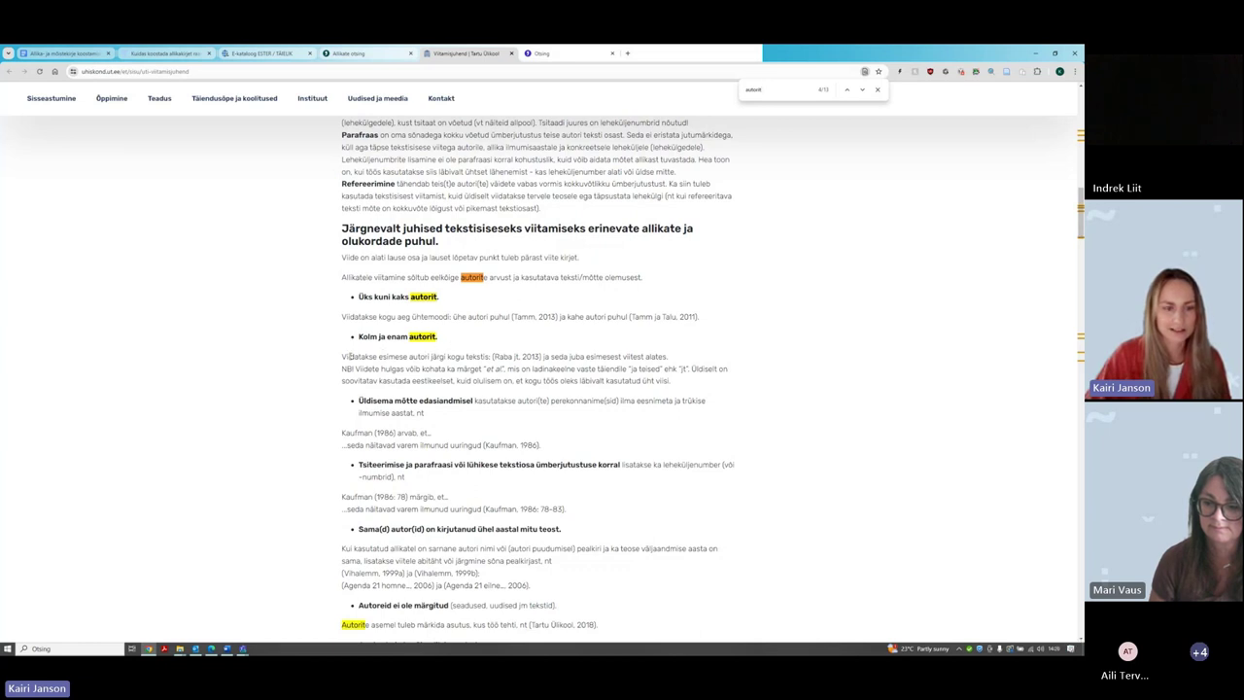
{"action": "scroll", "coordinate": [455, 309], "scroll_direction": "down", "scroll_amount": 3}
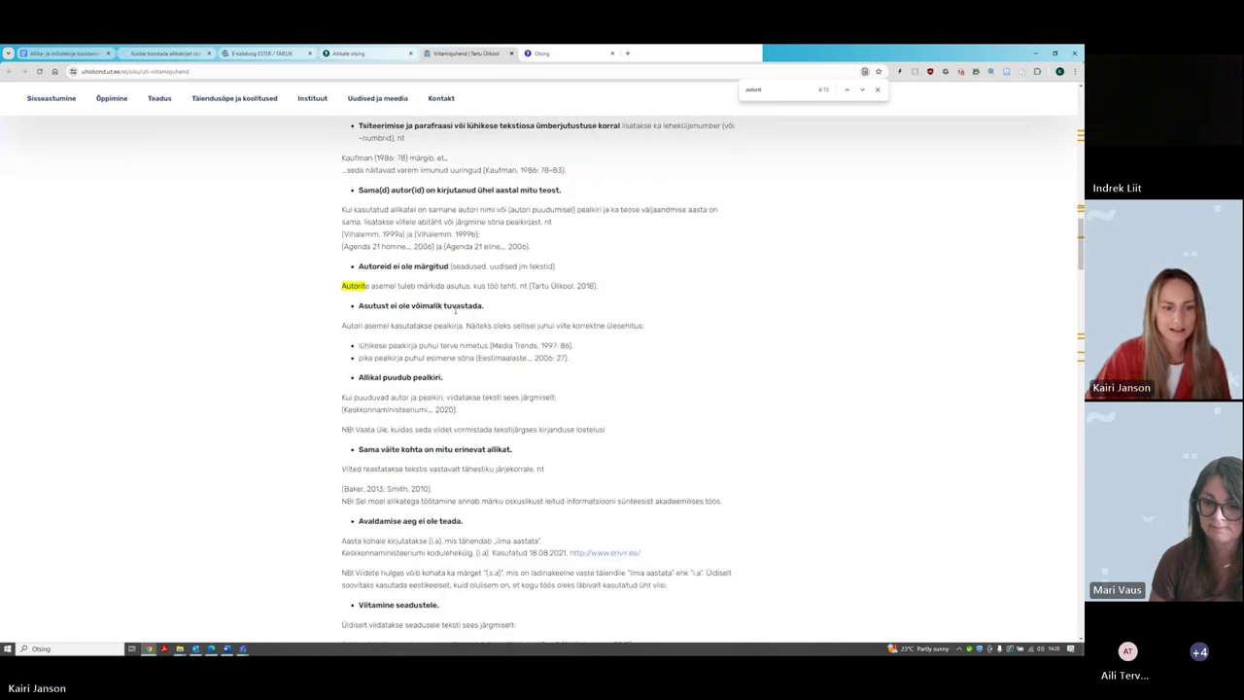
{"action": "scroll", "coordinate": [455, 309], "scroll_direction": "up", "scroll_amount": 3}
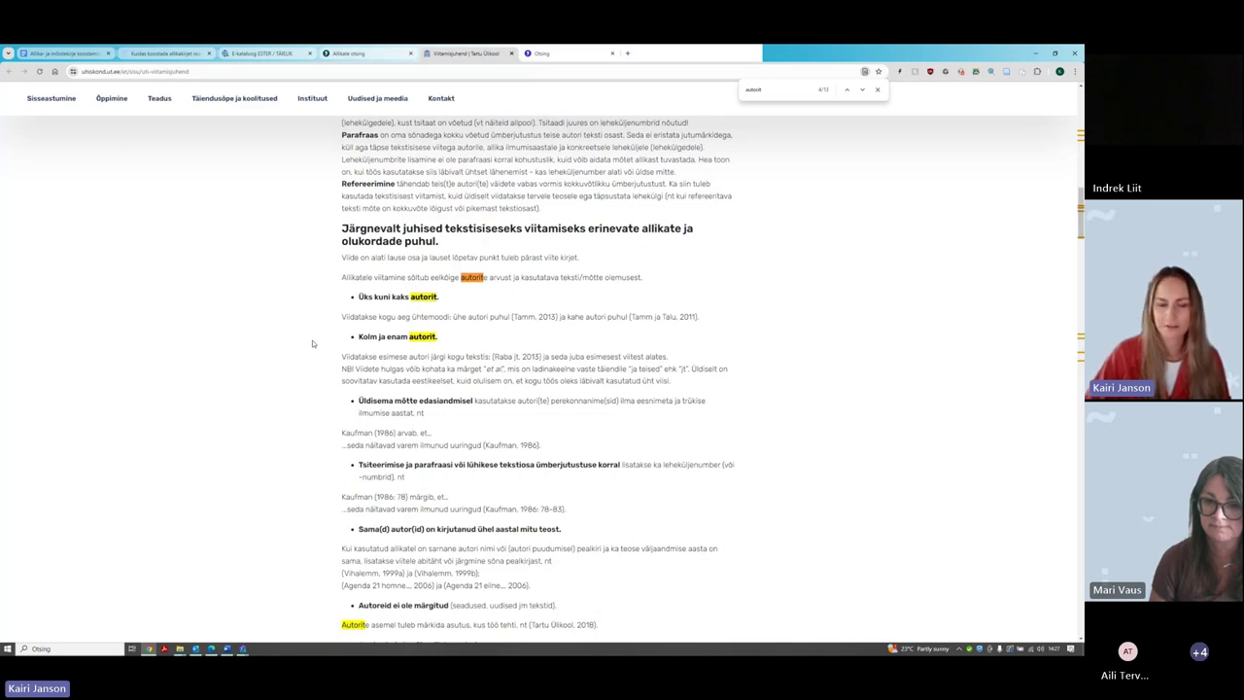
{"action": "scroll", "coordinate": [340, 330], "scroll_direction": "down", "scroll_amount": 4}
{"action": "scroll", "coordinate": [690, 344], "scroll_direction": "down", "scroll_amount": 4}
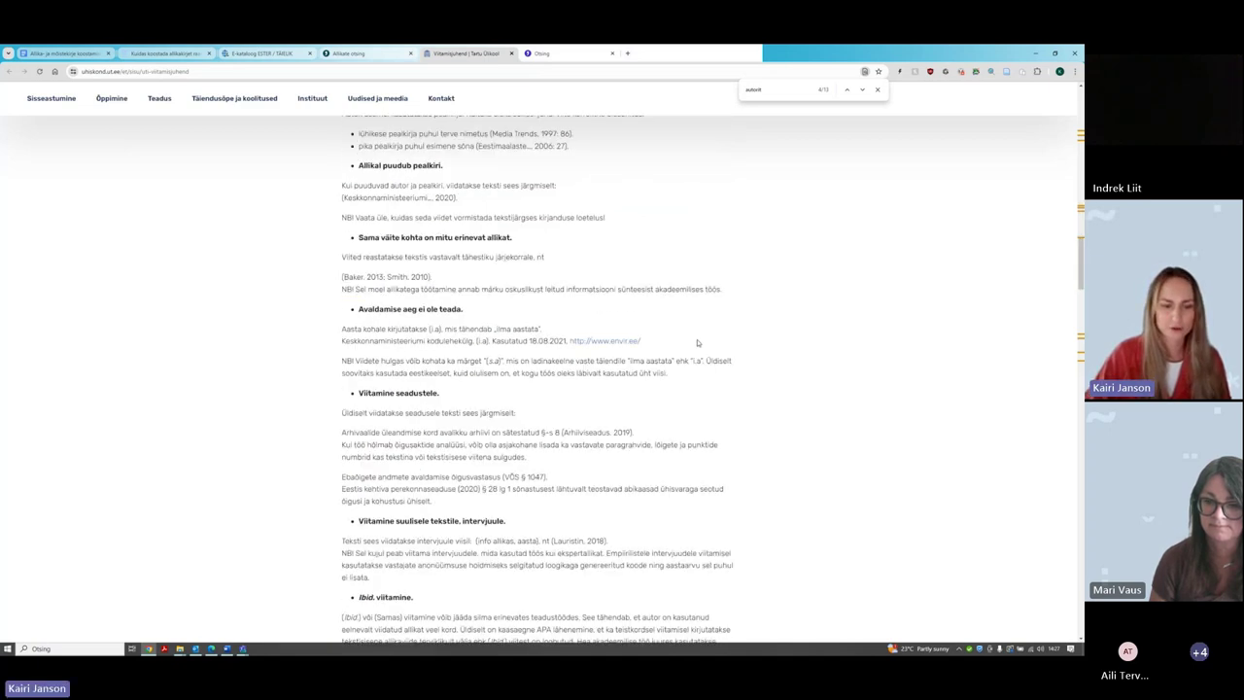
{"action": "scroll", "coordinate": [697, 342], "scroll_direction": "down", "scroll_amount": 4}
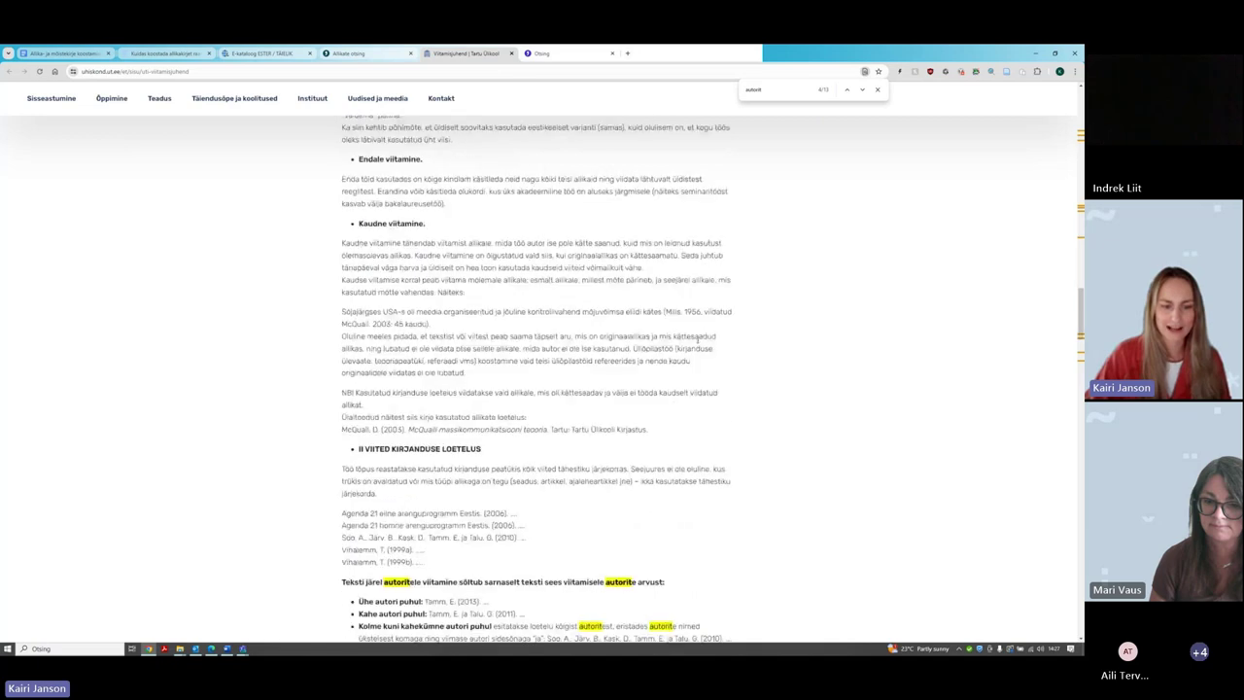
{"action": "scroll", "coordinate": [697, 339], "scroll_direction": "down", "scroll_amount": 4}
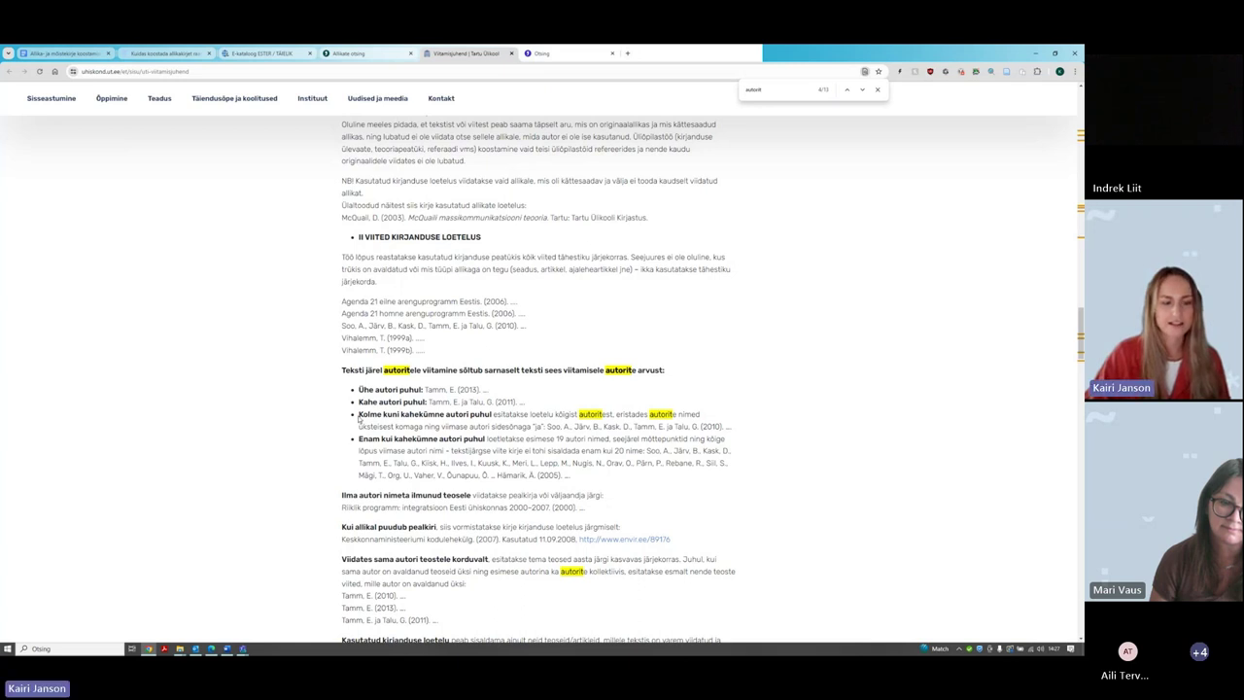
{"action": "left_click_drag", "start_coordinate": [359, 416], "coordinate": [737, 428]}
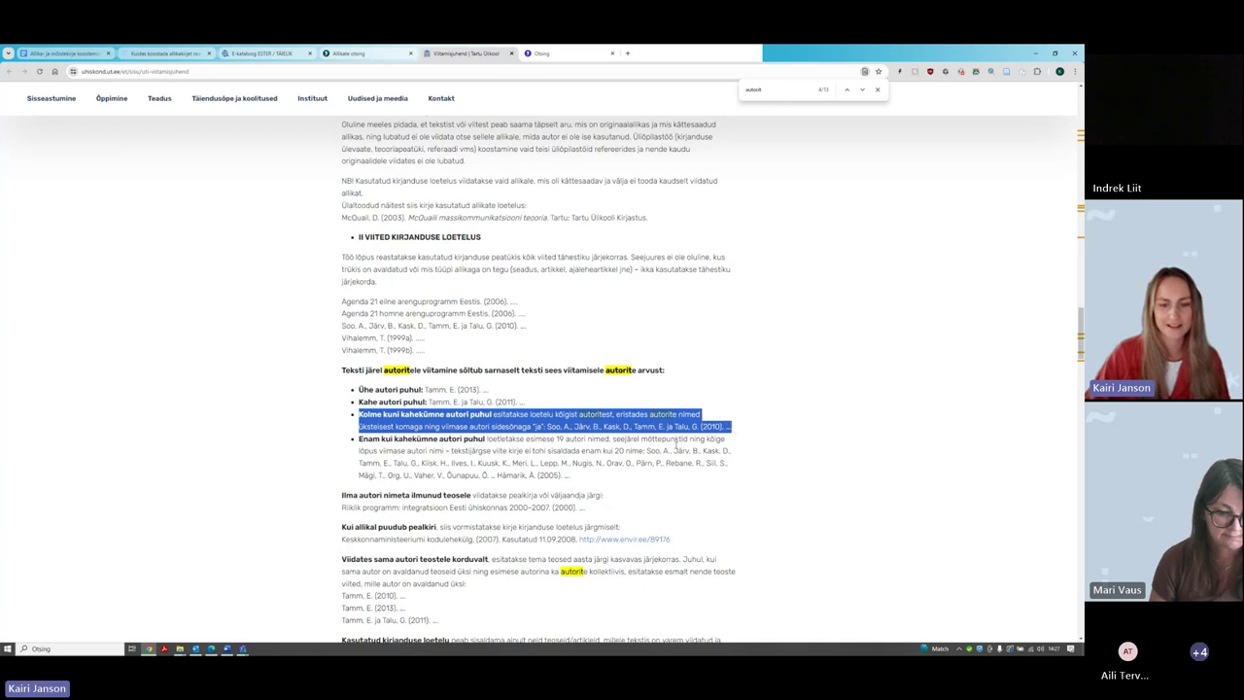
{"action": "left_click", "coordinate": [193, 479]}
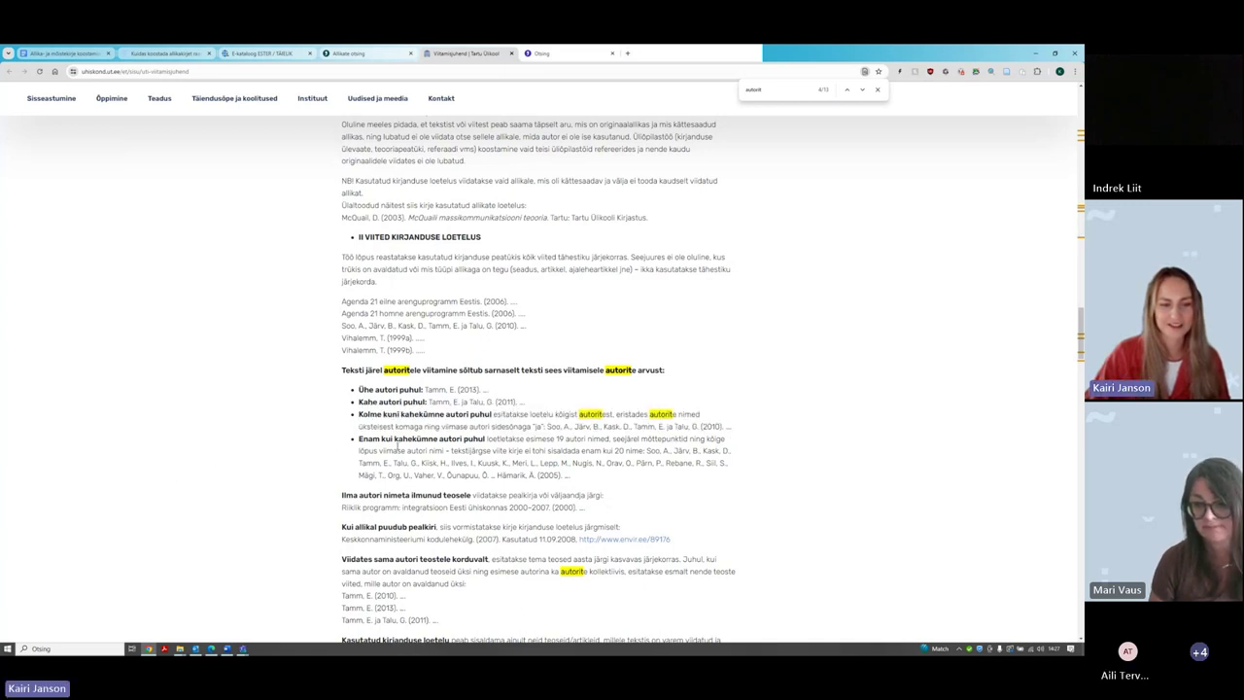
{"action": "left_click_drag", "start_coordinate": [395, 440], "coordinate": [462, 439]}
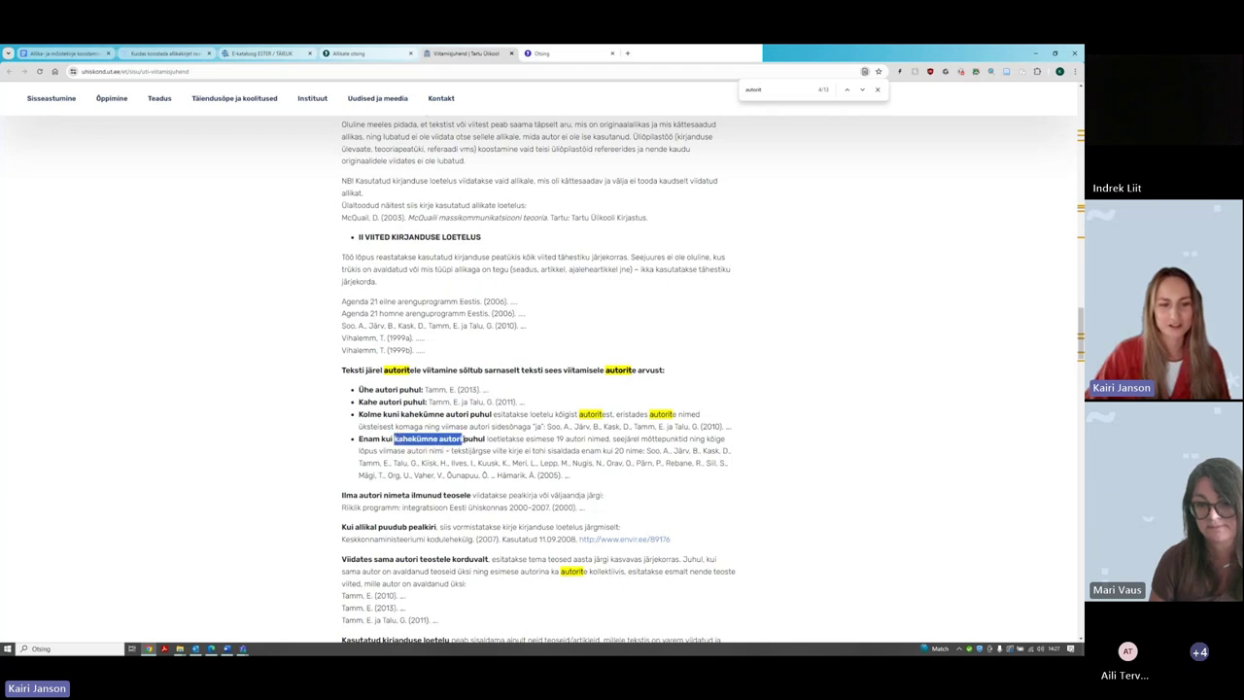
{"action": "left_click", "coordinate": [292, 453]}
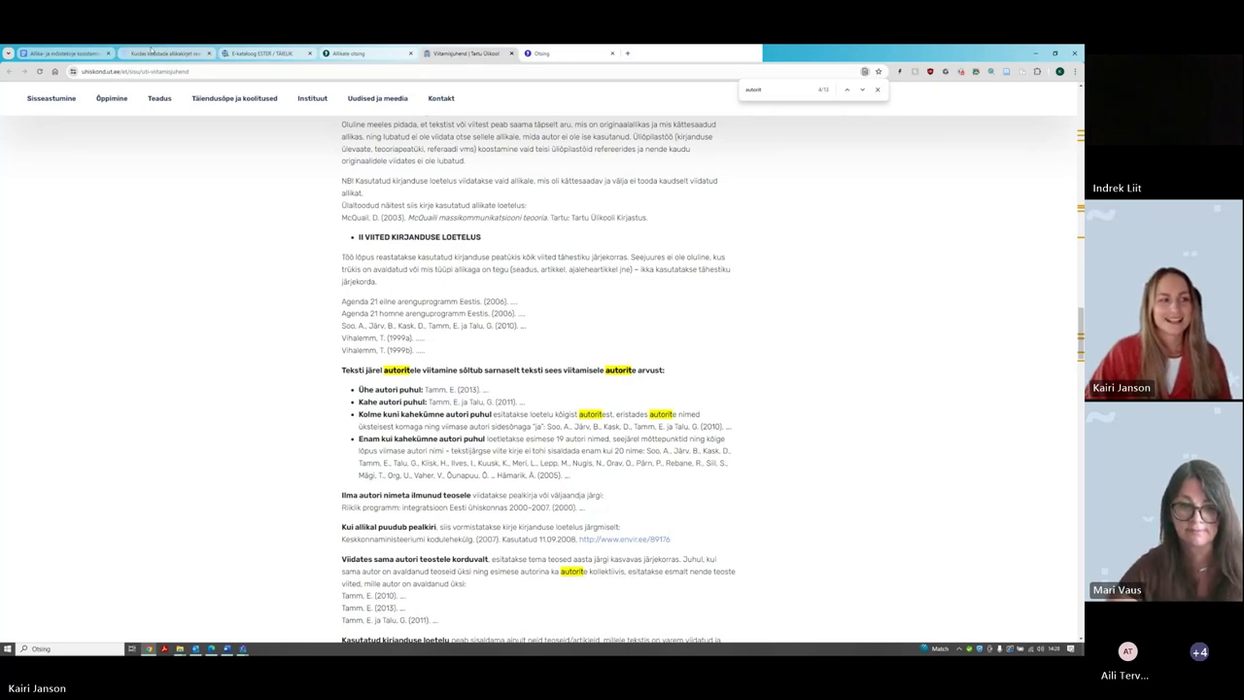
{"action": "left_click", "coordinate": [350, 54]}
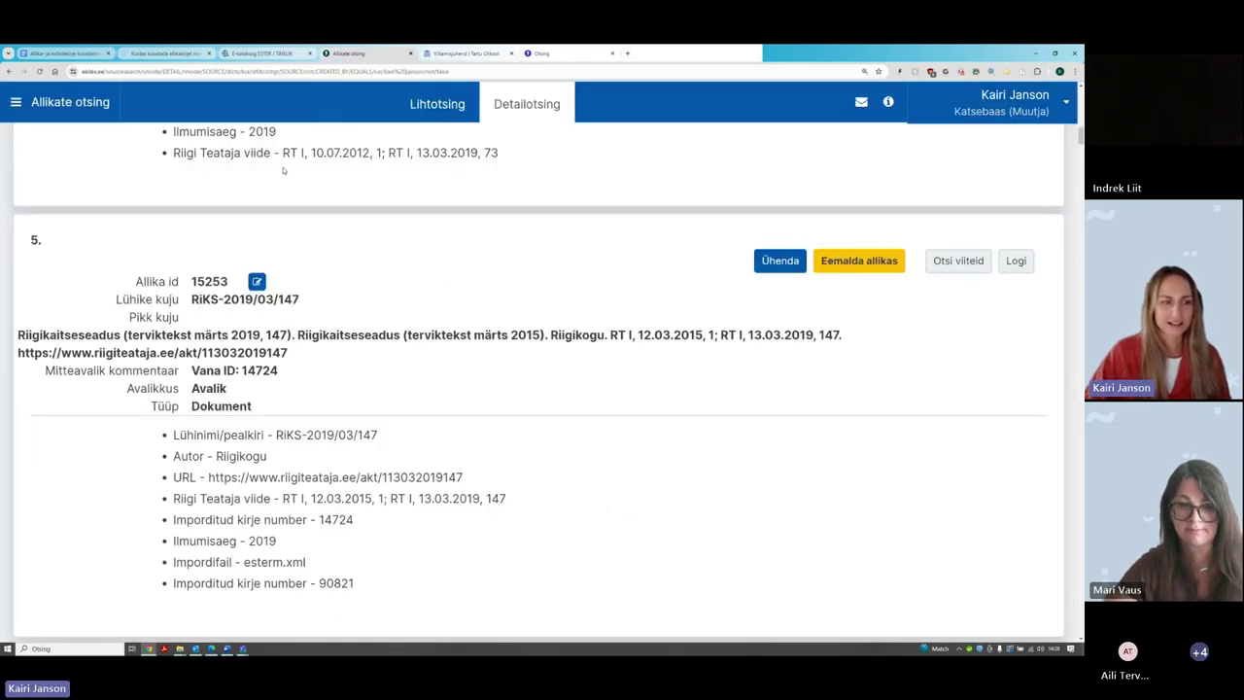
Leave the source search results for the Terminoloogid term search page via the module menu
{"action": "scroll", "coordinate": [407, 263], "scroll_direction": "up", "scroll_amount": 15}
{"action": "scroll", "coordinate": [406, 263], "scroll_direction": "up", "scroll_amount": 1}
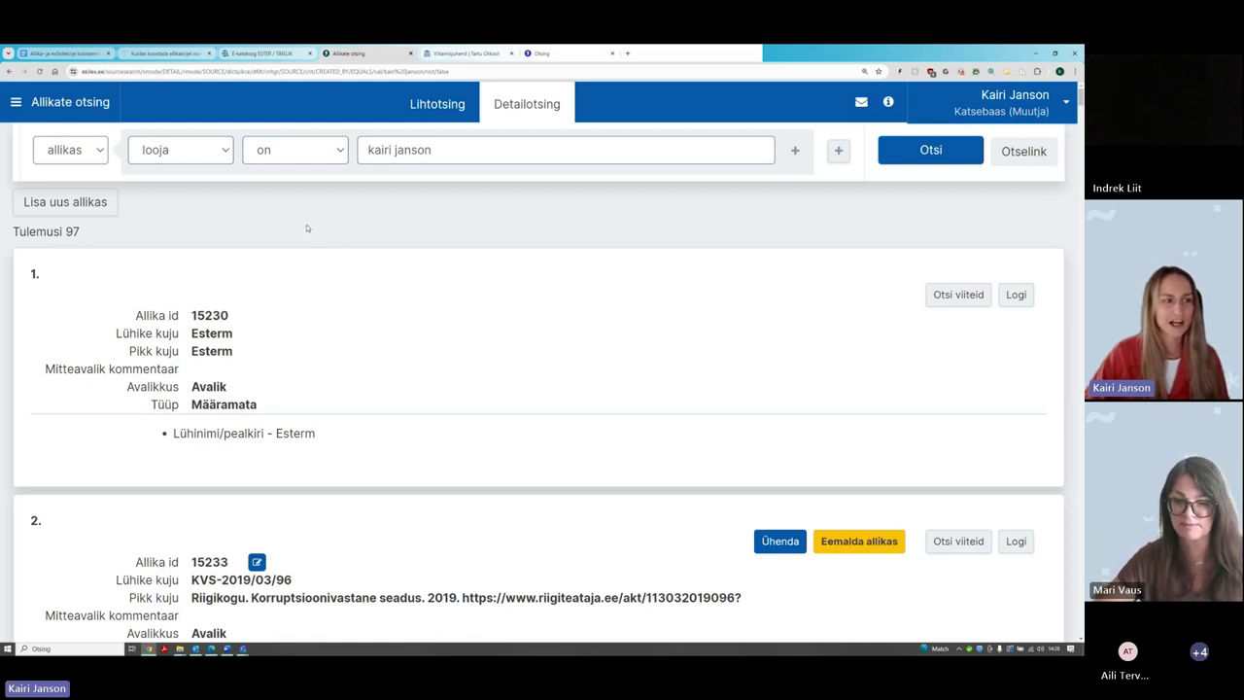
{"action": "left_click", "coordinate": [66, 103]}
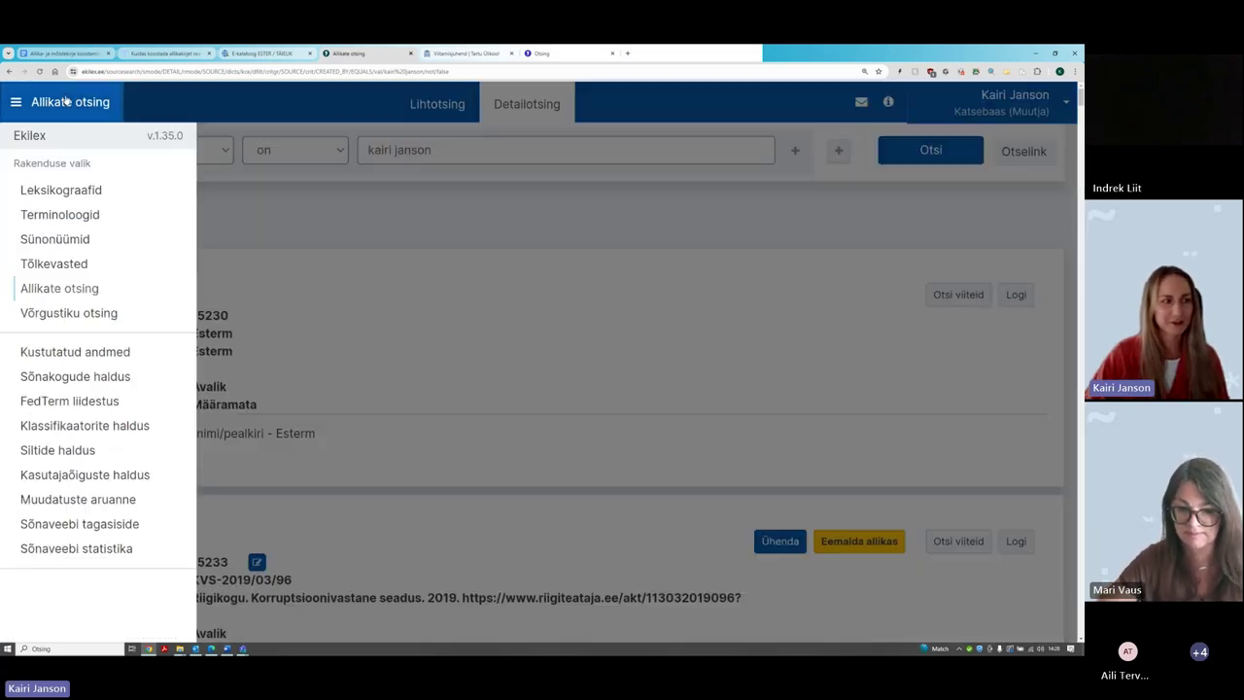
{"action": "left_click", "coordinate": [83, 215]}
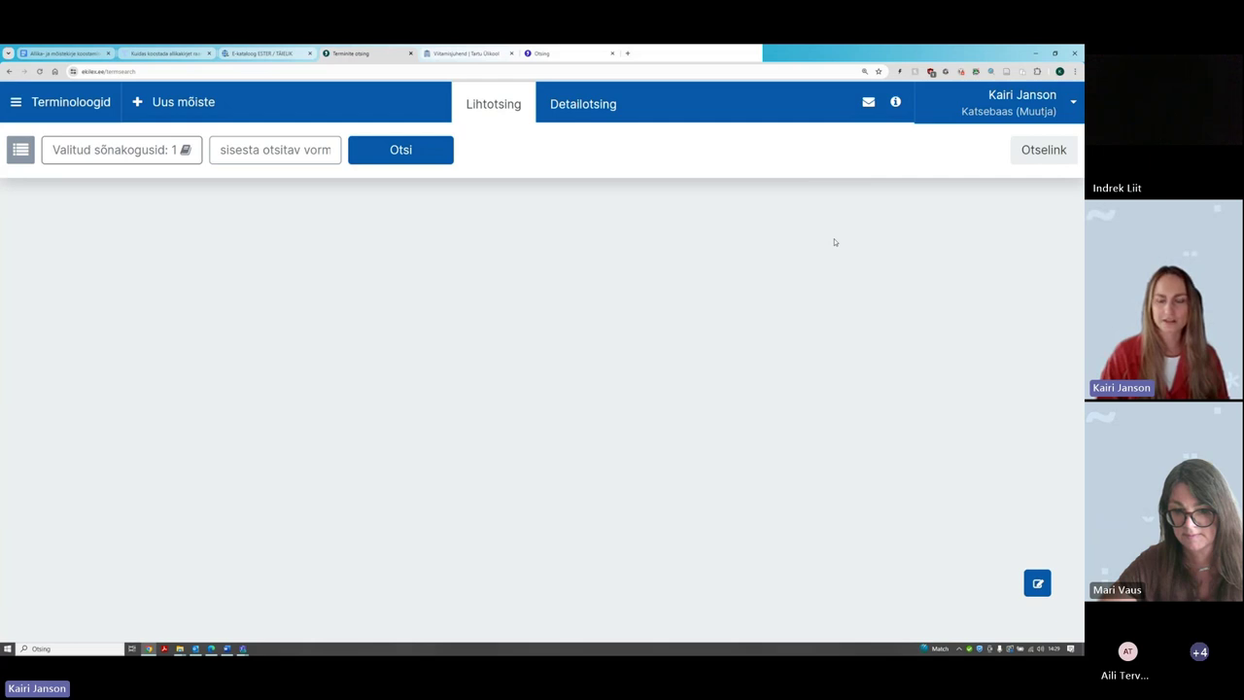
{"action": "left_click", "coordinate": [1031, 109]}
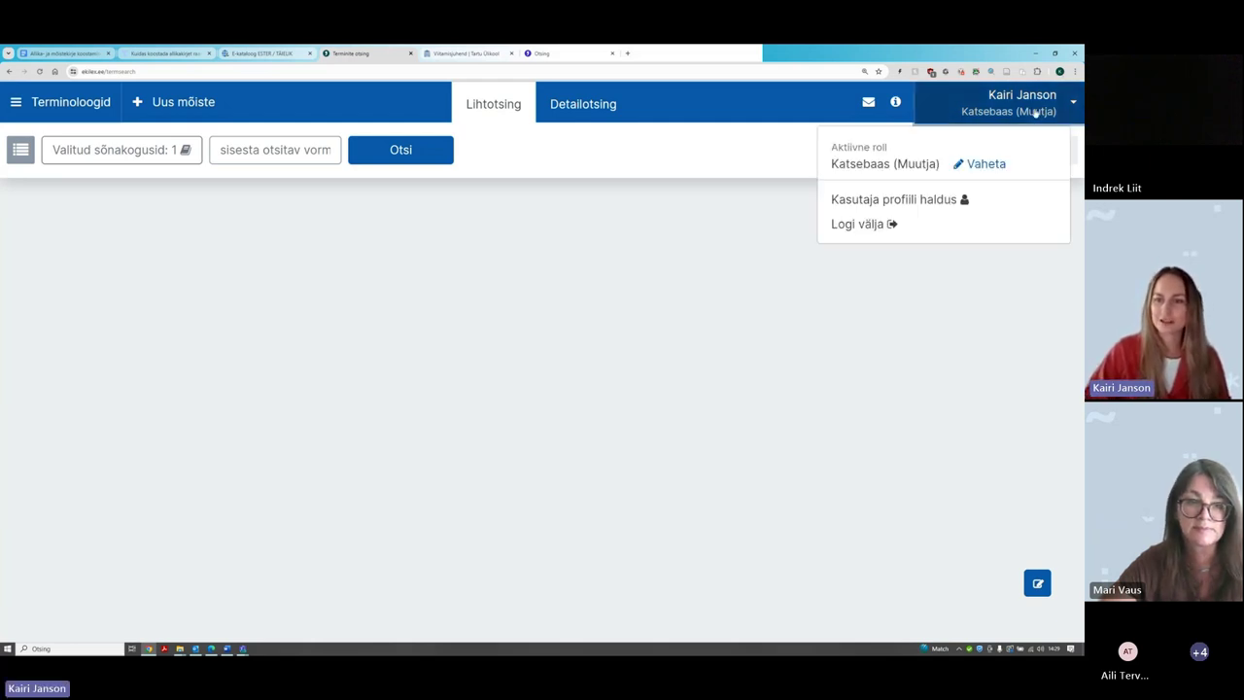
{"action": "left_click", "coordinate": [984, 164]}
{"action": "scroll", "coordinate": [150, 465], "scroll_direction": "down", "scroll_amount": 3}
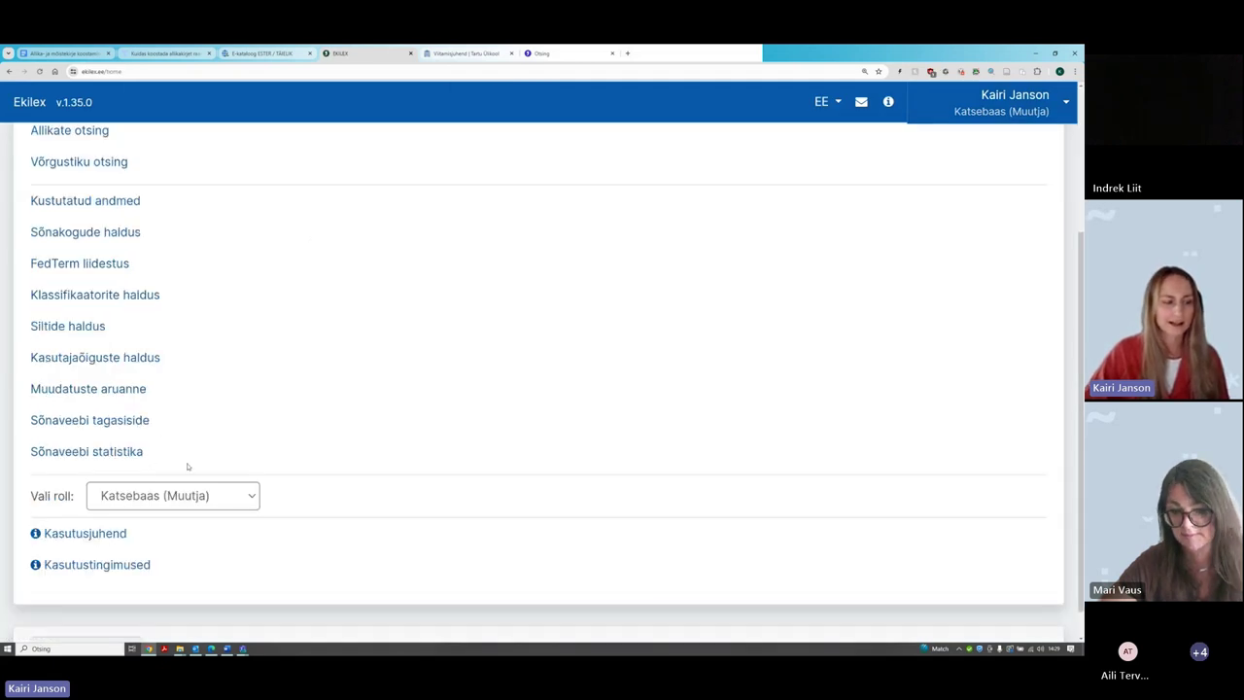
{"action": "scroll", "coordinate": [157, 445], "scroll_direction": "down", "scroll_amount": 1}
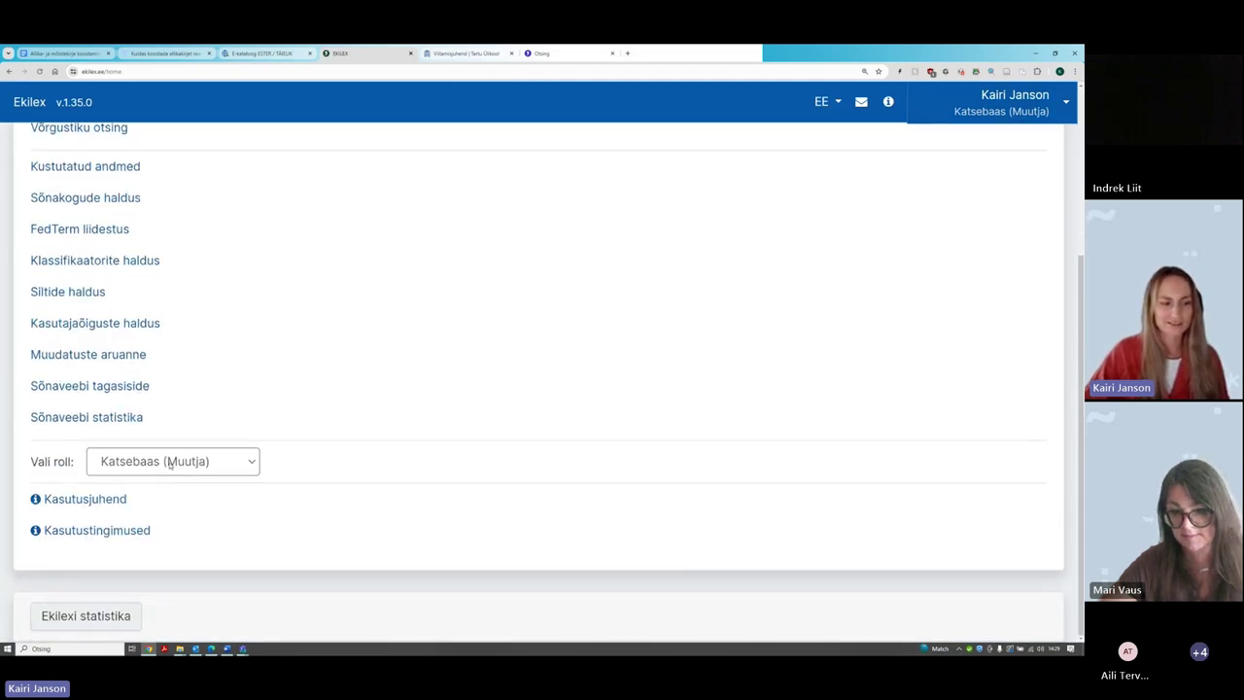
{"action": "left_click", "coordinate": [170, 464]}
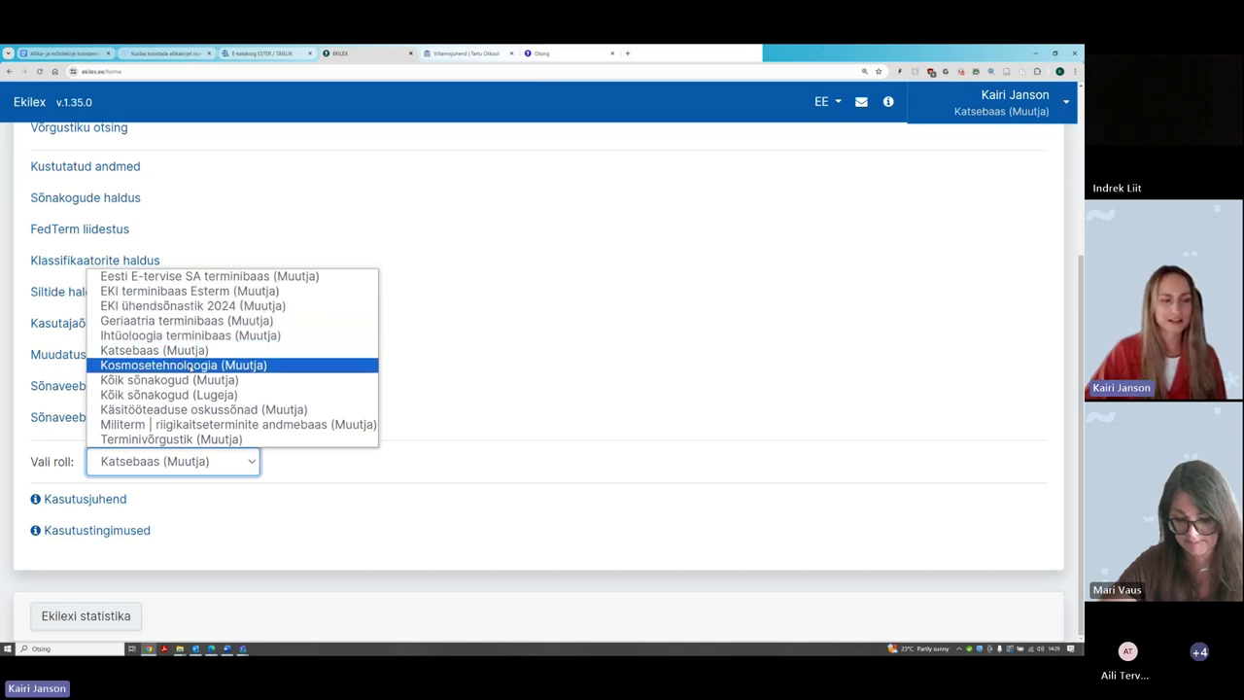
{"action": "left_click", "coordinate": [188, 367]}
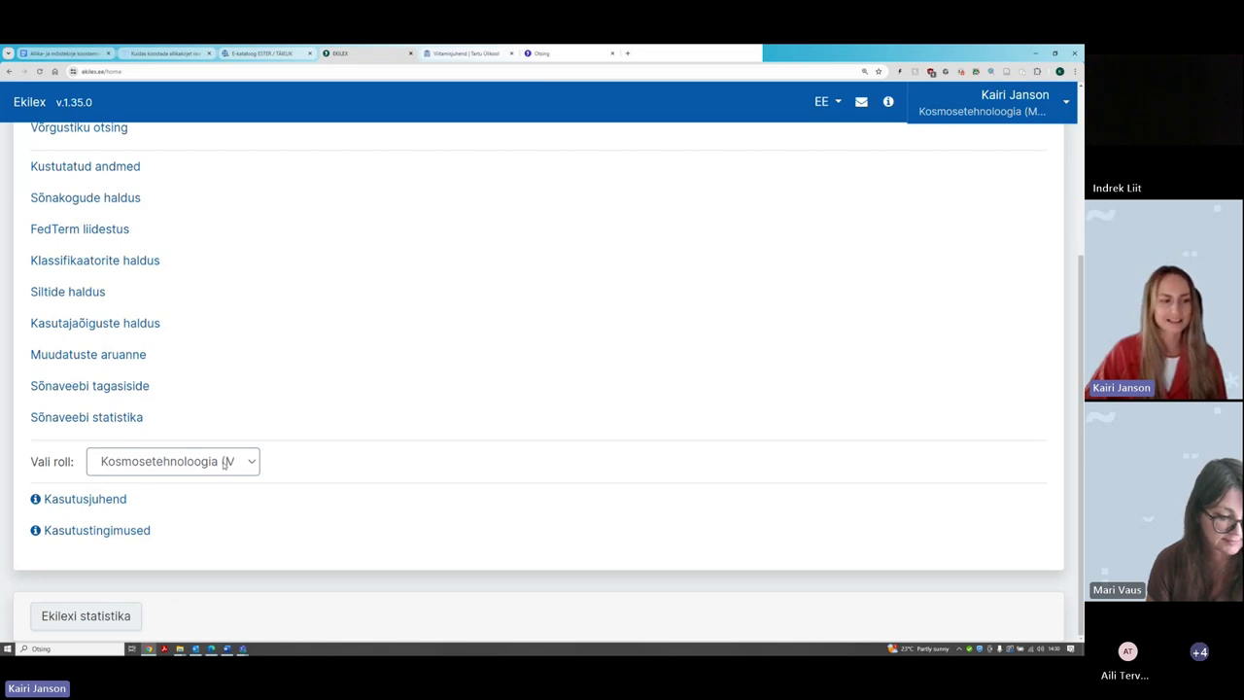
{"action": "left_click", "coordinate": [223, 462]}
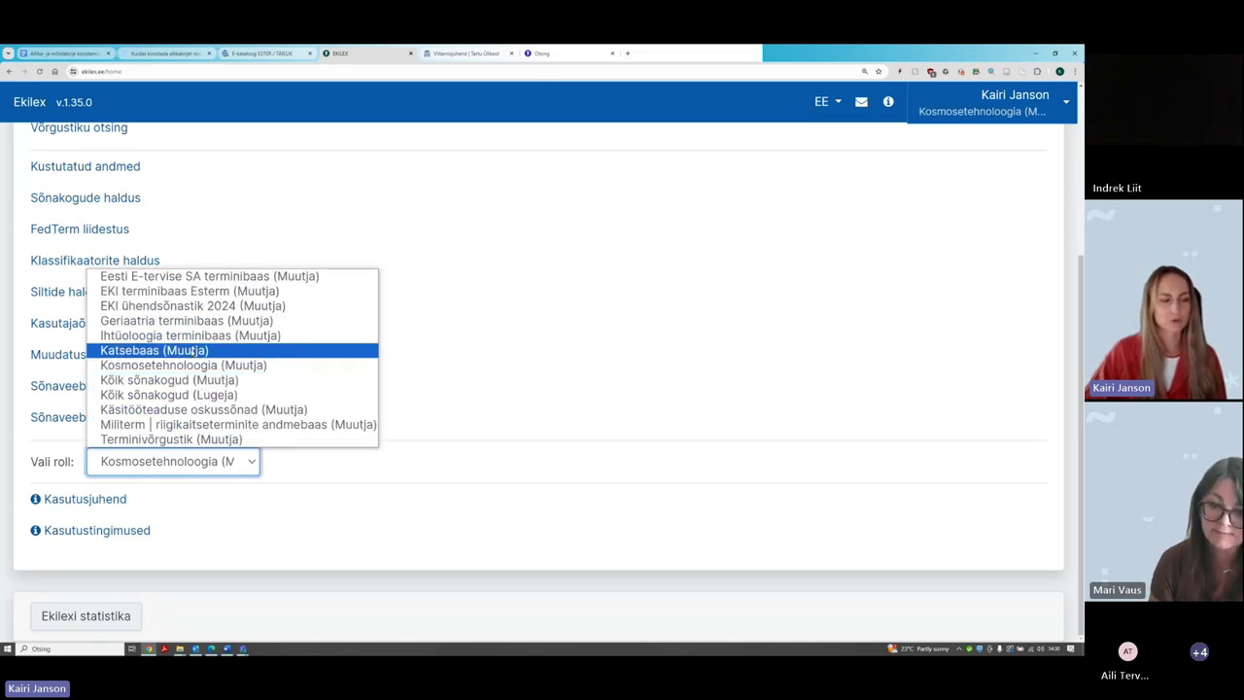
{"action": "left_click", "coordinate": [193, 350]}
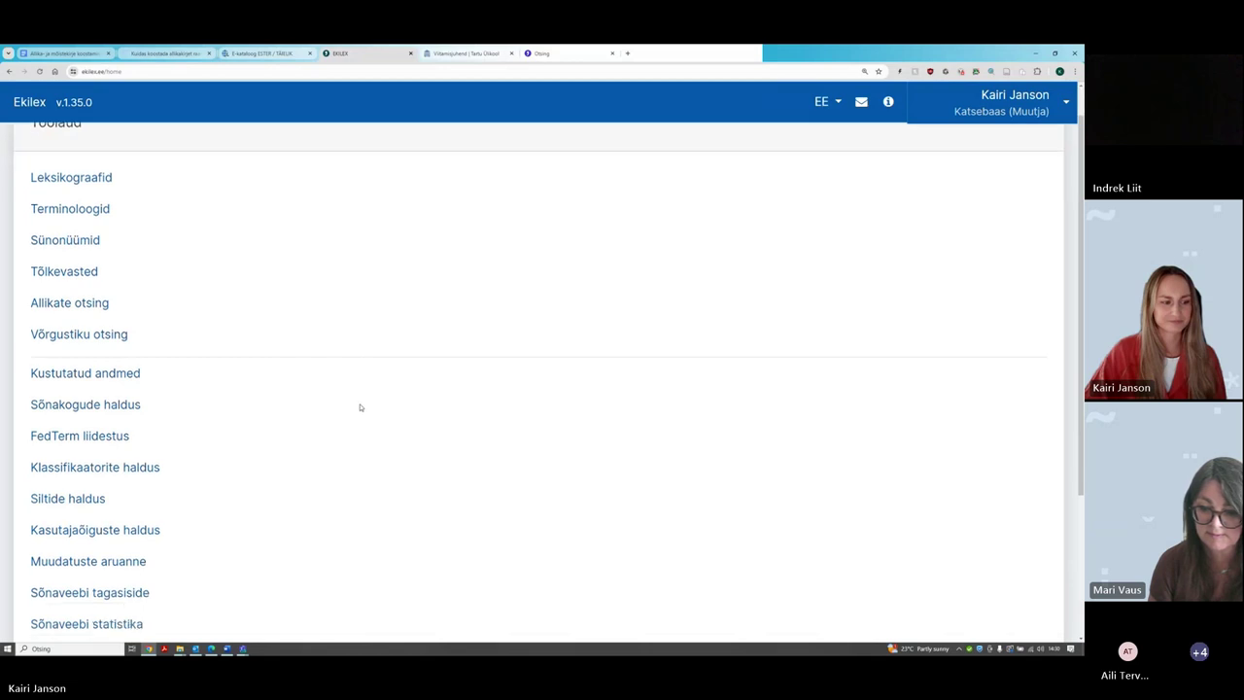
{"action": "scroll", "coordinate": [360, 407], "scroll_direction": "up", "scroll_amount": 3}
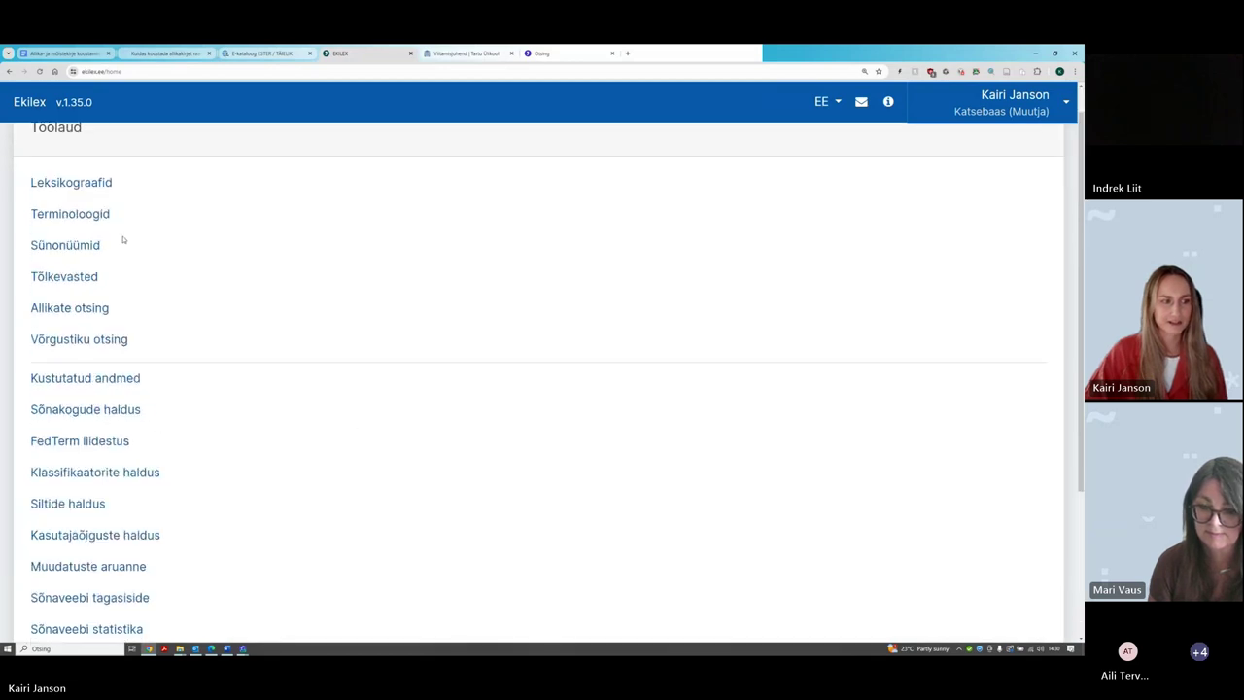
{"action": "left_click", "coordinate": [107, 250]}
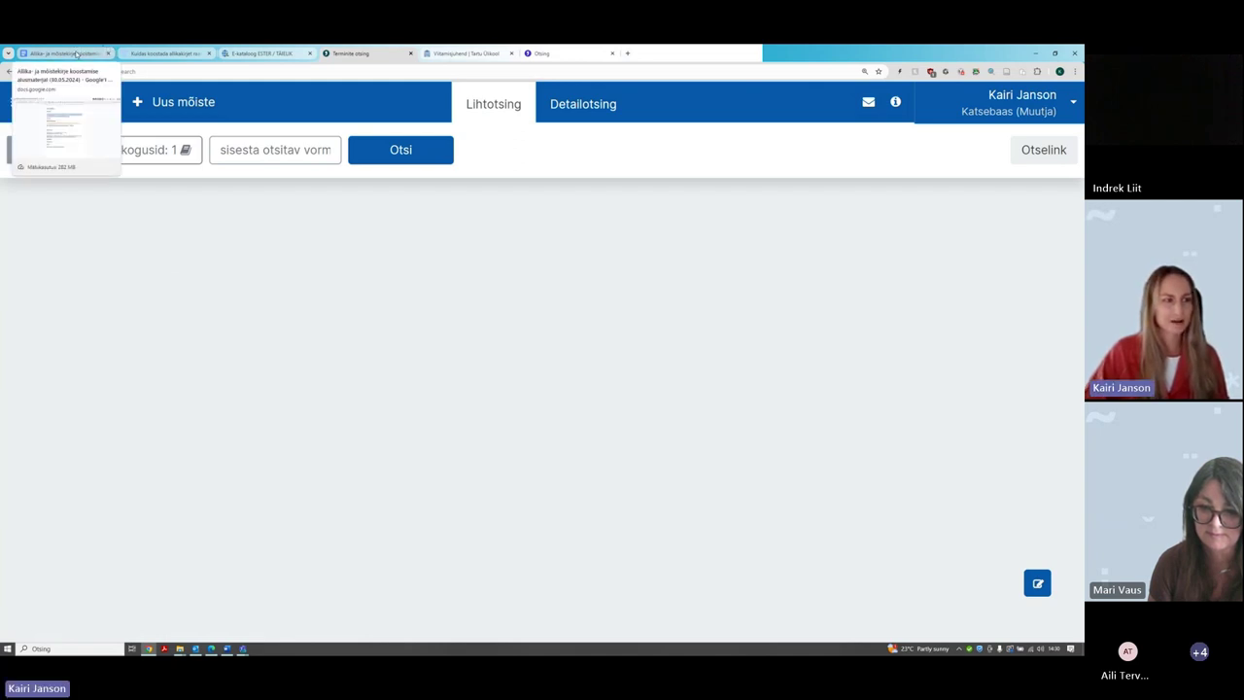
Close the Terminoloogia.ee and ESTER pages and go to the Mõistekirje section in Google Docs
{"action": "left_click", "coordinate": [209, 54]}
{"action": "left_click", "coordinate": [209, 53]}
{"action": "left_click", "coordinate": [63, 54]}
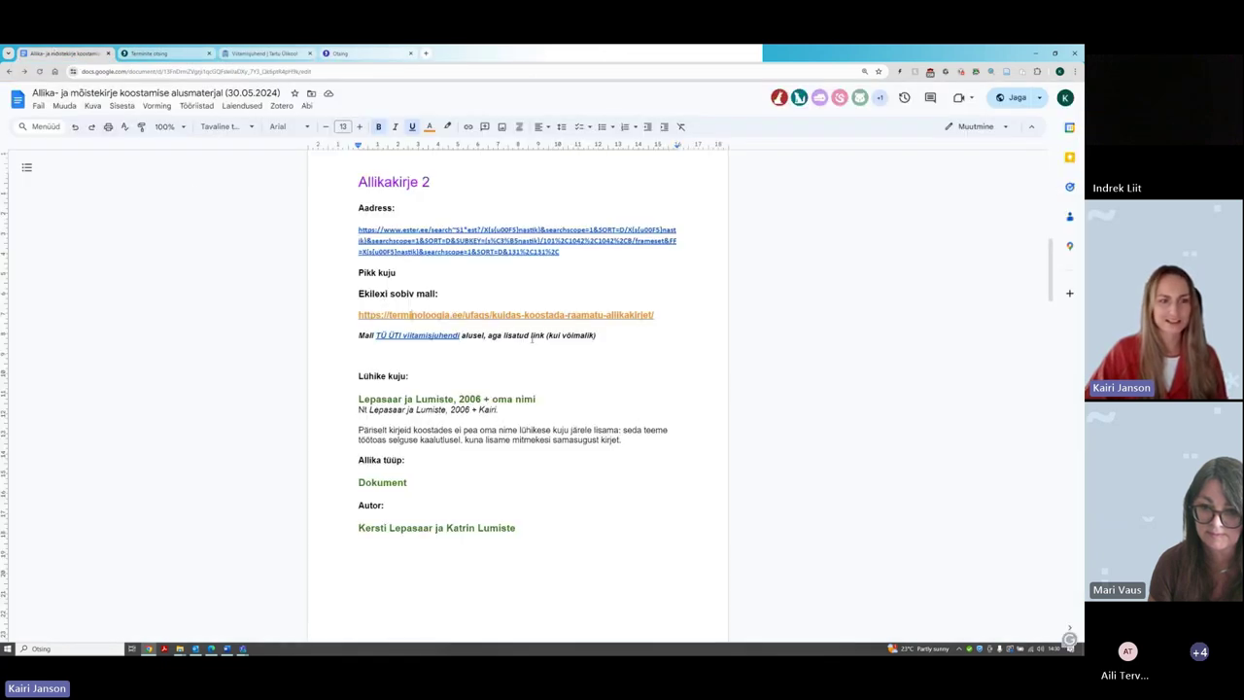
{"action": "scroll", "coordinate": [453, 347], "scroll_direction": "down", "scroll_amount": 5}
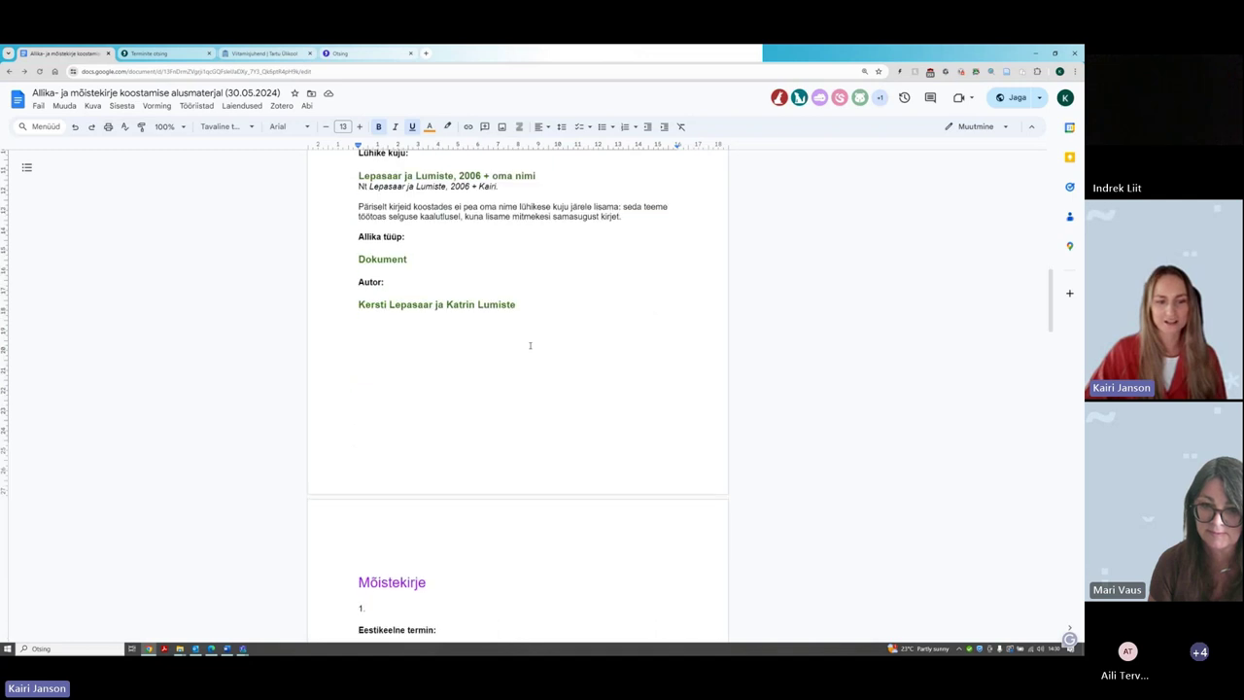
{"action": "scroll", "coordinate": [476, 389], "scroll_direction": "down", "scroll_amount": 3}
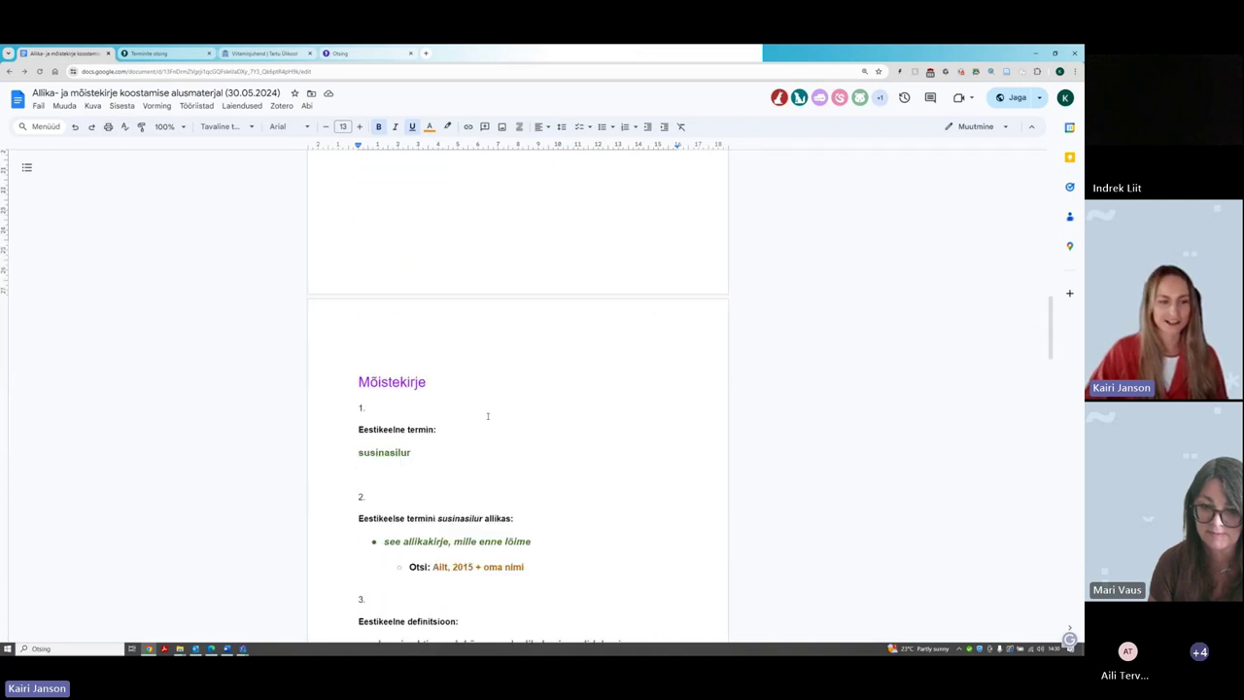
{"action": "scroll", "coordinate": [476, 357], "scroll_direction": "down", "scroll_amount": 1}
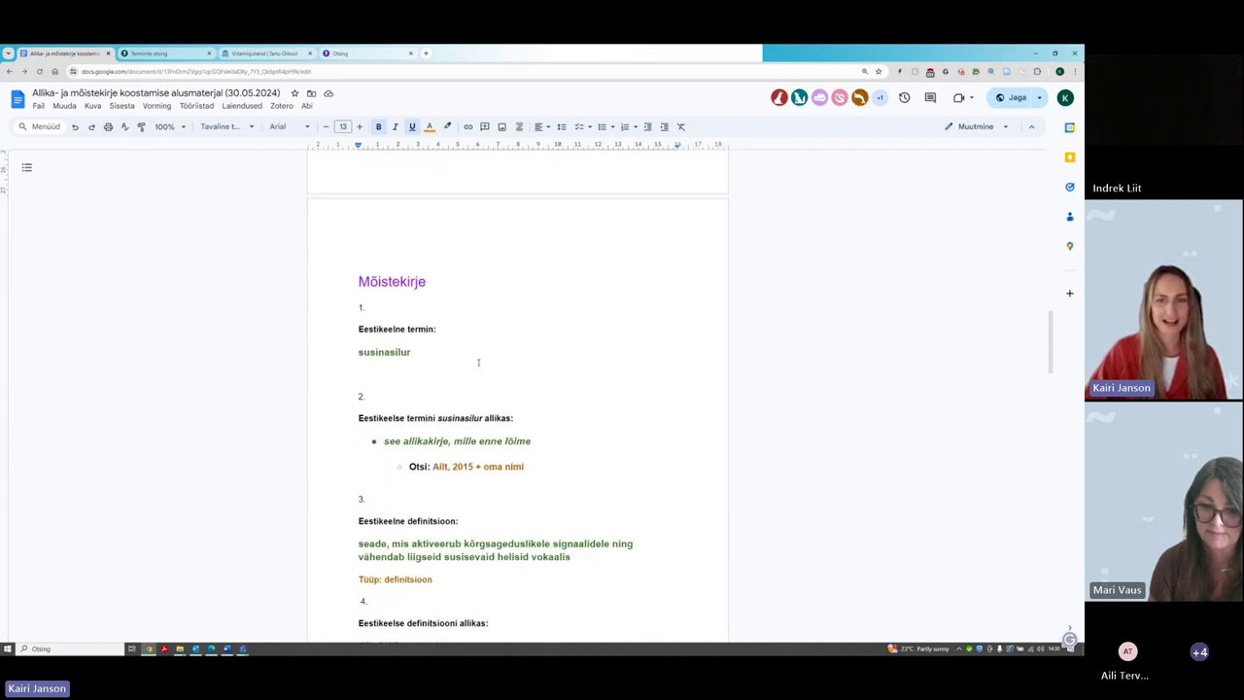
{"action": "scroll", "coordinate": [488, 351], "scroll_direction": "down", "scroll_amount": 1}
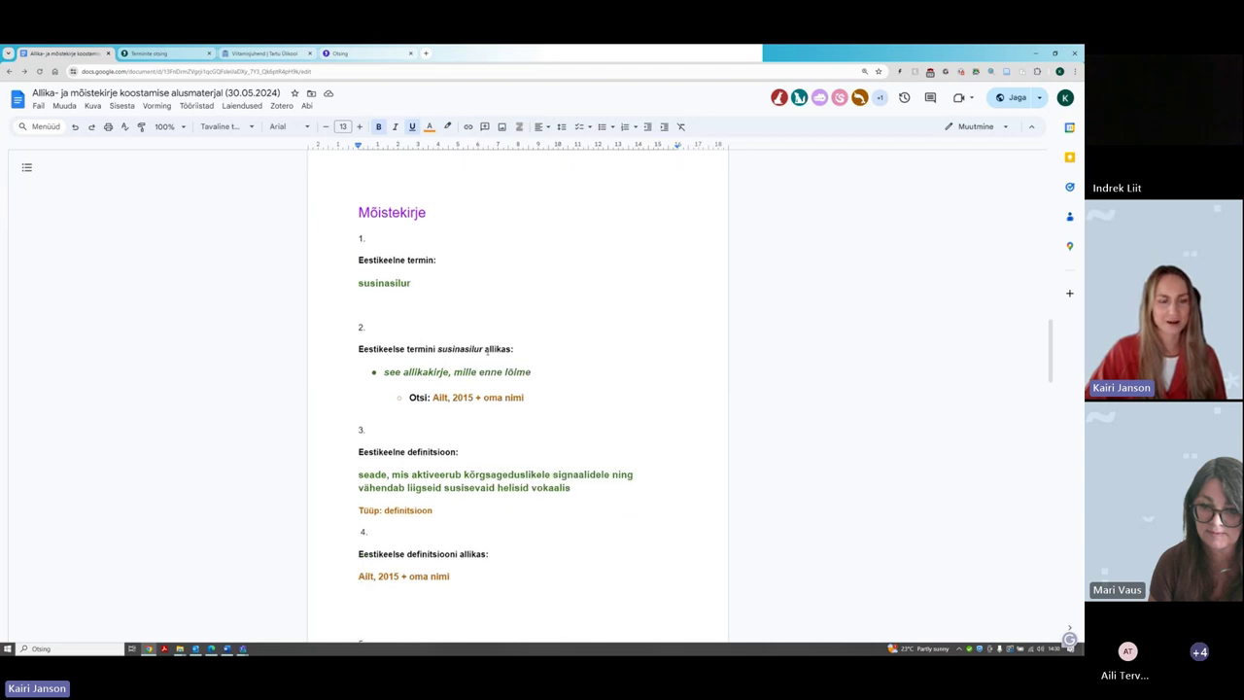
{"action": "mouse_move", "coordinate": [356, 212]}
{"action": "left_mouse_down"}
{"action": "mouse_move", "coordinate": [428, 211]}
{"action": "mouse_move", "coordinate": [358, 212]}
{"action": "left_mouse_up"}
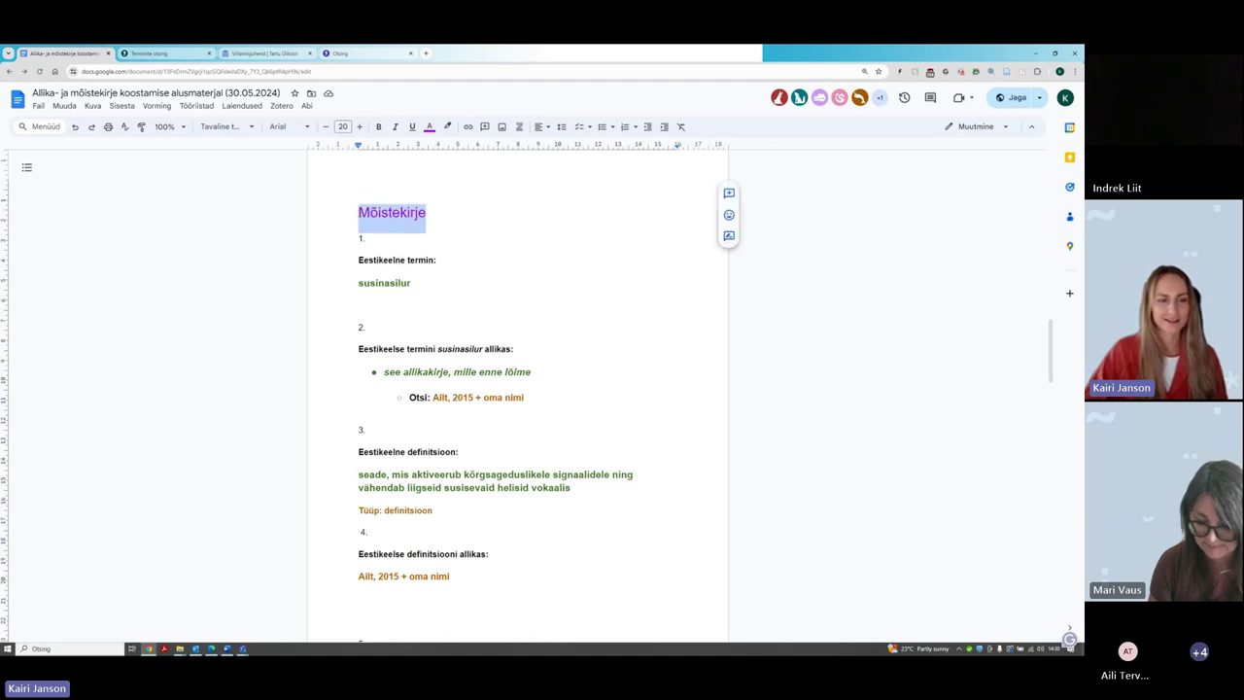
{"action": "scroll", "coordinate": [433, 225], "scroll_direction": "up", "scroll_amount": 20}
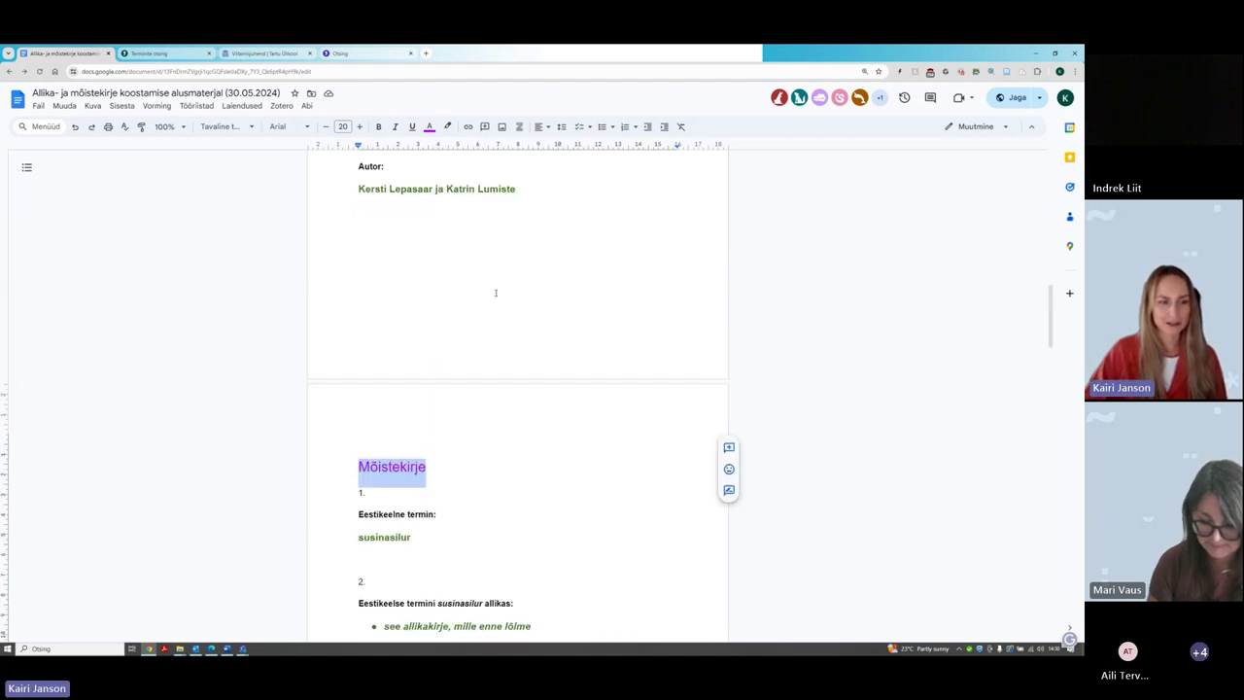
{"action": "scroll", "coordinate": [506, 353], "scroll_direction": "down", "scroll_amount": 20}
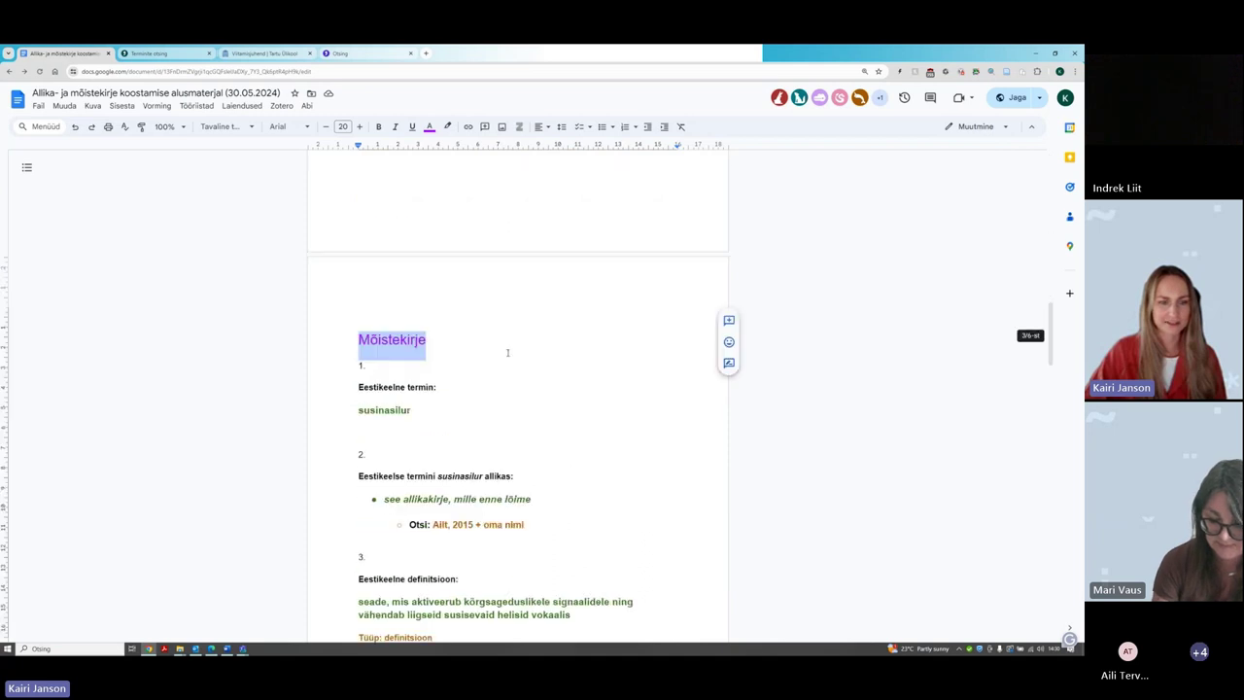
{"action": "left_click", "coordinate": [489, 283]}
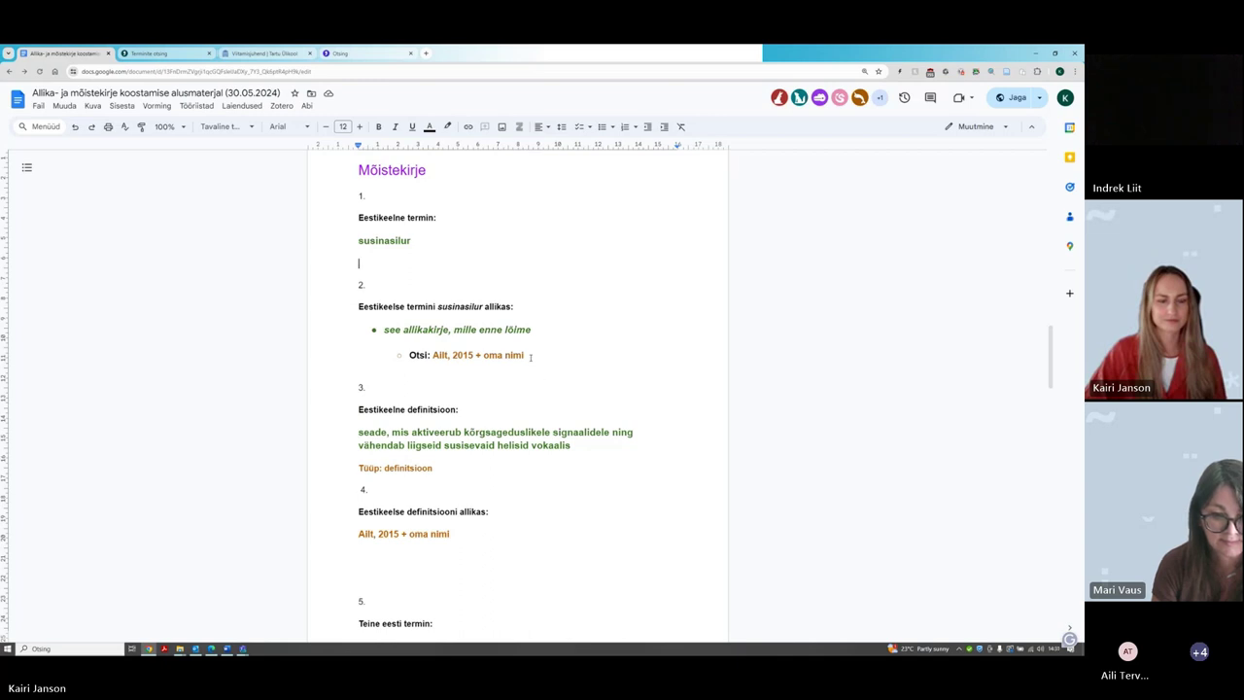
Delete '+ oma nimi' after both 'Allt, 2015' source references
{"action": "left_click_drag", "start_coordinate": [530, 357], "coordinate": [470, 358]}
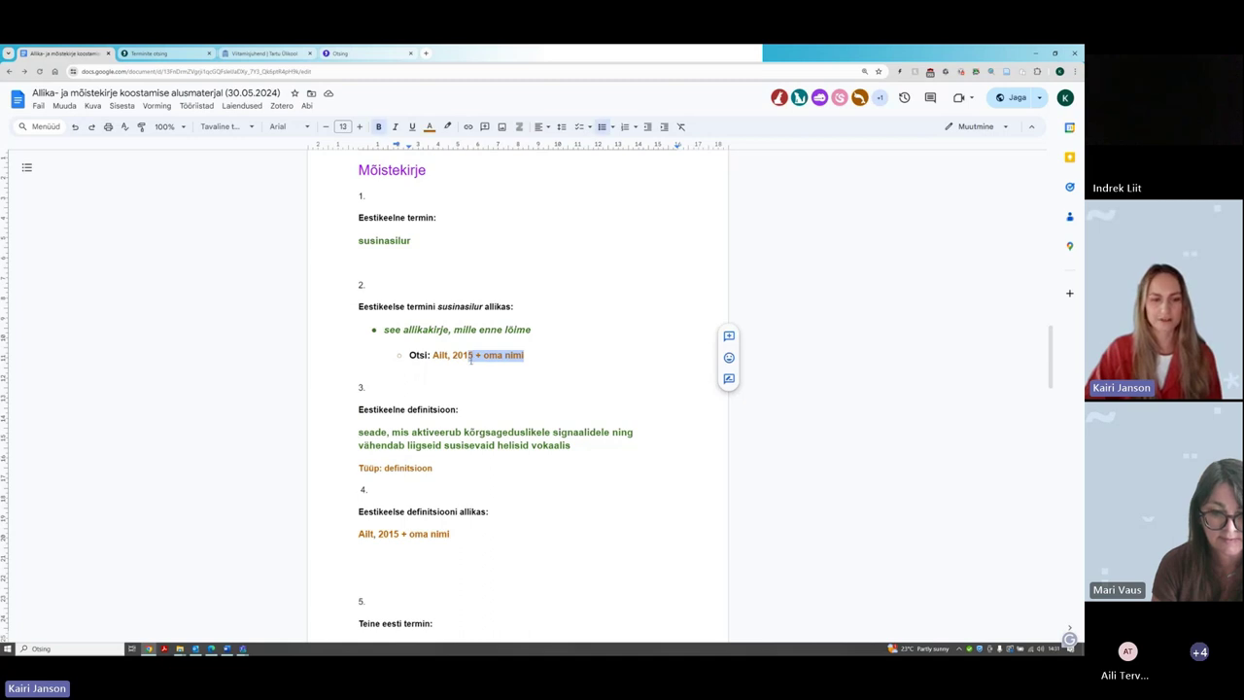
{"action": "key", "text": "BackSpace"}
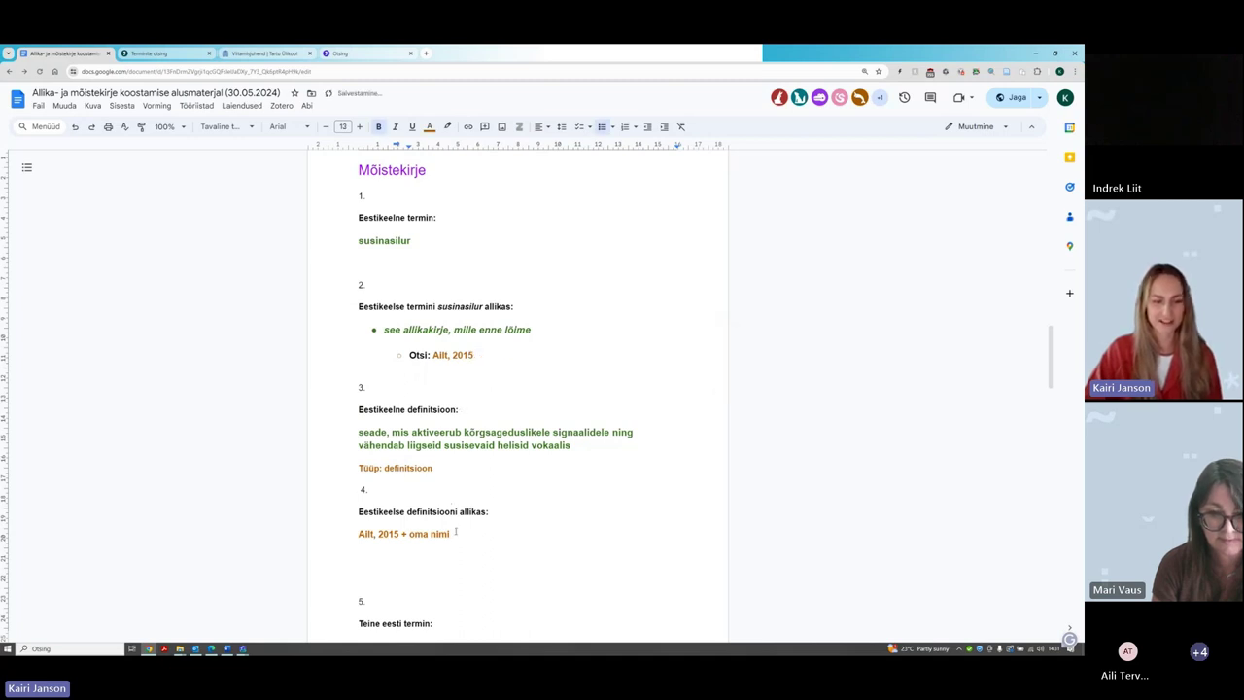
{"action": "left_click_drag", "start_coordinate": [455, 533], "coordinate": [400, 534]}
{"action": "key", "text": "BackSpace"}
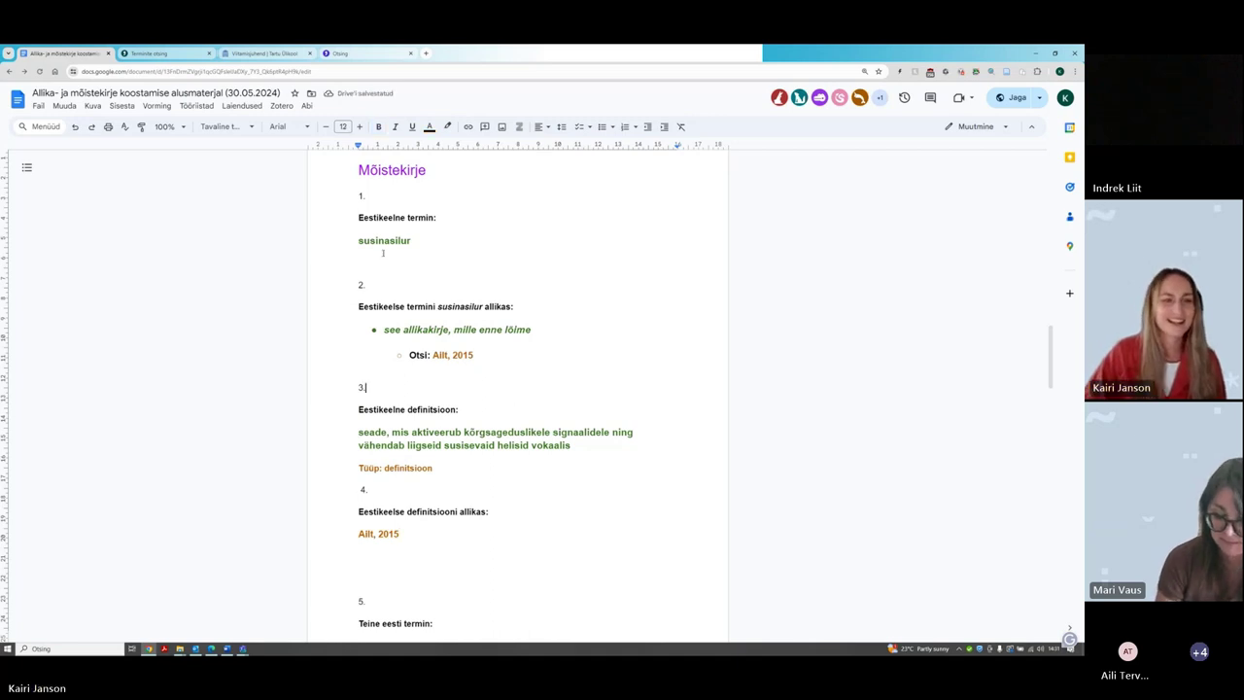
Return to the Ekilex 'Terminite otsing' term search page
{"action": "left_click", "coordinate": [166, 54]}
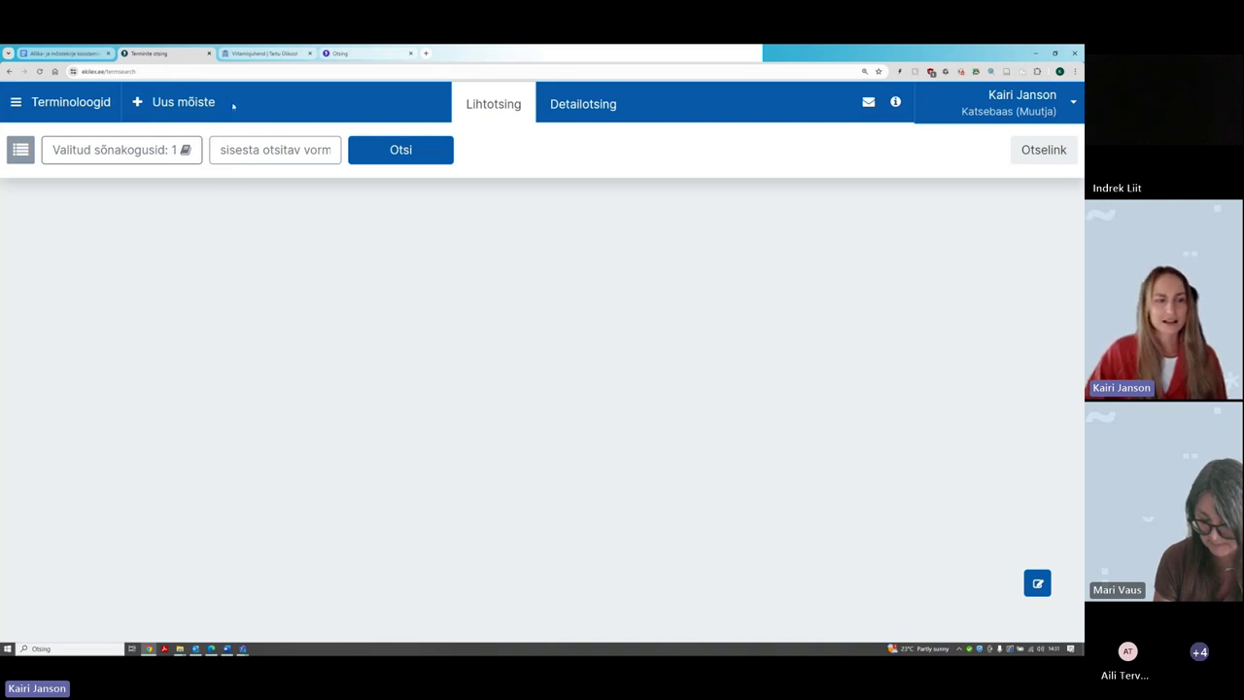
Start a new concept entry and copy the term susinasilur from the Google Docs notes
{"action": "left_click", "coordinate": [181, 105]}
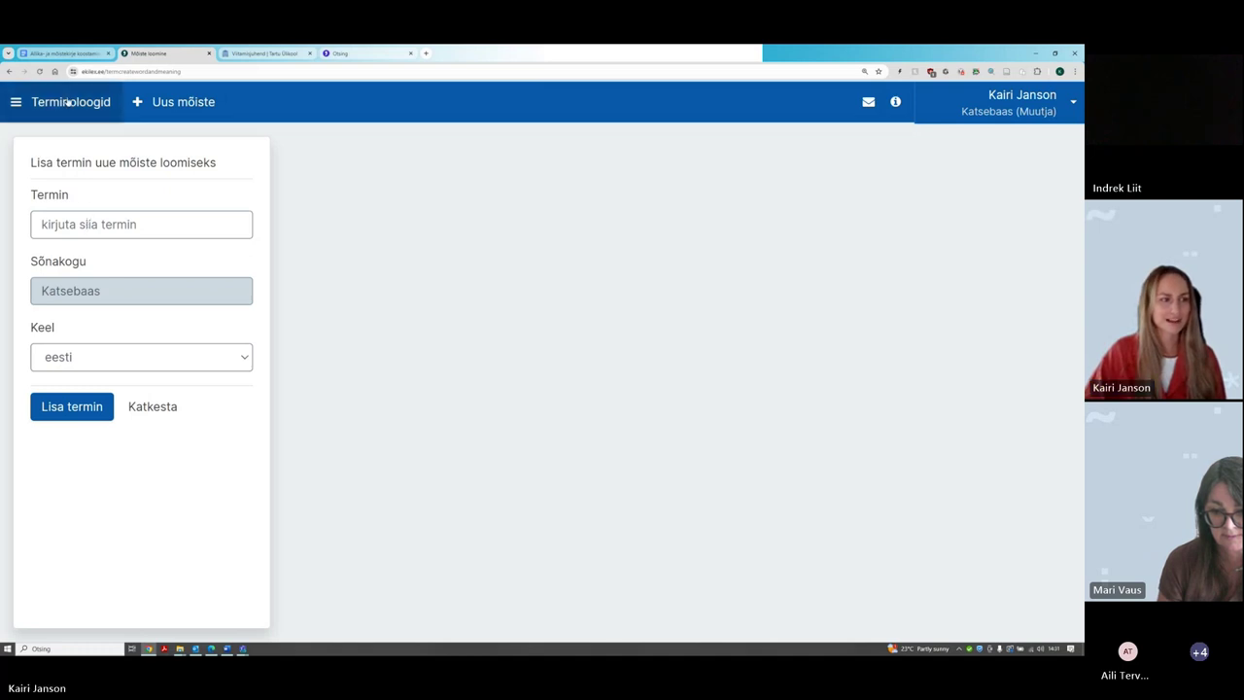
{"action": "left_click", "coordinate": [70, 53]}
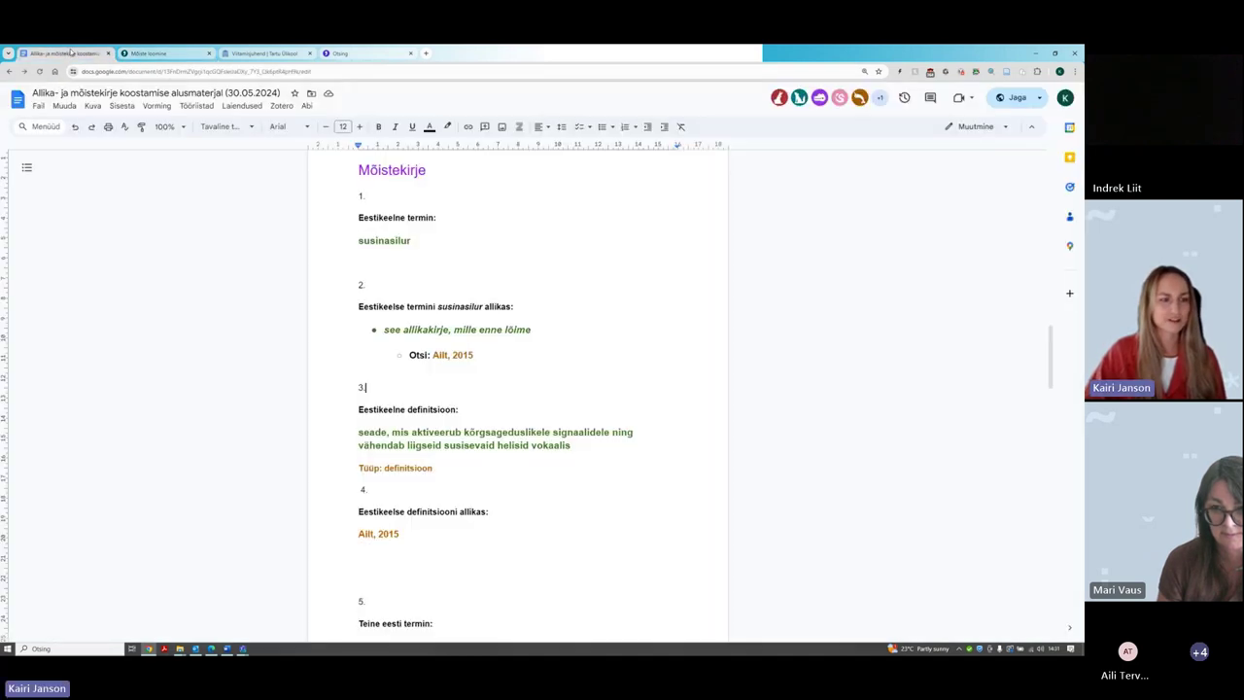
{"action": "left_click", "coordinate": [407, 243]}
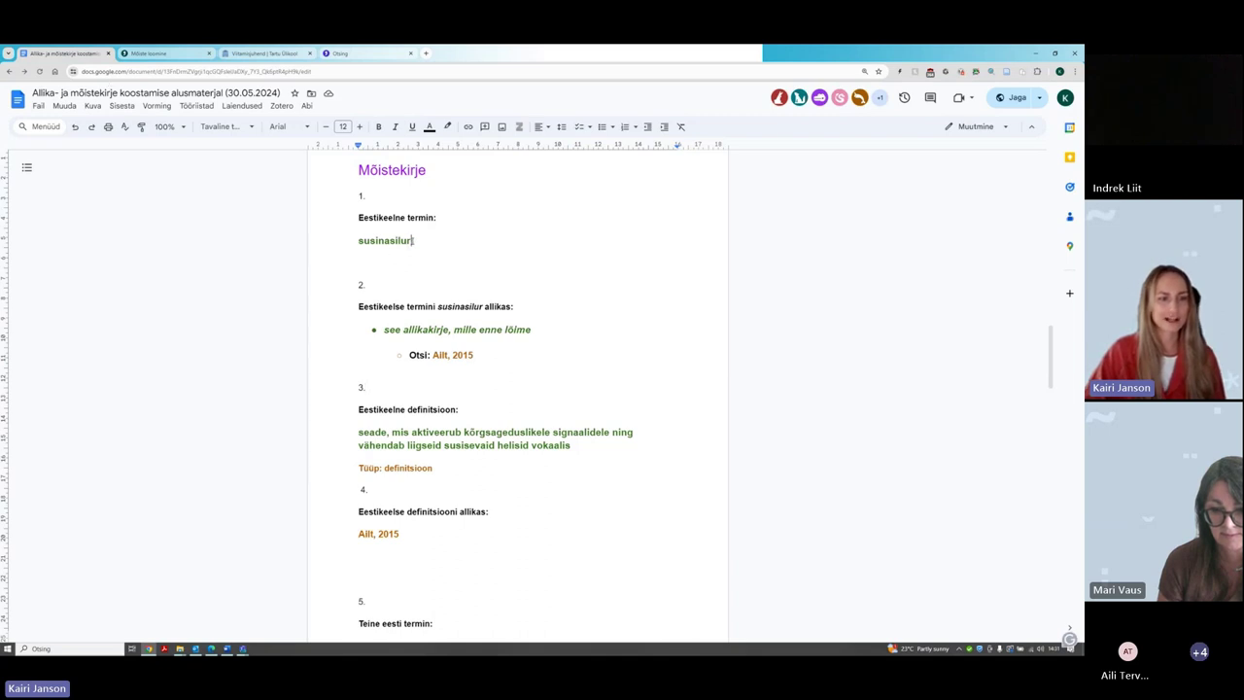
{"action": "left_click_drag", "start_coordinate": [413, 240], "coordinate": [359, 239]}
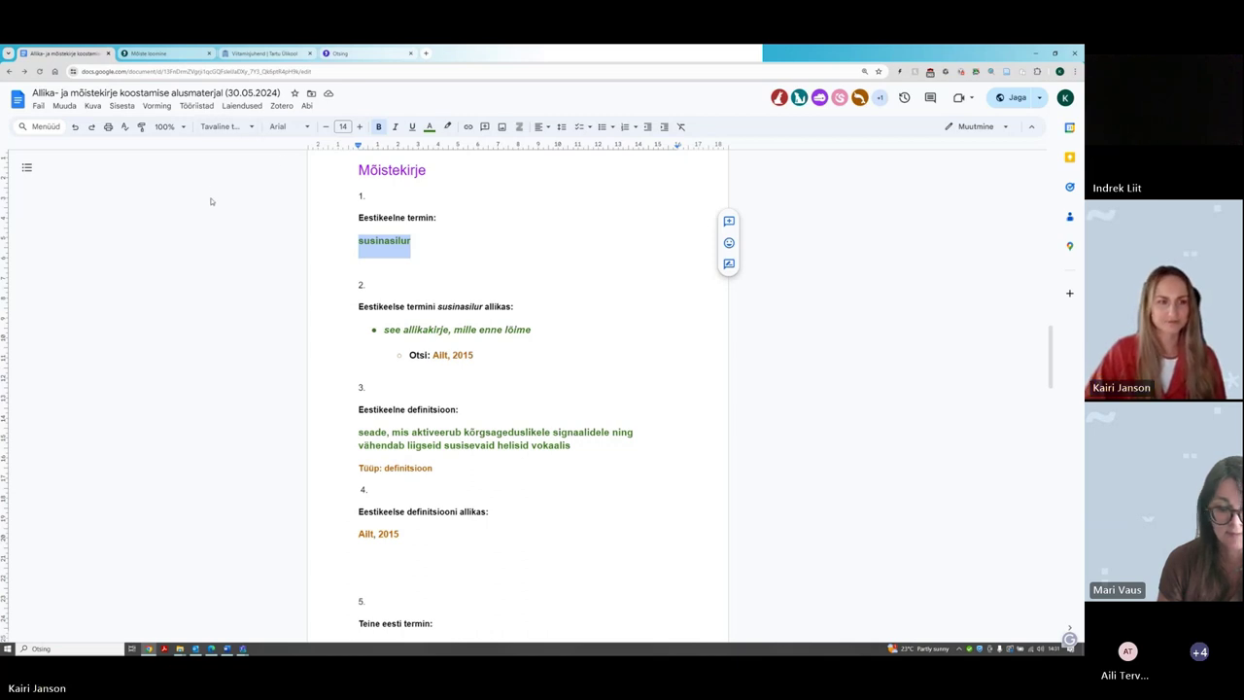
Paste susinasilur into the Termin field, keep language eesti, and dismiss a driver error report
{"action": "left_click", "coordinate": [171, 56]}
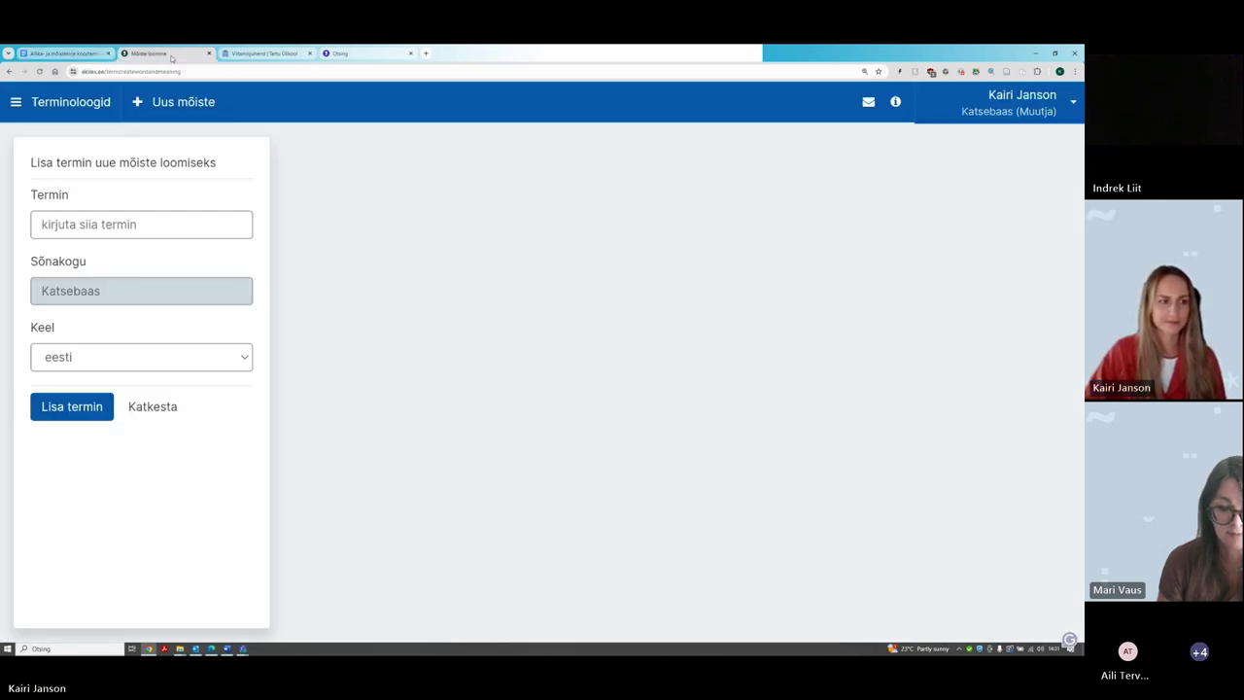
{"action": "left_click", "coordinate": [176, 221]}
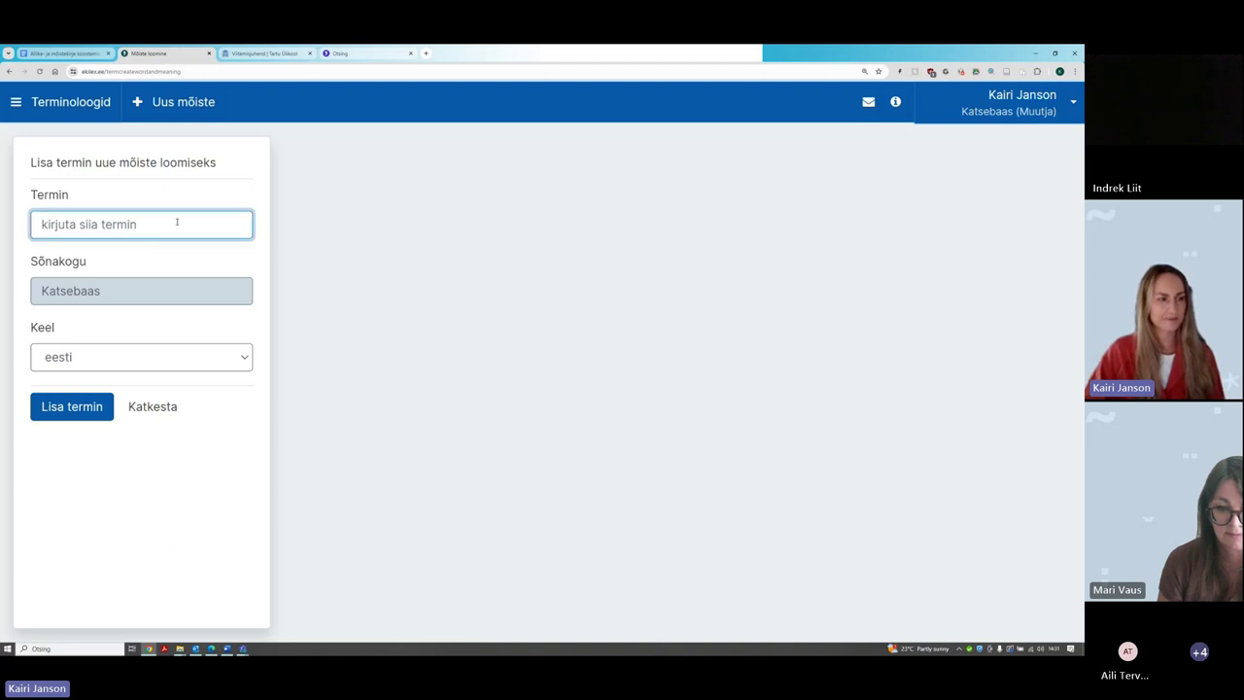
{"action": "type", "text": "susinasilur"}
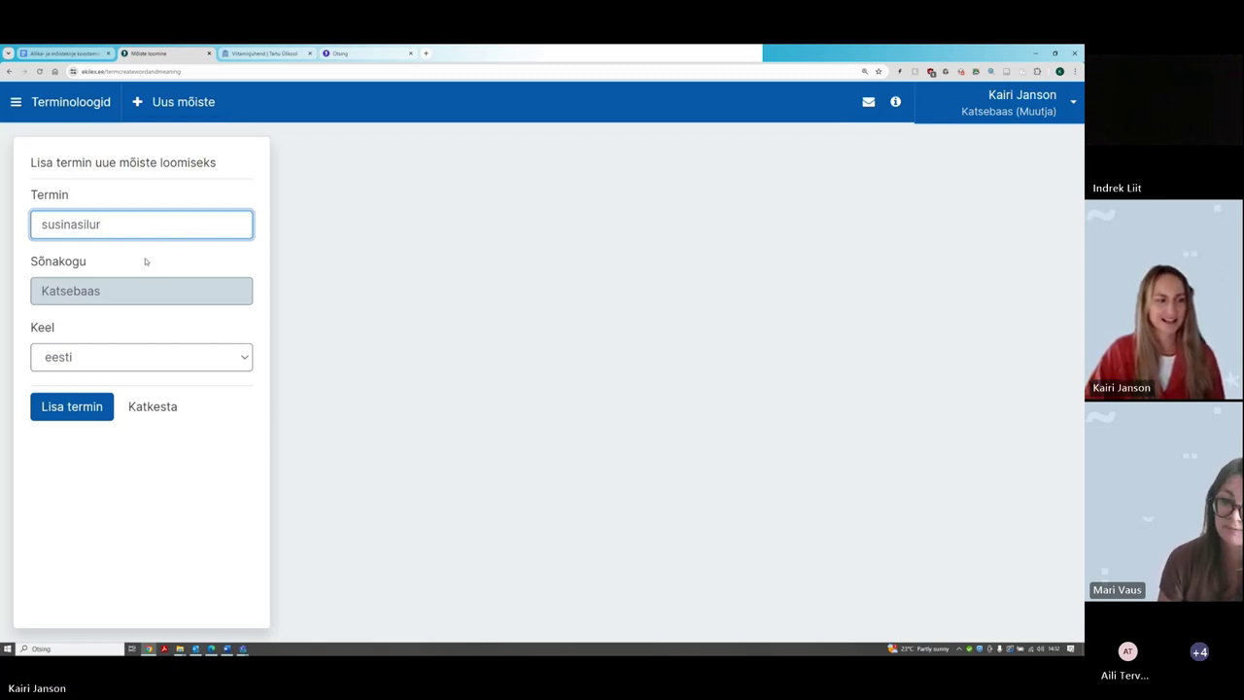
{"action": "left_click", "coordinate": [114, 264]}
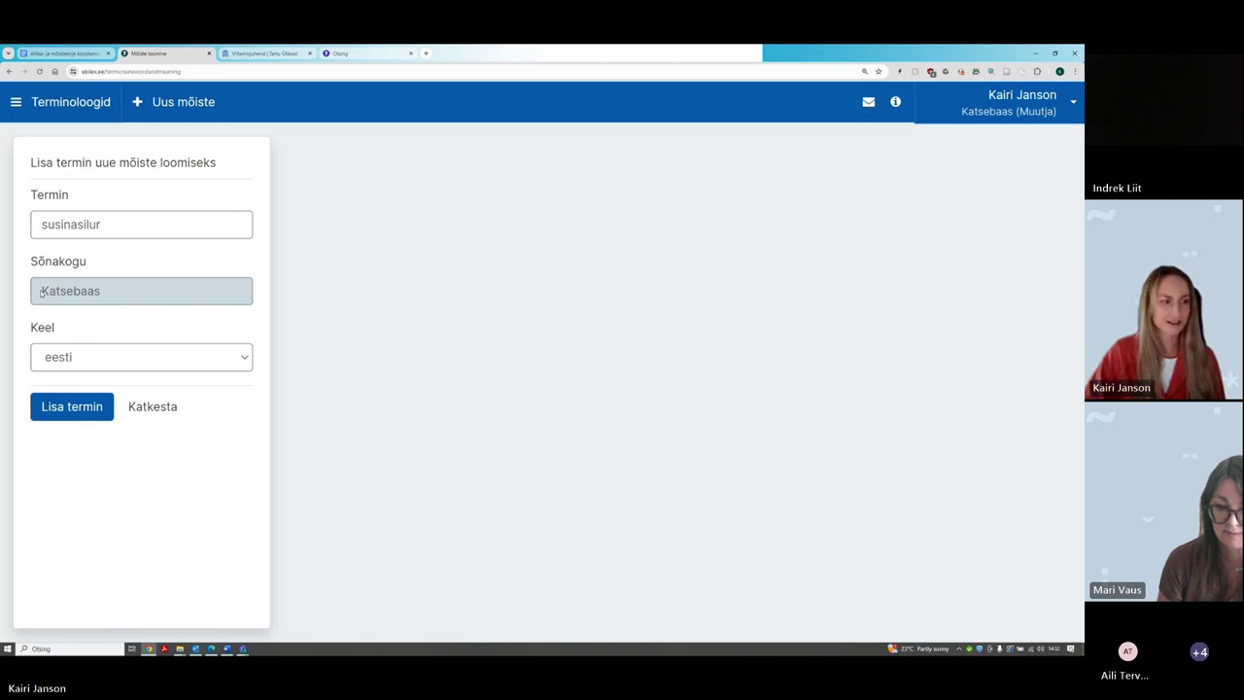
{"action": "left_click", "coordinate": [59, 357]}
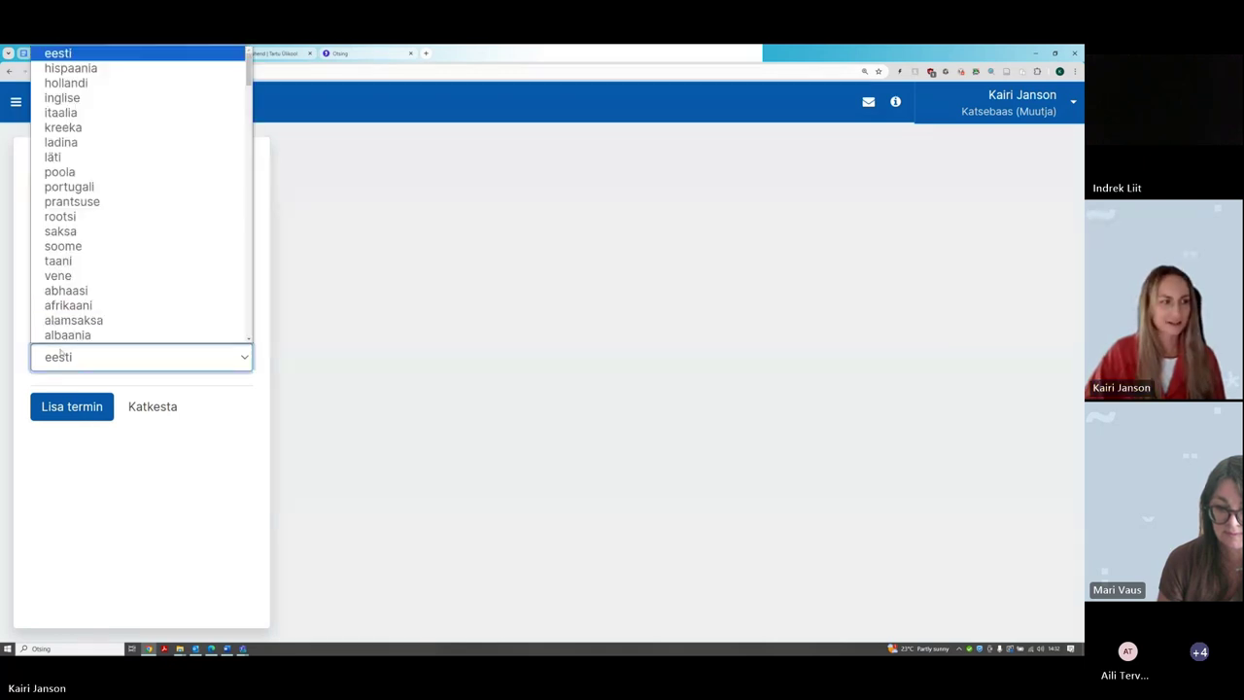
{"action": "left_click", "coordinate": [58, 53]}
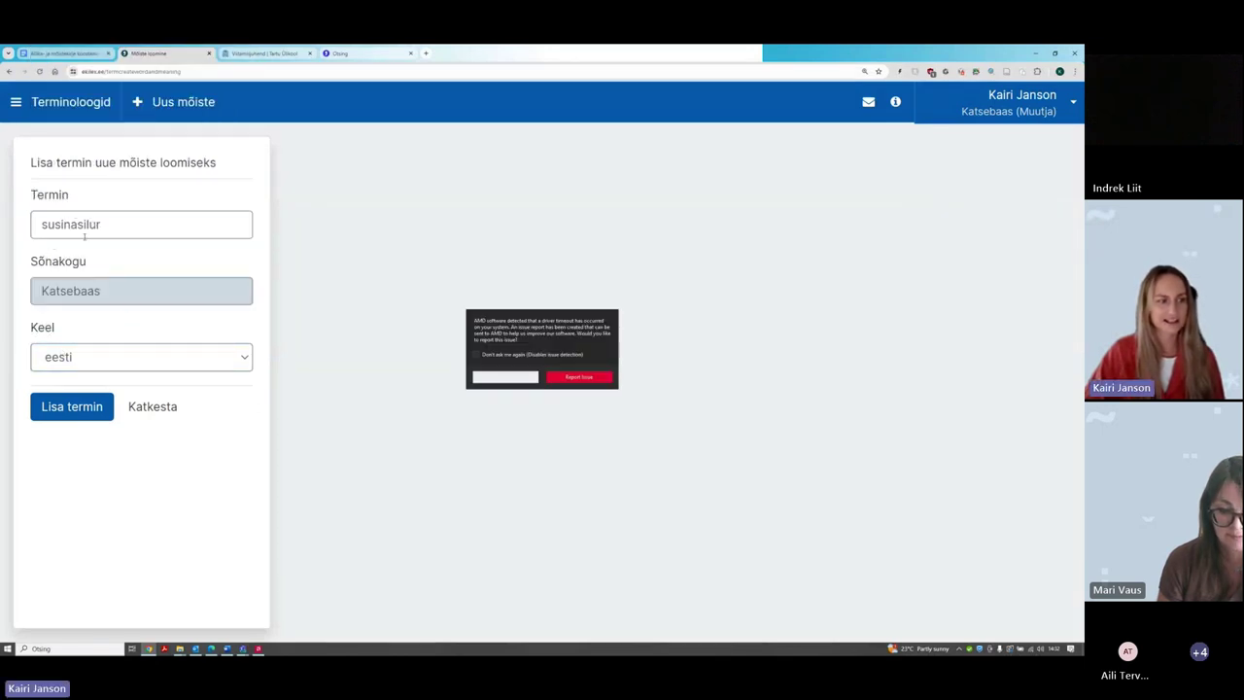
{"action": "left_click", "coordinate": [504, 377]}
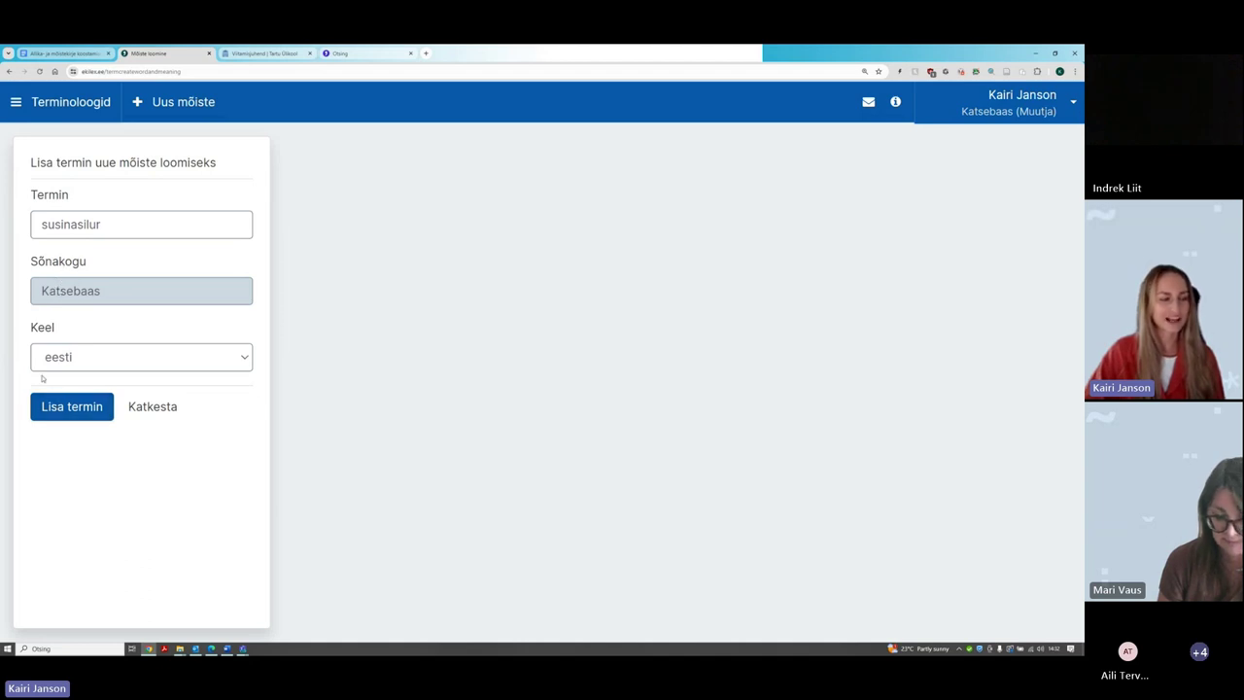
Submit 'susinasilur', check existing entry W1376480's definition, and create a new concept anyway
{"action": "left_click", "coordinate": [71, 408]}
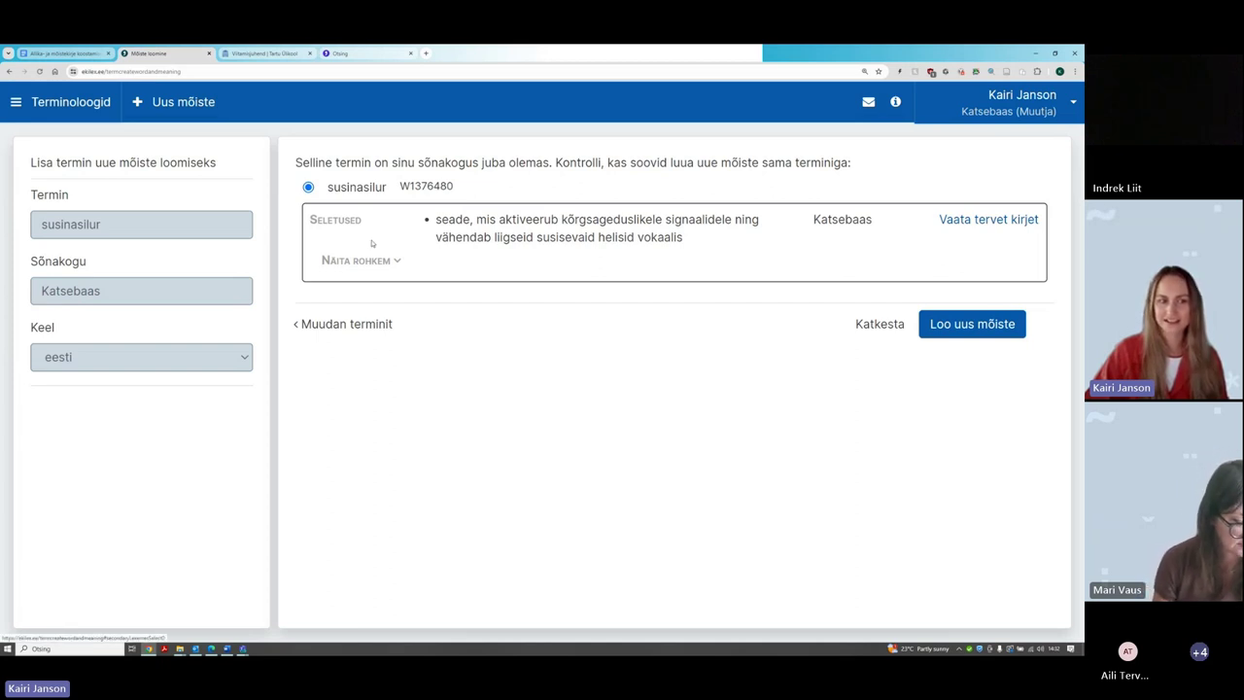
{"action": "left_click_drag", "start_coordinate": [436, 220], "coordinate": [686, 240]}
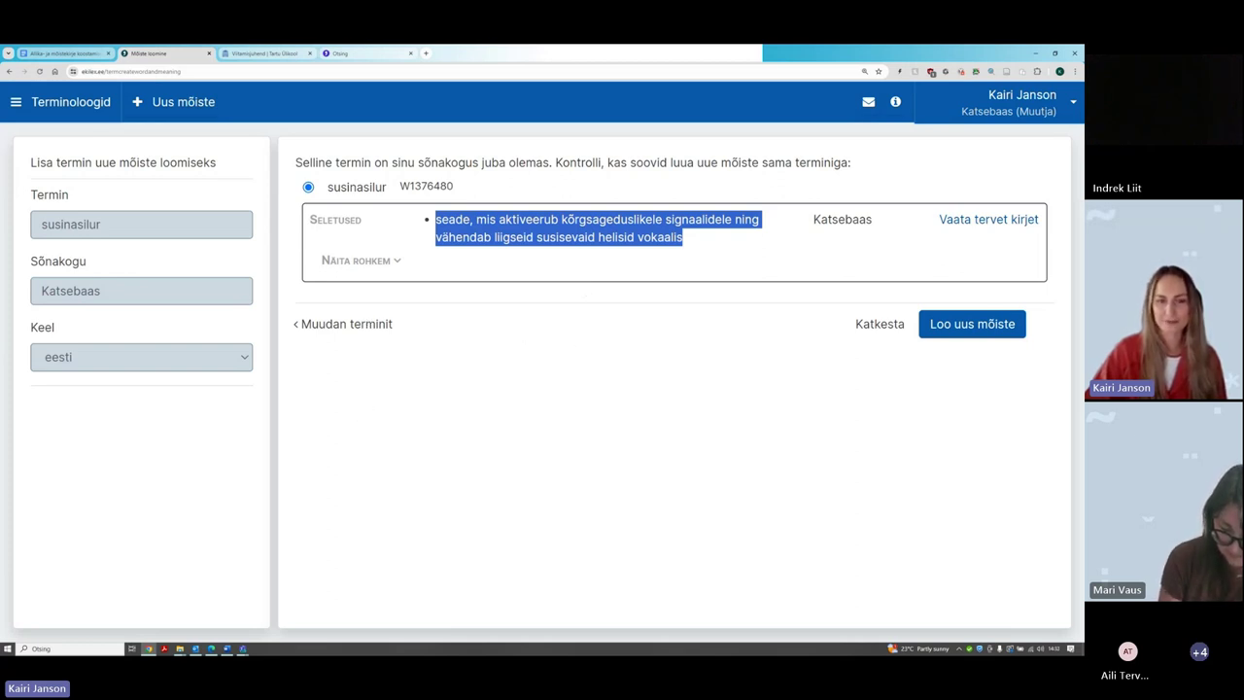
{"action": "left_click", "coordinate": [600, 207]}
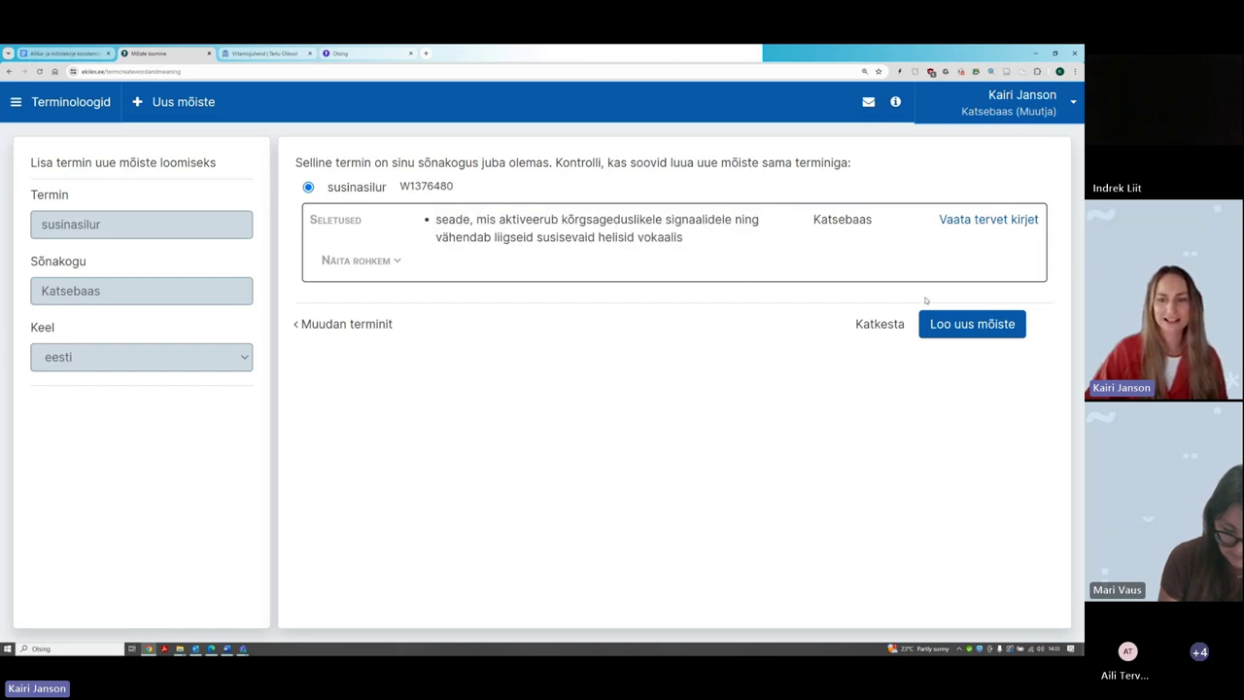
{"action": "left_click", "coordinate": [961, 330]}
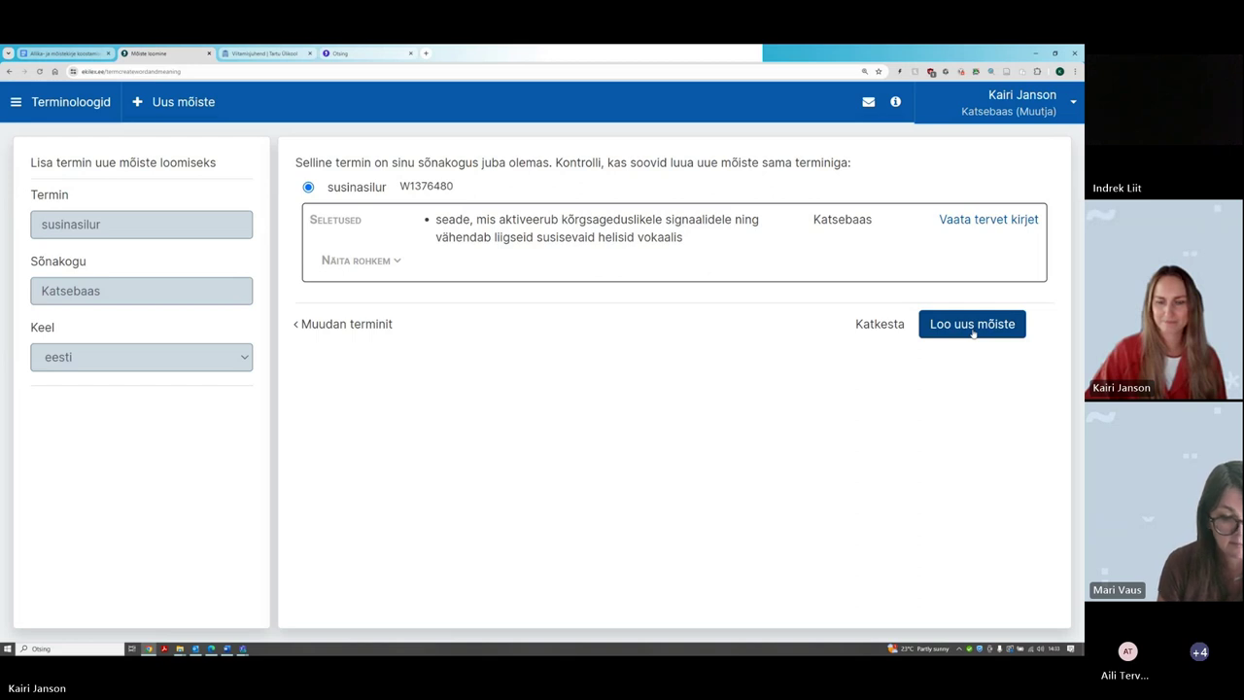
{"action": "left_click", "coordinate": [973, 332]}
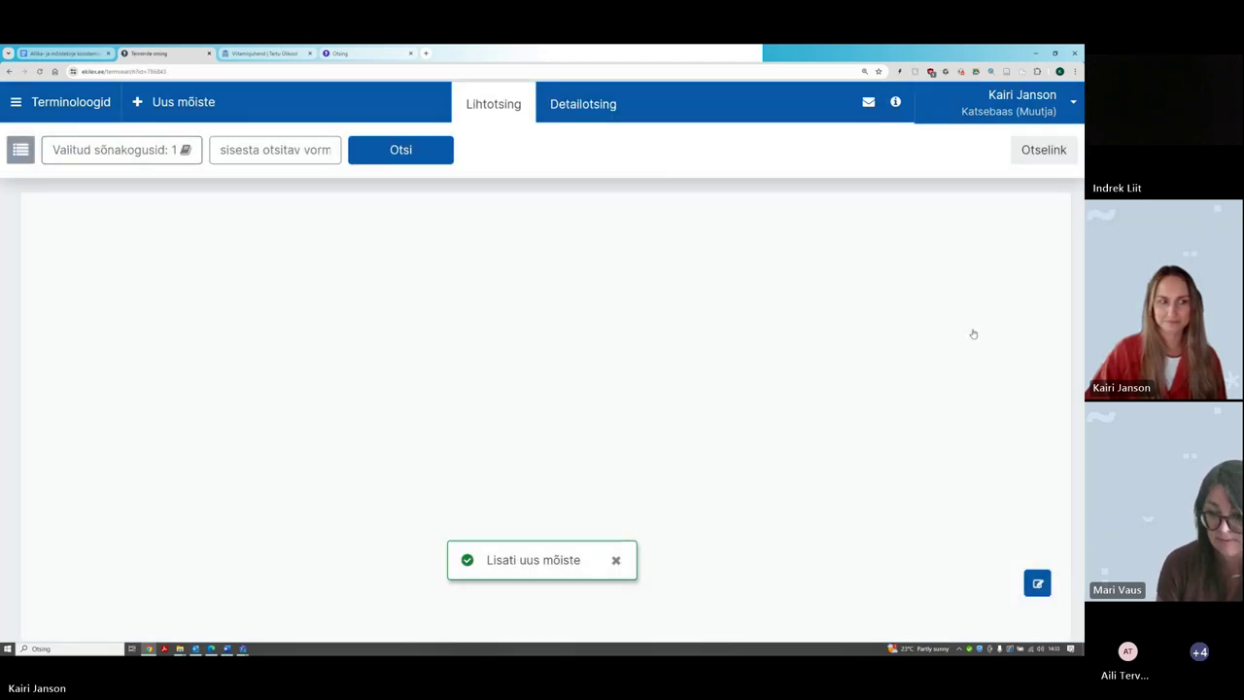
{"action": "left_click", "coordinate": [615, 561]}
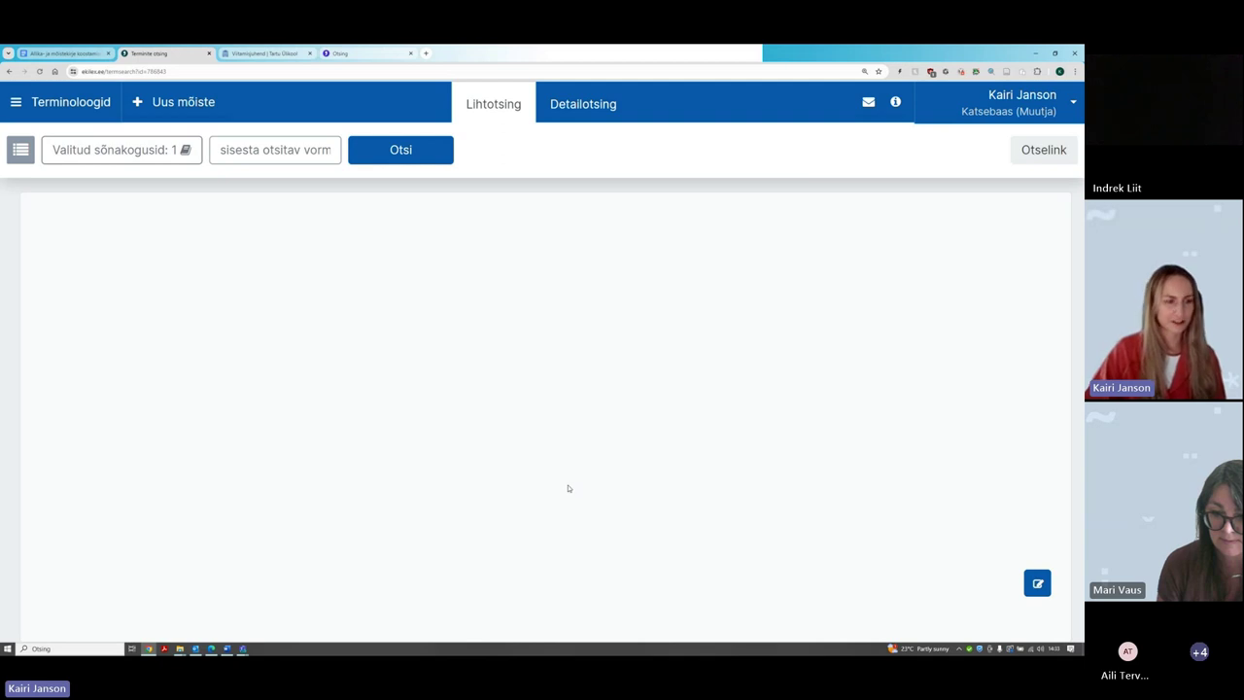
Adjust the page zoom and reload the term search page
{"action": "key", "text": "ctrl+minus"}
{"action": "key", "text": "ctrl+minus"}
{"action": "key", "text": "ctrl+plus"}
{"action": "key", "text": "ctrl+plus"}
{"action": "key", "text": "ctrl+plus"}
{"action": "key", "text": "ctrl+plus"}
{"action": "key", "text": "ctrl+plus"}
{"action": "key", "text": "ctrl+plus"}
{"action": "key", "text": "ctrl+plus"}
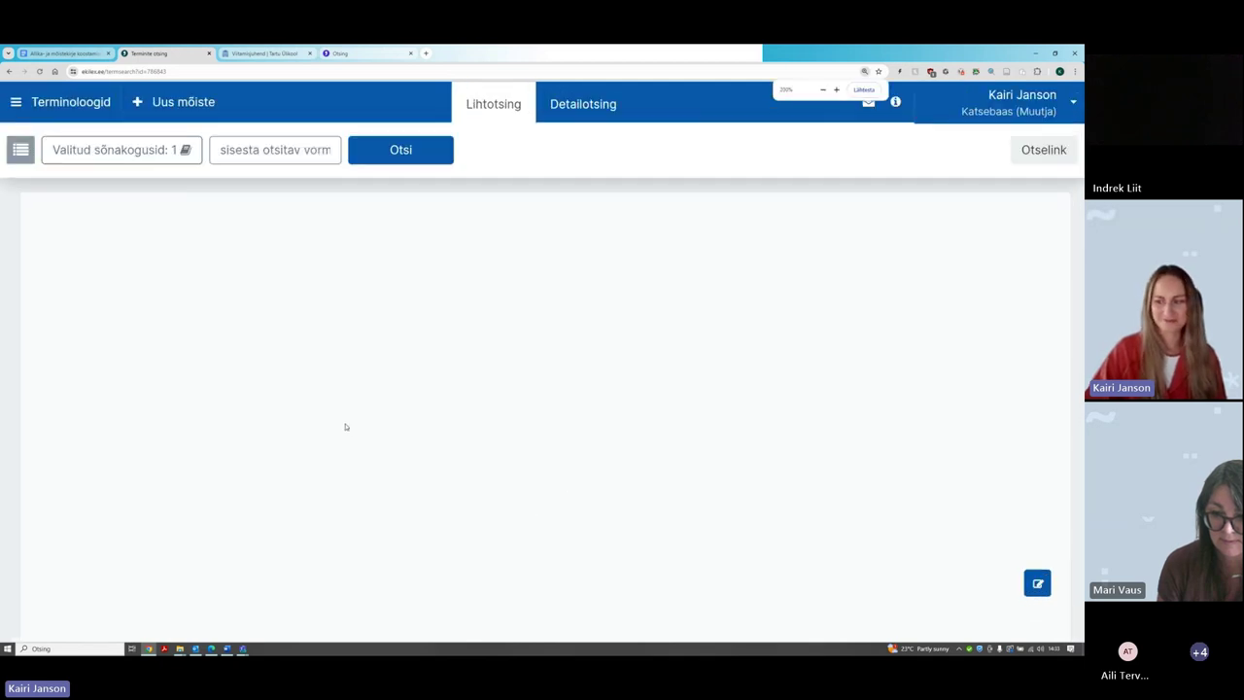
{"action": "key", "text": "ctrl+minus"}
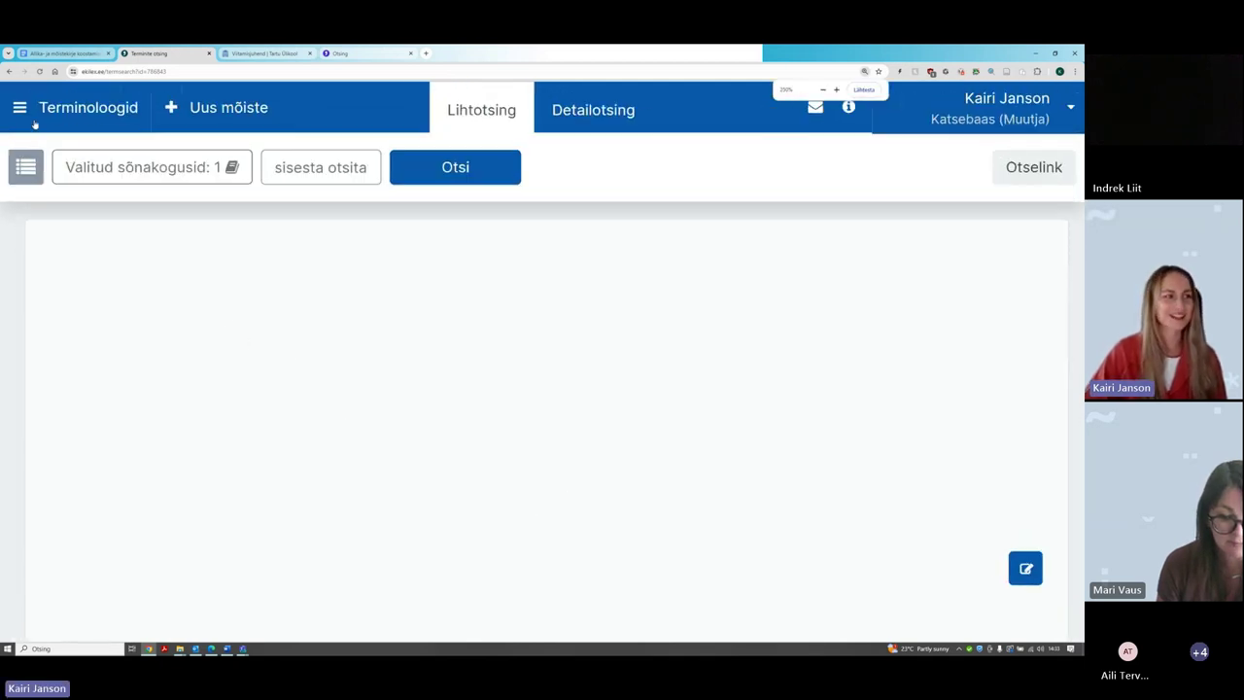
{"action": "left_click", "coordinate": [39, 71]}
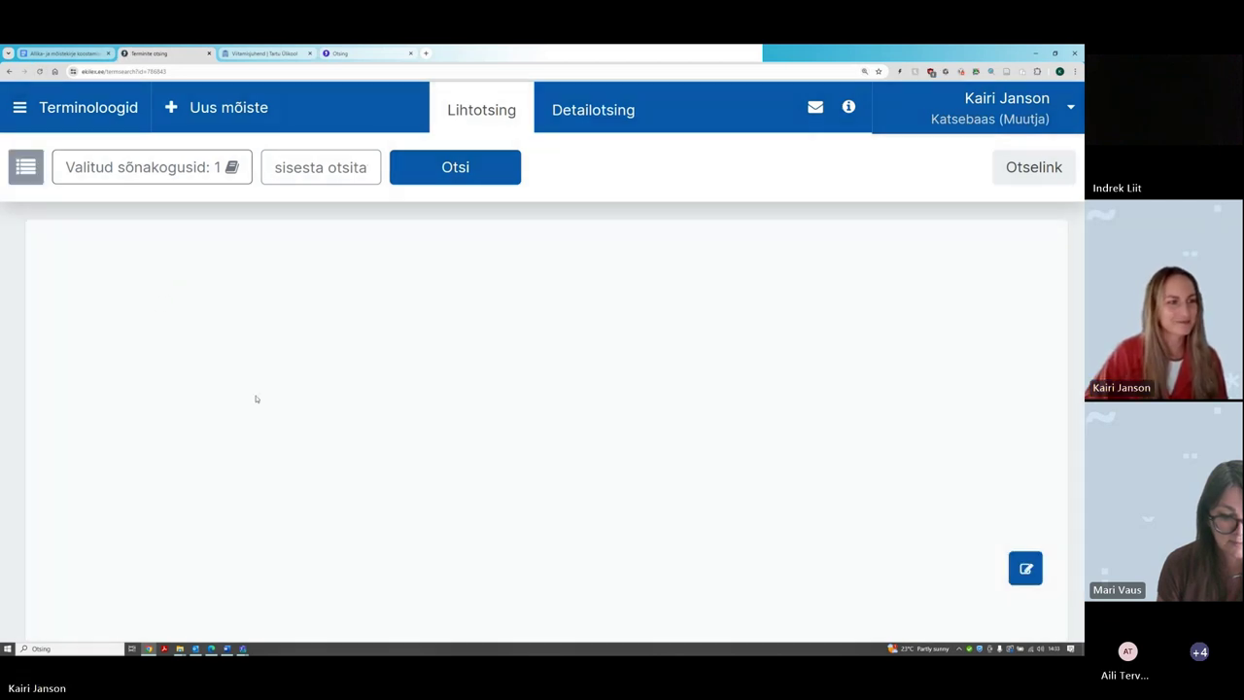
Select Katsebaas (kce) as the only dictionary for the term search
{"action": "left_click", "coordinate": [152, 167]}
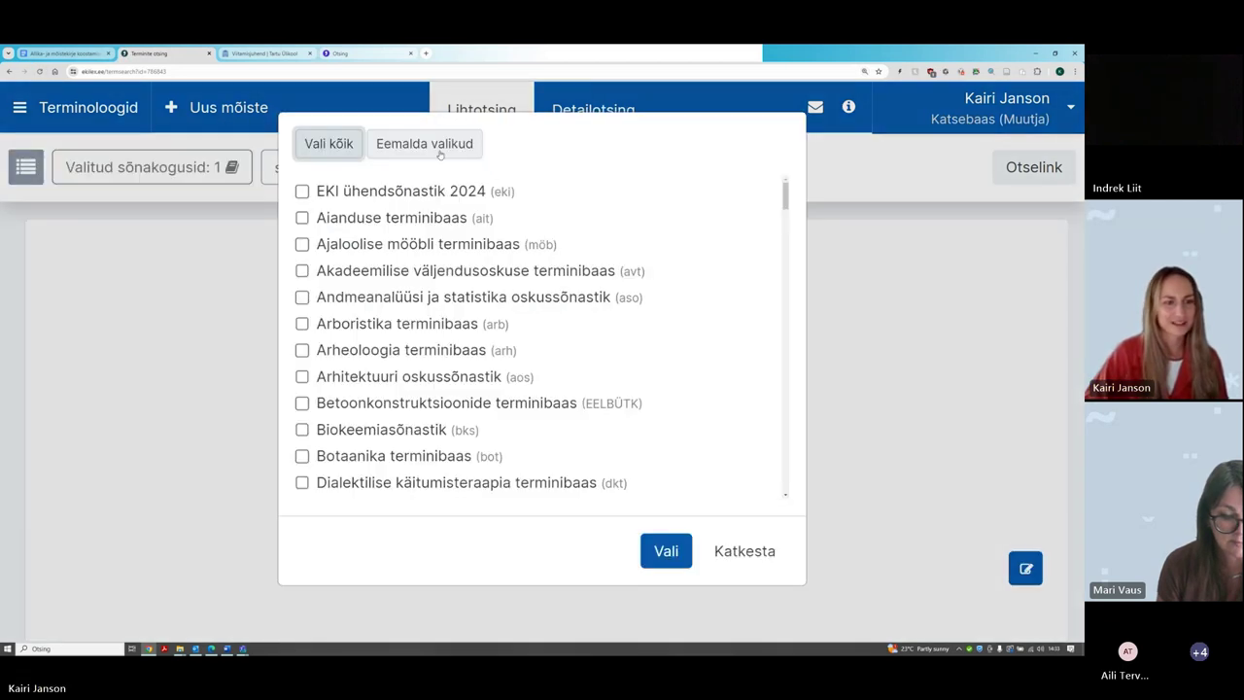
{"action": "scroll", "coordinate": [387, 320], "scroll_direction": "down", "scroll_amount": 7}
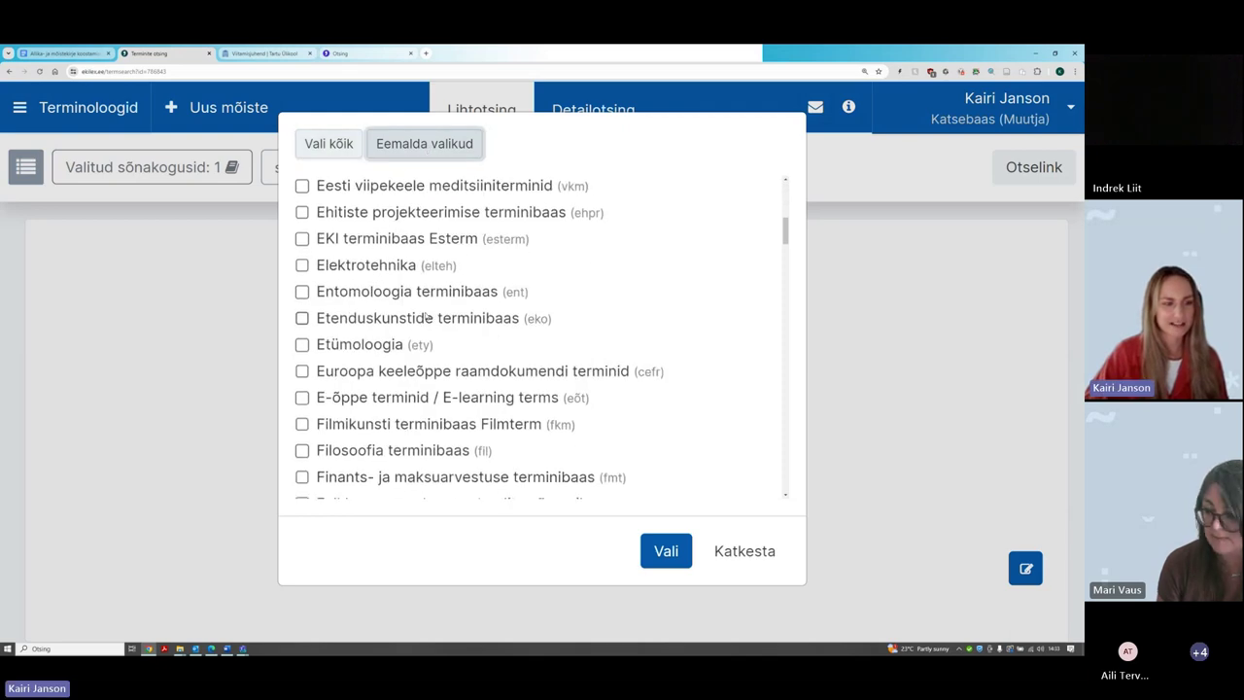
{"action": "scroll", "coordinate": [387, 321], "scroll_direction": "down", "scroll_amount": 8}
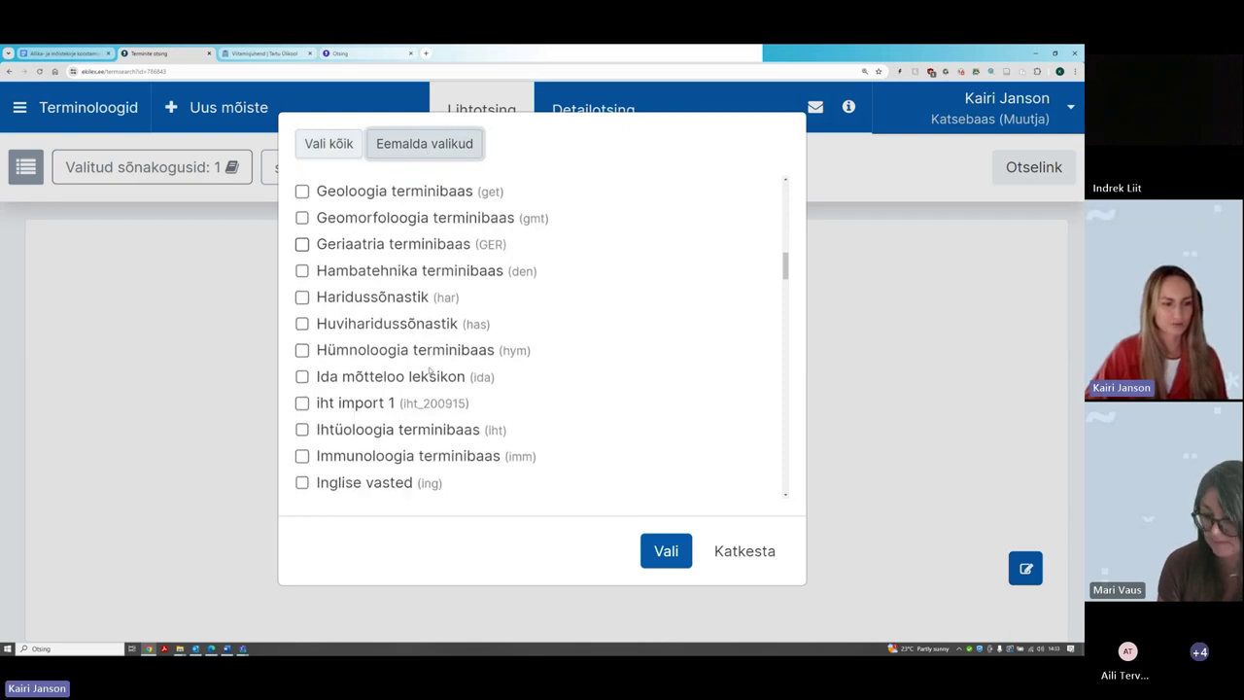
{"action": "scroll", "coordinate": [430, 372], "scroll_direction": "down", "scroll_amount": 2}
{"action": "left_click", "coordinate": [352, 409]}
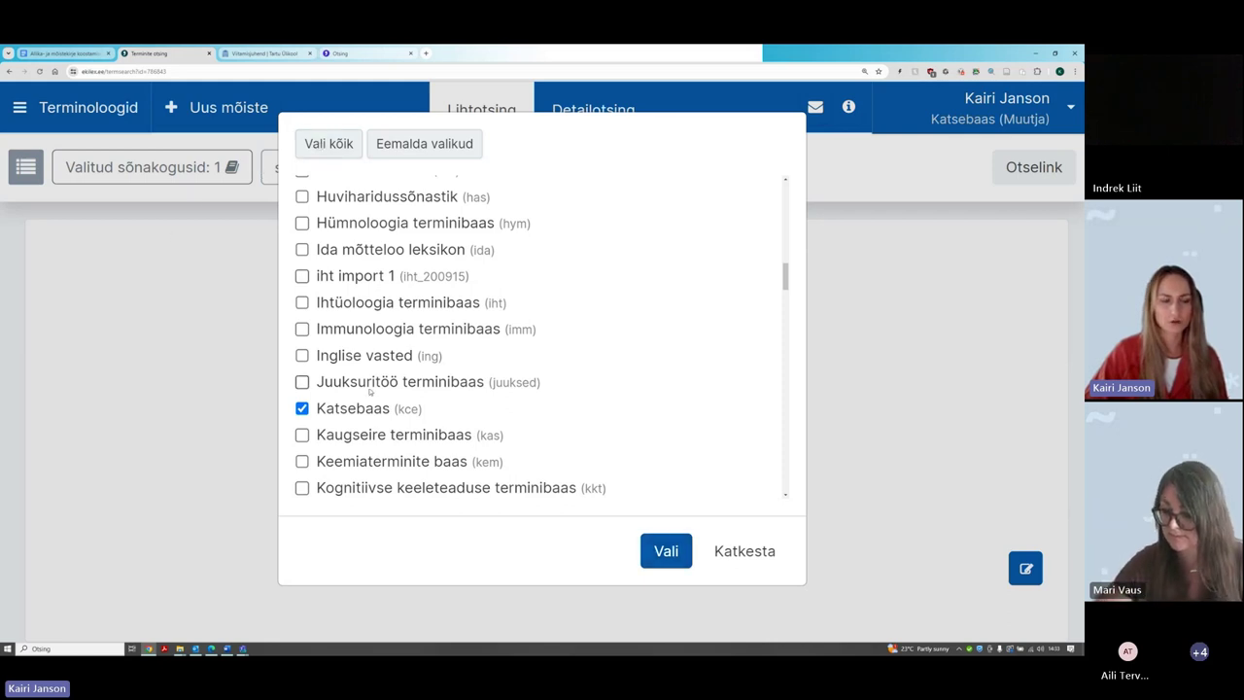
{"action": "left_click", "coordinate": [684, 549]}
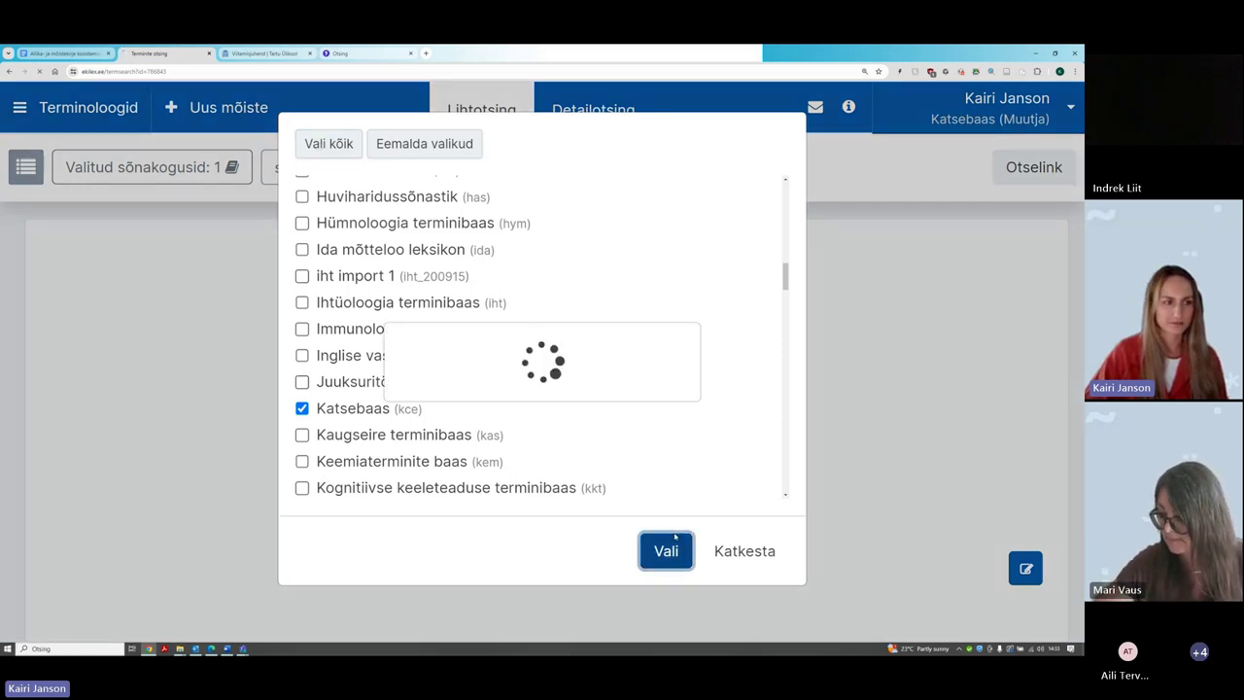
{"action": "left_click", "coordinate": [328, 168]}
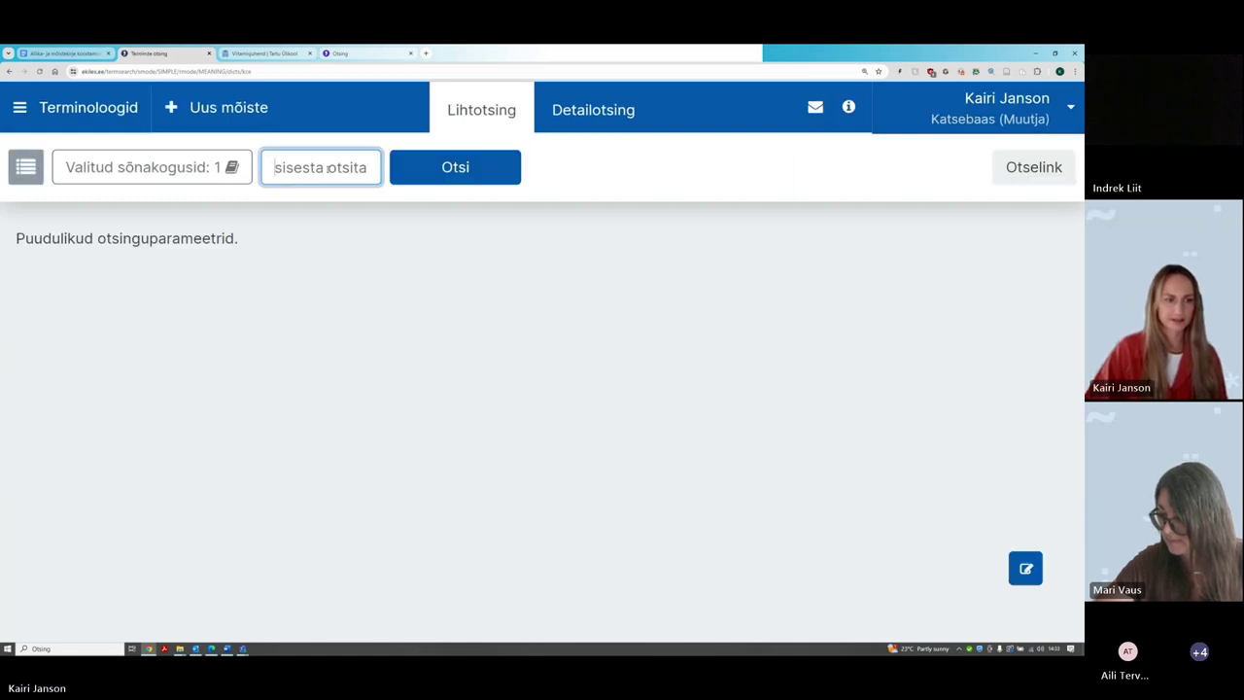
Start a new concept and enter the term 'susinasilur'
{"action": "left_click", "coordinate": [363, 111]}
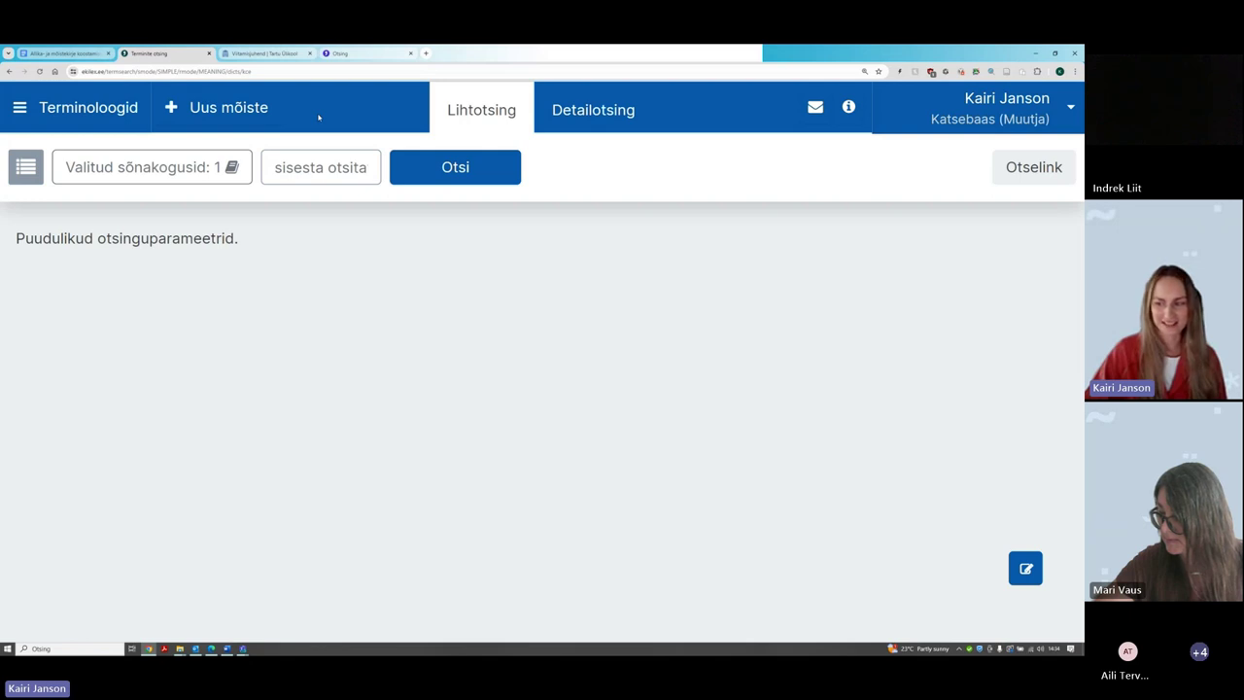
{"action": "left_click", "coordinate": [208, 180]}
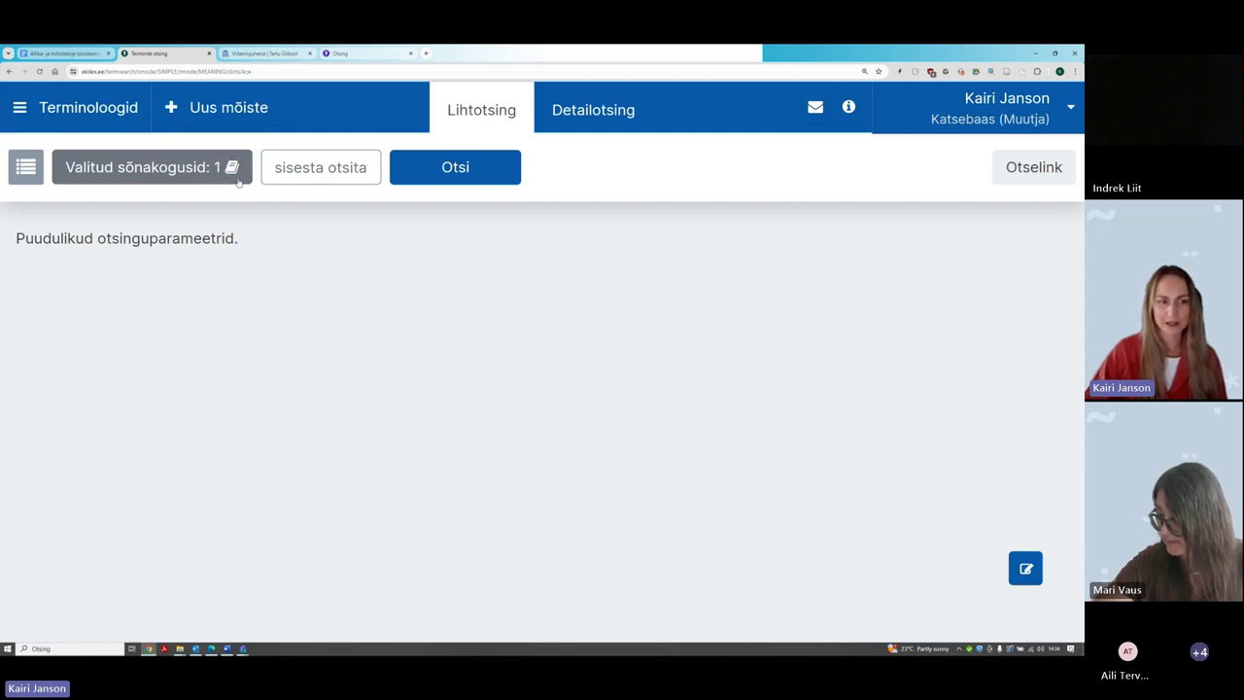
{"action": "left_click", "coordinate": [185, 105]}
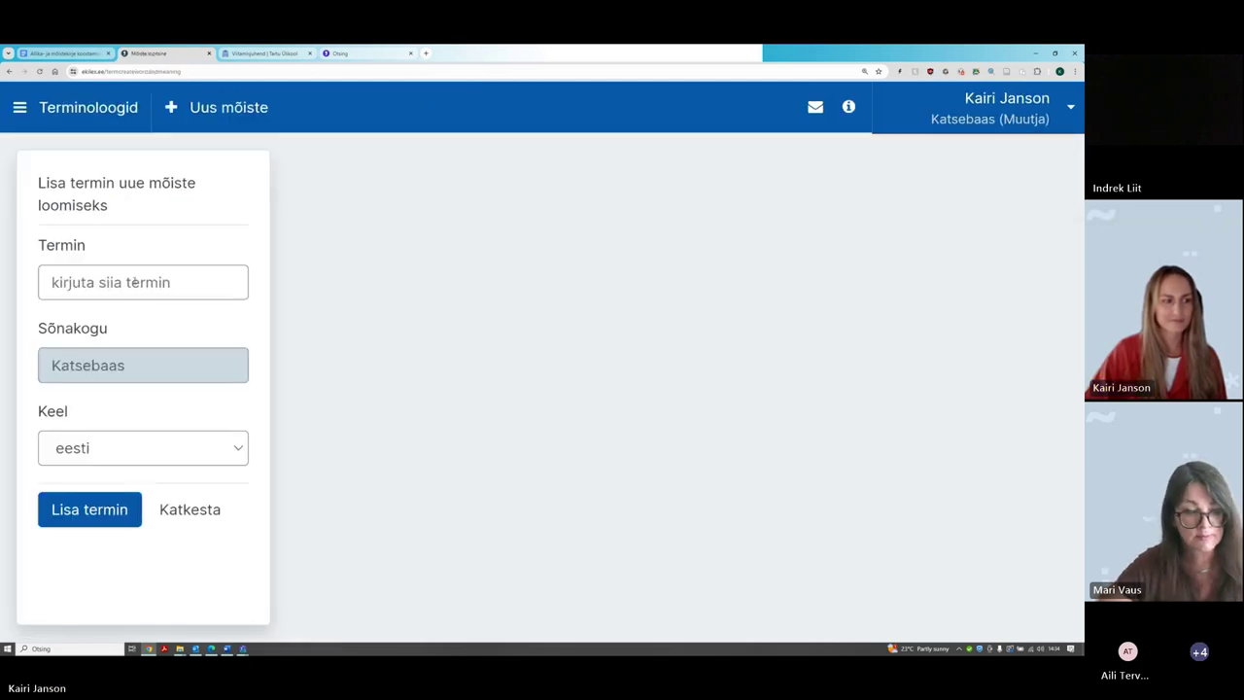
{"action": "left_click", "coordinate": [135, 281]}
{"action": "type", "text": "susinasilur"}
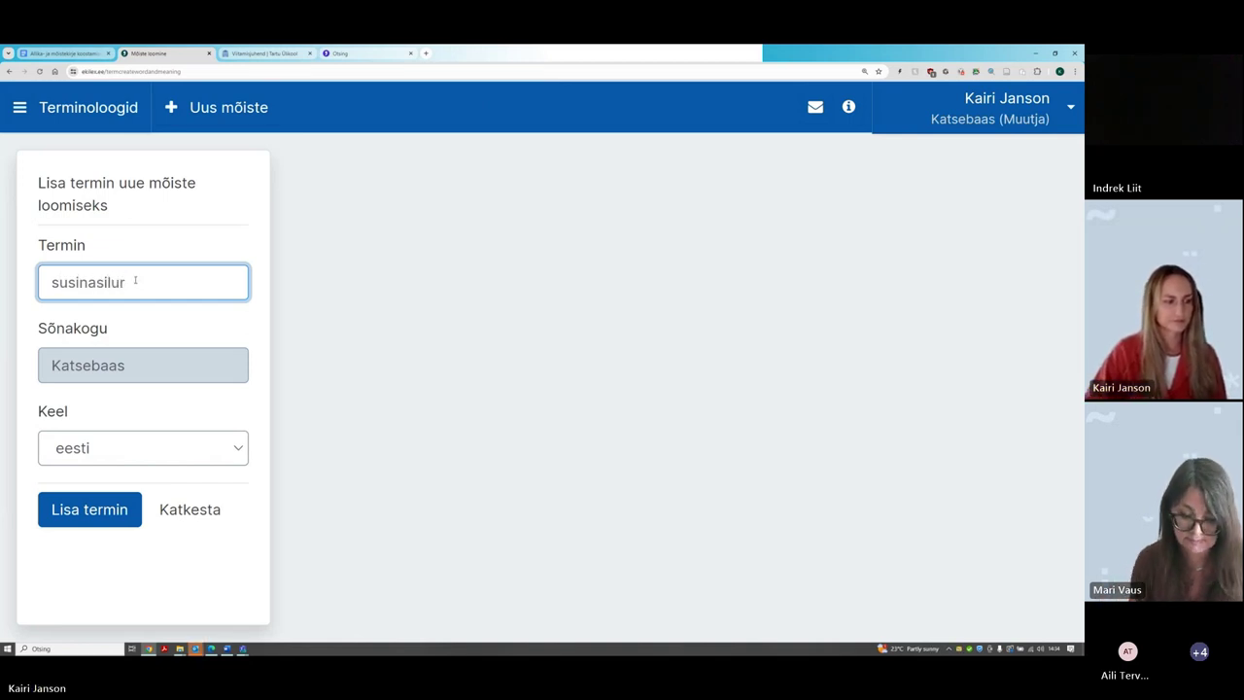
Confirm creating concept 786847 despite the existing 'susinasilur' term
{"action": "left_click", "coordinate": [97, 510]}
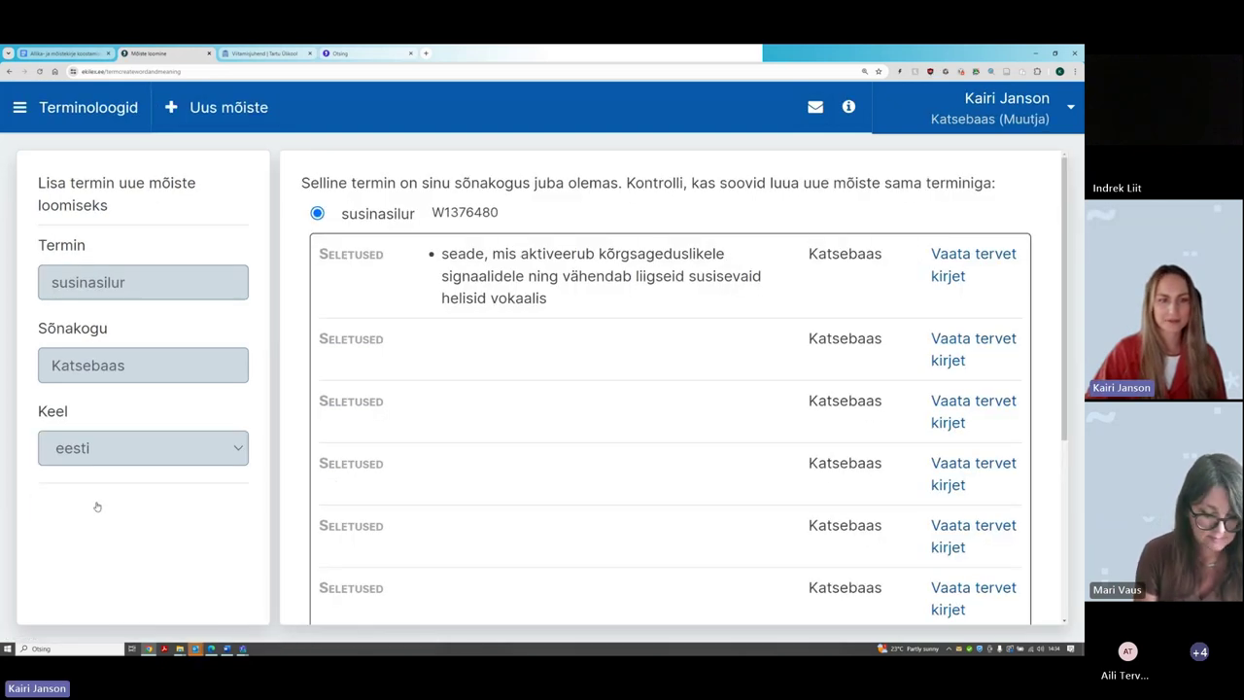
{"action": "scroll", "coordinate": [736, 301], "scroll_direction": "down", "scroll_amount": 5}
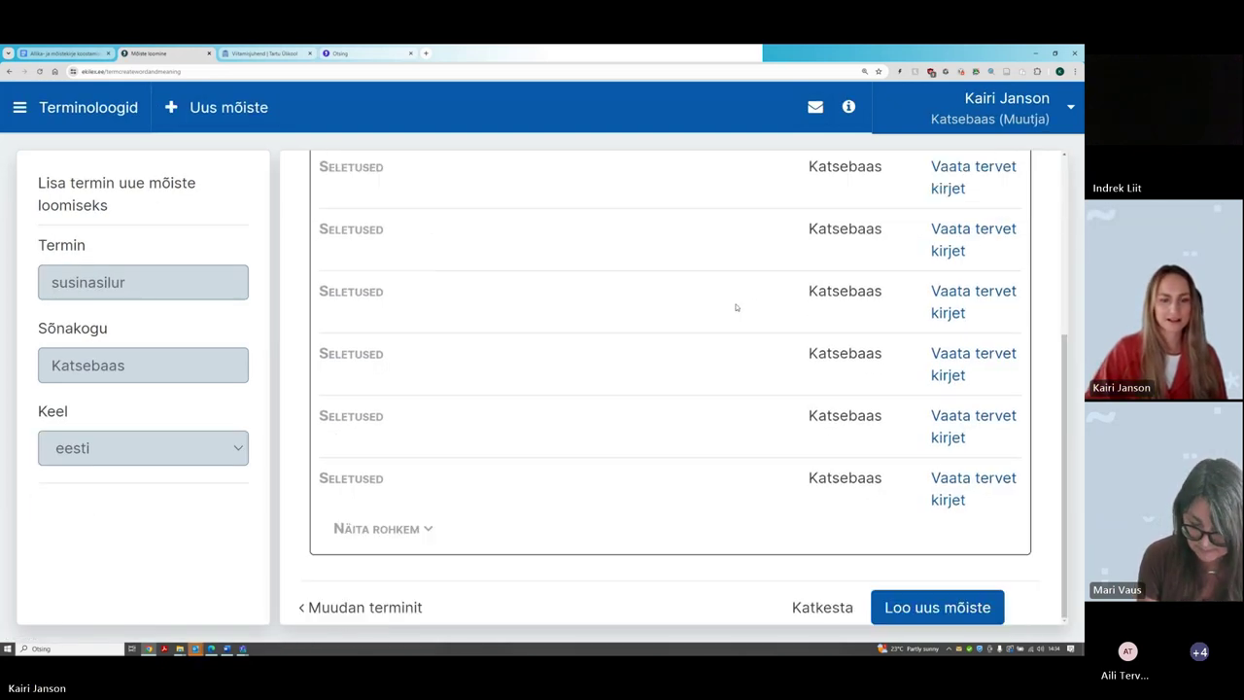
{"action": "left_click", "coordinate": [929, 611]}
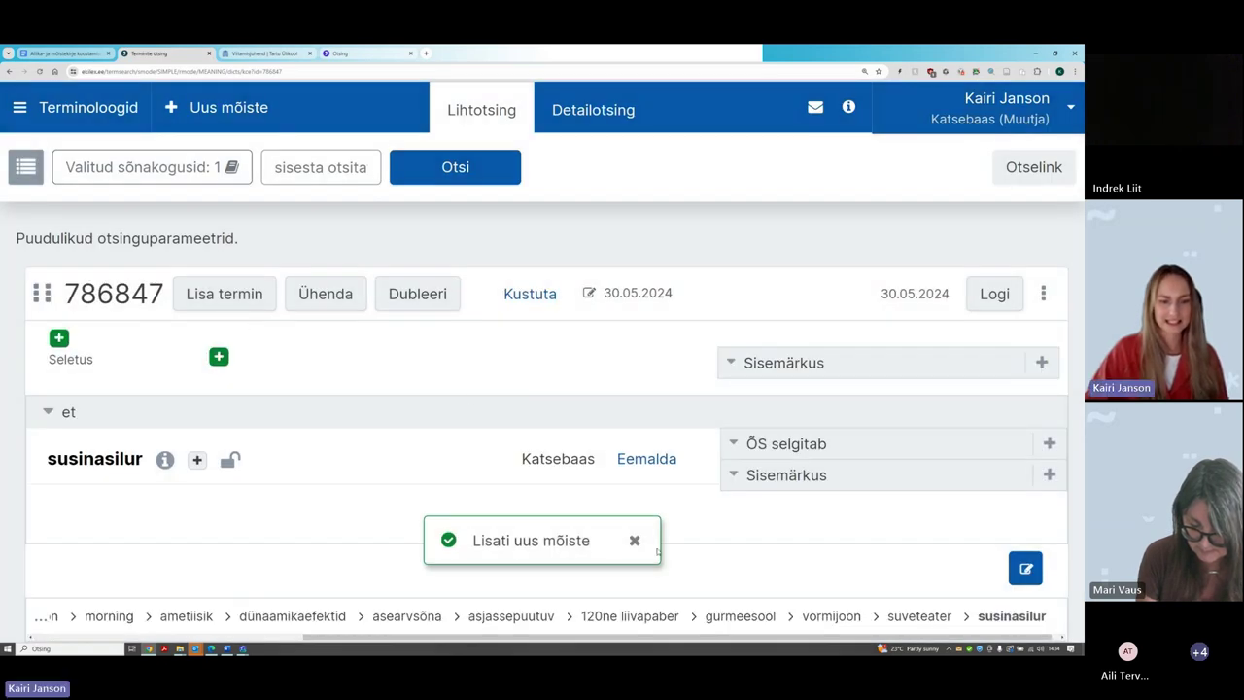
{"action": "left_click", "coordinate": [635, 540]}
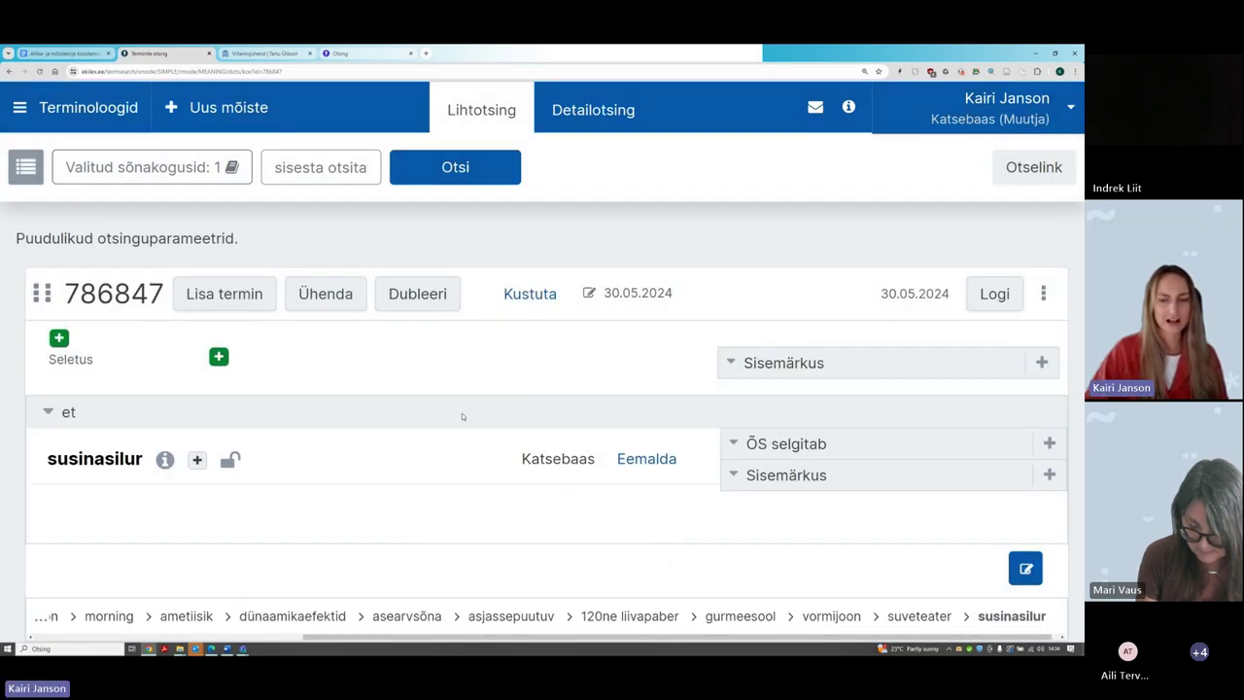
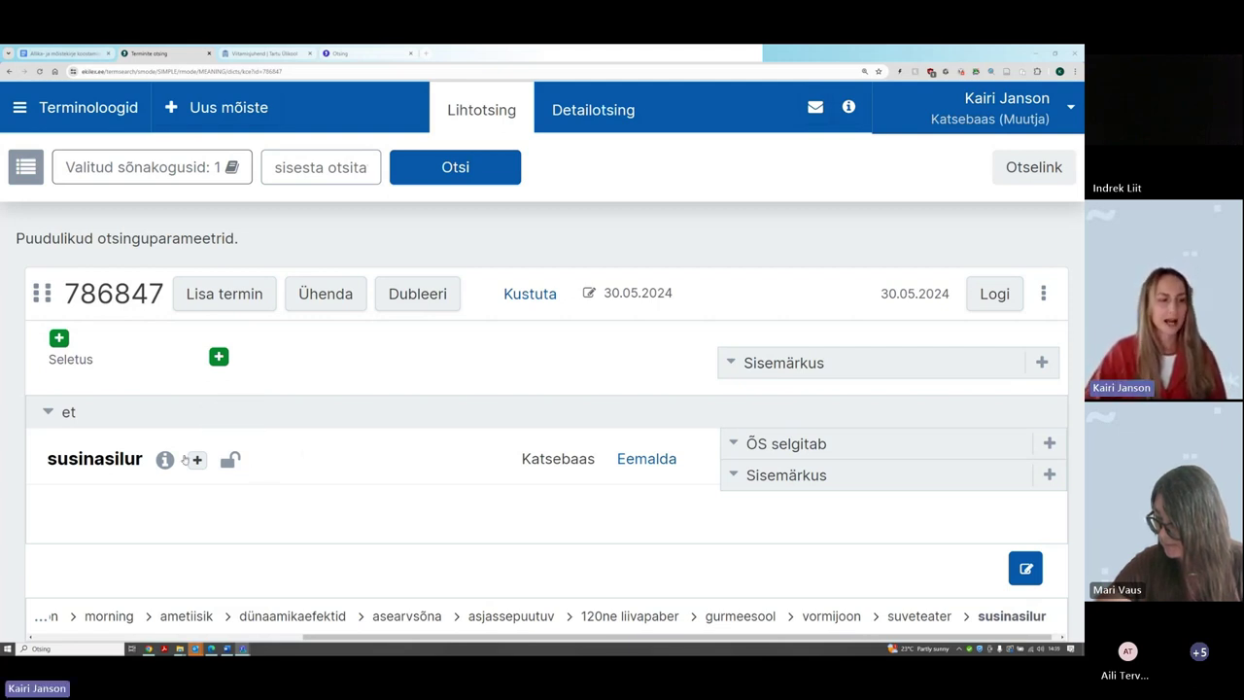
Select the term 'susinasilur' and switch to the 'Allika- ja mõistekirje koostamise alusmaterjal' document
{"action": "left_click_drag", "start_coordinate": [47, 459], "coordinate": [143, 459]}
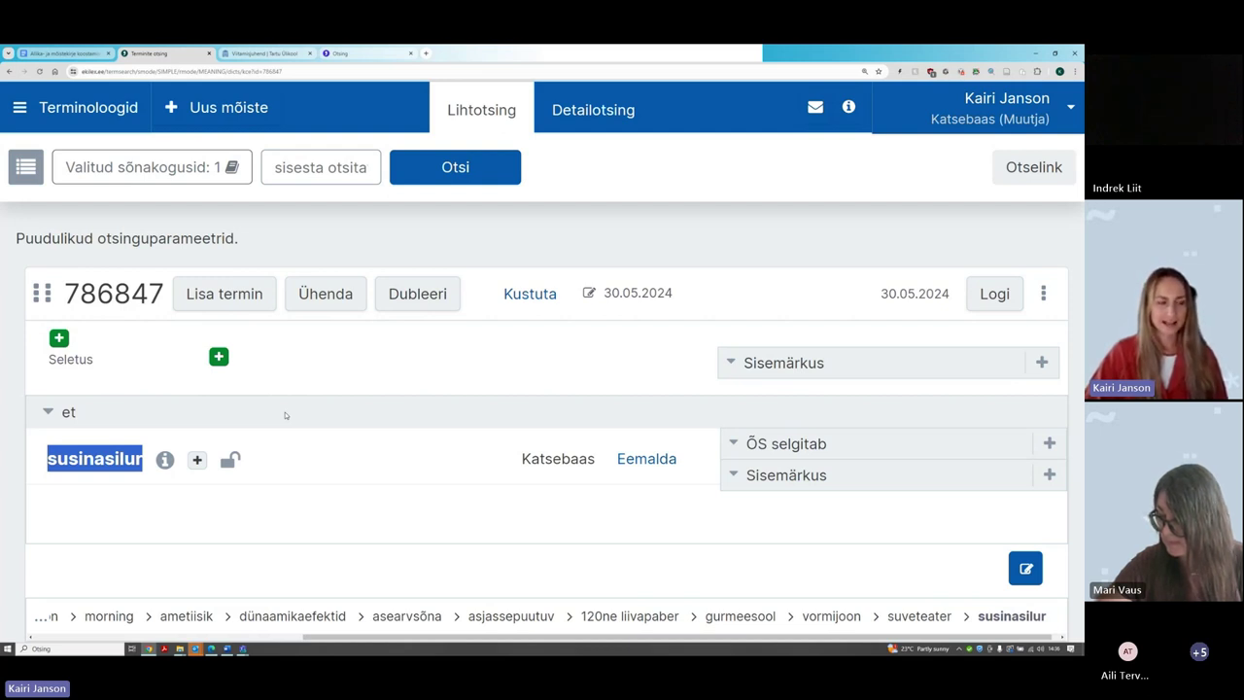
{"action": "left_click", "coordinate": [84, 54]}
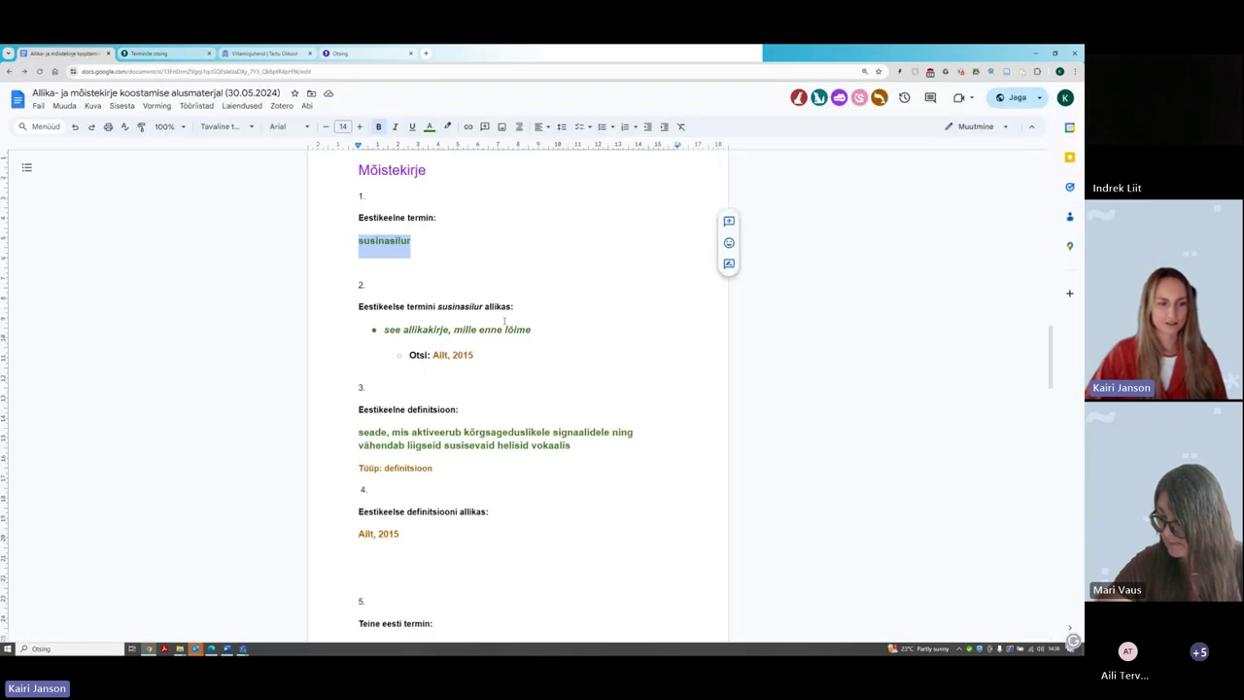
Return to the Ekilex 'Terminite otsing' tab and clear the selection on 'susinasilur'
{"action": "left_click", "coordinate": [164, 53]}
{"action": "left_click", "coordinate": [290, 451]}
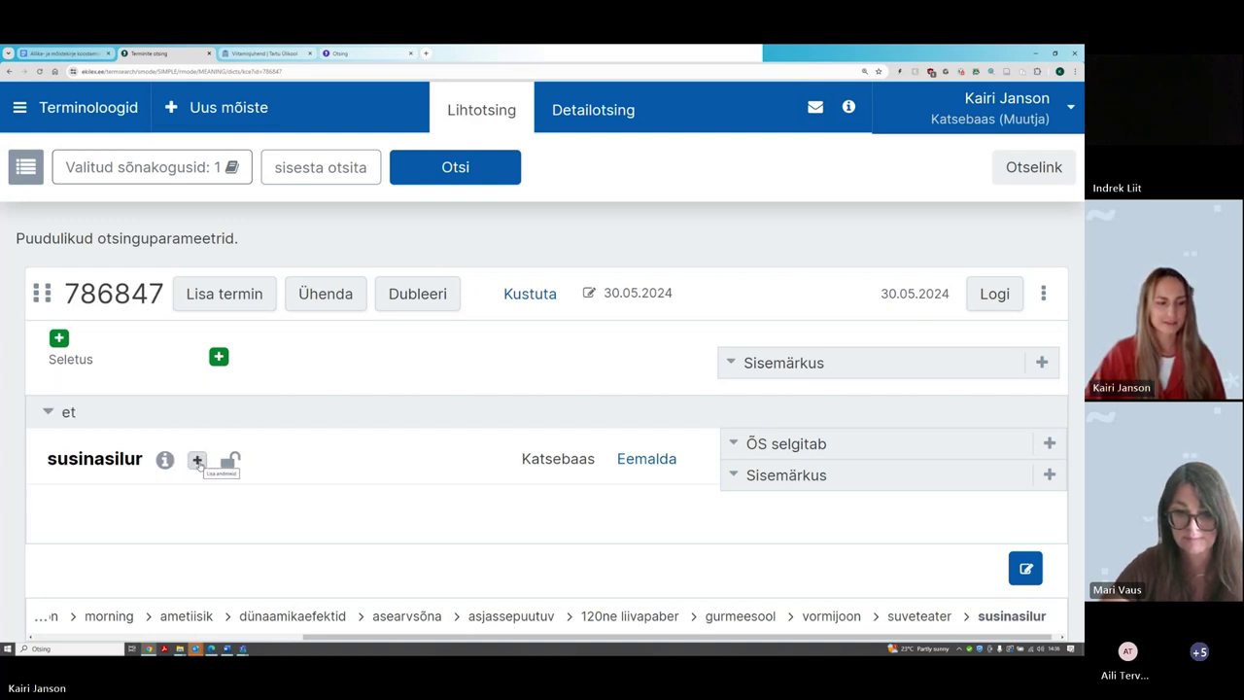
Choose Allikaviide as the new property type for 'susinasilur'
{"action": "left_click", "coordinate": [197, 461]}
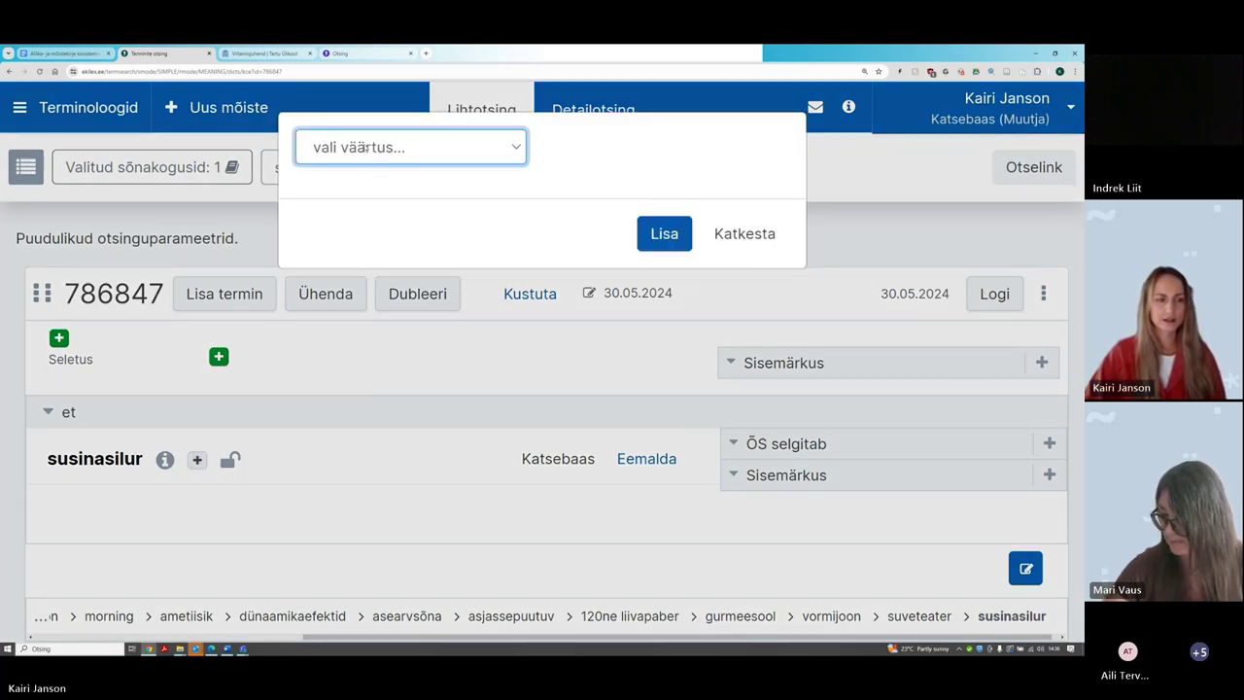
{"action": "left_click", "coordinate": [358, 146]}
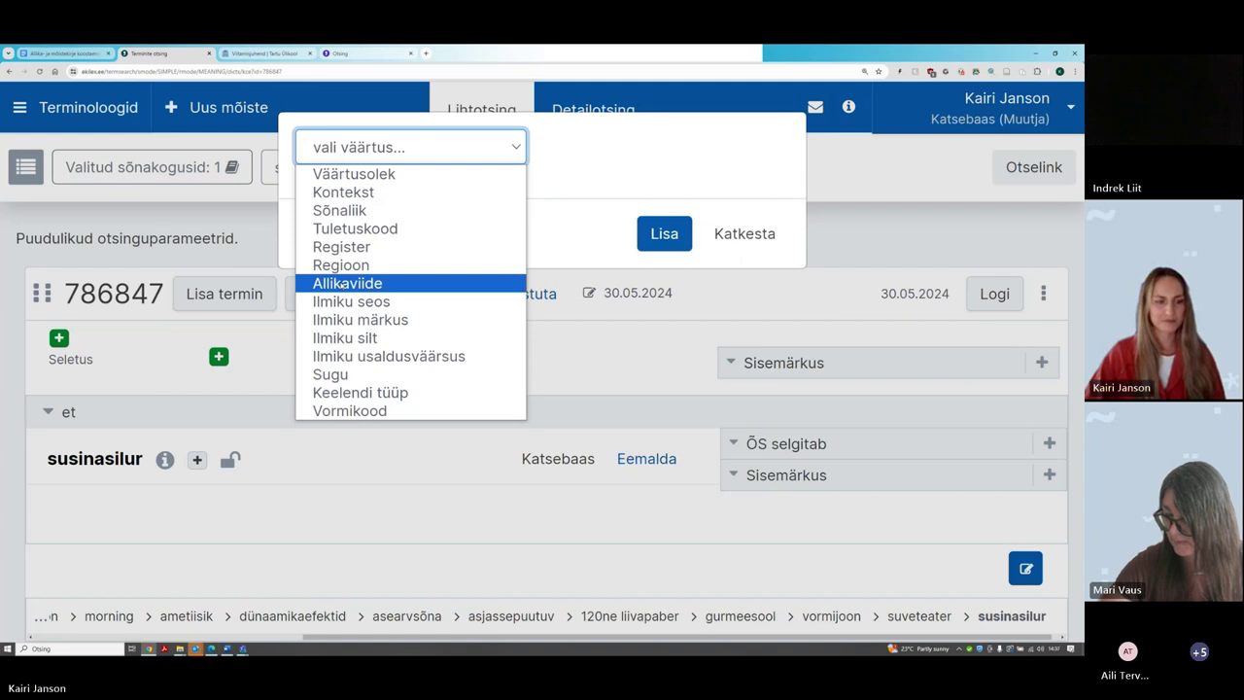
{"action": "left_click", "coordinate": [346, 283]}
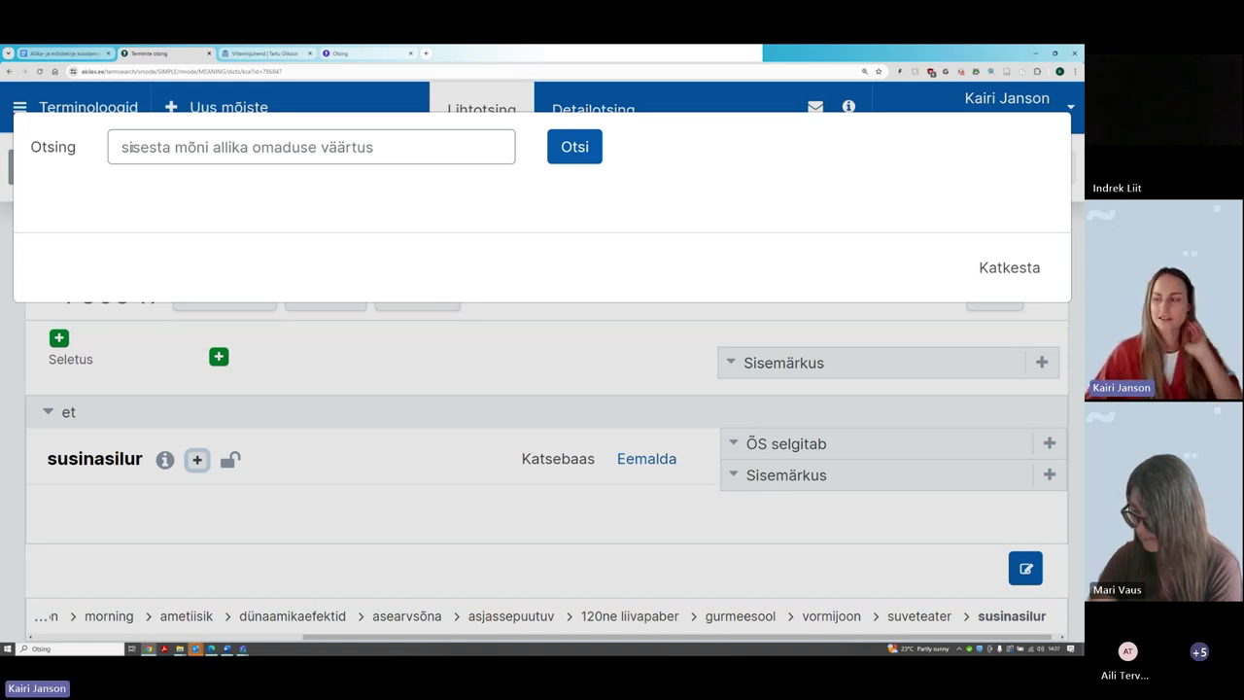
Search sources for 'Ailt, 2015' and review the matching results
{"action": "left_click", "coordinate": [123, 147]}
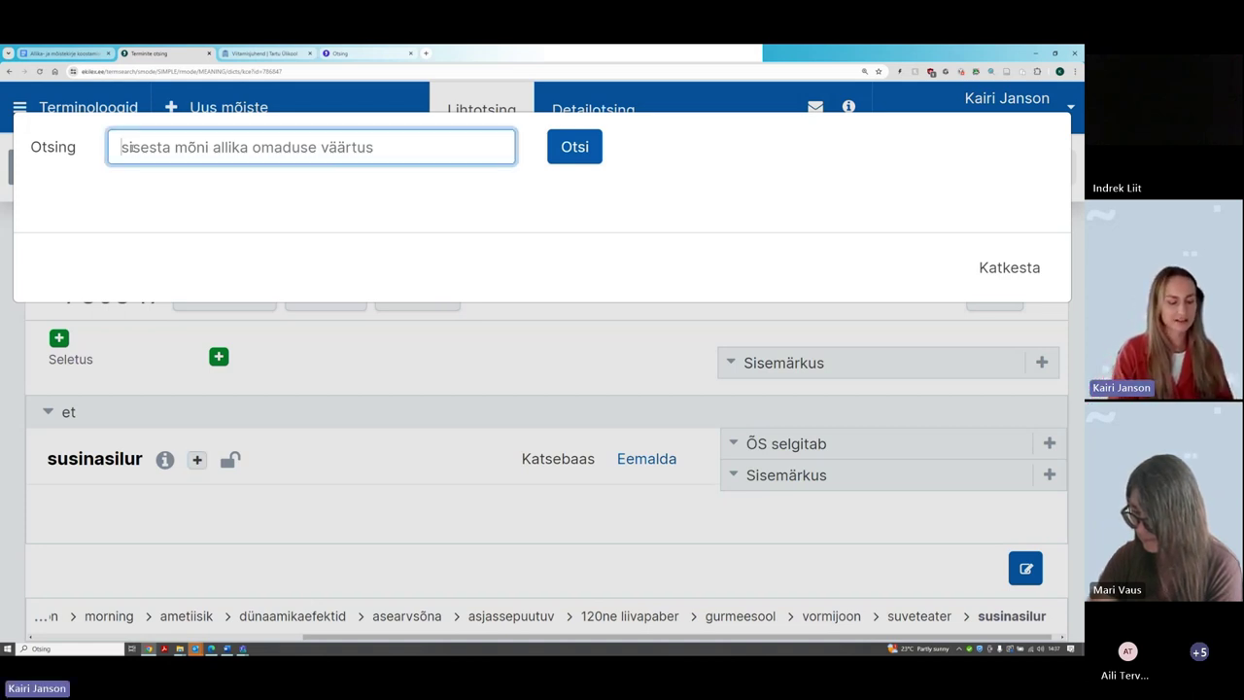
{"action": "type", "text": "Ailt, 2015"}
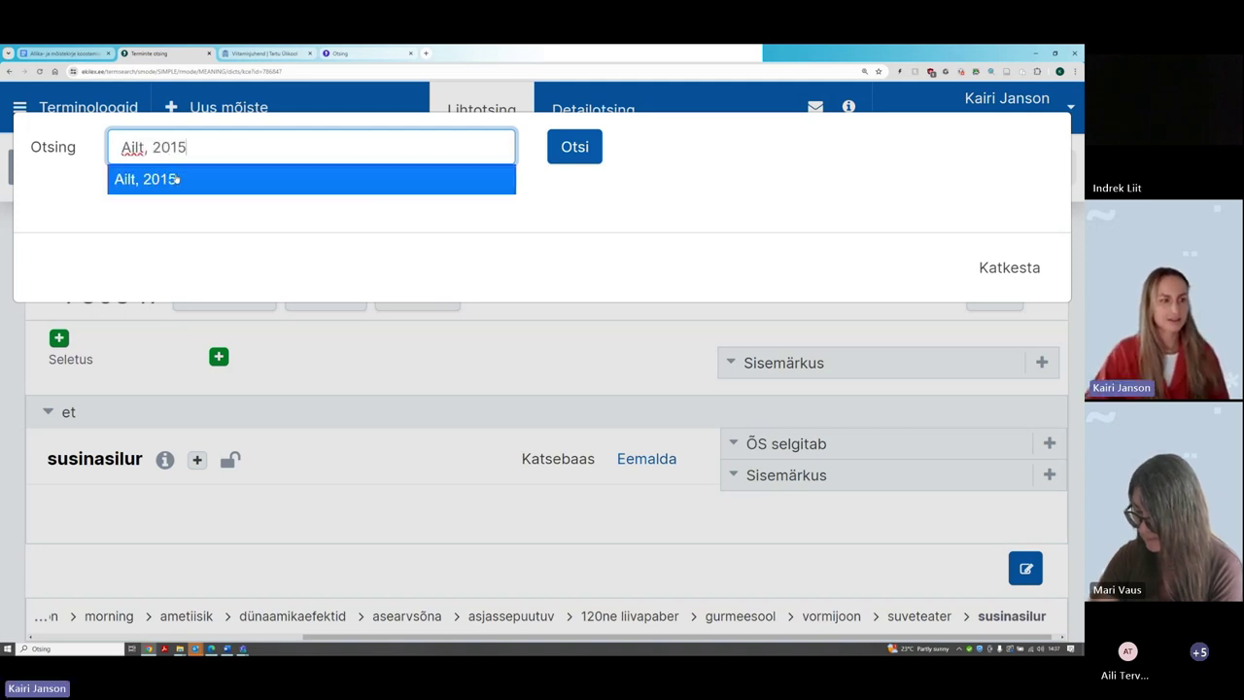
{"action": "left_click", "coordinate": [175, 179]}
{"action": "scroll", "coordinate": [493, 396], "scroll_direction": "down", "scroll_amount": 4}
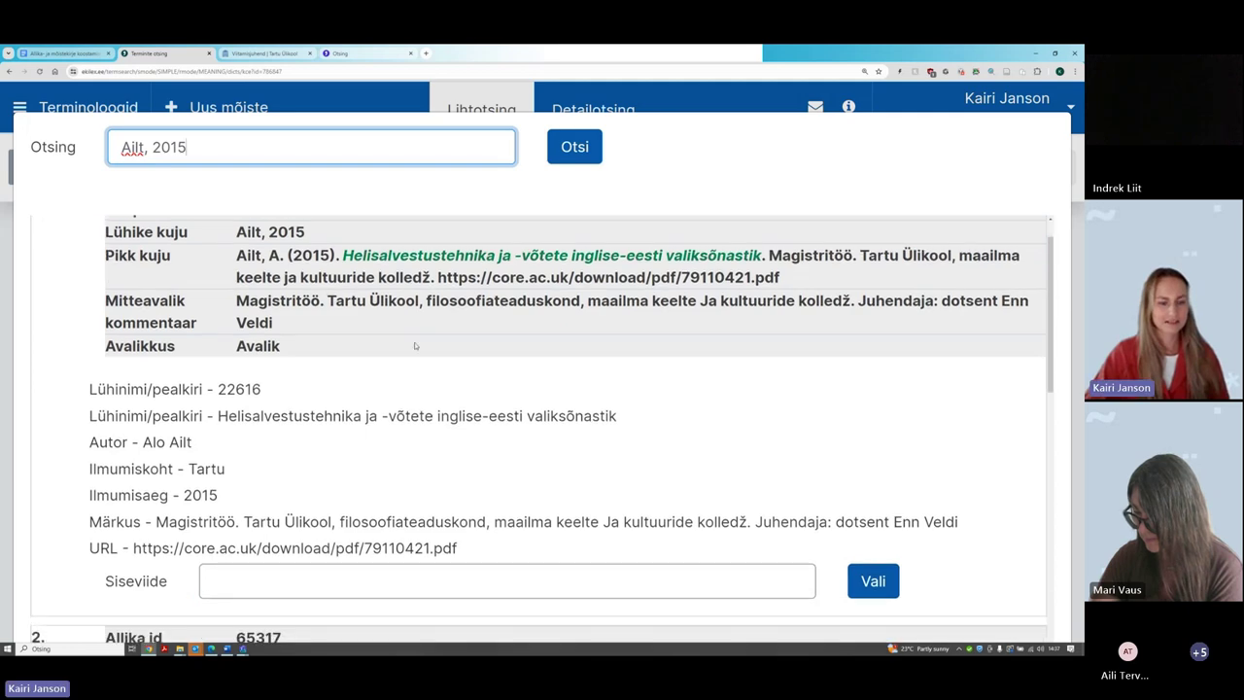
{"action": "scroll", "coordinate": [518, 381], "scroll_direction": "up", "scroll_amount": 4}
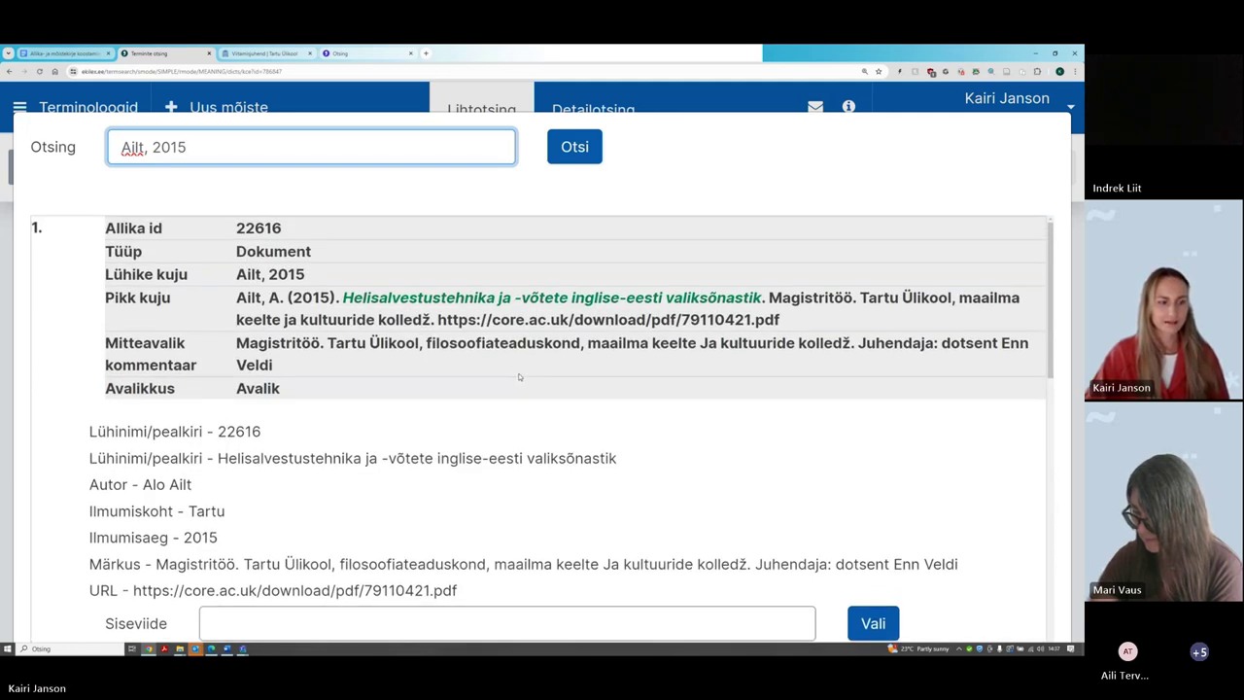
{"action": "scroll", "coordinate": [518, 377], "scroll_direction": "down", "scroll_amount": 8}
{"action": "scroll", "coordinate": [515, 371], "scroll_direction": "down", "scroll_amount": 2}
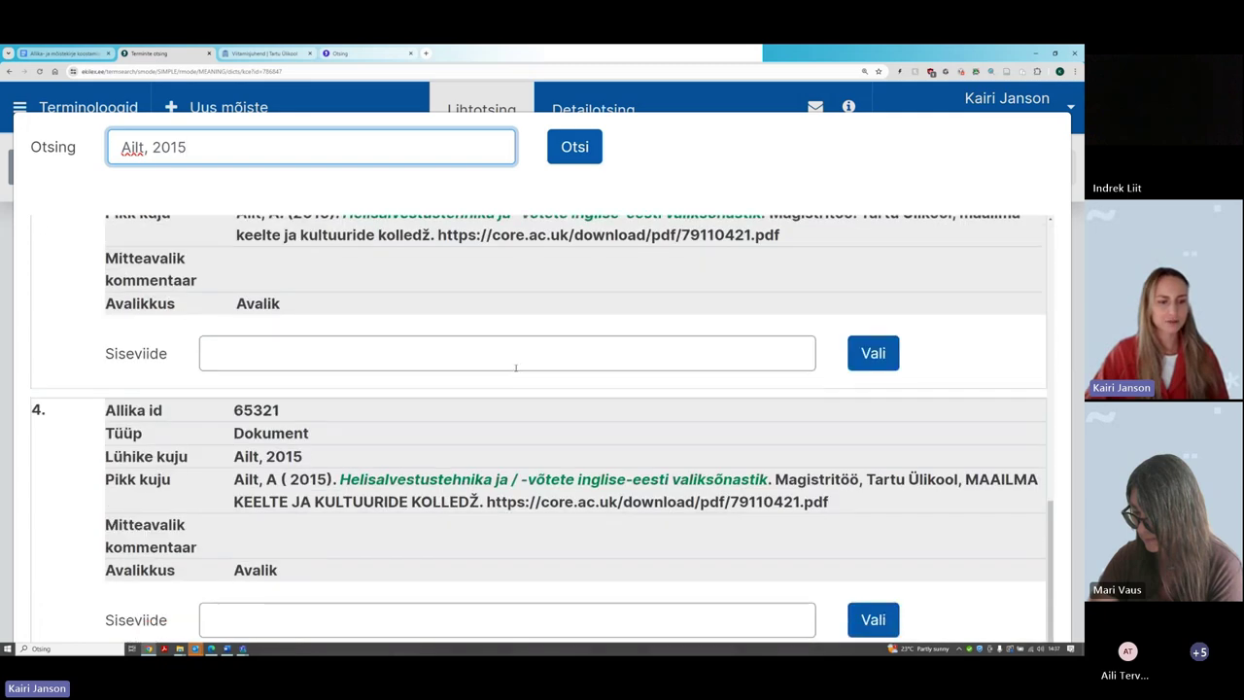
{"action": "scroll", "coordinate": [515, 367], "scroll_direction": "up", "scroll_amount": 6}
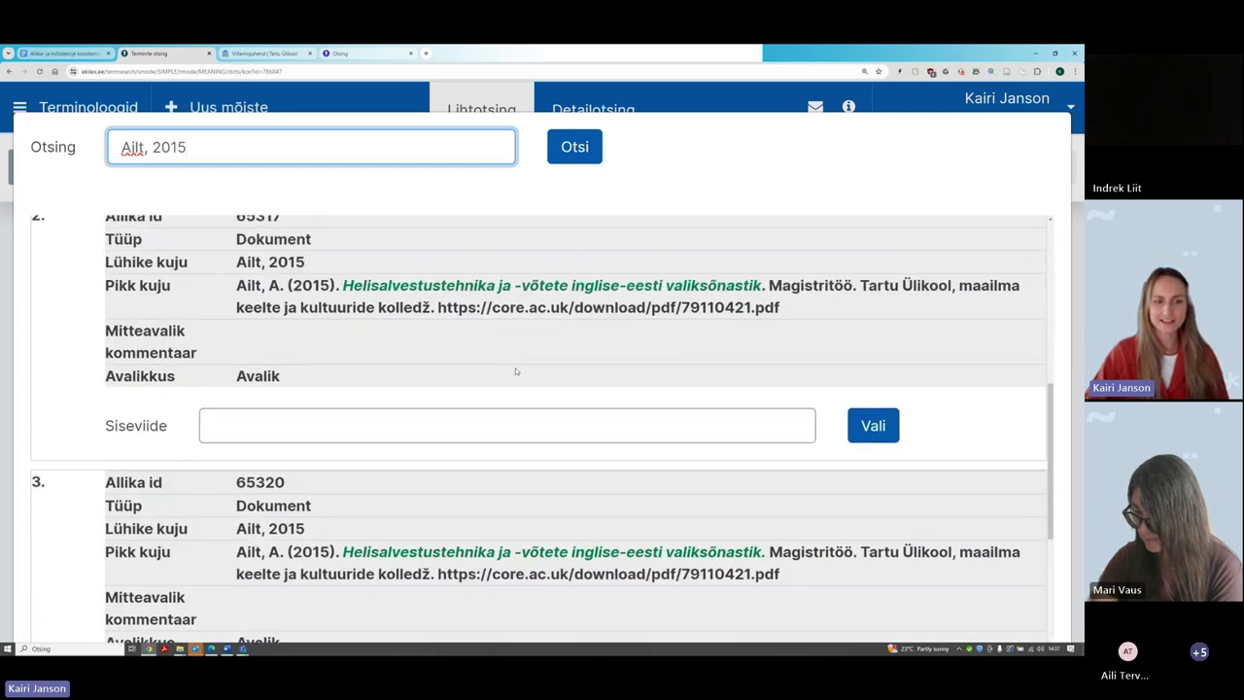
{"action": "scroll", "coordinate": [520, 365], "scroll_direction": "down", "scroll_amount": 3}
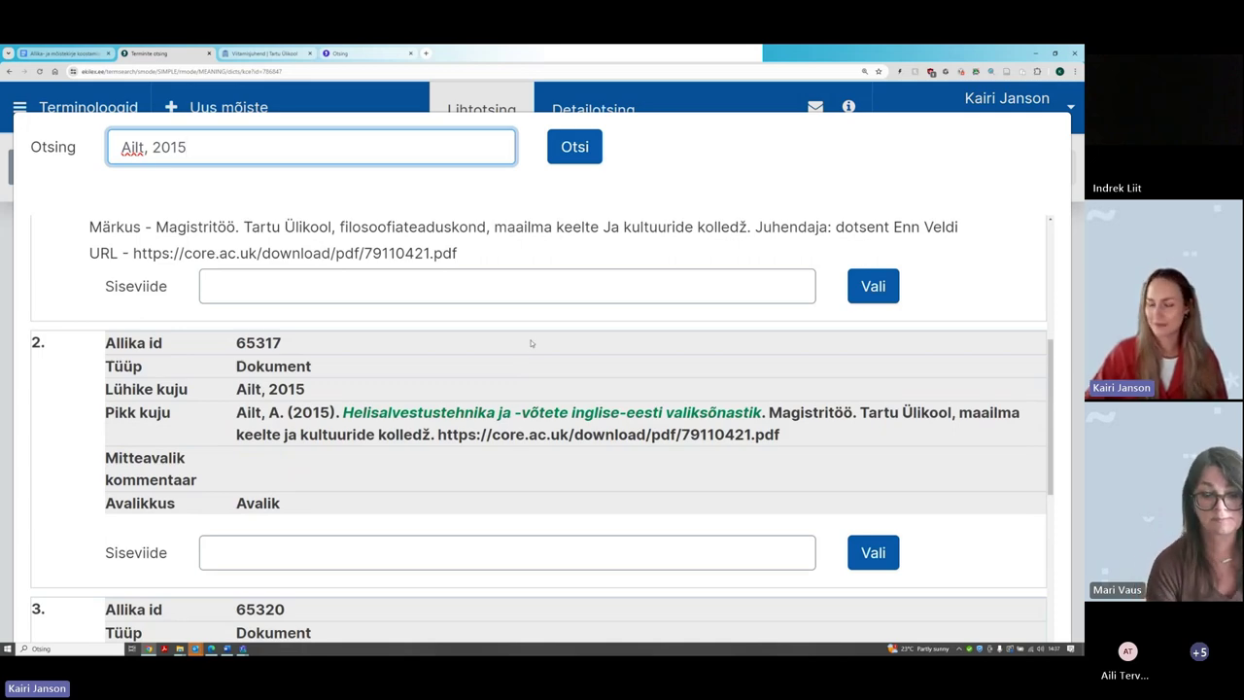
{"action": "scroll", "coordinate": [532, 343], "scroll_direction": "up", "scroll_amount": 3}
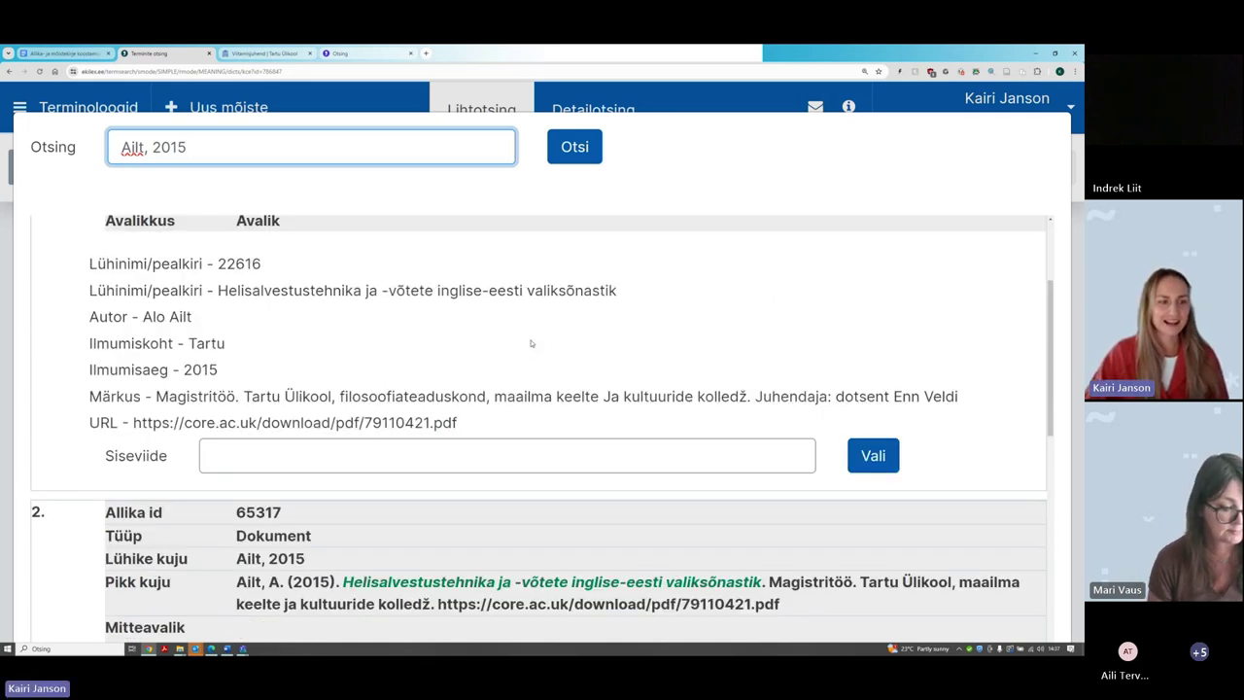
{"action": "scroll", "coordinate": [532, 343], "scroll_direction": "up", "scroll_amount": 3}
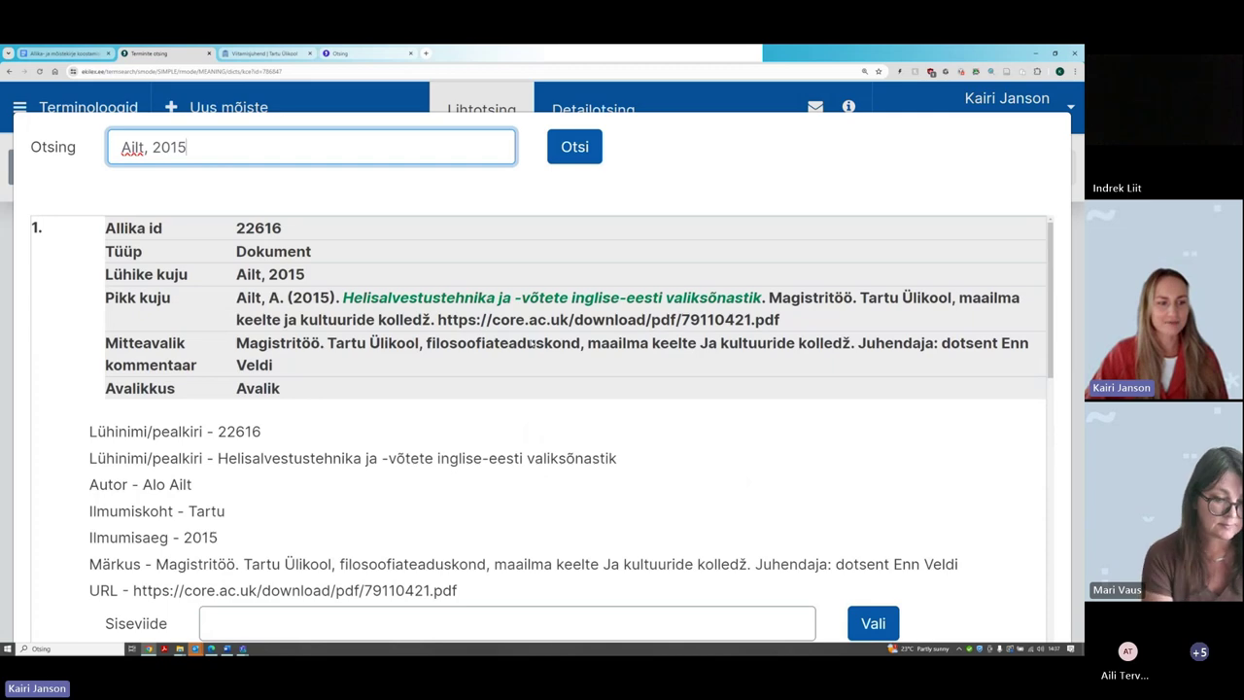
{"action": "scroll", "coordinate": [532, 343], "scroll_direction": "down", "scroll_amount": 8}
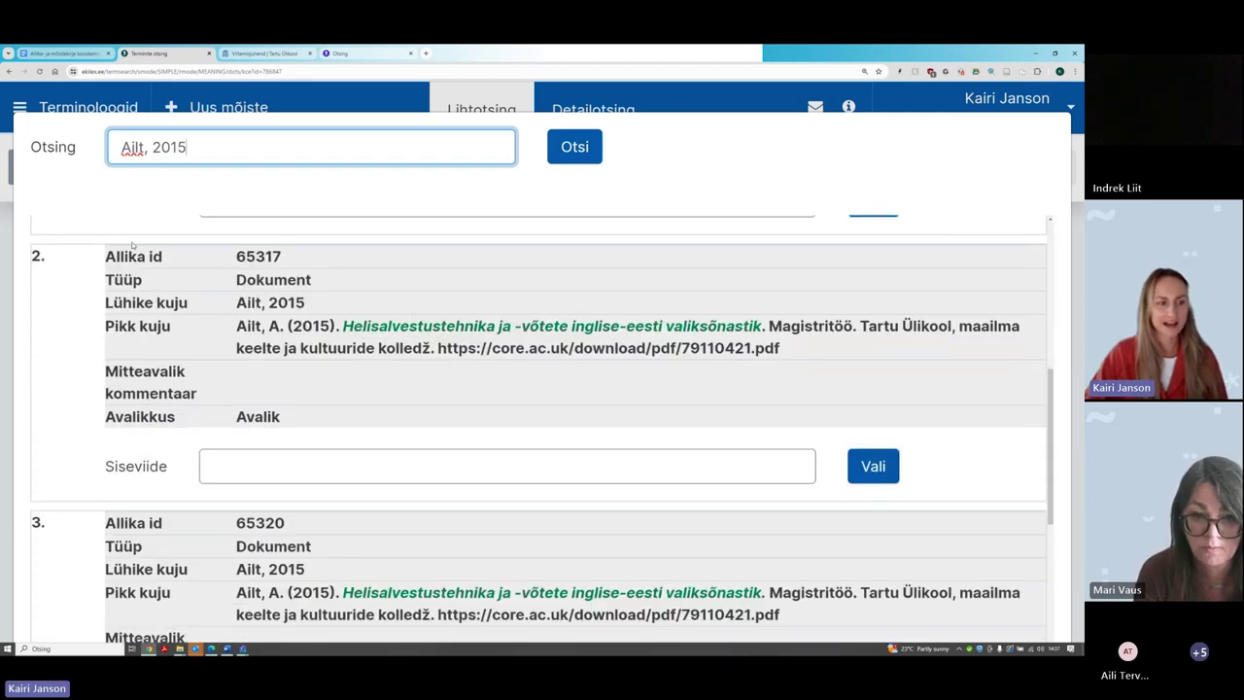
Attach source 65317 (result 2) to the term 'susinasilur'
{"action": "left_click_drag", "start_coordinate": [344, 325], "coordinate": [771, 324]}
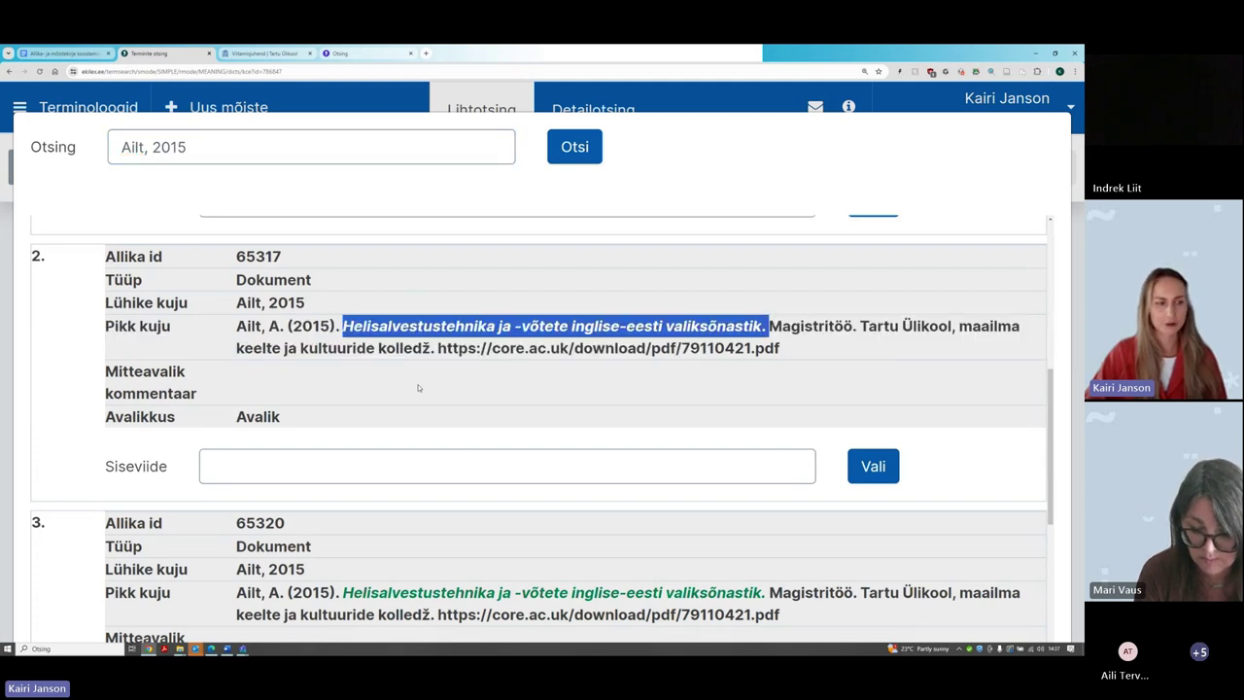
{"action": "left_click", "coordinate": [85, 278]}
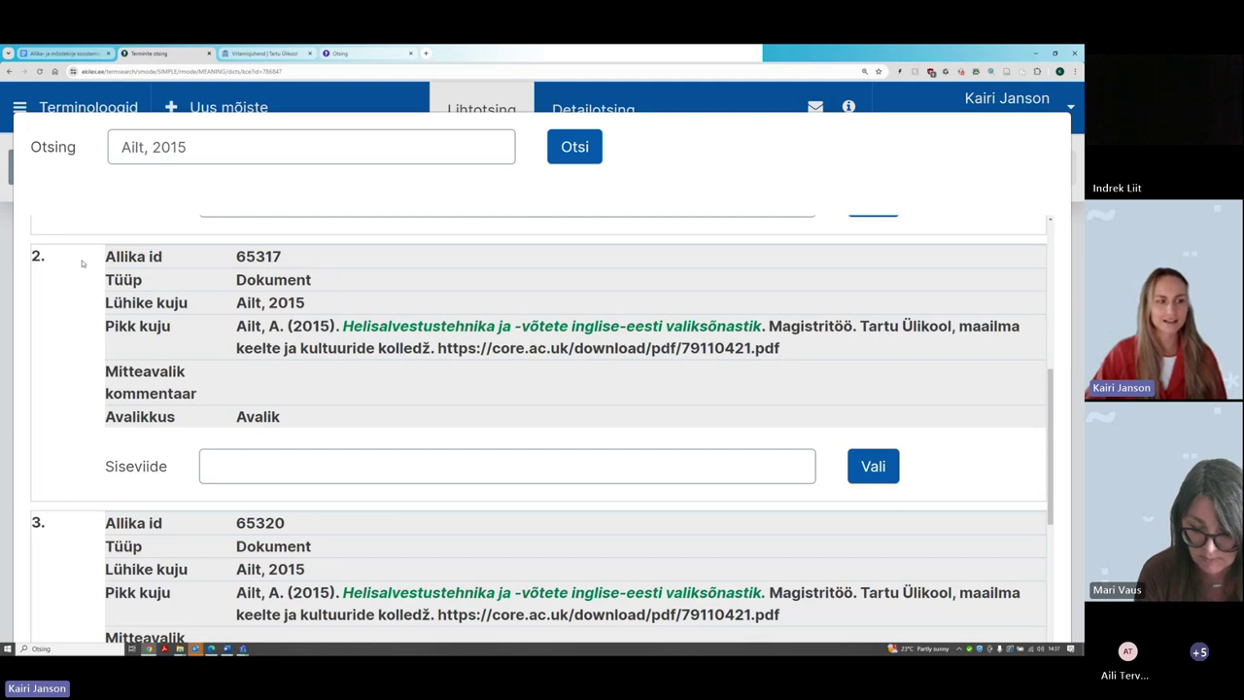
{"action": "left_click", "coordinate": [874, 466]}
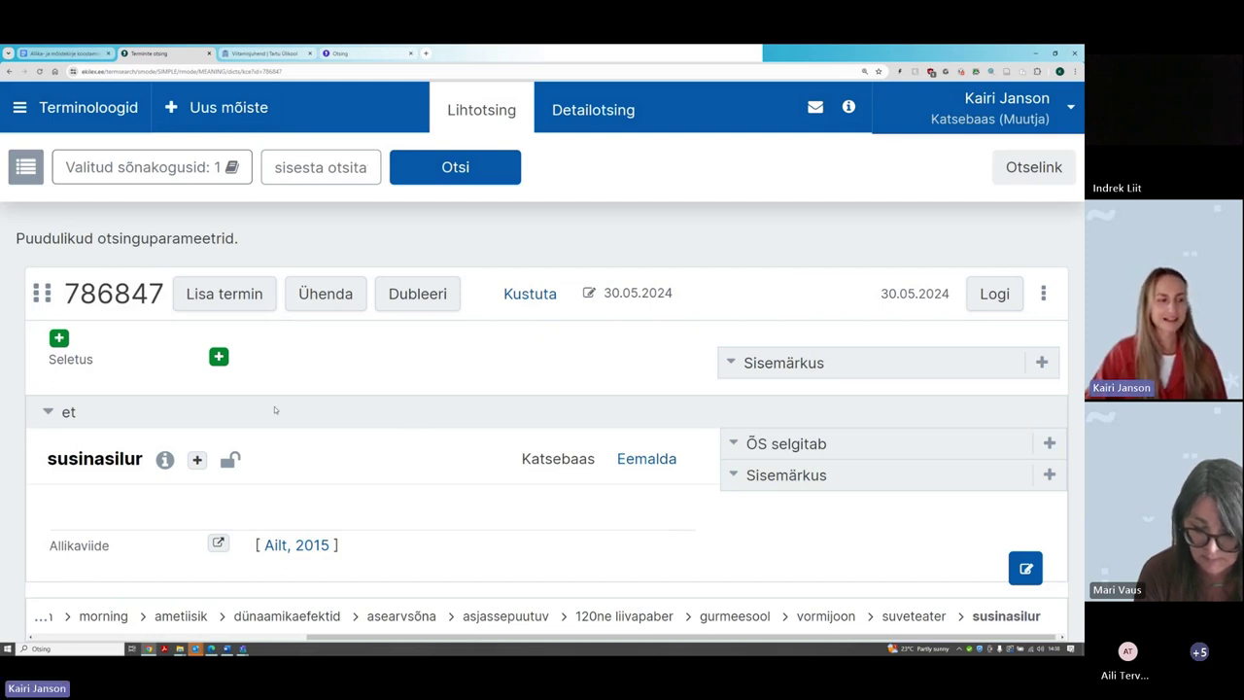
{"action": "mouse_move", "coordinate": [56, 450]}
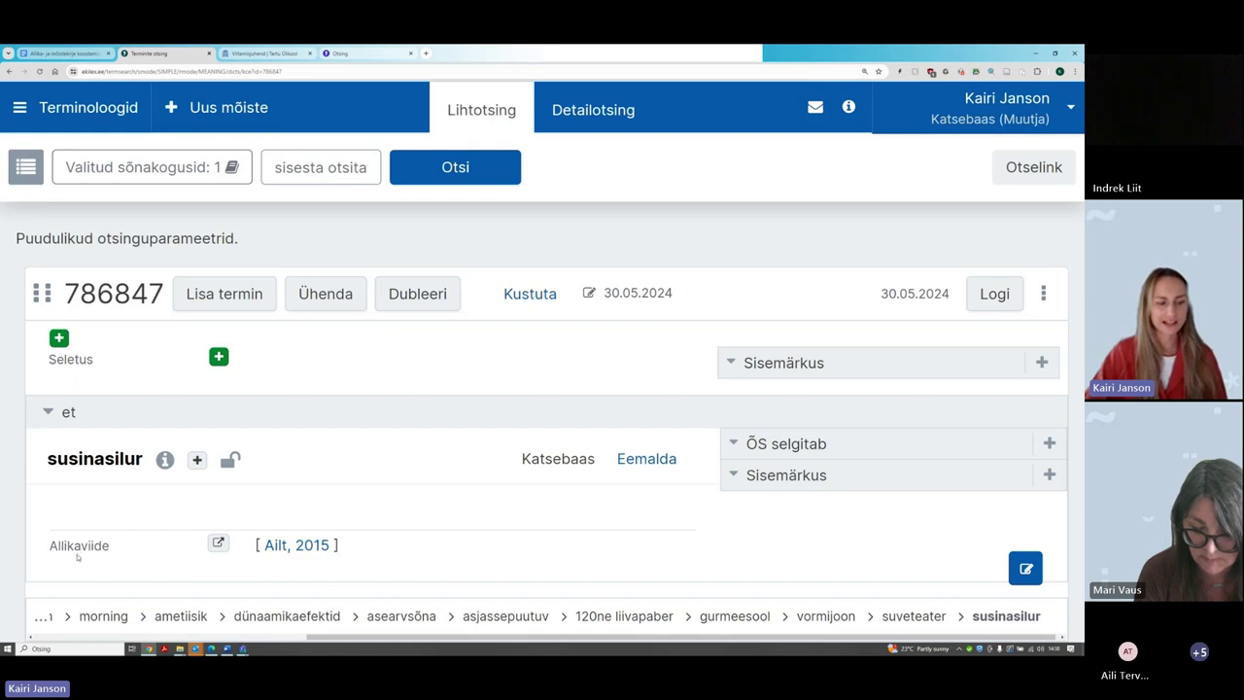
{"action": "mouse_move", "coordinate": [315, 556]}
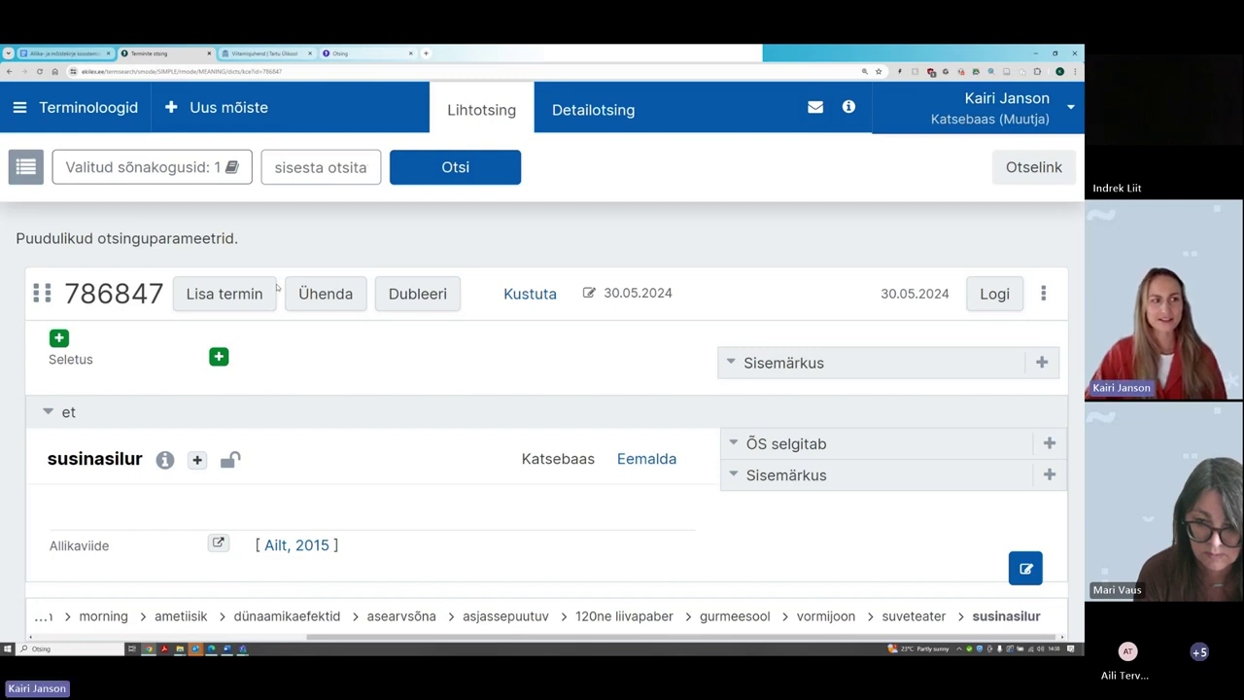
Copy the Estonian definition paragraph starting 'seade' from the source document, then return to Ekilex
{"action": "left_click", "coordinate": [84, 53]}
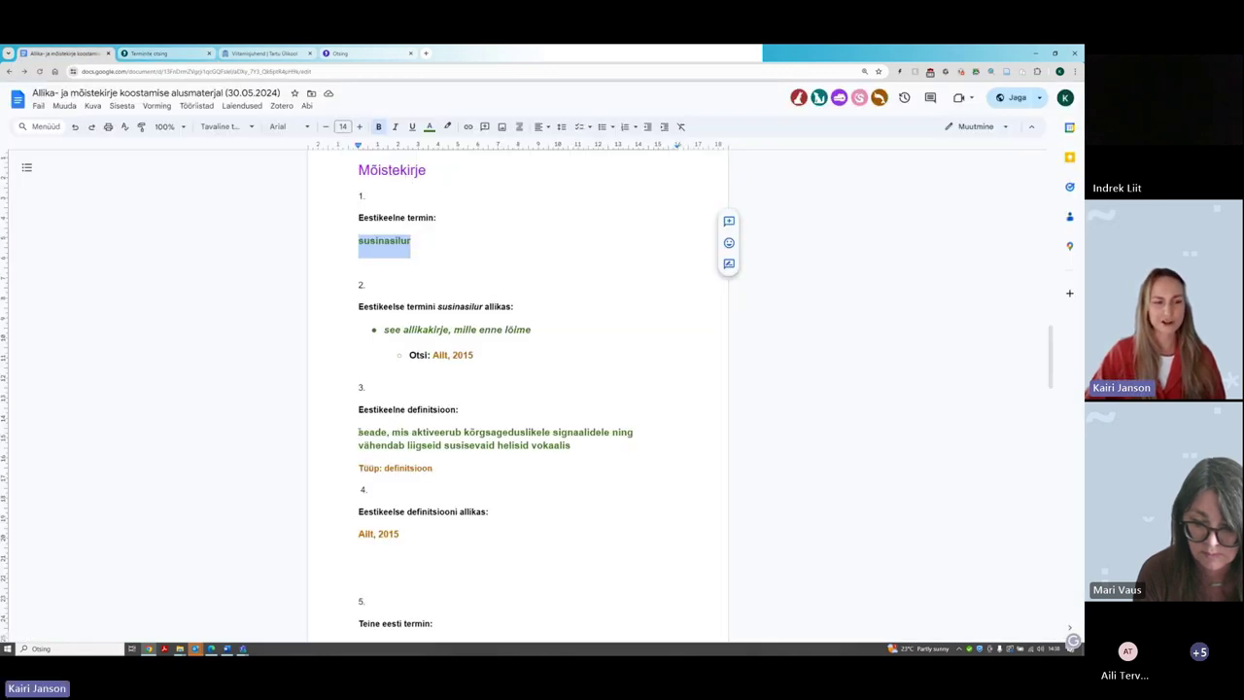
{"action": "left_click_drag", "start_coordinate": [359, 431], "coordinate": [571, 446]}
{"action": "key", "text": "ctrl+c"}
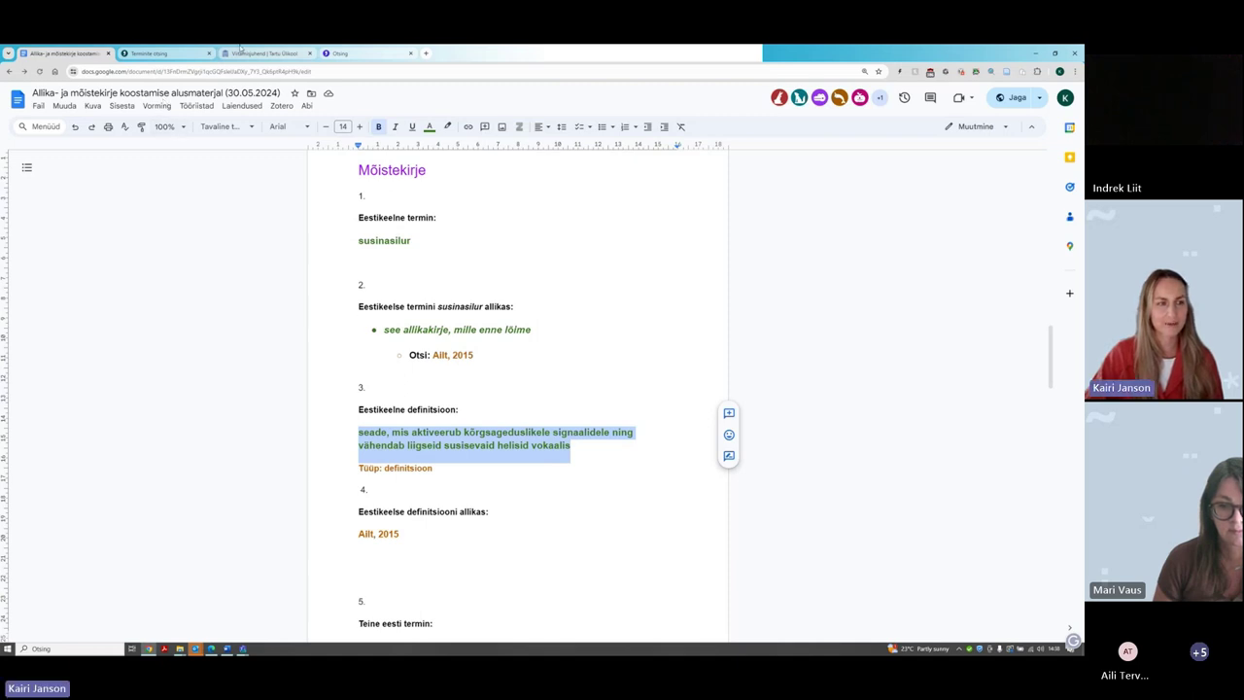
{"action": "left_click", "coordinate": [186, 52]}
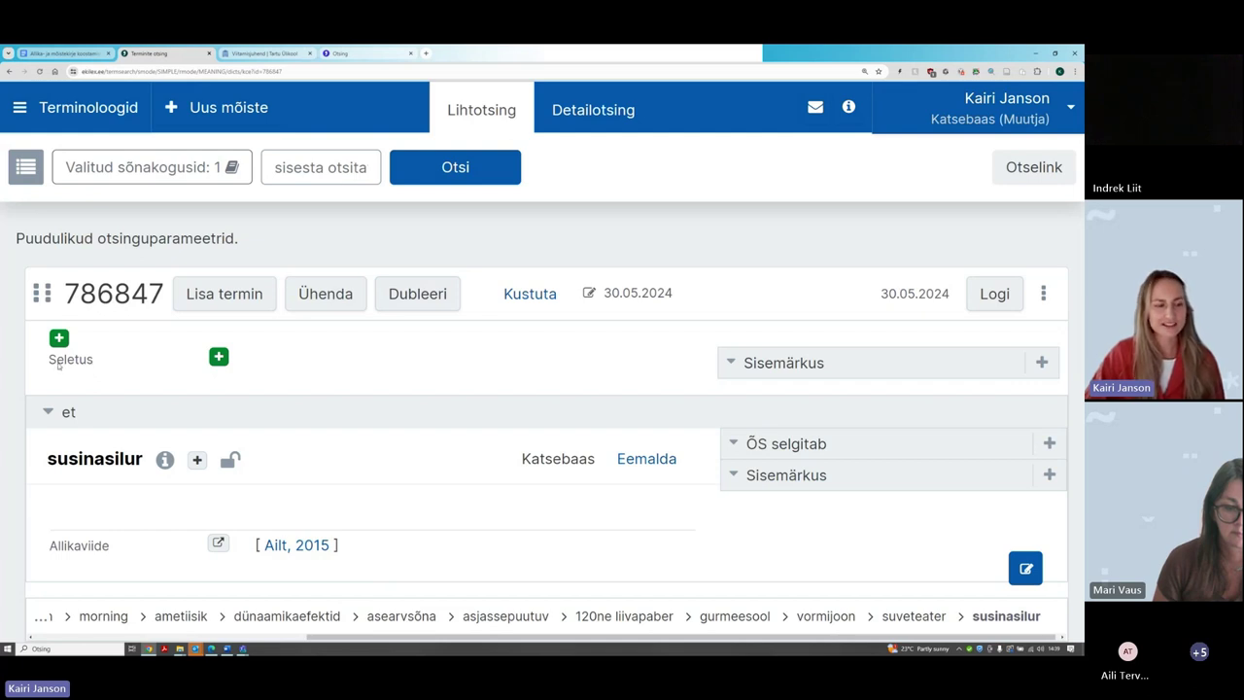
Paste 'seade, mis aktiveerub kõrgsageduslikele signaalidele…' as a new eesti Seletus
{"action": "left_click", "coordinate": [220, 358]}
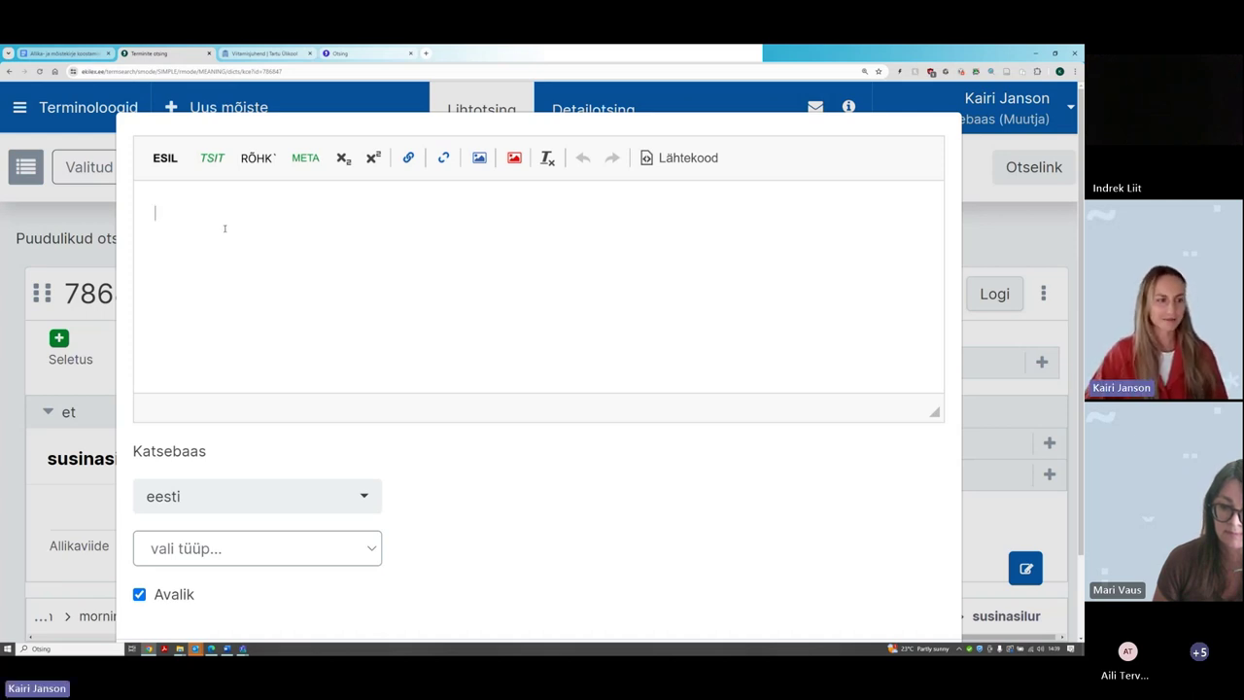
{"action": "key", "text": "ctrl+v"}
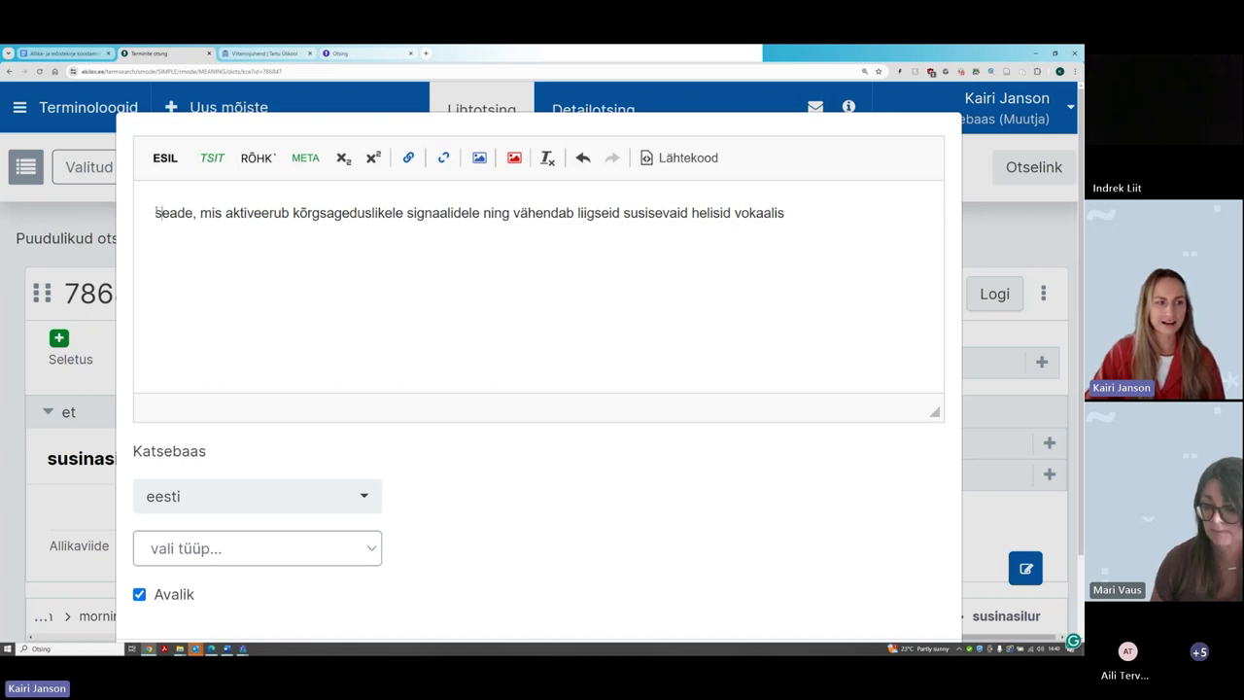
{"action": "key", "text": "shift+Right"}
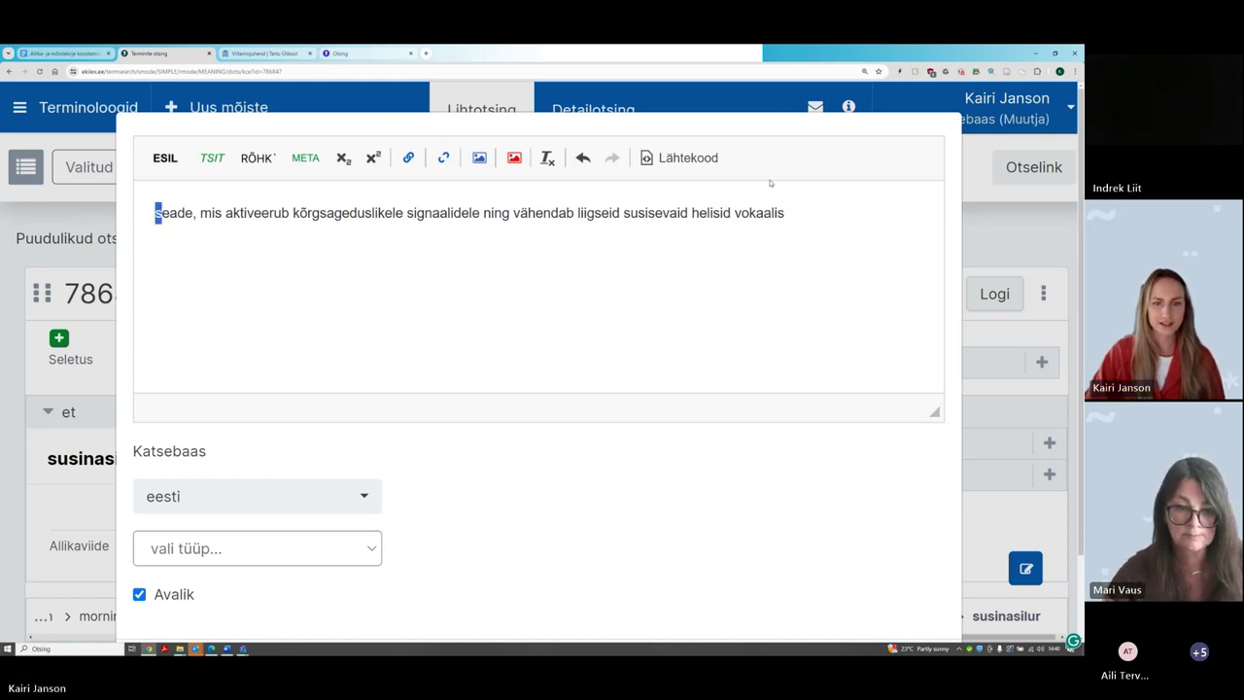
{"action": "left_click", "coordinate": [791, 211]}
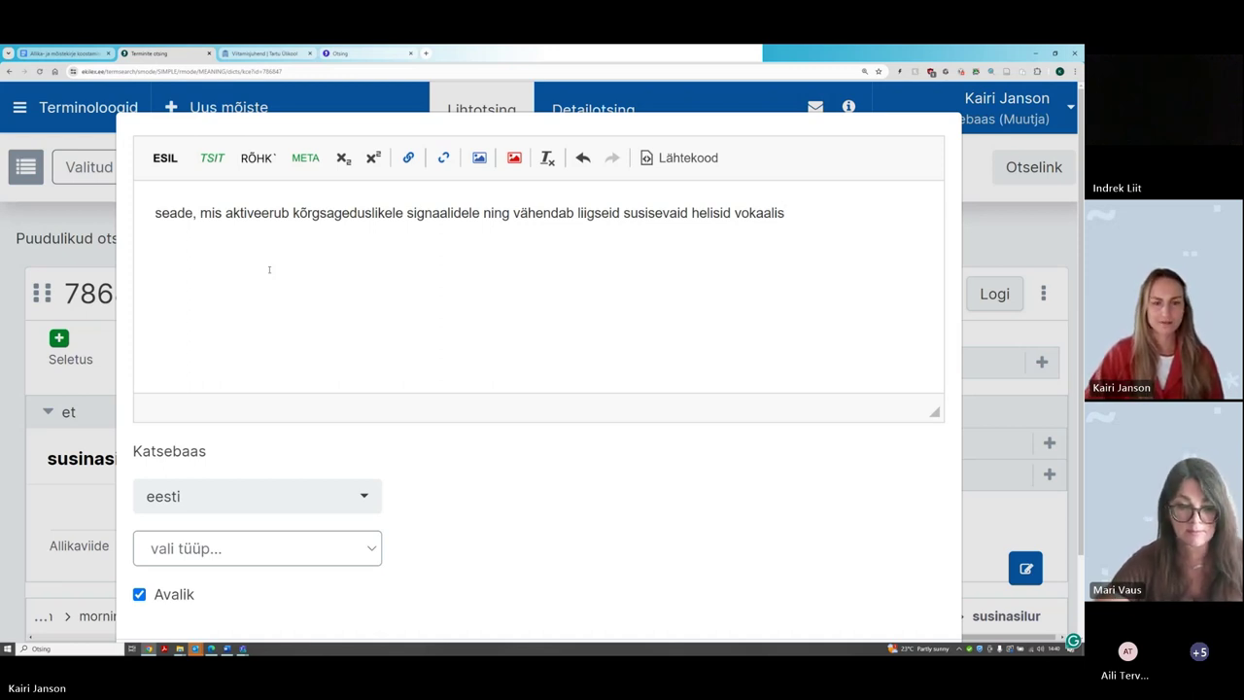
Set the Estonian explanation's type to 'definitsioon' and add it to concept 786847
{"action": "left_click", "coordinate": [269, 279]}
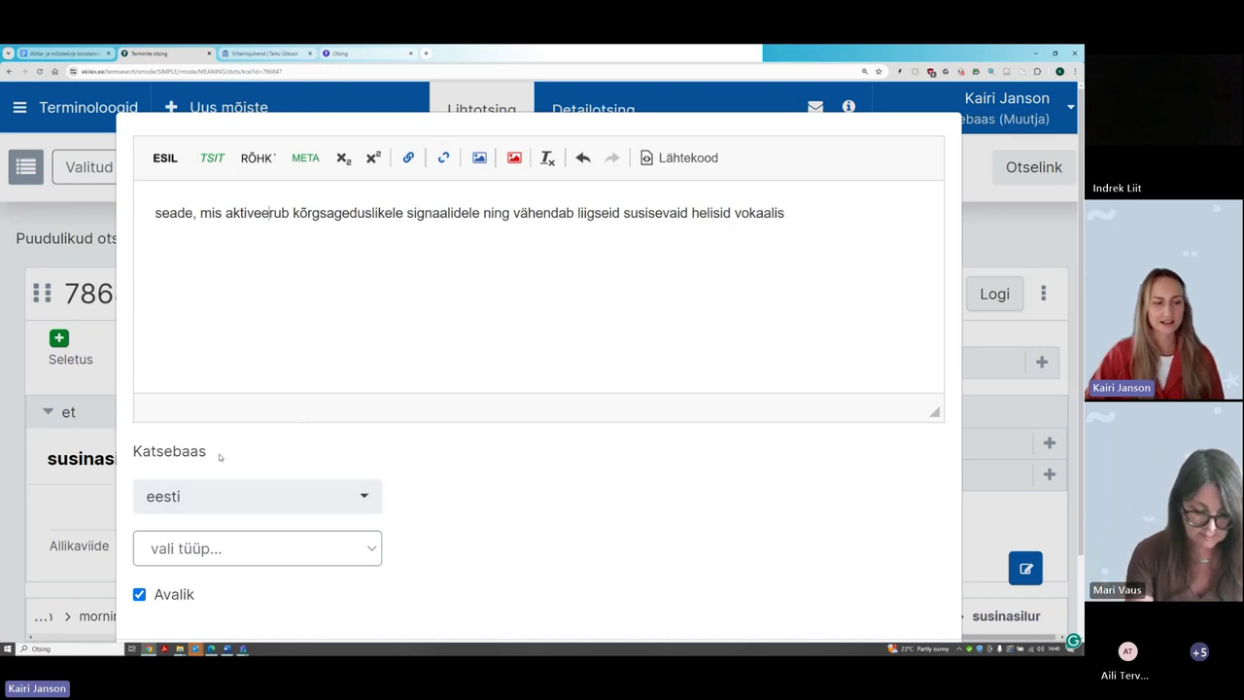
{"action": "mouse_move", "coordinate": [211, 456]}
{"action": "left_mouse_down"}
{"action": "mouse_move", "coordinate": [133, 452]}
{"action": "mouse_move", "coordinate": [221, 457]}
{"action": "left_mouse_up"}
{"action": "left_click", "coordinate": [302, 462]}
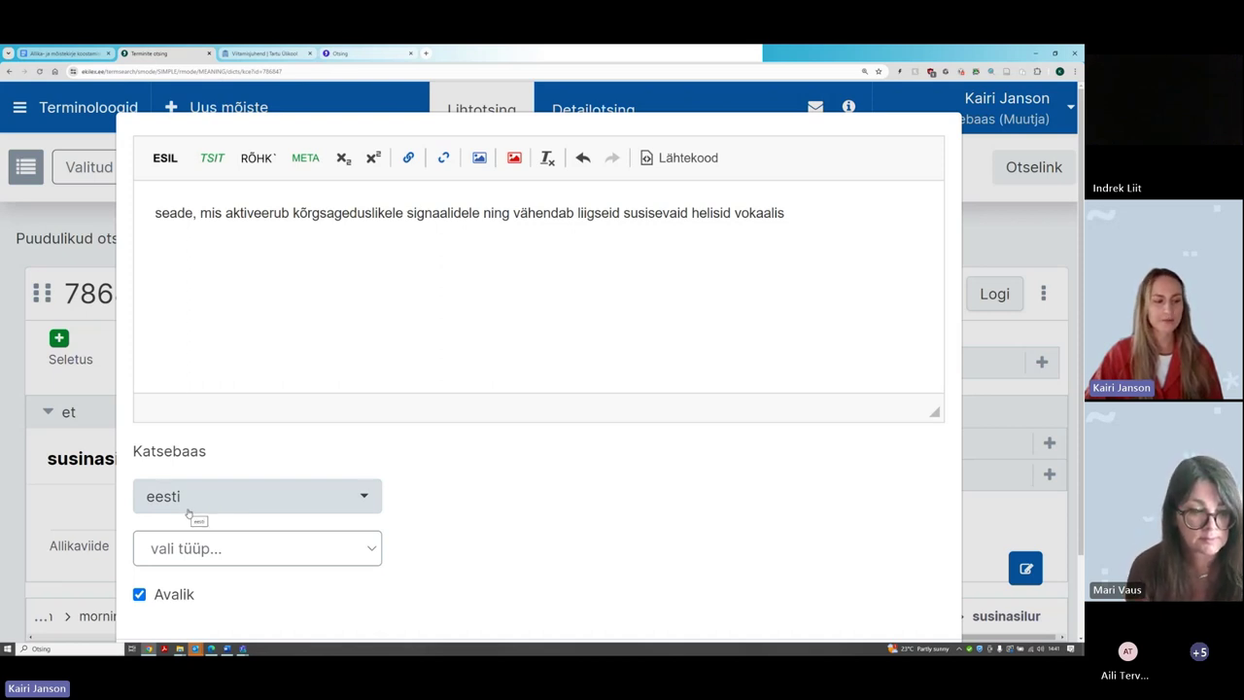
{"action": "left_click", "coordinate": [296, 554]}
{"action": "scroll", "coordinate": [297, 545], "scroll_direction": "down", "scroll_amount": 1}
{"action": "left_click", "coordinate": [282, 451]}
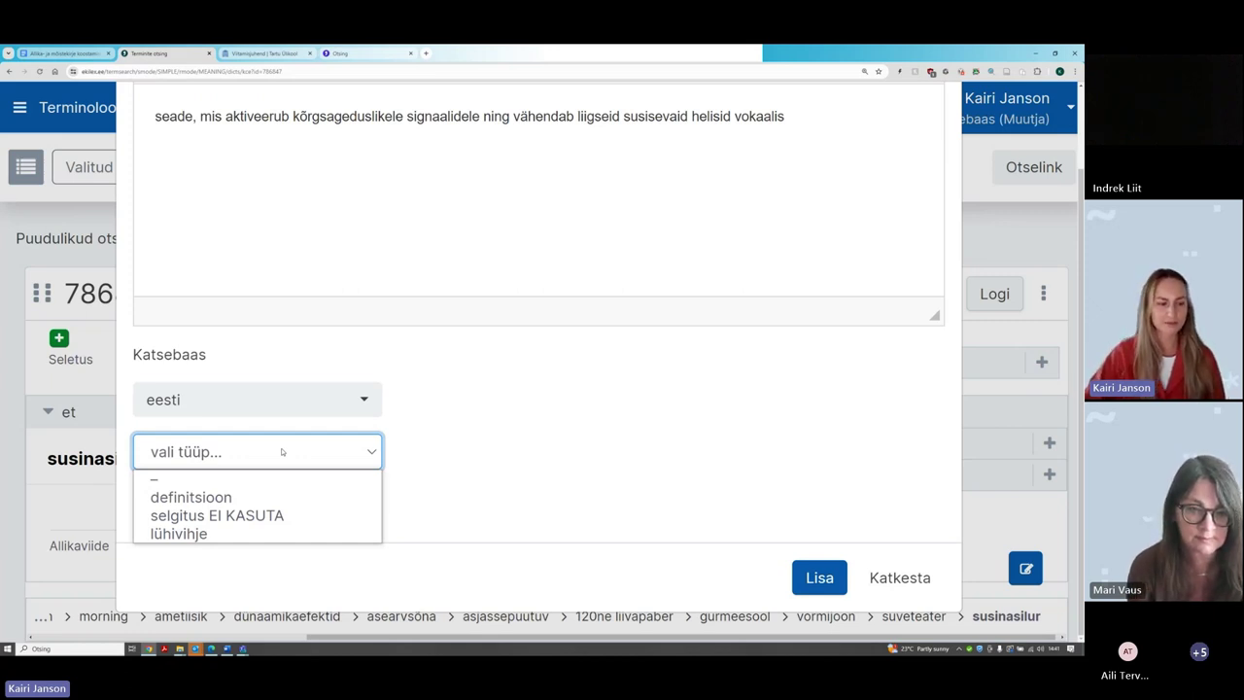
{"action": "left_click", "coordinate": [237, 499]}
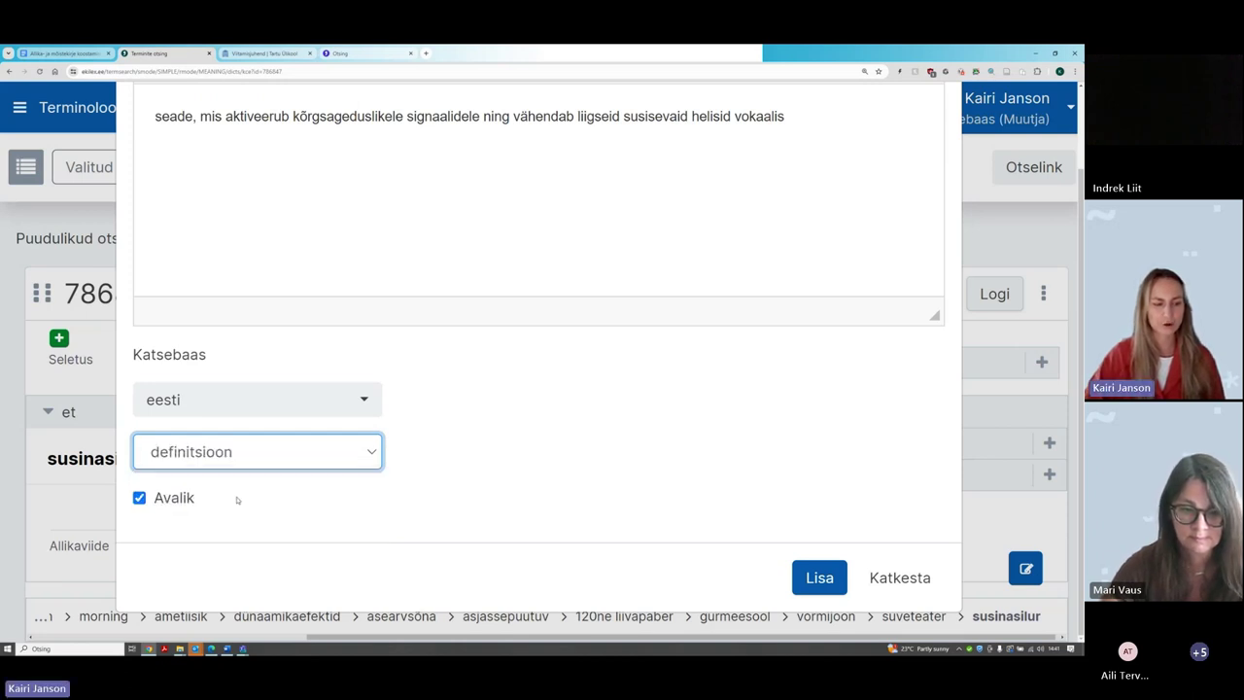
{"action": "scroll", "coordinate": [501, 371], "scroll_direction": "up", "scroll_amount": 1}
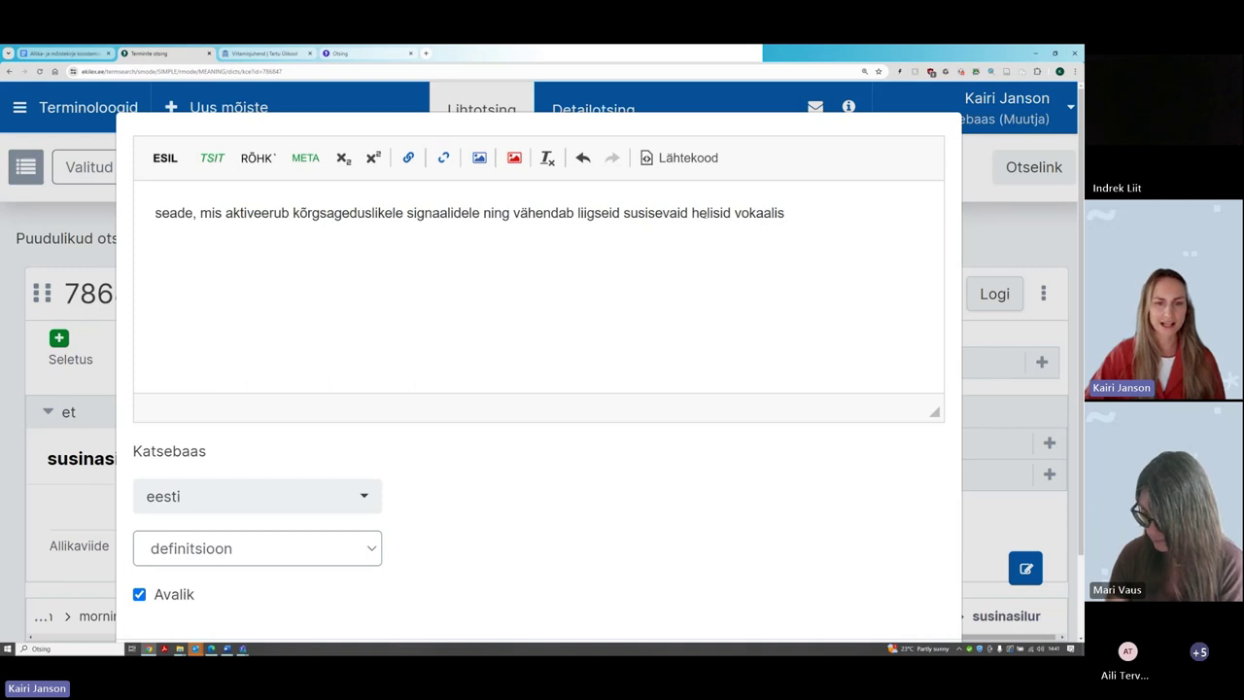
{"action": "scroll", "coordinate": [456, 388], "scroll_direction": "down", "scroll_amount": 1}
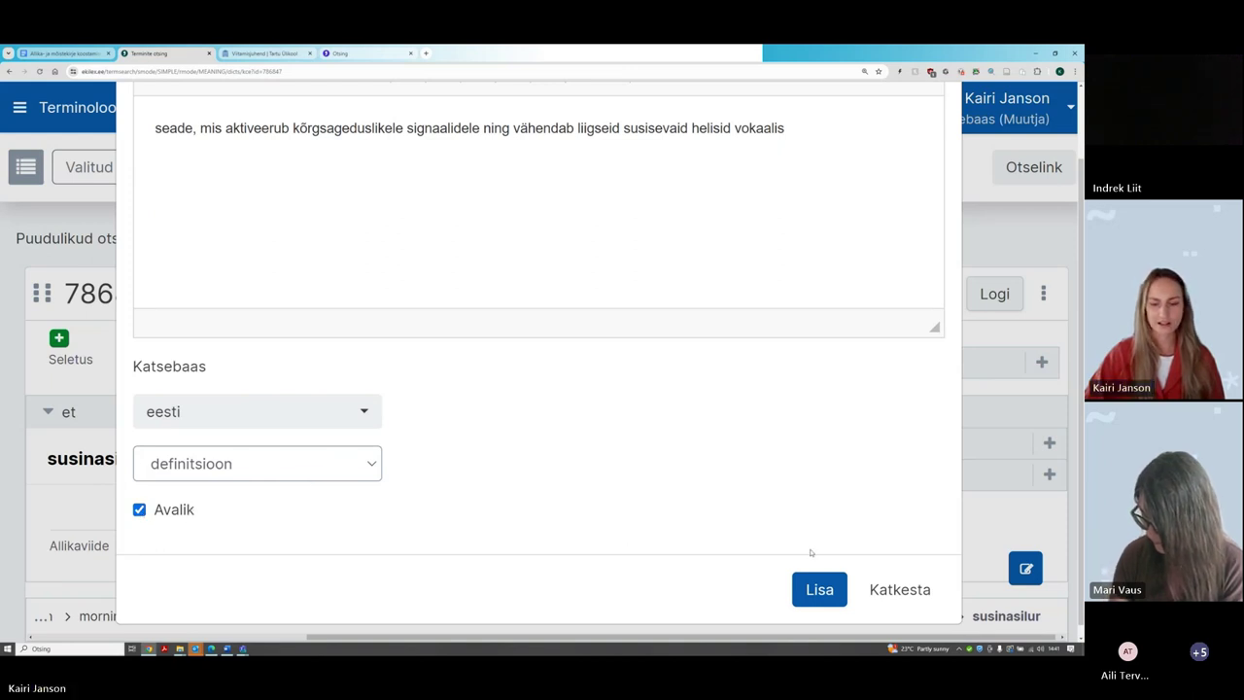
{"action": "scroll", "coordinate": [823, 552], "scroll_direction": "down", "scroll_amount": 1}
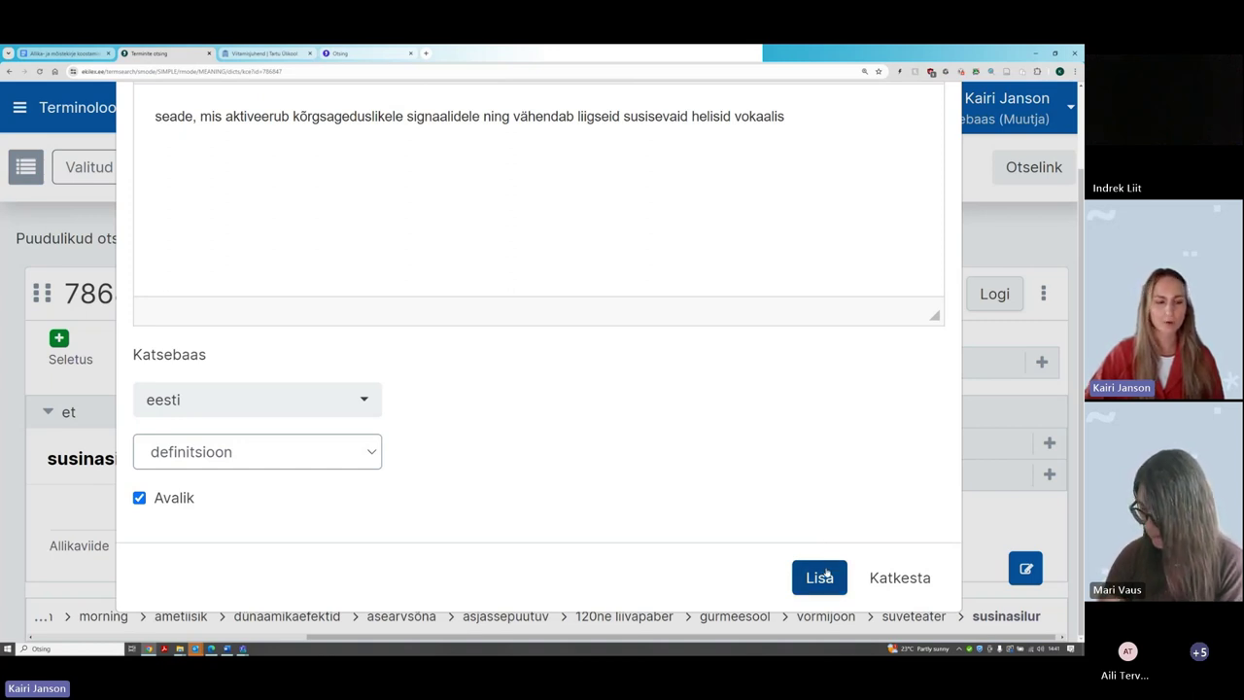
{"action": "left_click", "coordinate": [824, 576]}
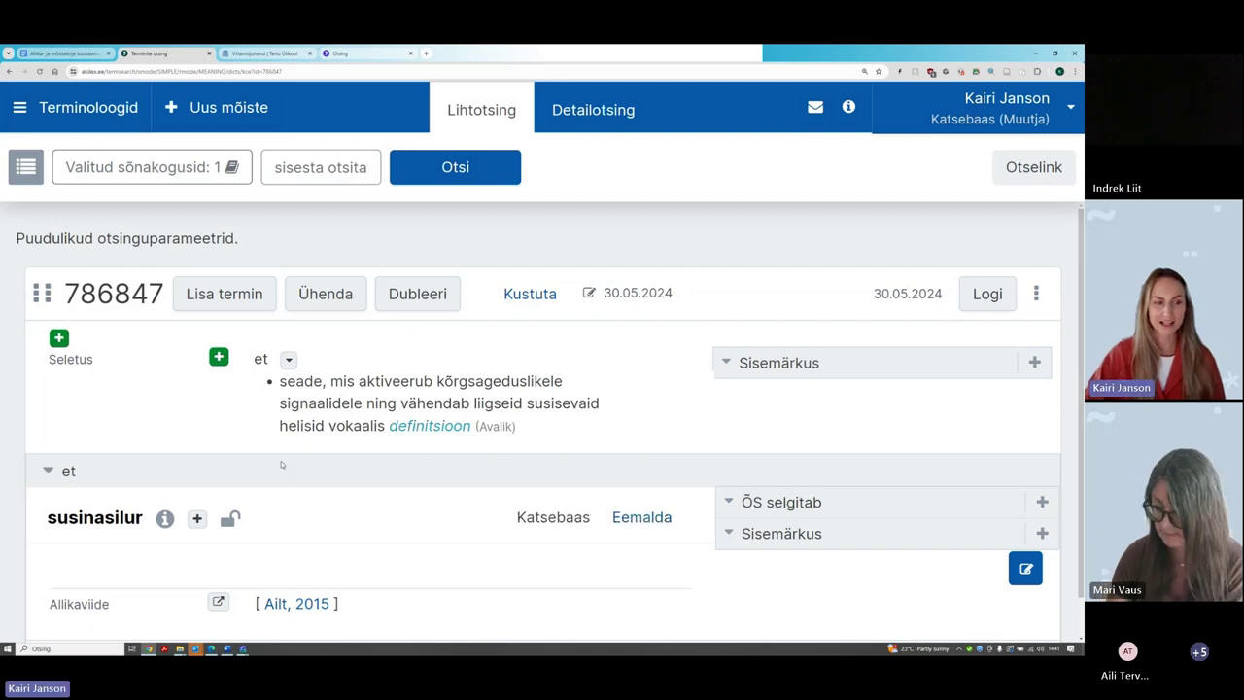
Scroll the concept card to check the new public Estonian definitsioon under Seletus
{"action": "scroll", "coordinate": [282, 465], "scroll_direction": "down", "scroll_amount": 1}
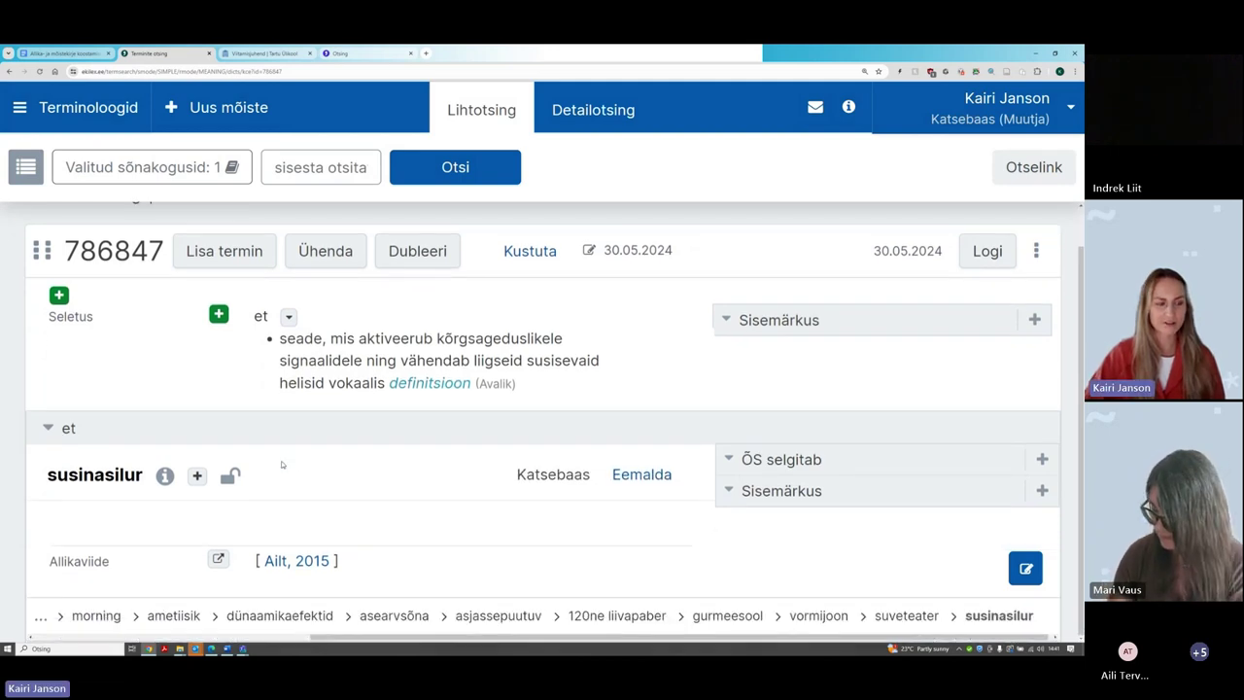
{"action": "scroll", "coordinate": [282, 464], "scroll_direction": "up", "scroll_amount": 1}
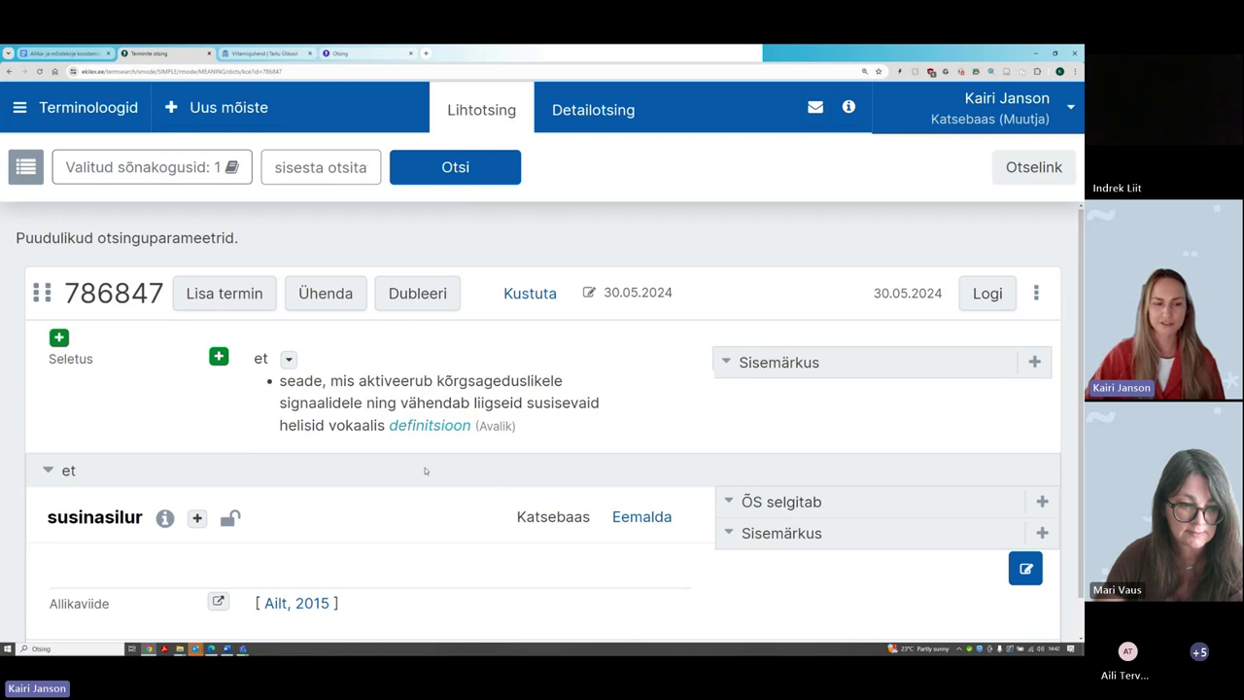
{"action": "mouse_move", "coordinate": [416, 447]}
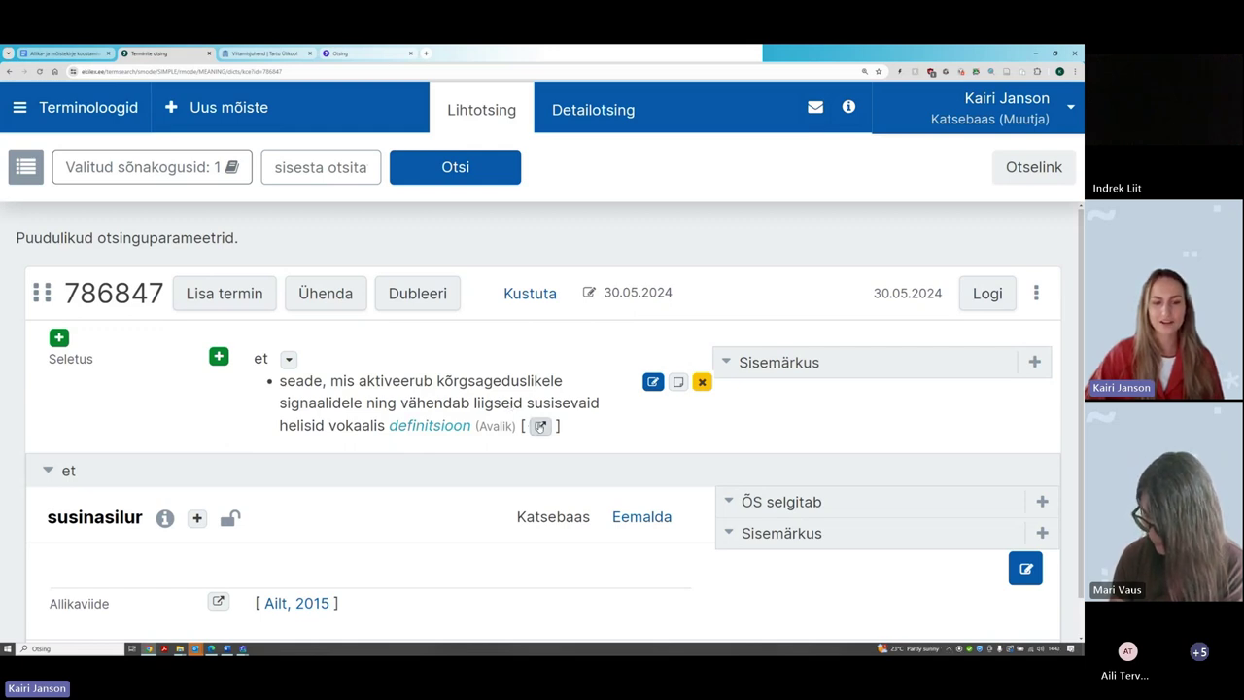
Link source 65317 ('Ailt, 2015', result 2) to the susinasilur definition
{"action": "left_click", "coordinate": [539, 425]}
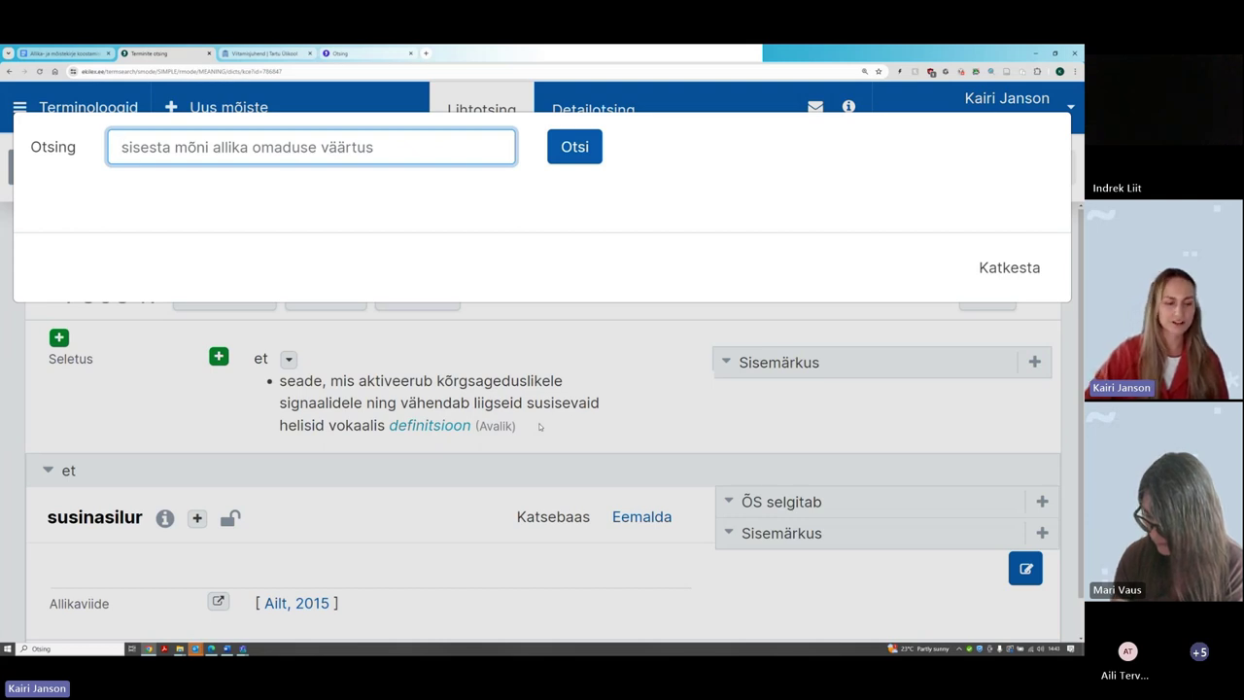
{"action": "type", "text": "Ailt, 2015"}
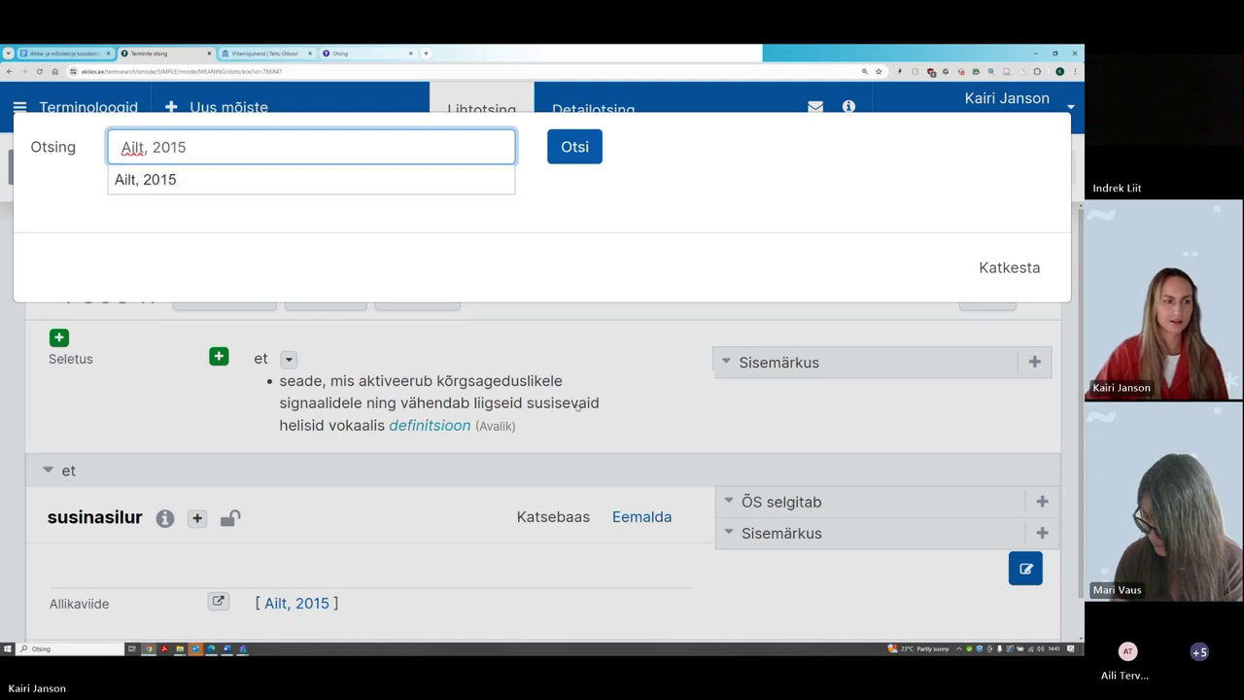
{"action": "left_click", "coordinate": [330, 180]}
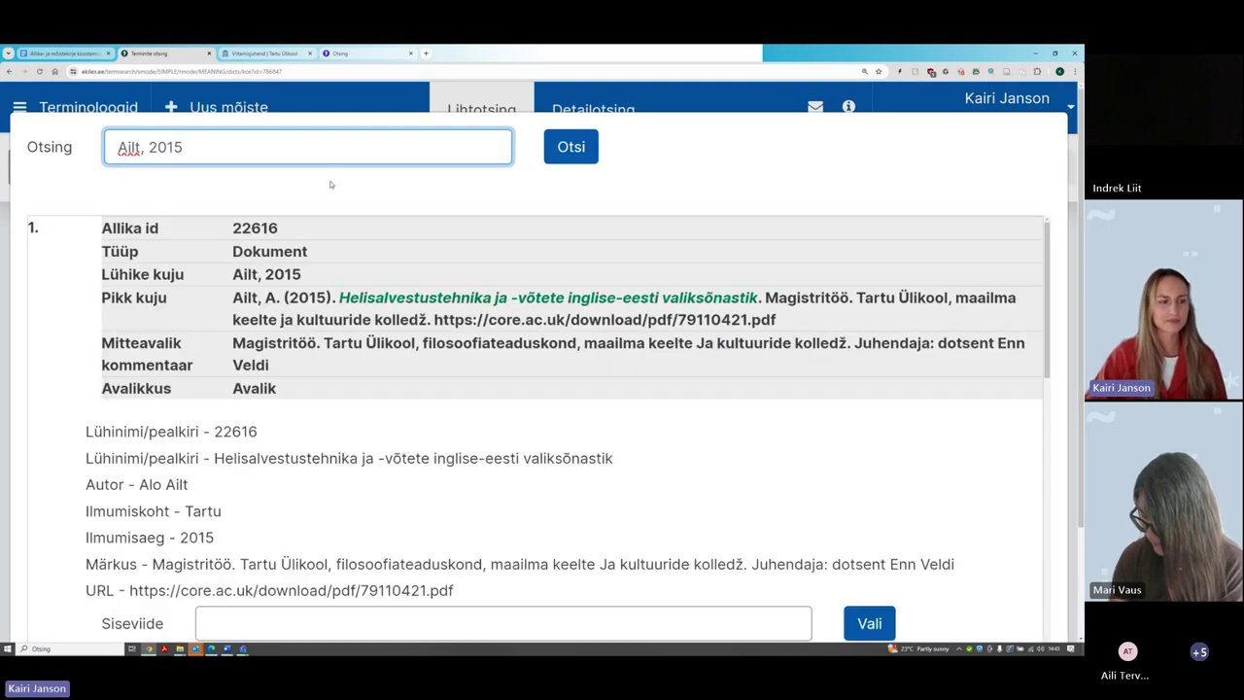
{"action": "scroll", "coordinate": [368, 243], "scroll_direction": "down", "scroll_amount": 4}
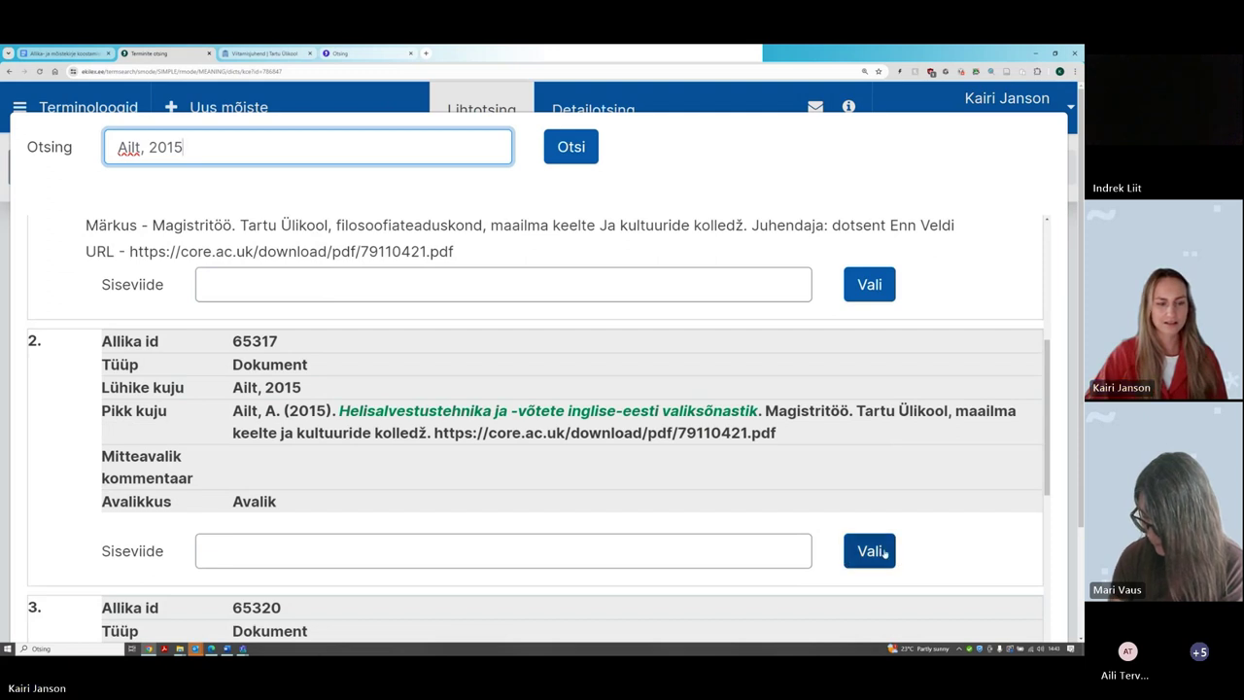
{"action": "scroll", "coordinate": [886, 545], "scroll_direction": "down", "scroll_amount": 1}
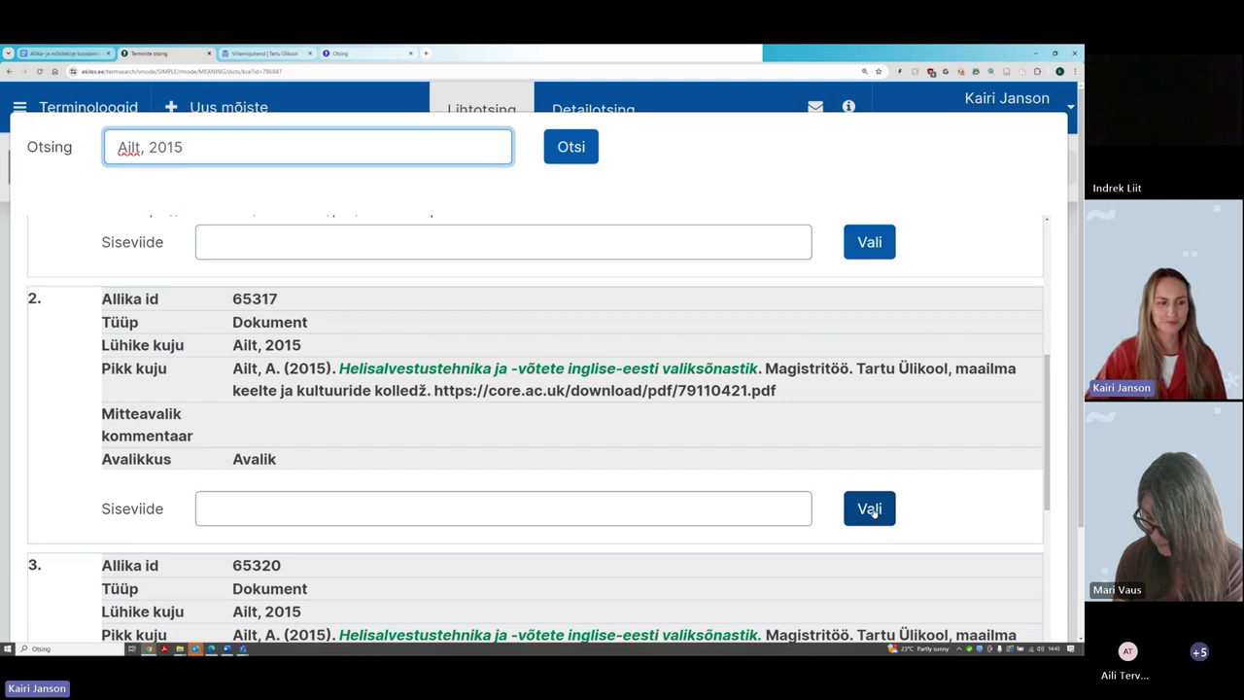
{"action": "left_click", "coordinate": [870, 509]}
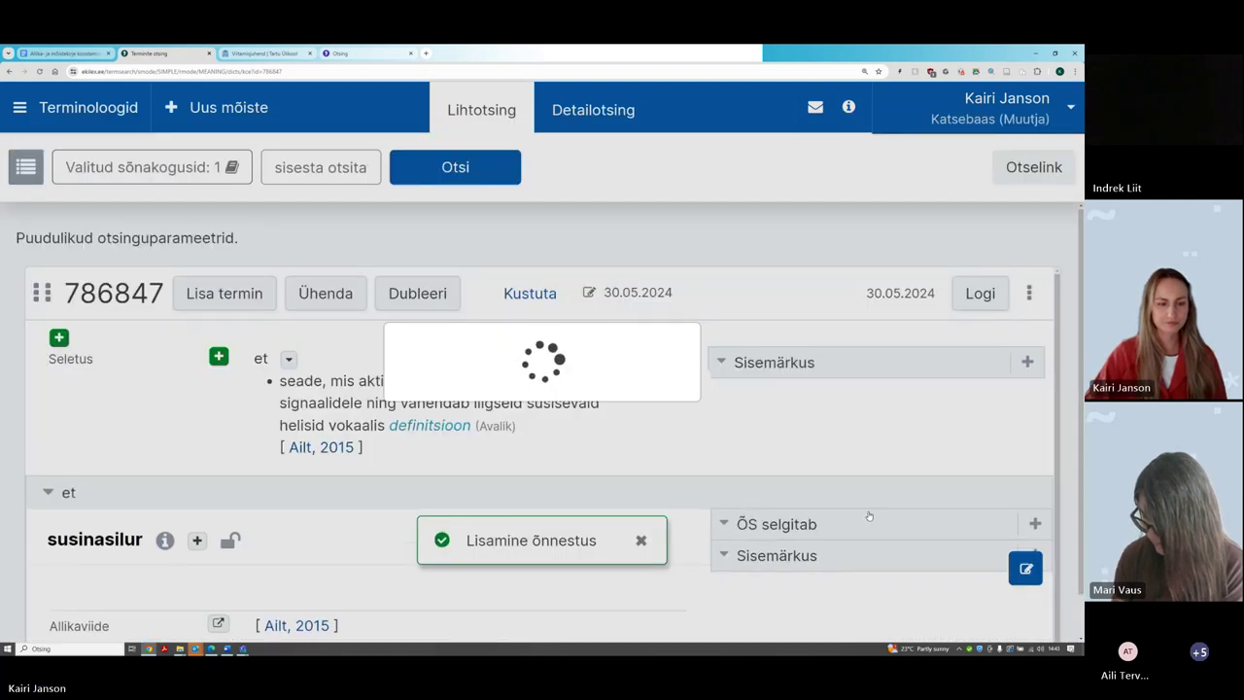
{"action": "scroll", "coordinate": [260, 370], "scroll_direction": "down", "scroll_amount": 1}
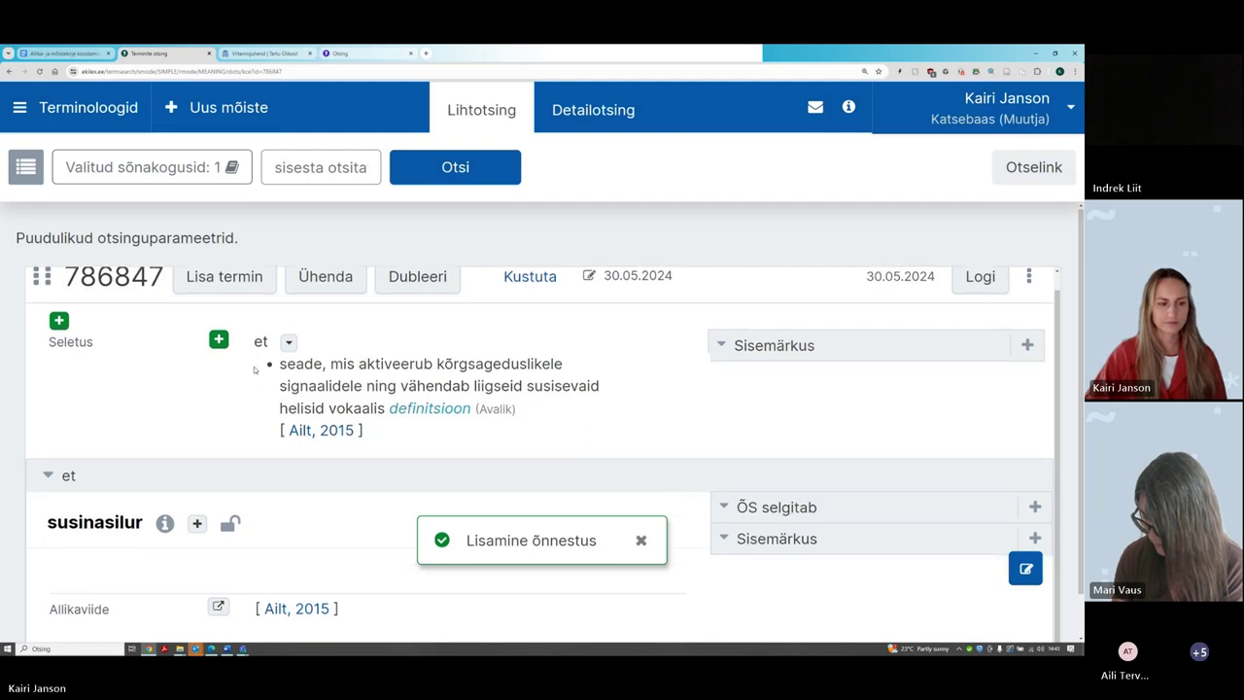
{"action": "mouse_move", "coordinate": [291, 430]}
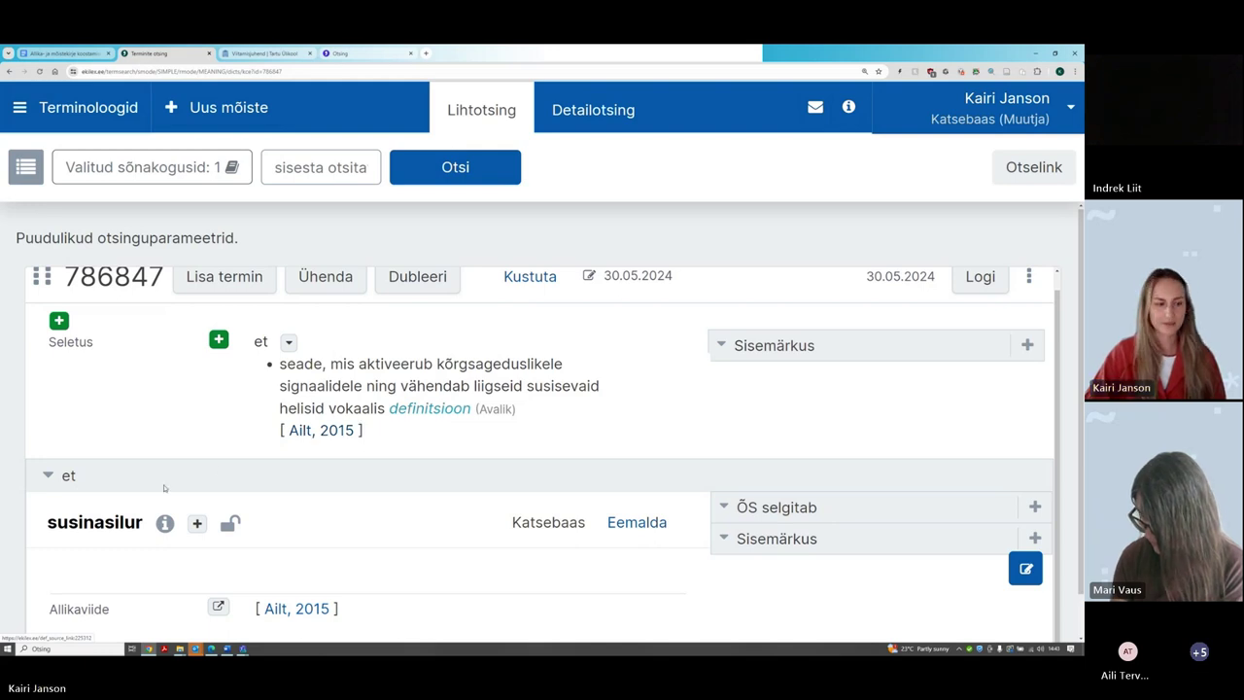
{"action": "scroll", "coordinate": [449, 457], "scroll_direction": "down", "scroll_amount": 1}
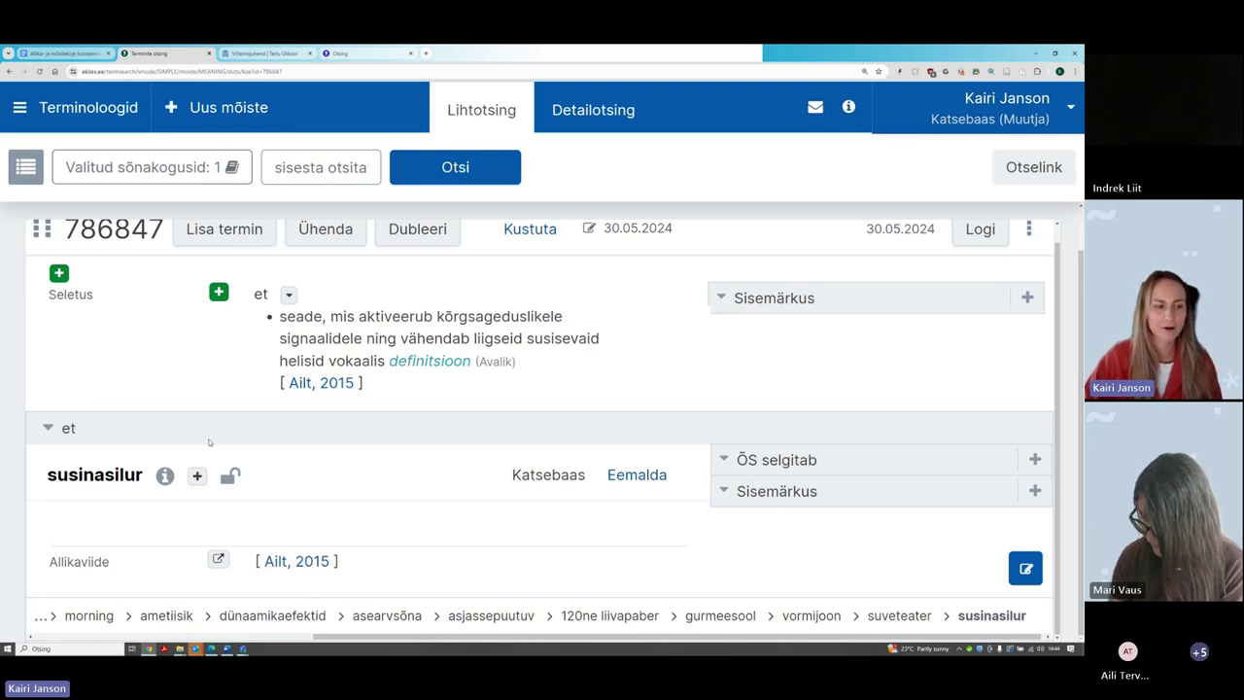
{"action": "left_click_drag", "start_coordinate": [144, 478], "coordinate": [45, 465]}
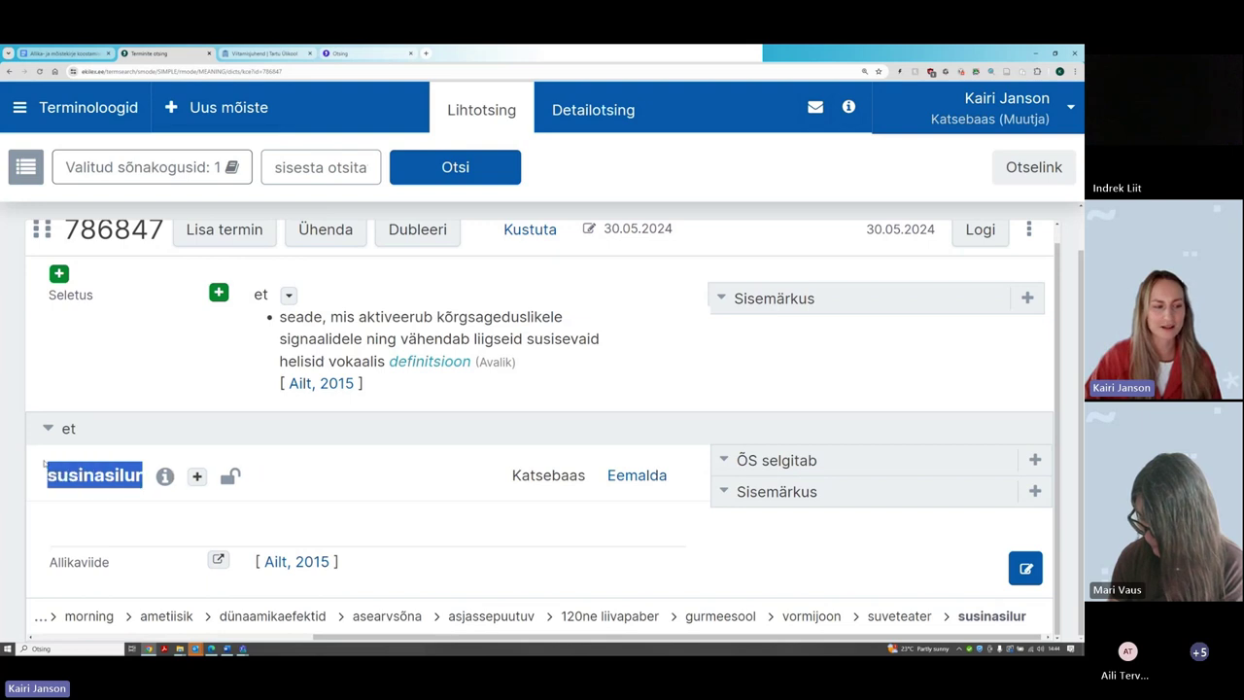
{"action": "left_click", "coordinate": [174, 442]}
{"action": "mouse_move", "coordinate": [132, 480]}
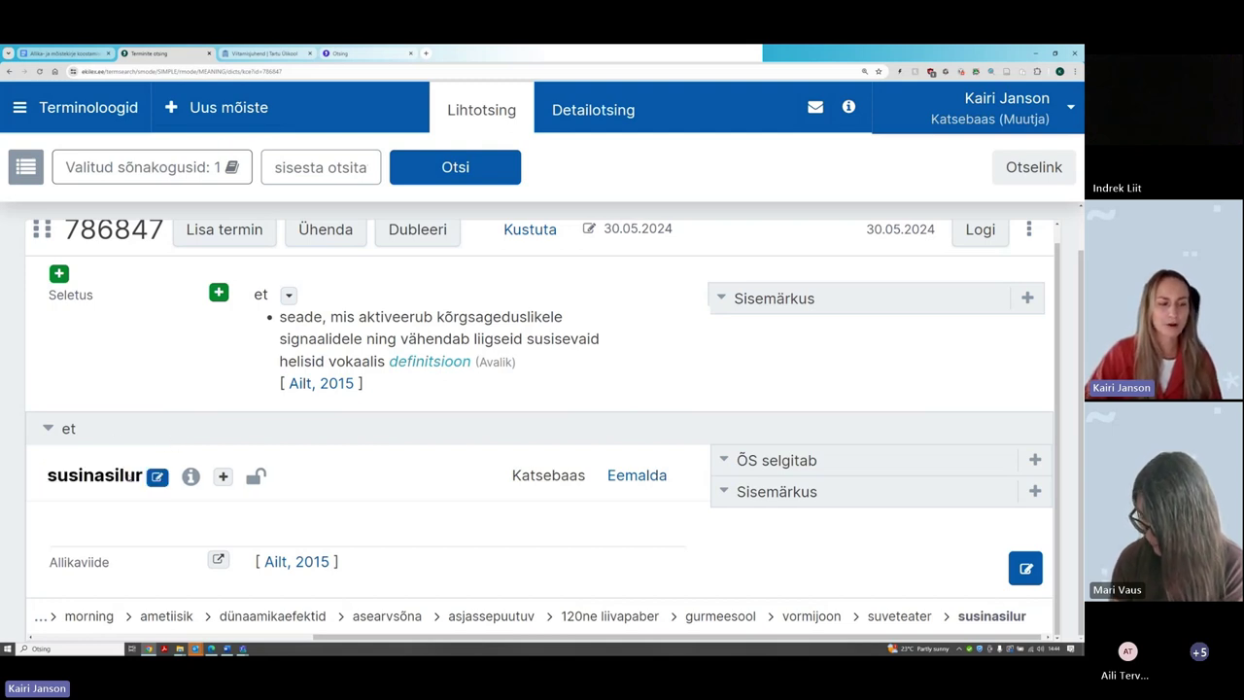
{"action": "left_click_drag", "start_coordinate": [144, 476], "coordinate": [136, 435]}
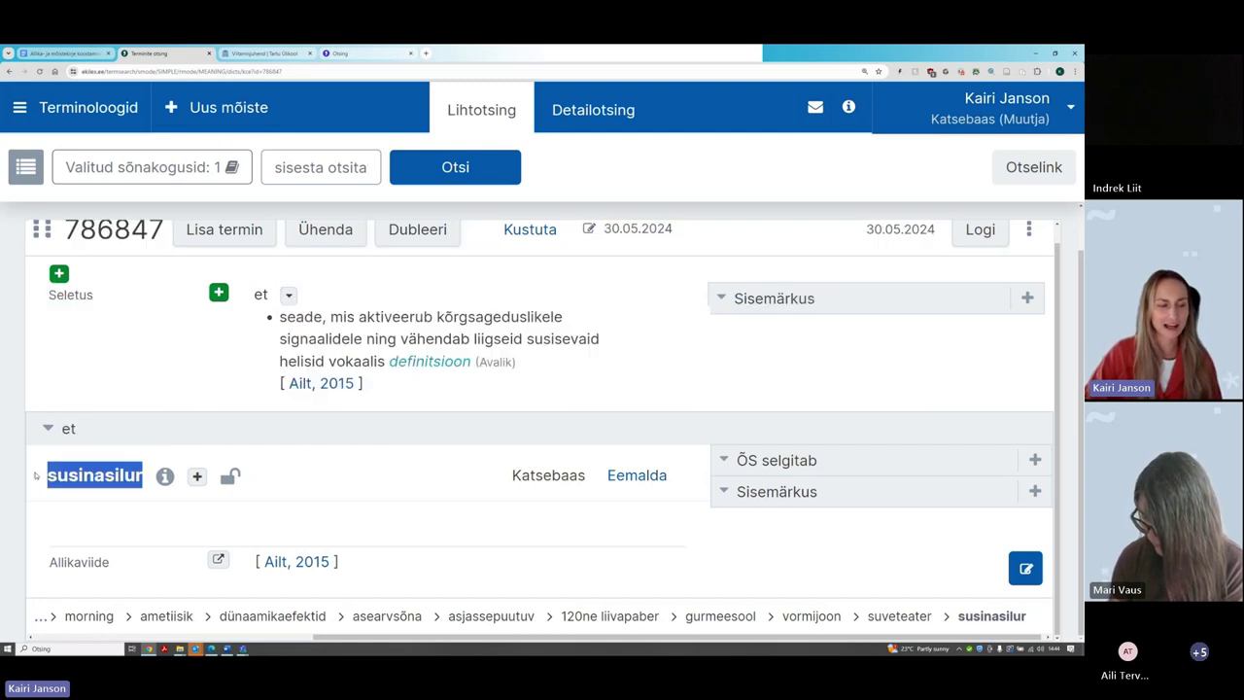
{"action": "left_click", "coordinate": [140, 428]}
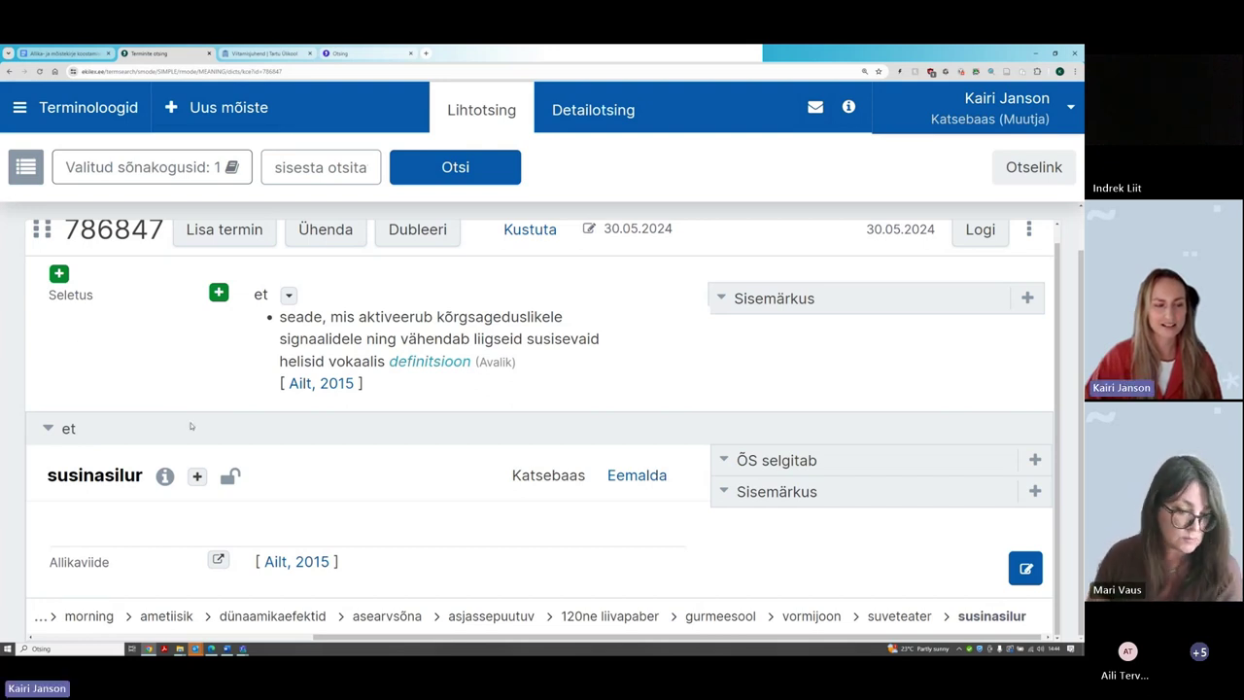
{"action": "scroll", "coordinate": [192, 429], "scroll_direction": "up", "scroll_amount": 1}
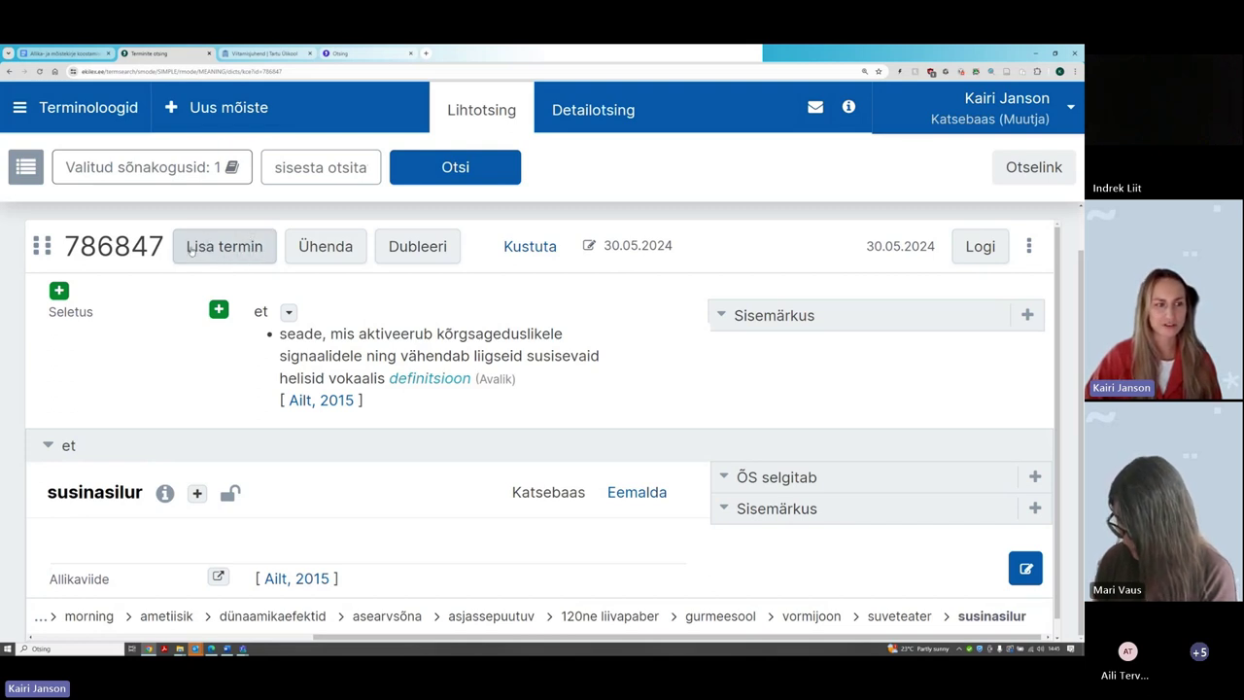
{"action": "left_click_drag", "start_coordinate": [68, 251], "coordinate": [163, 247]}
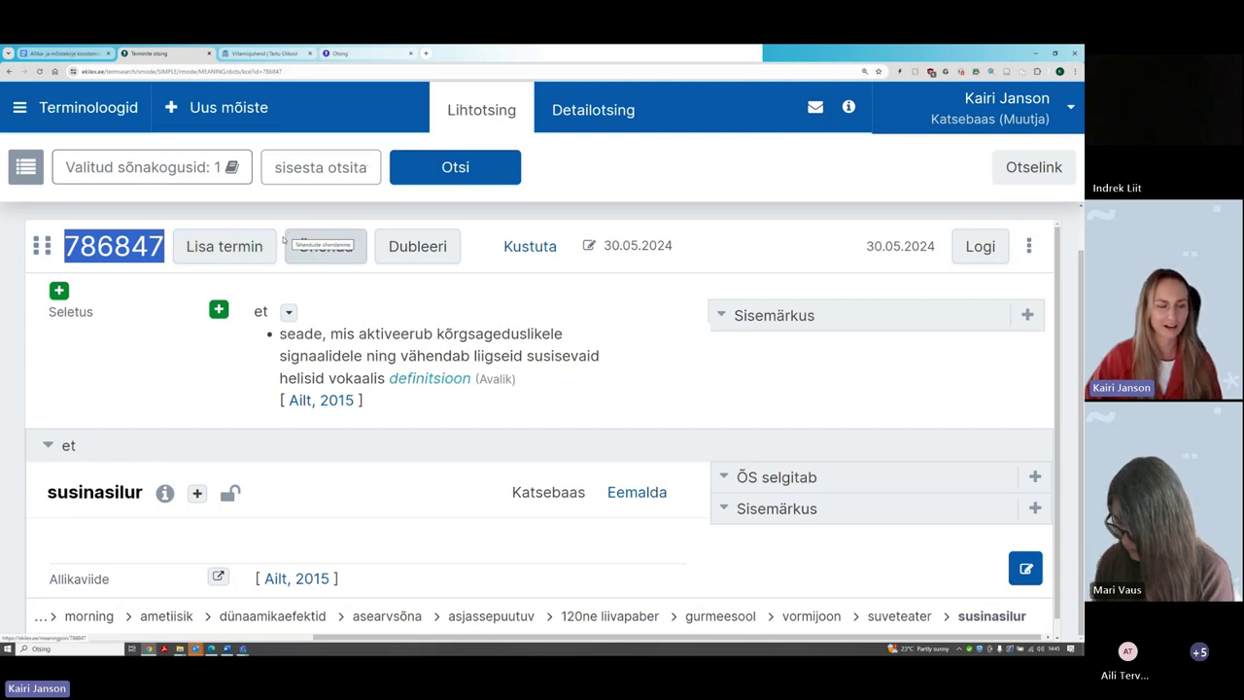
Open the 'Lisa mõistele uus termin' form for concept 786847
{"action": "left_click", "coordinate": [225, 247]}
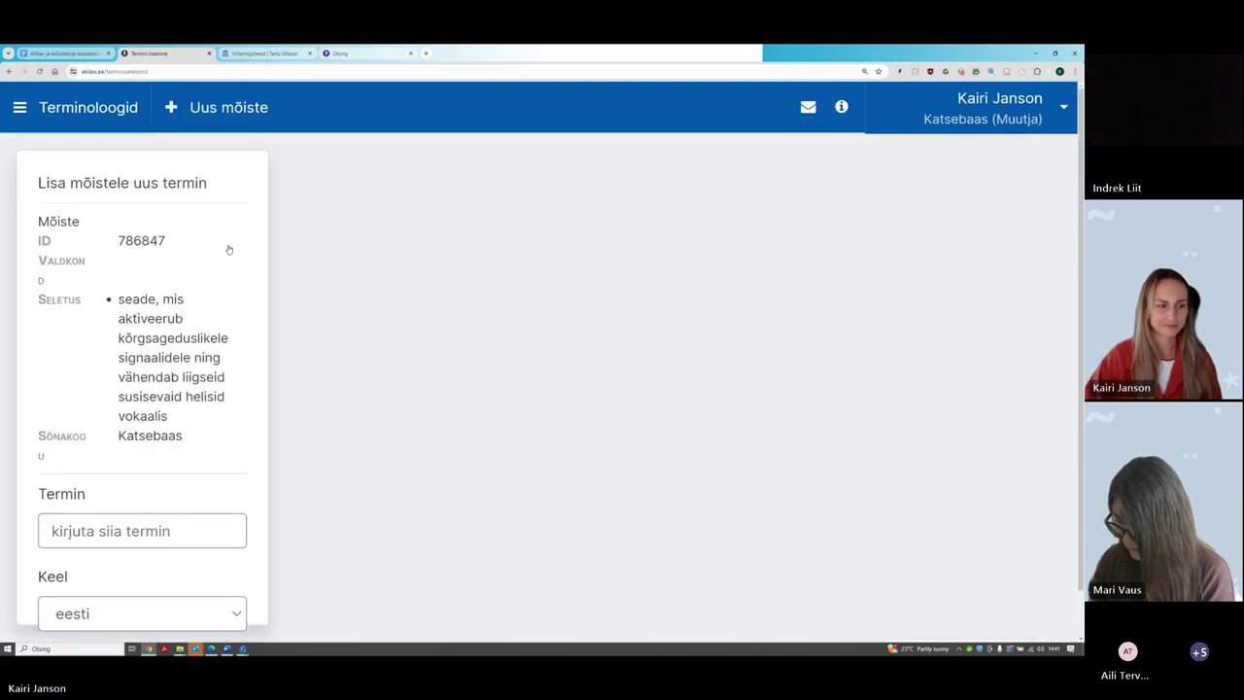
{"action": "scroll", "coordinate": [542, 389], "scroll_direction": "down", "scroll_amount": 2}
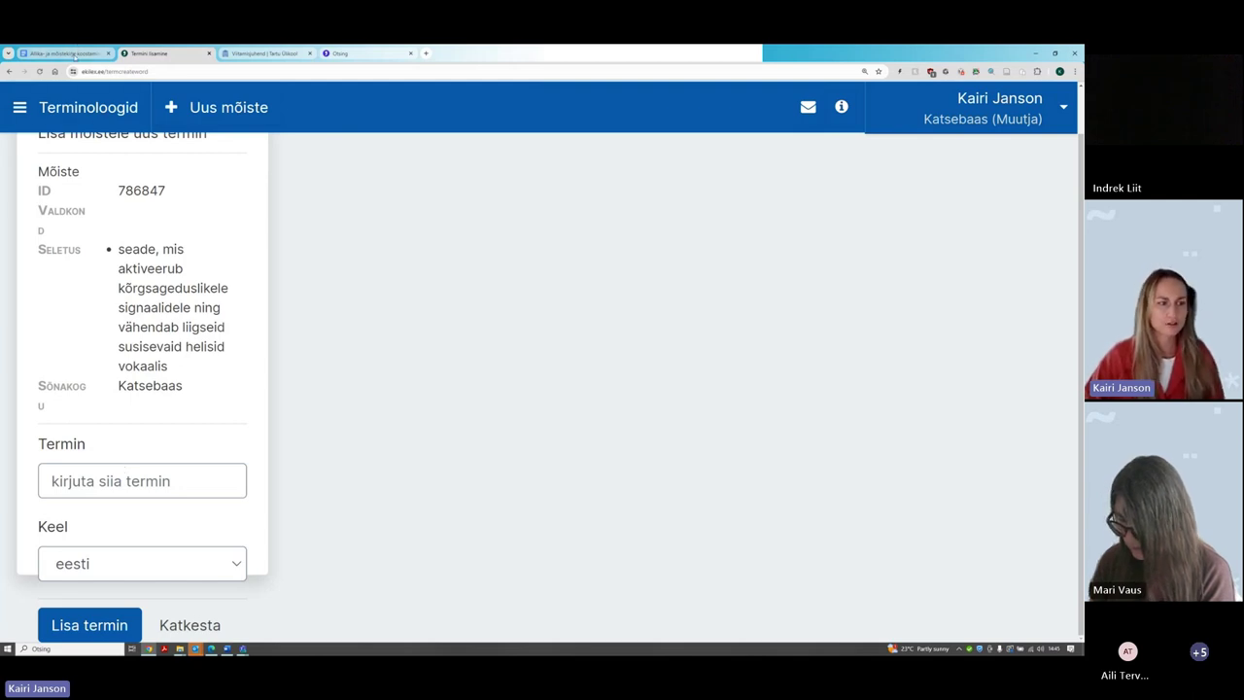
Read item 5 in the instructions doc, then return to the add-term form's Termin field
{"action": "left_click", "coordinate": [74, 53]}
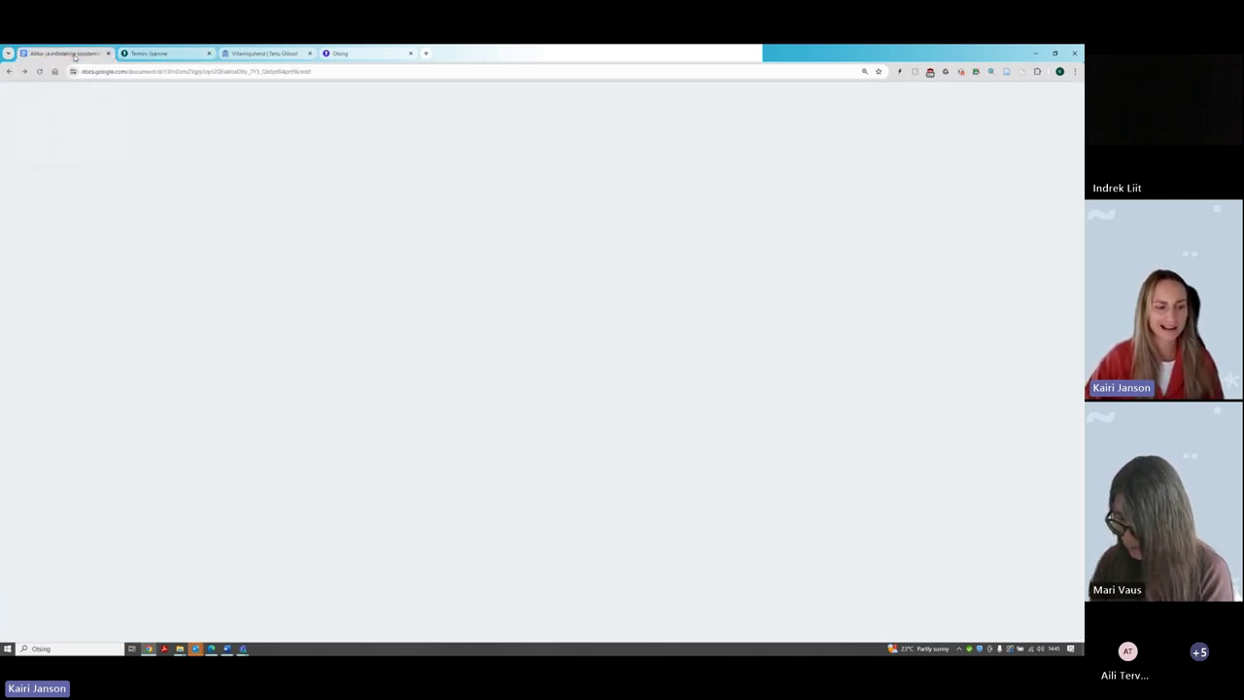
{"action": "scroll", "coordinate": [447, 397], "scroll_direction": "down", "scroll_amount": 2}
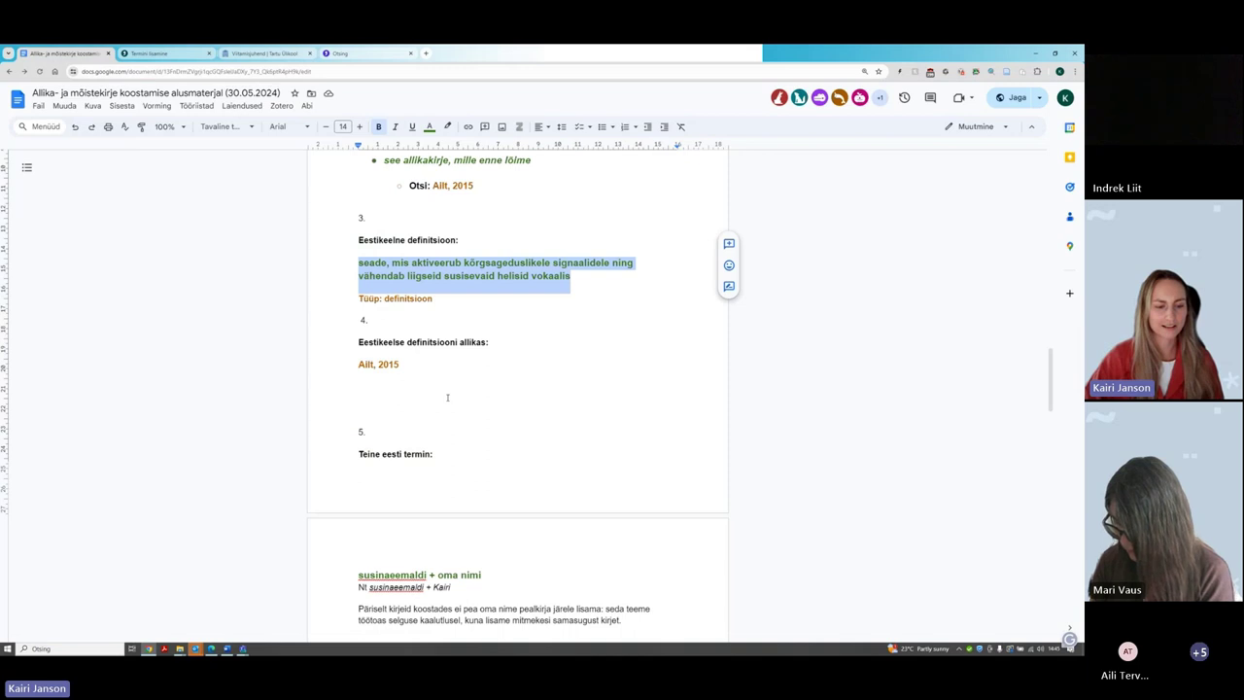
{"action": "scroll", "coordinate": [447, 397], "scroll_direction": "down", "scroll_amount": 2}
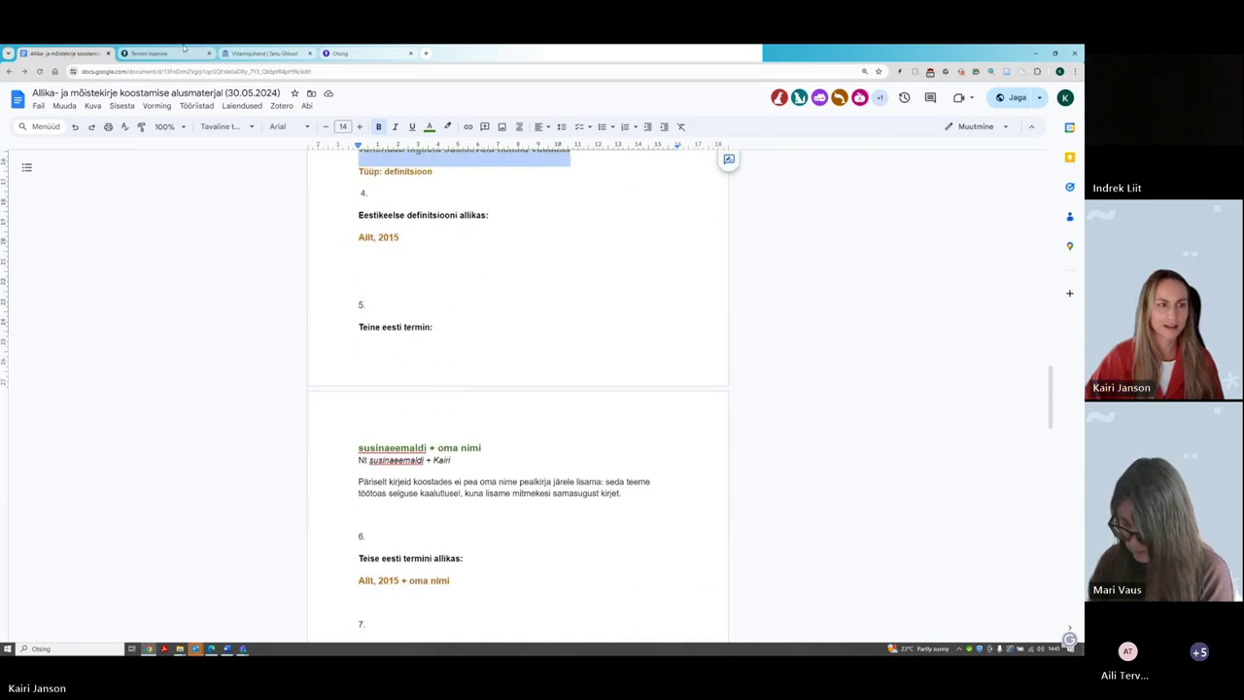
{"action": "left_click", "coordinate": [199, 54]}
{"action": "left_click", "coordinate": [95, 478]}
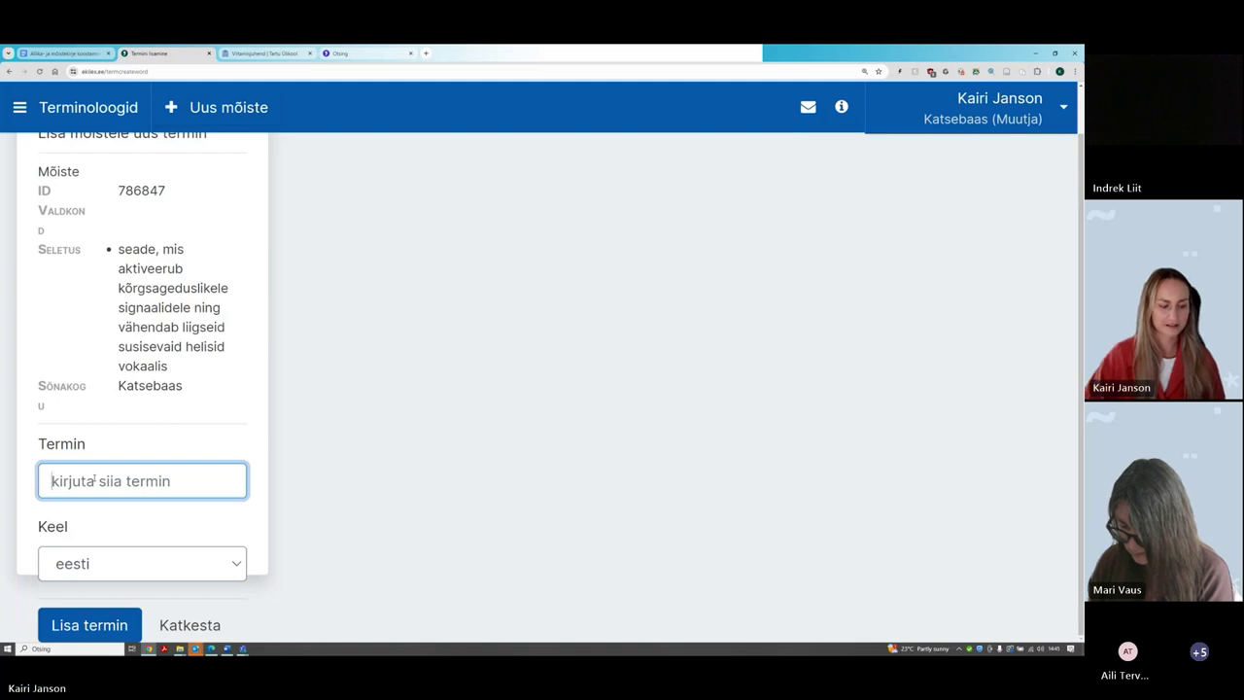
Enter 'susinaeemaldi + ' and the editor's name as the new Estonian term
{"action": "type", "text": "susinaeemaldi"}
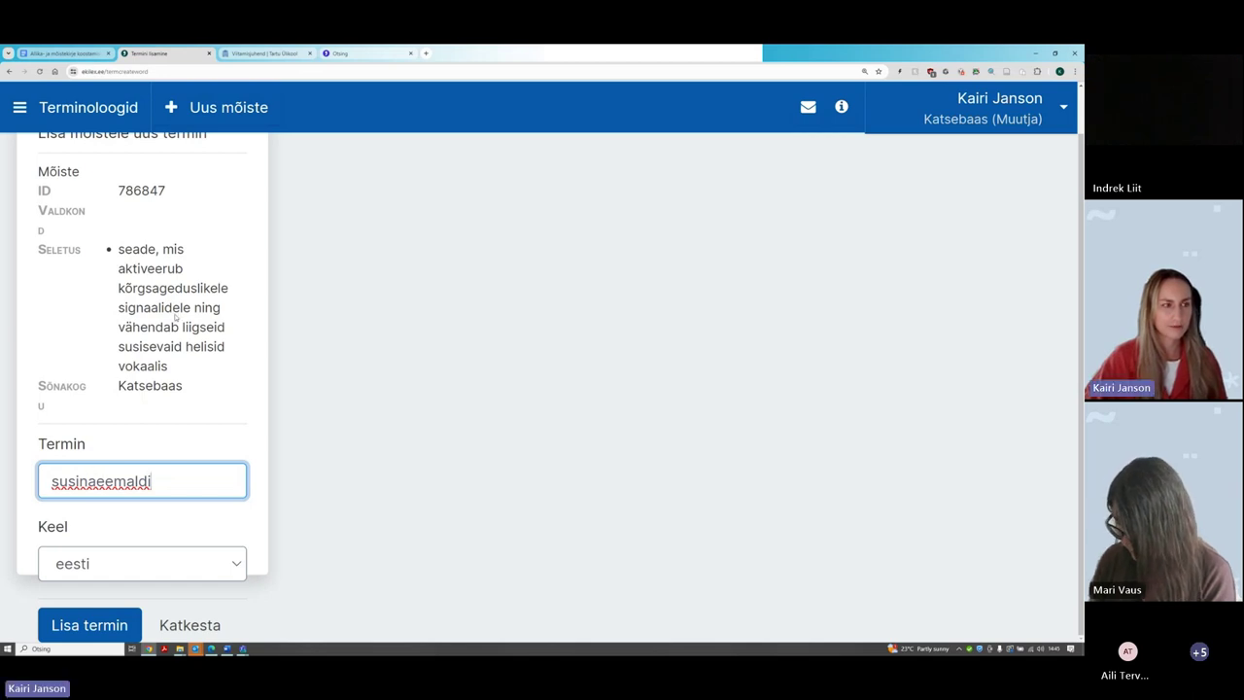
{"action": "left_click", "coordinate": [95, 53]}
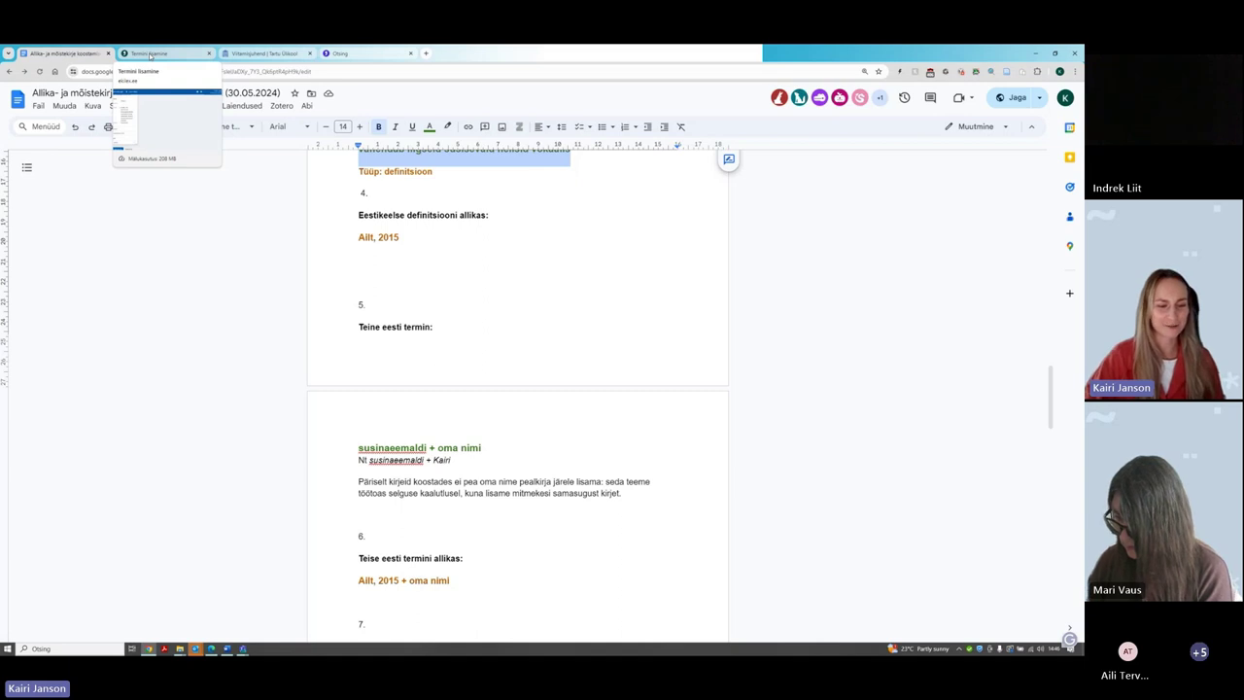
{"action": "left_click", "coordinate": [149, 54]}
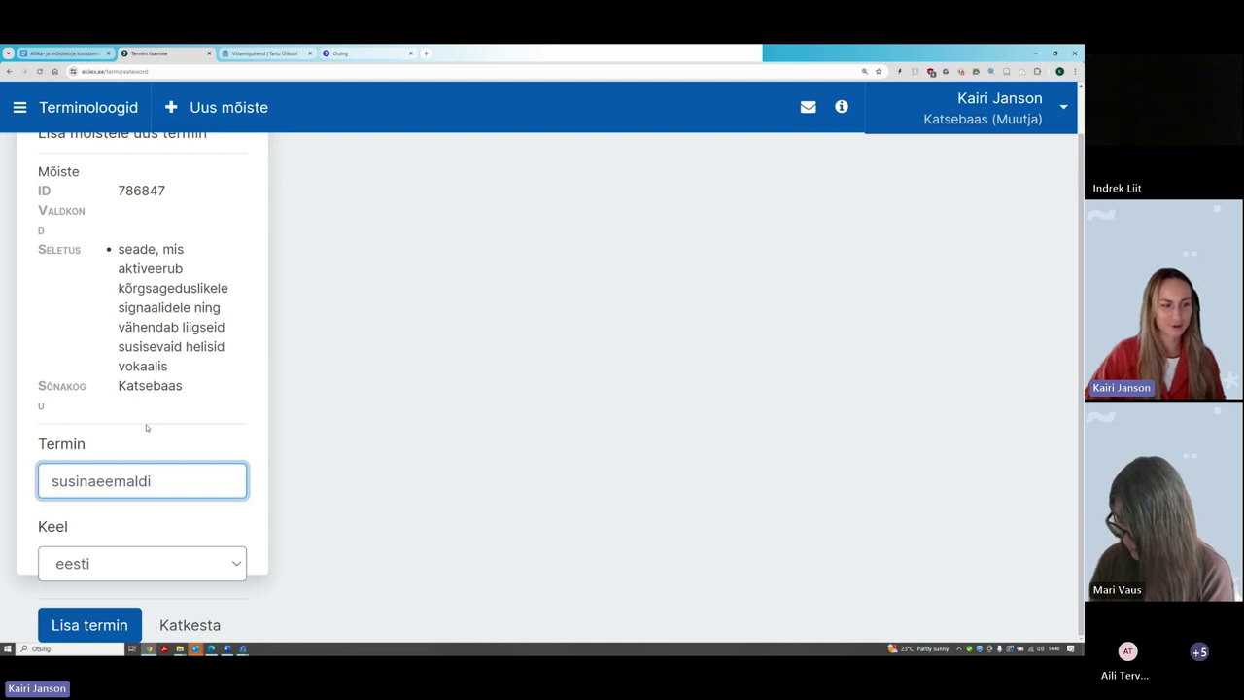
{"action": "type", "text": "+ "}
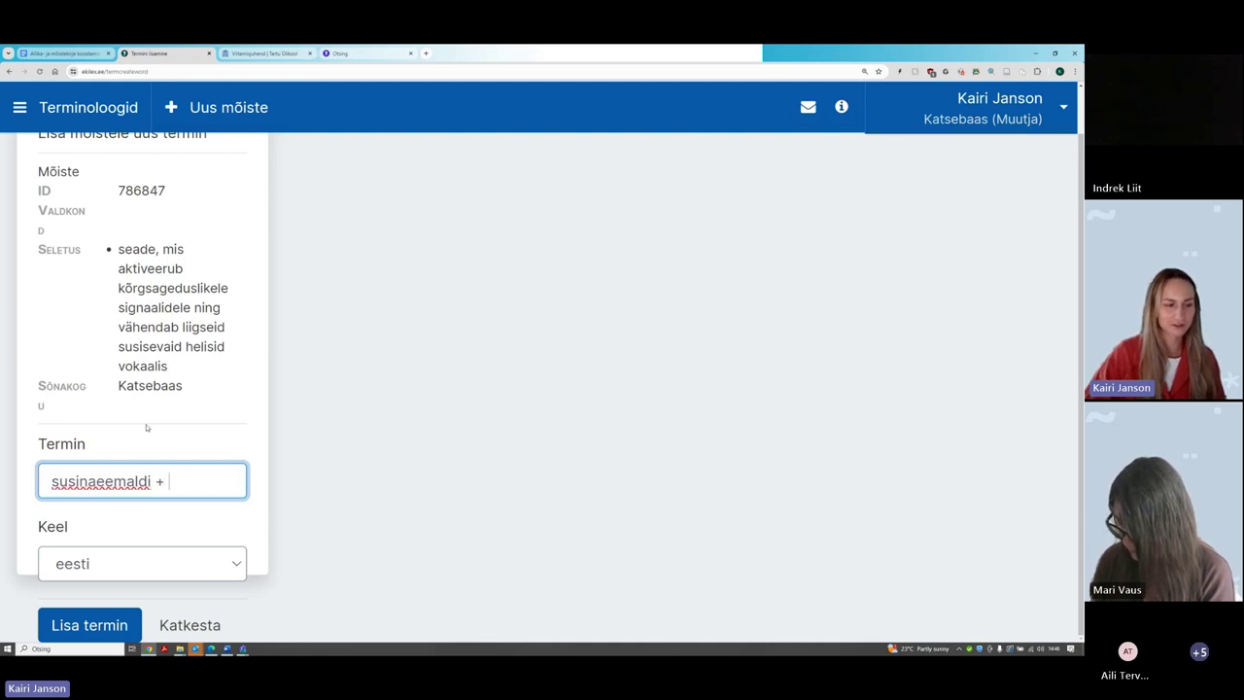
{"action": "type", "text": "Kairi"}
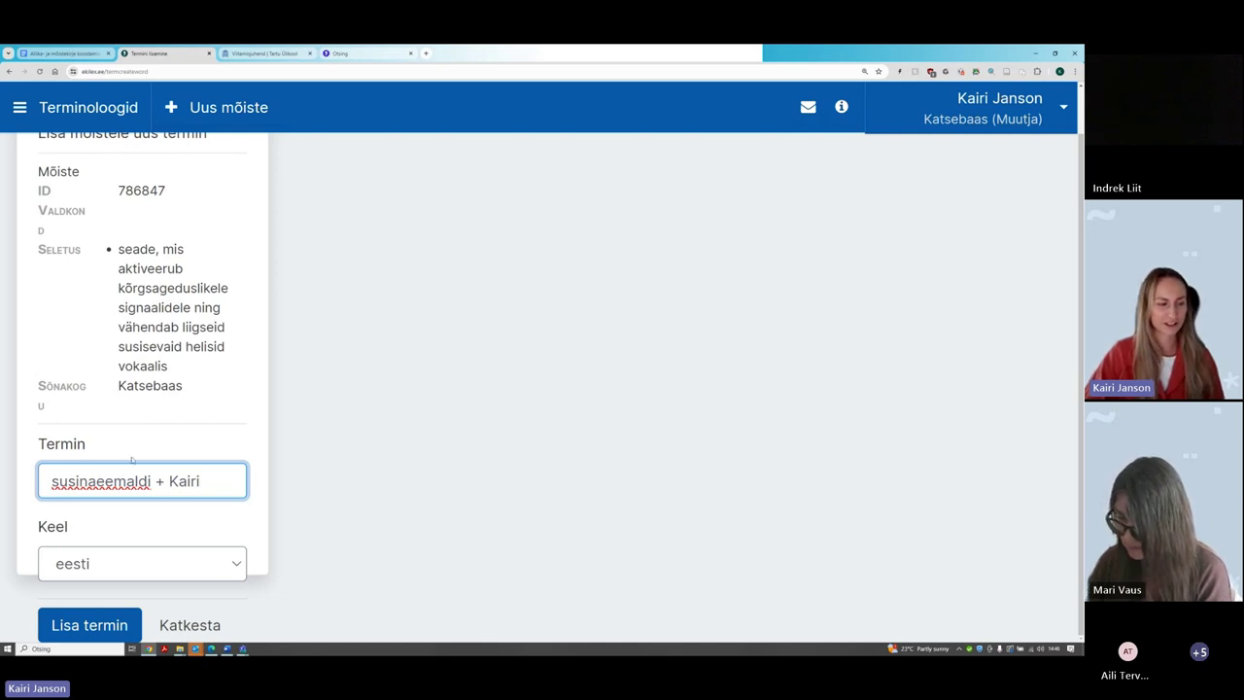
Save susinaeemaldi as the concept's second Estonian term and zoom out to view the entry
{"action": "left_click", "coordinate": [103, 614]}
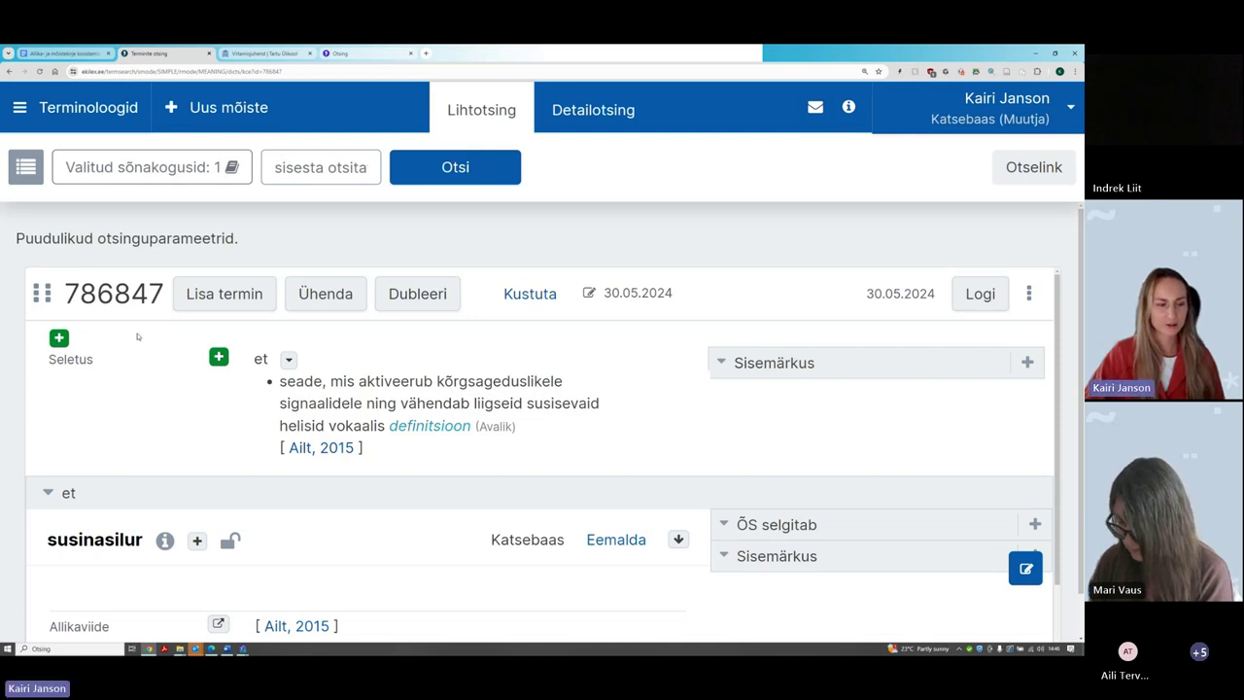
{"action": "scroll", "coordinate": [137, 336], "scroll_direction": "down", "scroll_amount": 1}
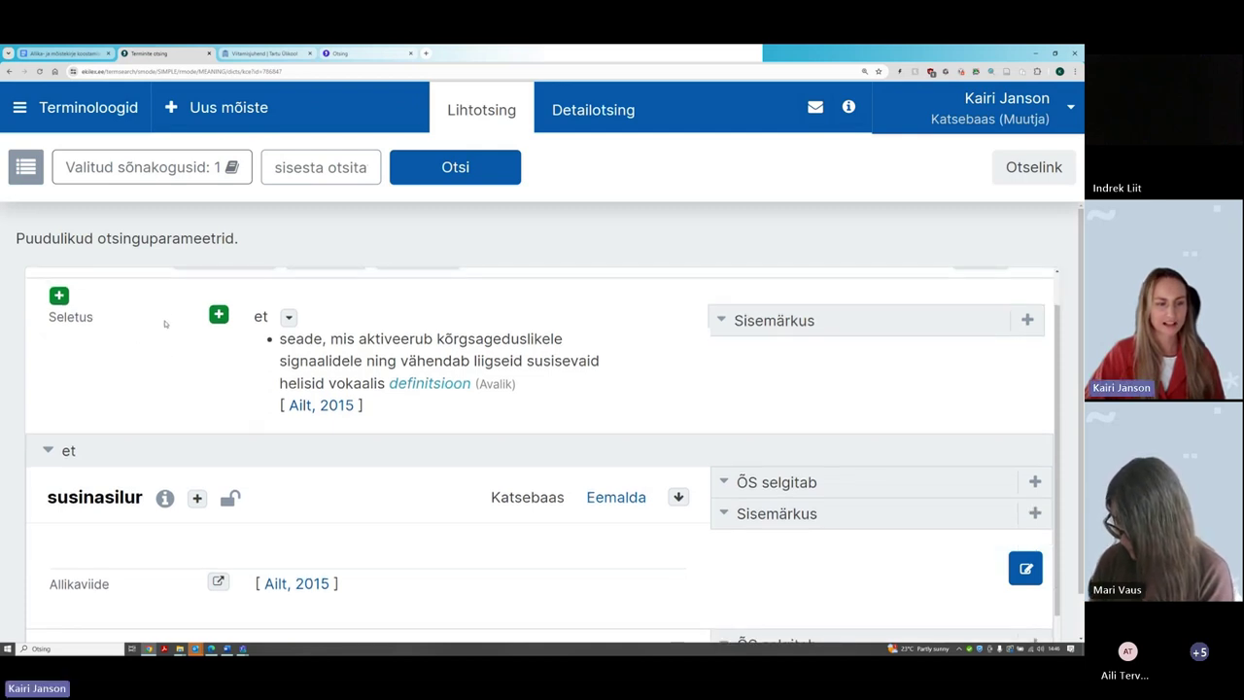
{"action": "key", "text": "ctrl+minus"}
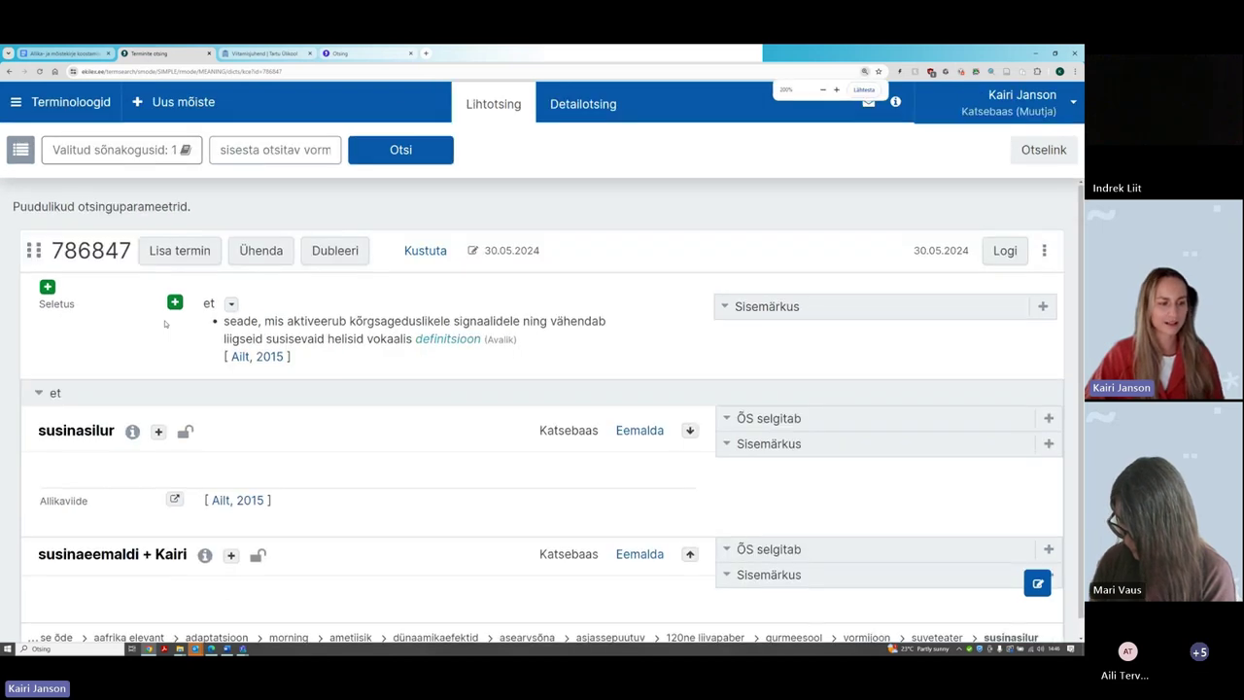
{"action": "scroll", "coordinate": [147, 354], "scroll_direction": "down", "scroll_amount": 1}
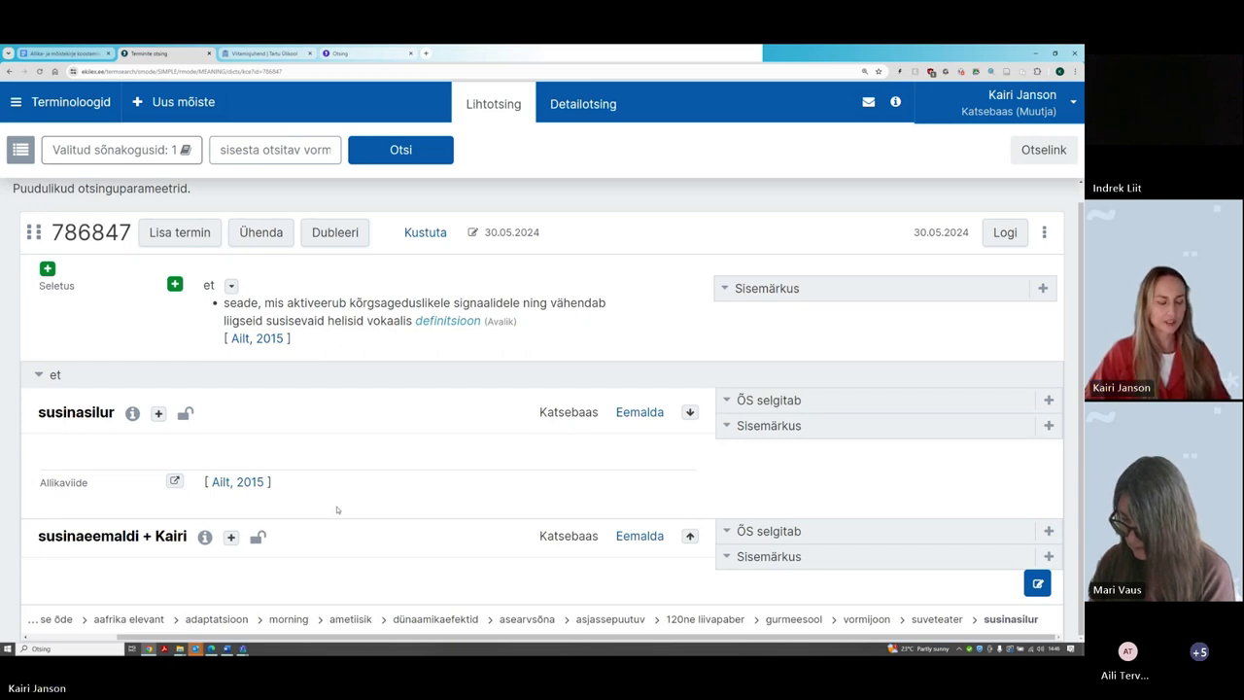
{"action": "mouse_move", "coordinate": [332, 487]}
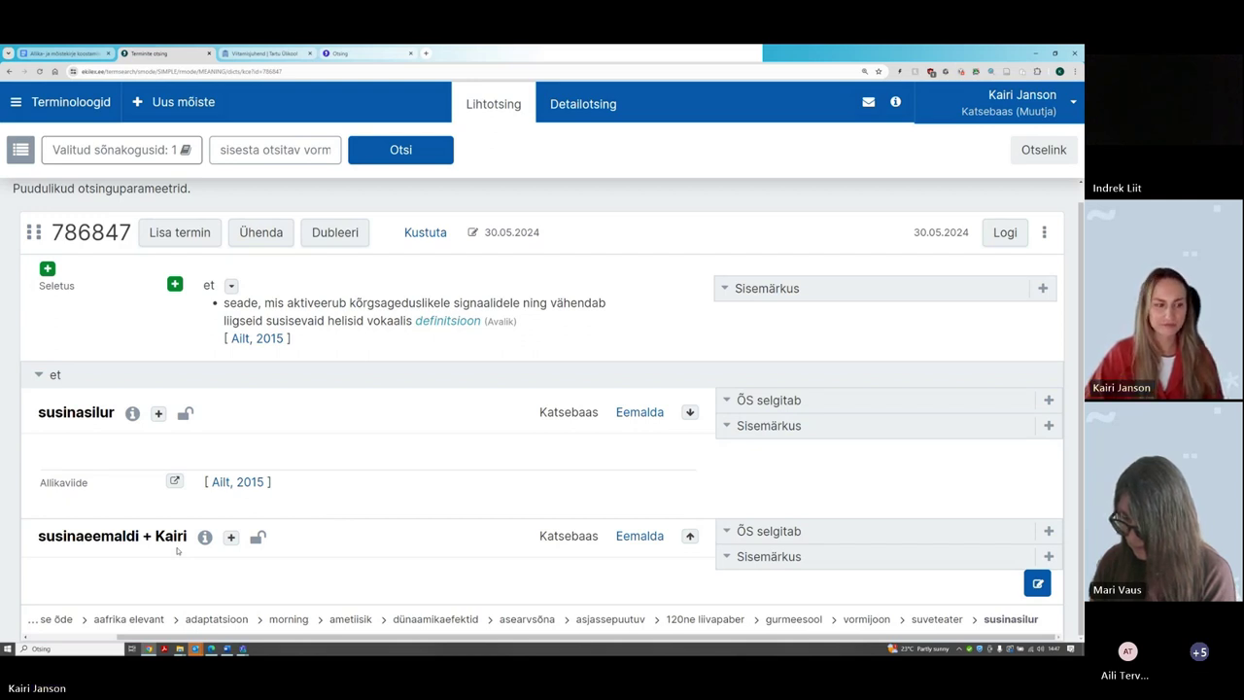
{"action": "mouse_move", "coordinate": [180, 546]}
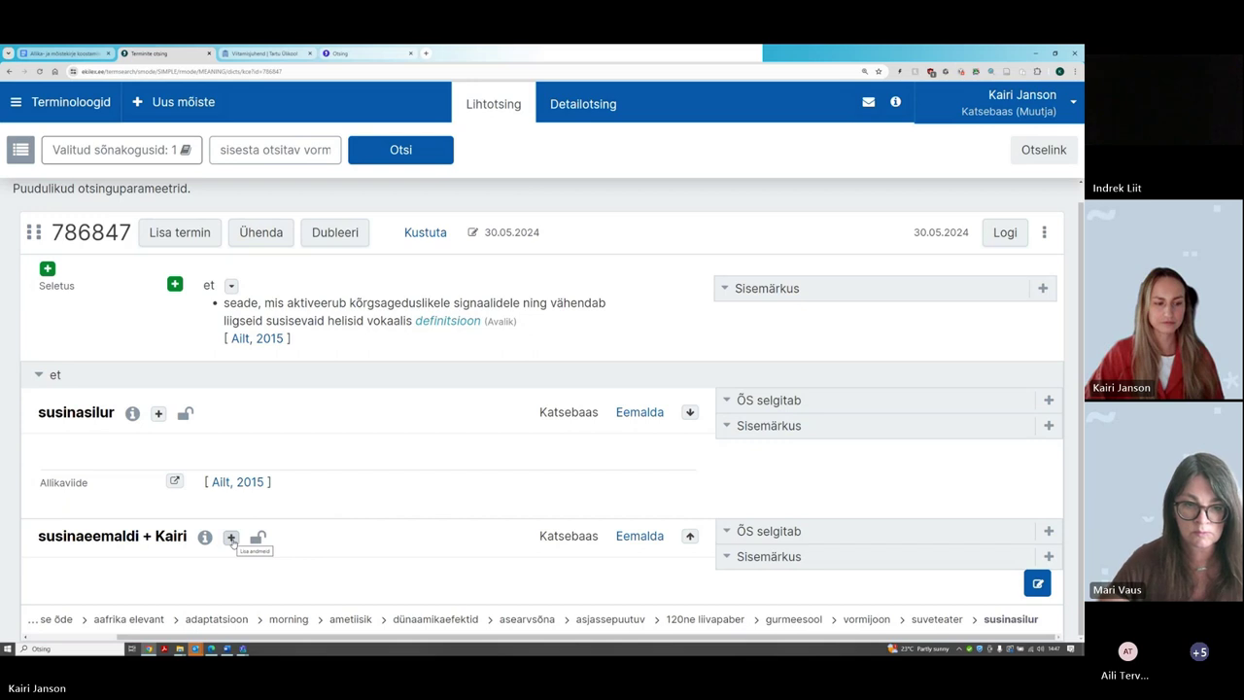
Attach the Allikaviide source Ailt, 2015 (result 65317) to the susinaeemaldi term
{"action": "left_click", "coordinate": [232, 538]}
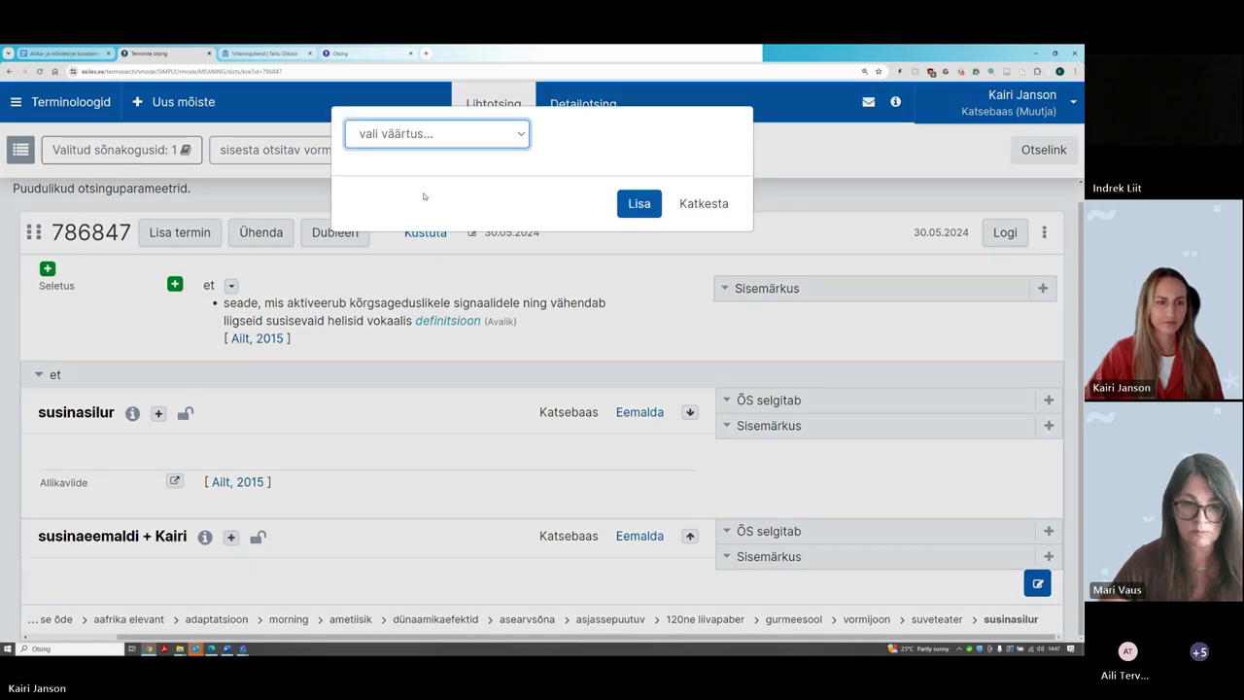
{"action": "left_click", "coordinate": [414, 135]}
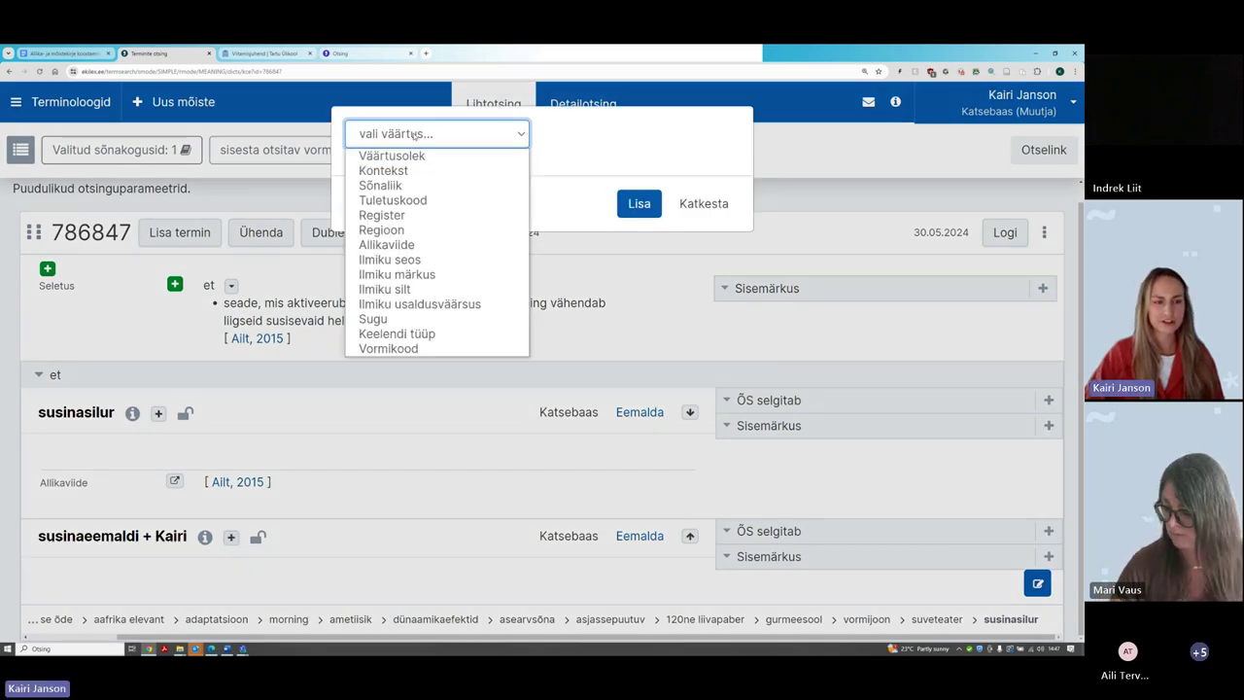
{"action": "left_click", "coordinate": [425, 245]}
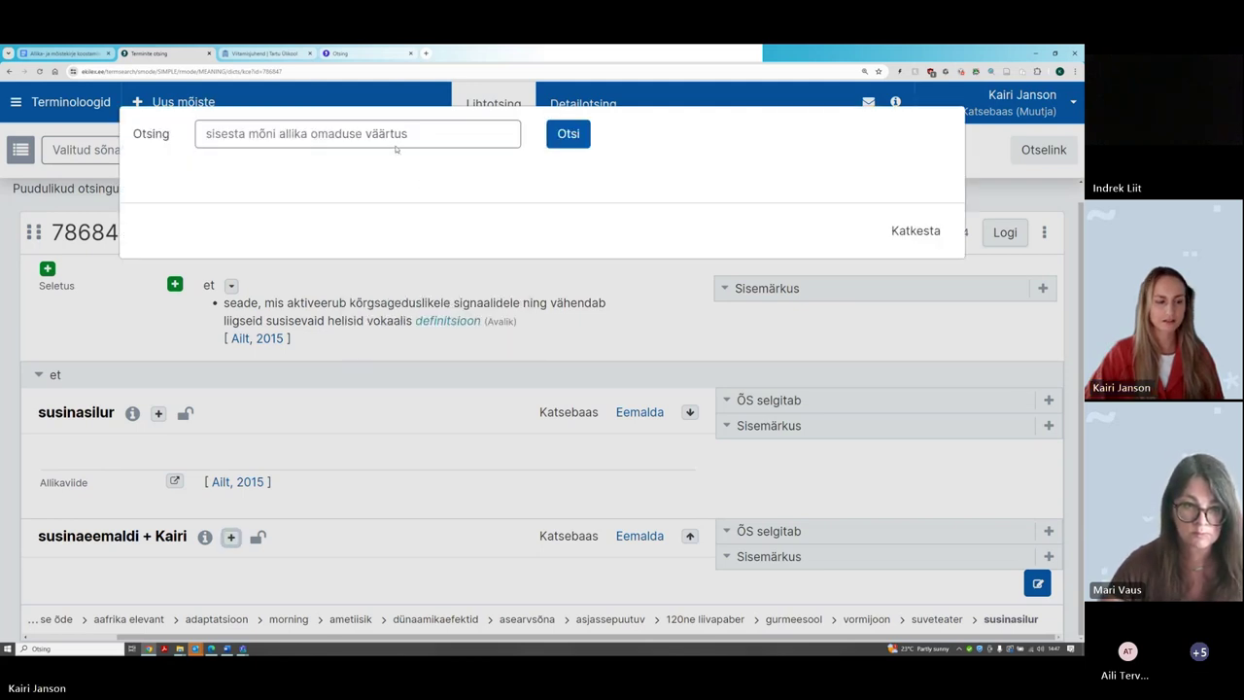
{"action": "left_click", "coordinate": [393, 142]}
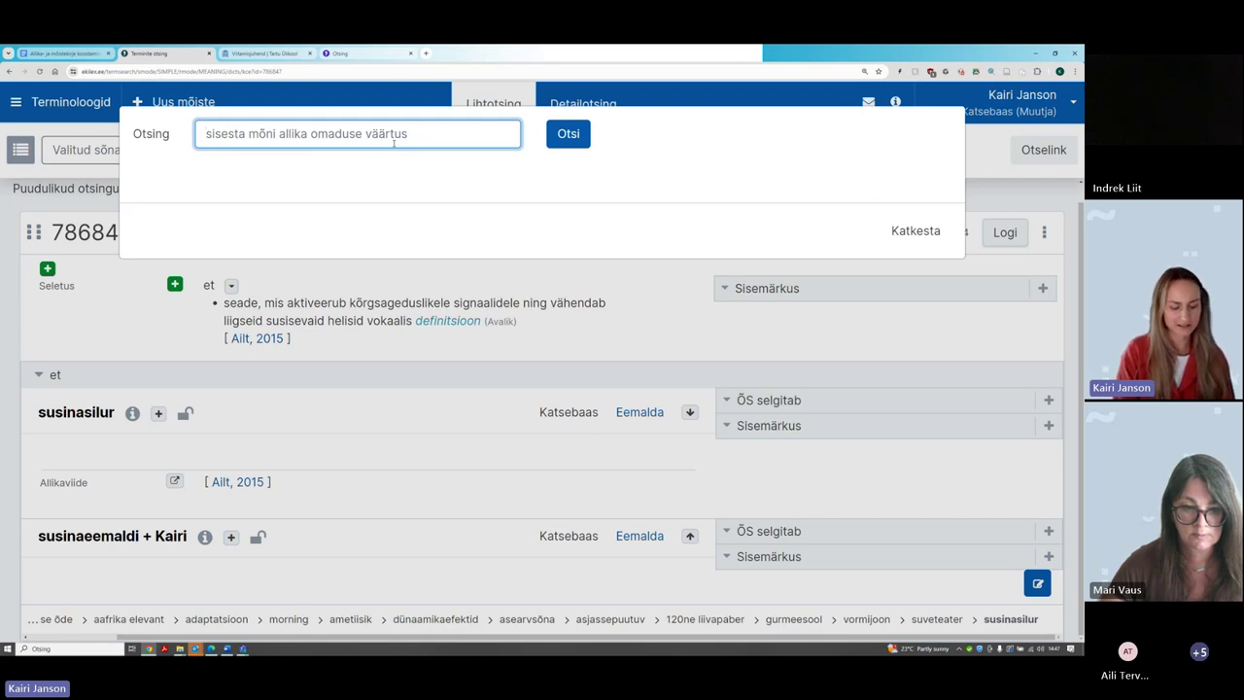
{"action": "type", "text": "Ailt, 2015"}
{"action": "key", "text": "Return"}
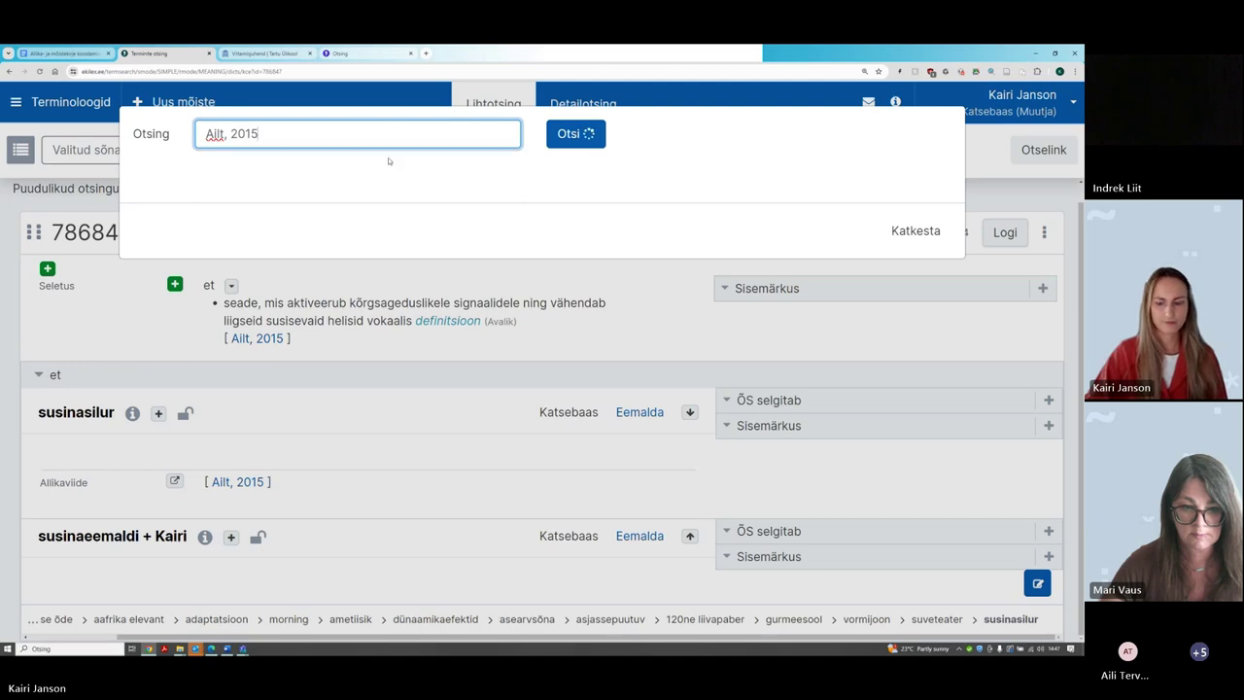
{"action": "scroll", "coordinate": [377, 244], "scroll_direction": "down", "scroll_amount": 3}
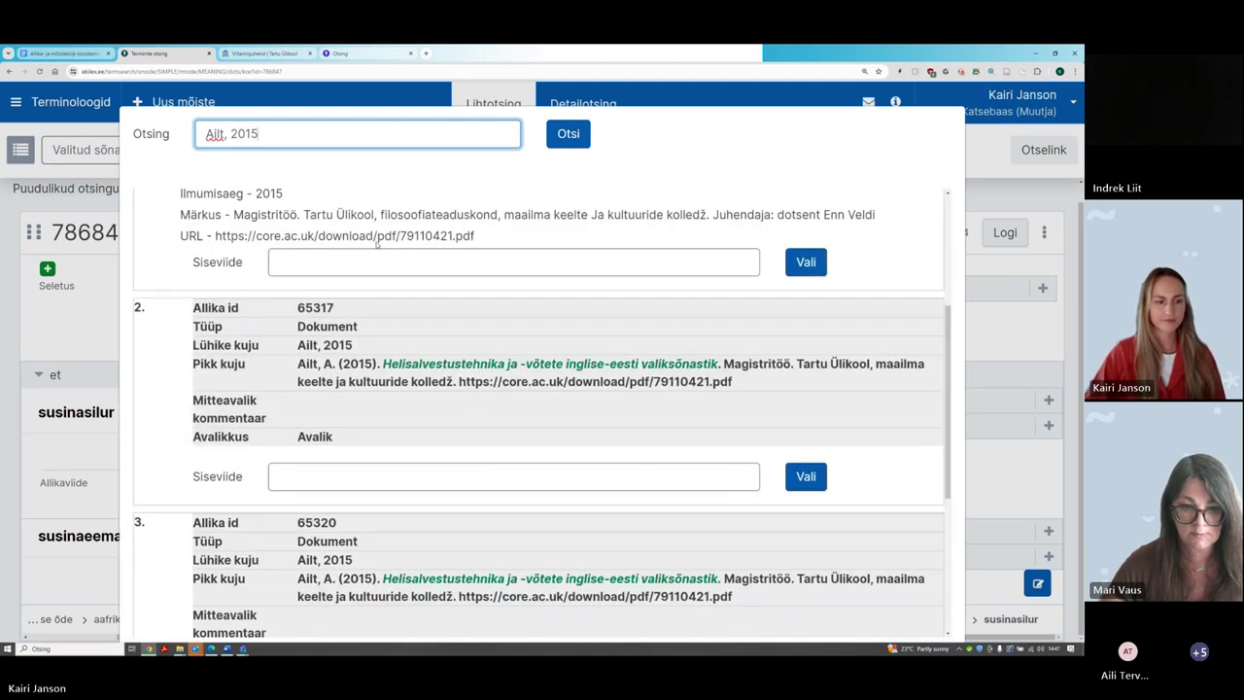
{"action": "scroll", "coordinate": [377, 244], "scroll_direction": "down", "scroll_amount": 1}
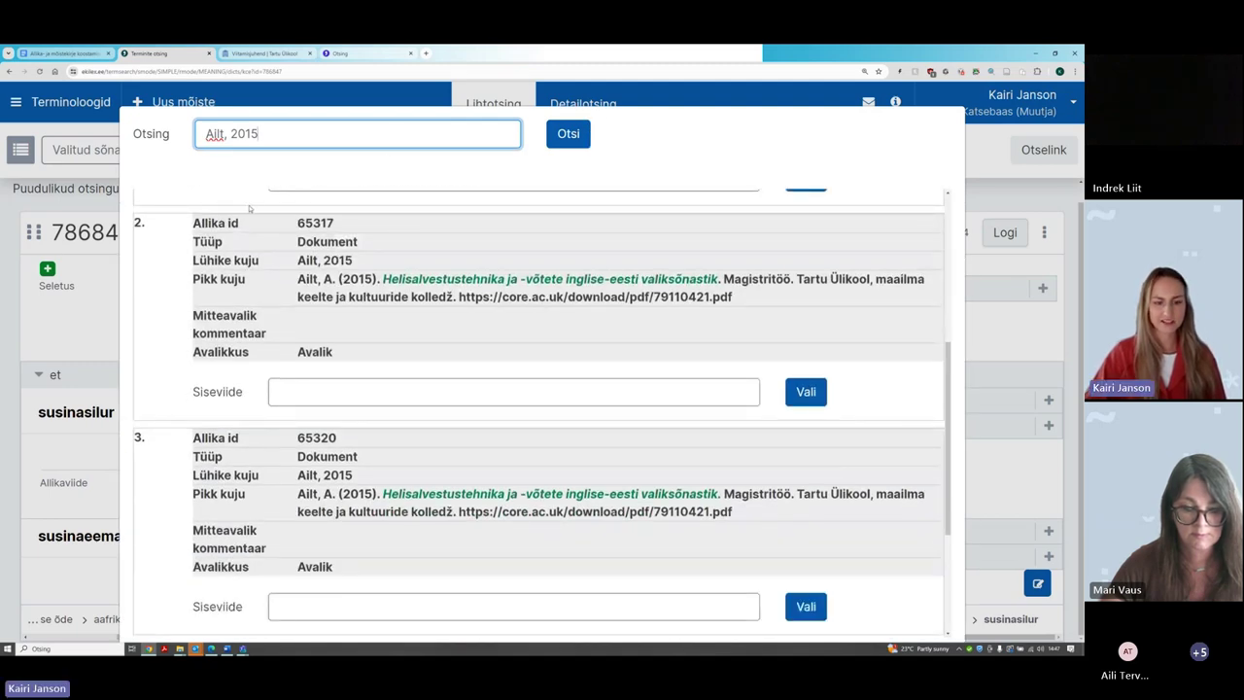
{"action": "left_click", "coordinate": [806, 392]}
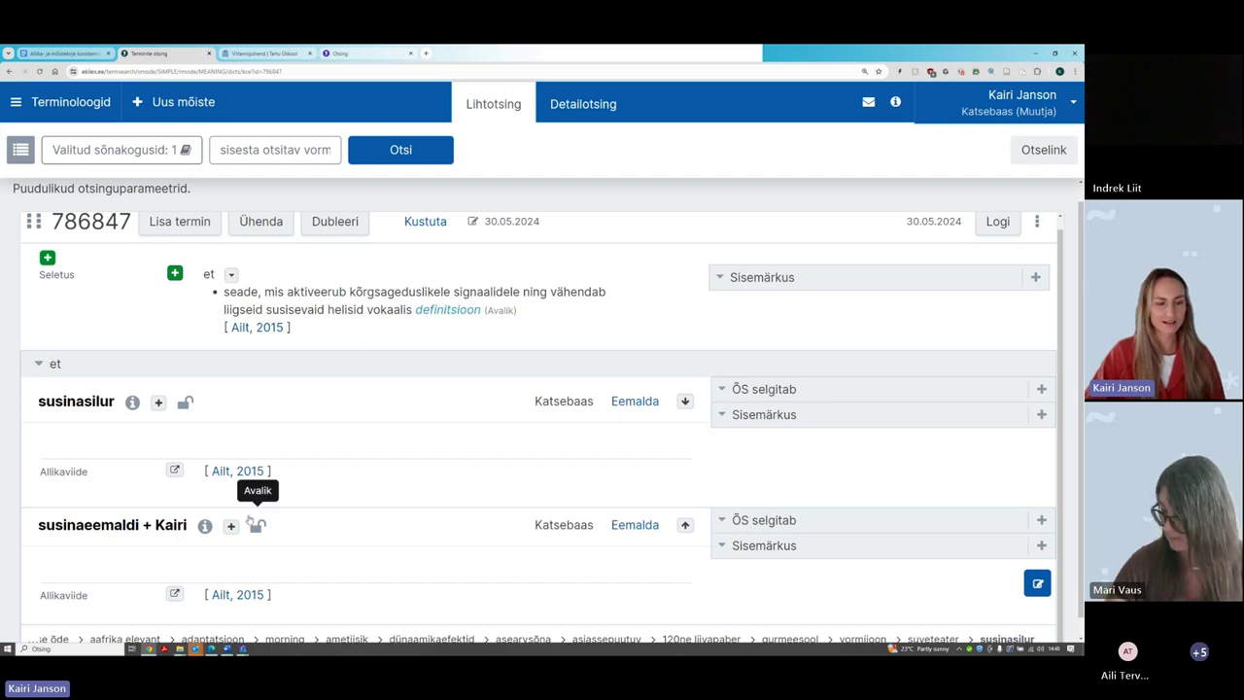
{"action": "mouse_move", "coordinate": [249, 475]}
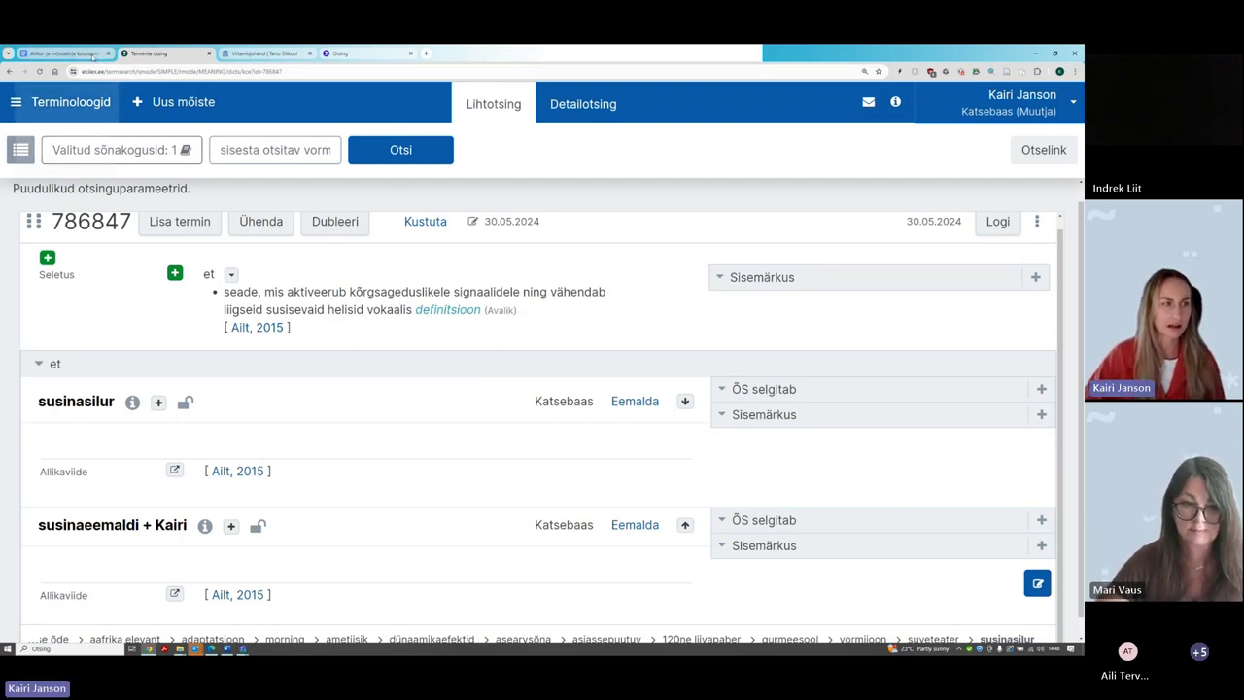
Select the green susinaeemaldi note paragraph under item 7, then go back to the Ekilex entry
{"action": "left_click", "coordinate": [92, 55]}
{"action": "scroll", "coordinate": [613, 548], "scroll_direction": "down", "scroll_amount": 3}
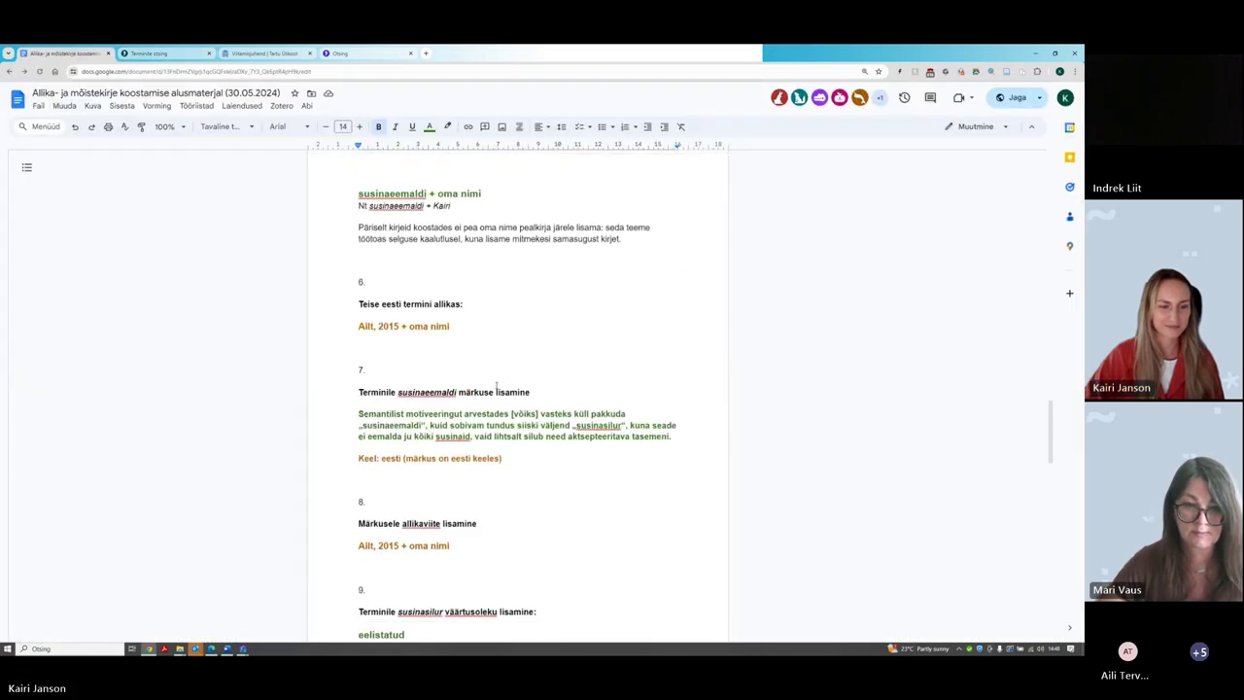
{"action": "scroll", "coordinate": [494, 381], "scroll_direction": "down", "scroll_amount": 1}
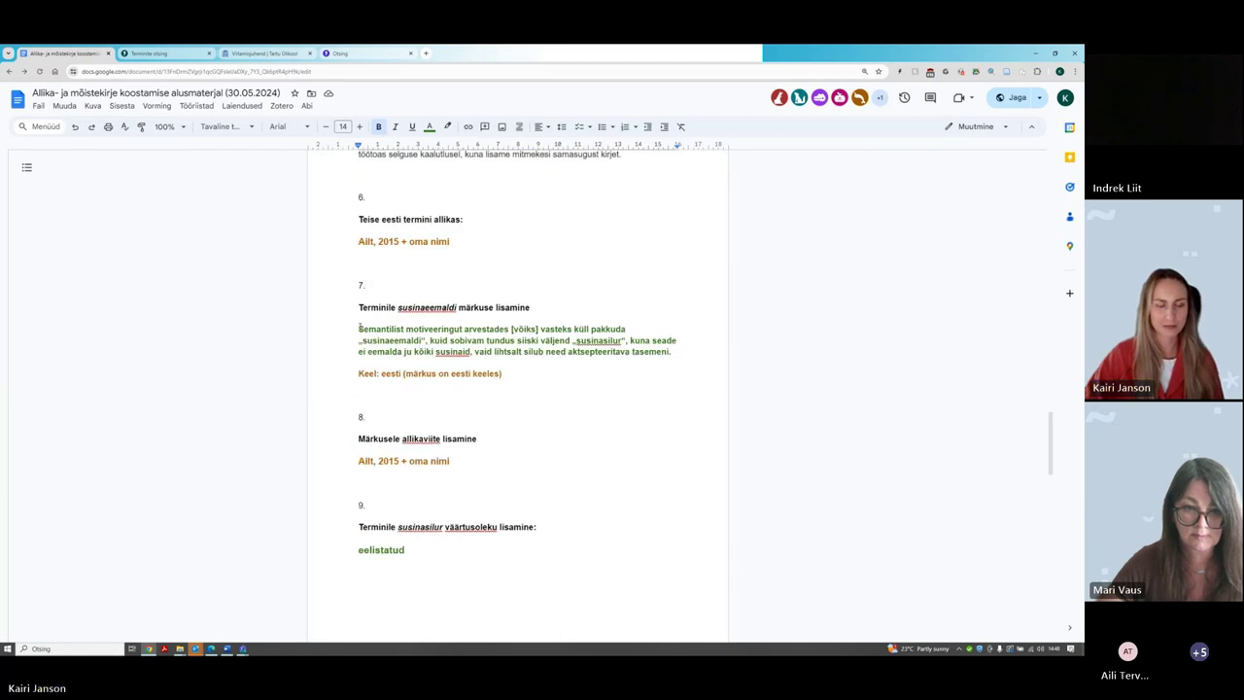
{"action": "scroll", "coordinate": [359, 328], "scroll_direction": "down", "scroll_amount": 1}
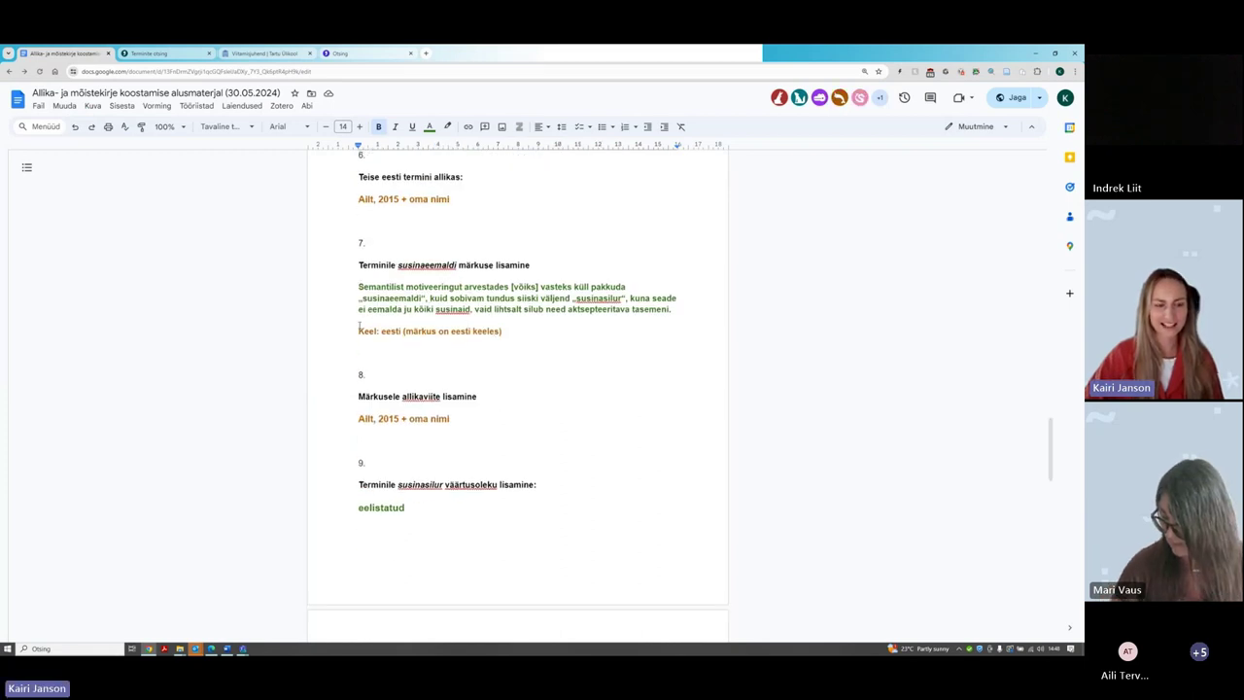
{"action": "scroll", "coordinate": [350, 255], "scroll_direction": "up", "scroll_amount": 1}
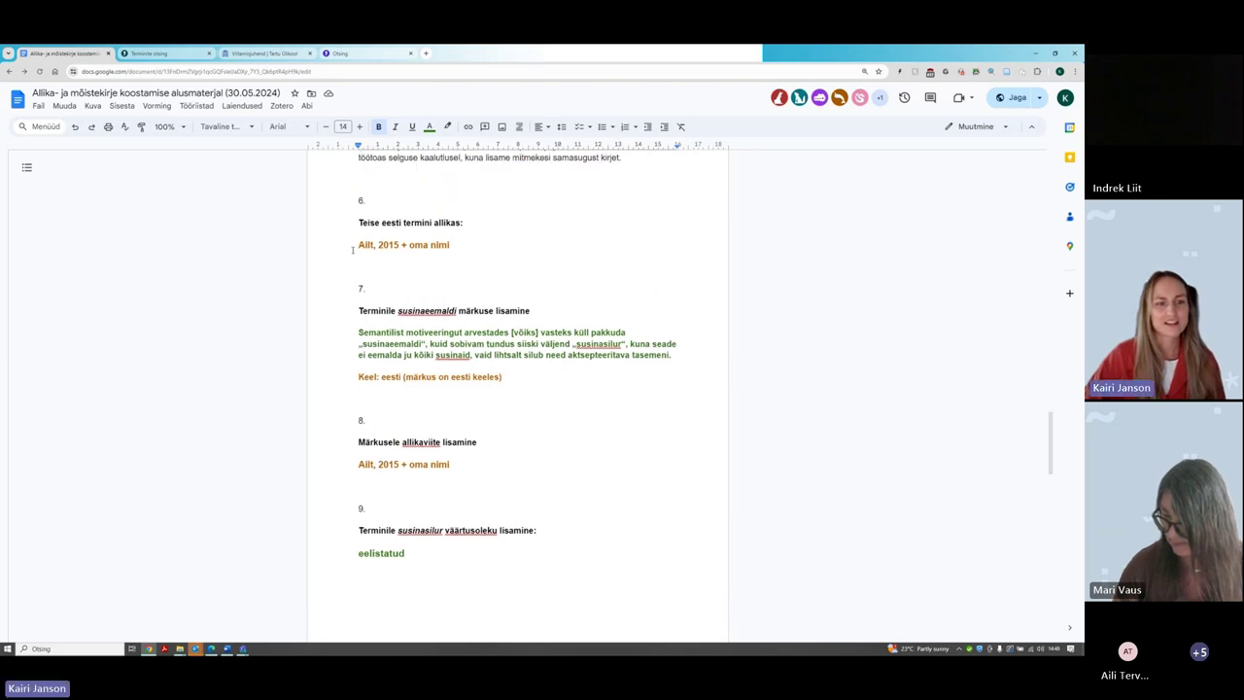
{"action": "scroll", "coordinate": [352, 252], "scroll_direction": "down", "scroll_amount": 1}
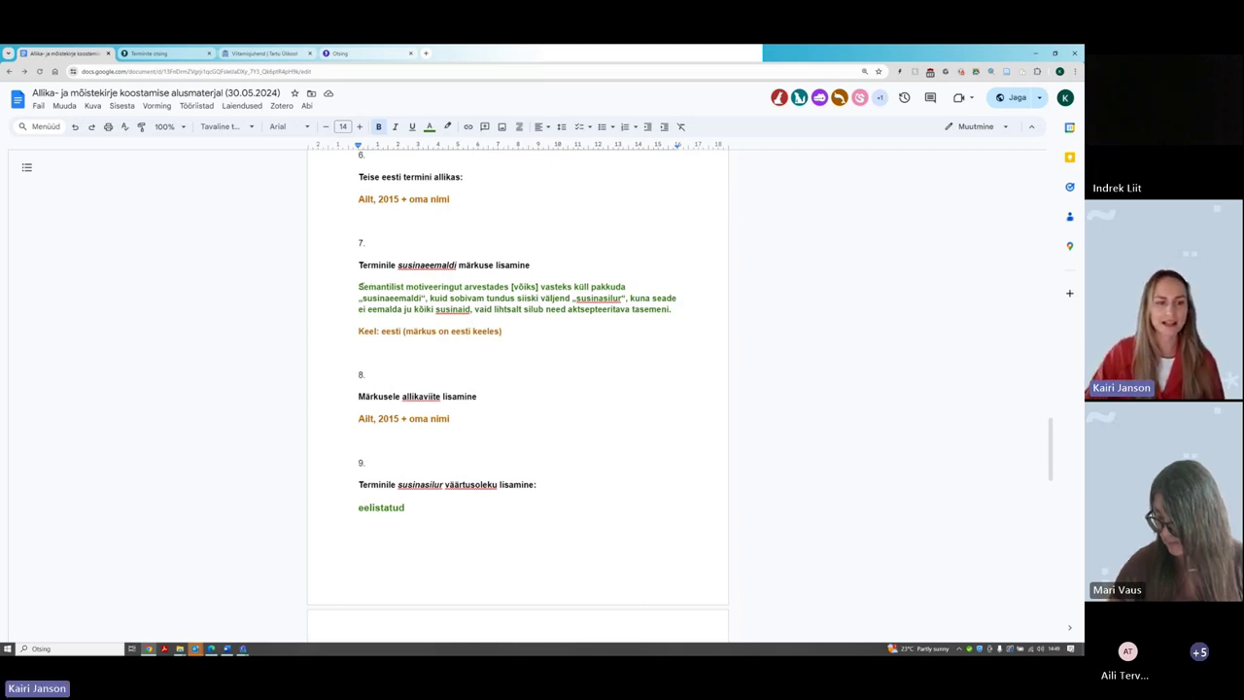
{"action": "left_click_drag", "start_coordinate": [359, 286], "coordinate": [671, 313]}
{"action": "key", "text": "ctrl+c"}
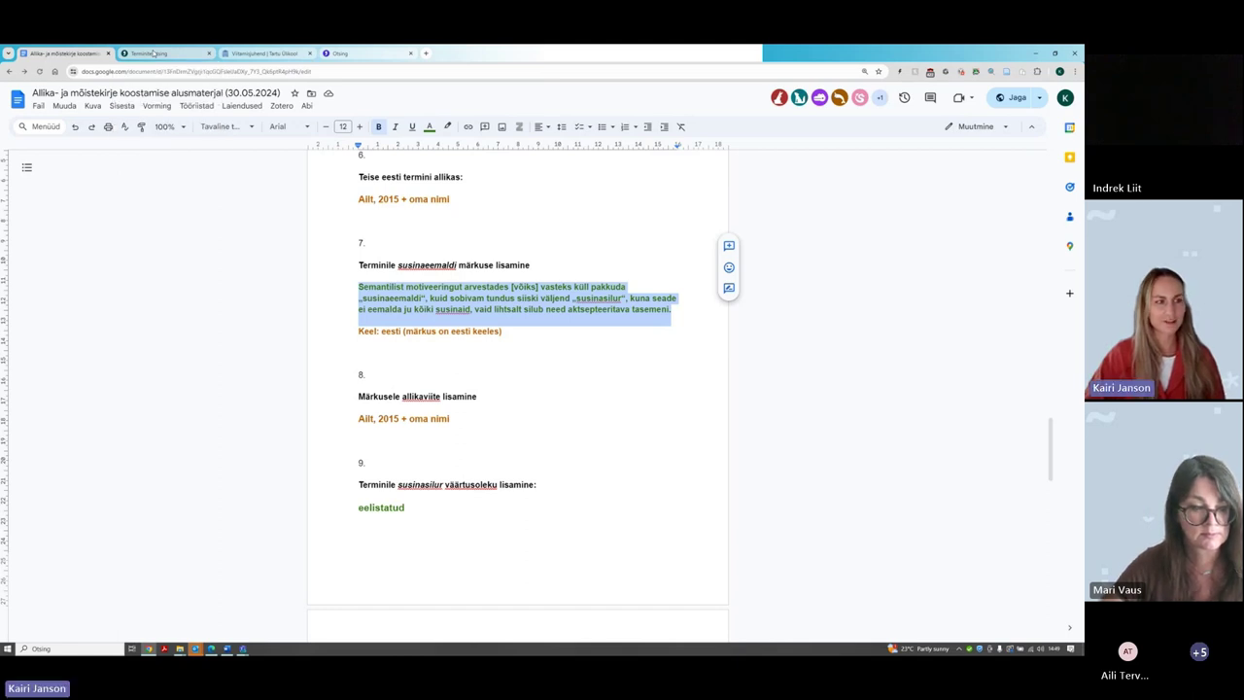
{"action": "left_click", "coordinate": [153, 53]}
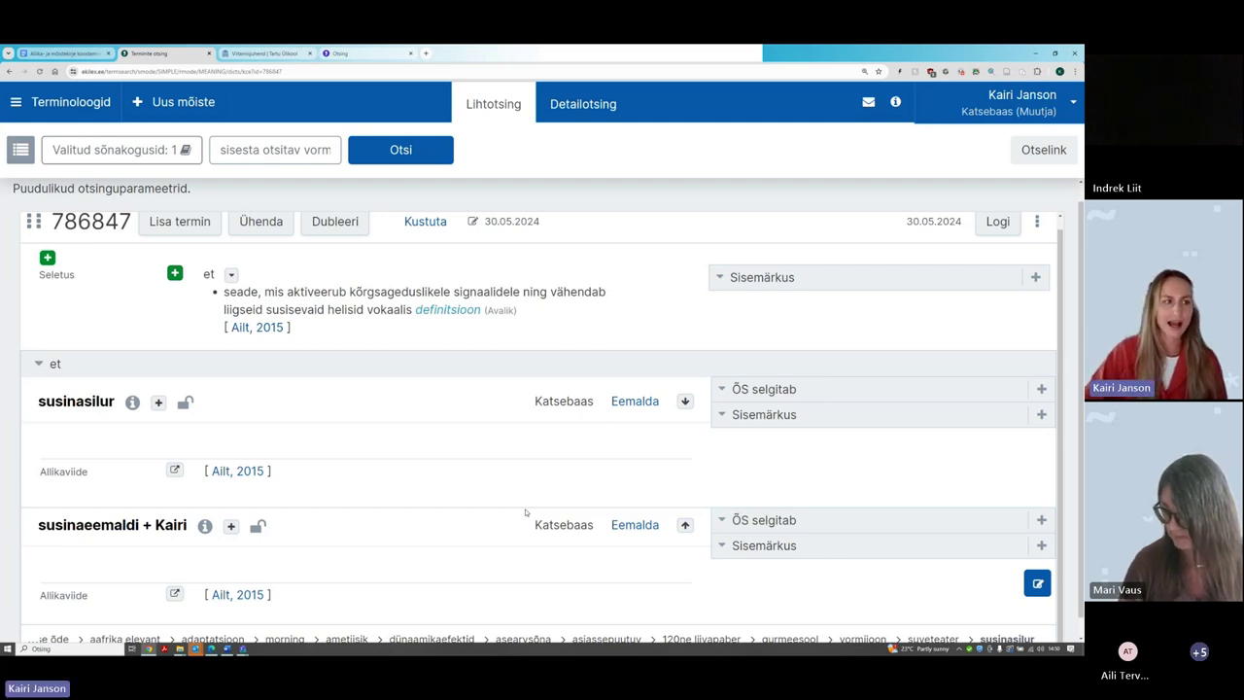
{"action": "left_click", "coordinate": [71, 55]}
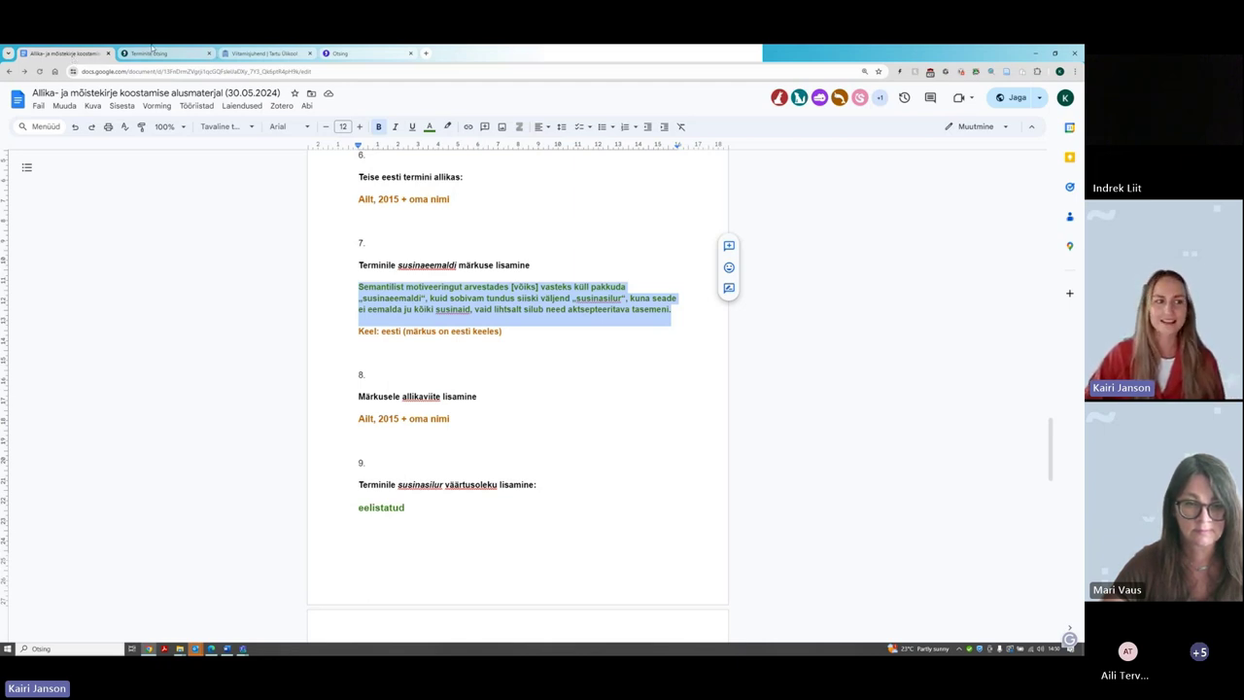
{"action": "left_click", "coordinate": [151, 53]}
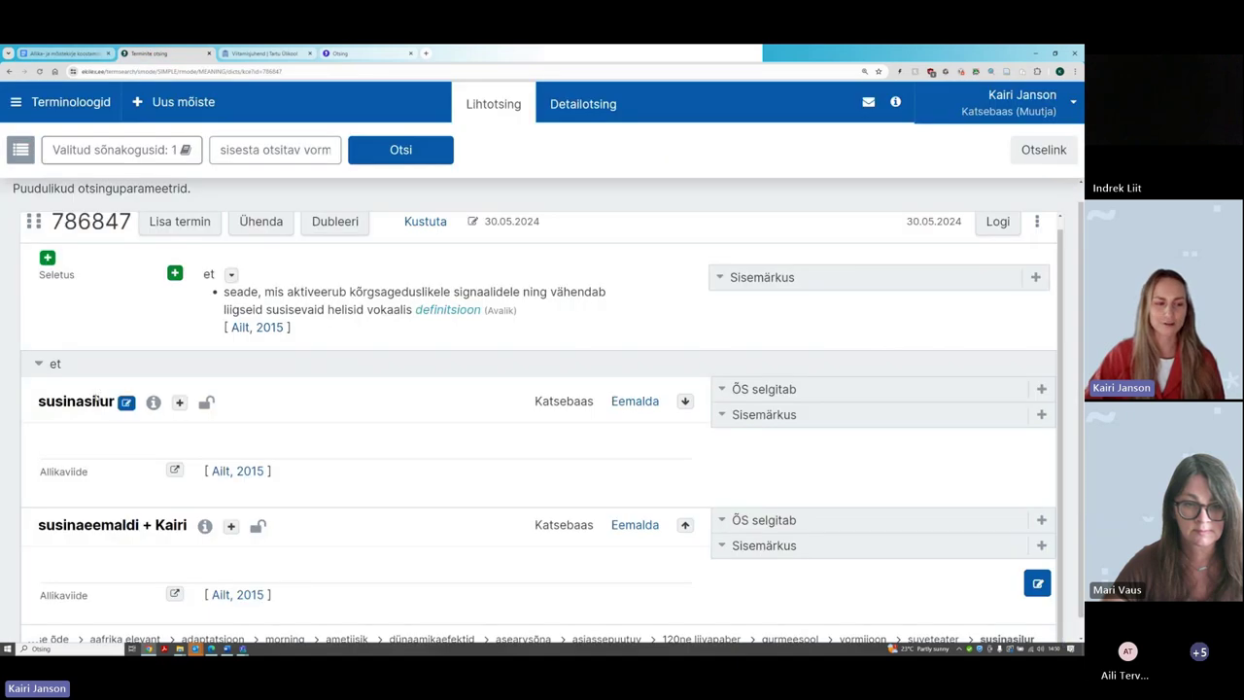
{"action": "scroll", "coordinate": [58, 409], "scroll_direction": "down", "scroll_amount": 1}
{"action": "left_click_drag", "start_coordinate": [39, 384], "coordinate": [115, 385]}
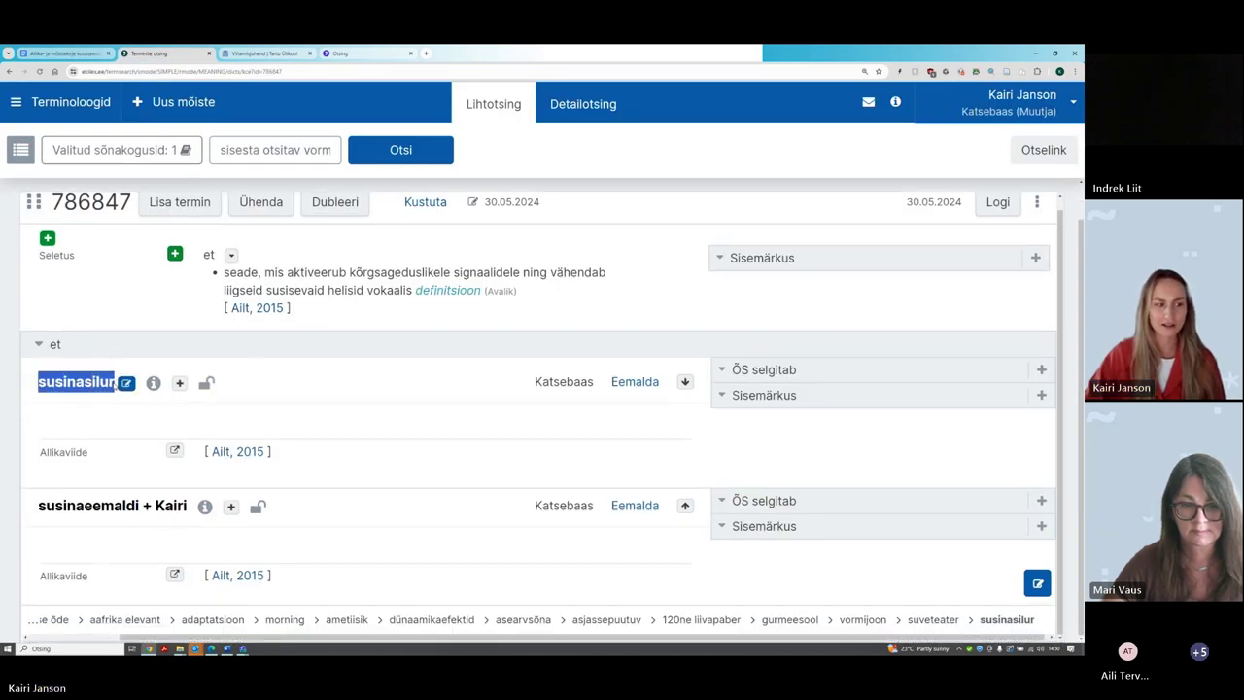
{"action": "left_click", "coordinate": [38, 507]}
{"action": "left_click_drag", "start_coordinate": [39, 507], "coordinate": [140, 507]}
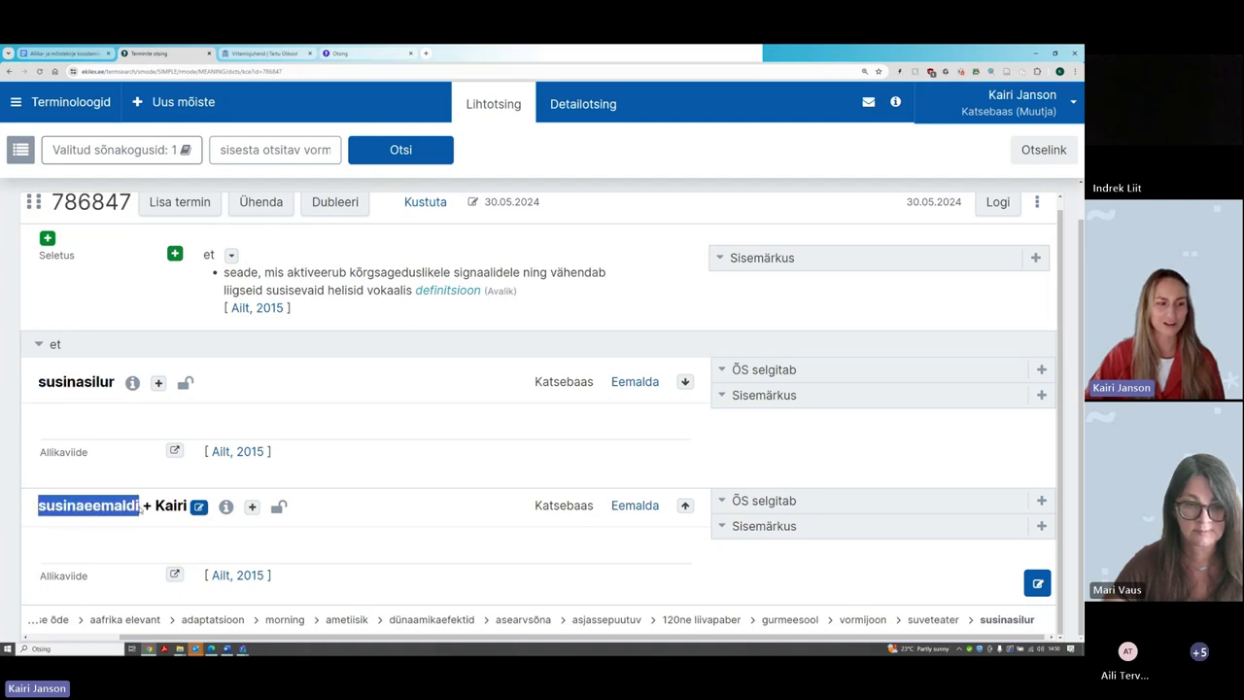
{"action": "left_click_drag", "start_coordinate": [39, 382], "coordinate": [114, 383]}
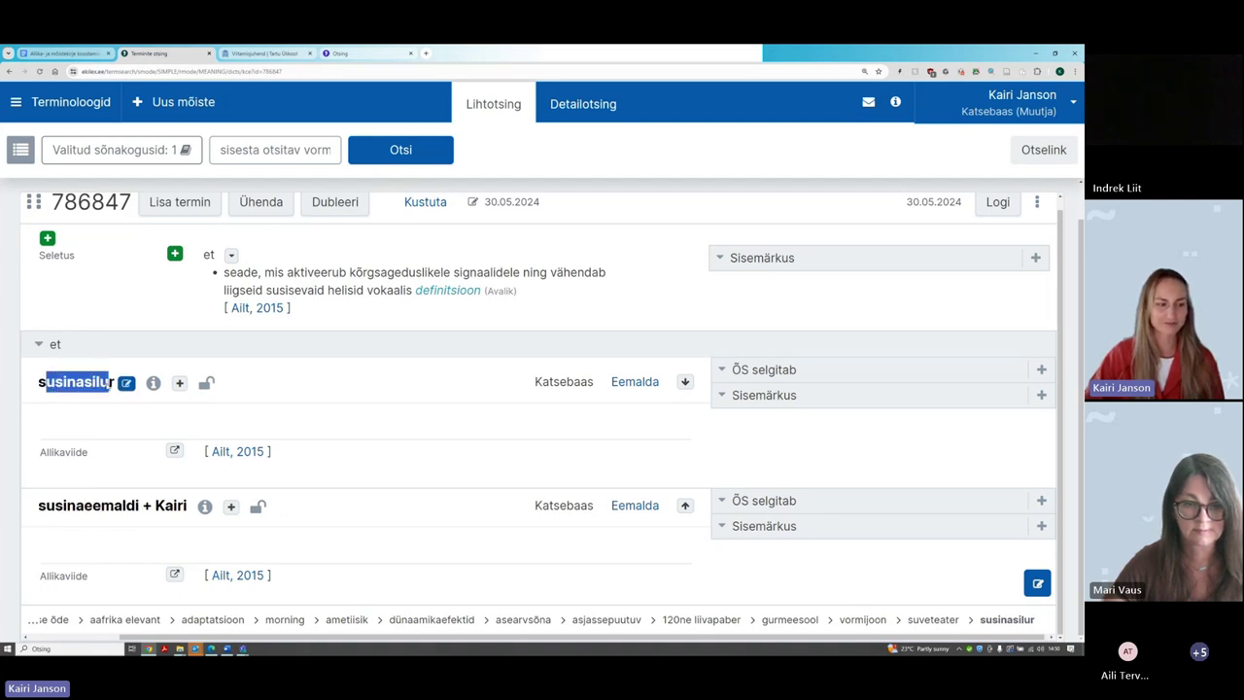
{"action": "left_click", "coordinate": [39, 382]}
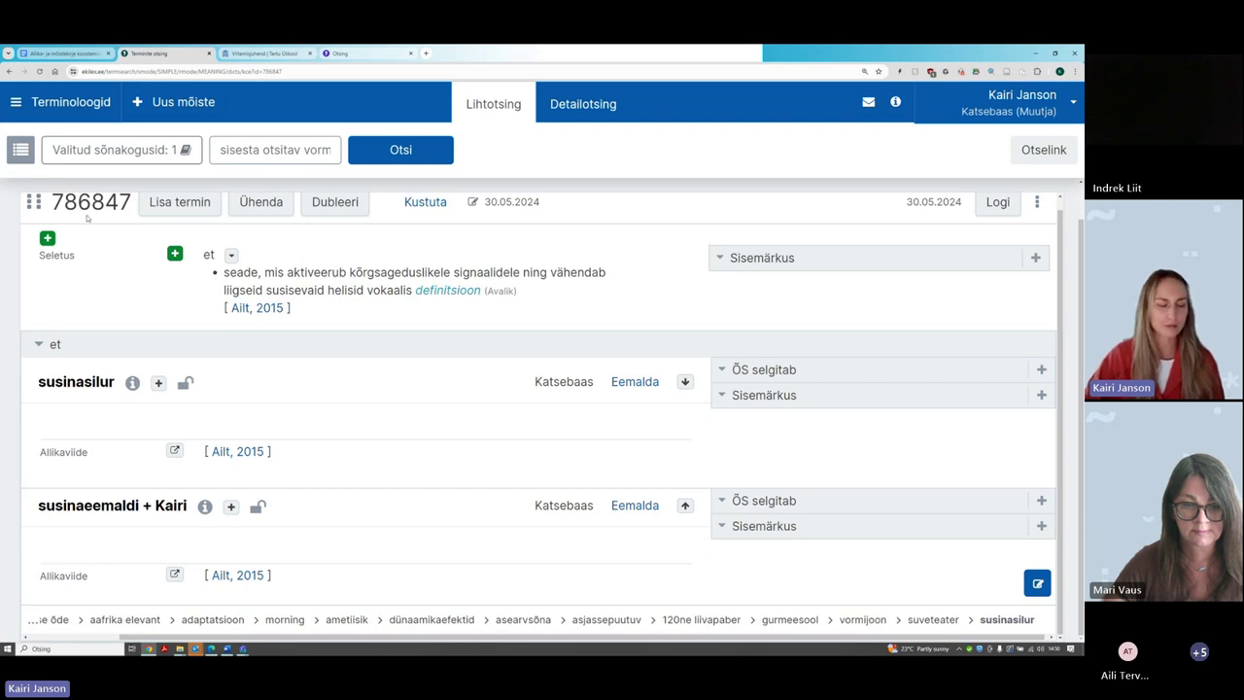
{"action": "left_click", "coordinate": [54, 51]}
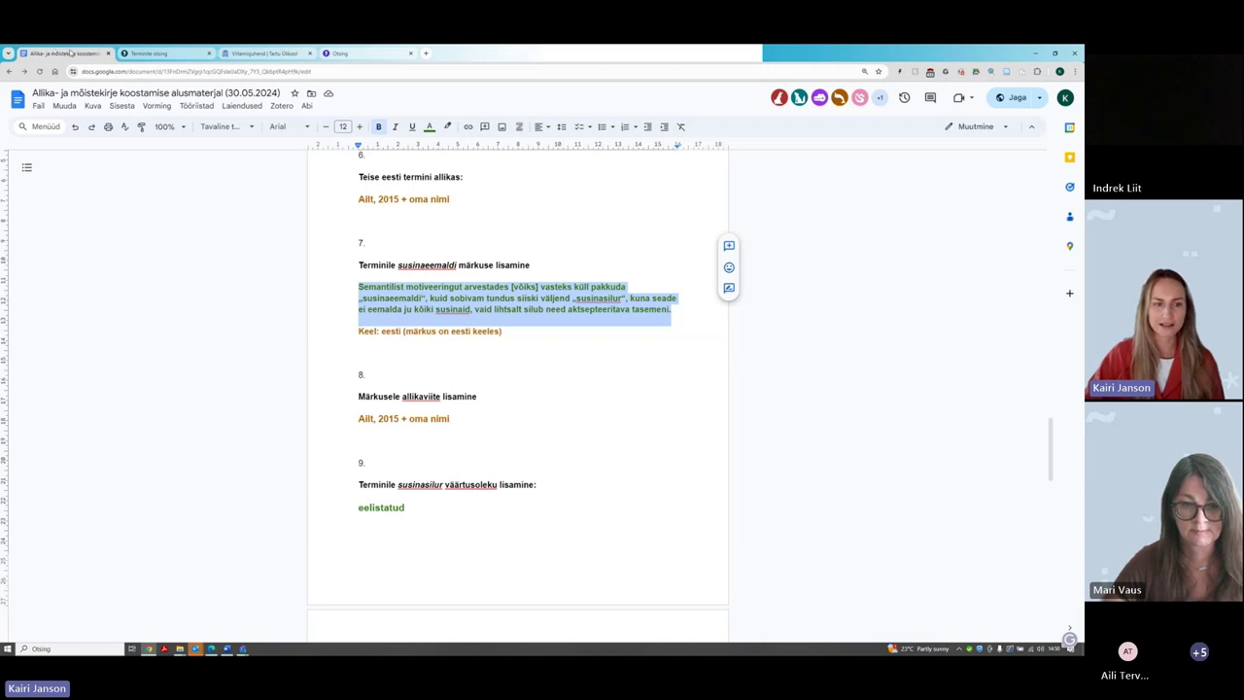
{"action": "left_click", "coordinate": [146, 54]}
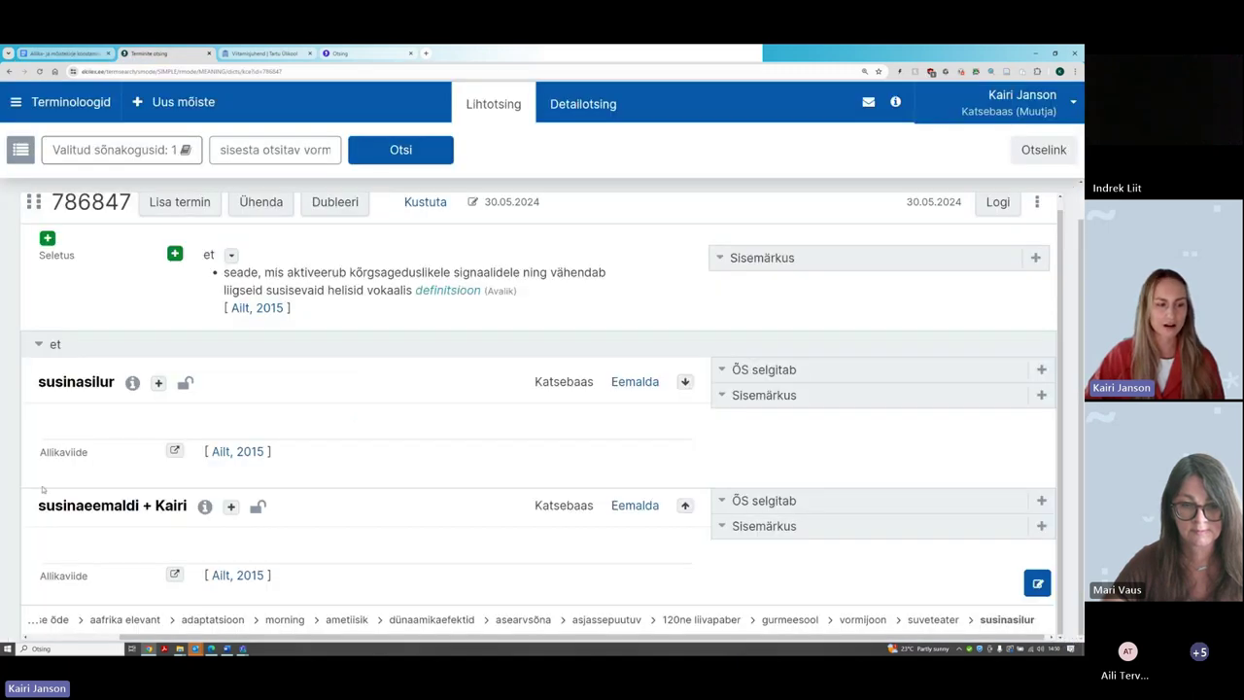
{"action": "left_click_drag", "start_coordinate": [39, 506], "coordinate": [143, 507]}
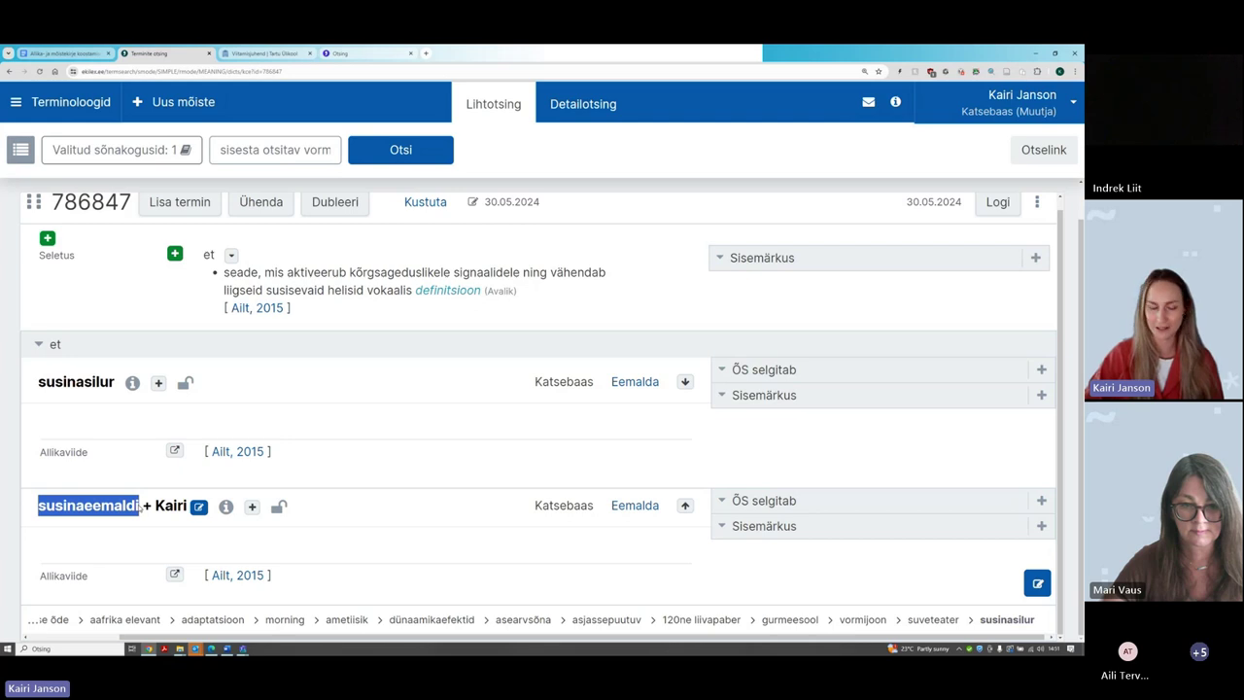
{"action": "left_click", "coordinate": [37, 507]}
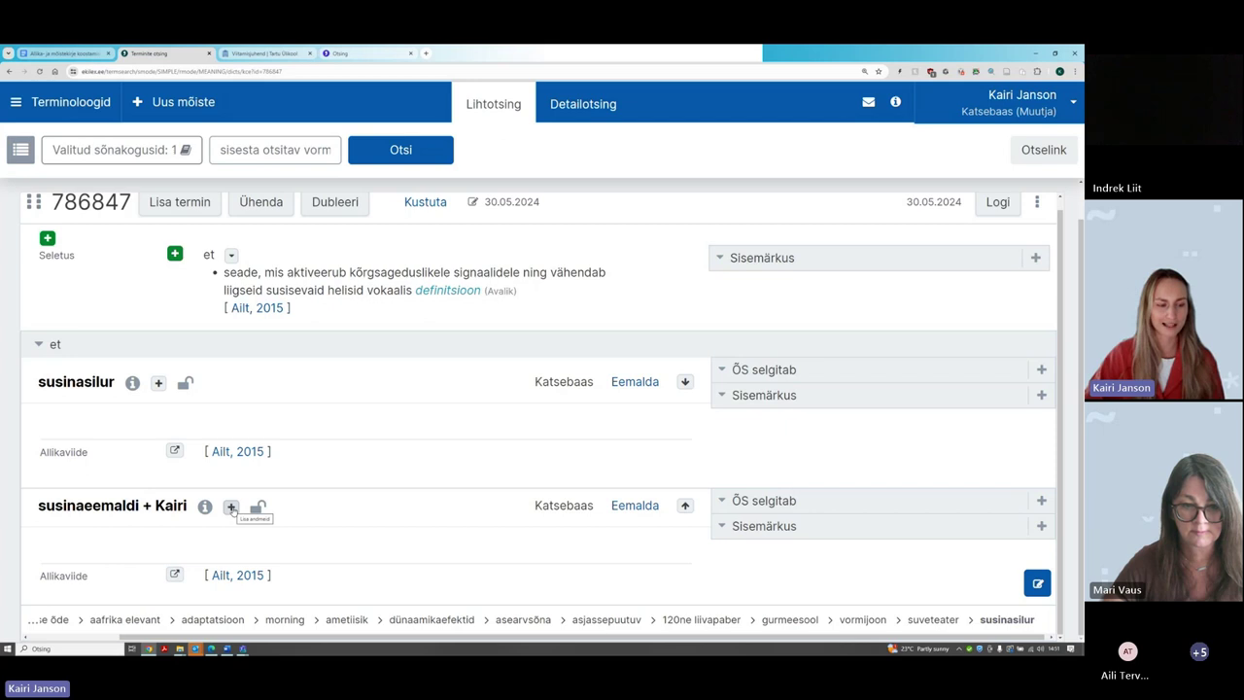
Paste the copied text as a public Estonian Ilmiku märkus note on susinaeemaldi and save it
{"action": "left_click", "coordinate": [231, 508]}
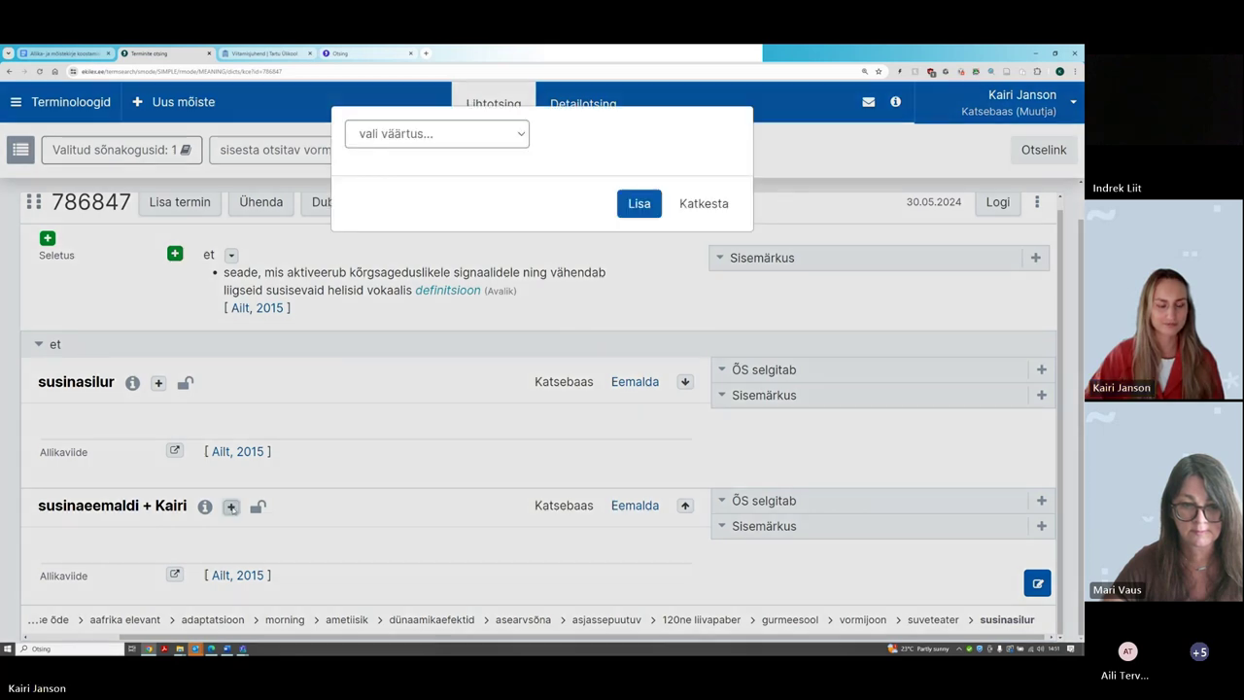
{"action": "left_click", "coordinate": [439, 136]}
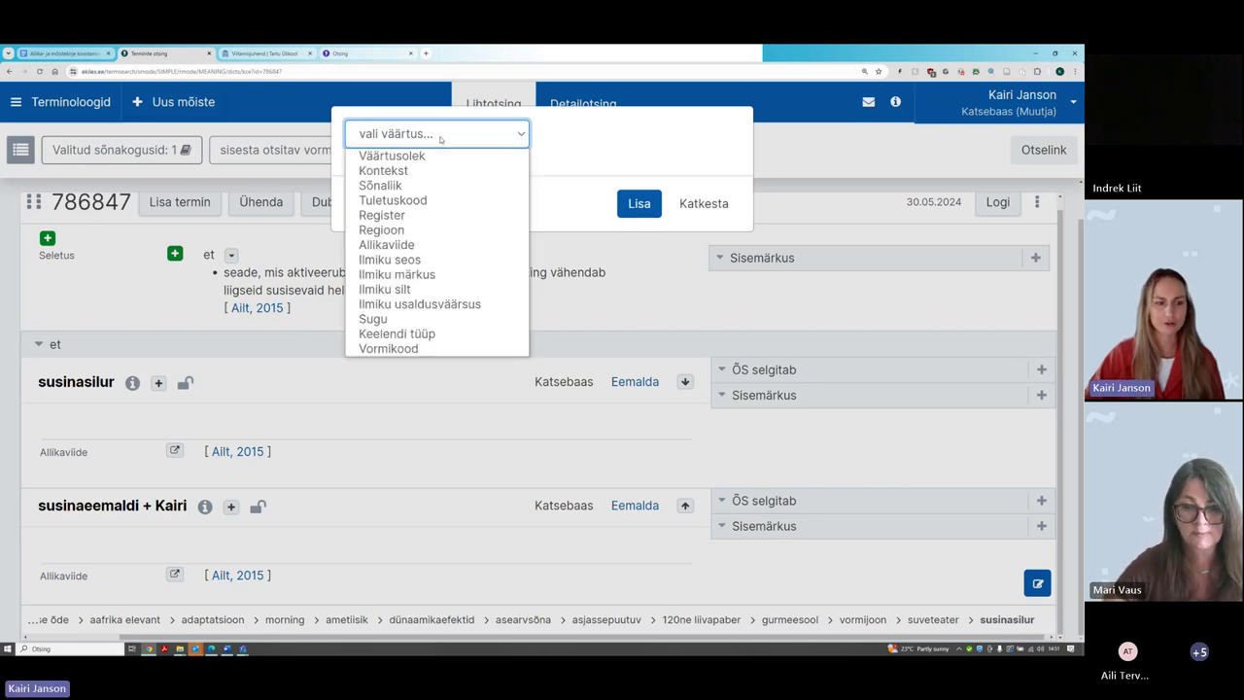
{"action": "left_click", "coordinate": [433, 277]}
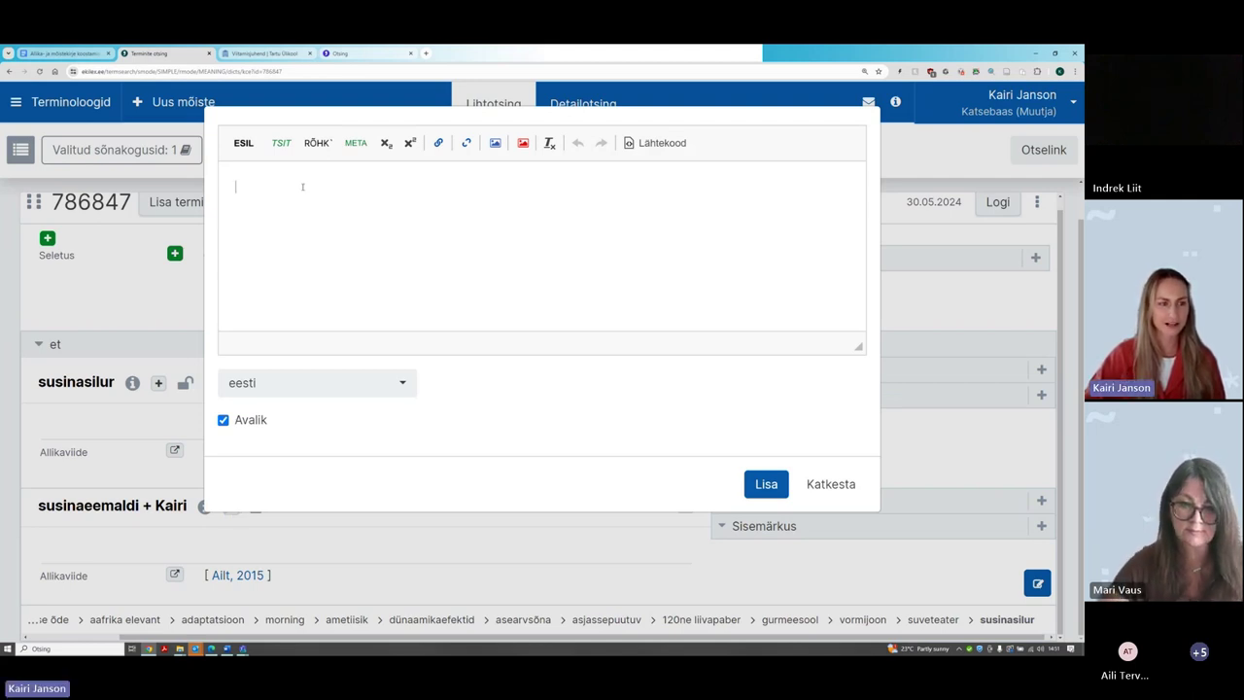
{"action": "key", "text": "ctrl+v"}
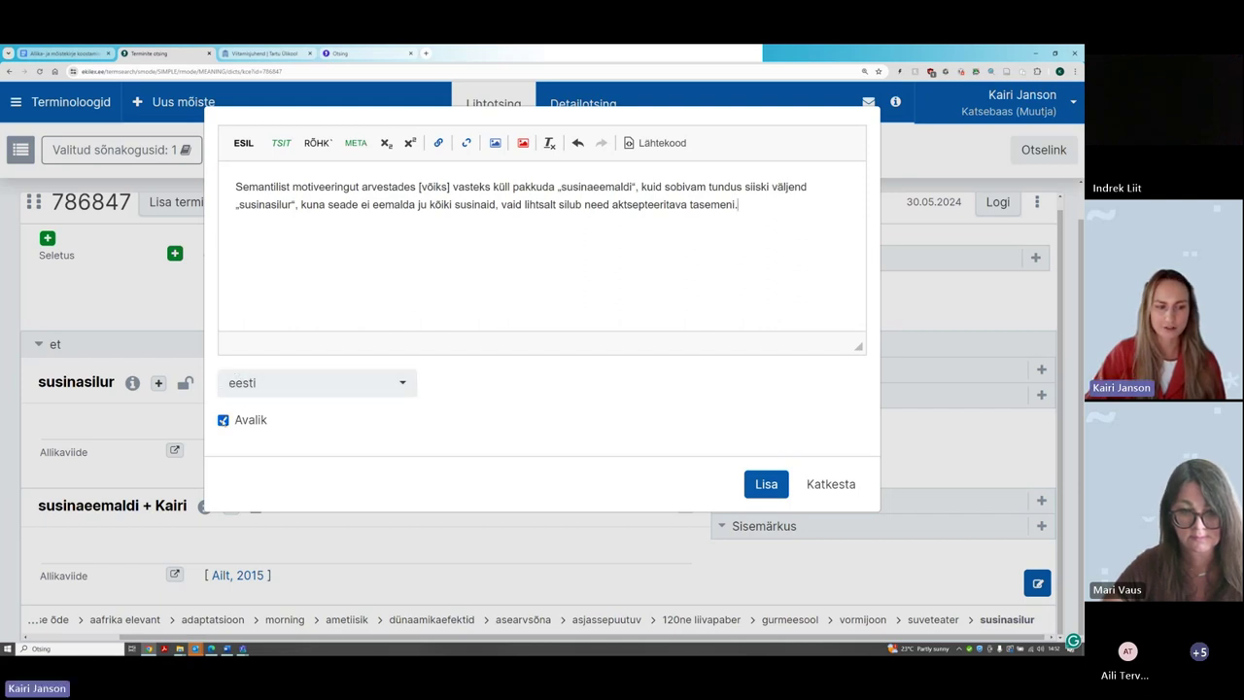
{"action": "left_click", "coordinate": [767, 485]}
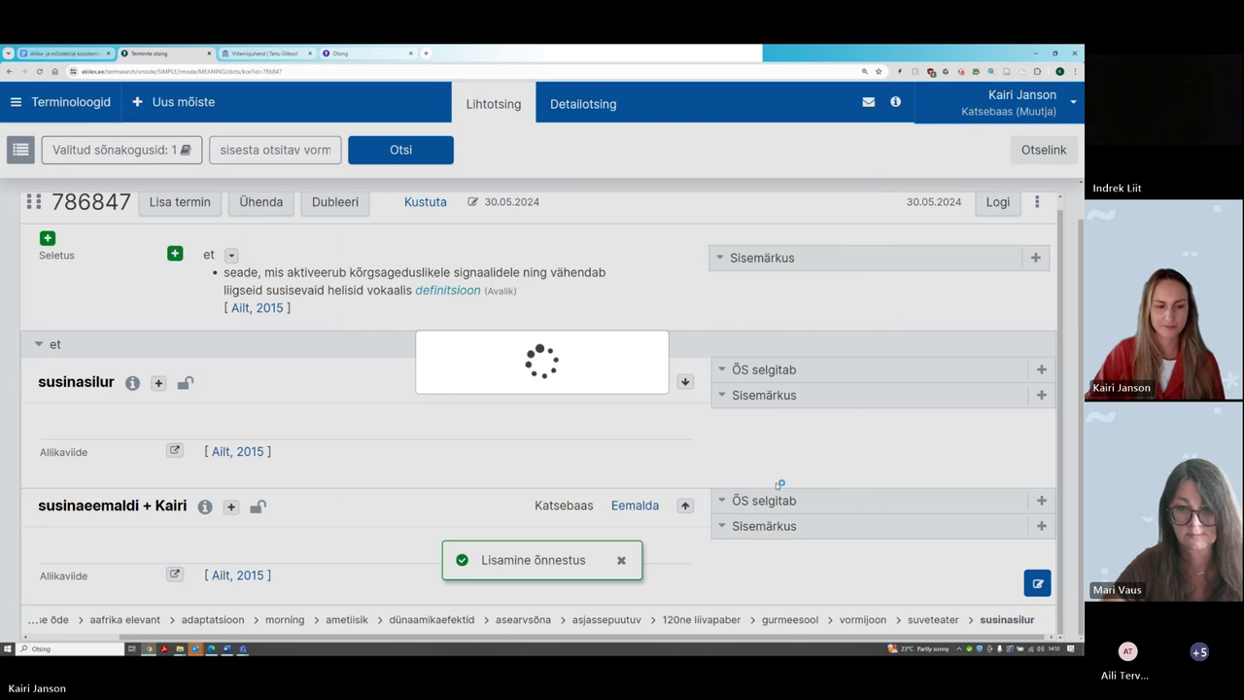
{"action": "scroll", "coordinate": [314, 499], "scroll_direction": "down", "scroll_amount": 1}
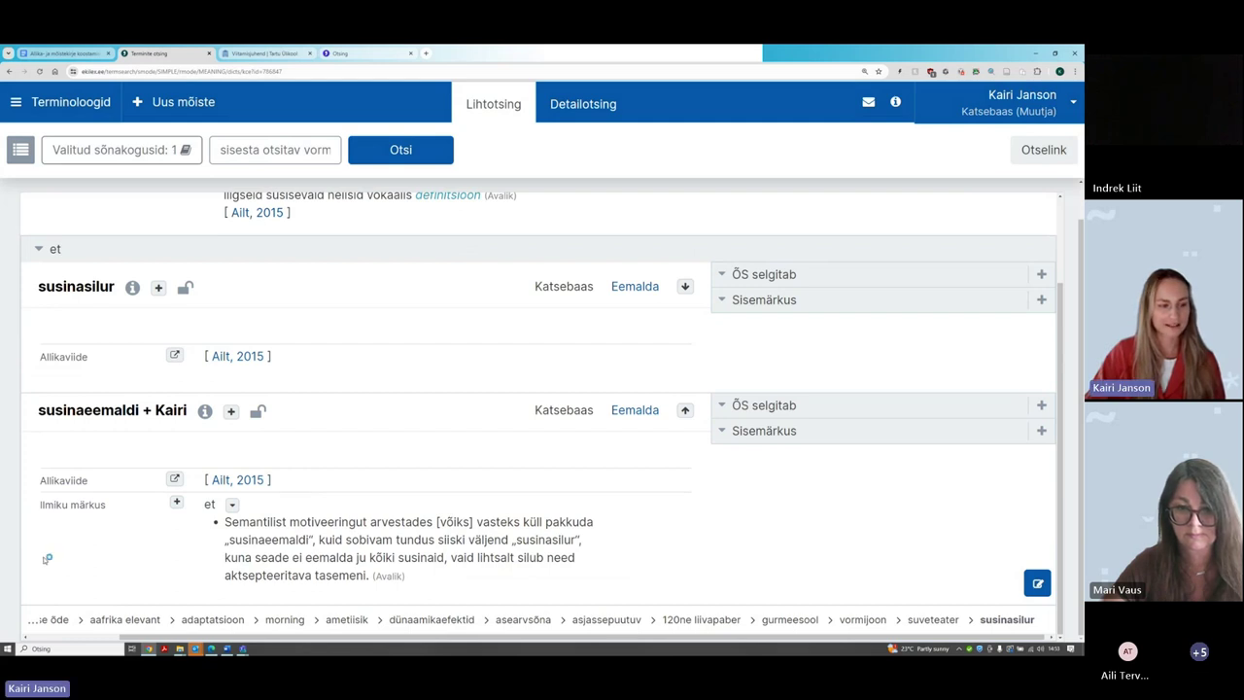
{"action": "mouse_move", "coordinate": [136, 418]}
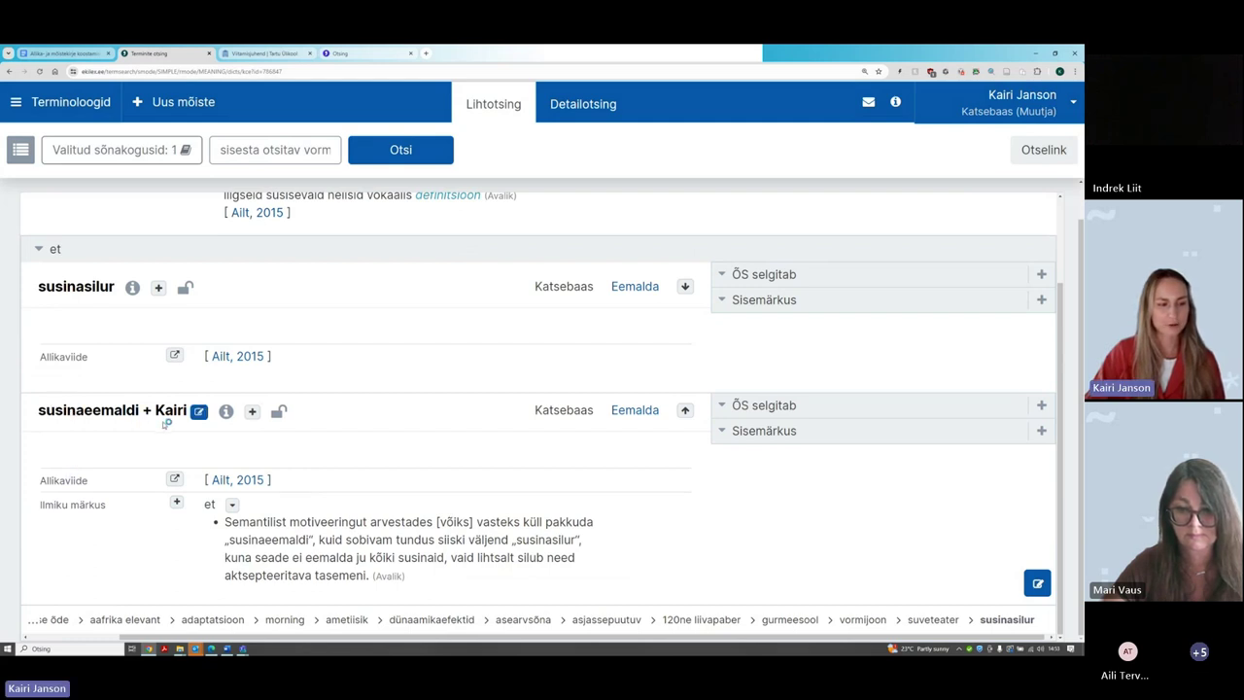
{"action": "mouse_move", "coordinate": [164, 496]}
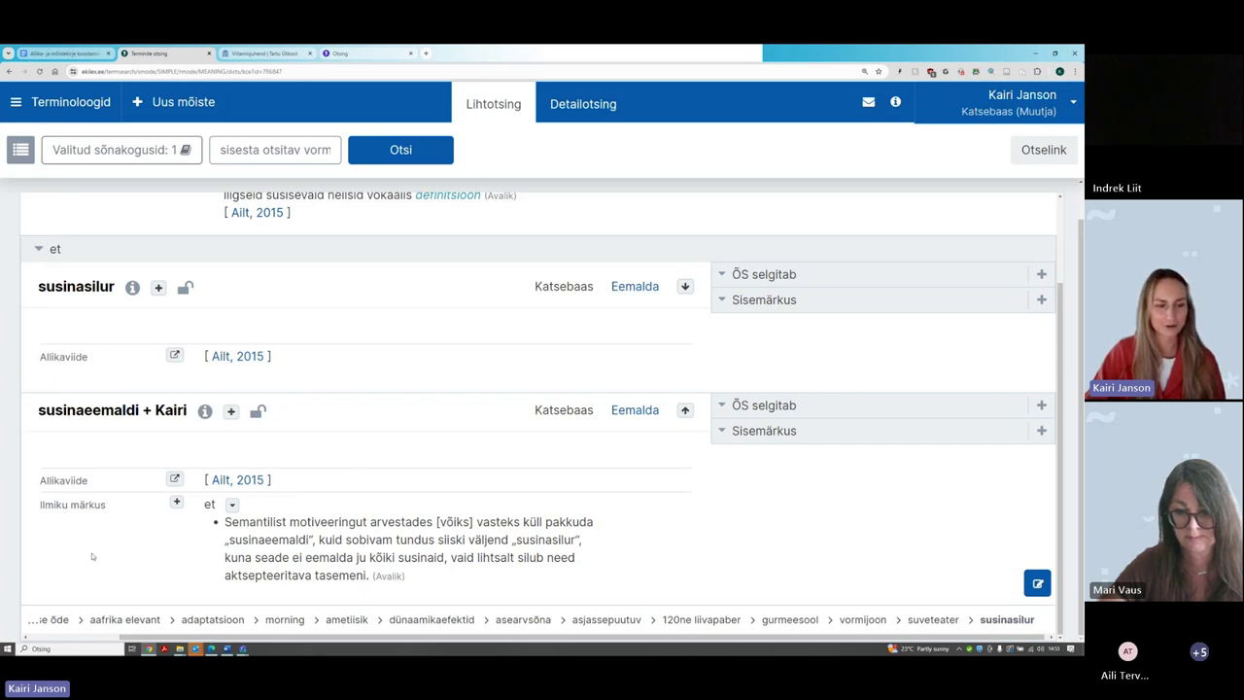
{"action": "mouse_move", "coordinate": [170, 369]}
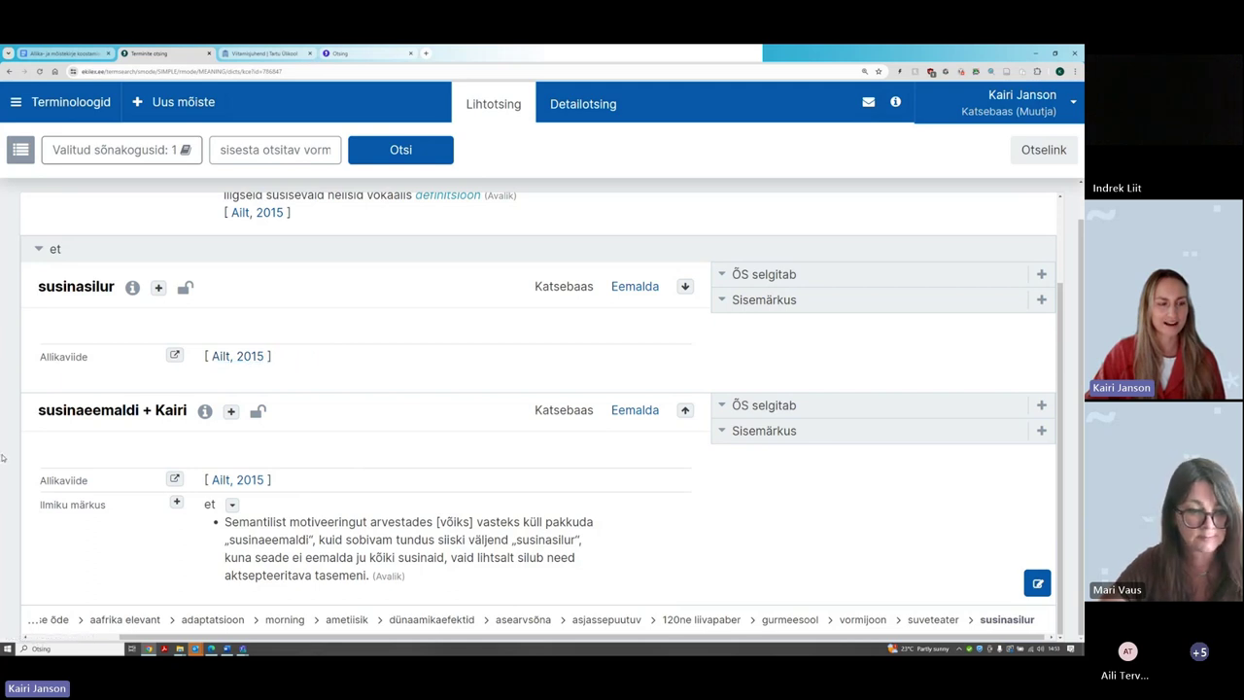
{"action": "mouse_move", "coordinate": [101, 410]}
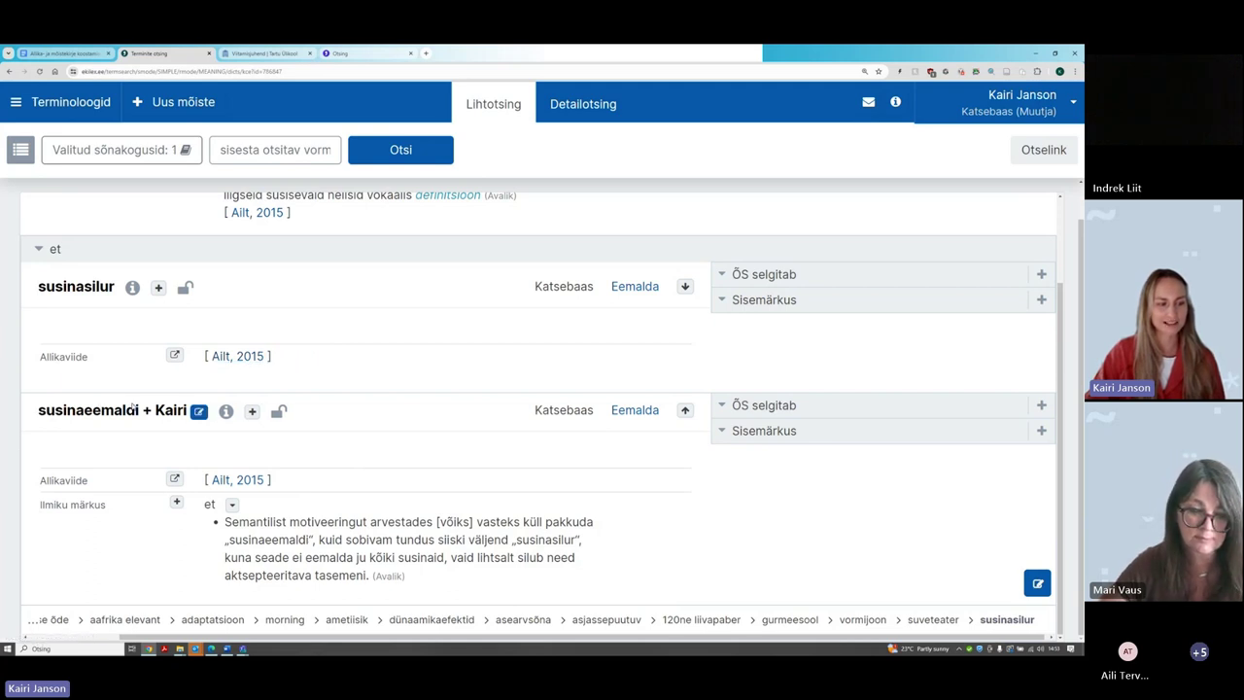
{"action": "mouse_move", "coordinate": [379, 552]}
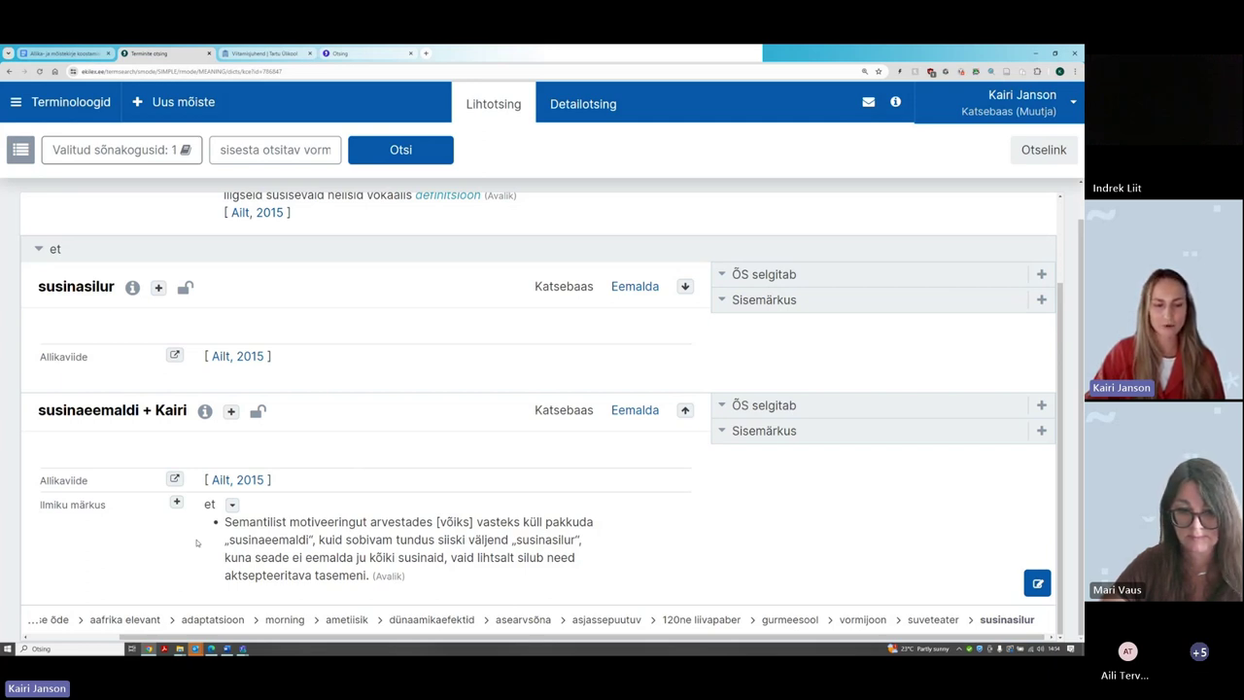
{"action": "mouse_move", "coordinate": [302, 551]}
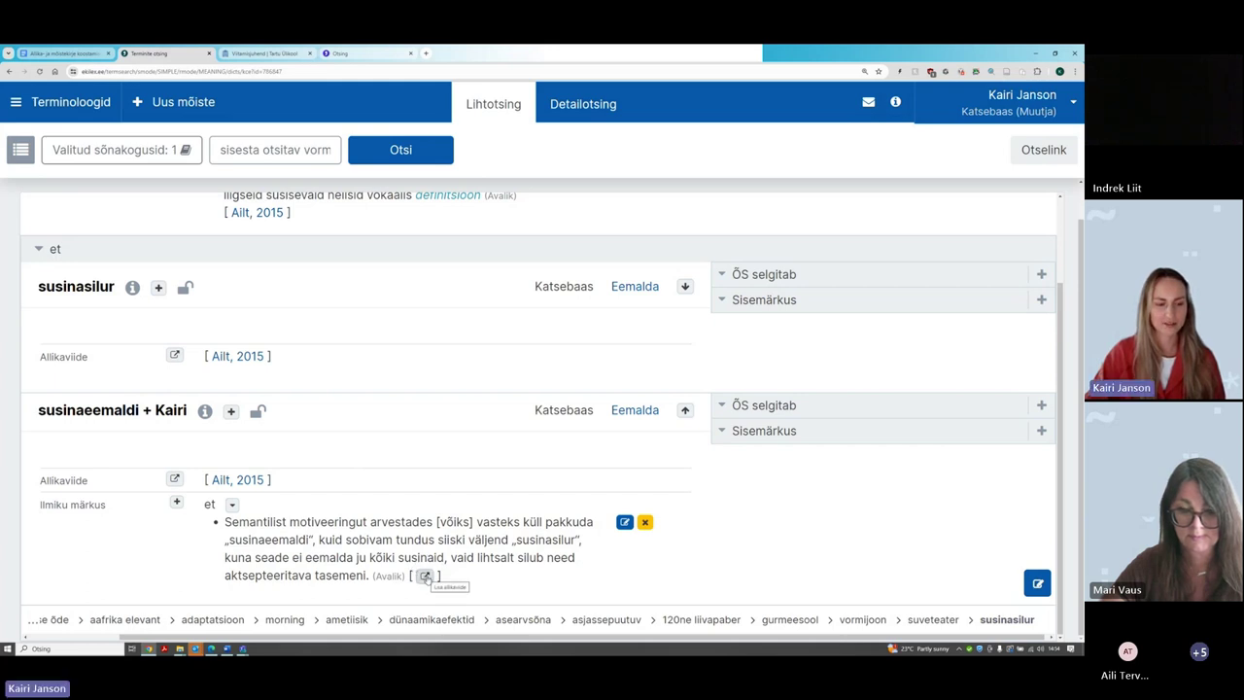
Search for Ailt, 2015 and attach it as the usage note's source reference
{"action": "left_click", "coordinate": [425, 575]}
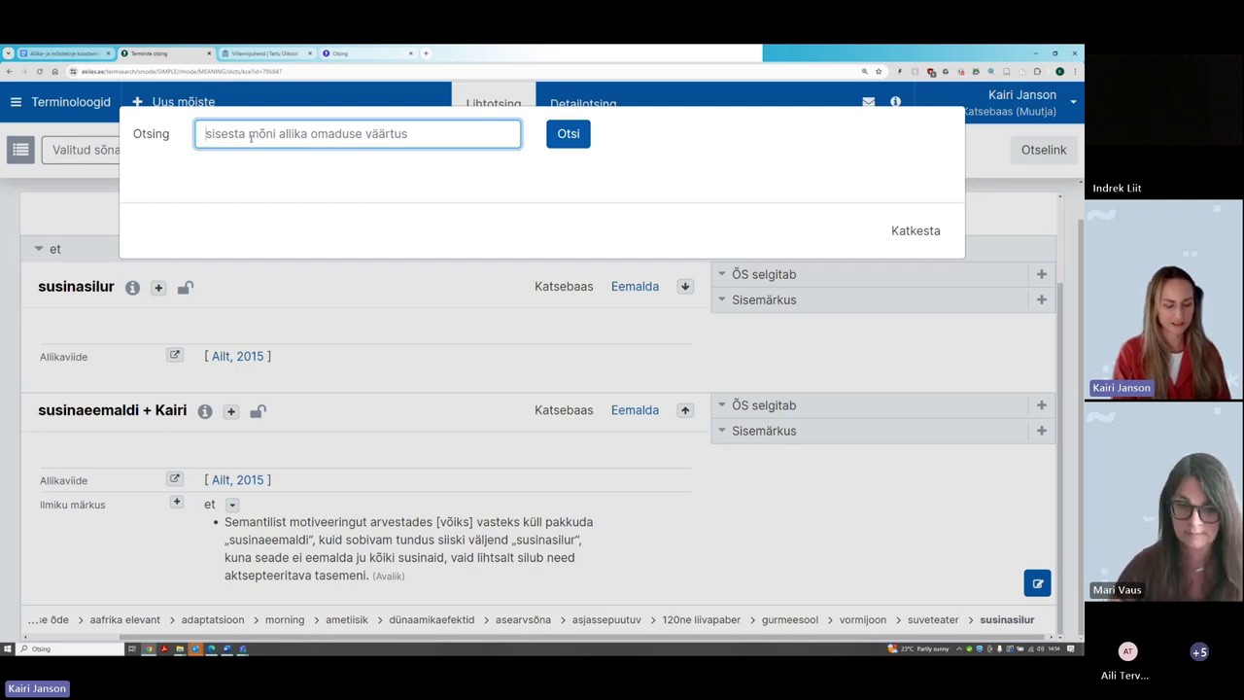
{"action": "type", "text": "Ailt, 2015"}
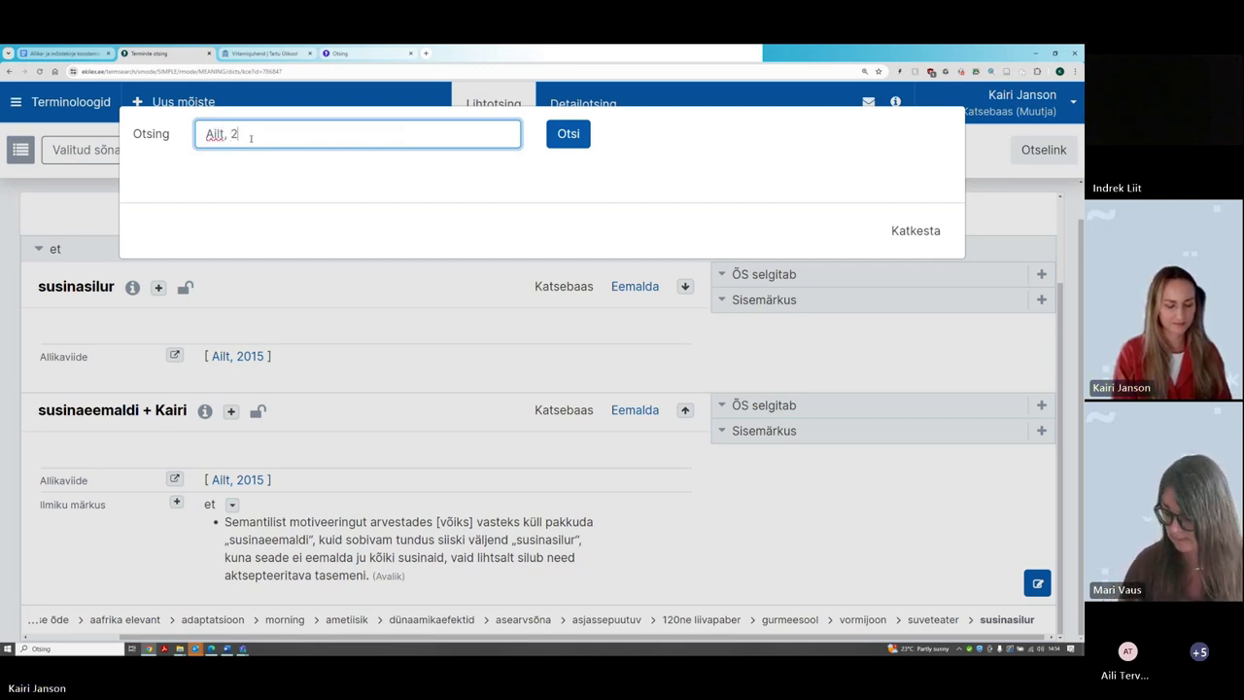
{"action": "left_click", "coordinate": [256, 159]}
{"action": "scroll", "coordinate": [448, 399], "scroll_direction": "down", "scroll_amount": 4}
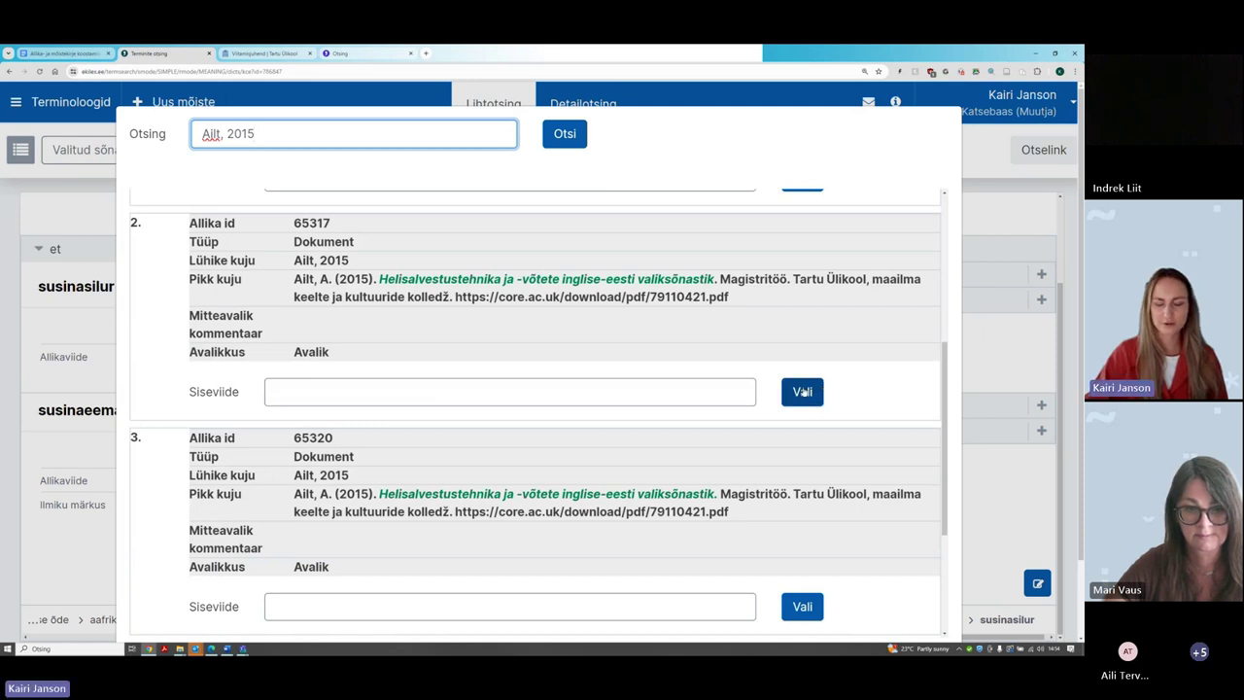
{"action": "left_click", "coordinate": [803, 391]}
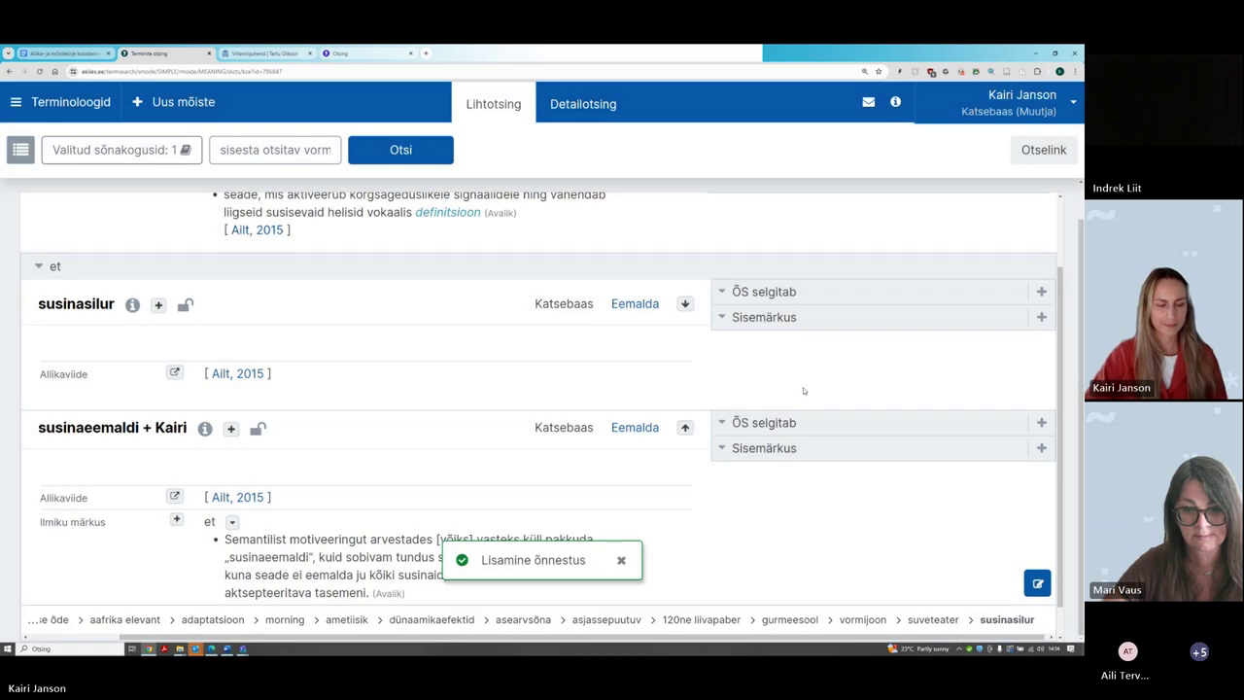
{"action": "scroll", "coordinate": [453, 447], "scroll_direction": "down", "scroll_amount": 1}
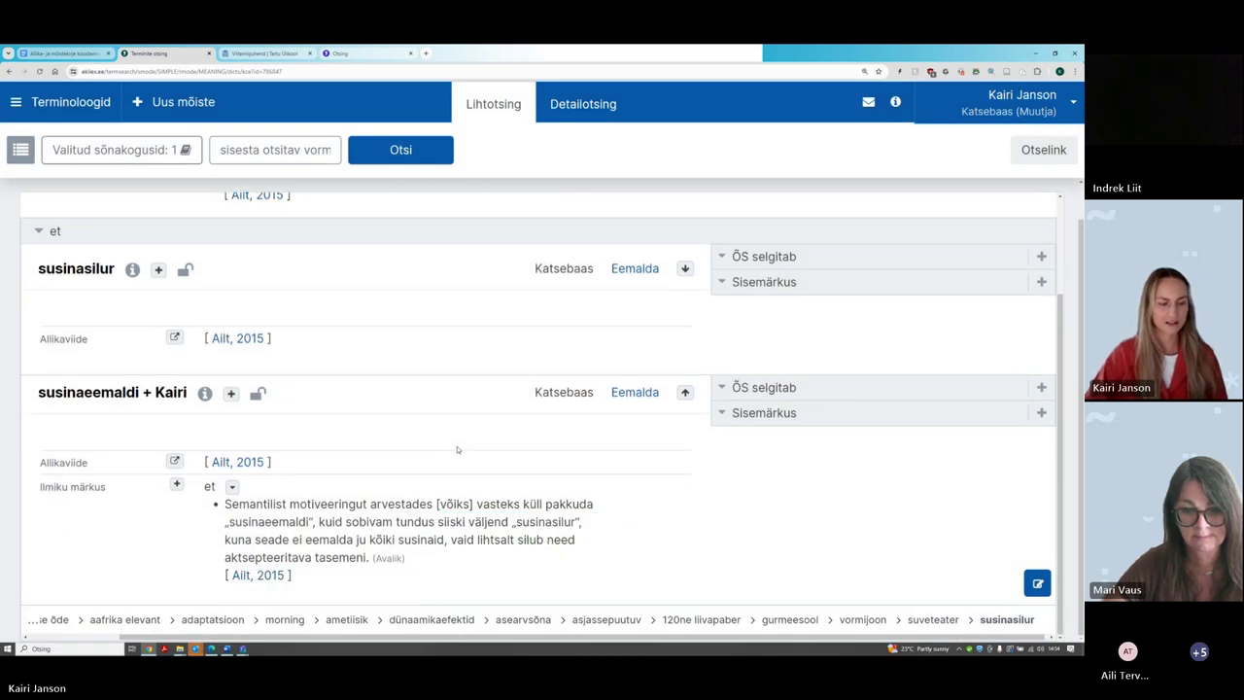
{"action": "mouse_move", "coordinate": [264, 578]}
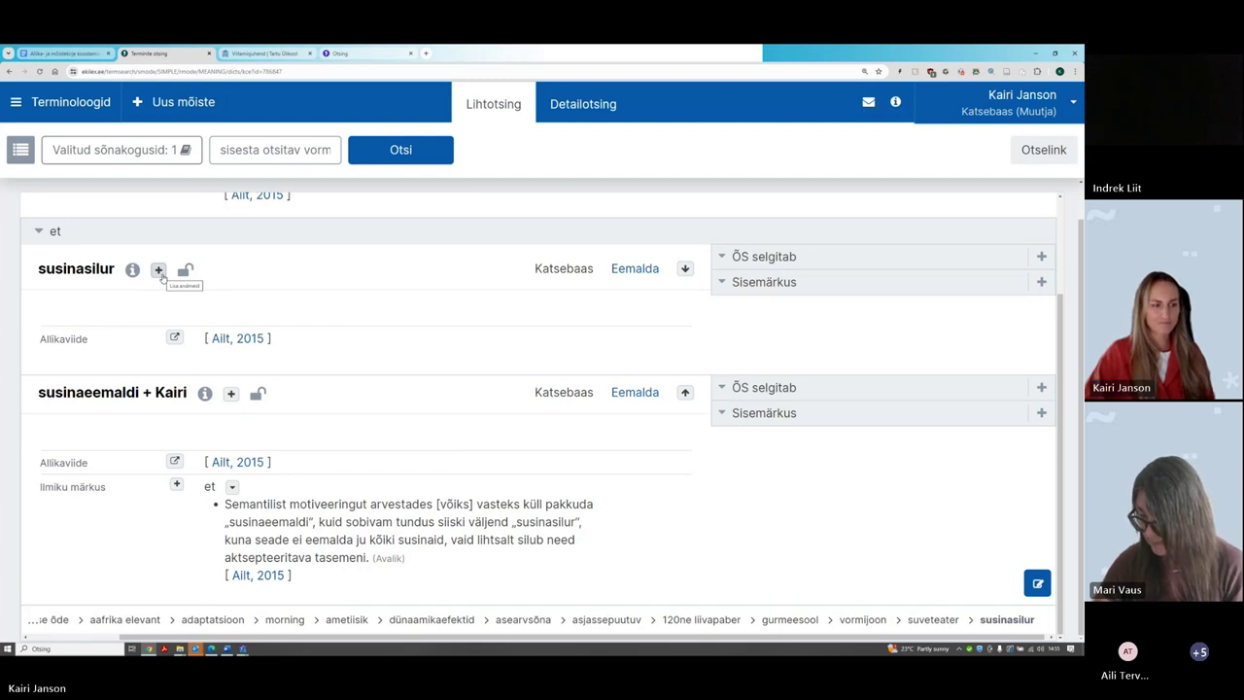
Give susinasilur the Väärtusolek value 'eelistatud AINULT KUI MITU TERMINIT'
{"action": "left_click", "coordinate": [161, 277]}
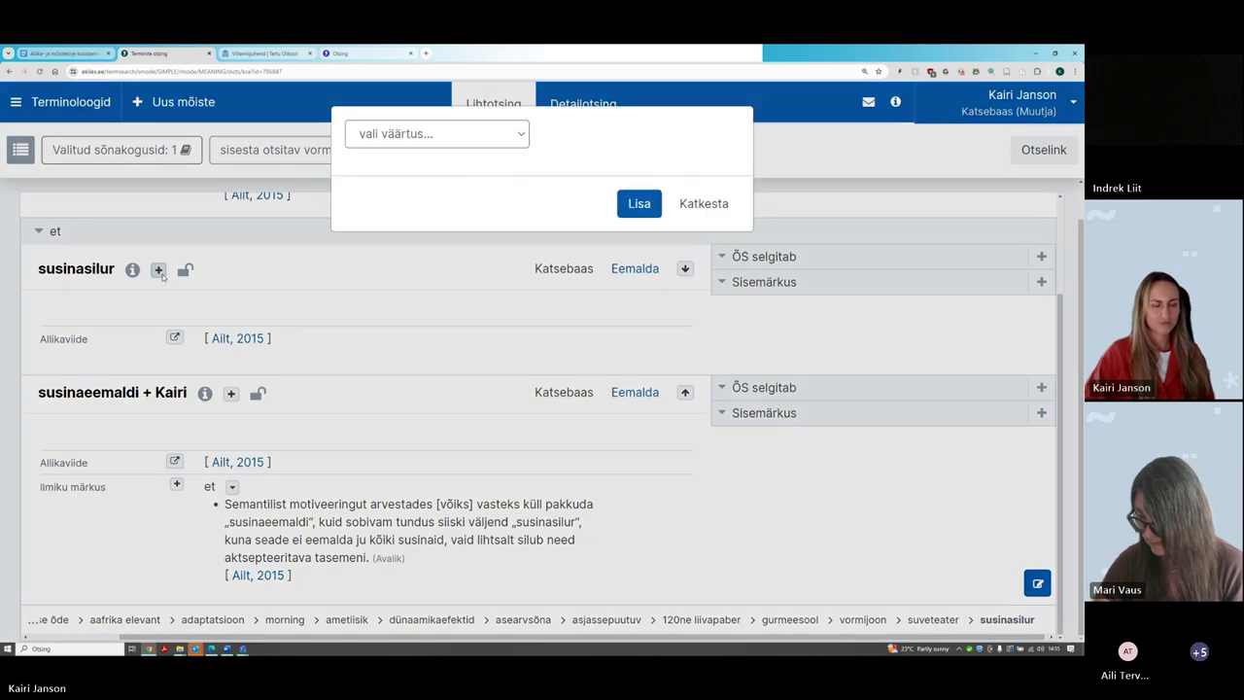
{"action": "left_click", "coordinate": [496, 139]}
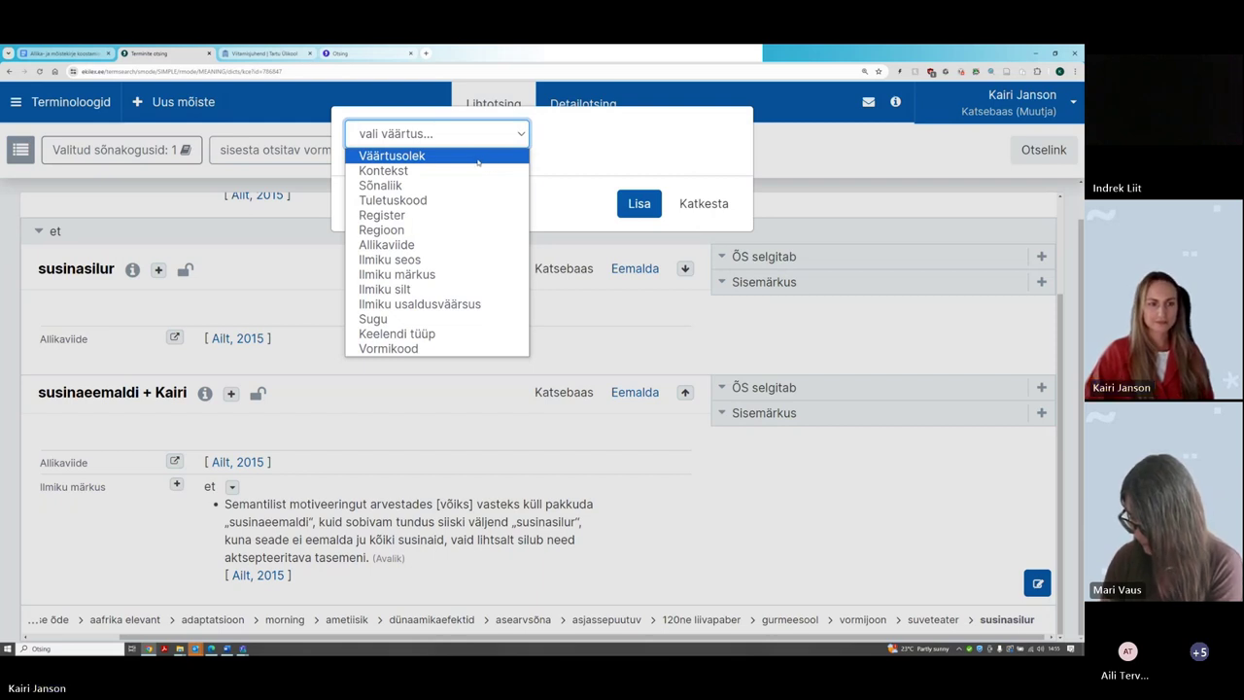
{"action": "left_click", "coordinate": [479, 157]}
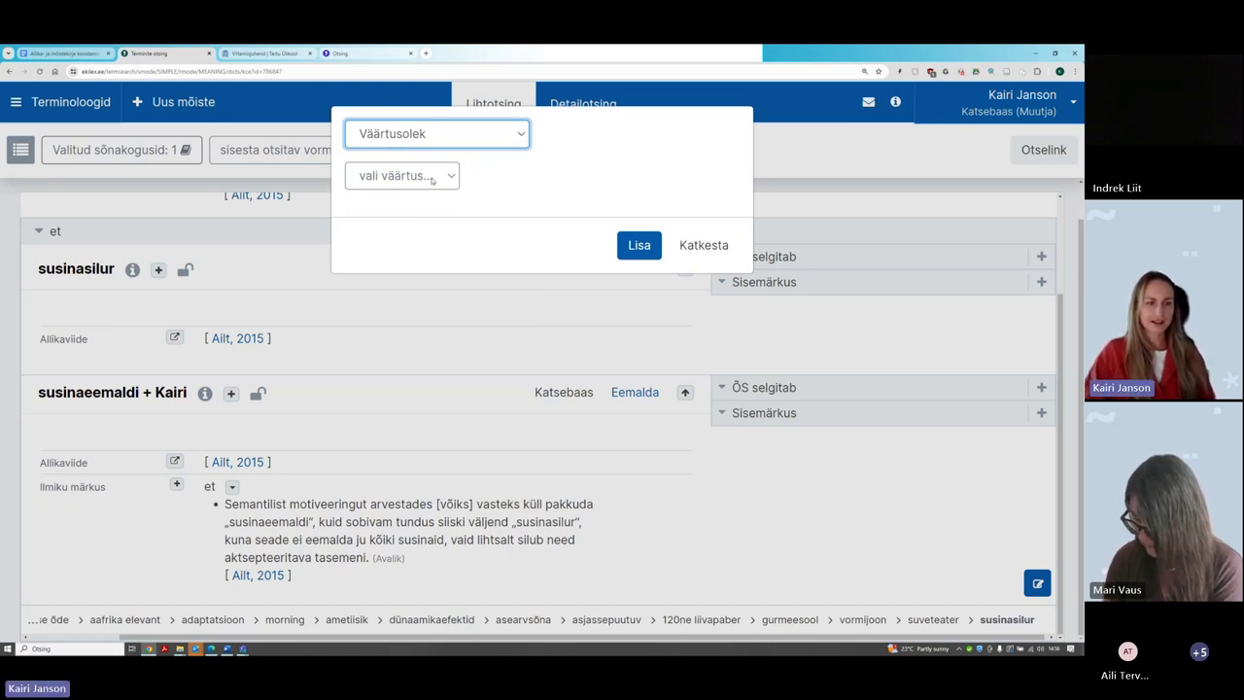
{"action": "left_click", "coordinate": [449, 179]}
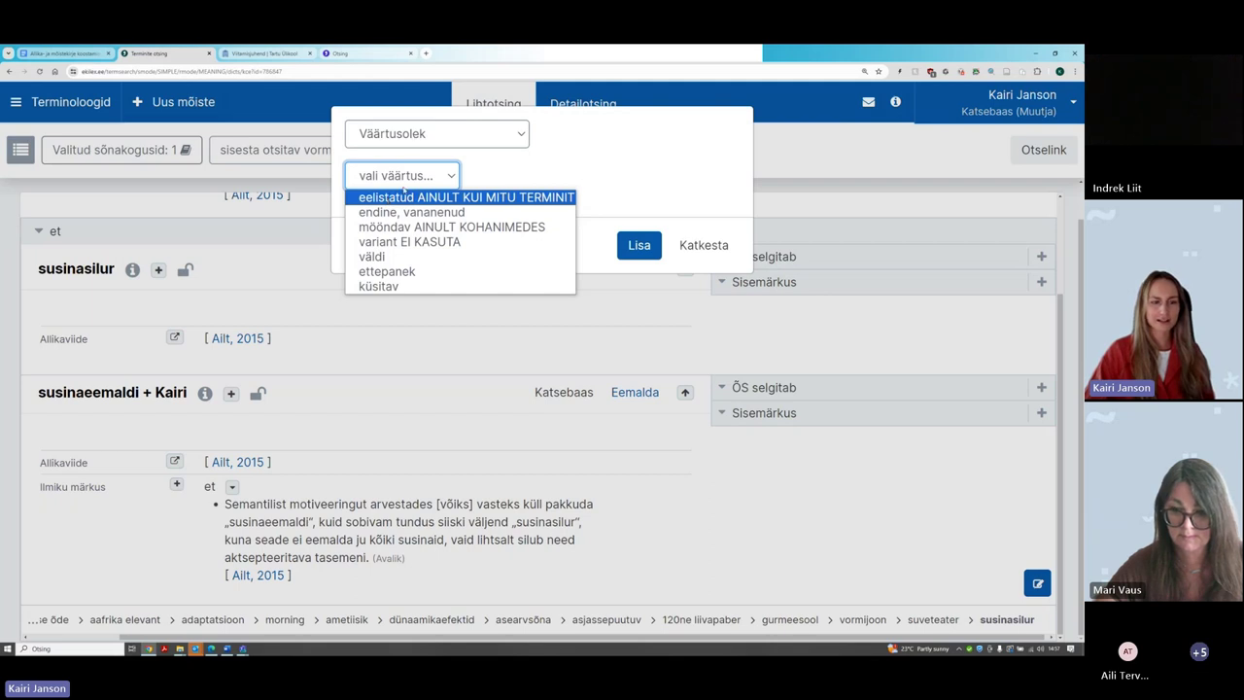
{"action": "left_click", "coordinate": [391, 197]}
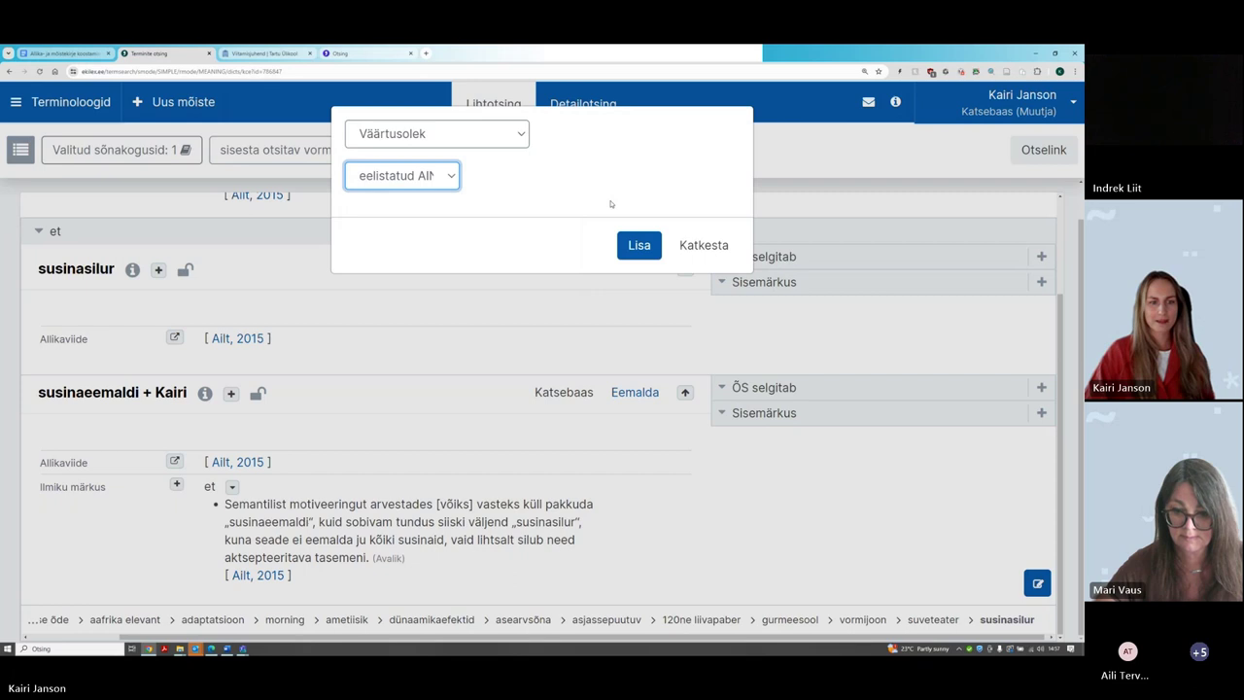
{"action": "left_click", "coordinate": [636, 246]}
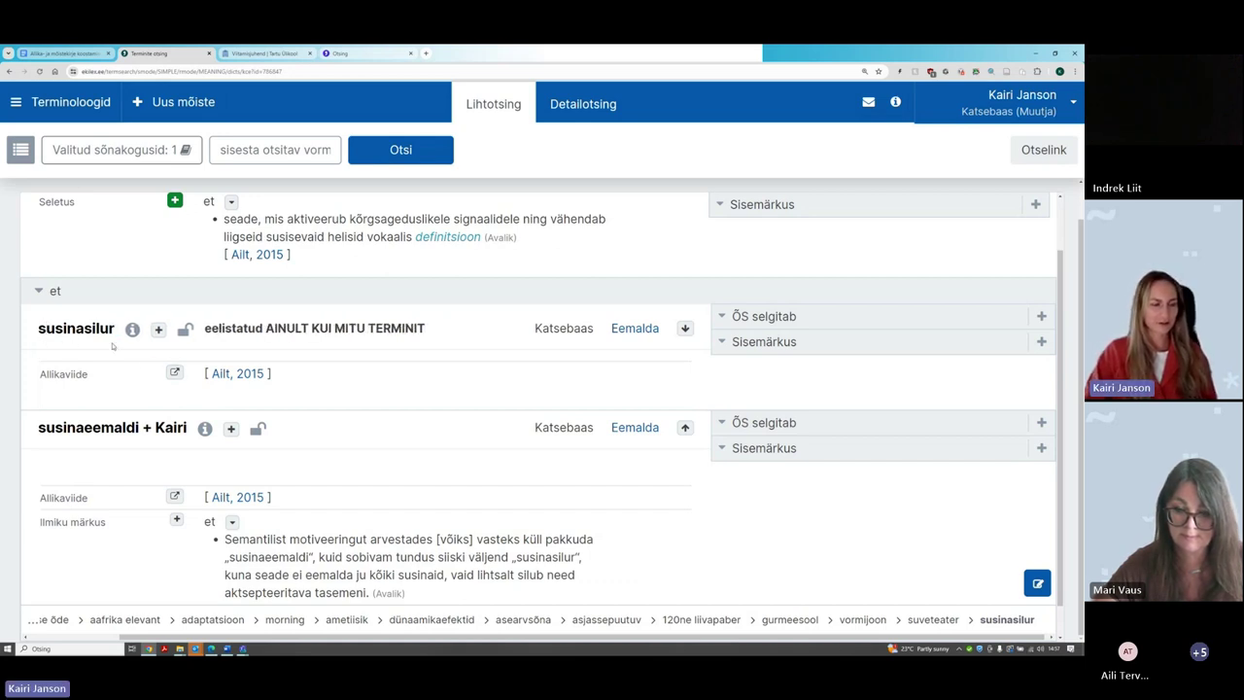
{"action": "mouse_move", "coordinate": [215, 330]}
{"action": "left_click_drag", "start_coordinate": [207, 331], "coordinate": [425, 331]}
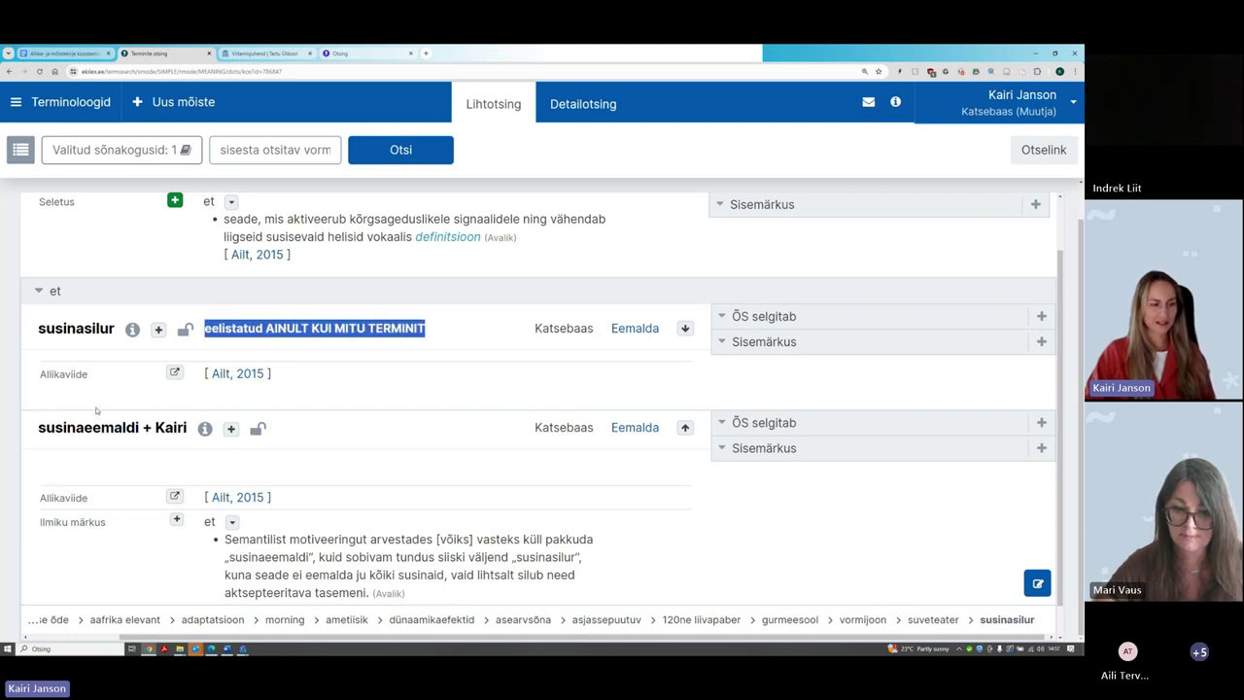
{"action": "left_click_drag", "start_coordinate": [37, 427], "coordinate": [187, 438]}
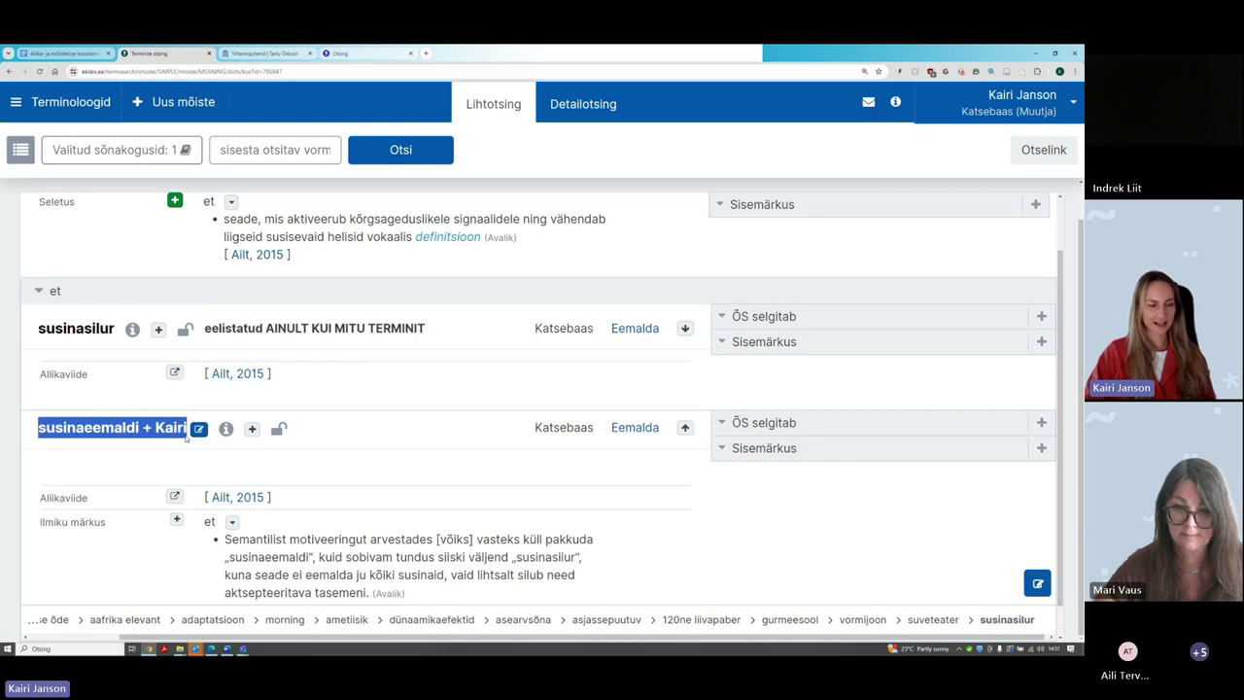
{"action": "left_click", "coordinate": [197, 290]}
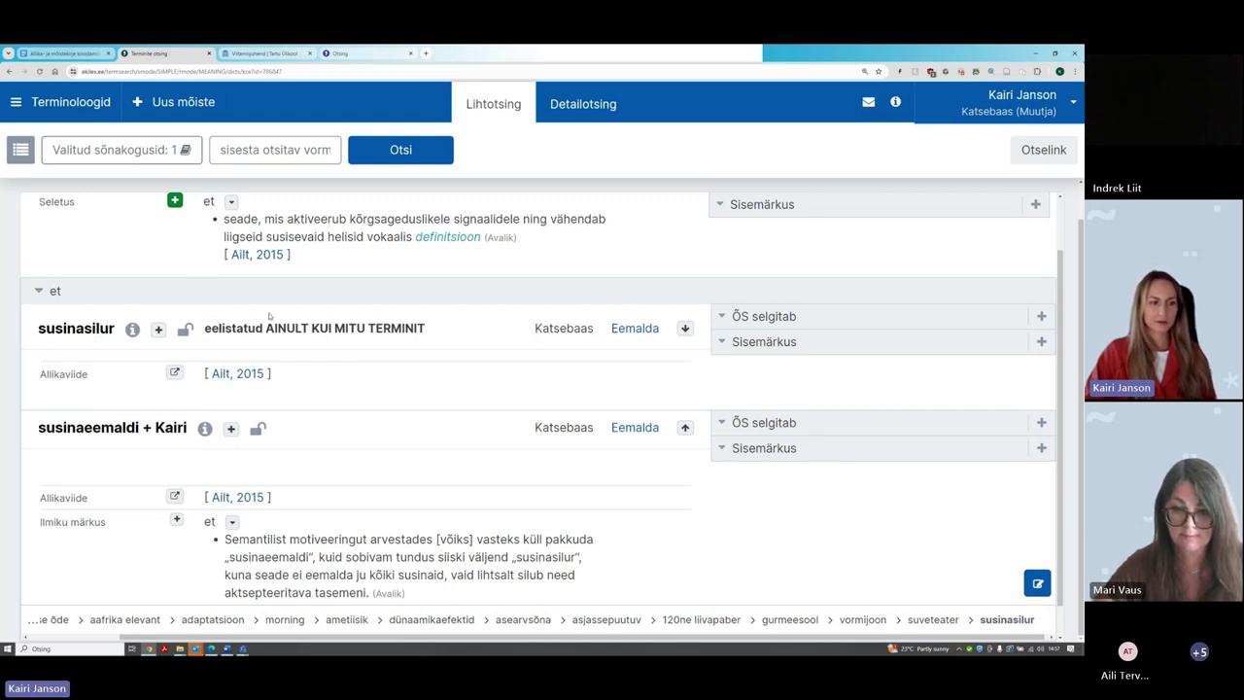
{"action": "left_click_drag", "start_coordinate": [268, 328], "coordinate": [426, 331]}
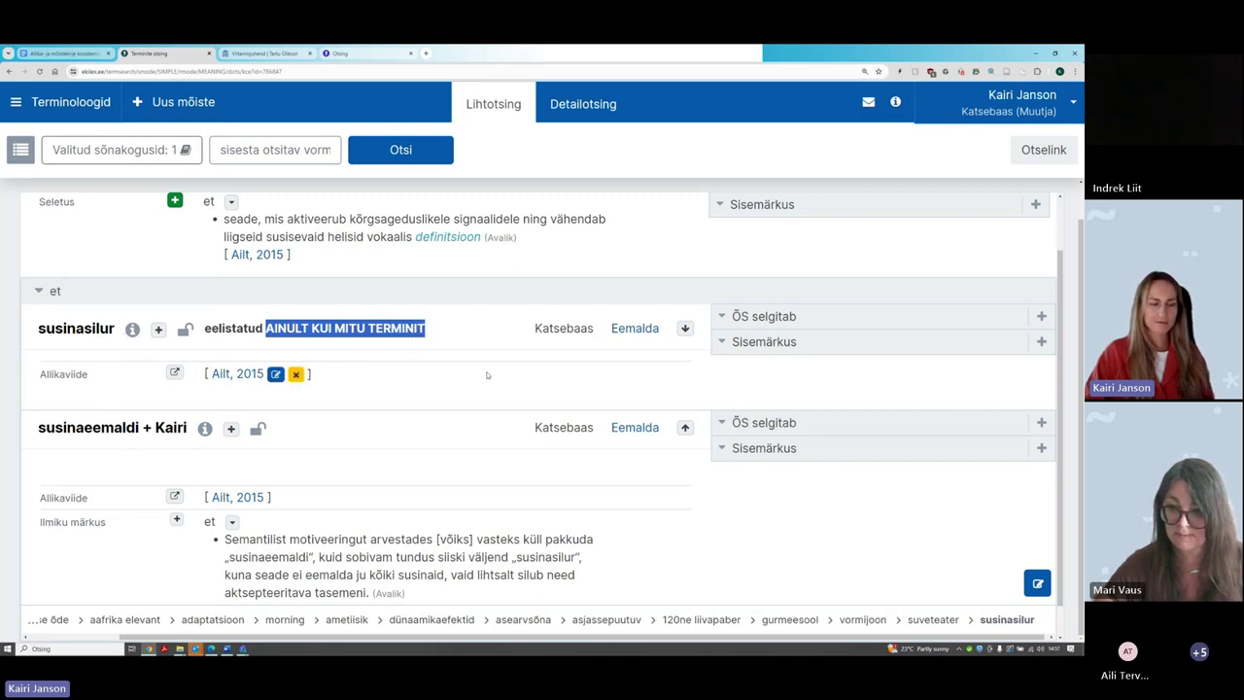
{"action": "scroll", "coordinate": [487, 376], "scroll_direction": "down", "scroll_amount": 1}
{"action": "scroll", "coordinate": [487, 376], "scroll_direction": "down", "scroll_amount": 1}
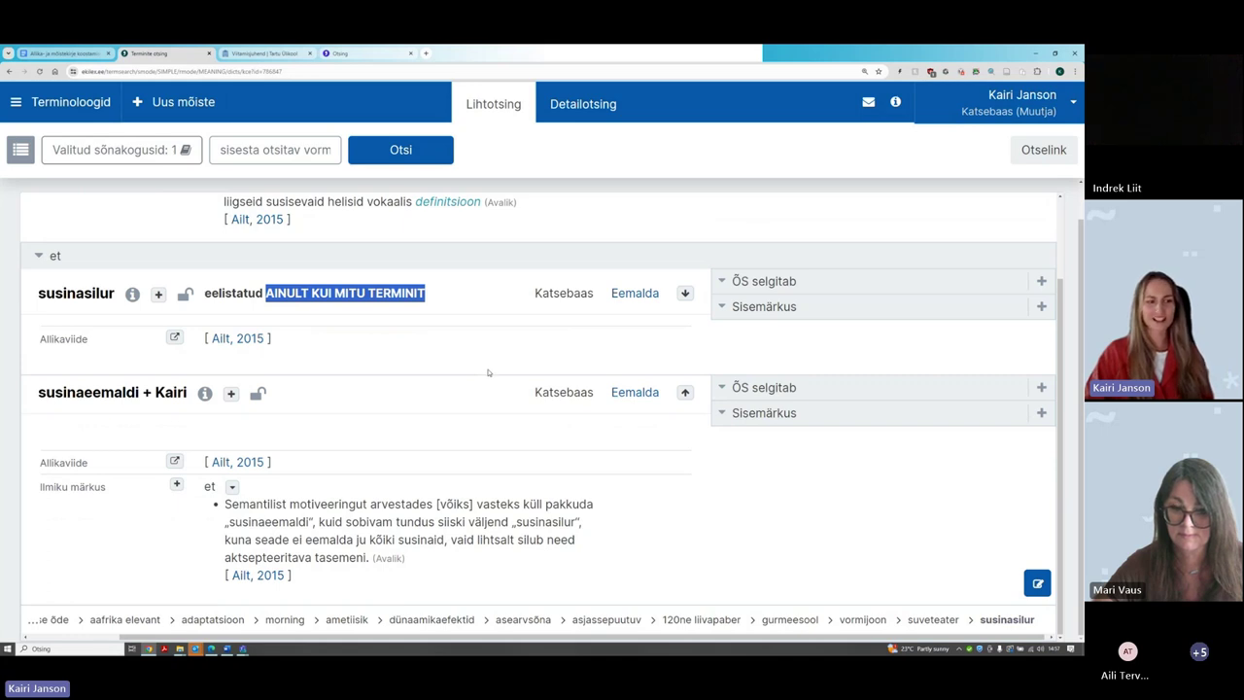
{"action": "scroll", "coordinate": [488, 373], "scroll_direction": "up", "scroll_amount": 1}
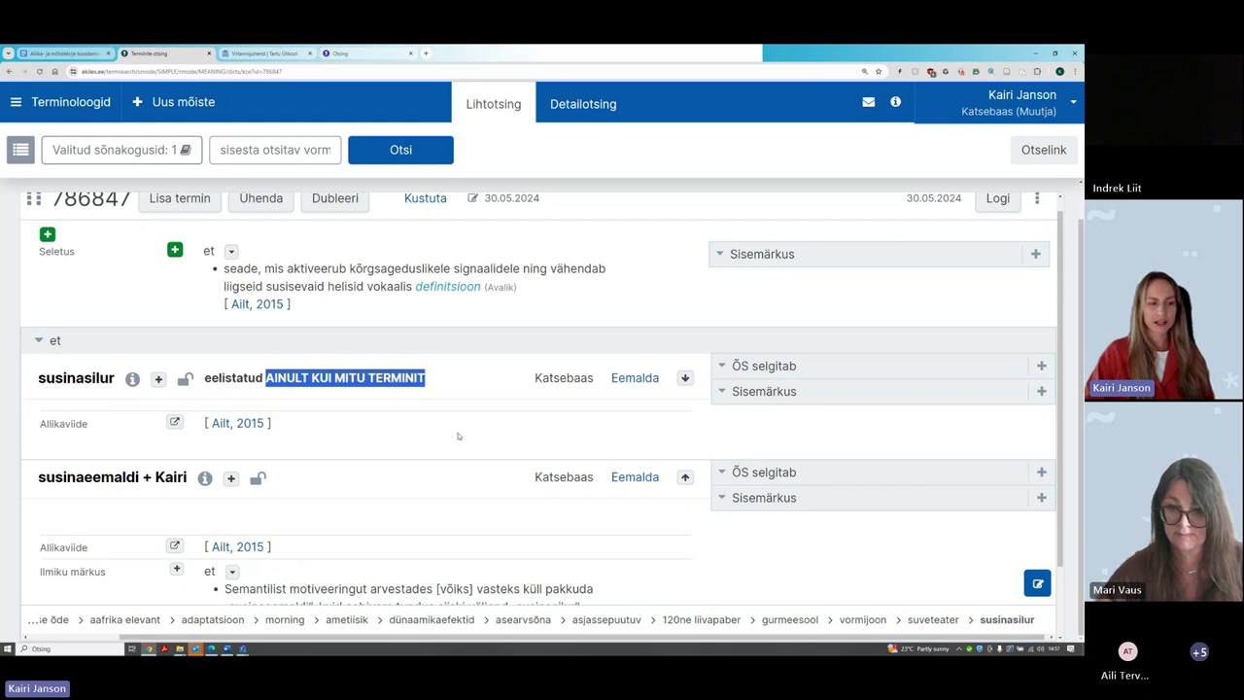
{"action": "mouse_move", "coordinate": [225, 377]}
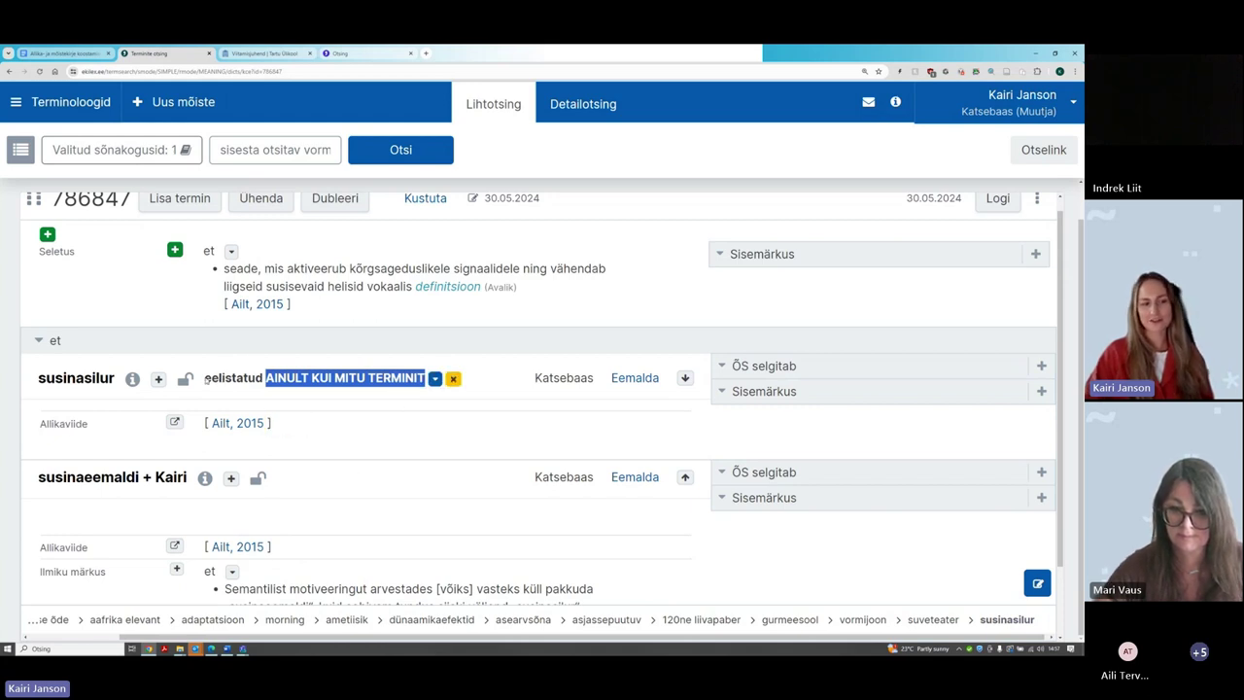
{"action": "scroll", "coordinate": [204, 379], "scroll_direction": "up", "scroll_amount": 1}
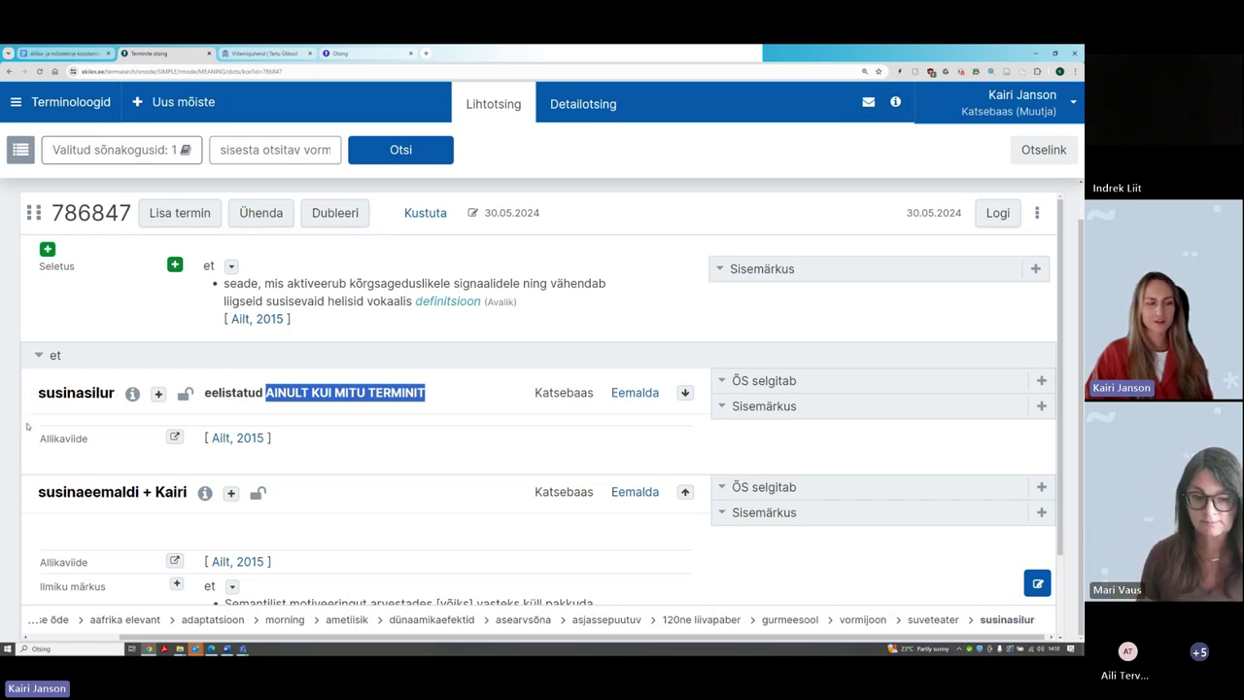
{"action": "mouse_move", "coordinate": [439, 388]}
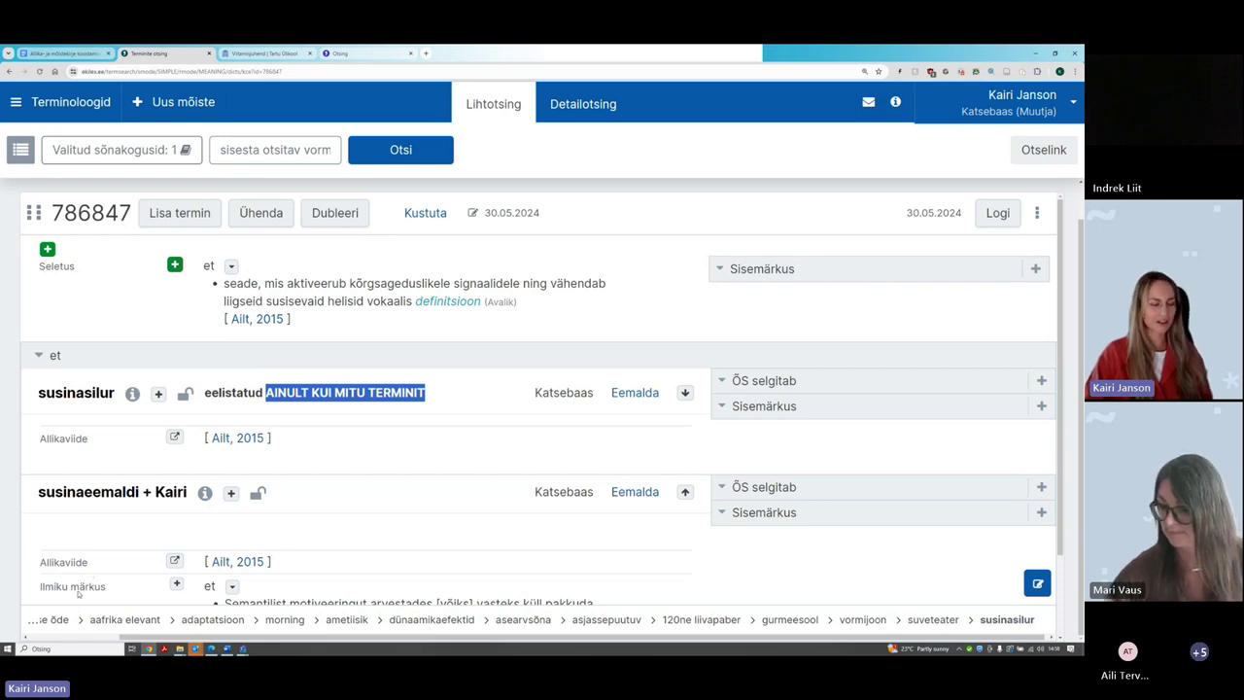
{"action": "mouse_move", "coordinate": [207, 402]}
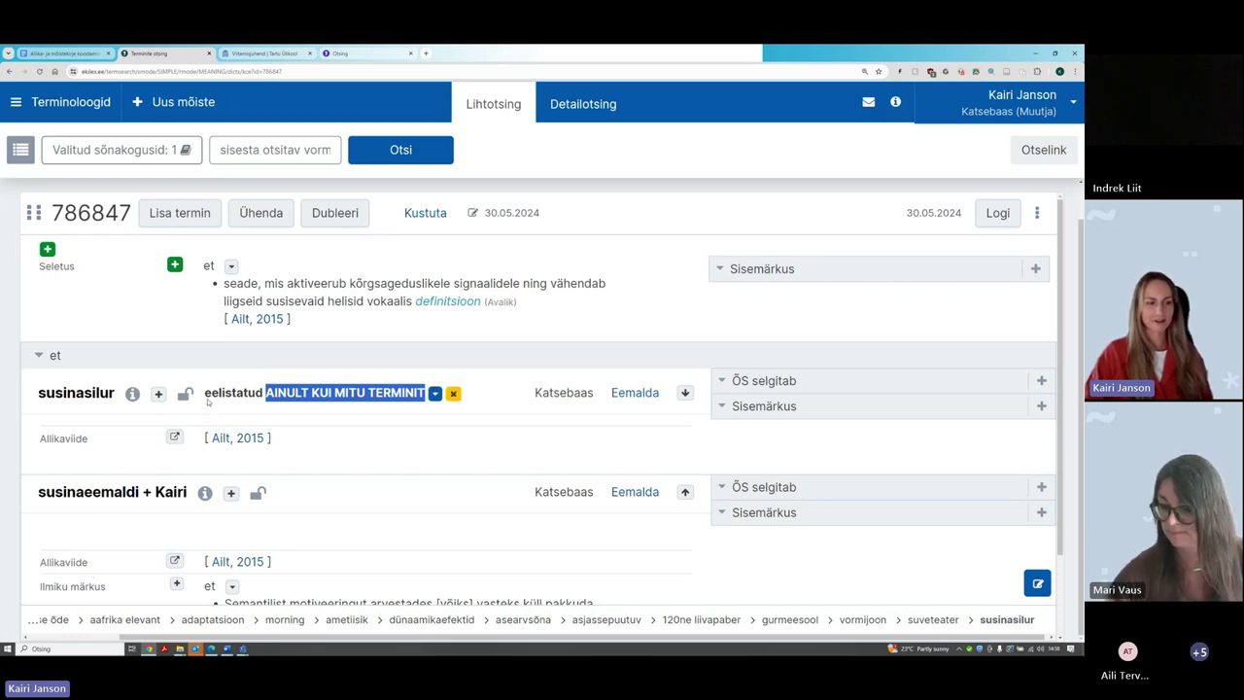
{"action": "left_click_drag", "start_coordinate": [206, 392], "coordinate": [264, 392]}
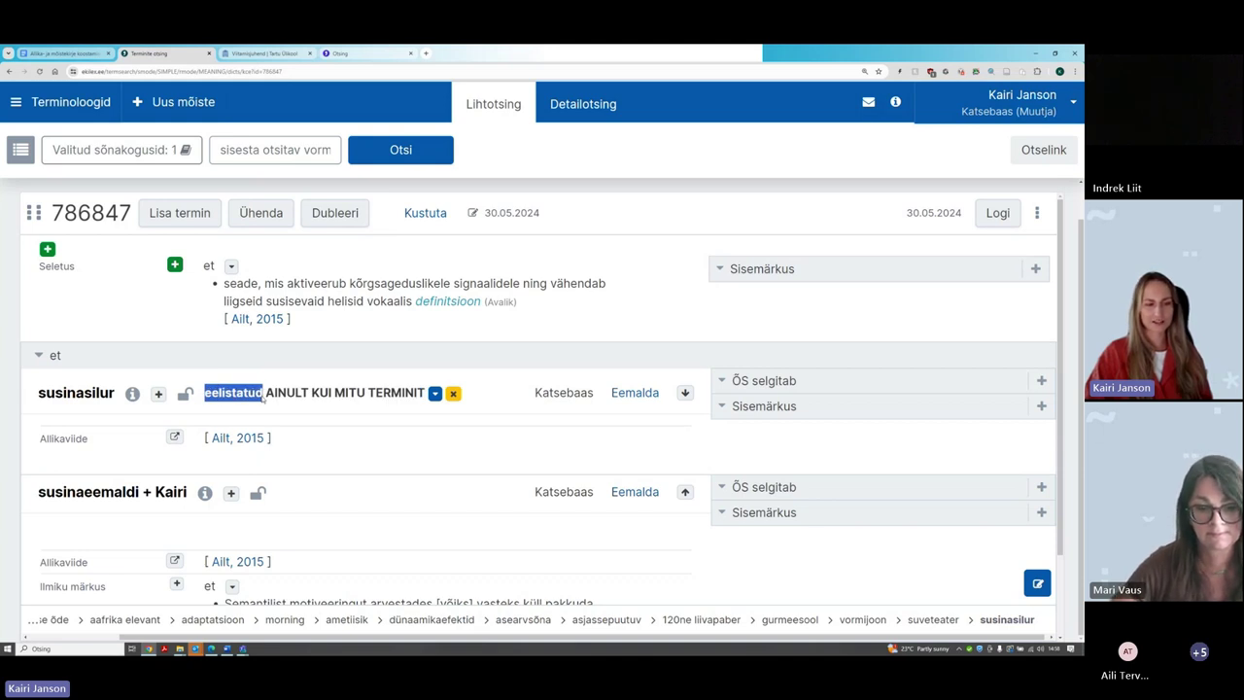
{"action": "scroll", "coordinate": [277, 492], "scroll_direction": "down", "scroll_amount": 1}
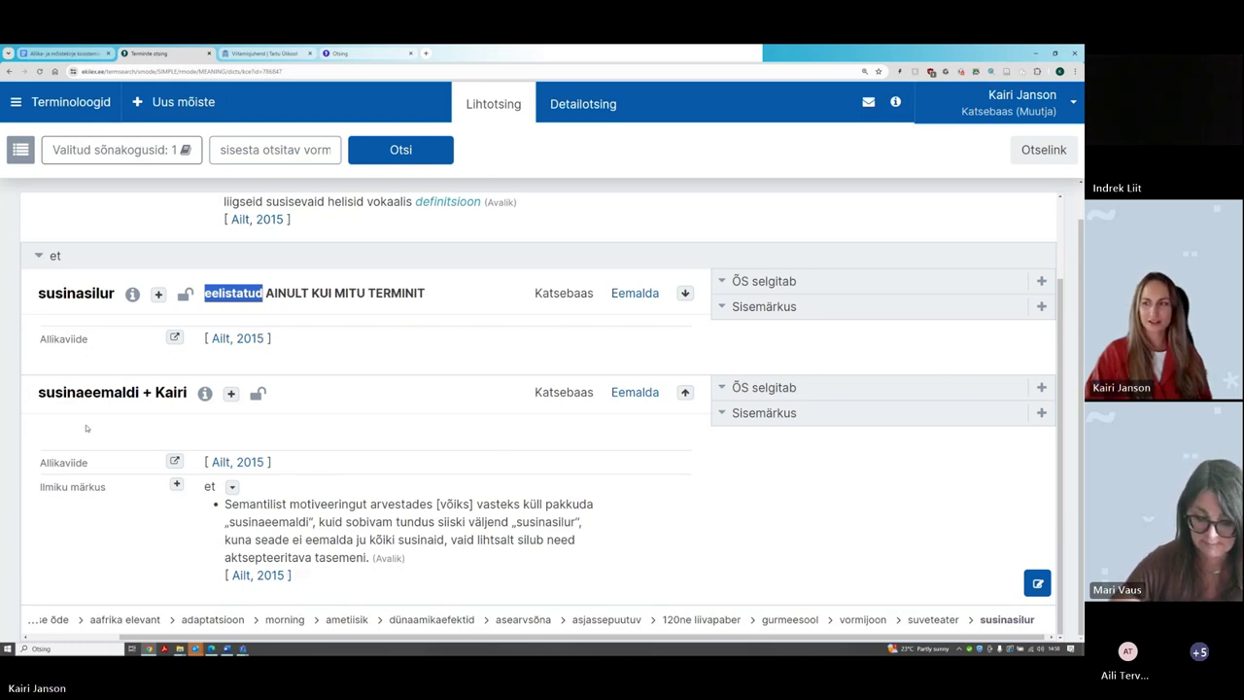
{"action": "left_click", "coordinate": [301, 293]}
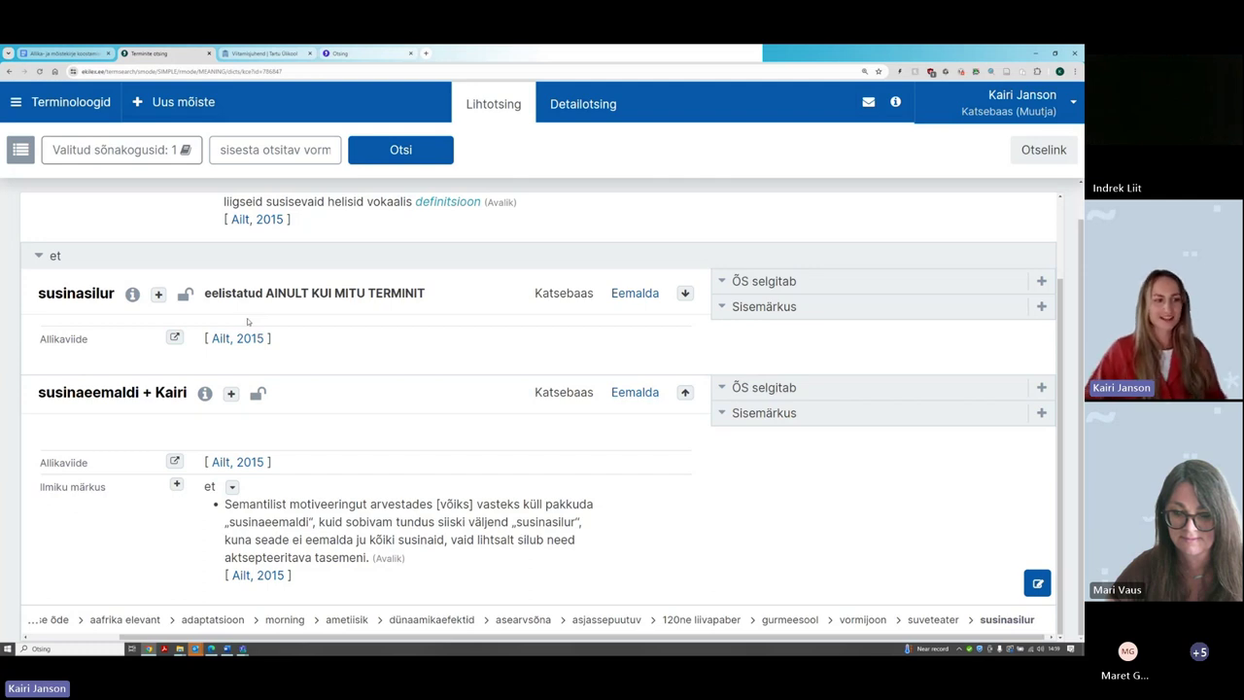
{"action": "mouse_move", "coordinate": [436, 508]}
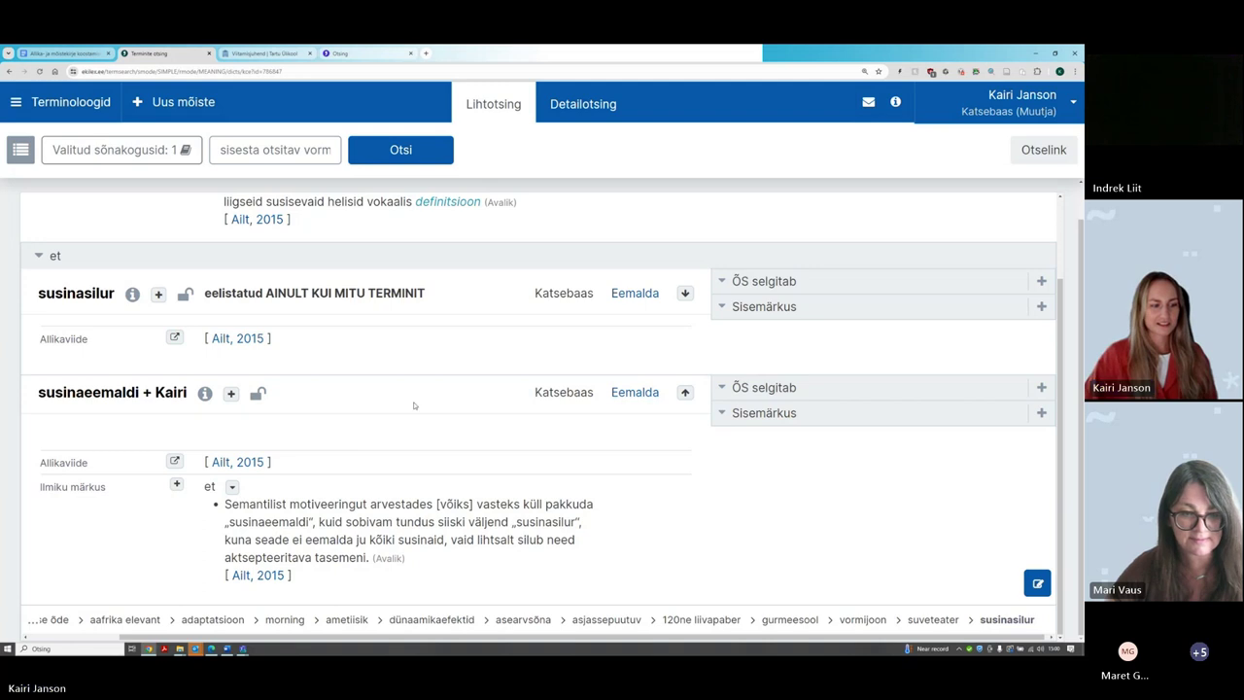
{"action": "scroll", "coordinate": [414, 406], "scroll_direction": "up", "scroll_amount": 1}
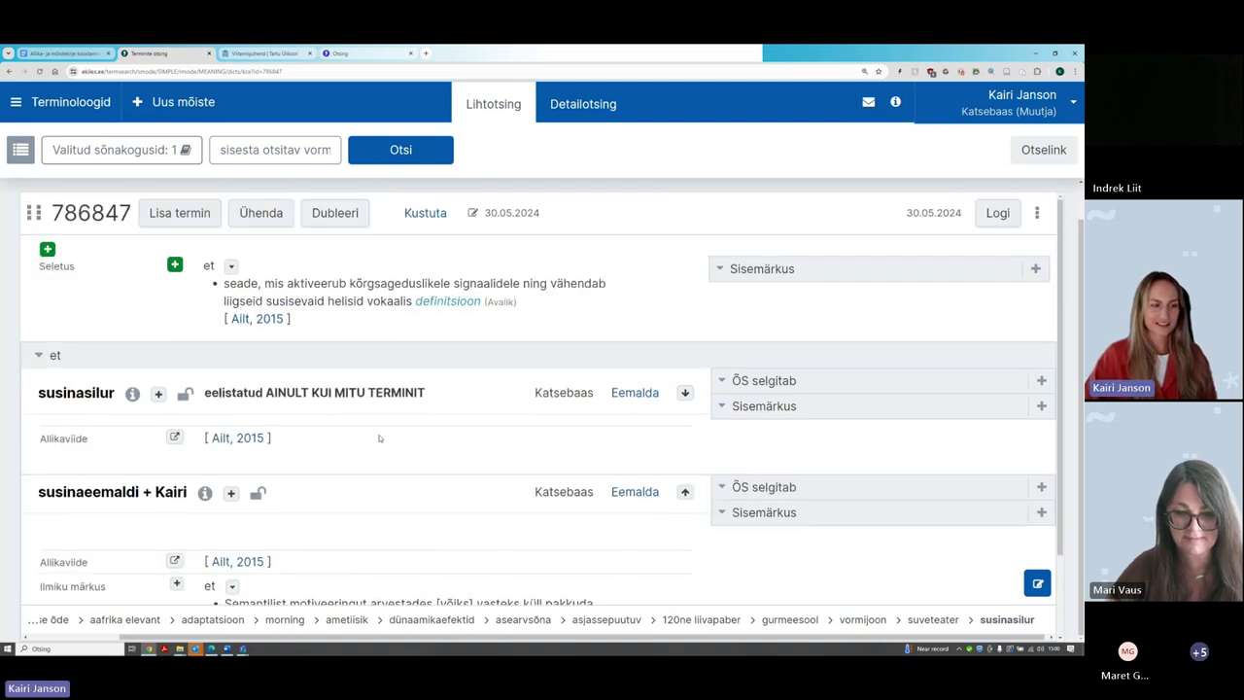
{"action": "scroll", "coordinate": [379, 438], "scroll_direction": "down", "scroll_amount": 1}
{"action": "mouse_move", "coordinate": [303, 465]}
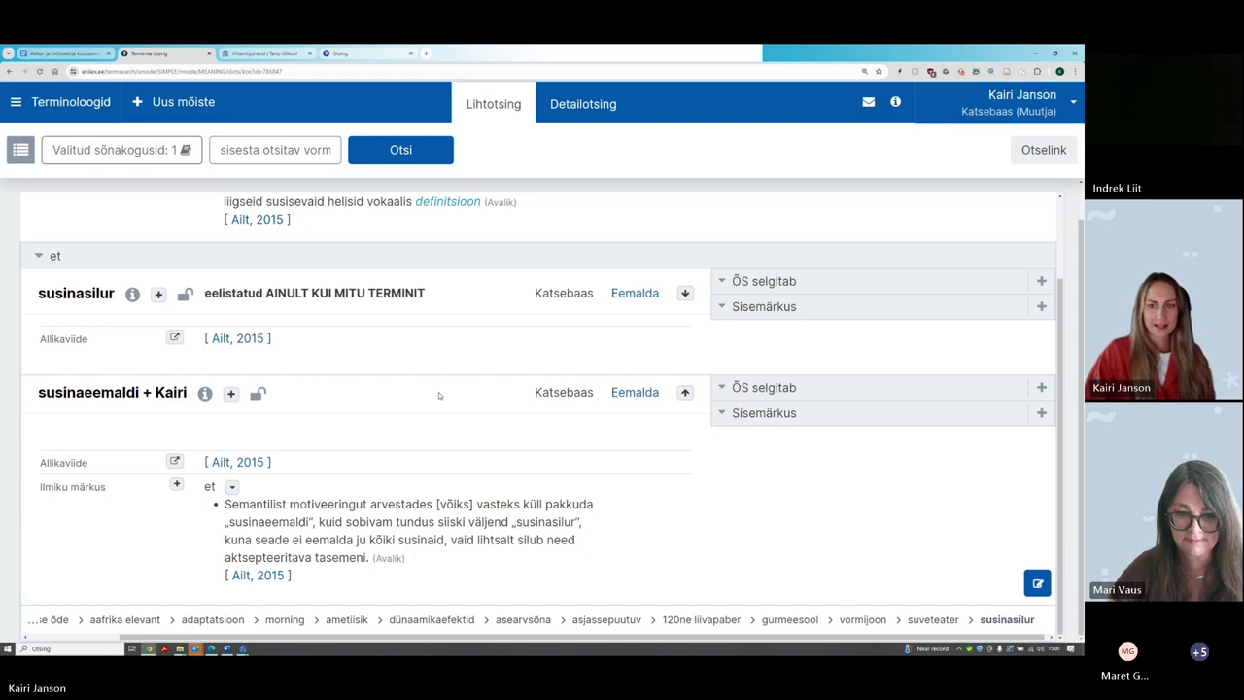
{"action": "scroll", "coordinate": [438, 394], "scroll_direction": "up", "scroll_amount": 1}
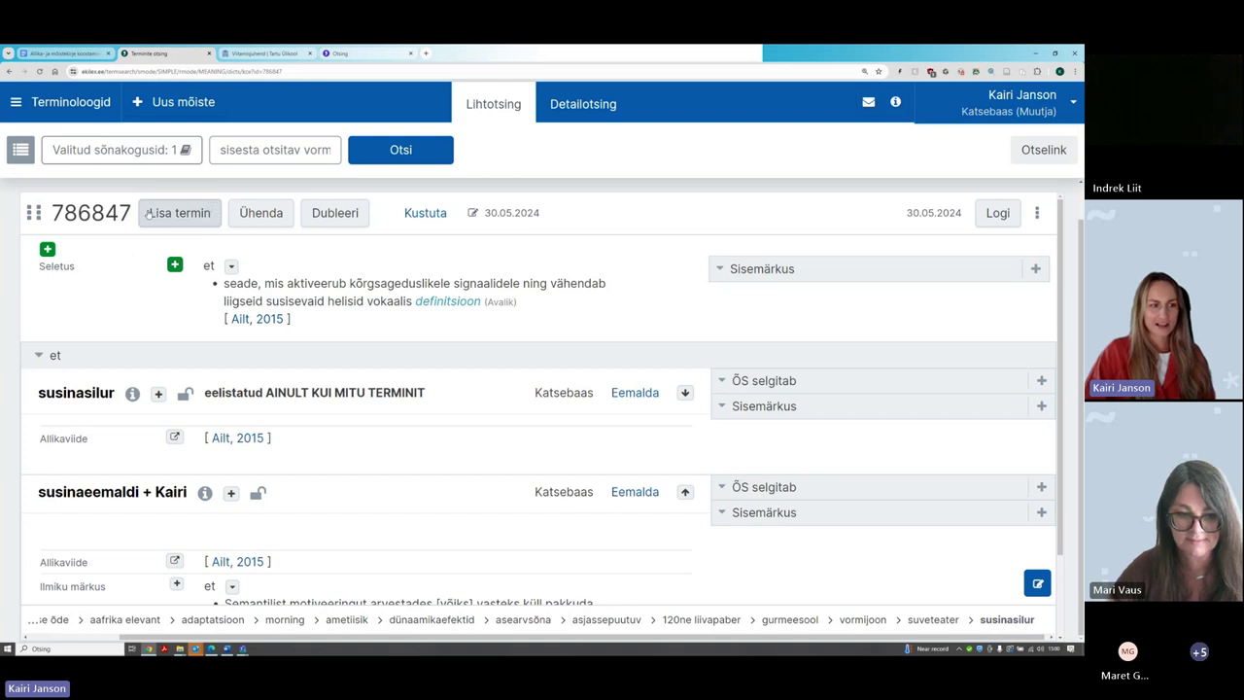
{"action": "left_click_drag", "start_coordinate": [49, 217], "coordinate": [142, 220]}
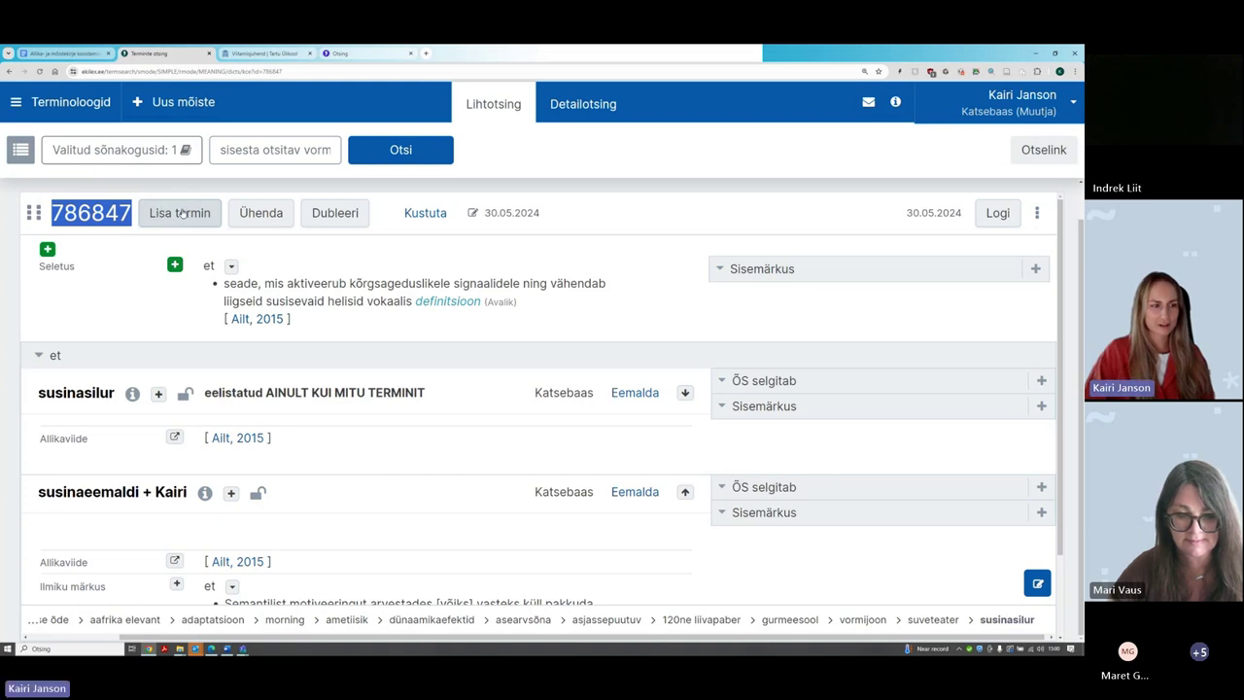
Type de-esser as a new term for concept 786847, then switch back to the Google Docs guideline
{"action": "left_click", "coordinate": [180, 212]}
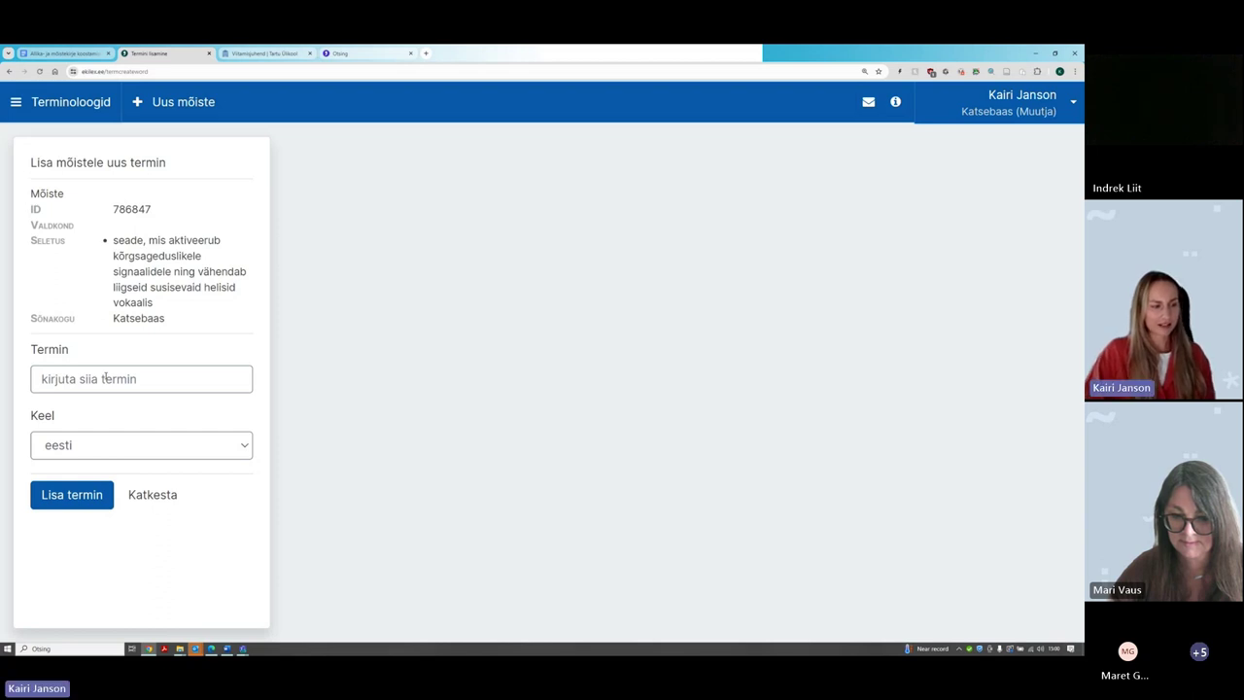
{"action": "left_click", "coordinate": [105, 378]}
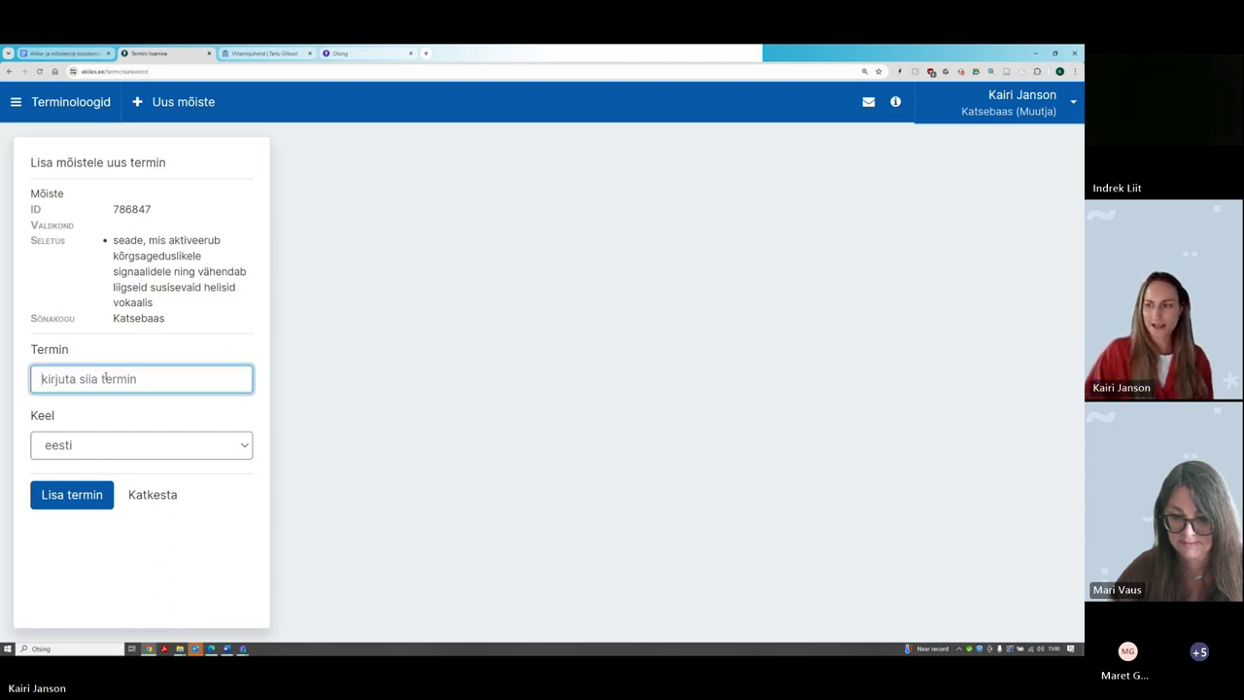
{"action": "type", "text": "de-esser"}
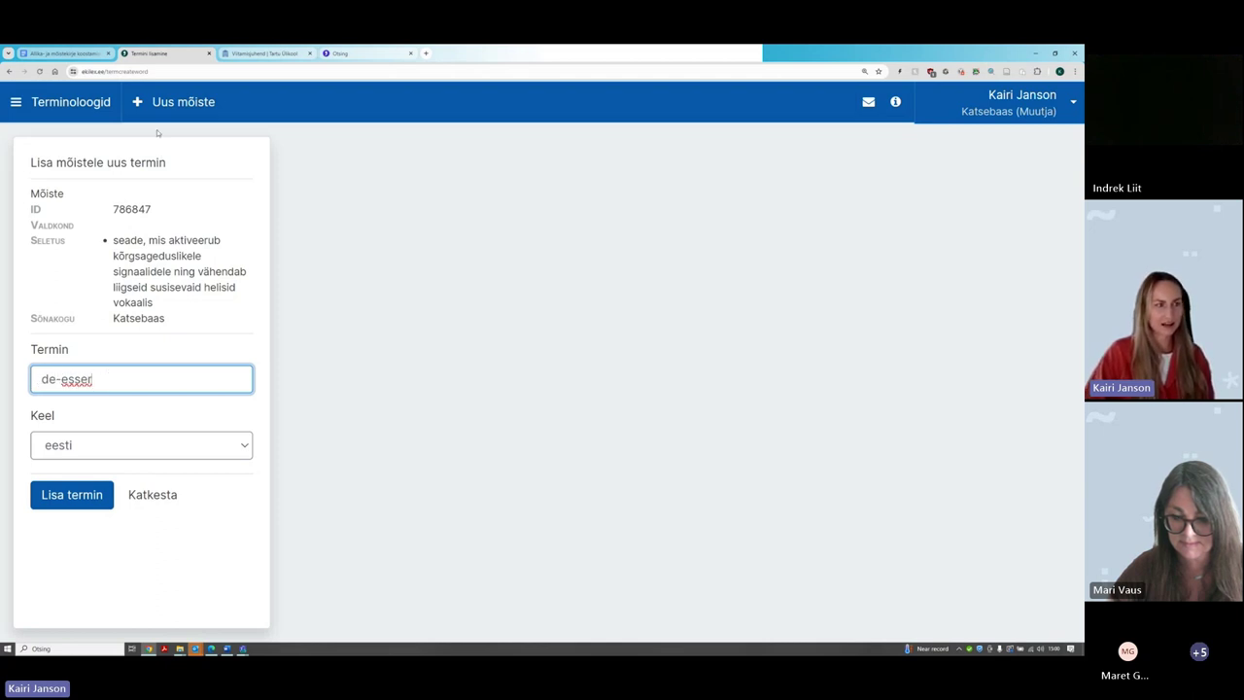
{"action": "left_click", "coordinate": [61, 52]}
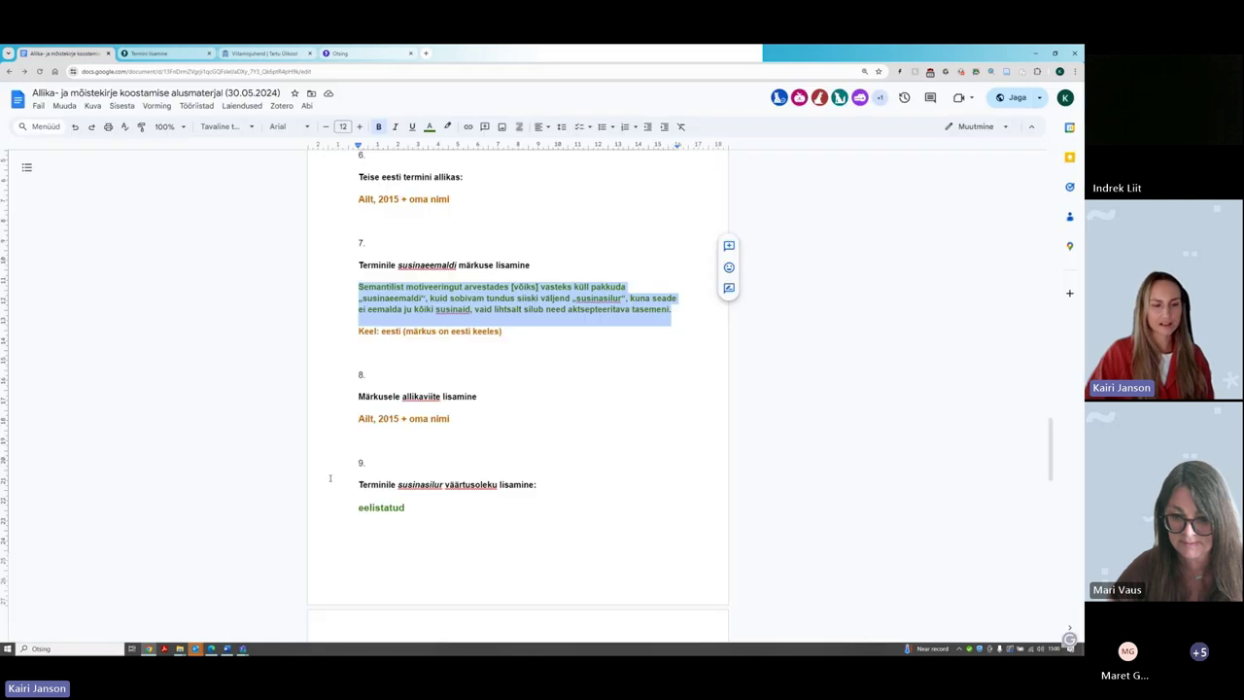
Scroll the guideline to items 10–12 on the English term de-esser and its Tignor, 2022 source
{"action": "scroll", "coordinate": [683, 460], "scroll_direction": "down", "scroll_amount": 3}
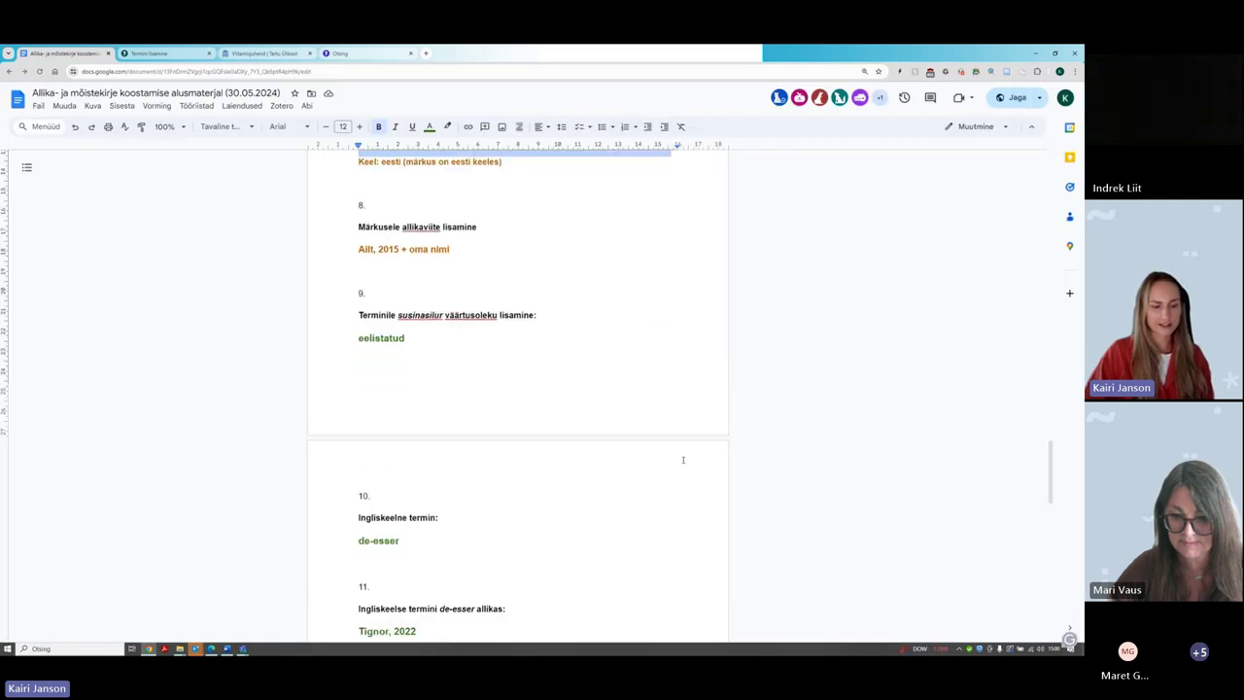
{"action": "scroll", "coordinate": [583, 434], "scroll_direction": "down", "scroll_amount": 3}
{"action": "scroll", "coordinate": [529, 408], "scroll_direction": "down", "scroll_amount": 2}
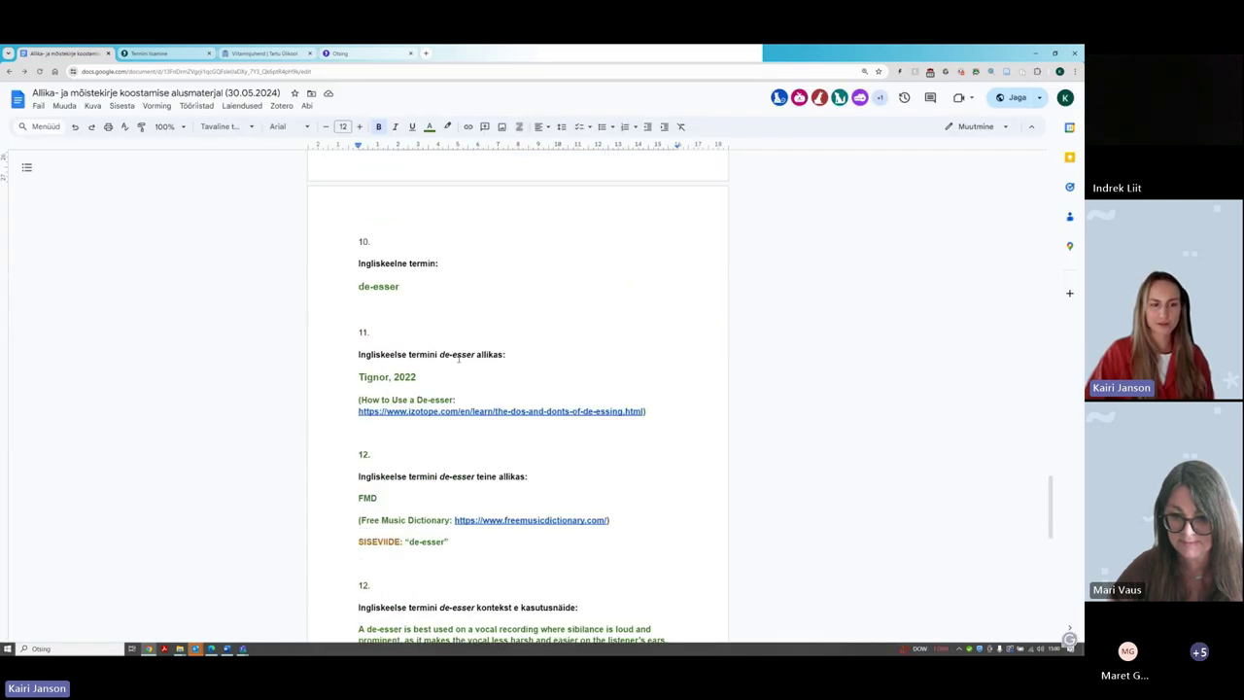
{"action": "scroll", "coordinate": [442, 309], "scroll_direction": "down", "scroll_amount": 1}
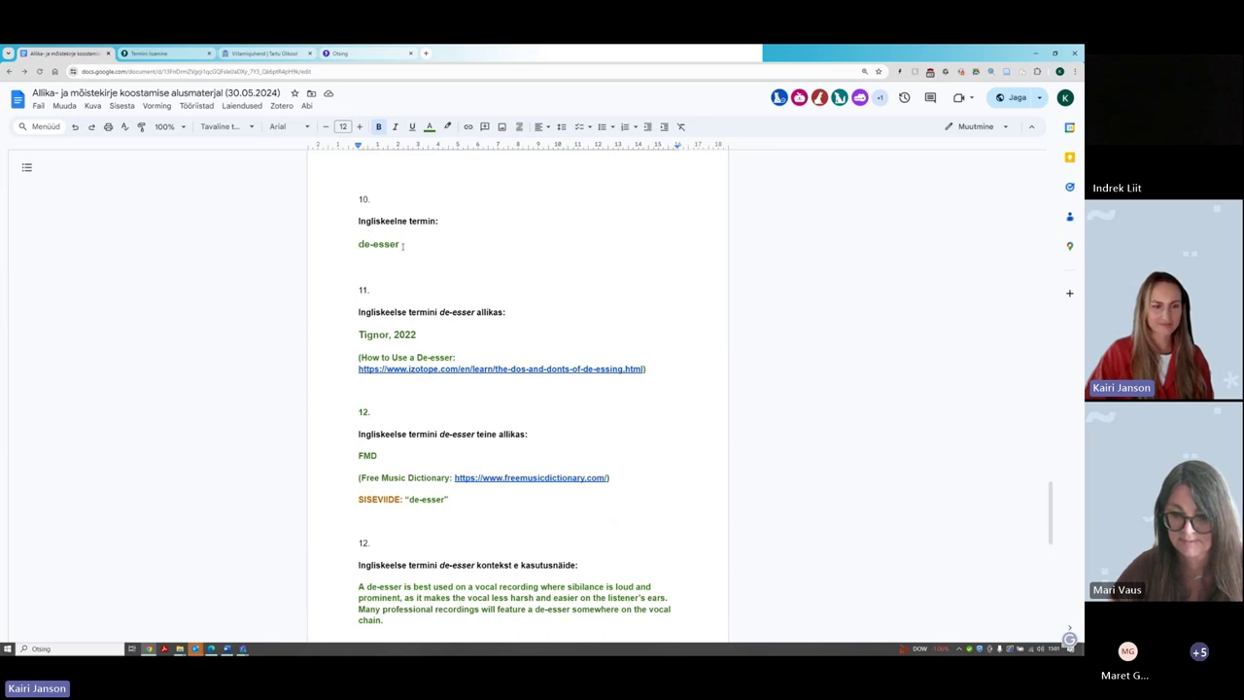
Back on the new-term form, change the language of 'de-esser' from eesti to inglise
{"action": "left_click", "coordinate": [157, 54]}
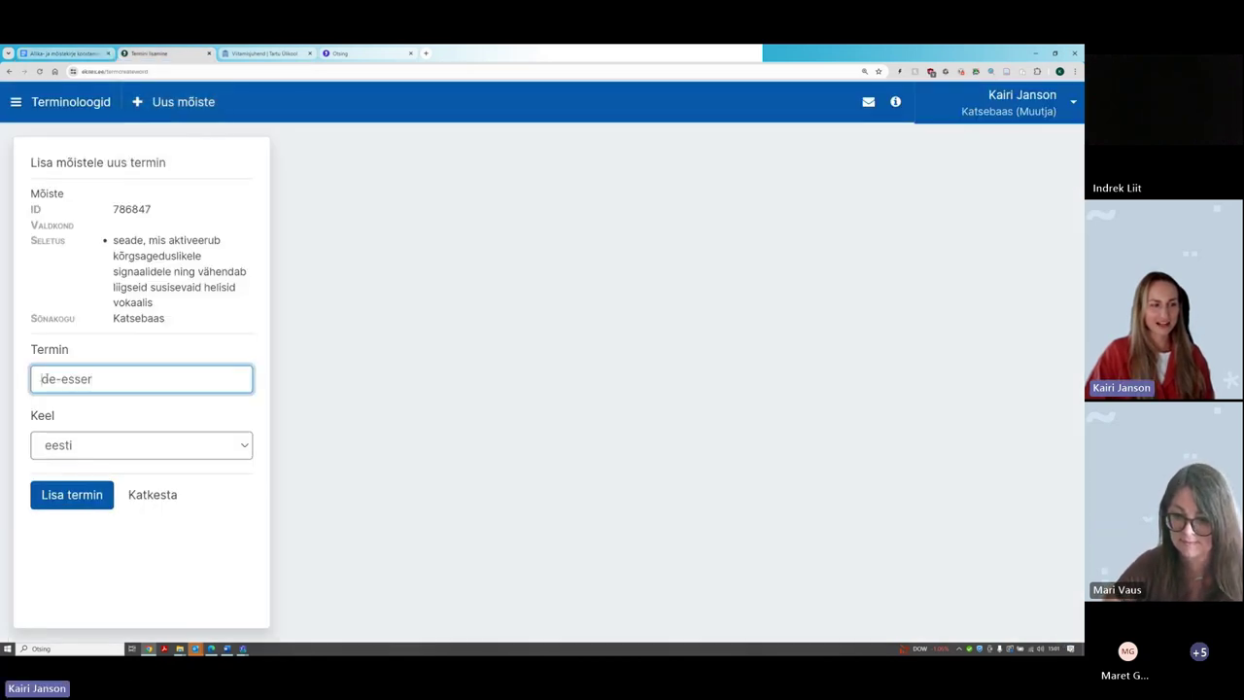
{"action": "triple_click", "coordinate": [105, 373]}
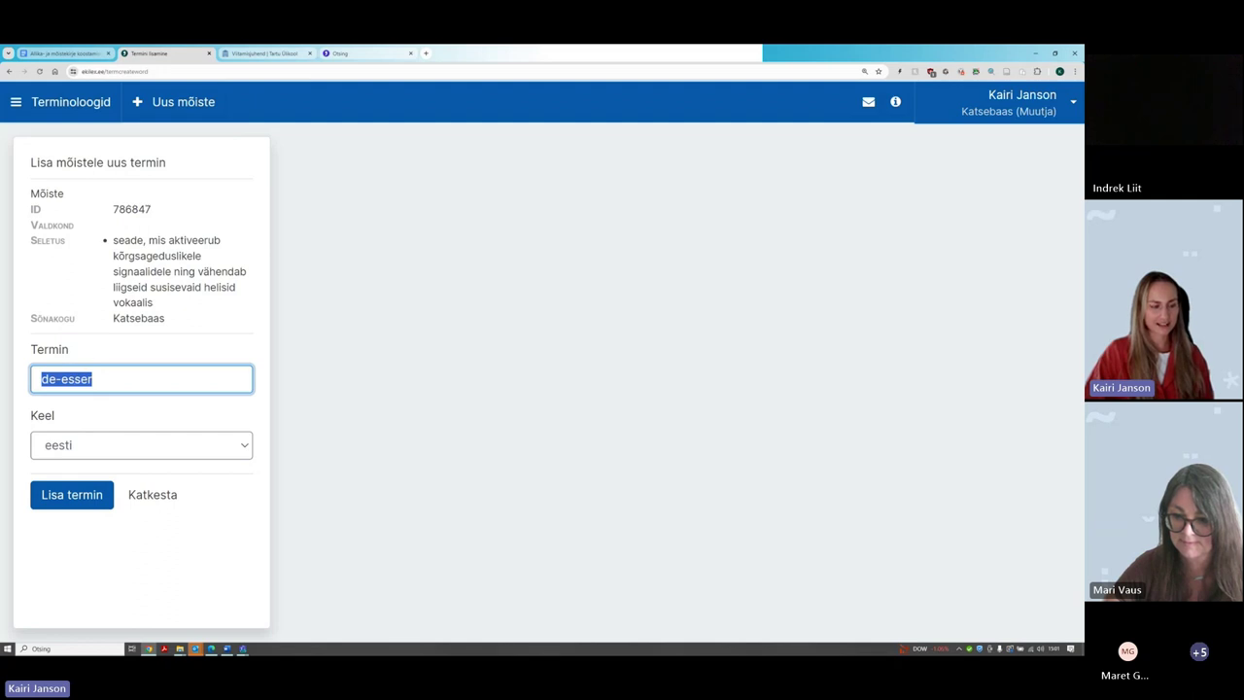
{"action": "left_click", "coordinate": [71, 445]}
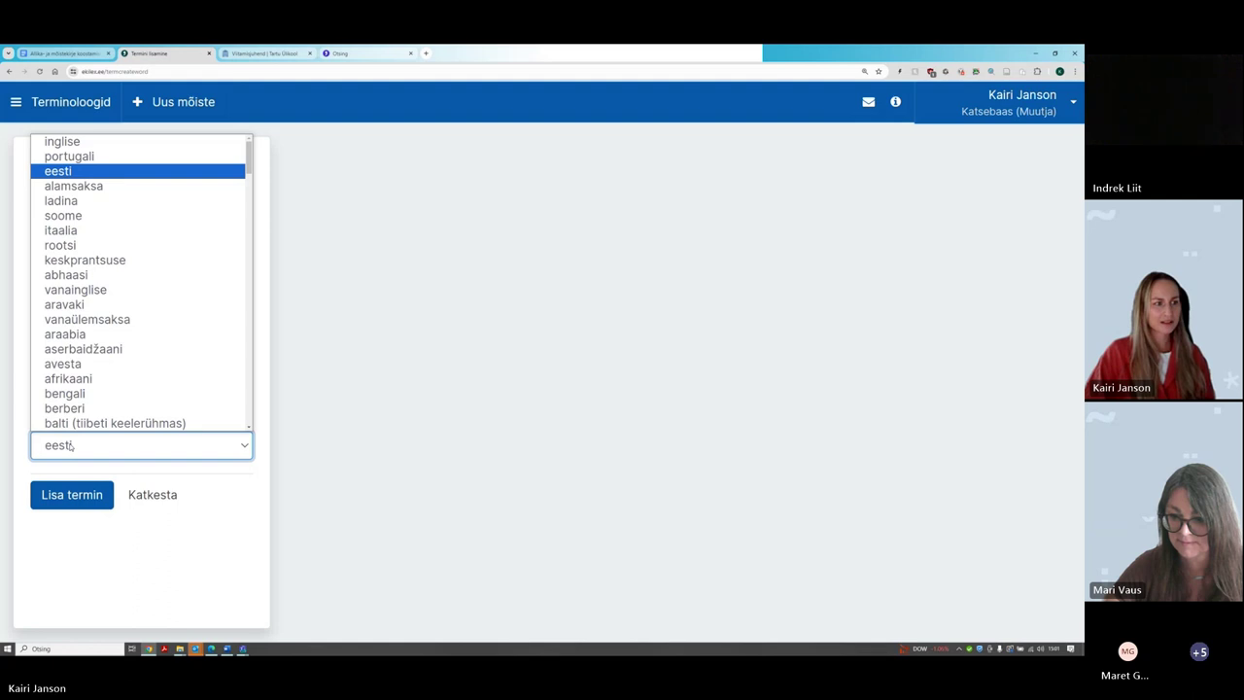
{"action": "left_click", "coordinate": [63, 142]}
{"action": "left_click", "coordinate": [129, 407]}
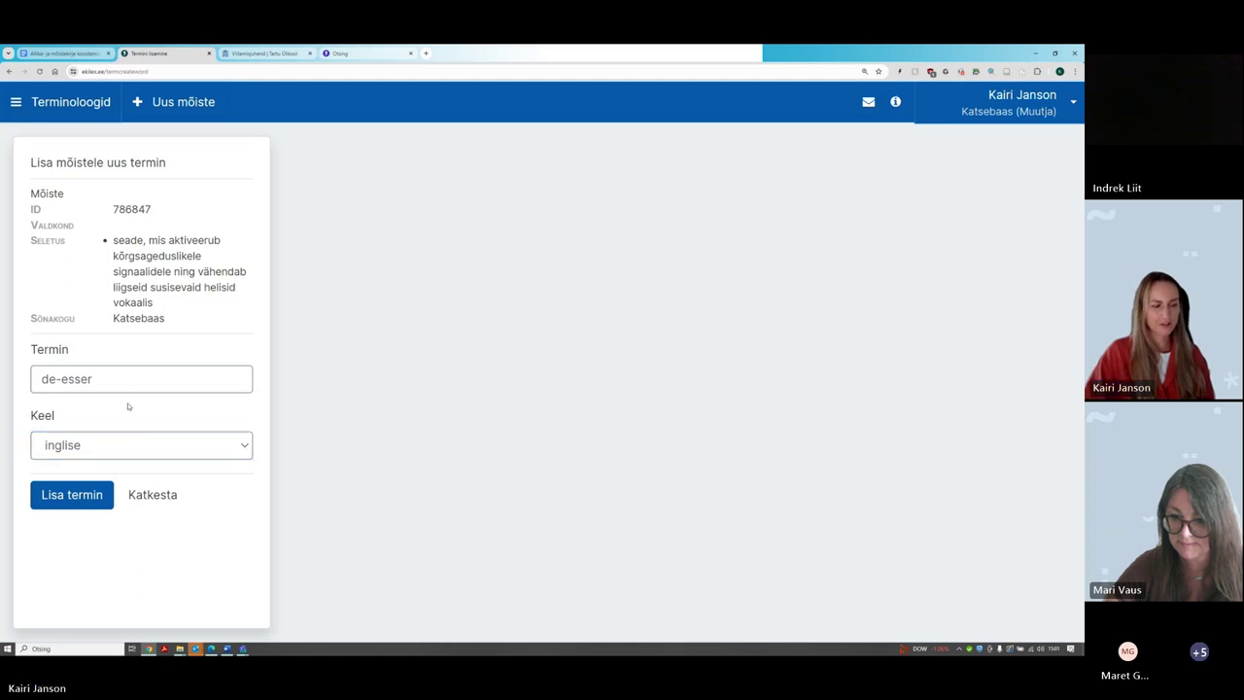
{"action": "left_click", "coordinate": [105, 444]}
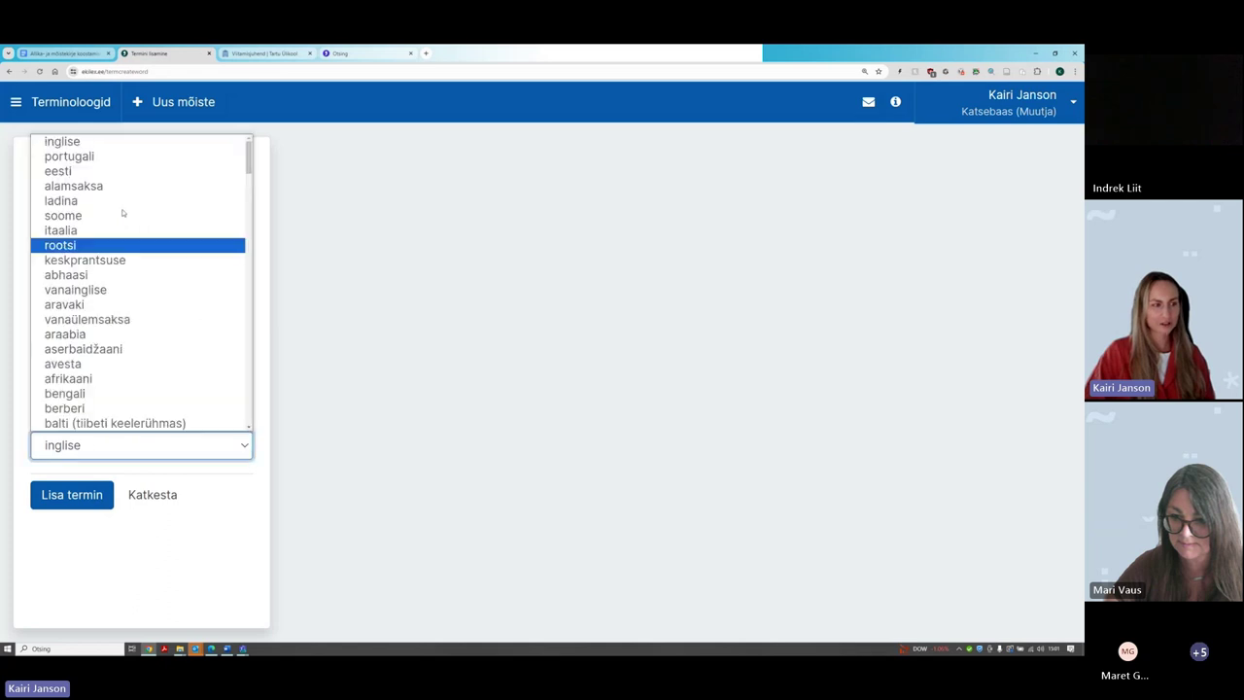
{"action": "left_click", "coordinate": [115, 144]}
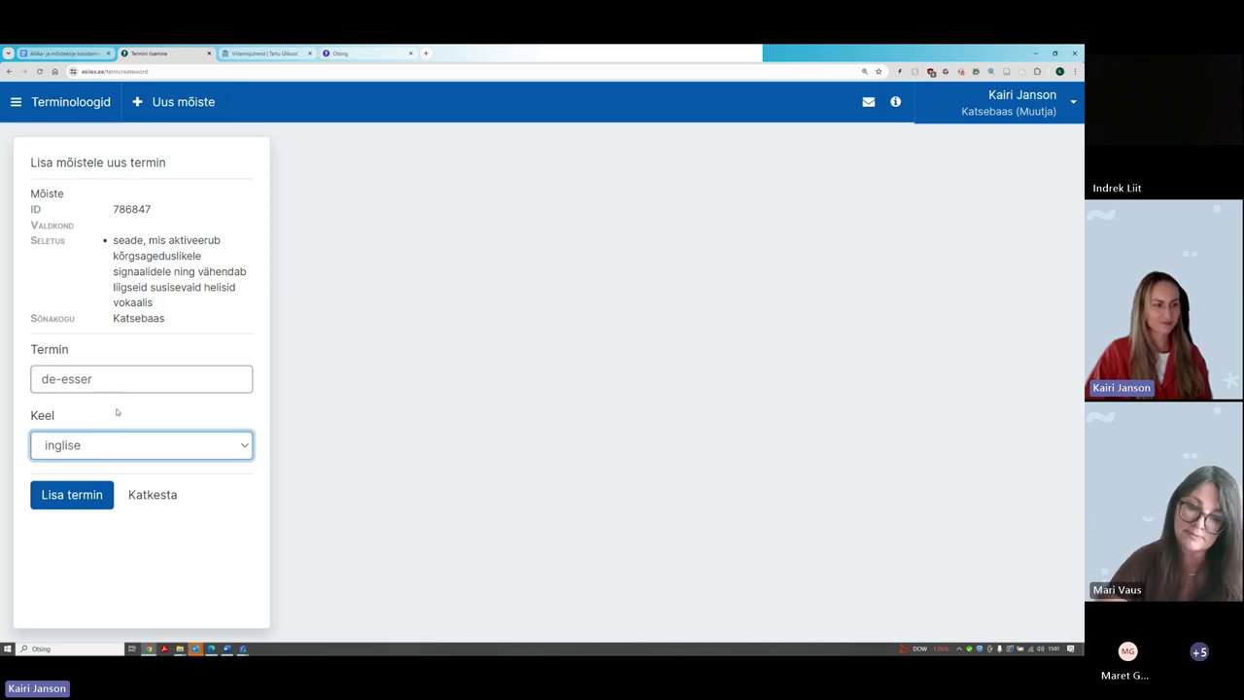
{"action": "left_click", "coordinate": [27, 340]}
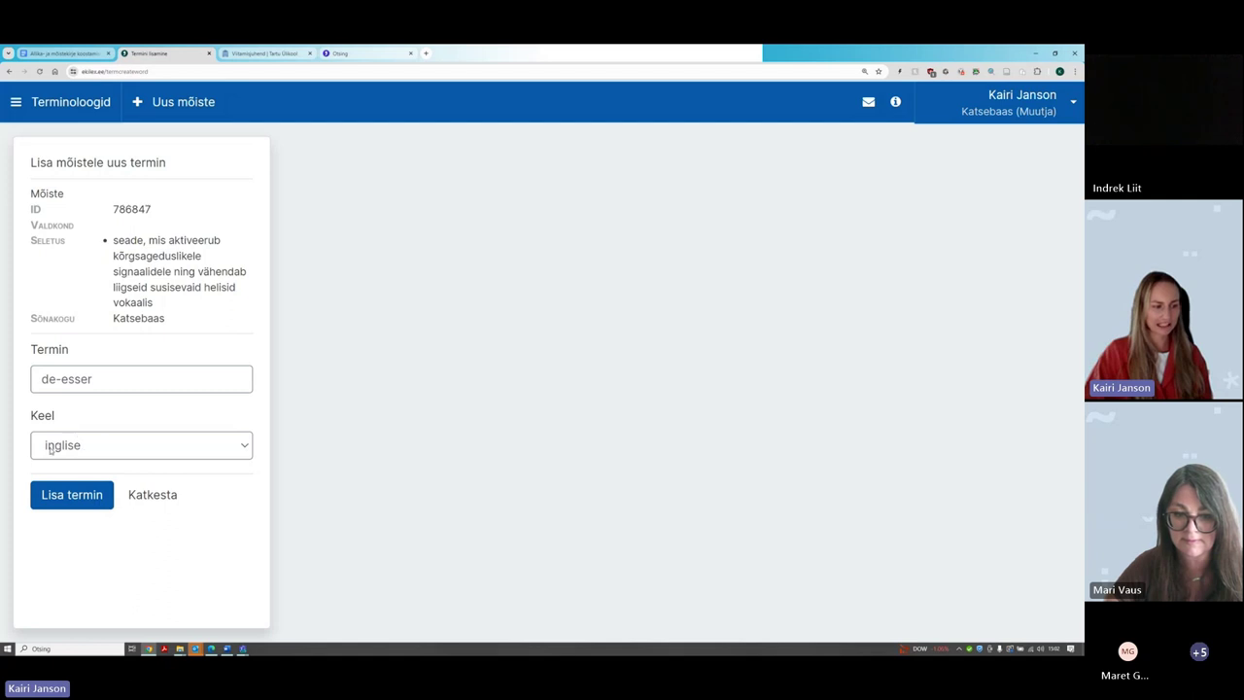
Save 'de-esser' as a separate new term despite the duplicate warning, and check its new 'en' section
{"action": "left_click", "coordinate": [80, 498]}
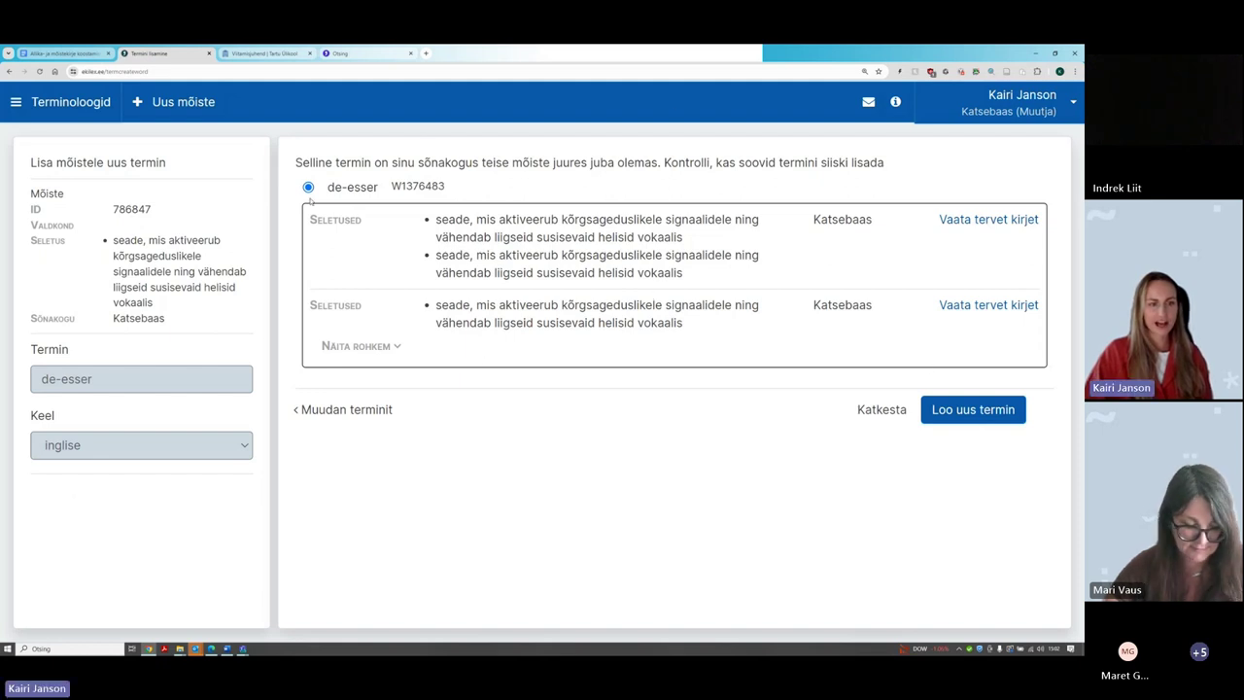
{"action": "left_click", "coordinate": [987, 417]}
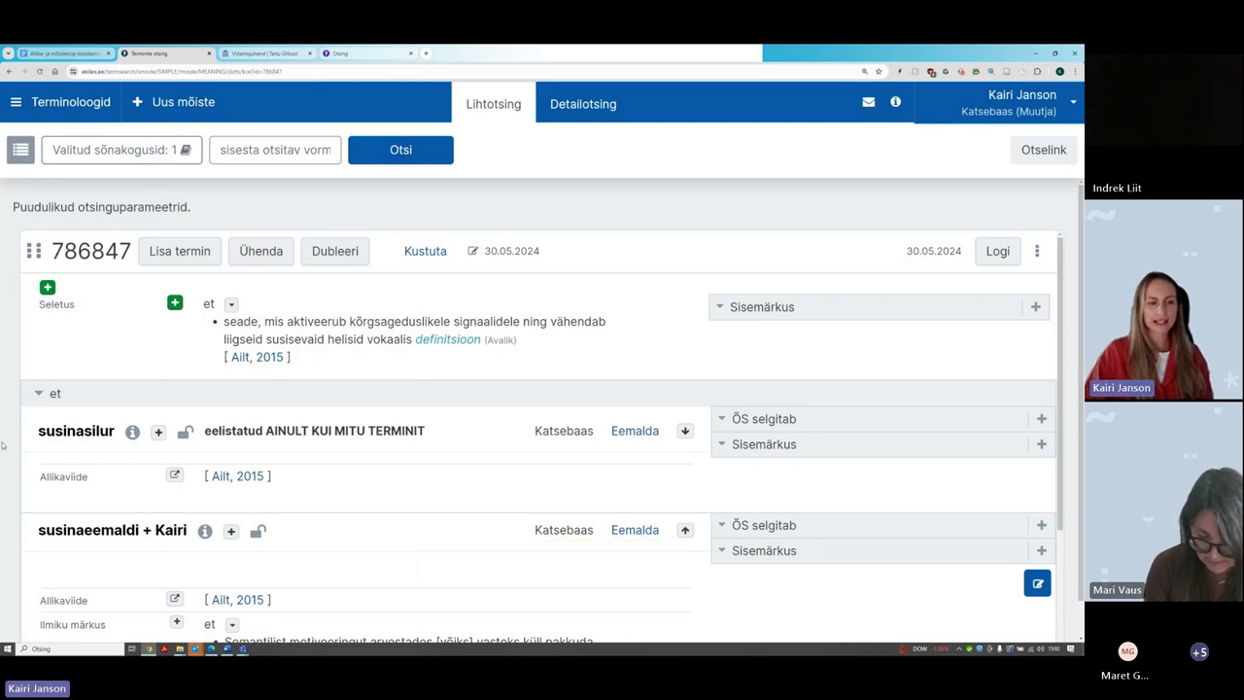
{"action": "scroll", "coordinate": [515, 370], "scroll_direction": "down", "scroll_amount": 3}
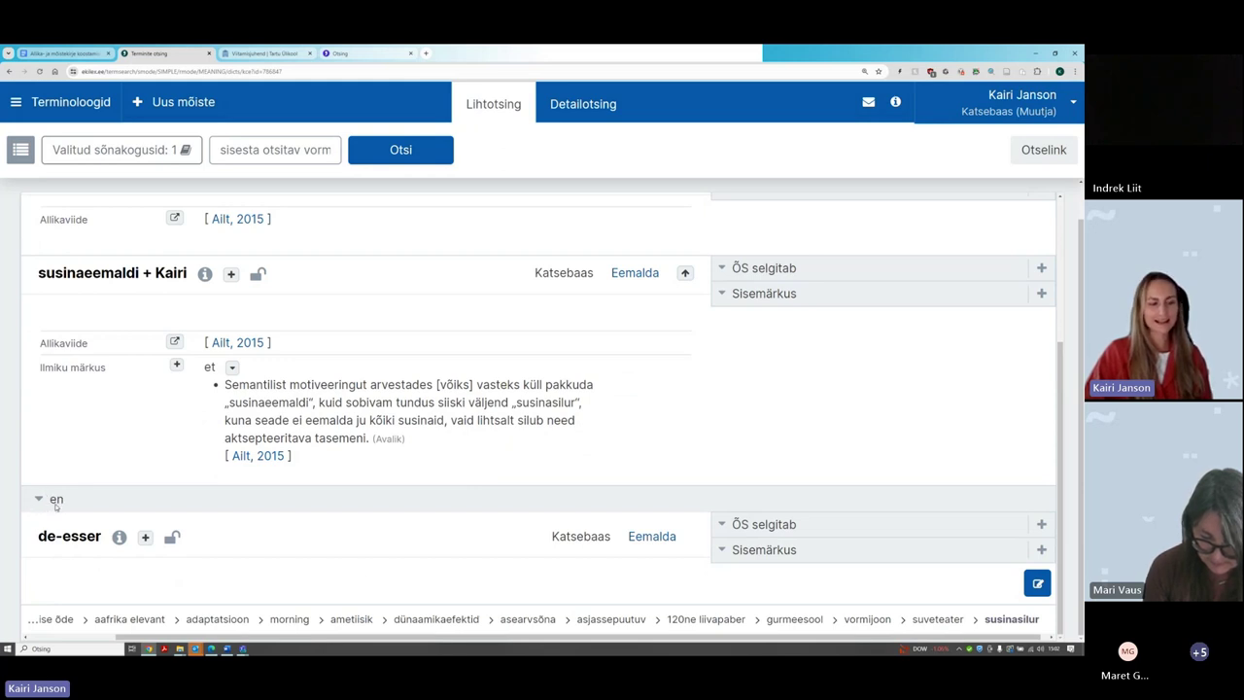
{"action": "mouse_move", "coordinate": [105, 545]}
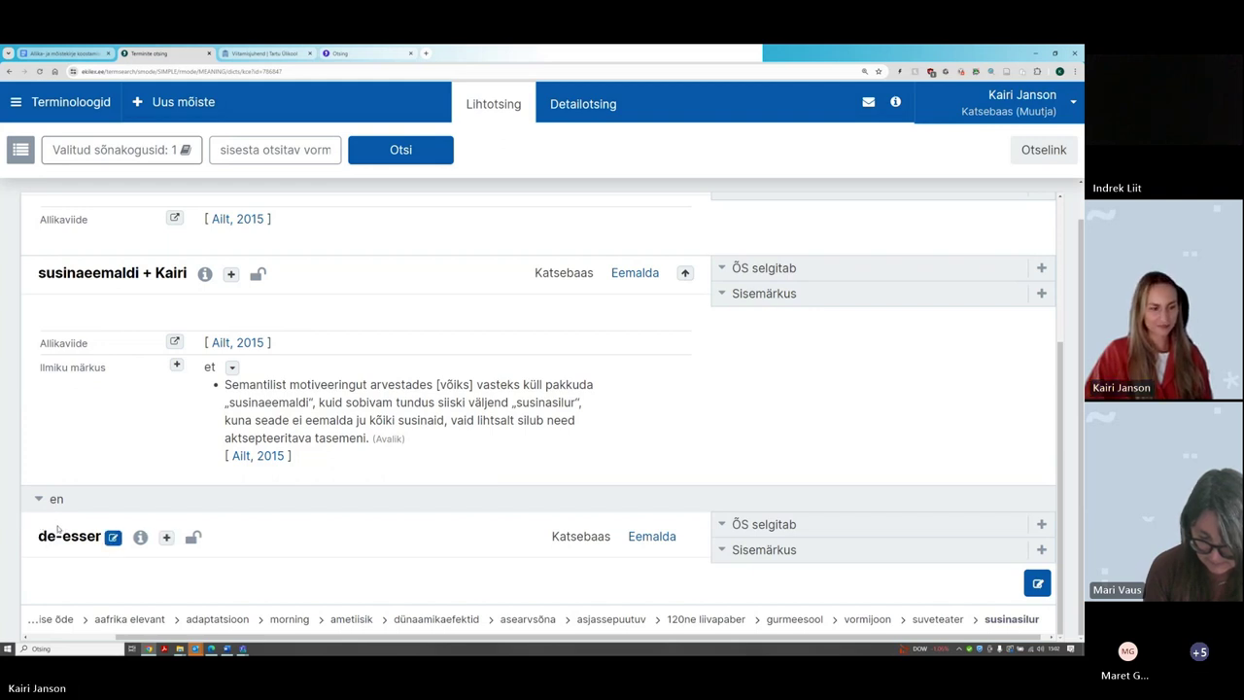
{"action": "mouse_move", "coordinate": [248, 437]}
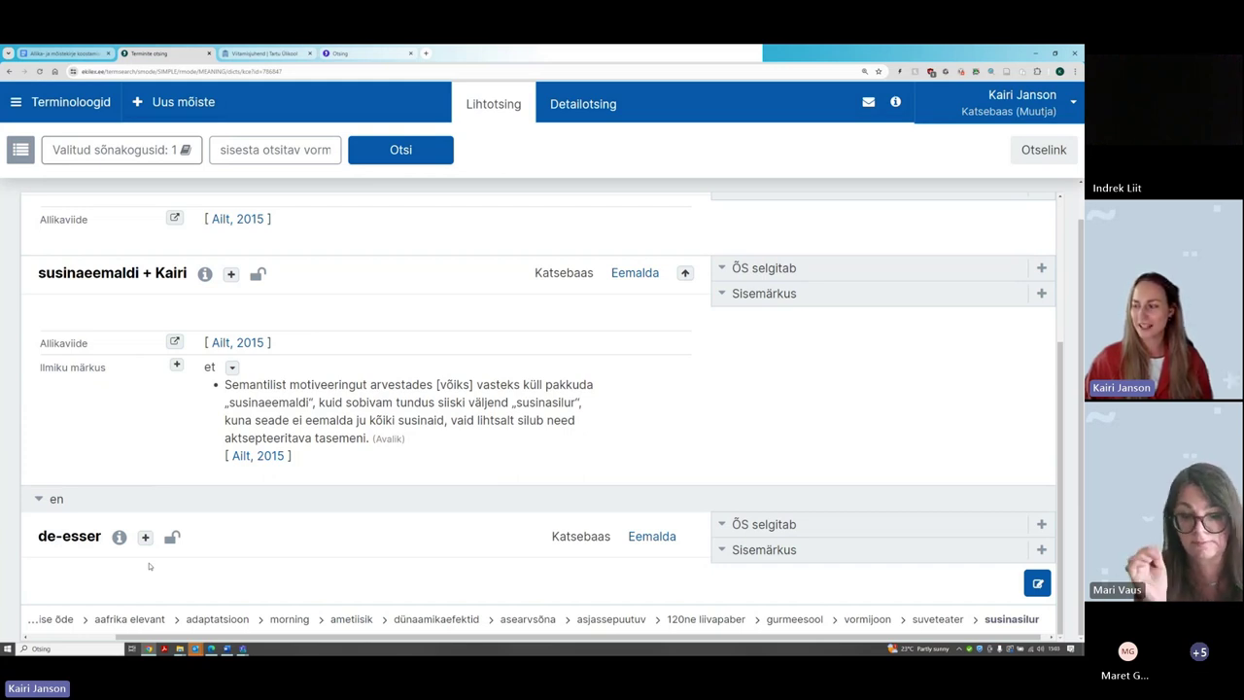
{"action": "left_click", "coordinate": [63, 52]}
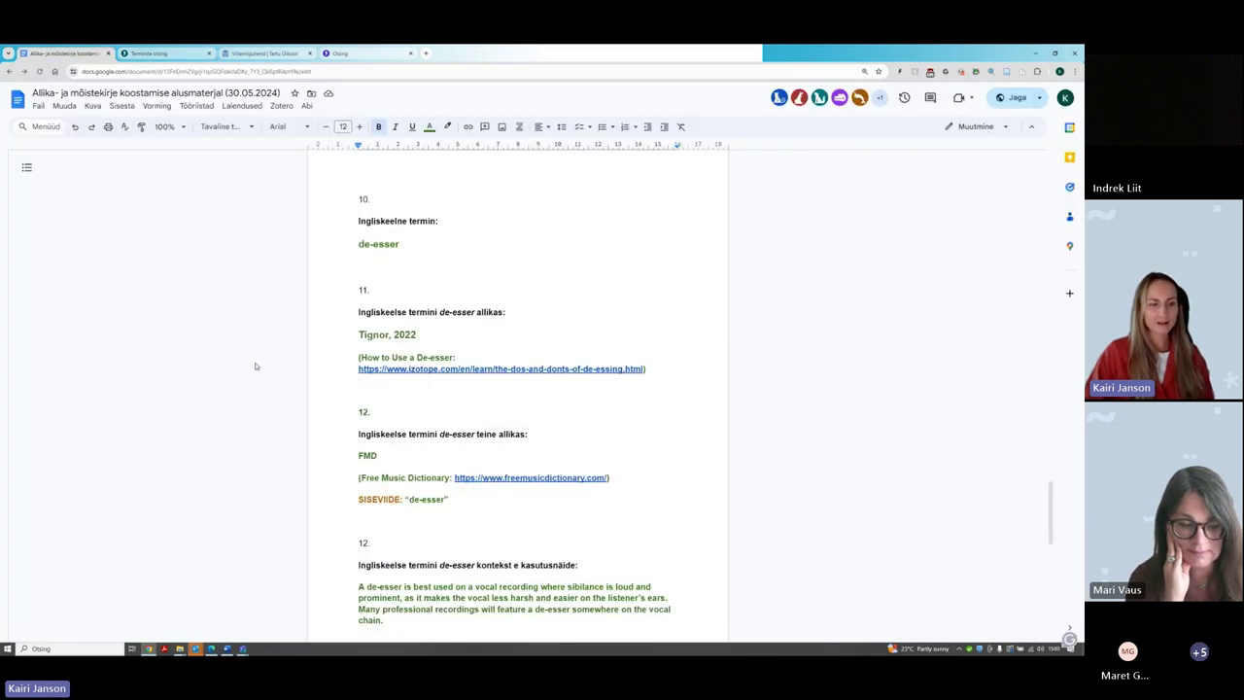
{"action": "scroll", "coordinate": [668, 439], "scroll_direction": "down", "scroll_amount": 2}
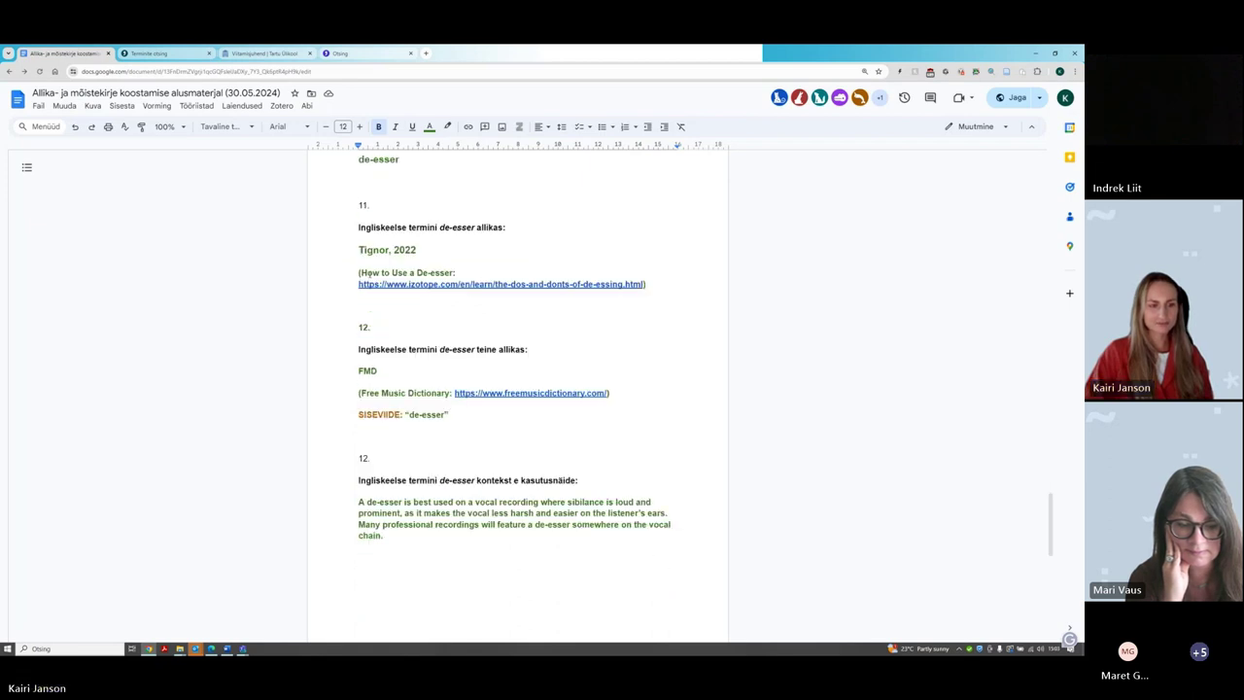
{"action": "scroll", "coordinate": [362, 273], "scroll_direction": "up", "scroll_amount": 1}
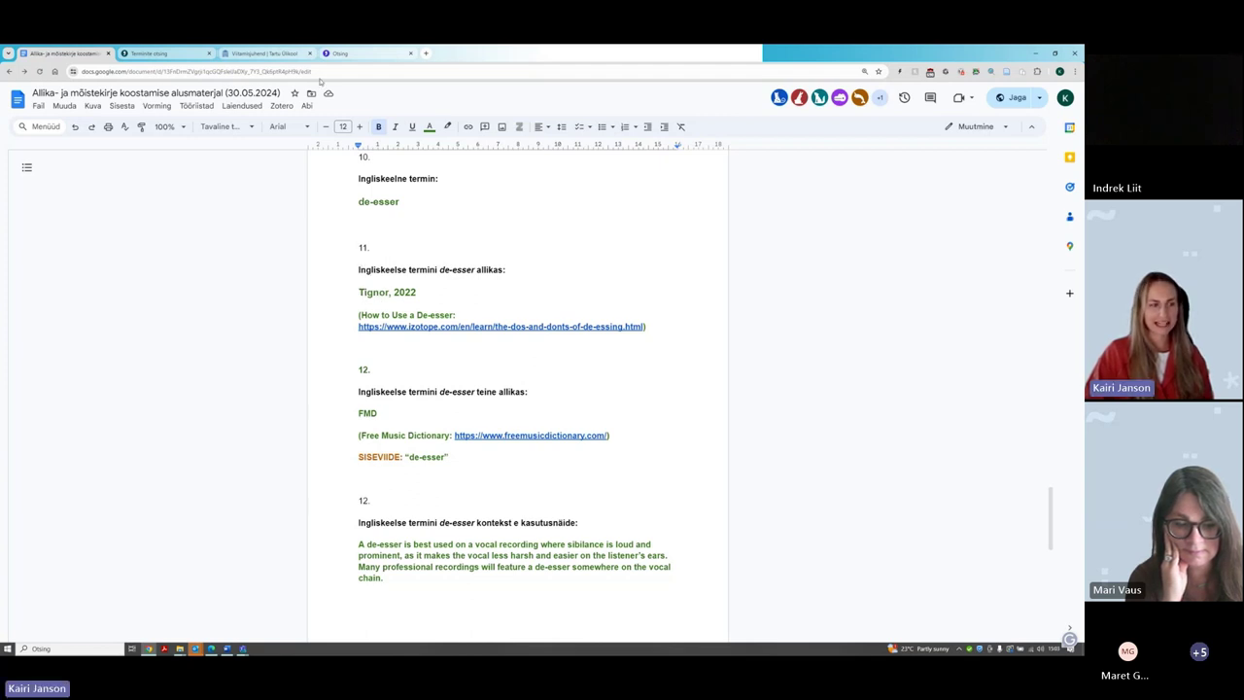
{"action": "left_click", "coordinate": [168, 53]}
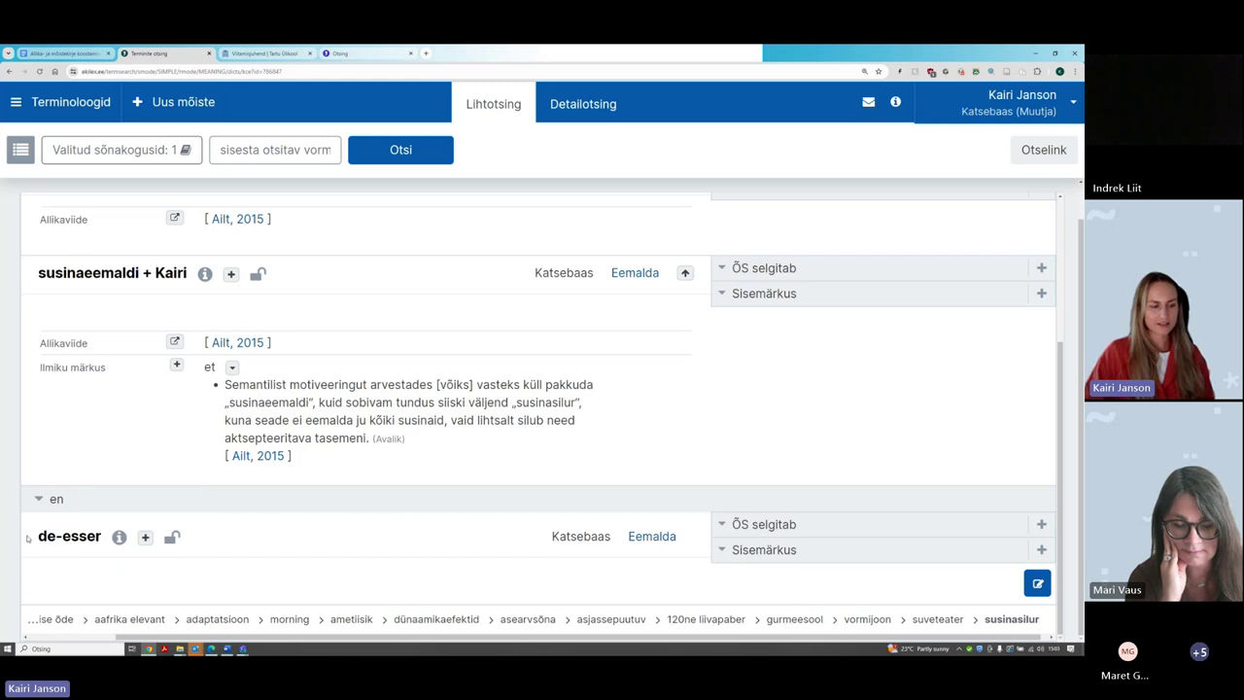
Add an Allikaviide source reference to 'de-esser' and search the sources for 'Tignor, 2022'
{"action": "mouse_move", "coordinate": [39, 538]}
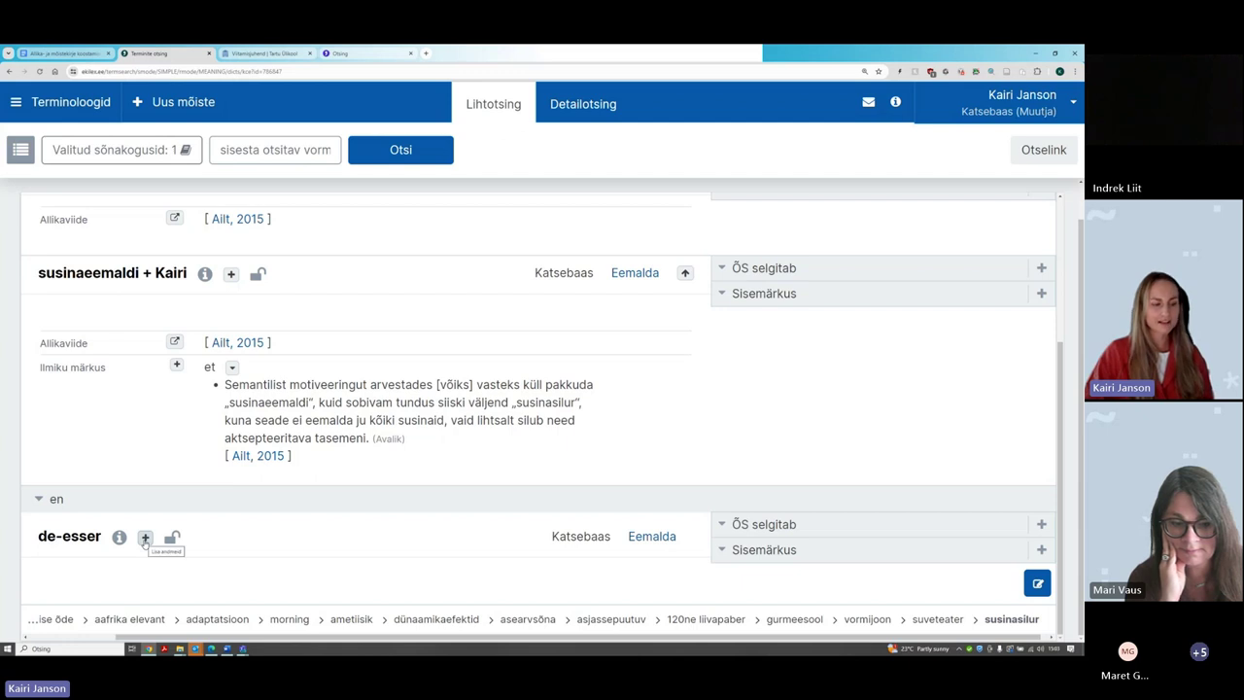
{"action": "left_click", "coordinate": [145, 540]}
{"action": "left_click", "coordinate": [434, 133]}
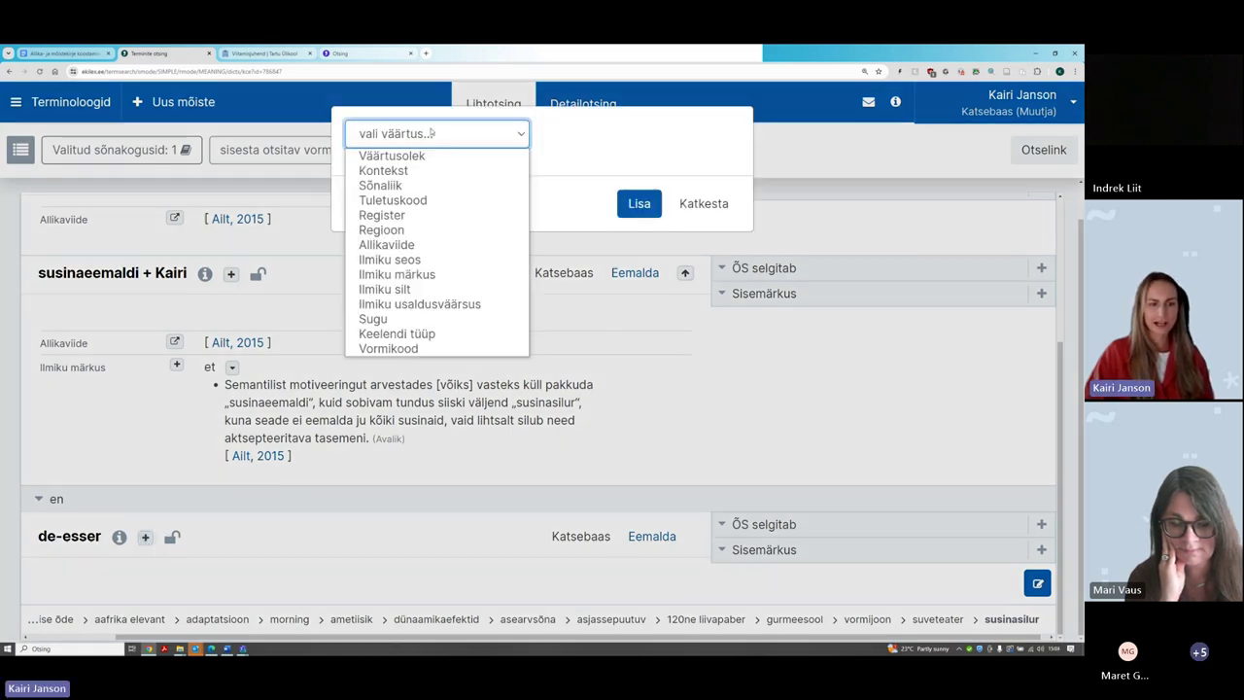
{"action": "left_click", "coordinate": [431, 247]}
{"action": "left_click", "coordinate": [361, 134]}
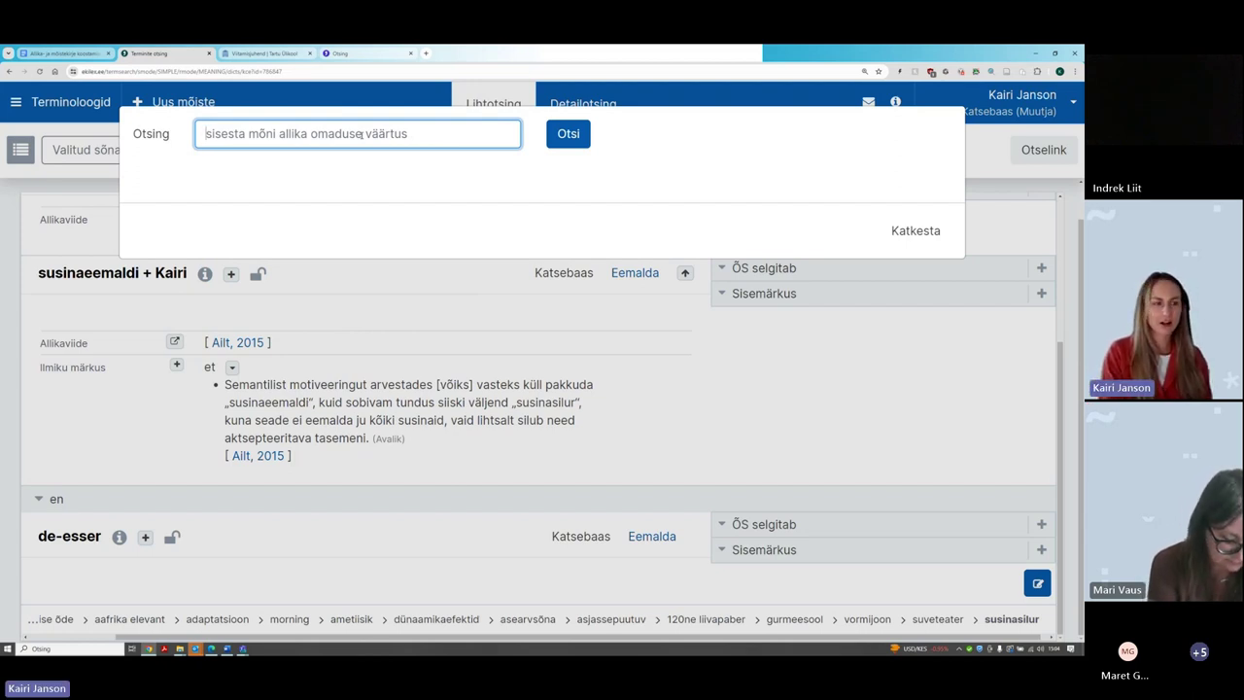
{"action": "type", "text": "Tignor, 2022"}
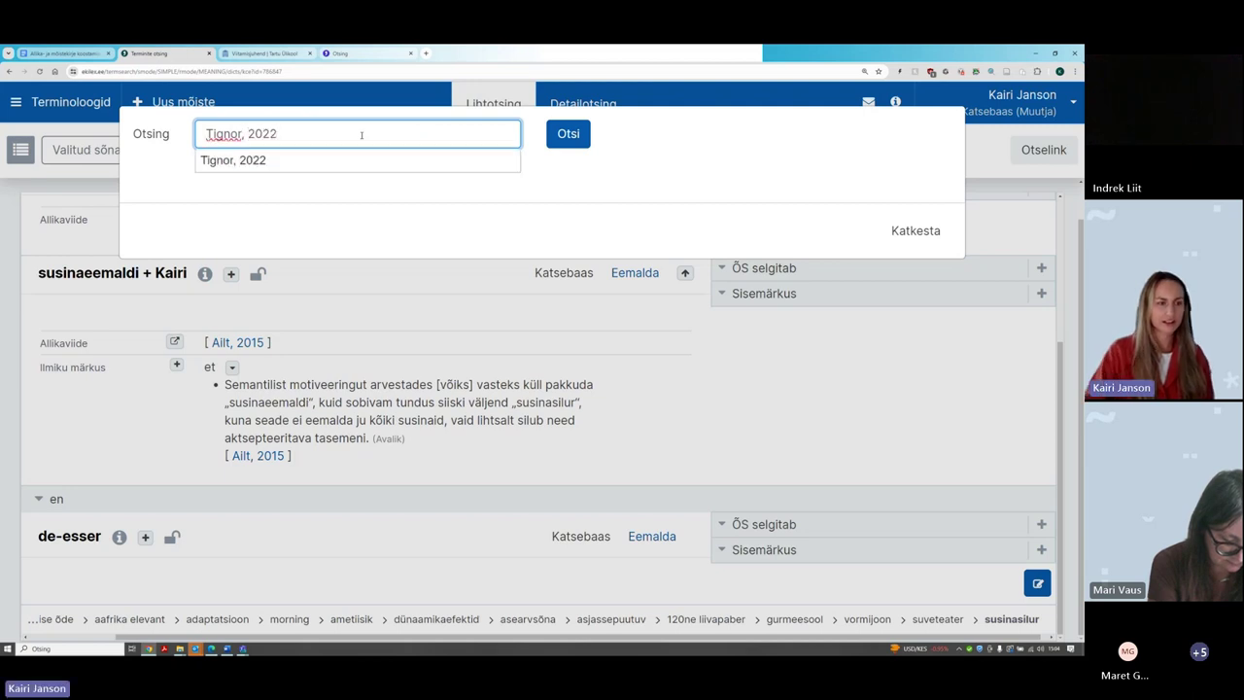
{"action": "left_click", "coordinate": [347, 161]}
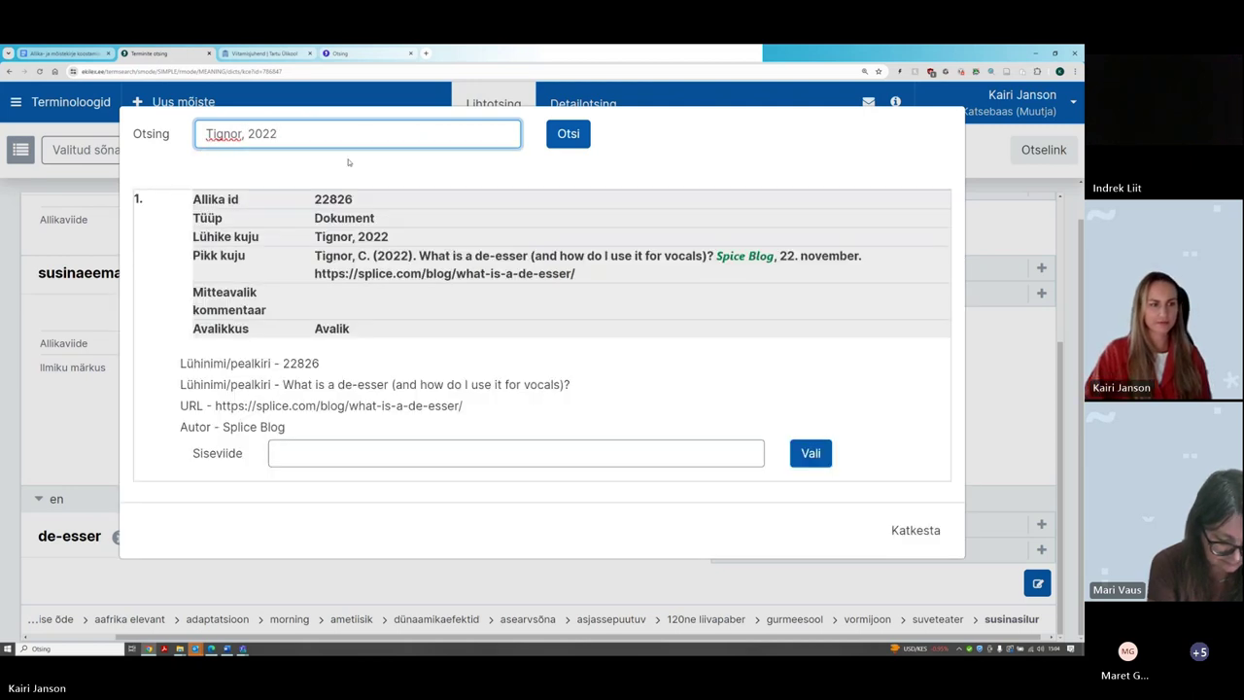
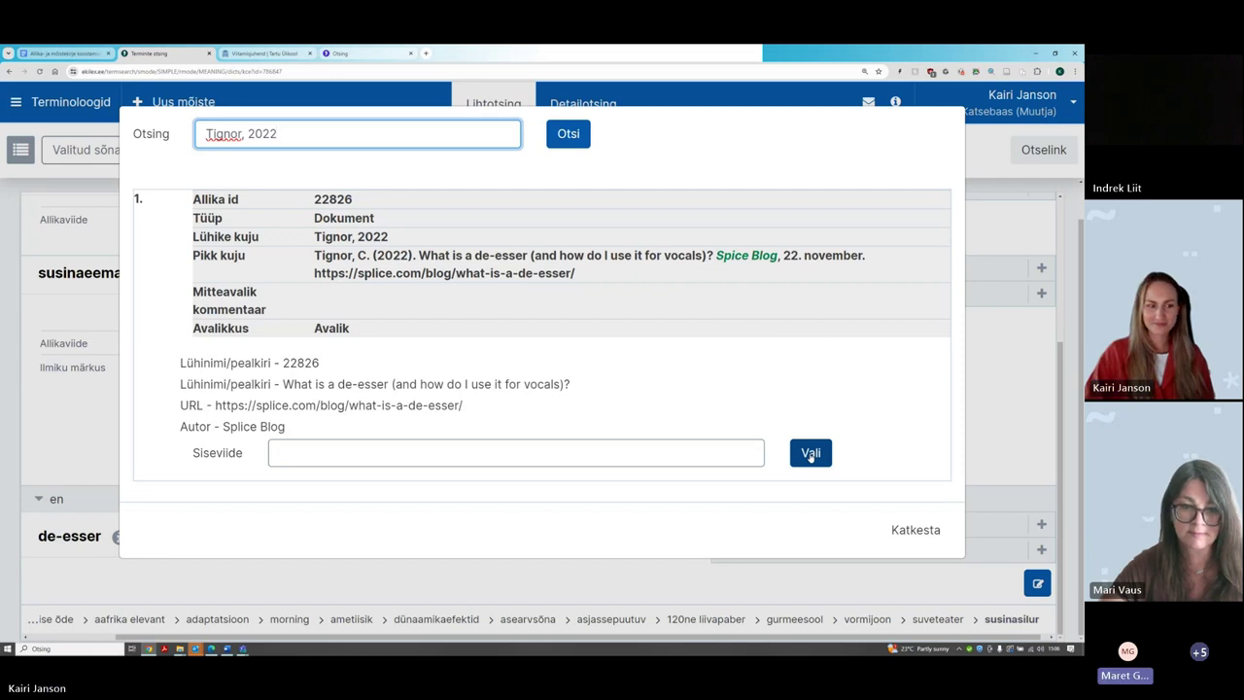
Pick Tignor, 2022 in the source search as the Allikaviide of de-esser
{"action": "left_click", "coordinate": [810, 454]}
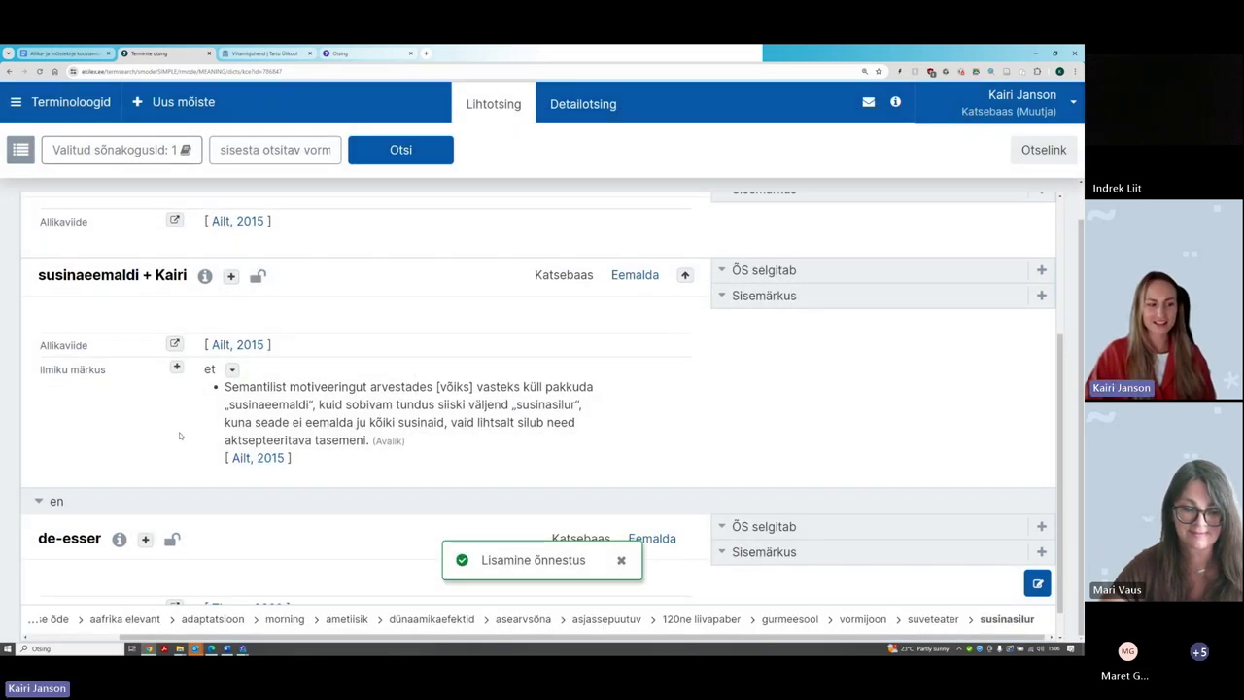
{"action": "mouse_move", "coordinate": [74, 506]}
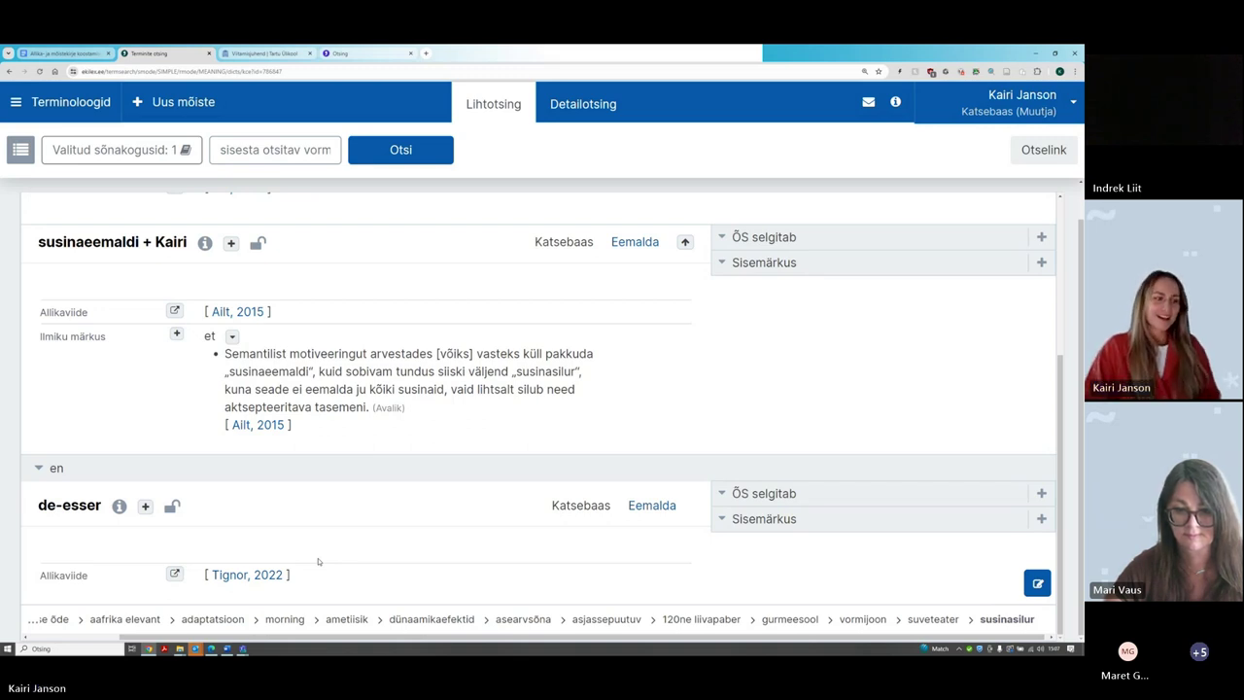
{"action": "scroll", "coordinate": [320, 559], "scroll_direction": "up", "scroll_amount": 3}
{"action": "scroll", "coordinate": [347, 544], "scroll_direction": "down", "scroll_amount": 3}
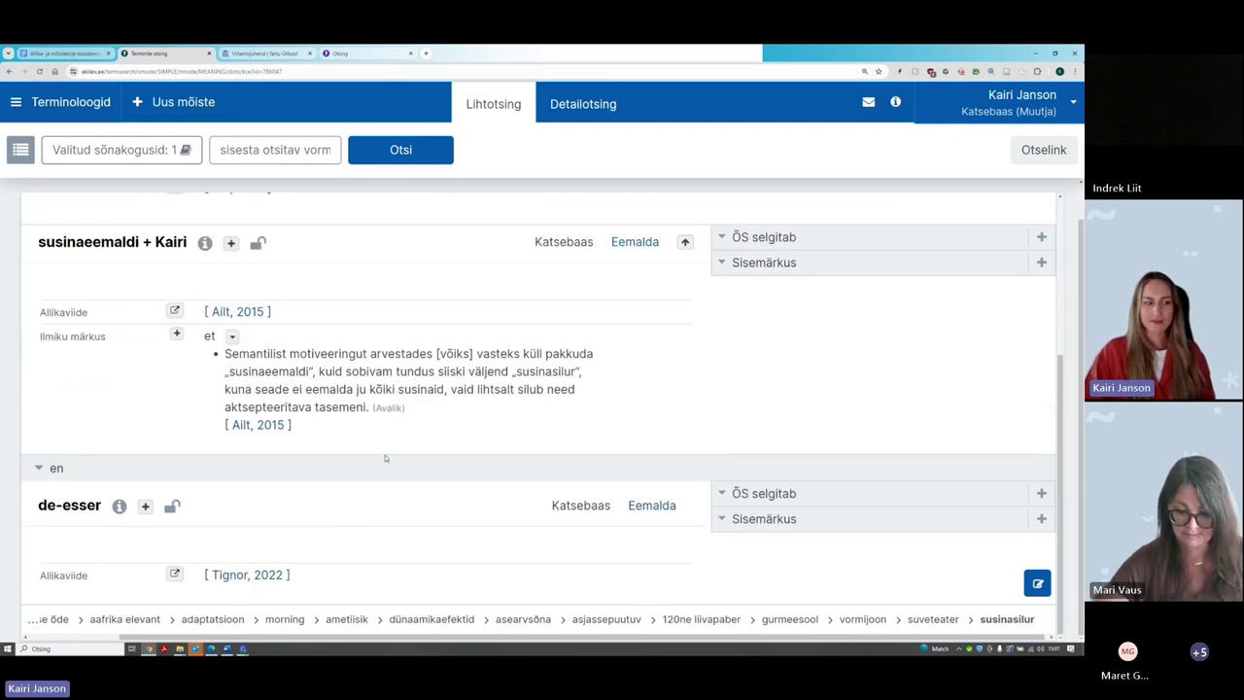
{"action": "scroll", "coordinate": [225, 318], "scroll_direction": "up", "scroll_amount": 3}
{"action": "scroll", "coordinate": [76, 378], "scroll_direction": "down", "scroll_amount": 3}
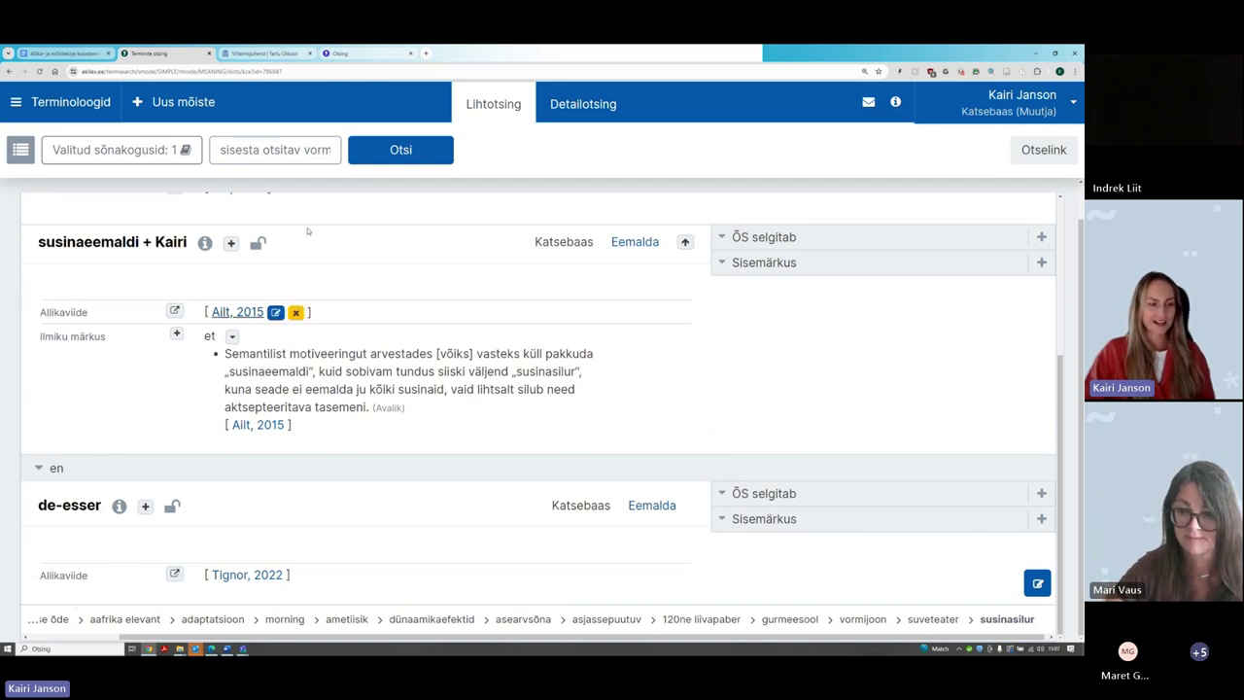
{"action": "scroll", "coordinate": [331, 301], "scroll_direction": "up", "scroll_amount": 2}
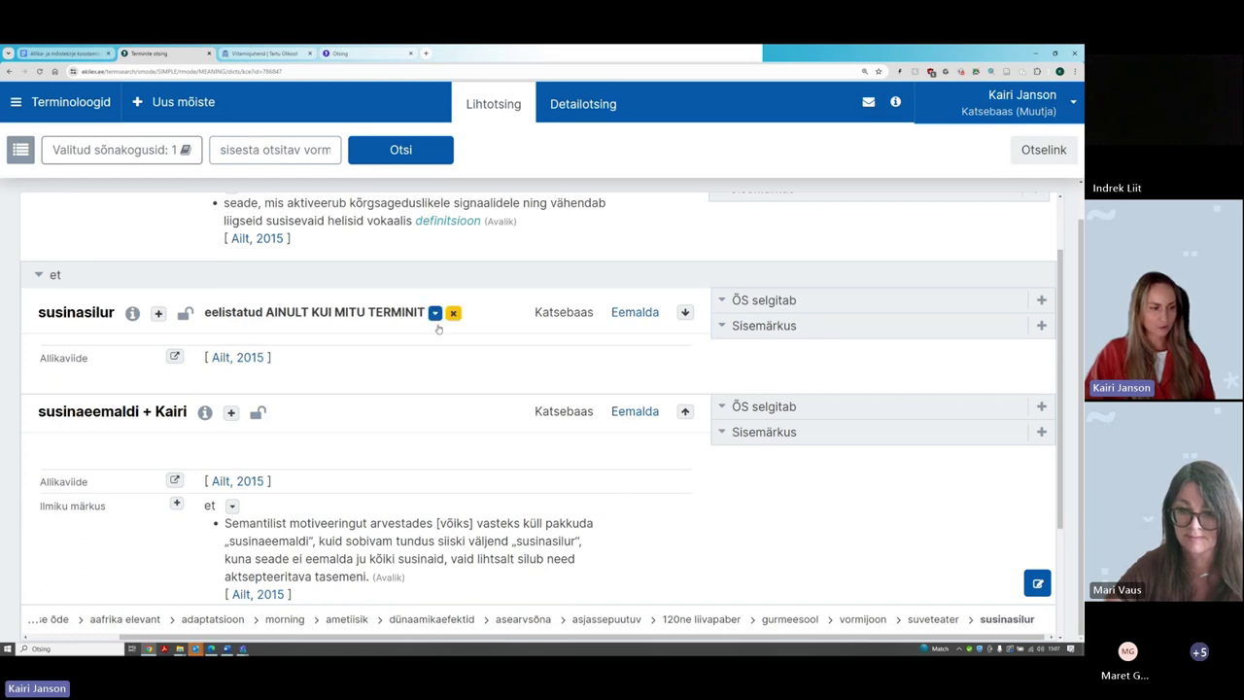
{"action": "scroll", "coordinate": [438, 321], "scroll_direction": "down", "scroll_amount": 1}
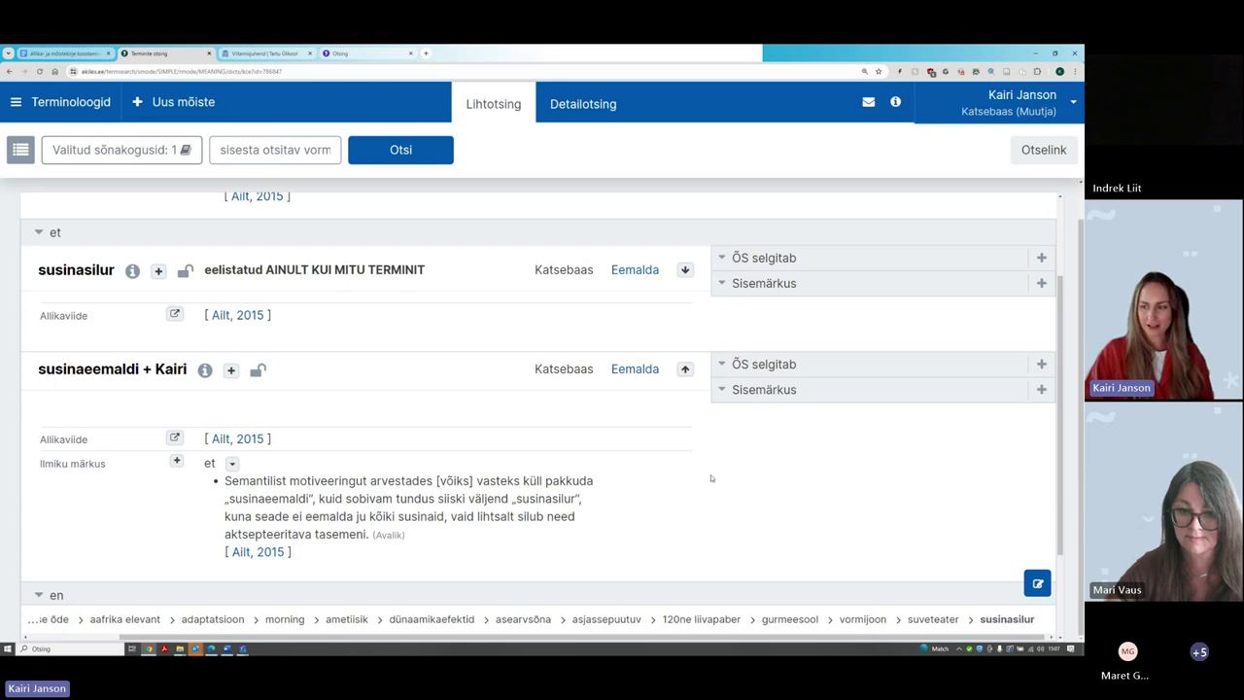
{"action": "scroll", "coordinate": [700, 462], "scroll_direction": "down", "scroll_amount": 3}
{"action": "scroll", "coordinate": [682, 477], "scroll_direction": "up", "scroll_amount": 6}
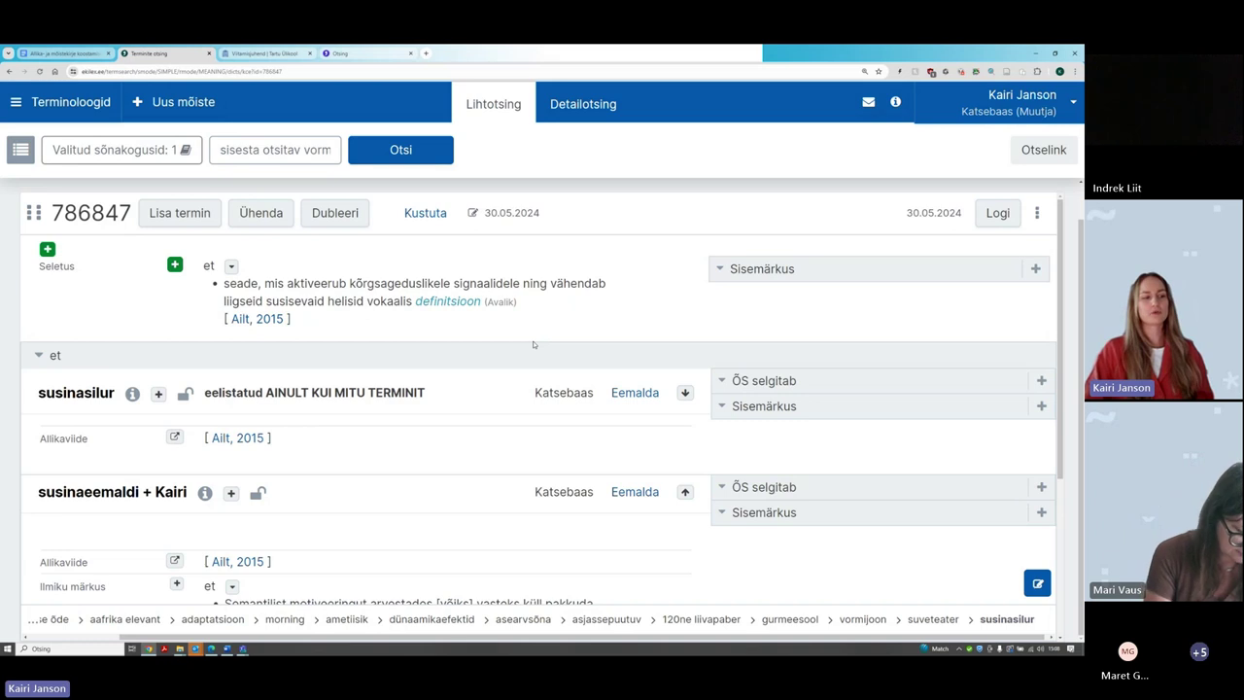
{"action": "left_click_drag", "start_coordinate": [38, 395], "coordinate": [114, 403]}
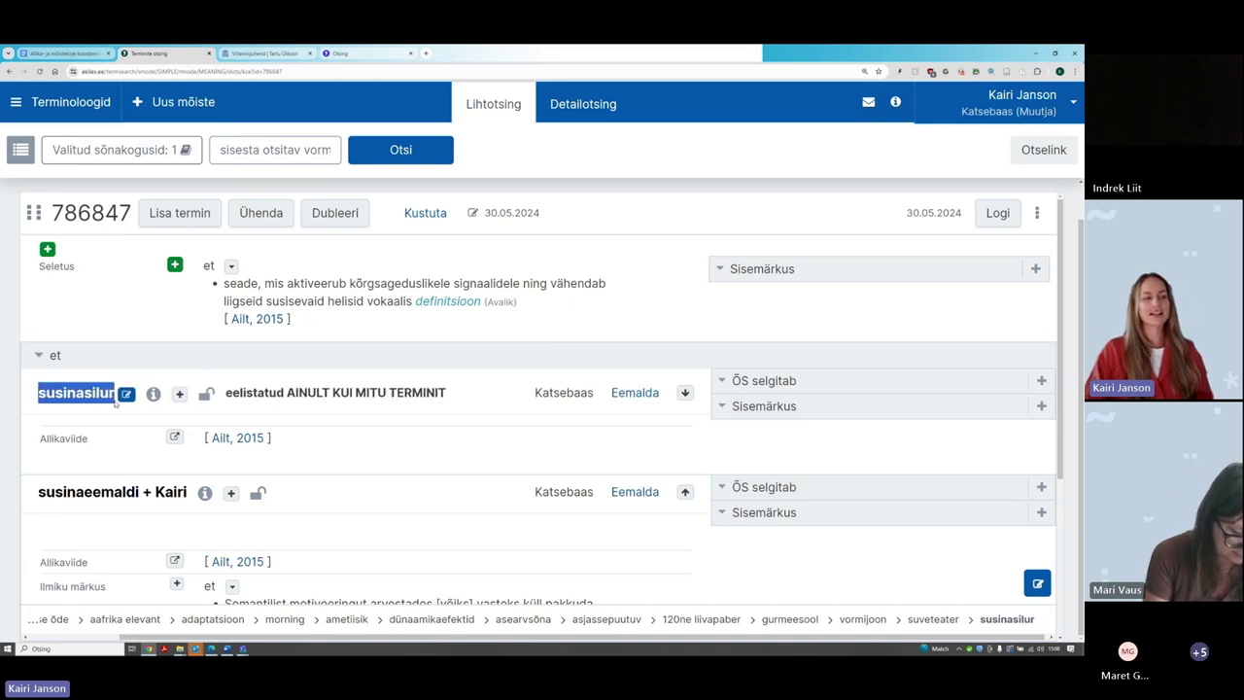
{"action": "left_click_drag", "start_coordinate": [45, 493], "coordinate": [157, 506]}
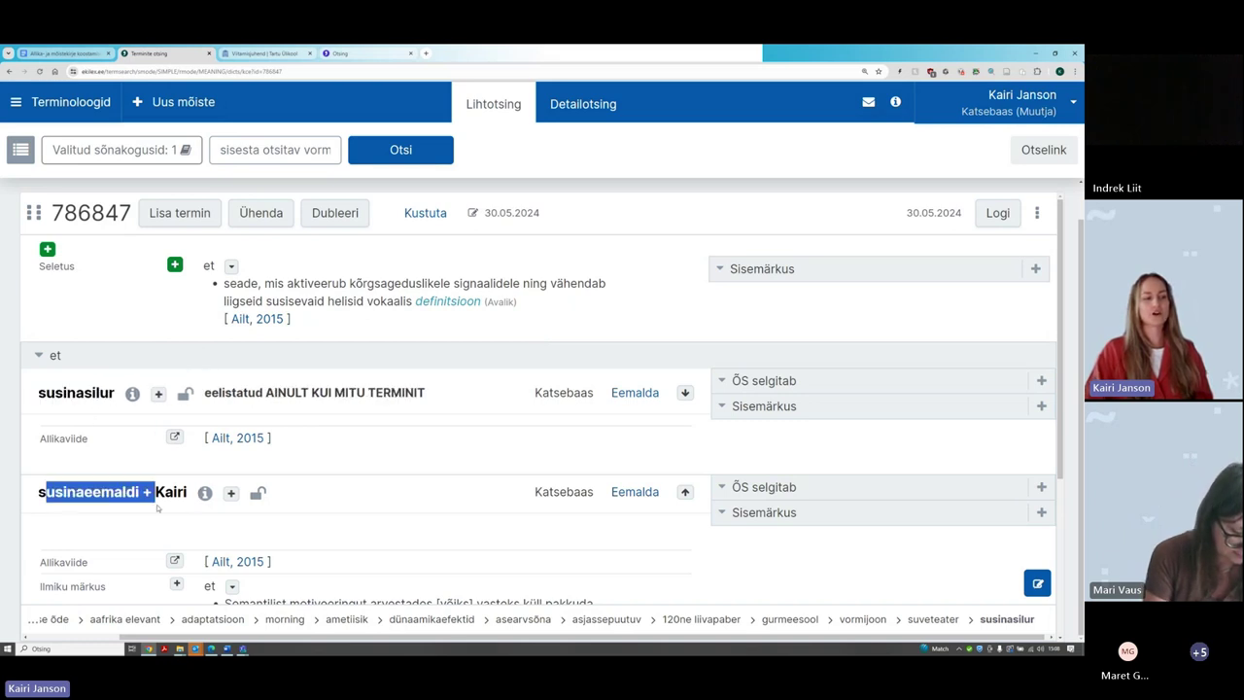
{"action": "left_click", "coordinate": [107, 319]}
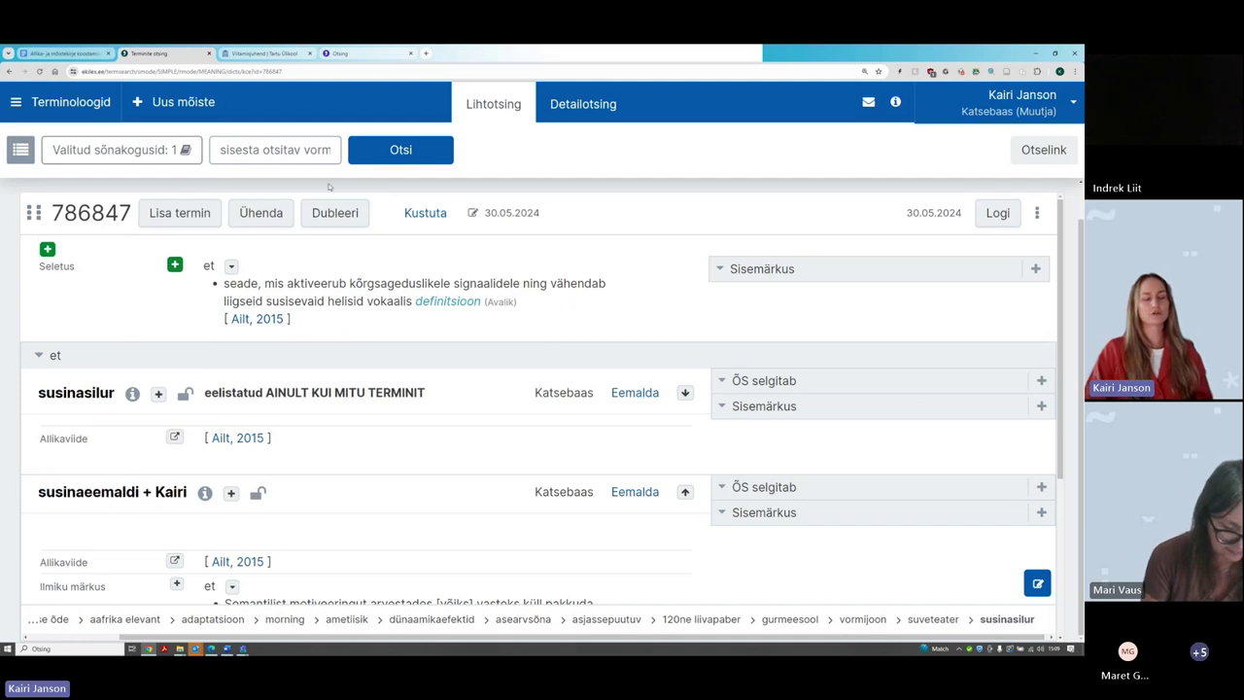
{"action": "mouse_move", "coordinate": [595, 301]}
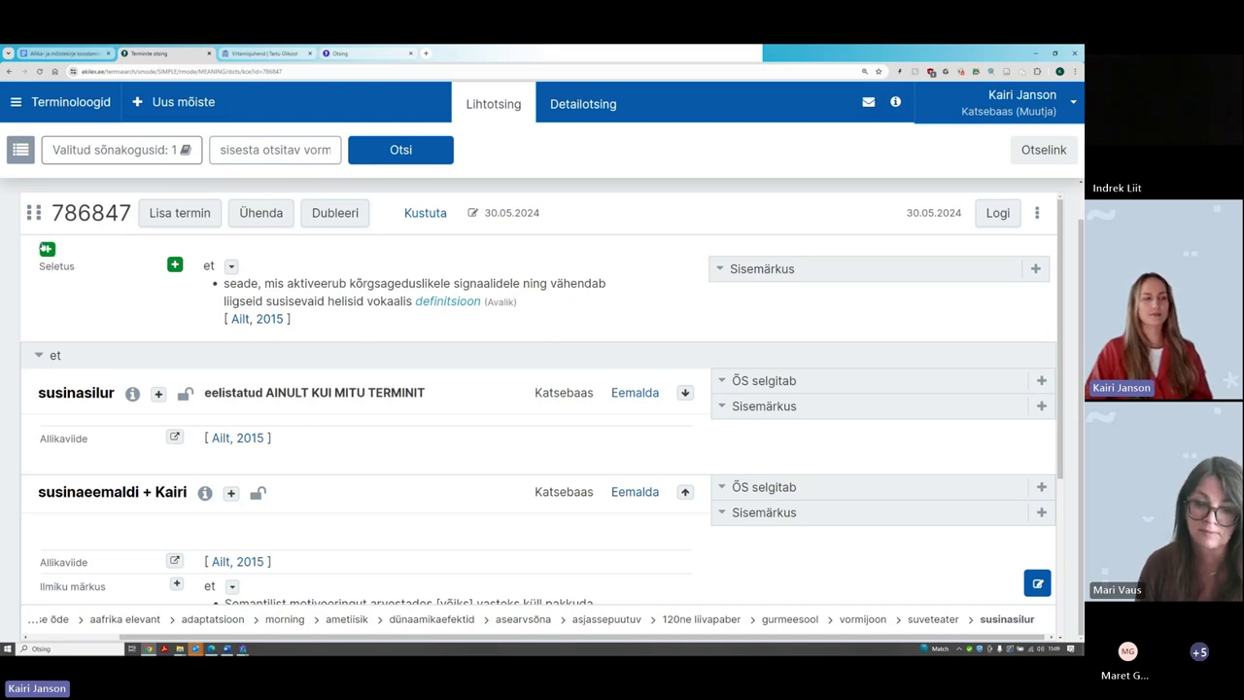
Start a new concept field of type Valdkond
{"action": "left_click", "coordinate": [47, 251]}
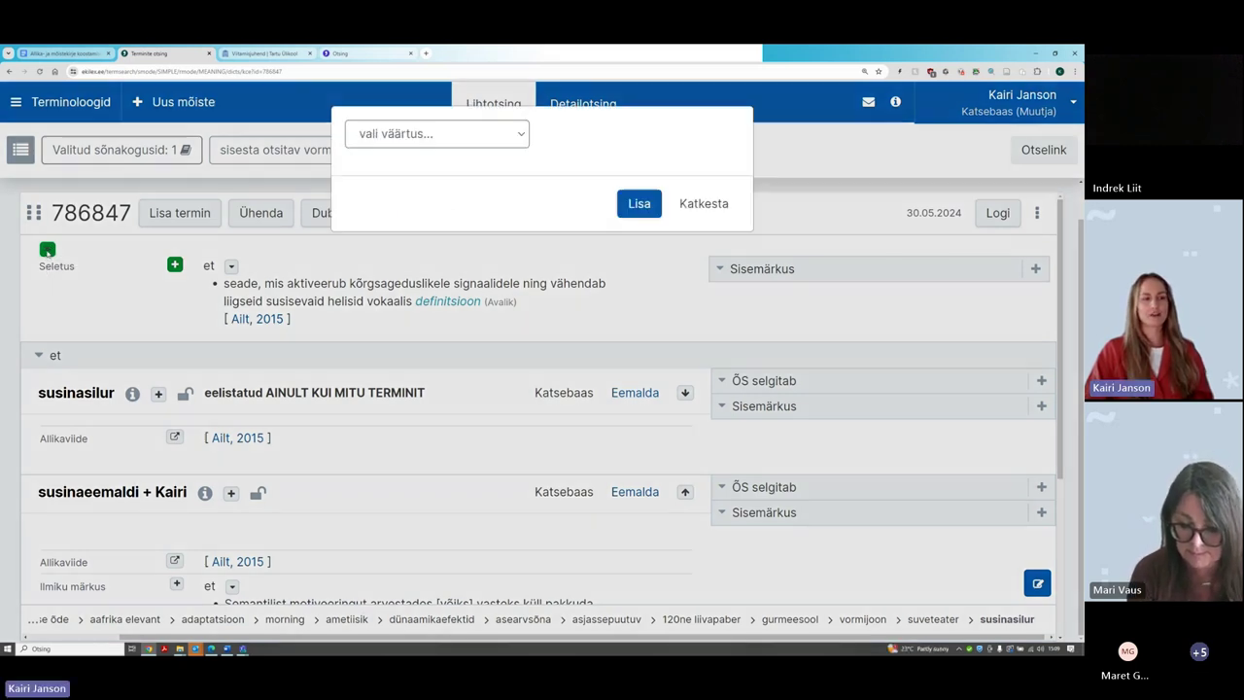
{"action": "left_click", "coordinate": [495, 142]}
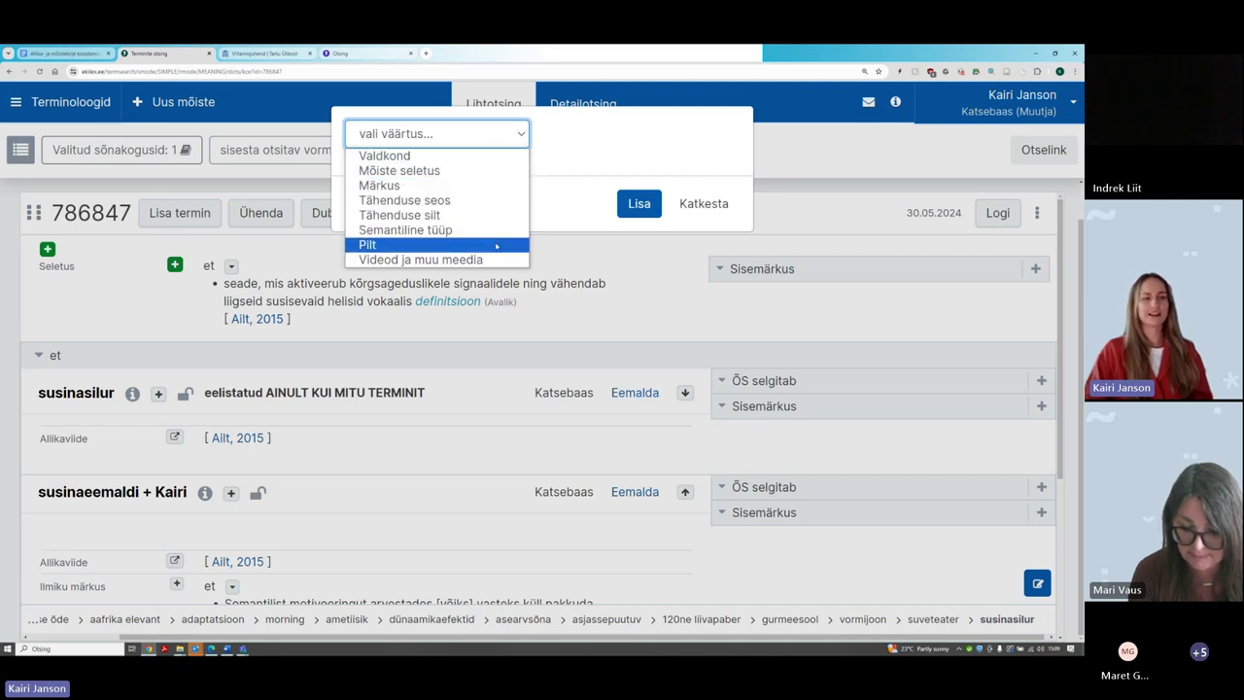
{"action": "left_click", "coordinate": [537, 155]}
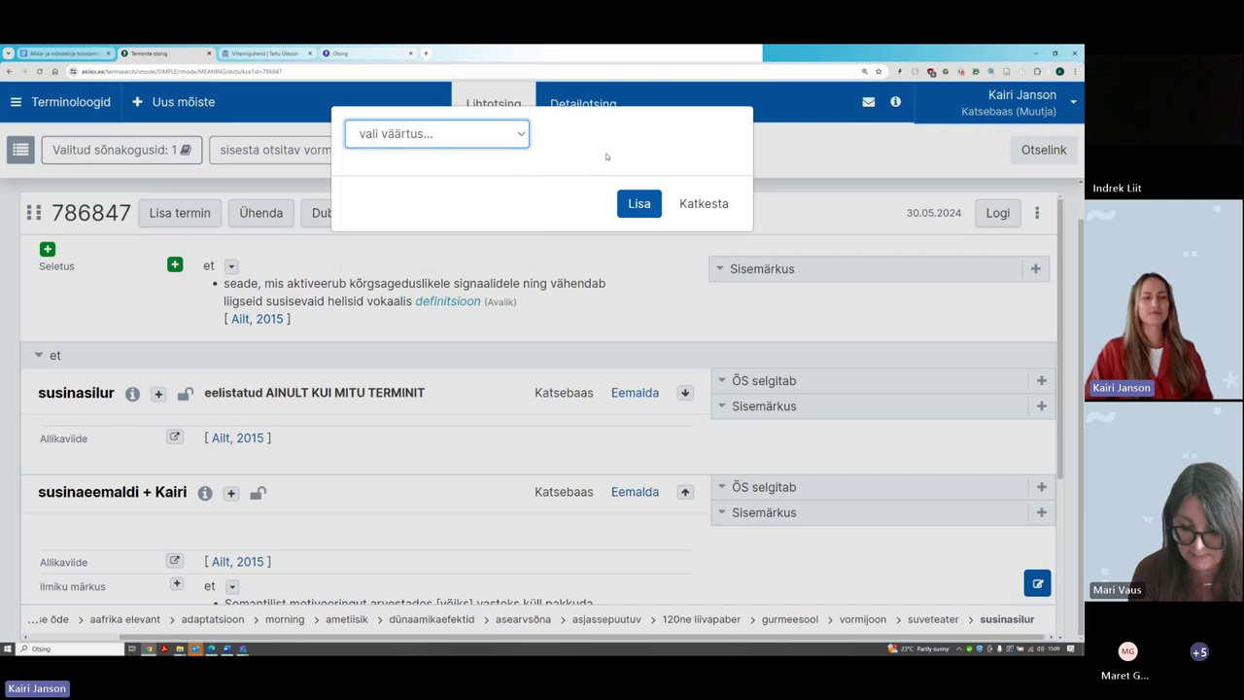
{"action": "left_click", "coordinate": [452, 139]}
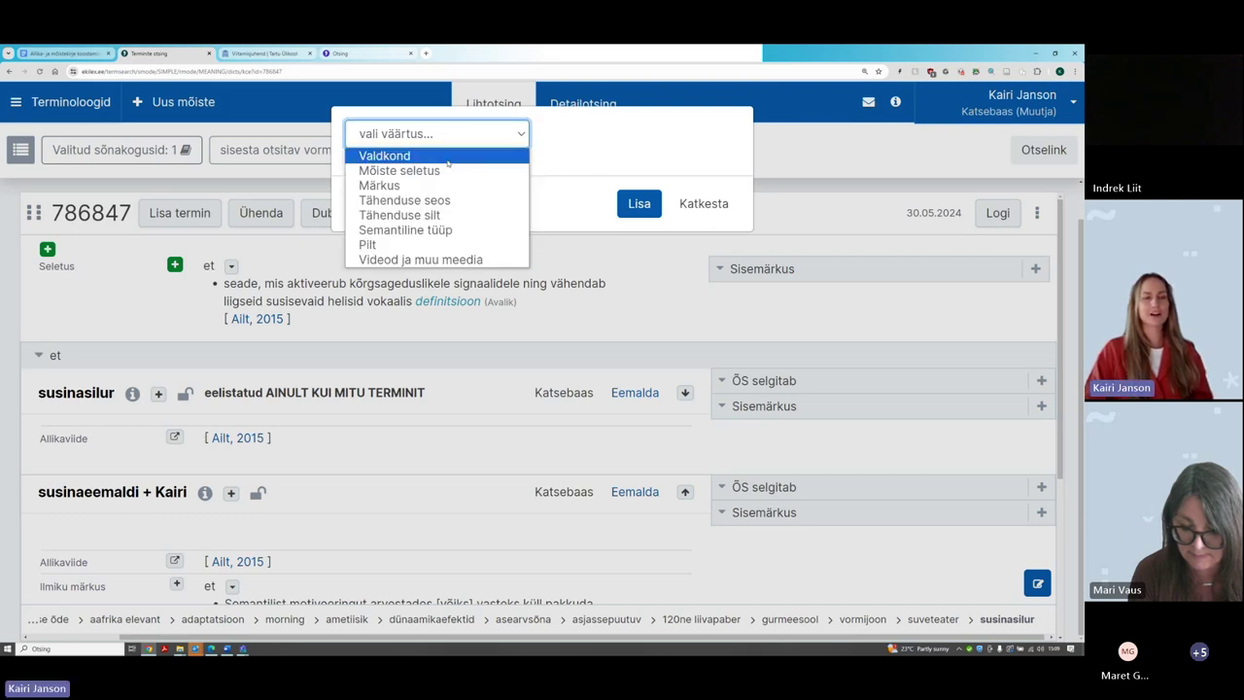
{"action": "left_click", "coordinate": [448, 157]}
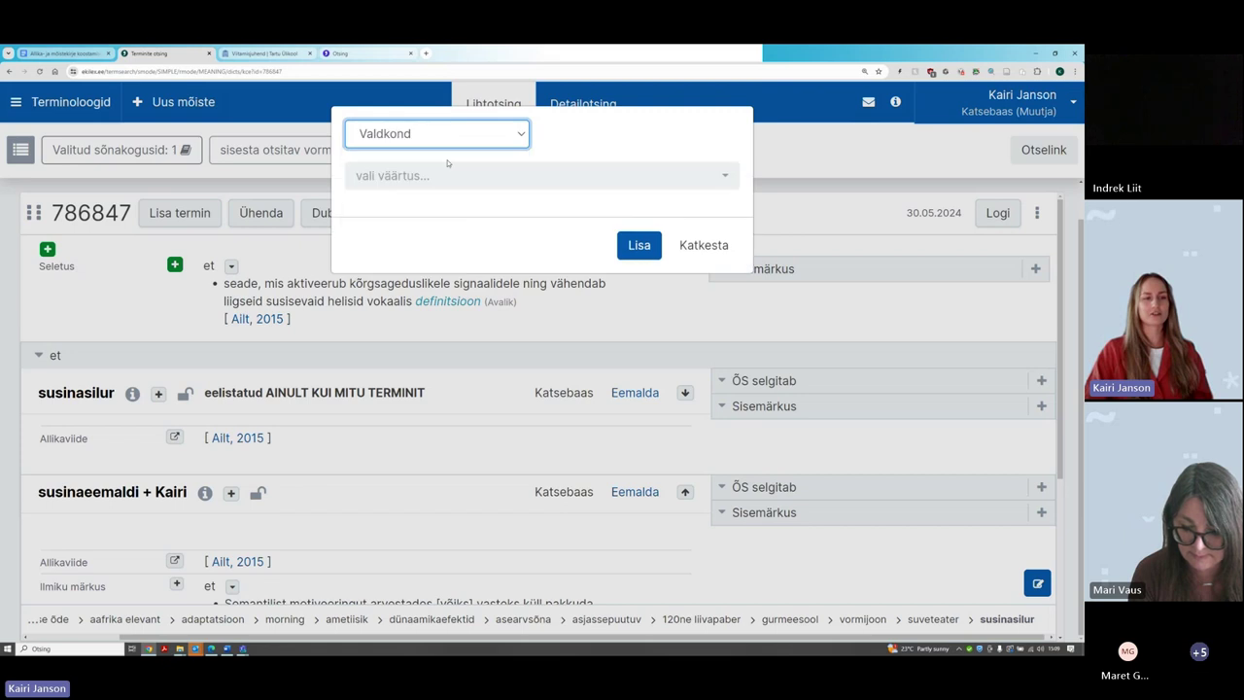
Filter the domain value list with 'audio e' to show INE7 audio equipment
{"action": "left_click", "coordinate": [549, 173]}
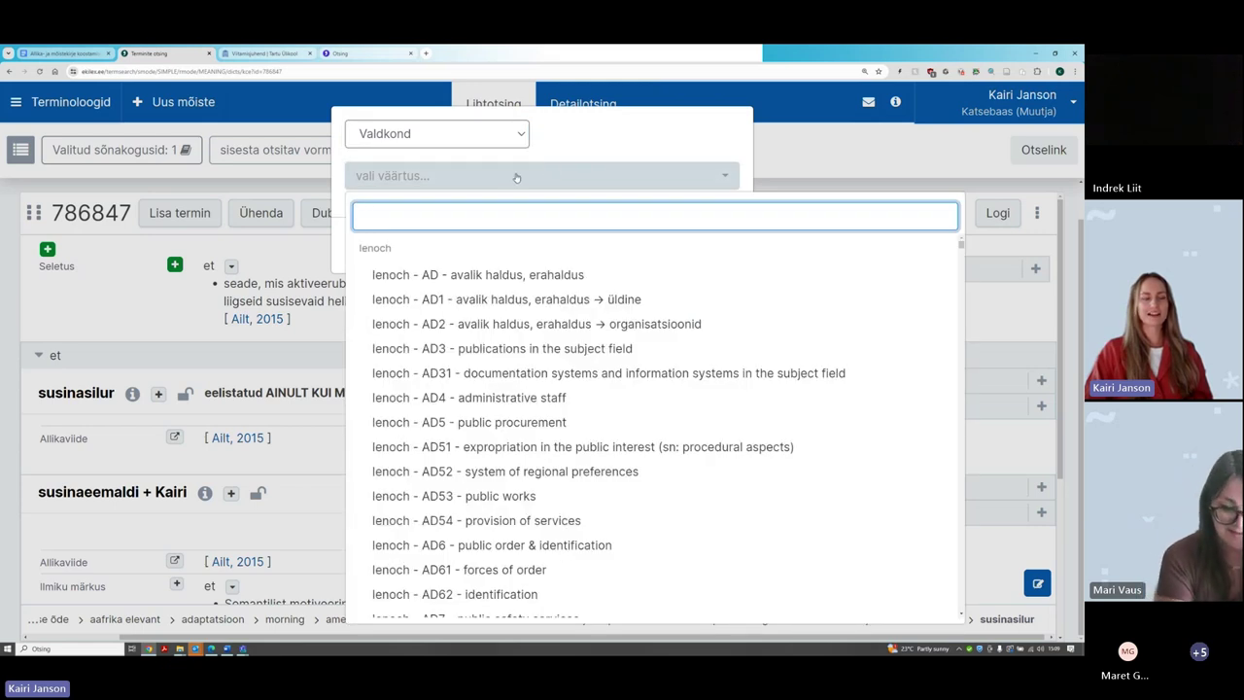
{"action": "left_click", "coordinate": [515, 178]}
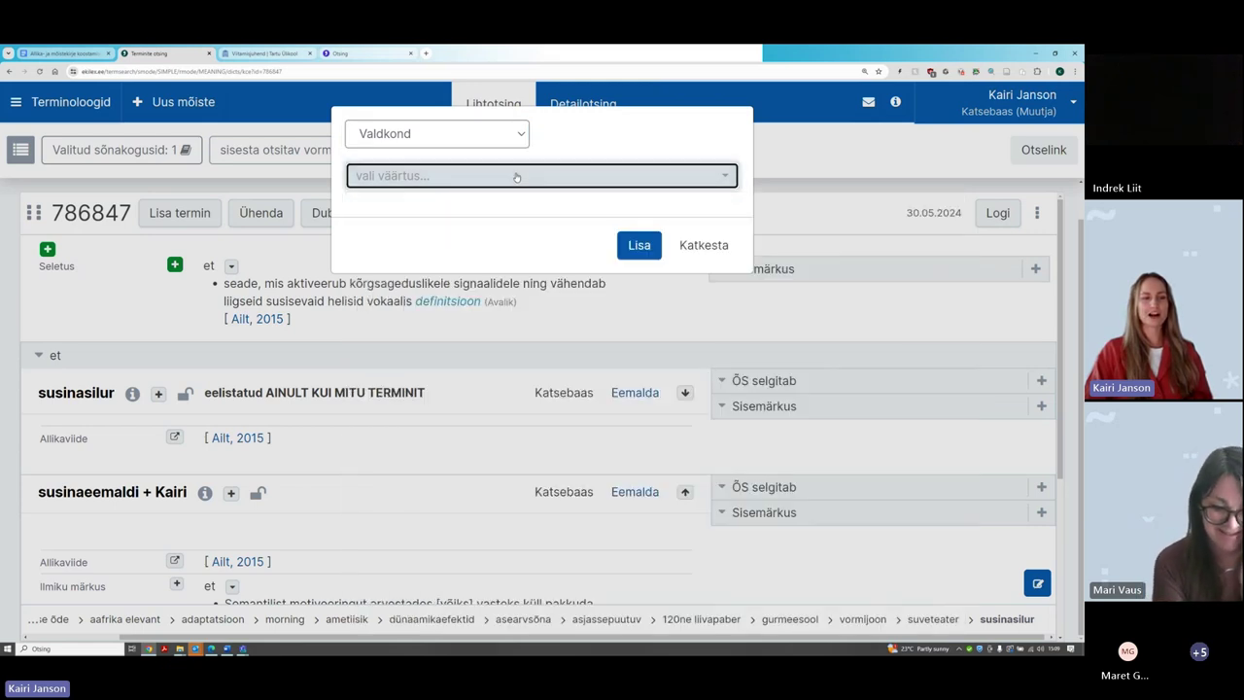
{"action": "left_click", "coordinate": [517, 176]}
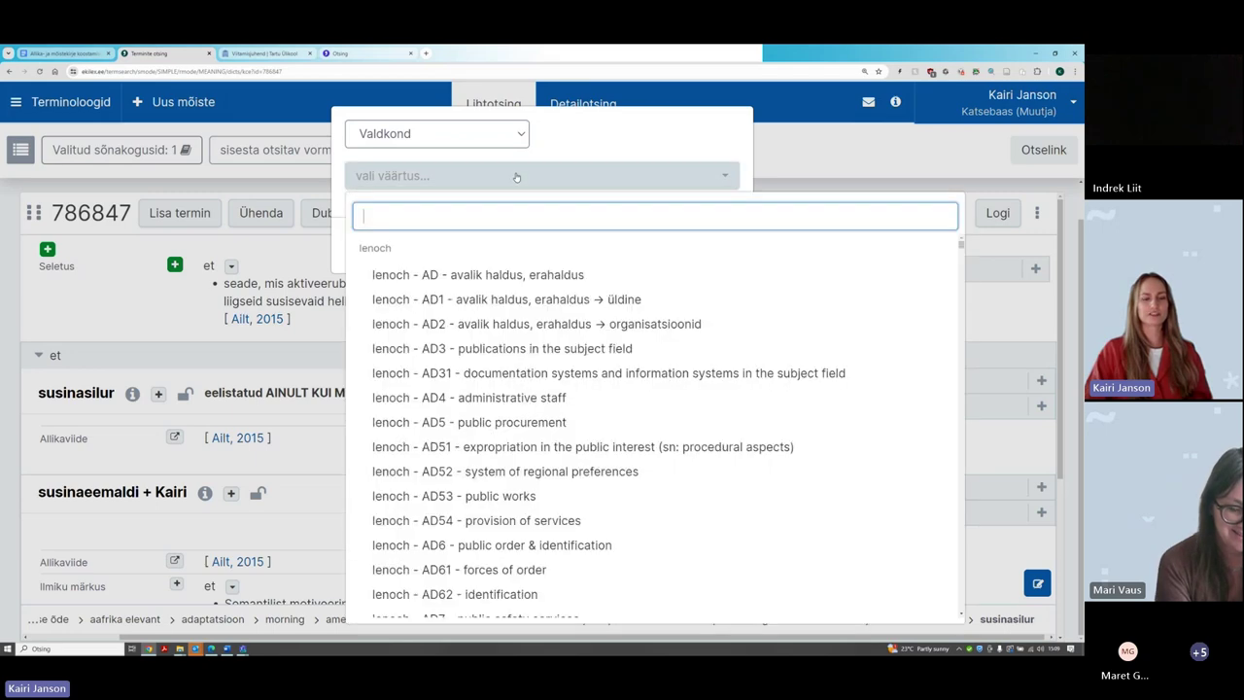
{"action": "scroll", "coordinate": [569, 321], "scroll_direction": "down", "scroll_amount": 5}
{"action": "scroll", "coordinate": [568, 327], "scroll_direction": "up", "scroll_amount": 5}
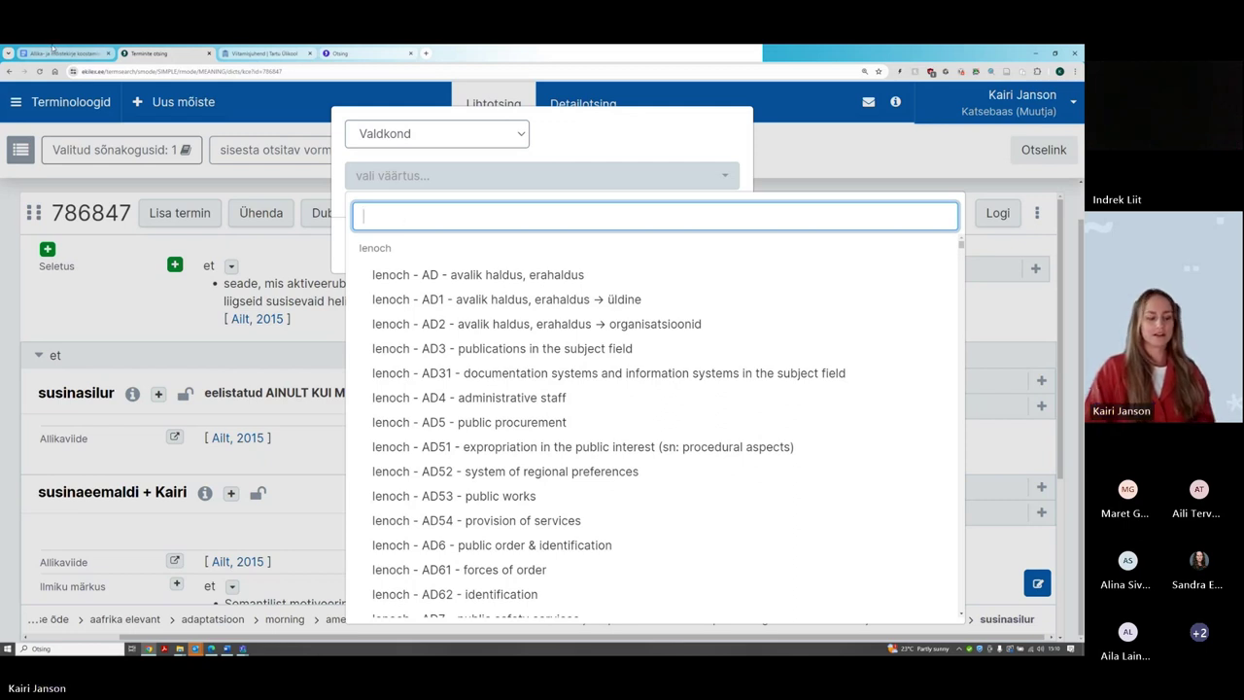
{"action": "type", "text": "audio e"}
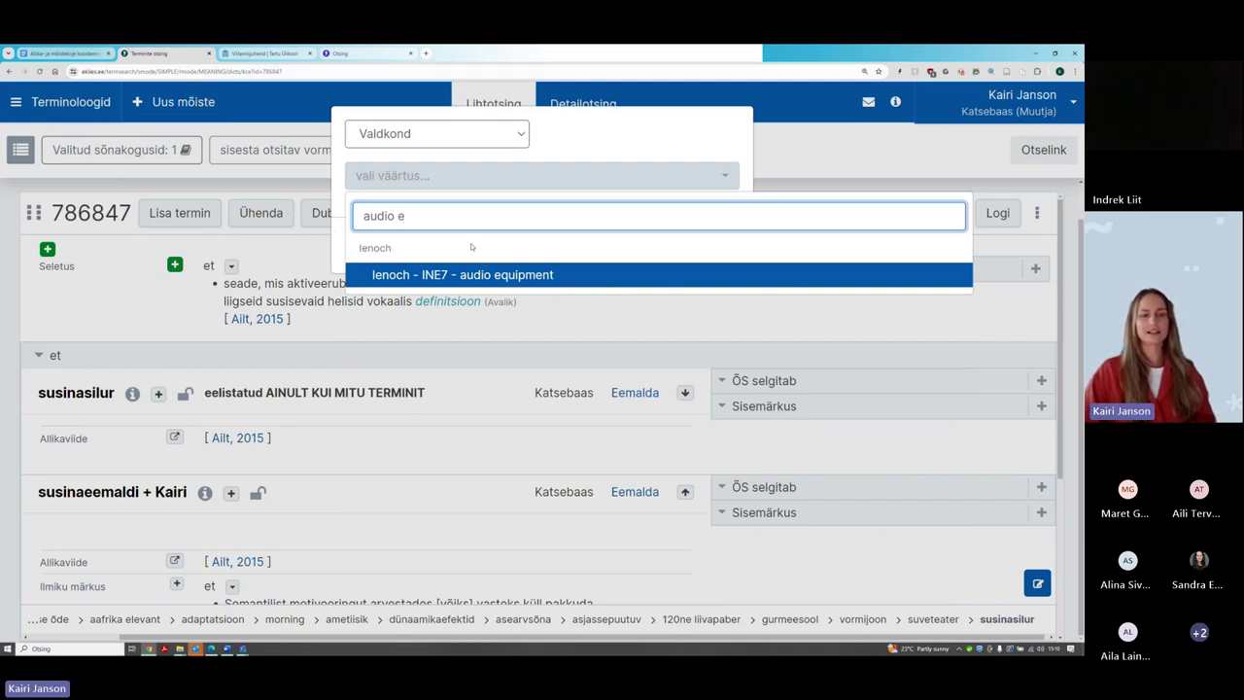
{"action": "left_click", "coordinate": [77, 49]}
Scroll the source document to item 14 to confirm the domain is audio equipment
{"action": "scroll", "coordinate": [398, 536], "scroll_direction": "down", "scroll_amount": 5}
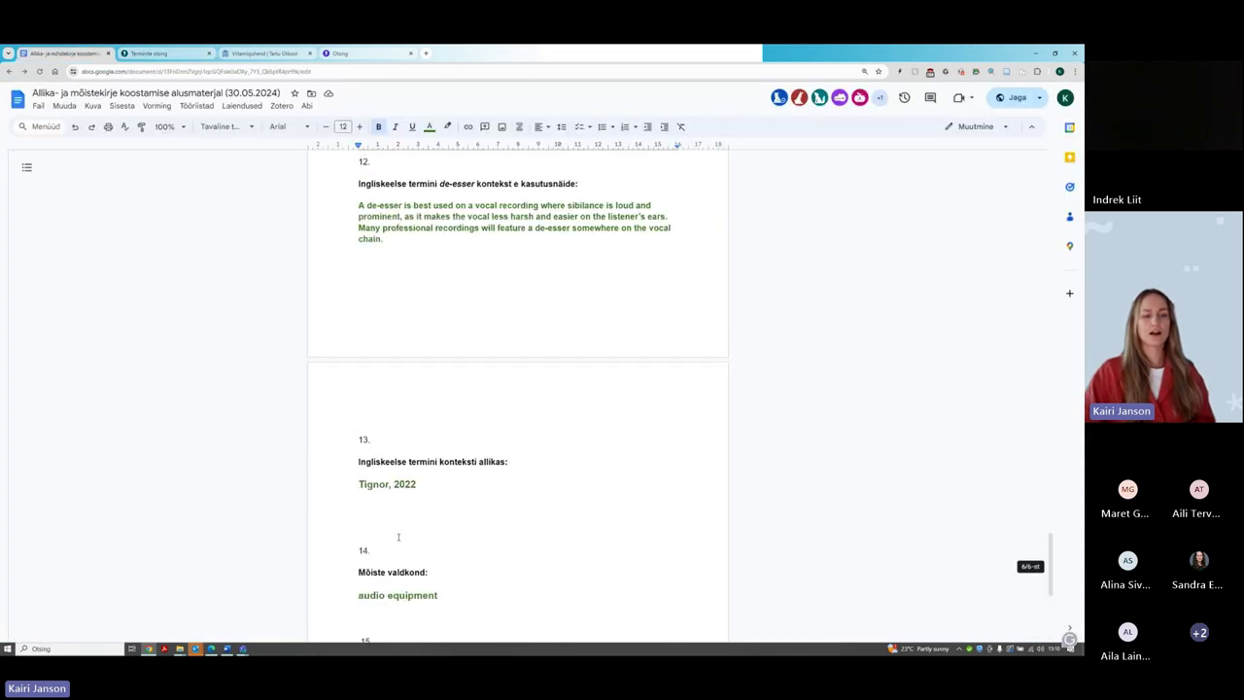
{"action": "scroll", "coordinate": [384, 530], "scroll_direction": "down", "scroll_amount": 3}
{"action": "scroll", "coordinate": [359, 486], "scroll_direction": "down", "scroll_amount": 3}
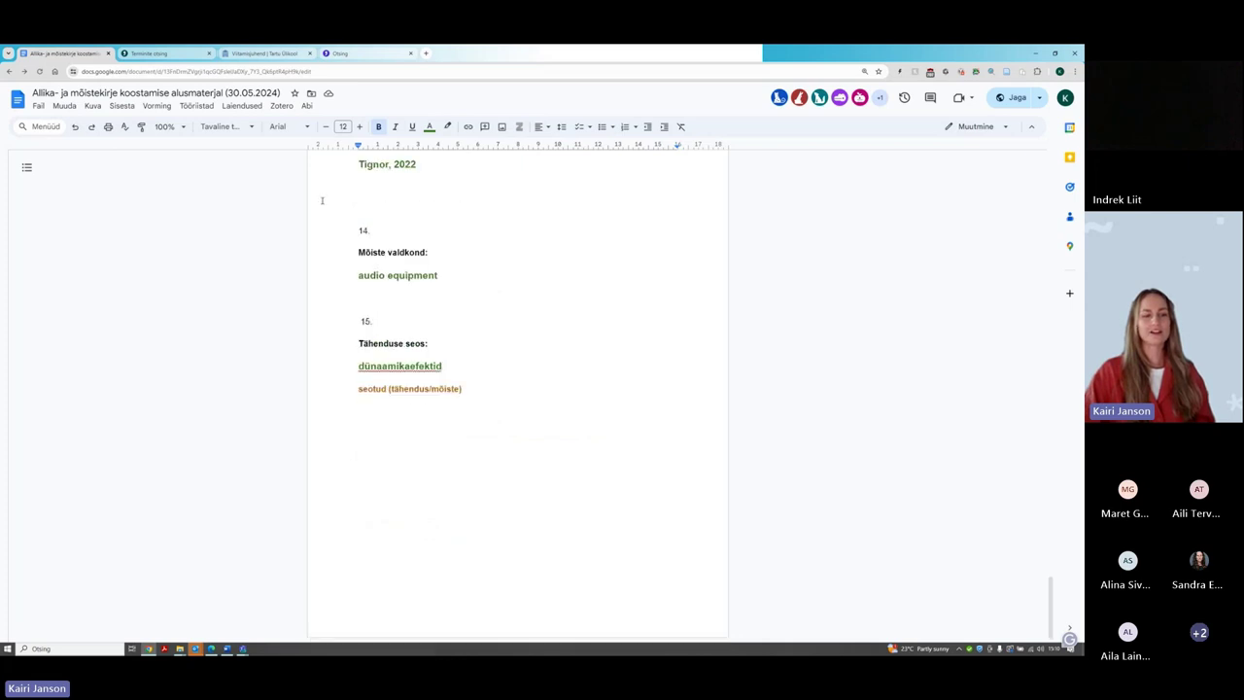
{"action": "left_click", "coordinate": [156, 53]}
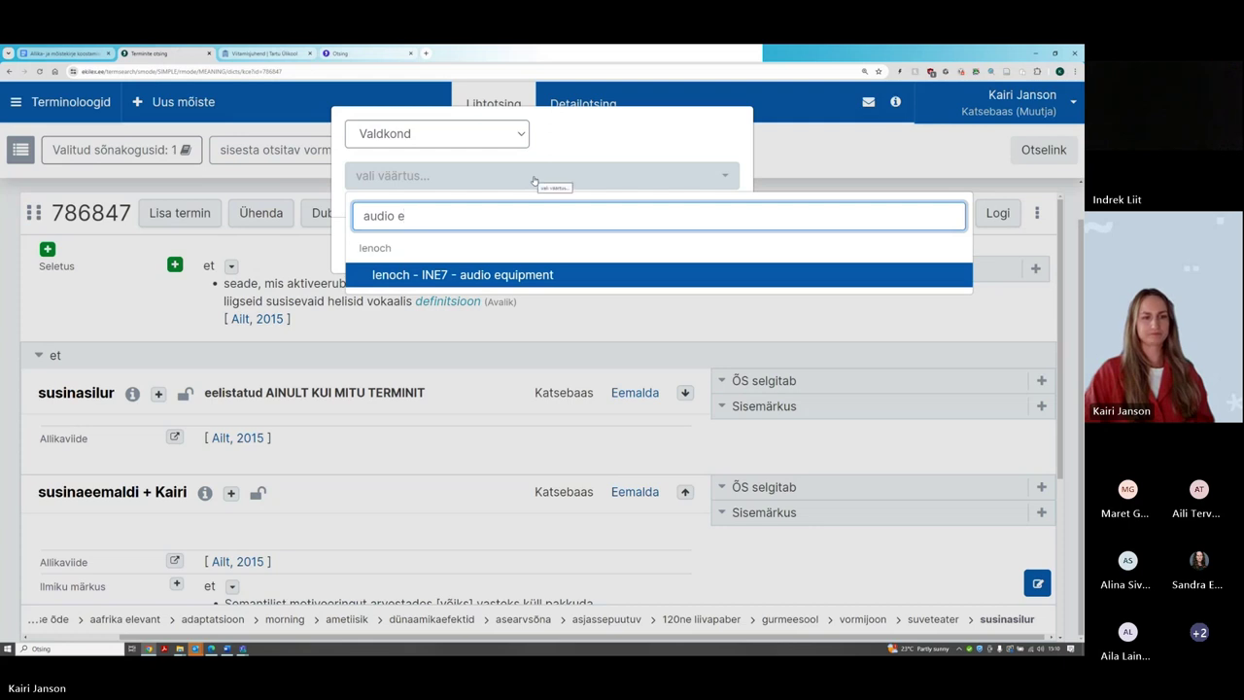
Select INE7 - audio equipment and add it as the domain of concept 786847
{"action": "left_click", "coordinate": [492, 275]}
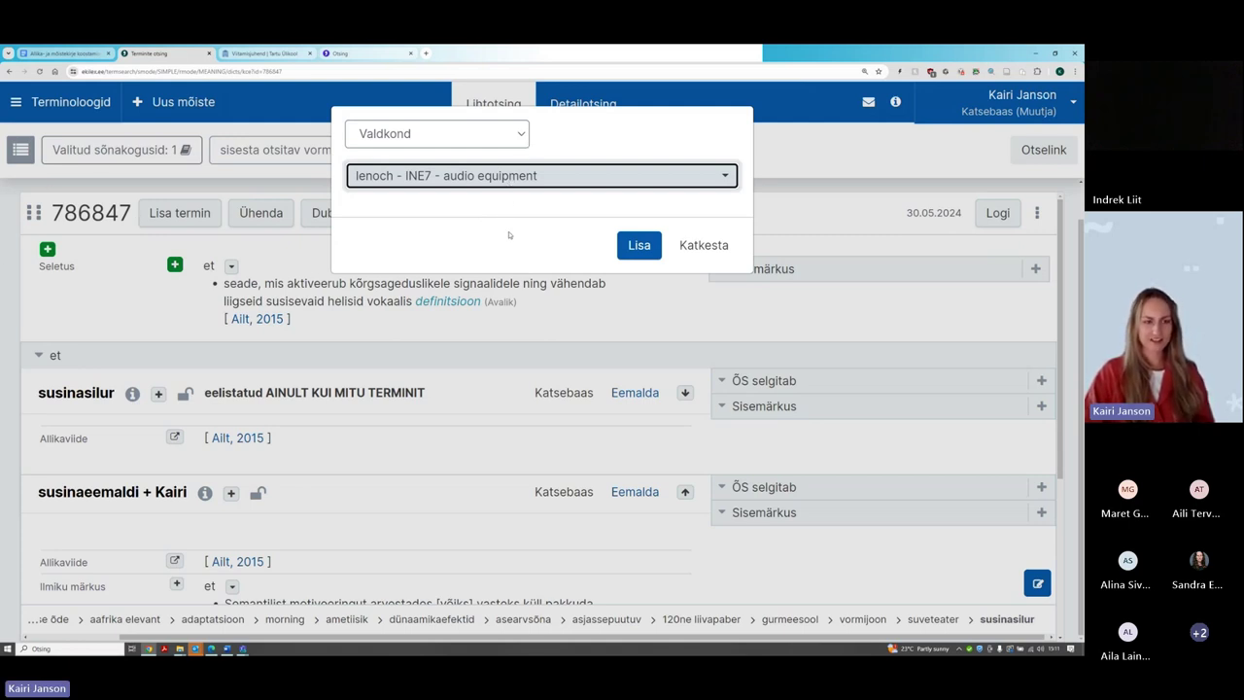
{"action": "left_click", "coordinate": [523, 204]}
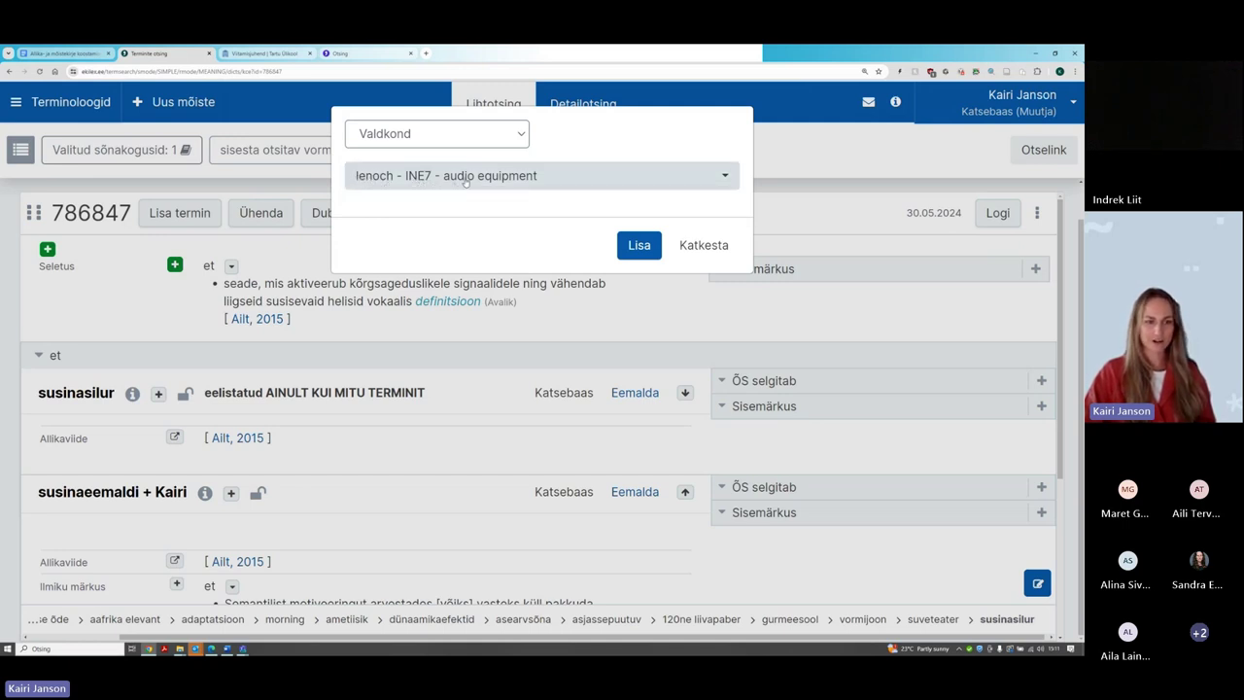
{"action": "left_click", "coordinate": [640, 247]}
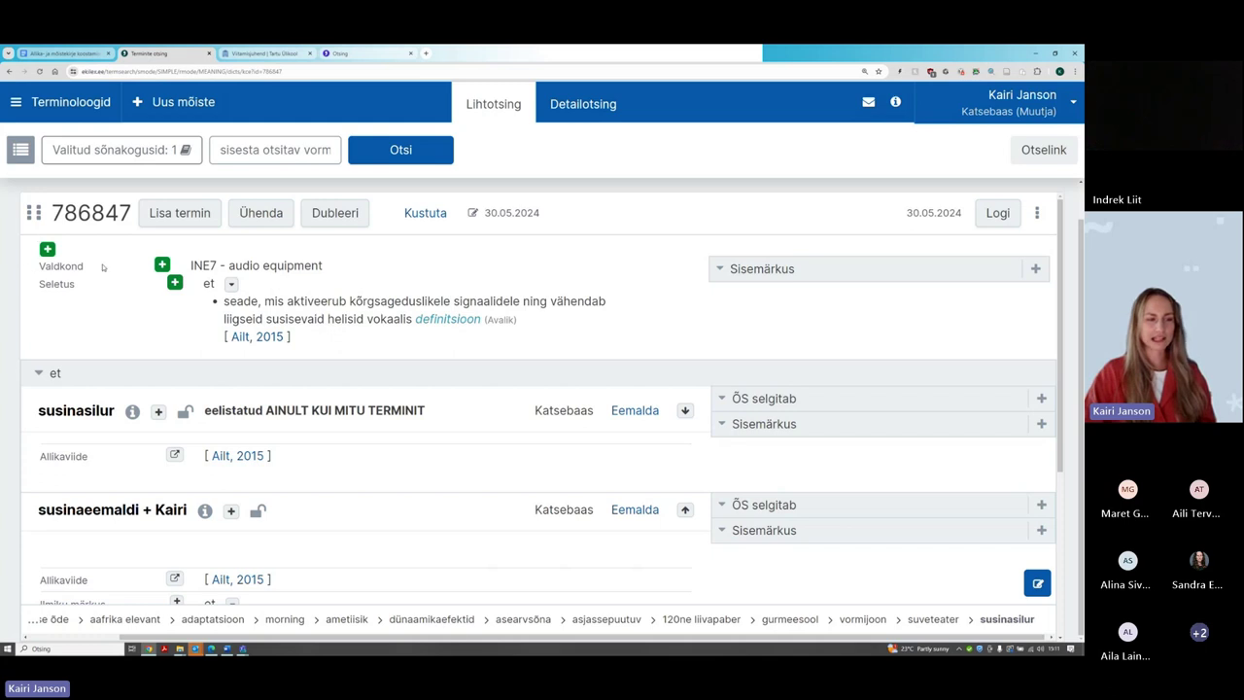
{"action": "mouse_move", "coordinate": [331, 268]}
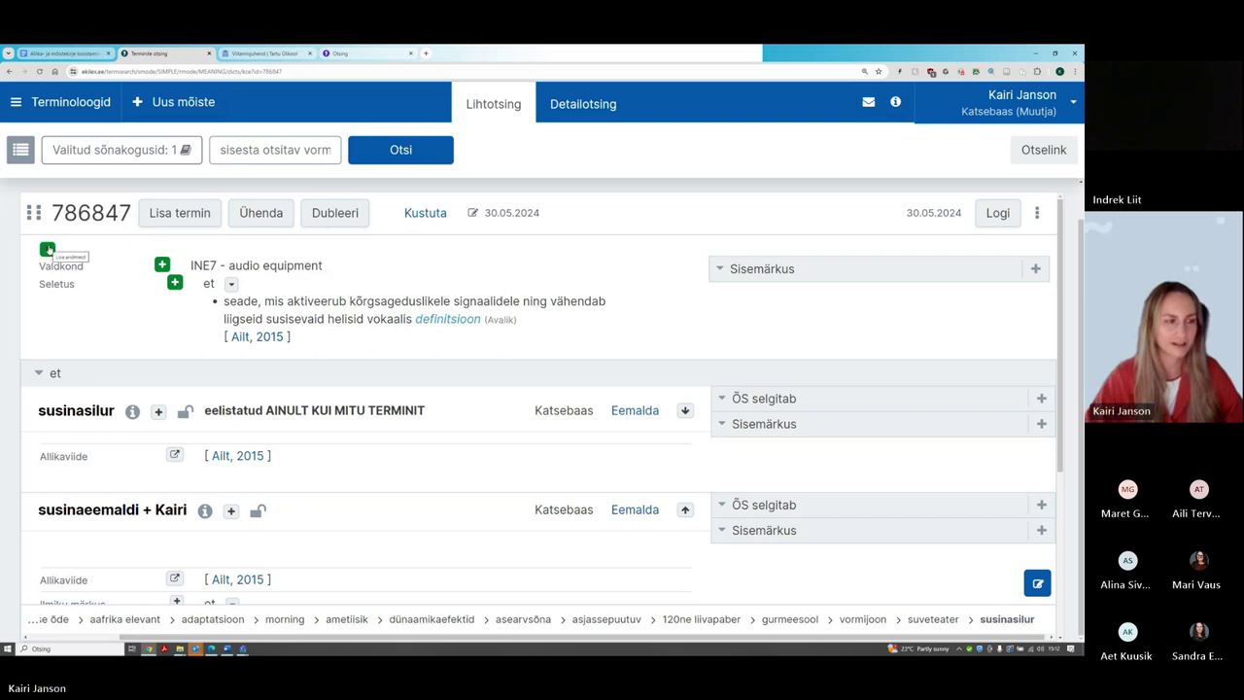
Start a Tähenduse seos field and enter dünaamikaefektid as the search term
{"action": "left_click", "coordinate": [47, 250]}
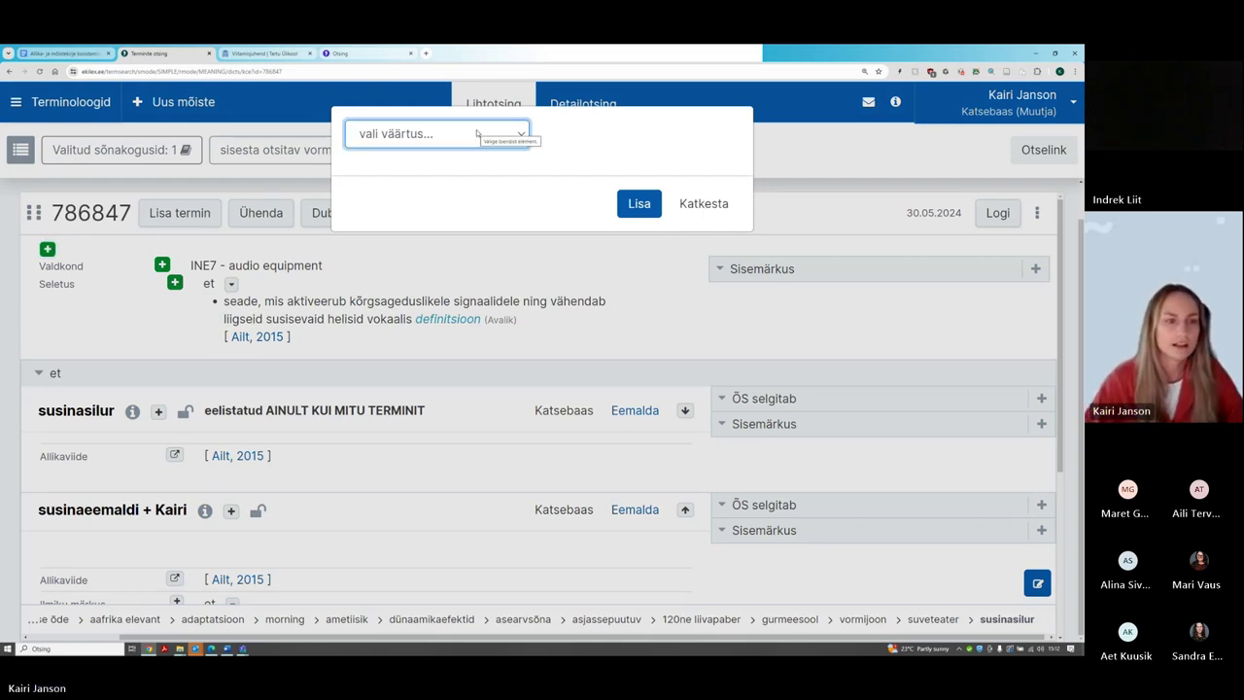
{"action": "left_click", "coordinate": [477, 133]}
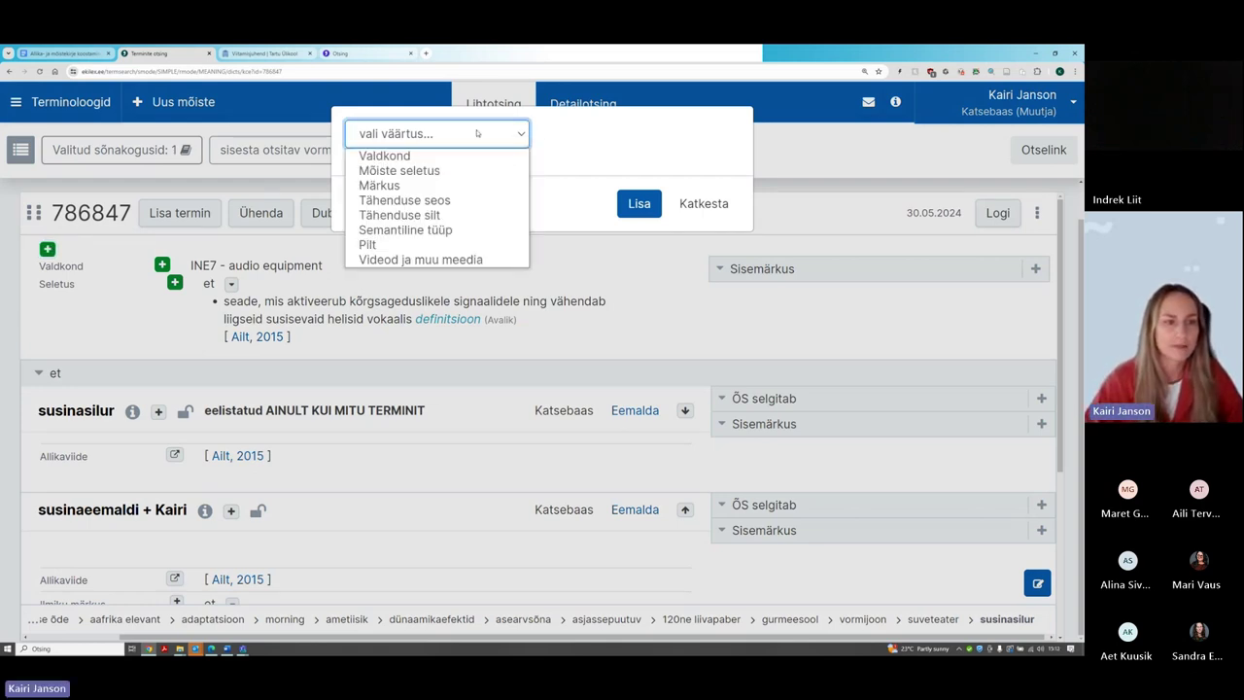
{"action": "left_click", "coordinate": [453, 200]}
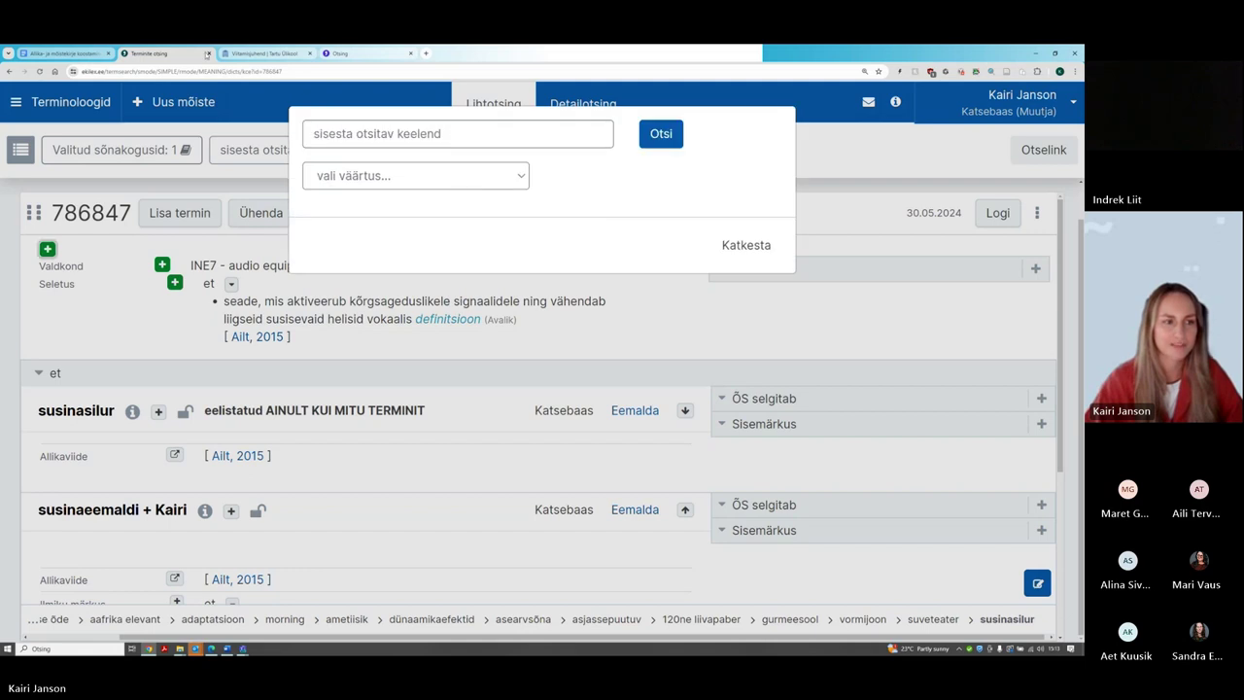
{"action": "left_click", "coordinate": [348, 133]}
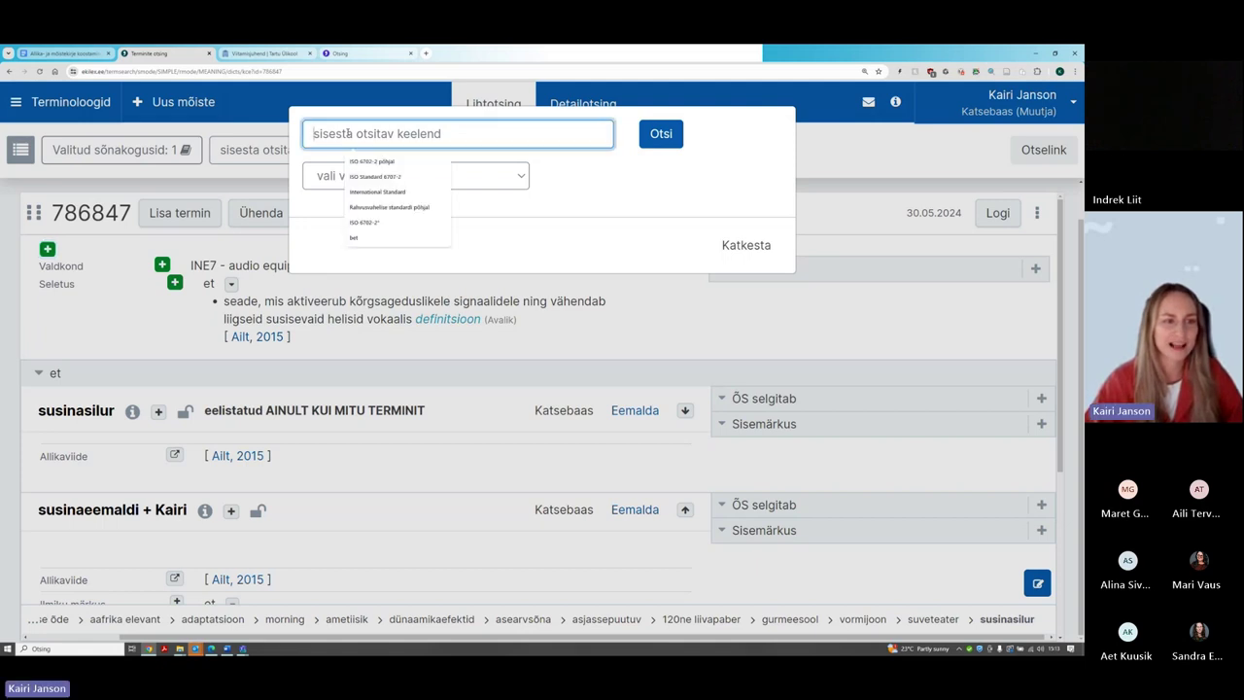
{"action": "left_click", "coordinate": [594, 181]}
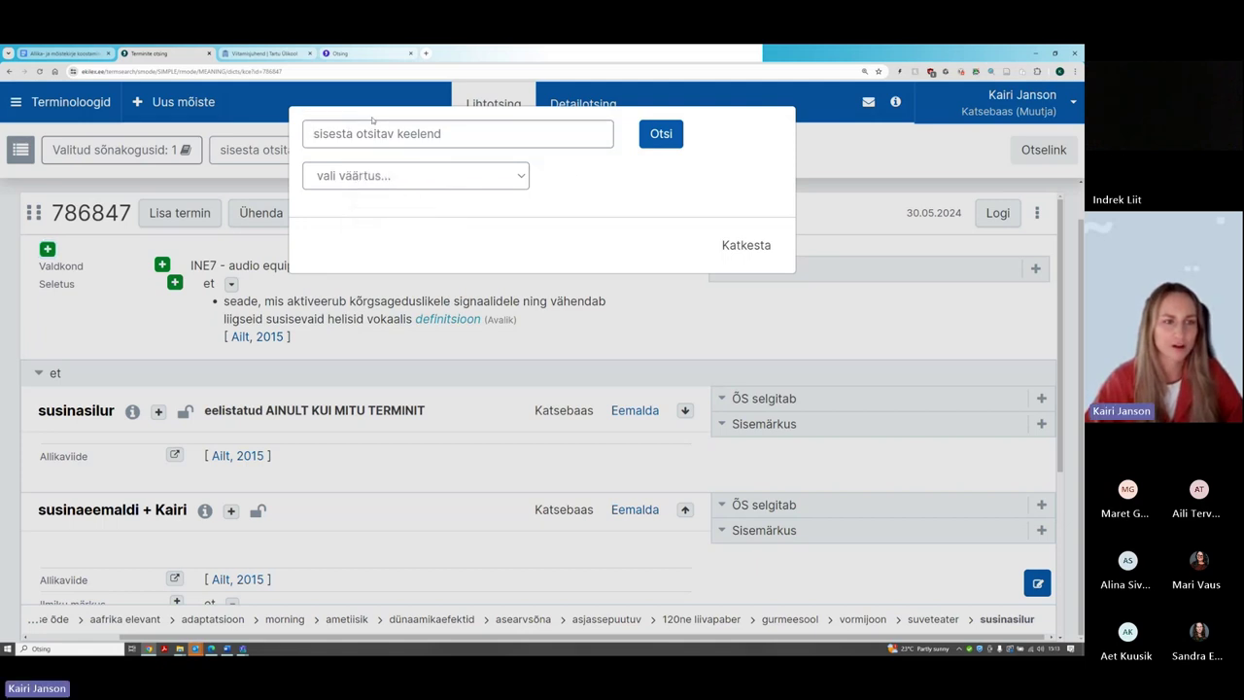
{"action": "left_click", "coordinate": [367, 131]}
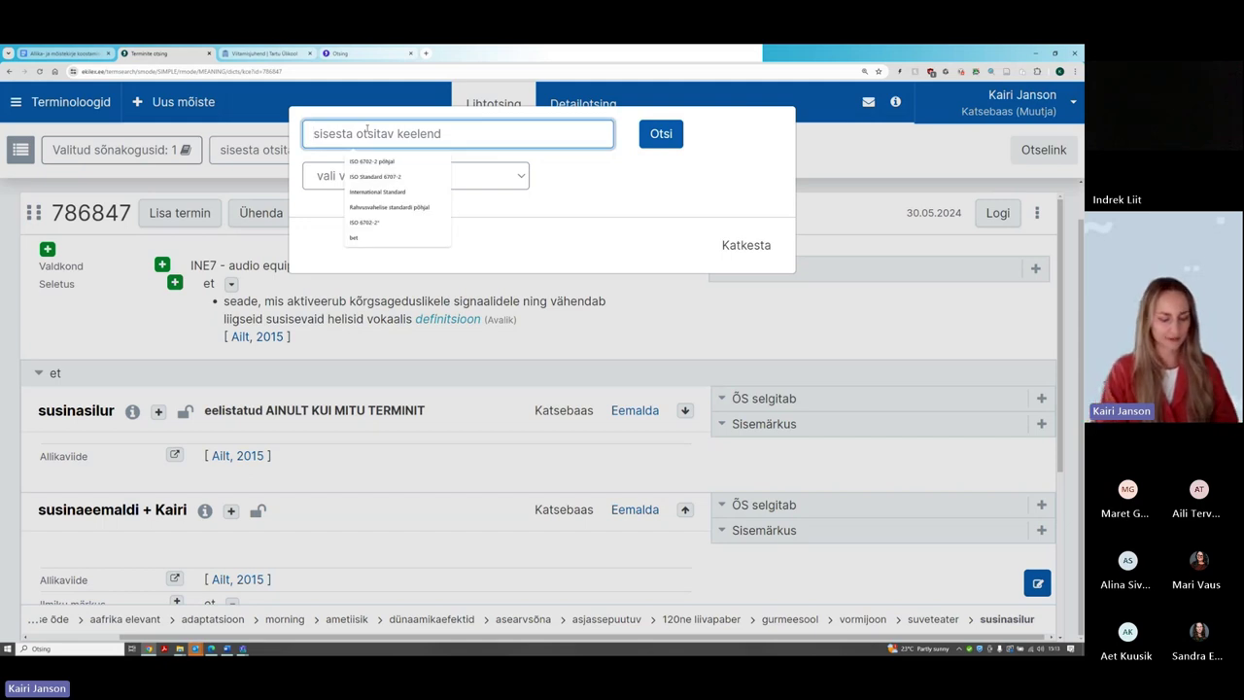
{"action": "type", "text": "dünaamikaefektid"}
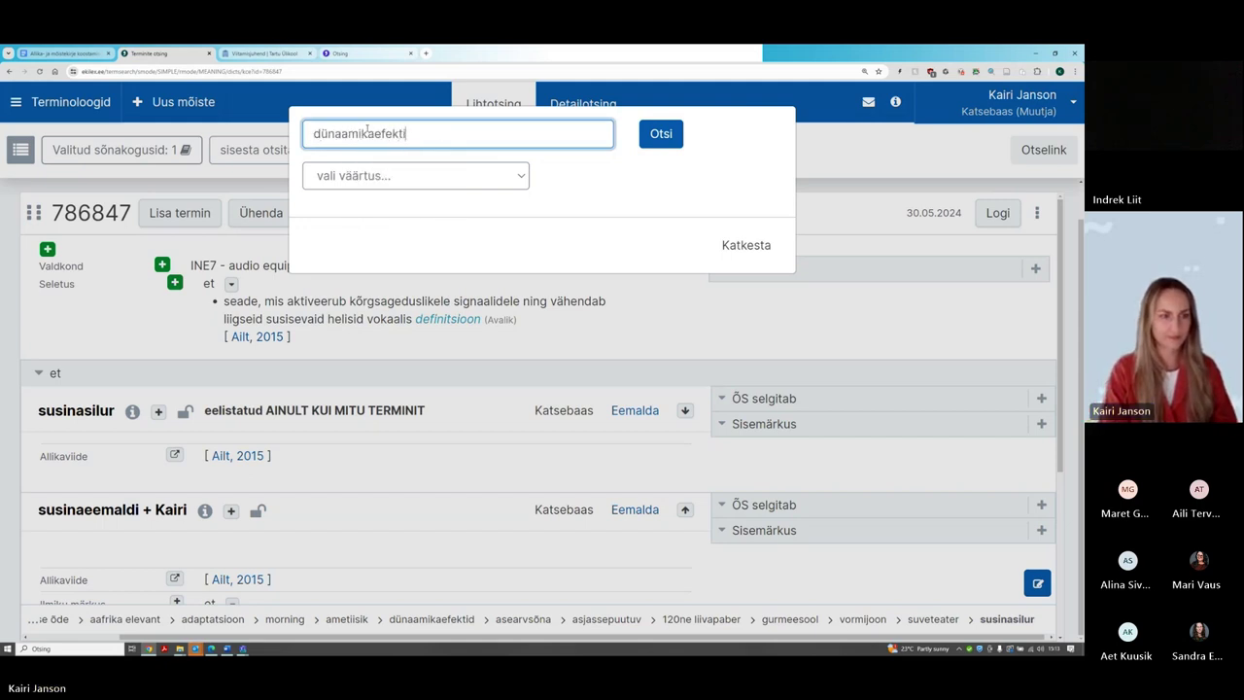
Check the related term dünaamikaefektid at item 15 of the source document
{"action": "left_click", "coordinate": [82, 54]}
{"action": "scroll", "coordinate": [457, 393], "scroll_direction": "up", "scroll_amount": 1}
{"action": "scroll", "coordinate": [445, 398], "scroll_direction": "down", "scroll_amount": 1}
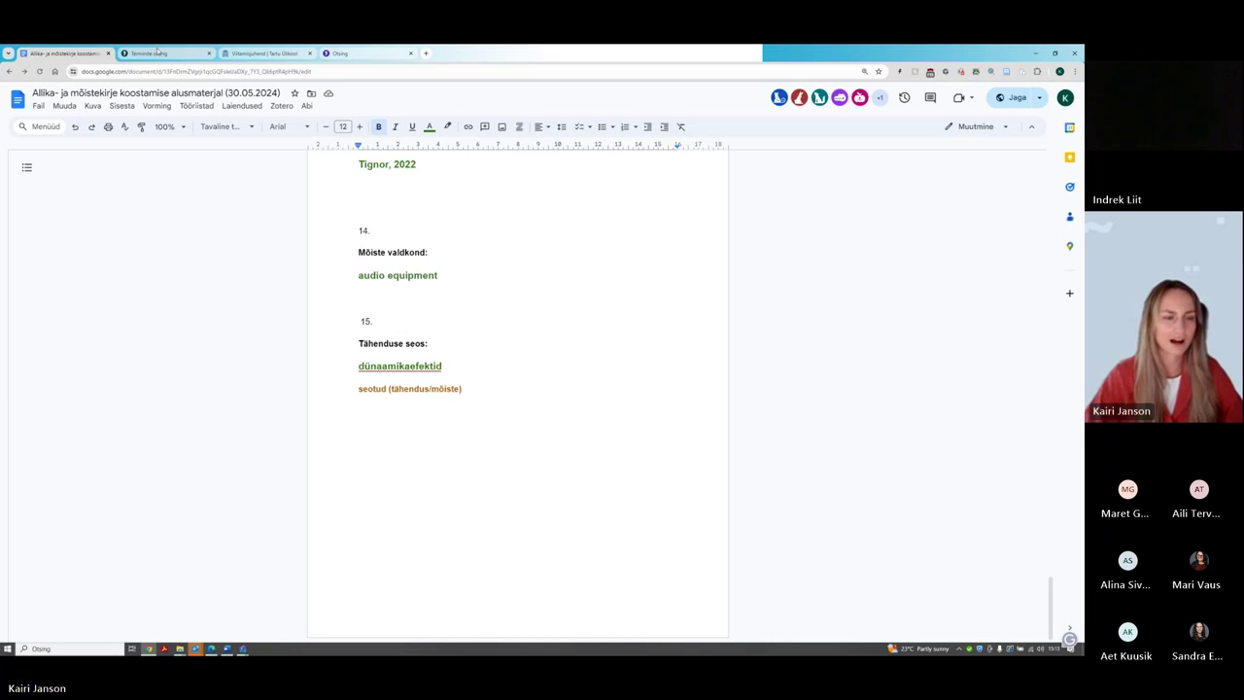
{"action": "left_click", "coordinate": [158, 52]}
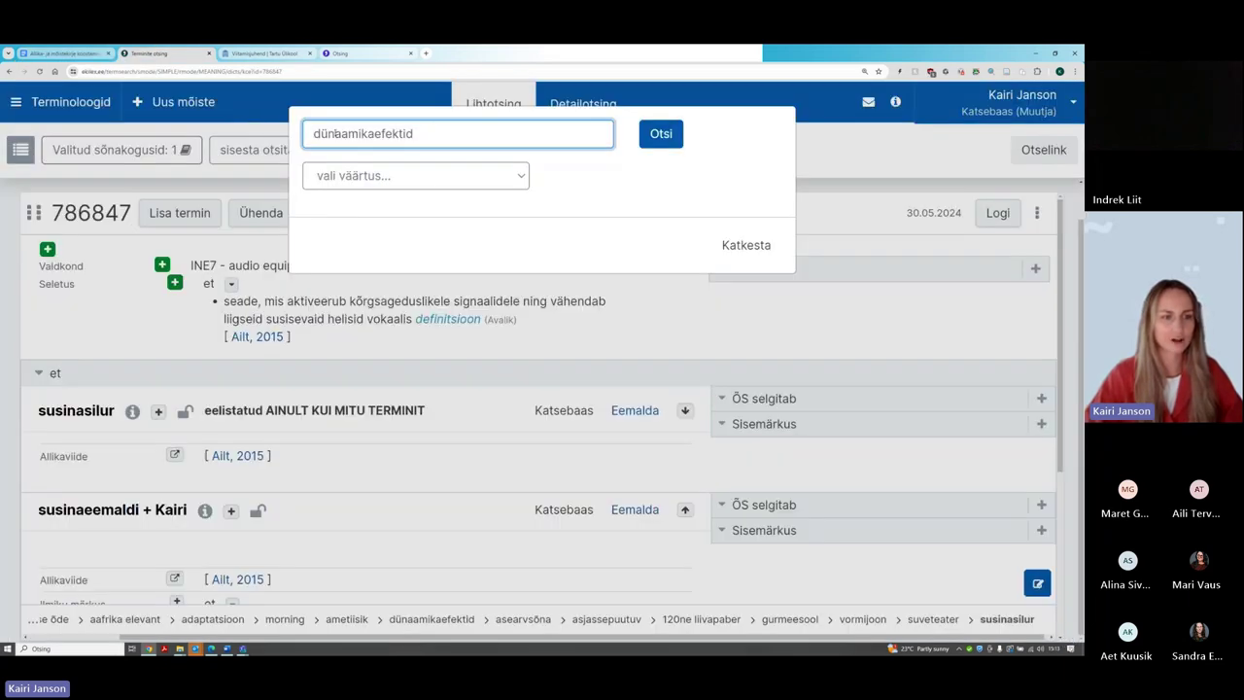
Search dünaamikaefektid, set relation type seotud (tähendus/mõiste), and tick the found concept
{"action": "left_click", "coordinate": [663, 135]}
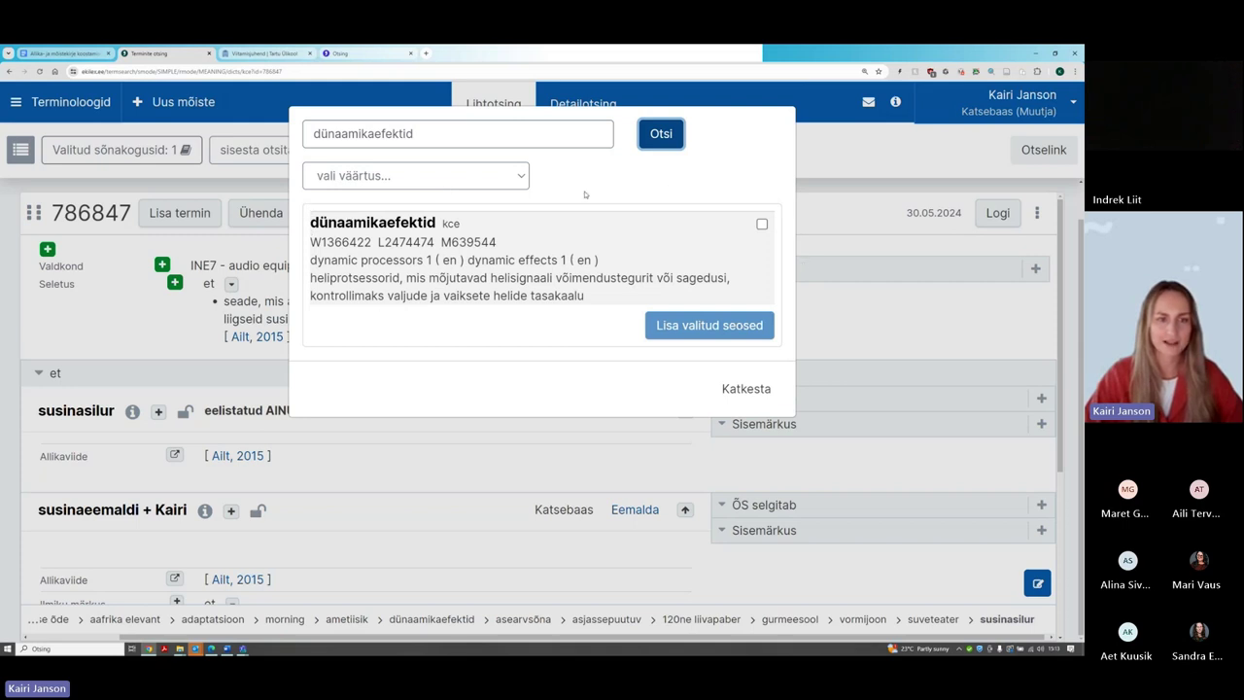
{"action": "left_click", "coordinate": [585, 194]}
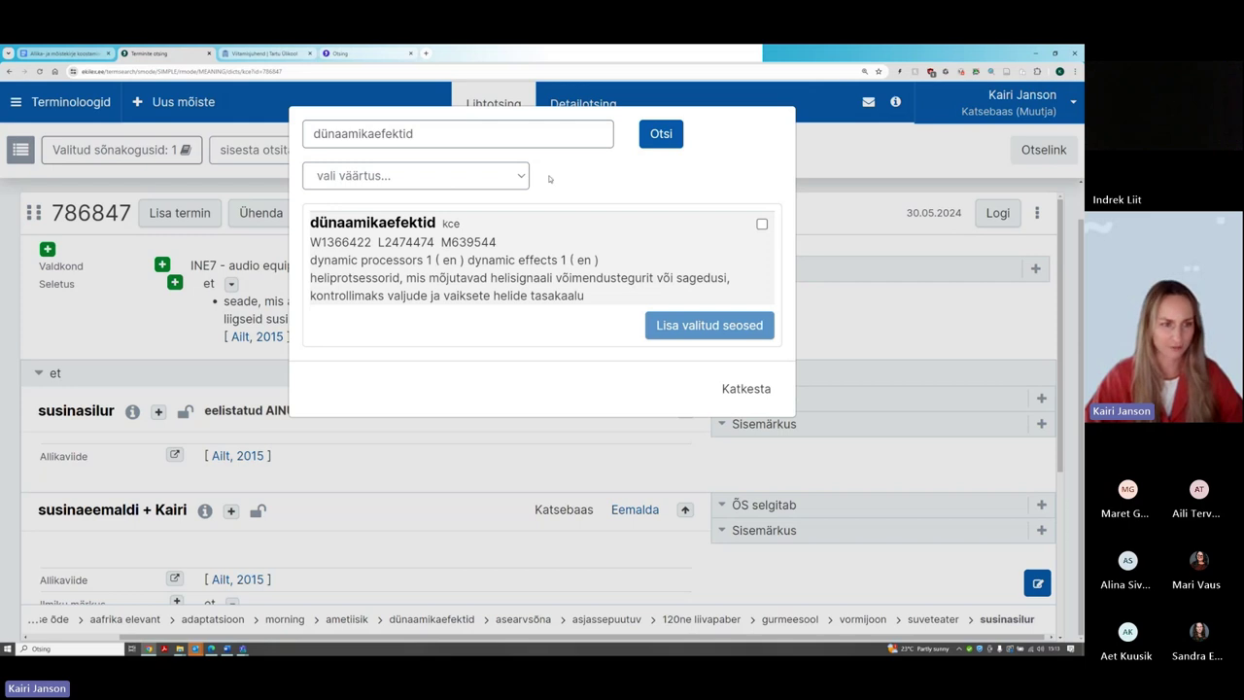
{"action": "left_click", "coordinate": [512, 178]}
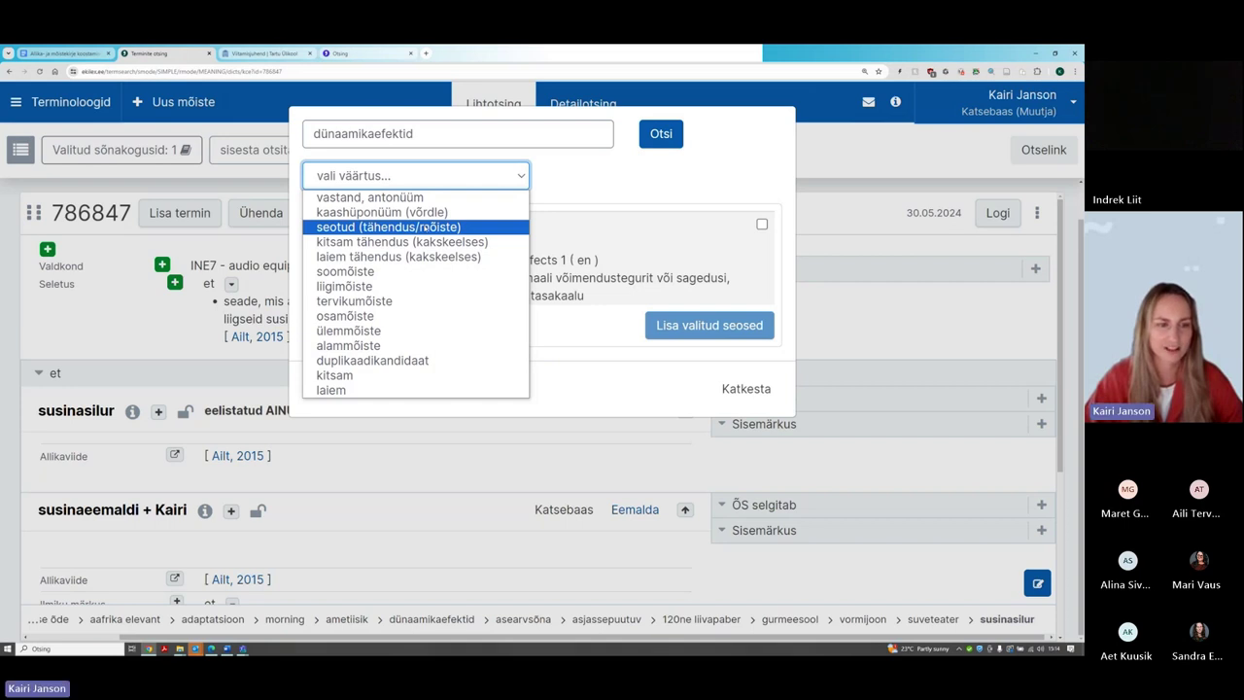
{"action": "left_click", "coordinate": [425, 226]}
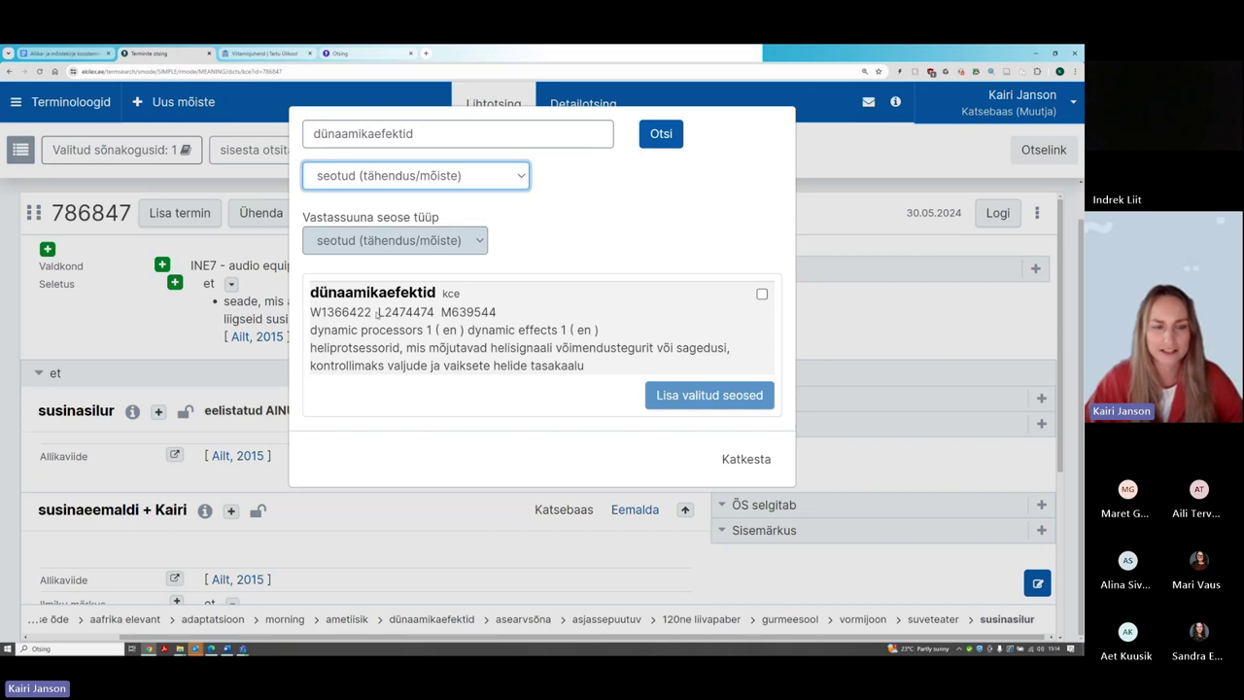
{"action": "left_click", "coordinate": [763, 295]}
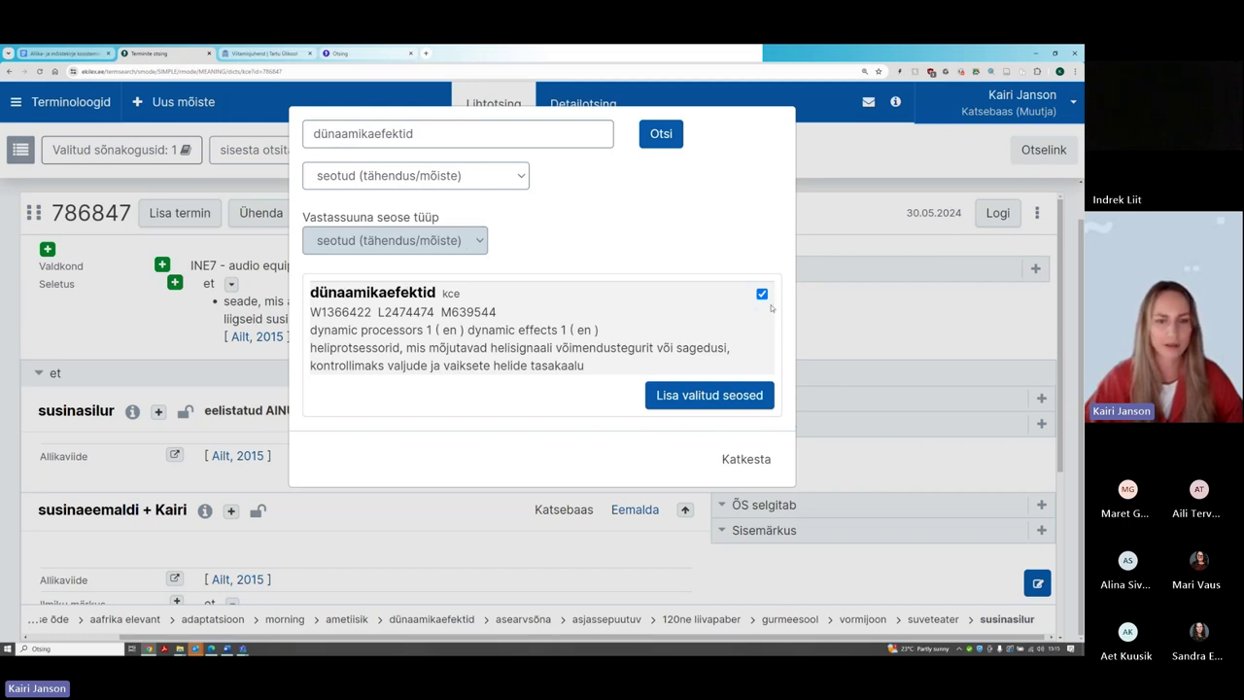
Add the selected seotud relation to dünaamikaefektid (639544) and review the entry
{"action": "left_click", "coordinate": [726, 394]}
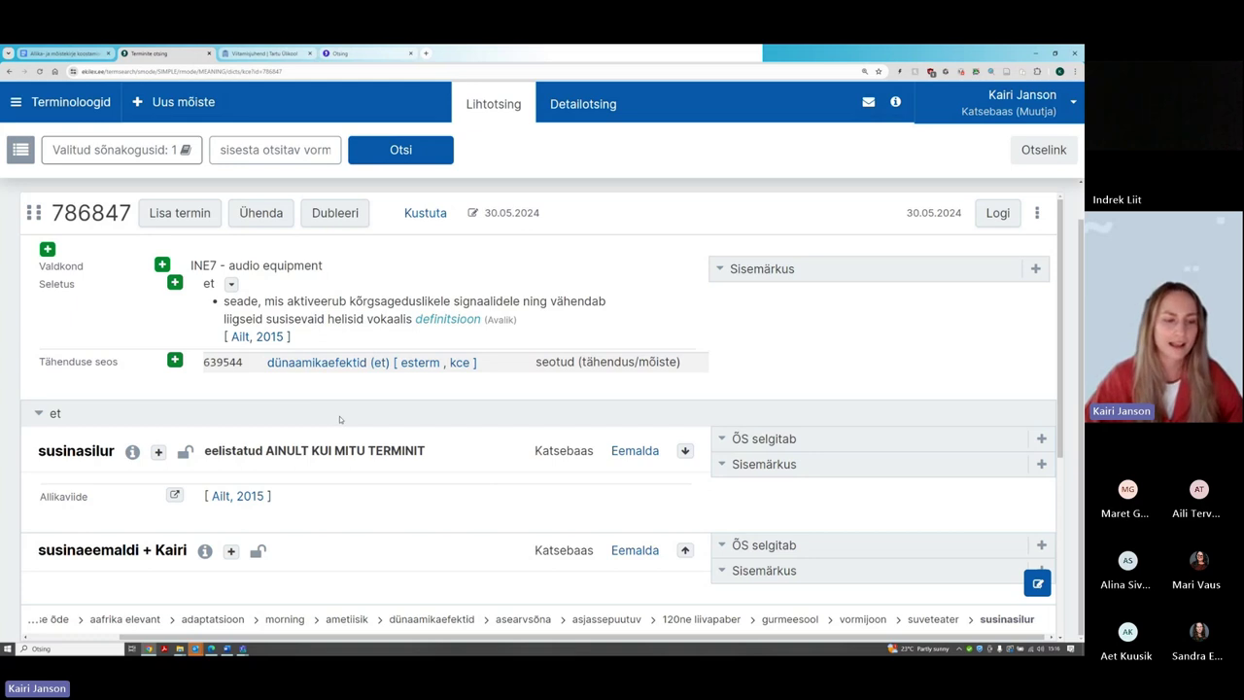
{"action": "scroll", "coordinate": [334, 420], "scroll_direction": "down", "scroll_amount": 3}
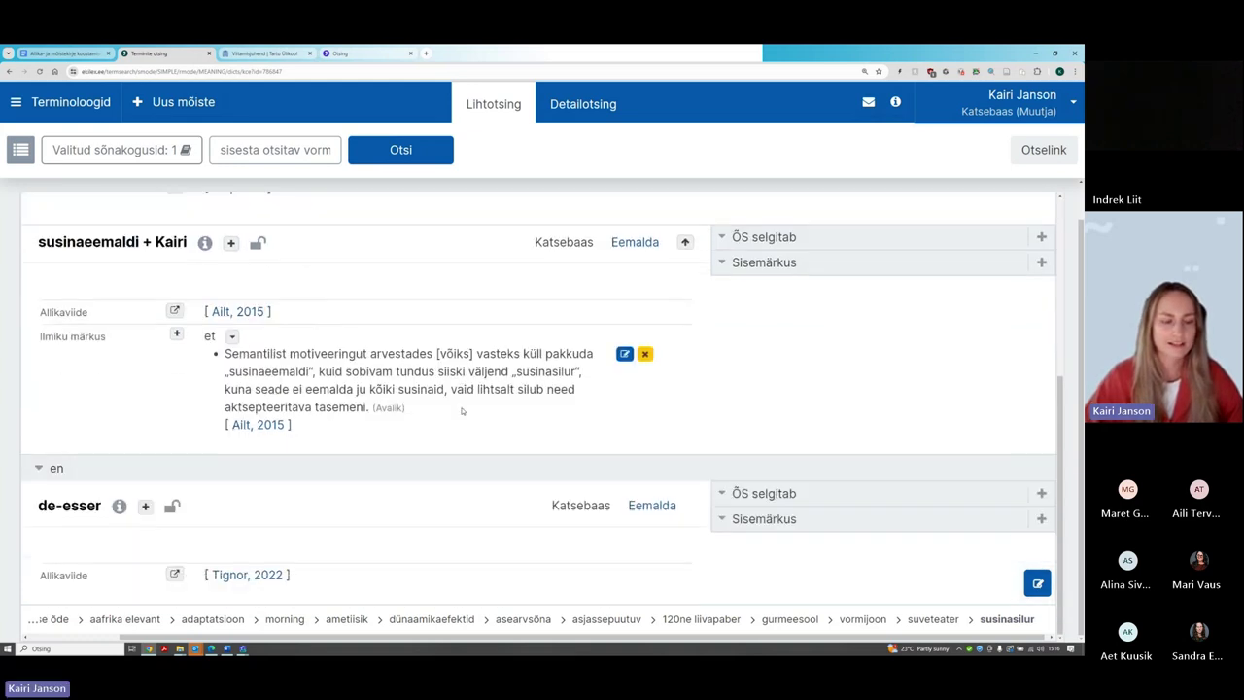
{"action": "scroll", "coordinate": [461, 412], "scroll_direction": "up", "scroll_amount": 3}
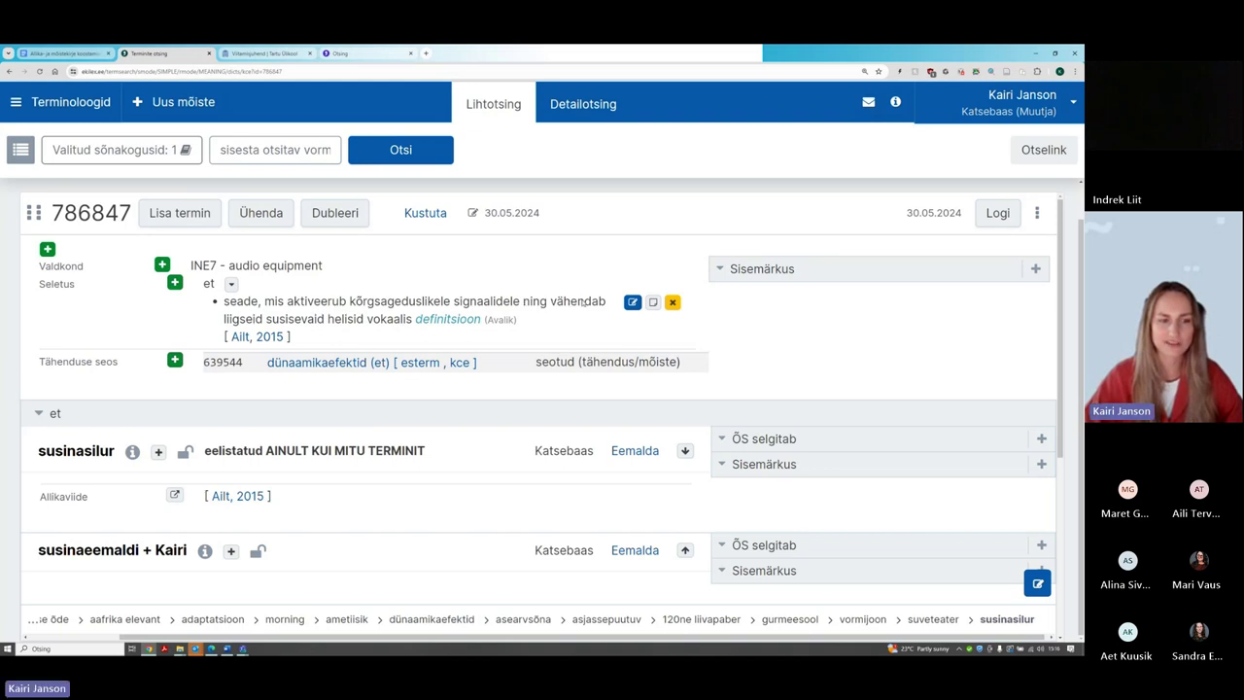
{"action": "left_click", "coordinate": [630, 303]}
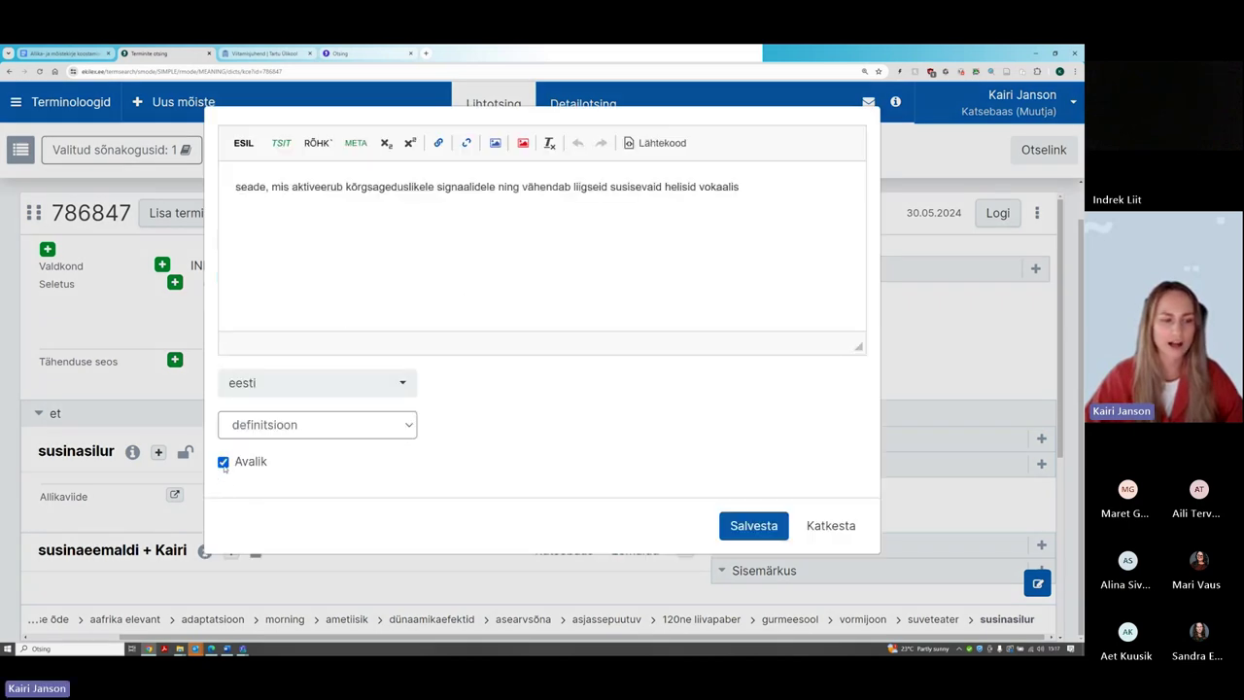
{"action": "left_click", "coordinate": [223, 463]}
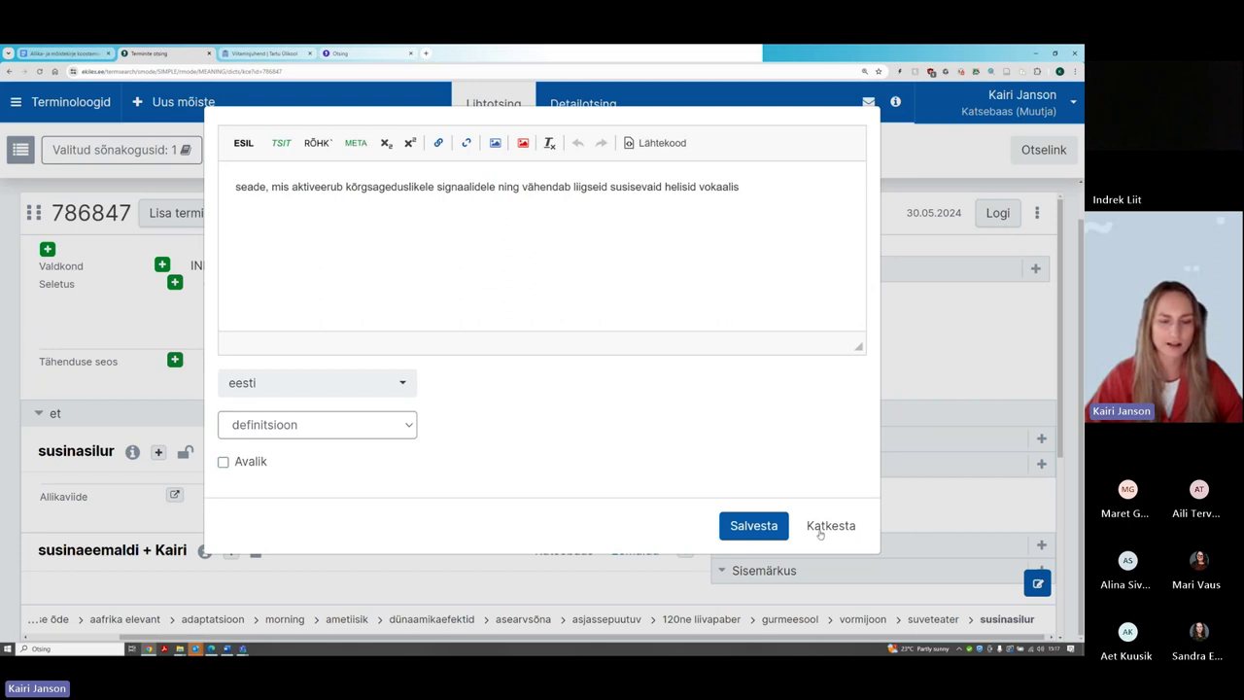
{"action": "left_click", "coordinate": [753, 525]}
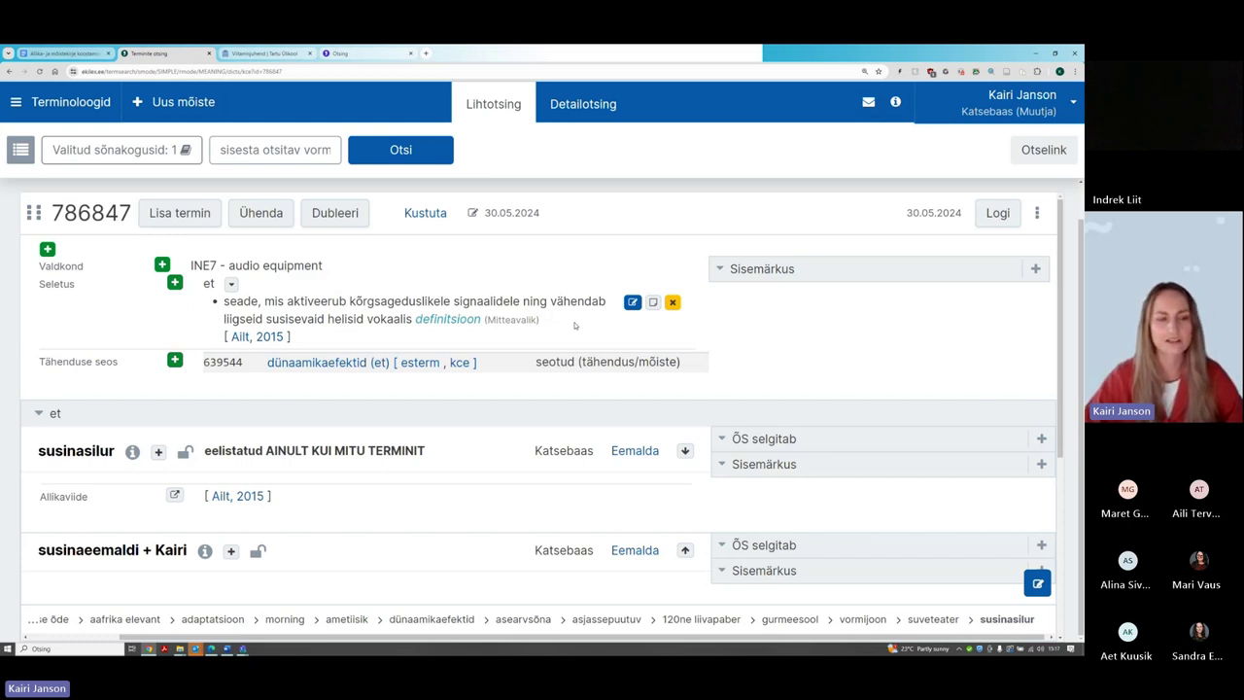
{"action": "mouse_move", "coordinate": [525, 321]}
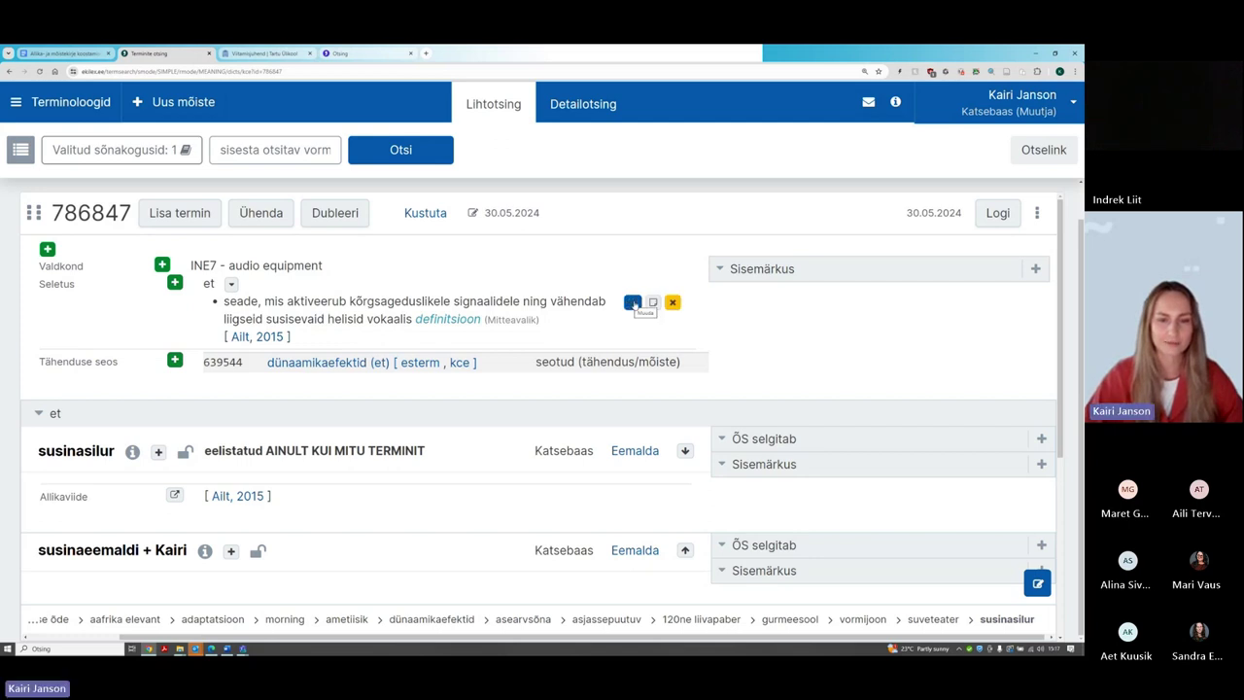
{"action": "left_click", "coordinate": [633, 303]}
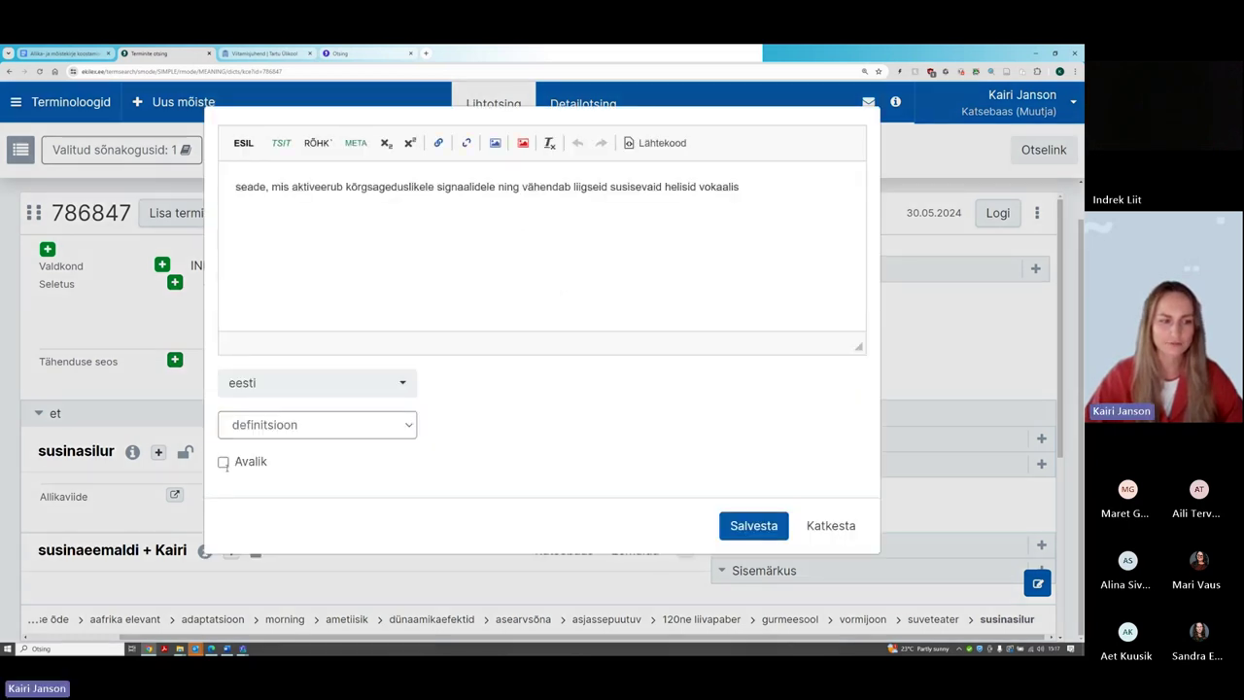
{"action": "left_click", "coordinate": [224, 463]}
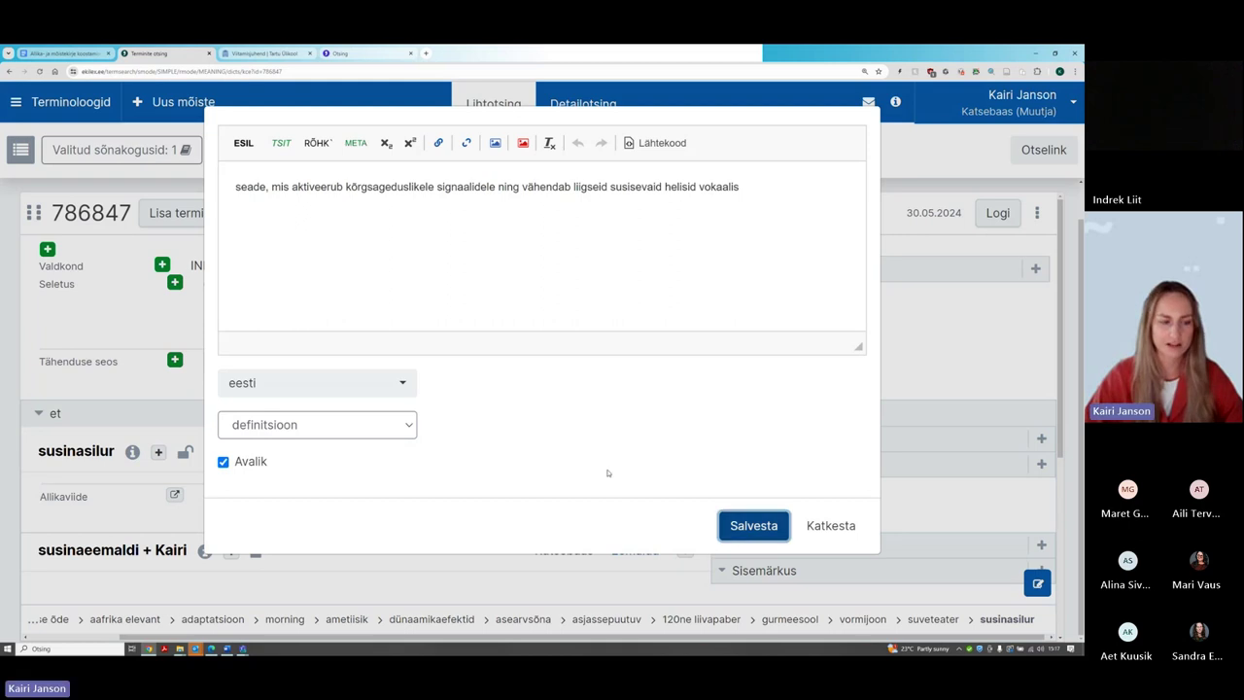
{"action": "key", "text": "Return"}
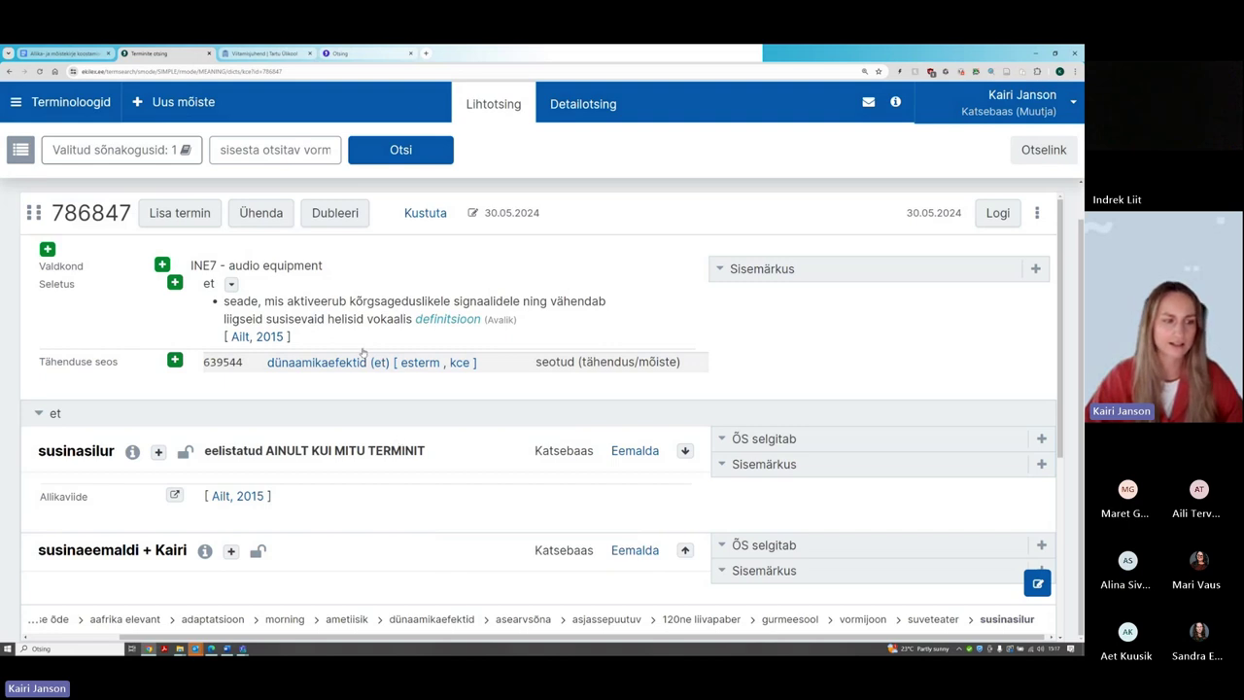
{"action": "scroll", "coordinate": [418, 399], "scroll_direction": "down", "scroll_amount": 3}
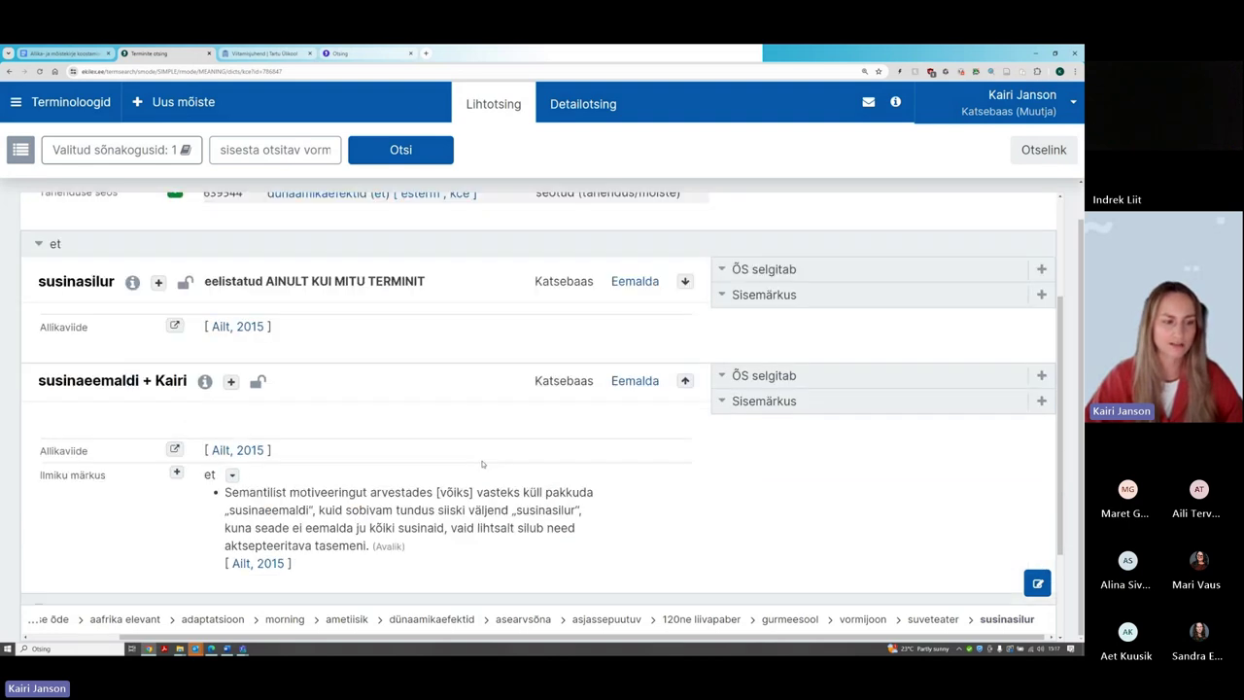
{"action": "scroll", "coordinate": [482, 463], "scroll_direction": "down", "scroll_amount": 2}
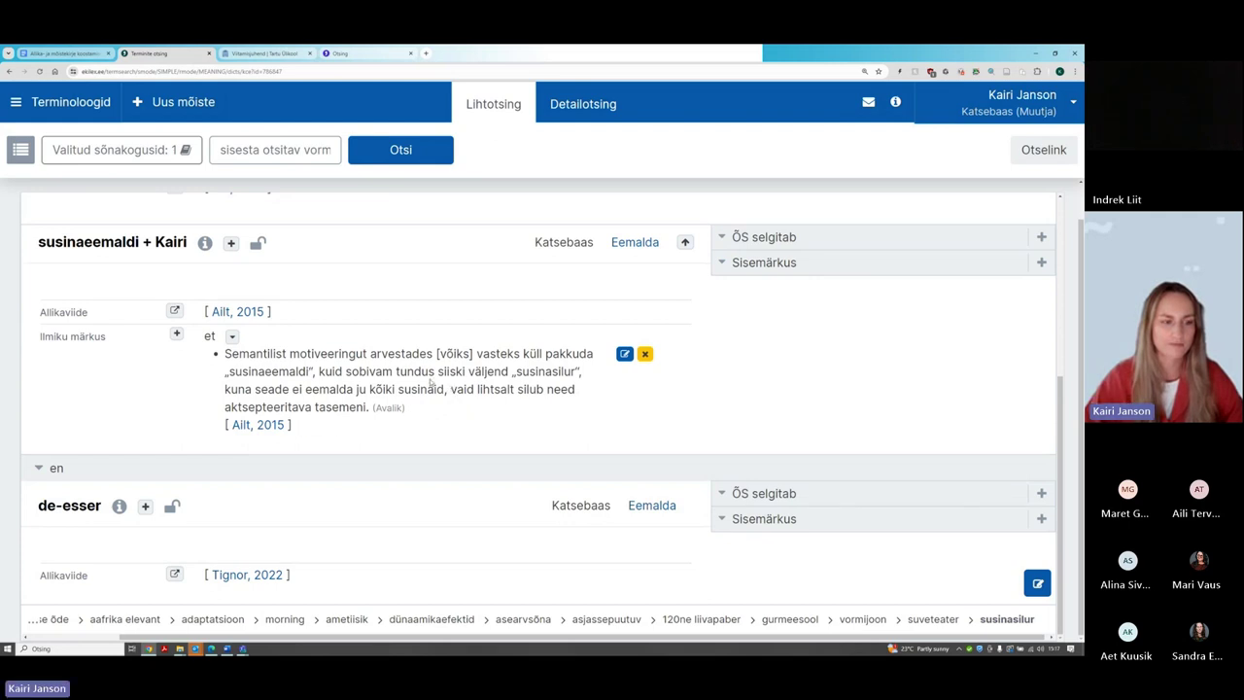
{"action": "scroll", "coordinate": [408, 387], "scroll_direction": "up", "scroll_amount": 3}
{"action": "scroll", "coordinate": [395, 385], "scroll_direction": "down", "scroll_amount": 3}
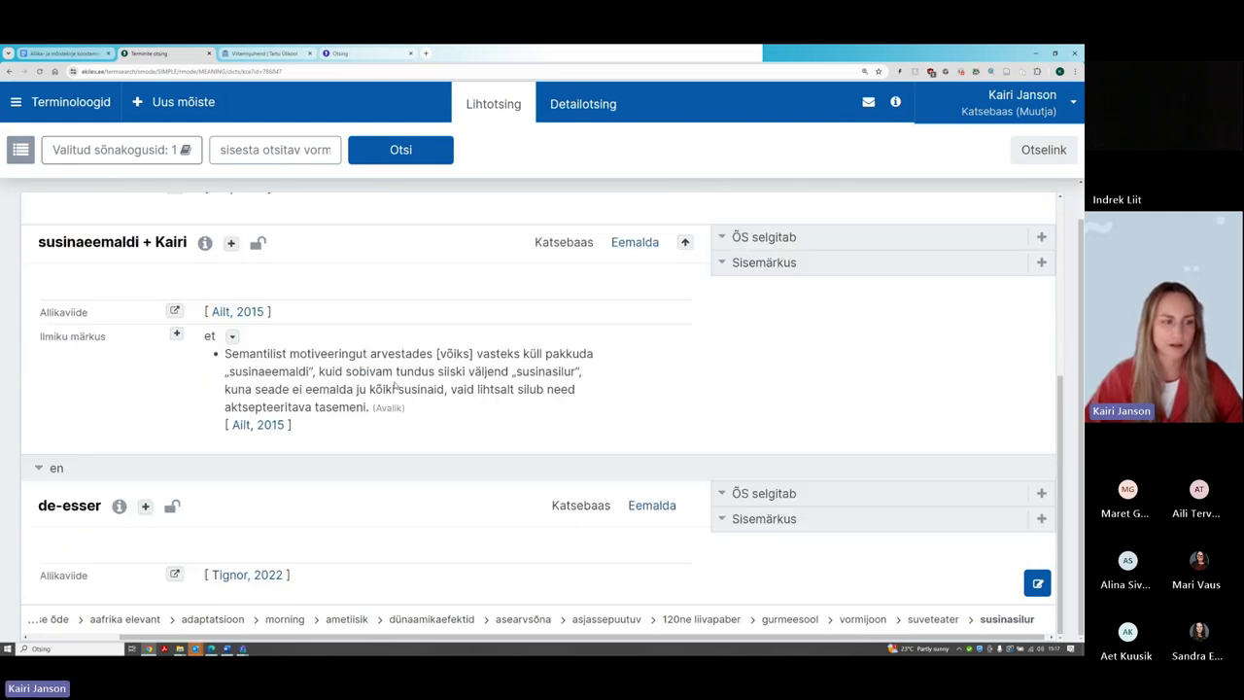
{"action": "key", "text": "ctrl+1"}
{"action": "scroll", "coordinate": [321, 459], "scroll_direction": "up", "scroll_amount": 10}
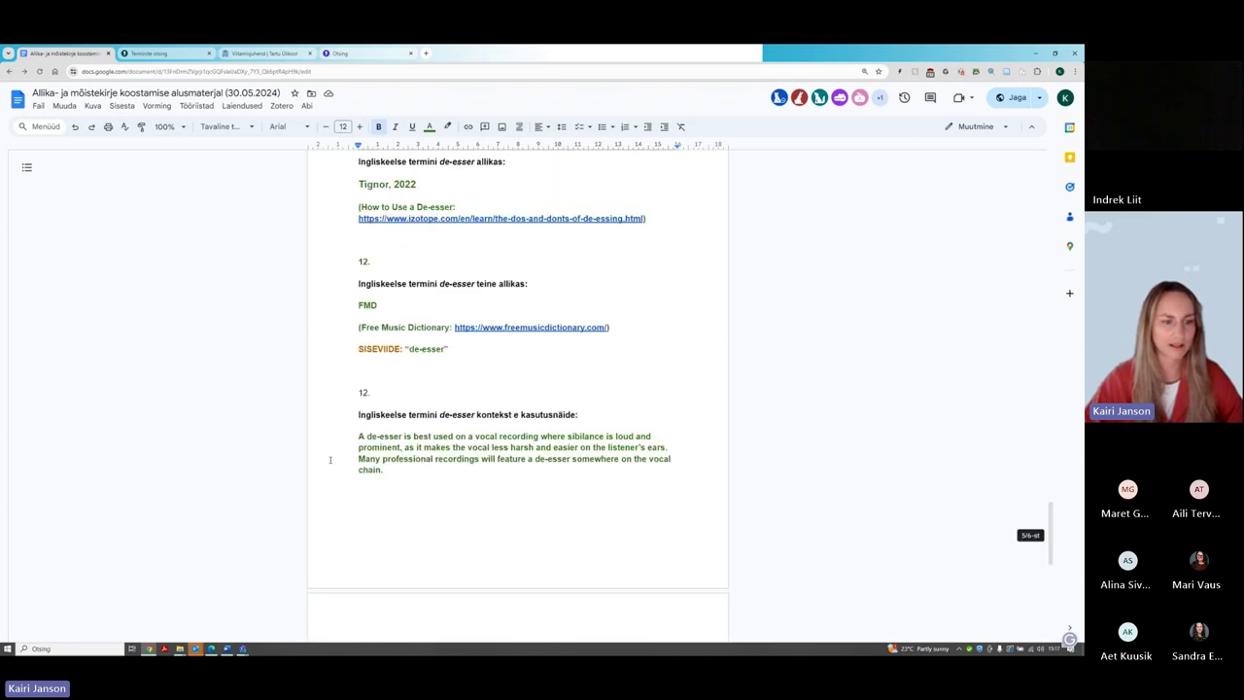
{"action": "key", "text": "ctrl+2"}
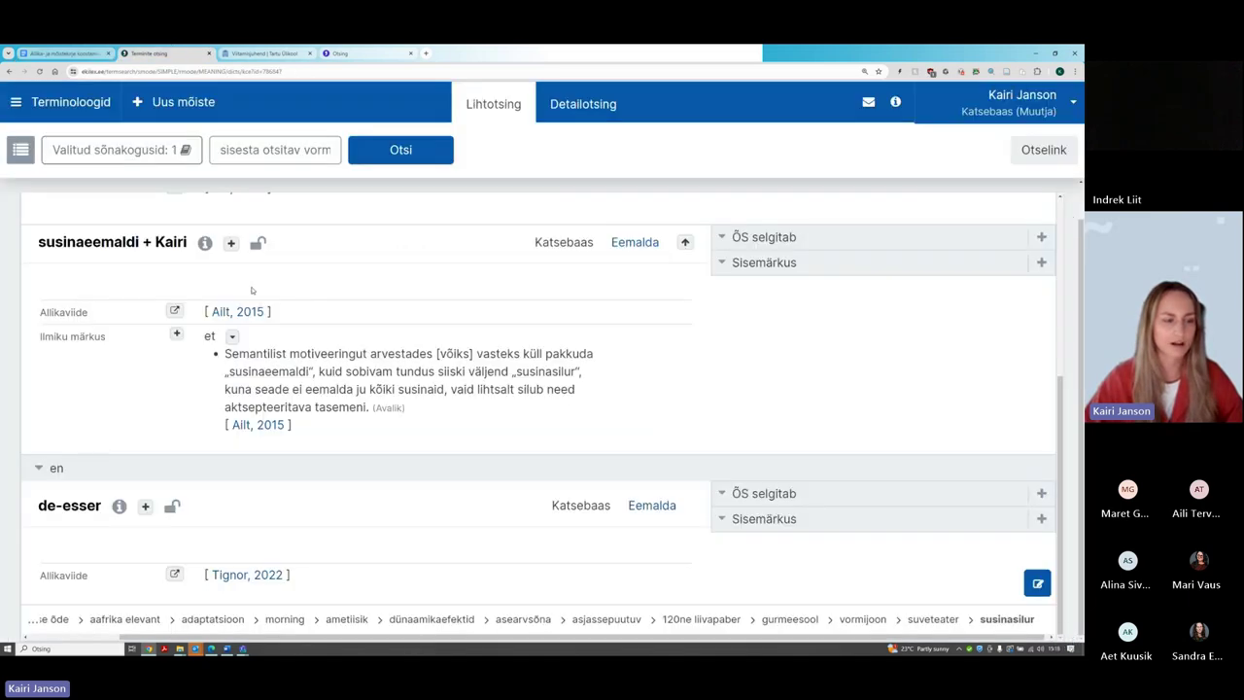
{"action": "mouse_move", "coordinate": [62, 512]}
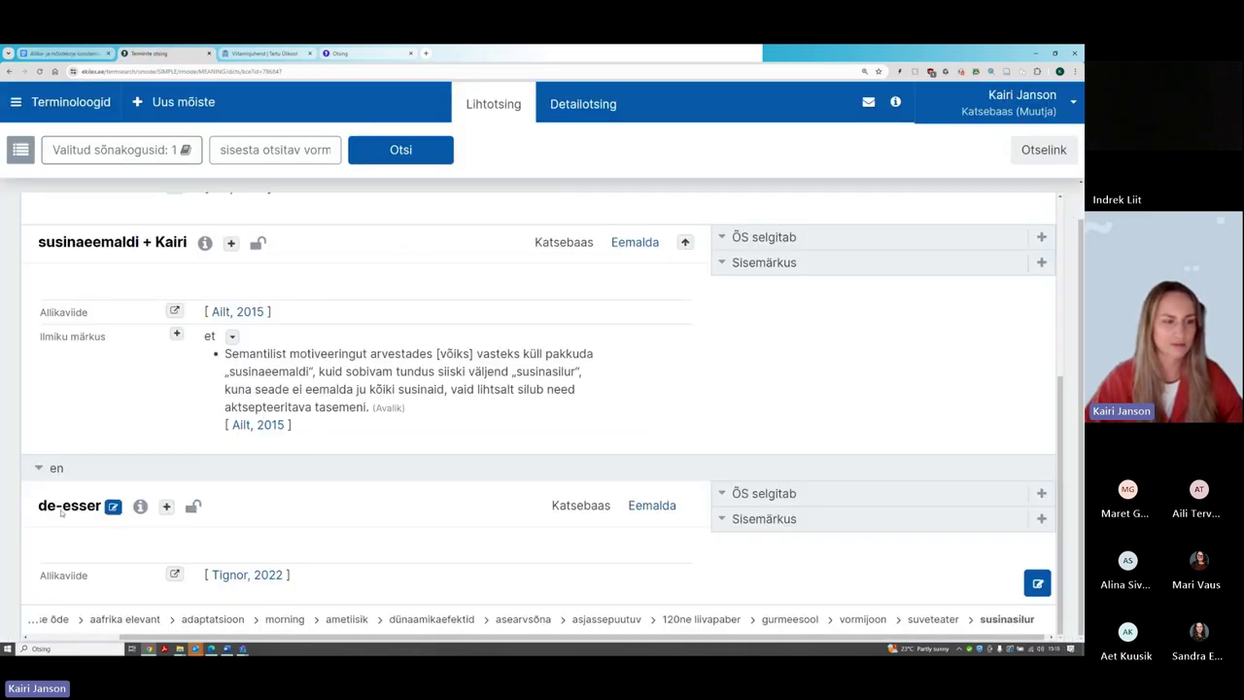
{"action": "scroll", "coordinate": [243, 389], "scroll_direction": "up", "scroll_amount": 2}
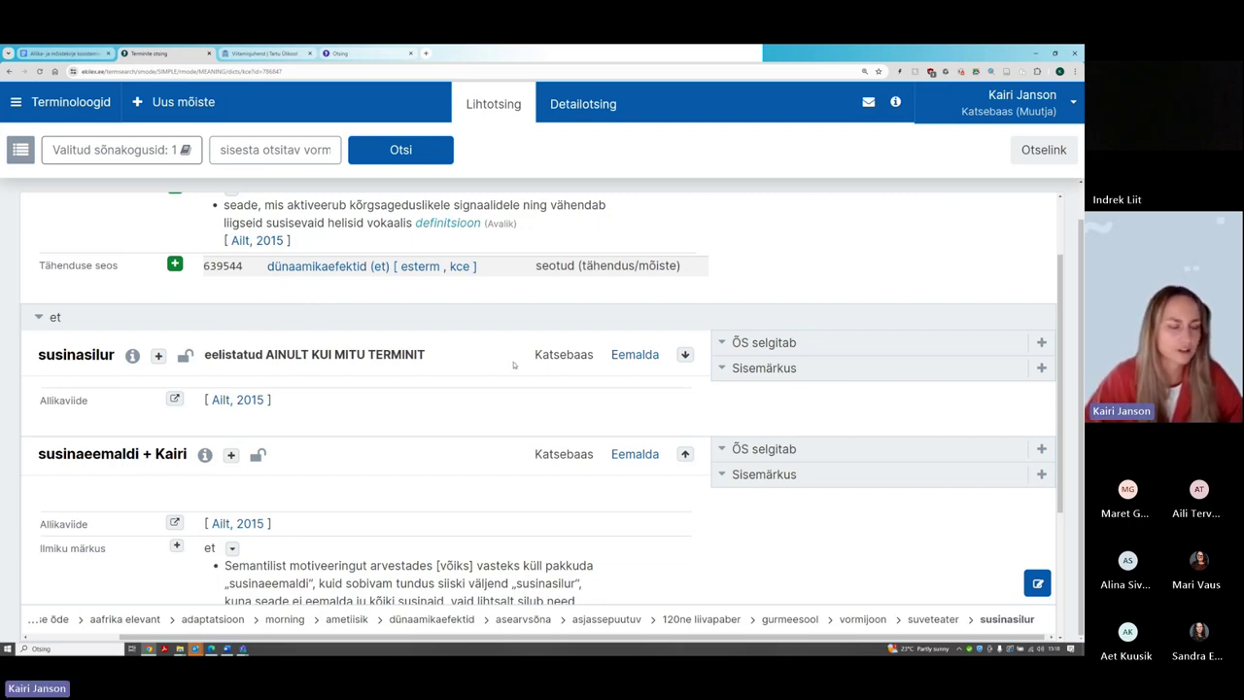
{"action": "scroll", "coordinate": [457, 407], "scroll_direction": "down", "scroll_amount": 2}
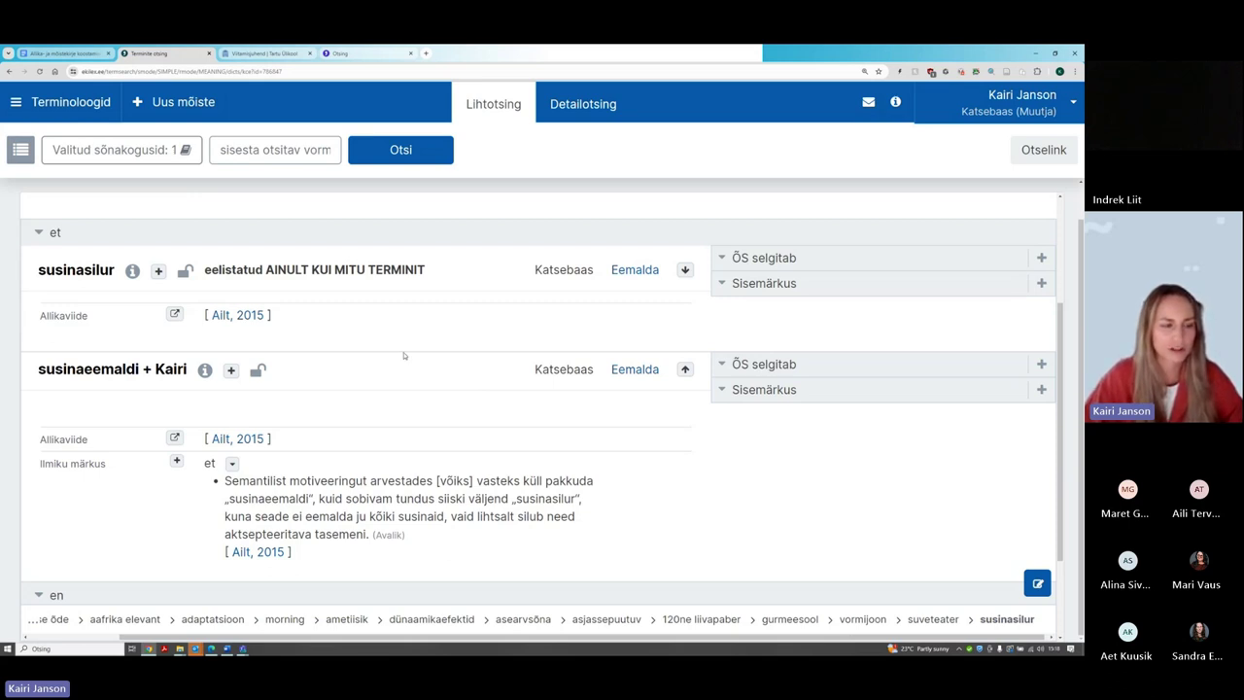
{"action": "left_click", "coordinate": [258, 372]}
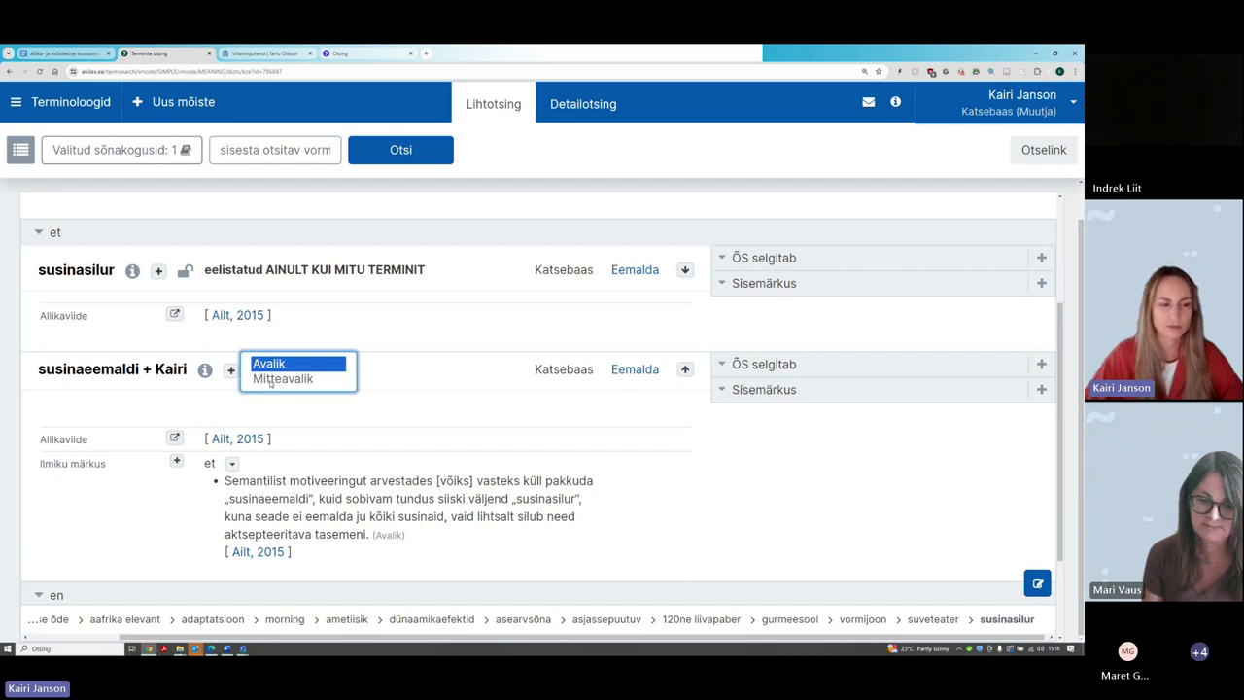
{"action": "left_click", "coordinate": [277, 379]}
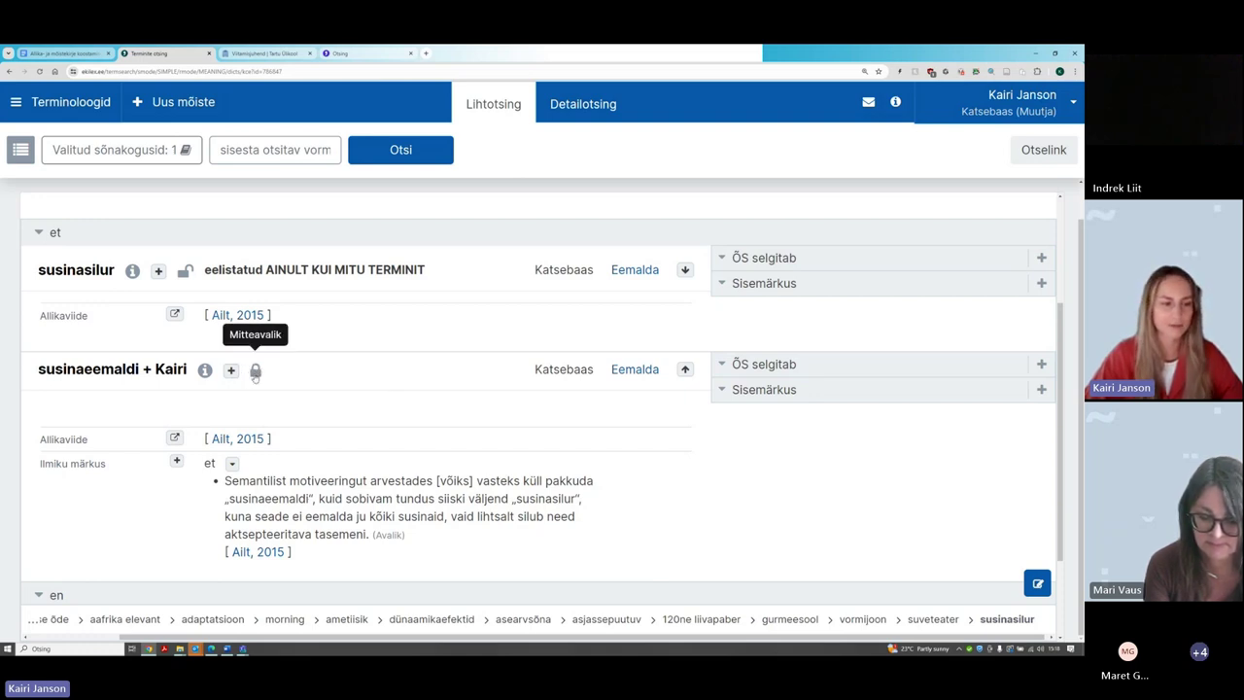
{"action": "left_click", "coordinate": [256, 374]}
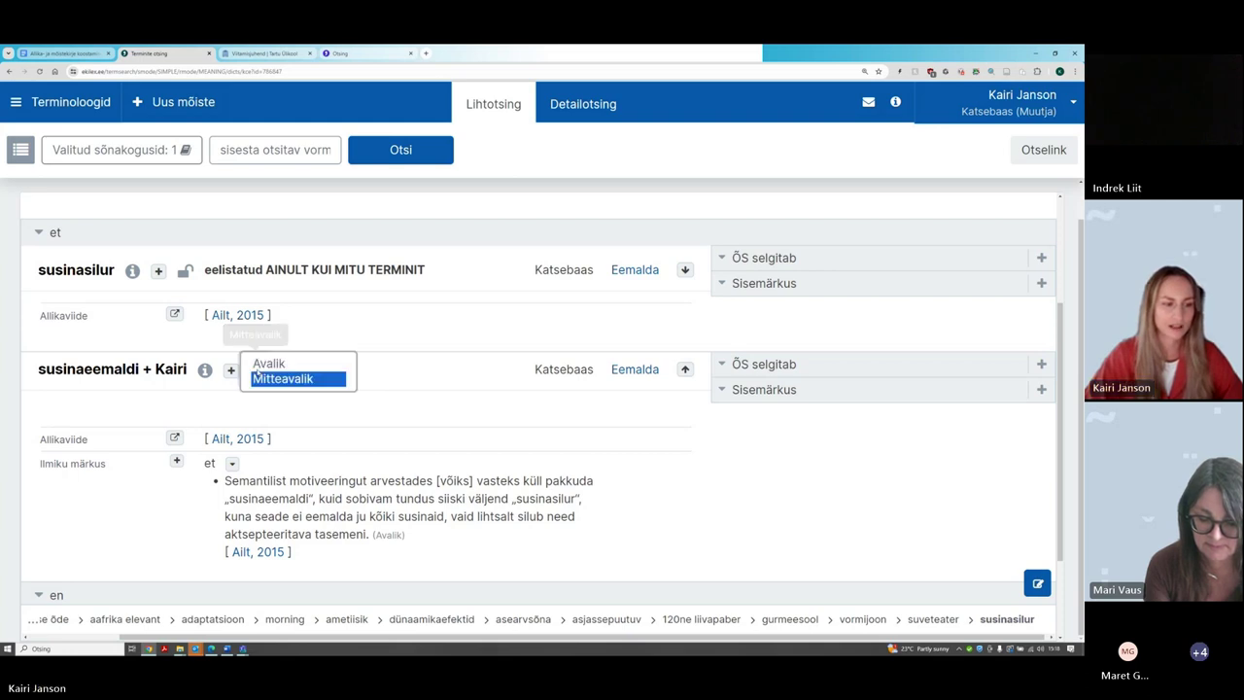
{"action": "left_click", "coordinate": [283, 362]}
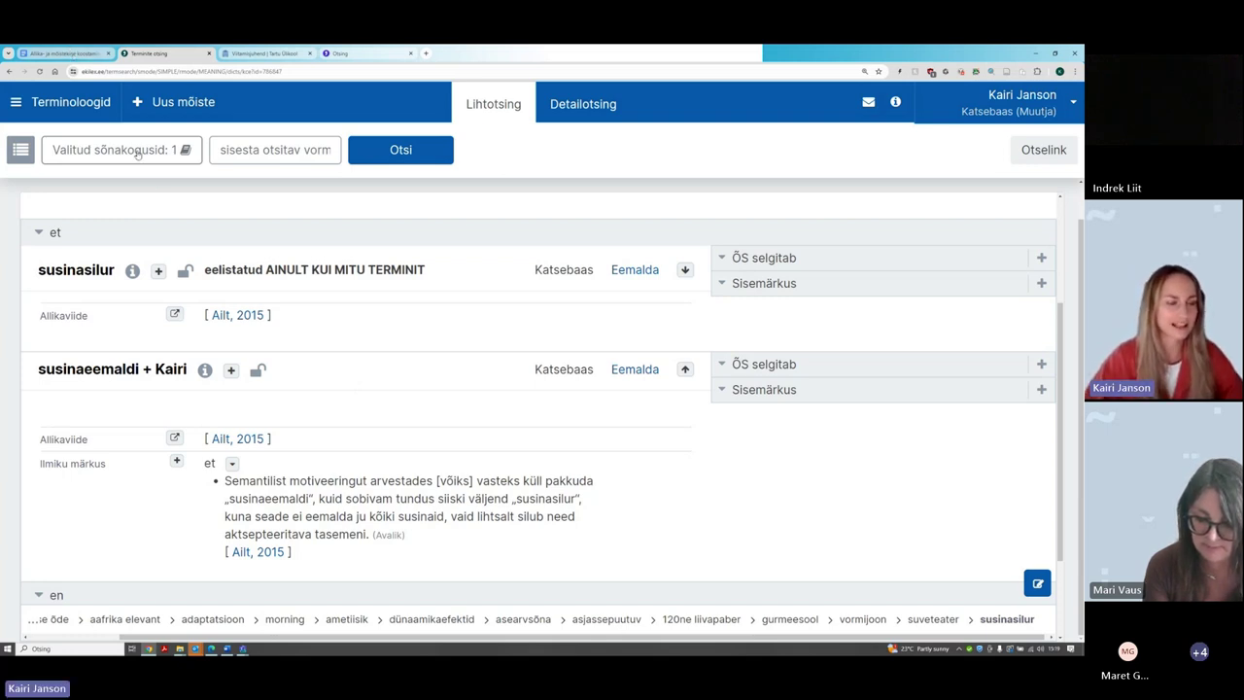
{"action": "scroll", "coordinate": [320, 376], "scroll_direction": "down", "scroll_amount": 2}
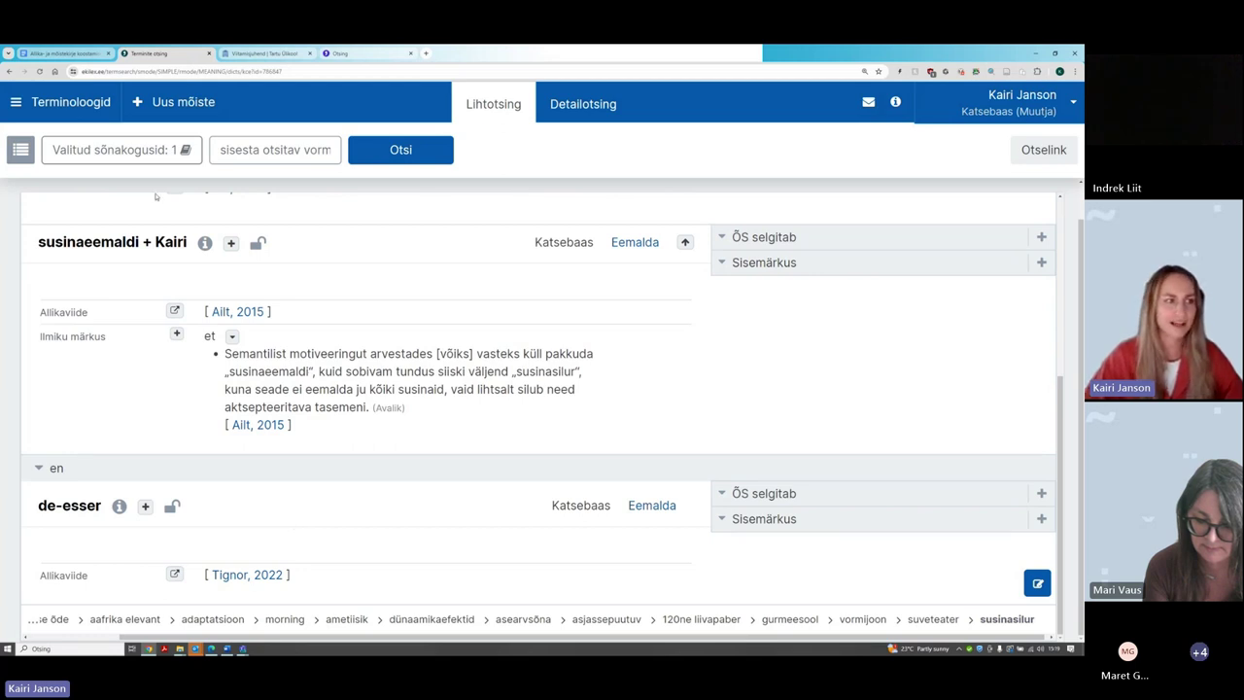
Copy the 'A de-esser is best used…' usage example paragraph from the source document
{"action": "left_click", "coordinate": [52, 55]}
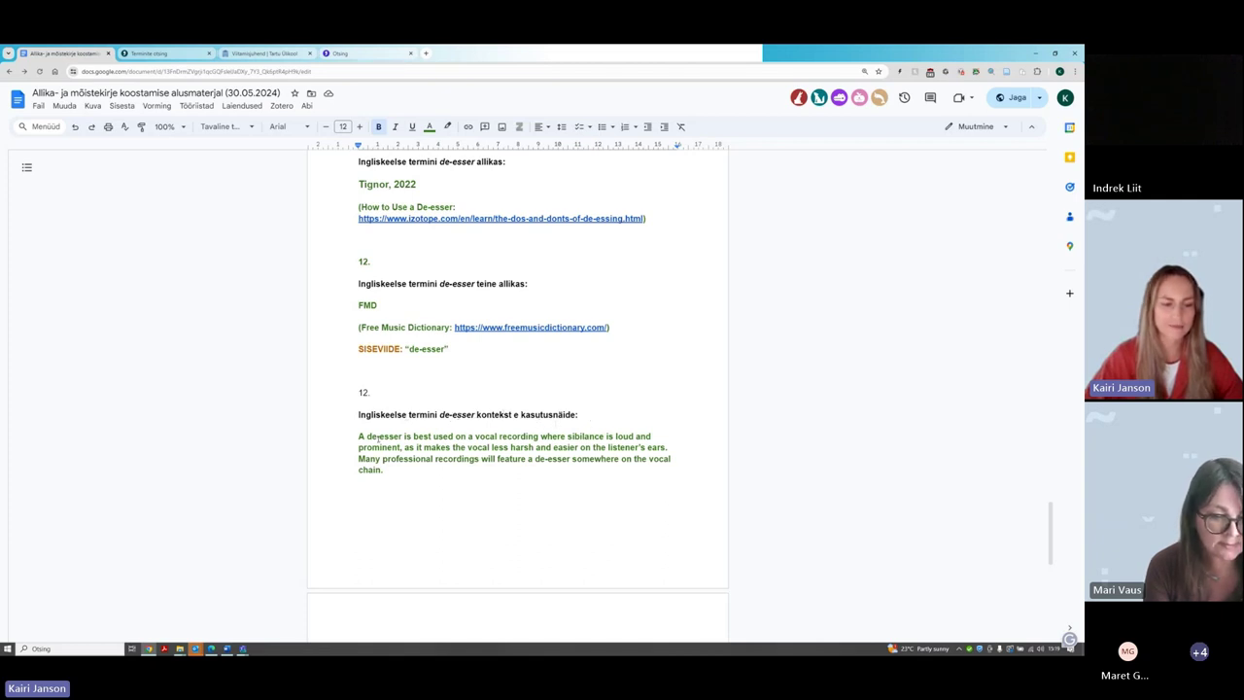
{"action": "left_click_drag", "start_coordinate": [359, 436], "coordinate": [392, 470]}
{"action": "key", "text": "ctrl+c"}
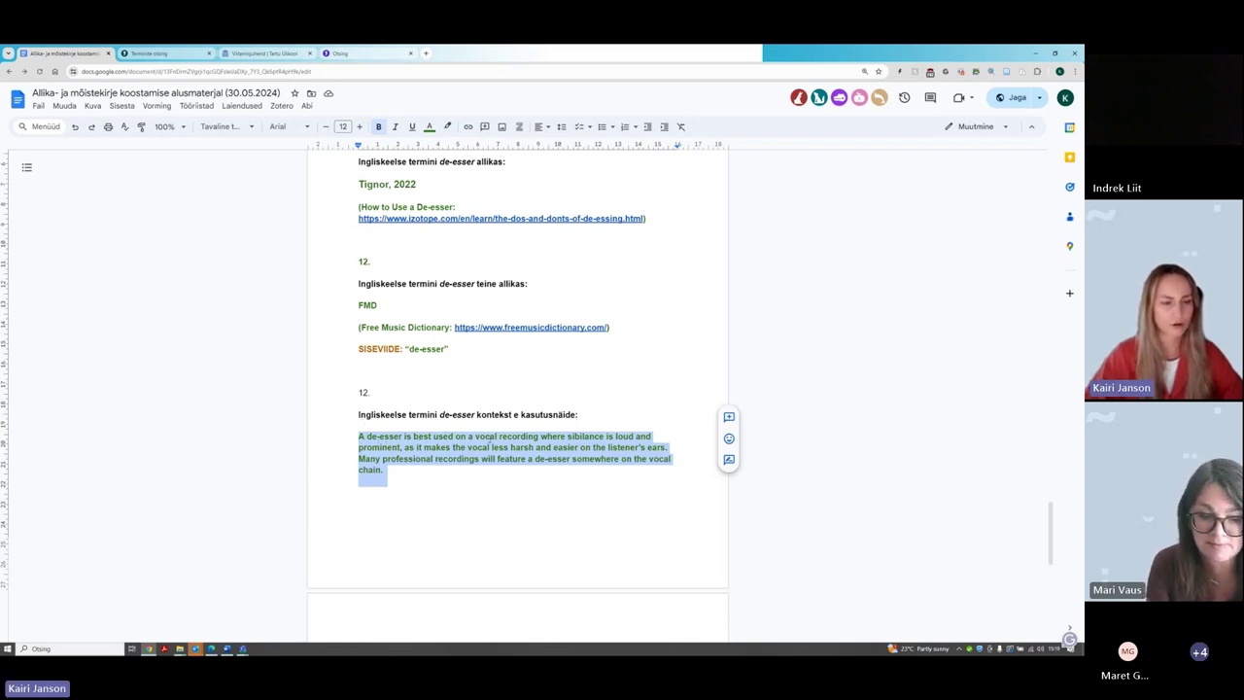
{"action": "left_click", "coordinate": [186, 54]}
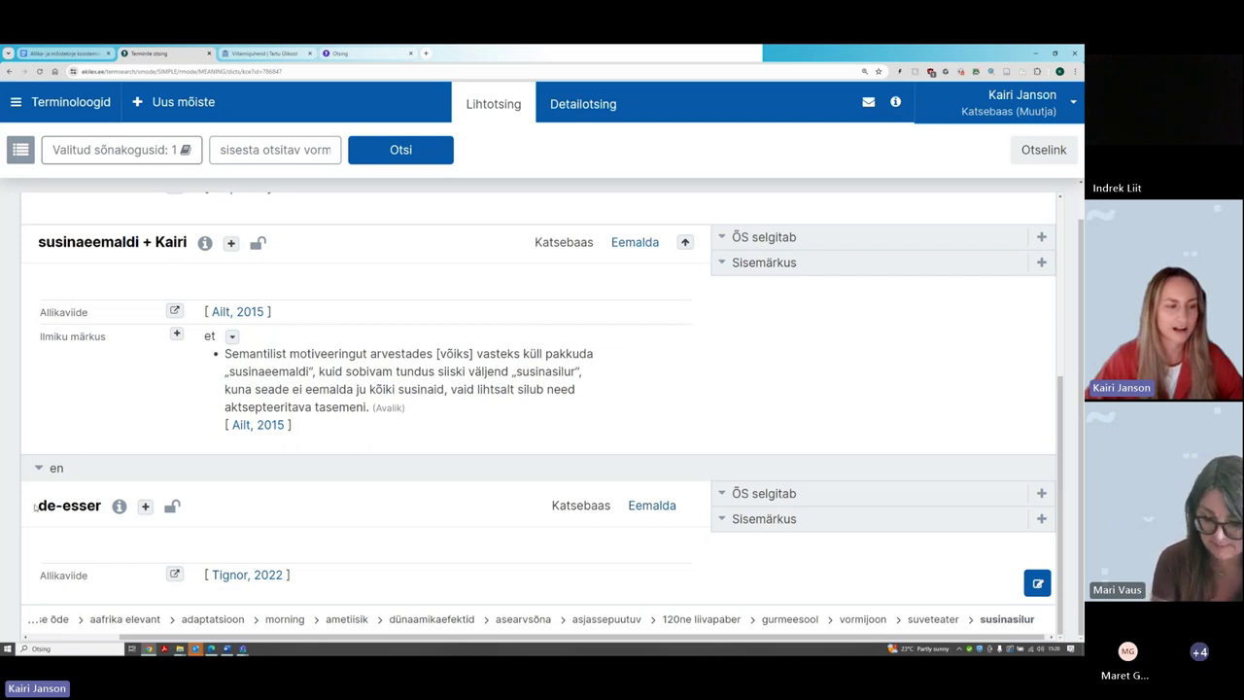
Open the add-value dialog beside the English term de-esser
{"action": "mouse_move", "coordinate": [64, 518]}
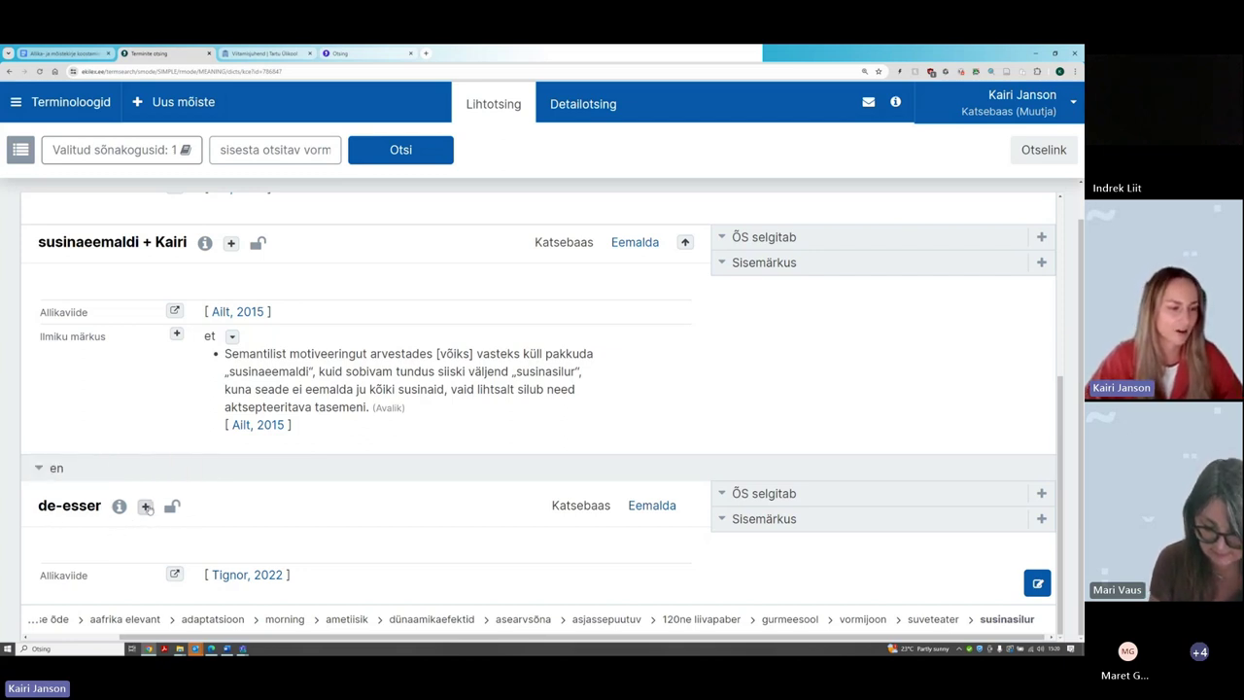
{"action": "left_click", "coordinate": [144, 507]}
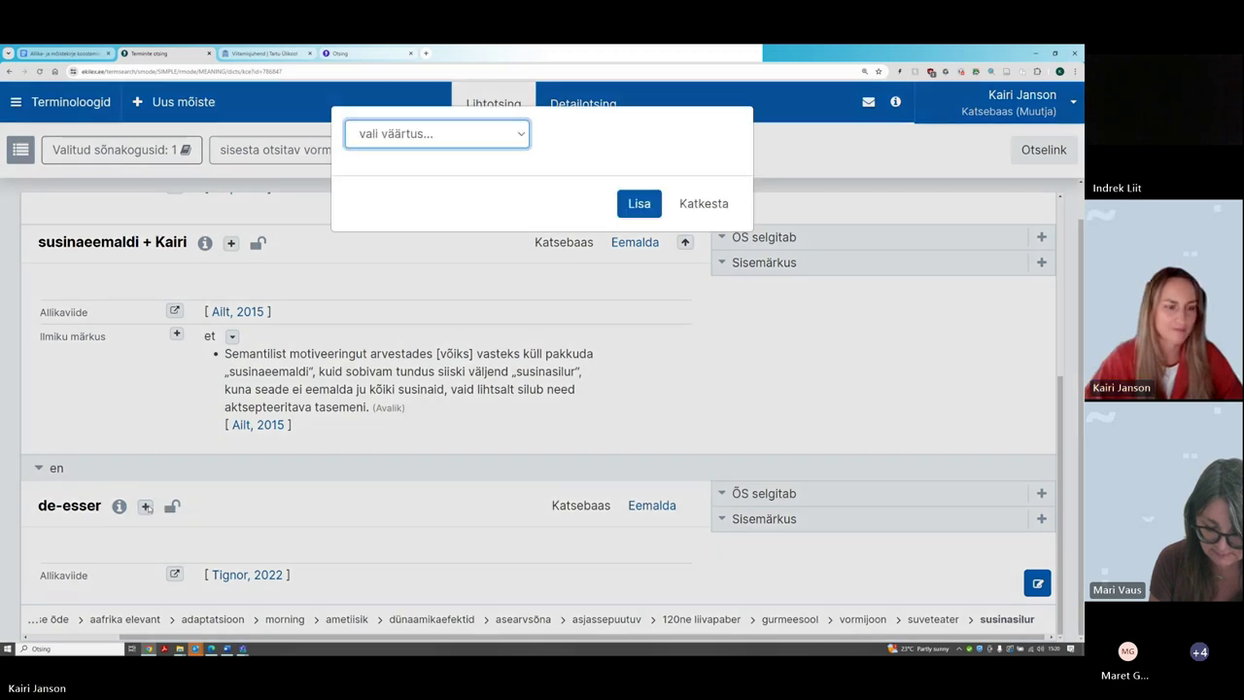
Paste the copied usage example as a Kontekst of de-esser, remove the blank line, and save
{"action": "left_click", "coordinate": [449, 139]}
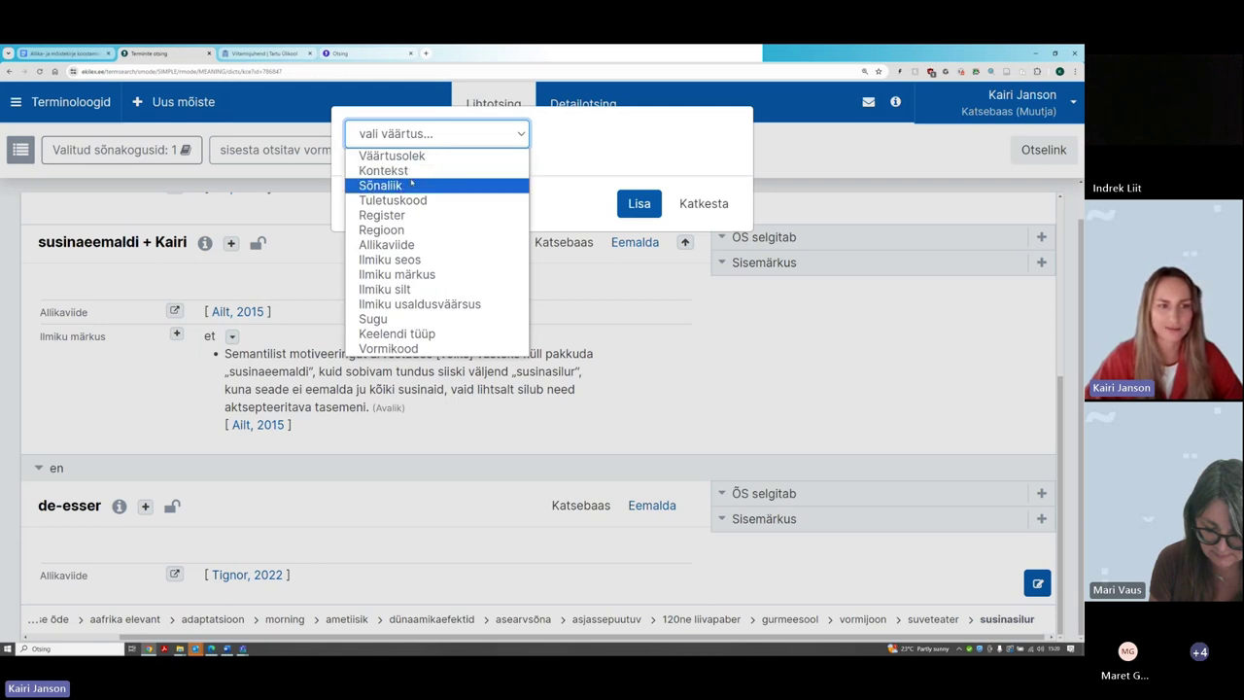
{"action": "left_click", "coordinate": [370, 171]}
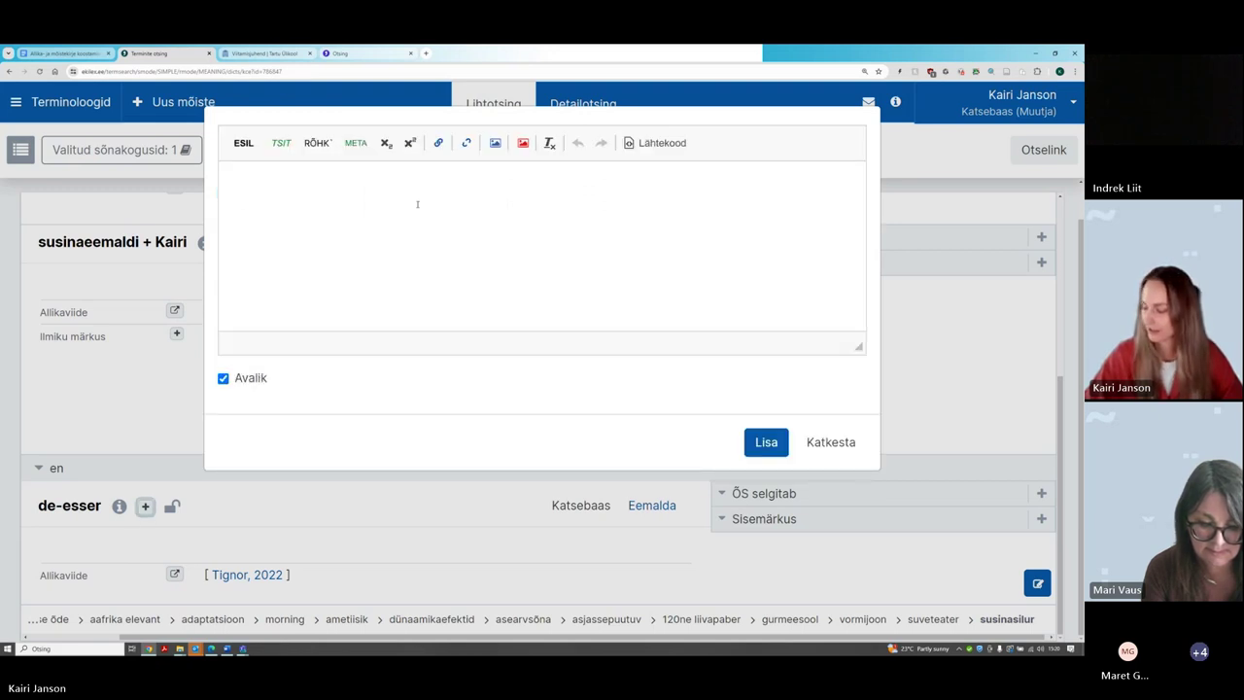
{"action": "left_click", "coordinate": [417, 205]}
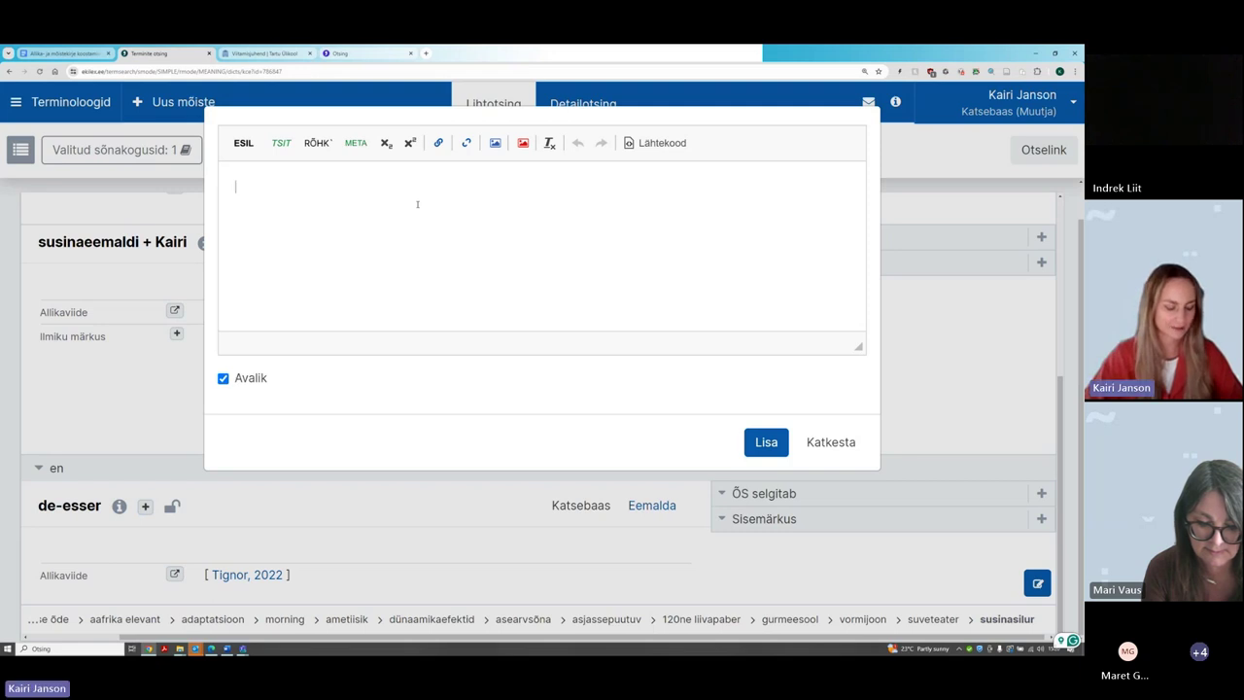
{"action": "key", "text": "ctrl+v"}
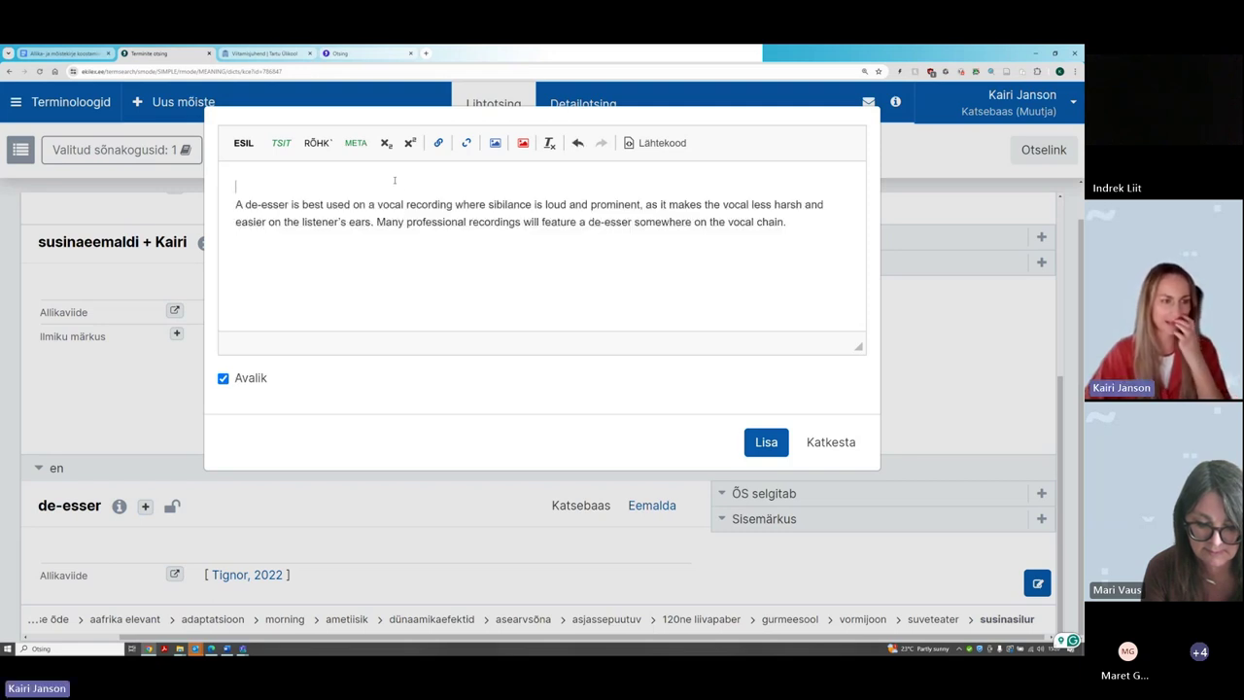
{"action": "key", "text": "Delete"}
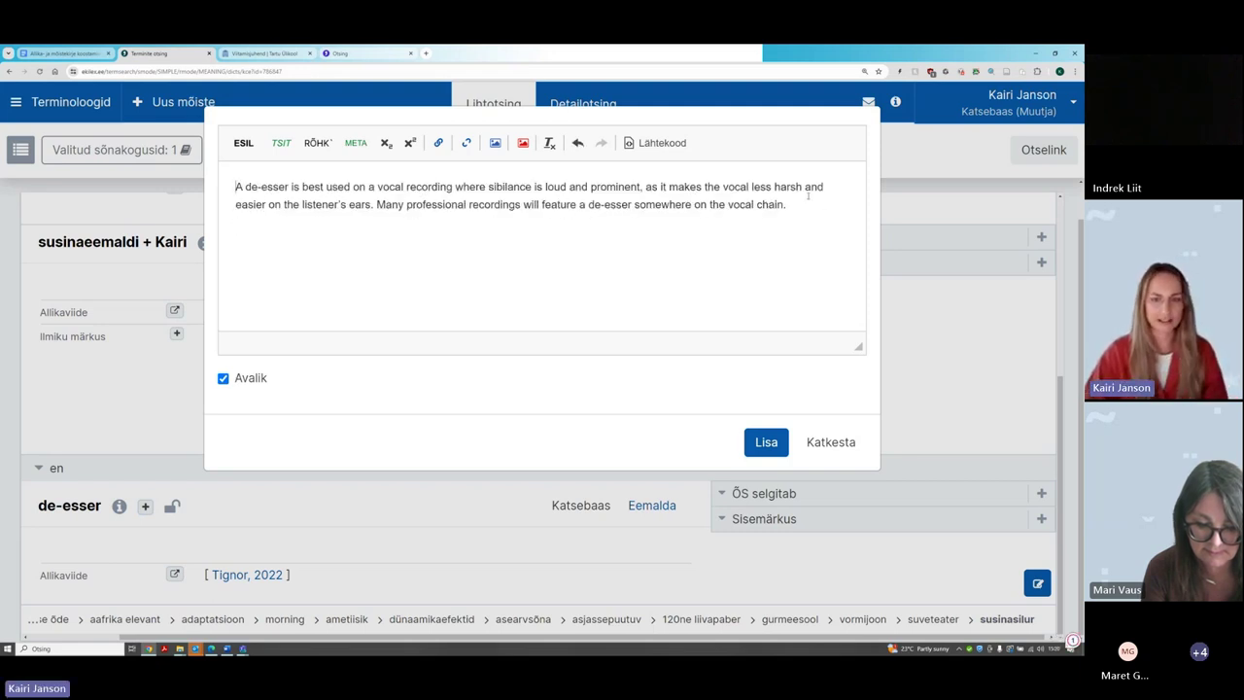
{"action": "left_click", "coordinate": [799, 206]}
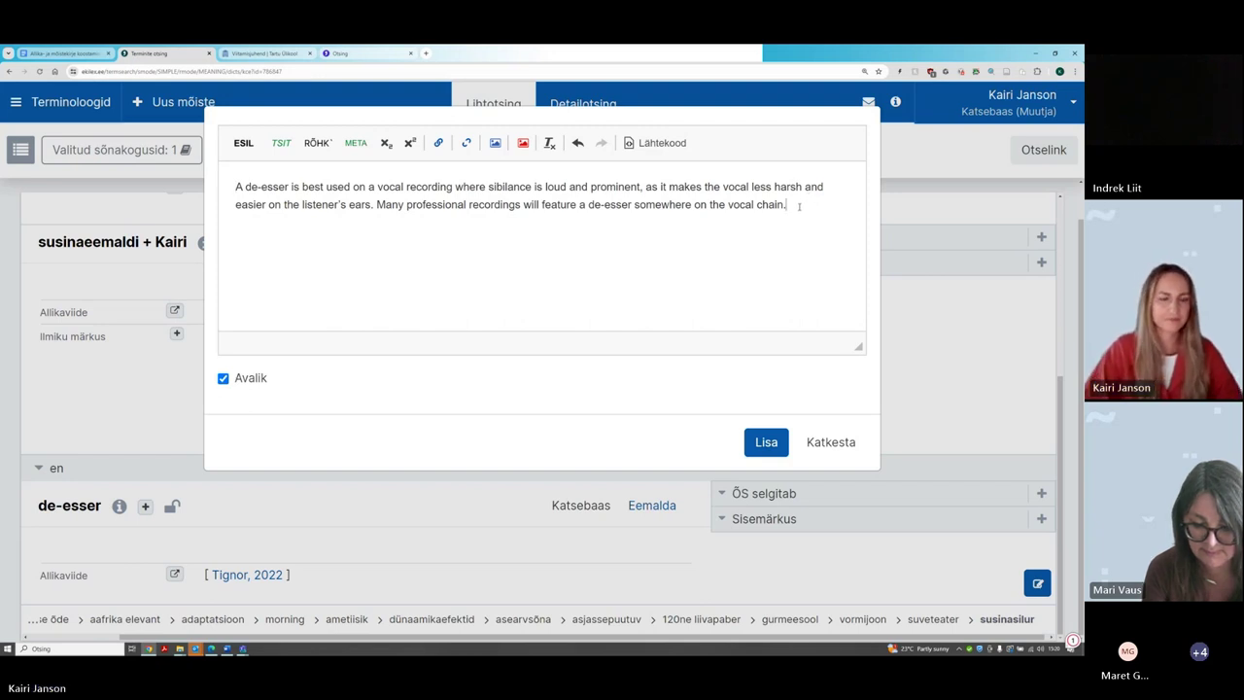
{"action": "left_click", "coordinate": [767, 442]}
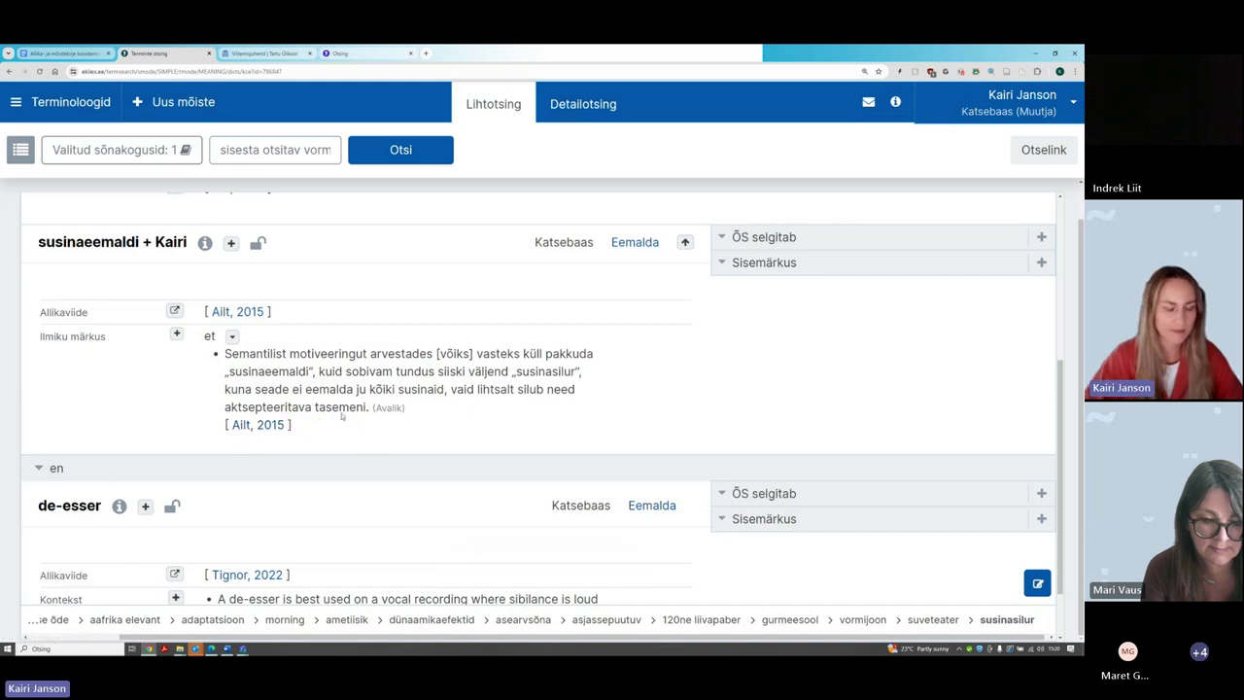
Inspect the de-esser Kontekst entry by selecting its label and the word de-esser
{"action": "scroll", "coordinate": [441, 481], "scroll_direction": "down", "scroll_amount": 1}
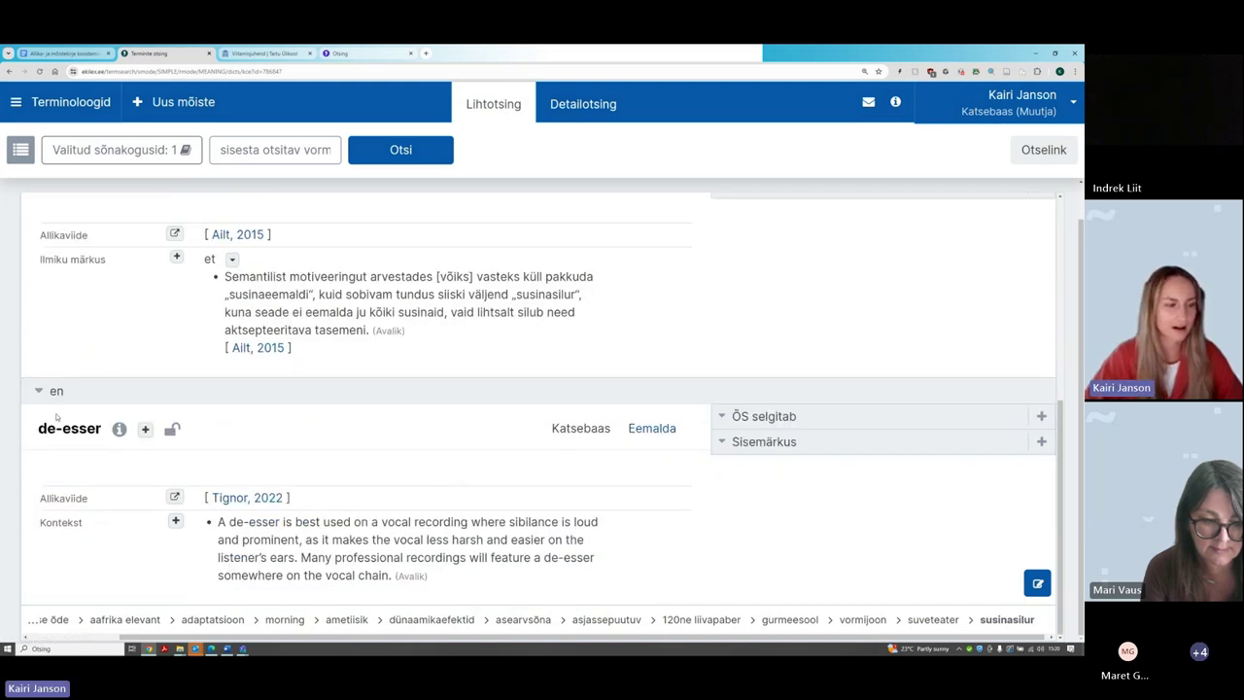
{"action": "mouse_move", "coordinate": [58, 423]}
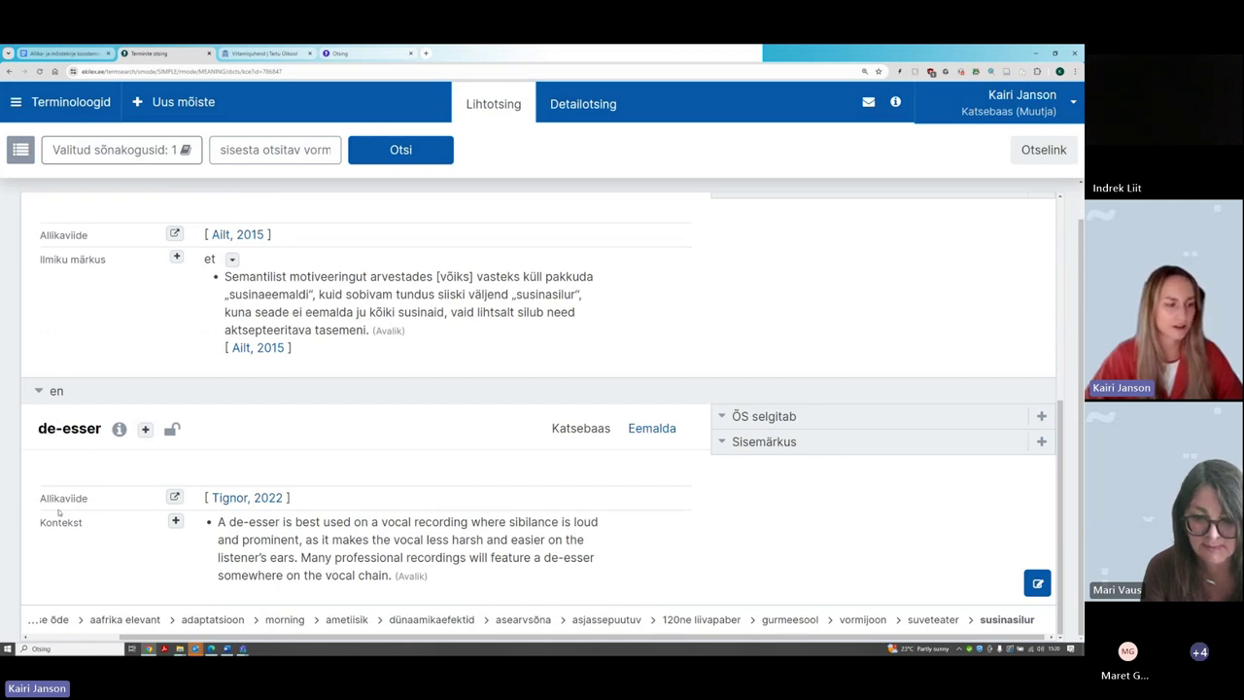
{"action": "left_click_drag", "start_coordinate": [41, 527], "coordinate": [83, 530]}
{"action": "left_click_drag", "start_coordinate": [218, 522], "coordinate": [393, 576]}
{"action": "left_click", "coordinate": [240, 557]}
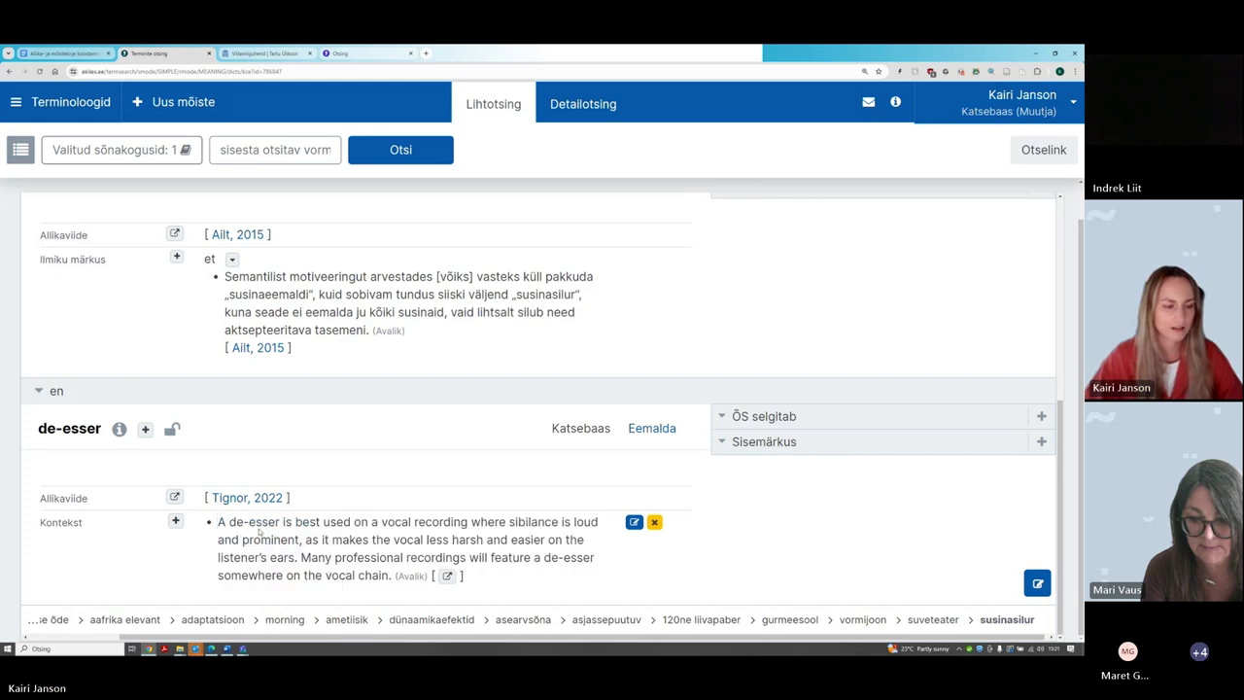
{"action": "left_click_drag", "start_coordinate": [229, 523], "coordinate": [282, 525]}
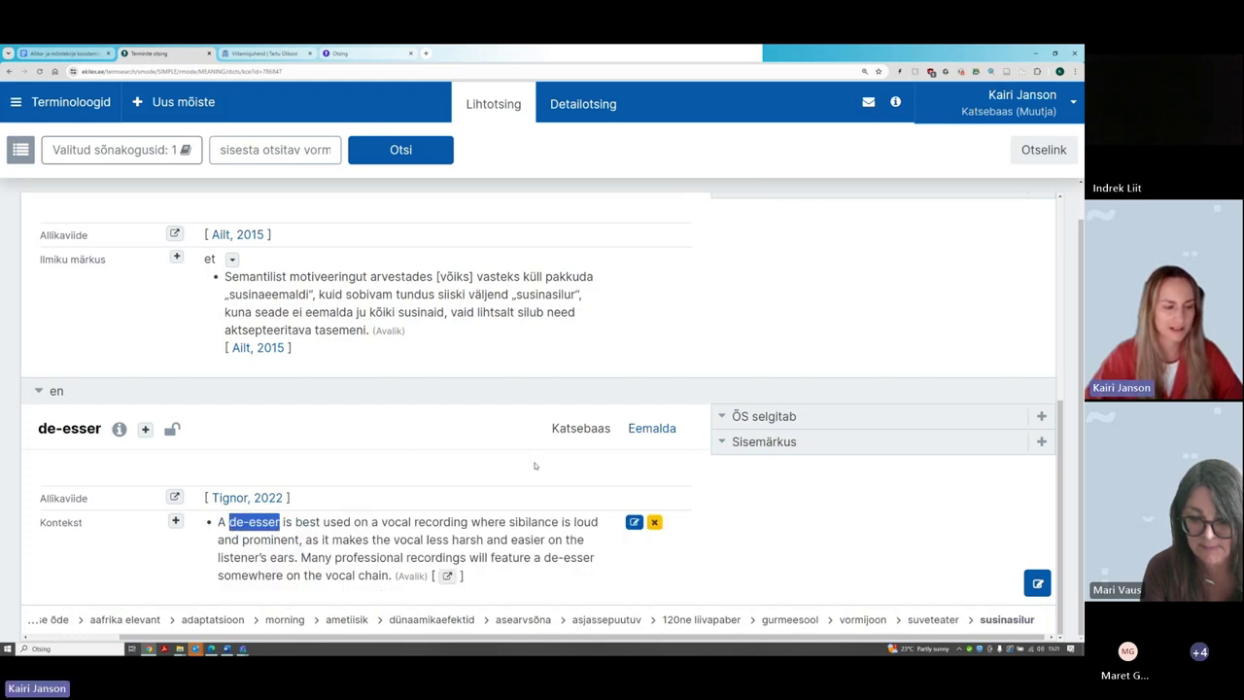
{"action": "mouse_move", "coordinate": [251, 534]}
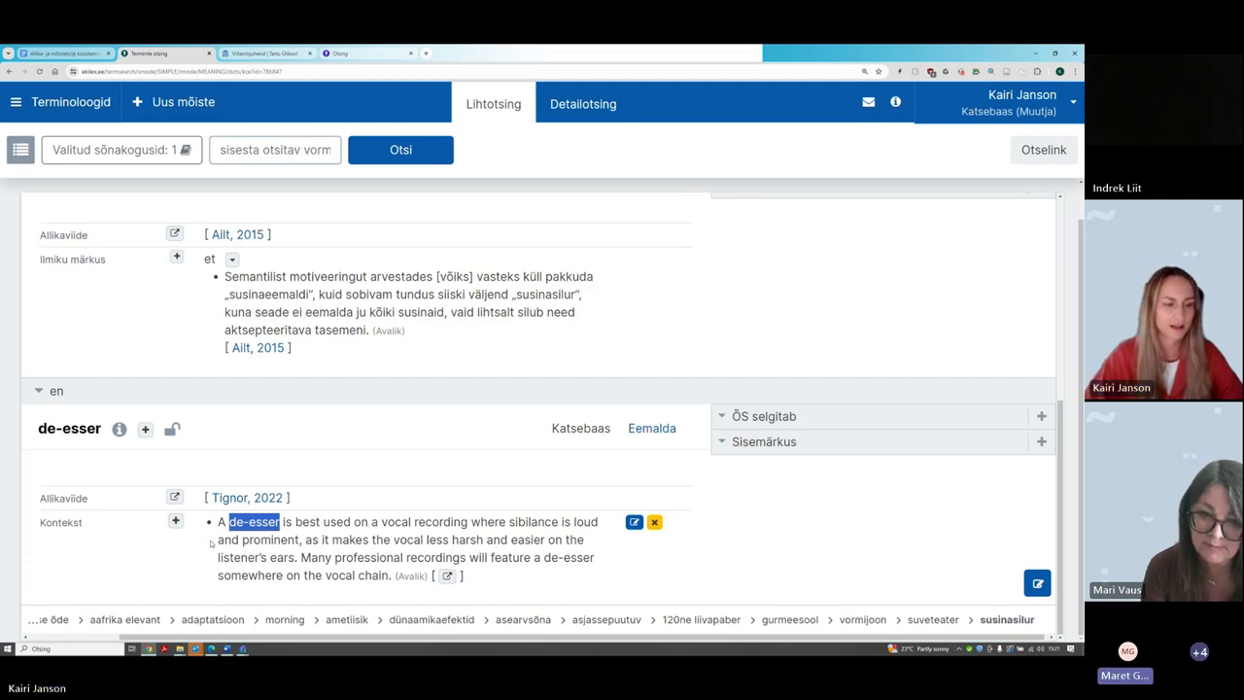
{"action": "left_click", "coordinate": [219, 533]}
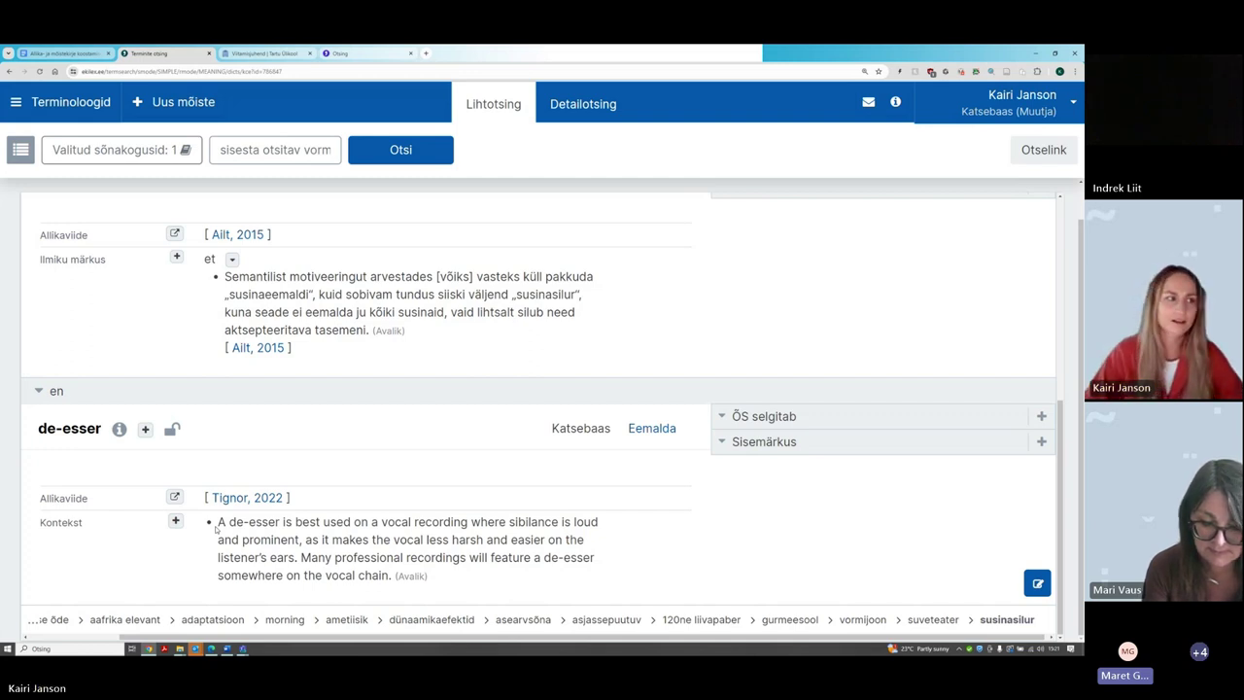
Check the Google Docs source material, then return to the Ekilex term search tab
{"action": "left_click", "coordinate": [47, 51]}
{"action": "scroll", "coordinate": [258, 410], "scroll_direction": "up", "scroll_amount": 10}
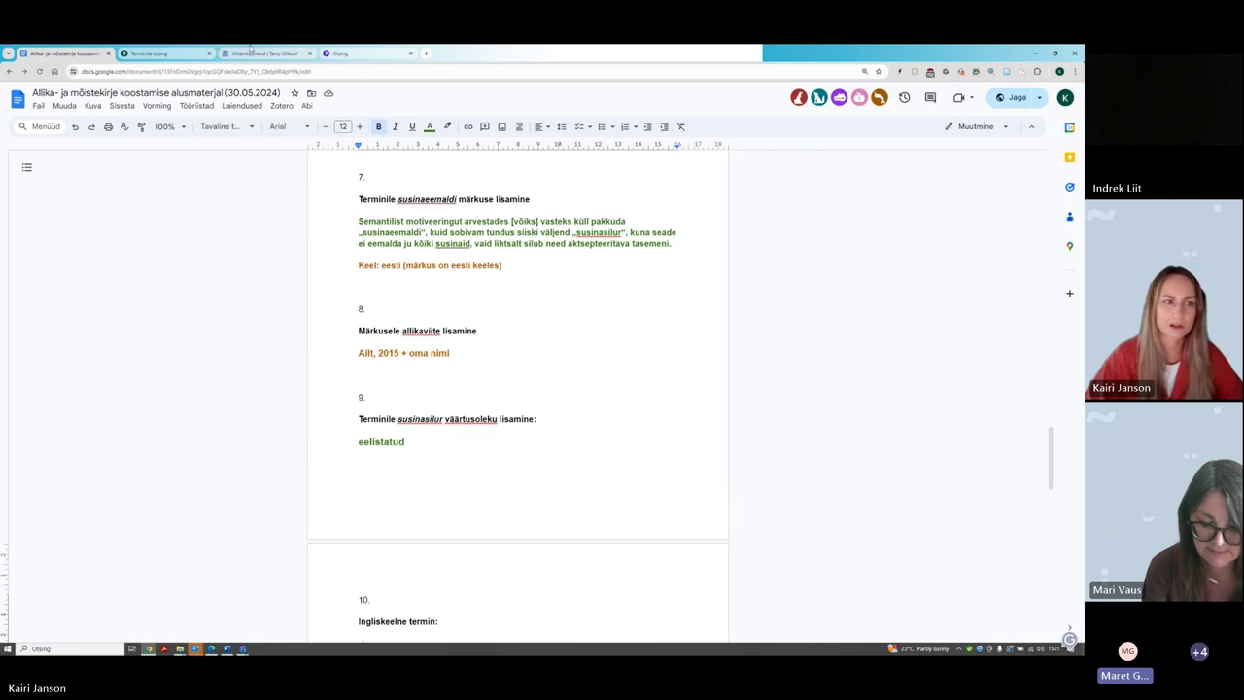
{"action": "left_click", "coordinate": [146, 53]}
{"action": "scroll", "coordinate": [280, 483], "scroll_direction": "up", "scroll_amount": 1}
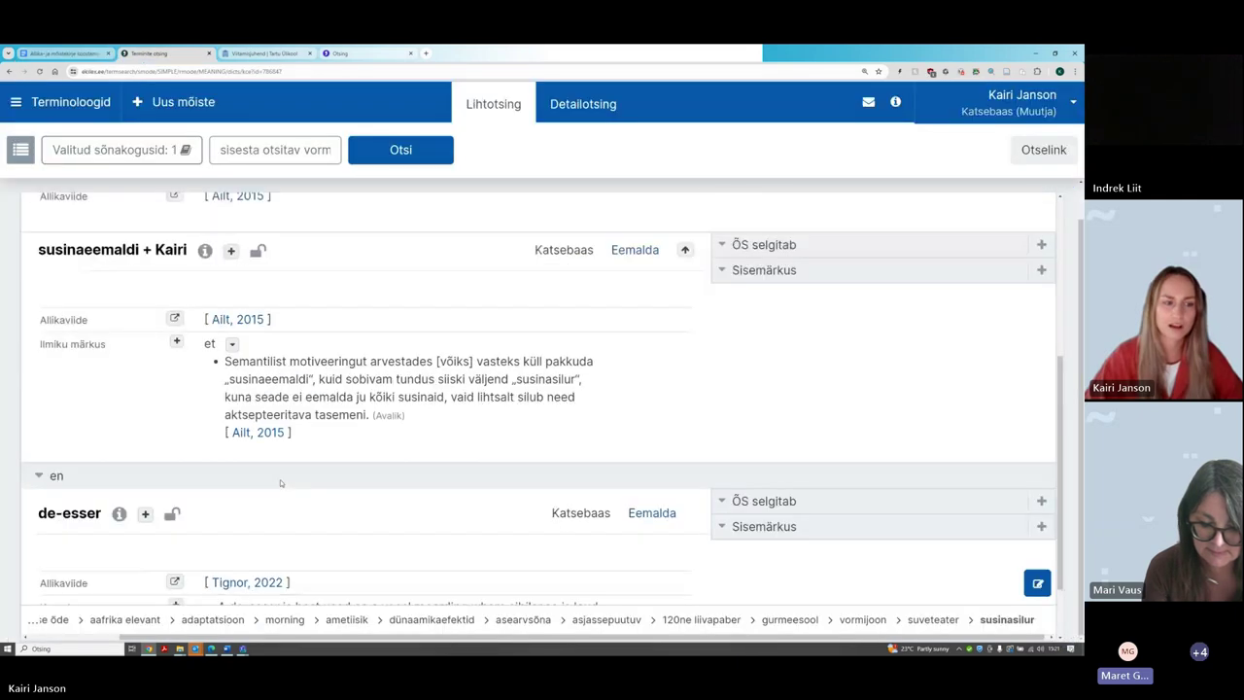
{"action": "scroll", "coordinate": [280, 483], "scroll_direction": "up", "scroll_amount": 1}
{"action": "scroll", "coordinate": [280, 483], "scroll_direction": "up", "scroll_amount": 2}
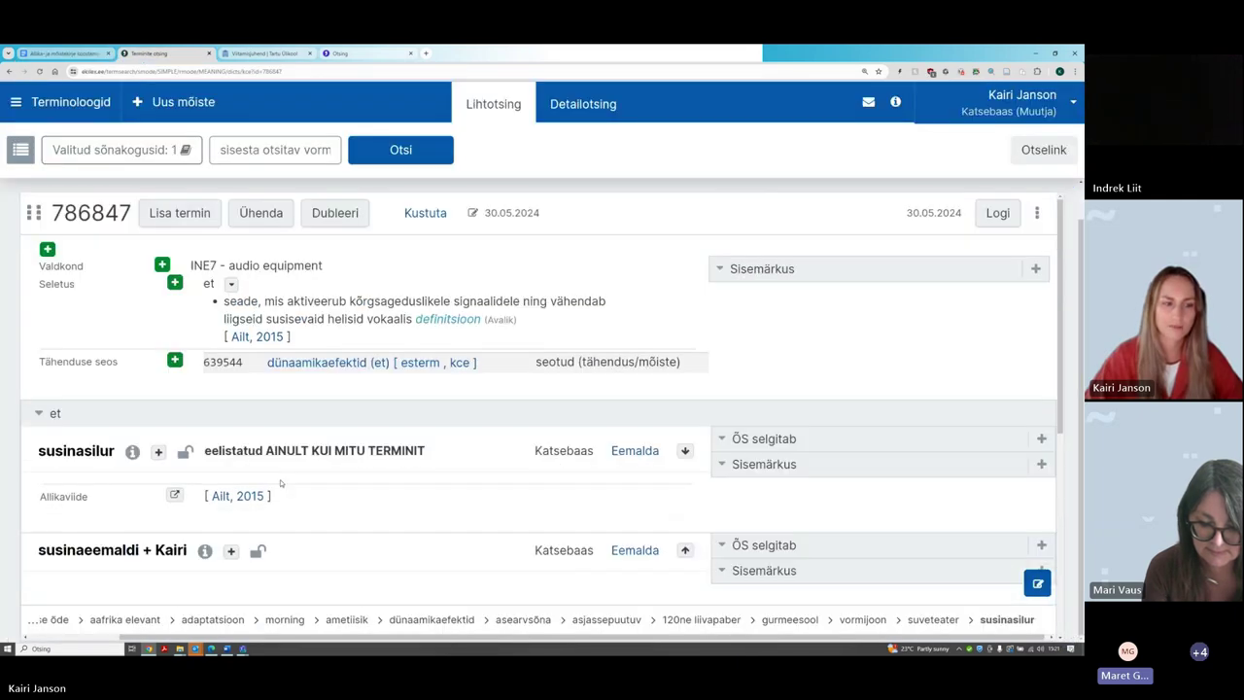
{"action": "scroll", "coordinate": [281, 483], "scroll_direction": "down", "scroll_amount": 3}
{"action": "scroll", "coordinate": [280, 483], "scroll_direction": "down", "scroll_amount": 2}
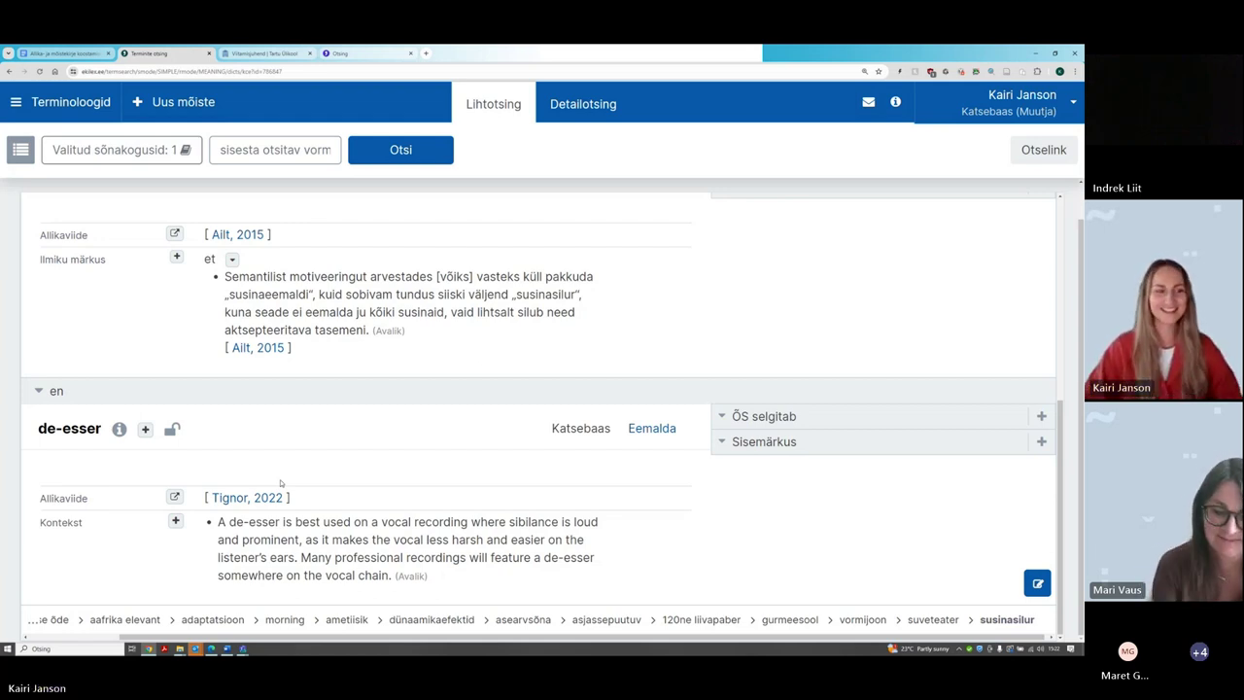
{"action": "scroll", "coordinate": [599, 396], "scroll_direction": "up", "scroll_amount": 3}
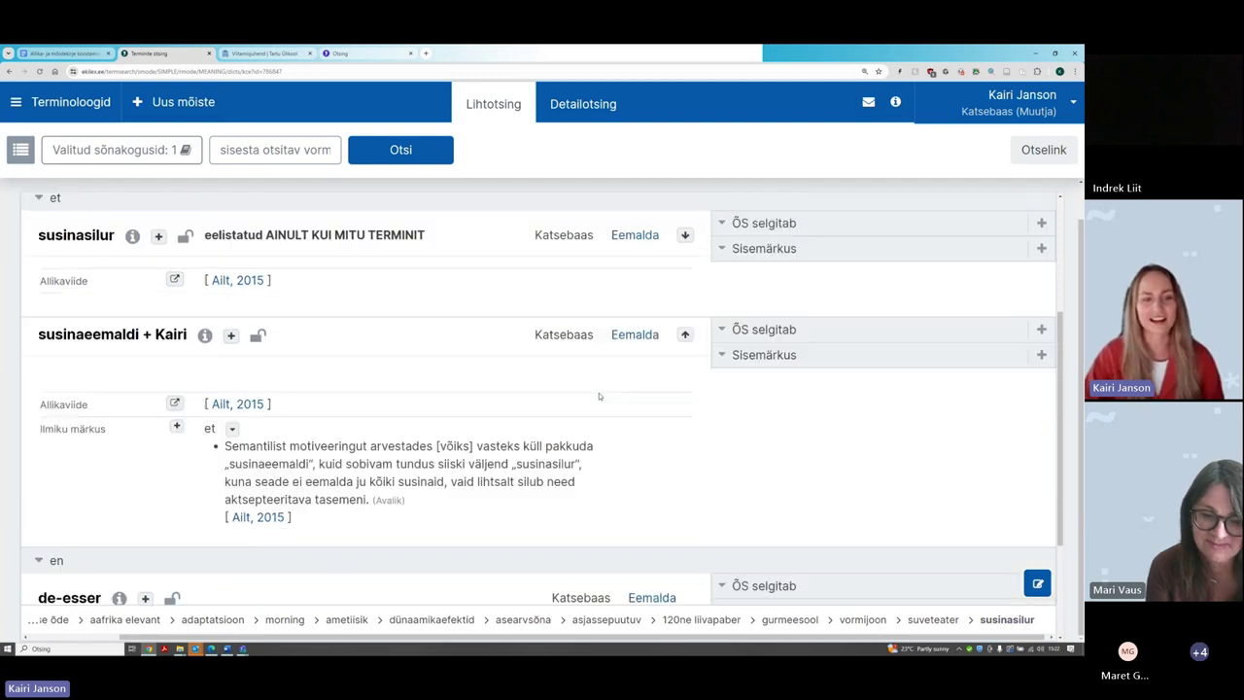
{"action": "scroll", "coordinate": [599, 396], "scroll_direction": "up", "scroll_amount": 3}
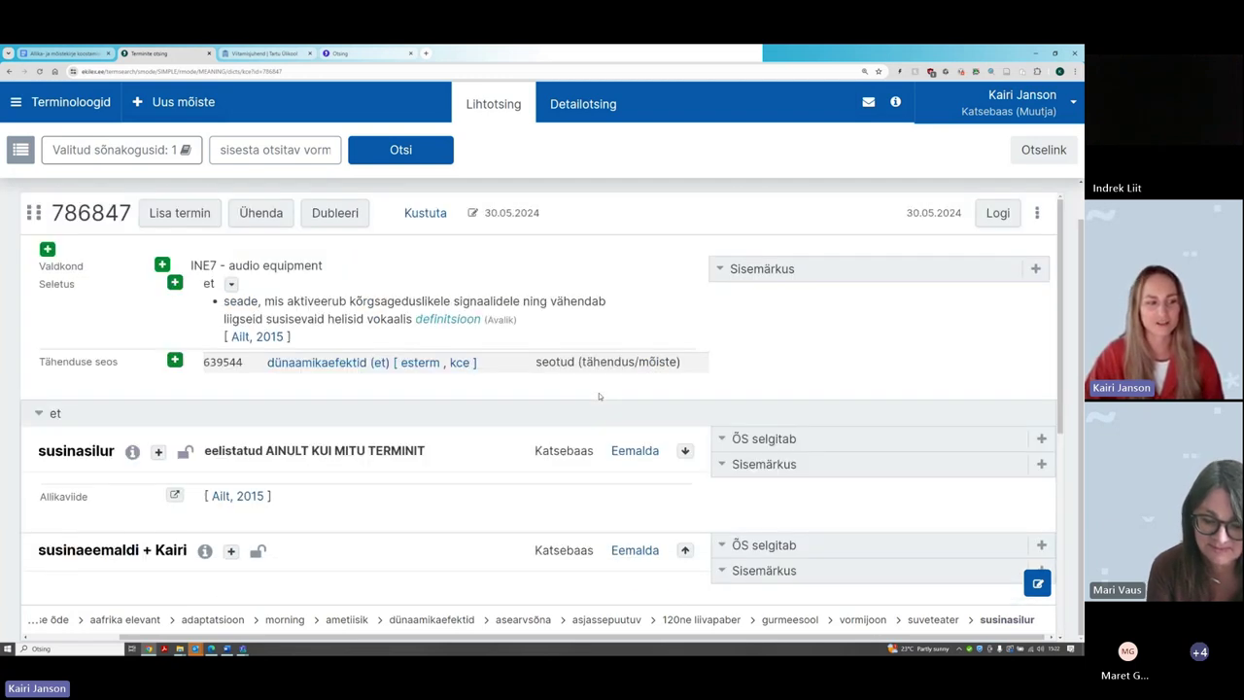
{"action": "mouse_move", "coordinate": [39, 456]}
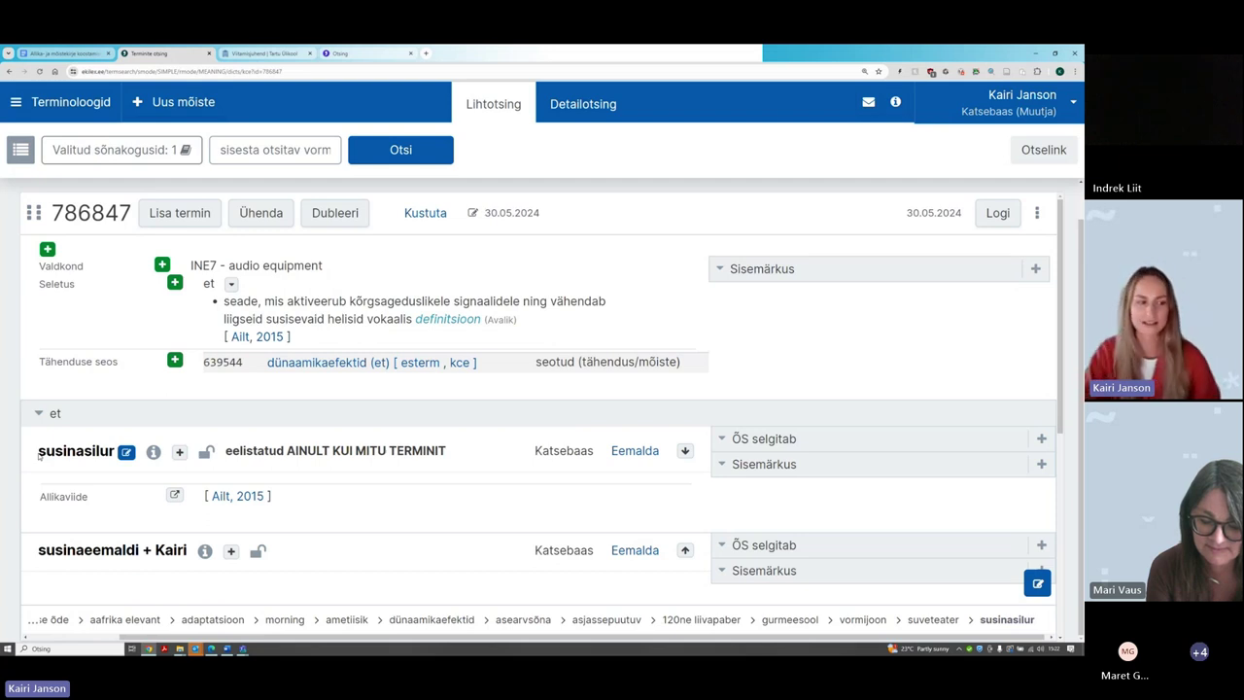
{"action": "left_click_drag", "start_coordinate": [39, 455], "coordinate": [117, 453]}
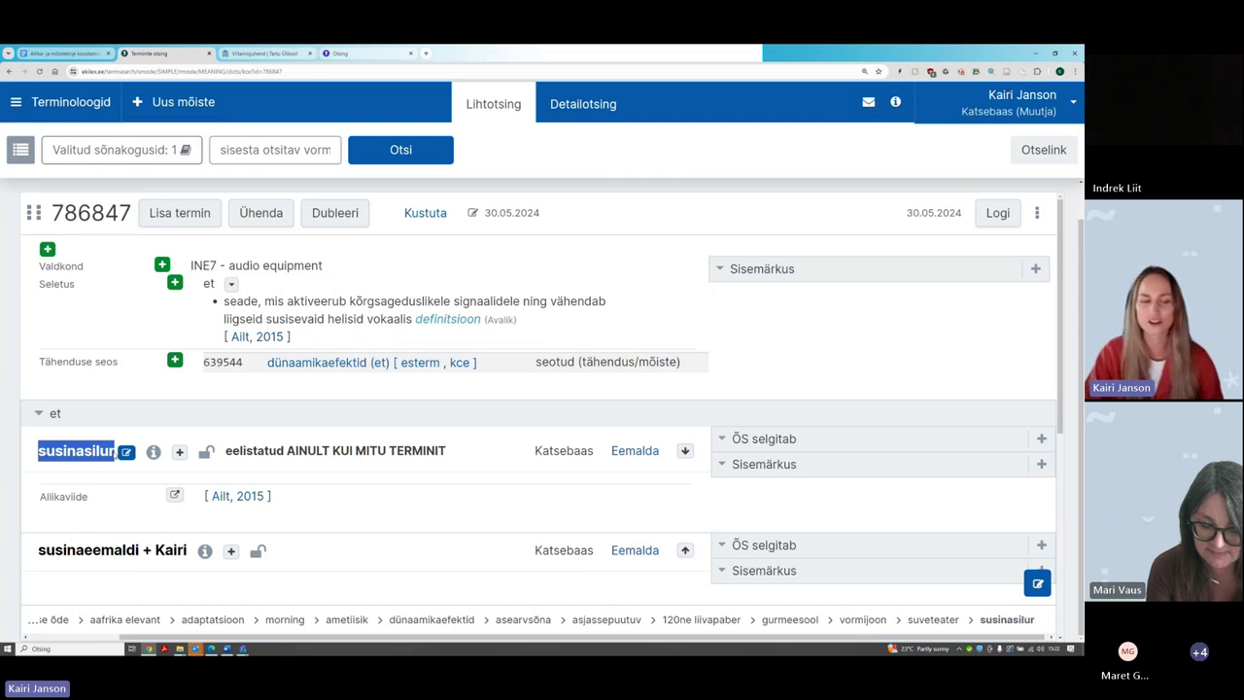
{"action": "left_click", "coordinate": [28, 451]}
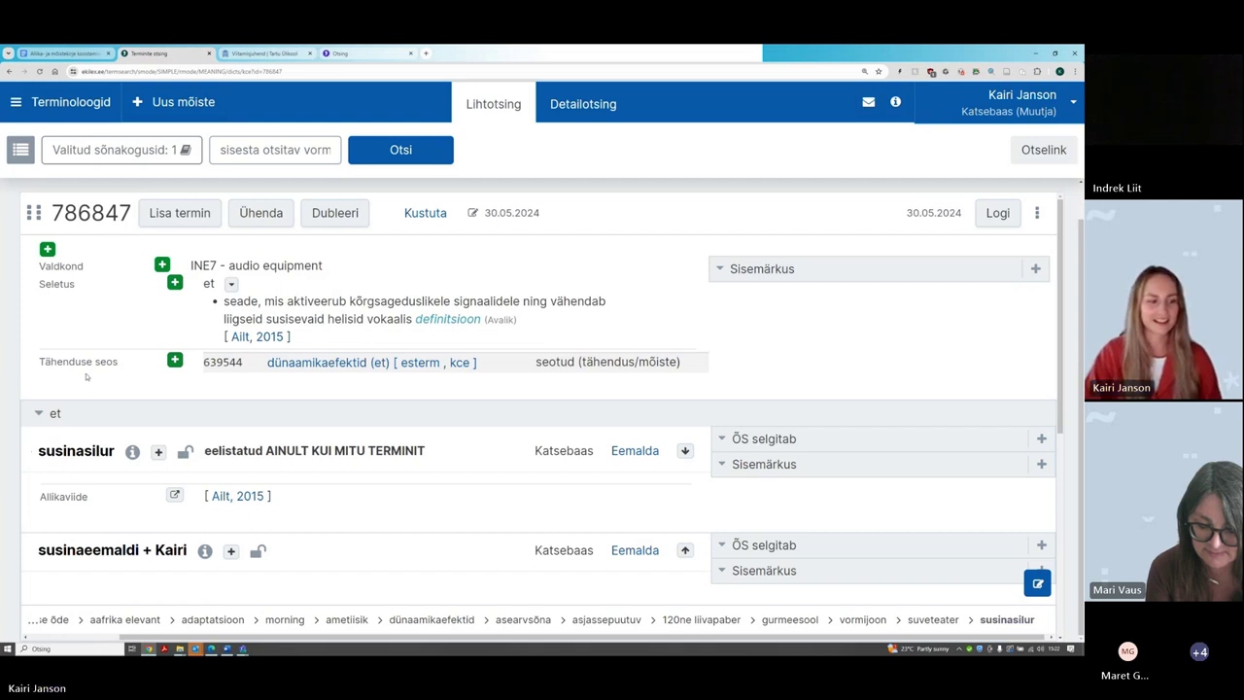
{"action": "mouse_move", "coordinate": [44, 457]}
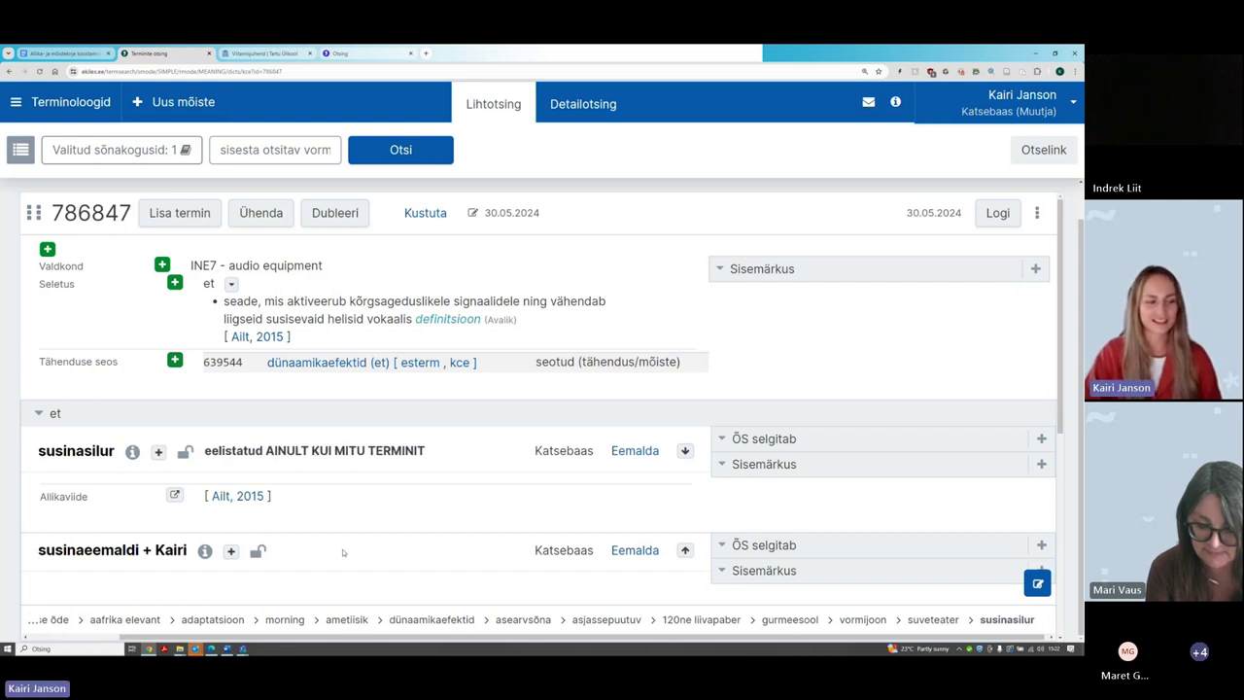
{"action": "scroll", "coordinate": [395, 536], "scroll_direction": "down", "scroll_amount": 1}
{"action": "scroll", "coordinate": [394, 536], "scroll_direction": "down", "scroll_amount": 1}
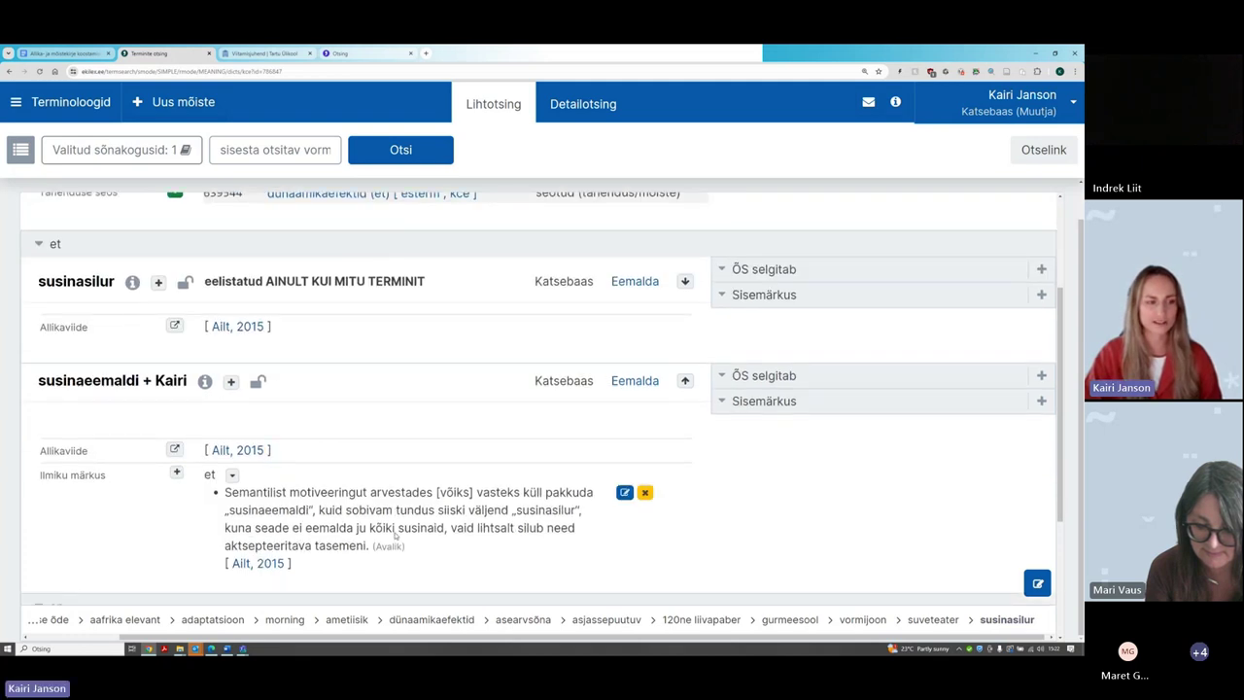
{"action": "scroll", "coordinate": [129, 513], "scroll_direction": "down", "scroll_amount": 1}
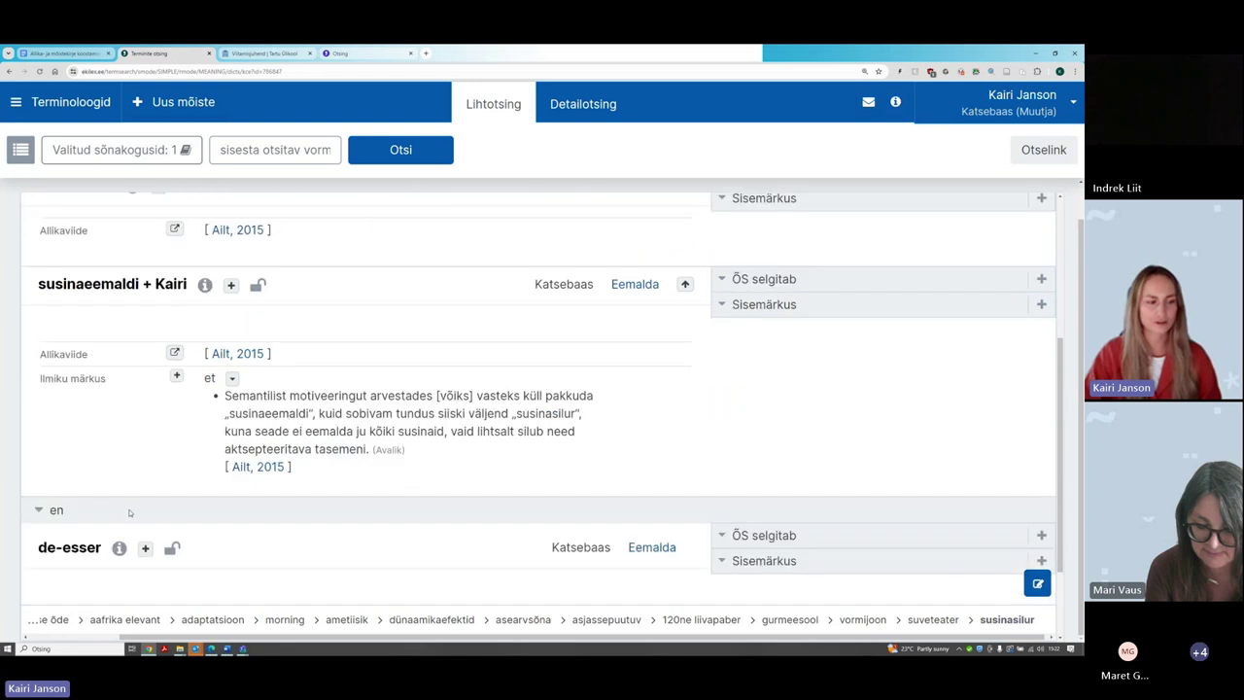
{"action": "scroll", "coordinate": [130, 512], "scroll_direction": "down", "scroll_amount": 1}
{"action": "left_click_drag", "start_coordinate": [38, 475], "coordinate": [103, 476]}
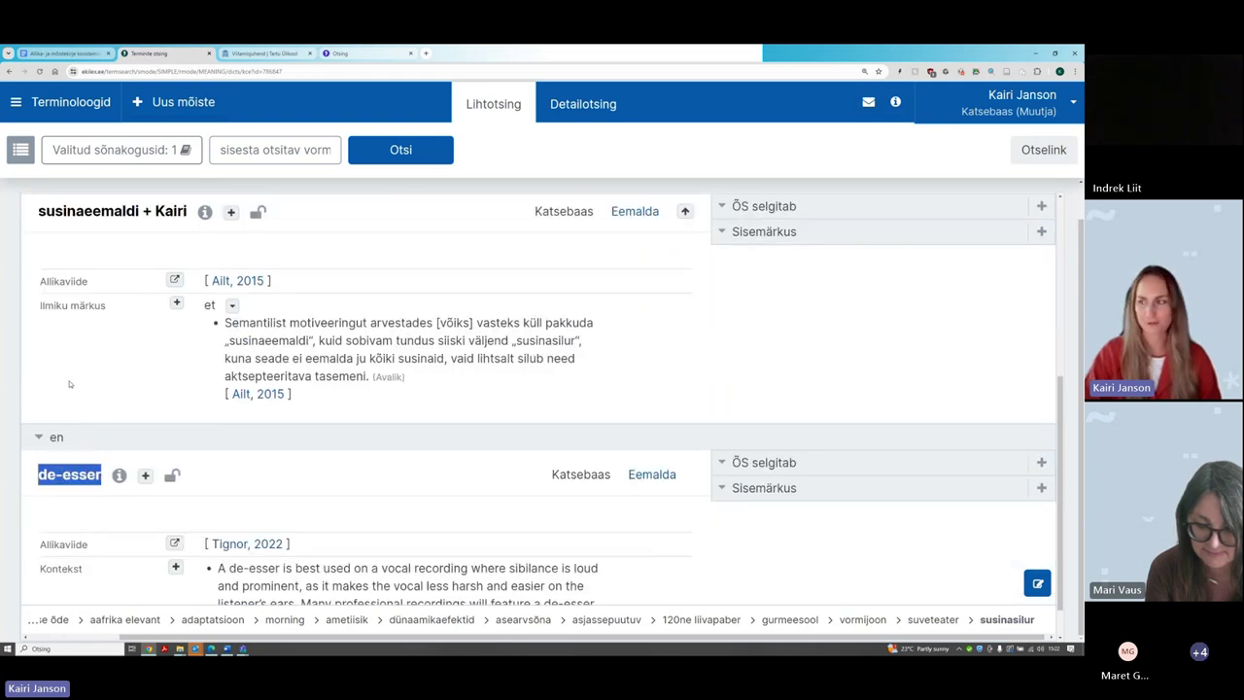
{"action": "left_click", "coordinate": [224, 410]}
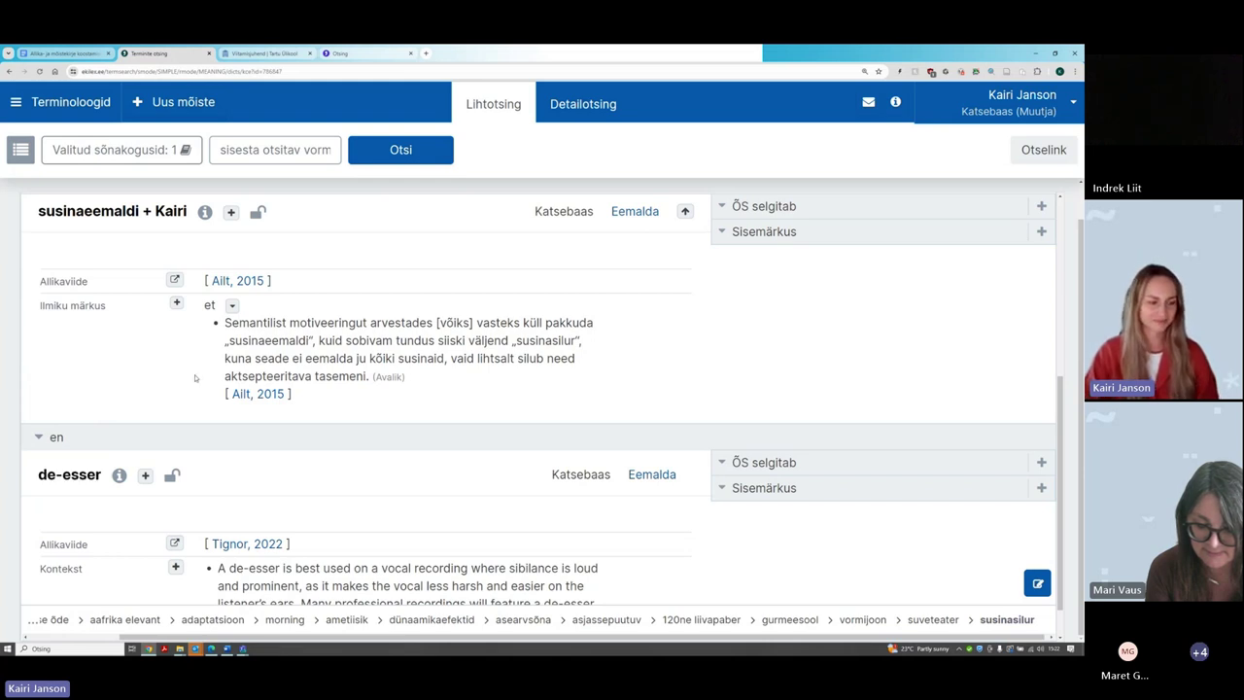
{"action": "scroll", "coordinate": [464, 431], "scroll_direction": "down", "scroll_amount": 1}
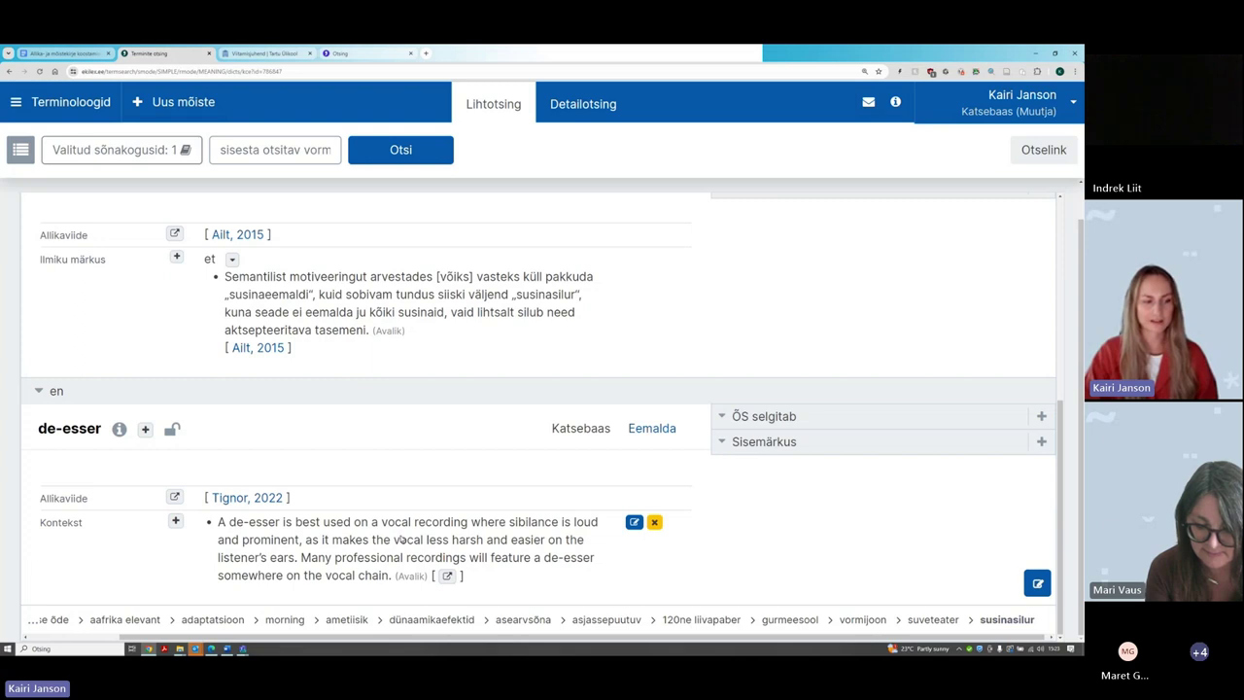
{"action": "scroll", "coordinate": [402, 541], "scroll_direction": "up", "scroll_amount": 10}
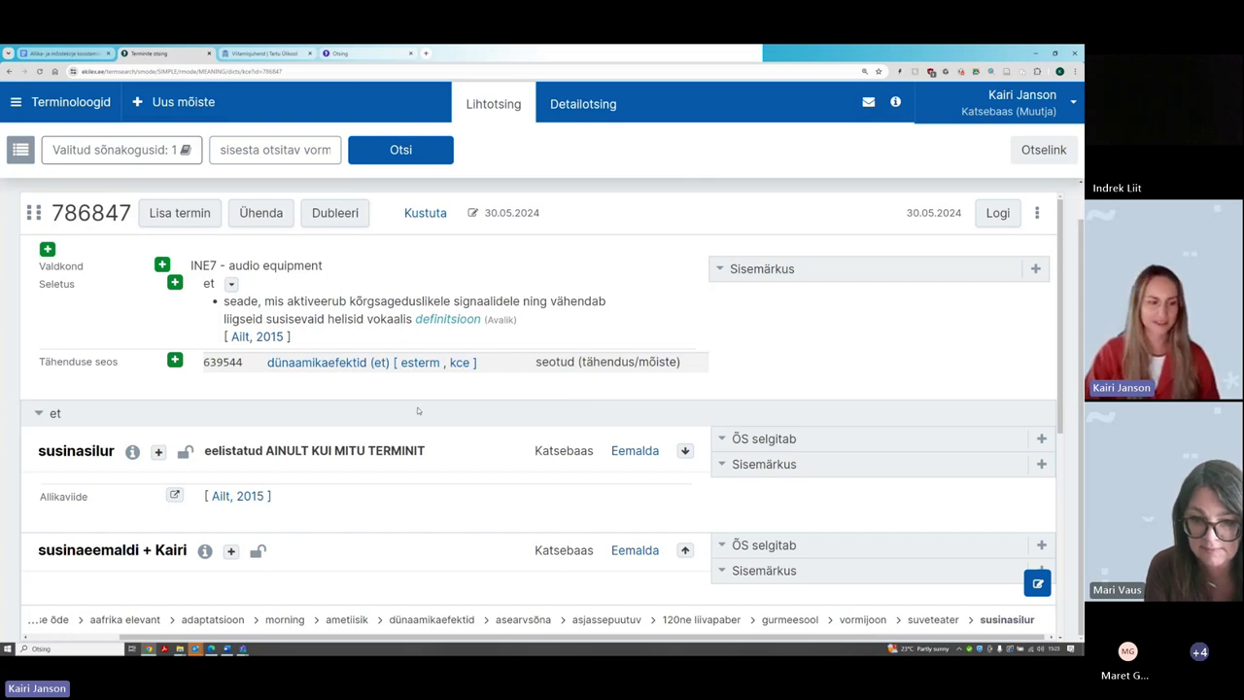
{"action": "scroll", "coordinate": [398, 468], "scroll_direction": "down", "scroll_amount": 4}
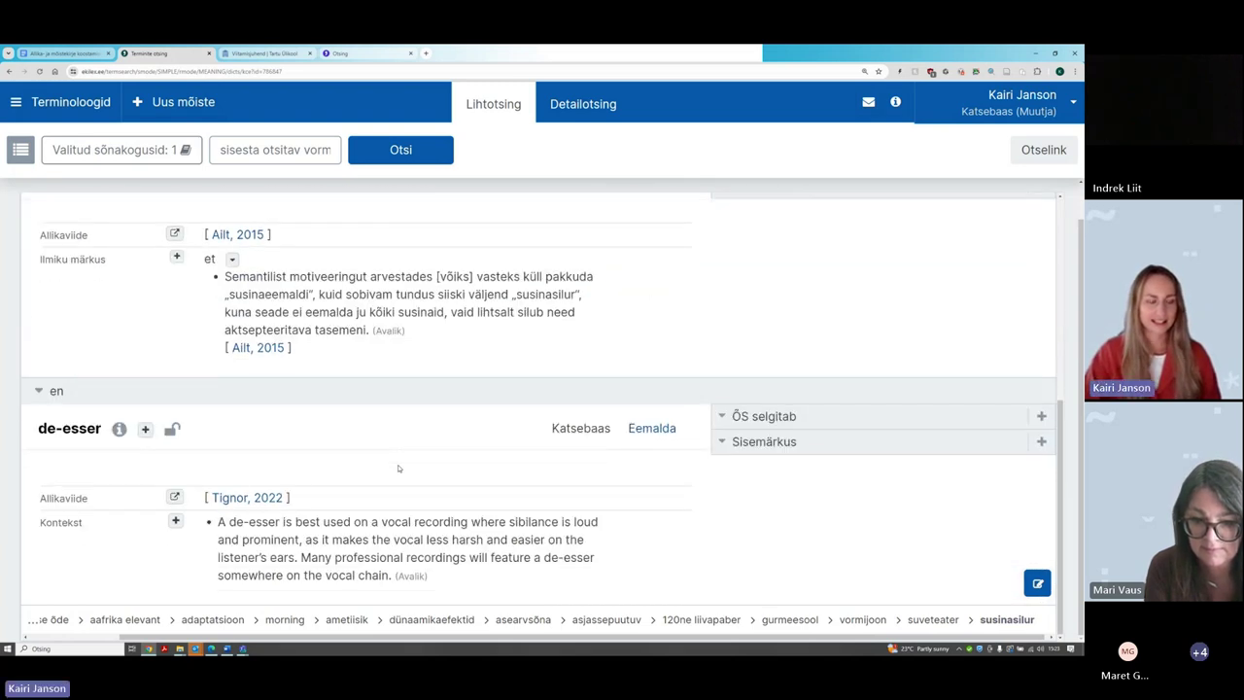
{"action": "mouse_move", "coordinate": [243, 540]}
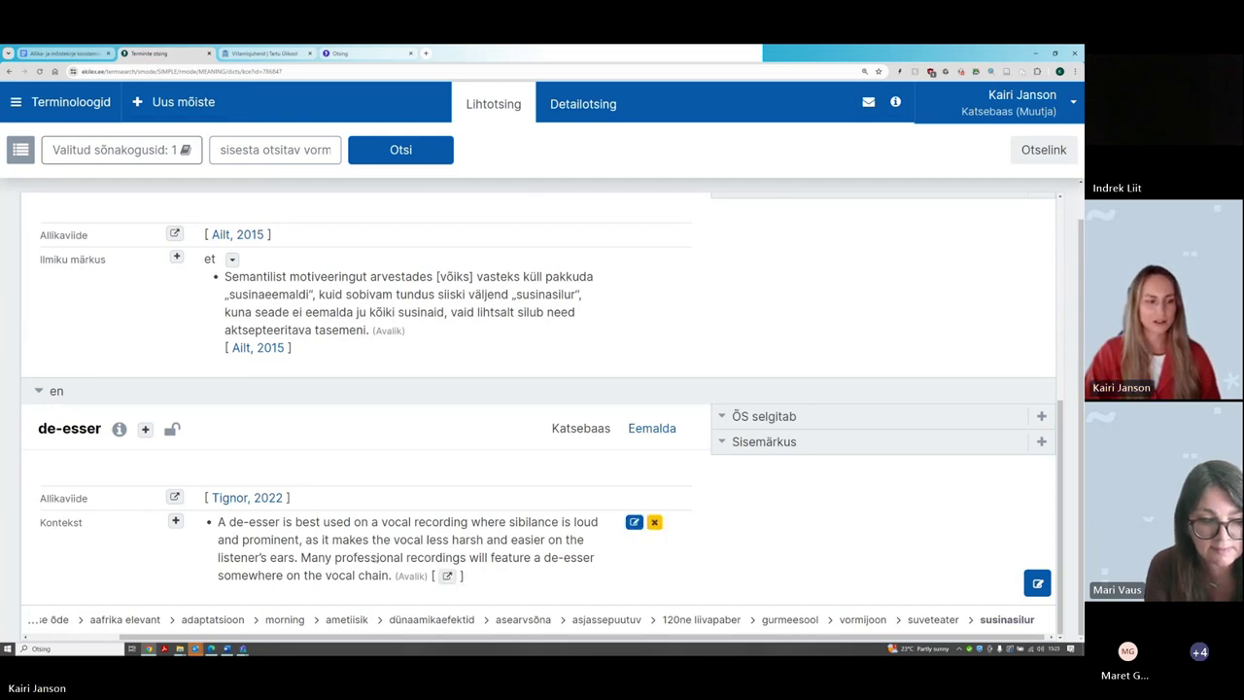
{"action": "mouse_move", "coordinate": [44, 440]}
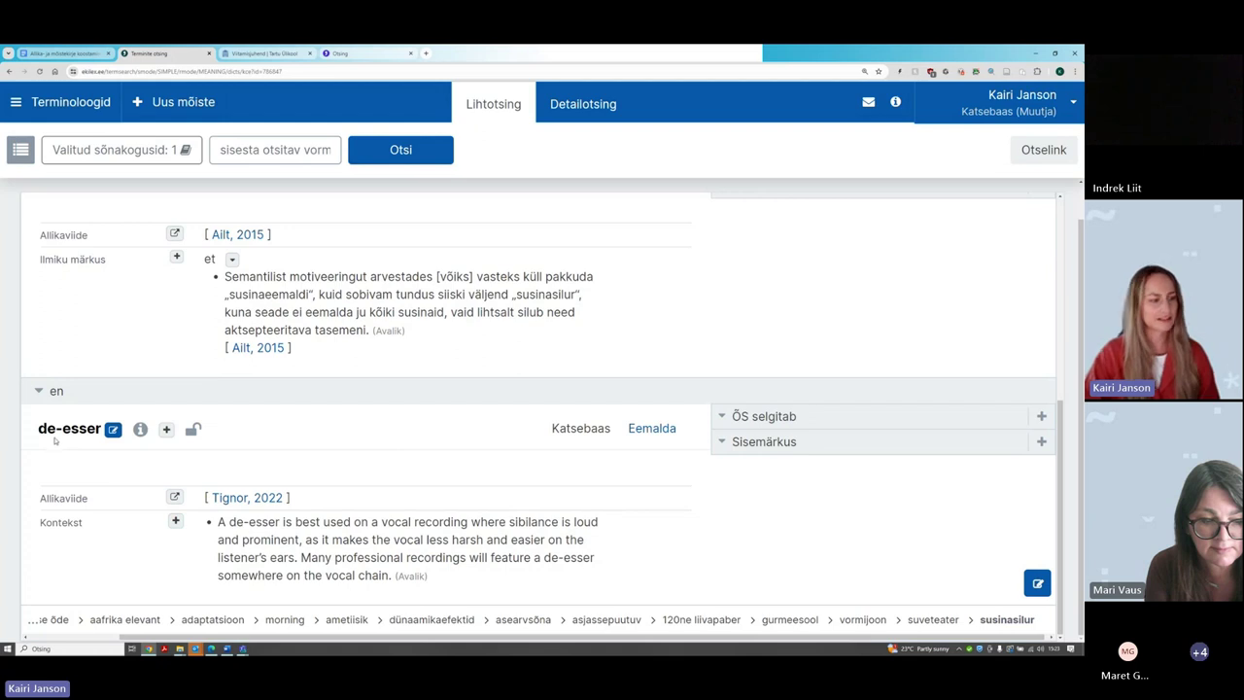
{"action": "mouse_move", "coordinate": [462, 546]}
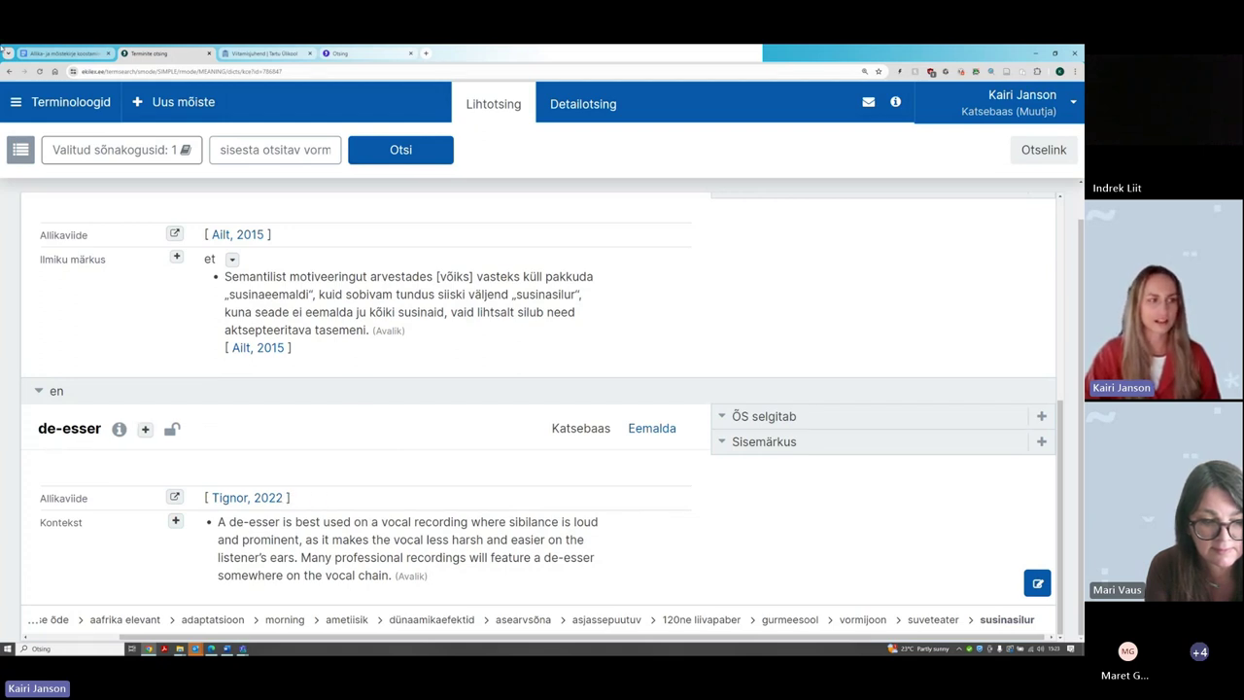
{"action": "left_click", "coordinate": [62, 54]}
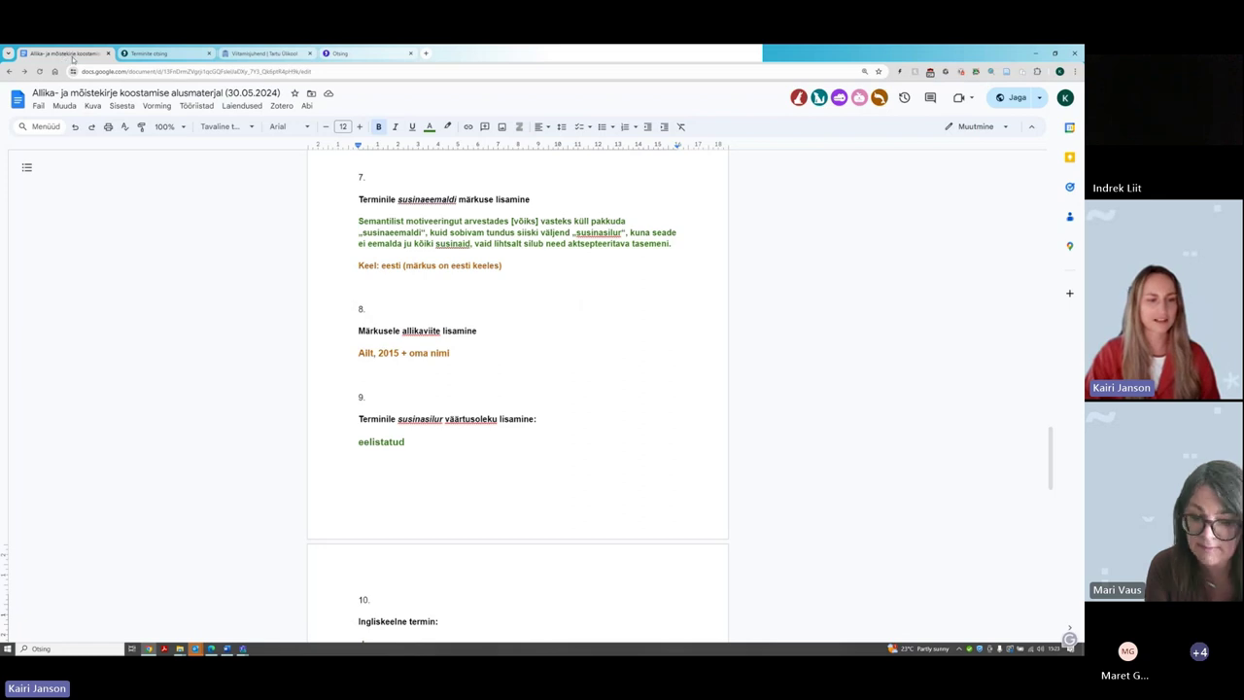
{"action": "scroll", "coordinate": [394, 440], "scroll_direction": "down", "scroll_amount": 3}
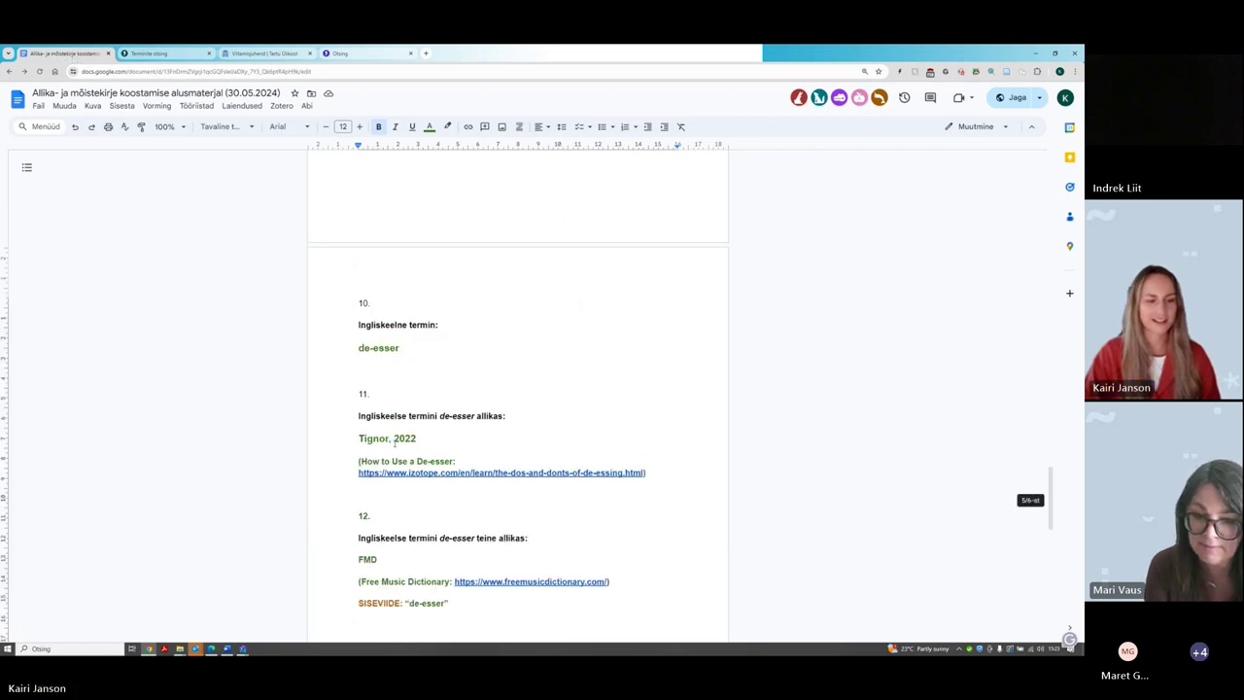
{"action": "scroll", "coordinate": [394, 440], "scroll_direction": "up", "scroll_amount": 3}
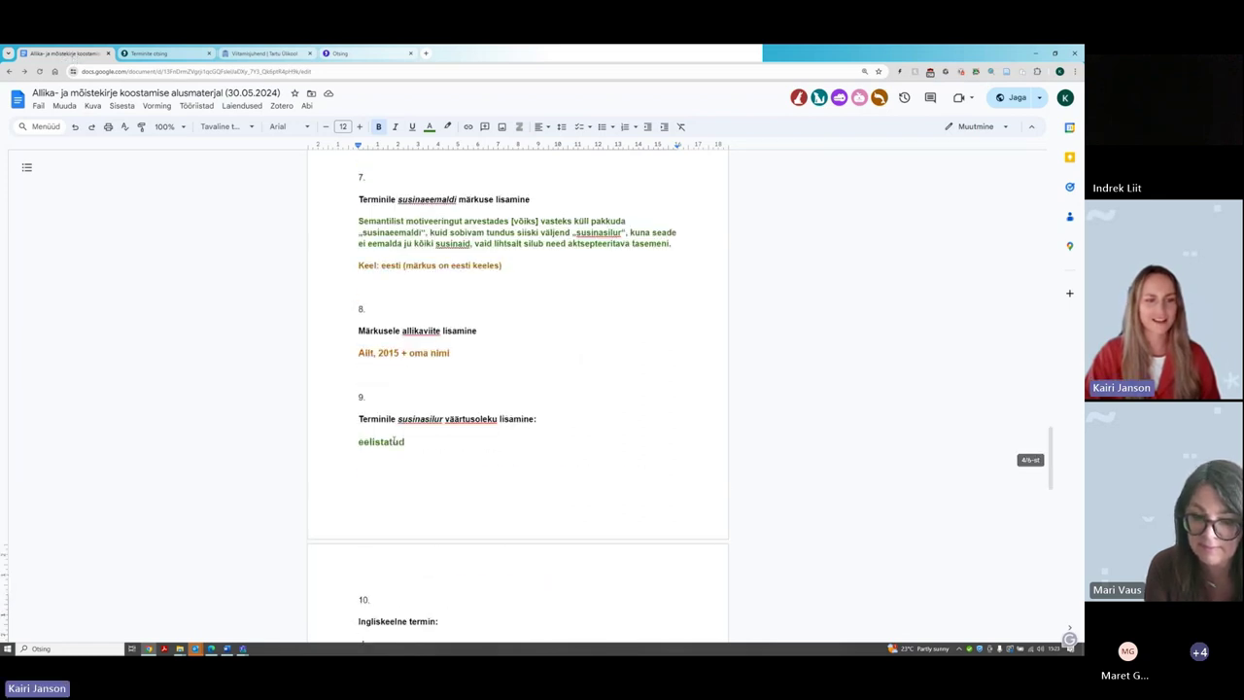
{"action": "scroll", "coordinate": [403, 428], "scroll_direction": "down", "scroll_amount": 7}
{"action": "left_click_drag", "start_coordinate": [358, 309], "coordinate": [386, 352]}
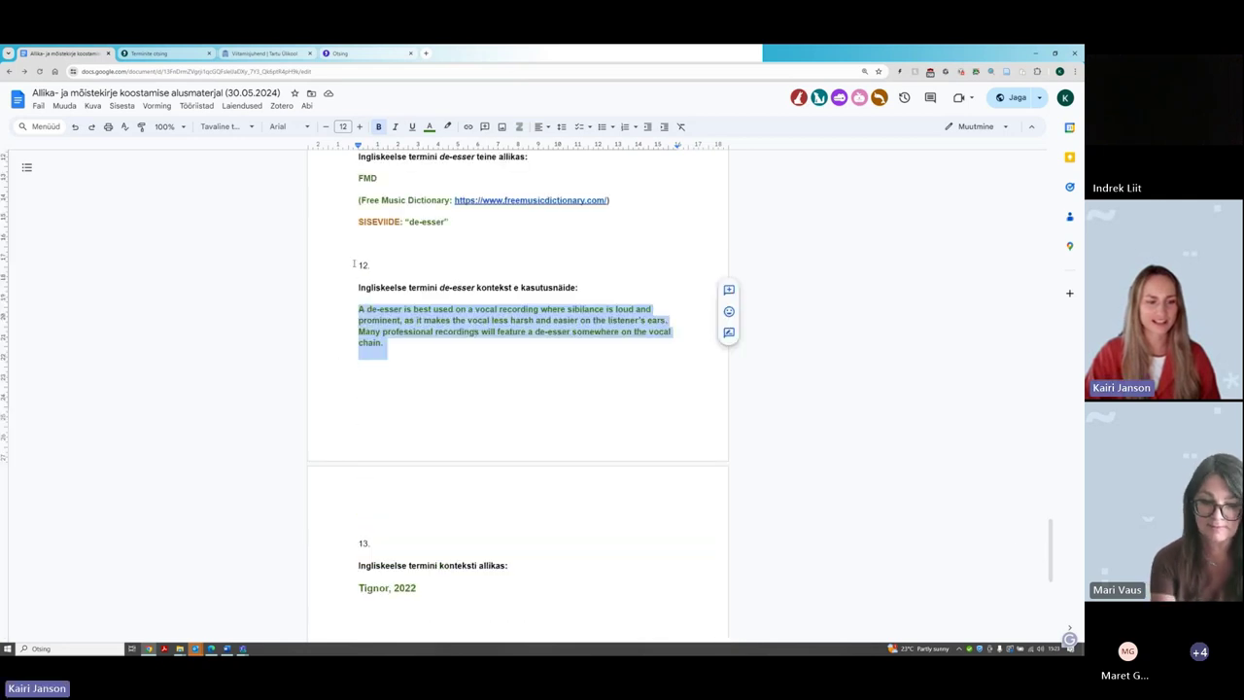
{"action": "left_click", "coordinate": [155, 53]}
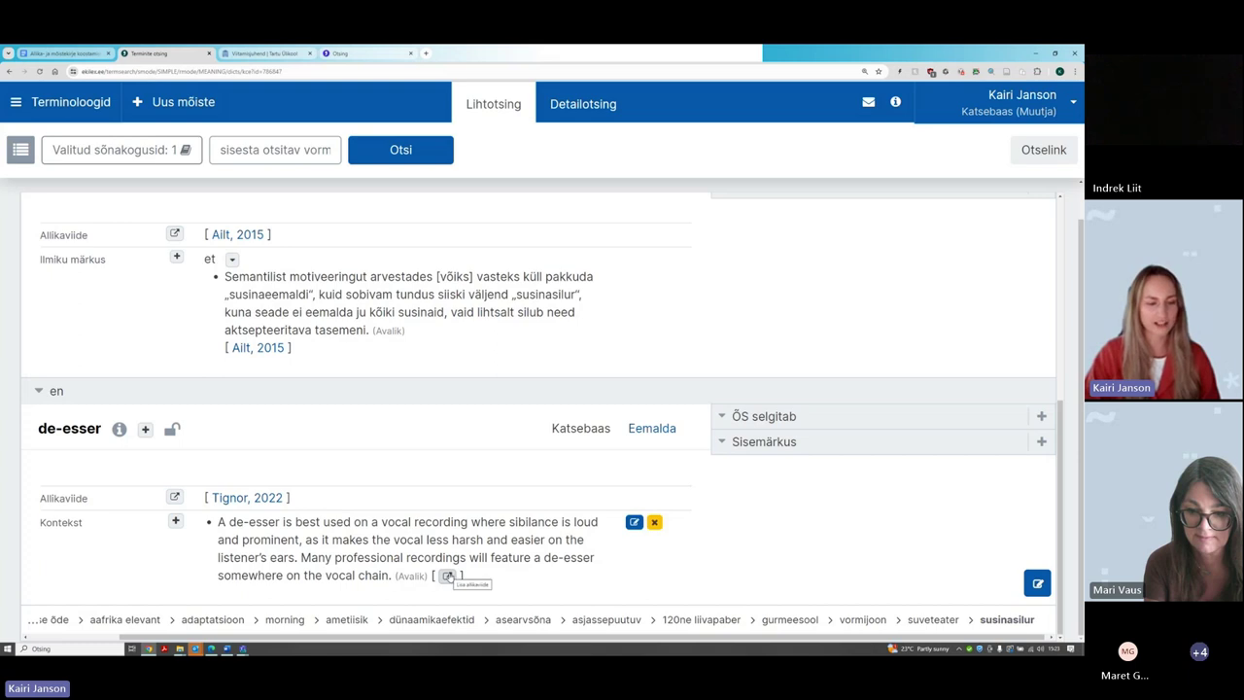
Search sources for 'Tignor*' and attach Tignor, 2022 to the de-esser context sentence
{"action": "left_click", "coordinate": [447, 575]}
{"action": "left_click", "coordinate": [288, 136]}
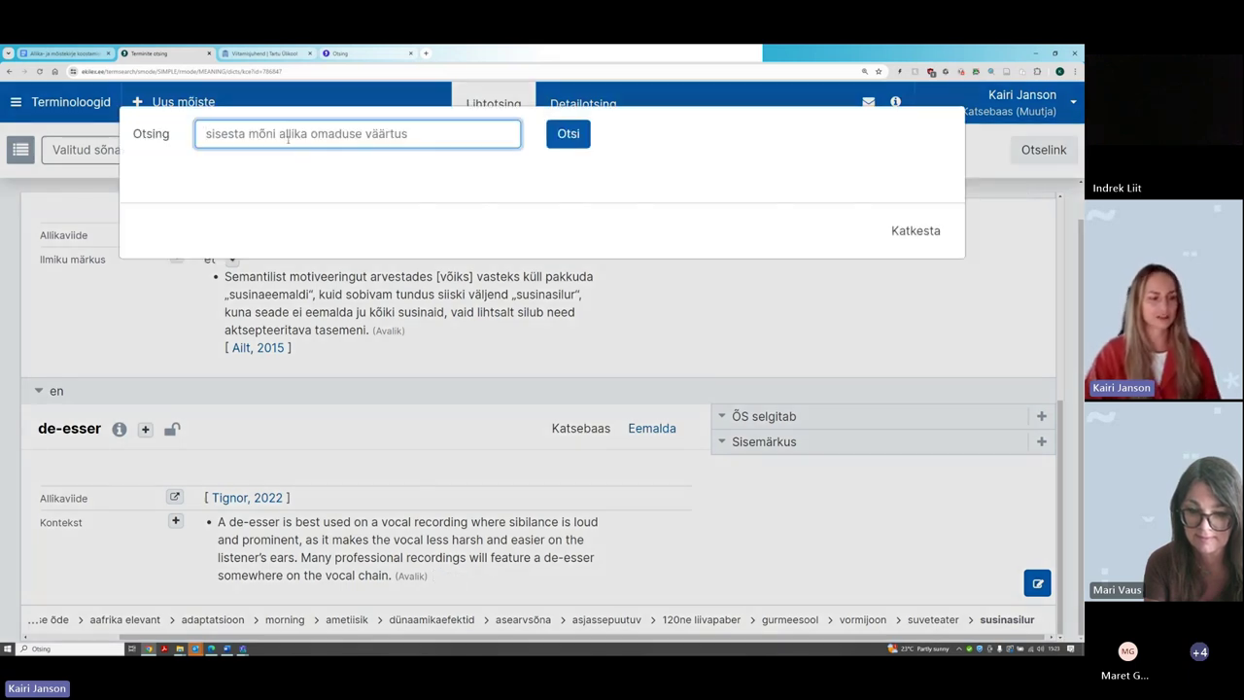
{"action": "type", "text": "Tignor"}
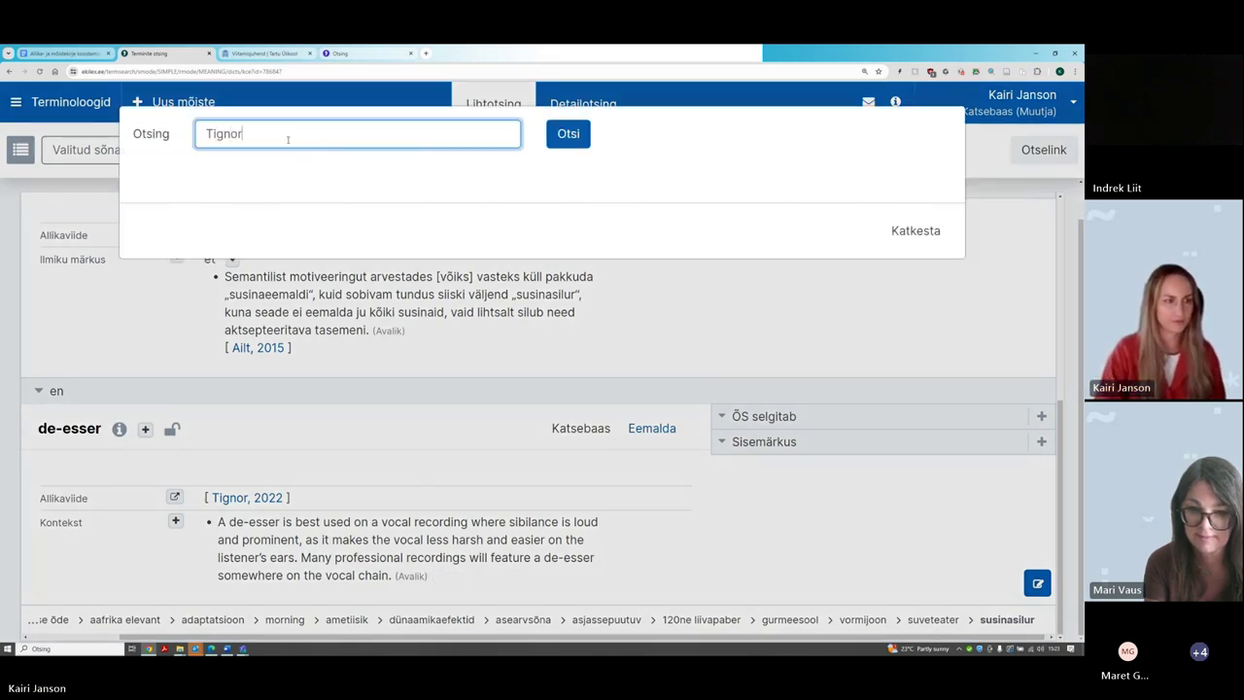
{"action": "left_click", "coordinate": [568, 136]}
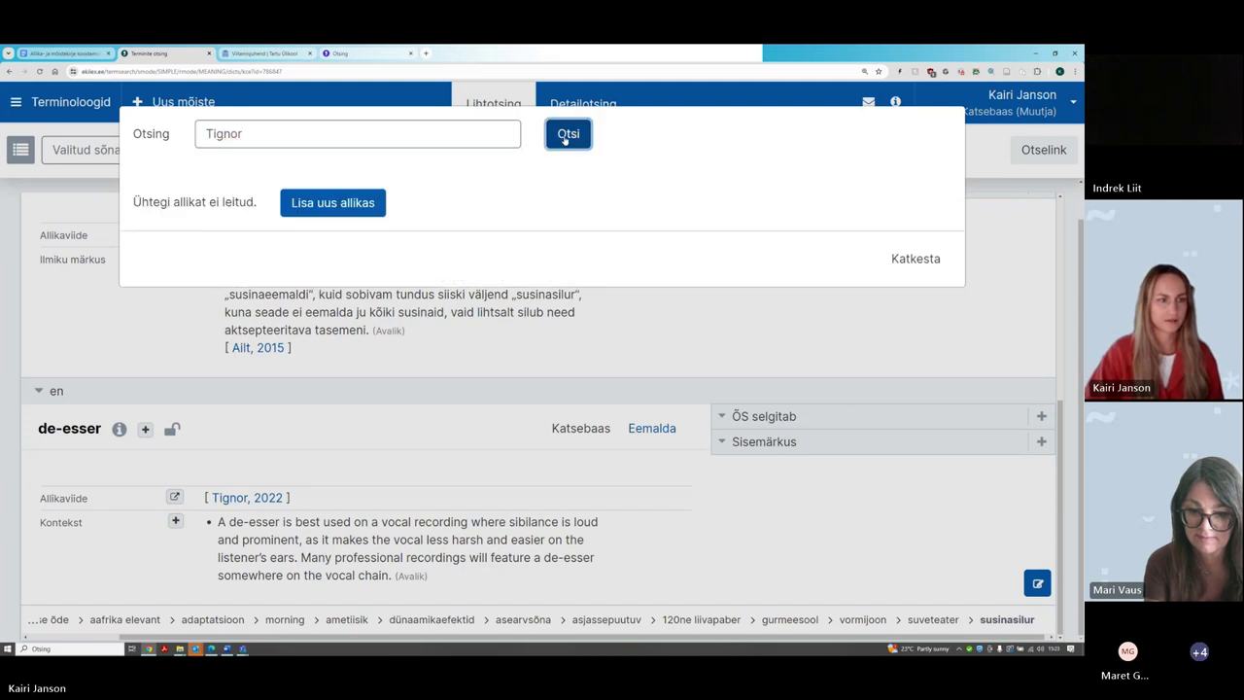
{"action": "left_click", "coordinate": [292, 142]}
{"action": "type", "text": "*"}
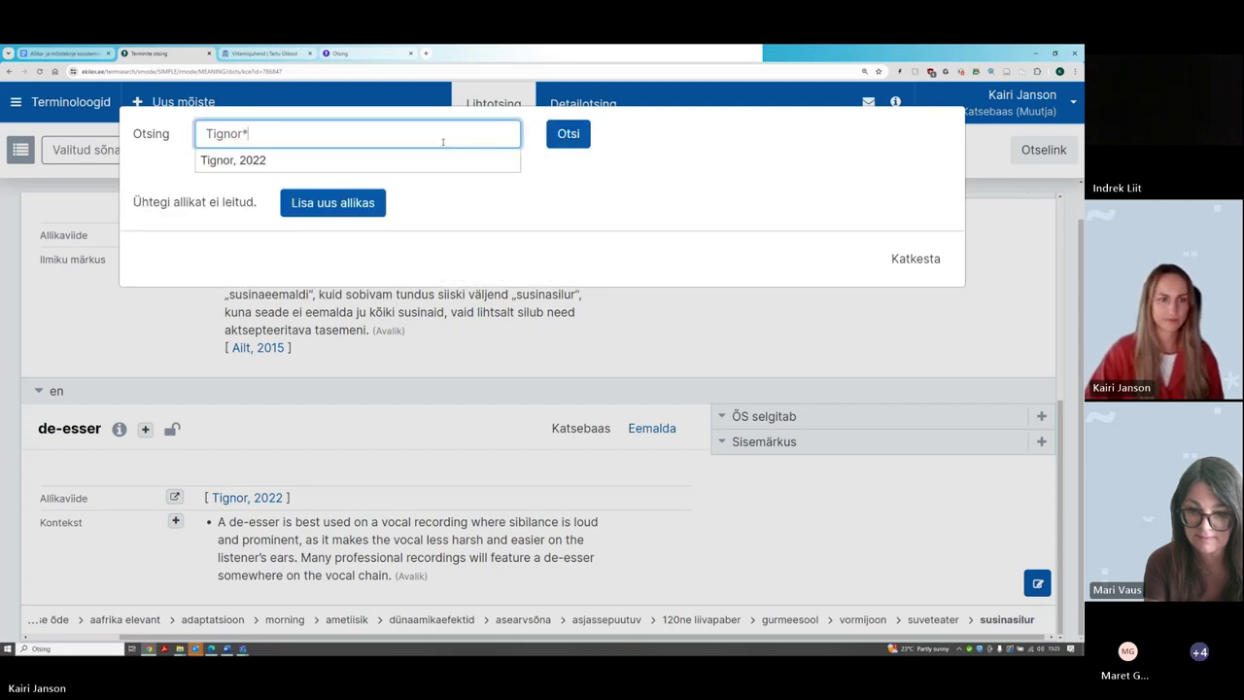
{"action": "left_click", "coordinate": [579, 145]}
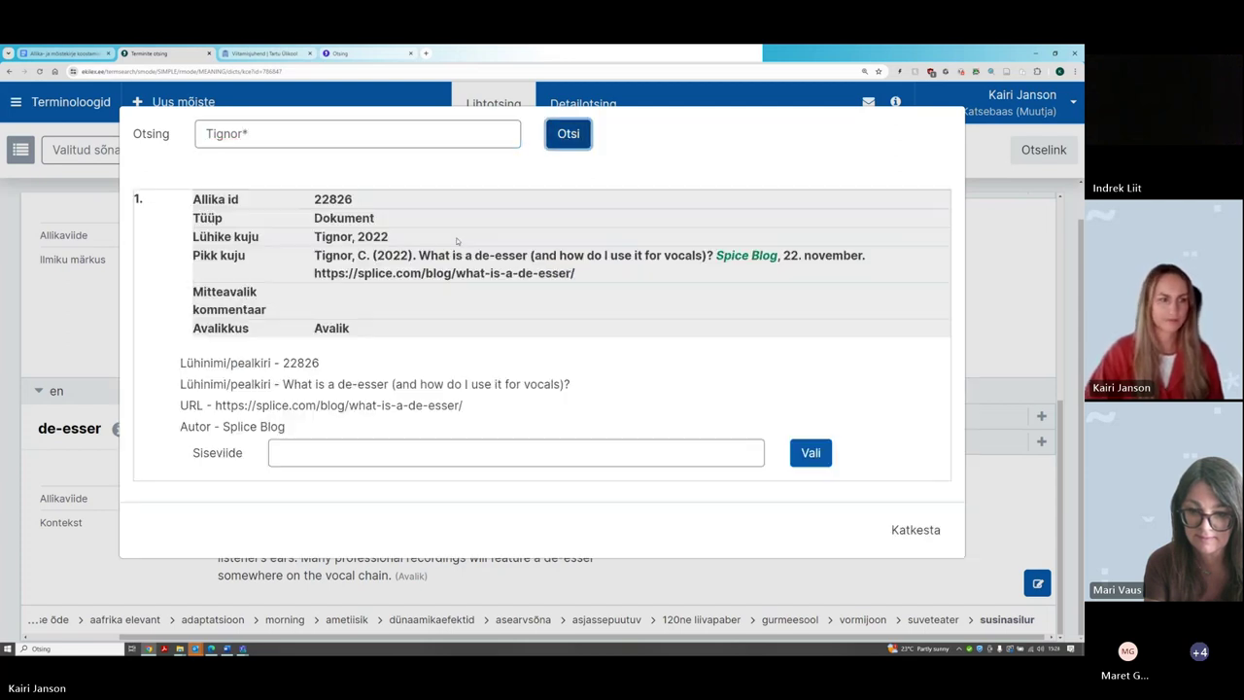
{"action": "left_click", "coordinate": [811, 453]}
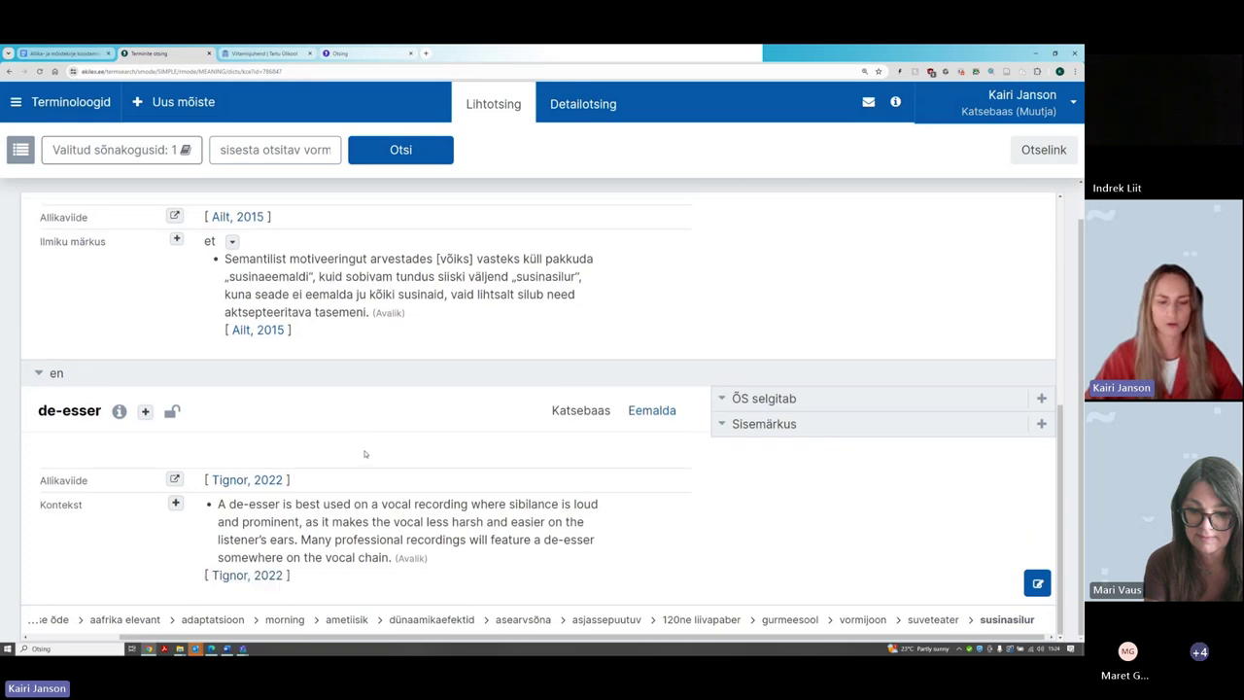
{"action": "mouse_move", "coordinate": [492, 483]}
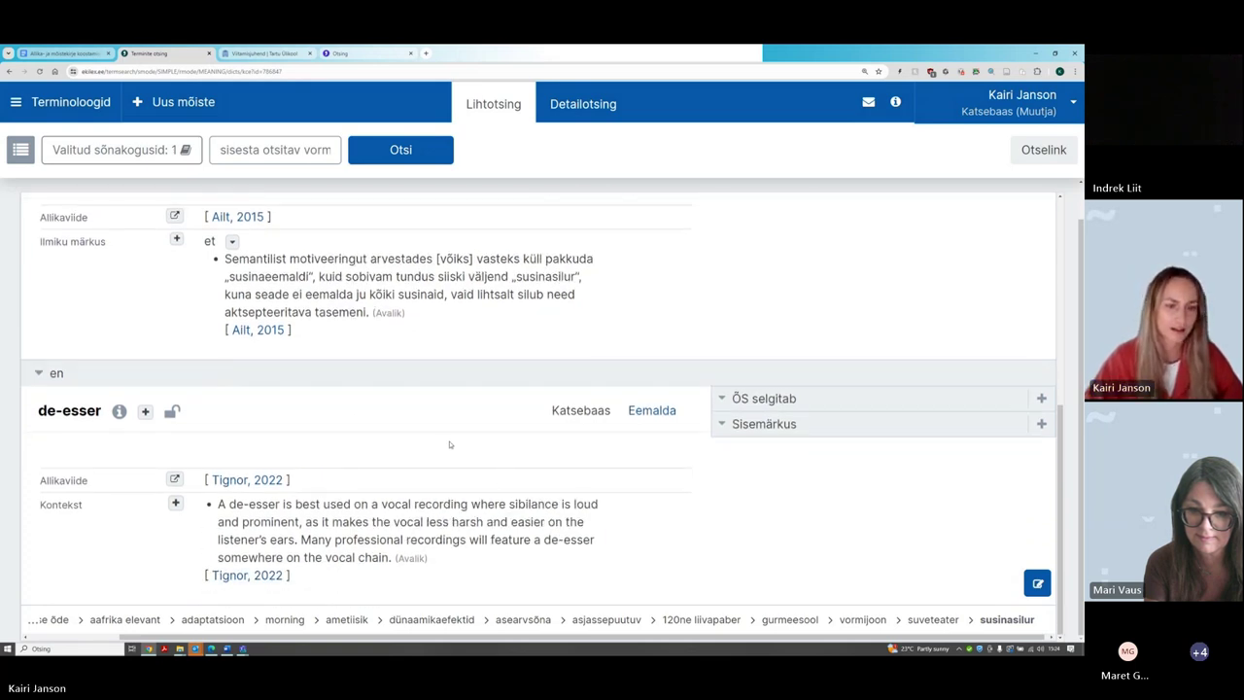
{"action": "scroll", "coordinate": [450, 445], "scroll_direction": "up", "scroll_amount": 1}
{"action": "scroll", "coordinate": [450, 445], "scroll_direction": "up", "scroll_amount": 3}
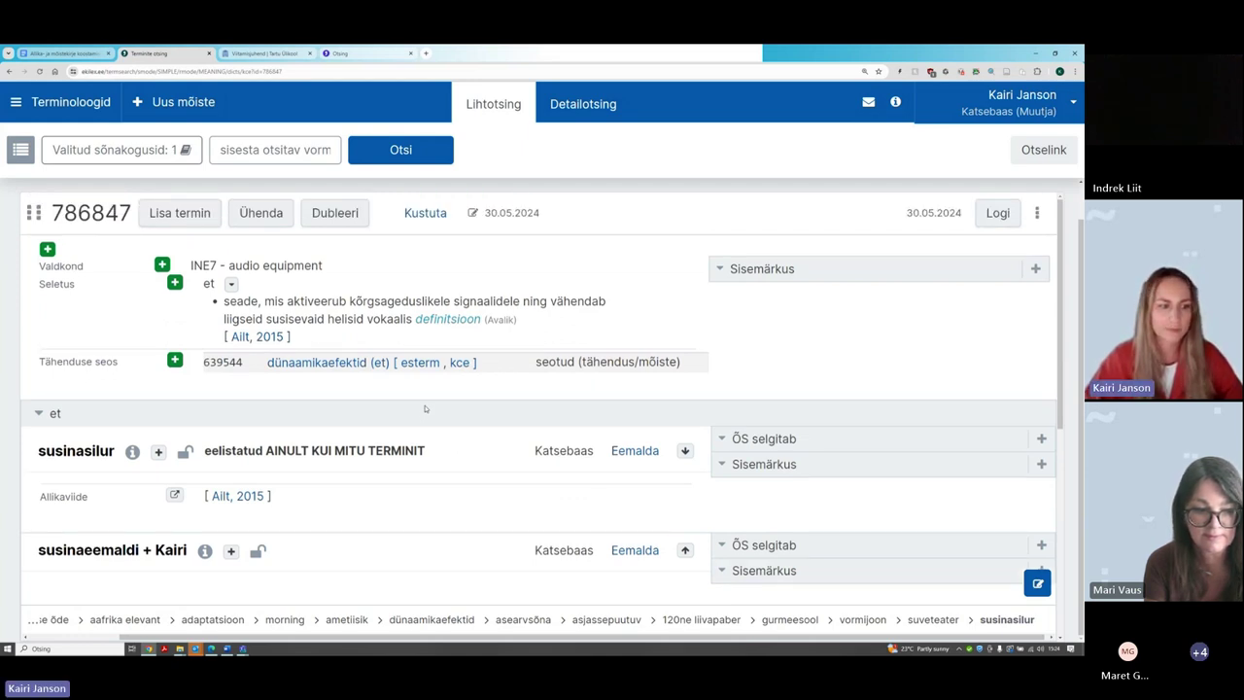
{"action": "scroll", "coordinate": [425, 408], "scroll_direction": "down", "scroll_amount": 1}
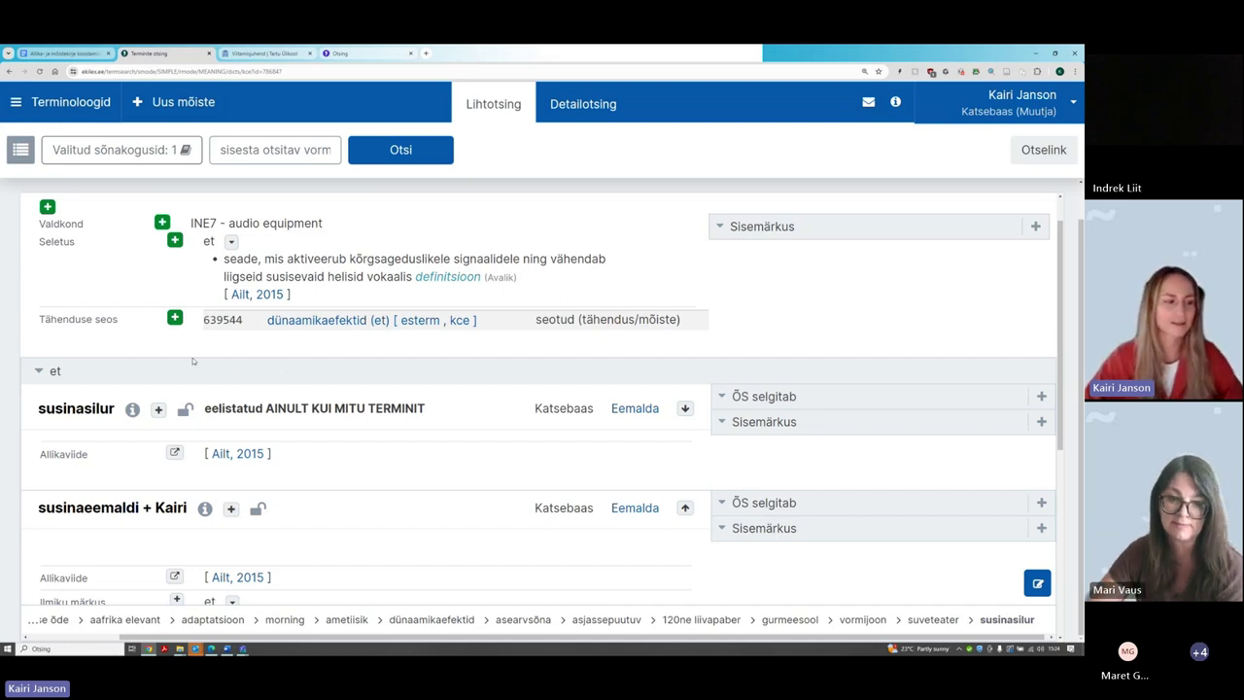
{"action": "scroll", "coordinate": [85, 435], "scroll_direction": "down", "scroll_amount": 2}
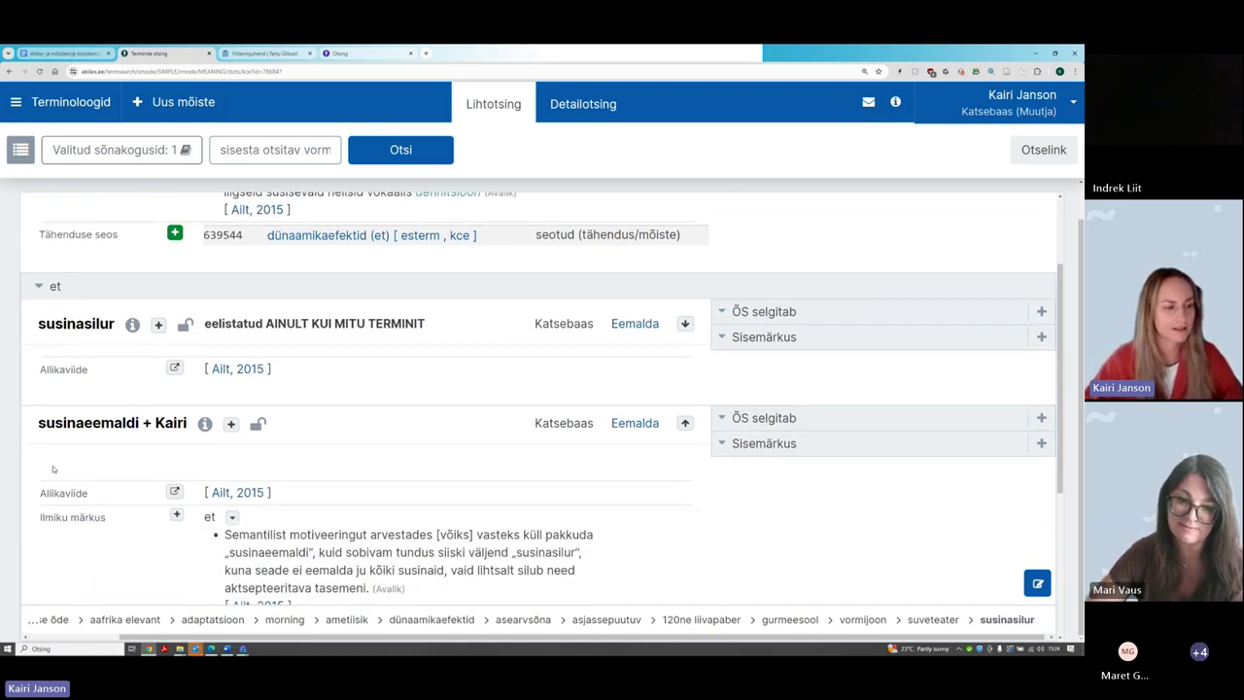
{"action": "left_click_drag", "start_coordinate": [39, 423], "coordinate": [188, 423]}
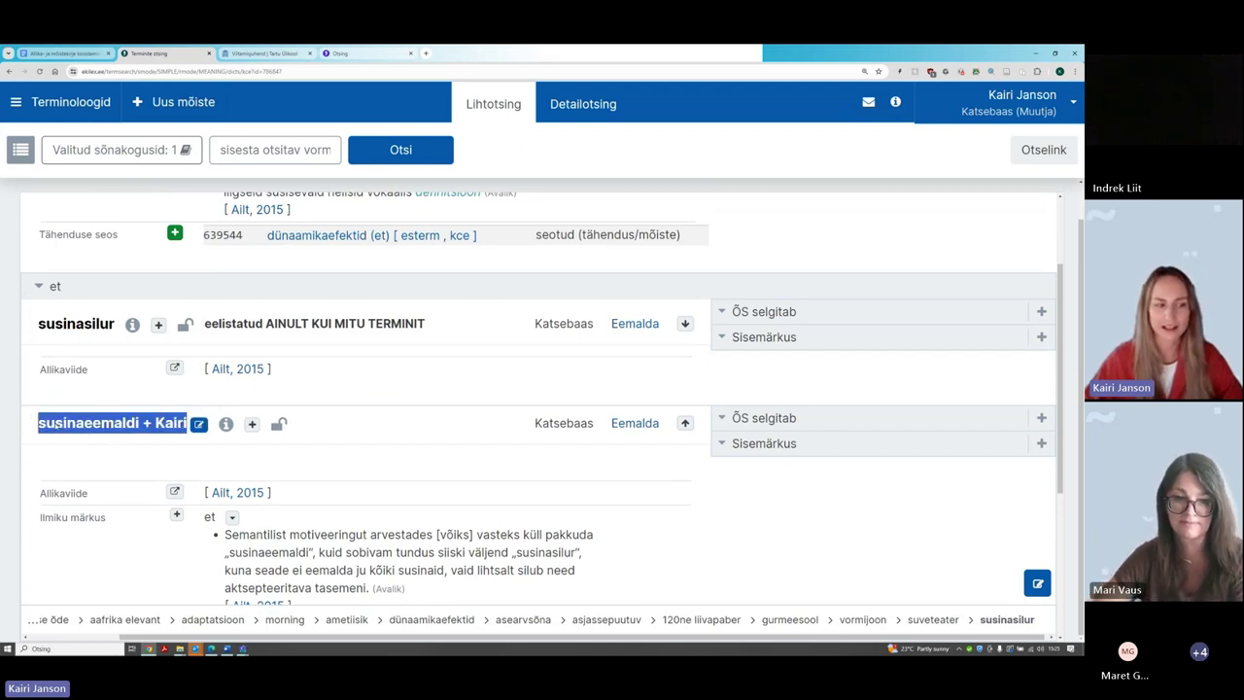
{"action": "left_click", "coordinate": [56, 427]}
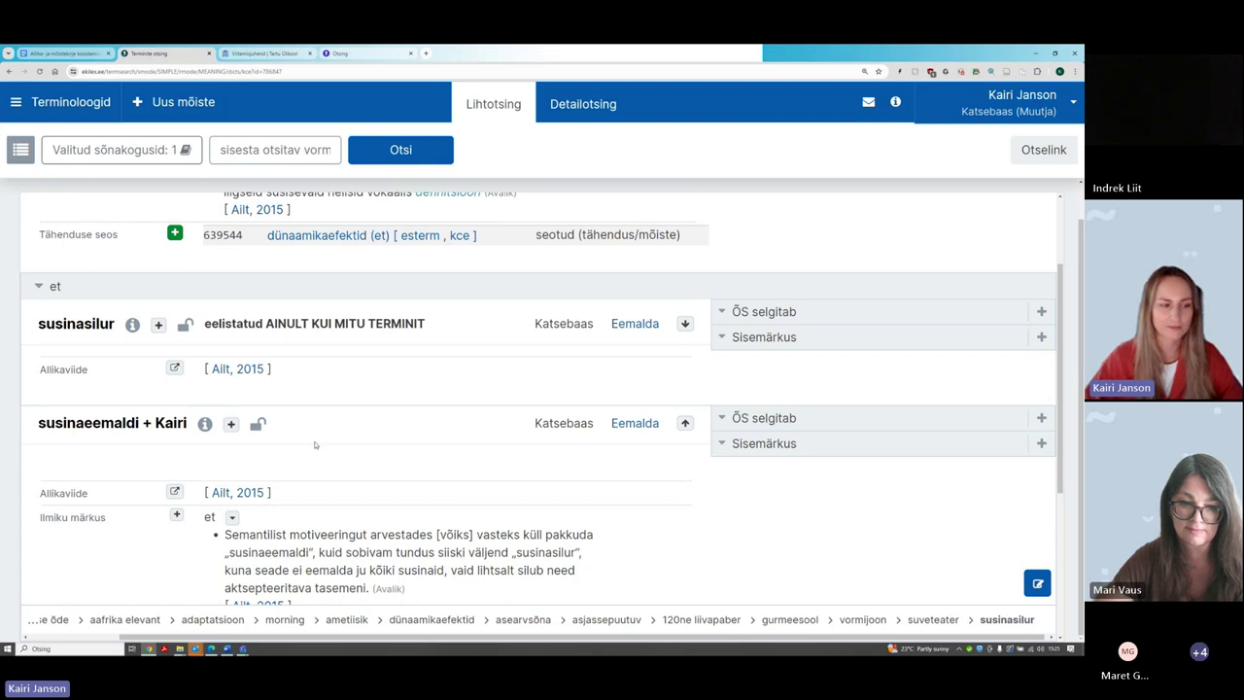
{"action": "mouse_move", "coordinate": [106, 420]}
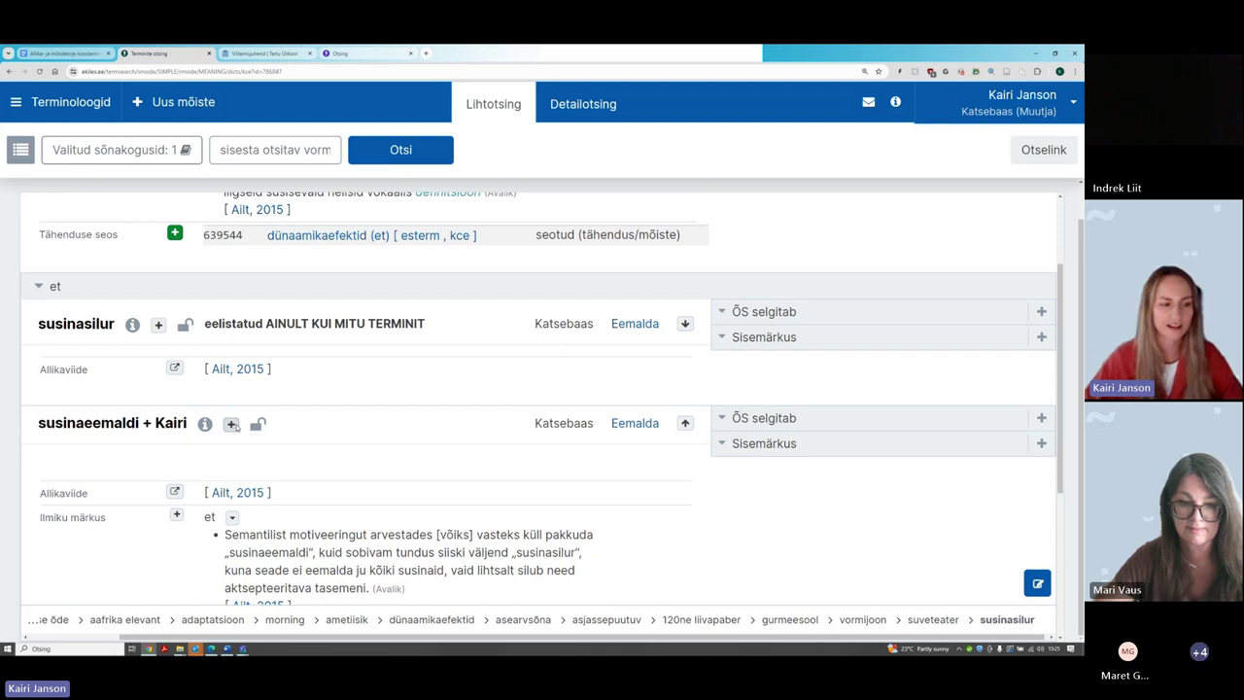
Add an Ilmiku silt property with value 'vajab konsulteerimist' to the susinaeemaldi + Kairi term
{"action": "left_click", "coordinate": [232, 425]}
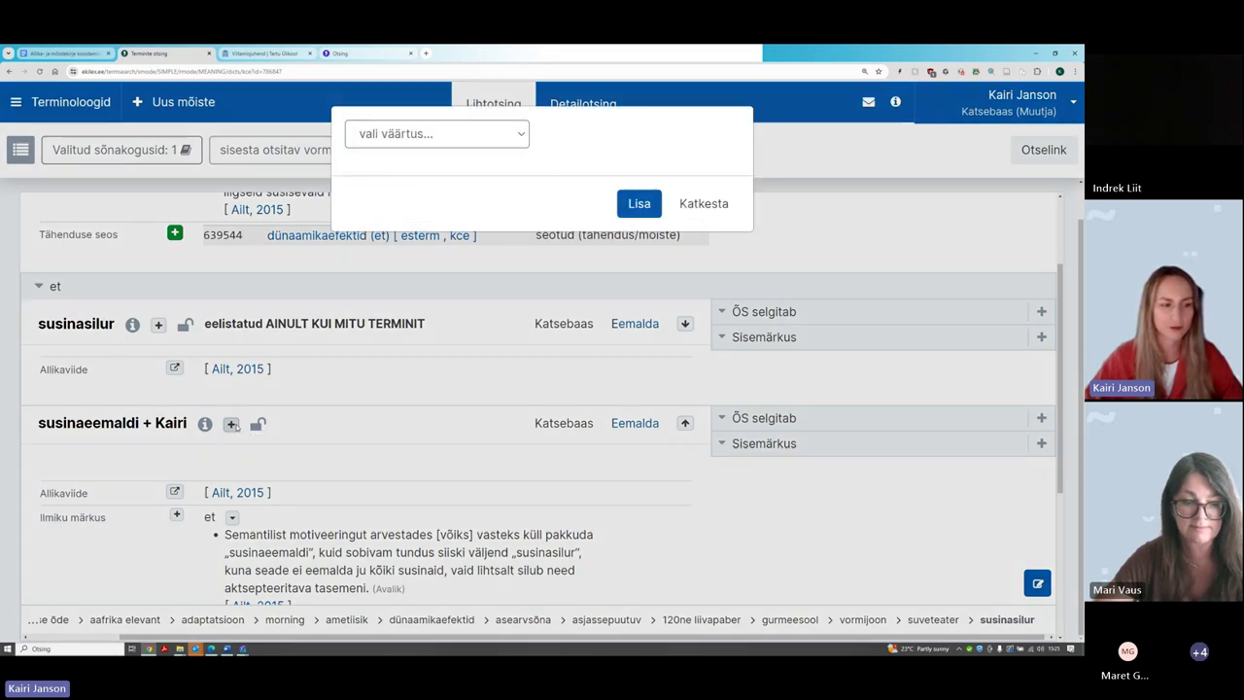
{"action": "left_click", "coordinate": [512, 134]}
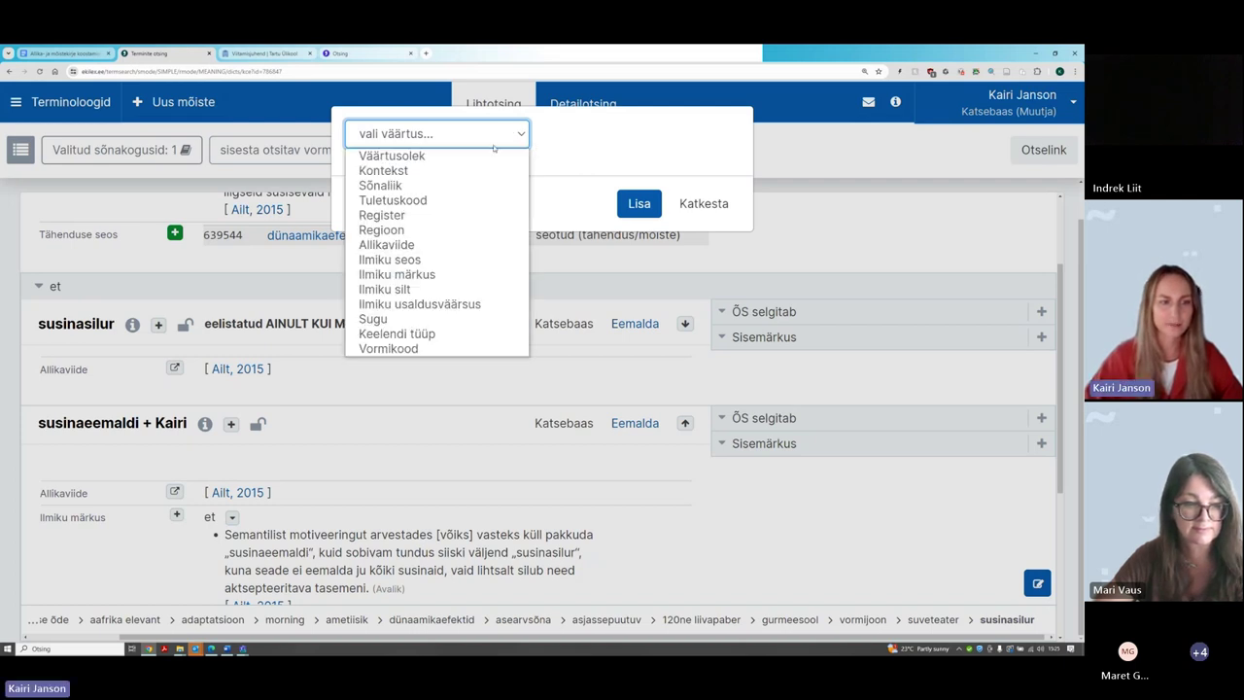
{"action": "left_click", "coordinate": [461, 289]}
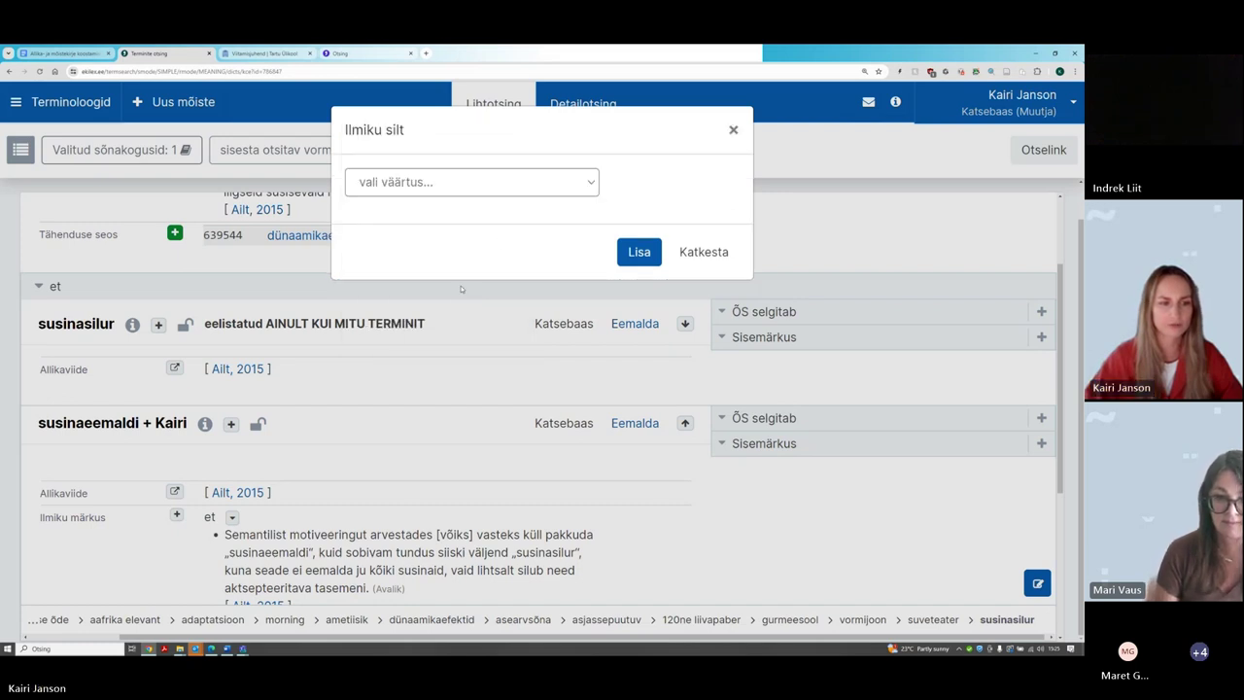
{"action": "left_click", "coordinate": [546, 182]}
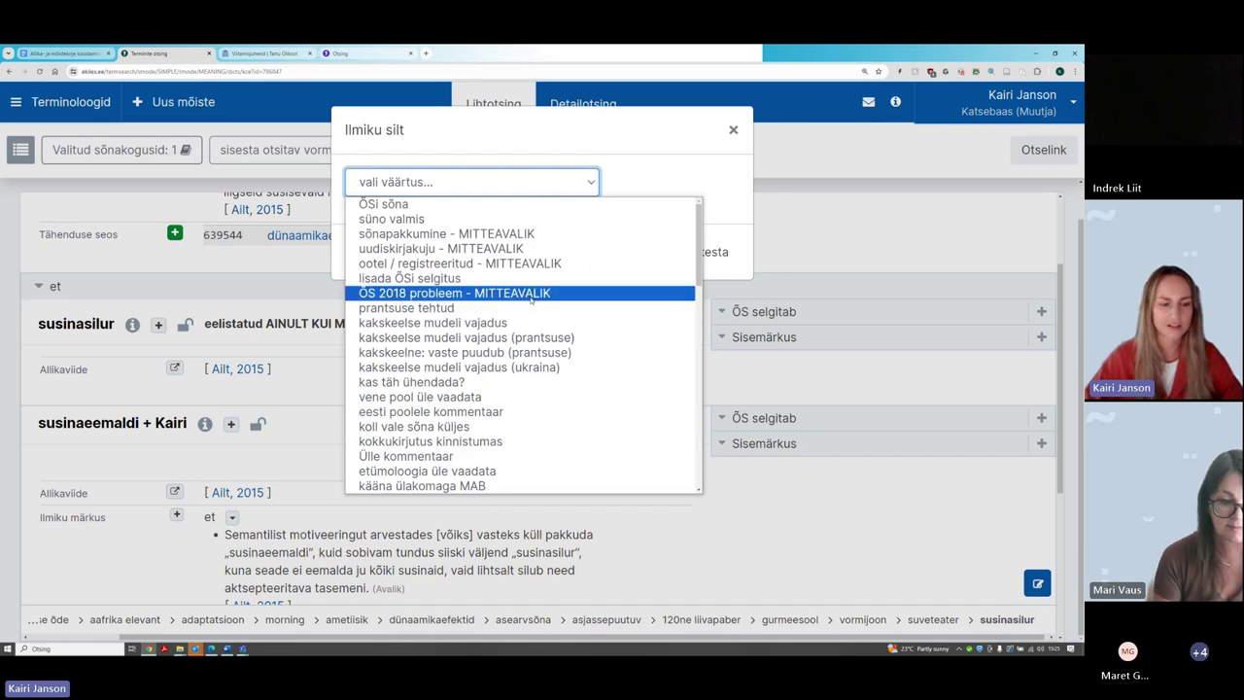
{"action": "scroll", "coordinate": [531, 301], "scroll_direction": "down", "scroll_amount": 5}
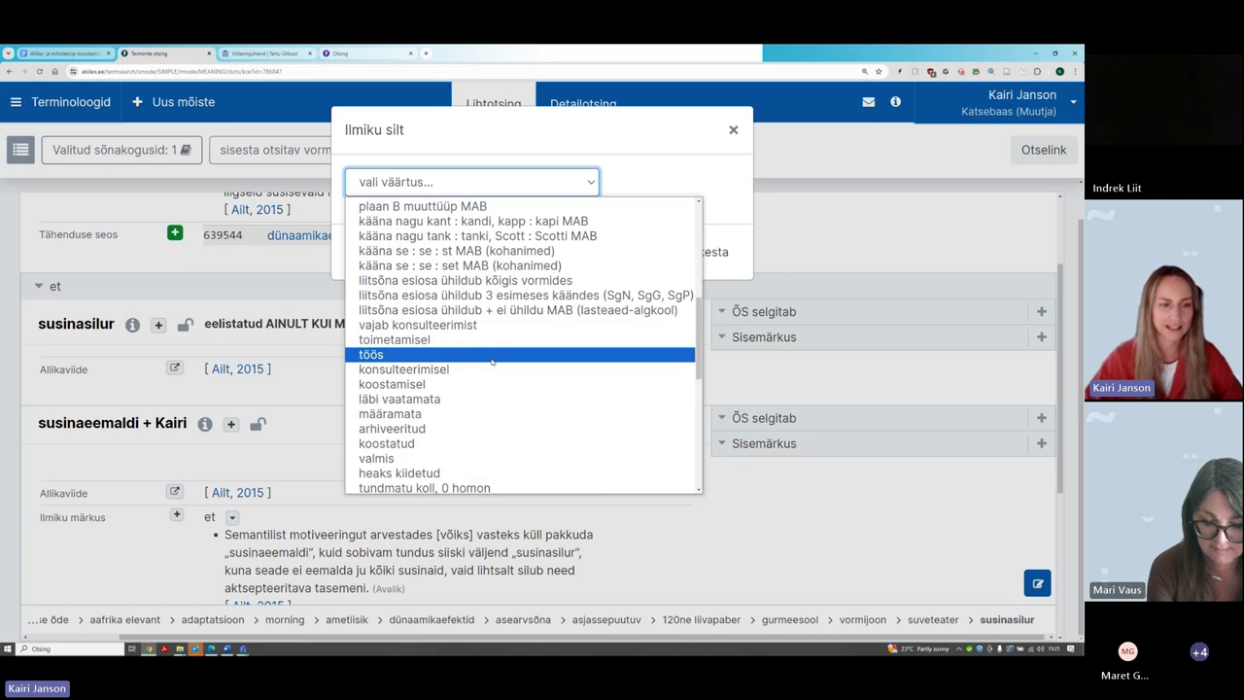
{"action": "left_click", "coordinate": [408, 327]}
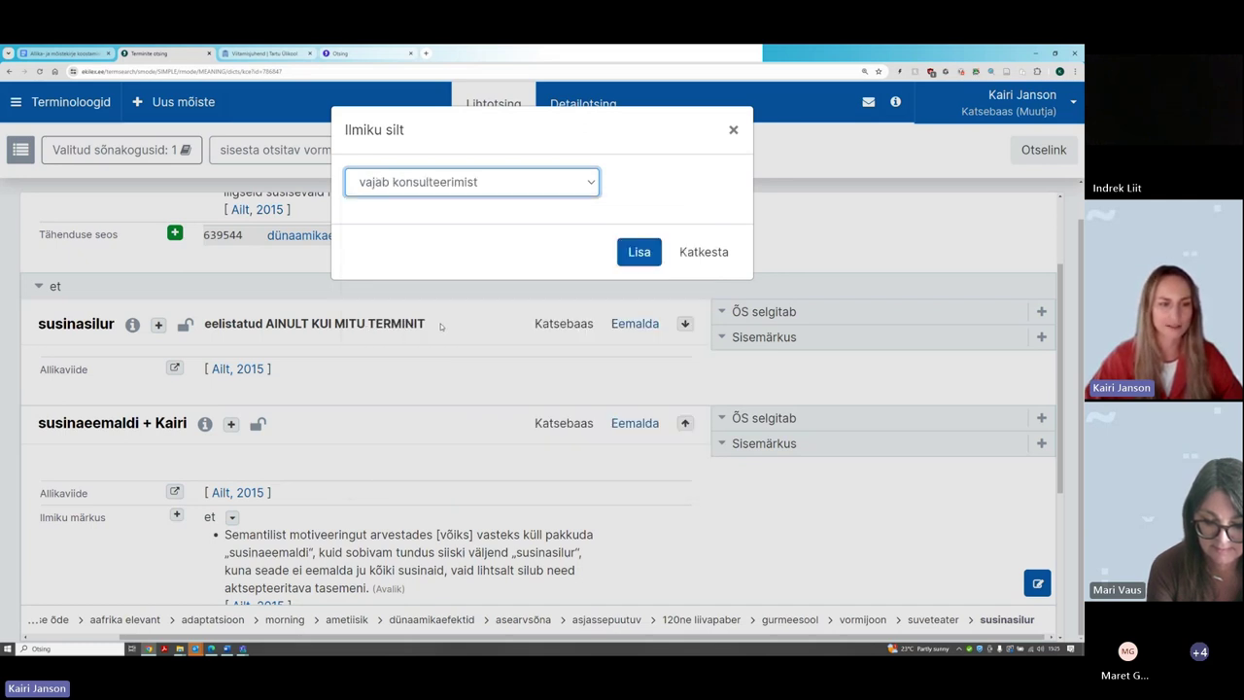
{"action": "left_click", "coordinate": [630, 255]}
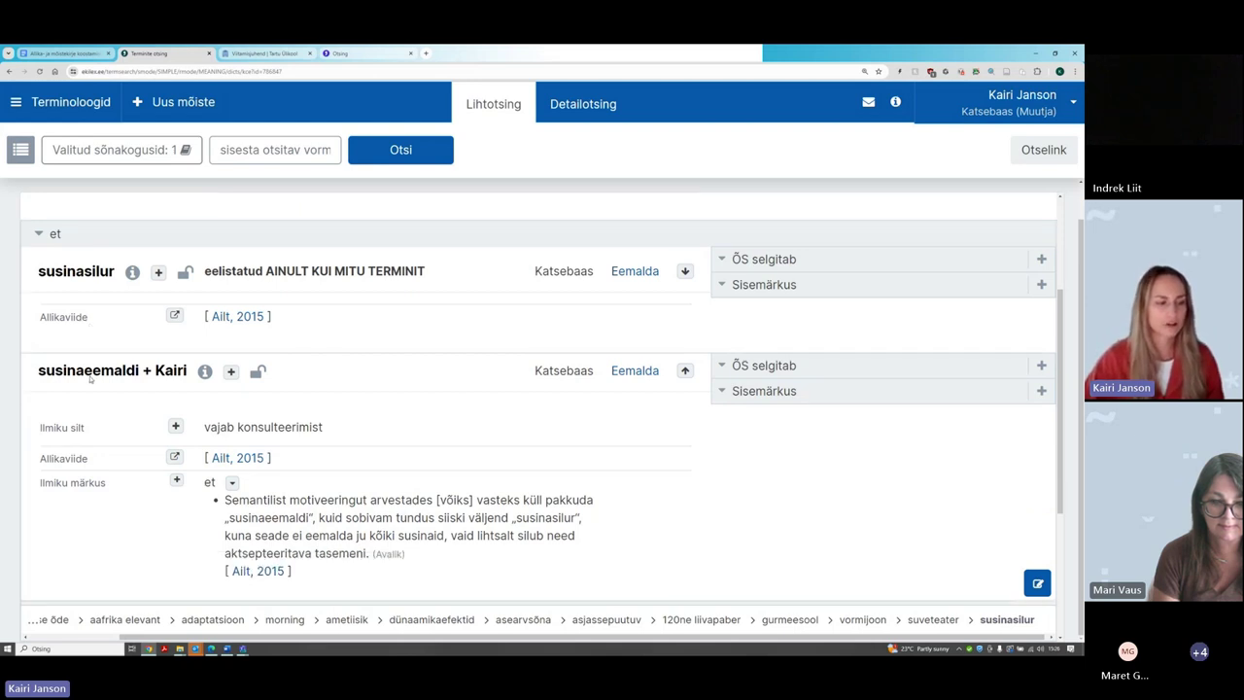
{"action": "scroll", "coordinate": [89, 379], "scroll_direction": "down", "scroll_amount": 1}
{"action": "left_click_drag", "start_coordinate": [227, 467], "coordinate": [372, 531]}
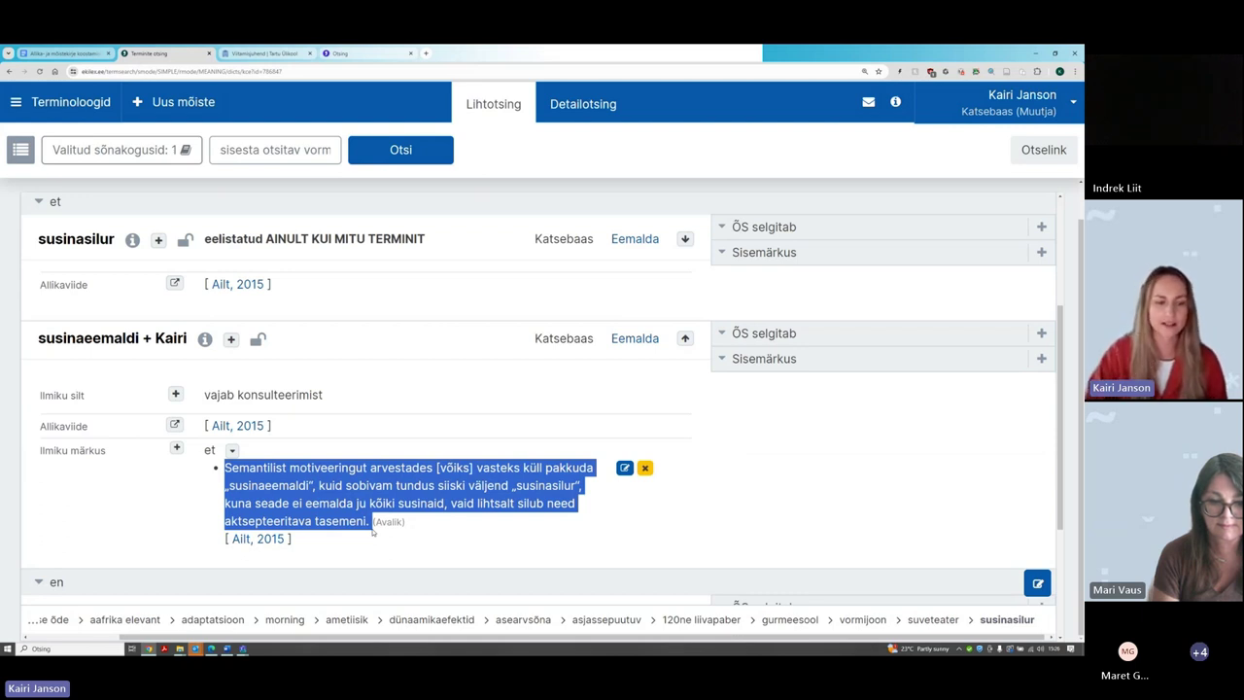
{"action": "mouse_move", "coordinate": [585, 469]}
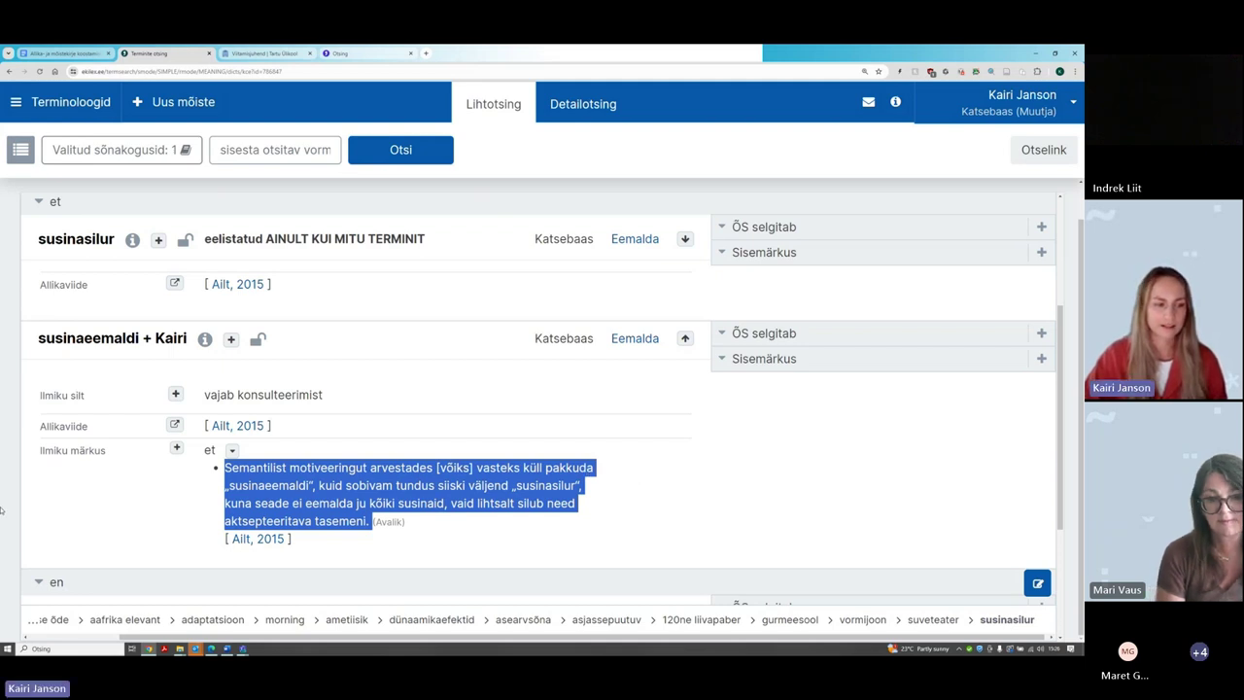
{"action": "left_click", "coordinate": [79, 527]}
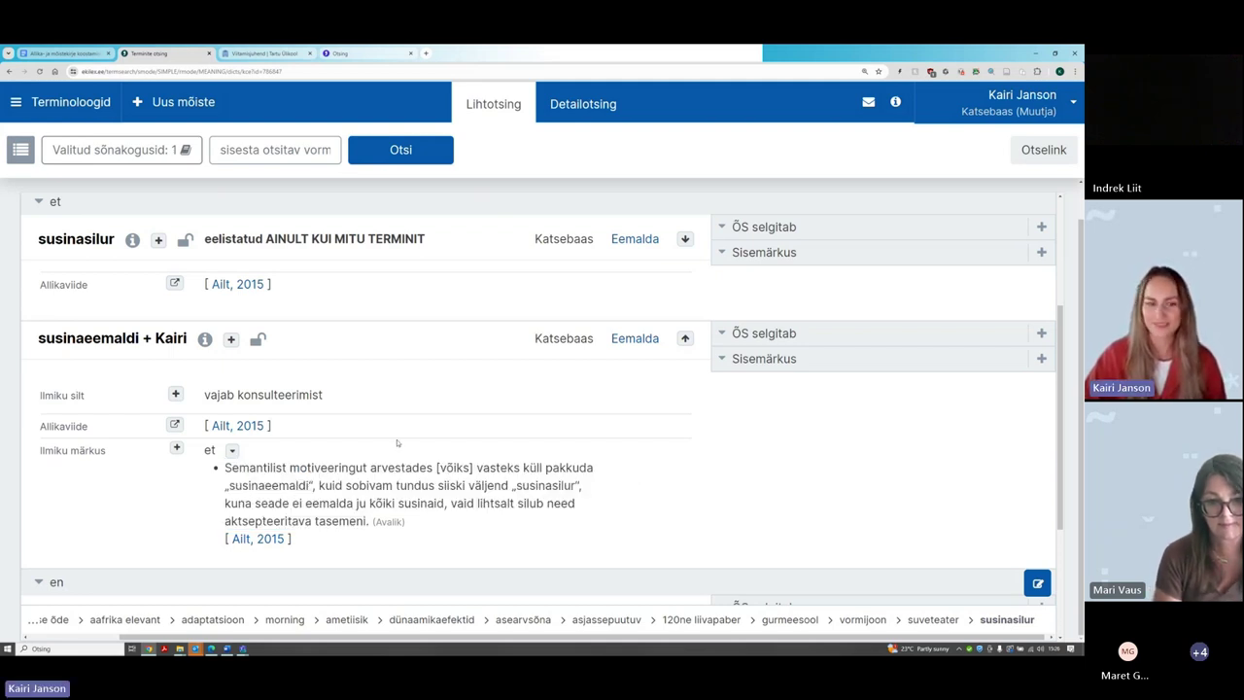
{"action": "scroll", "coordinate": [502, 383], "scroll_direction": "up", "scroll_amount": 3}
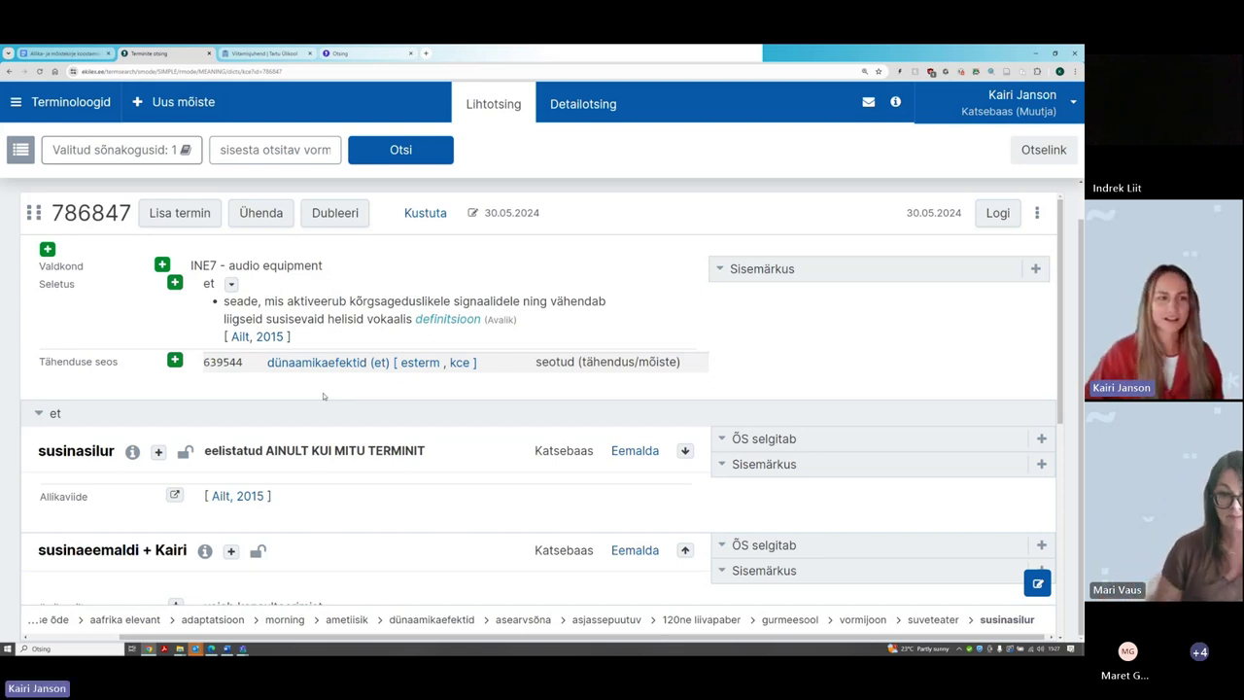
Search Sõnaveeb for 'susinasilur' and enlarge the results page
{"action": "left_click", "coordinate": [387, 54]}
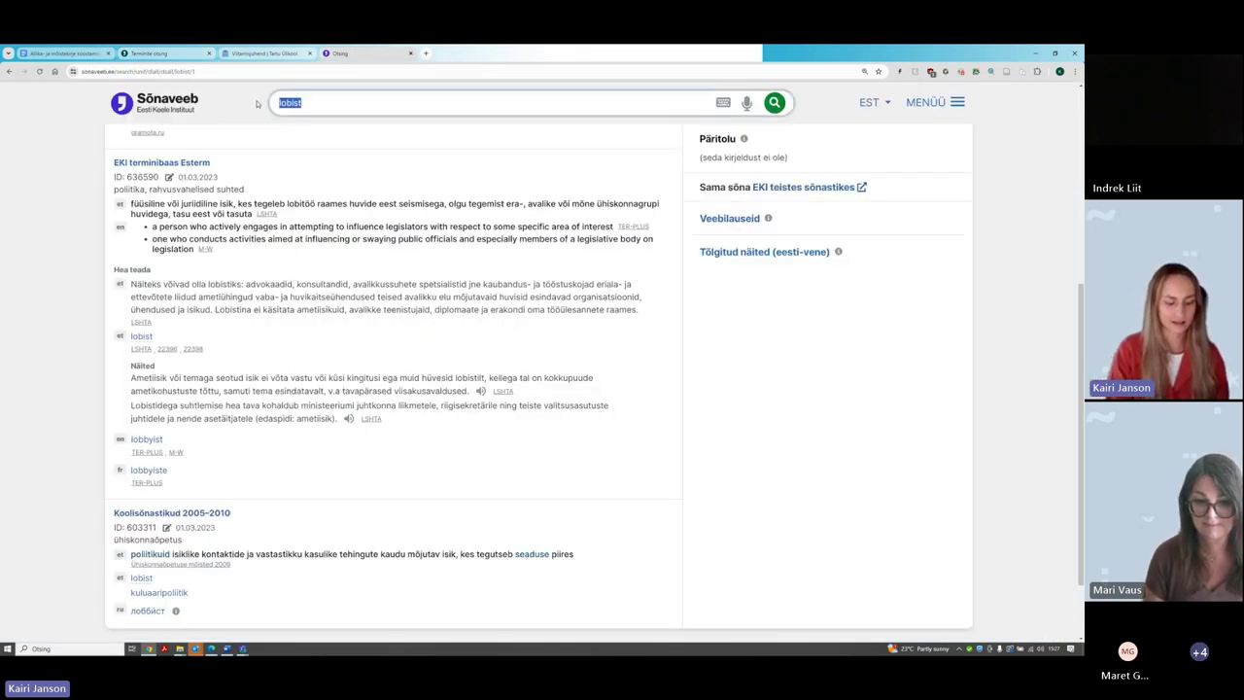
{"action": "type", "text": "susin"}
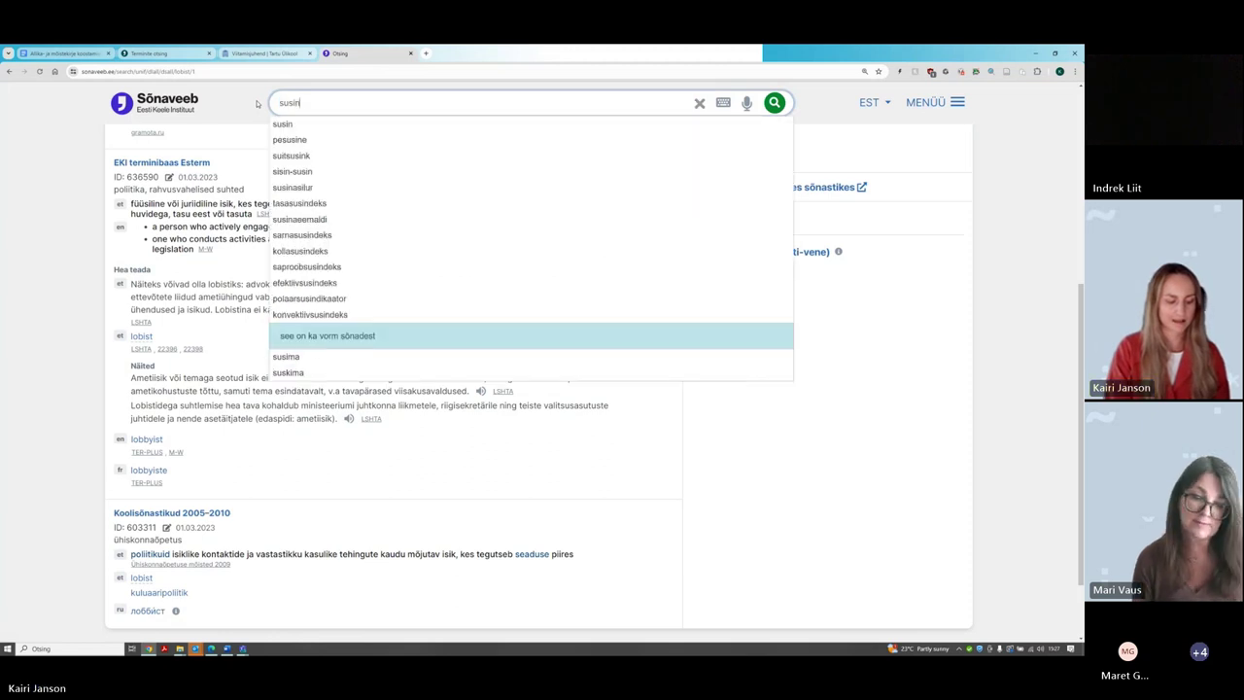
{"action": "type", "text": "asilur"}
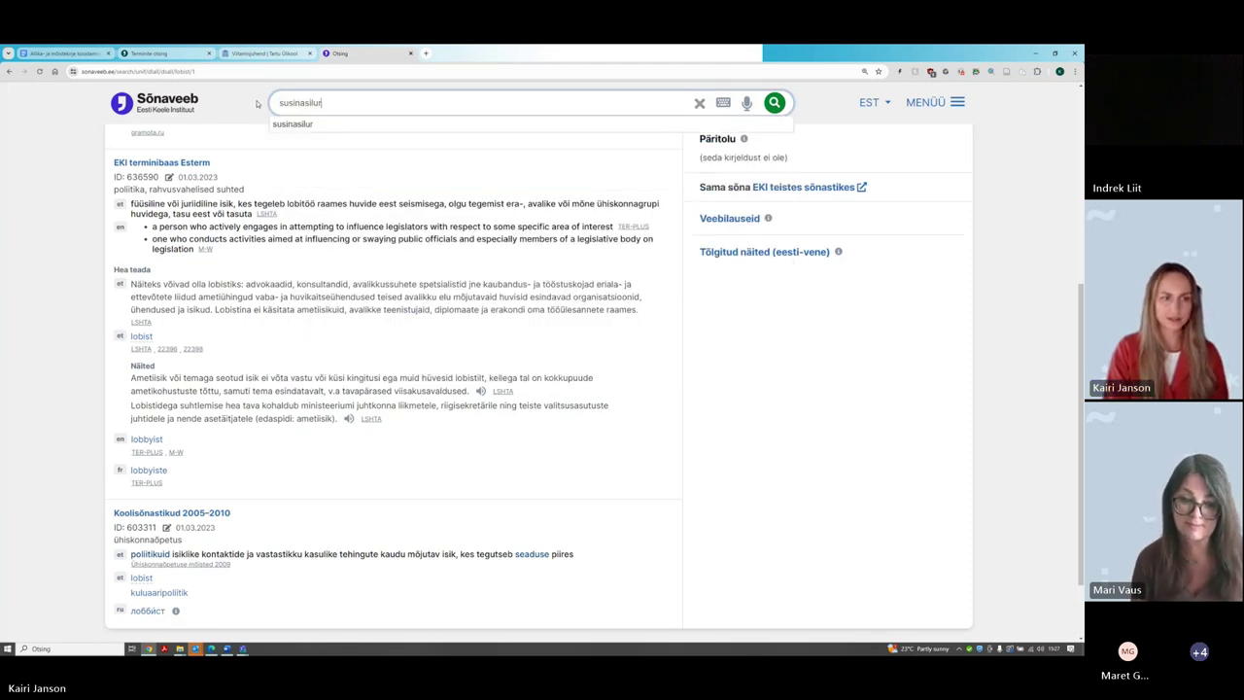
{"action": "key", "text": "Return"}
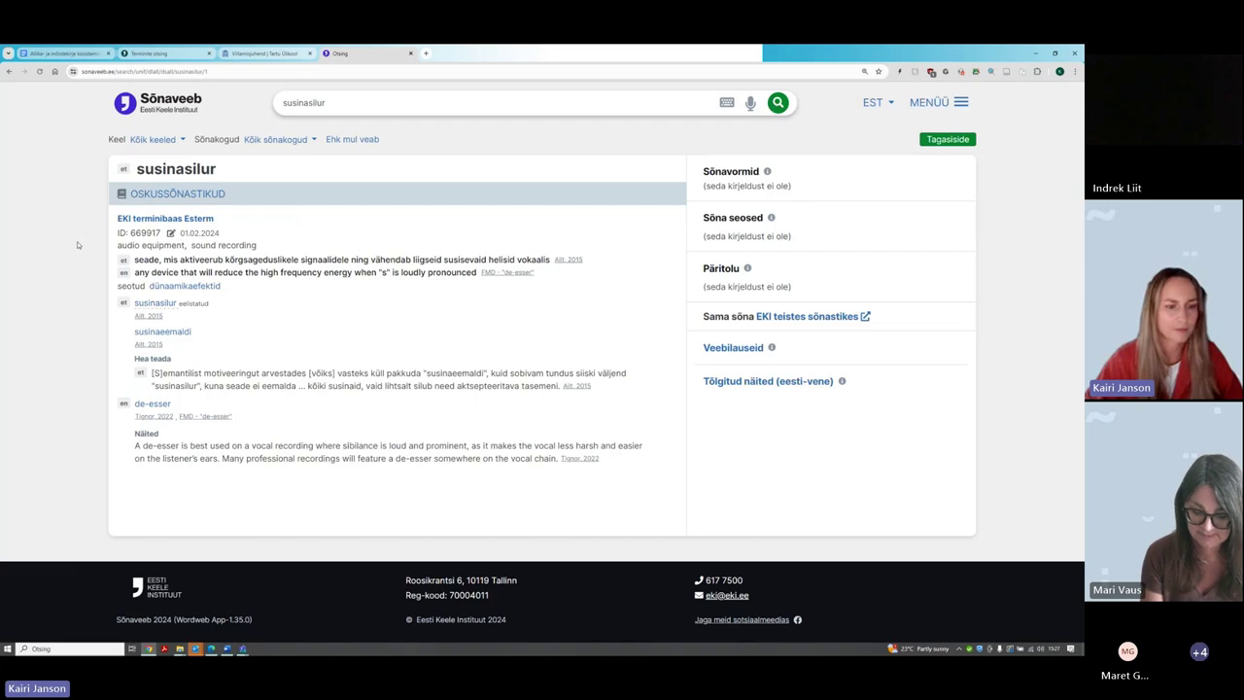
{"action": "key", "text": "ctrl+plus"}
{"action": "key", "text": "ctrl+plus"}
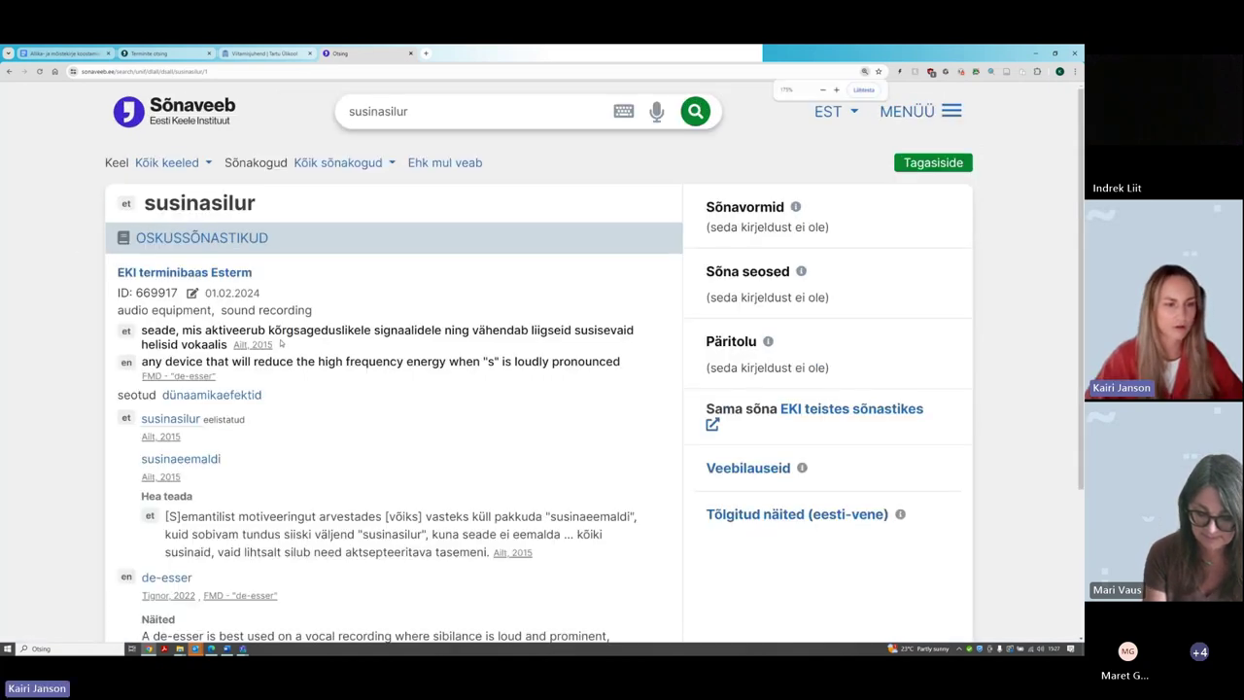
Review the public susinasilur entry, briefly selecting its English definition
{"action": "scroll", "coordinate": [282, 343], "scroll_direction": "down", "scroll_amount": 2}
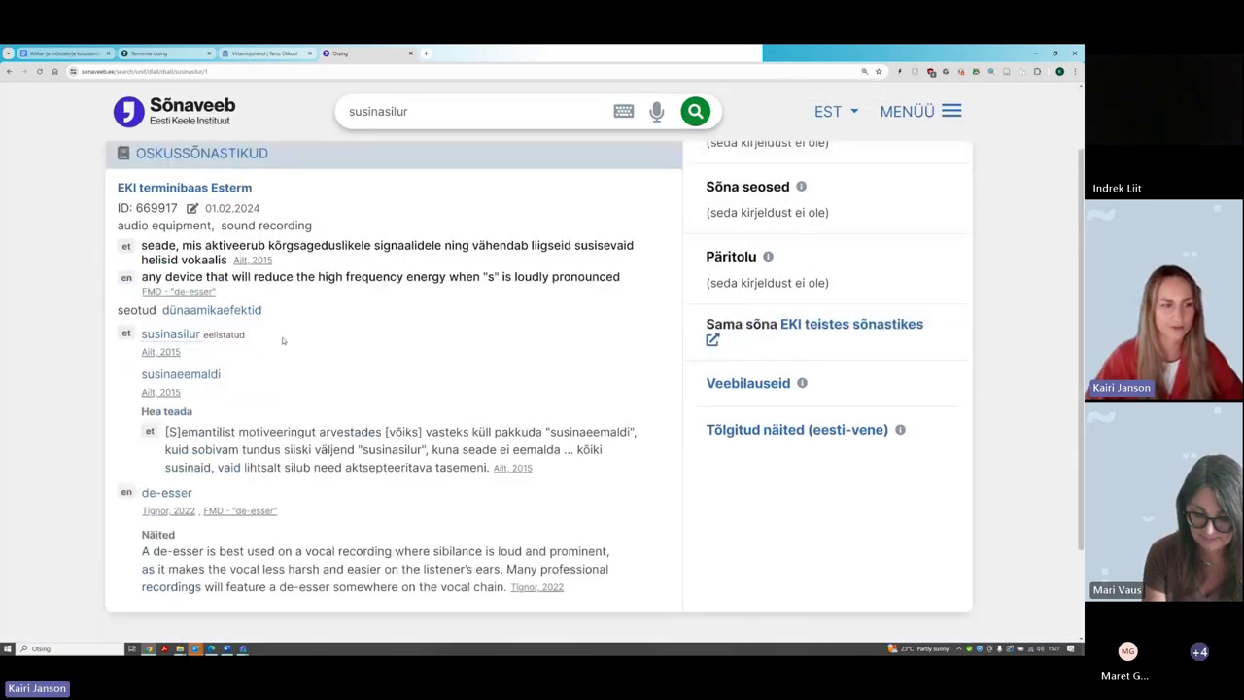
{"action": "scroll", "coordinate": [284, 332], "scroll_direction": "up", "scroll_amount": 1}
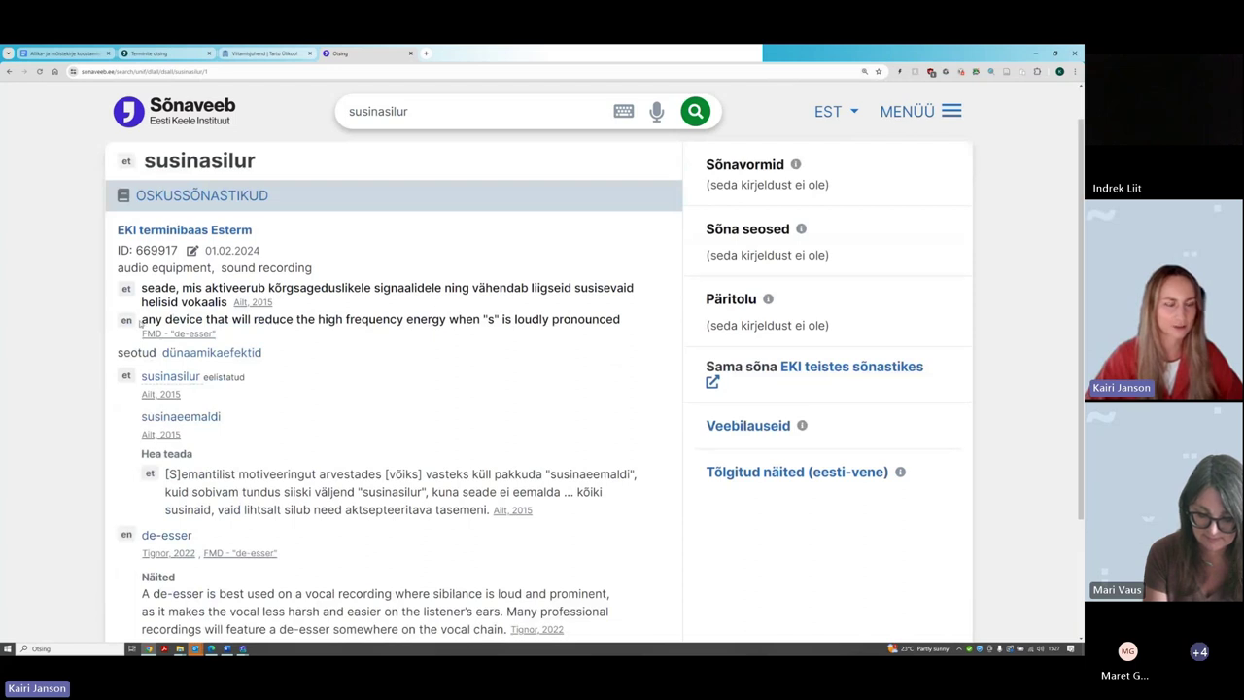
{"action": "left_click_drag", "start_coordinate": [140, 325], "coordinate": [522, 332]}
{"action": "scroll", "coordinate": [301, 499], "scroll_direction": "down", "scroll_amount": 2}
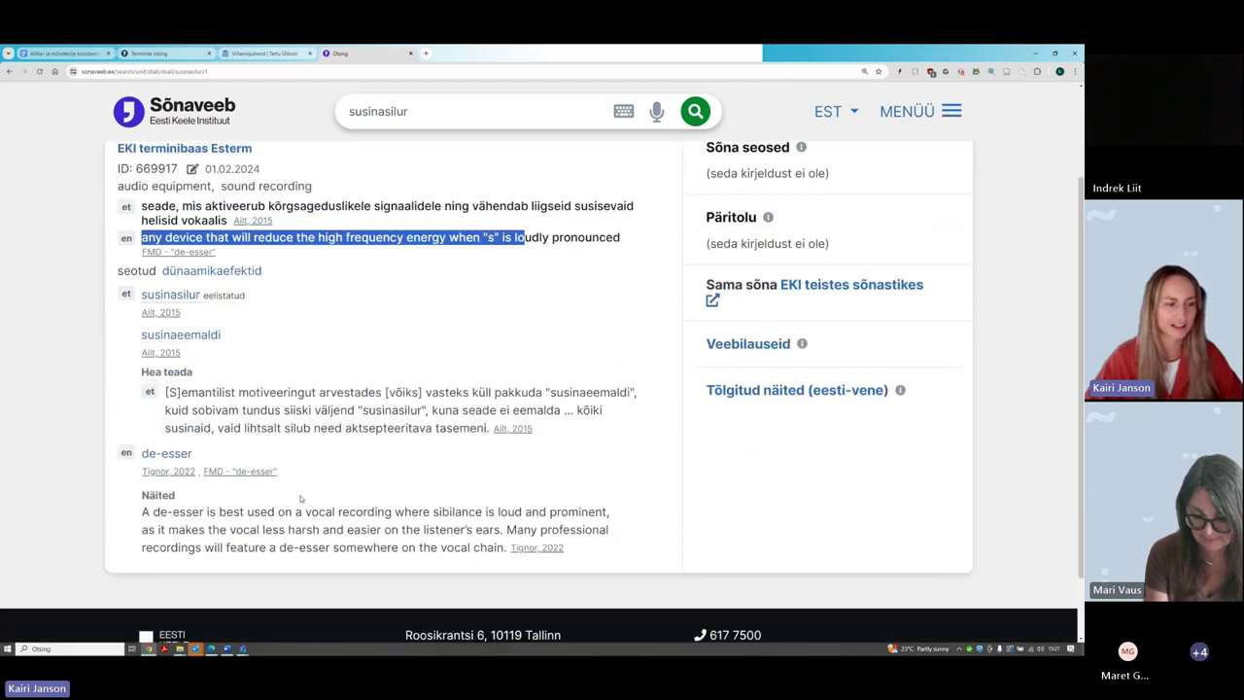
{"action": "scroll", "coordinate": [316, 468], "scroll_direction": "up", "scroll_amount": 1}
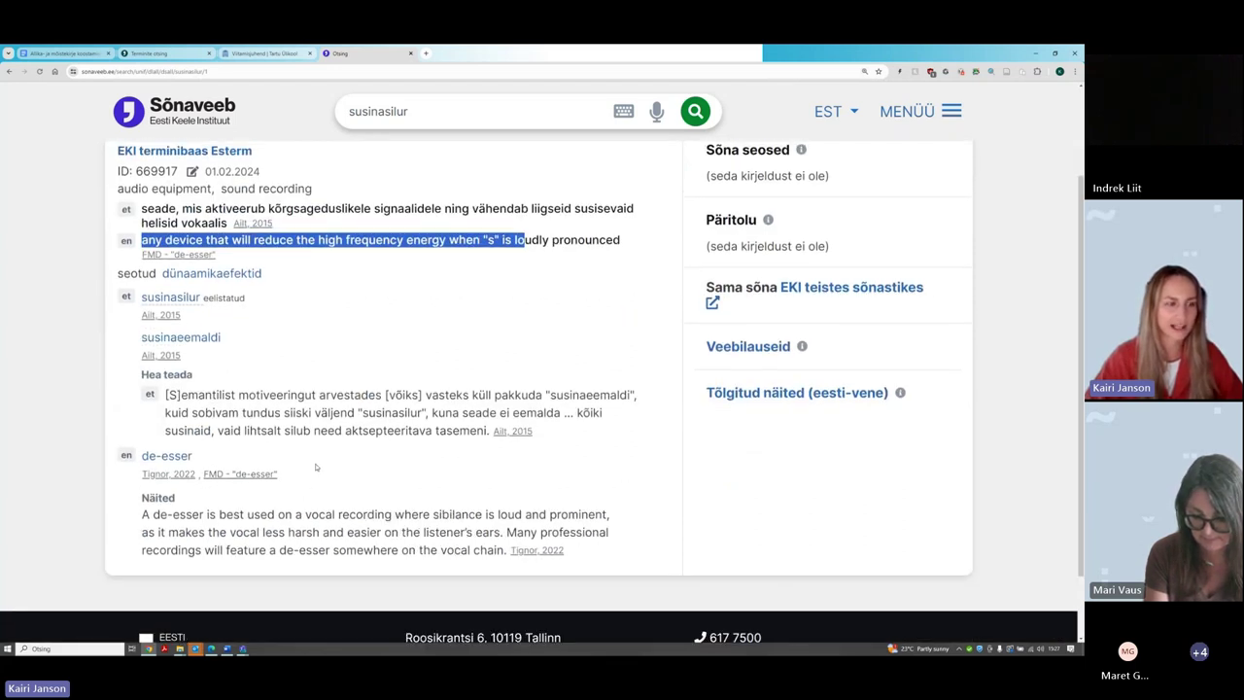
{"action": "scroll", "coordinate": [316, 468], "scroll_direction": "up", "scroll_amount": 2}
{"action": "left_click", "coordinate": [449, 173]}
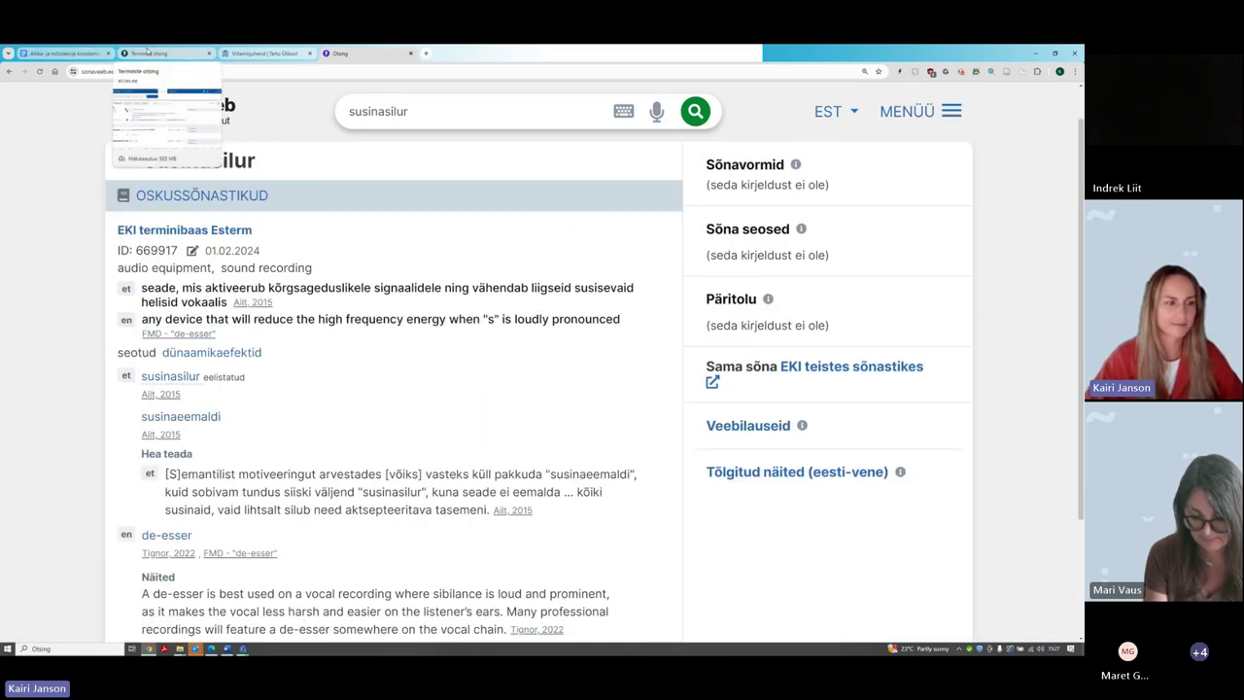
Go back to Ekilex concept 786847 and zoom the page out to 90%
{"action": "left_click", "coordinate": [148, 53]}
{"action": "scroll", "coordinate": [368, 318], "scroll_direction": "down", "scroll_amount": 2}
{"action": "scroll", "coordinate": [369, 318], "scroll_direction": "up", "scroll_amount": 2}
{"action": "key", "text": "ctrl+minus"}
{"action": "key", "text": "ctrl+minus"}
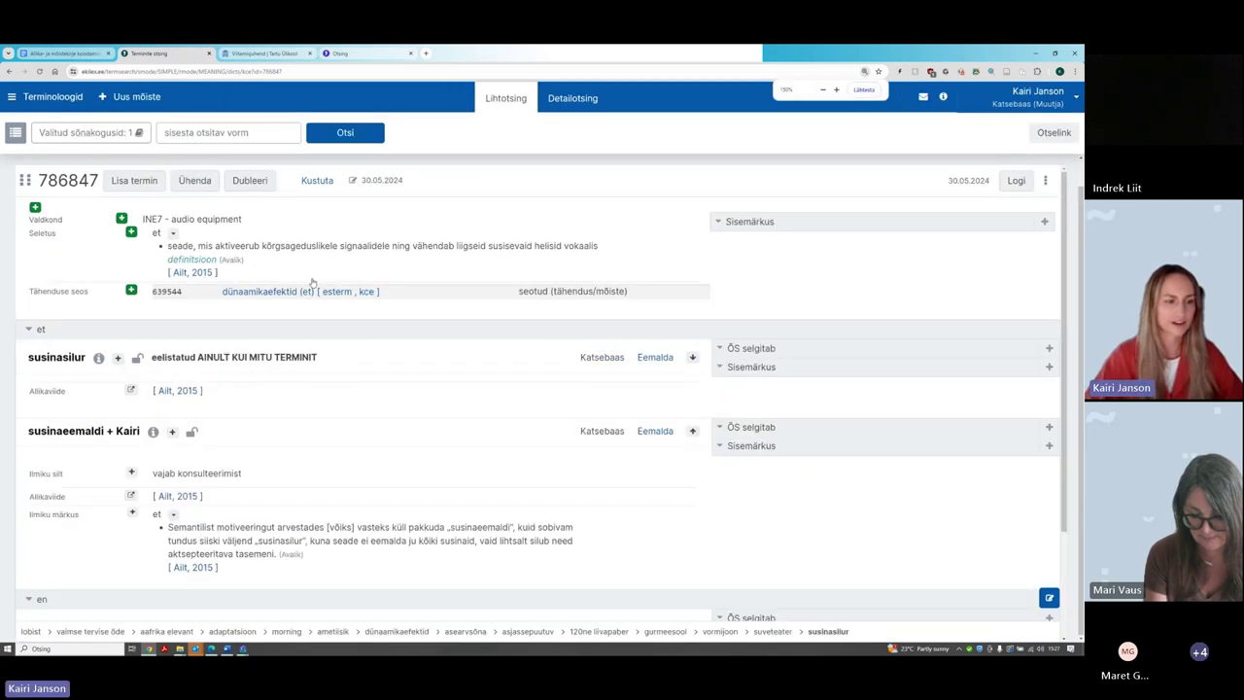
{"action": "left_click", "coordinate": [354, 57]}
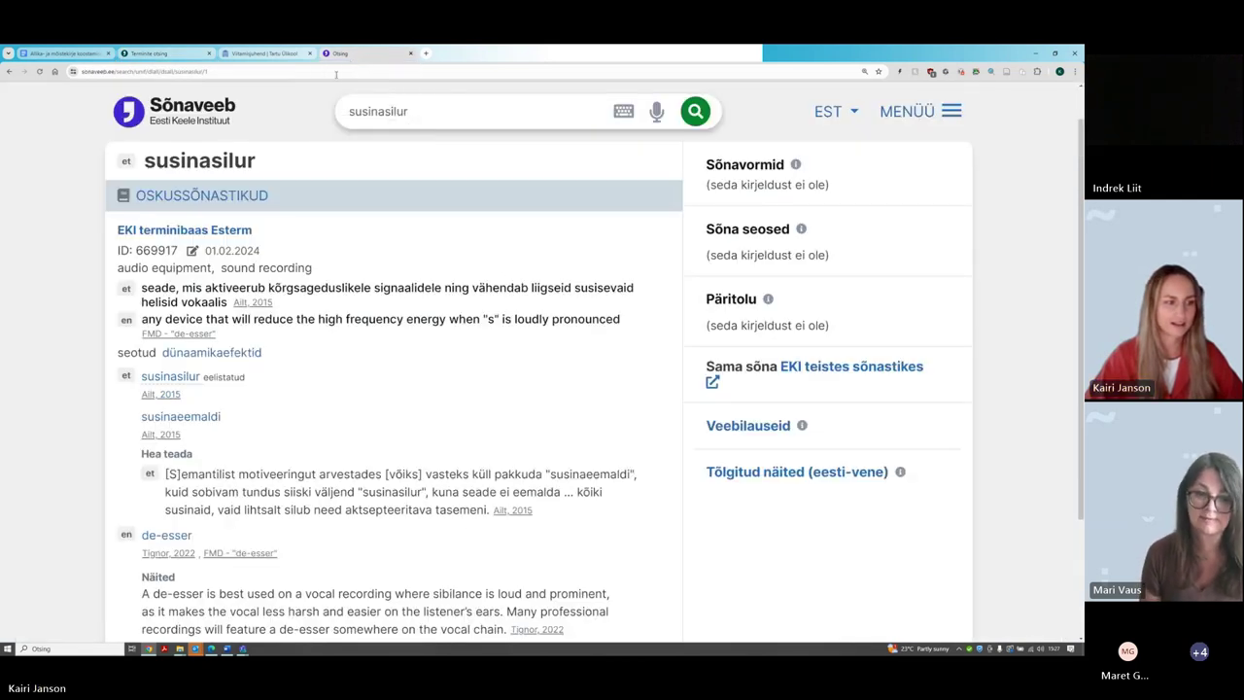
{"action": "scroll", "coordinate": [126, 289], "scroll_direction": "down", "scroll_amount": 1}
{"action": "scroll", "coordinate": [125, 289], "scroll_direction": "up", "scroll_amount": 1}
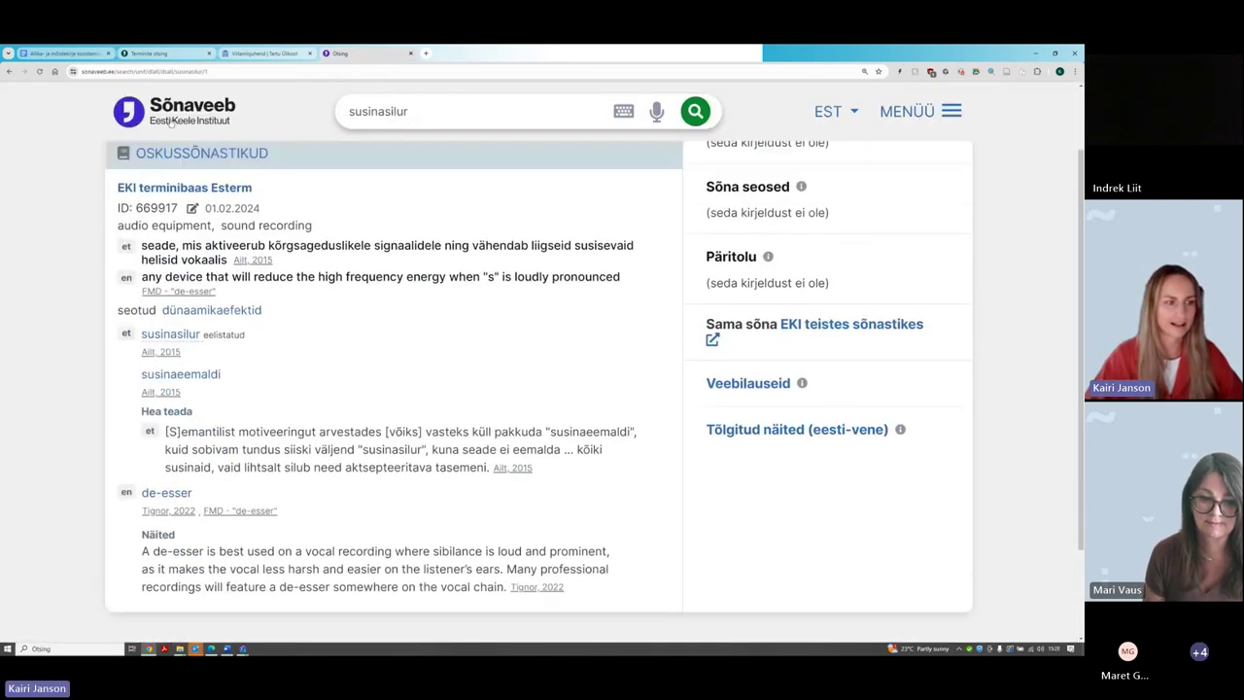
{"action": "left_click", "coordinate": [189, 51]}
{"action": "scroll", "coordinate": [320, 353], "scroll_direction": "down", "scroll_amount": 2}
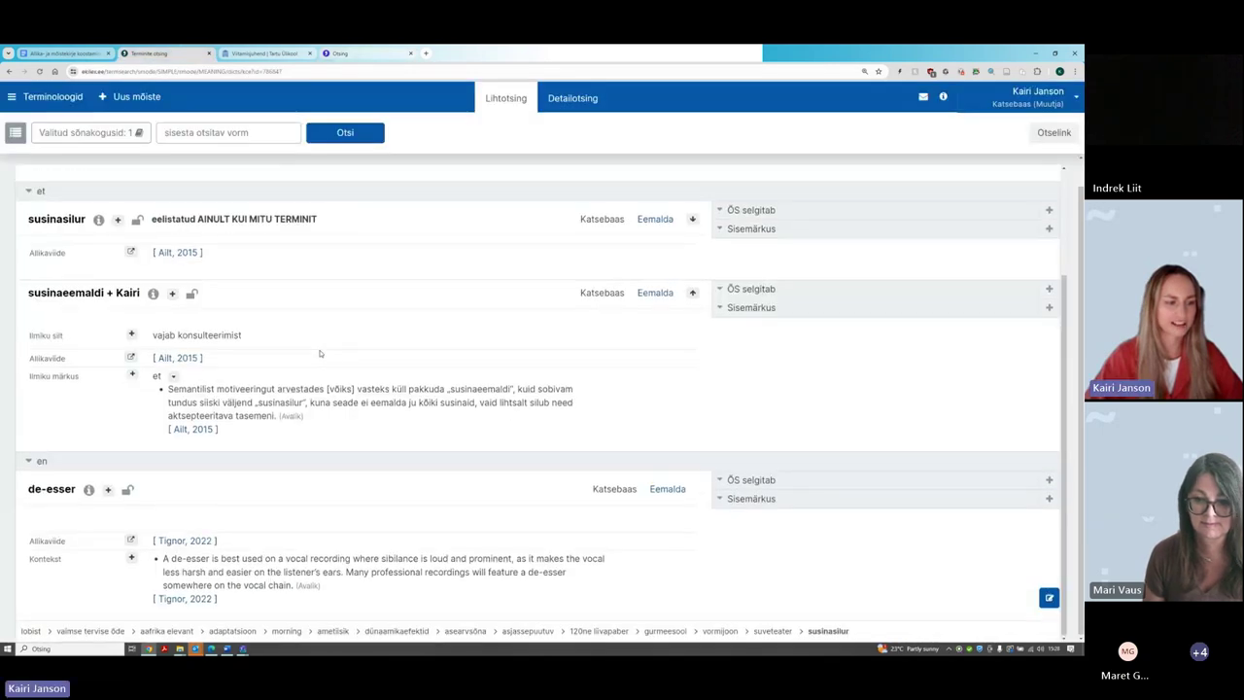
{"action": "scroll", "coordinate": [358, 250], "scroll_direction": "up", "scroll_amount": 1}
{"action": "scroll", "coordinate": [358, 251], "scroll_direction": "up", "scroll_amount": 1}
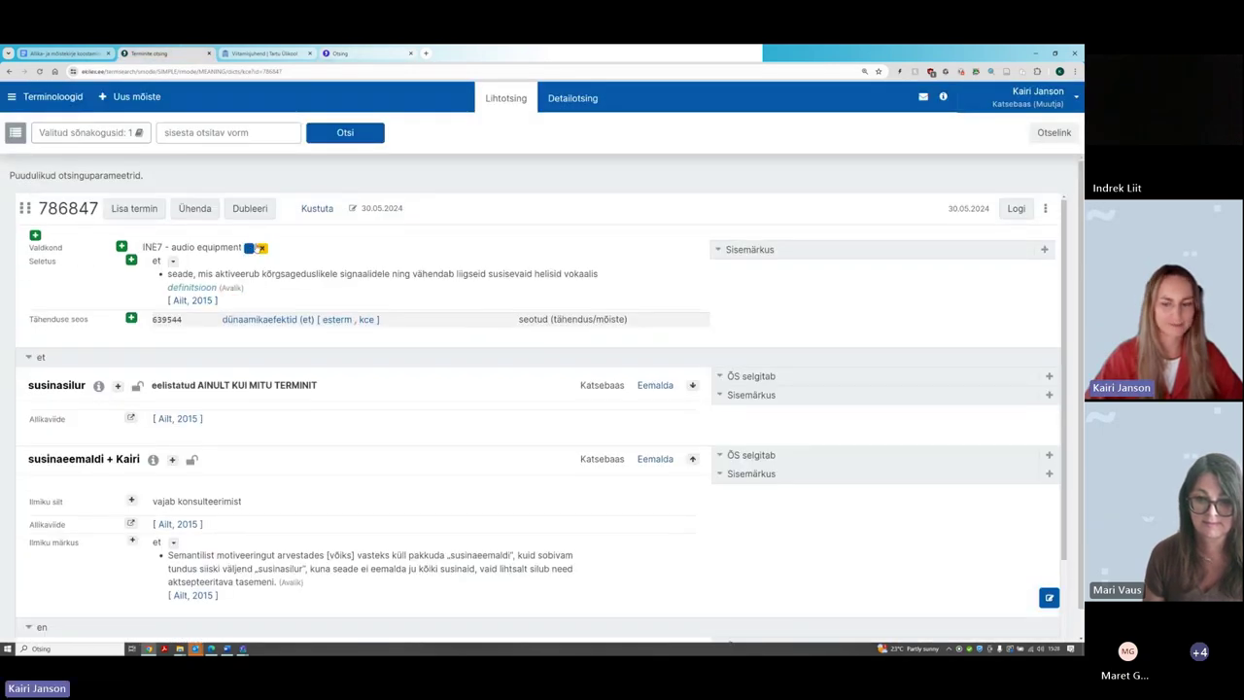
{"action": "left_click", "coordinate": [348, 53]}
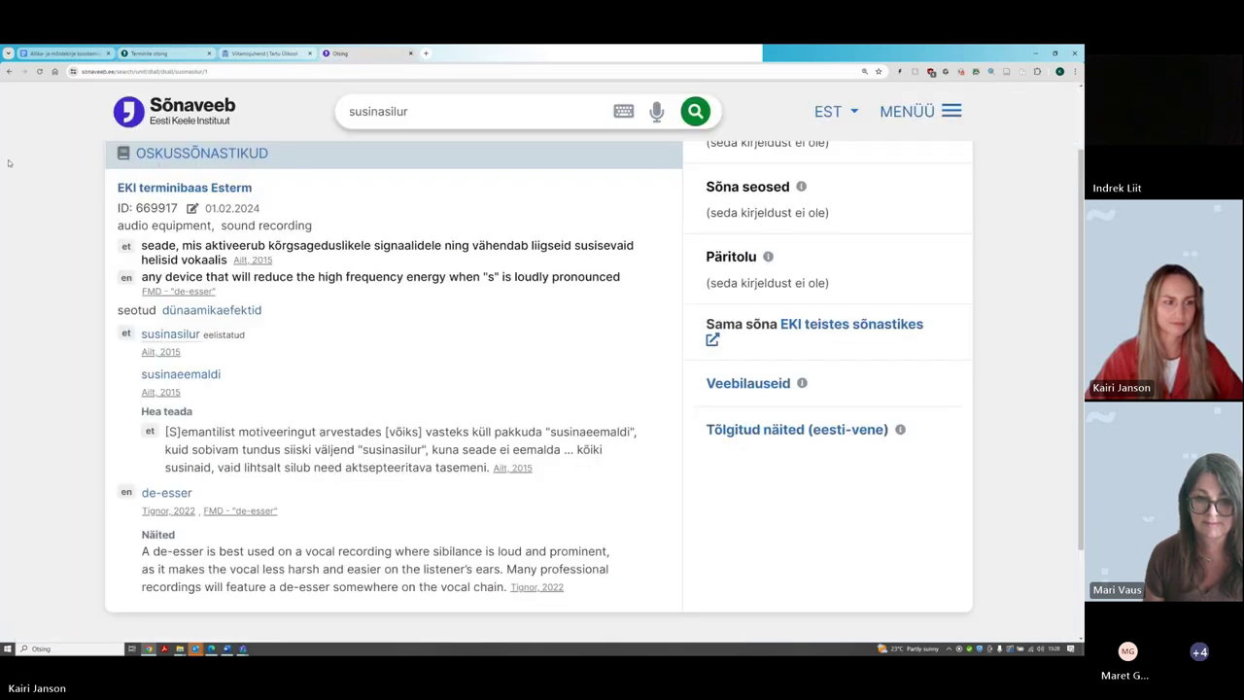
{"action": "left_click", "coordinate": [139, 55]}
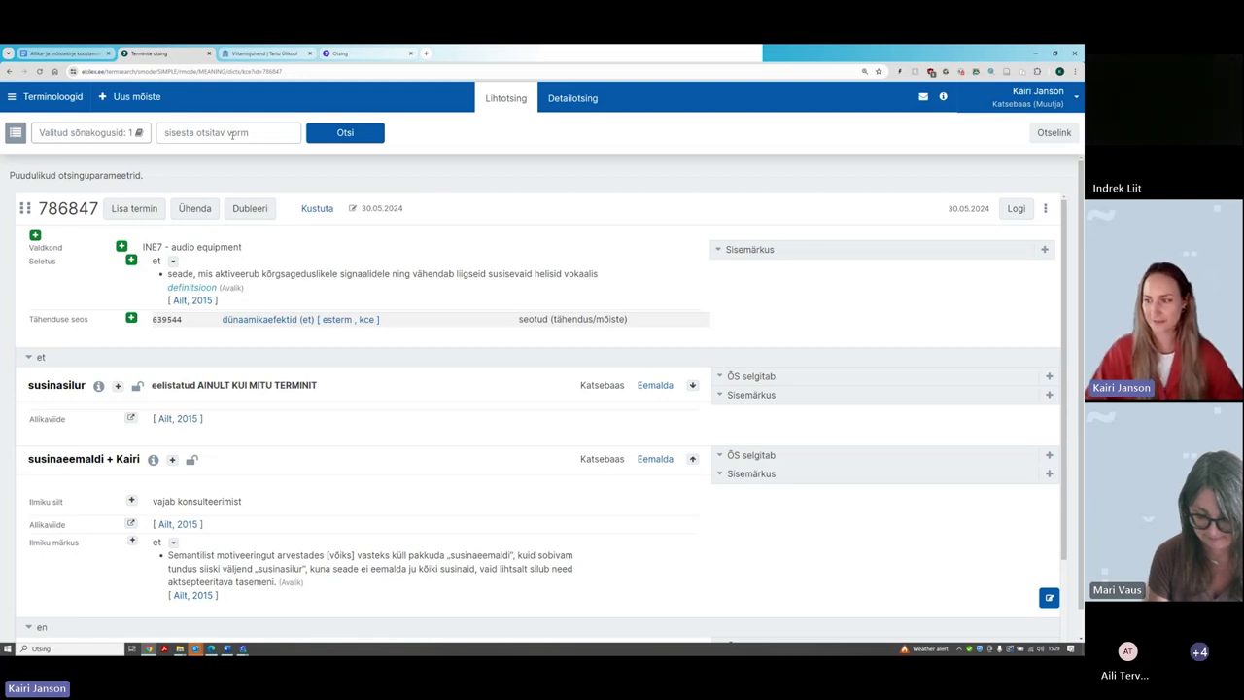
Search for 'klõpsulöks' and open concept 786824, adjusting the page zoom for reading
{"action": "left_click", "coordinate": [232, 135]}
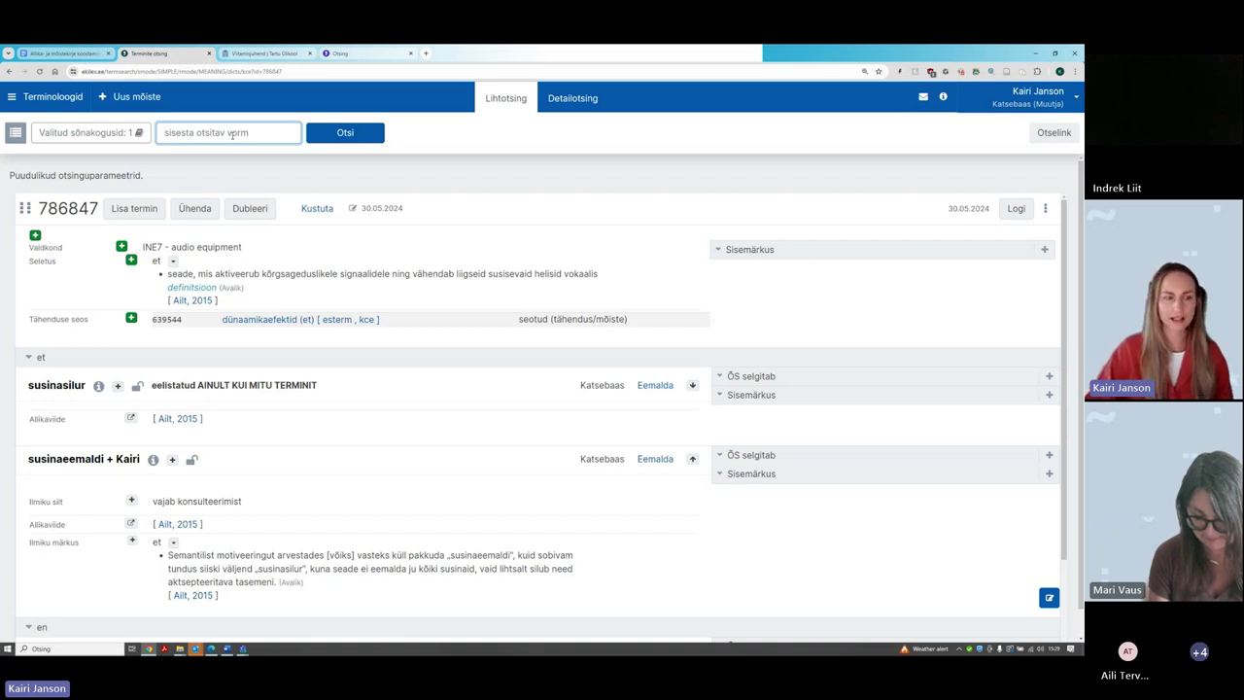
{"action": "type", "text": "klõpsulöks"}
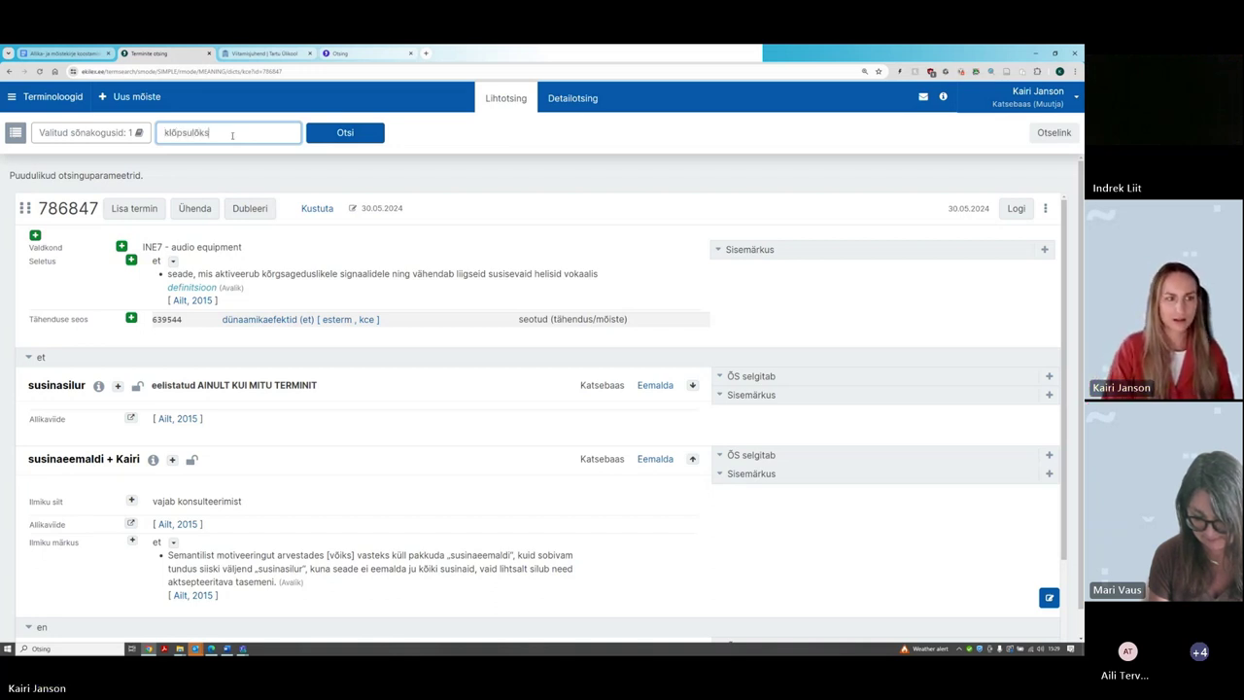
{"action": "key", "text": "Return"}
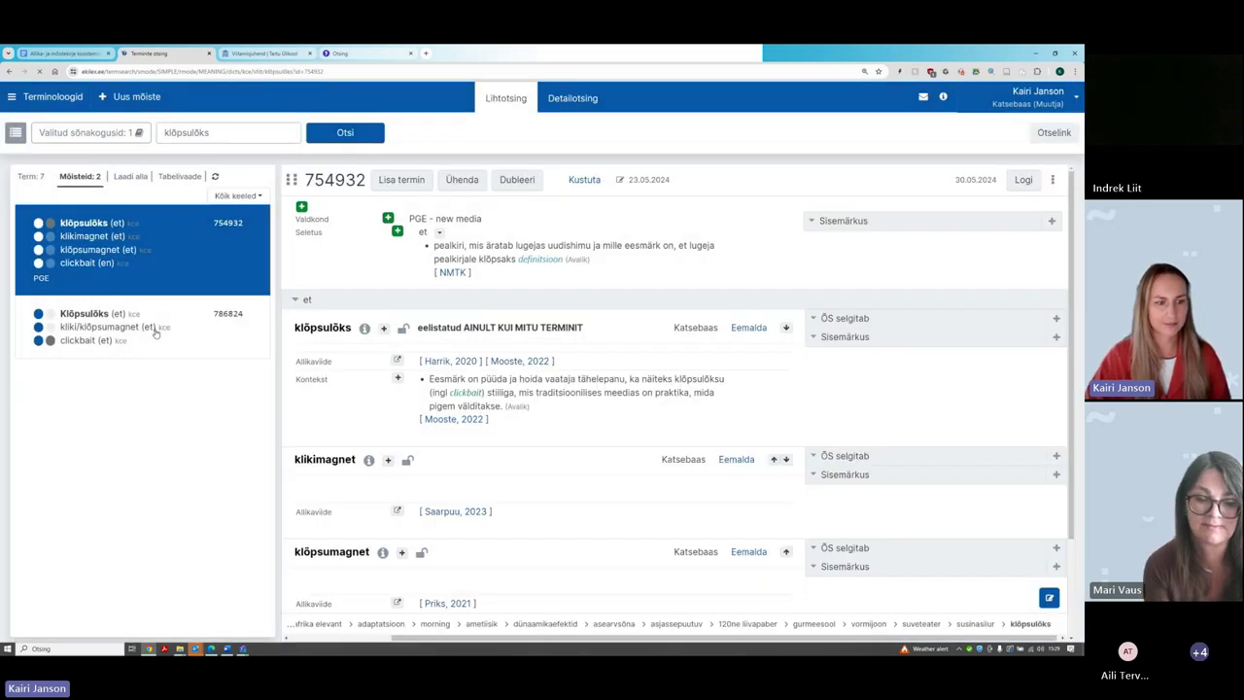
{"action": "left_click", "coordinate": [155, 334]}
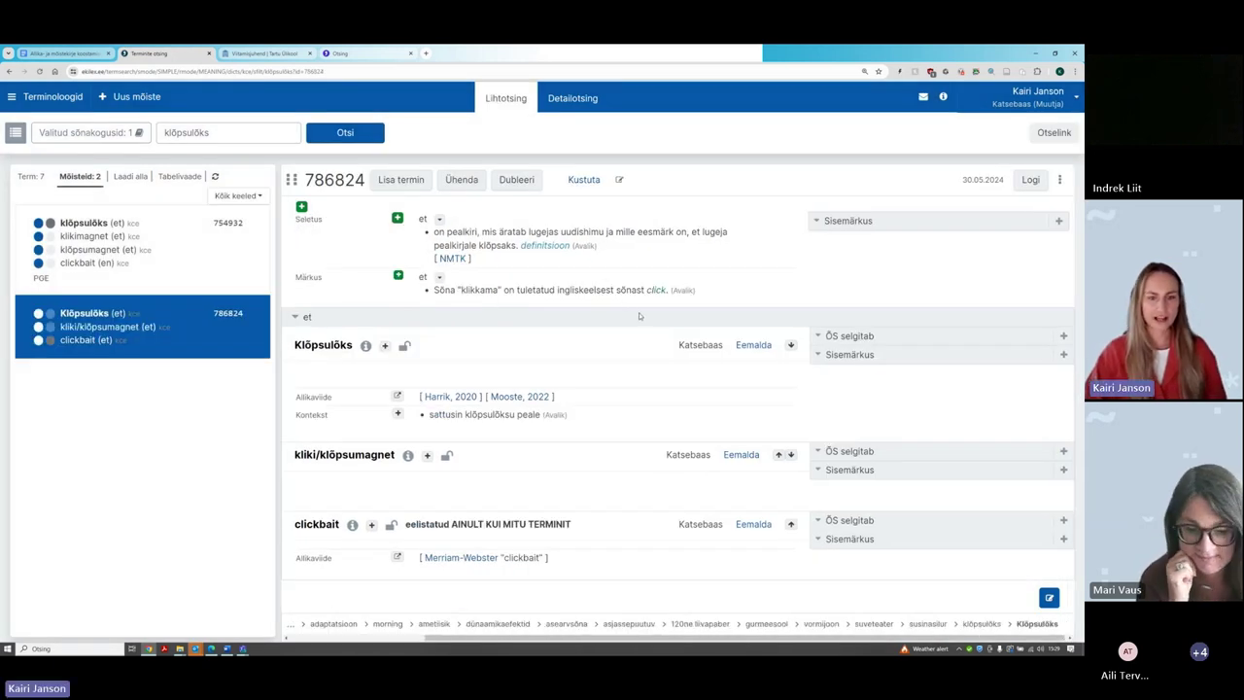
{"action": "key", "text": "ctrl+plus"}
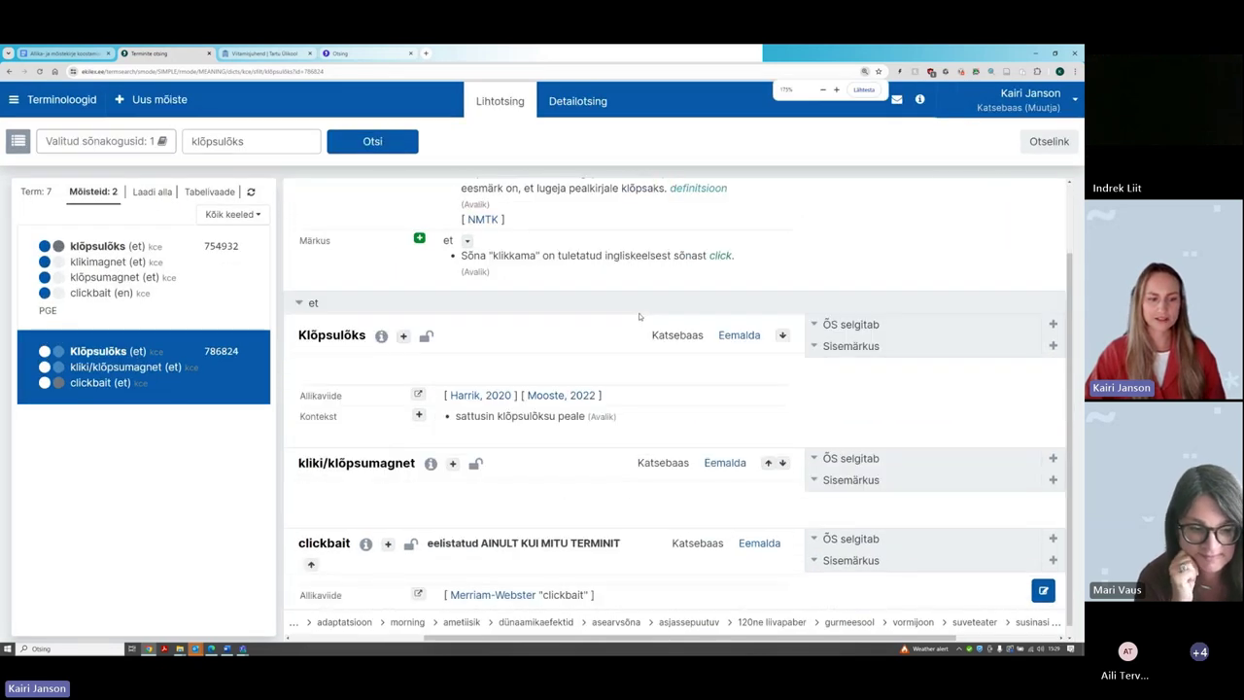
{"action": "key", "text": "ctrl+minus"}
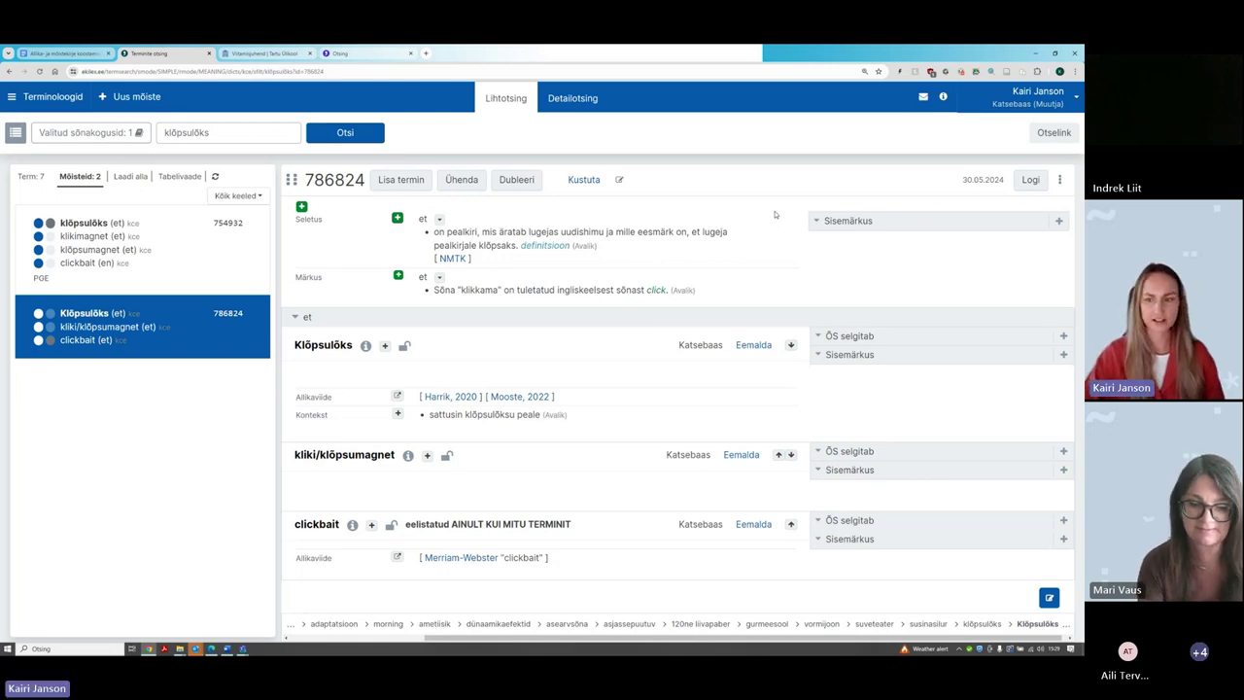
{"action": "key", "text": "ctrl+plus"}
{"action": "key", "text": "ctrl+plus"}
{"action": "key", "text": "ctrl+plus"}
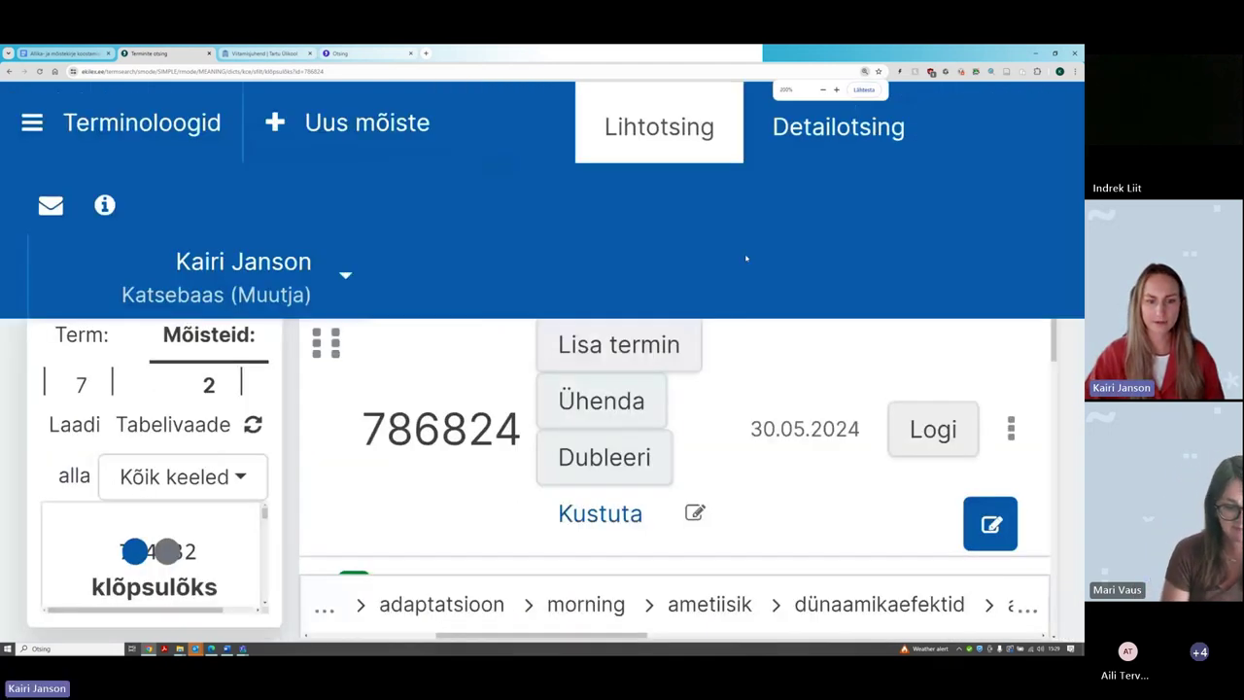
{"action": "key", "text": "ctrl+minus"}
{"action": "key", "text": "ctrl+plus"}
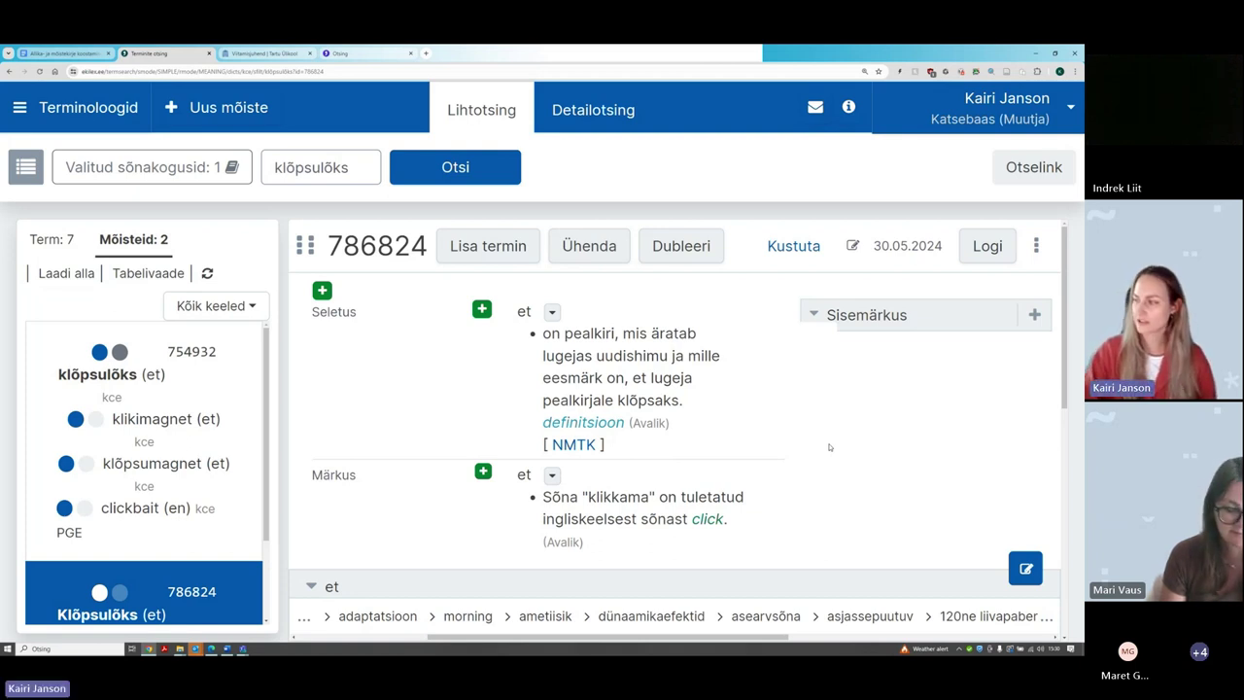
View the NMTK source details, Nüüdismeedia terminite komisjon, then close them
{"action": "mouse_move", "coordinate": [688, 447]}
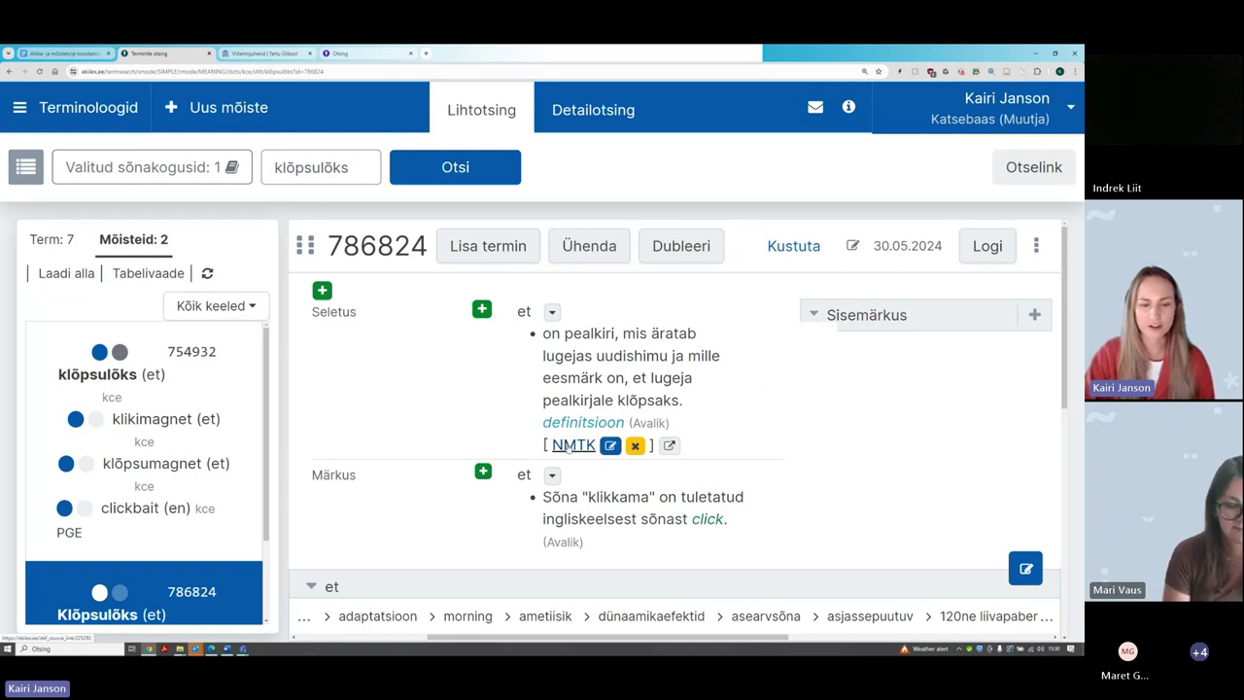
{"action": "left_click", "coordinate": [572, 446]}
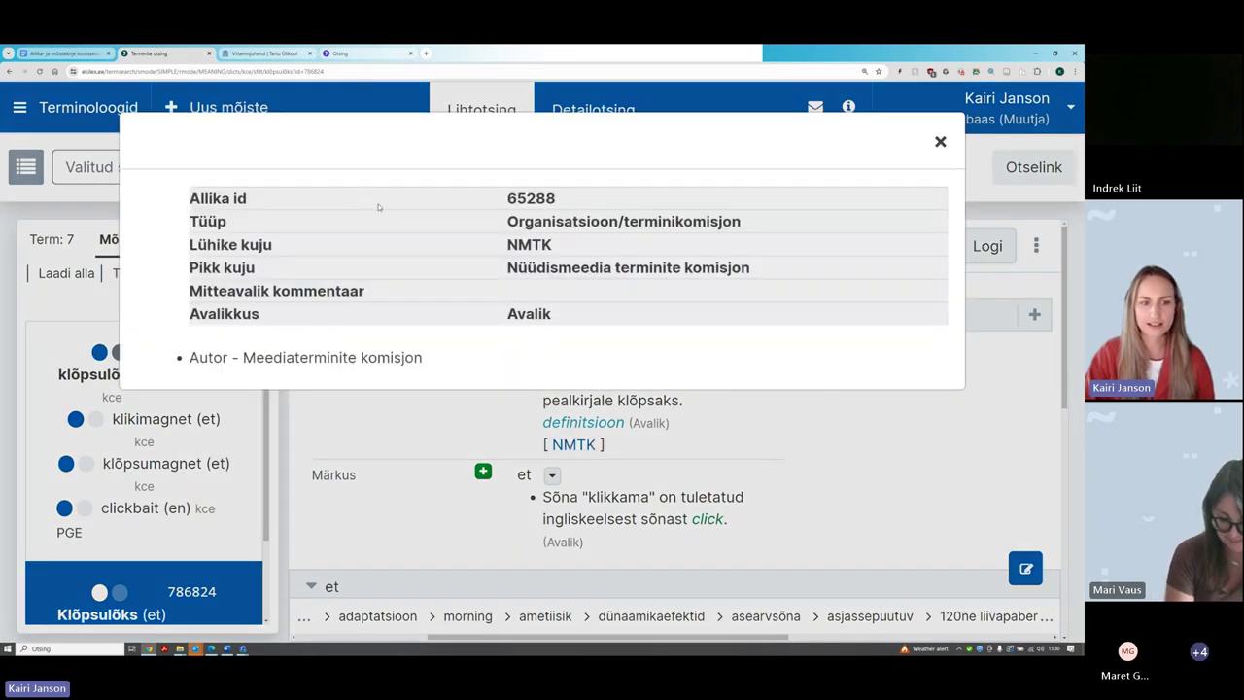
{"action": "left_click_drag", "start_coordinate": [508, 267], "coordinate": [751, 269]}
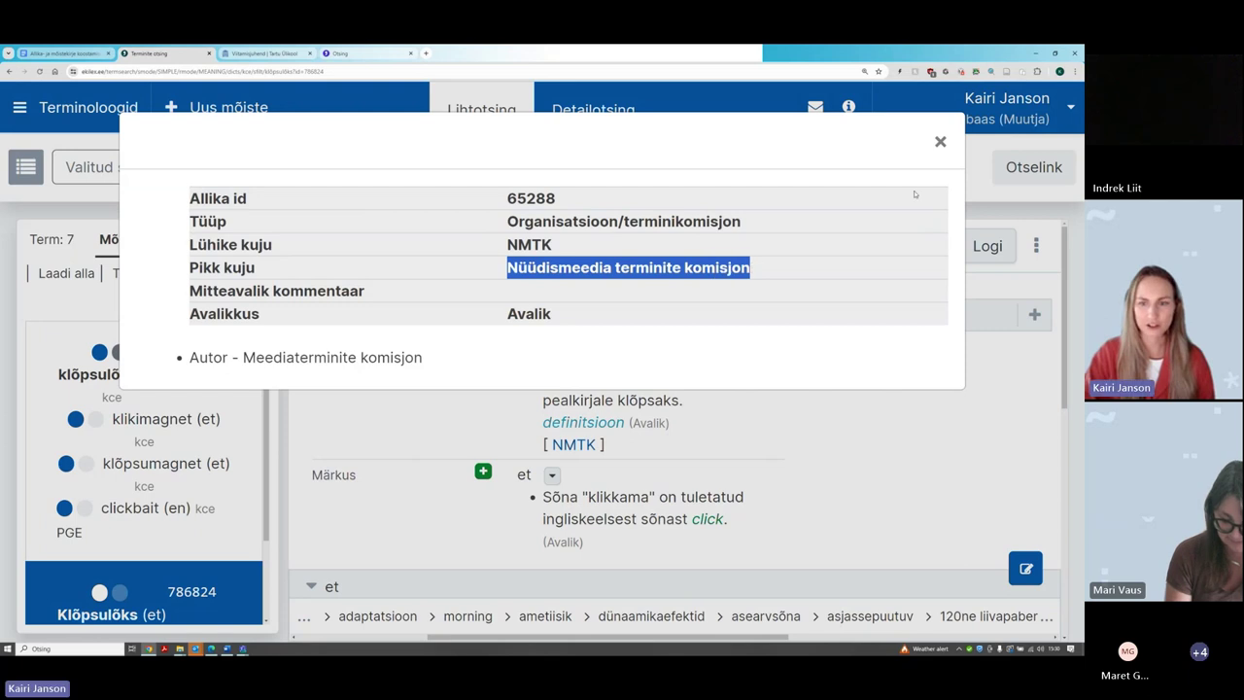
{"action": "left_click", "coordinate": [623, 400]}
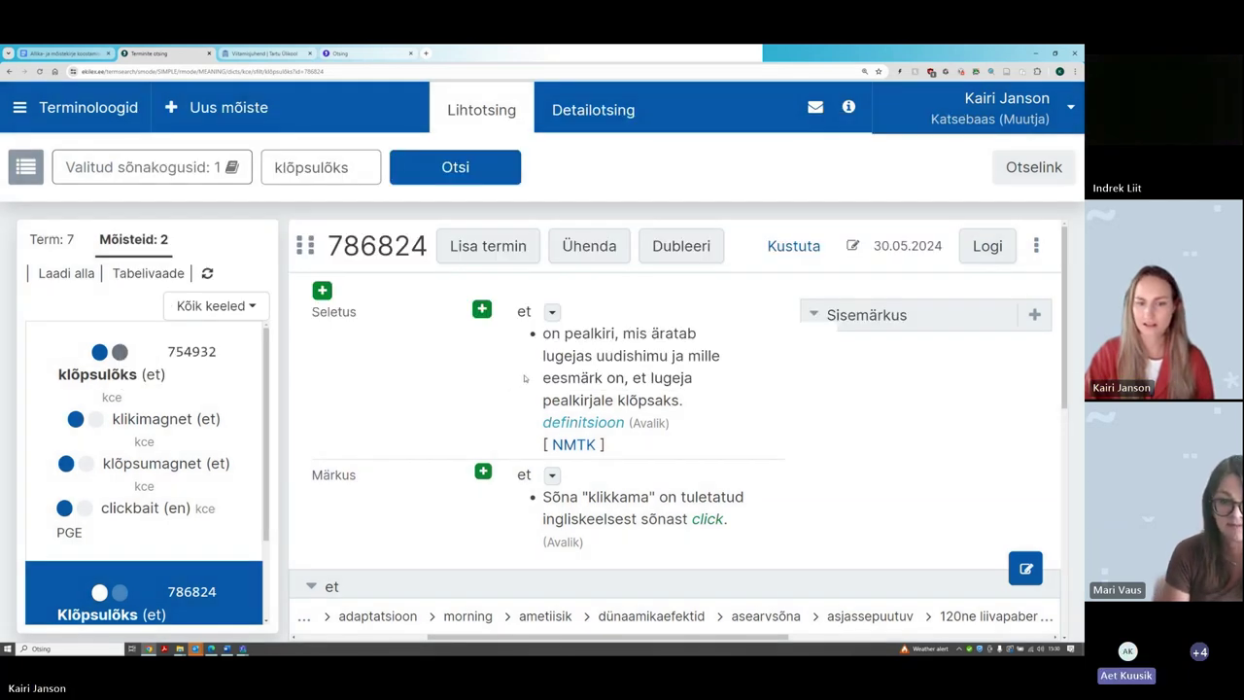
{"action": "mouse_move", "coordinate": [640, 385]}
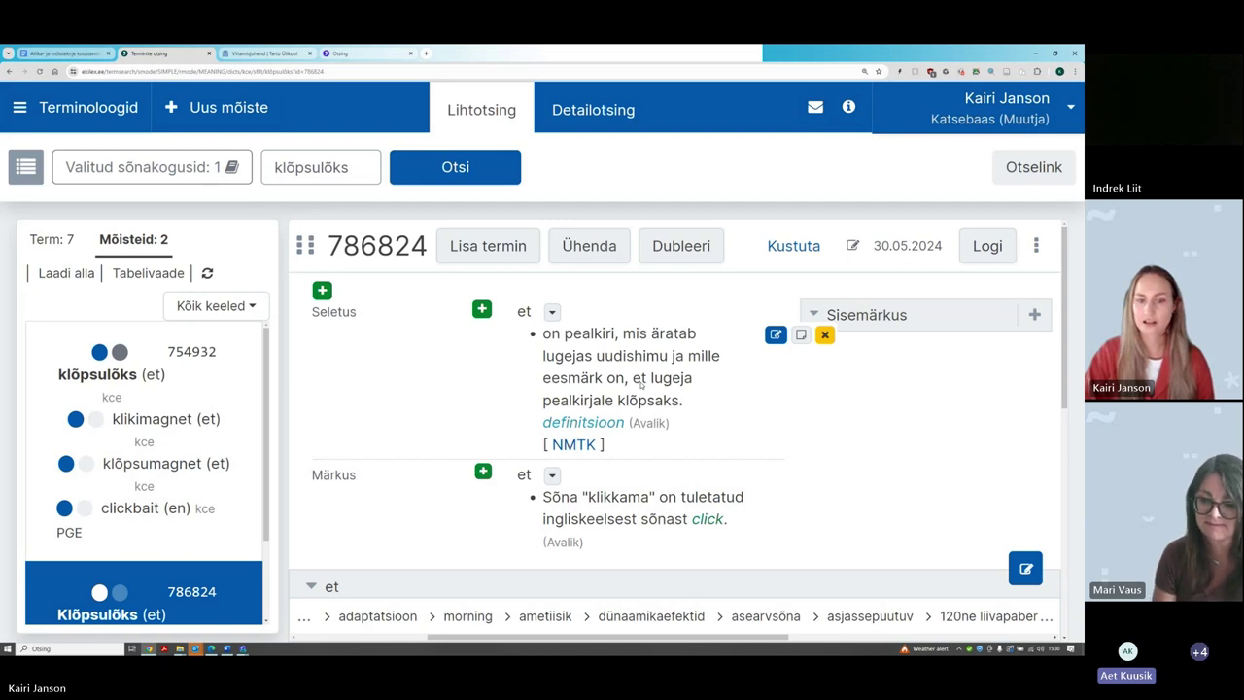
Delete the leading 'on' and the period after 'klõpsaks' from the definition, then save
{"action": "left_click", "coordinate": [776, 335]}
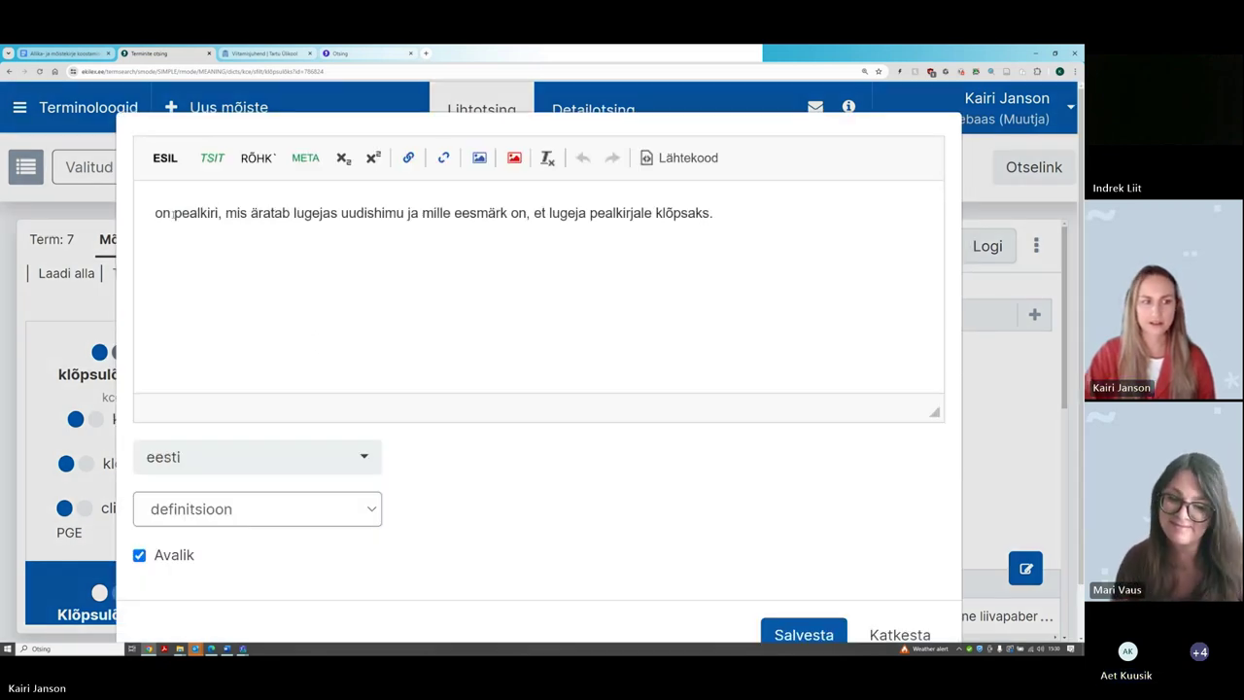
{"action": "left_click_drag", "start_coordinate": [171, 212], "coordinate": [147, 212]}
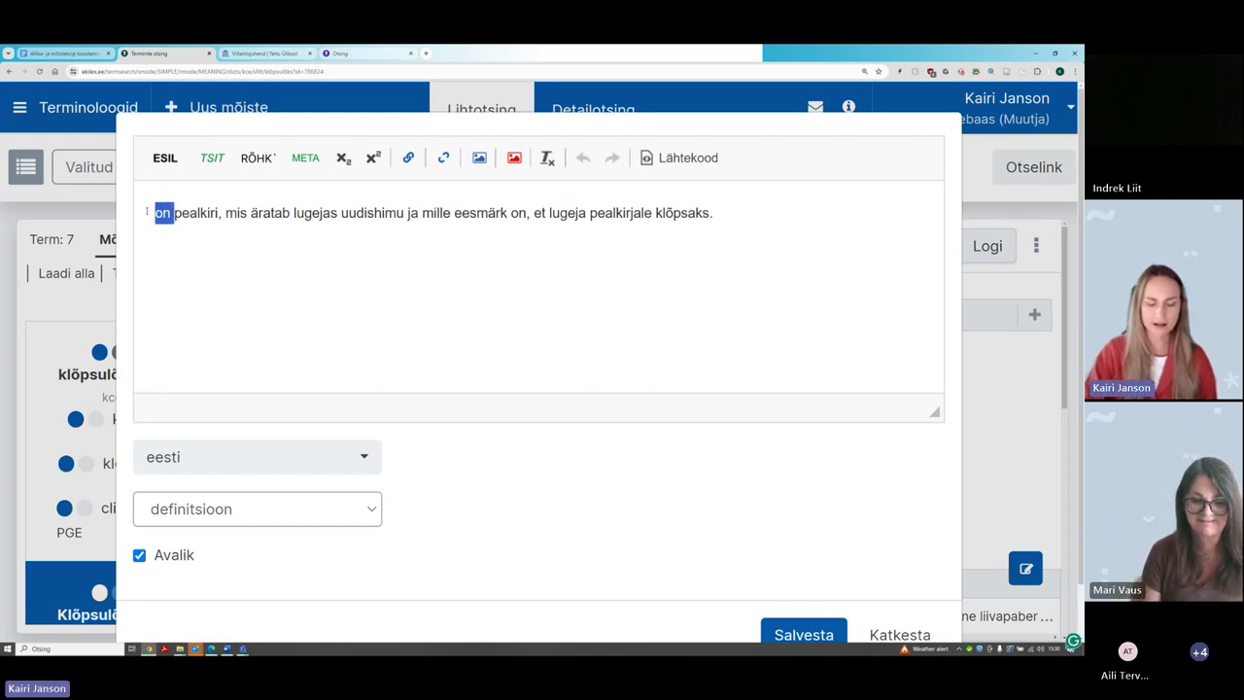
{"action": "key", "text": "BackSpace"}
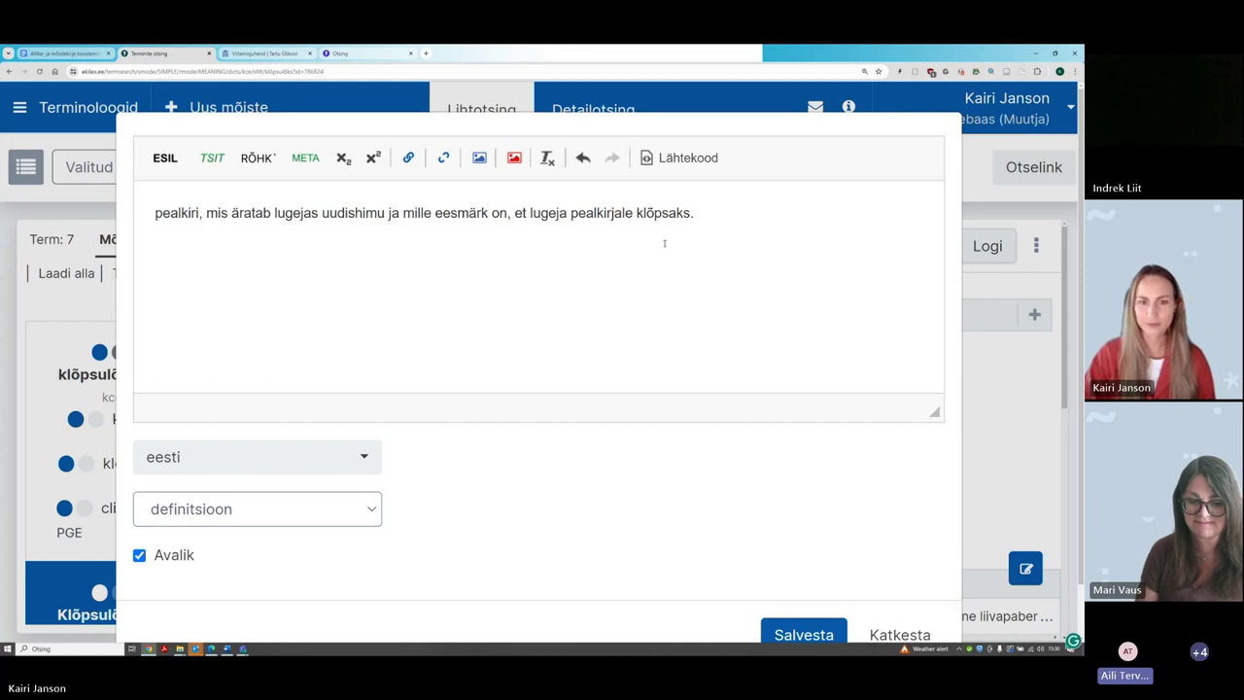
{"action": "left_click", "coordinate": [730, 210]}
{"action": "key", "text": "BackSpace"}
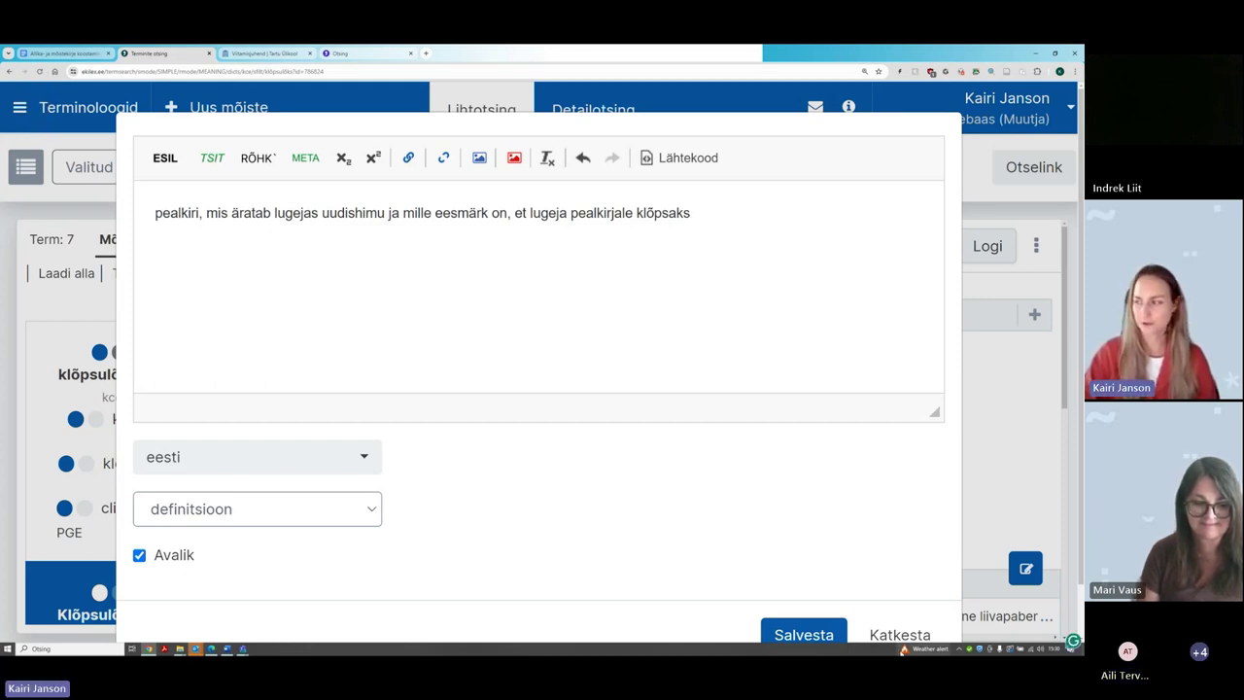
{"action": "left_click", "coordinate": [803, 634]}
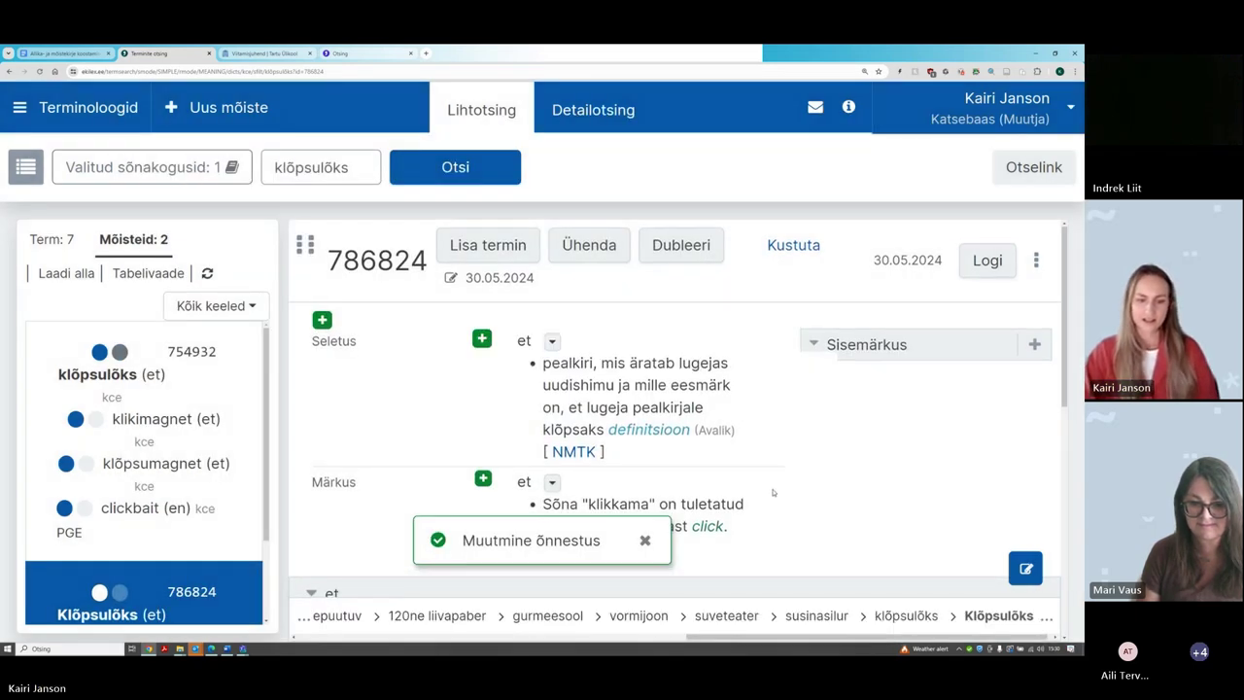
{"action": "scroll", "coordinate": [775, 492], "scroll_direction": "down", "scroll_amount": 1}
{"action": "scroll", "coordinate": [775, 492], "scroll_direction": "down", "scroll_amount": 1}
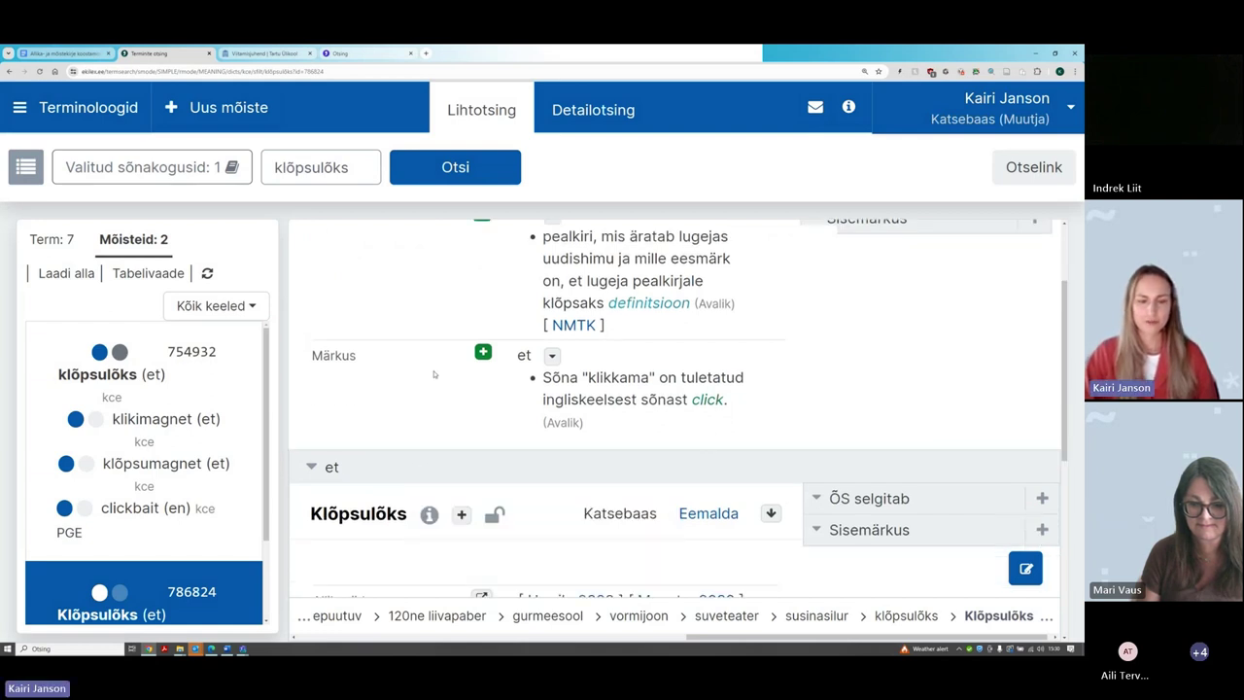
{"action": "scroll", "coordinate": [433, 378], "scroll_direction": "down", "scroll_amount": 1}
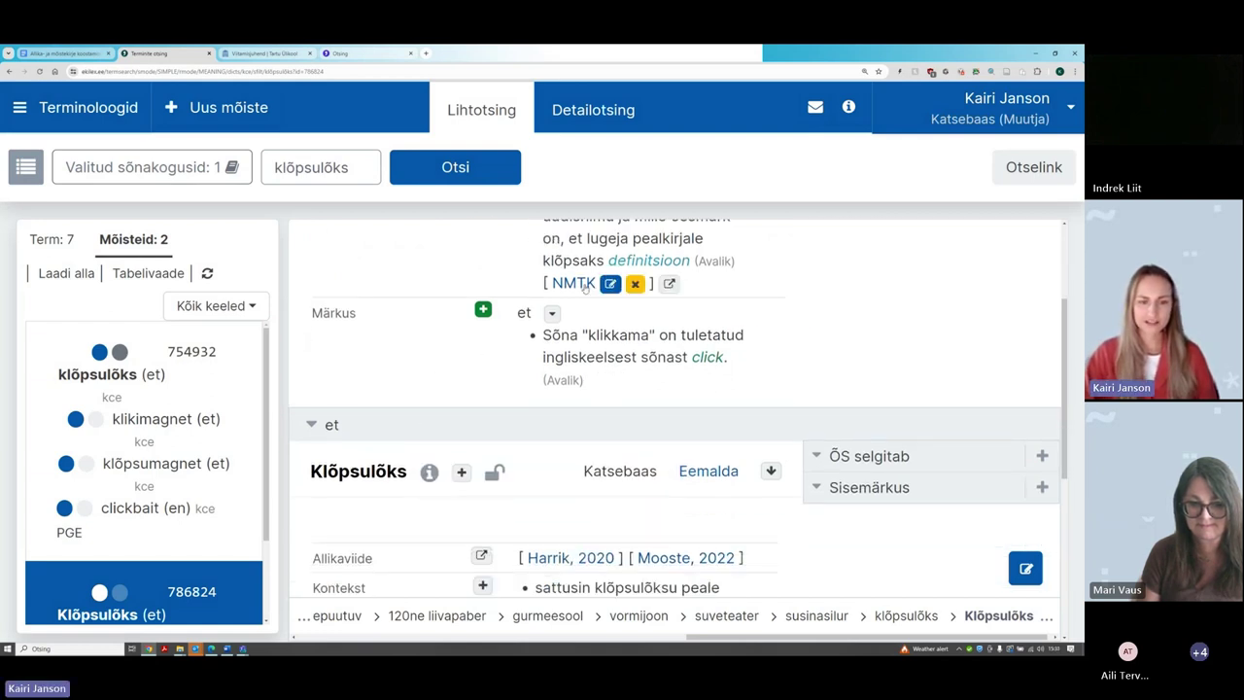
{"action": "scroll", "coordinate": [465, 376], "scroll_direction": "up", "scroll_amount": 1}
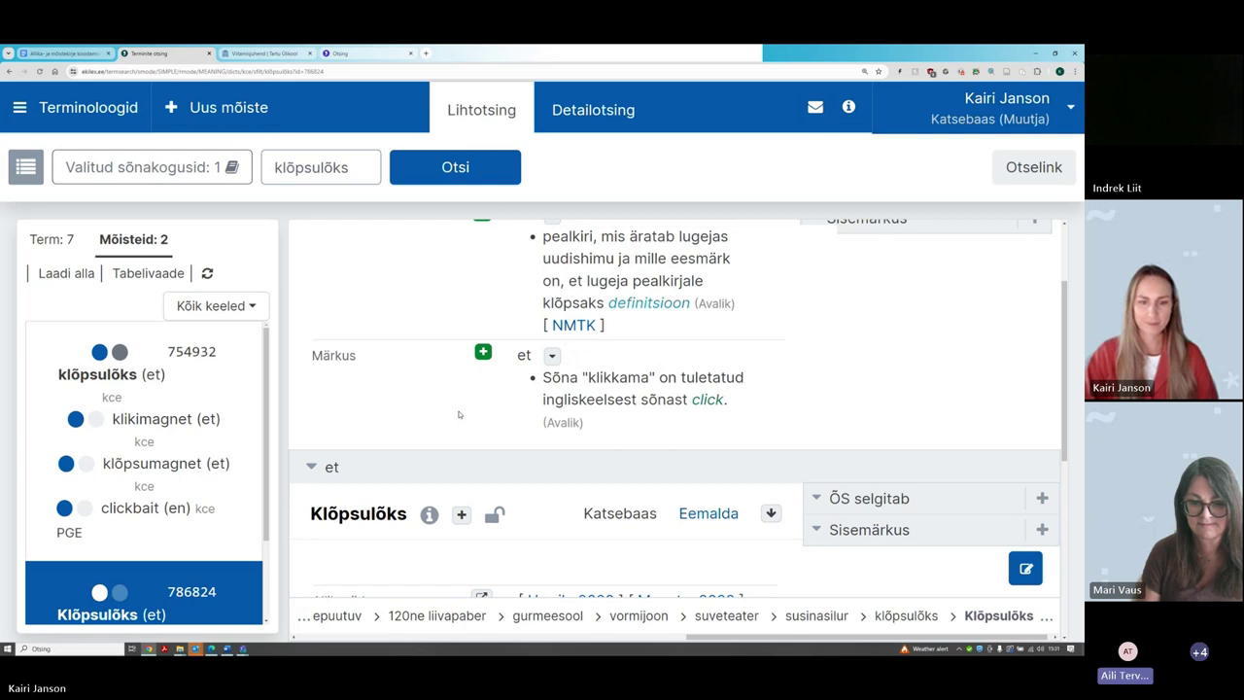
{"action": "scroll", "coordinate": [459, 414], "scroll_direction": "down", "scroll_amount": 1}
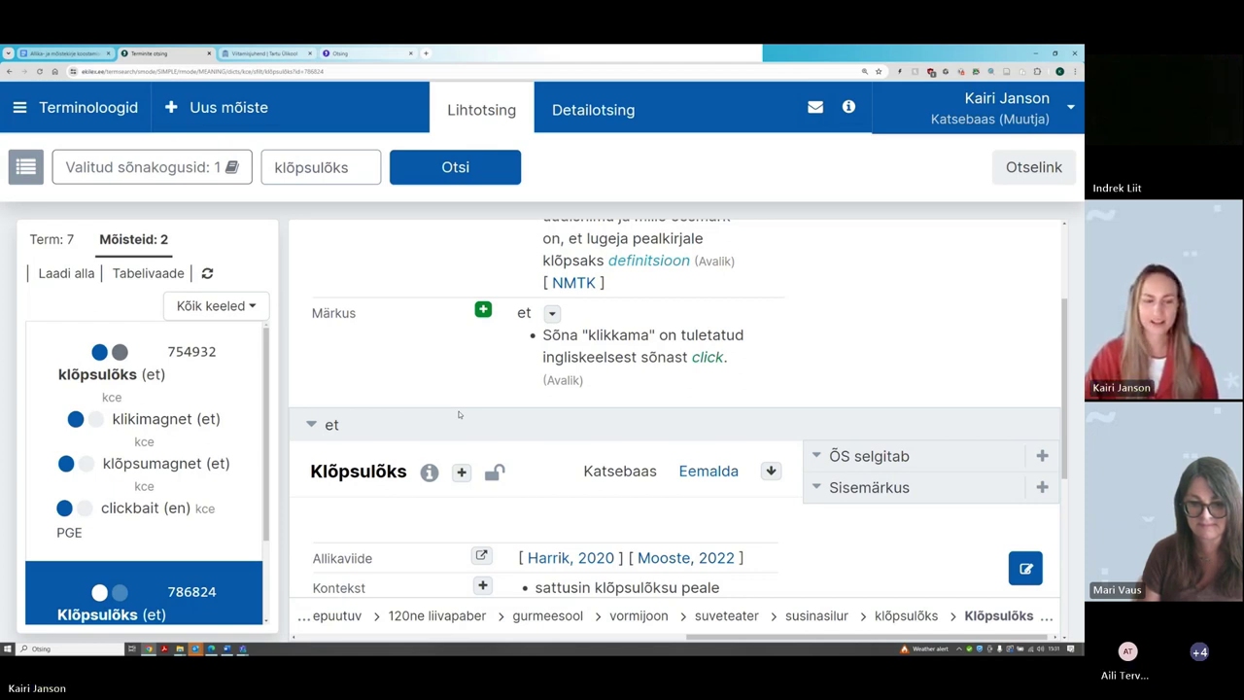
{"action": "scroll", "coordinate": [453, 414], "scroll_direction": "up", "scroll_amount": 2}
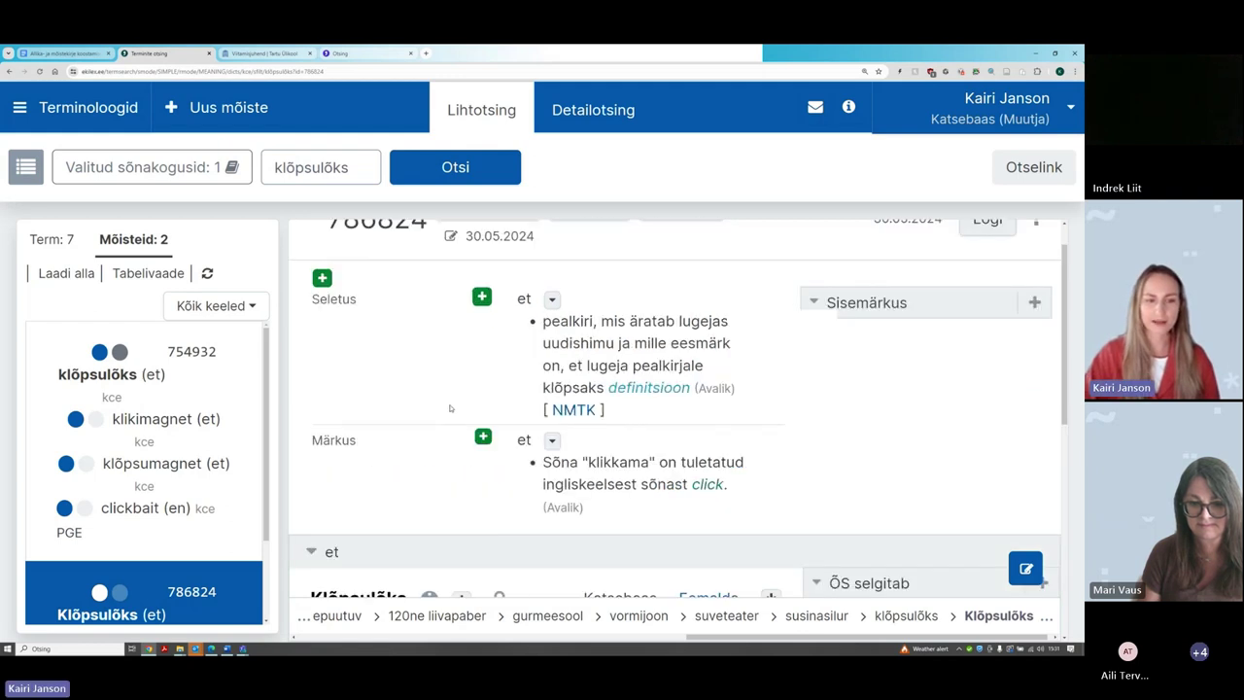
{"action": "scroll", "coordinate": [448, 414], "scroll_direction": "up", "scroll_amount": 1}
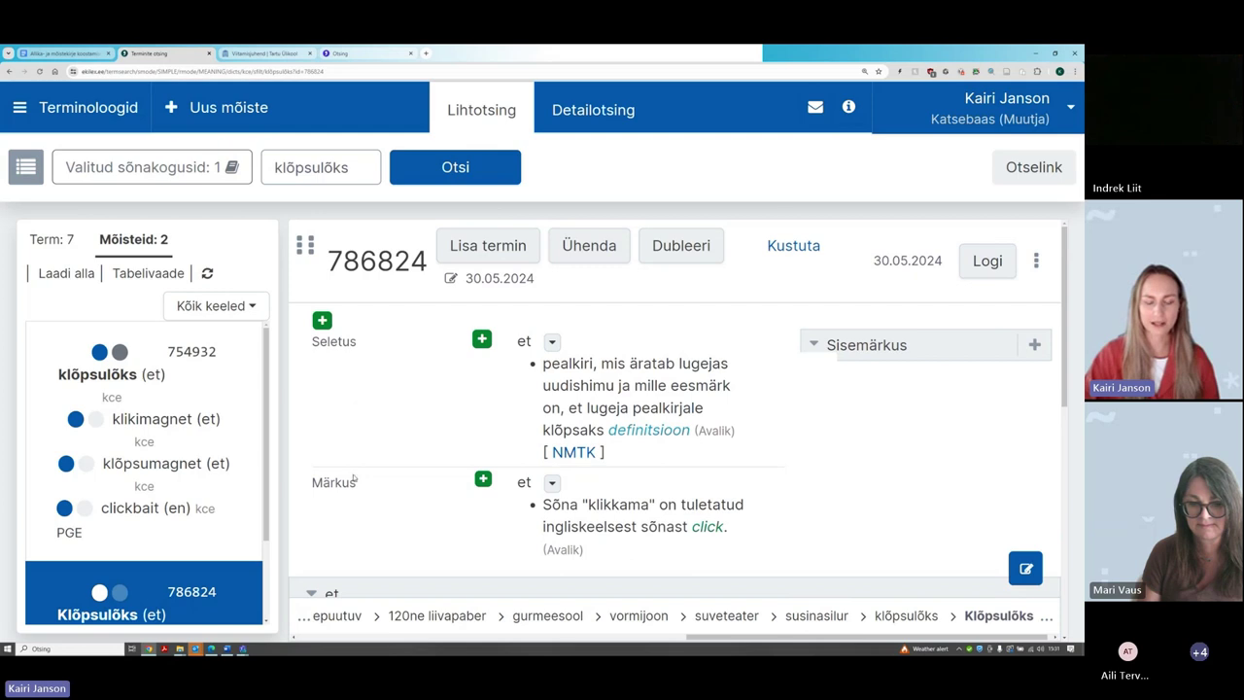
{"action": "mouse_move", "coordinate": [617, 515]}
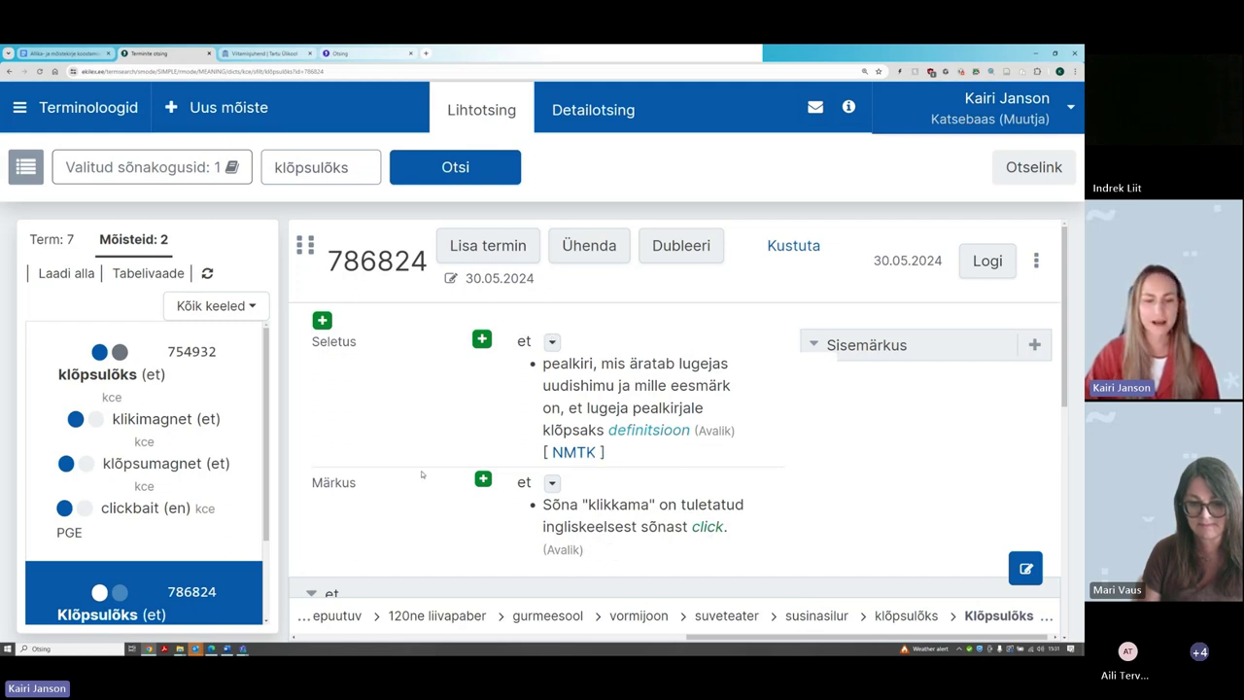
{"action": "scroll", "coordinate": [422, 475], "scroll_direction": "down", "scroll_amount": 2}
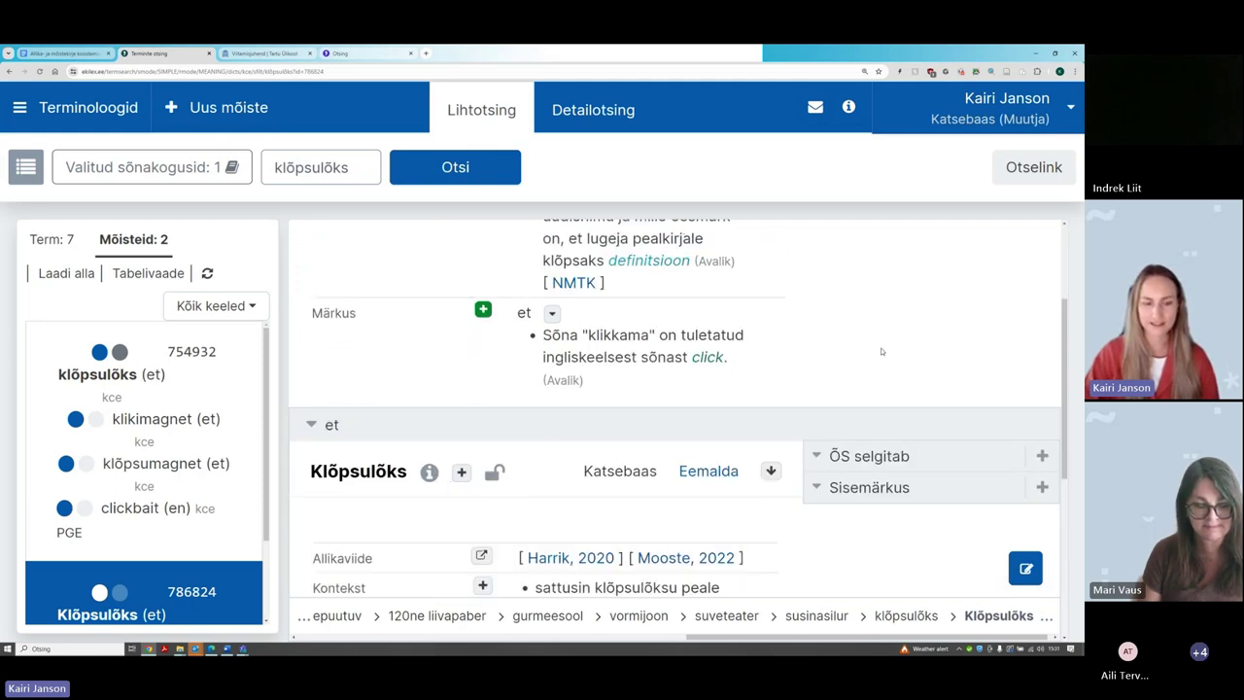
{"action": "scroll", "coordinate": [881, 351], "scroll_direction": "down", "scroll_amount": 2}
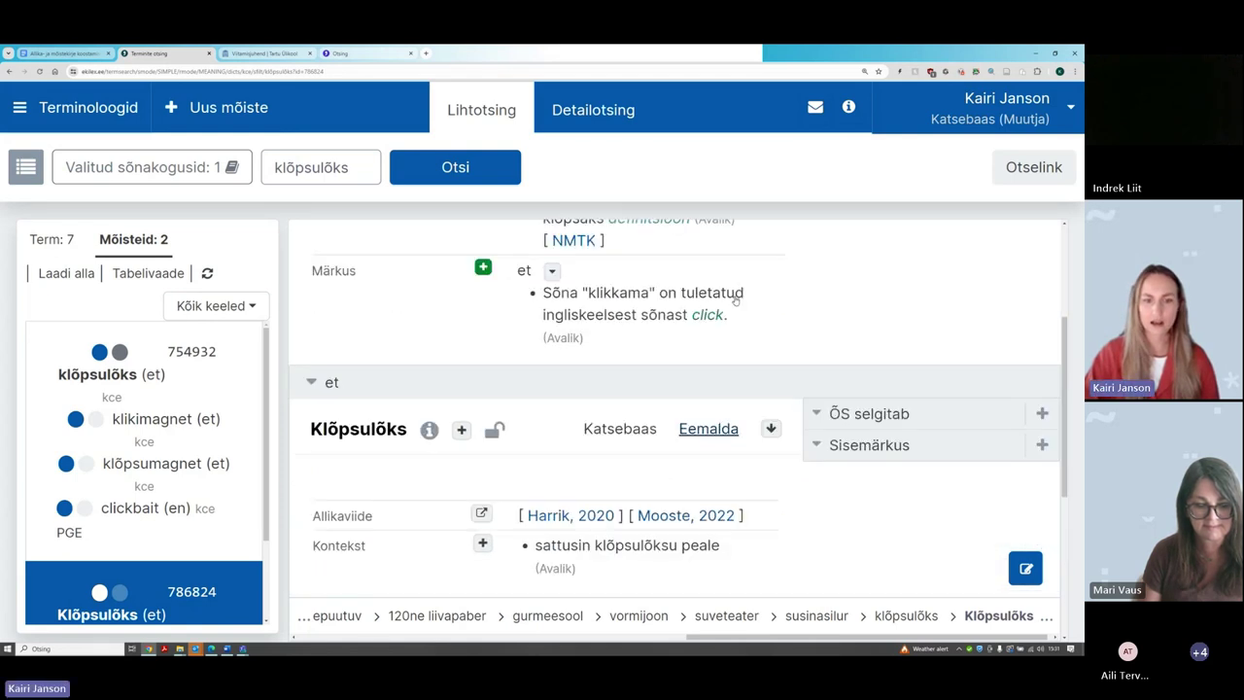
{"action": "scroll", "coordinate": [746, 323], "scroll_direction": "up", "scroll_amount": 1}
{"action": "scroll", "coordinate": [747, 326], "scroll_direction": "up", "scroll_amount": 1}
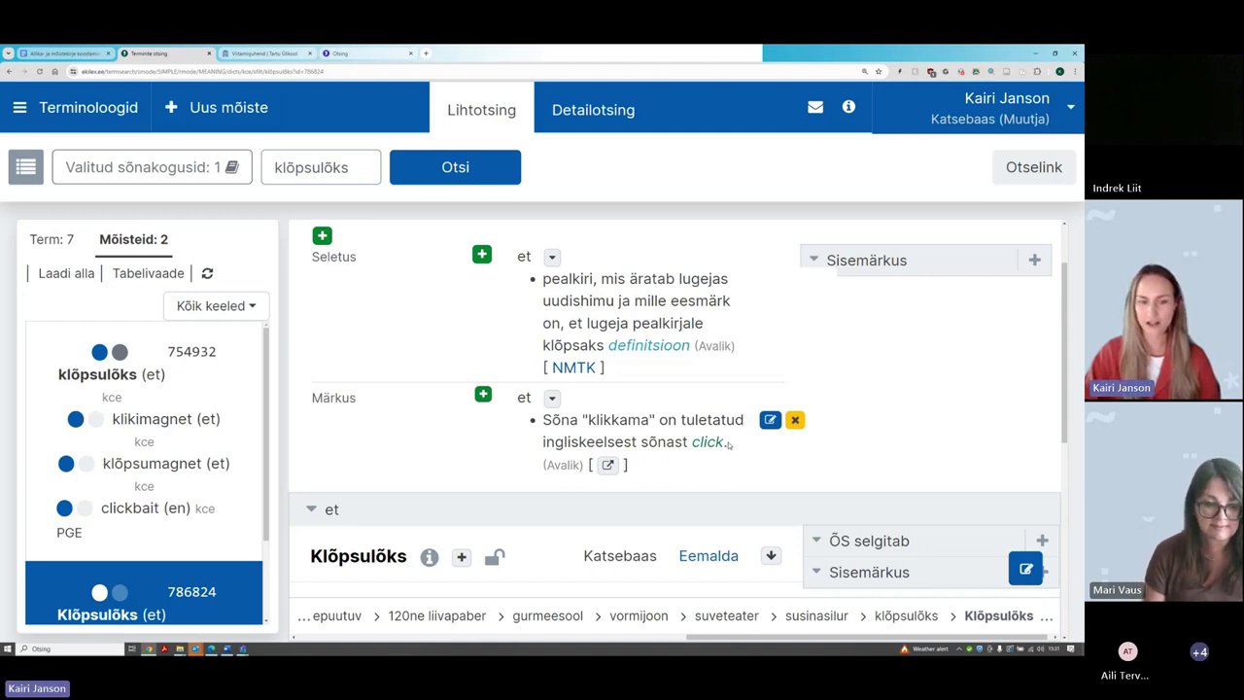
{"action": "scroll", "coordinate": [403, 428], "scroll_direction": "down", "scroll_amount": 2}
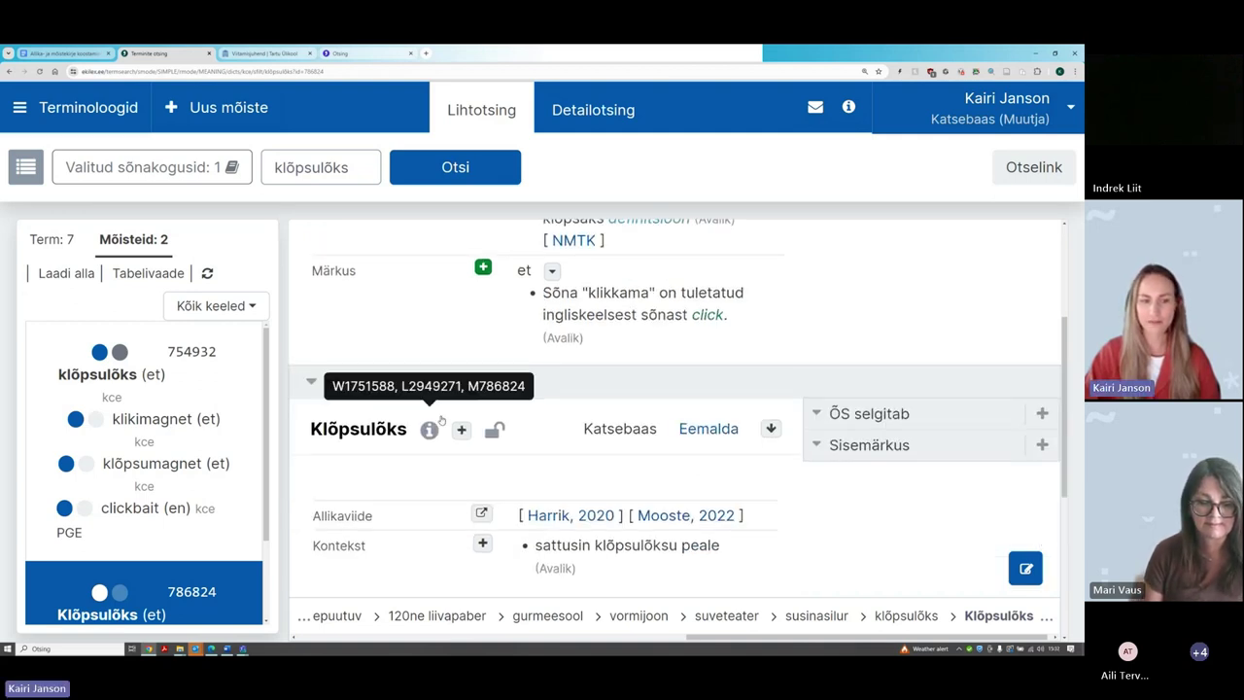
{"action": "scroll", "coordinate": [401, 480], "scroll_direction": "down", "scroll_amount": 3}
{"action": "scroll", "coordinate": [402, 480], "scroll_direction": "up", "scroll_amount": 4}
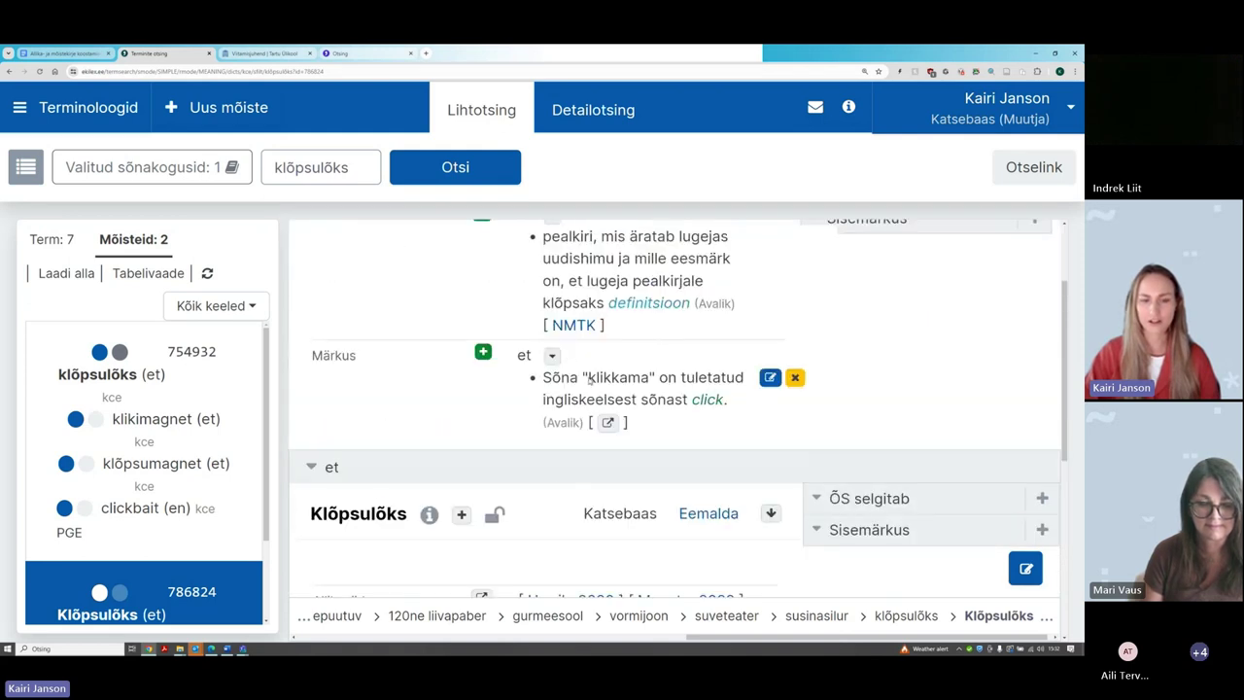
{"action": "left_click_drag", "start_coordinate": [589, 380], "coordinate": [649, 381]}
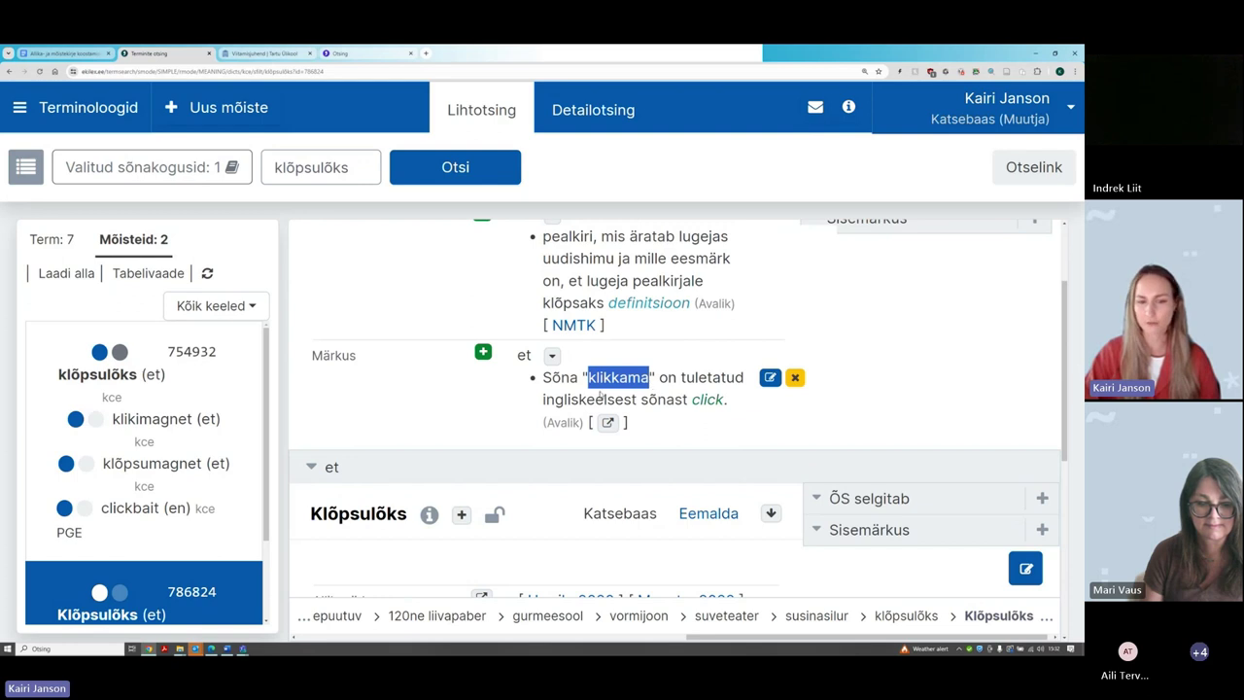
{"action": "scroll", "coordinate": [468, 429], "scroll_direction": "down", "scroll_amount": 2}
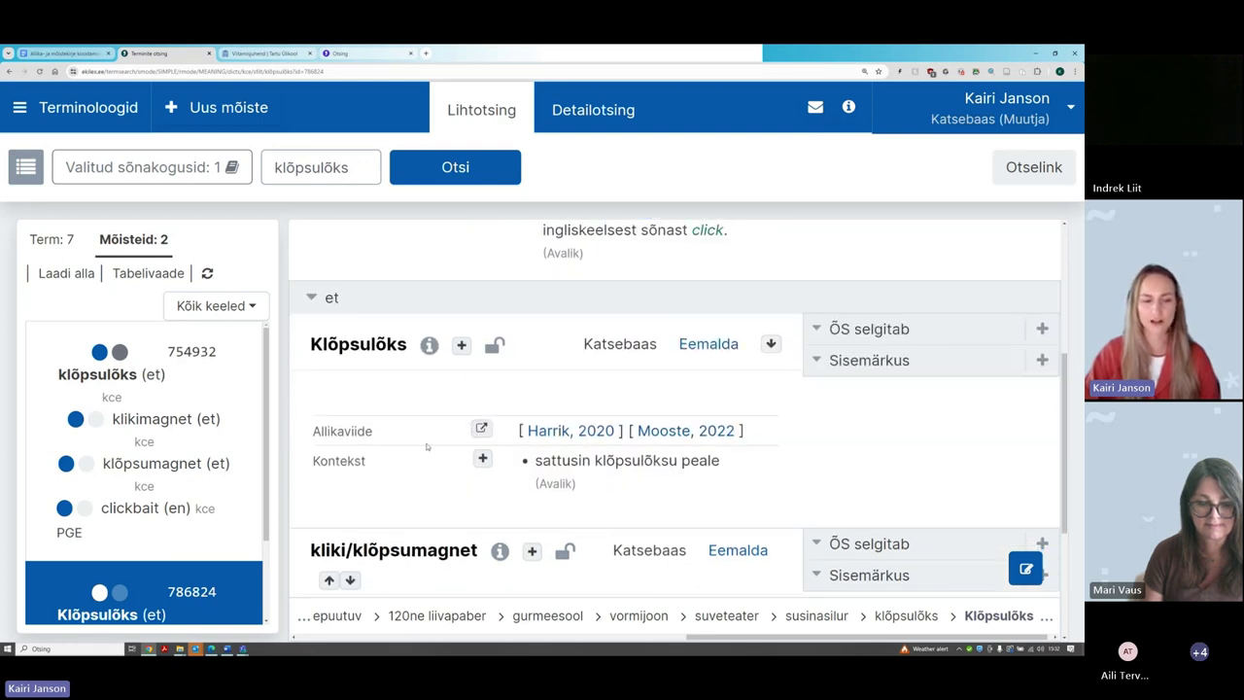
{"action": "scroll", "coordinate": [966, 341], "scroll_direction": "up", "scroll_amount": 3}
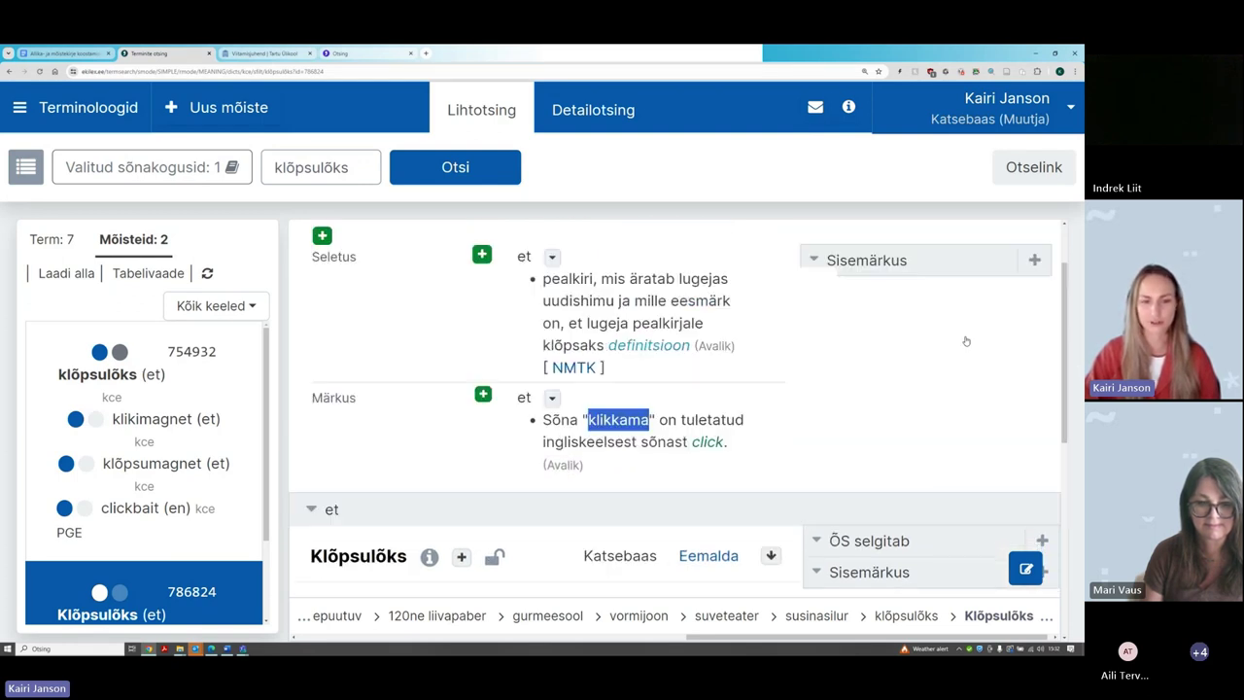
{"action": "mouse_move", "coordinate": [766, 416]}
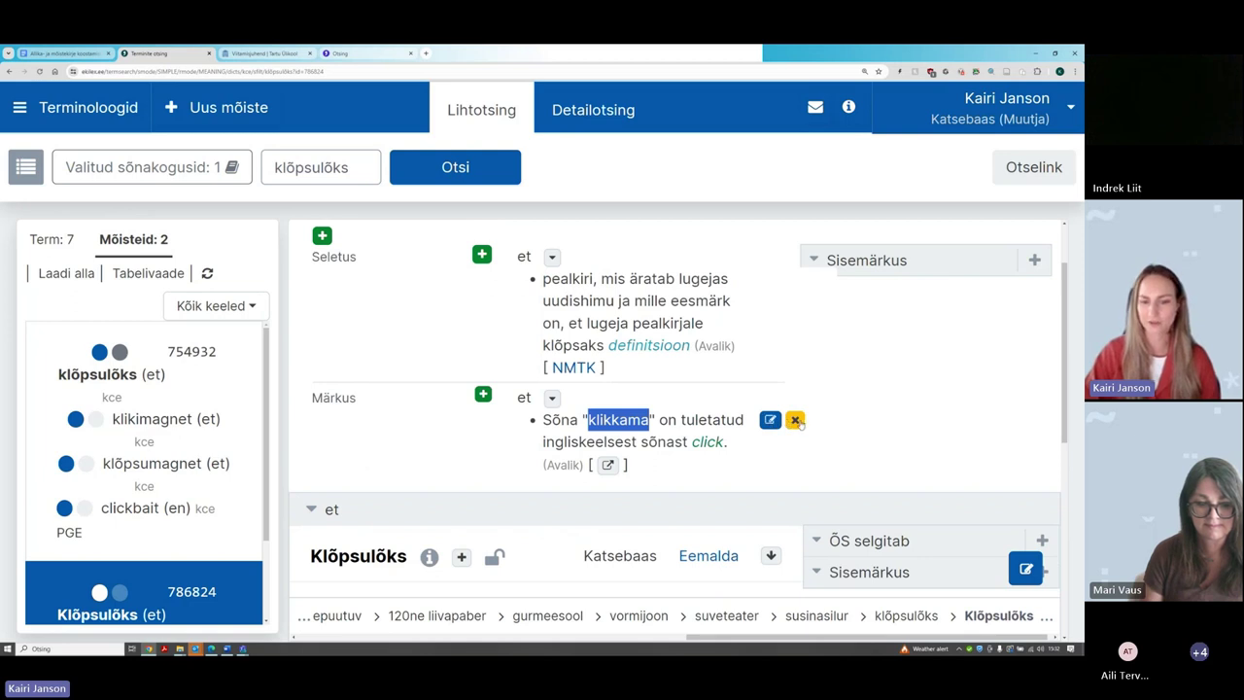
Delete the Märkus note about klikkama's English origin, confirming with Jah
{"action": "left_click", "coordinate": [795, 420]}
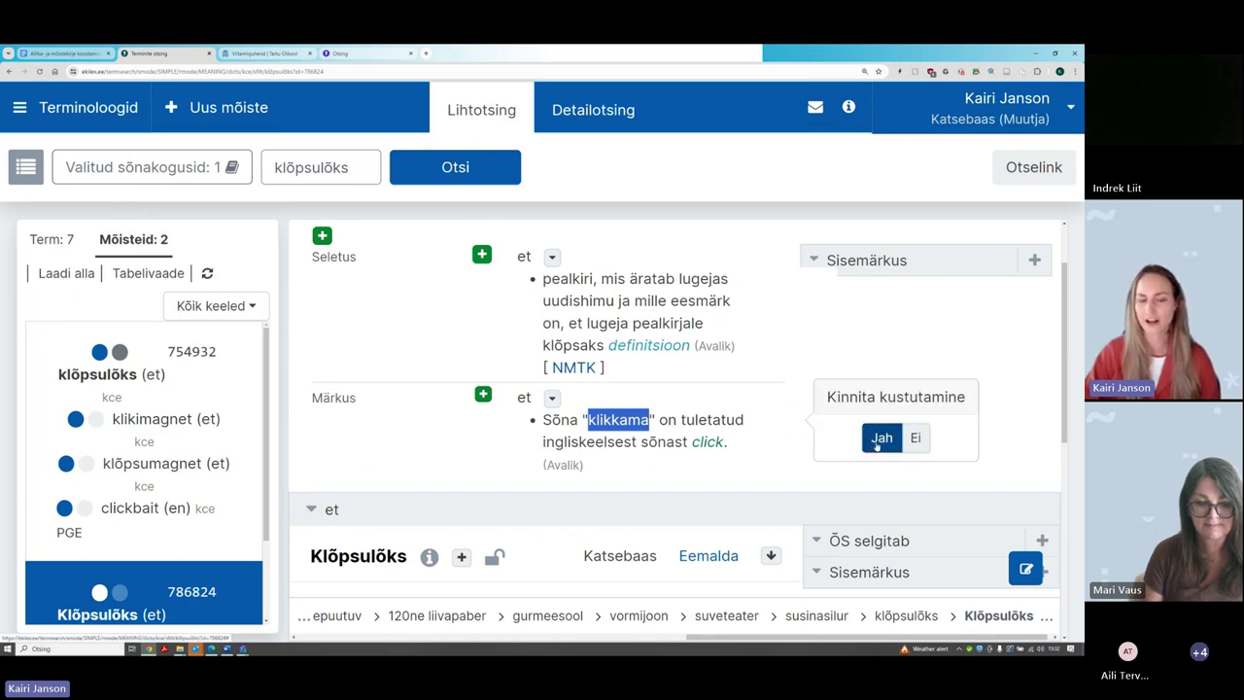
{"action": "left_click", "coordinate": [880, 439]}
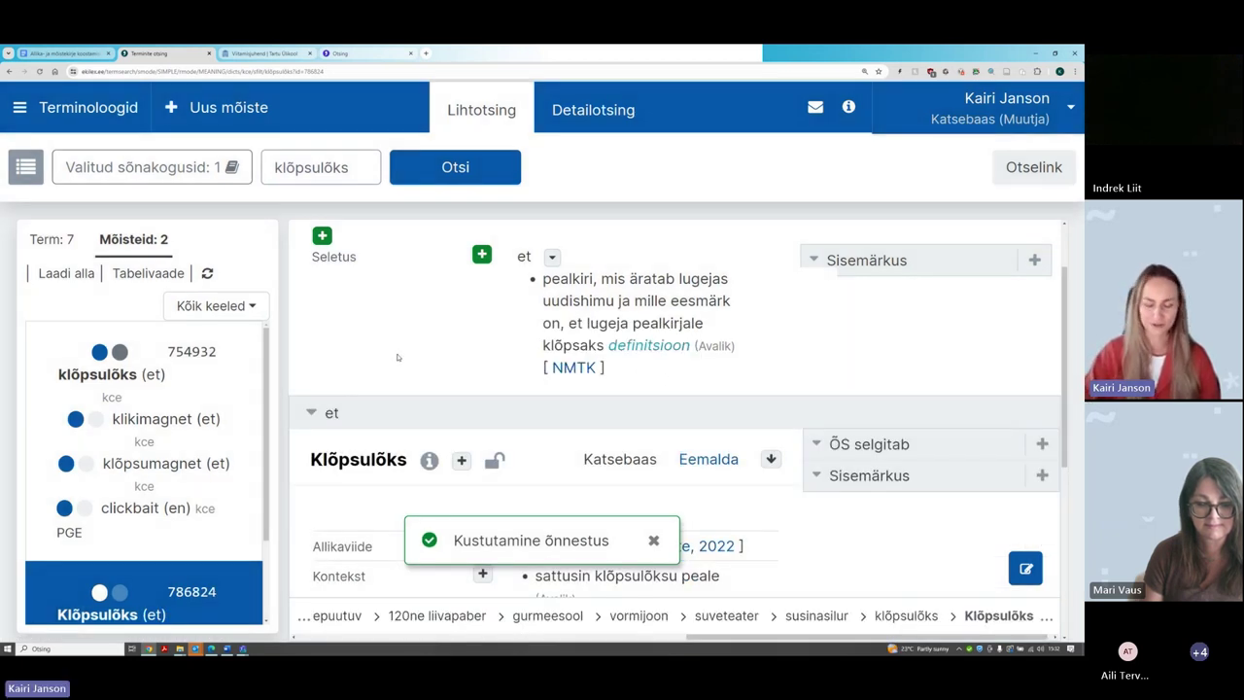
{"action": "scroll", "coordinate": [816, 379], "scroll_direction": "down", "scroll_amount": 1}
{"action": "scroll", "coordinate": [816, 381], "scroll_direction": "up", "scroll_amount": 1}
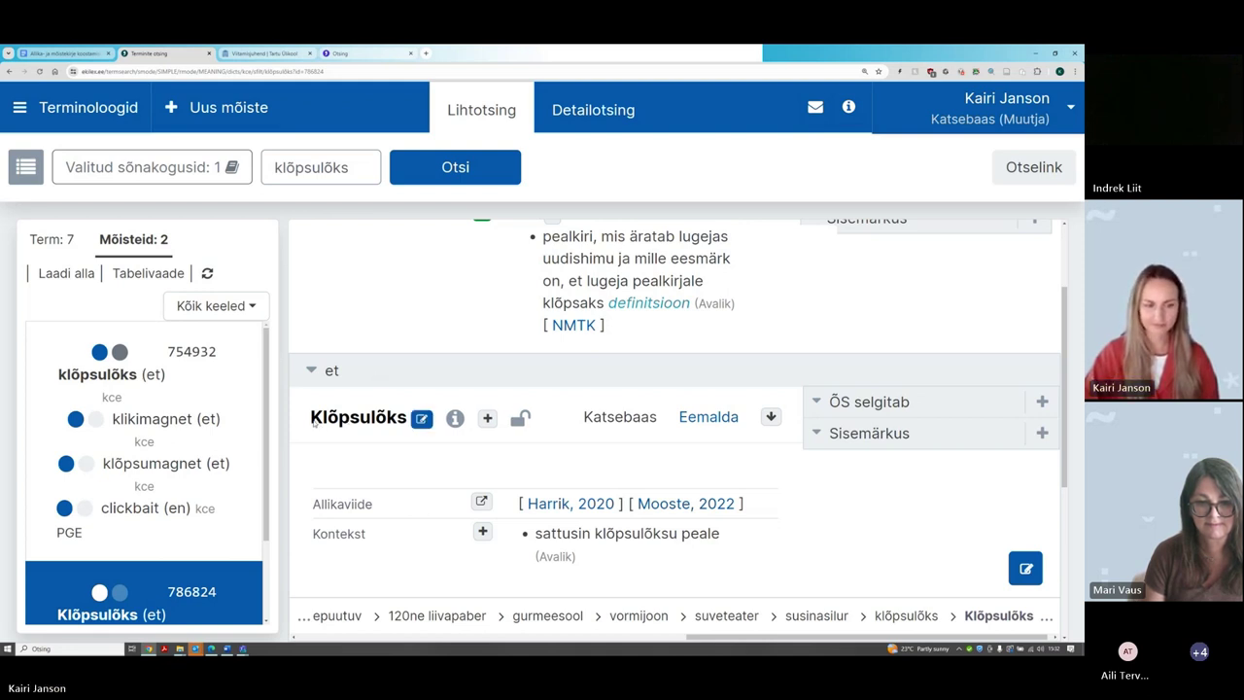
Replace the capital K with k in the term Klõpsulõks and save the change
{"action": "left_click", "coordinate": [422, 419]}
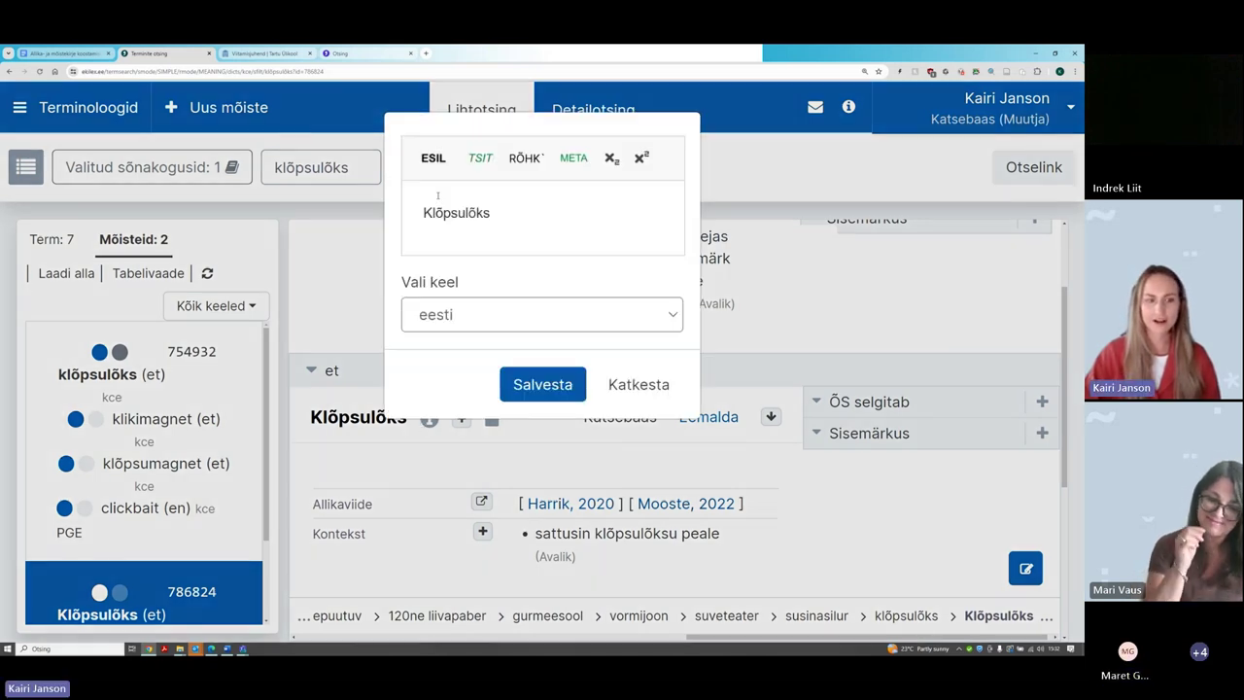
{"action": "key", "text": "BackSpace"}
{"action": "type", "text": "k"}
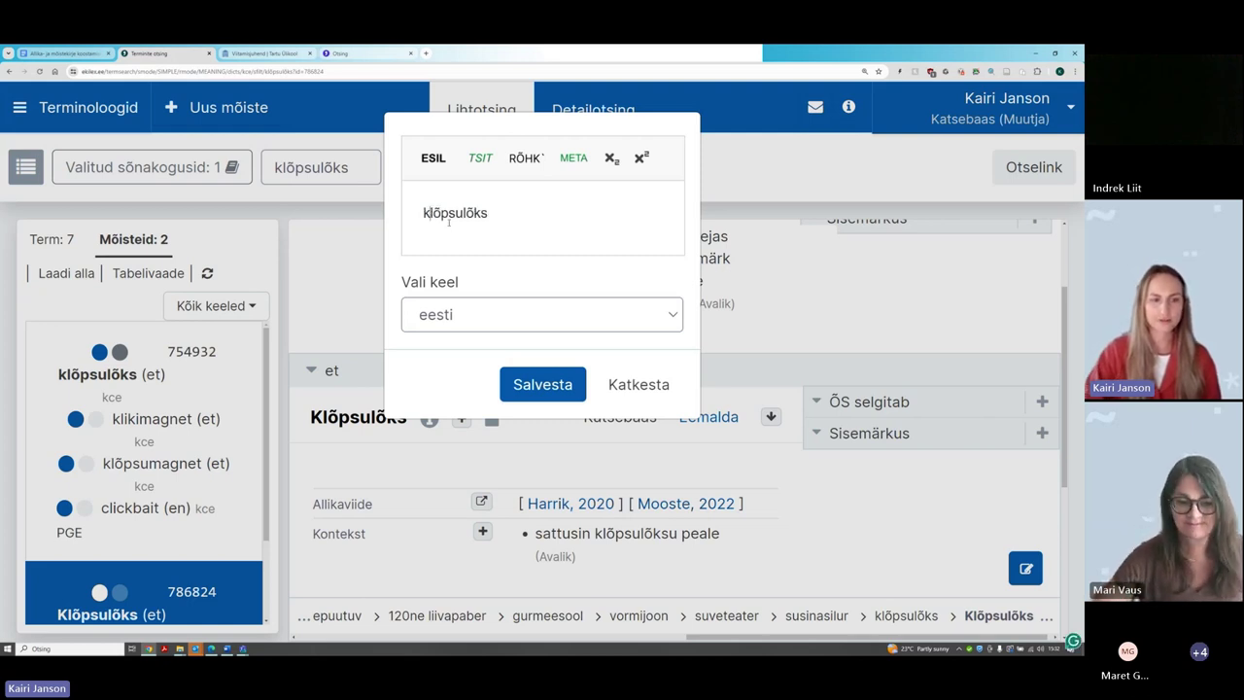
{"action": "left_click", "coordinate": [523, 385]}
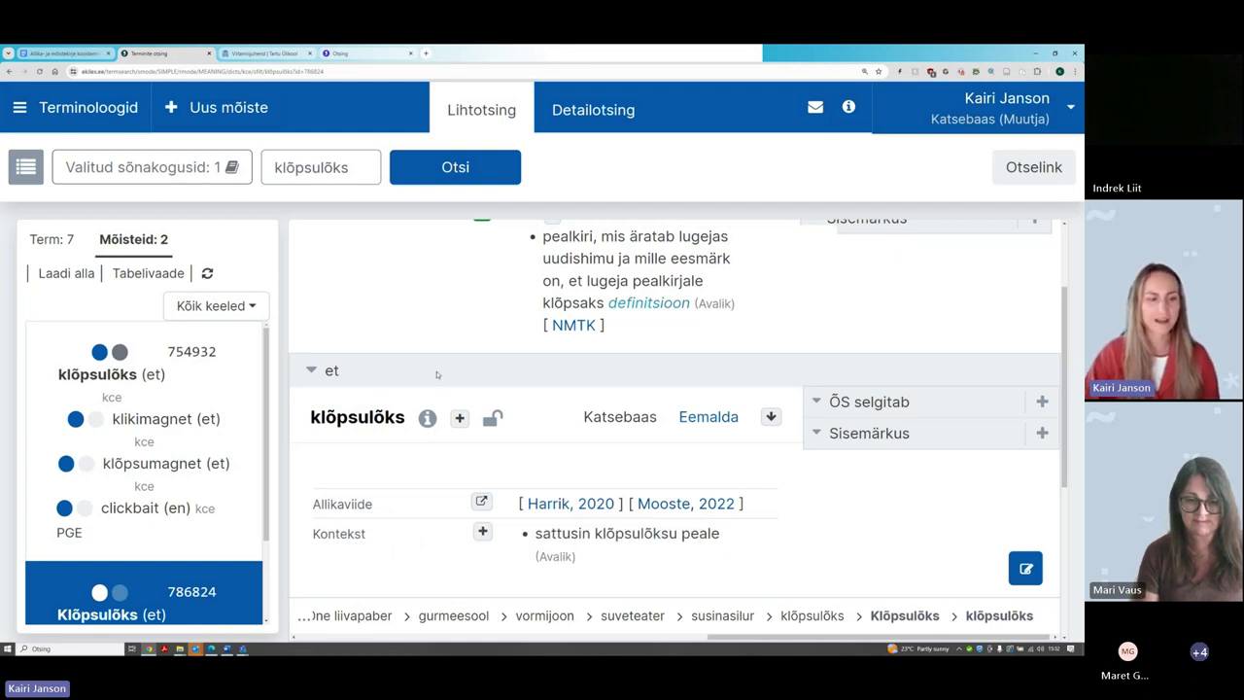
{"action": "mouse_move", "coordinate": [320, 419]}
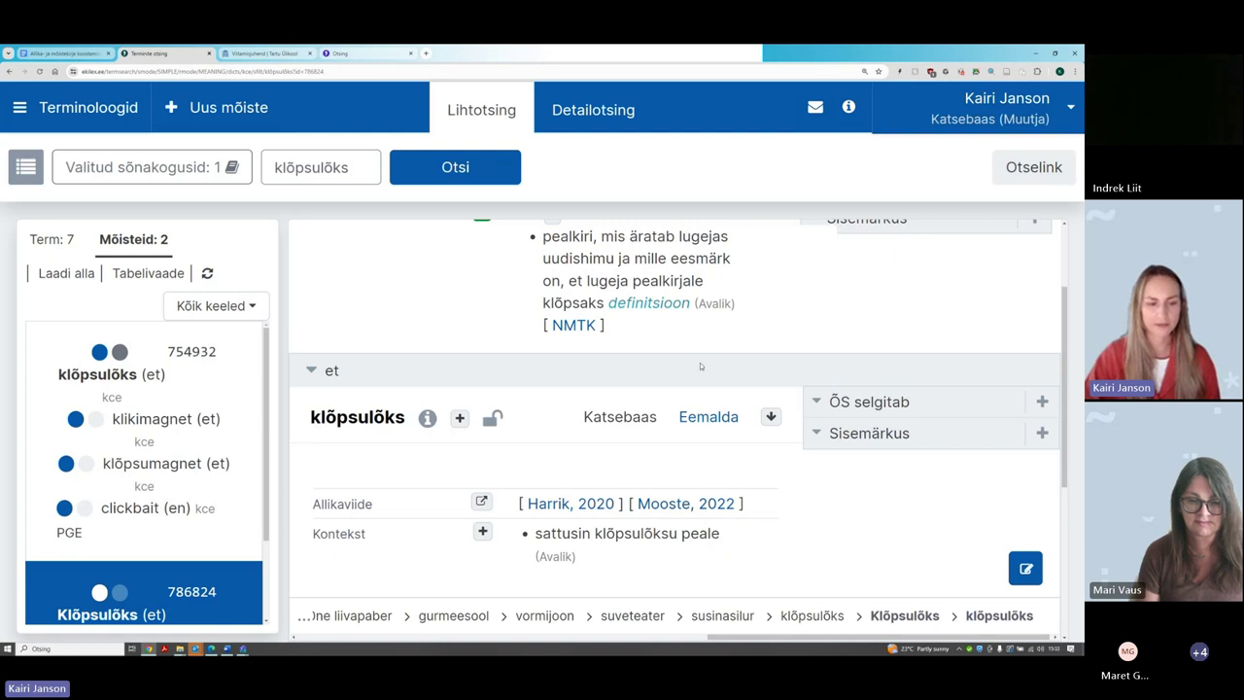
{"action": "scroll", "coordinate": [700, 362], "scroll_direction": "down", "scroll_amount": 2}
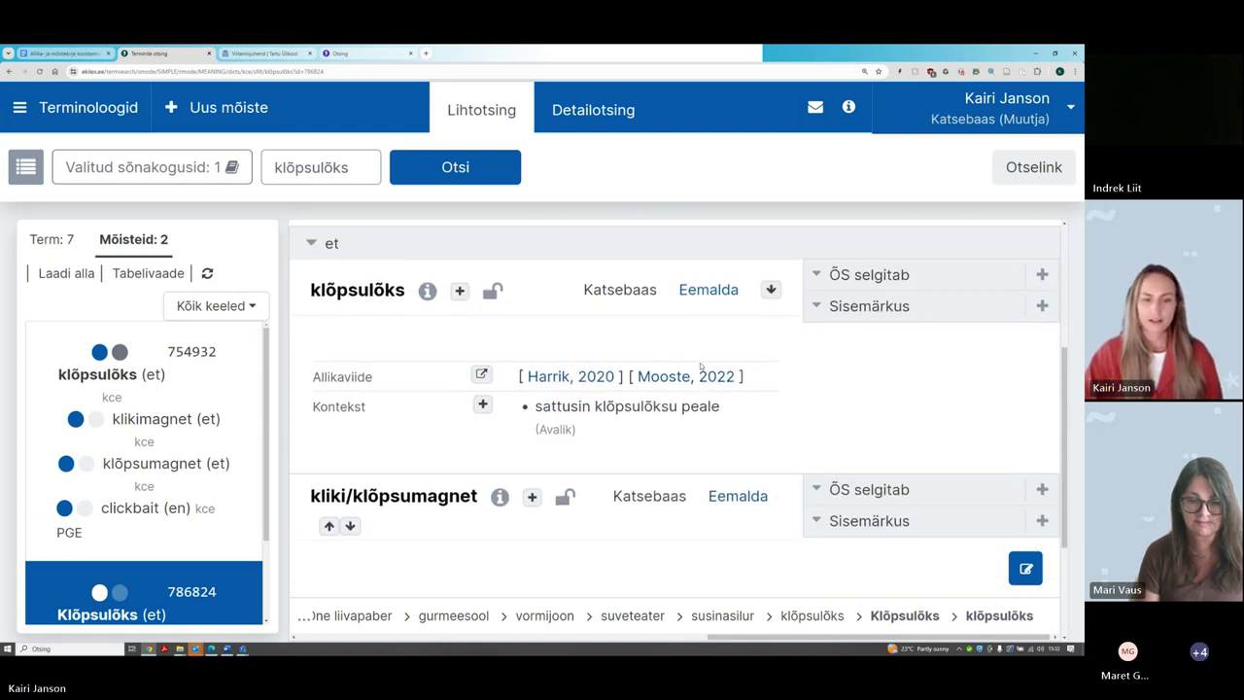
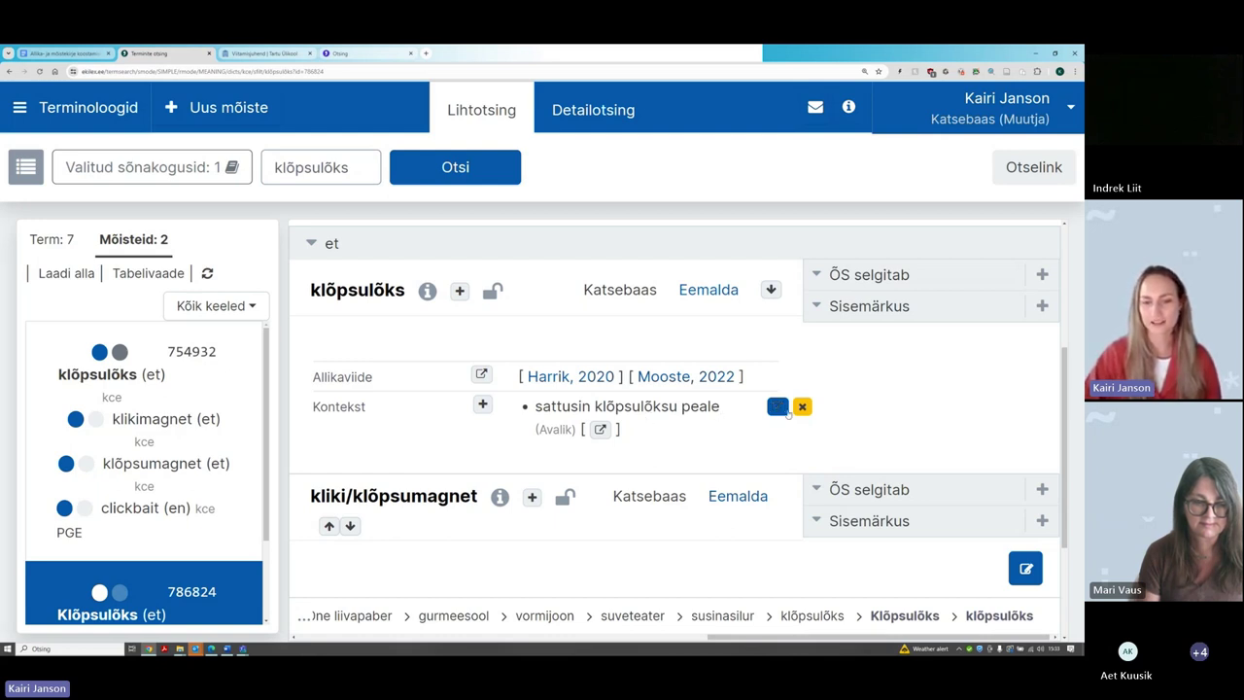
Change the klõpsulõks context sentence to 'Sattusin klõpsulõksu peale. [informatiivsem]', capitalised, and save it
{"action": "left_click", "coordinate": [779, 407]}
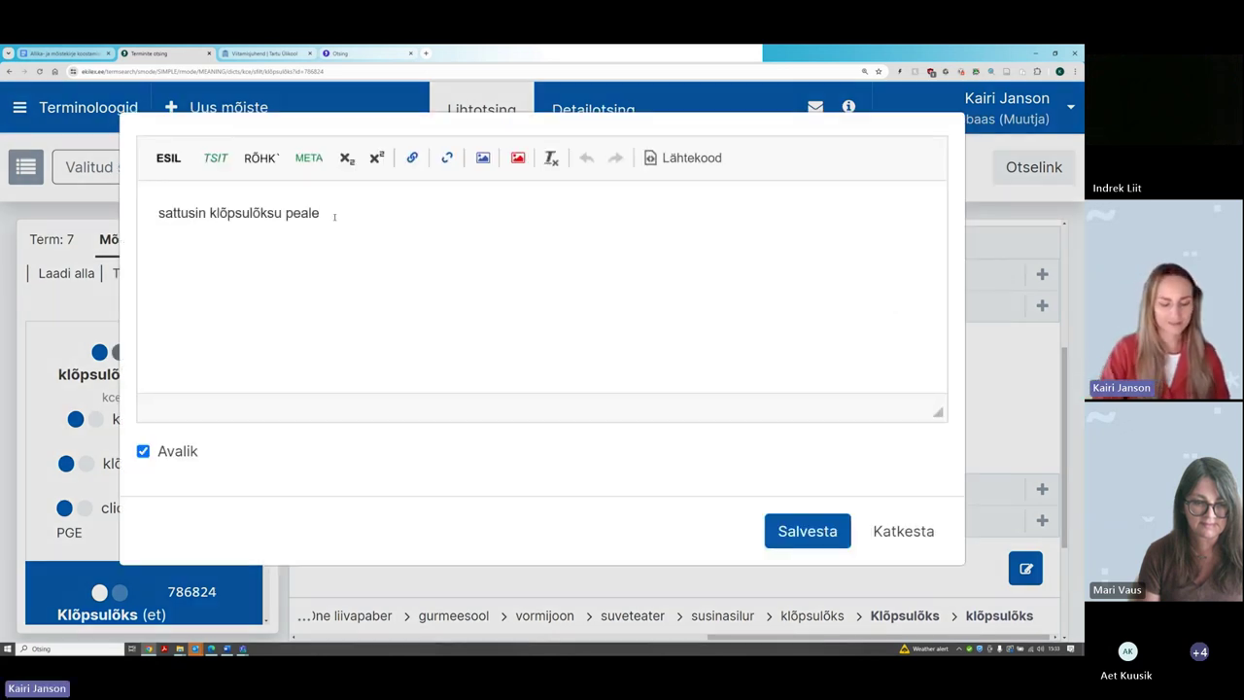
{"action": "type", "text": "["}
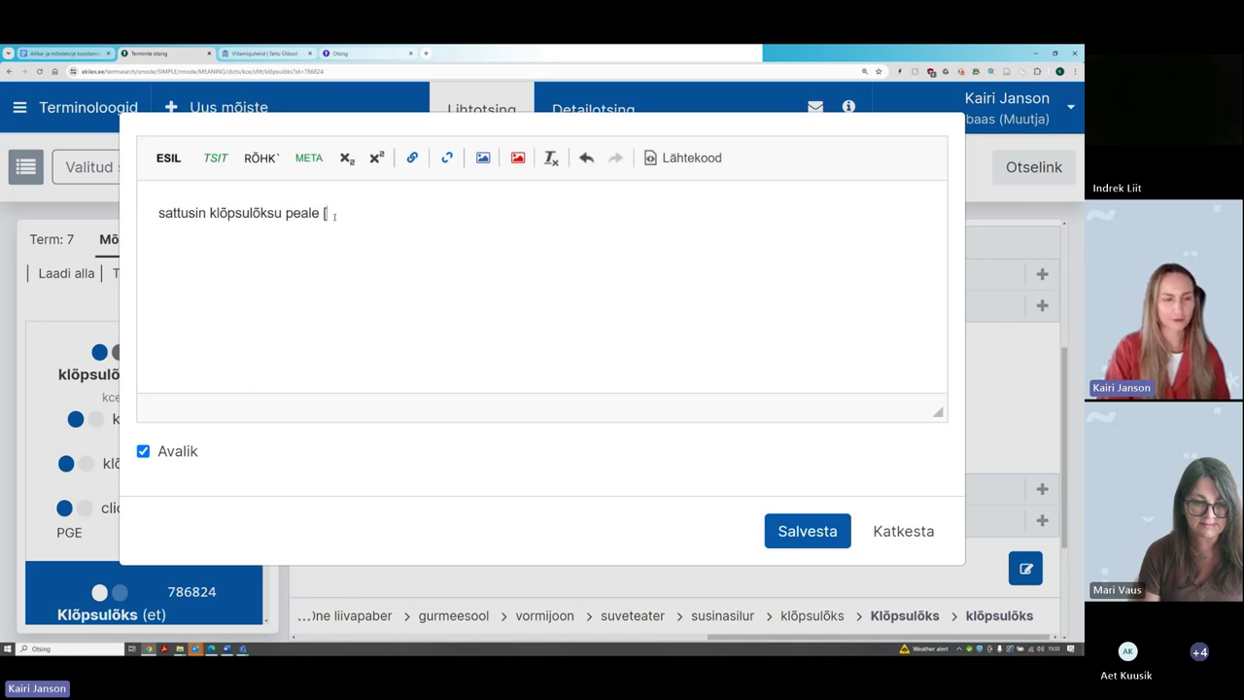
{"action": "type", "text": "in"}
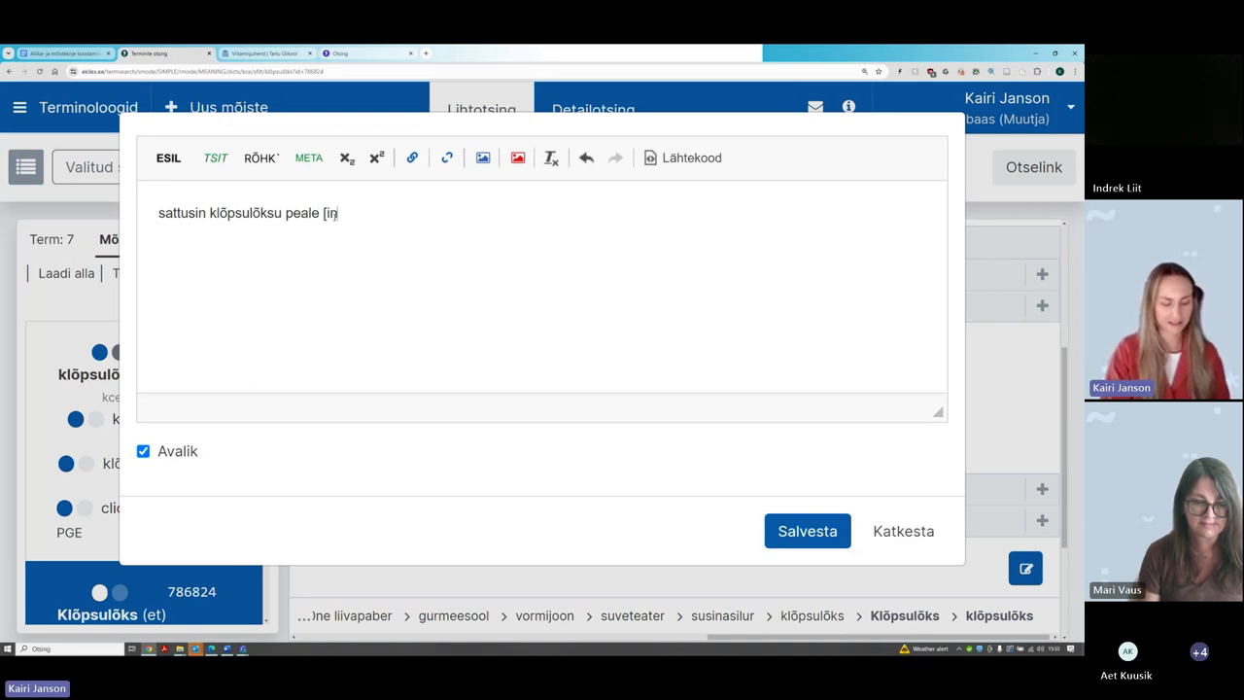
{"action": "type", "text": "formatiivse"}
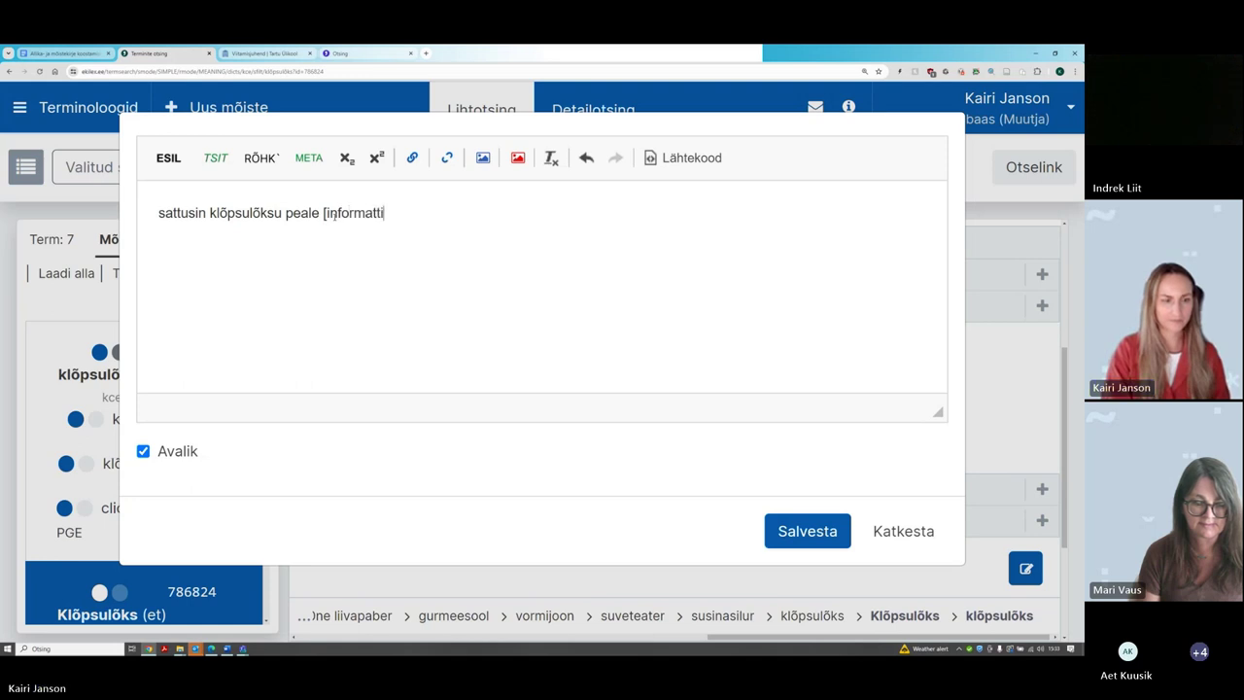
{"action": "type", "text": "m 9"}
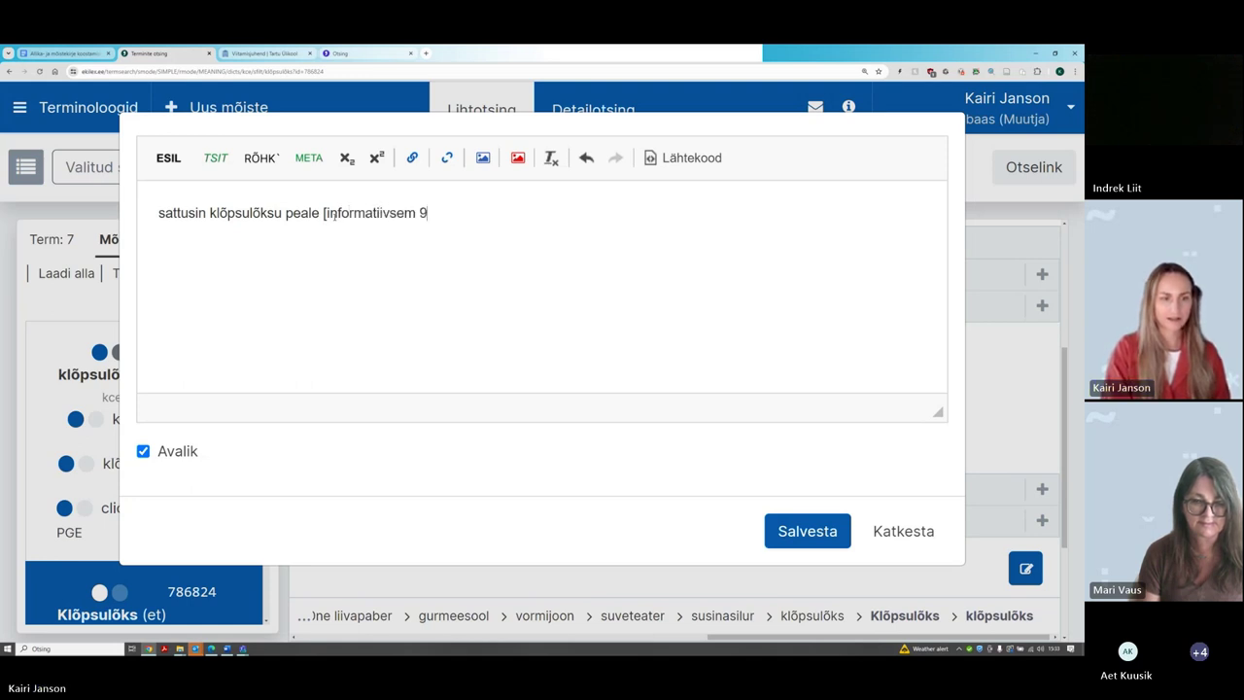
{"action": "key", "text": "BackSpace"}
{"action": "key", "text": "BackSpace"}
{"action": "type", "text": "]"}
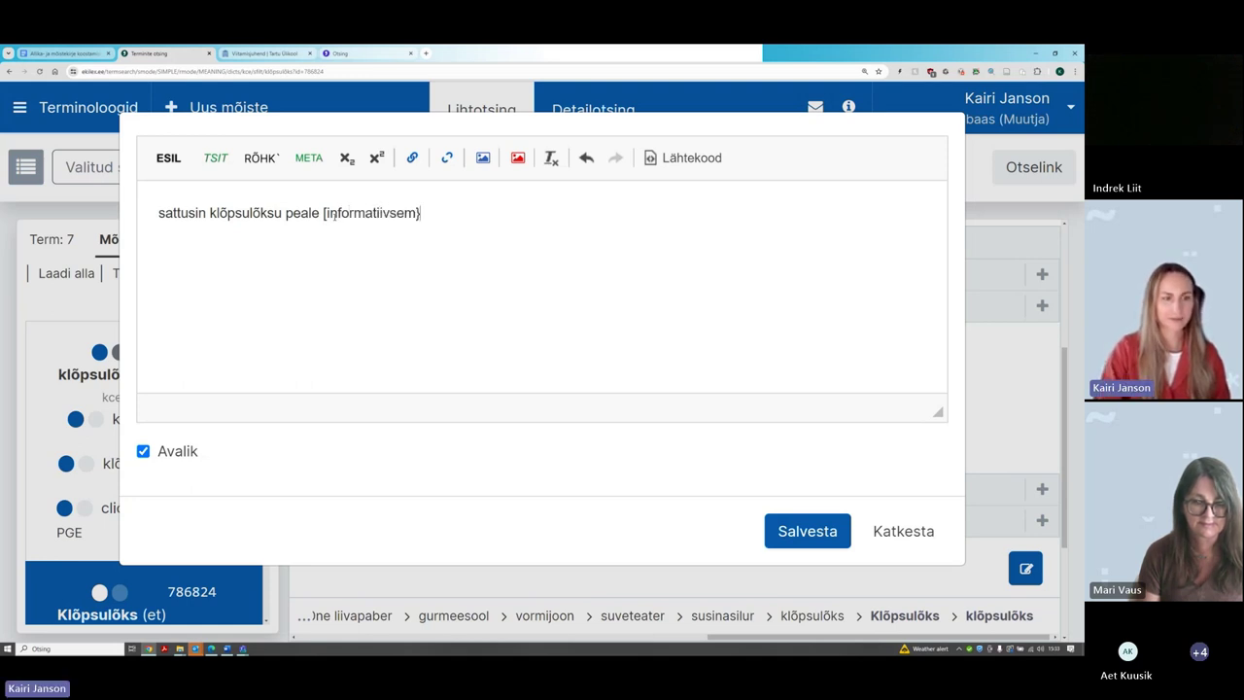
{"action": "key", "text": "BackSpace"}
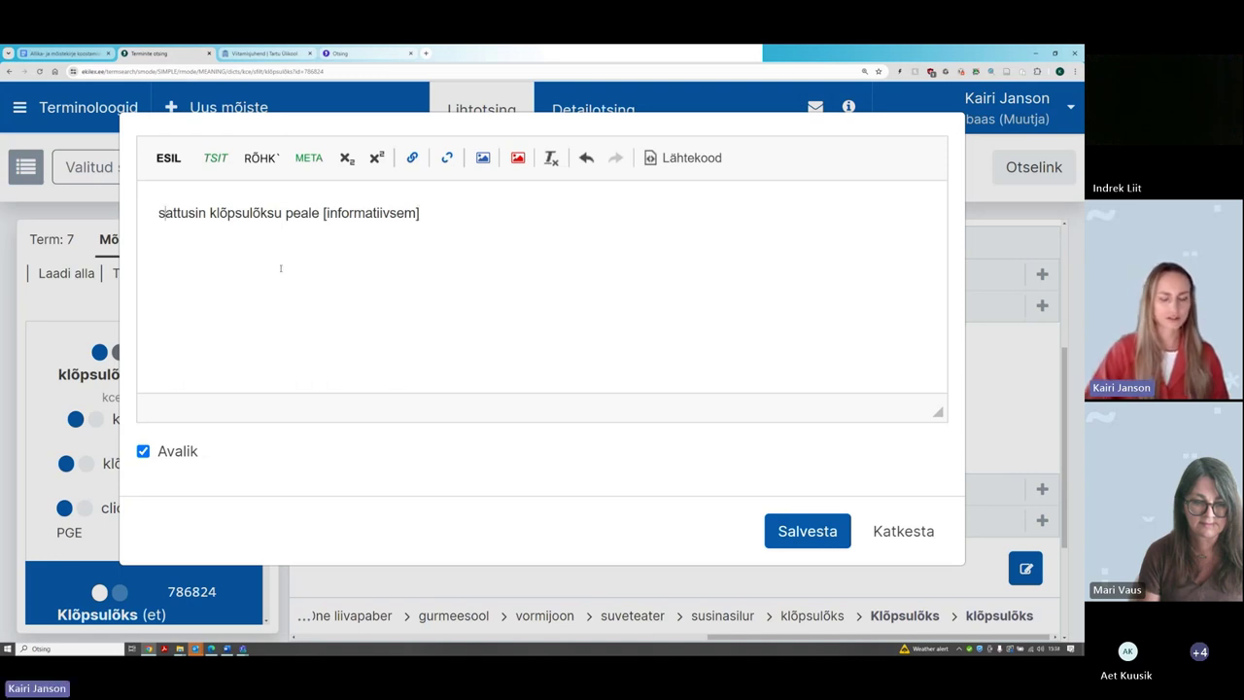
{"action": "key", "text": "BackSpace"}
{"action": "type", "text": "S"}
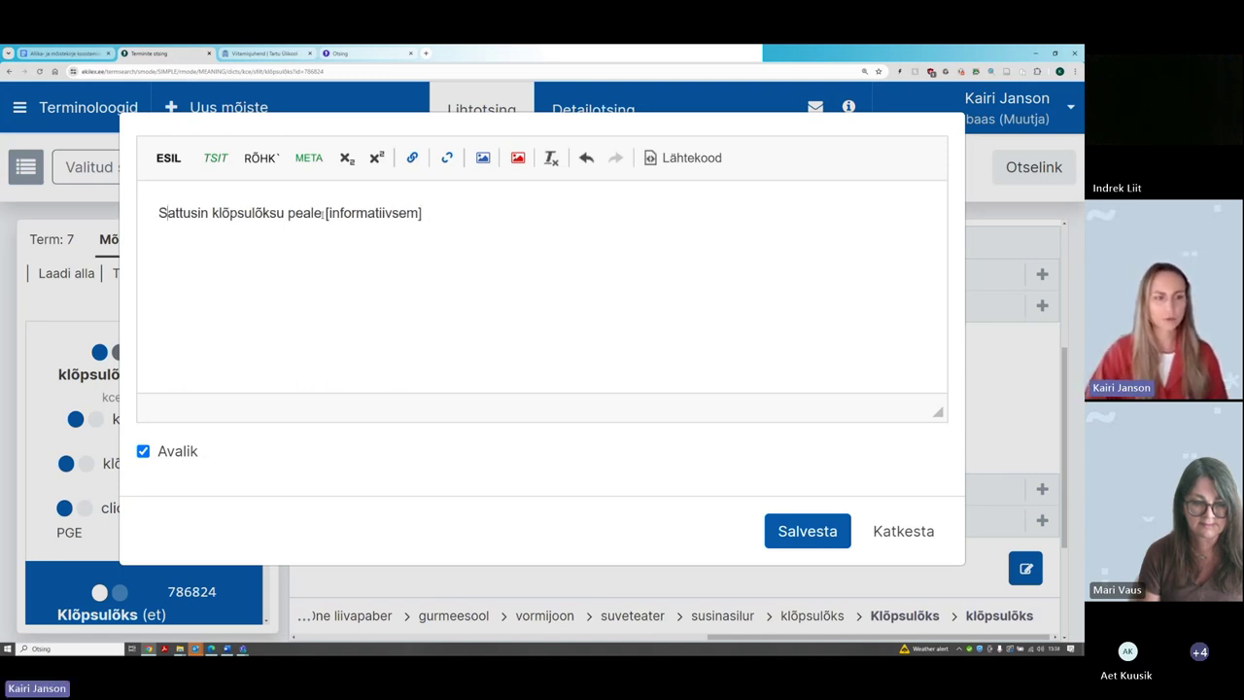
{"action": "type", "text": "."}
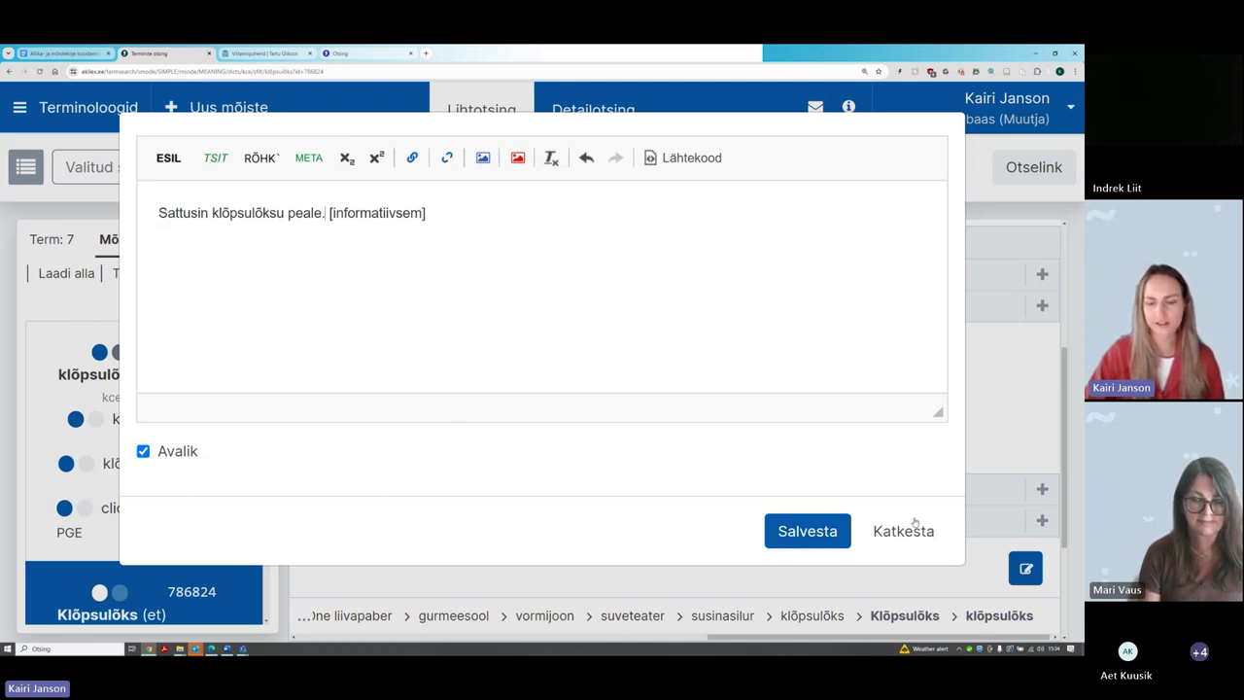
{"action": "left_click", "coordinate": [832, 531]}
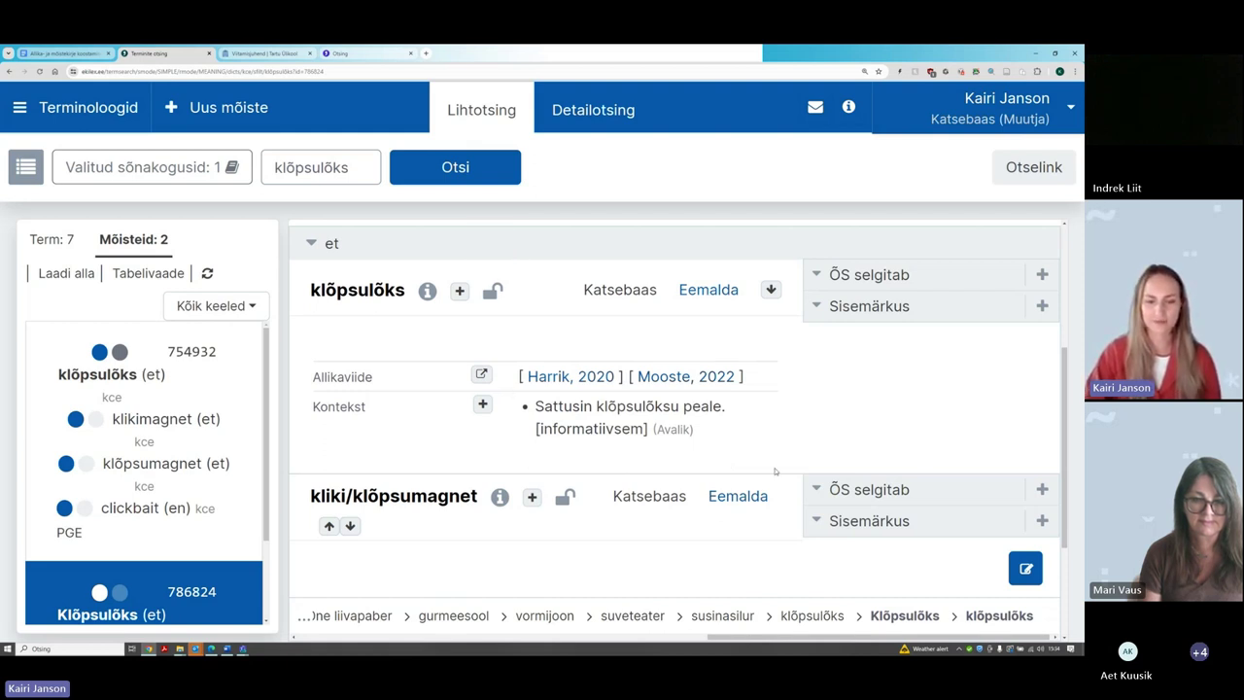
{"action": "mouse_move", "coordinate": [687, 431]}
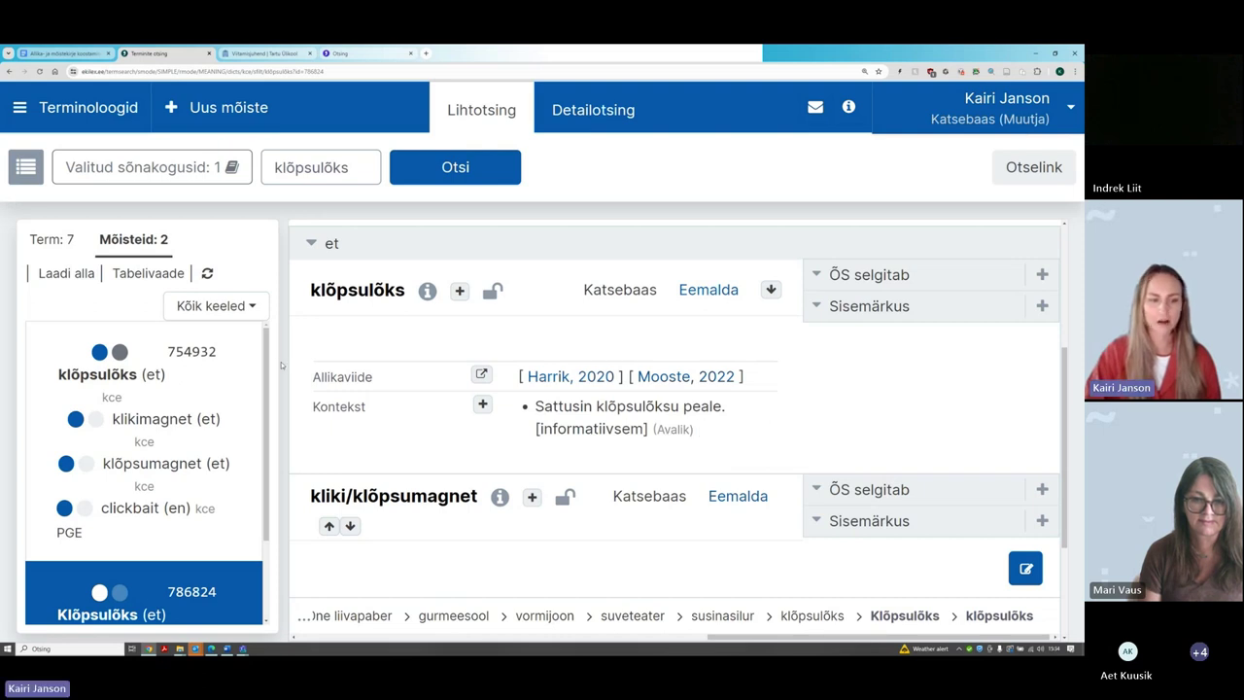
{"action": "scroll", "coordinate": [435, 425], "scroll_direction": "down", "scroll_amount": 1}
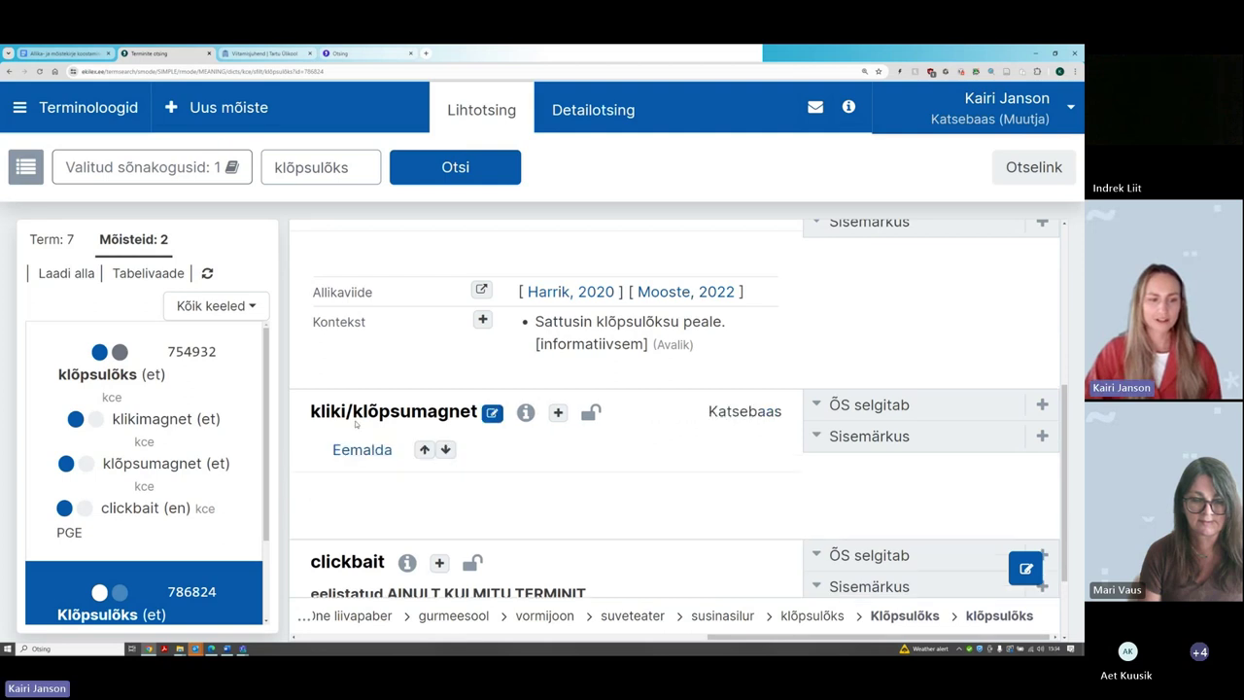
{"action": "scroll", "coordinate": [340, 445], "scroll_direction": "up", "scroll_amount": 1}
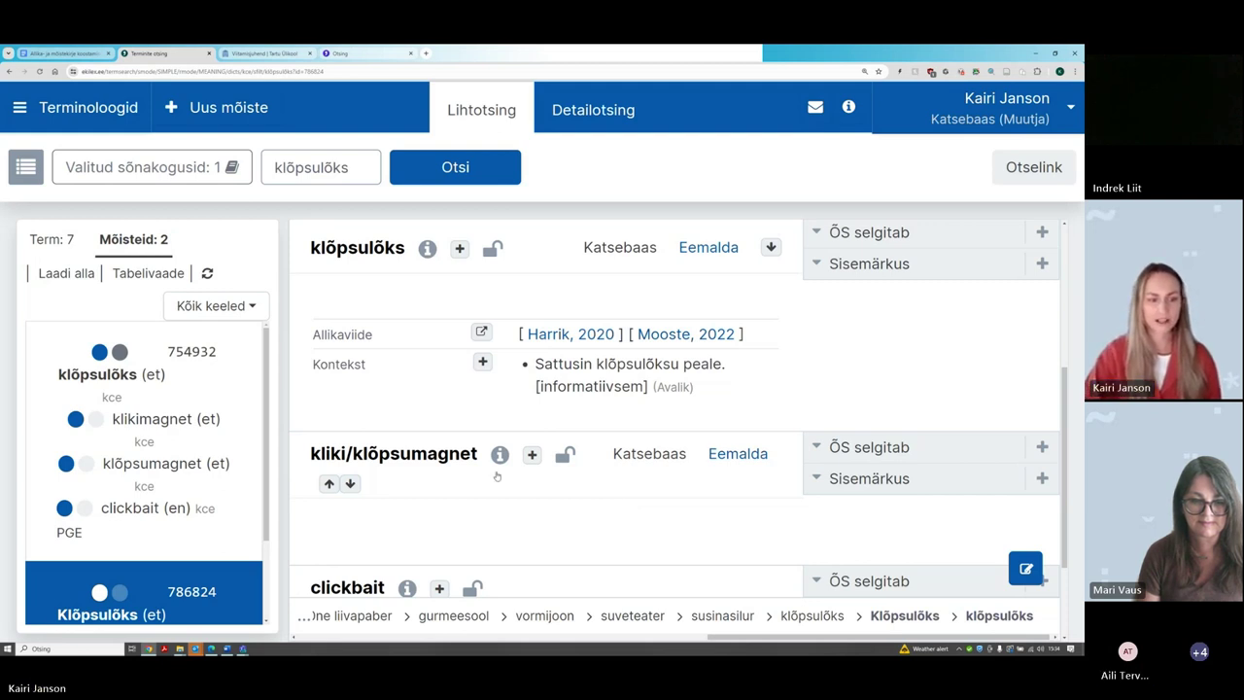
{"action": "mouse_move", "coordinate": [380, 465]}
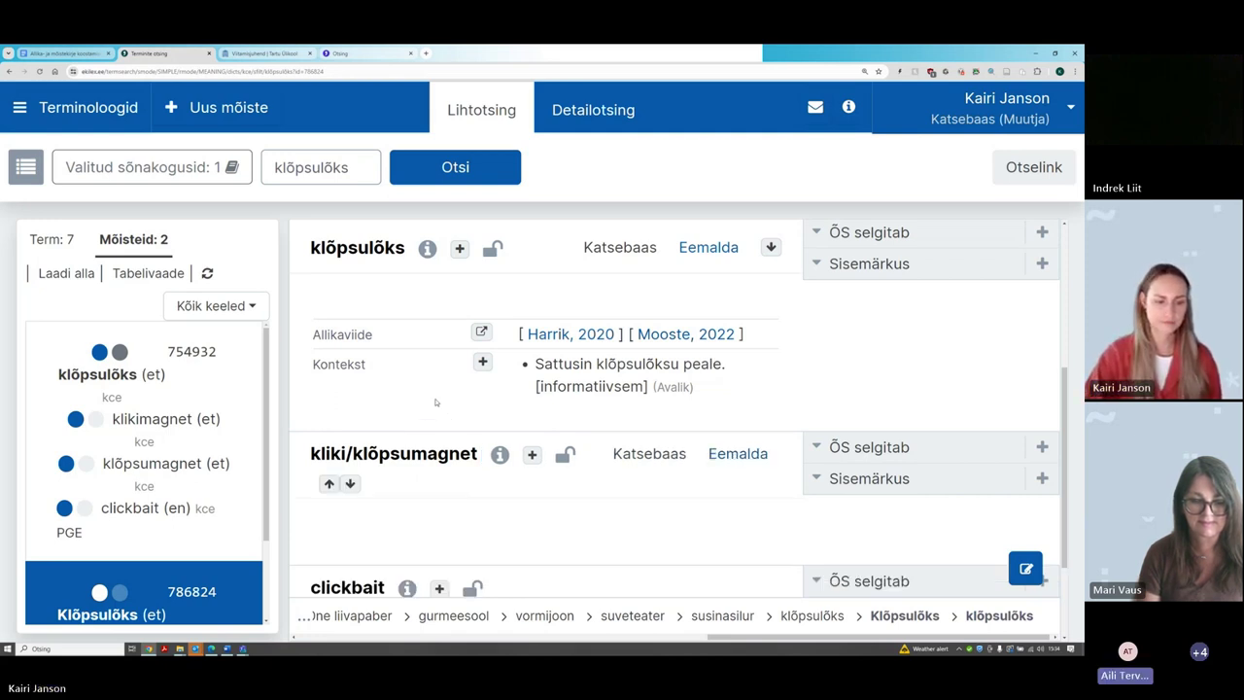
Rename the term kliki/klõpsumagnet to klikimagnet and save it
{"action": "left_click", "coordinate": [490, 457]}
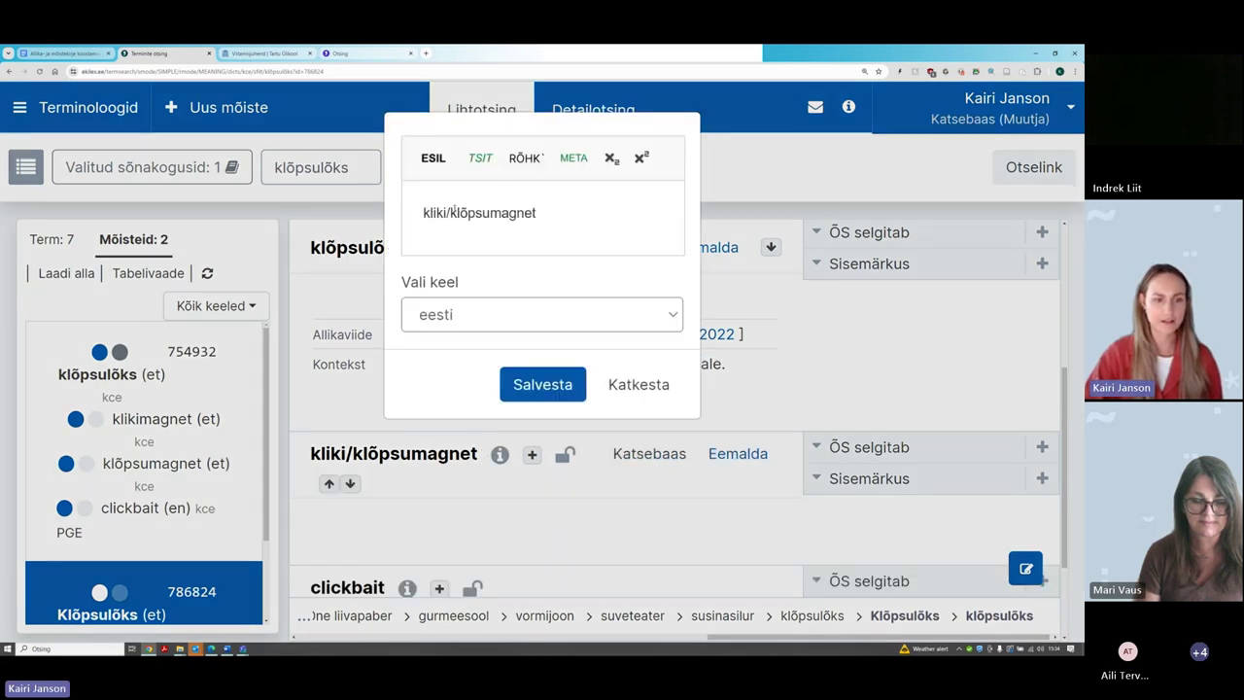
{"action": "left_click_drag", "start_coordinate": [446, 212], "coordinate": [490, 211]}
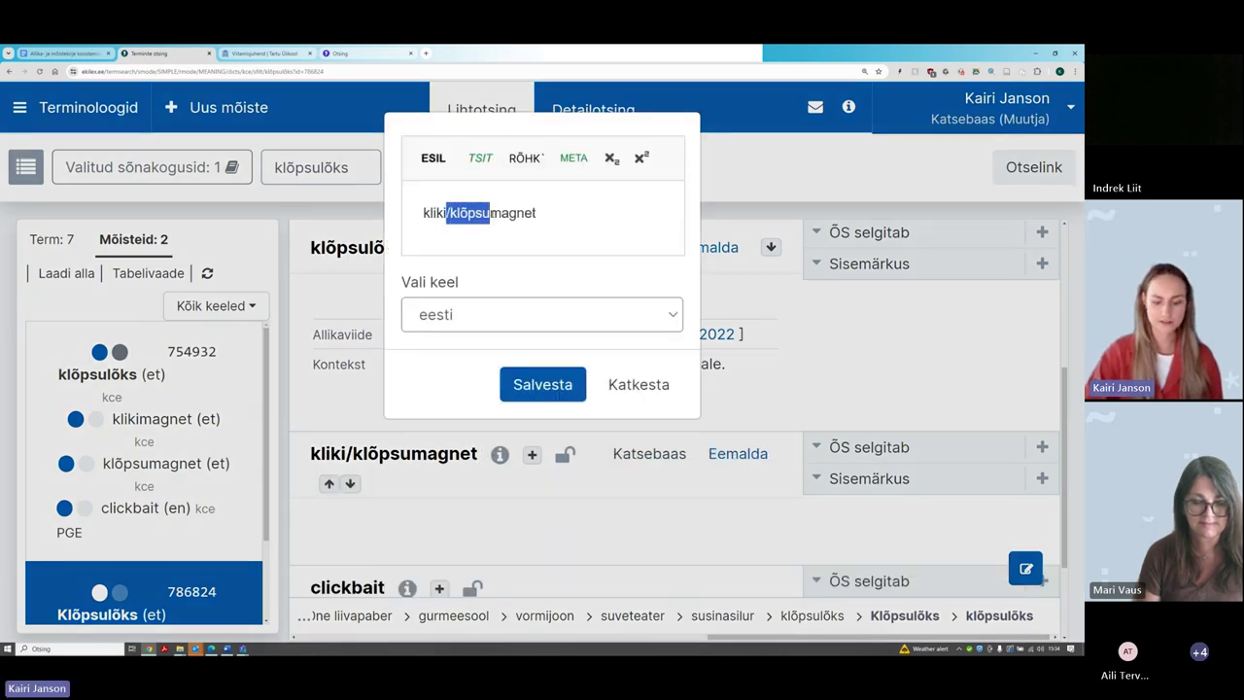
{"action": "key", "text": "BackSpace"}
{"action": "left_click", "coordinate": [576, 393]}
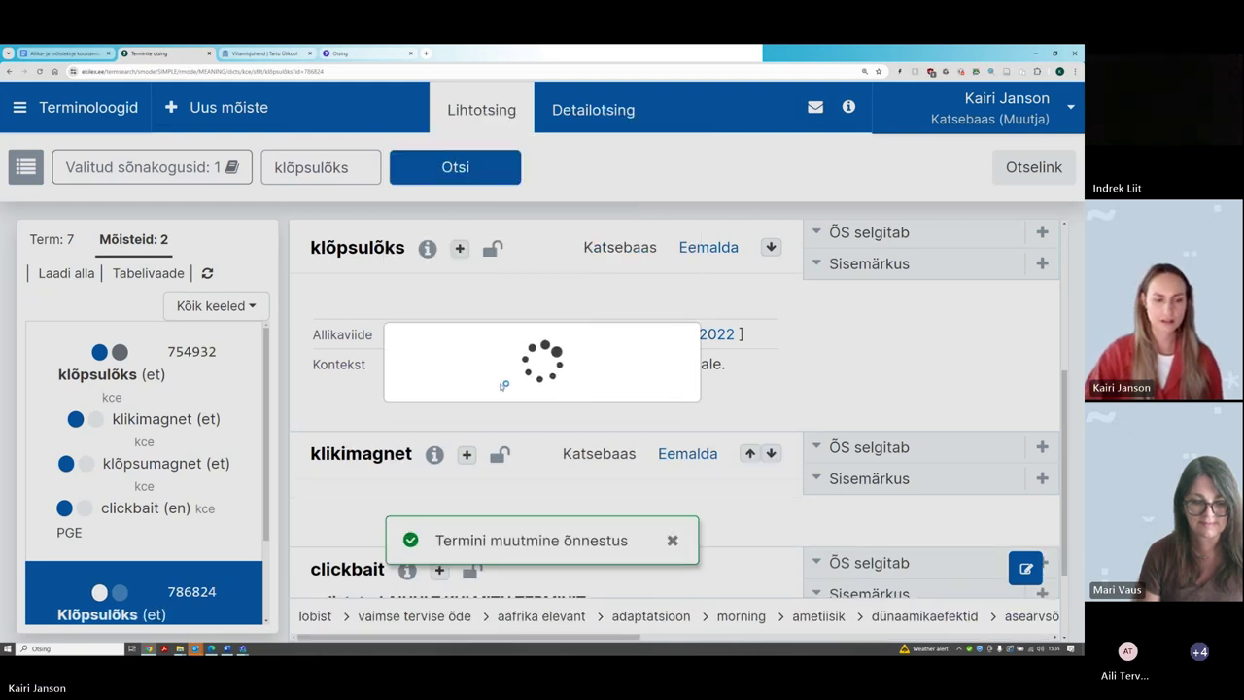
Add klõpsumagnet as a new Estonian (eesti) term, creating it despite the duplicate warning
{"action": "scroll", "coordinate": [385, 323], "scroll_direction": "up", "scroll_amount": 2}
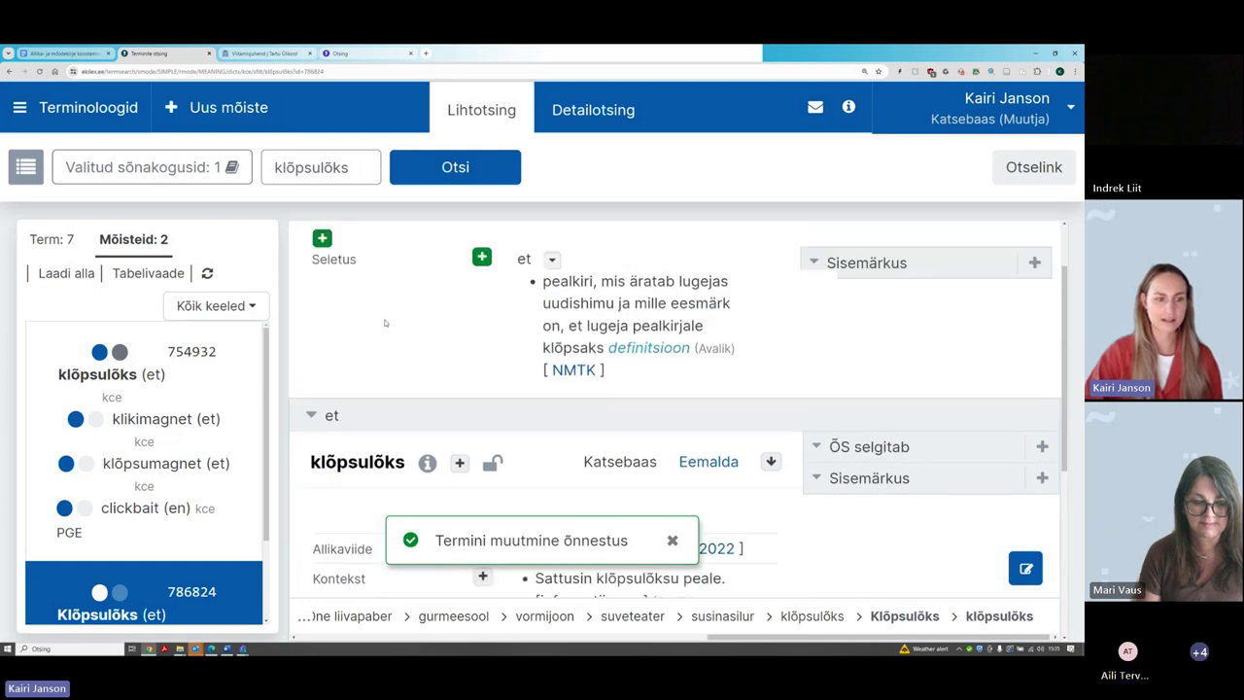
{"action": "scroll", "coordinate": [385, 323], "scroll_direction": "up", "scroll_amount": 1}
{"action": "left_click", "coordinate": [486, 244]}
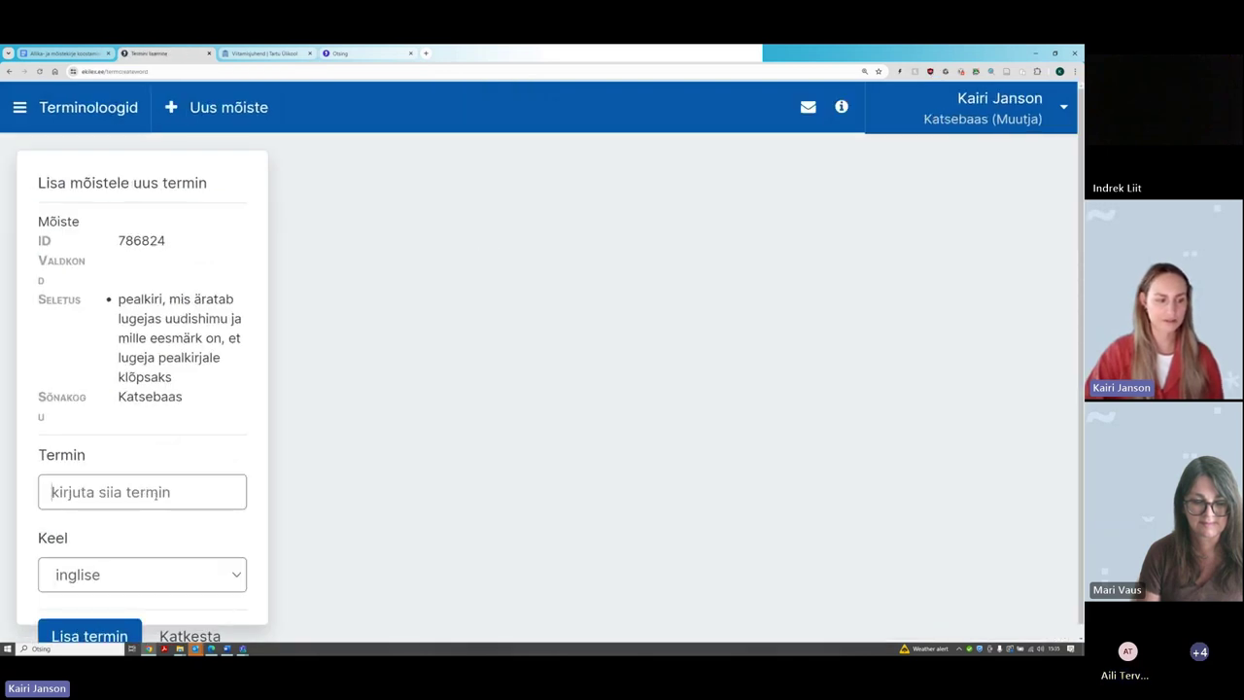
{"action": "left_click", "coordinate": [136, 574]}
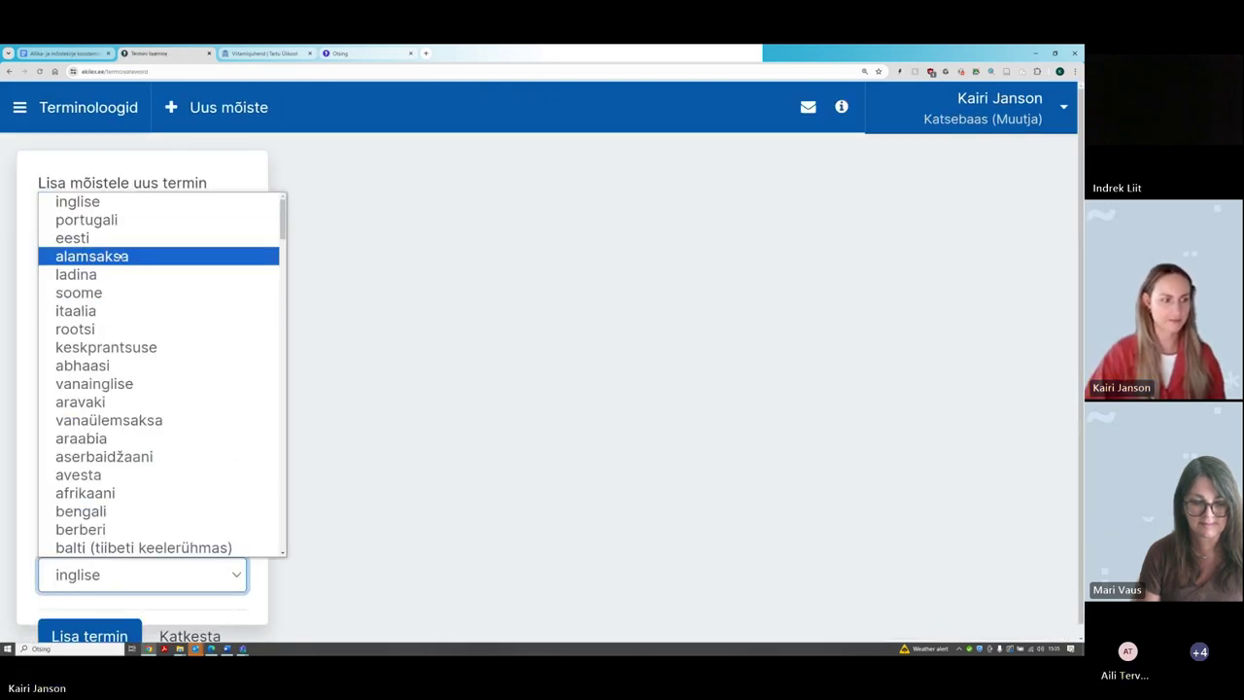
{"action": "left_click", "coordinate": [72, 238]}
{"action": "left_click", "coordinate": [101, 490]}
{"action": "type", "text": "klõpsumagn"}
{"action": "left_click", "coordinate": [90, 635]}
{"action": "left_click", "coordinate": [932, 348]}
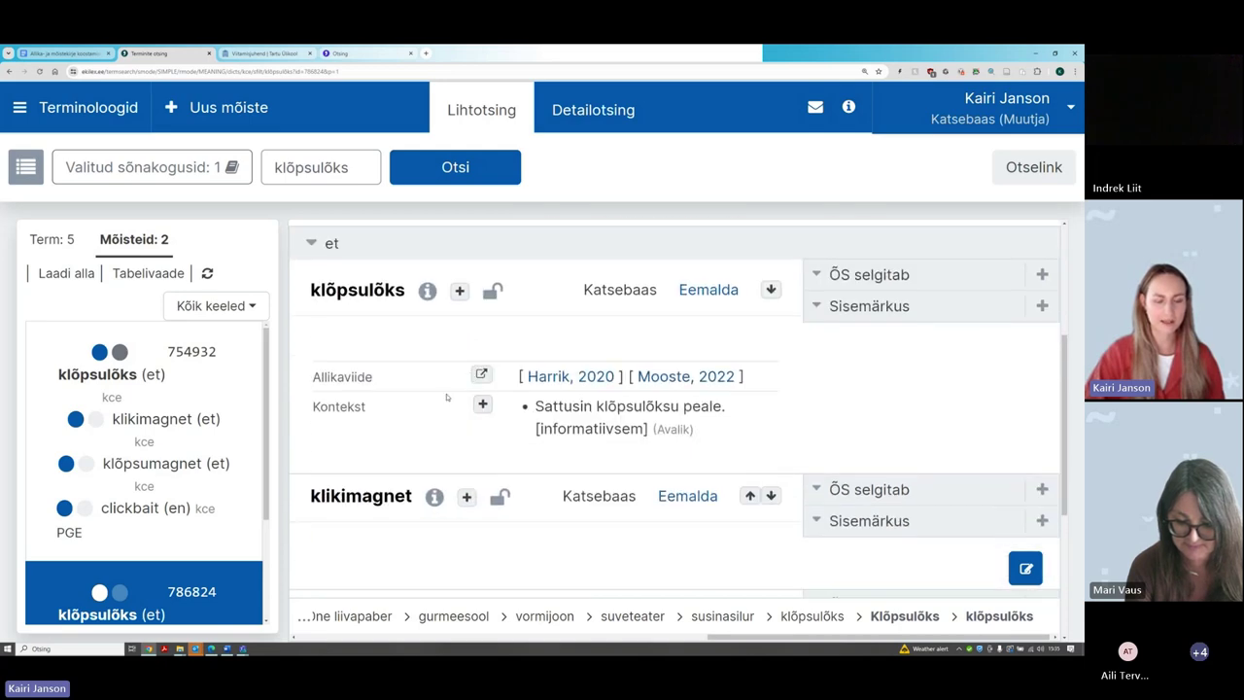
{"action": "scroll", "coordinate": [474, 404], "scroll_direction": "down", "scroll_amount": 3}
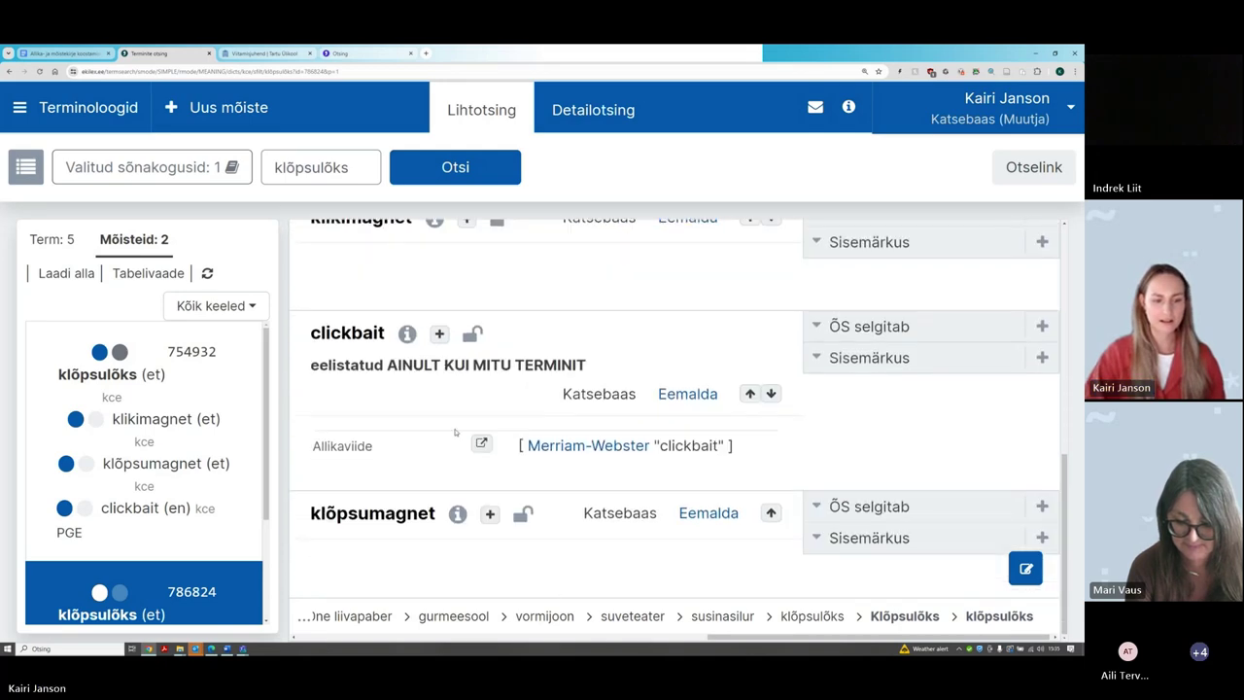
{"action": "scroll", "coordinate": [447, 399], "scroll_direction": "up", "scroll_amount": 2}
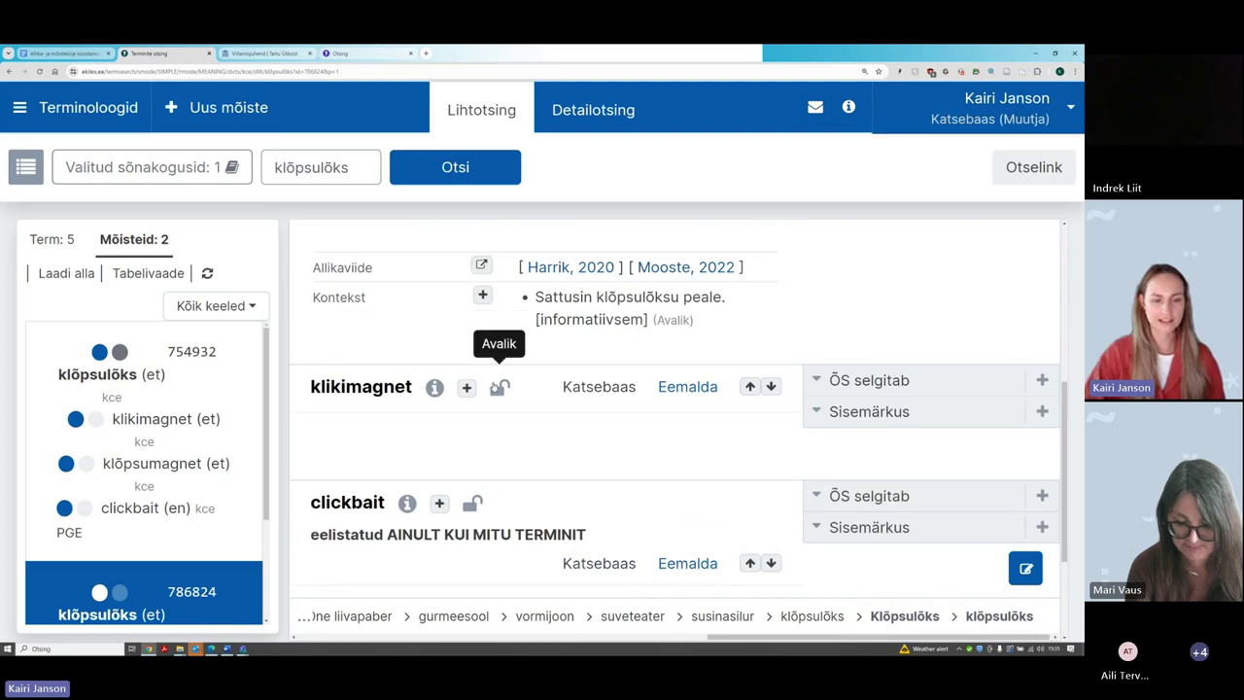
{"action": "scroll", "coordinate": [525, 408], "scroll_direction": "down", "scroll_amount": 2}
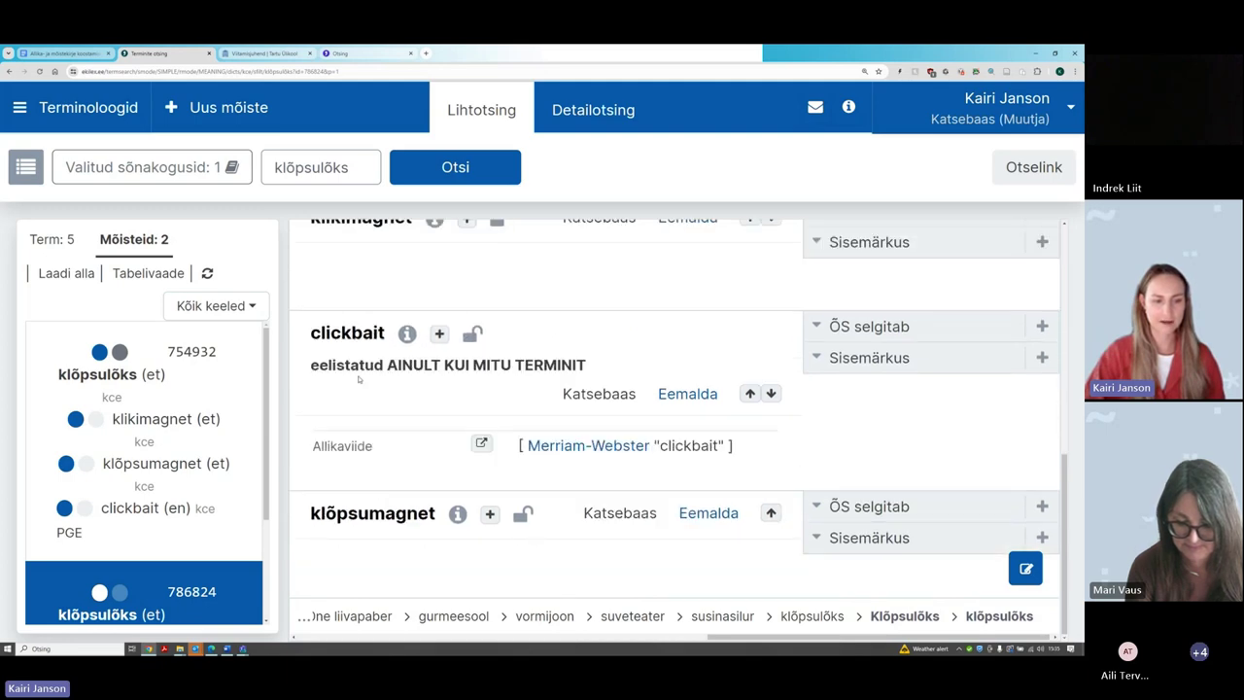
{"action": "scroll", "coordinate": [451, 379], "scroll_direction": "up", "scroll_amount": 2}
{"action": "scroll", "coordinate": [451, 362], "scroll_direction": "down", "scroll_amount": 2}
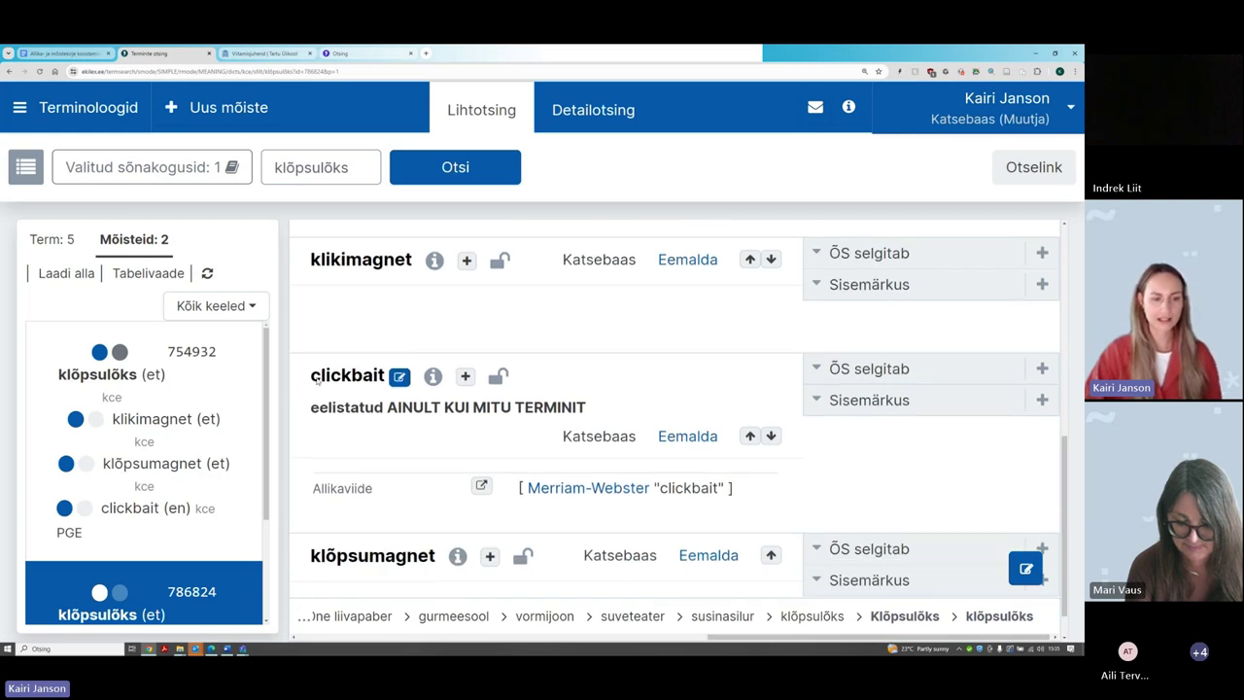
{"action": "scroll", "coordinate": [561, 423], "scroll_direction": "down", "scroll_amount": 1}
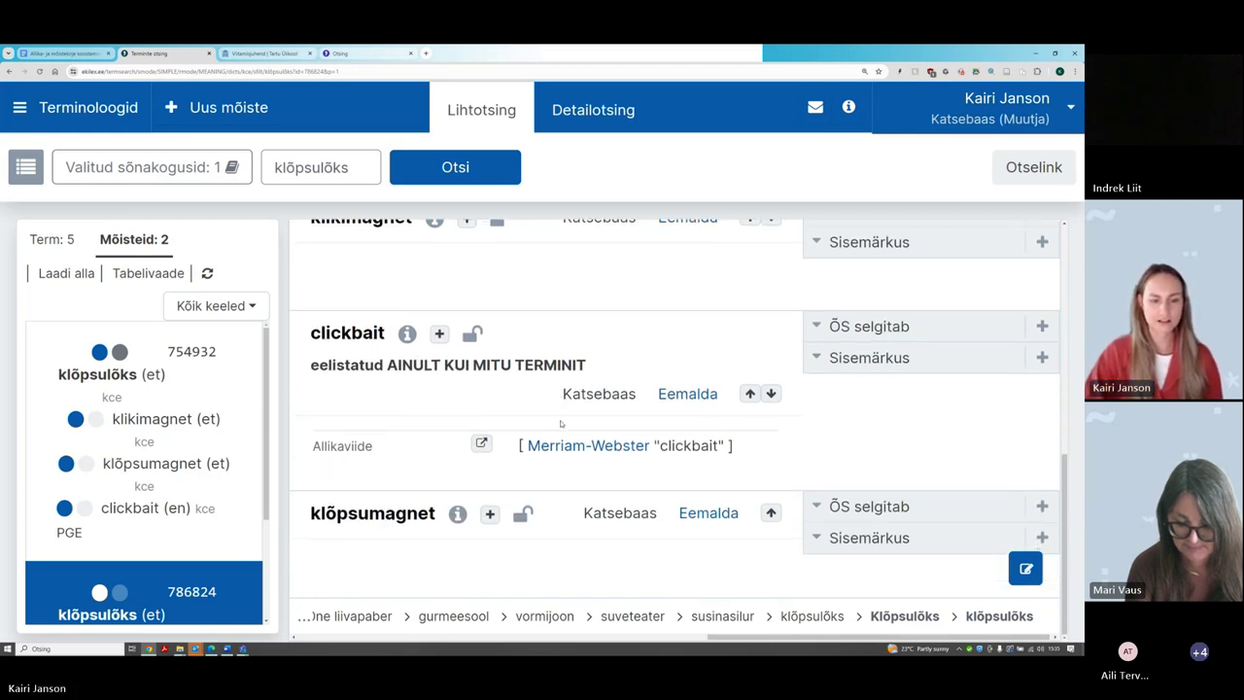
{"action": "scroll", "coordinate": [561, 423], "scroll_direction": "up", "scroll_amount": 5}
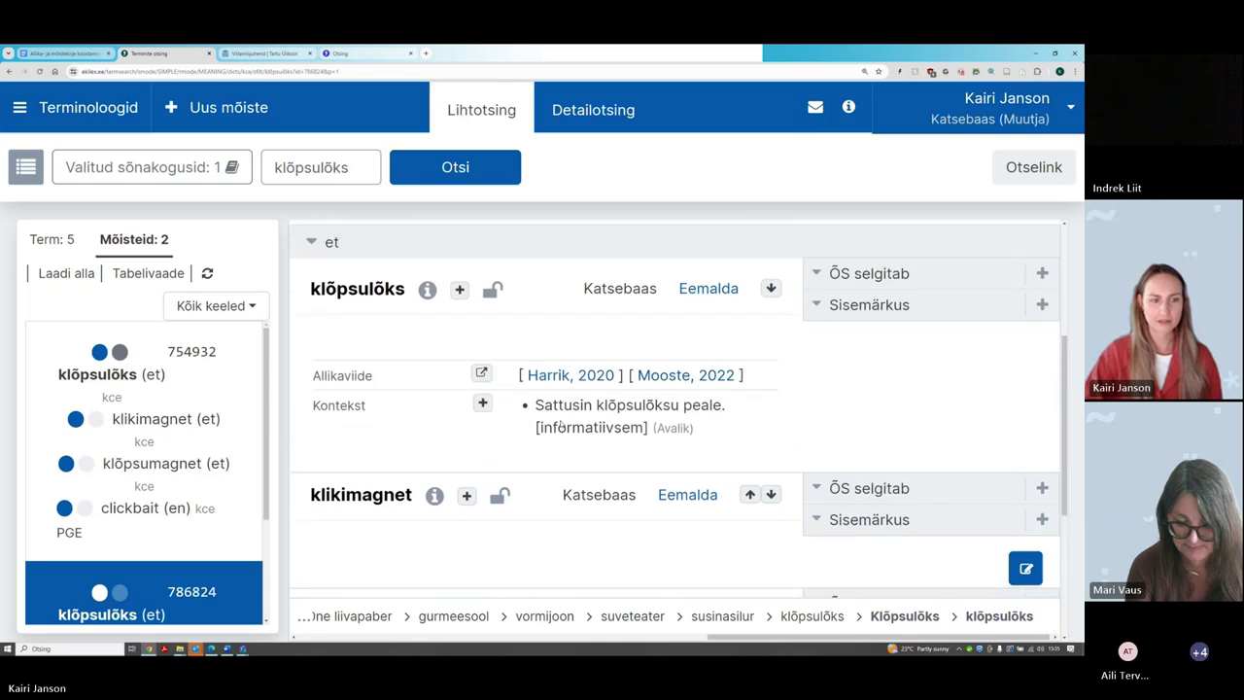
{"action": "scroll", "coordinate": [635, 499], "scroll_direction": "down", "scroll_amount": 6}
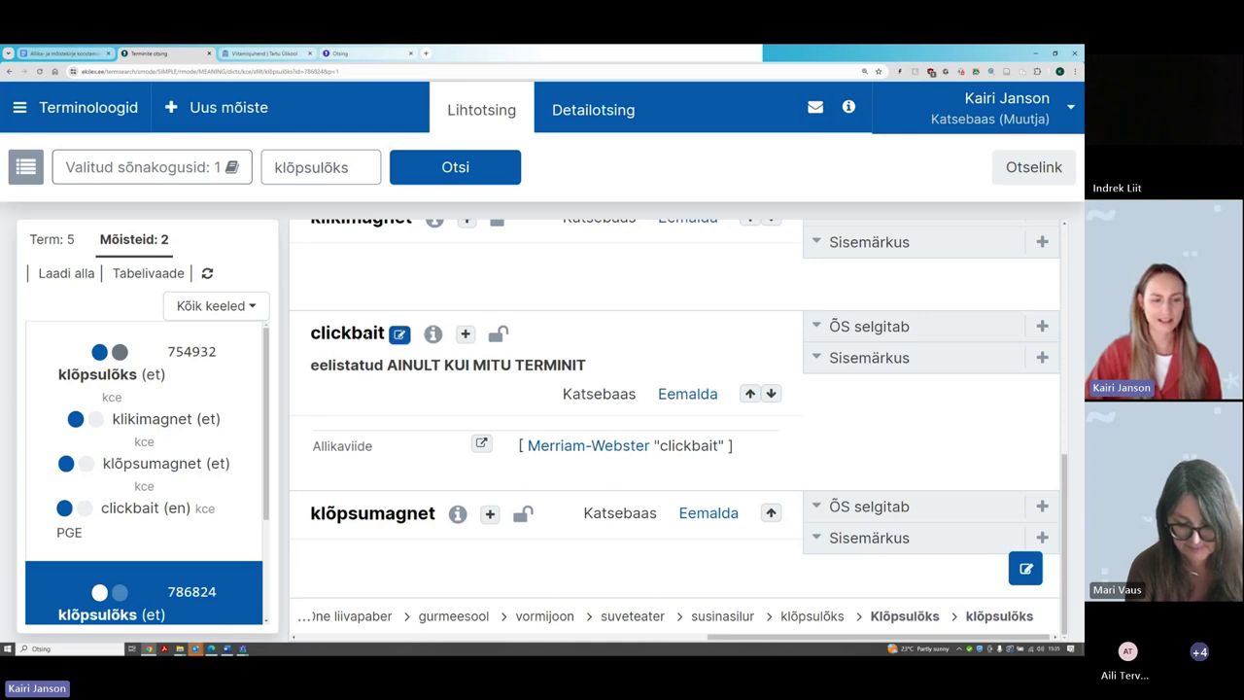
Set the clickbait term's language to inglise (English) and save it
{"action": "left_click", "coordinate": [400, 336]}
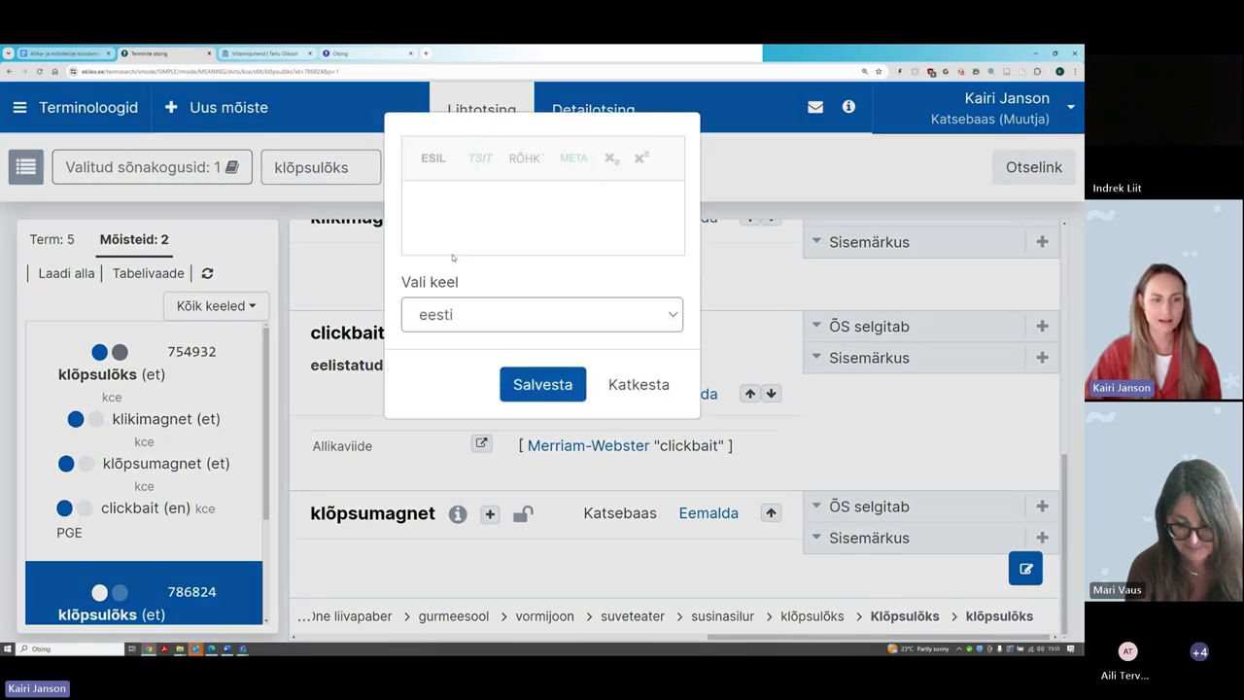
{"action": "left_click", "coordinate": [456, 315]}
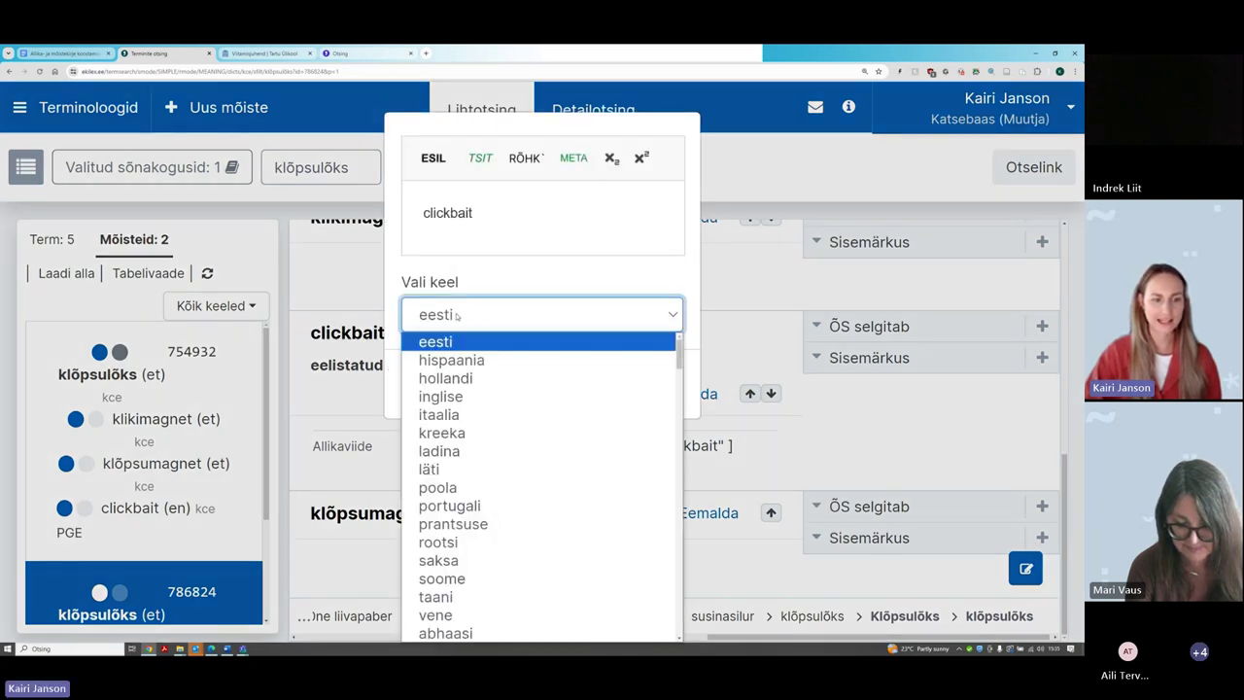
{"action": "left_click", "coordinate": [465, 396]}
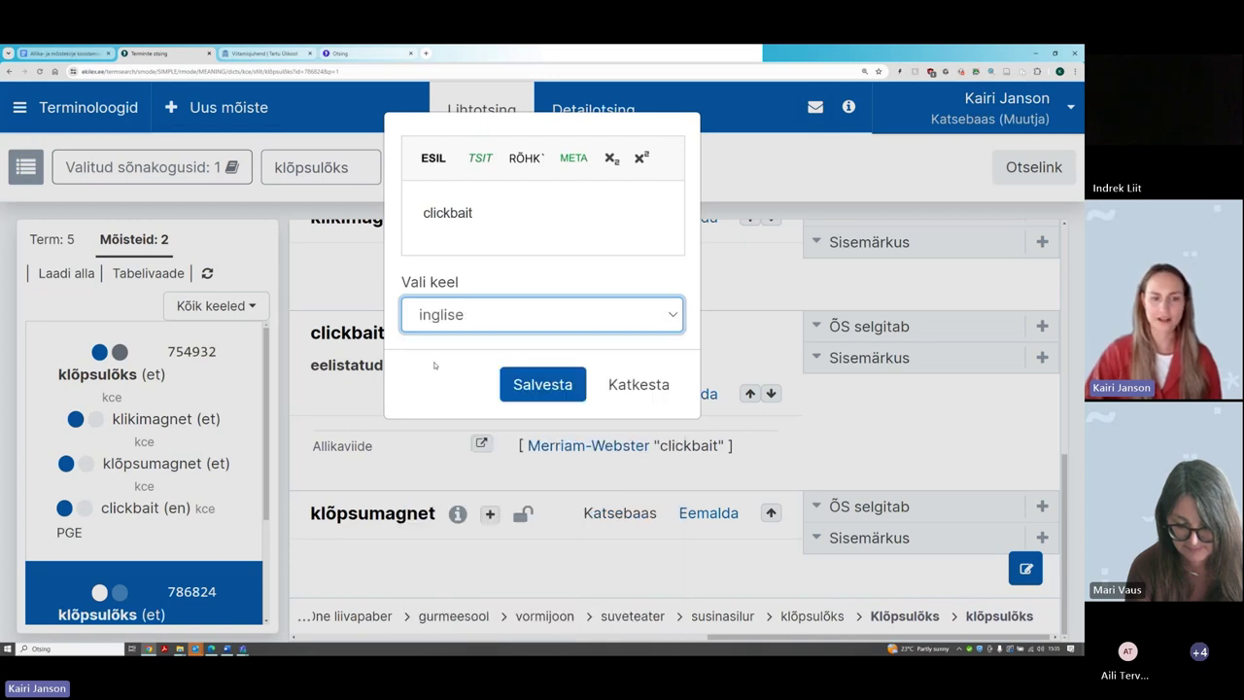
{"action": "left_click", "coordinate": [570, 388]}
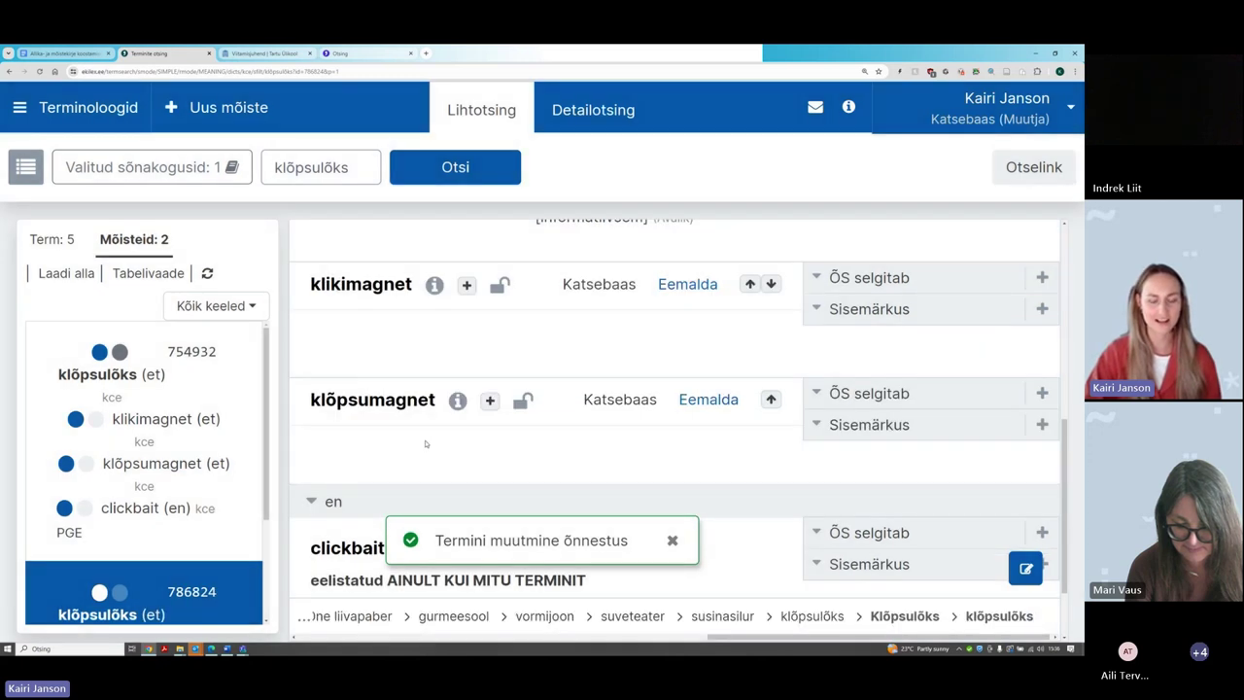
Delete the 'eelistatud AINULT KUI MITU TERMINIT' label from clickbait and confirm with Jah
{"action": "scroll", "coordinate": [436, 460], "scroll_direction": "down", "scroll_amount": 1}
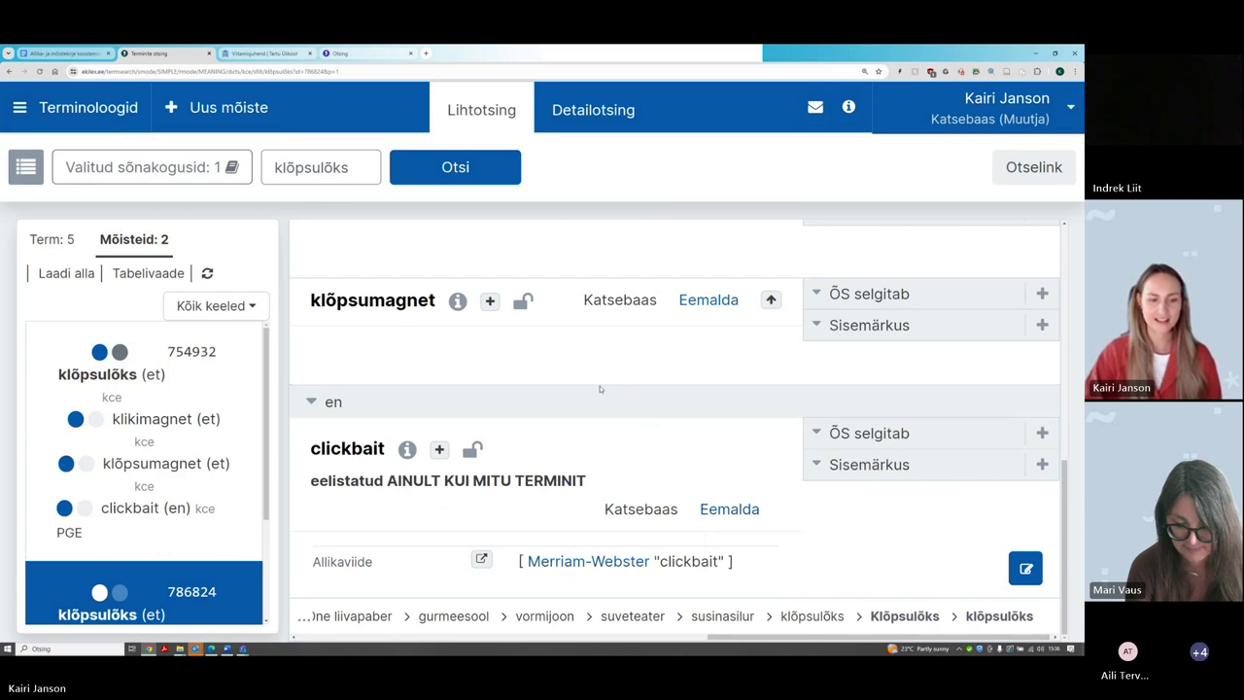
{"action": "mouse_move", "coordinate": [415, 494]}
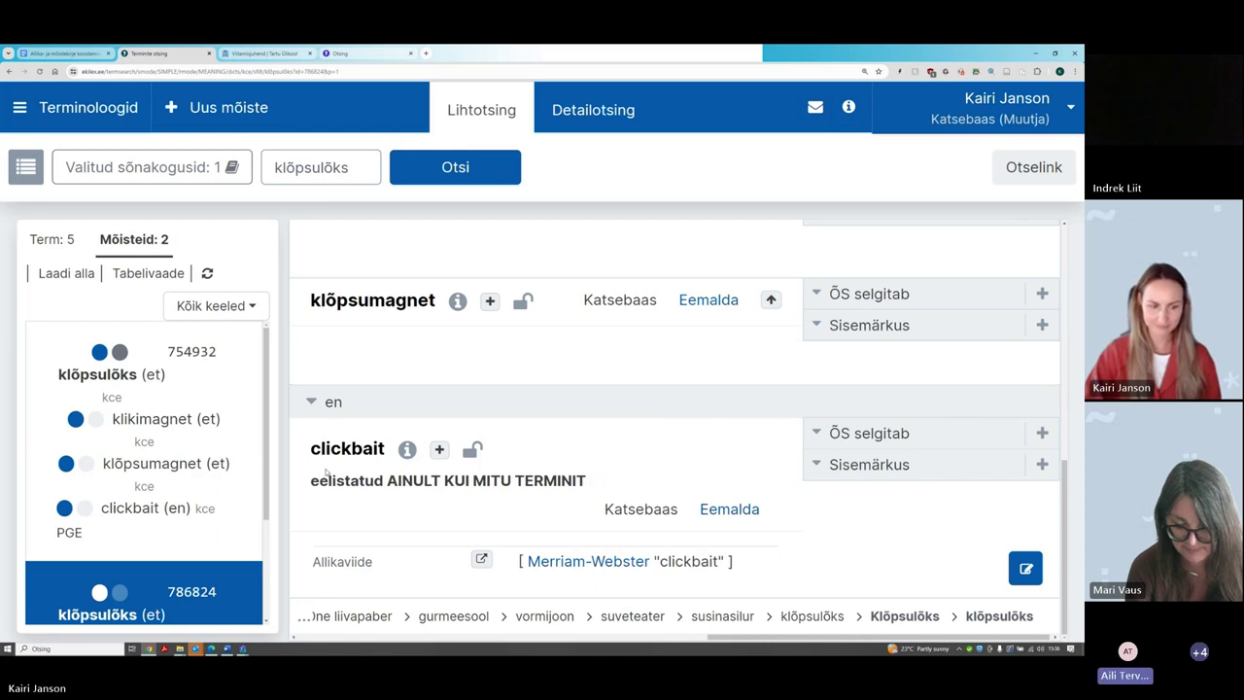
{"action": "mouse_move", "coordinate": [312, 488]}
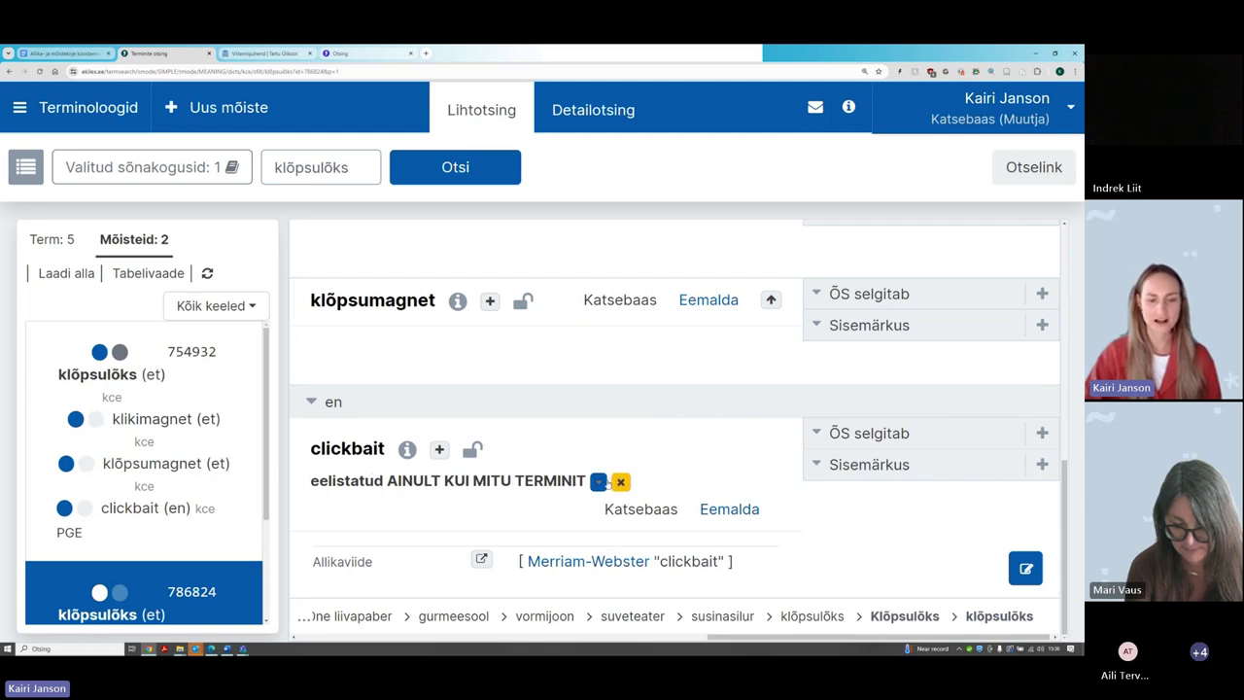
{"action": "left_click", "coordinate": [621, 483]}
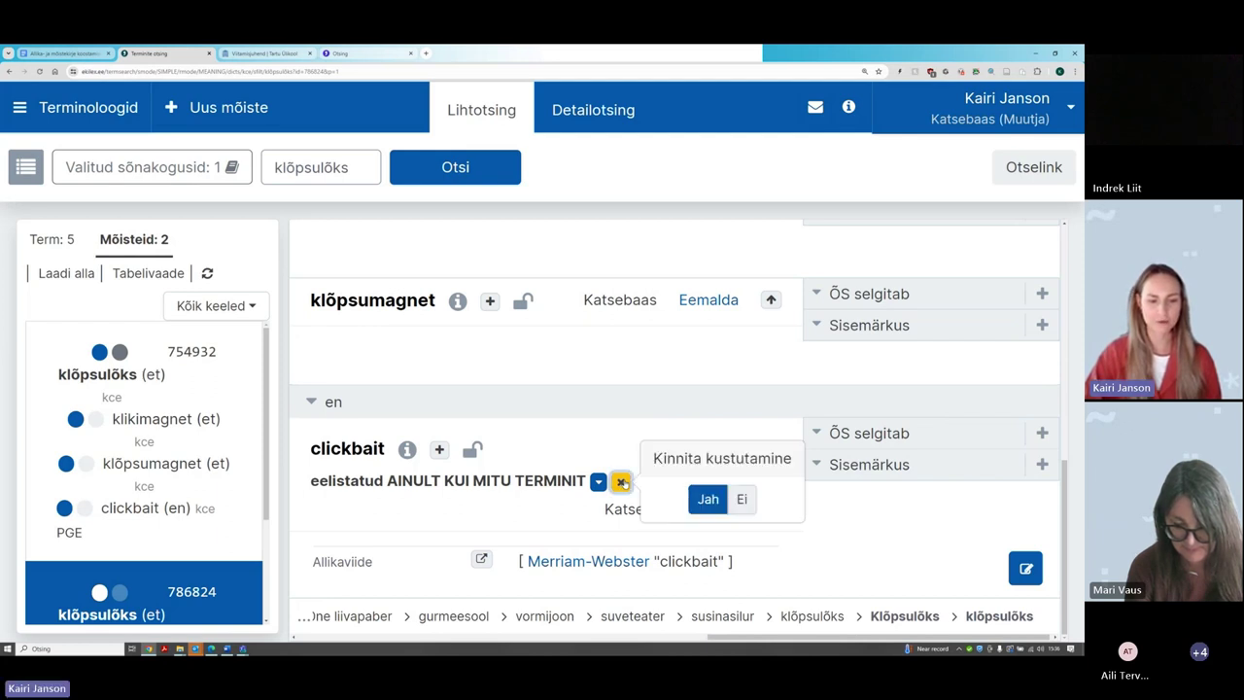
{"action": "left_click", "coordinate": [709, 501]}
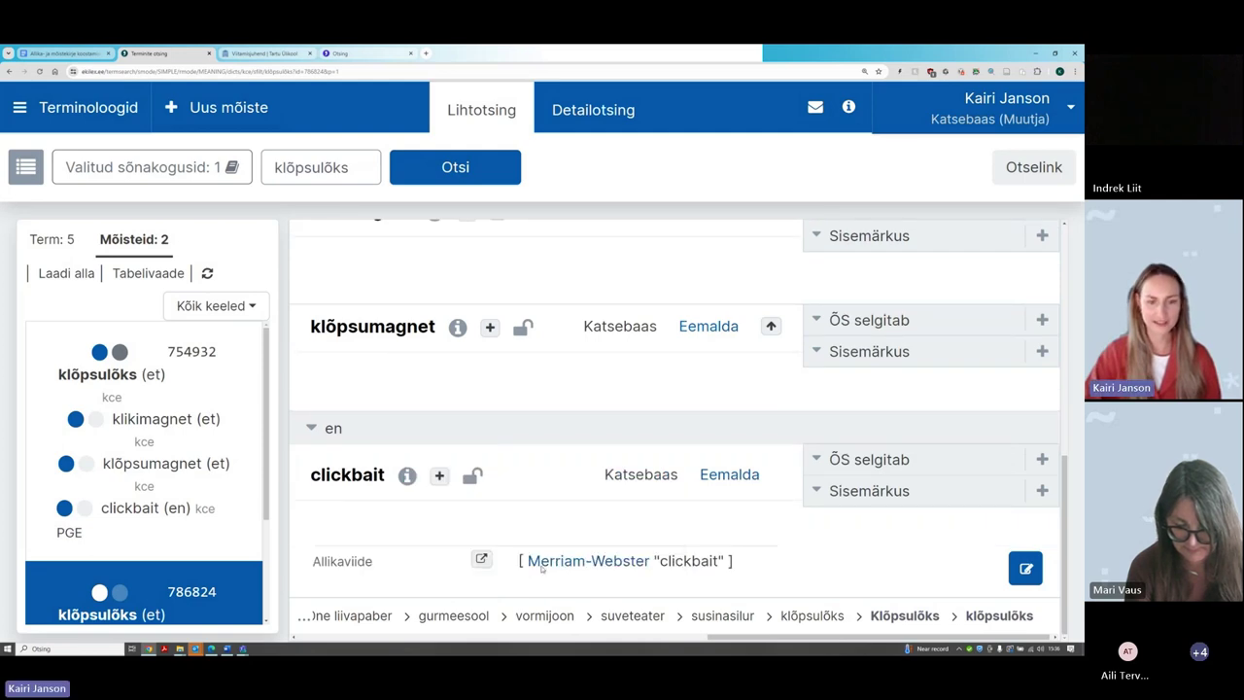
Return to the top of the page and zoom the browser out to see both concepts
{"action": "scroll", "coordinate": [481, 447], "scroll_direction": "up", "scroll_amount": 4}
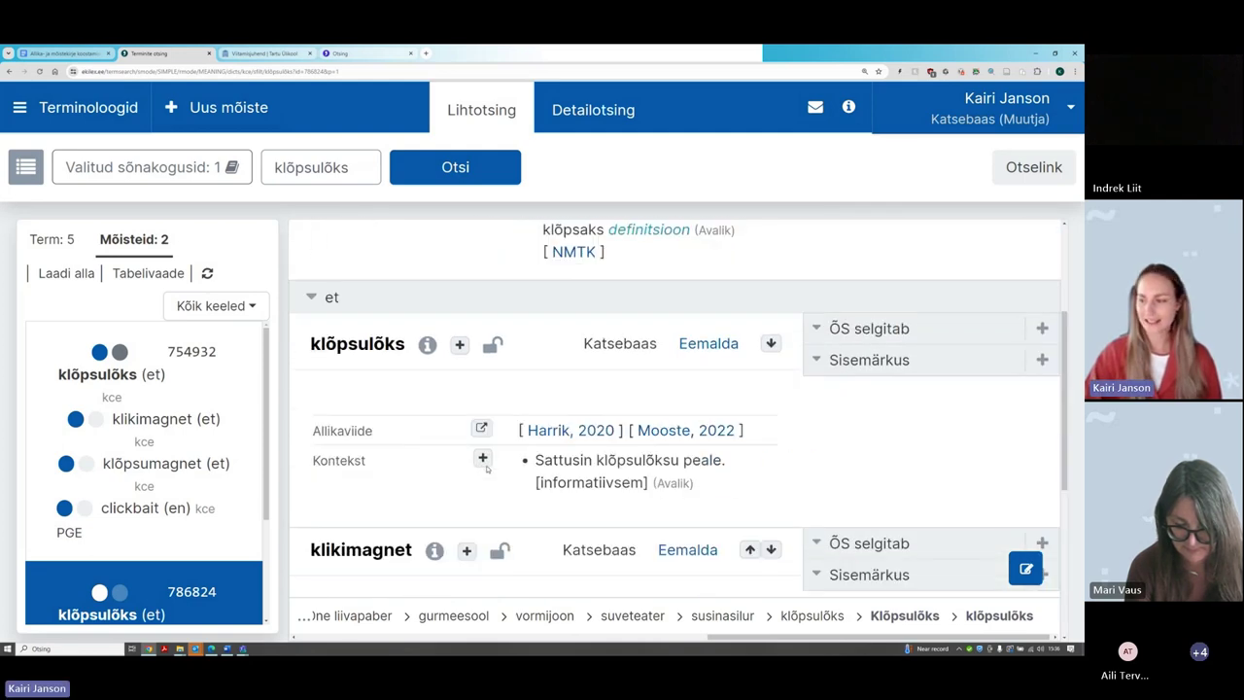
{"action": "scroll", "coordinate": [554, 465], "scroll_direction": "up", "scroll_amount": 3}
{"action": "scroll", "coordinate": [554, 465], "scroll_direction": "up", "scroll_amount": 2}
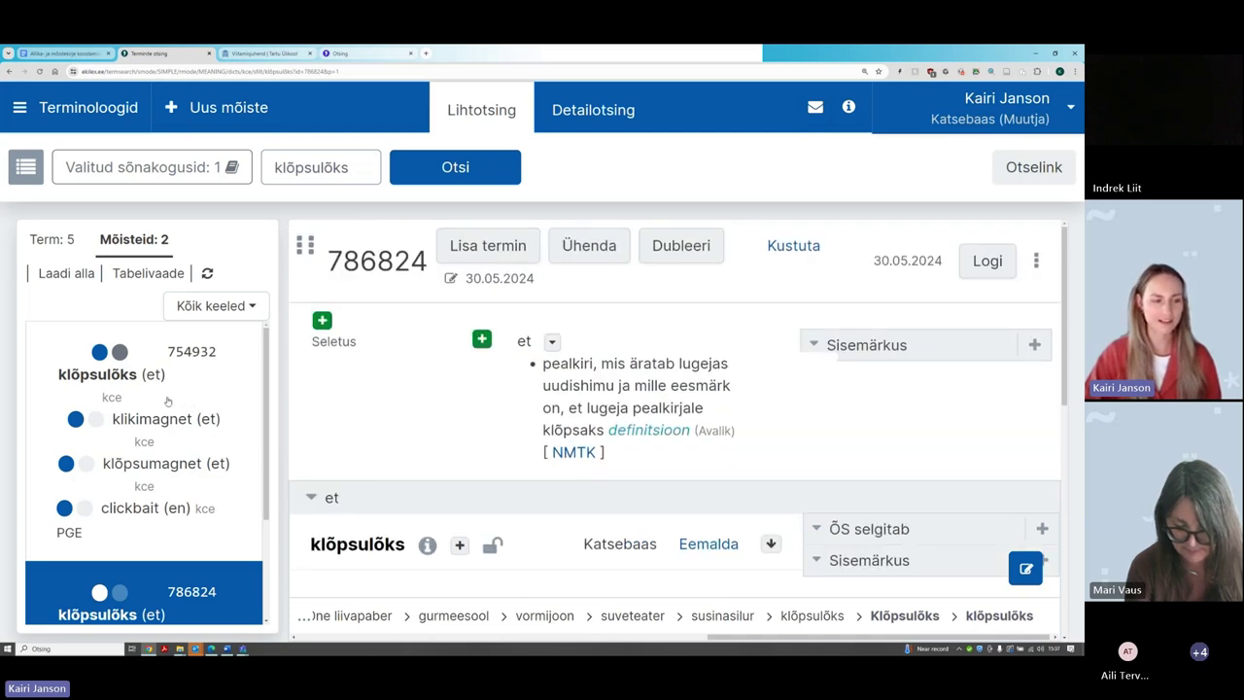
{"action": "key", "text": "ctrl+minus"}
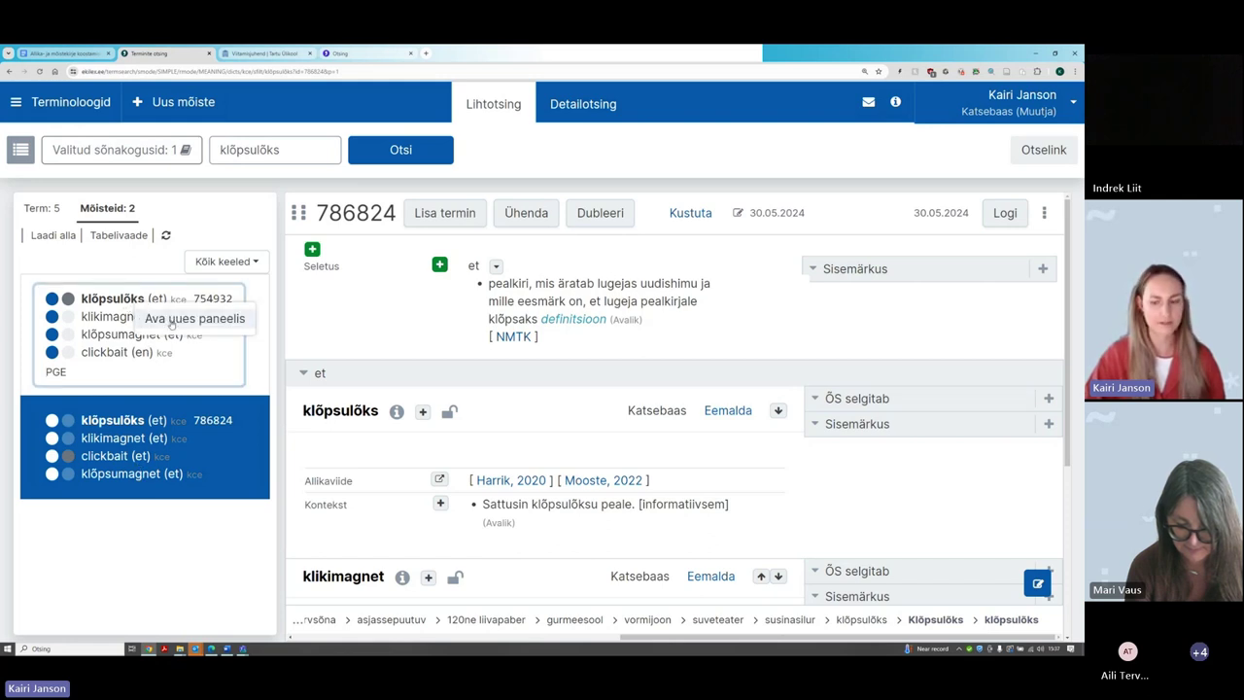
{"action": "left_click", "coordinate": [173, 325]}
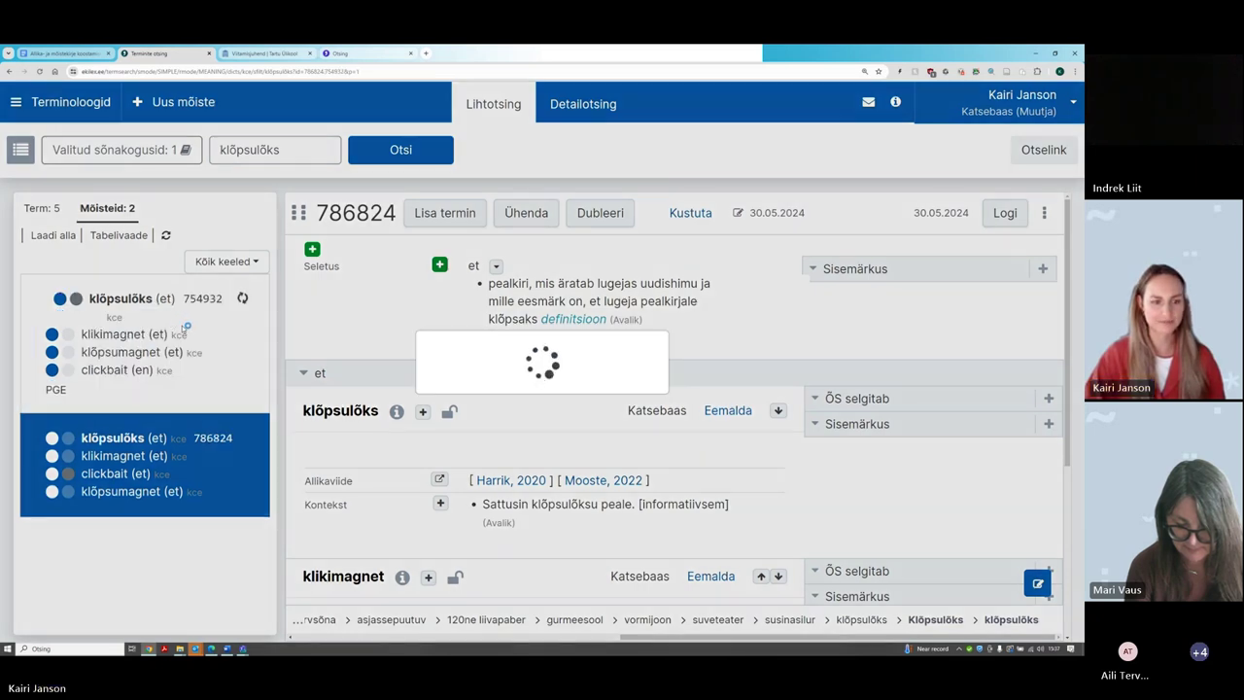
{"action": "scroll", "coordinate": [878, 356], "scroll_direction": "down", "scroll_amount": 1}
{"action": "scroll", "coordinate": [437, 330], "scroll_direction": "down", "scroll_amount": 1}
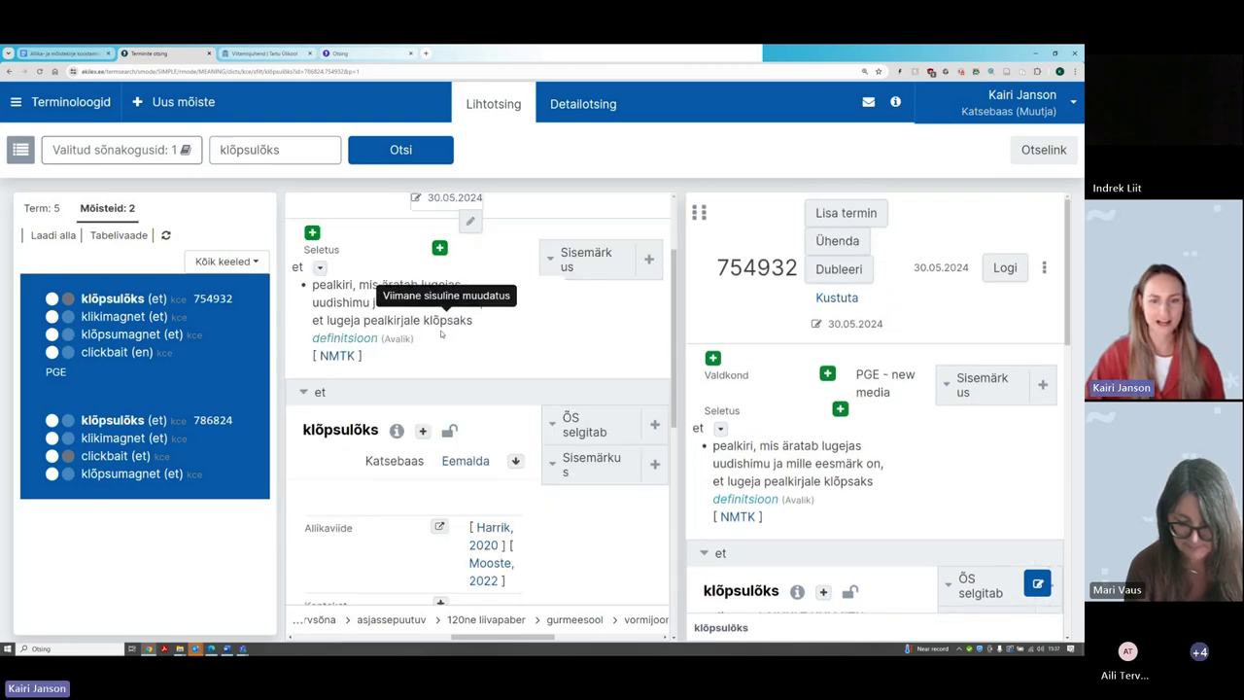
{"action": "mouse_move", "coordinate": [440, 334]}
{"action": "scroll", "coordinate": [926, 410], "scroll_direction": "down", "scroll_amount": 2}
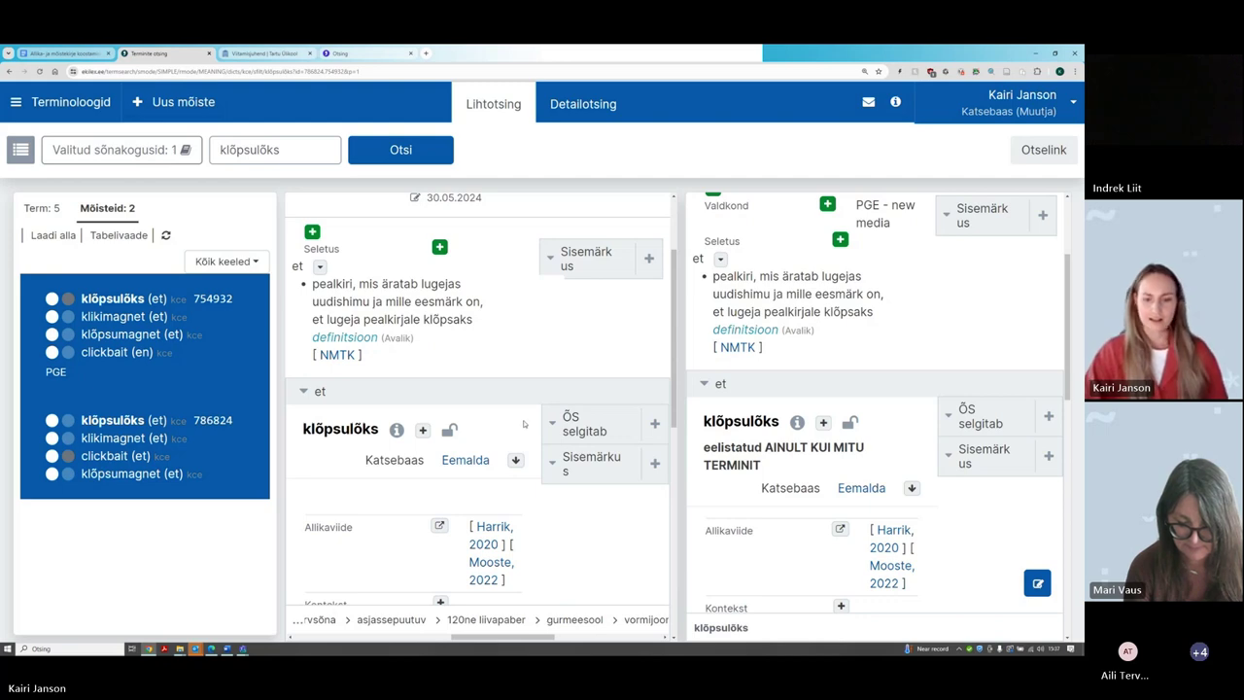
{"action": "scroll", "coordinate": [858, 439], "scroll_direction": "down", "scroll_amount": 5}
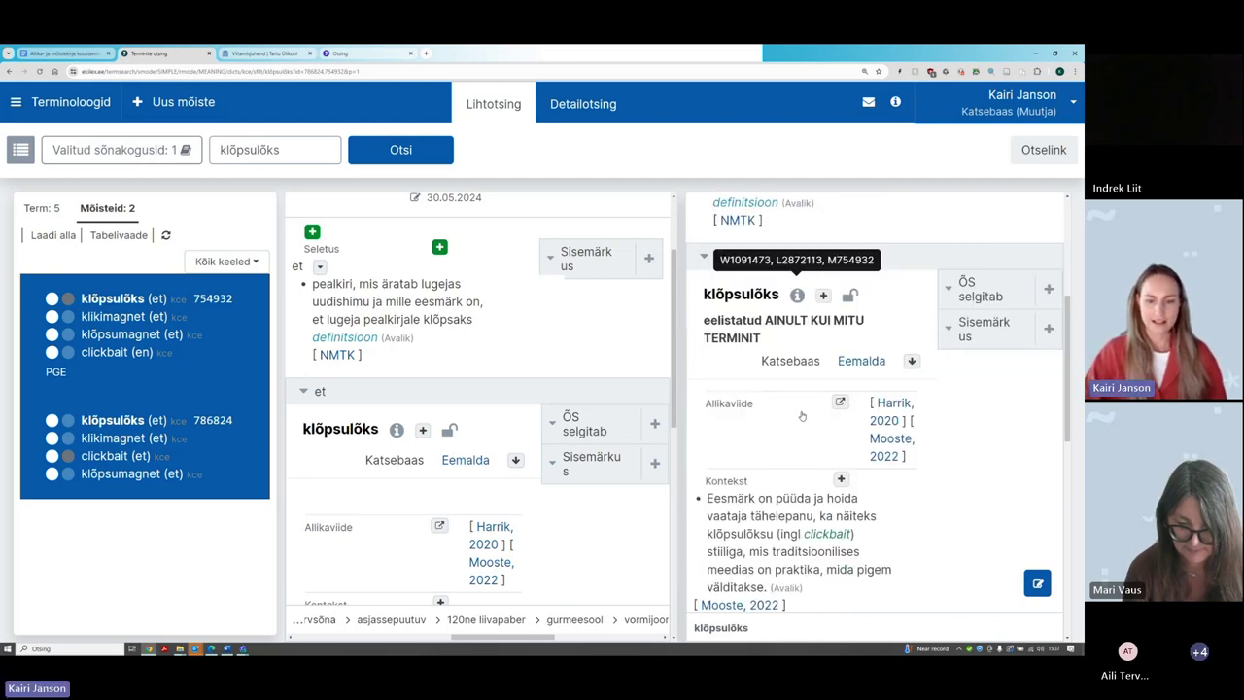
{"action": "scroll", "coordinate": [858, 438], "scroll_direction": "down", "scroll_amount": 1}
{"action": "scroll", "coordinate": [452, 377], "scroll_direction": "down", "scroll_amount": 5}
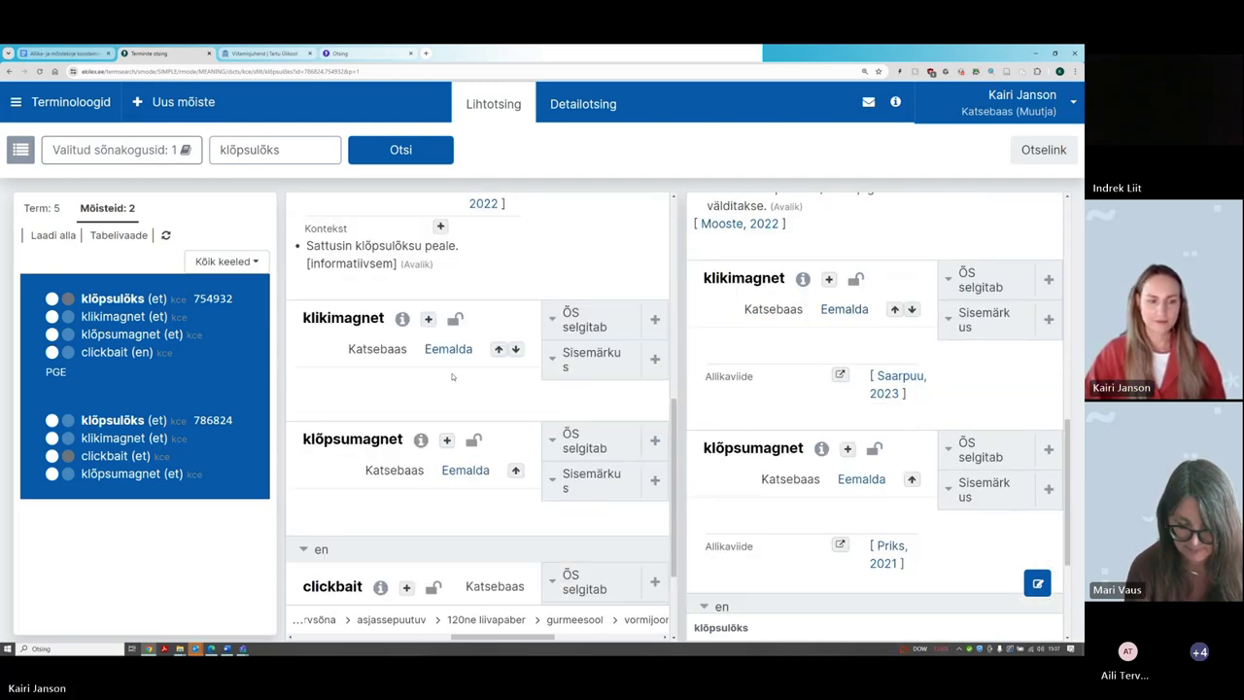
{"action": "scroll", "coordinate": [453, 377], "scroll_direction": "up", "scroll_amount": 10}
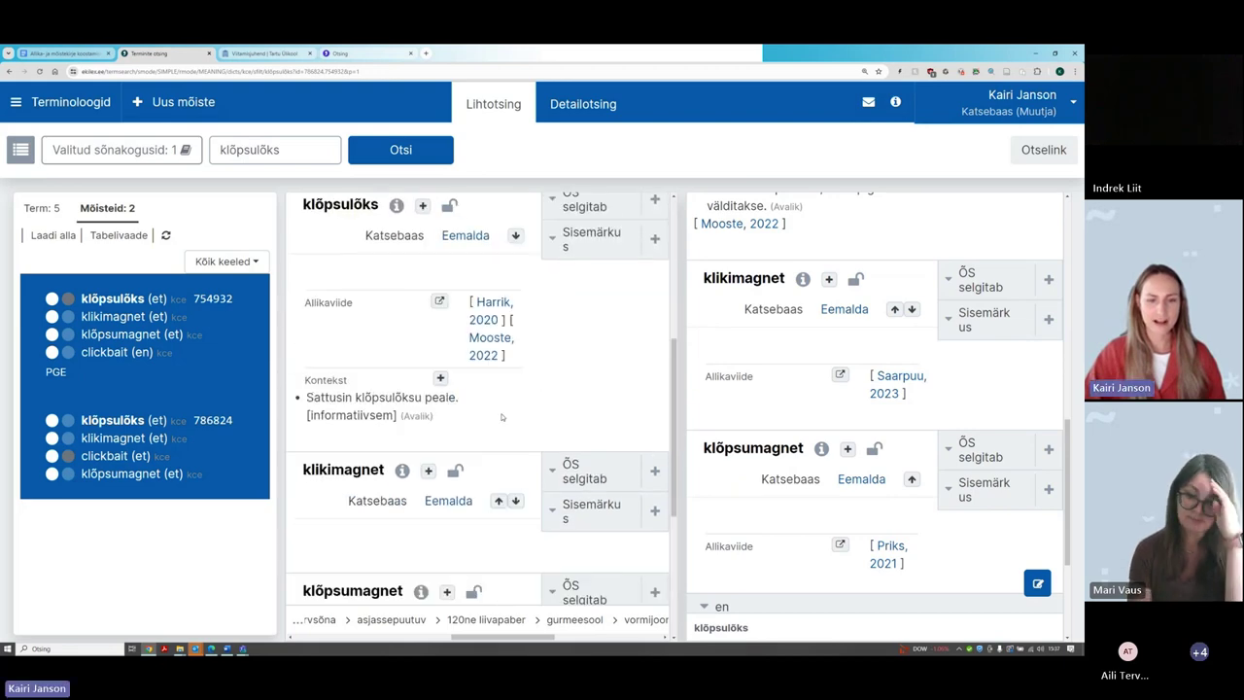
{"action": "scroll", "coordinate": [801, 425], "scroll_direction": "up", "scroll_amount": 5}
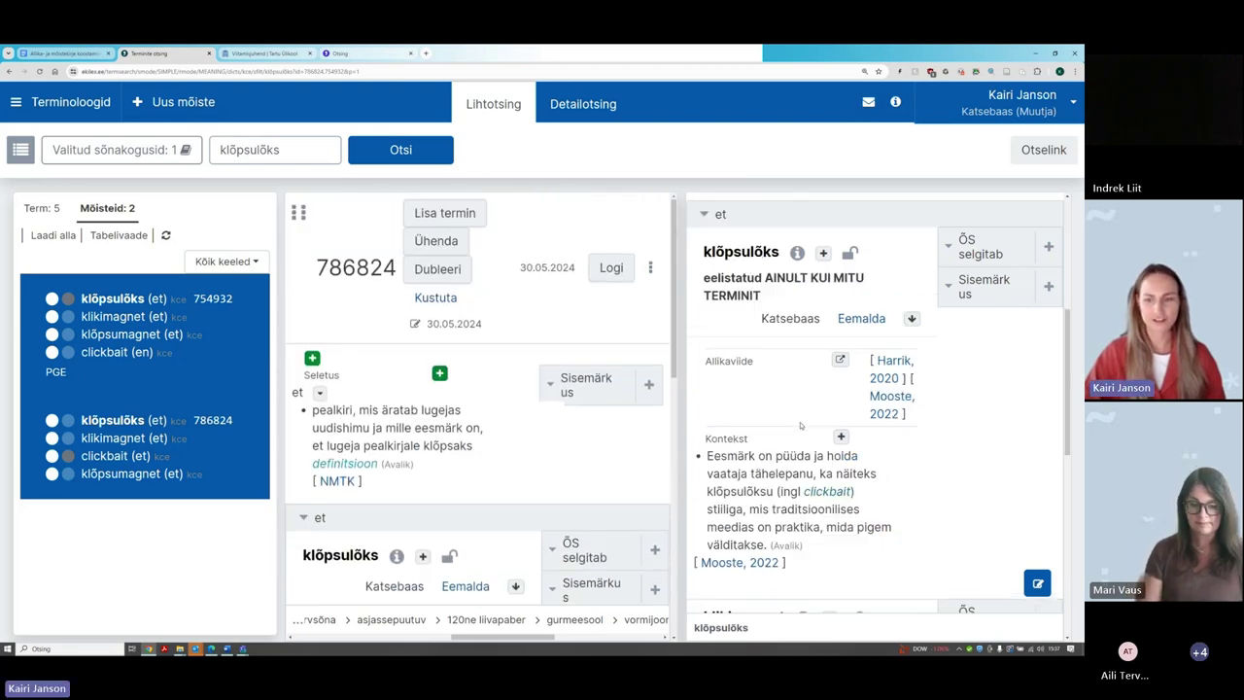
{"action": "scroll", "coordinate": [801, 425], "scroll_direction": "up", "scroll_amount": 3}
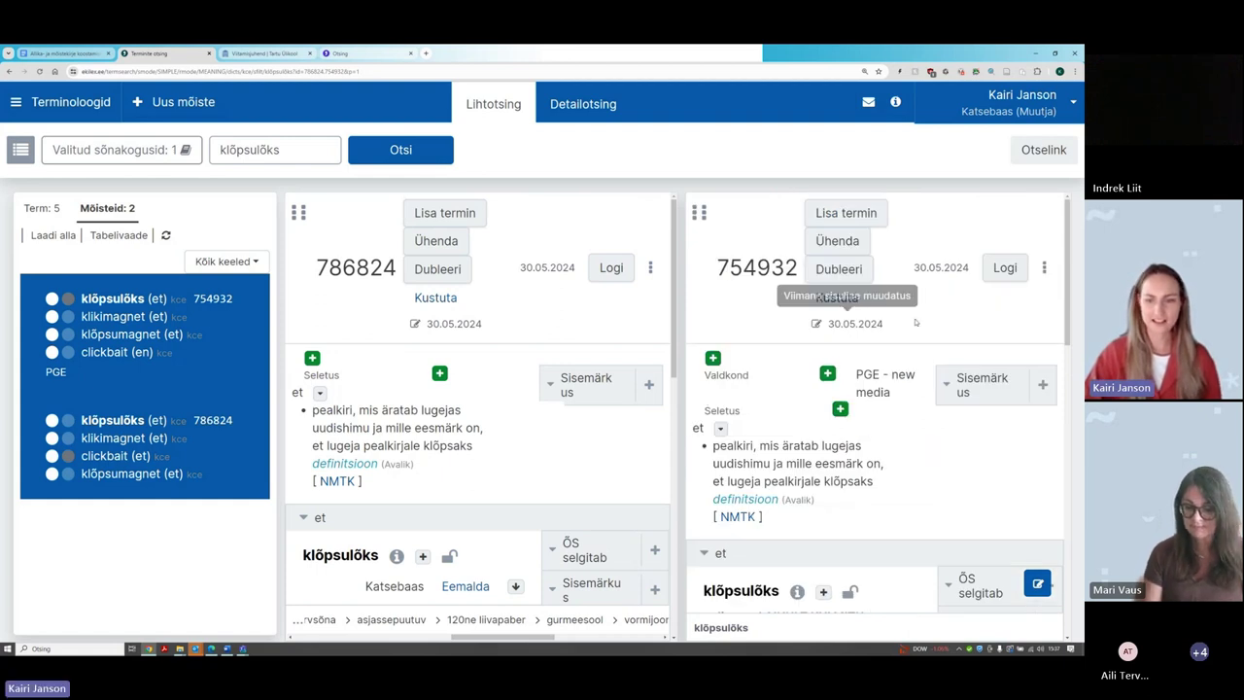
{"action": "scroll", "coordinate": [875, 389], "scroll_direction": "down", "scroll_amount": 1}
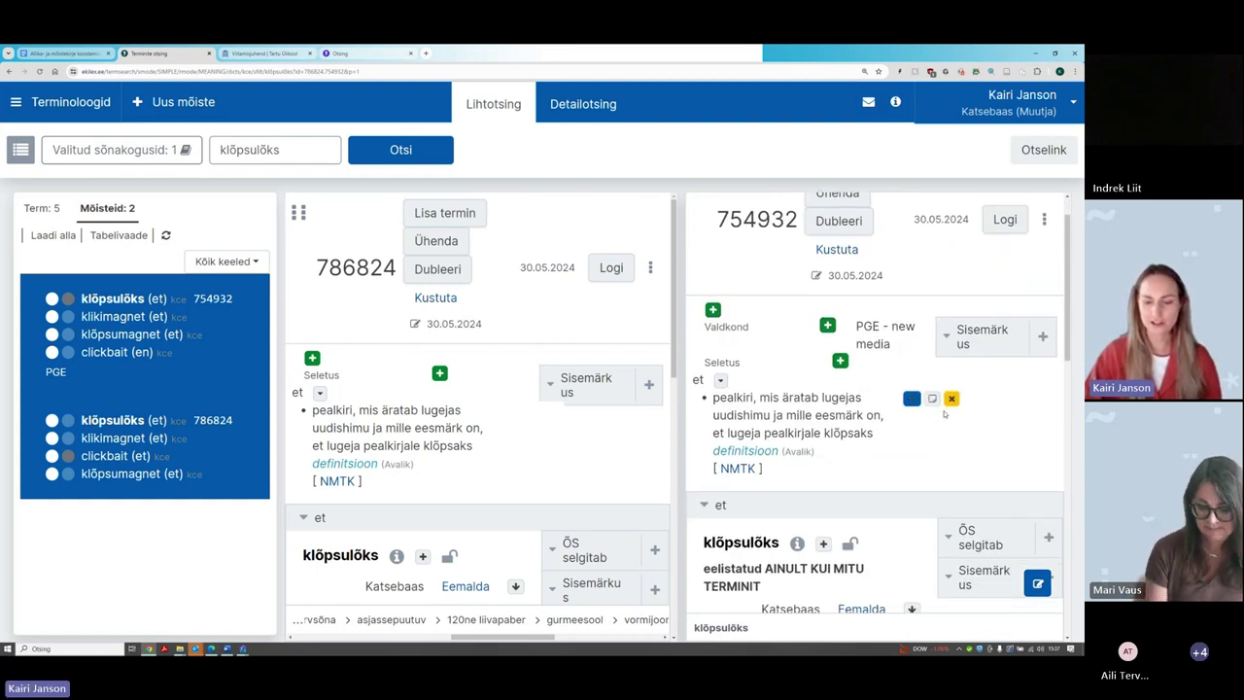
{"action": "scroll", "coordinate": [944, 413], "scroll_direction": "down", "scroll_amount": 3}
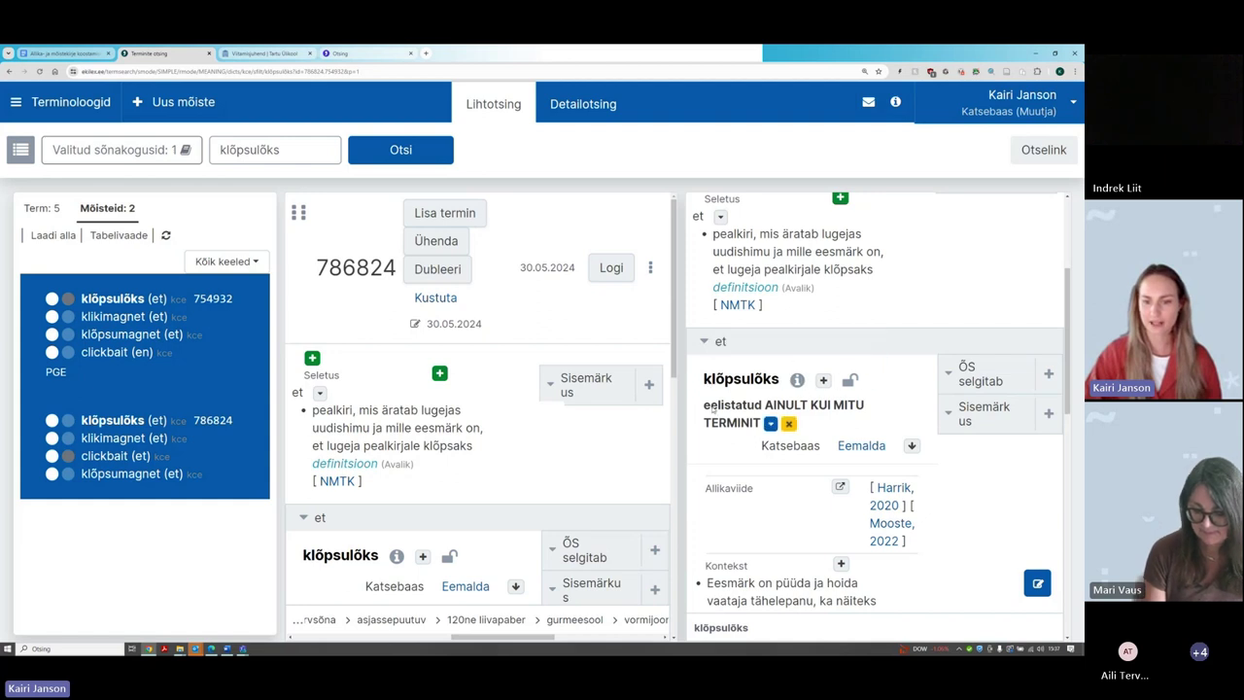
{"action": "scroll", "coordinate": [974, 444], "scroll_direction": "down", "scroll_amount": 3}
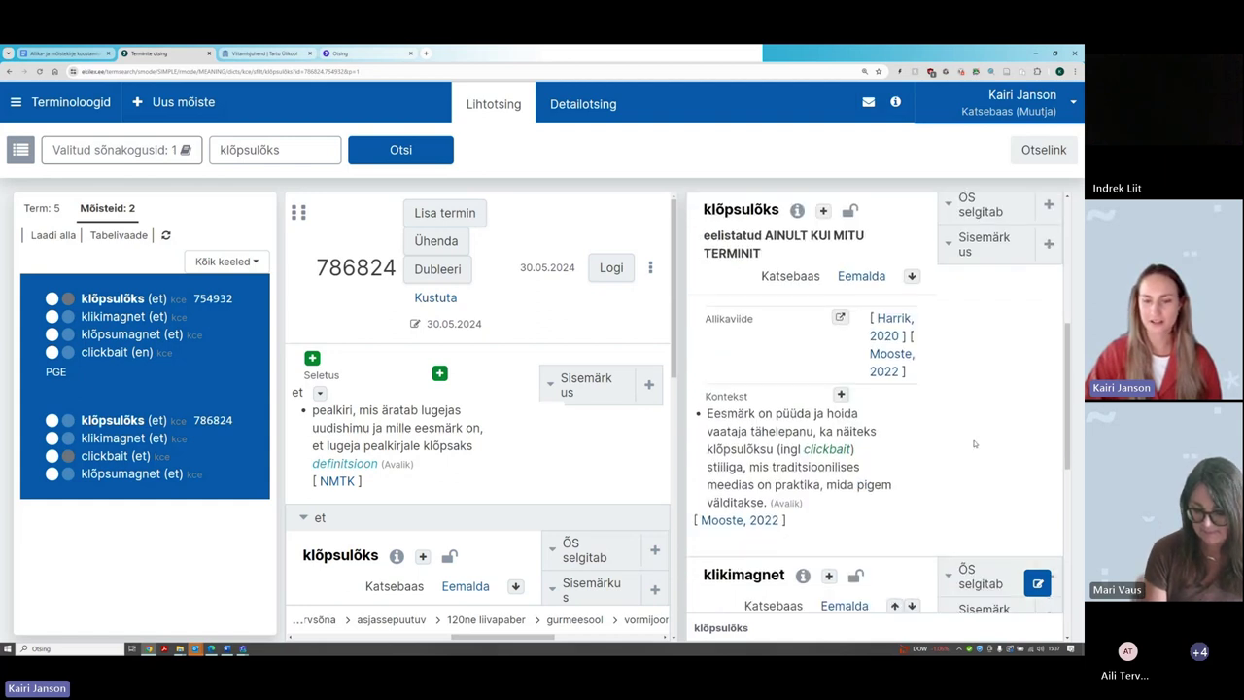
{"action": "mouse_move", "coordinate": [737, 420]}
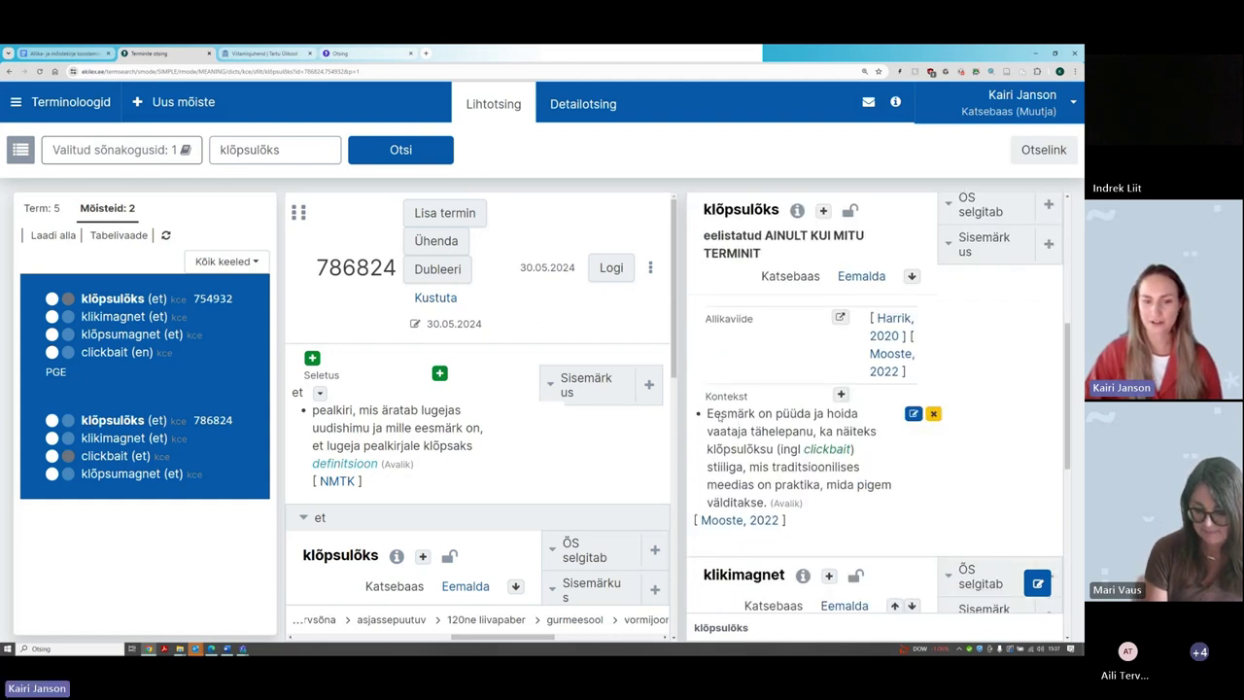
{"action": "left_click_drag", "start_coordinate": [711, 414], "coordinate": [803, 503]}
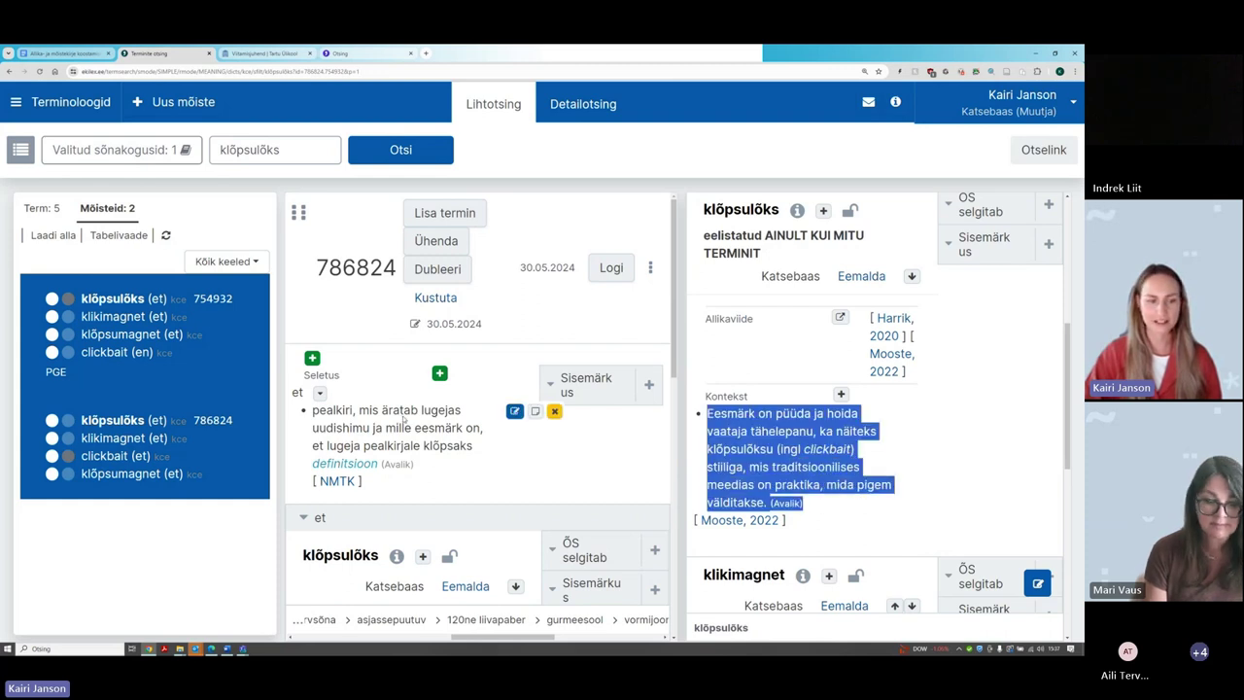
{"action": "scroll", "coordinate": [383, 410], "scroll_direction": "down", "scroll_amount": 6}
{"action": "left_click_drag", "start_coordinate": [308, 410], "coordinate": [398, 429]}
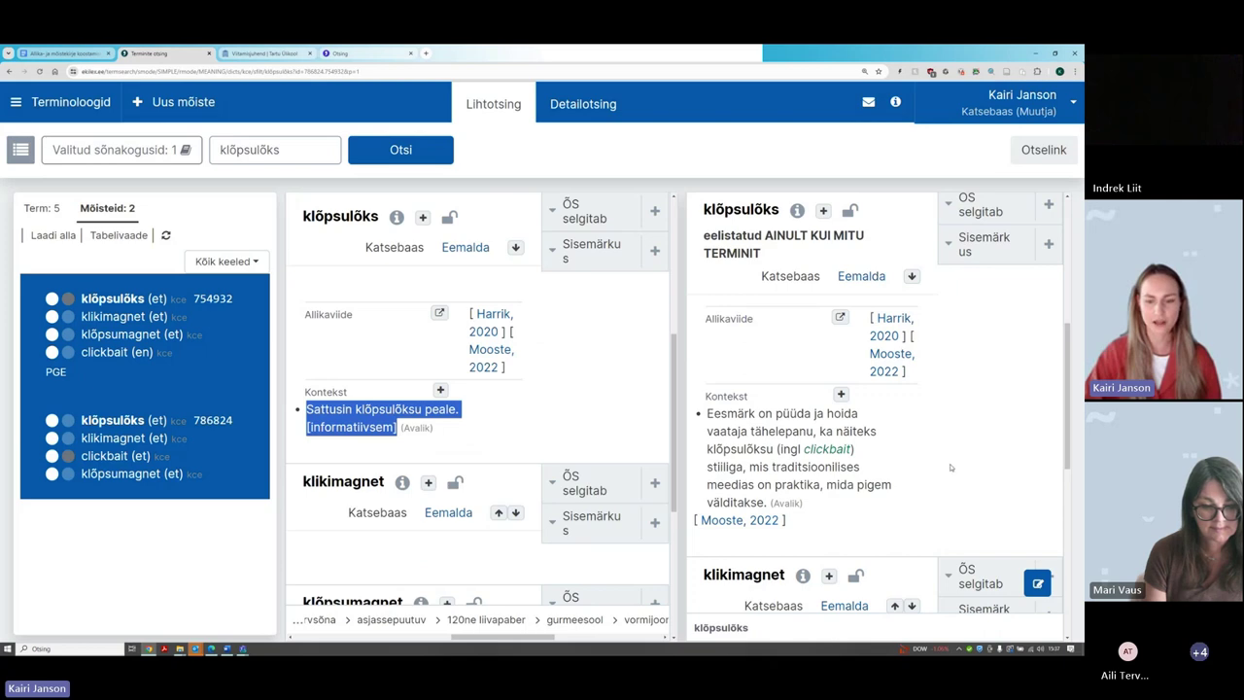
{"action": "scroll", "coordinate": [951, 468], "scroll_direction": "down", "scroll_amount": 8}
{"action": "scroll", "coordinate": [428, 500], "scroll_direction": "down", "scroll_amount": 3}
{"action": "scroll", "coordinate": [788, 451], "scroll_direction": "down", "scroll_amount": 1}
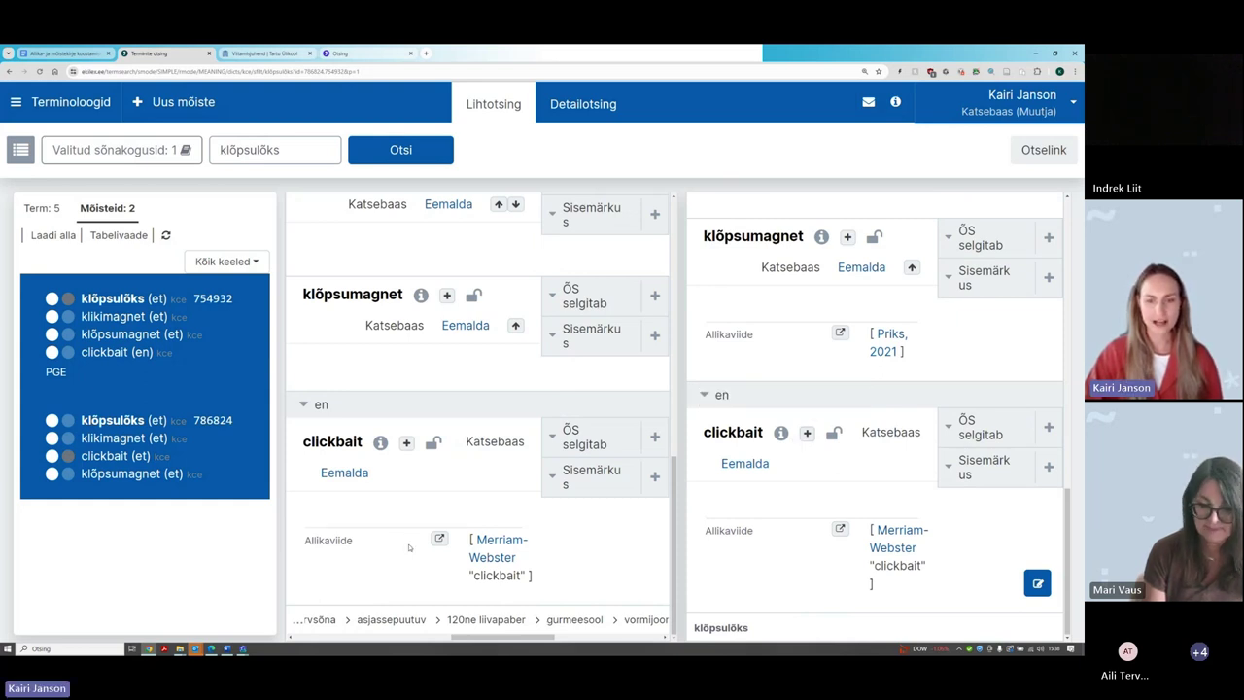
Open the source search dialog to add a new source reference to the clickbait term
{"action": "mouse_move", "coordinate": [900, 544]}
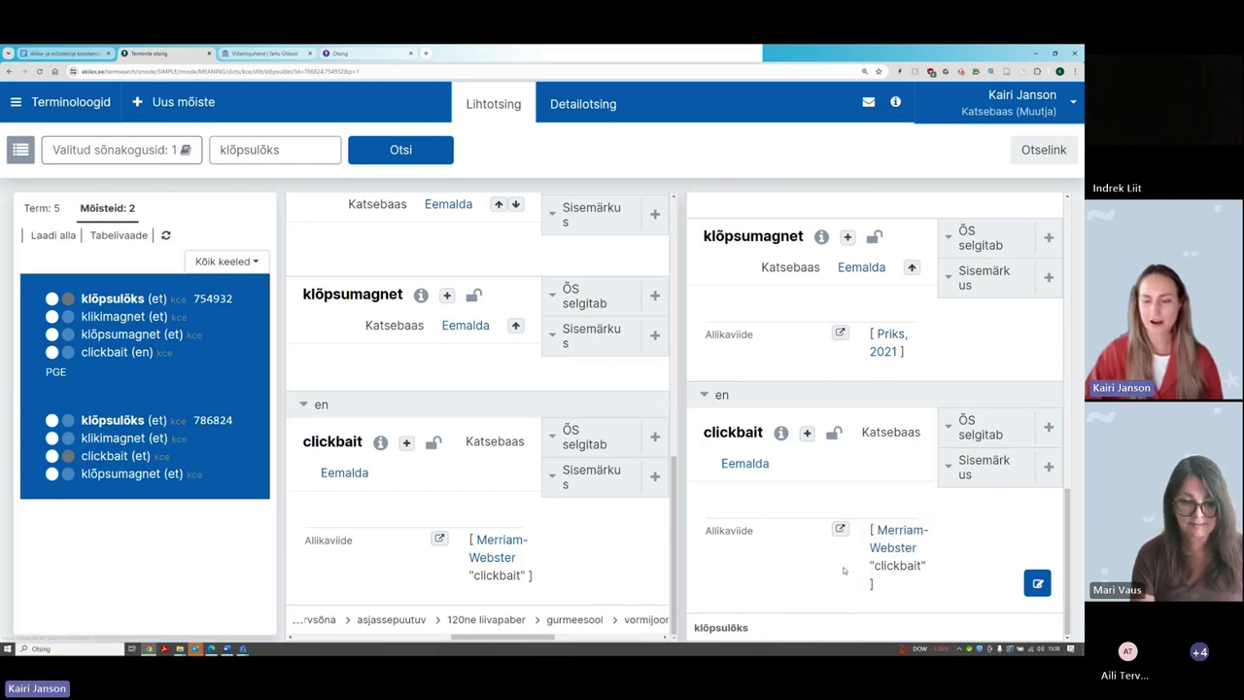
{"action": "mouse_move", "coordinate": [909, 585]}
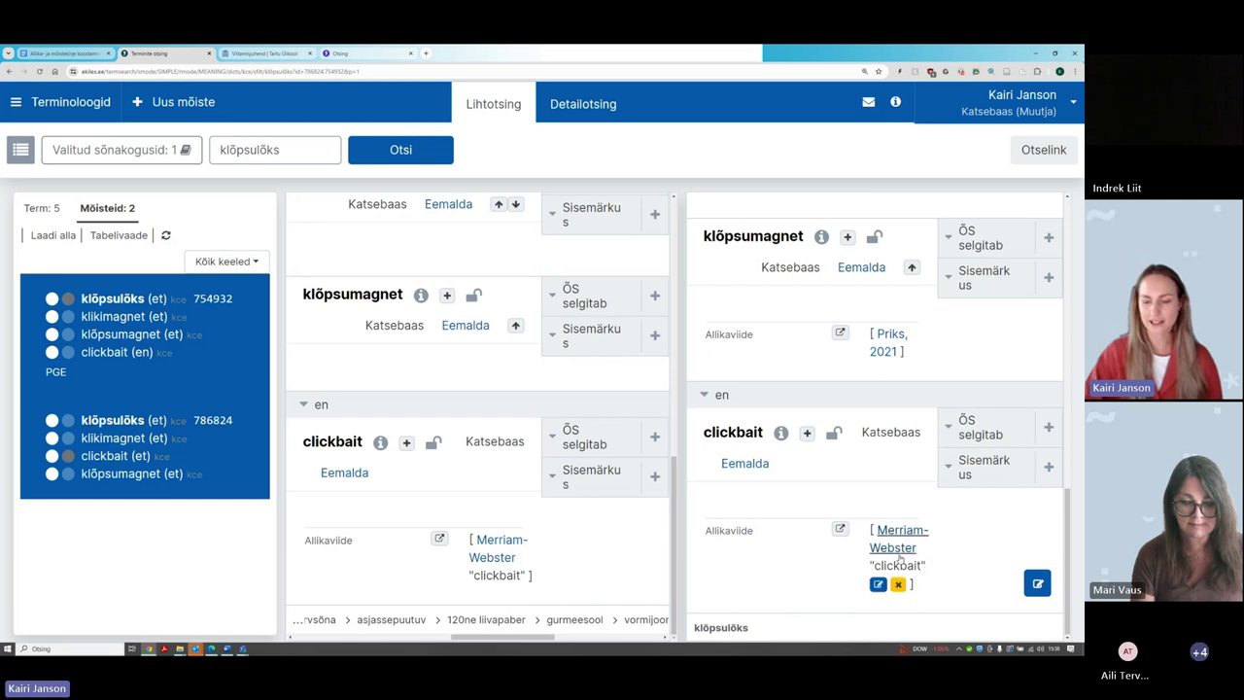
{"action": "left_click_drag", "start_coordinate": [873, 565], "coordinate": [928, 570]}
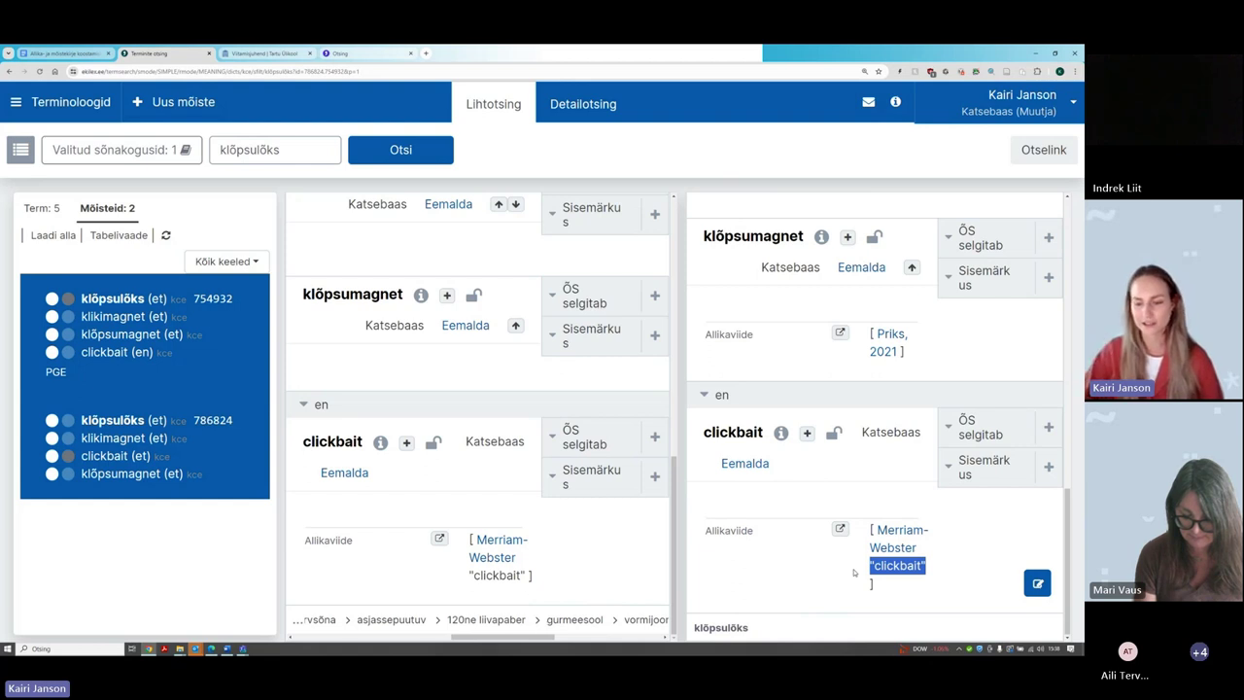
{"action": "left_click", "coordinate": [928, 571]}
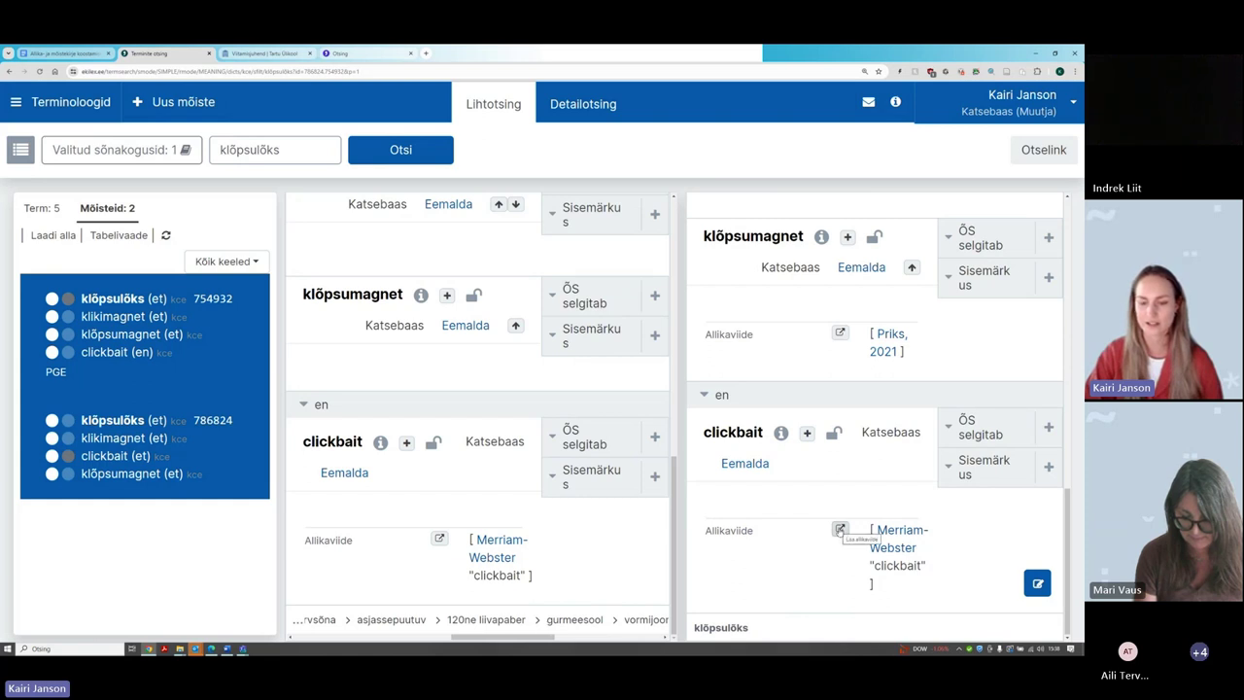
{"action": "left_click", "coordinate": [840, 530]}
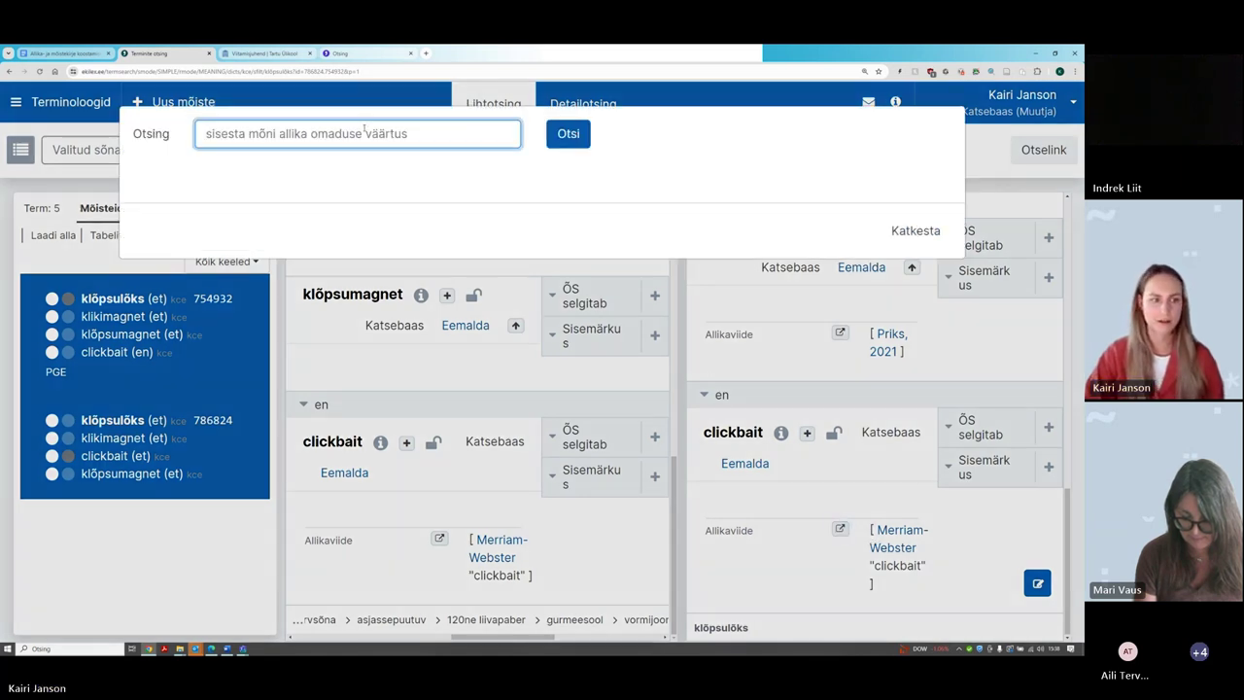
Attach the first Merriam-Webster source with inner reference "clickbait" to the clickbait term
{"action": "type", "text": "merriam"}
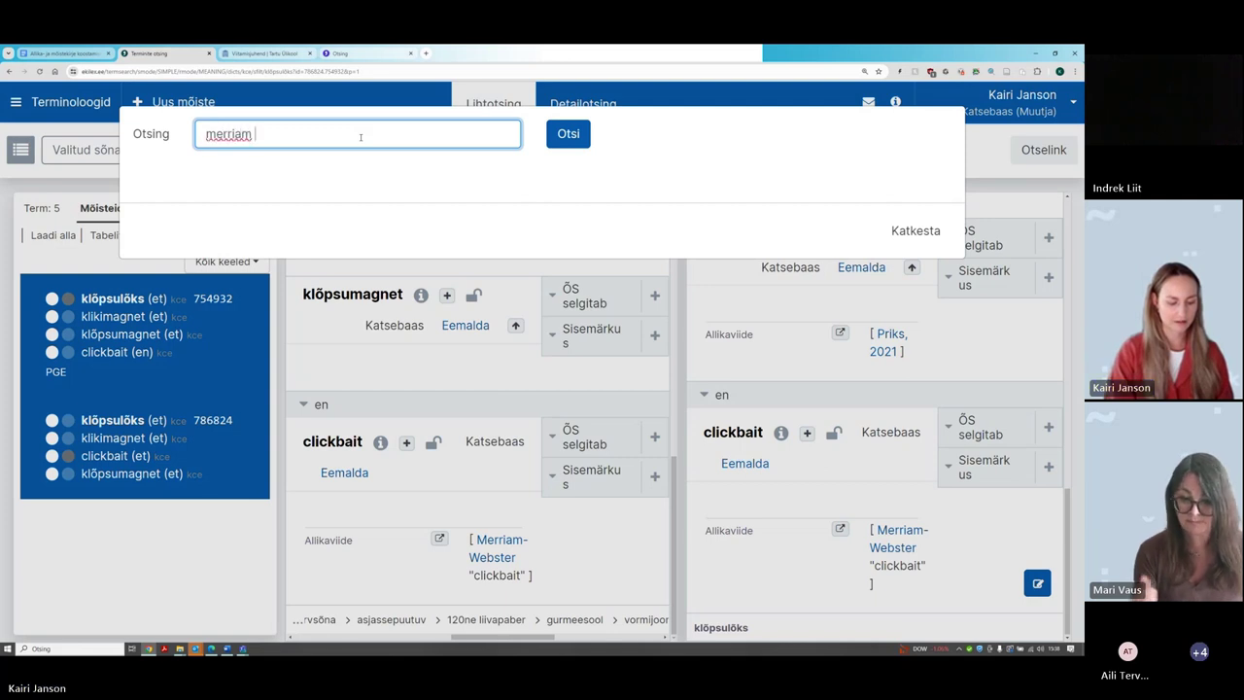
{"action": "key", "text": "BackSpace"}
{"action": "type", "text": "-we"}
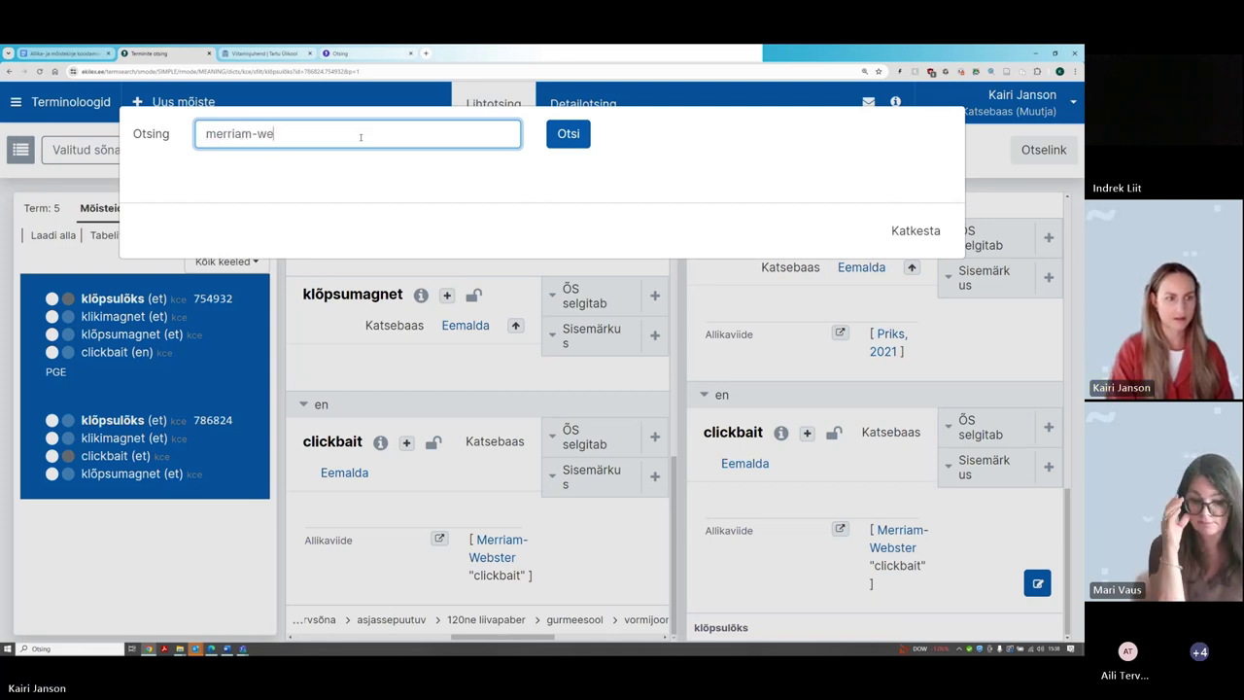
{"action": "type", "text": "bster"}
{"action": "left_click", "coordinate": [353, 158]}
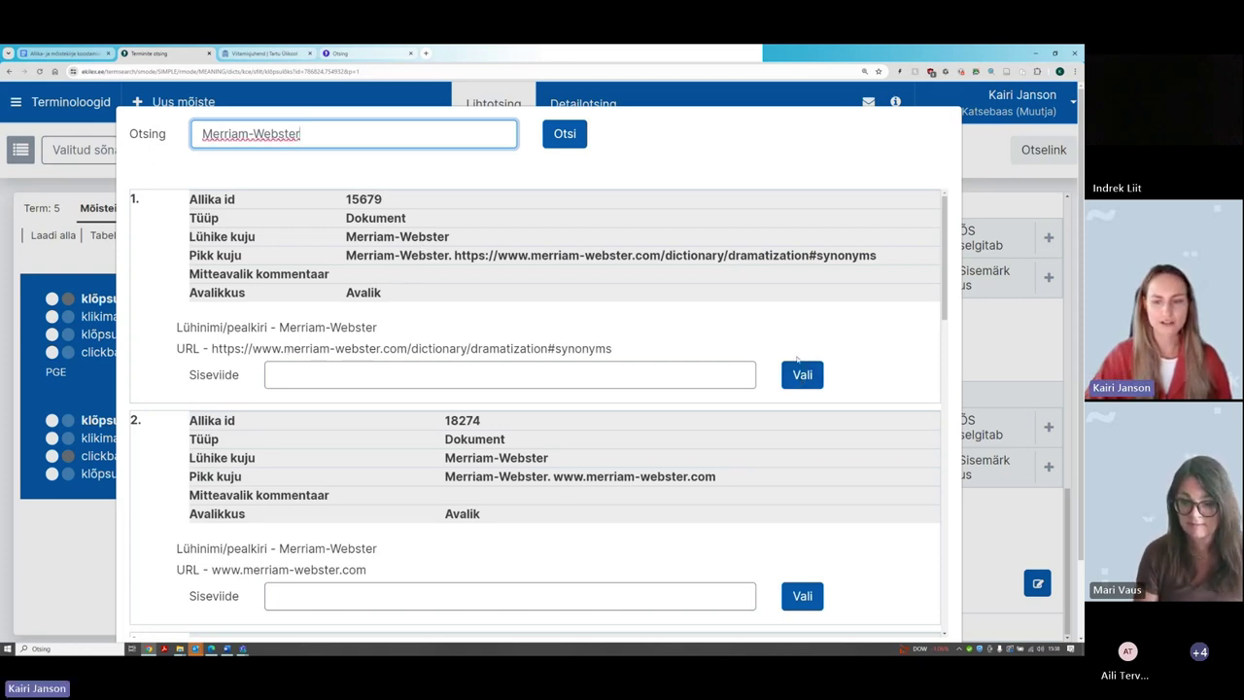
{"action": "left_click", "coordinate": [669, 373]}
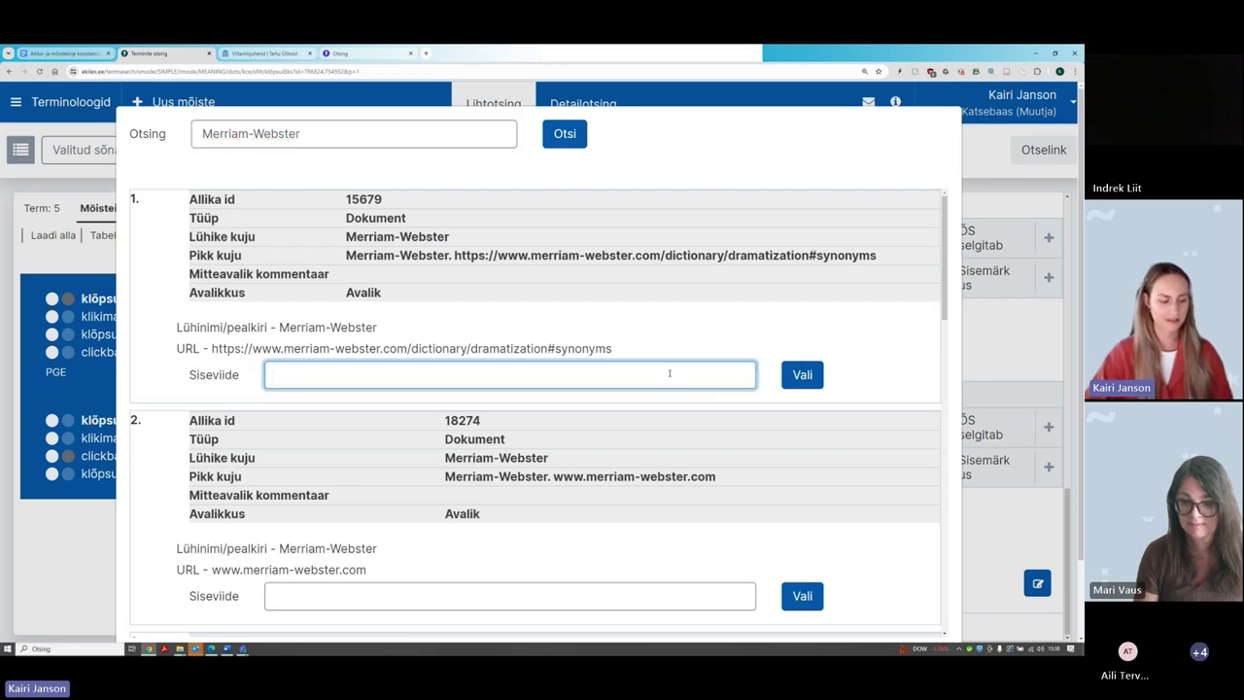
{"action": "type", "text": "\"clickbait\""}
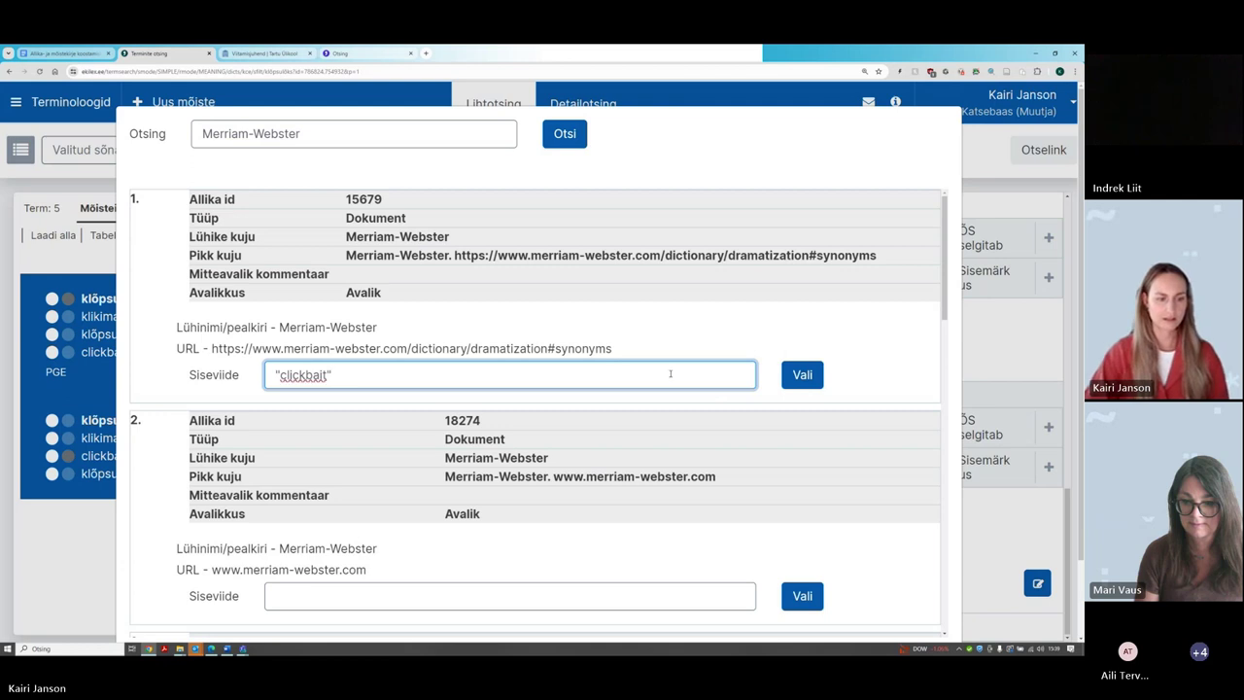
{"action": "left_click", "coordinate": [802, 374]}
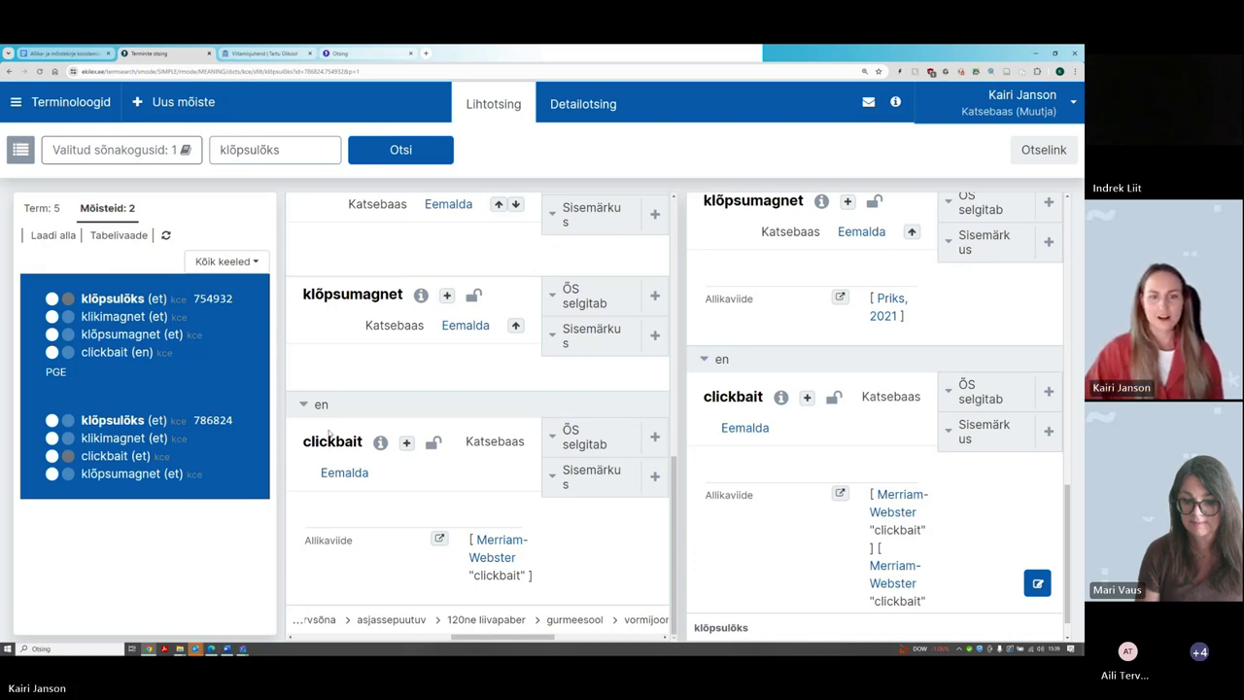
Scroll the concept panels back to the top
{"action": "scroll", "coordinate": [331, 434], "scroll_direction": "up", "scroll_amount": 10}
{"action": "scroll", "coordinate": [900, 295], "scroll_direction": "up", "scroll_amount": 10}
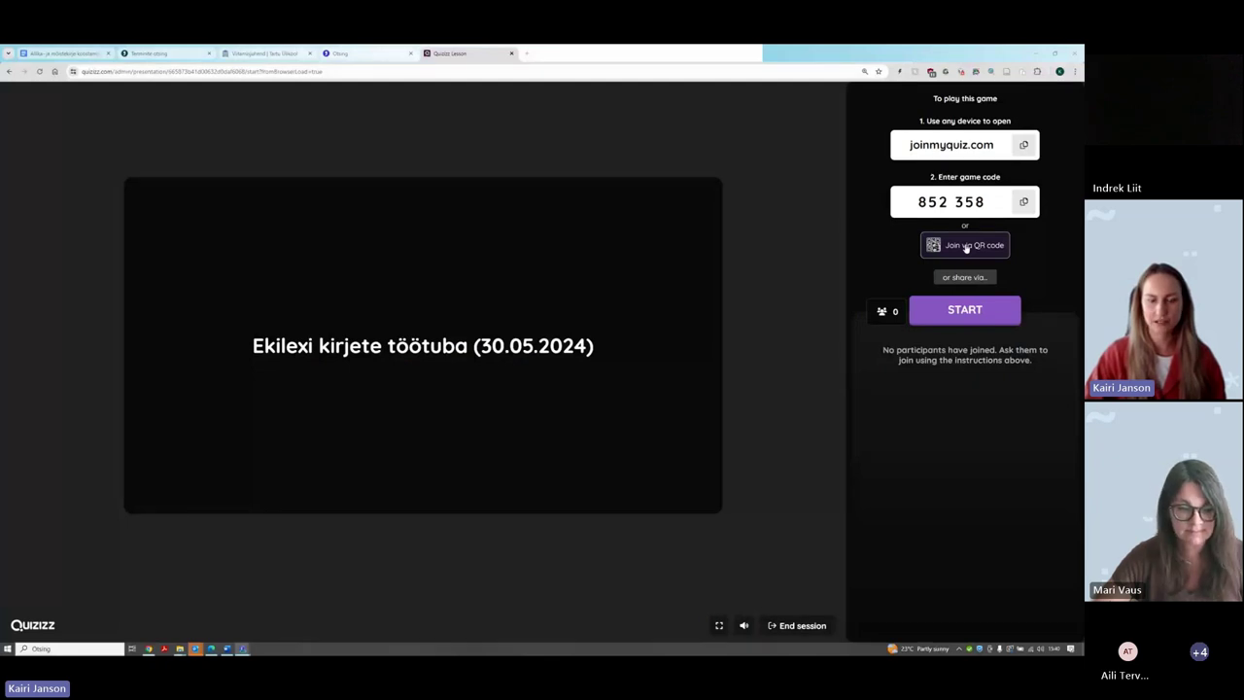
Show the QR code join invitation and copy the joinmyquiz.com link address
{"action": "left_click", "coordinate": [966, 246]}
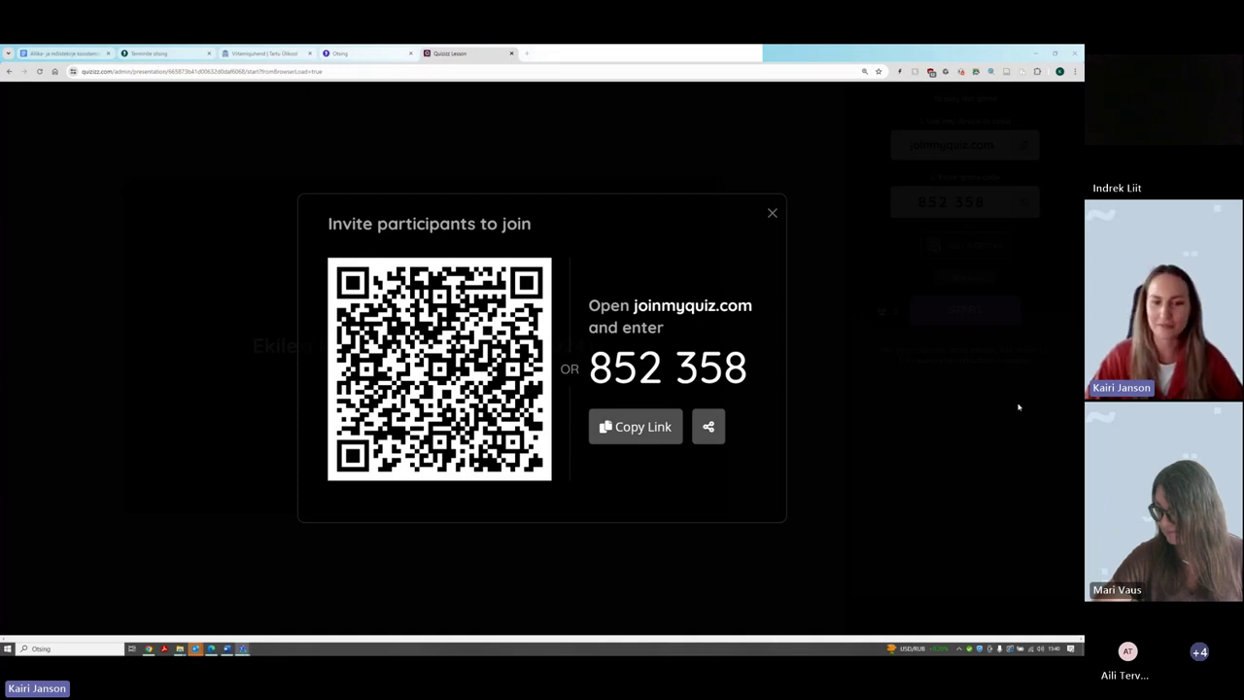
{"action": "right_click", "coordinate": [692, 311]}
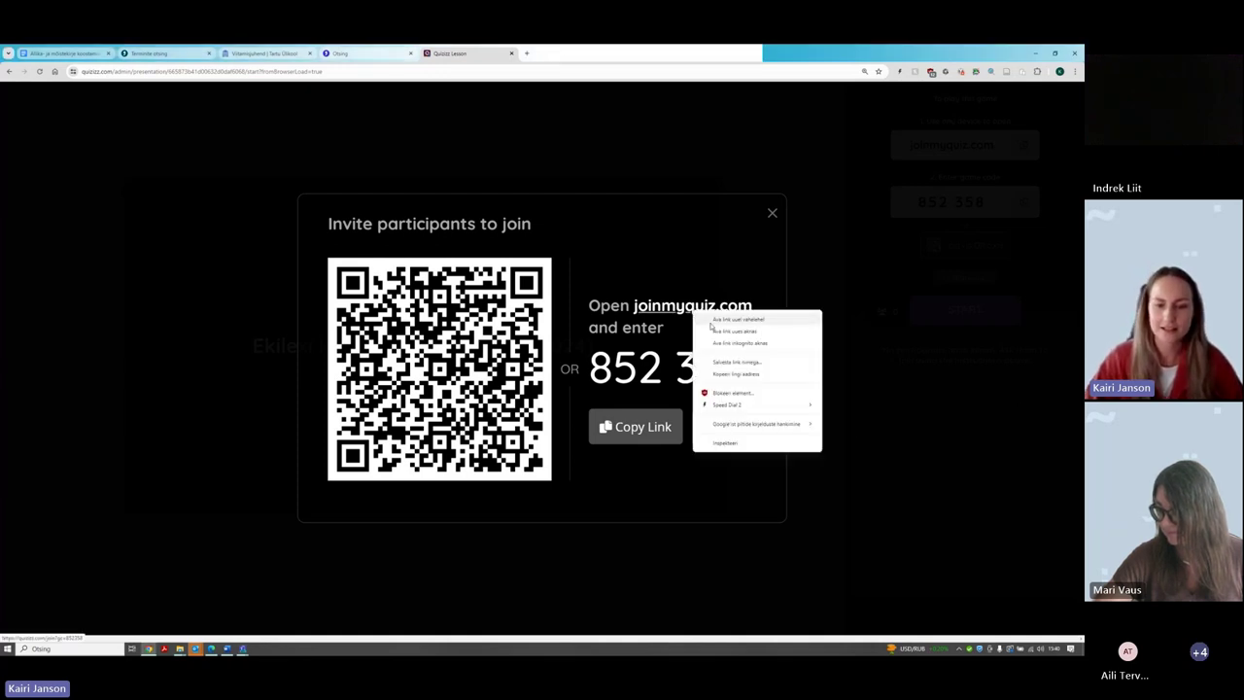
{"action": "left_click", "coordinate": [742, 376]}
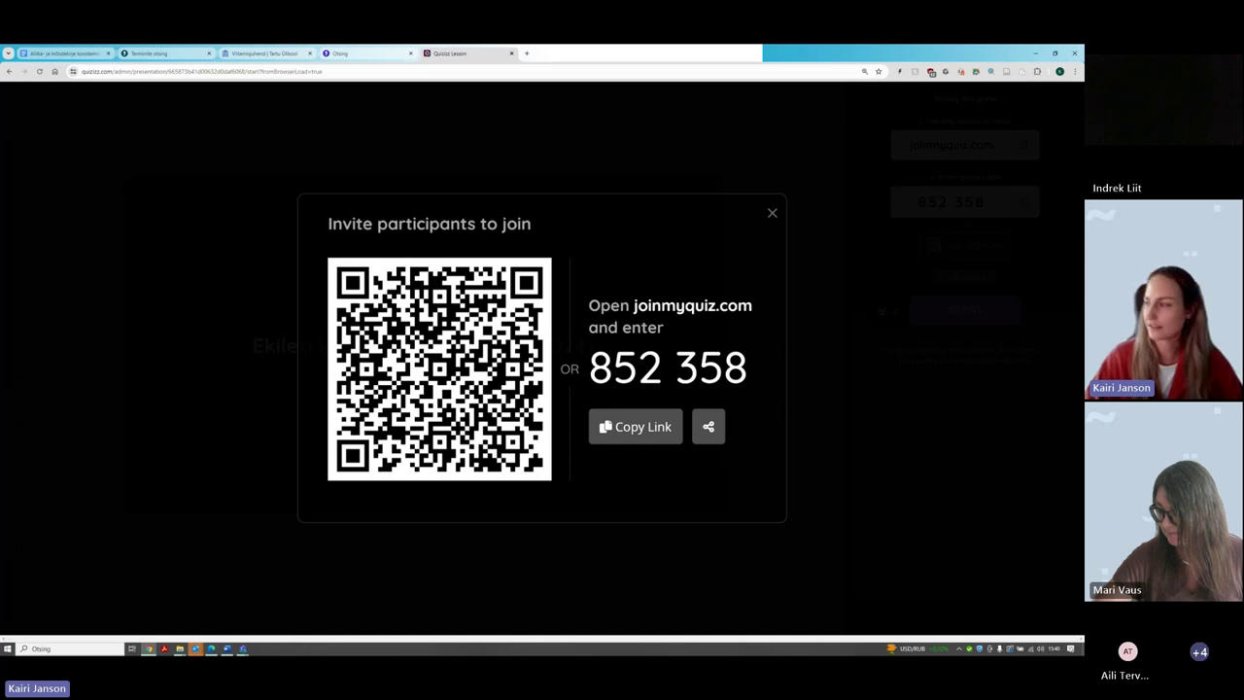